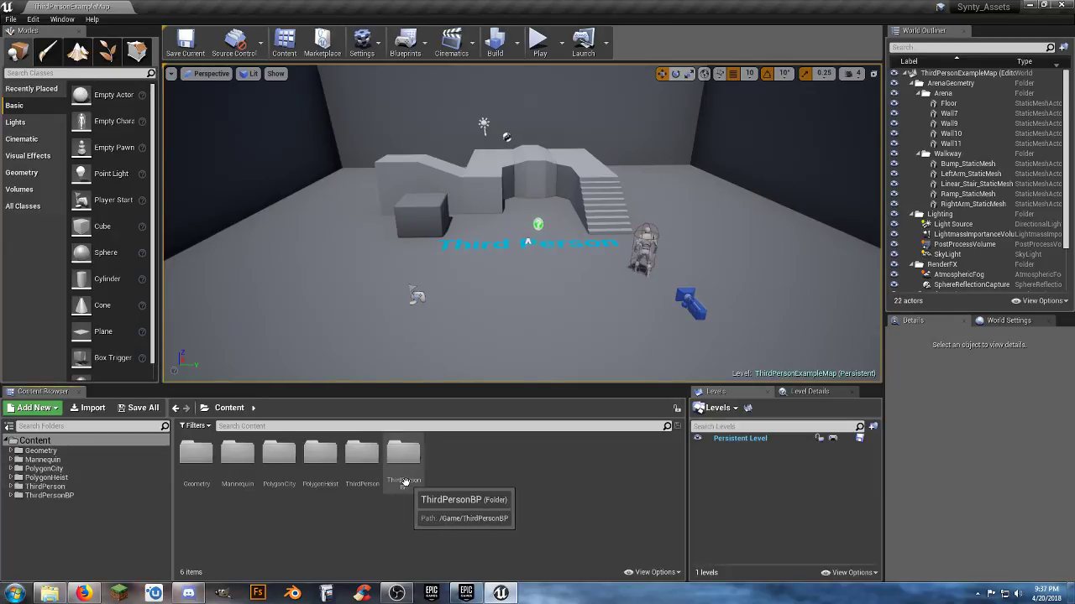
click(67, 476)
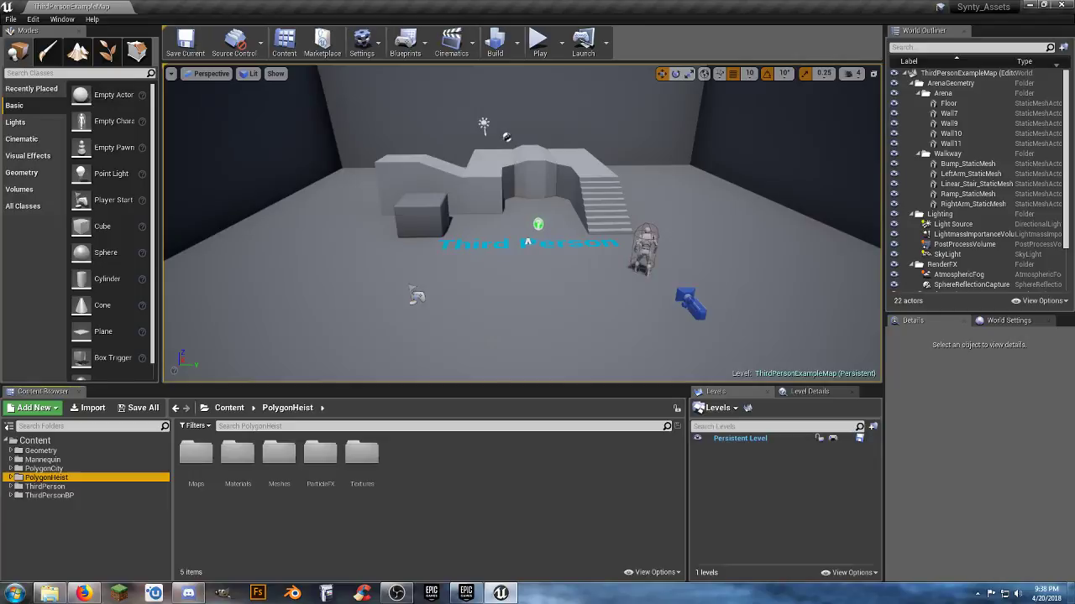
right_drag(523, 252, 488, 239)
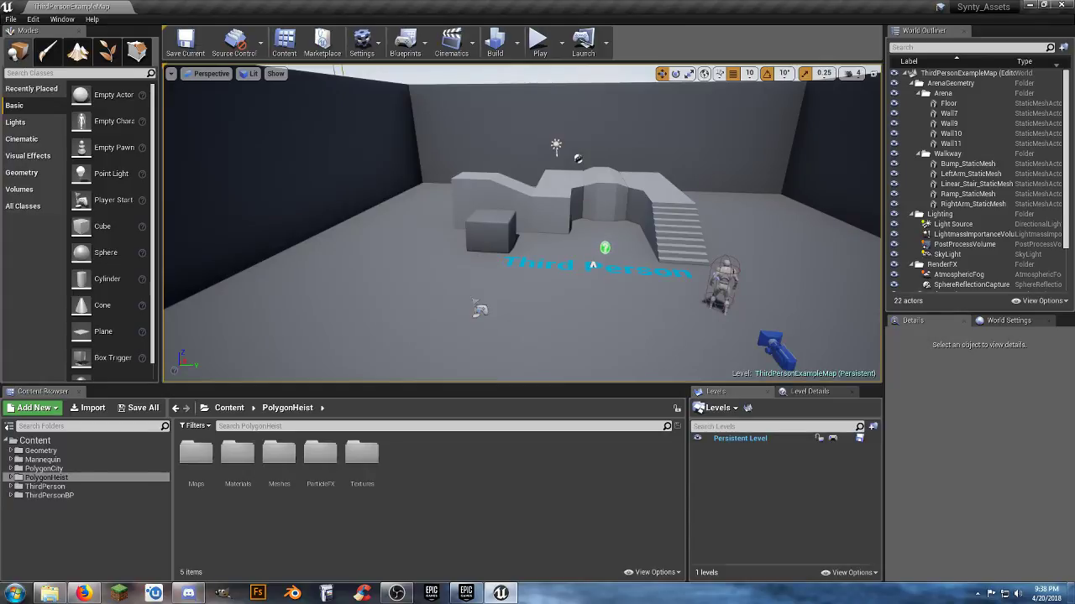
right_drag(522, 244, 585, 252)
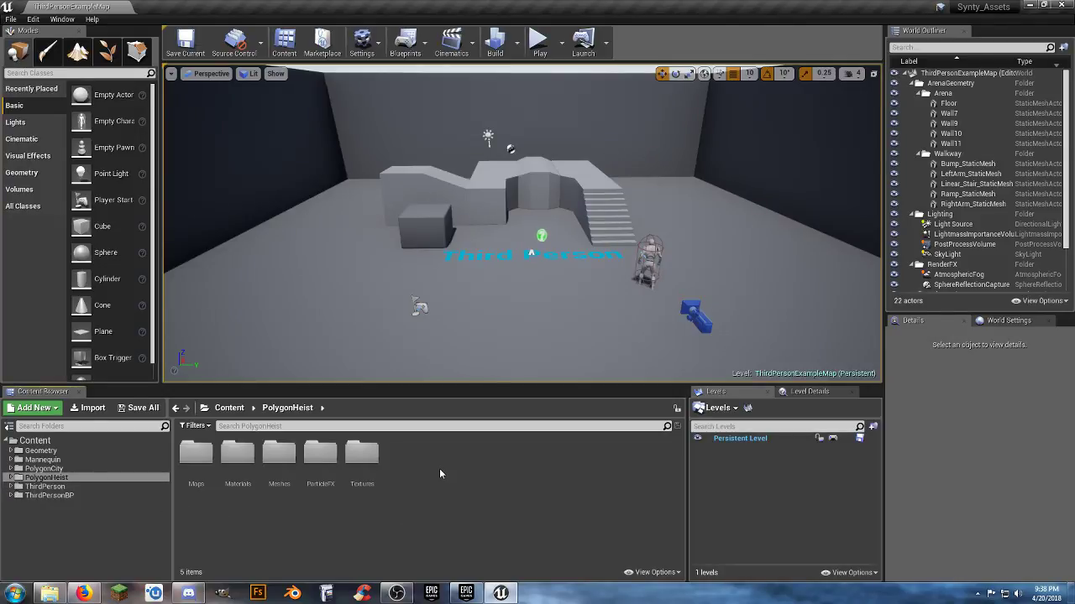
Create a folder named Asset in the root Content folder and open it
click(35, 441)
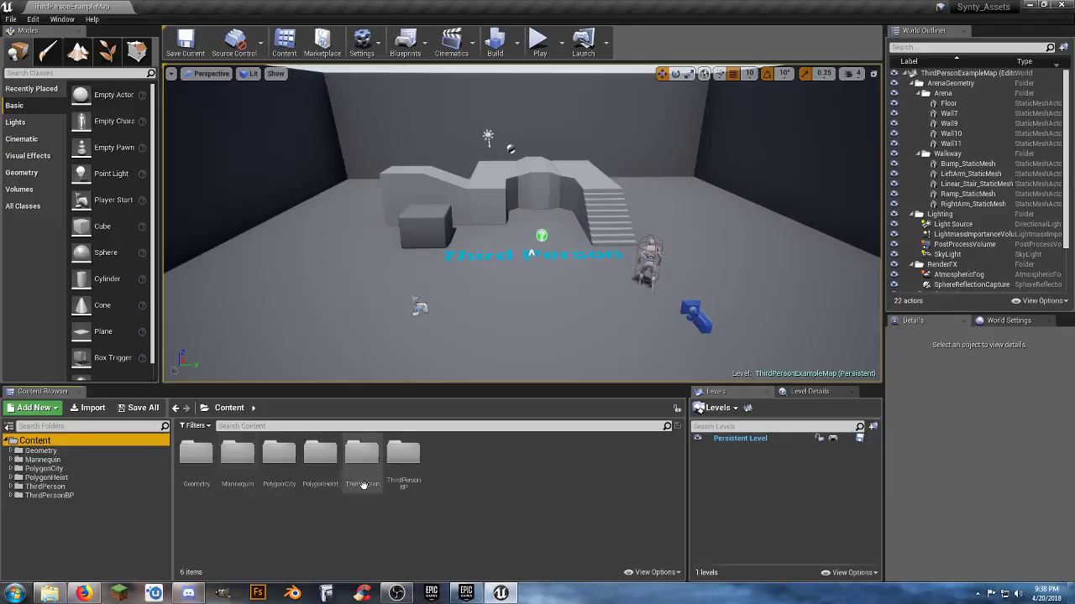
right_click(457, 462)
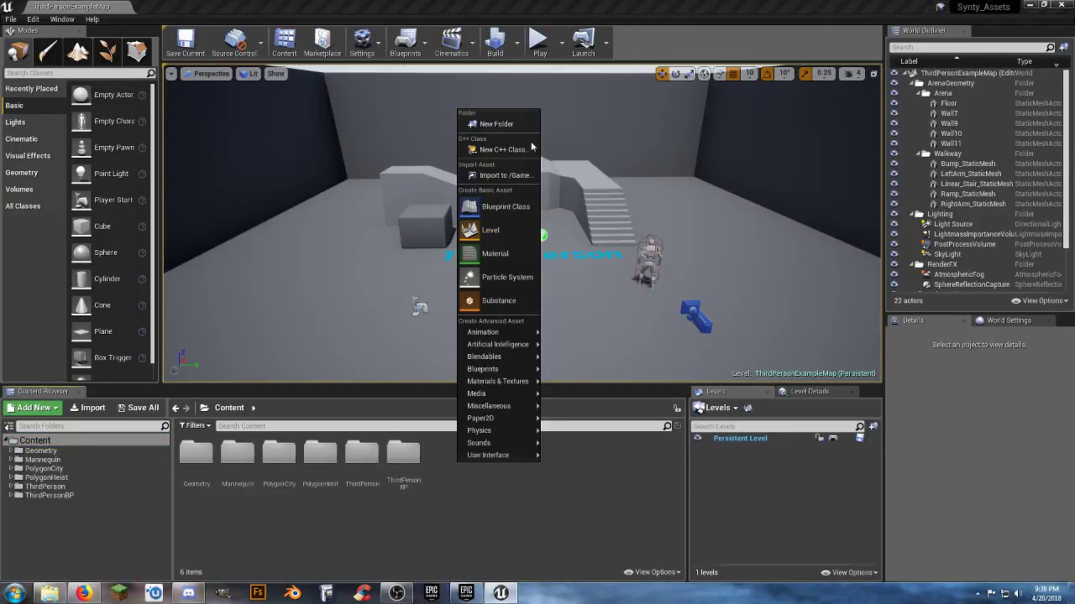
click(496, 124)
text(A)
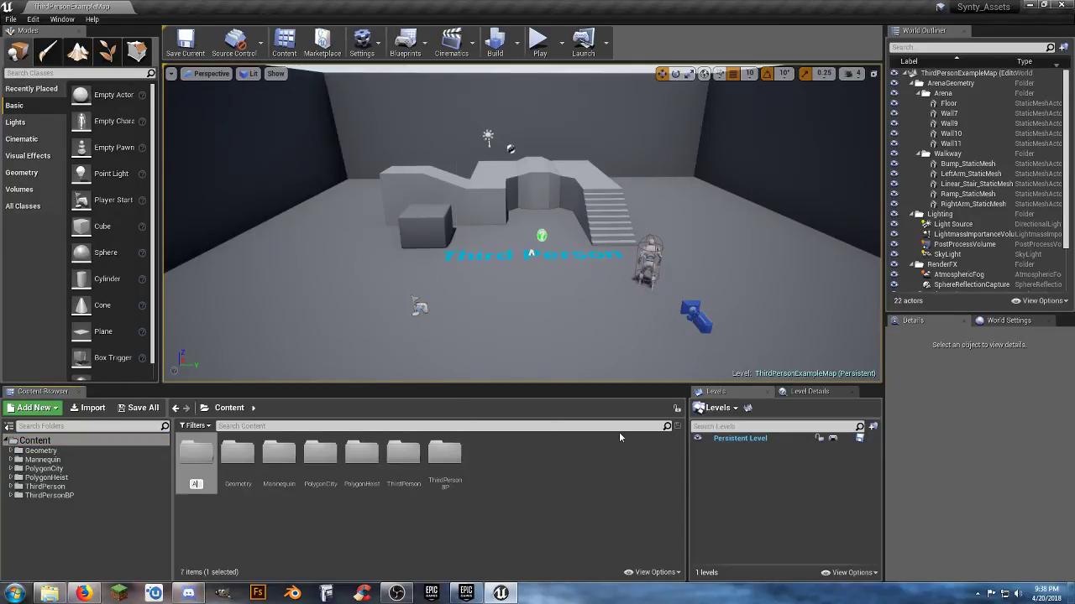
text(sset)
key(Return)
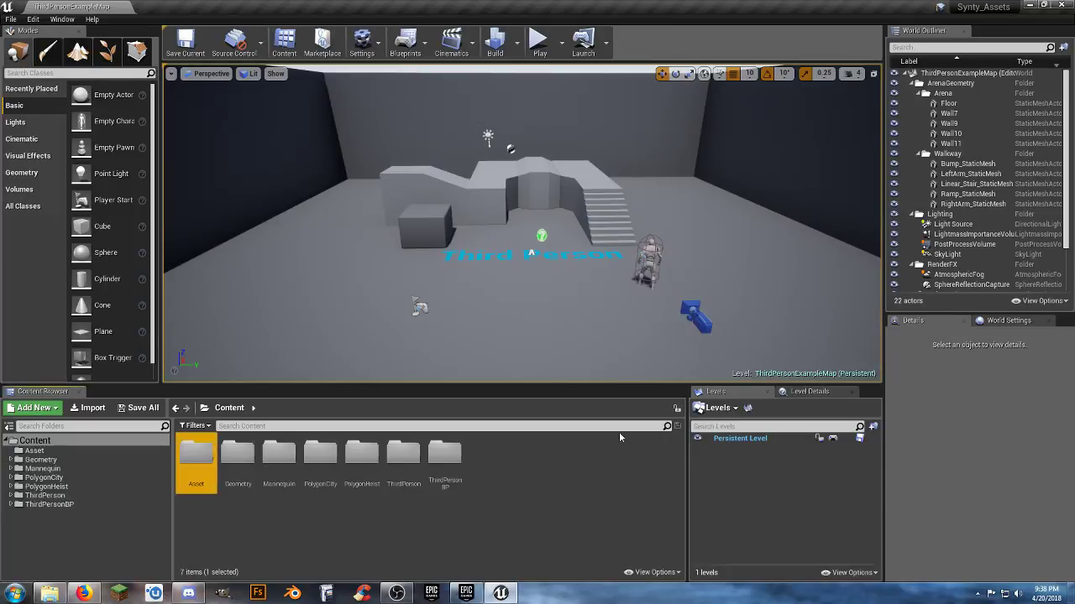
key(Return)
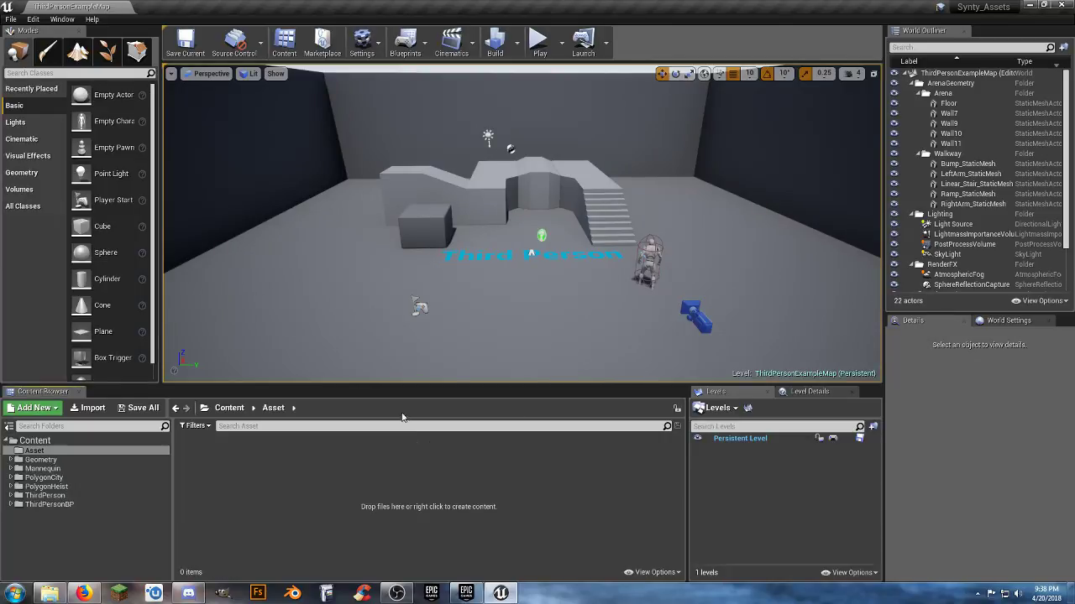
Create a subfolder named Texture inside the Asset folder
right_click(267, 457)
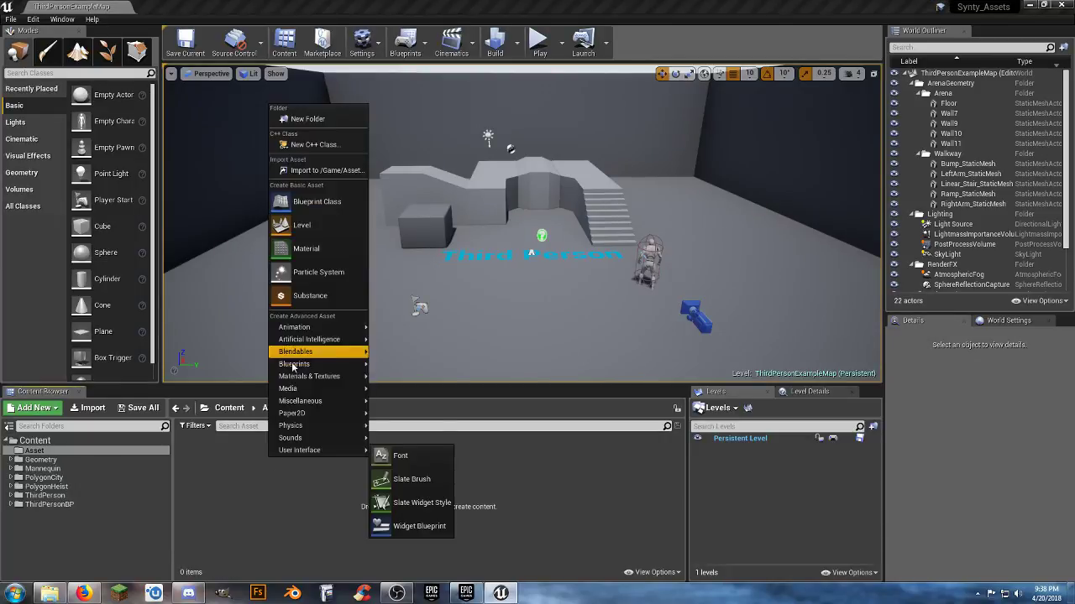
click(330, 123)
text(Texture)
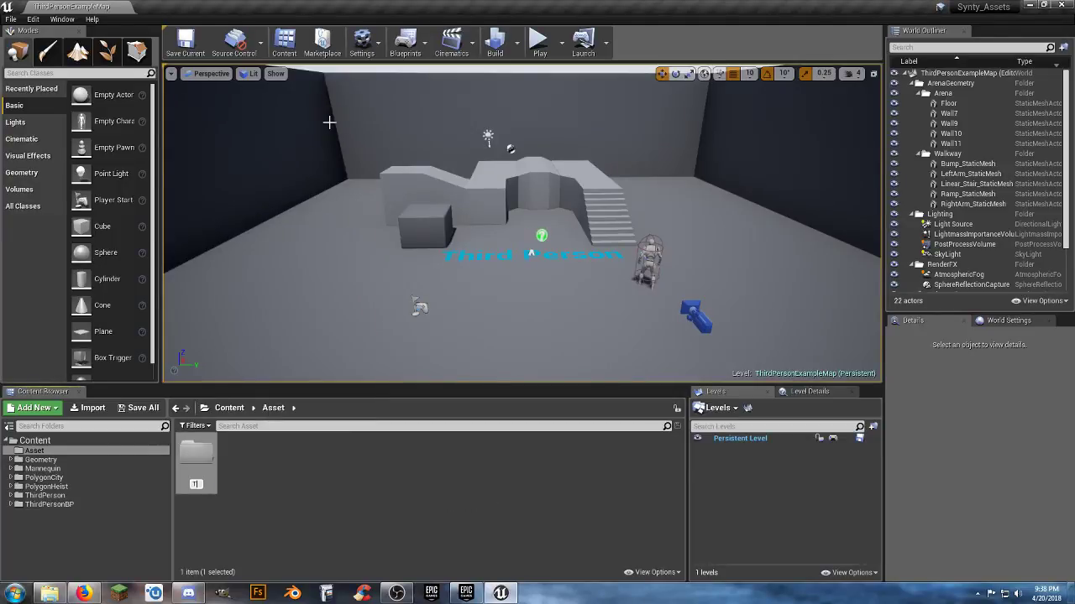
key(Return)
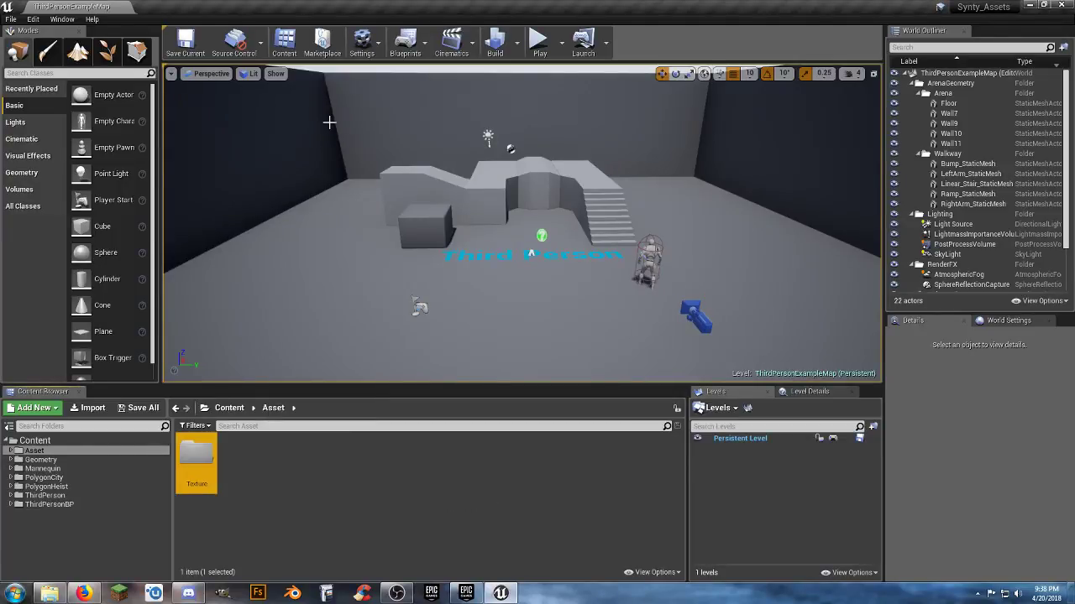
Create a subfolder named Blueprints inside the Asset folder
right_click(278, 466)
click(330, 130)
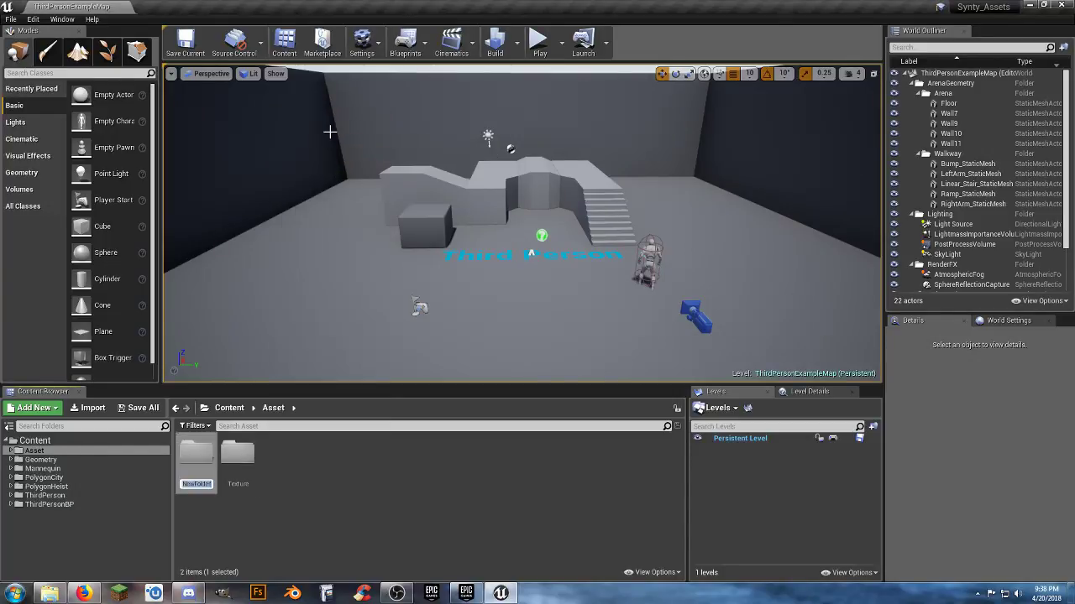
text(Blueprints)
key(Return)
Create a subfolder named Materials inside the Asset folder
right_click(290, 455)
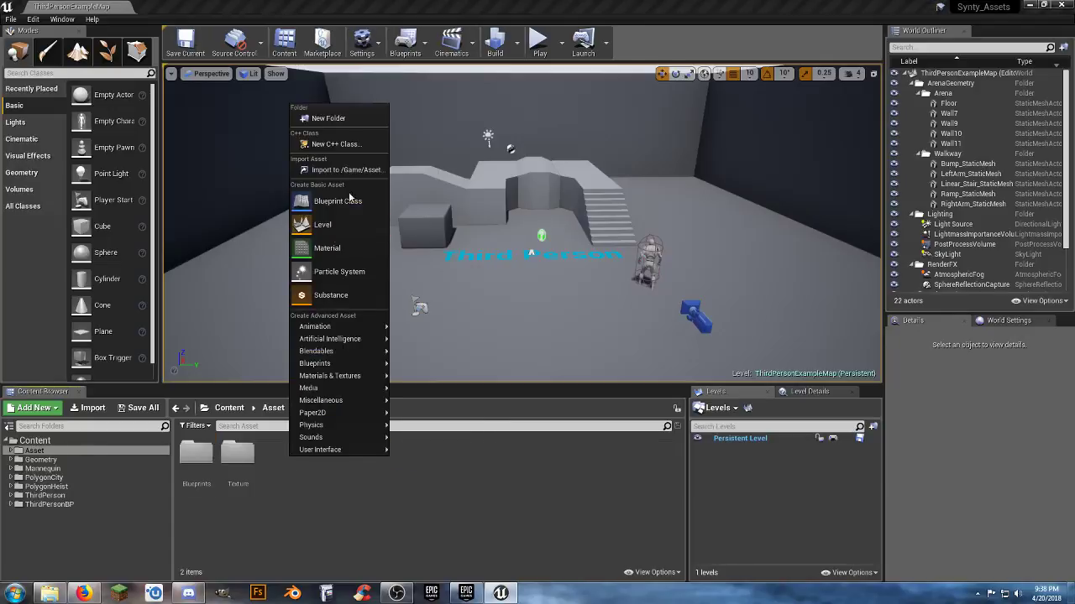
click(360, 120)
text(Mater)
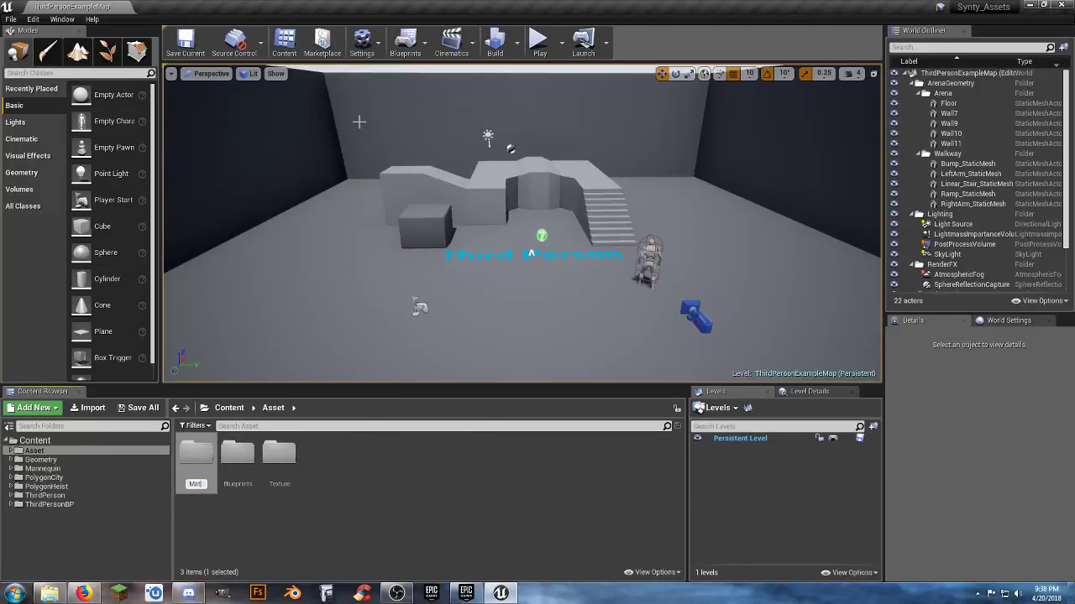
text(ials)
key(Return)
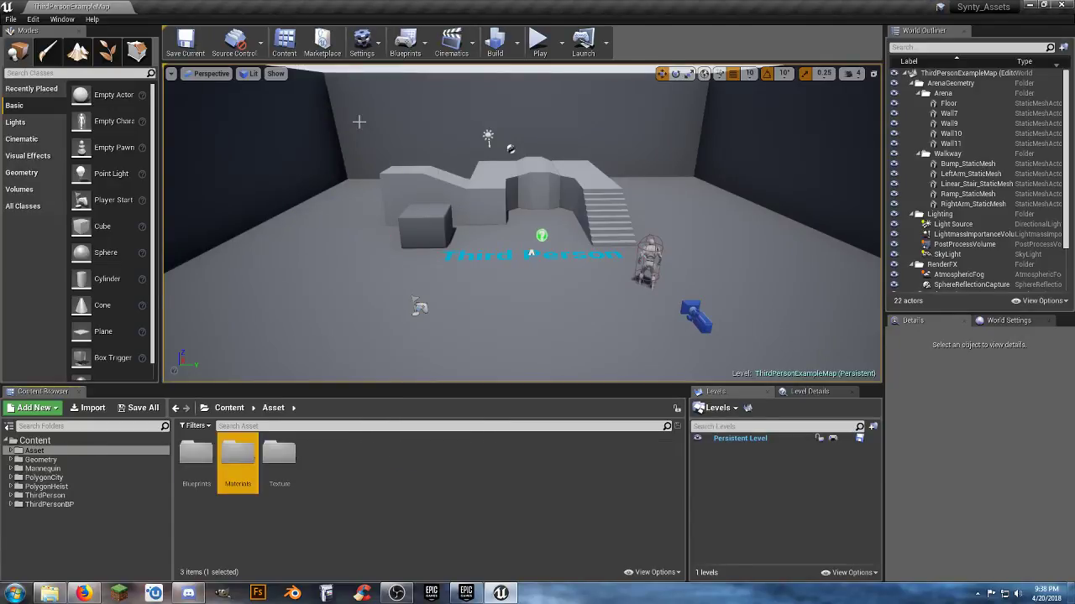
Create a subfolder named Audio inside the Asset folder
right_click(340, 475)
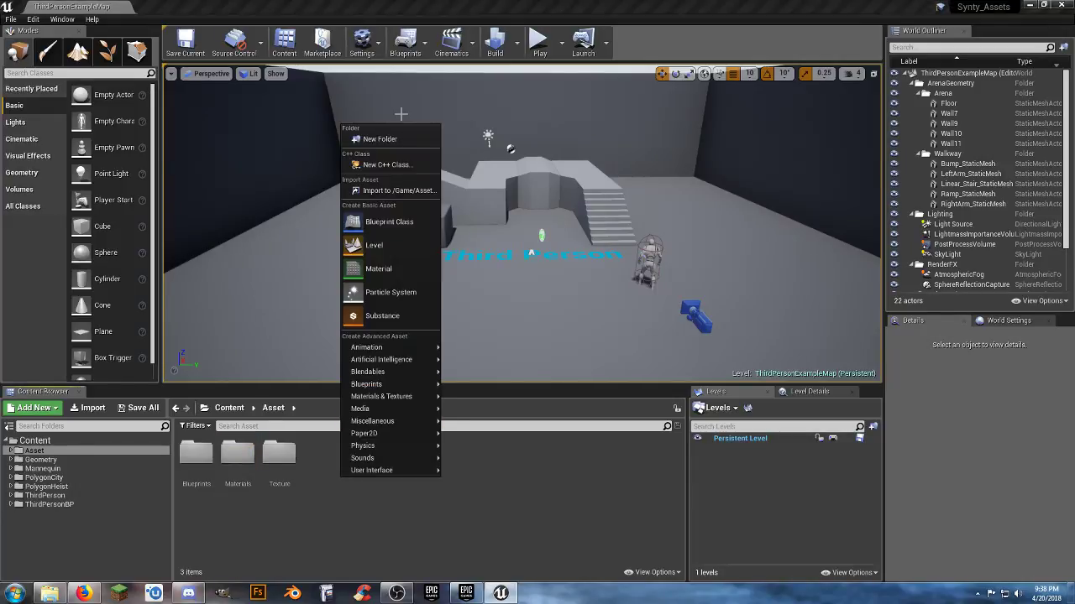
click(402, 140)
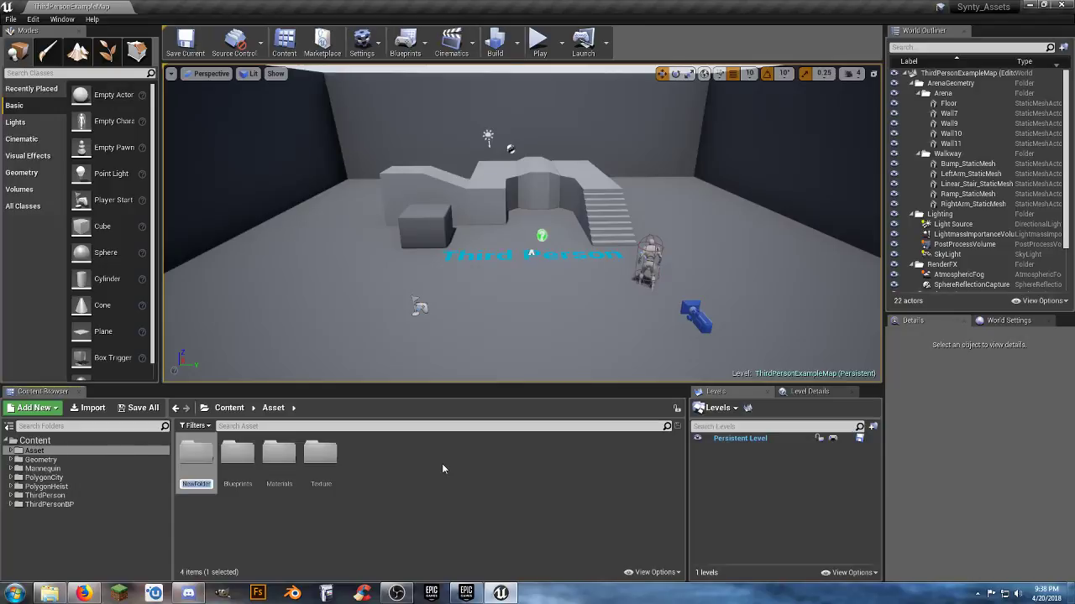
key(BackSpace)
text(Audio)
key(Return)
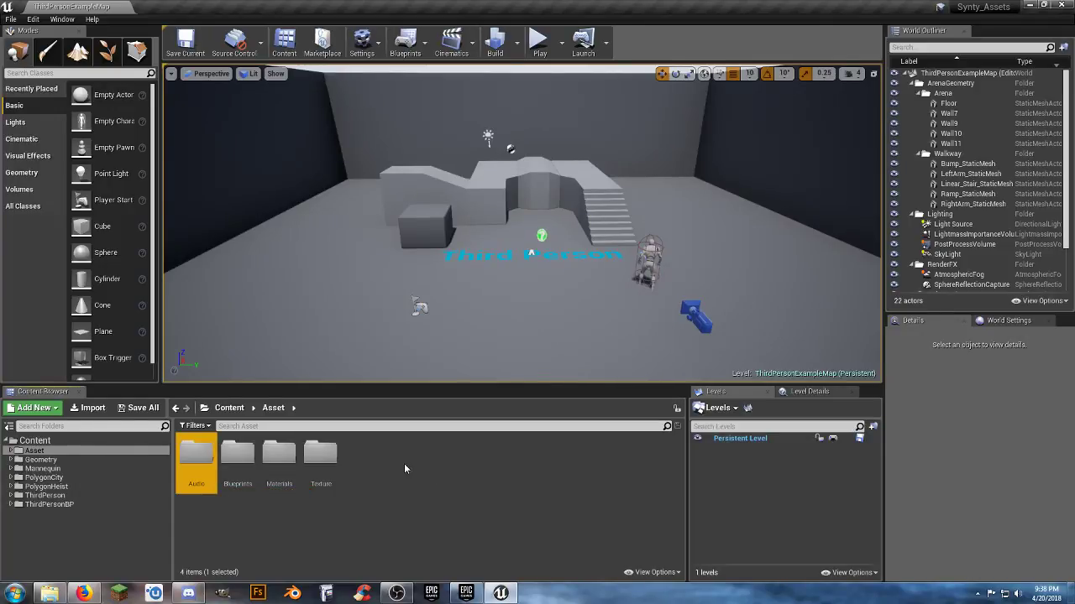
click(405, 464)
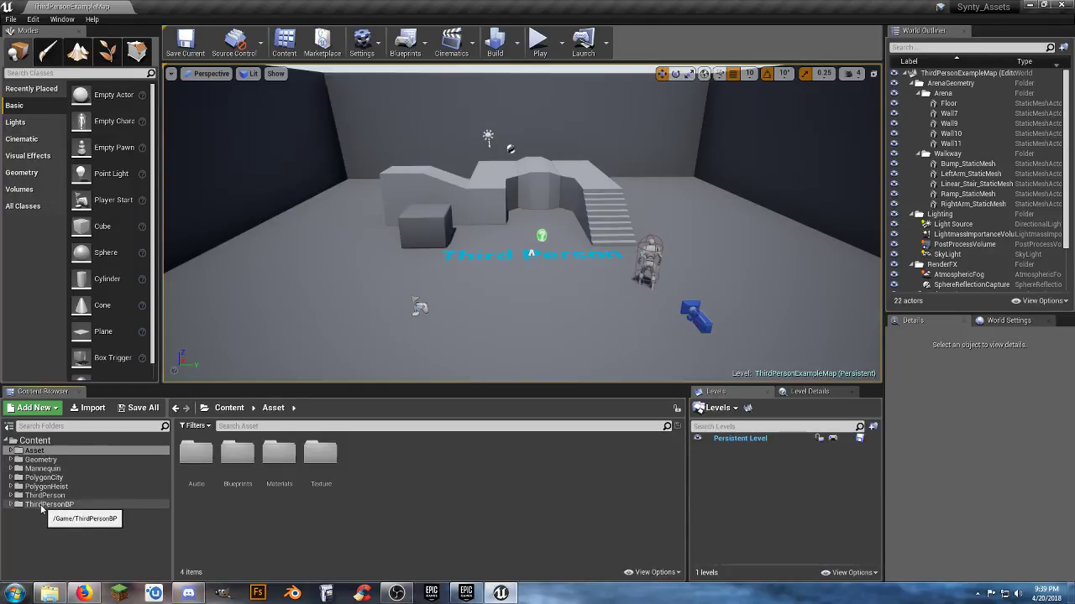
Create a folder named Characters in the root Content folder and open it
click(38, 440)
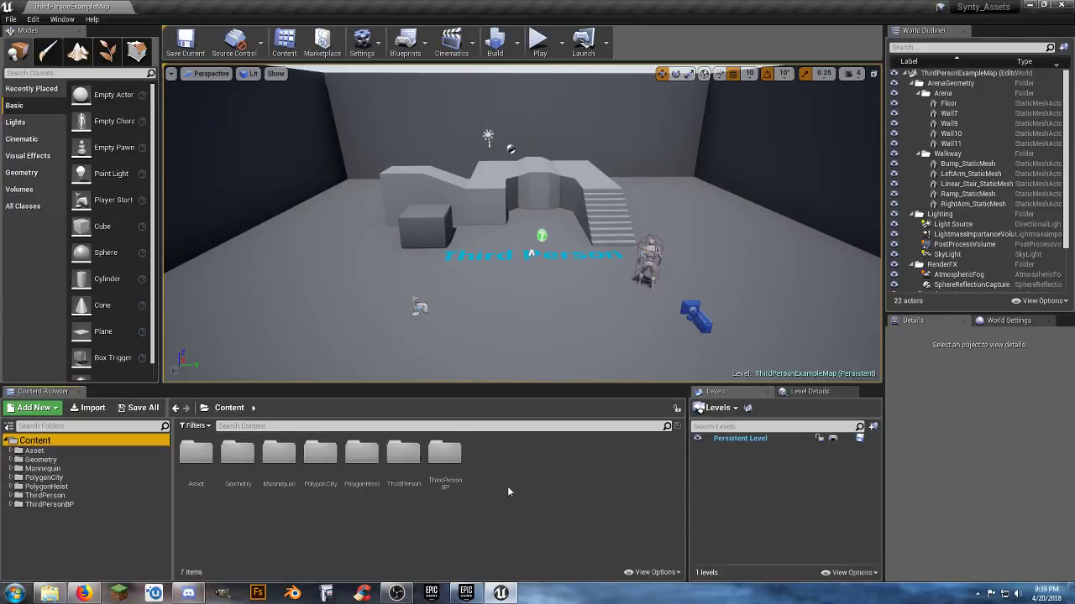
right_click(502, 464)
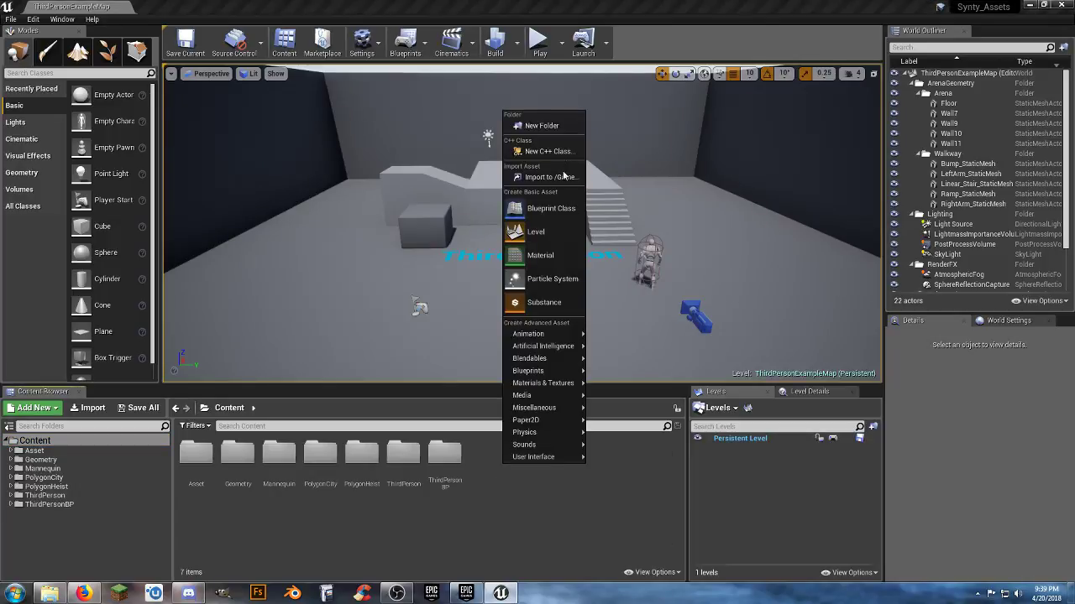
click(565, 126)
text(Ch)
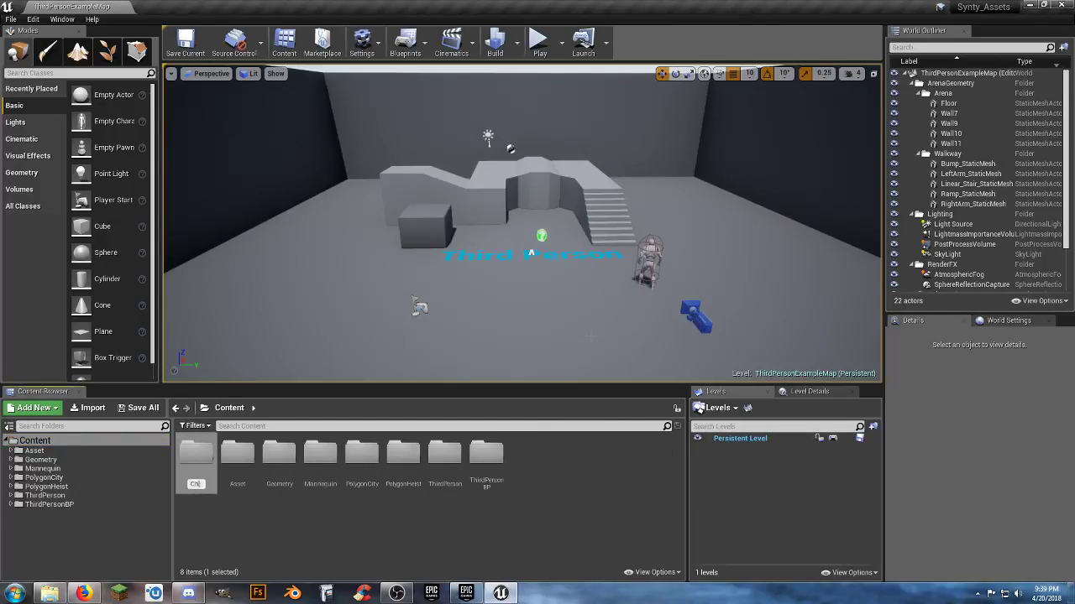
text(aracters)
key(Return)
key(Return)
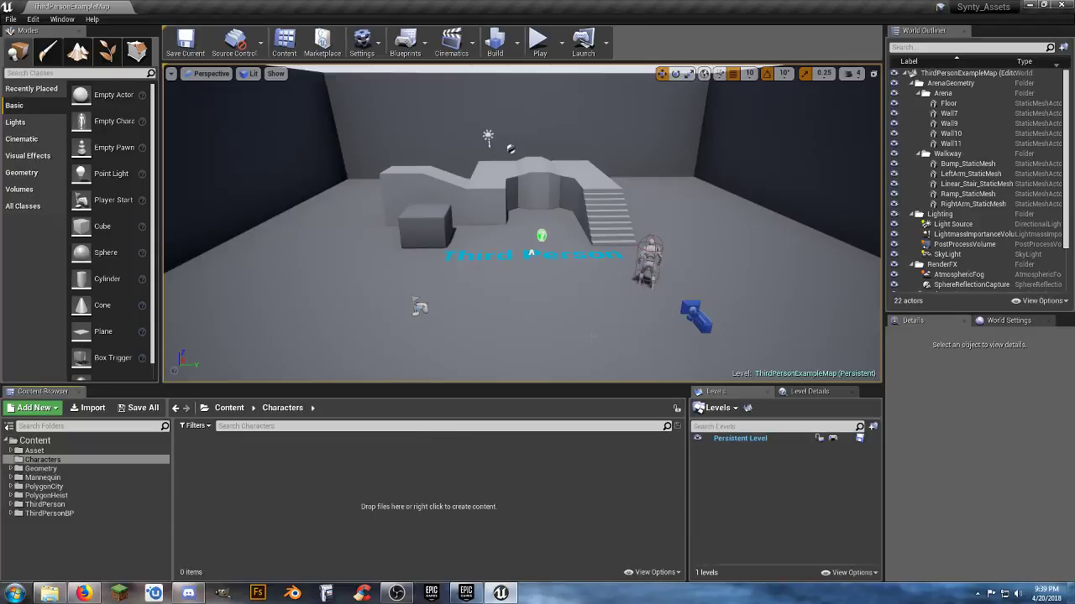
Create a subfolder named Mesh inside the Characters folder
right_click(287, 472)
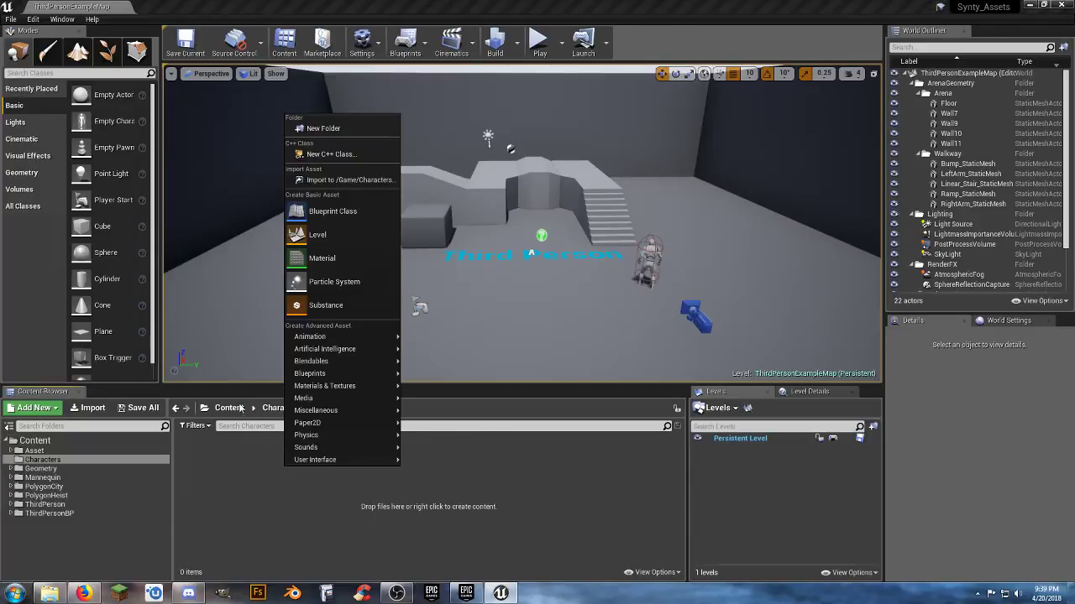
click(327, 127)
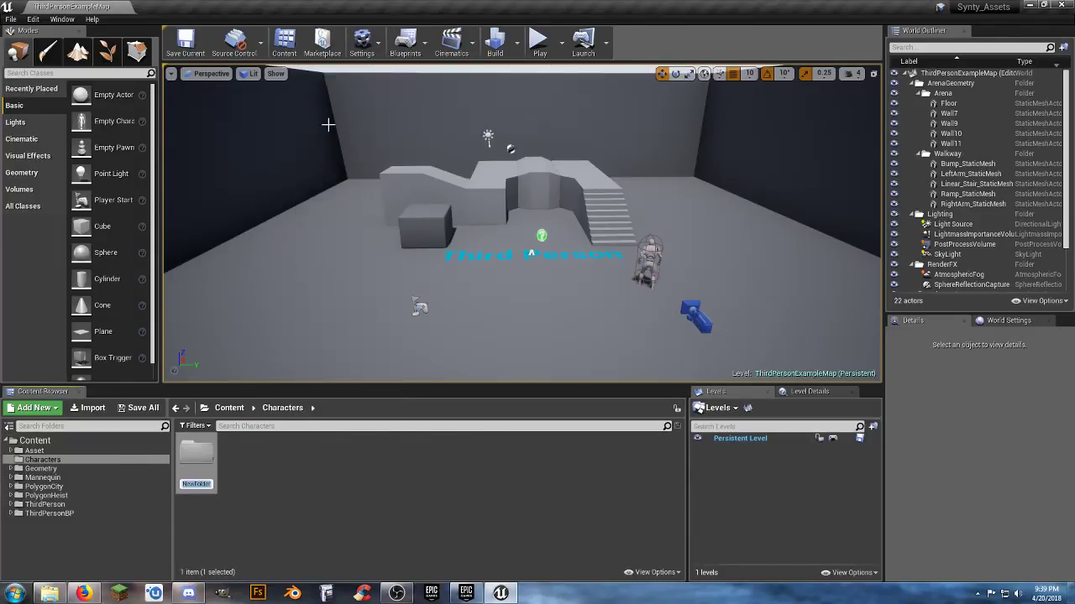
text(Mesh)
key(Return)
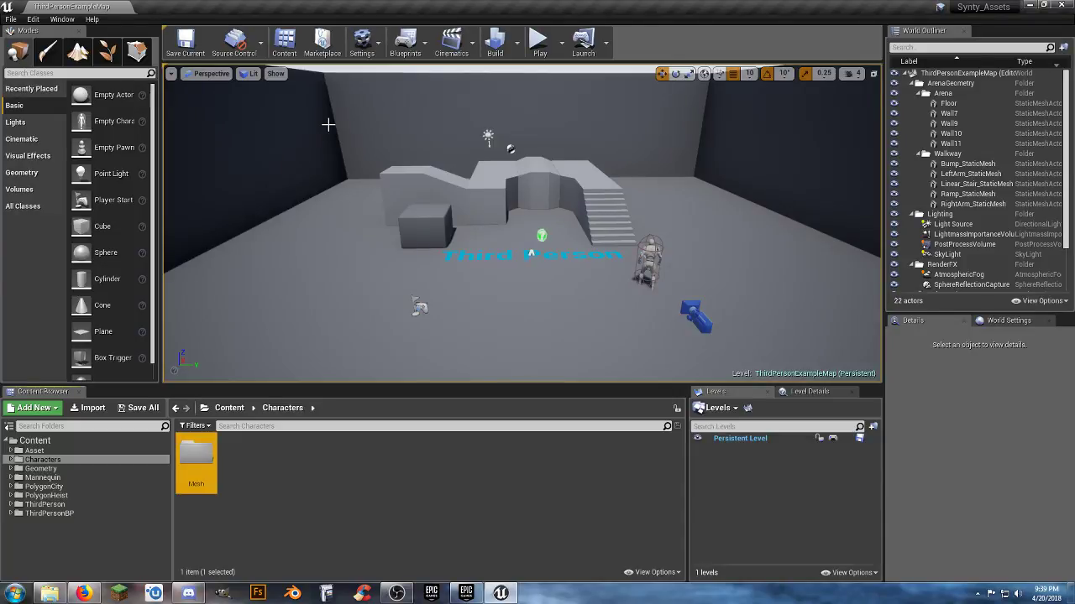
Return to the Asset folder and create a subfolder named Mesh in it
click(10, 451)
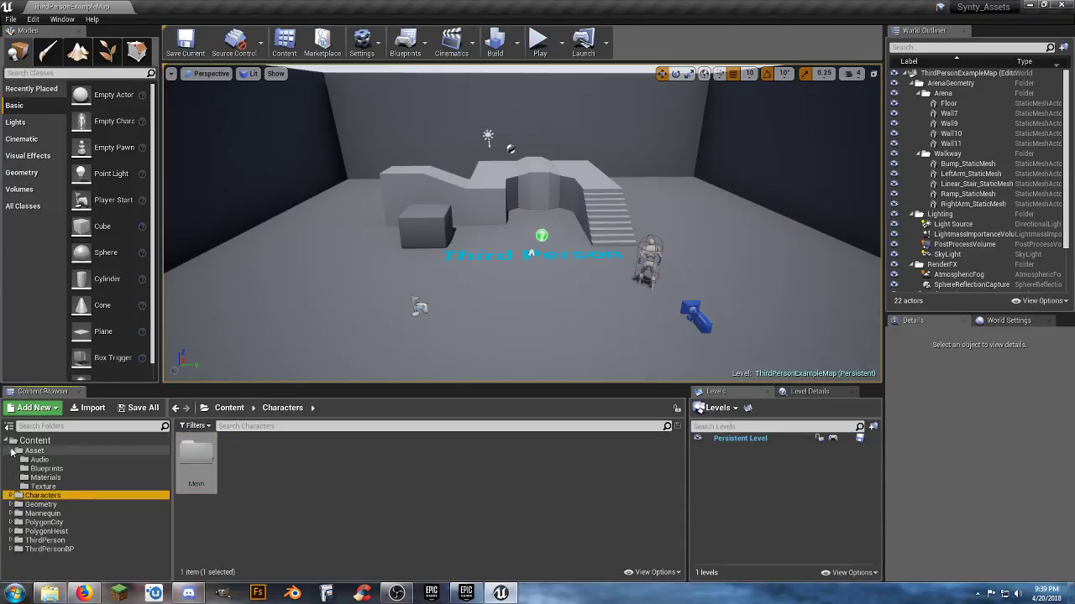
click(33, 451)
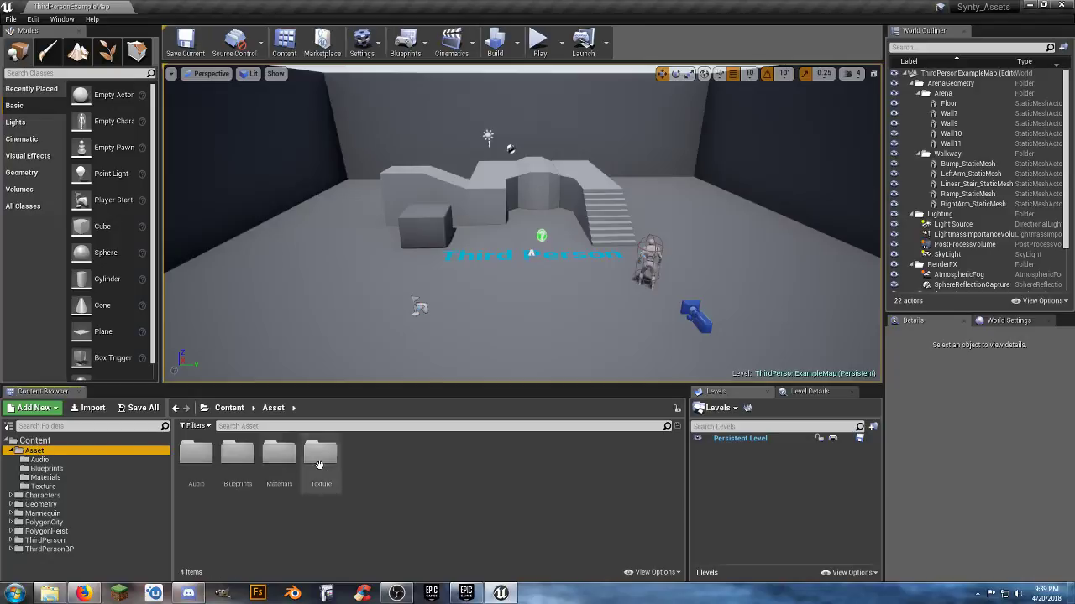
right_click(383, 462)
click(453, 121)
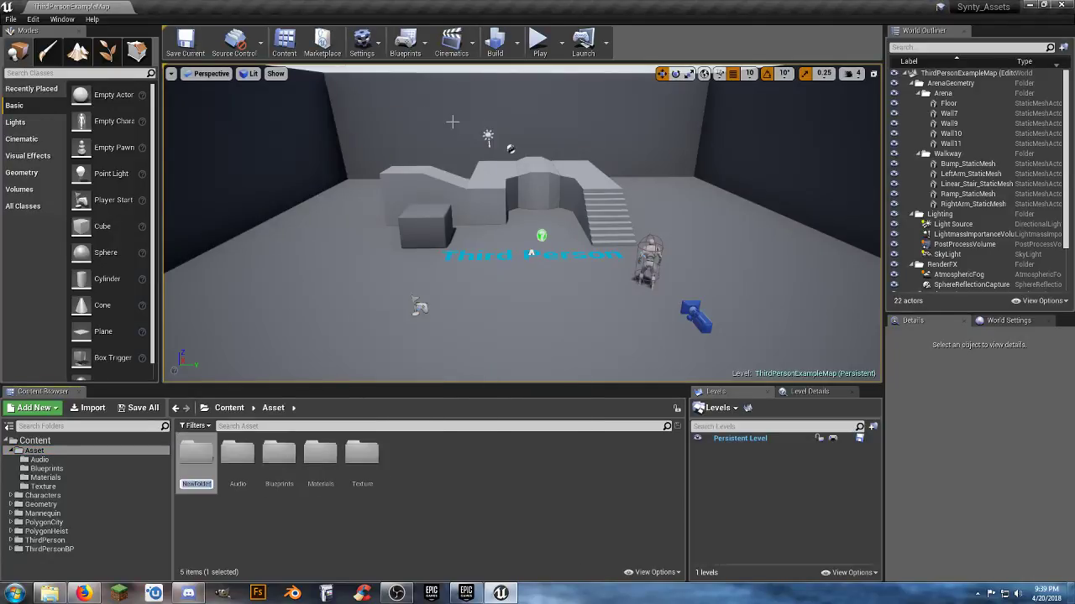
text(Mesh)
key(Return)
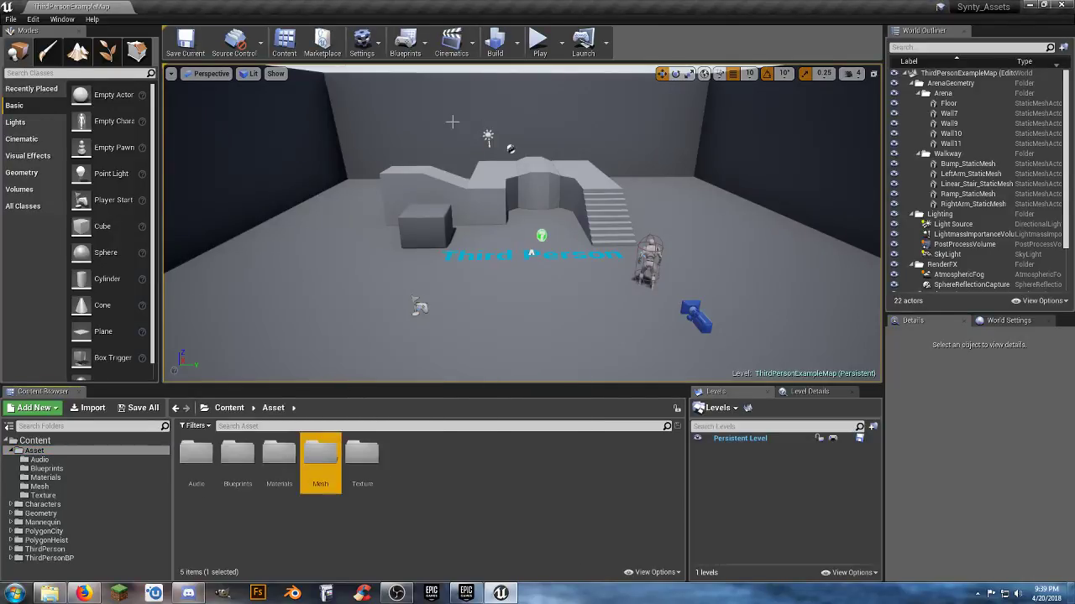
click(391, 500)
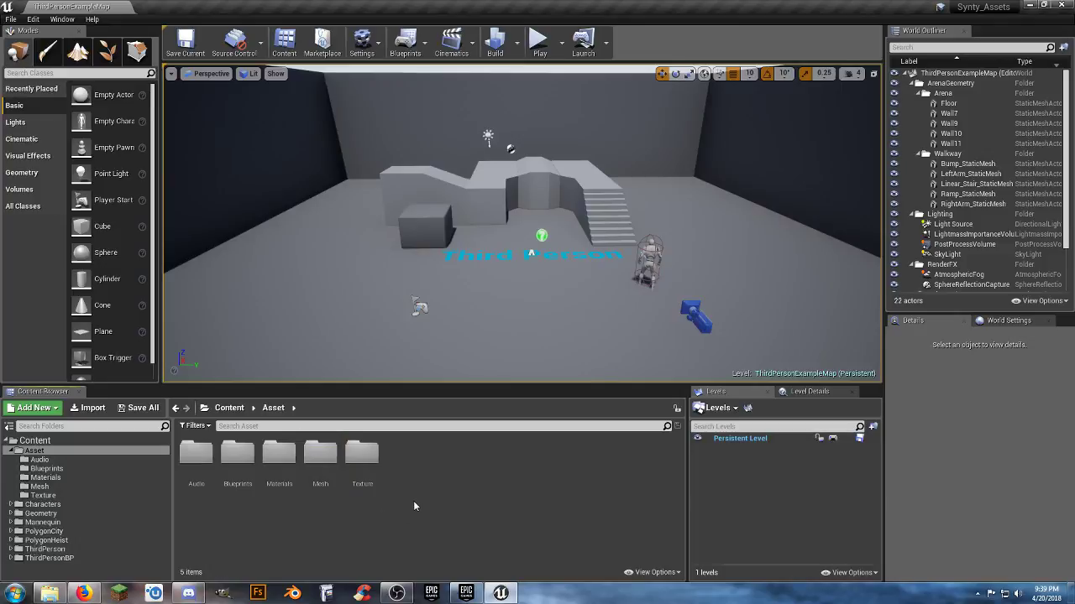
Open the root Characters folder and create a subfolder named Blueprints in it
click(7, 451)
click(7, 460)
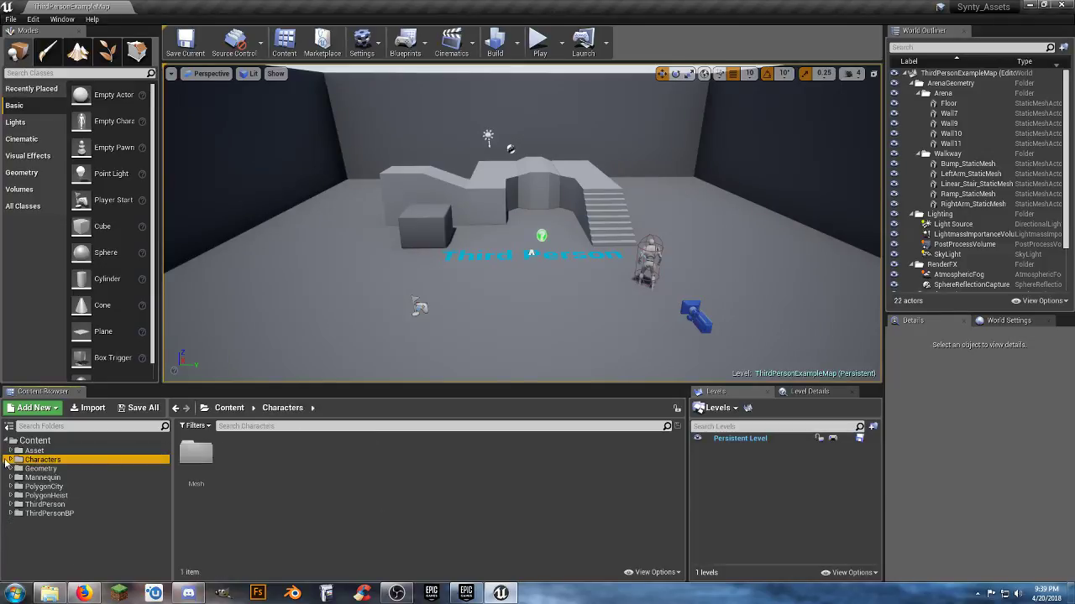
click(9, 461)
click(273, 471)
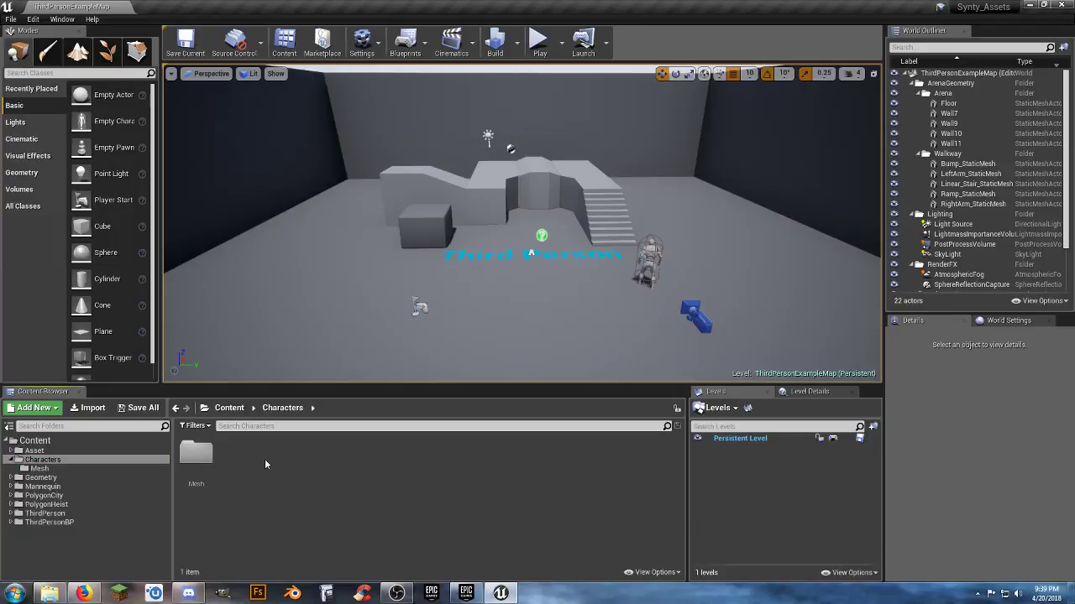
right_click(265, 463)
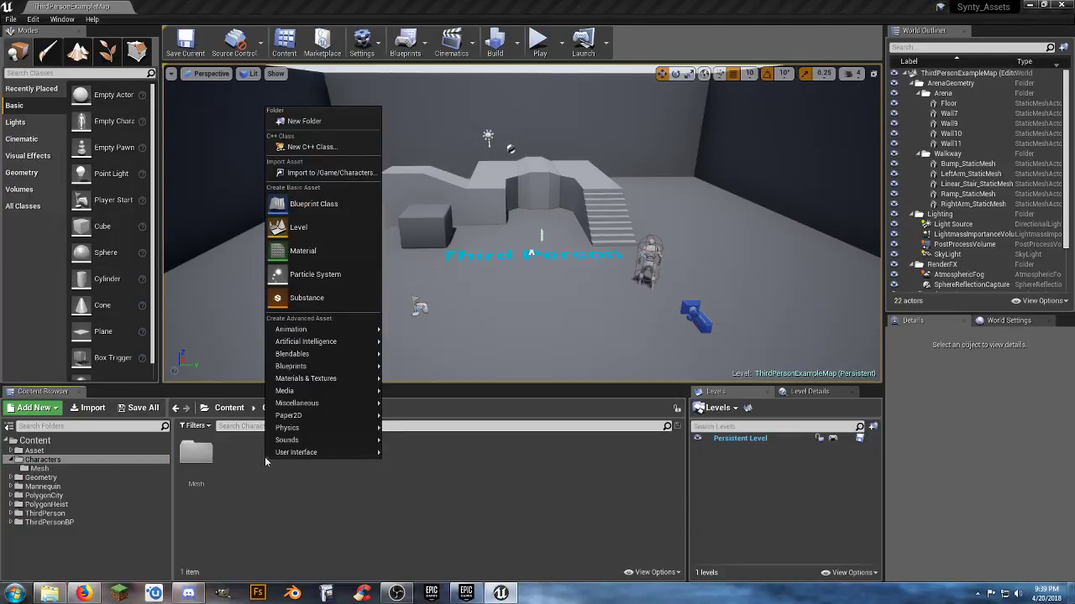
click(294, 123)
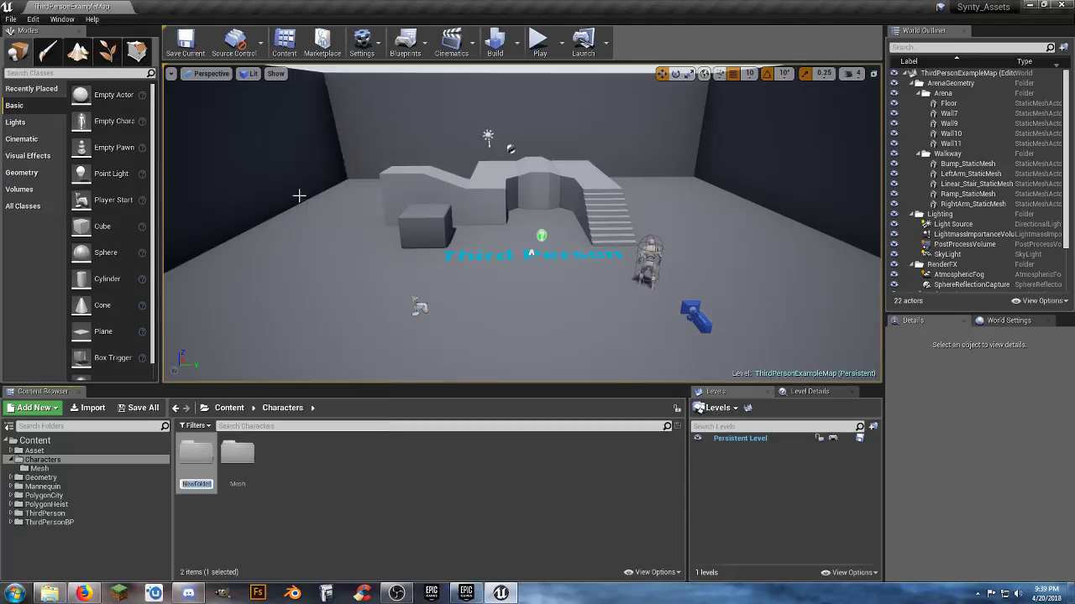
text(Blueprints)
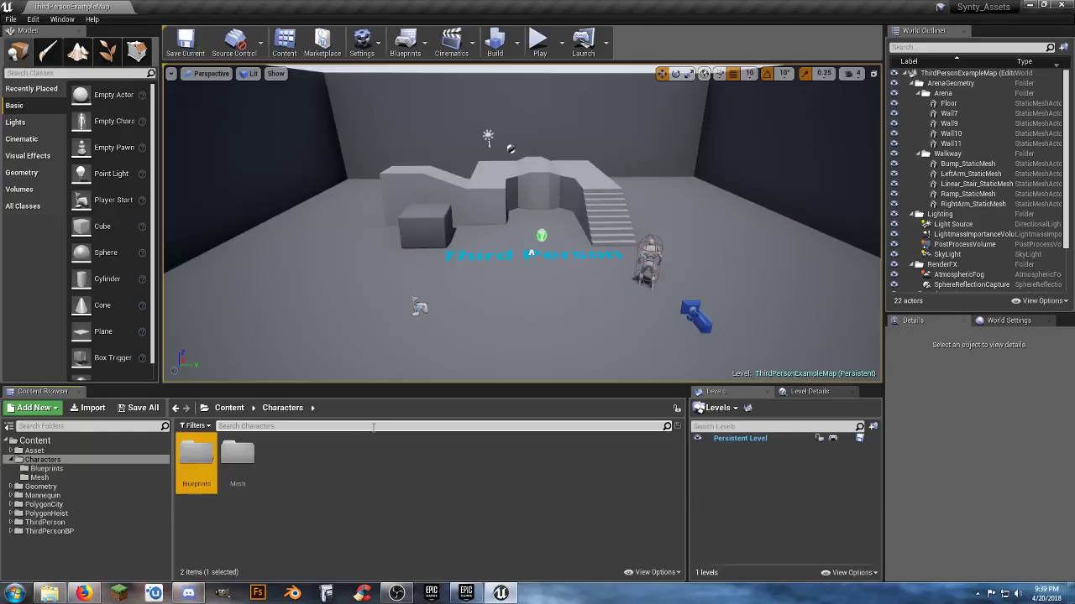
Create a subfolder named Textures inside the Characters folder
right_click(289, 459)
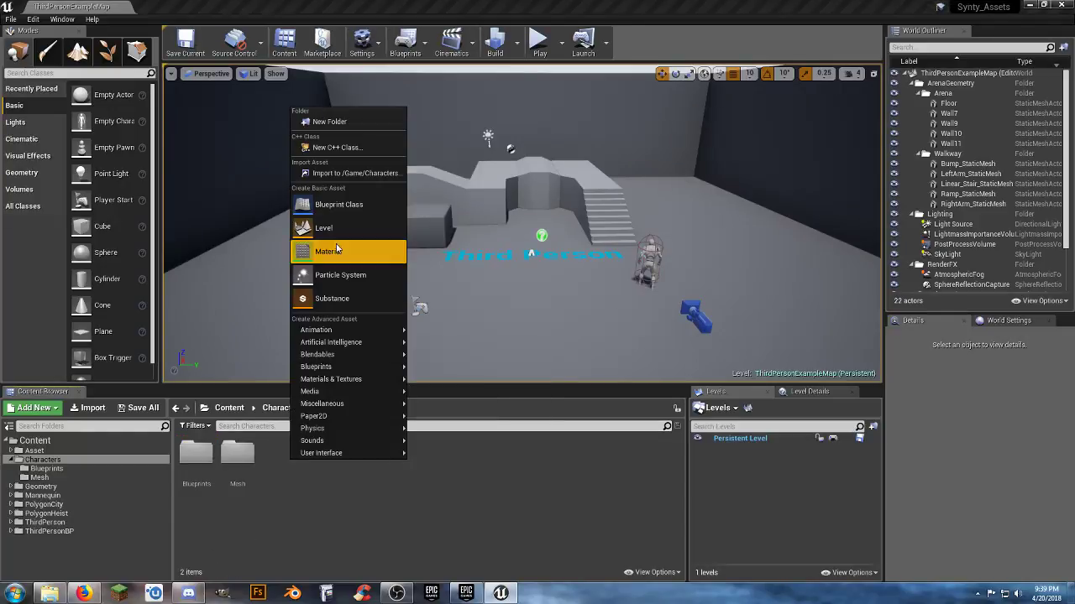
click(329, 123)
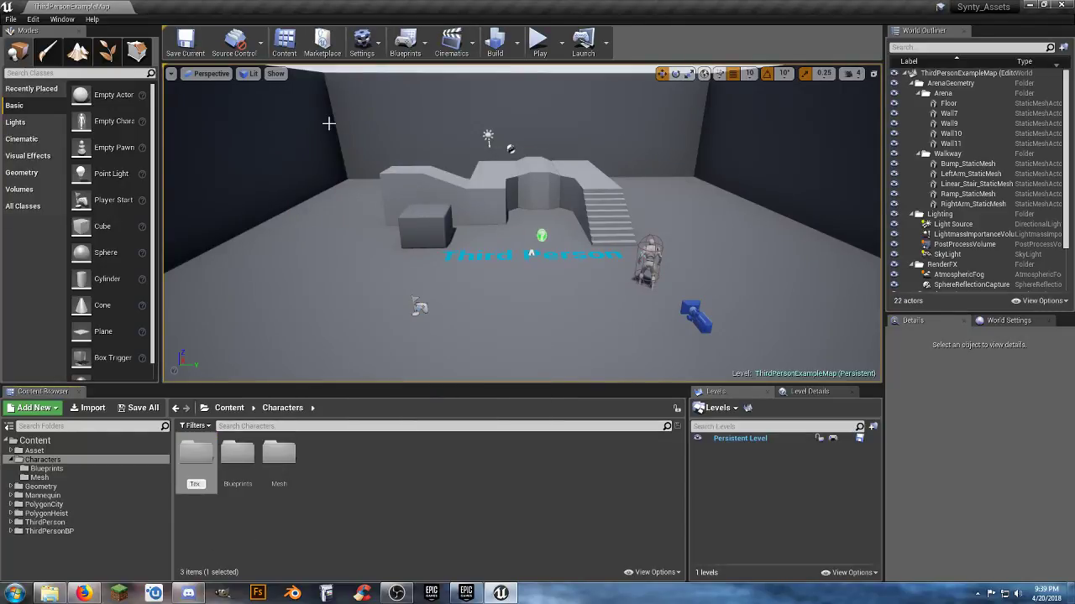
key(Return)
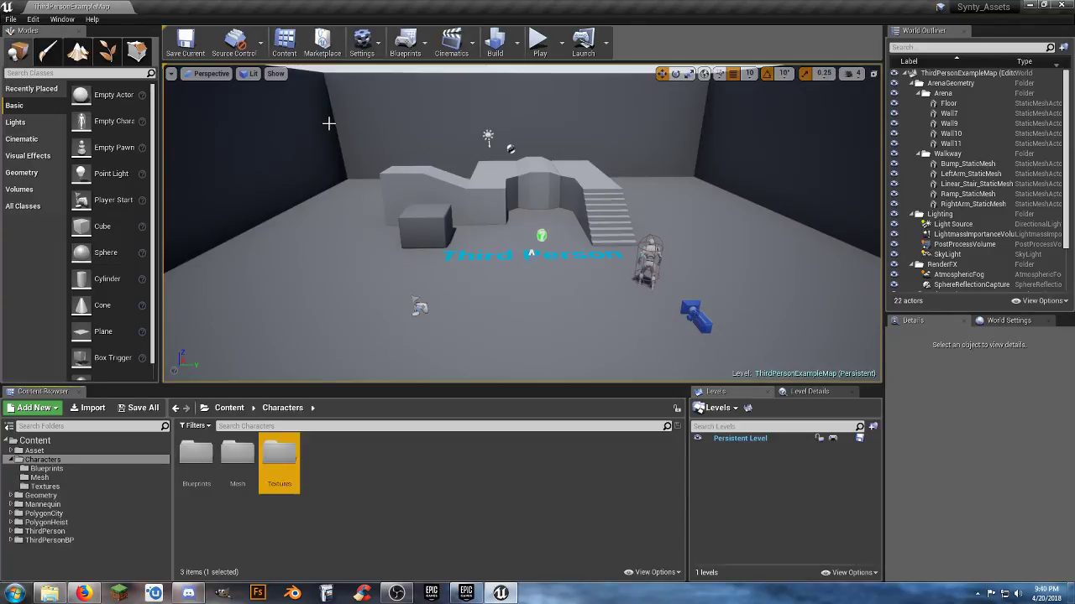
Create a subfolder named Materials inside the Characters folder
click(335, 466)
right_click(333, 457)
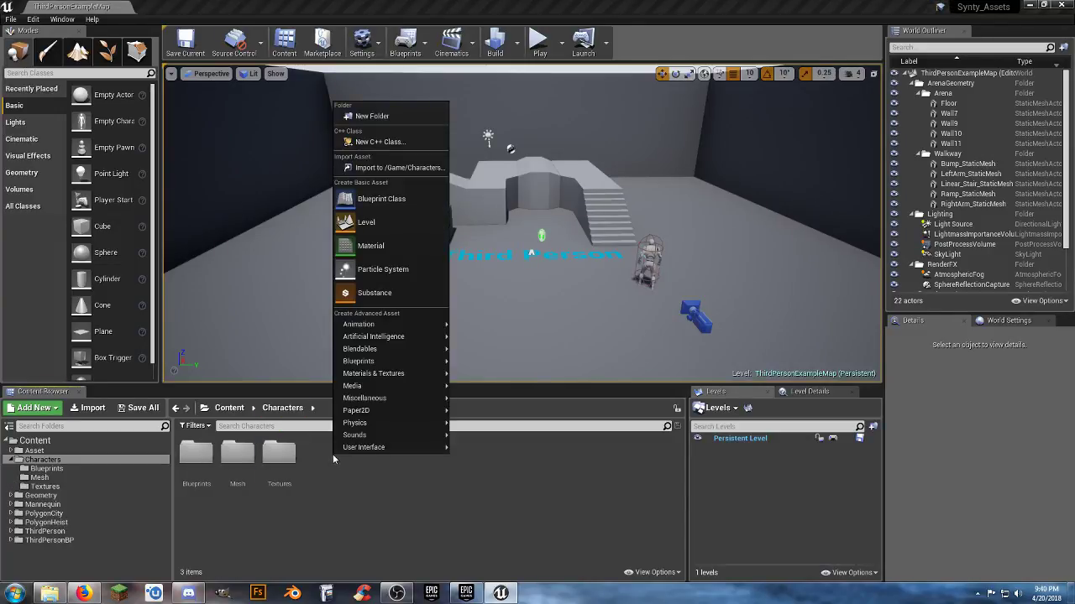
click(394, 115)
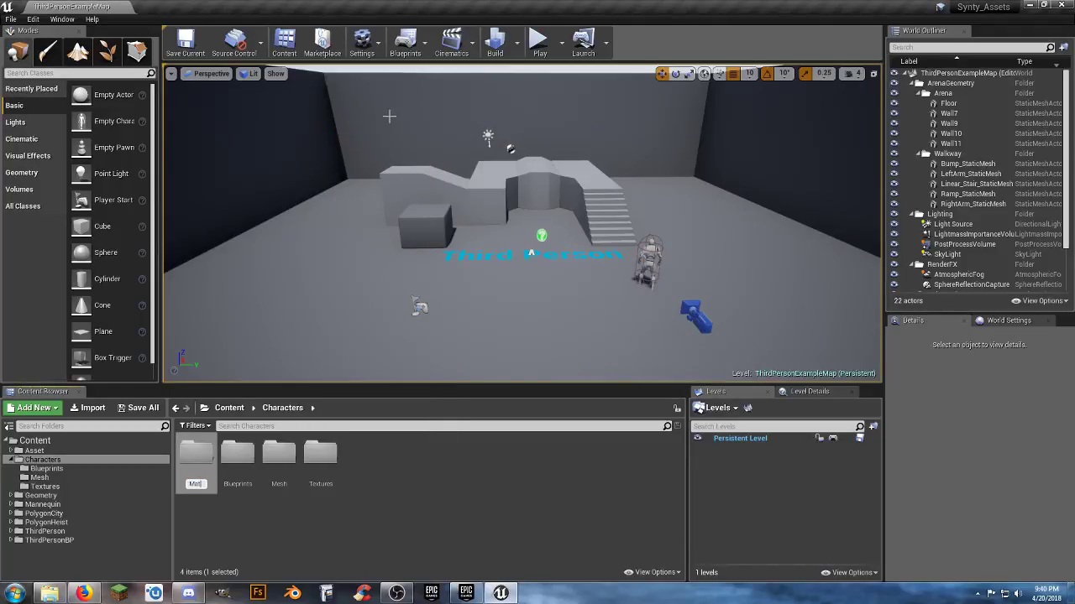
text(Materials)
key(Return)
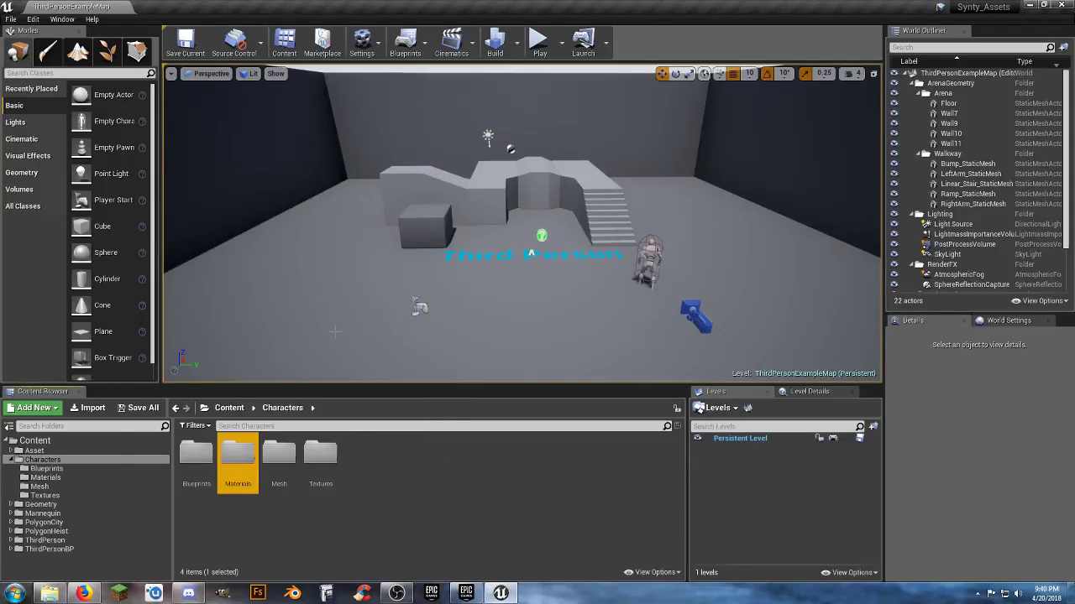
click(385, 460)
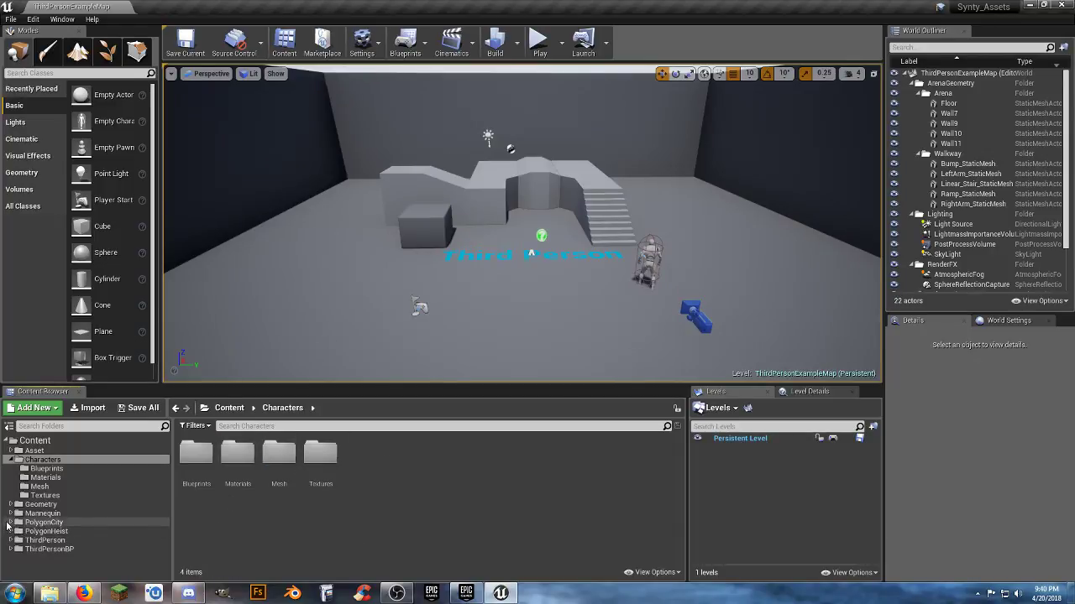
Browse to the Characters folder under PolygonCity's Meshes and look over its skeletal meshes and the city rig
click(9, 523)
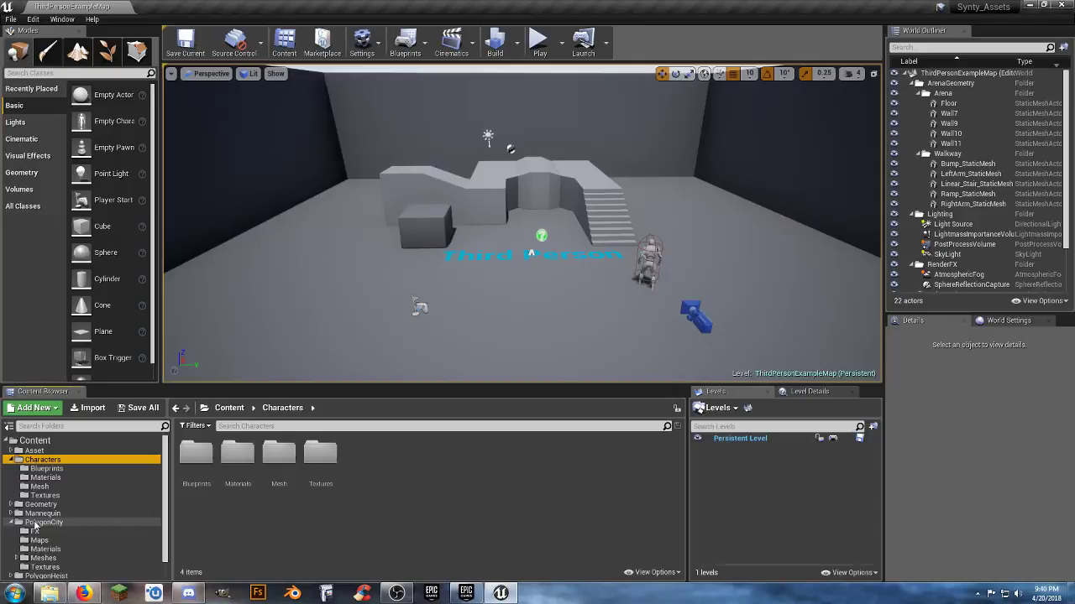
click(35, 523)
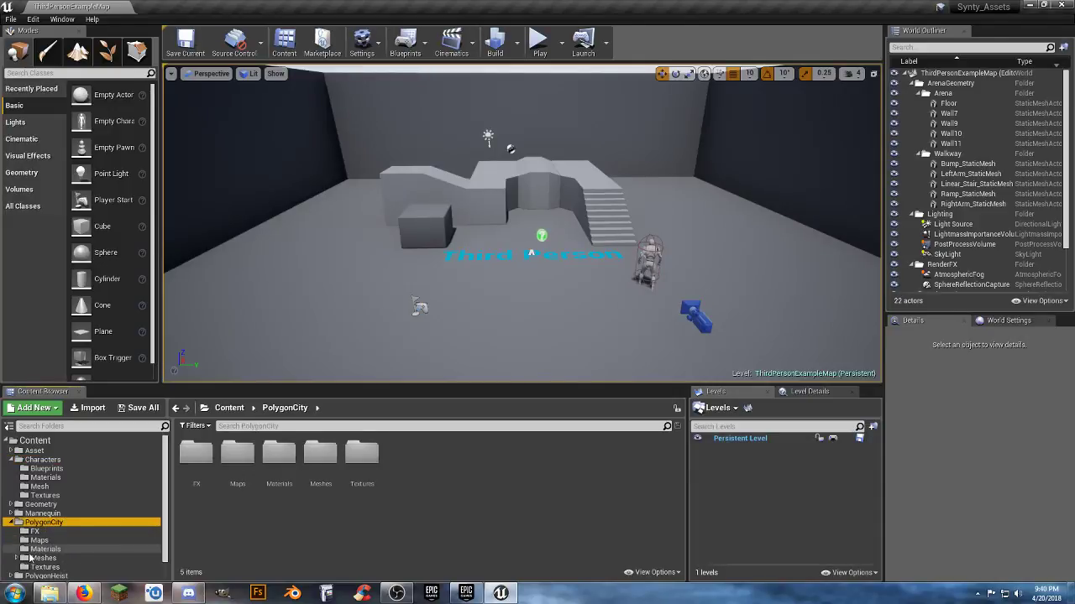
scroll(16, 561, down, 2)
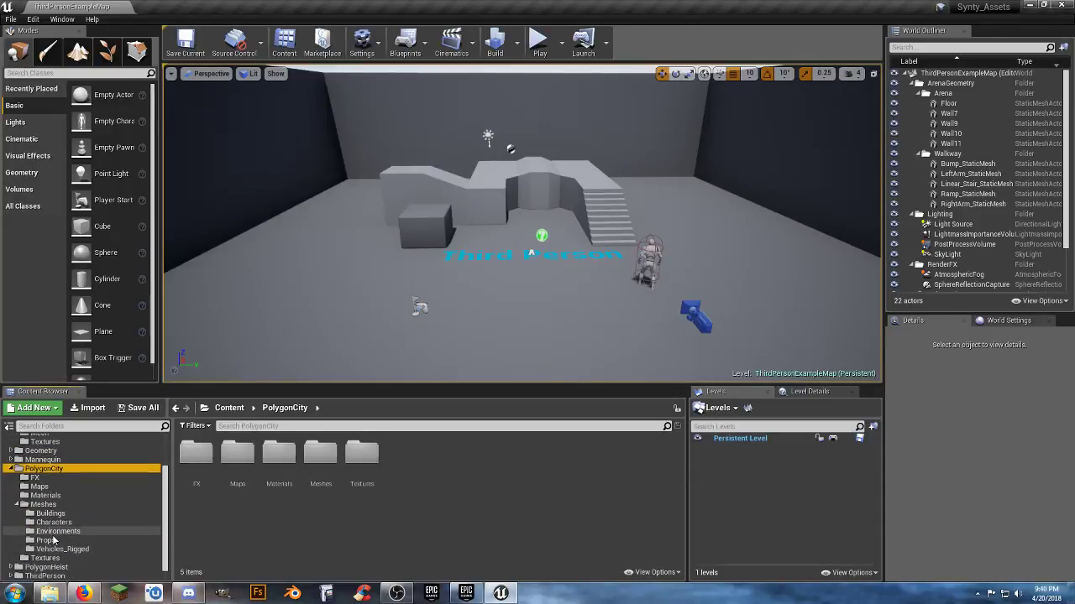
click(53, 522)
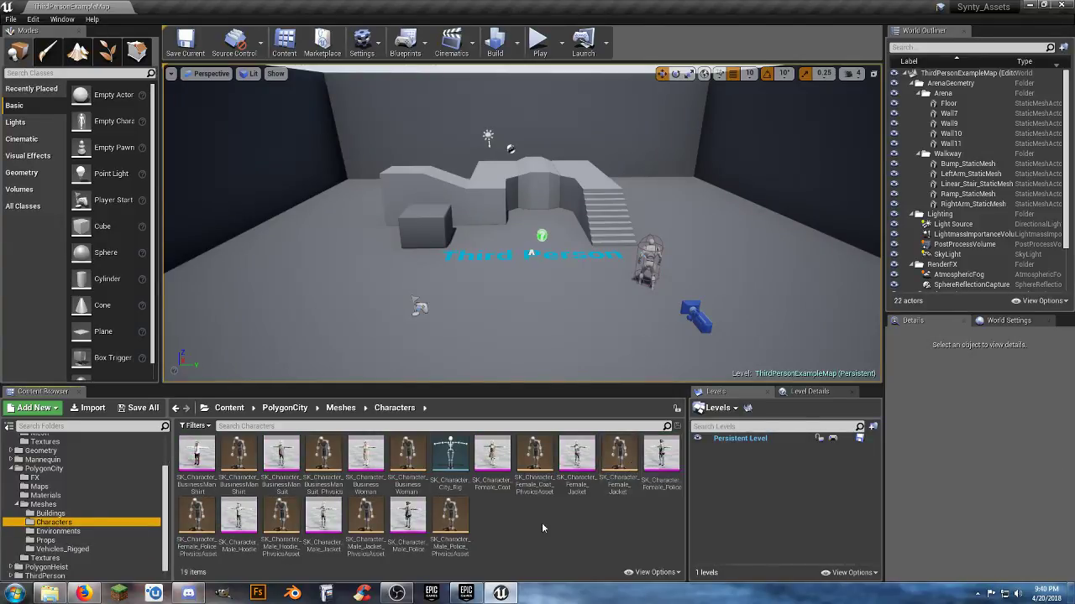
click(450, 458)
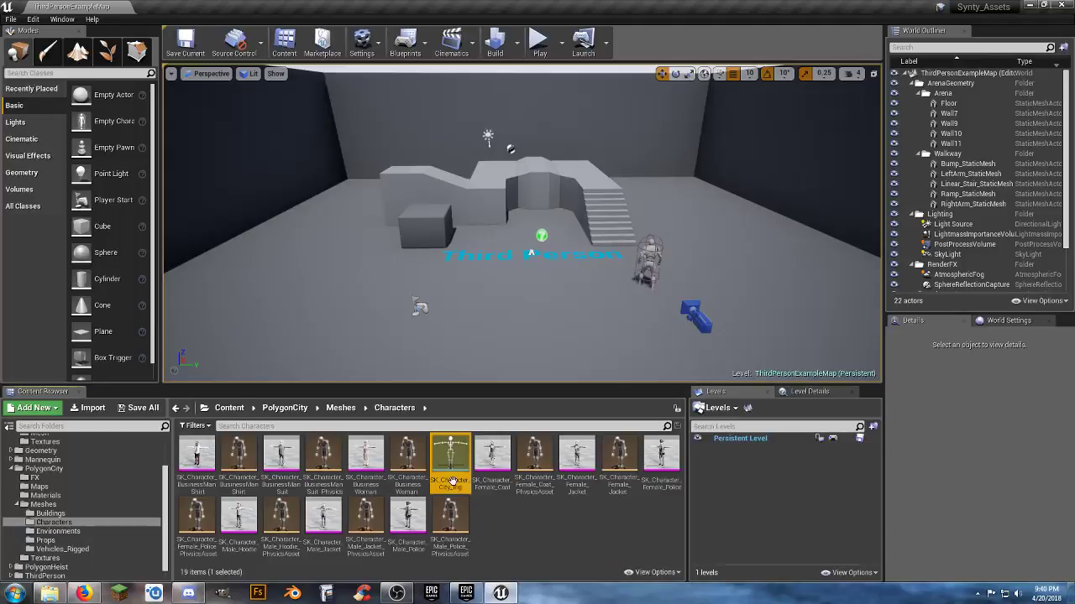
click(517, 513)
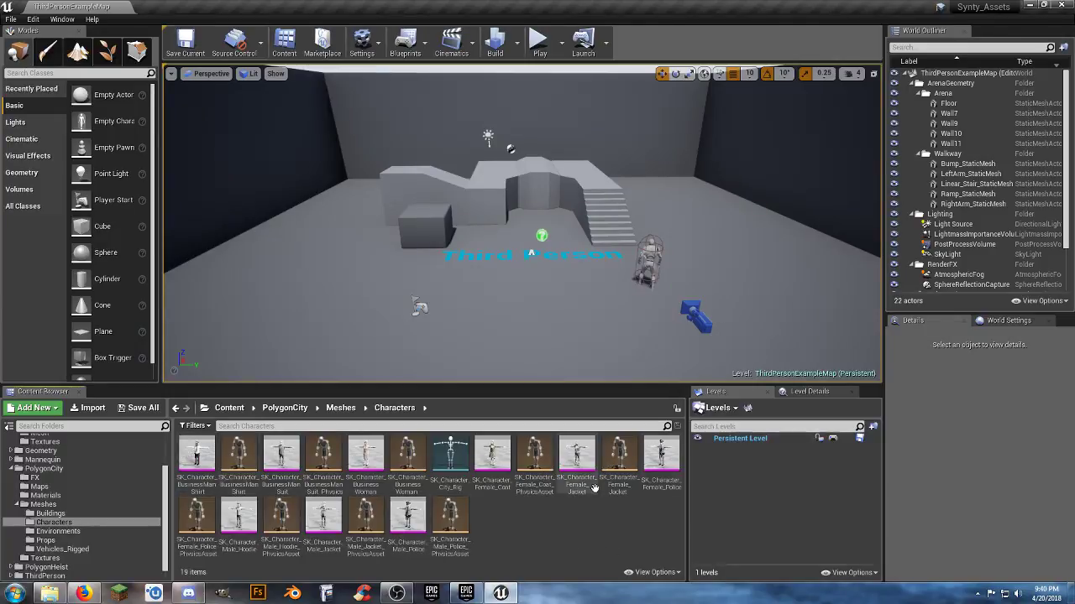
Preview the SK_Character_Female_Police mesh from an angle in the mesh editor and close it
double_click(660, 461)
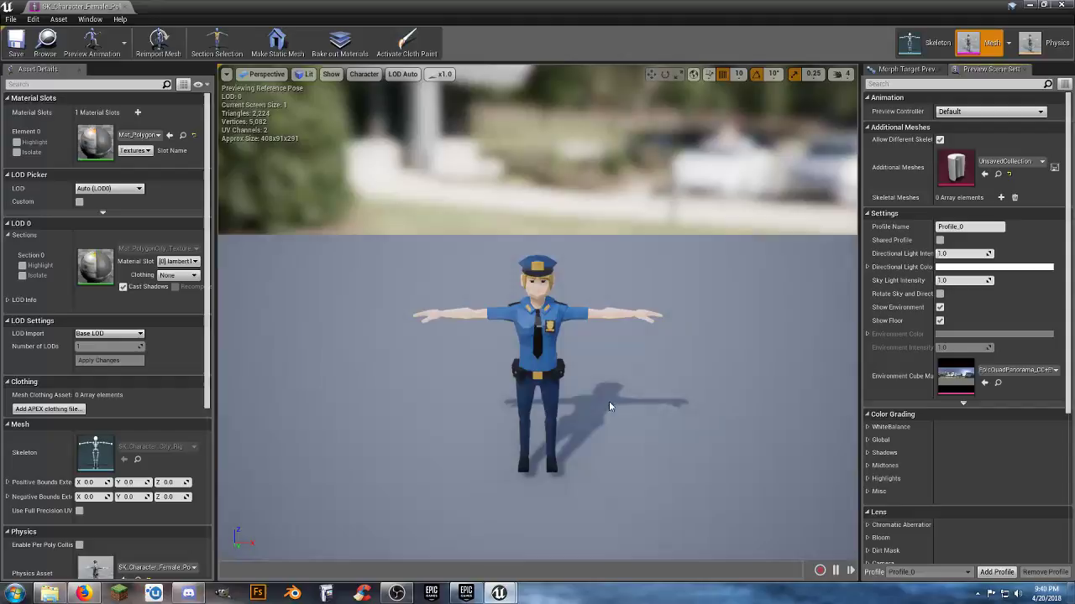
right_drag(608, 402, 646, 411)
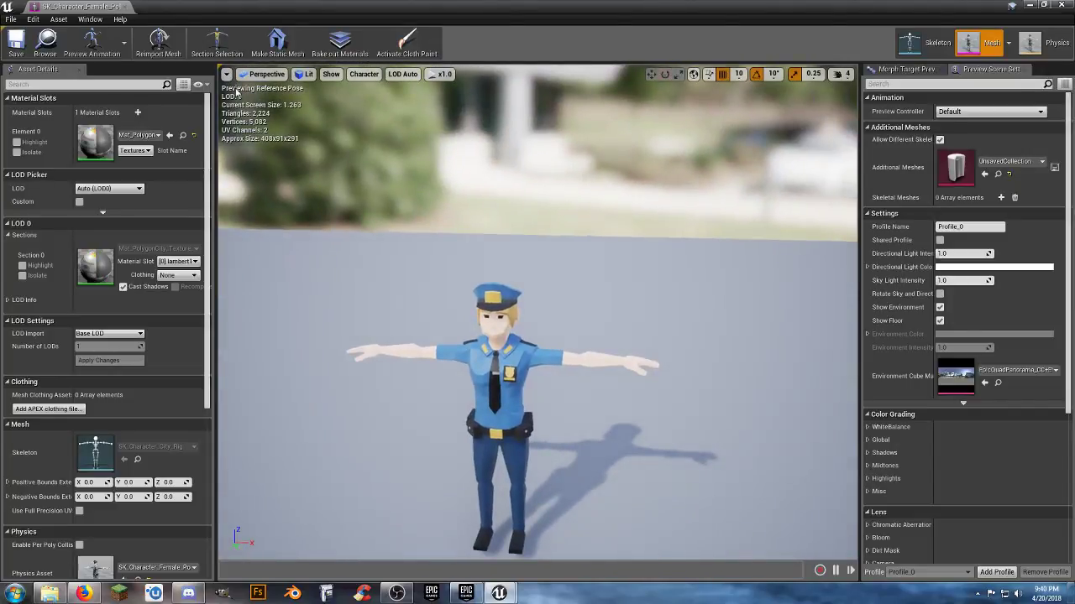
click(124, 7)
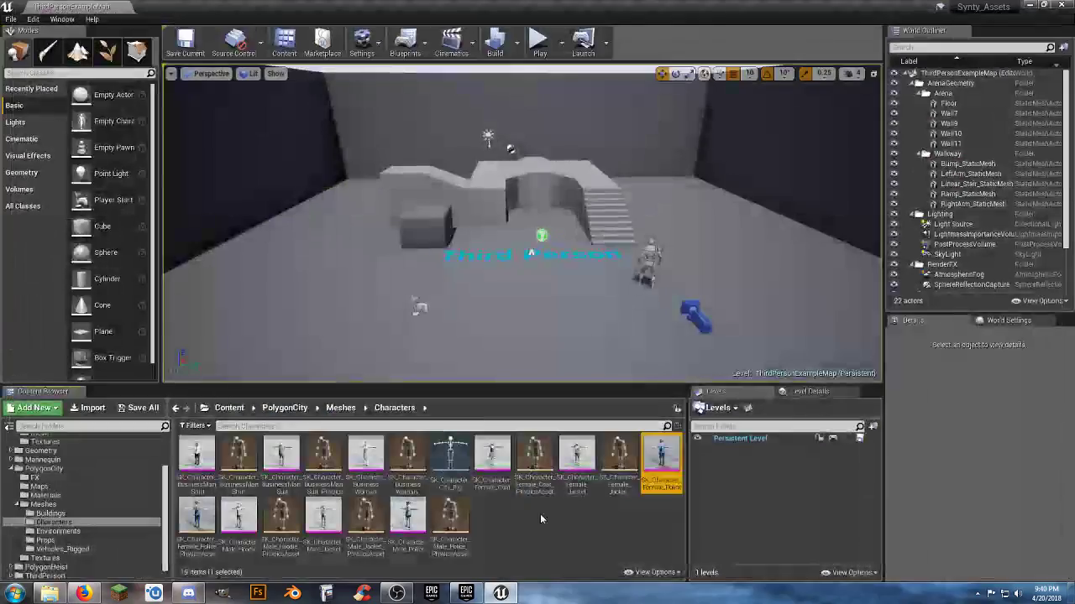
Browse to the Characters folder under PolygonHeist's Meshes and preview the SK_Character_Female_FBI mesh, closing its editor when done
scroll(33, 514, down, 2)
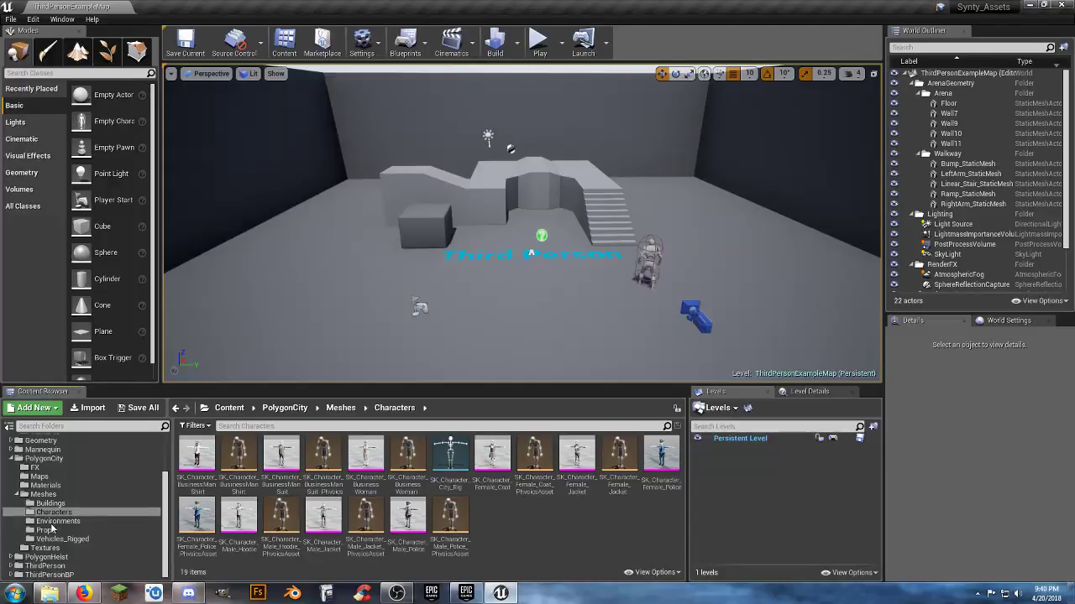
click(12, 558)
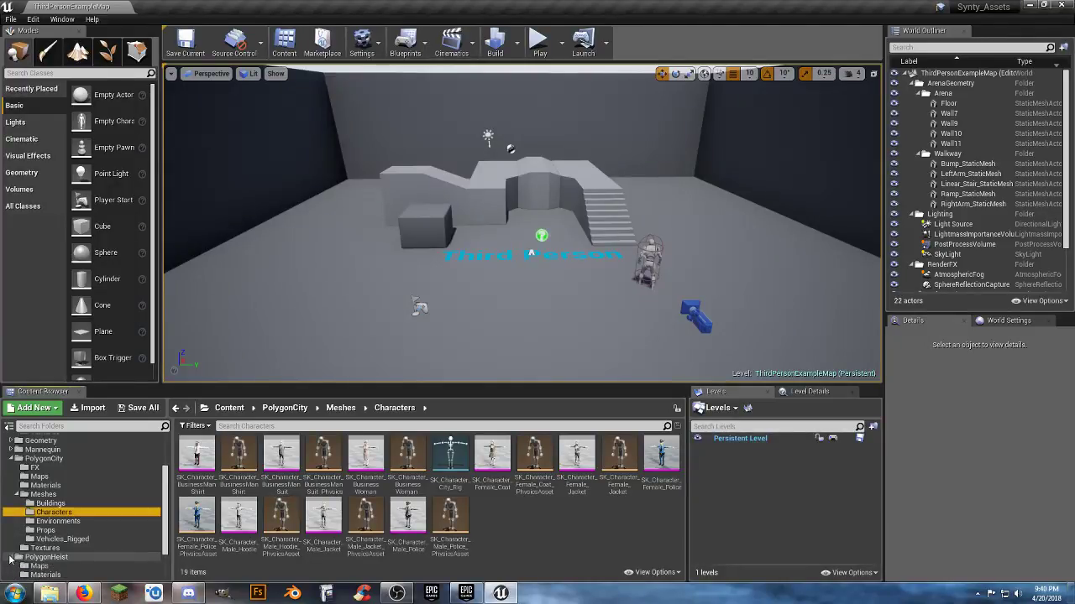
scroll(41, 546, down, 3)
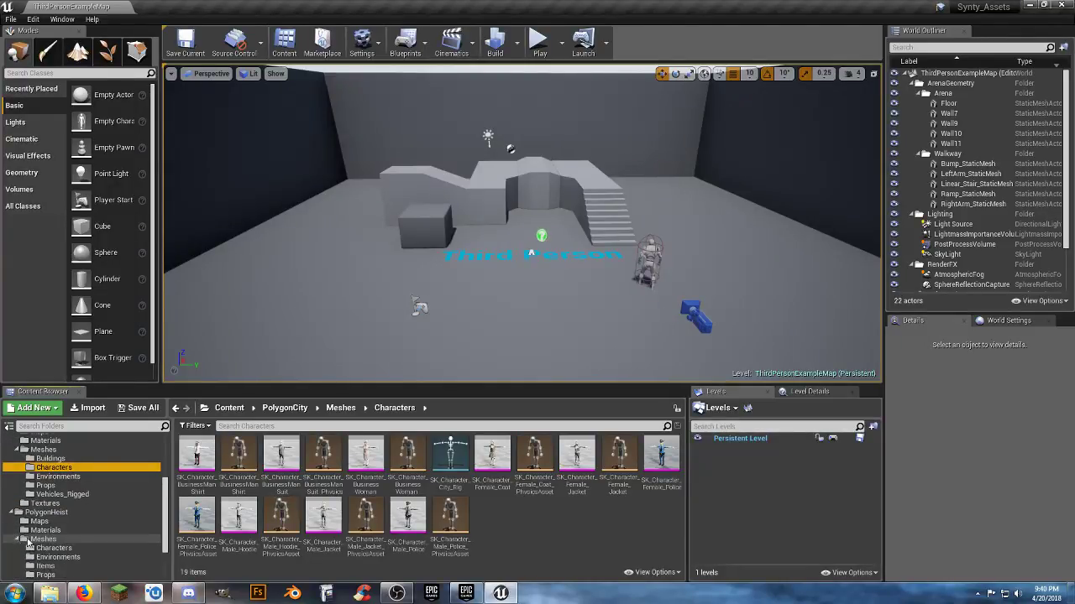
scroll(27, 544, down, 3)
click(50, 494)
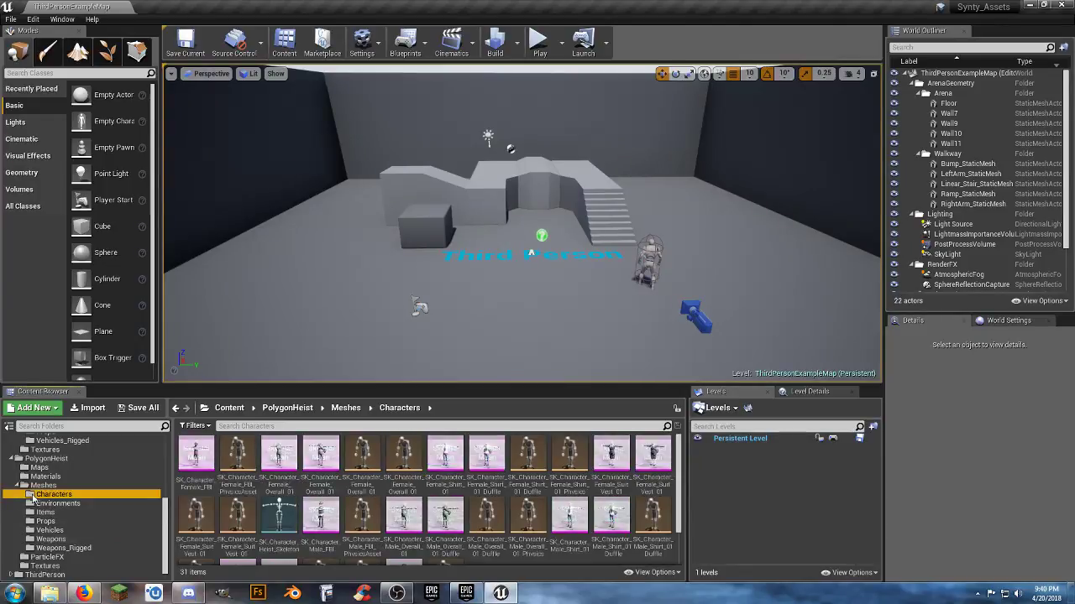
double_click(197, 467)
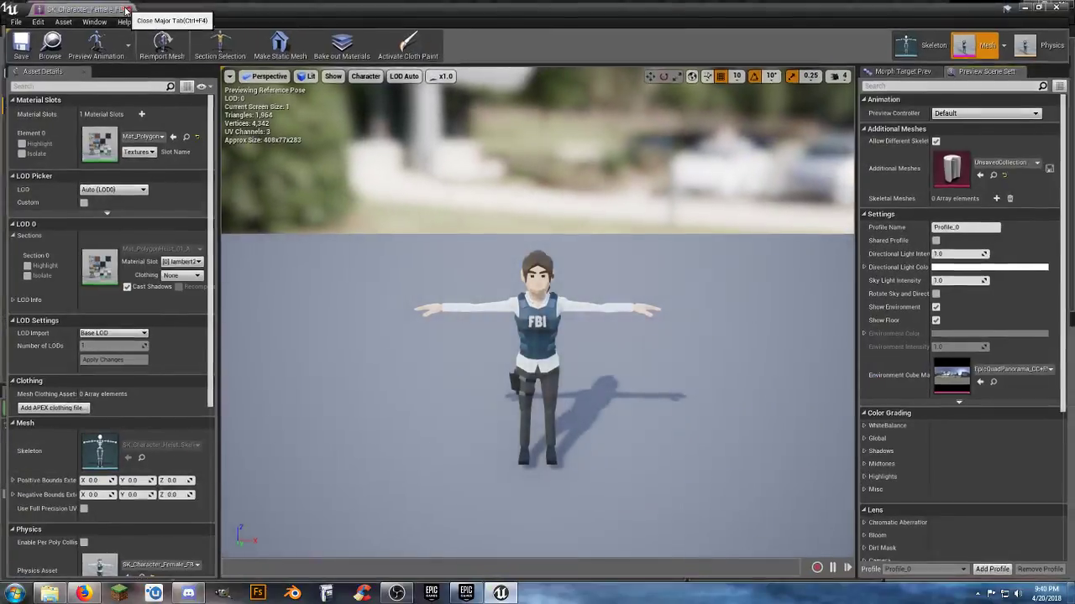
click(126, 9)
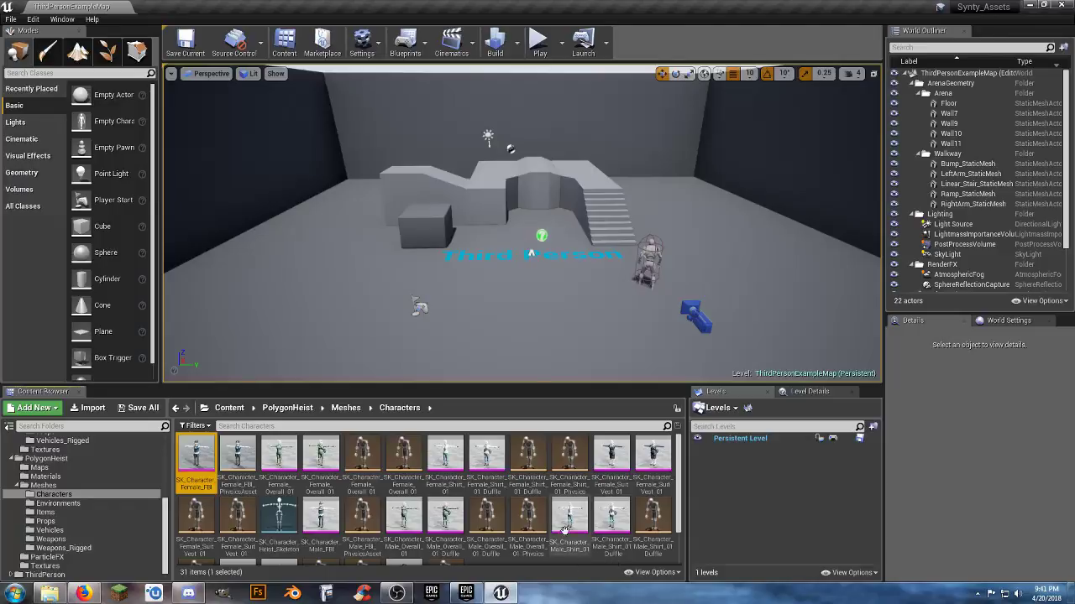
Open the SK_Character_Male_SWAT_01 mesh, accept adding the missing bones to its skeleton, and inspect the model before closing it
scroll(538, 524, down, 2)
double_click(407, 527)
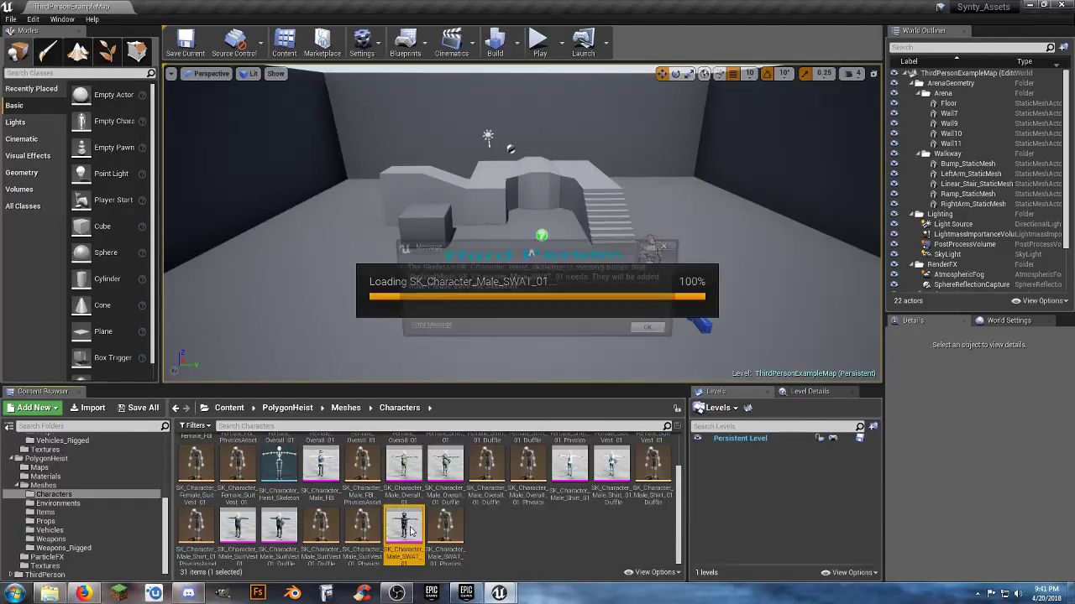
click(656, 333)
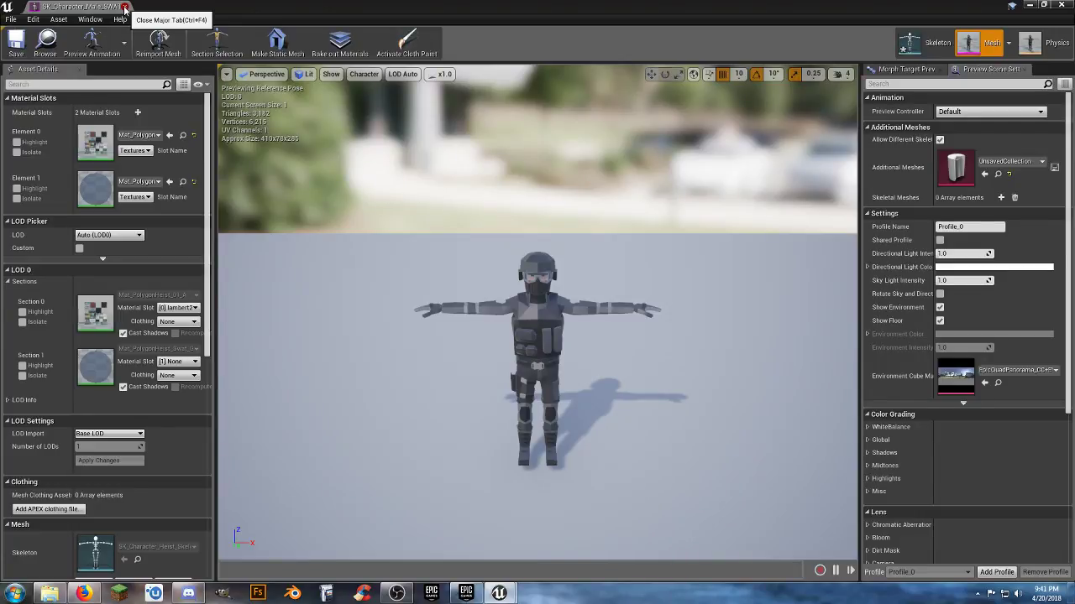
key(a)
right_drag(471, 342, 369, 319)
key(d)
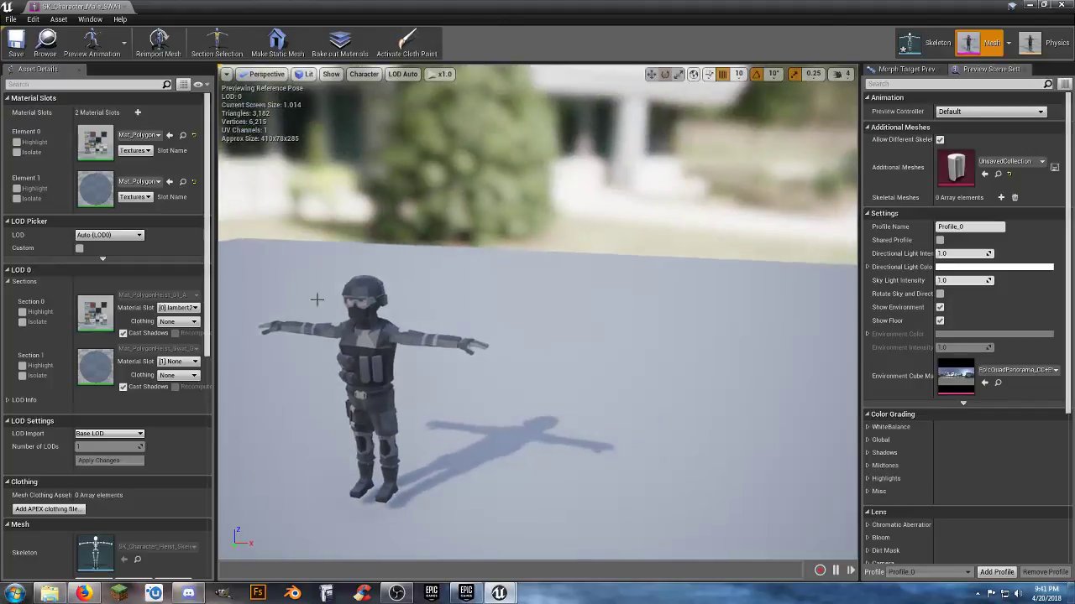
click(127, 6)
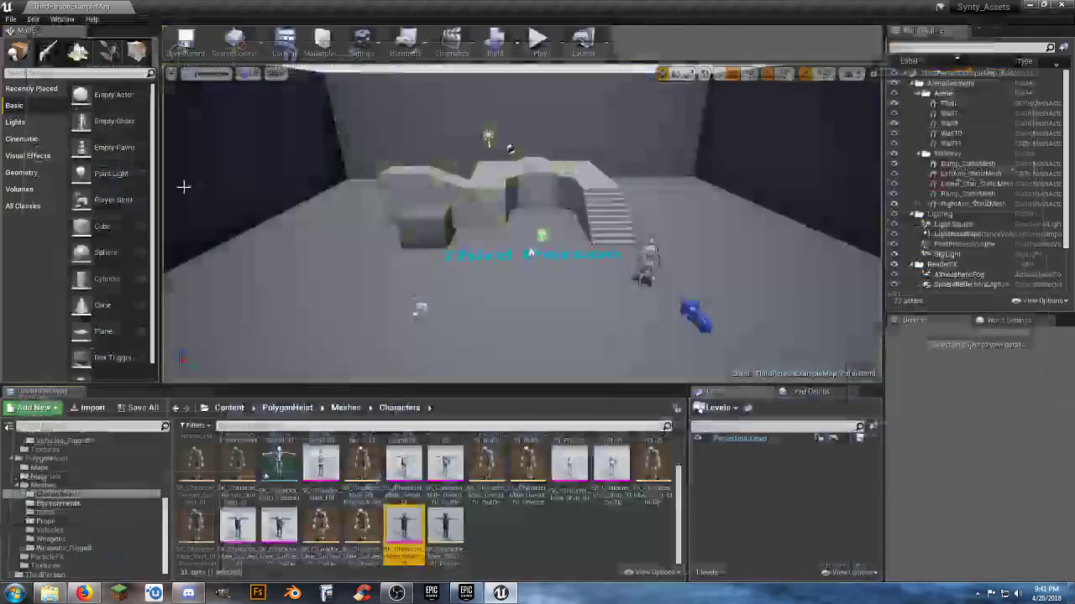
Inspect the SK_Character_Male_Overall_01_Duffle mesh from several angles in the mesh editor and close it
click(442, 464)
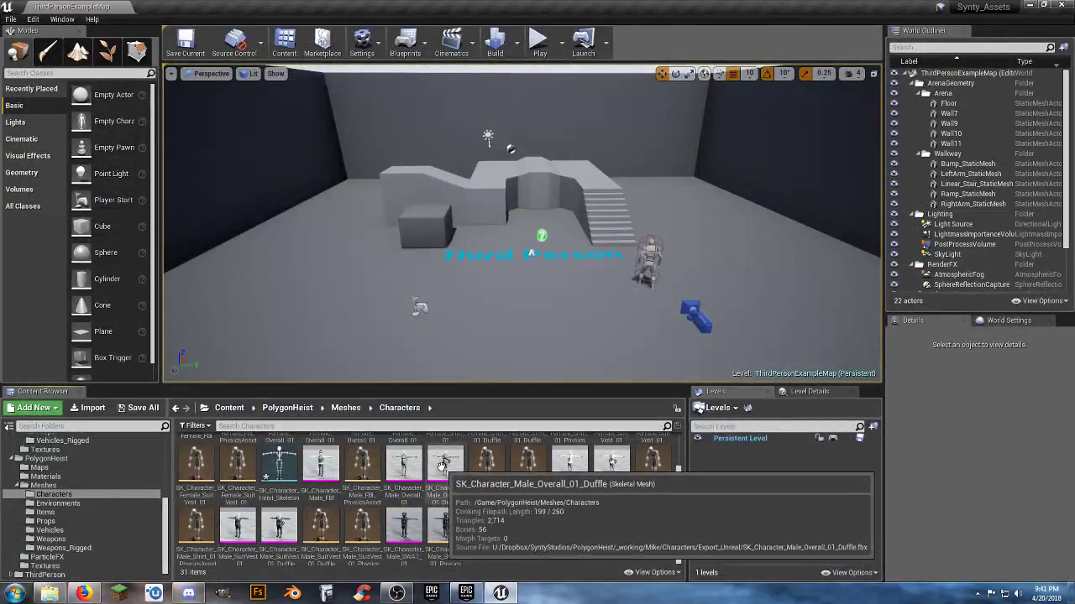
double_click(442, 464)
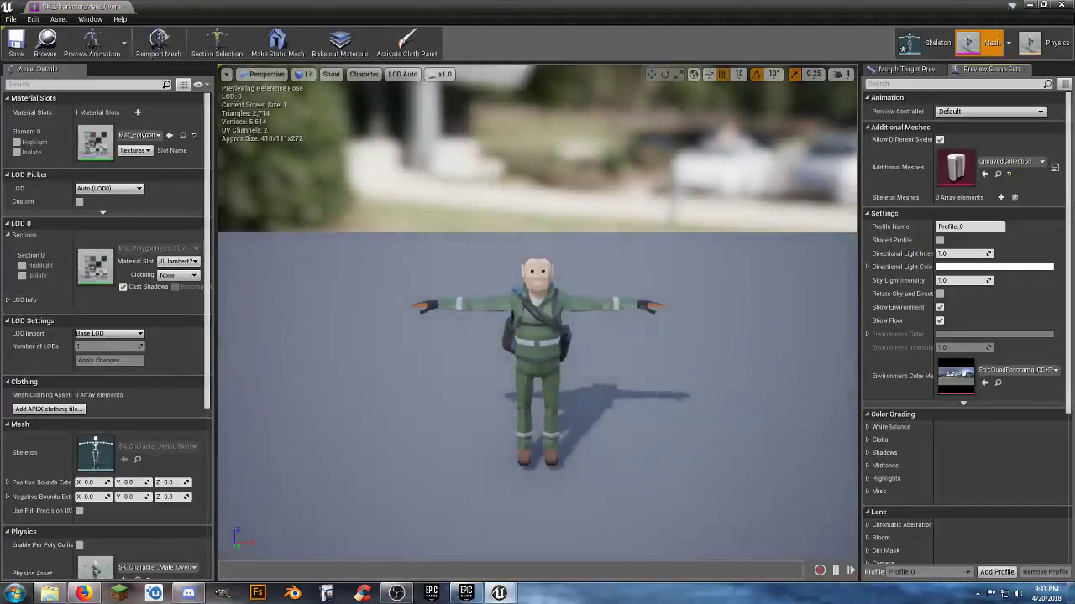
right_drag(537, 313, 467, 326)
key(w)
key(d)
key(a)
key(s)
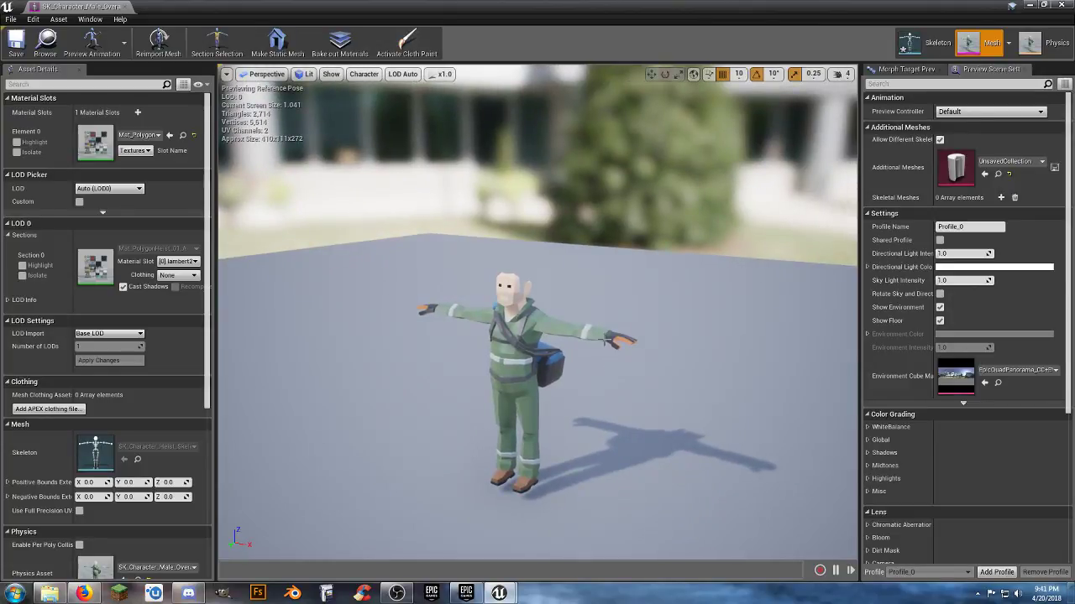
click(124, 7)
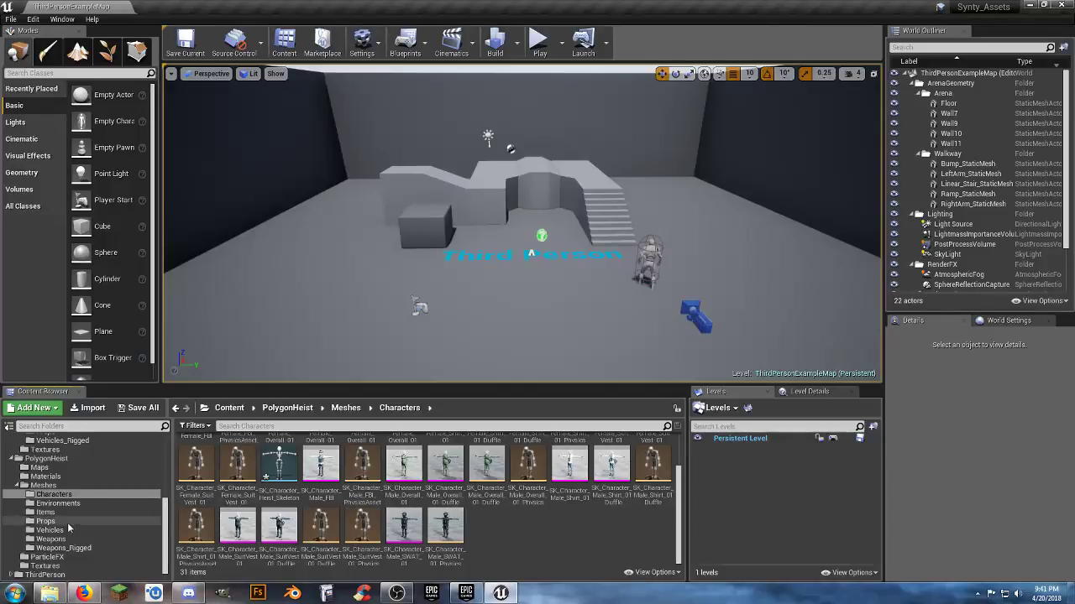
Browse to the Items folder under PolygonHeist's Meshes and preview the SM_Item_Hair_Man_01 mesh, closing its editor when done
click(49, 512)
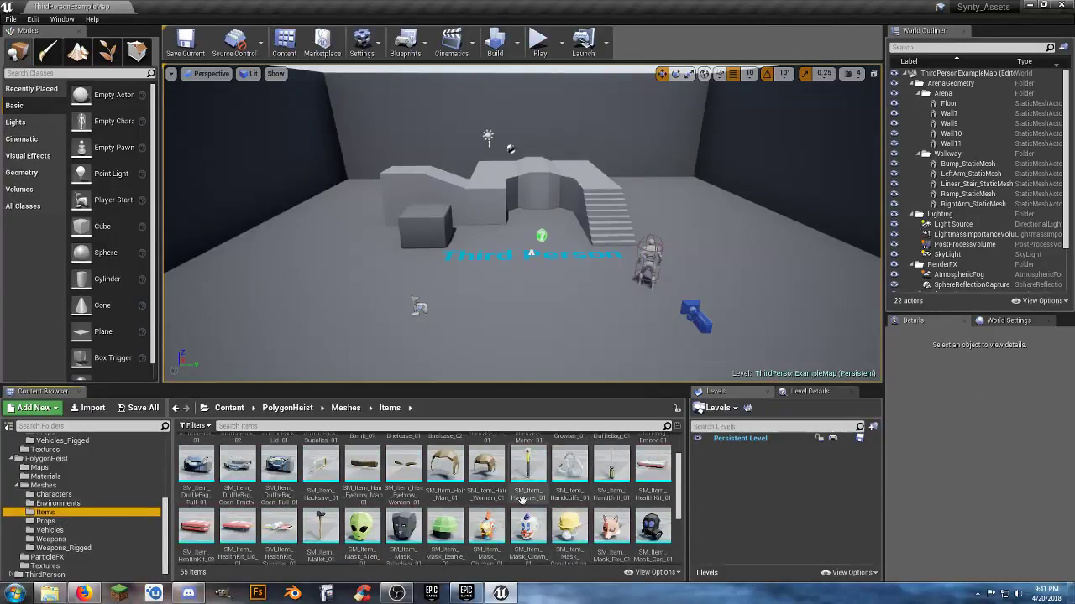
double_click(456, 465)
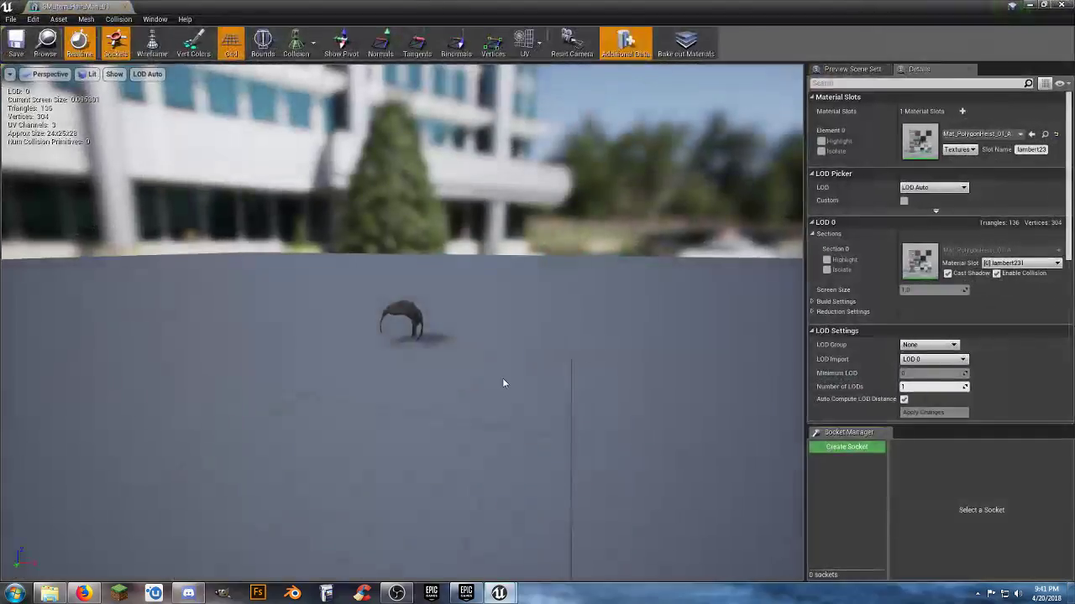
right_drag(503, 379, 378, 391)
key(w)
key(a)
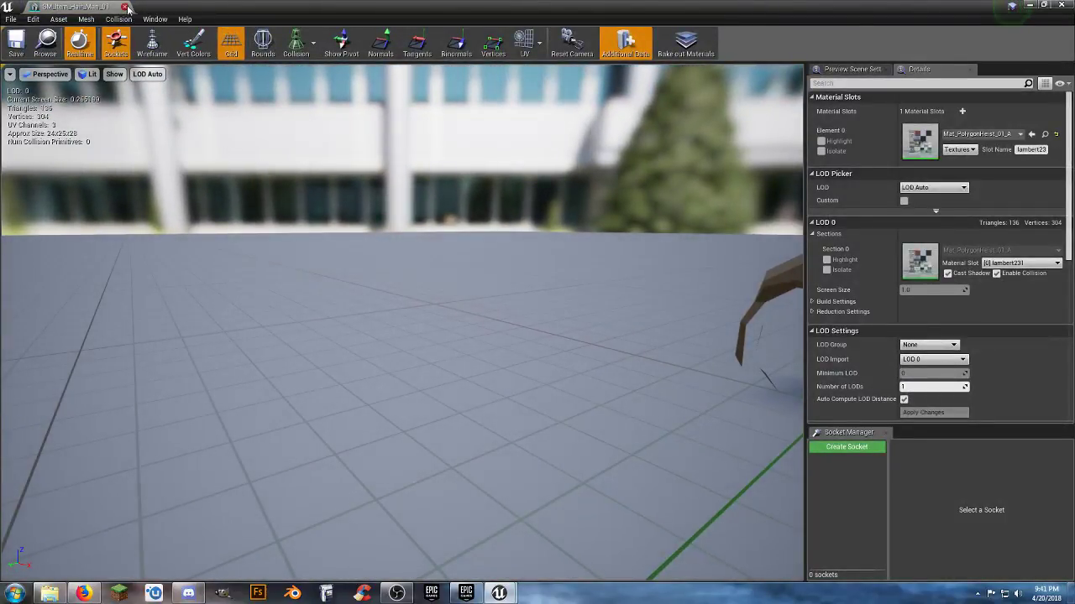
click(126, 7)
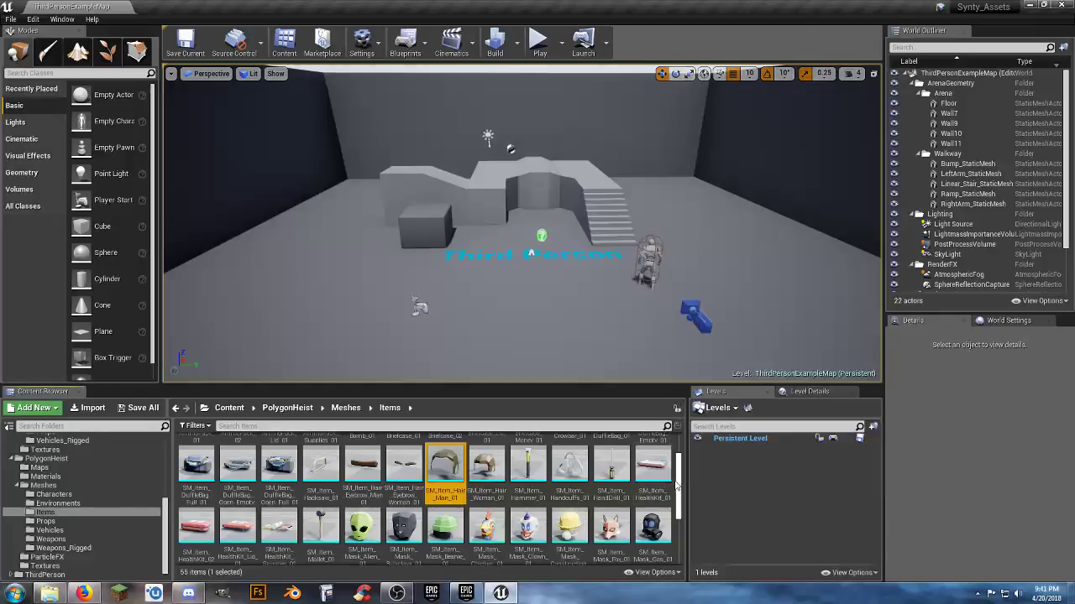
drag(678, 486, 677, 462)
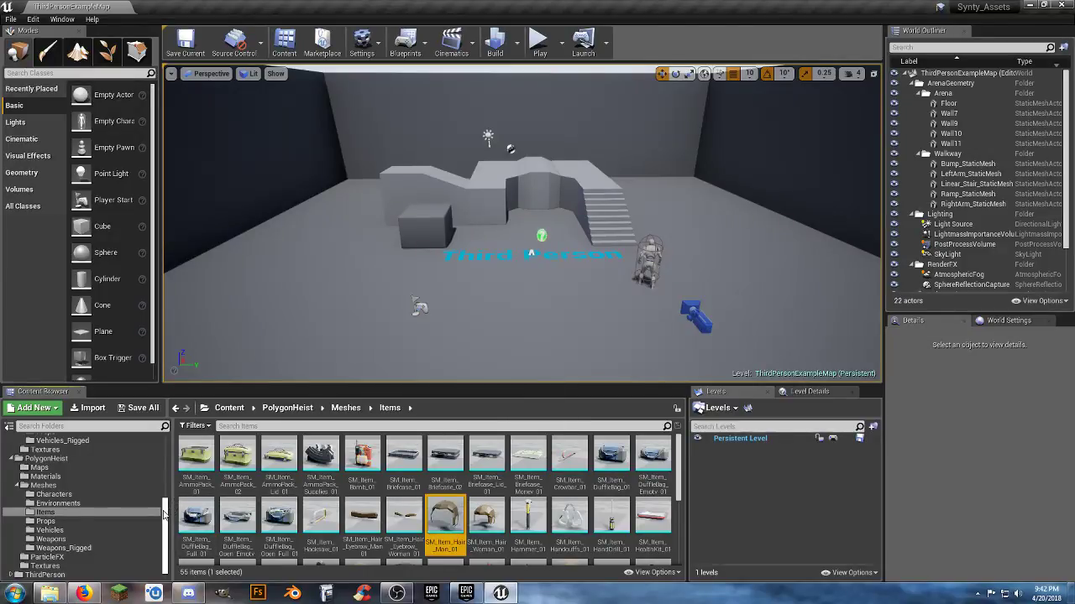
Return to PolygonHeist's Characters meshes and save the modified SK_Character_Heist_Skeleton asset
click(54, 494)
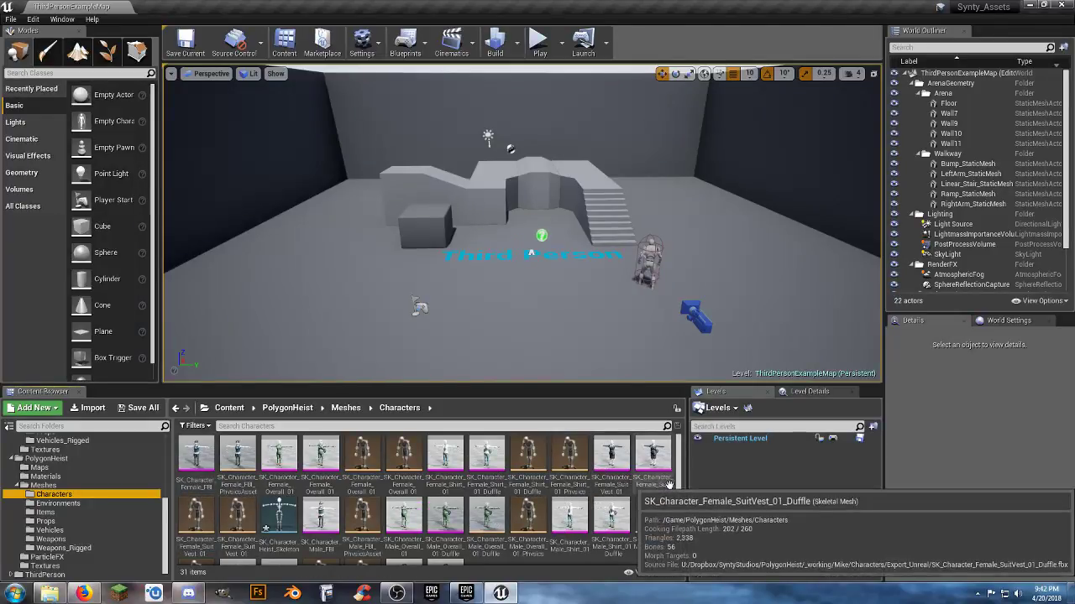
scroll(609, 544, down, 2)
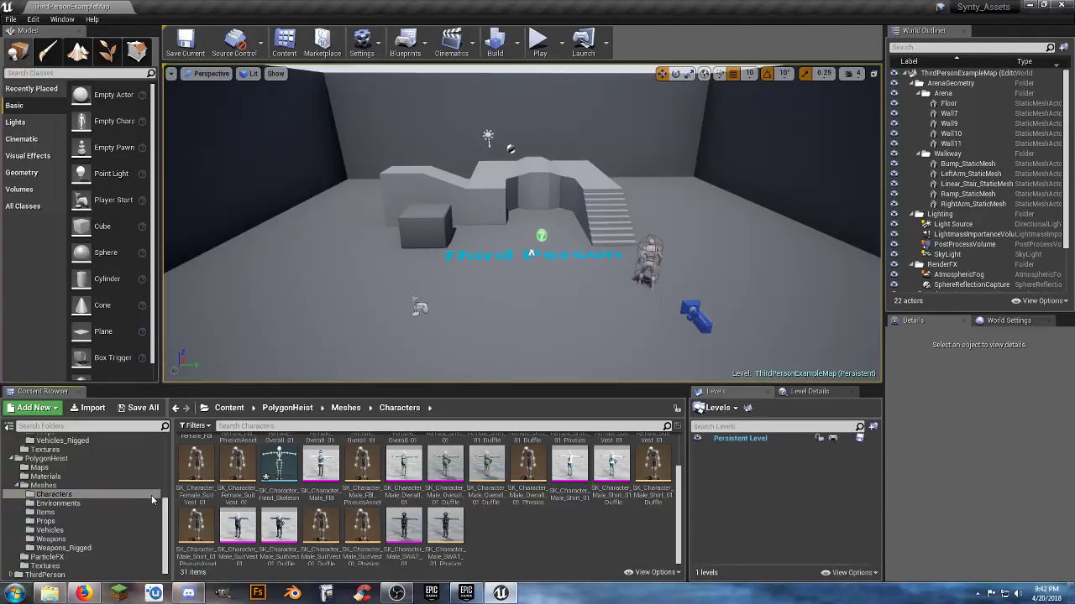
drag(167, 512, 166, 444)
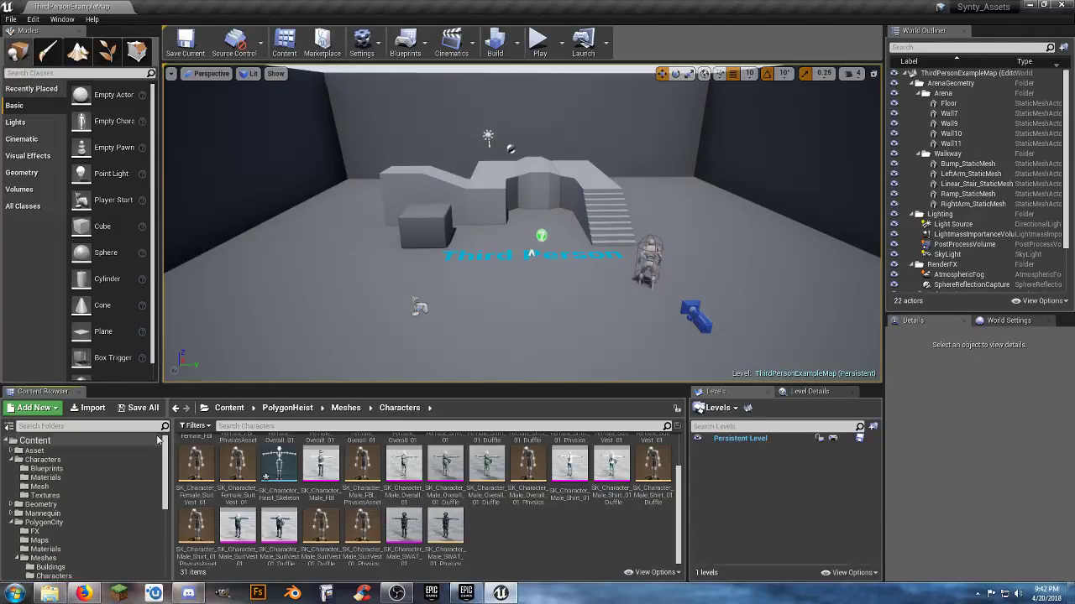
click(153, 413)
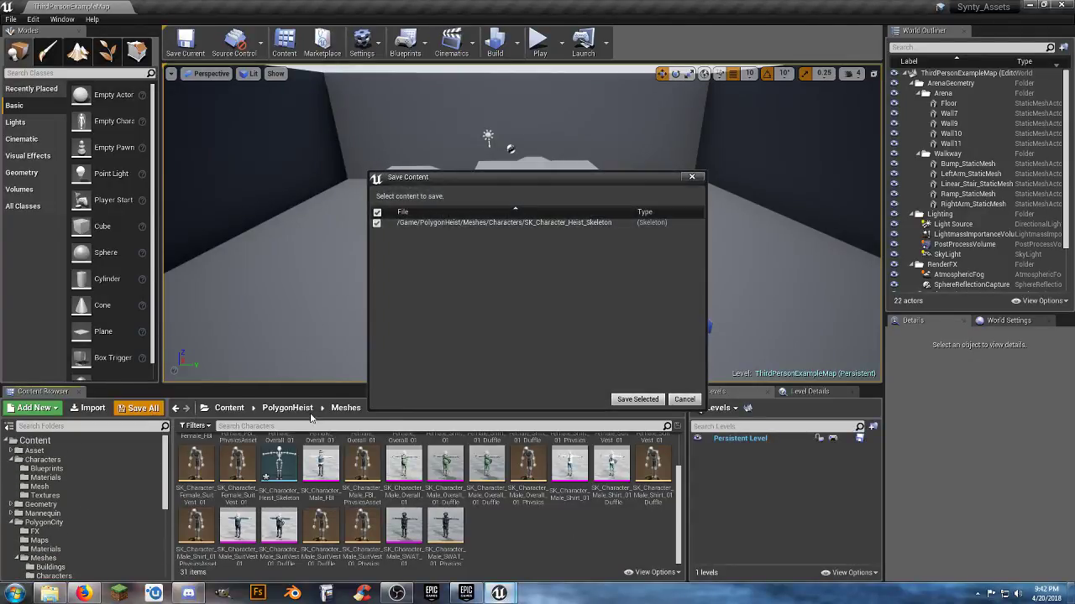
click(637, 400)
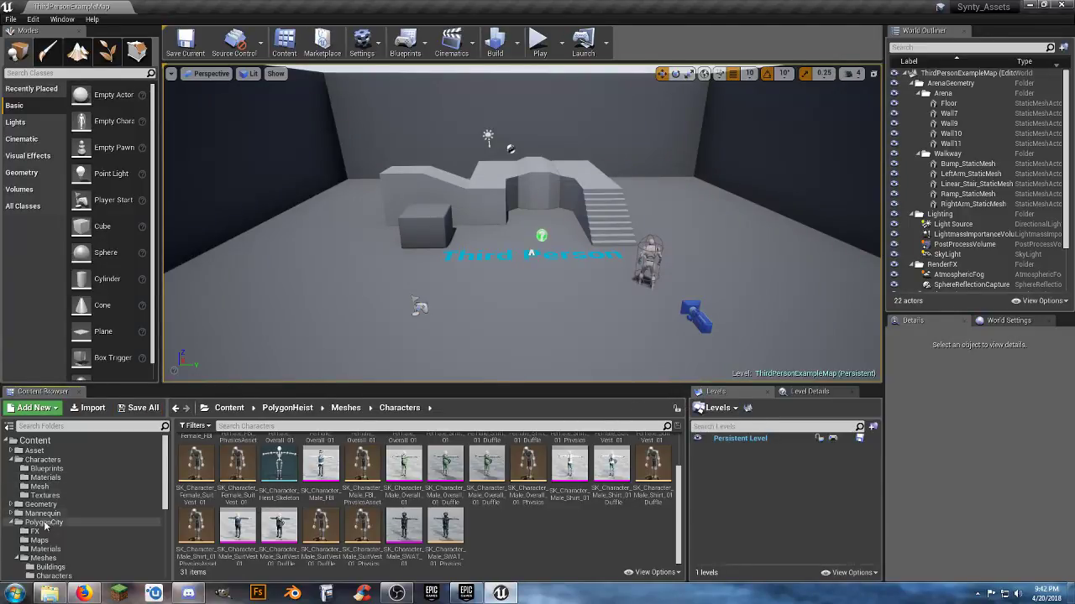
Copy the SK_Character_City_Rig skeleton from PolygonCity's Meshes/Characters folder into the Mesh subfolder of the main Characters folder
scroll(55, 513, down, 2)
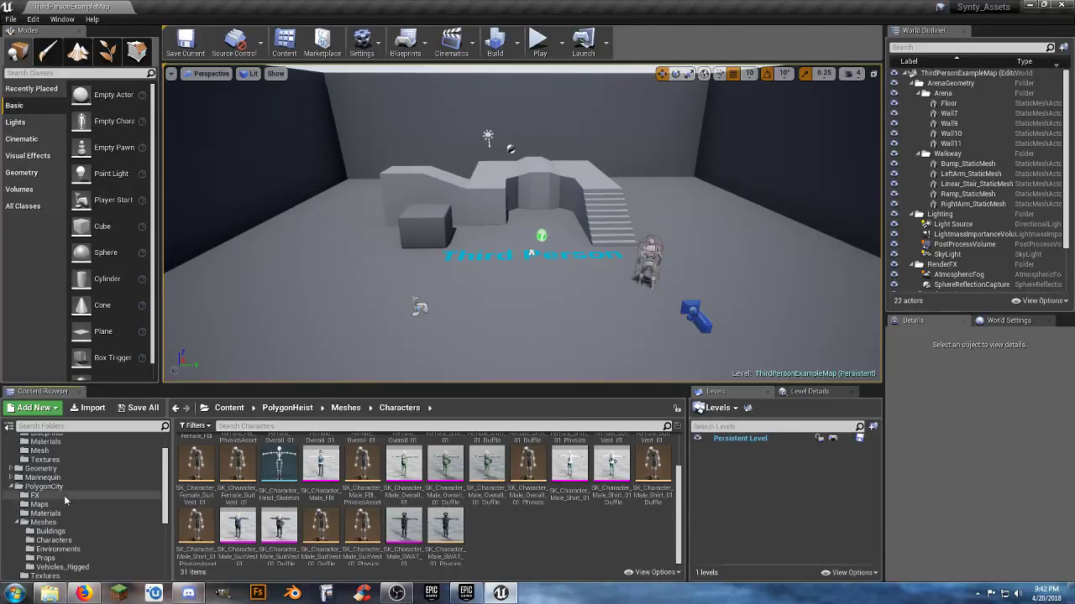
click(57, 540)
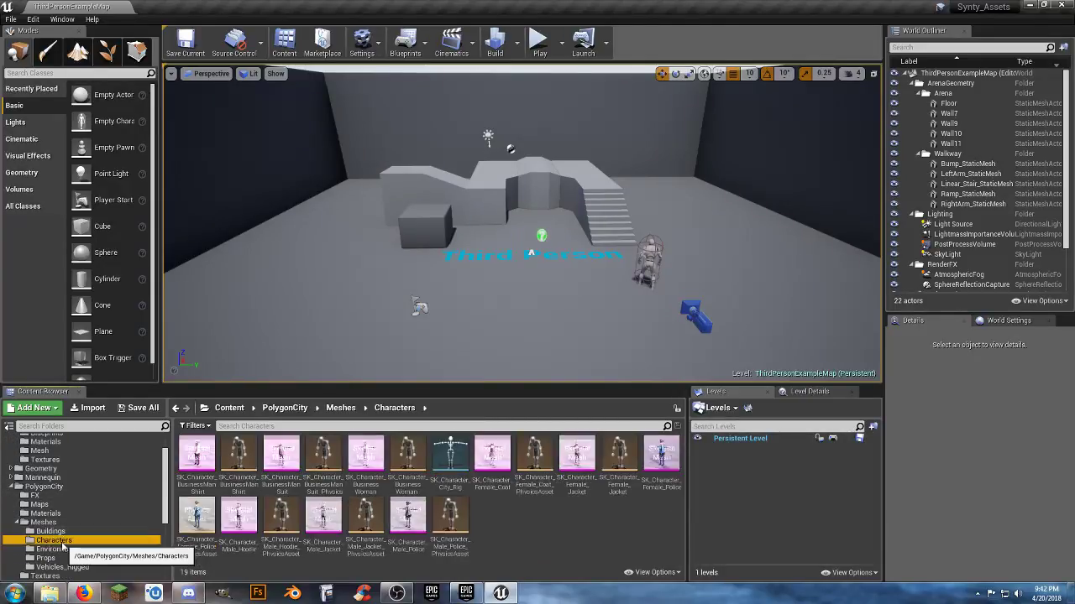
scroll(166, 484, up, 2)
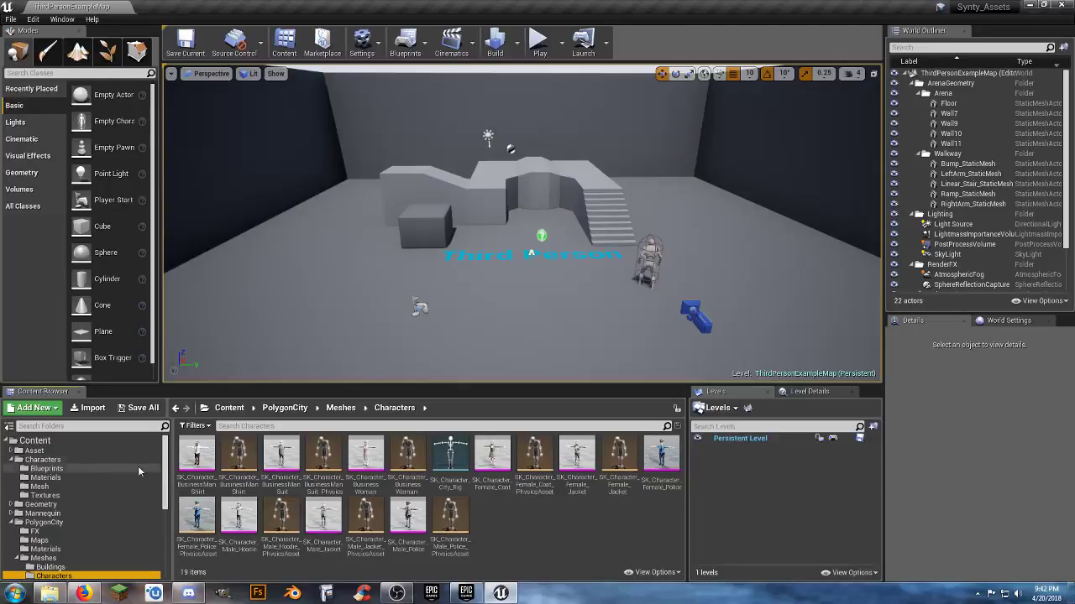
click(451, 466)
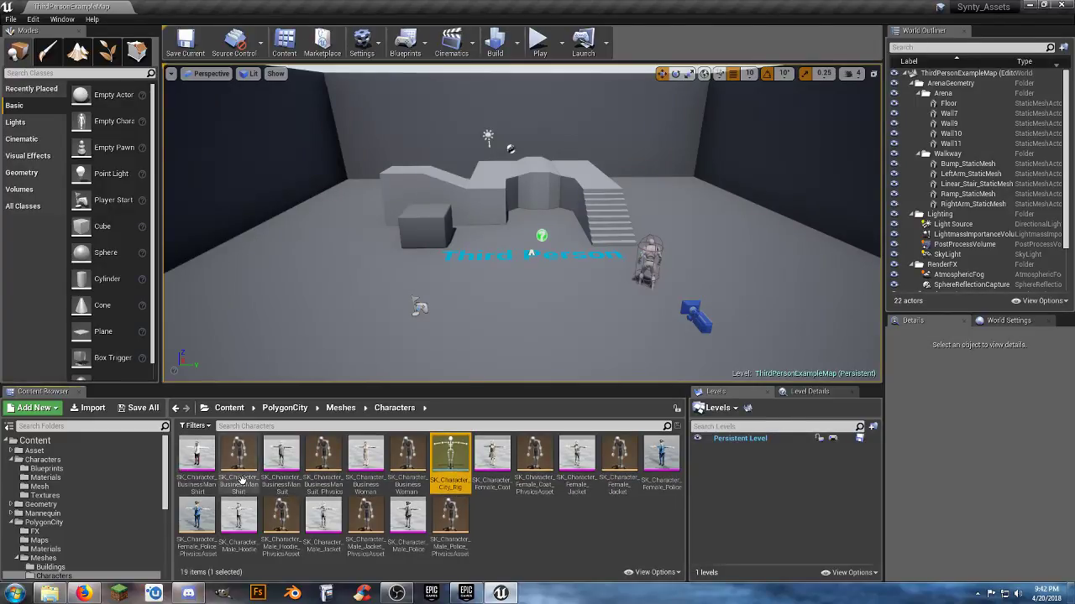
drag(434, 468, 56, 488)
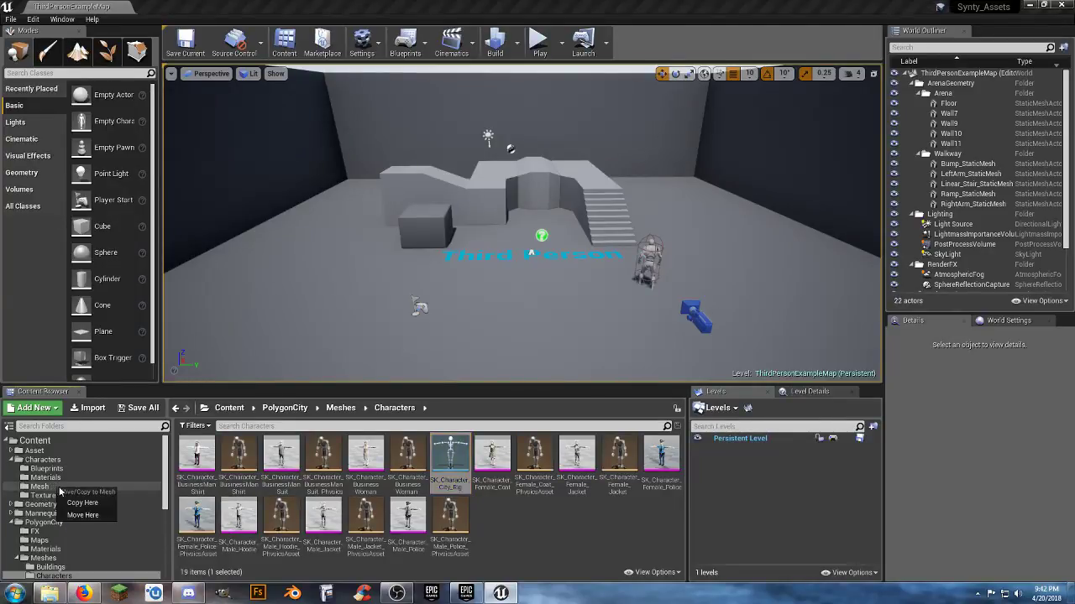
click(71, 503)
Rename the copied skeleton in Characters/Mesh to Polygon_Skeleton, and open it to check its rig setup before closing the editor
click(42, 487)
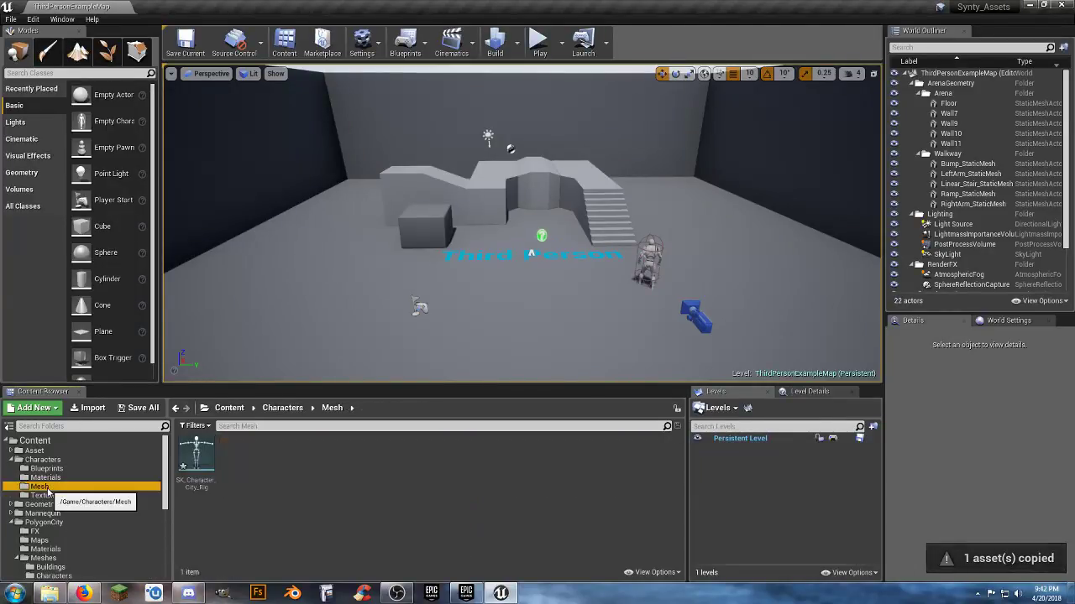
click(206, 492)
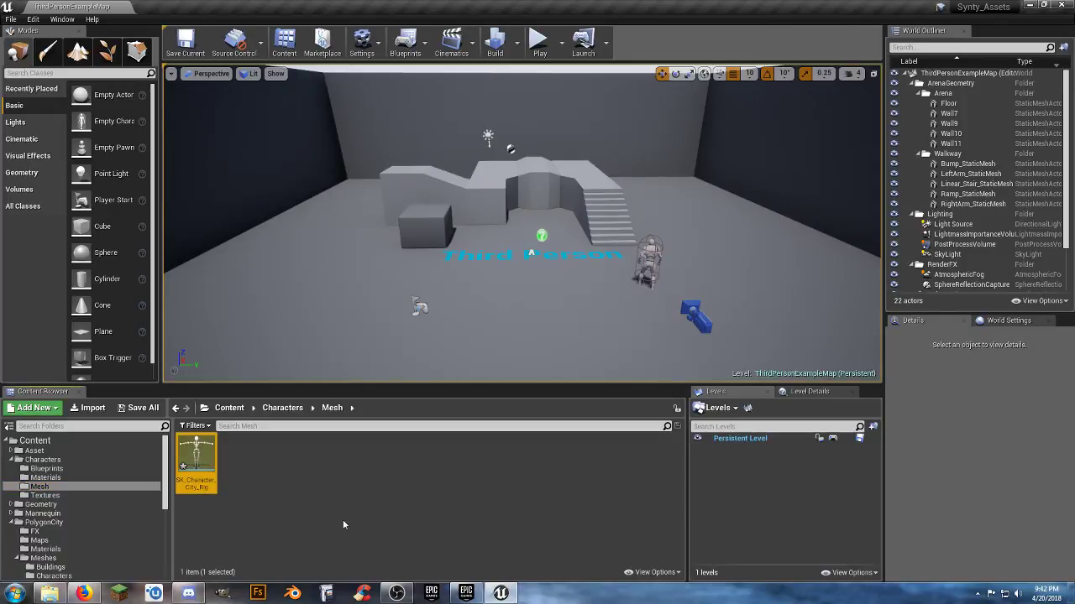
key(F2)
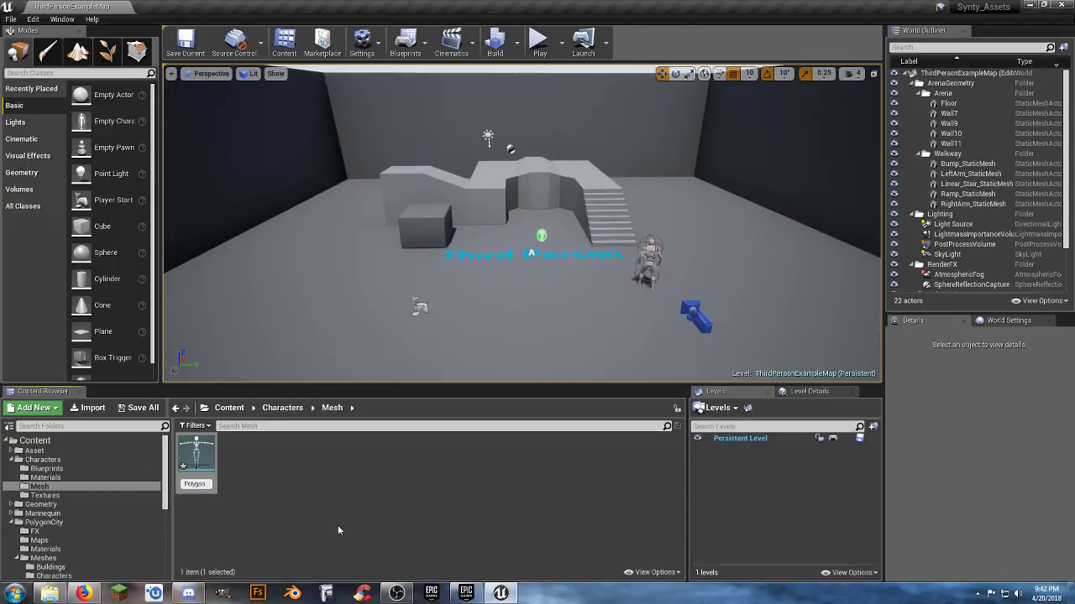
text(Skeleton)
key(Return)
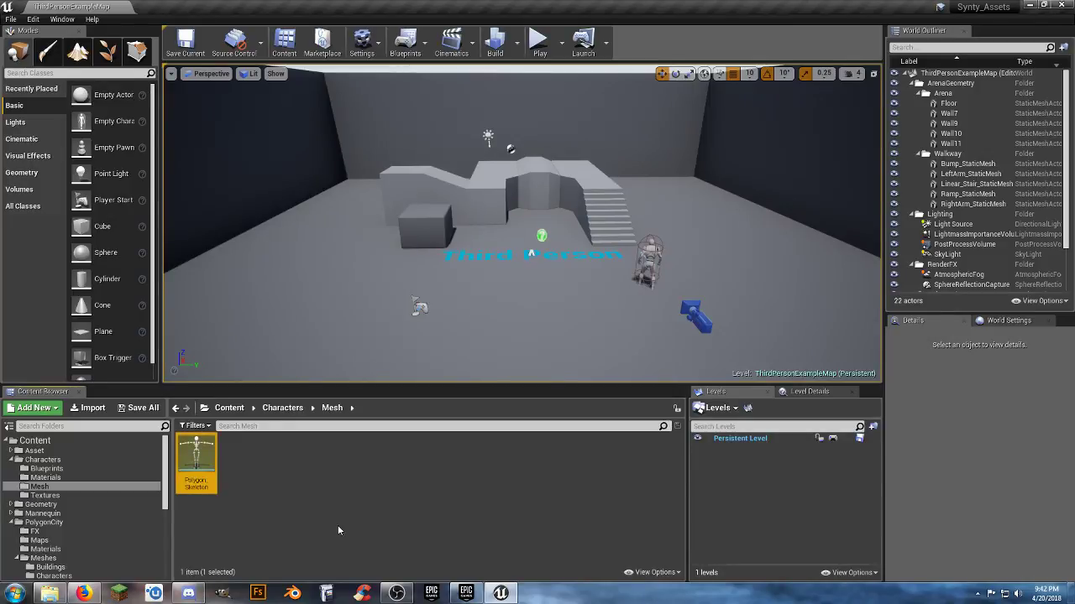
key(Return)
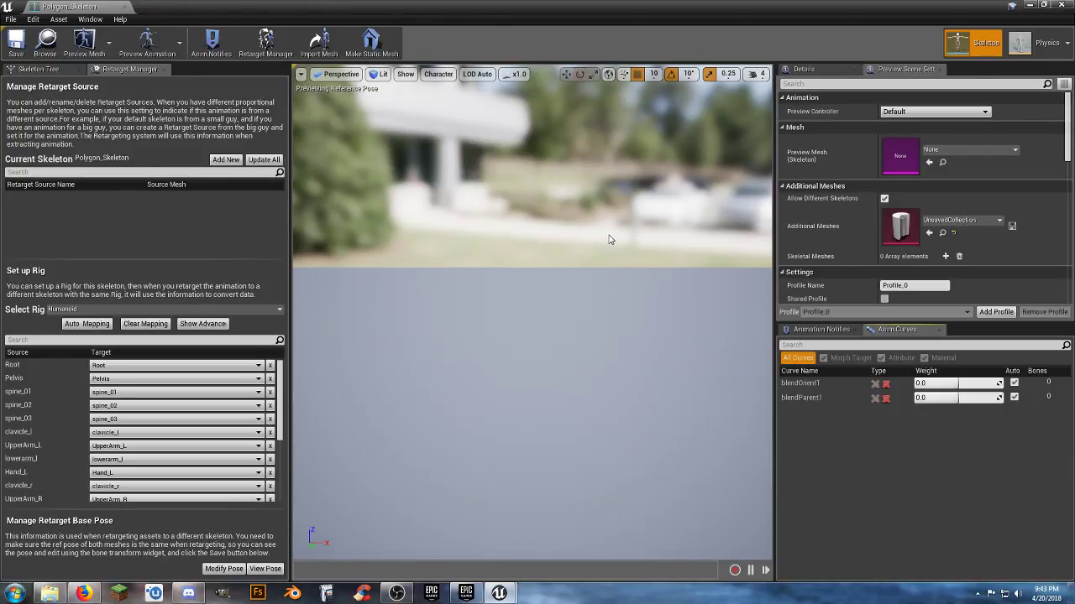
click(1060, 6)
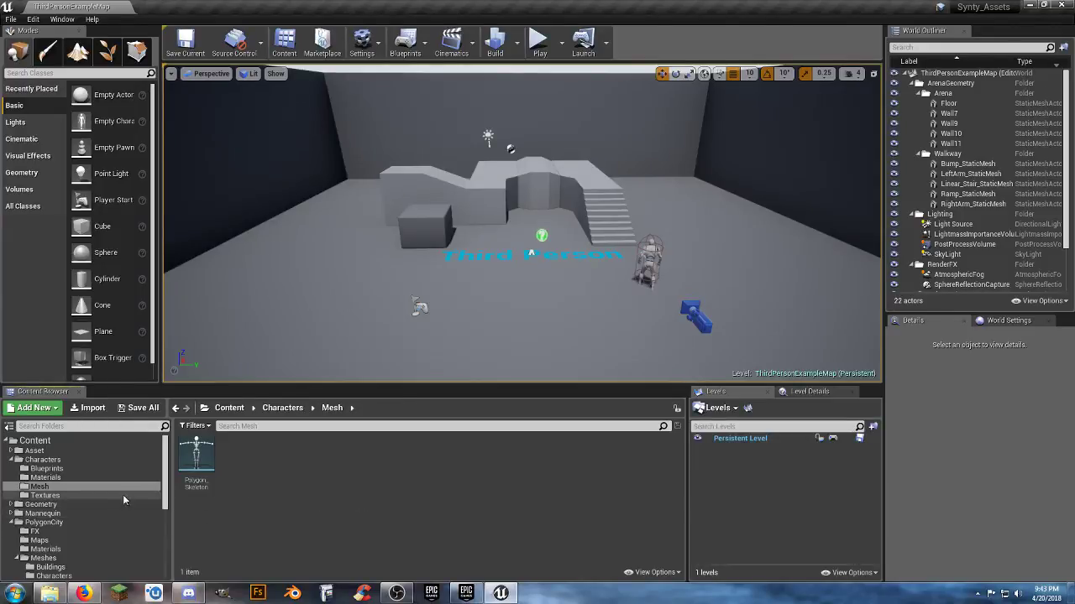
Select all nine skeletal meshes in PolygonCity's Meshes/Characters folder and start assigning skeletons, choosing Polygon_Skeleton for SK_Character_BusinessMan_Shirt
scroll(104, 513, down, 3)
scroll(105, 512, down, 2)
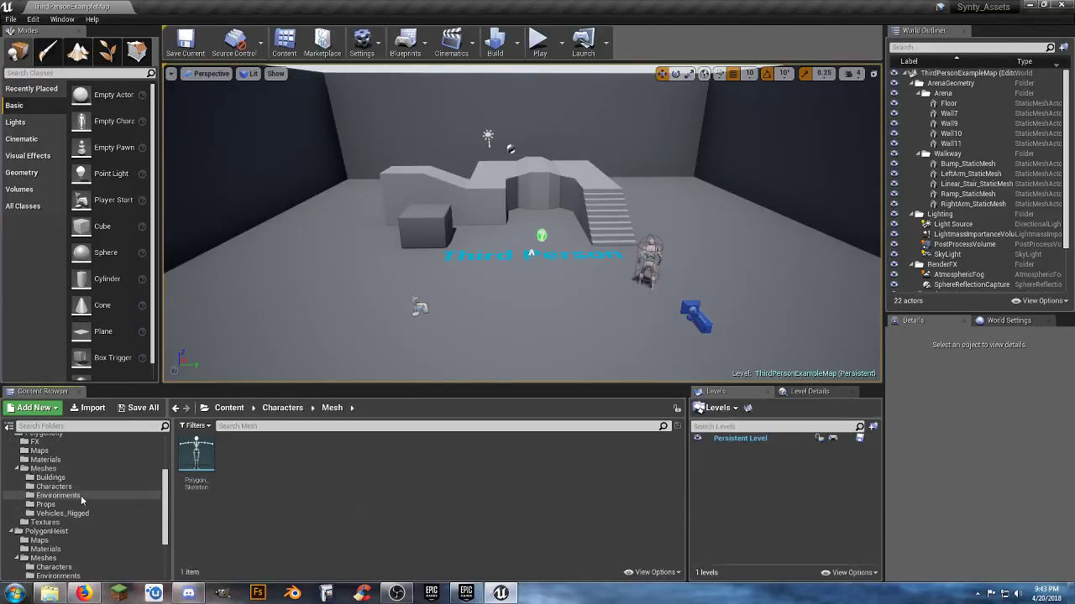
click(80, 488)
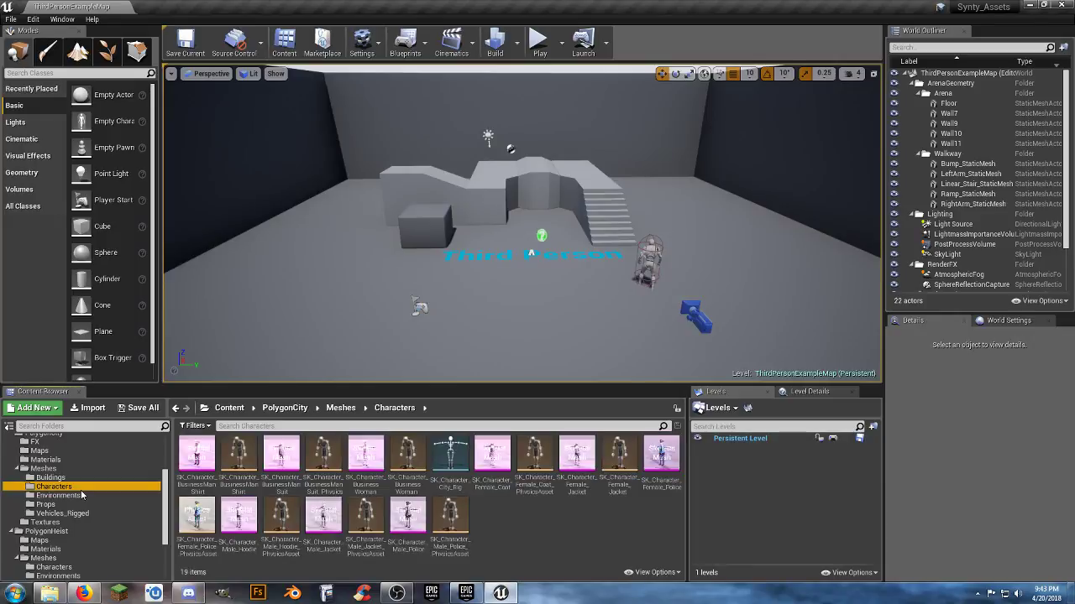
click(206, 491)
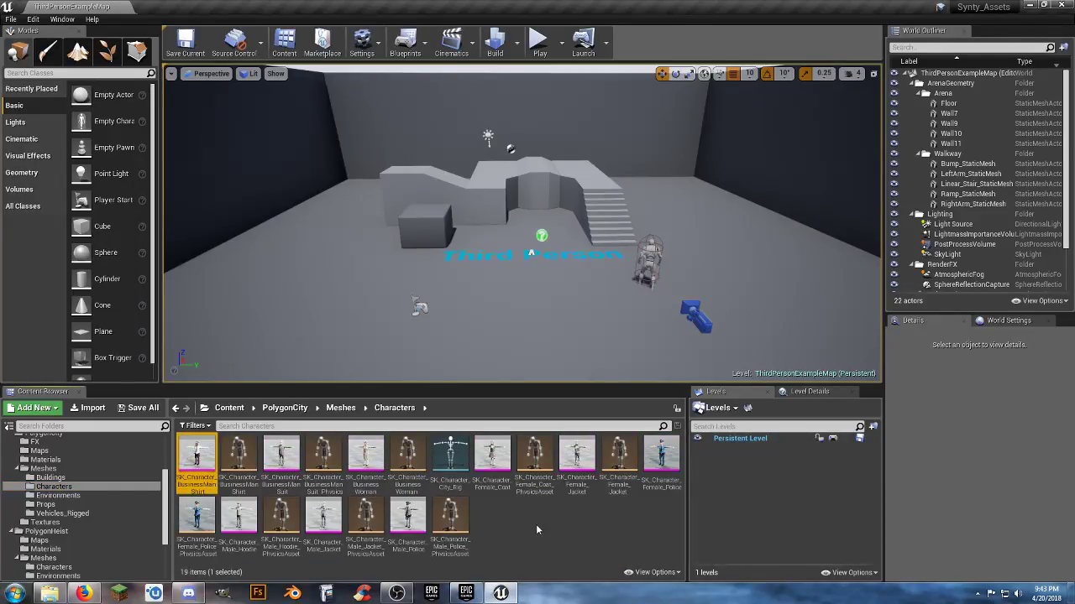
ctrl+click(282, 462)
ctrl+click(368, 460)
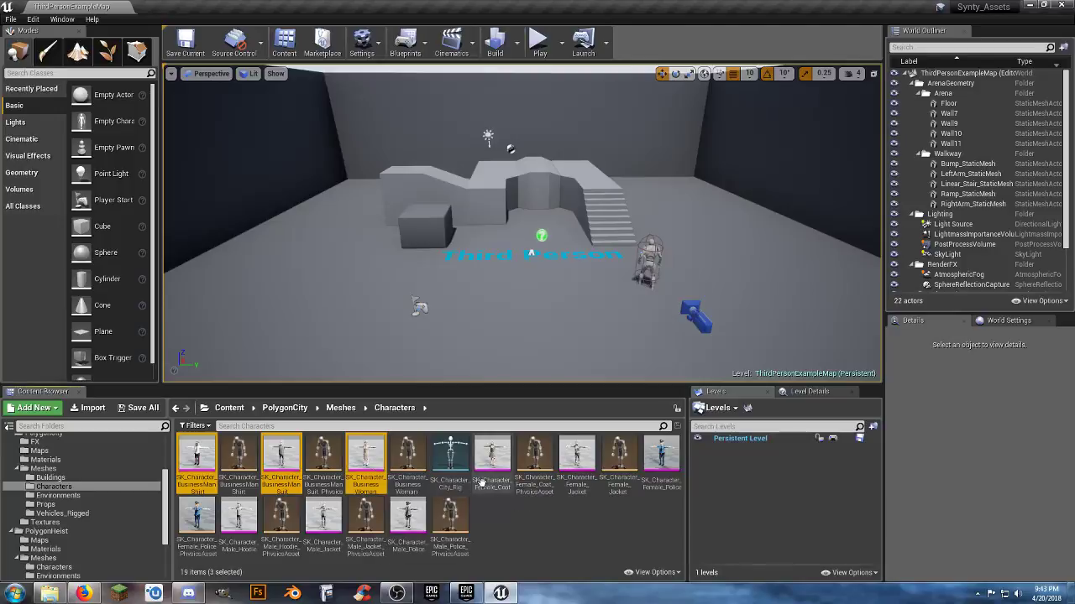
ctrl+click(492, 460)
ctrl+click(575, 471)
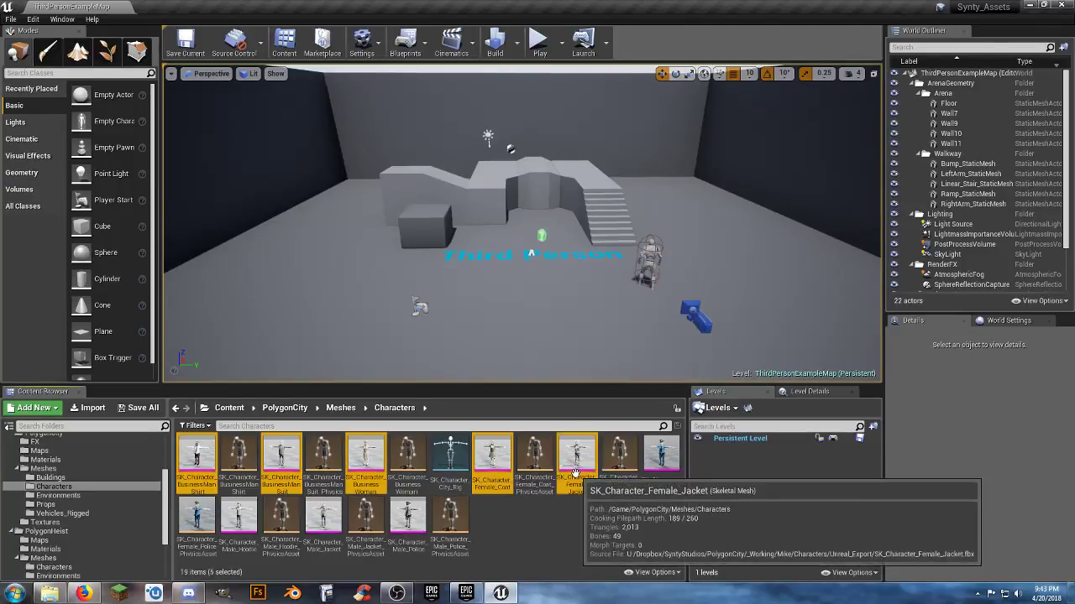
ctrl+click(662, 458)
ctrl+click(239, 516)
ctrl+click(324, 516)
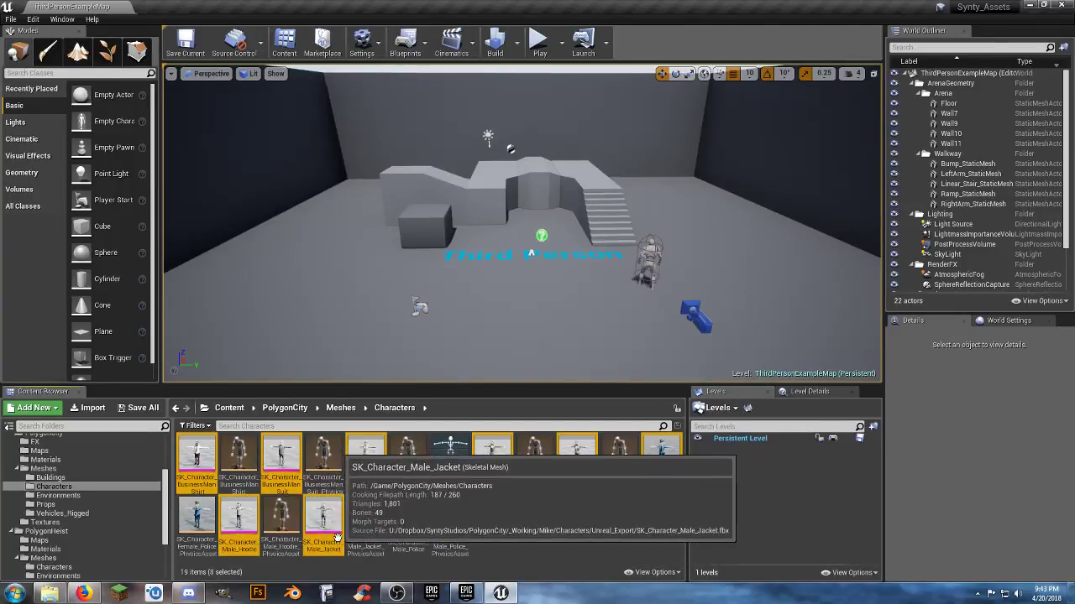
ctrl+click(408, 517)
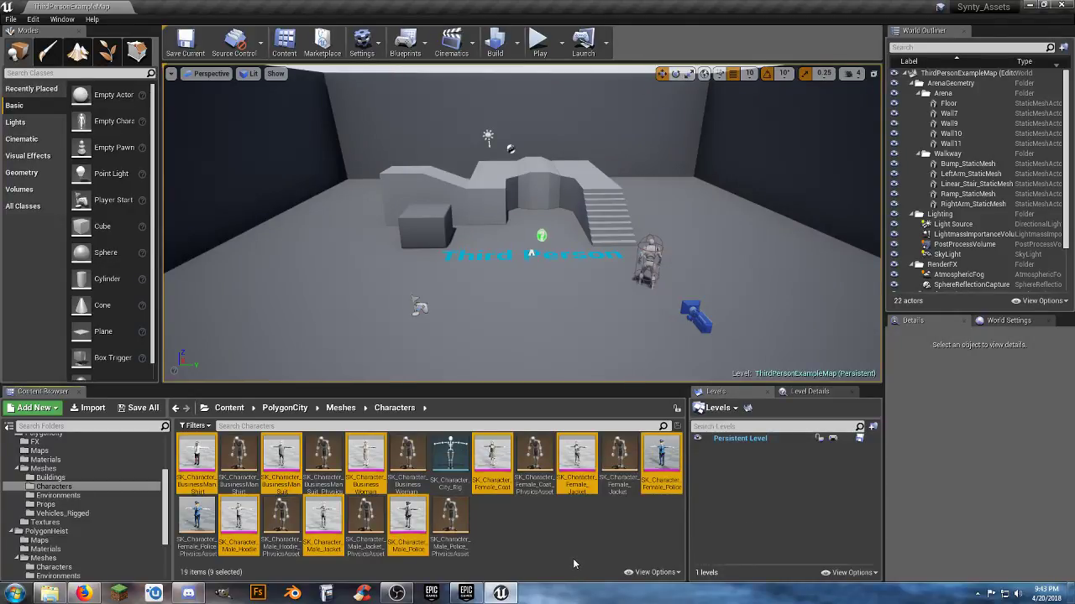
right_click(499, 488)
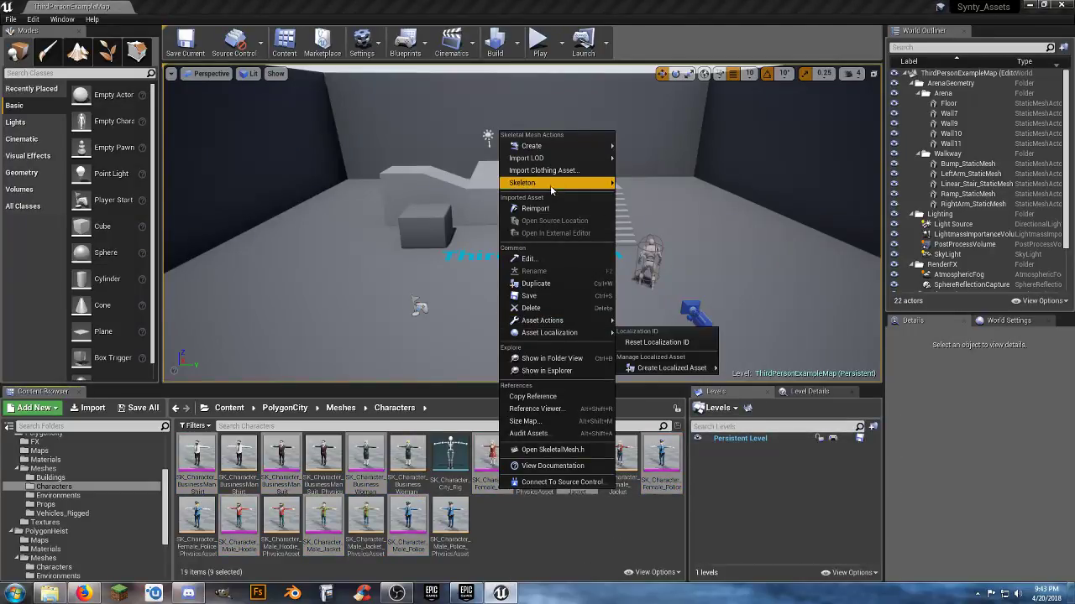
mouse_move(550, 186)
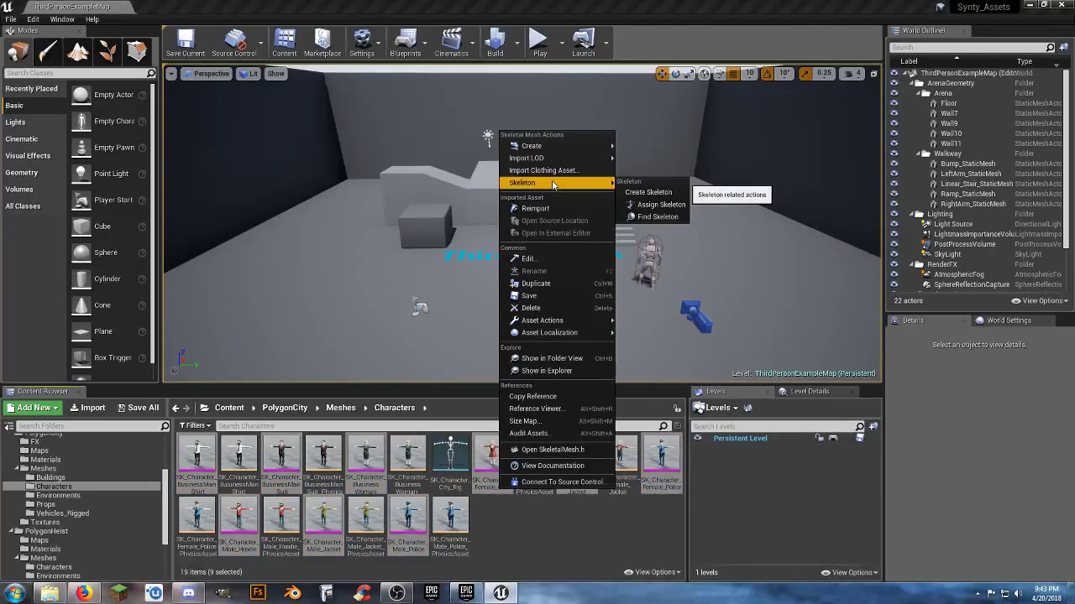
click(663, 205)
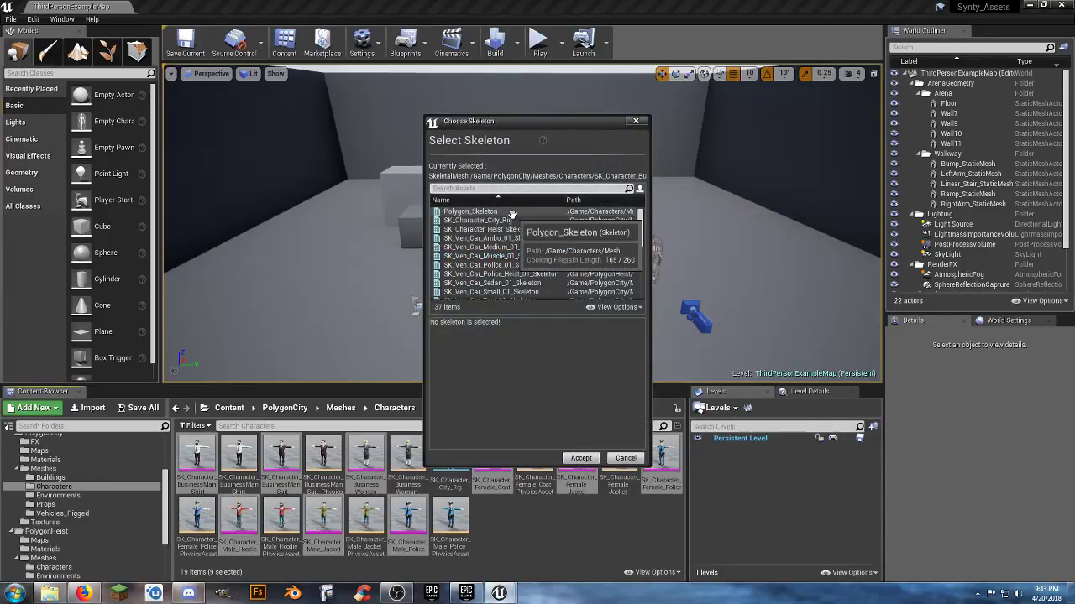
click(512, 213)
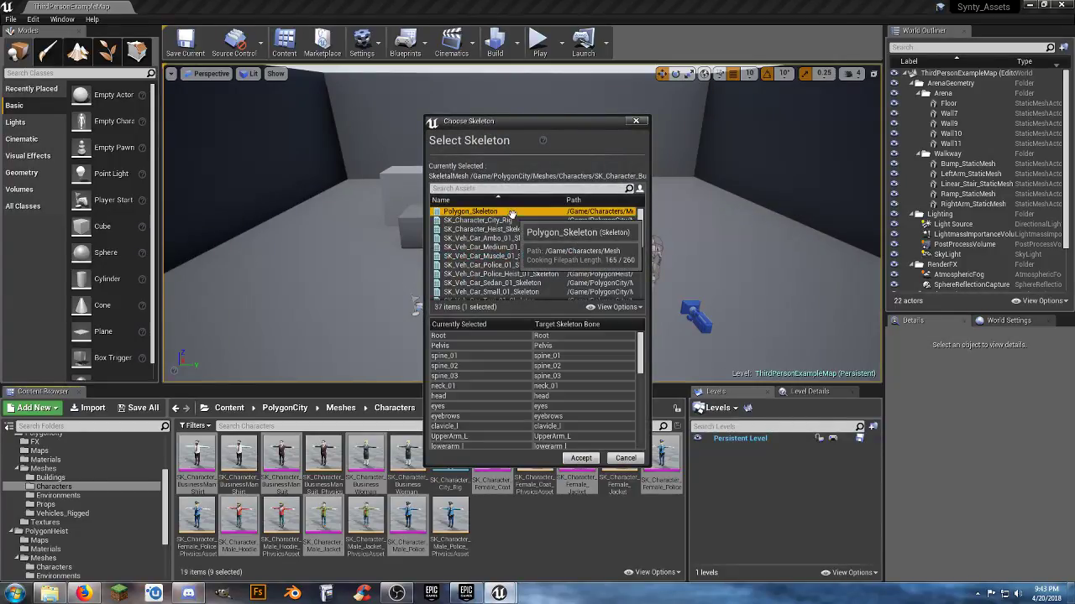
click(581, 458)
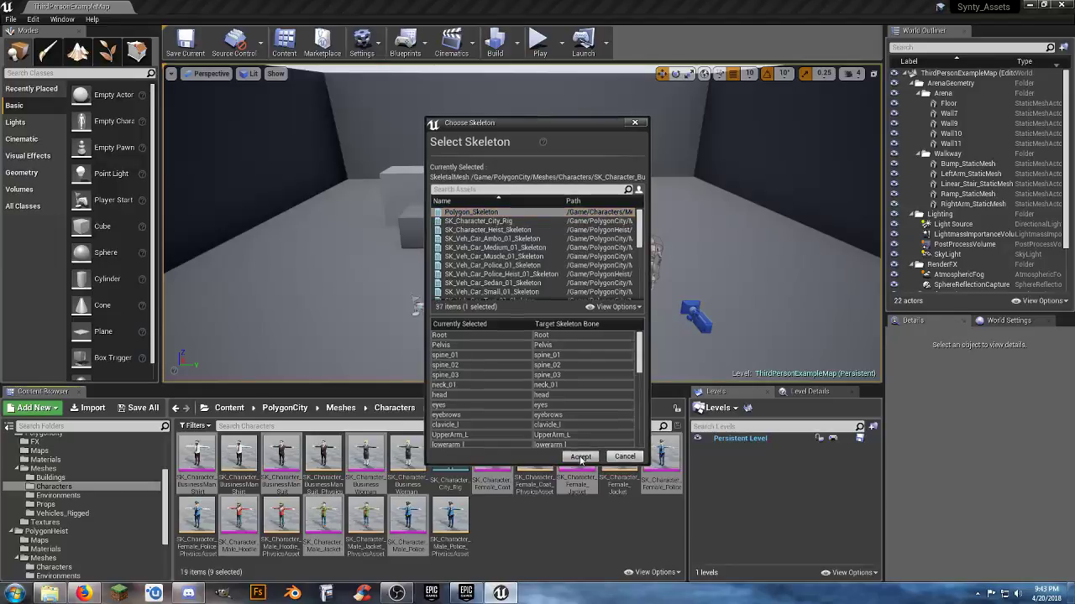
Assign Polygon_Skeleton to each of the other eight selected PolygonCity character meshes, from SK_Character_BusinessMan_Suit through SK_Character_Male_Police
click(493, 211)
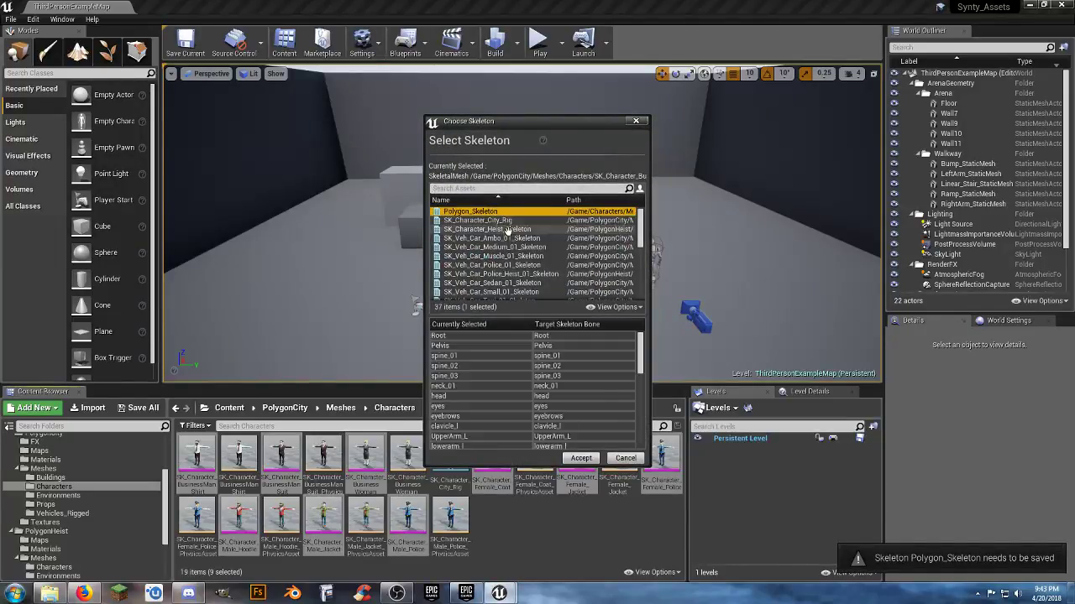
click(581, 459)
click(499, 211)
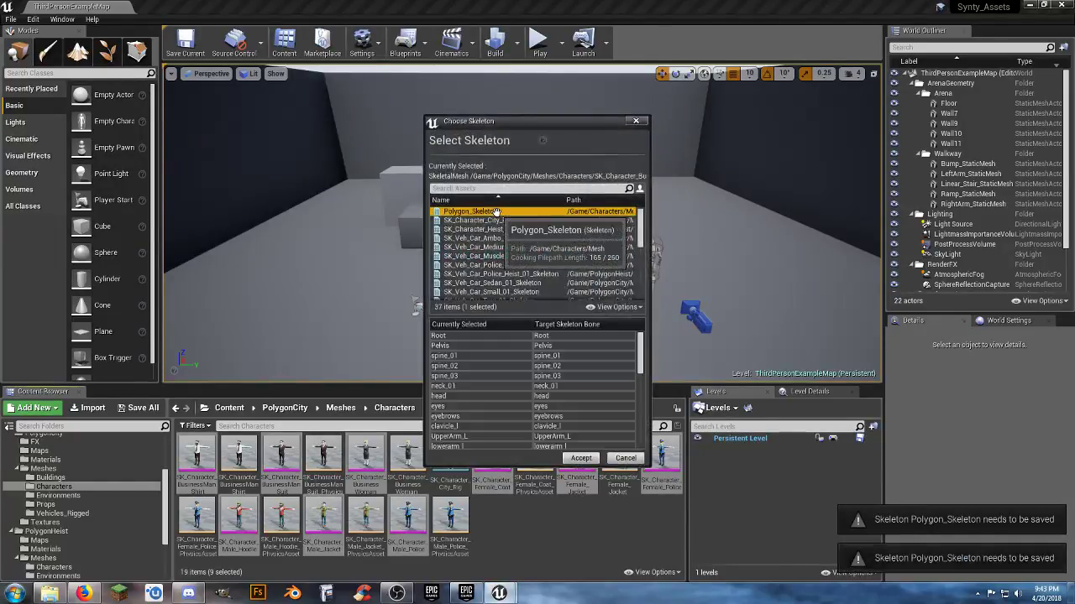
click(580, 458)
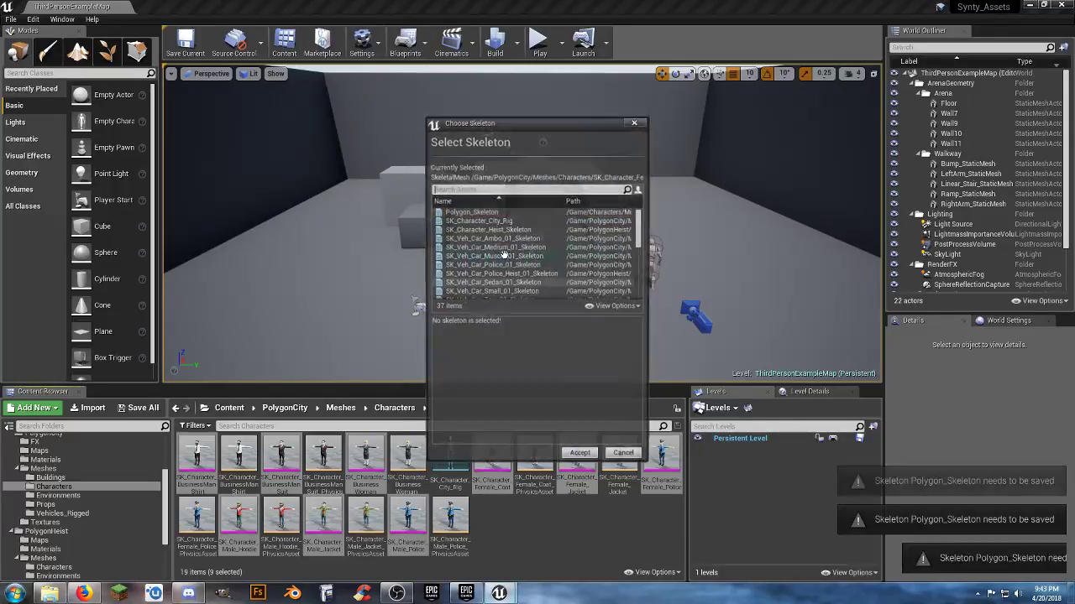
click(496, 211)
click(588, 460)
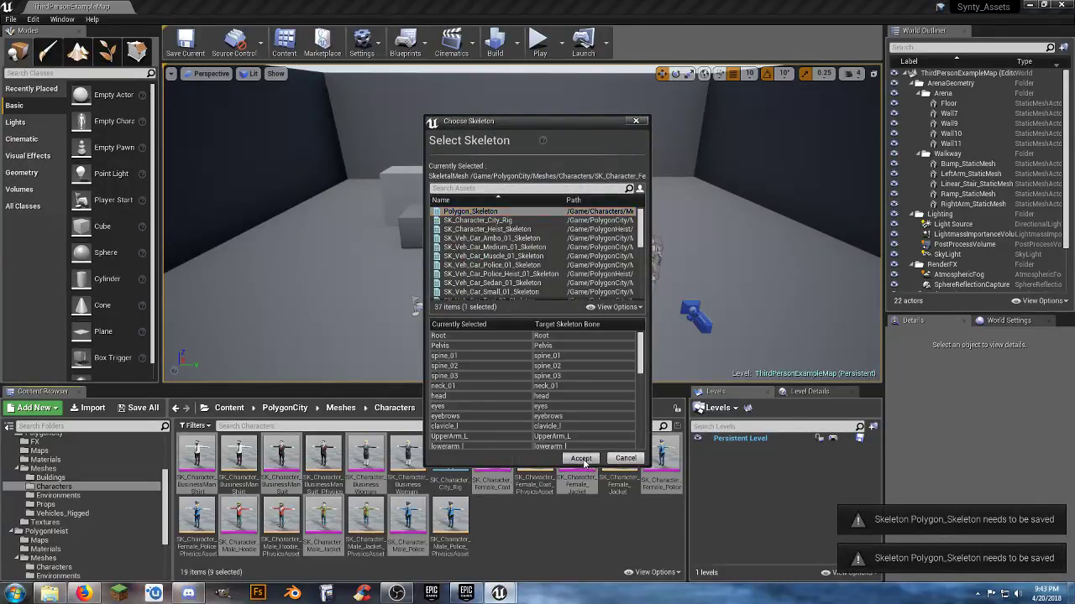
click(481, 211)
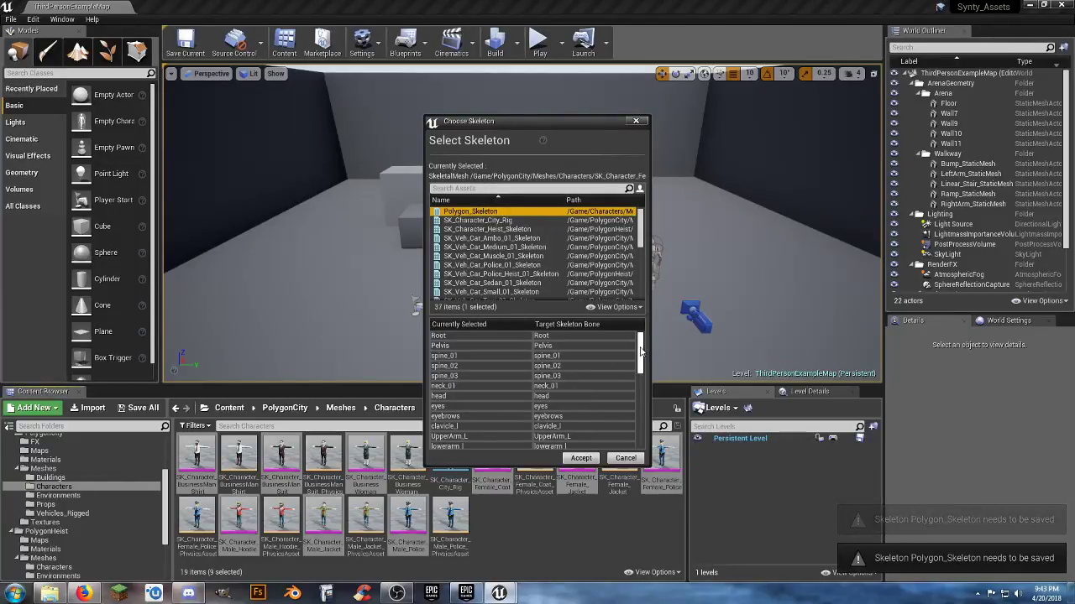
drag(640, 353, 636, 422)
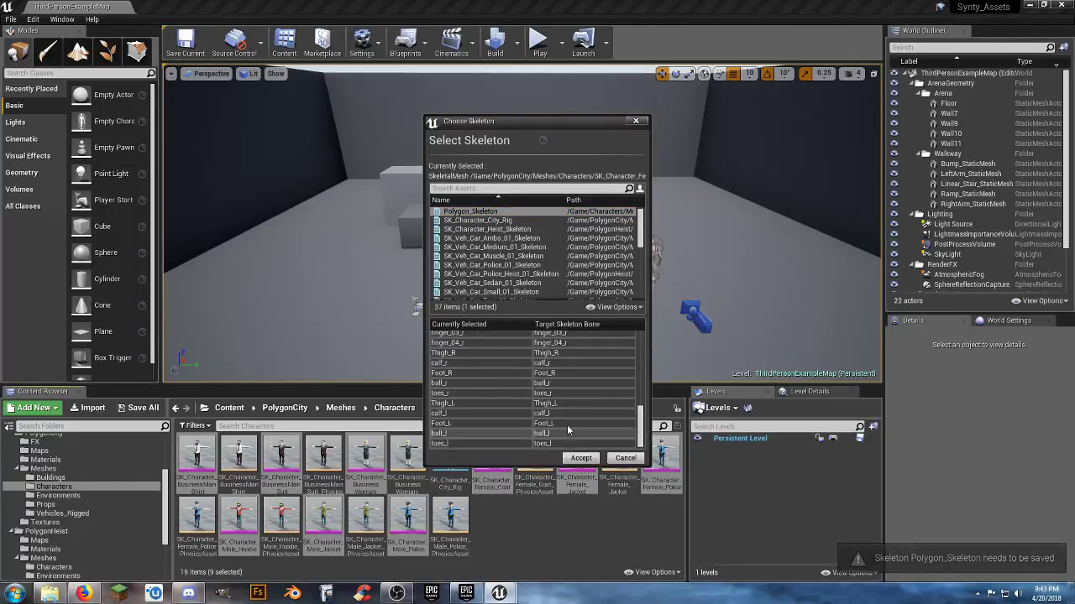
click(581, 458)
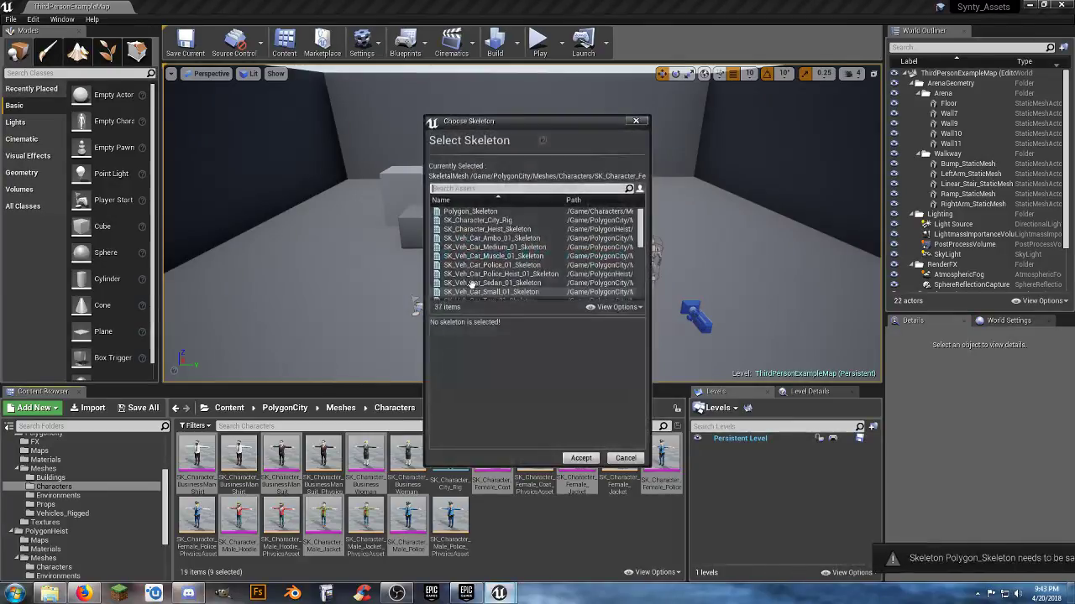
click(478, 212)
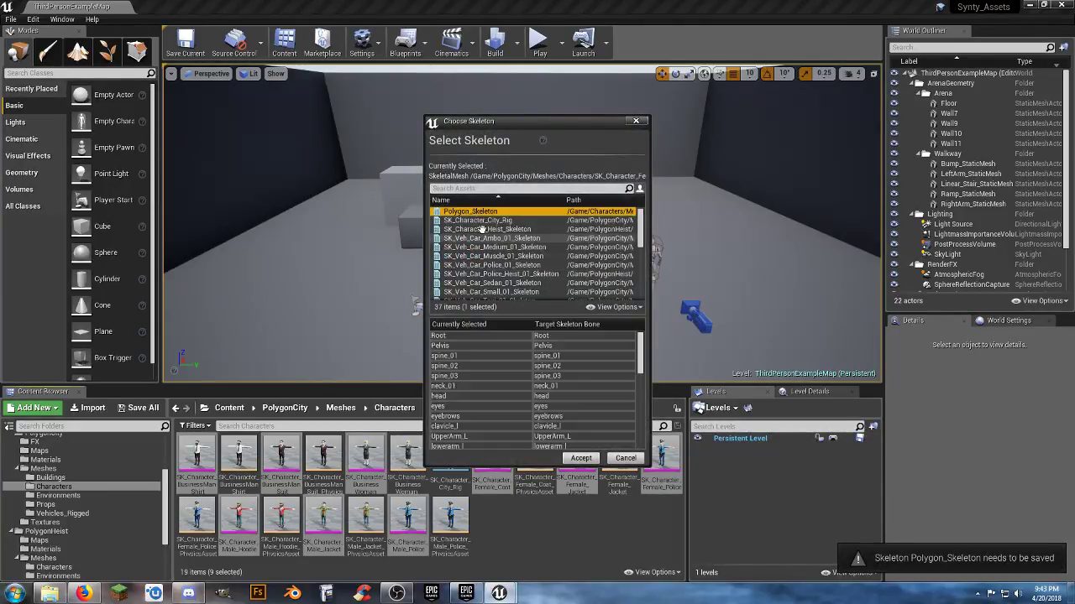
click(581, 458)
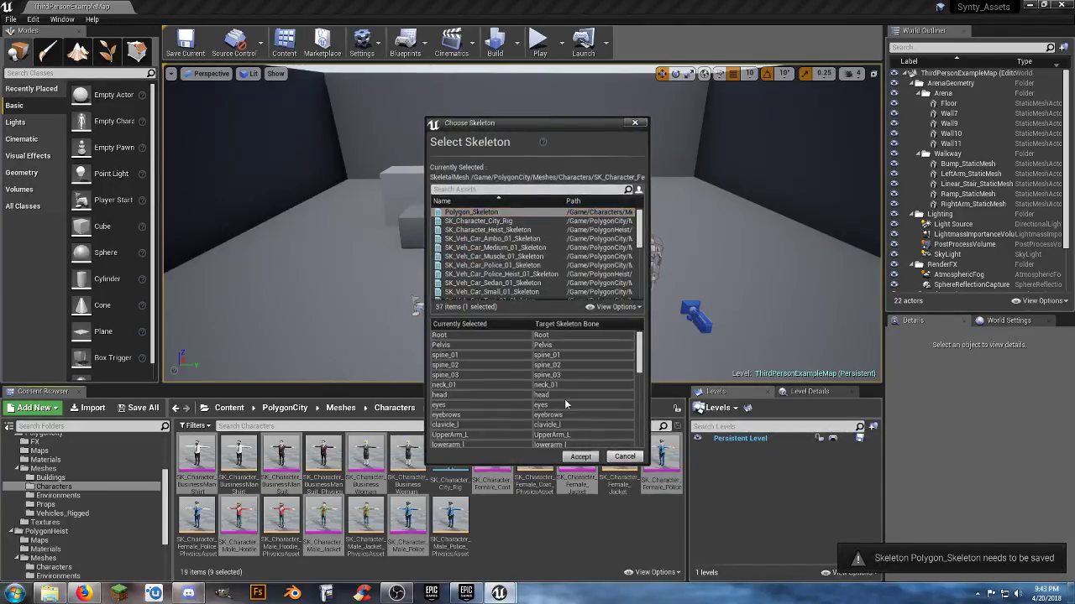
click(491, 212)
click(581, 458)
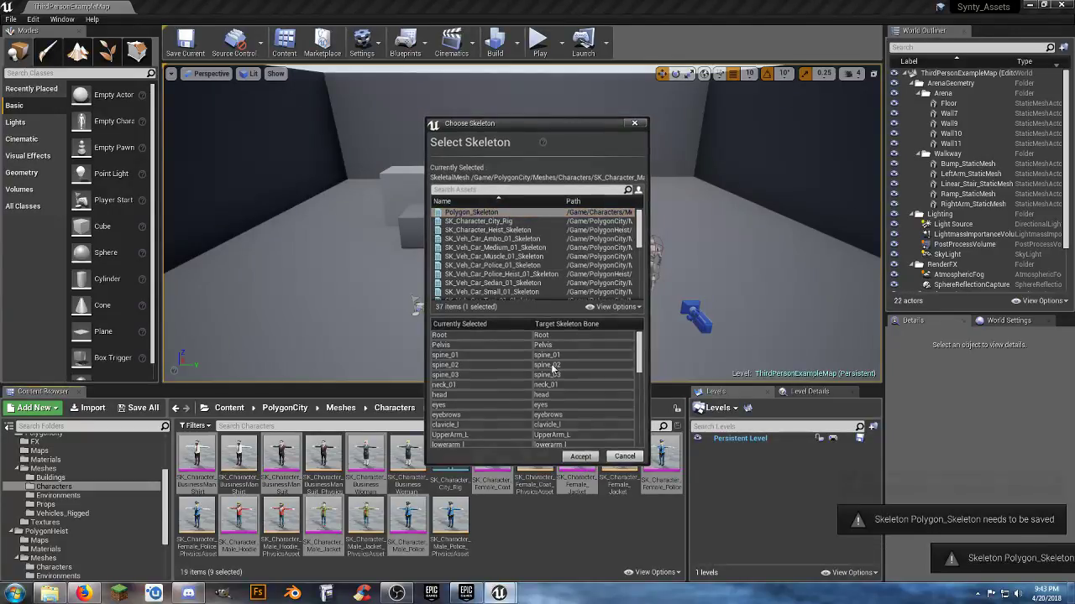
click(497, 213)
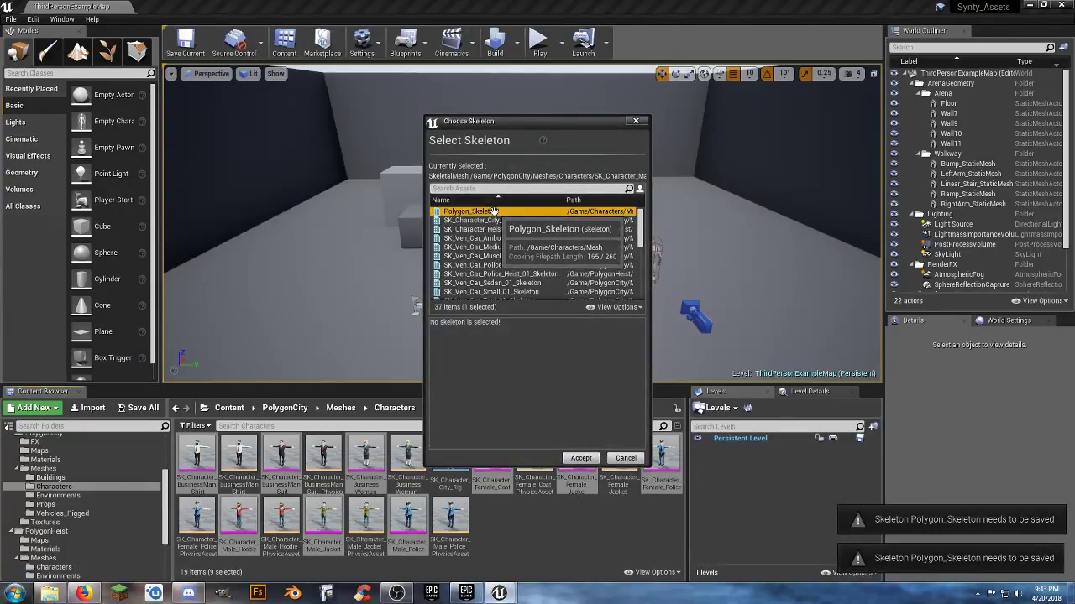
click(591, 461)
click(488, 211)
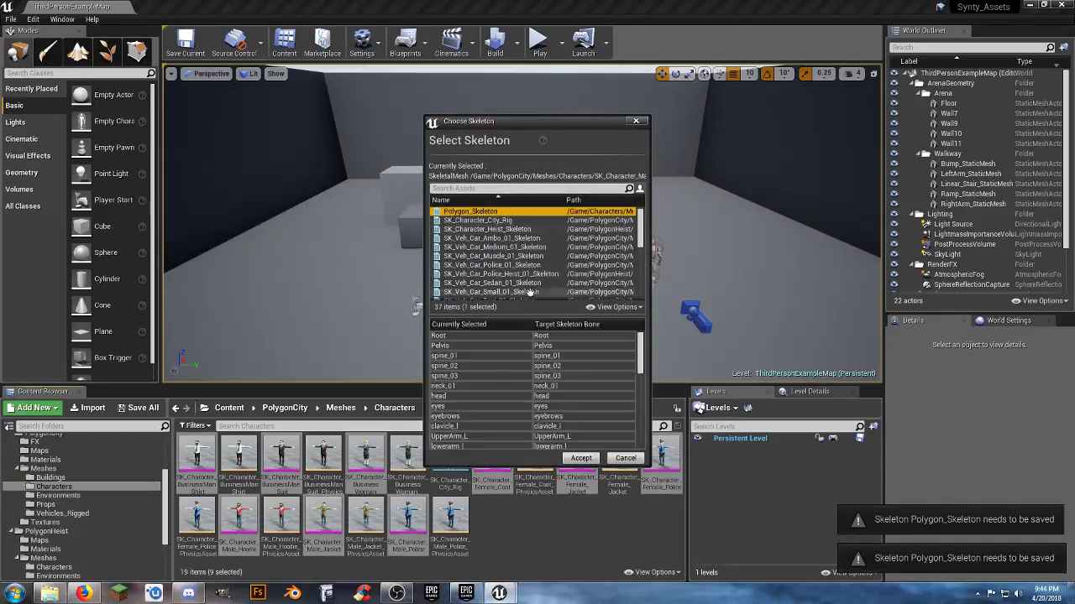
click(581, 458)
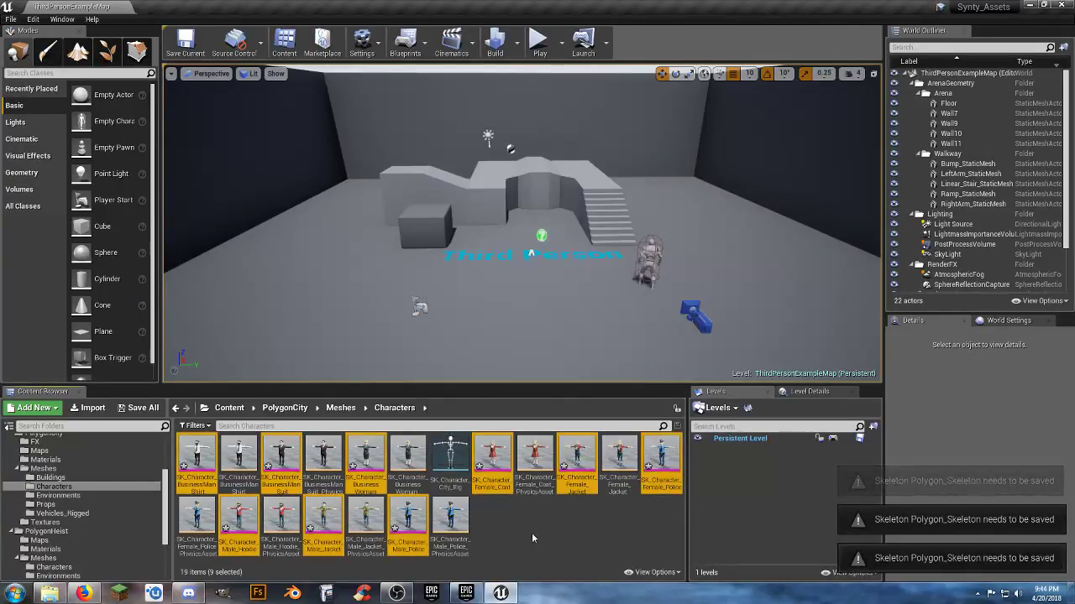
Save all nine modified PolygonCity character skeletal meshes
click(533, 527)
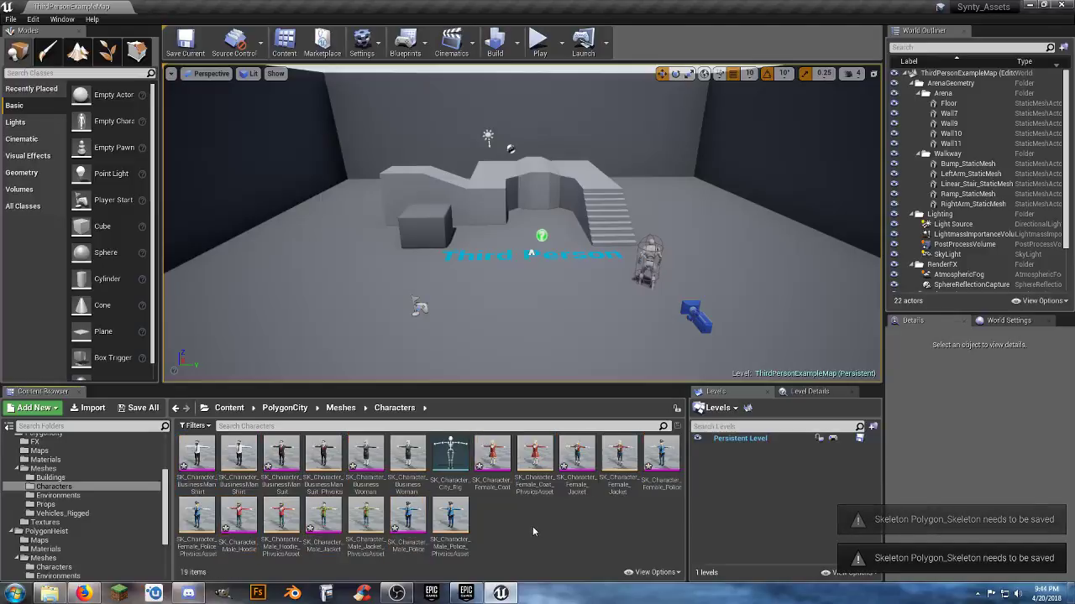
click(143, 408)
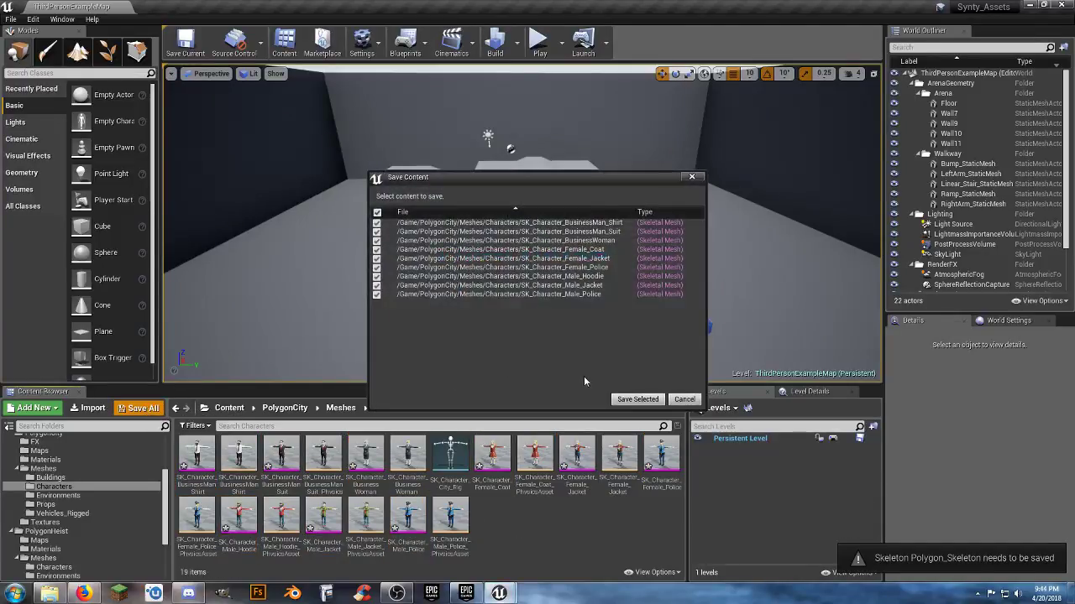
click(626, 397)
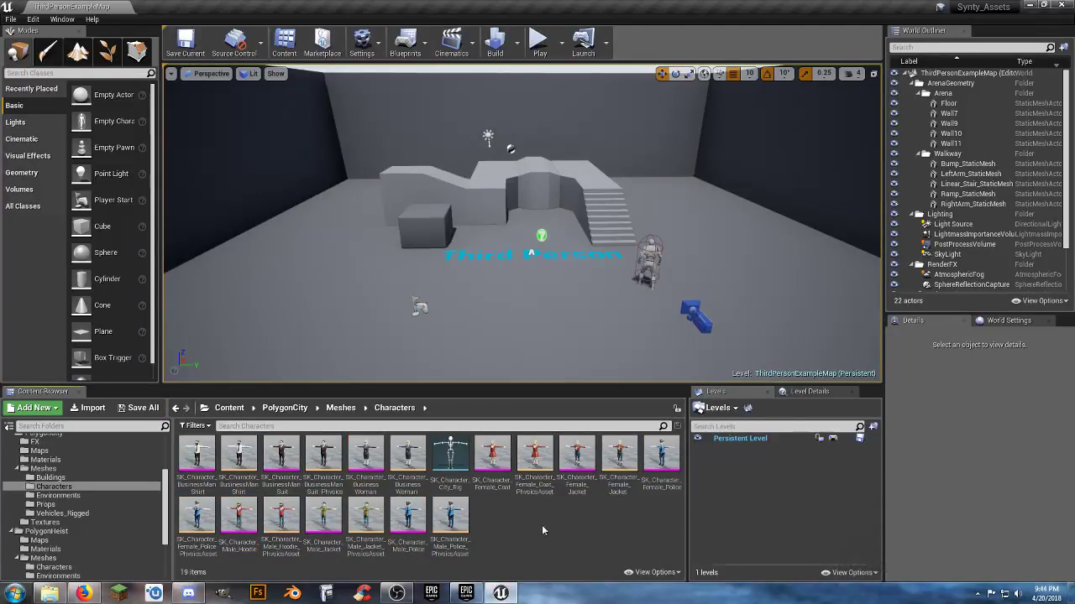
Open Polygon_Skeleton from the Characters/Mesh folder and set its preview mesh to SK_Character_BusinessMan_Suit
scroll(52, 468, up, 1)
scroll(52, 468, up, 2)
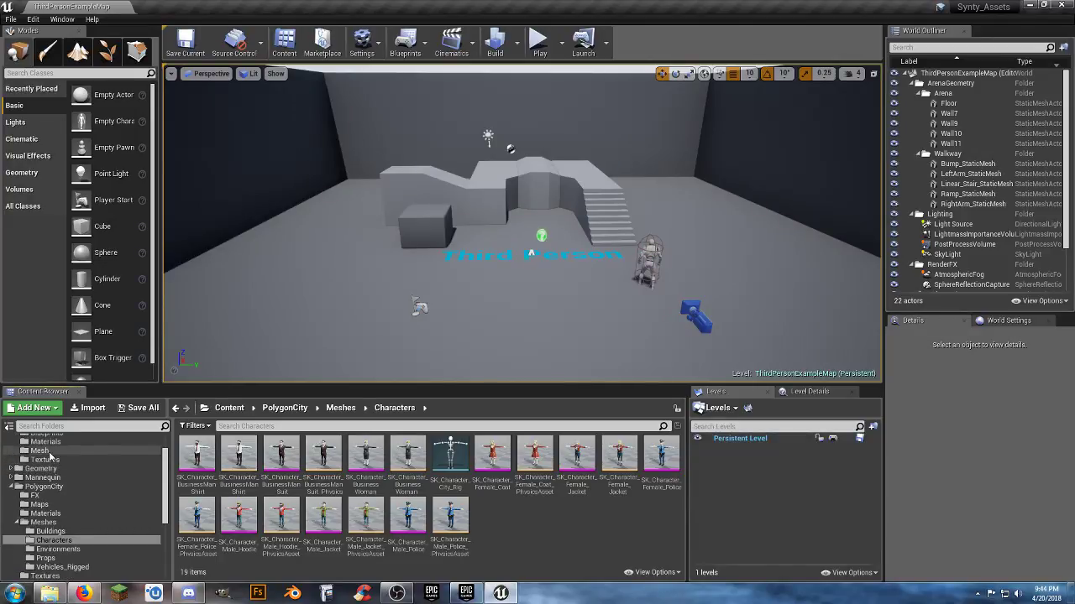
click(39, 451)
double_click(198, 456)
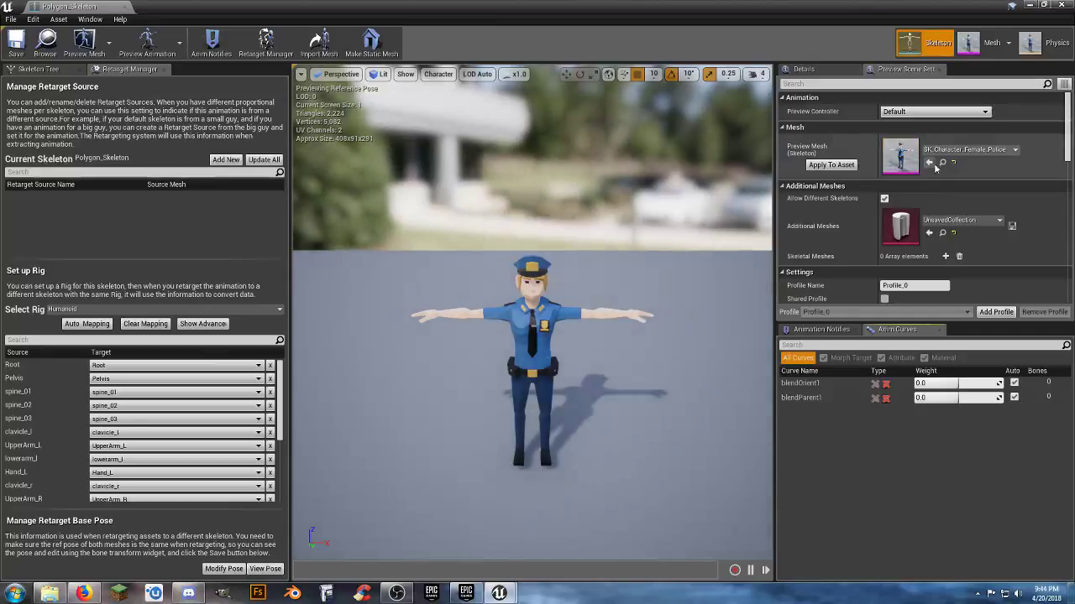
click(994, 152)
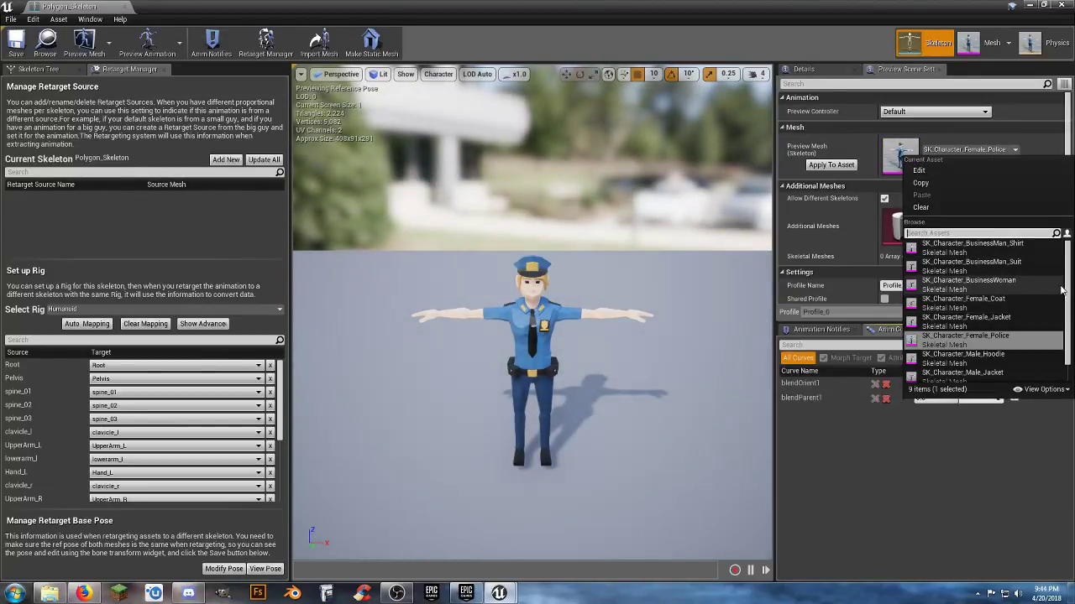
click(1011, 262)
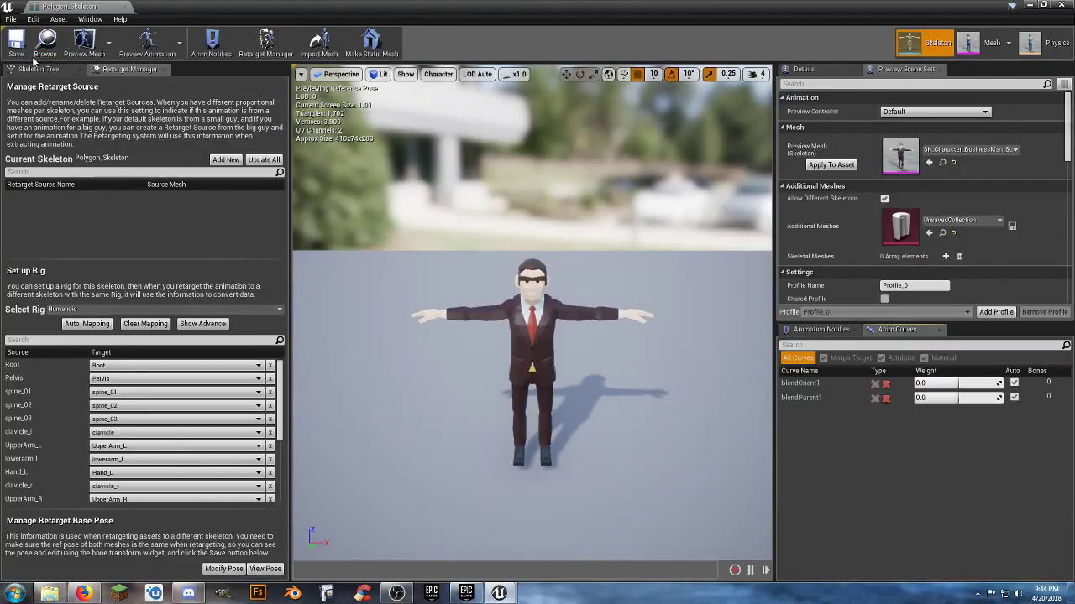
Apply the chosen preview mesh to the Polygon_Skeleton asset, save it and close its editor
click(840, 167)
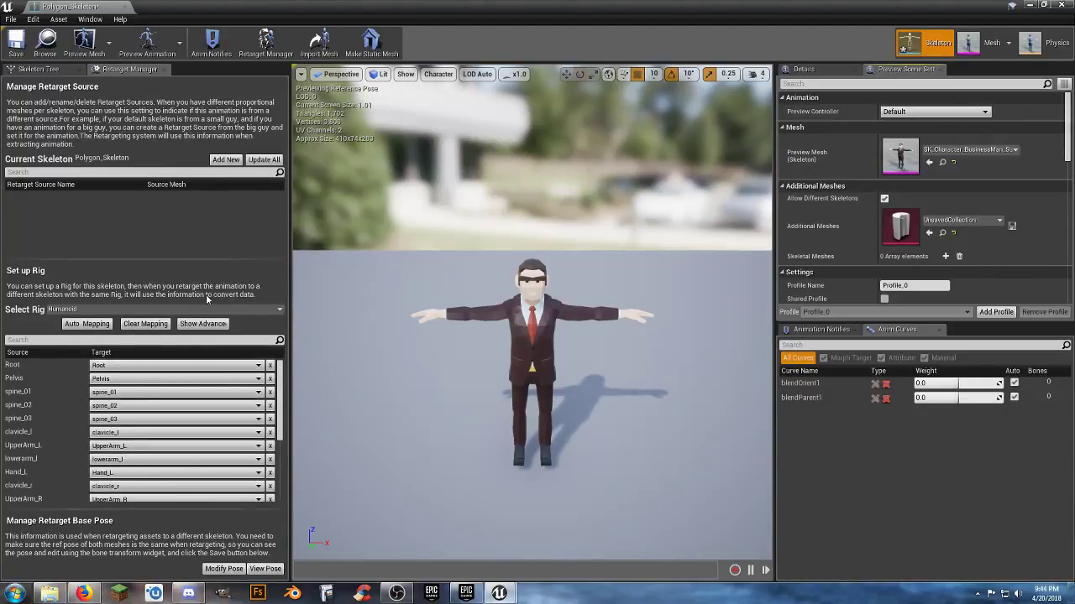
click(17, 43)
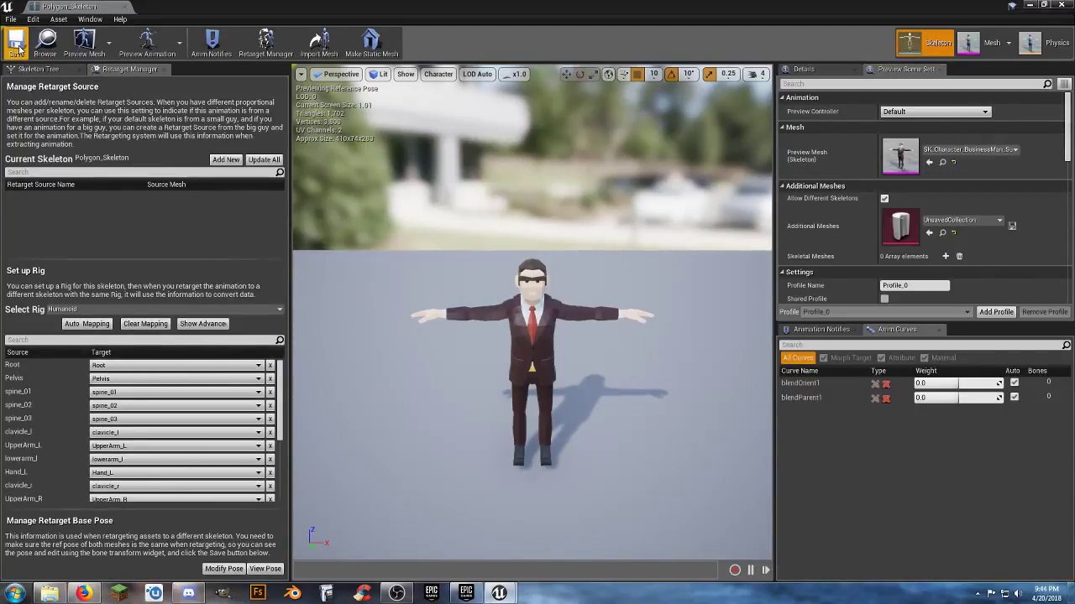
click(124, 7)
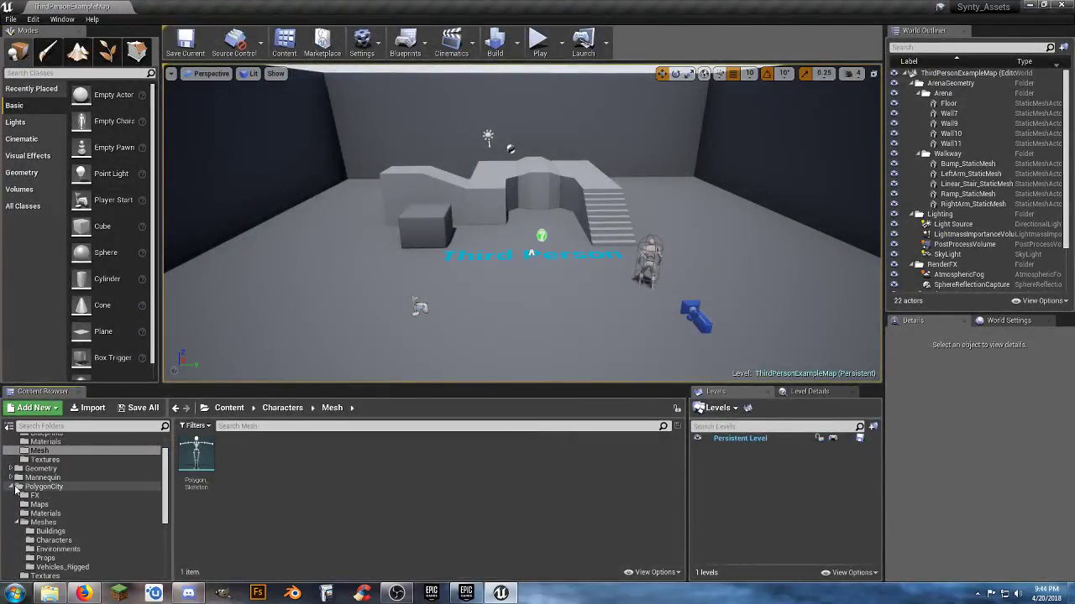
Delete the SK_Character_City_Rig skeleton from the PolygonCity/Meshes/Characters folder
click(58, 541)
click(450, 458)
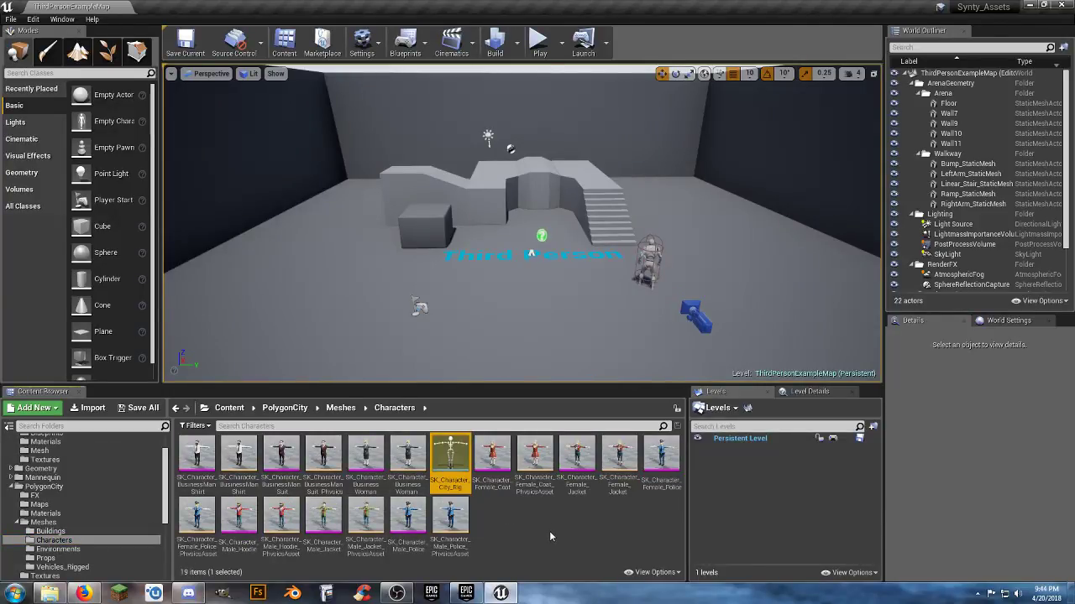
key(Delete)
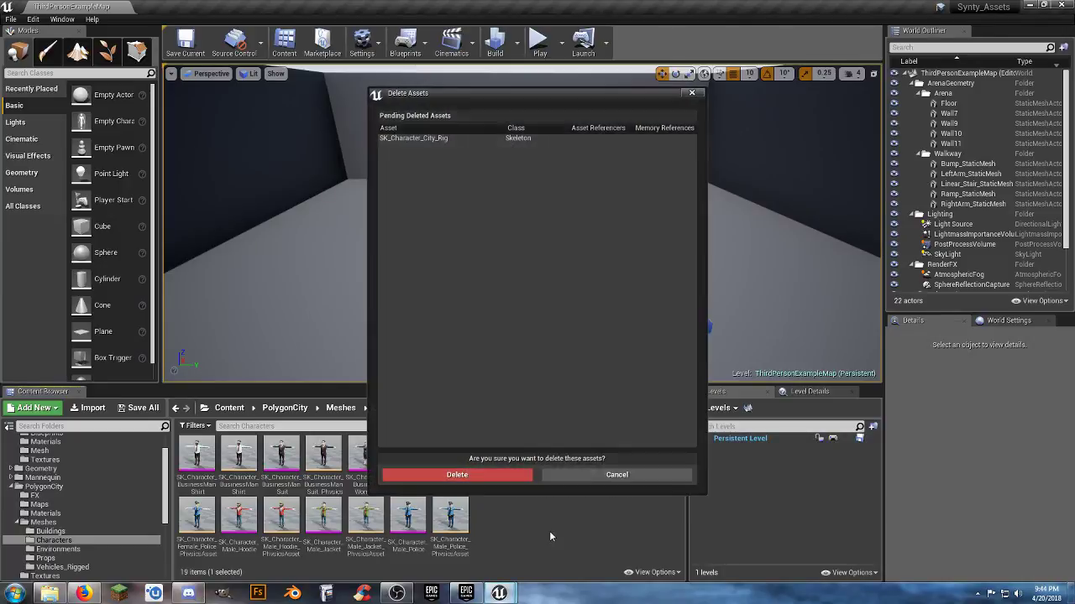
click(513, 475)
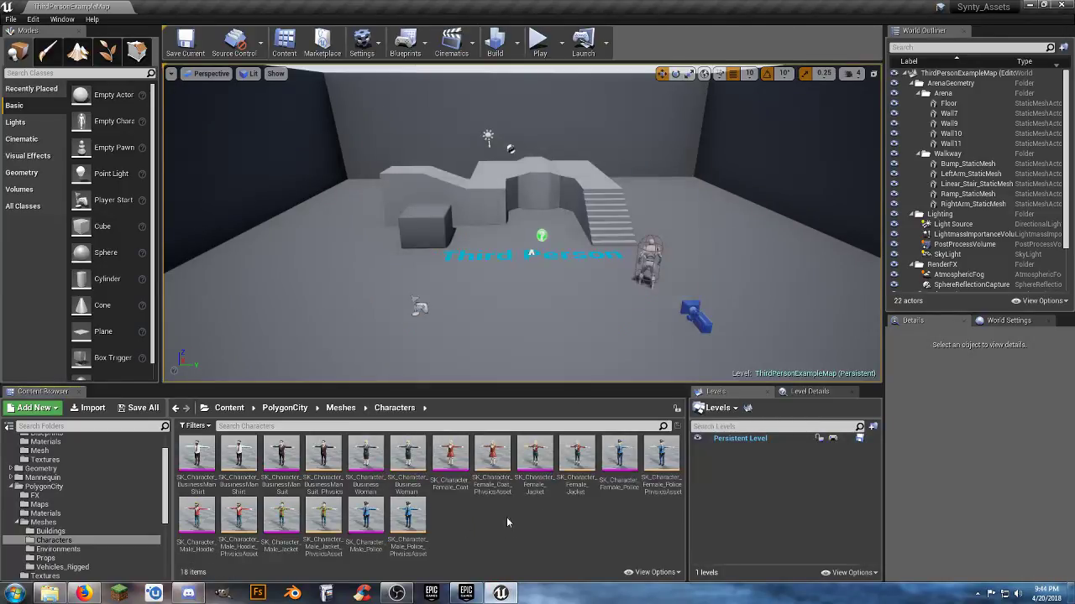
Select SK_Character_Female_FBI, SK_Character_Male_FBI and SK_Character_Male_SWAT_01 together in the PolygonHeist/Meshes/Characters folder
click(11, 486)
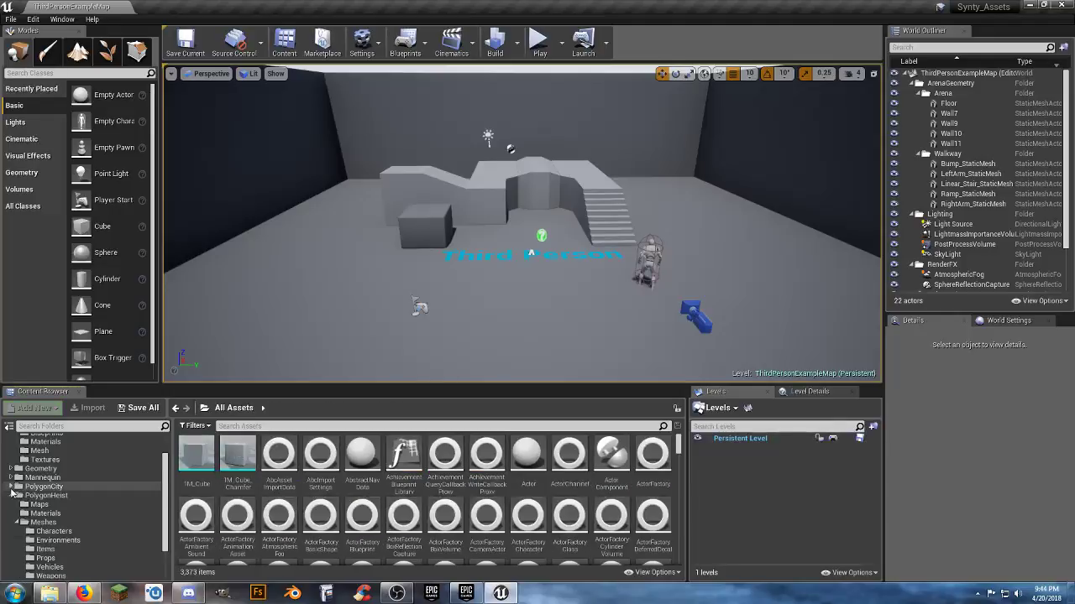
scroll(37, 510, down, 2)
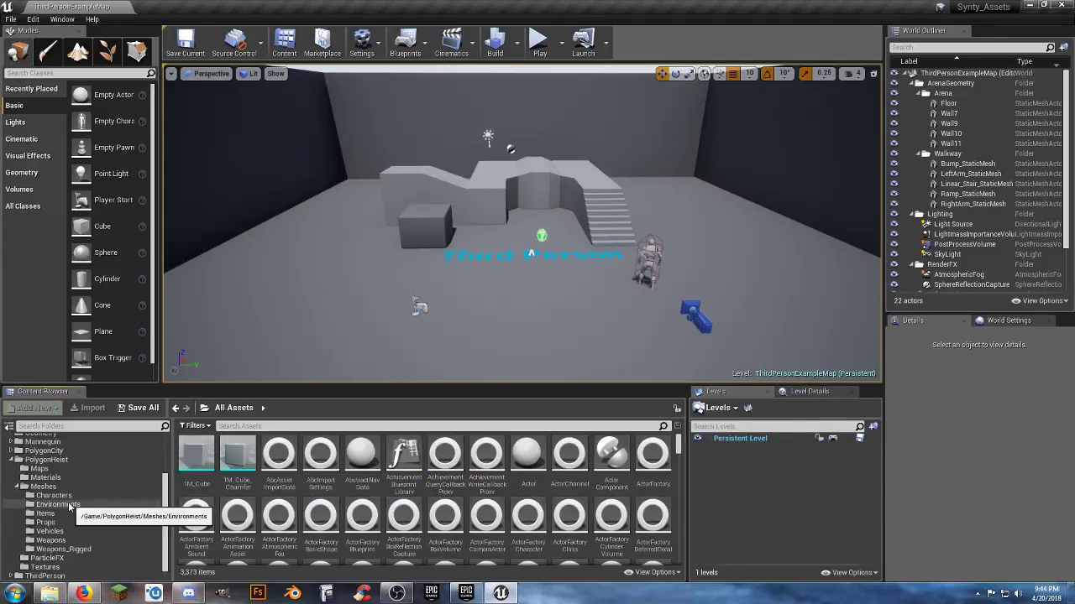
click(53, 496)
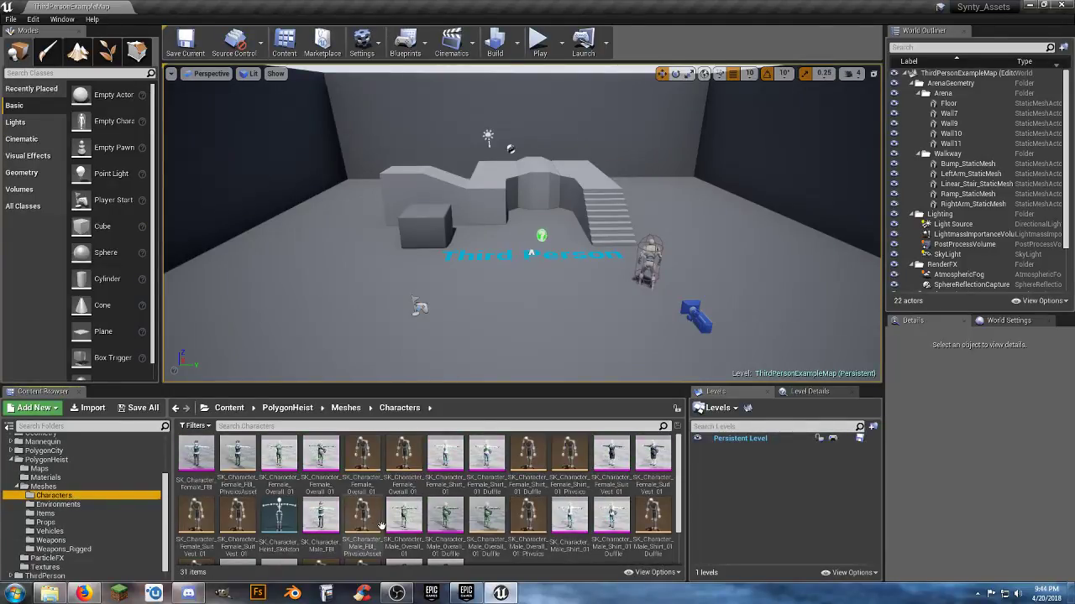
click(206, 484)
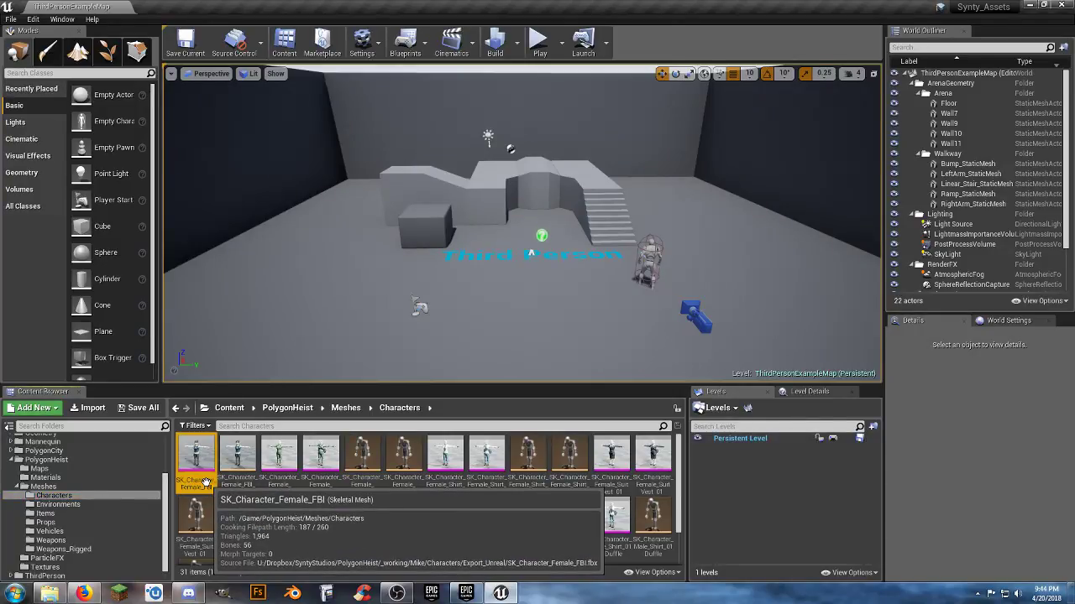
scroll(403, 504, down, 2)
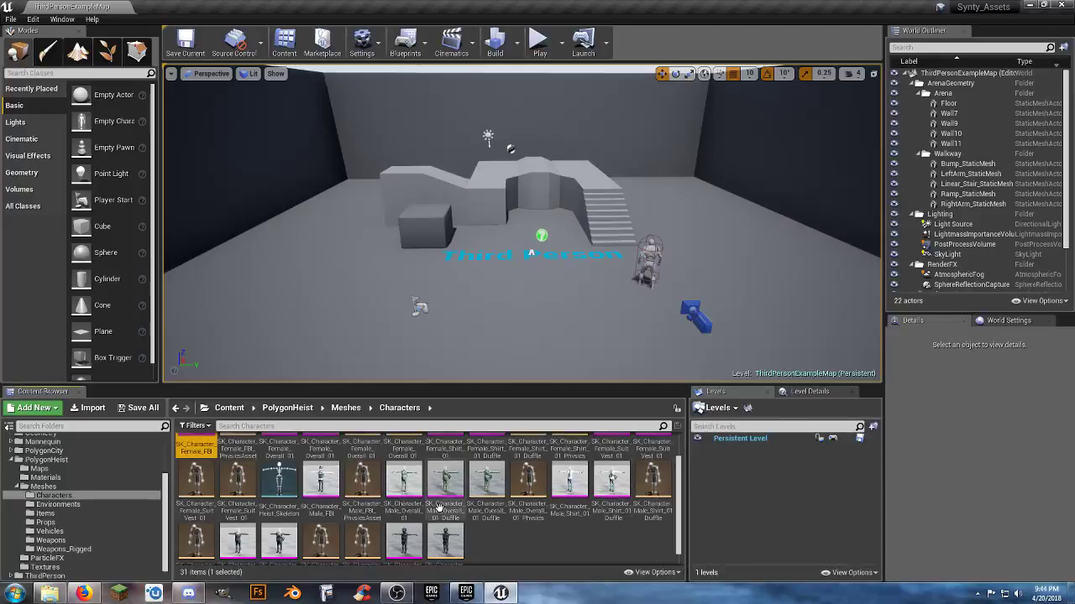
ctrl+click(320, 478)
ctrl+scroll(485, 535, down, 2)
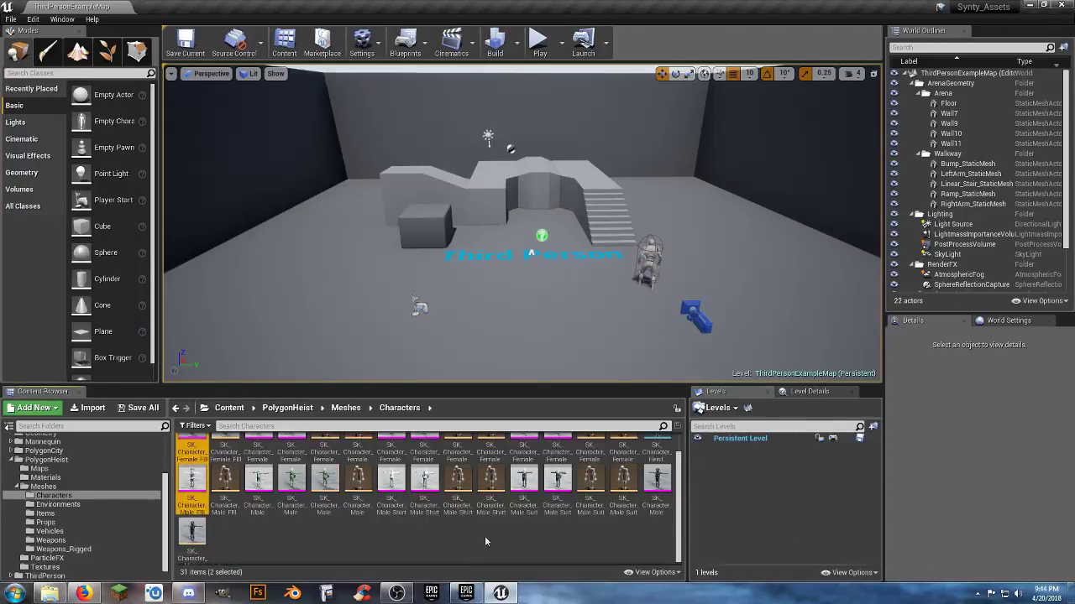
ctrl+scroll(474, 533, up, 1)
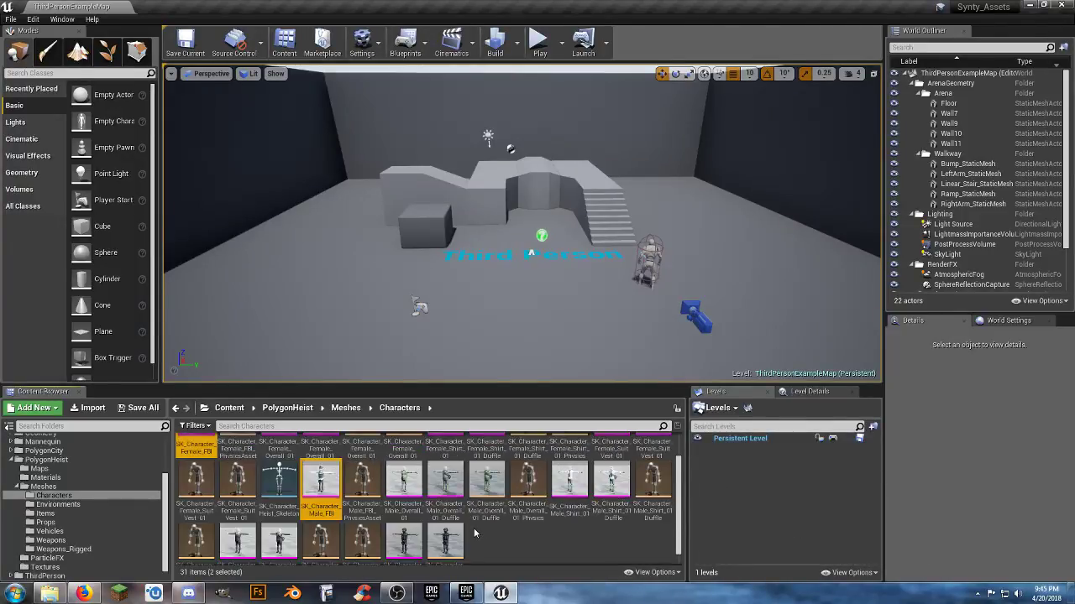
scroll(474, 534, down, 1)
ctrl+click(404, 529)
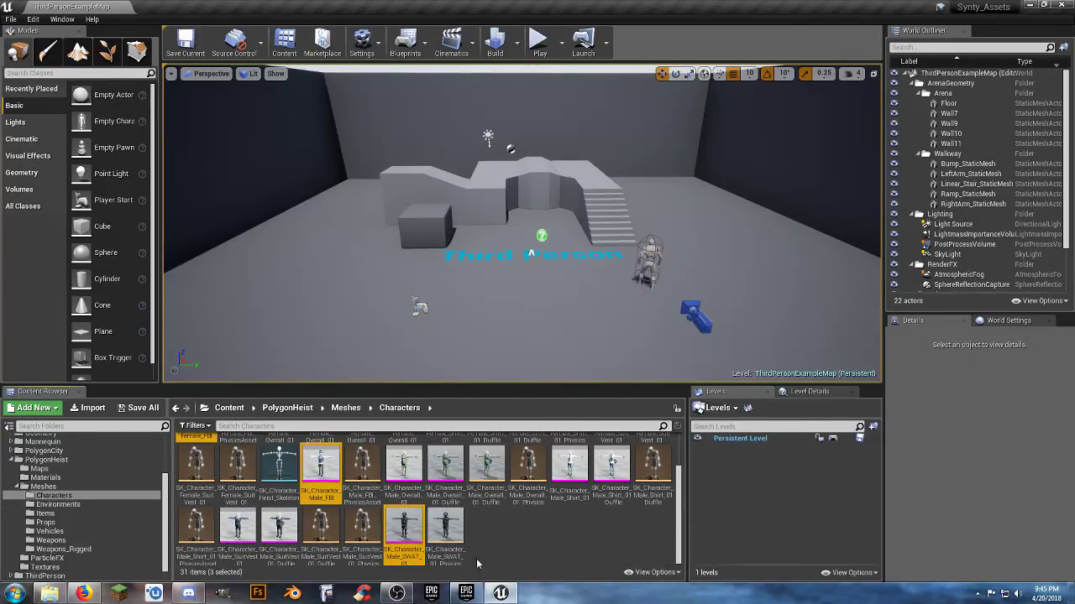
Assign Polygon_Skeleton to SK_Character_Female_FBI and merge all of its missing ik_foot and ik_hand bones into the skeleton
right_click(409, 554)
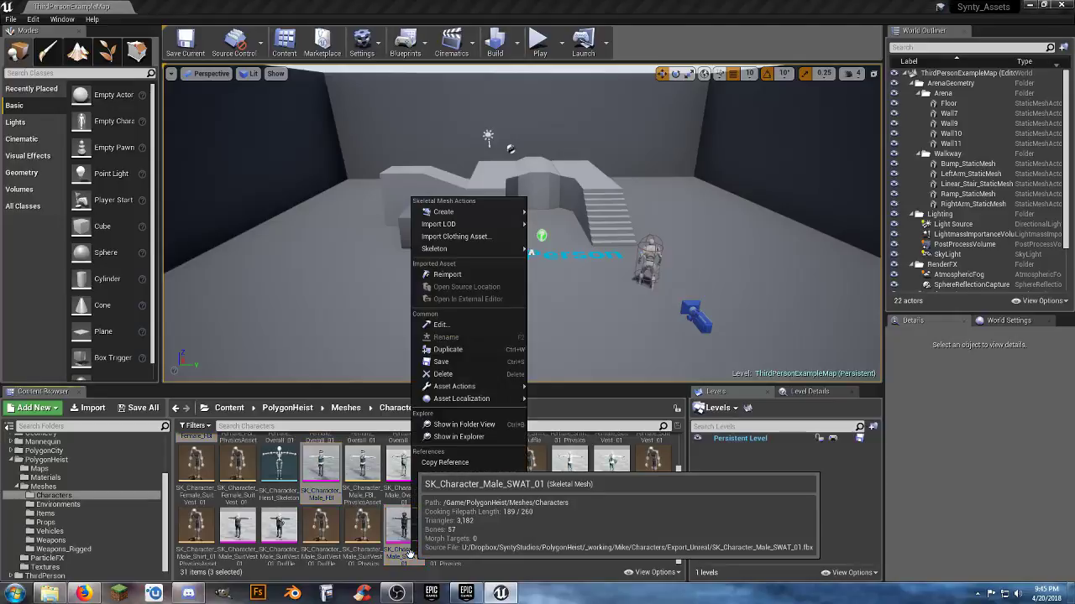
mouse_move(493, 254)
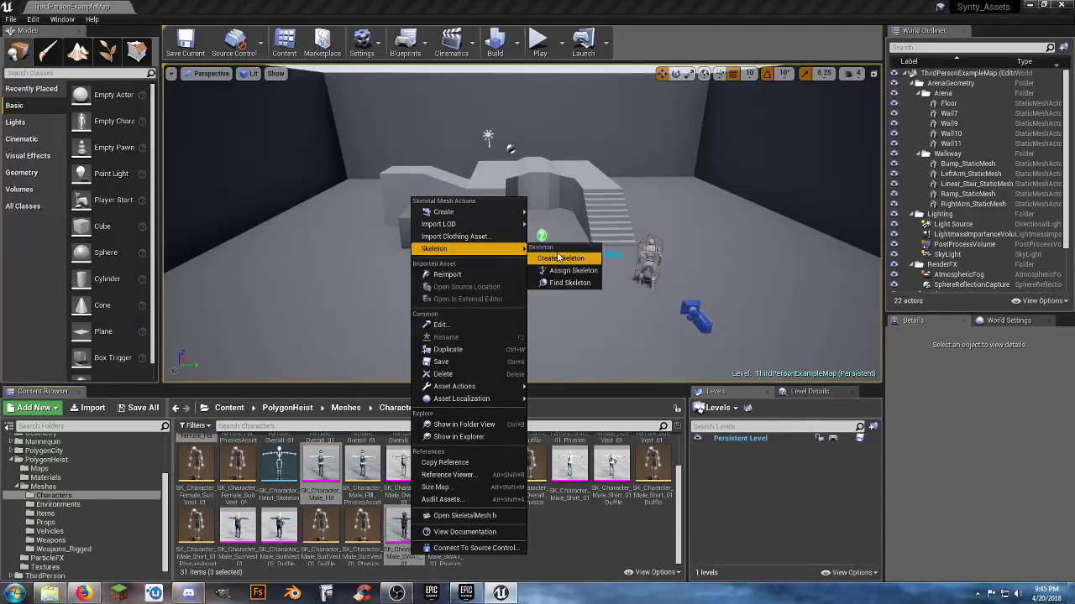
click(566, 271)
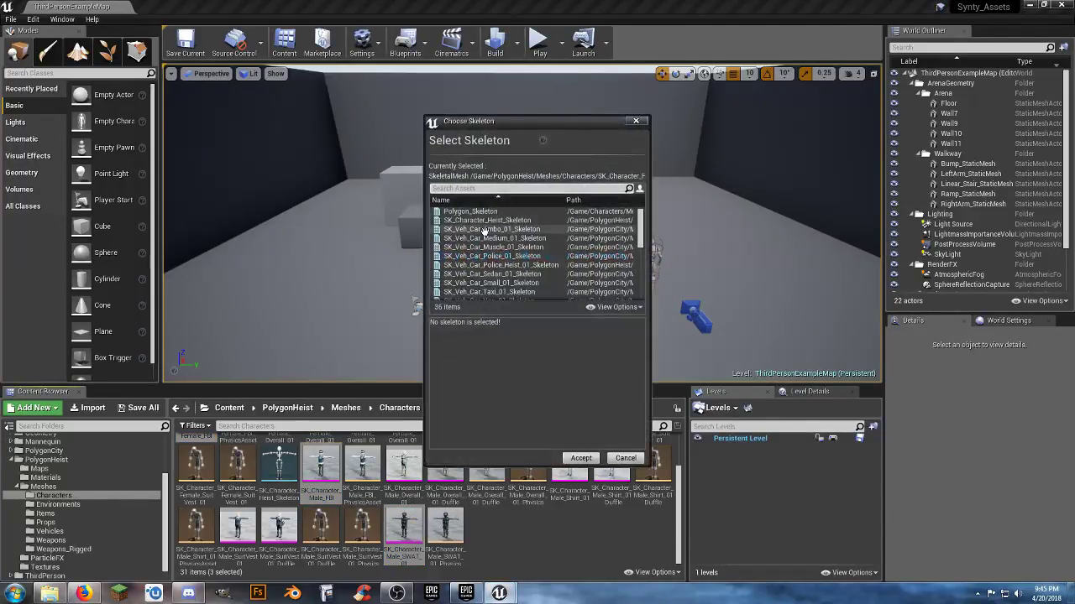
click(503, 212)
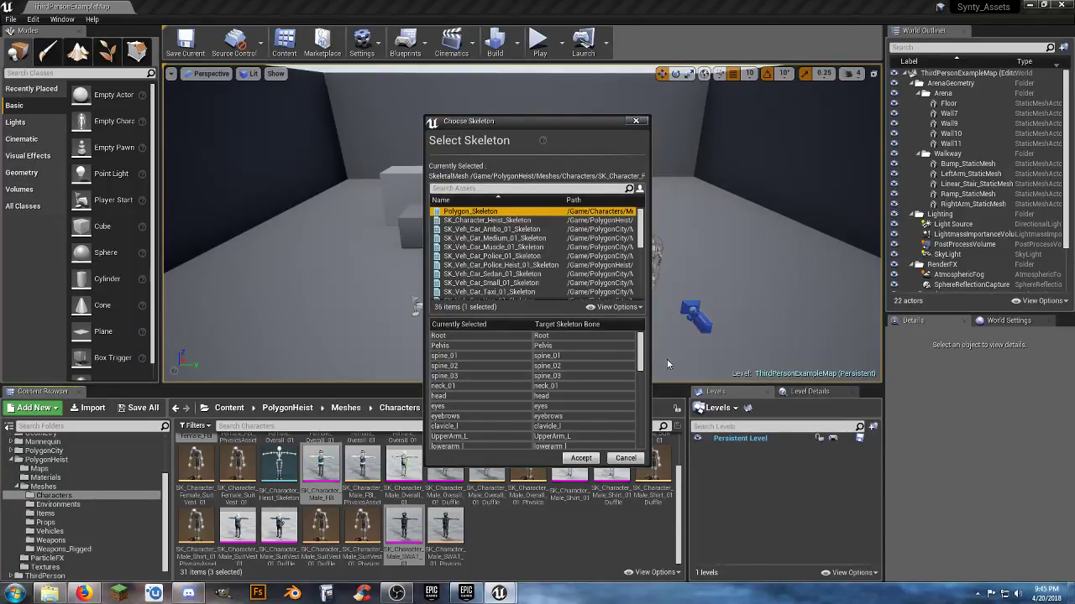
drag(643, 363, 647, 441)
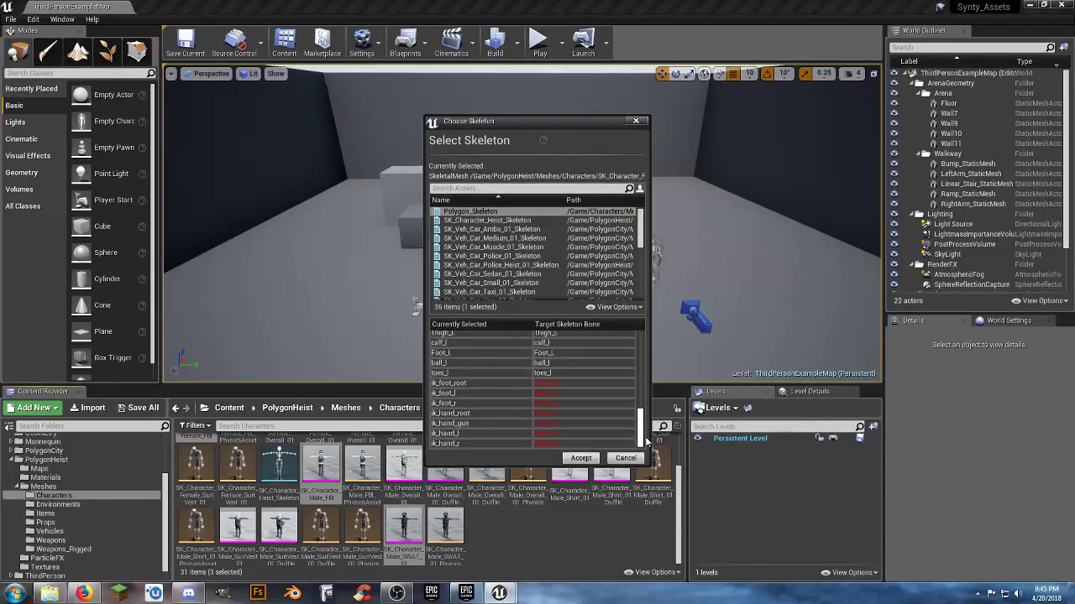
click(580, 459)
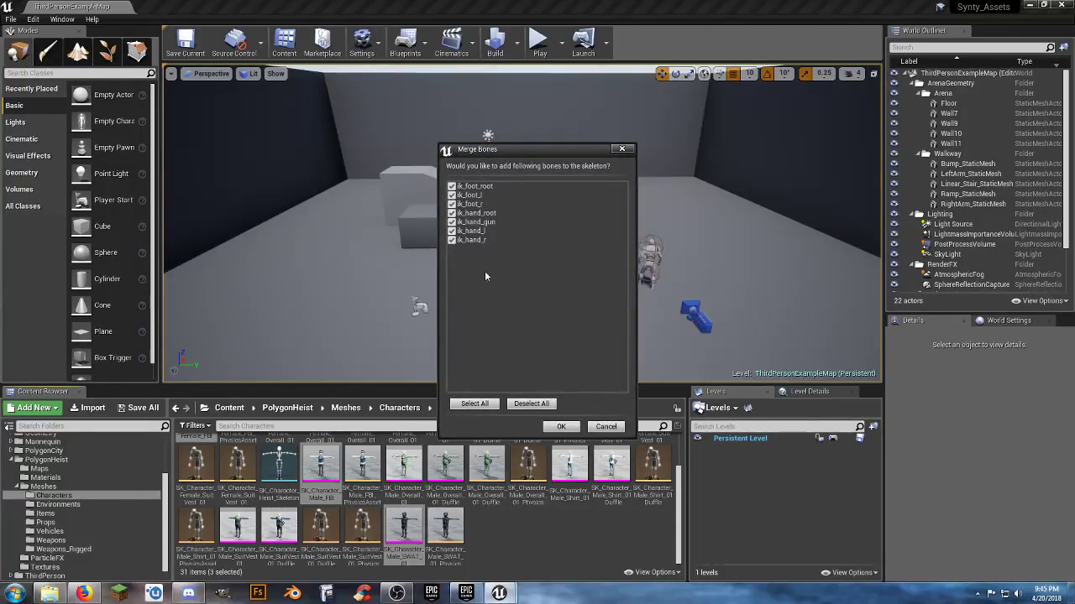
click(557, 428)
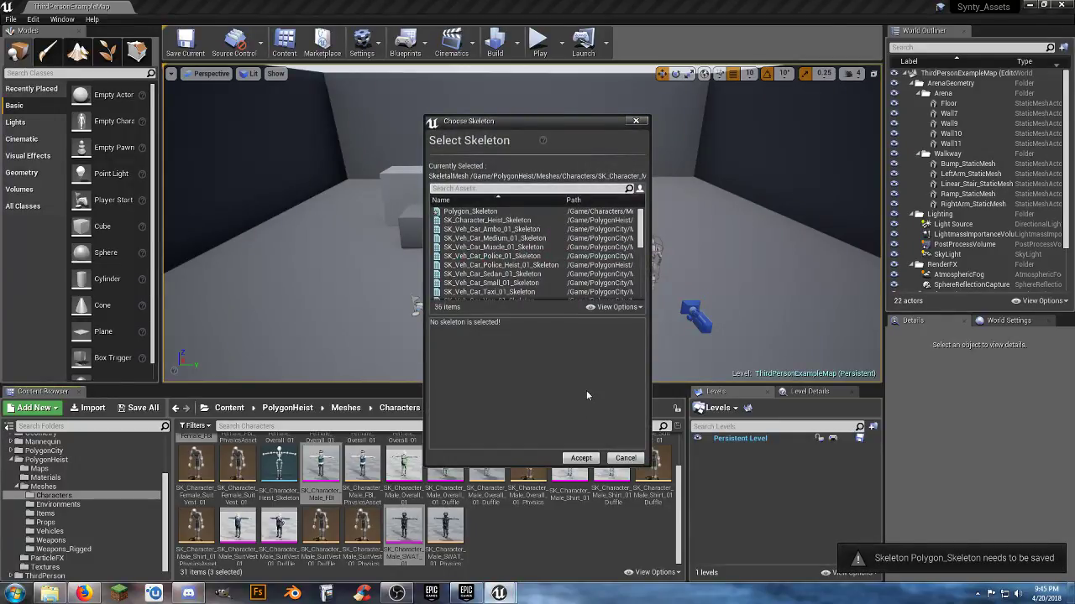
Assign Polygon_Skeleton to SK_Character_Male_FBI and SK_Character_Male_SWAT_01, merging the Item_Swat_Glass bone, and save all modified assets
click(494, 210)
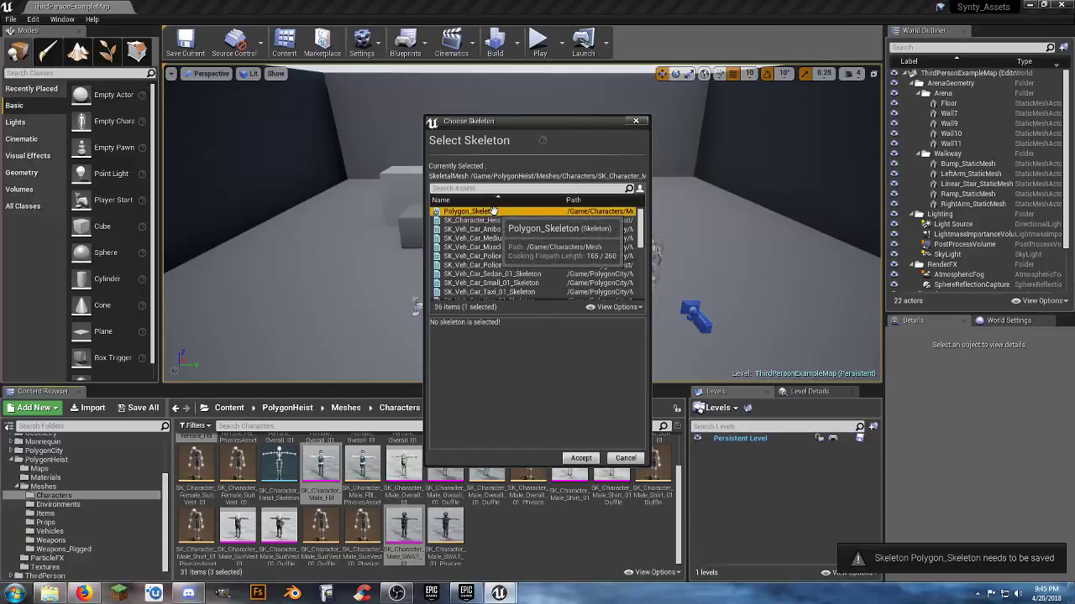
click(579, 458)
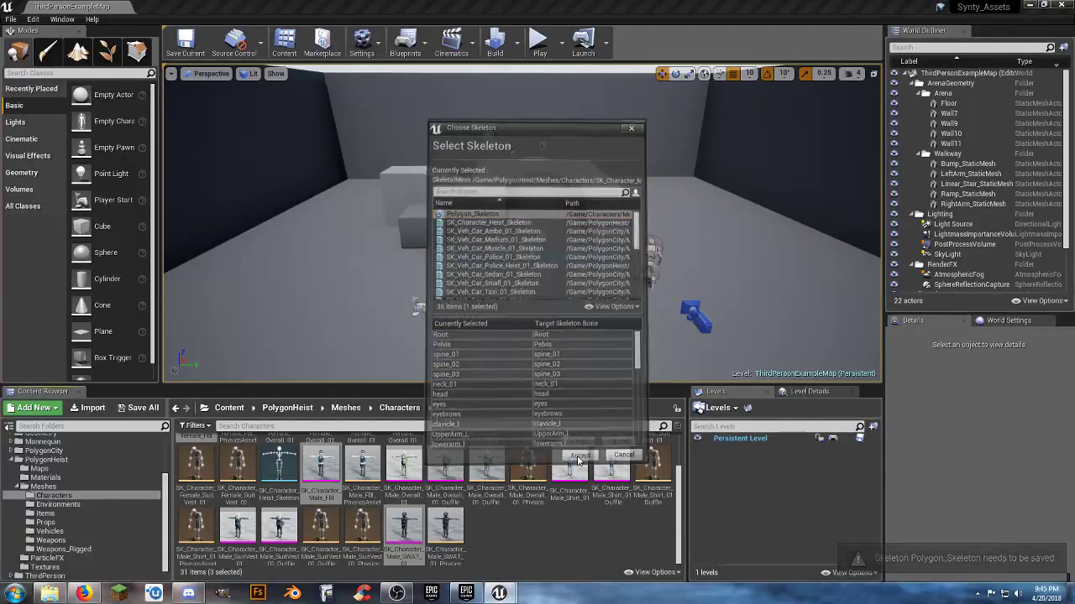
click(485, 210)
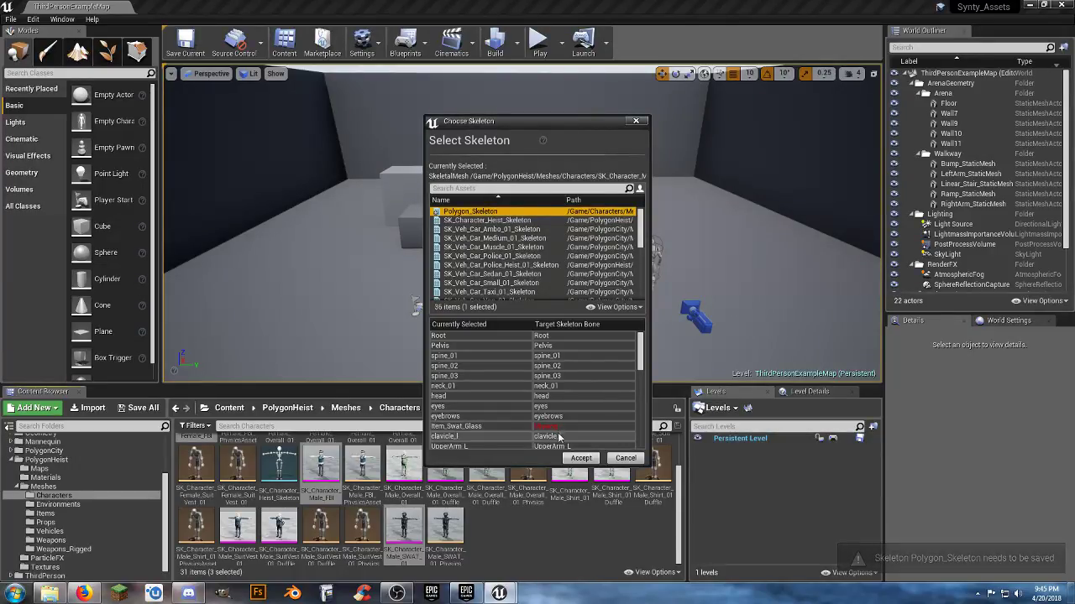
click(581, 457)
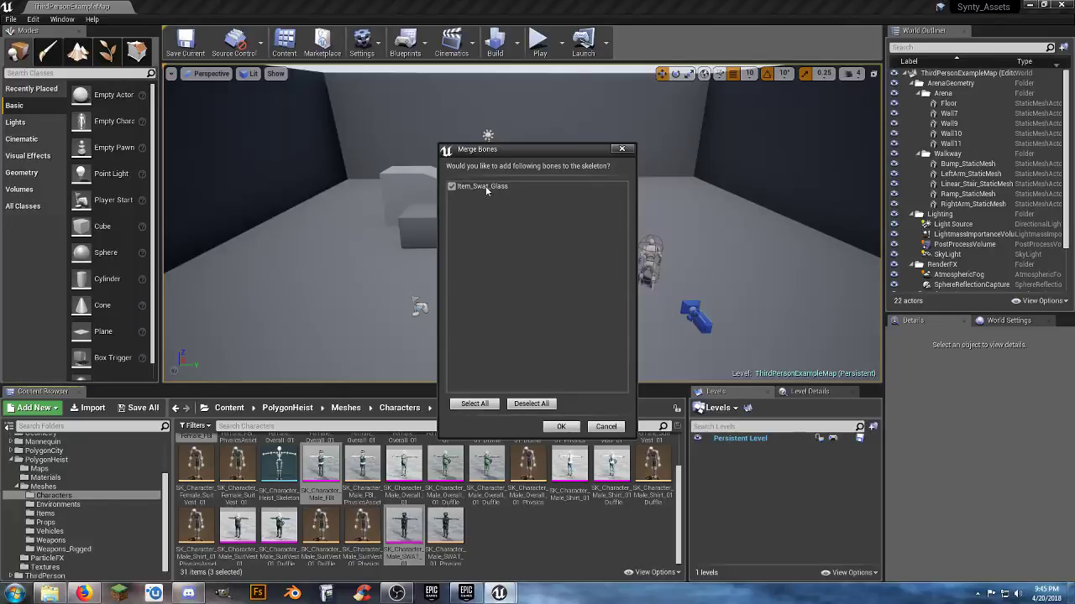
click(560, 427)
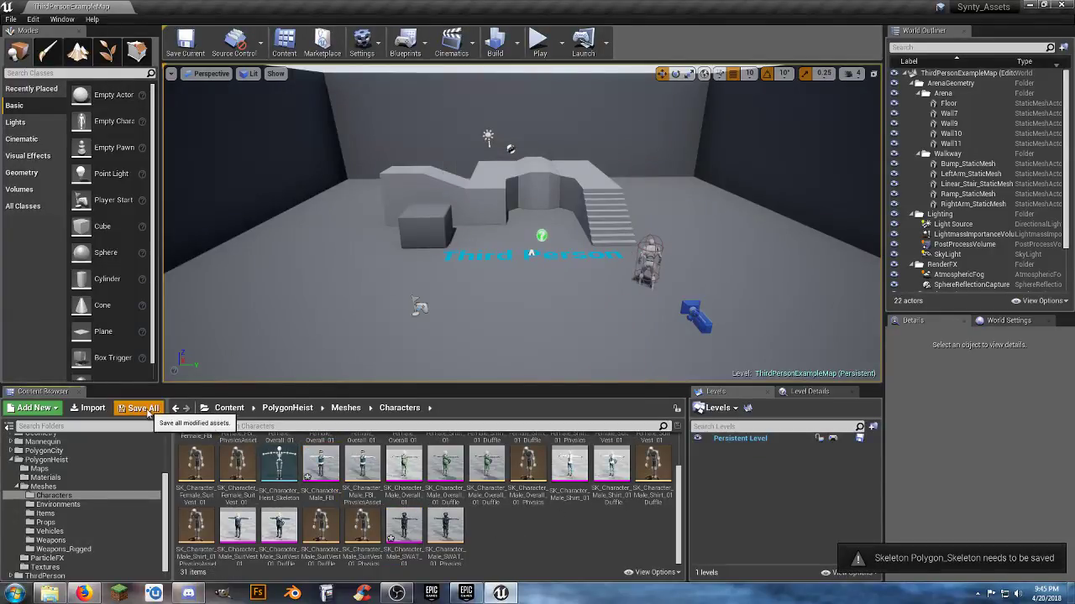
click(138, 408)
click(638, 398)
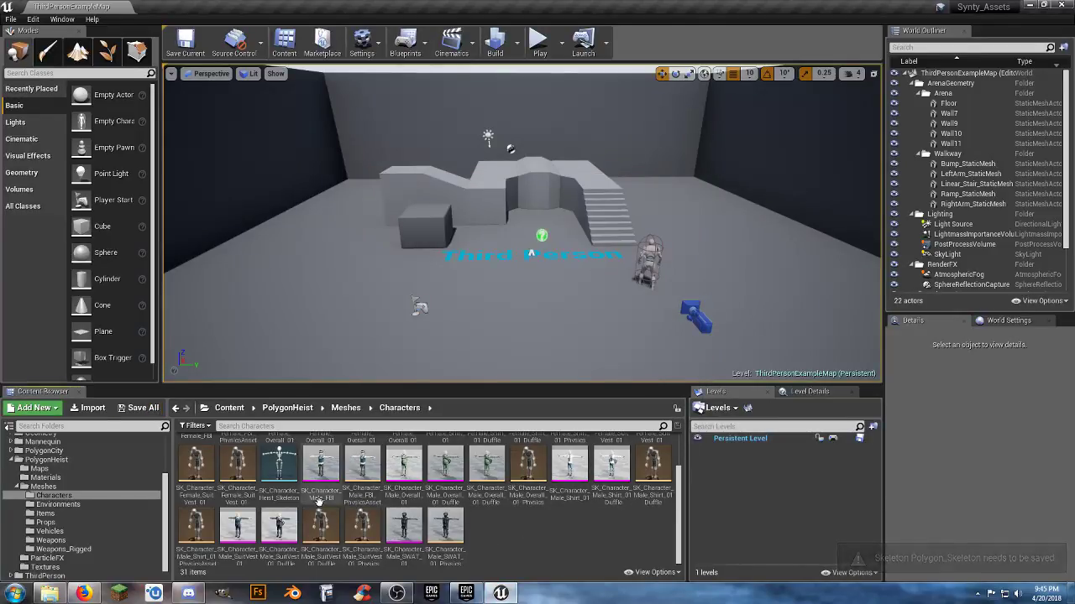
click(286, 480)
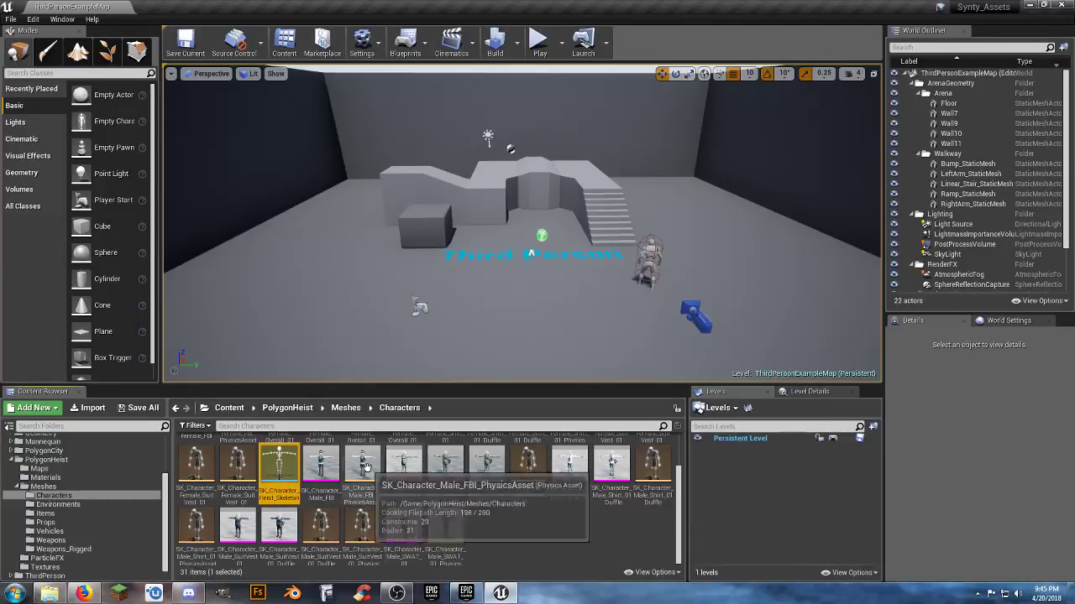
scroll(560, 541, up, 2)
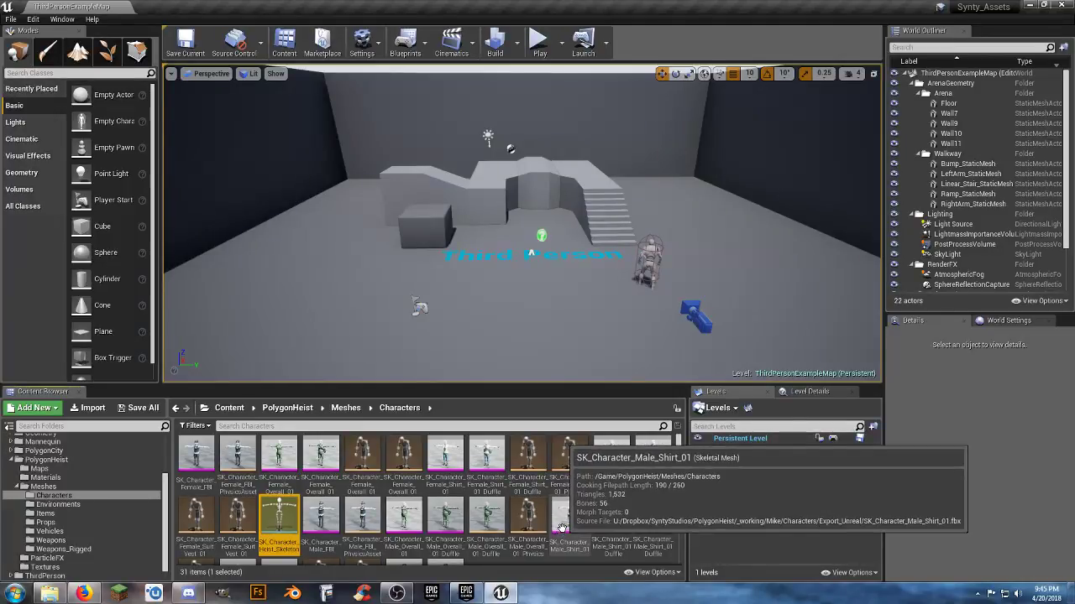
scroll(558, 526, down, 2)
click(552, 527)
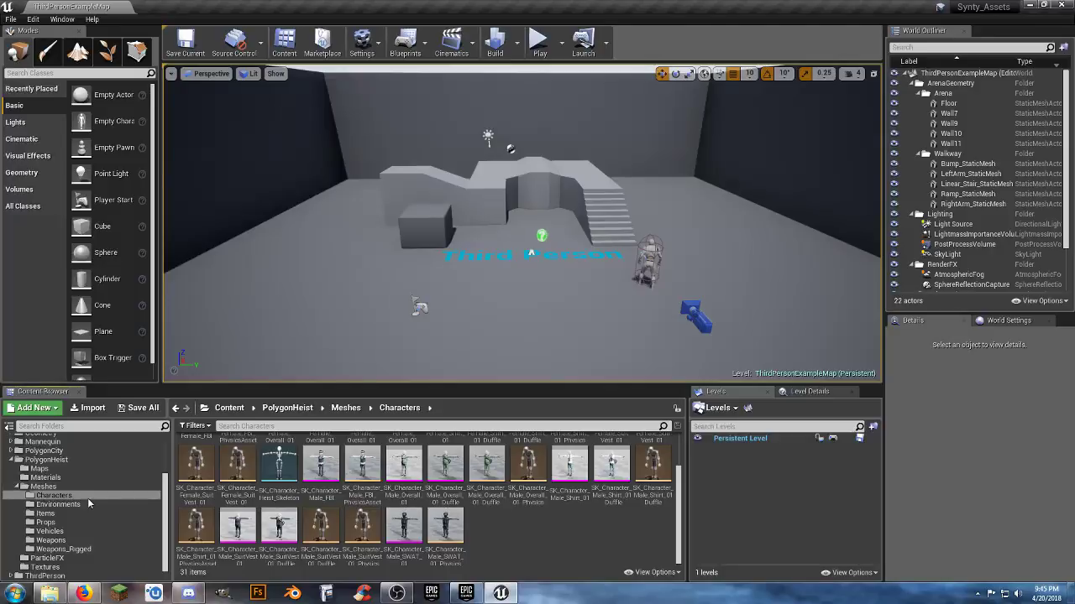
Open Polygon_Skeleton from the Characters/Mesh folder to check its preview mesh and rig setup, and close its editor
scroll(68, 494, up, 3)
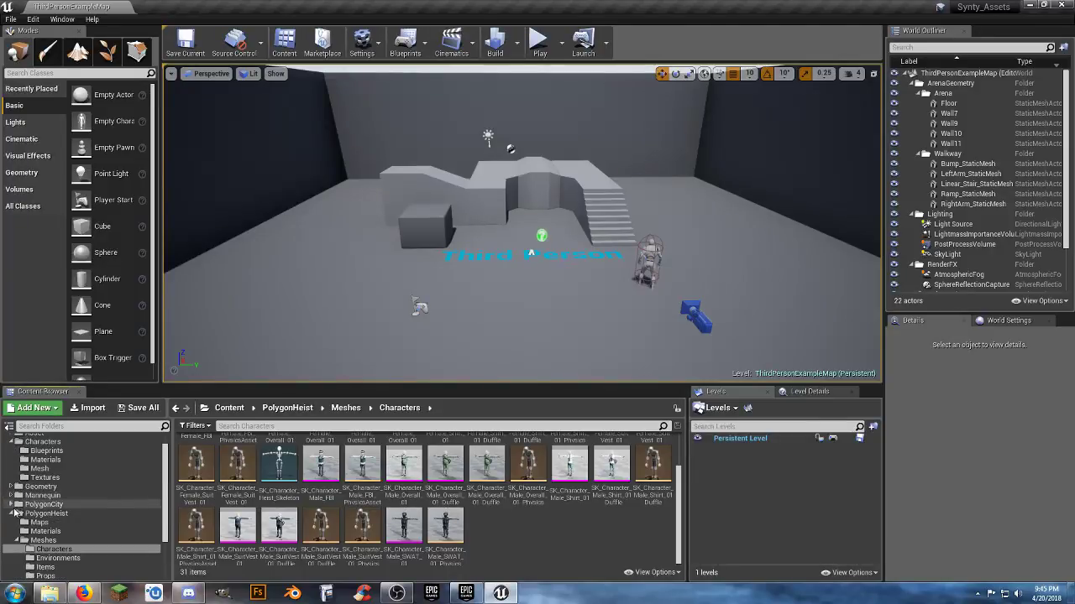
click(14, 514)
click(41, 487)
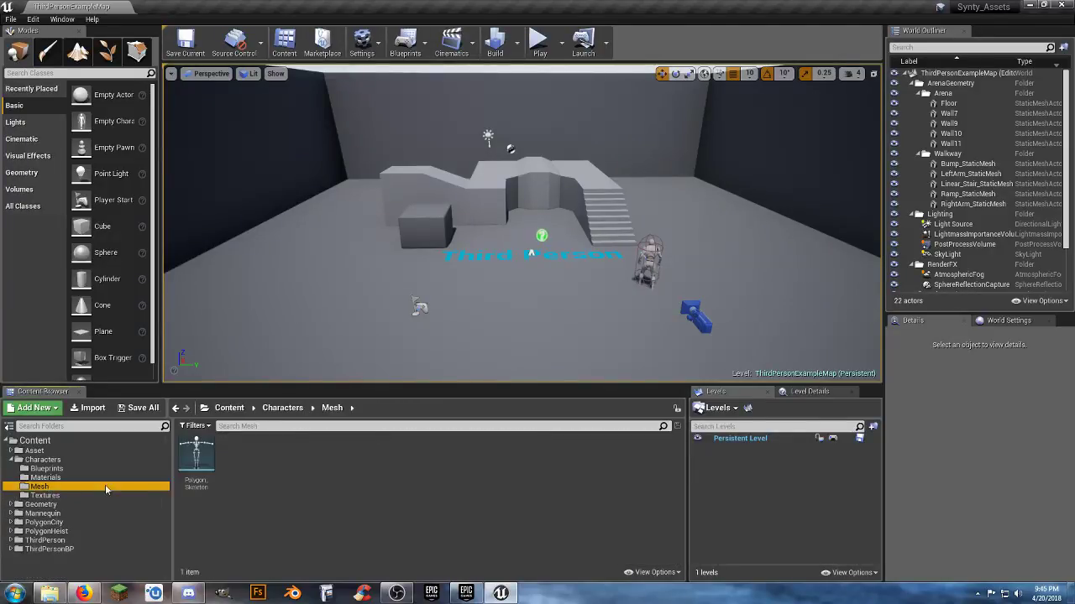
double_click(198, 457)
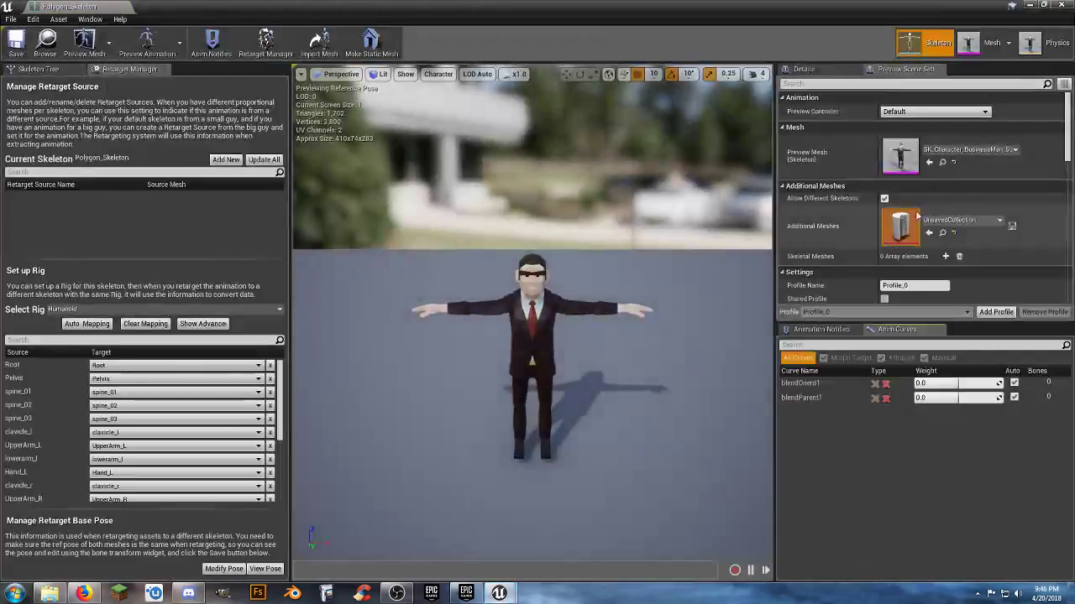
click(126, 6)
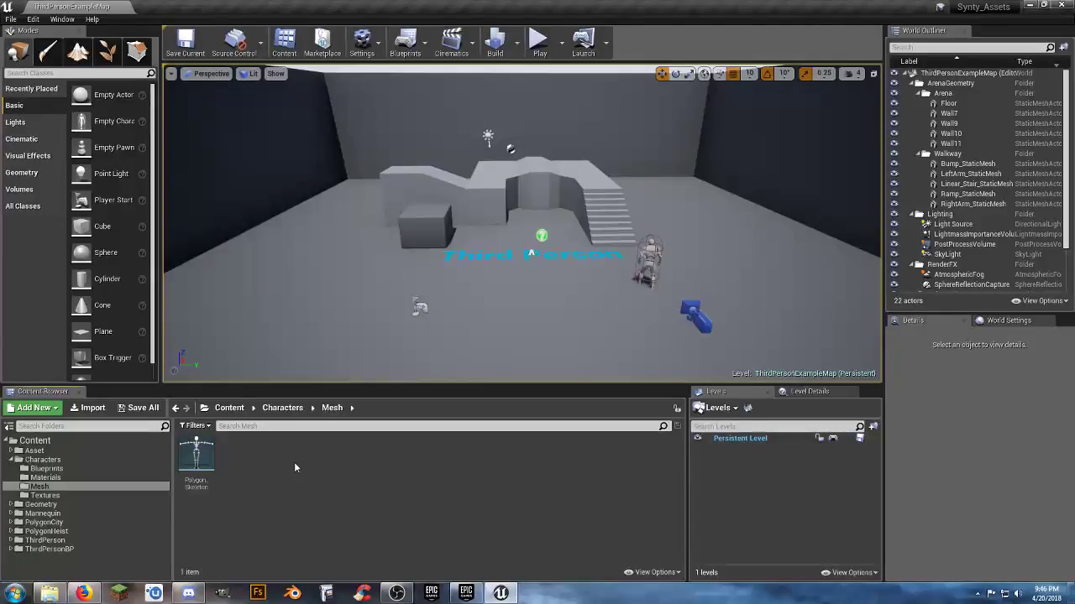
Check the Mannequin Animations folder and create a new folder named Animations inside the Characters folder
click(10, 514)
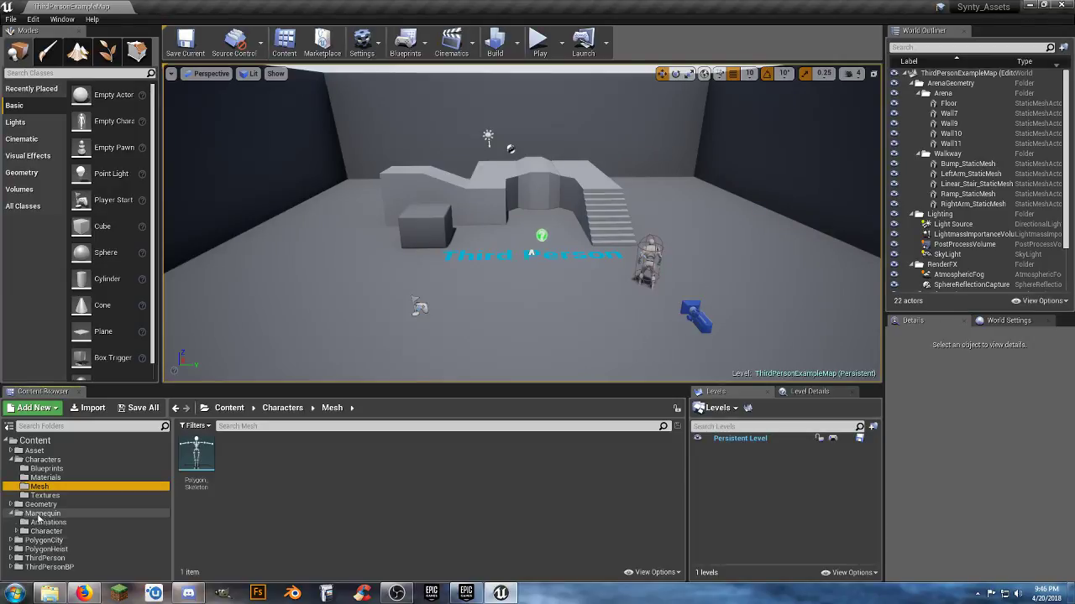
click(42, 522)
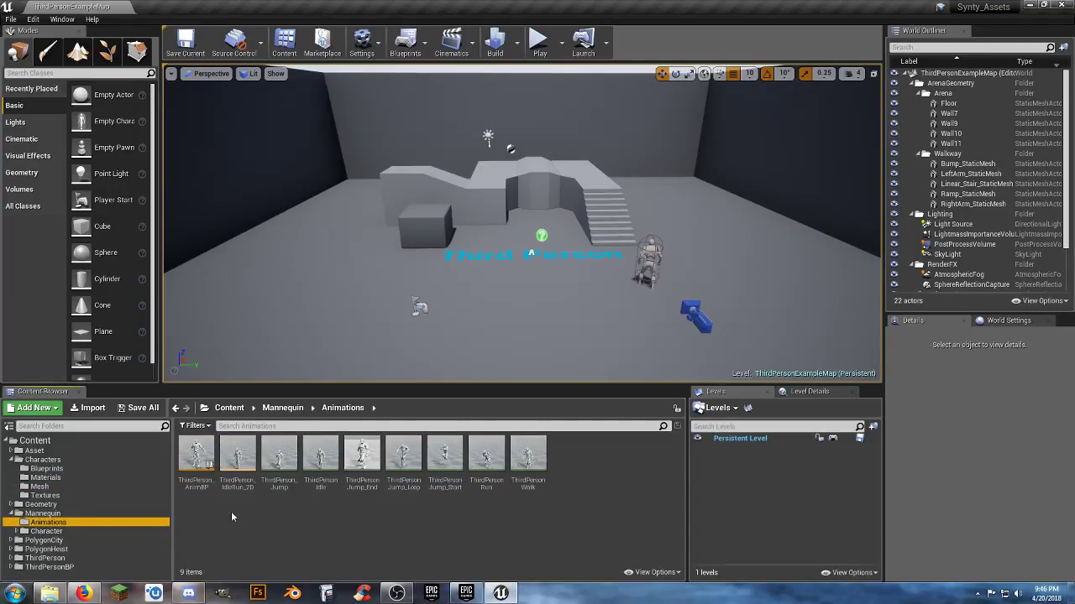
click(58, 462)
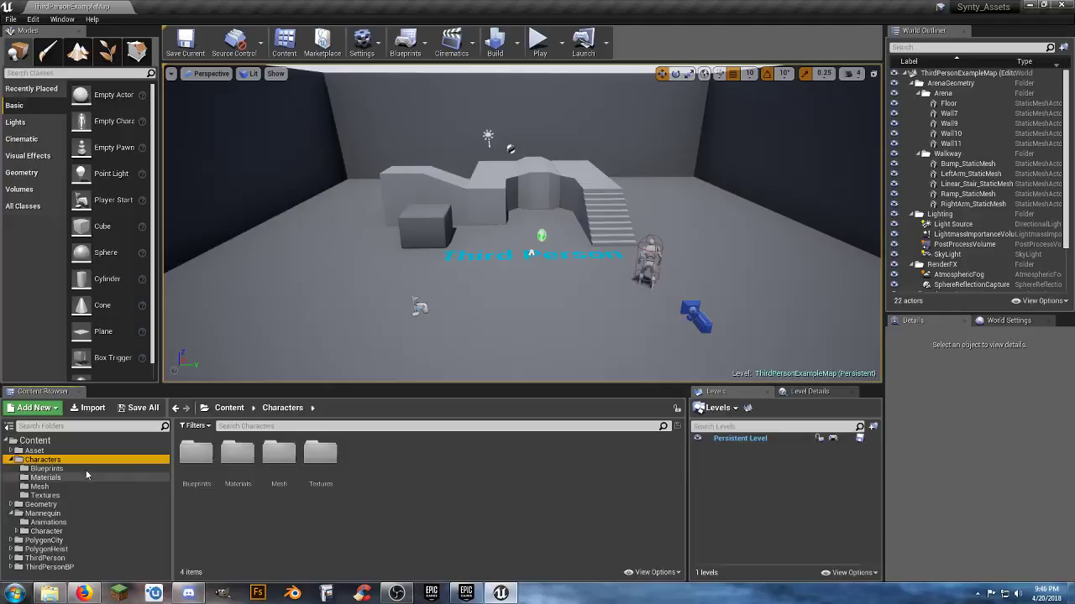
right_click(382, 453)
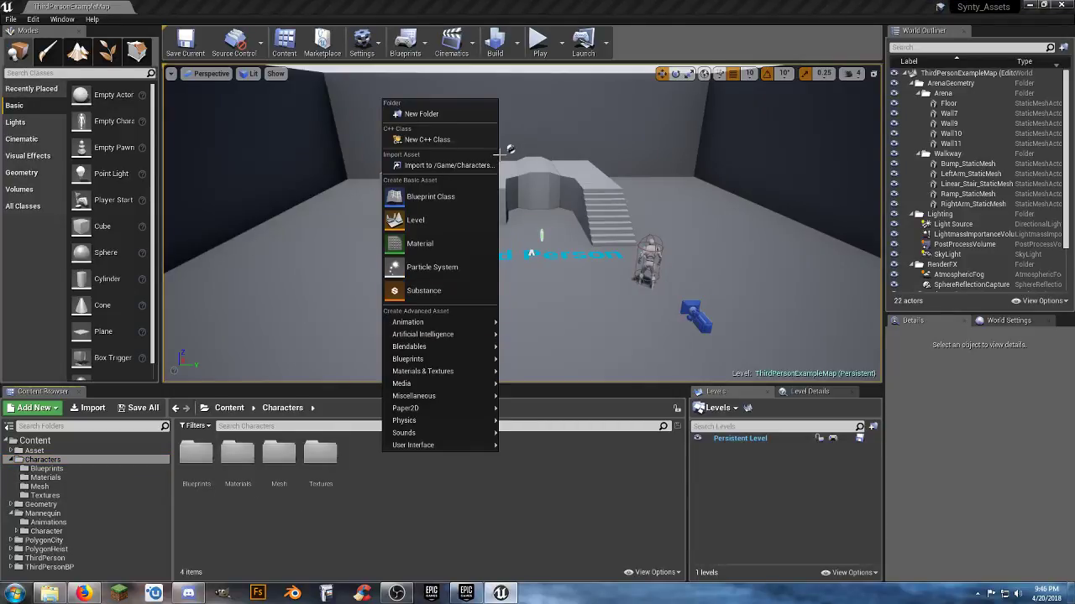
click(467, 115)
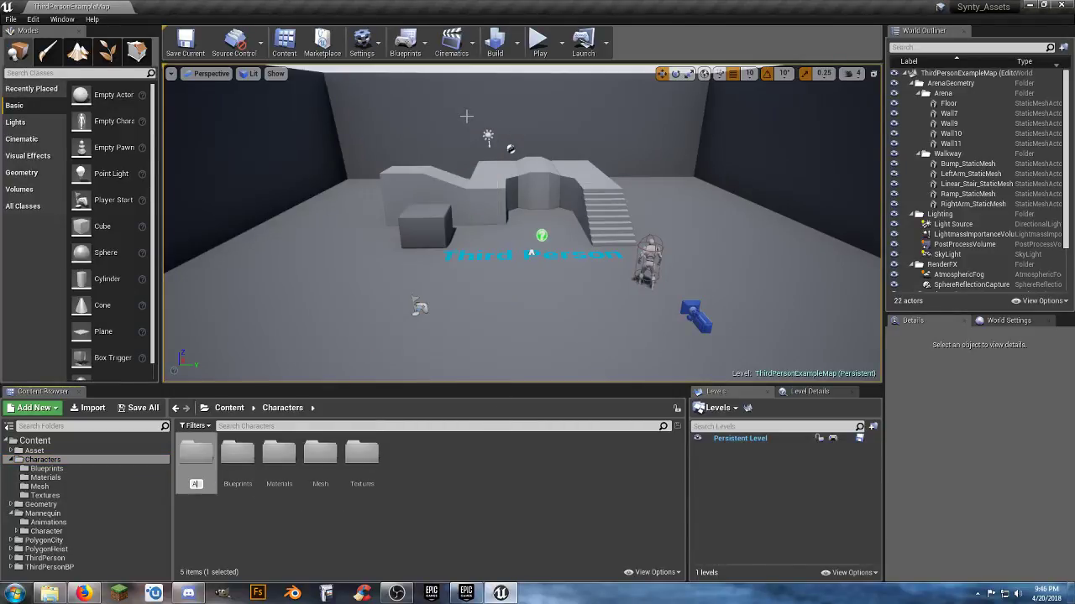
text(Animations)
key(Return)
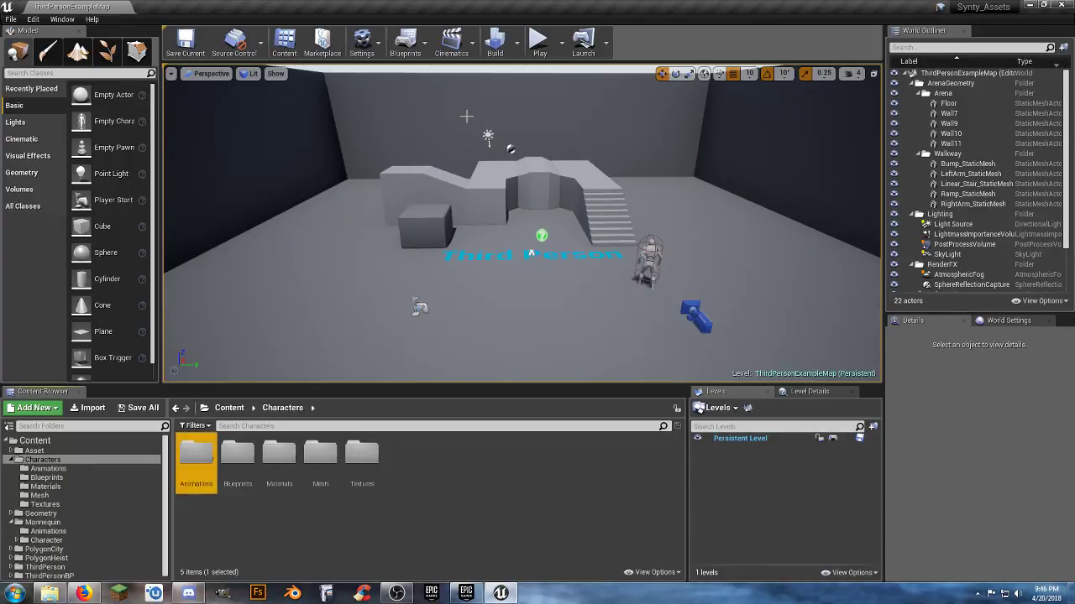
Create a subfolder named Unarmed inside Characters/Animations and open it
key(Return)
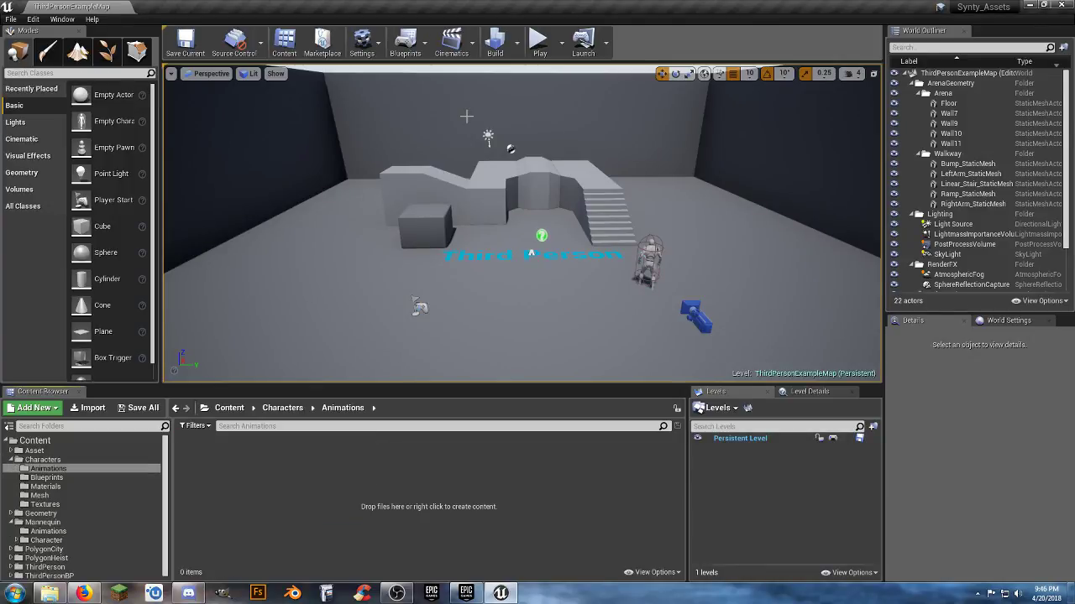
right_click(250, 460)
click(332, 124)
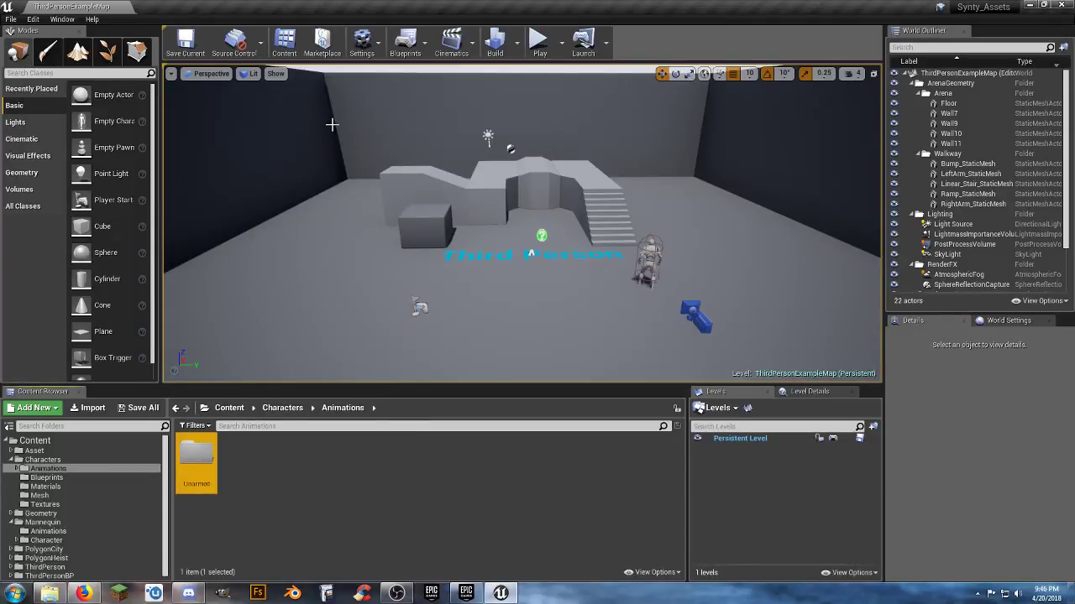
key(Return)
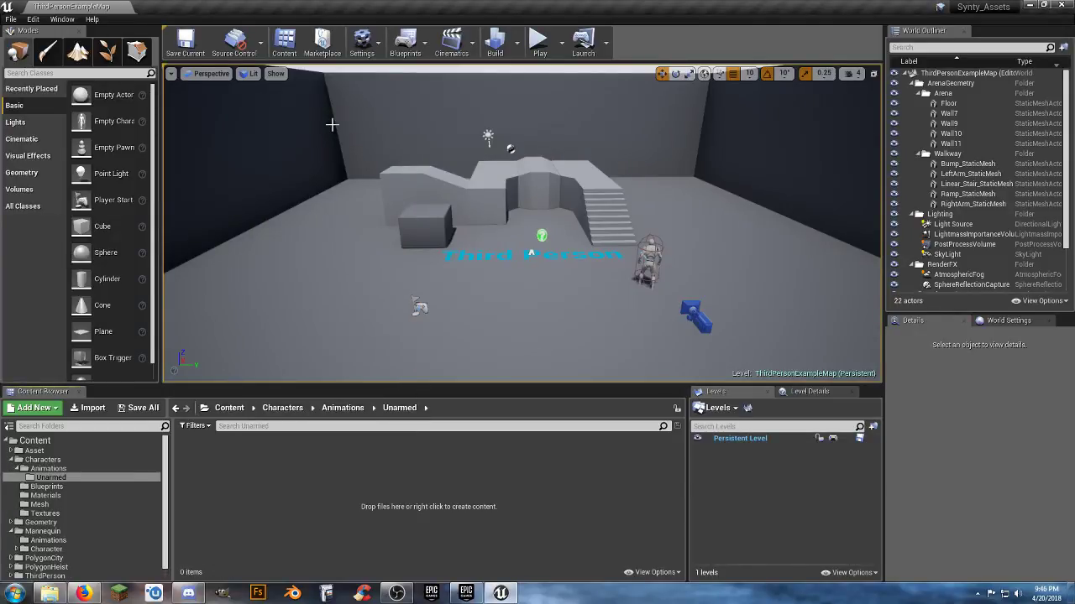
click(42, 532)
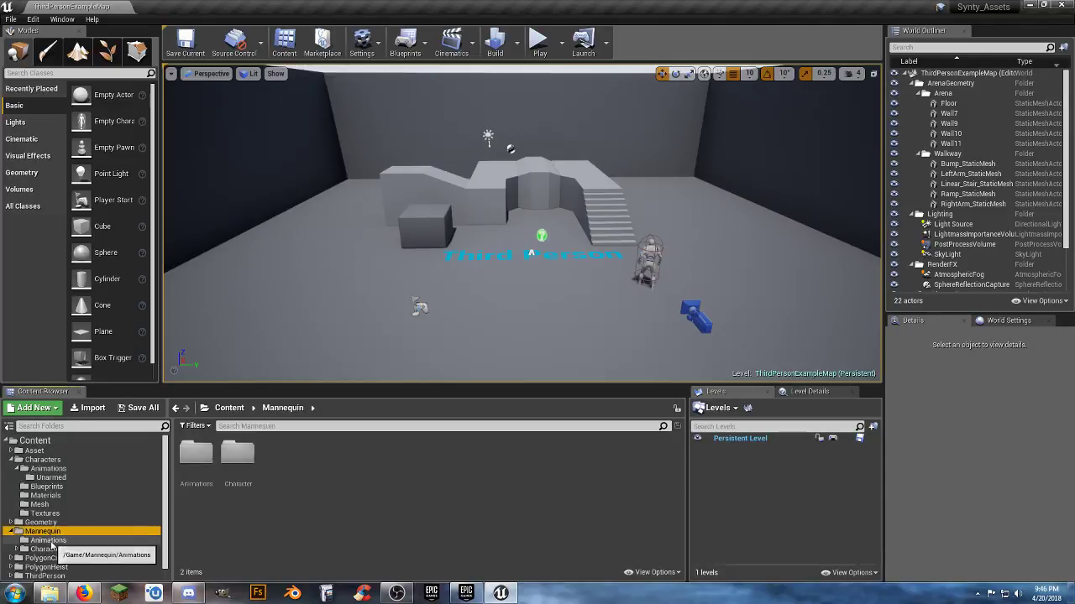
click(48, 541)
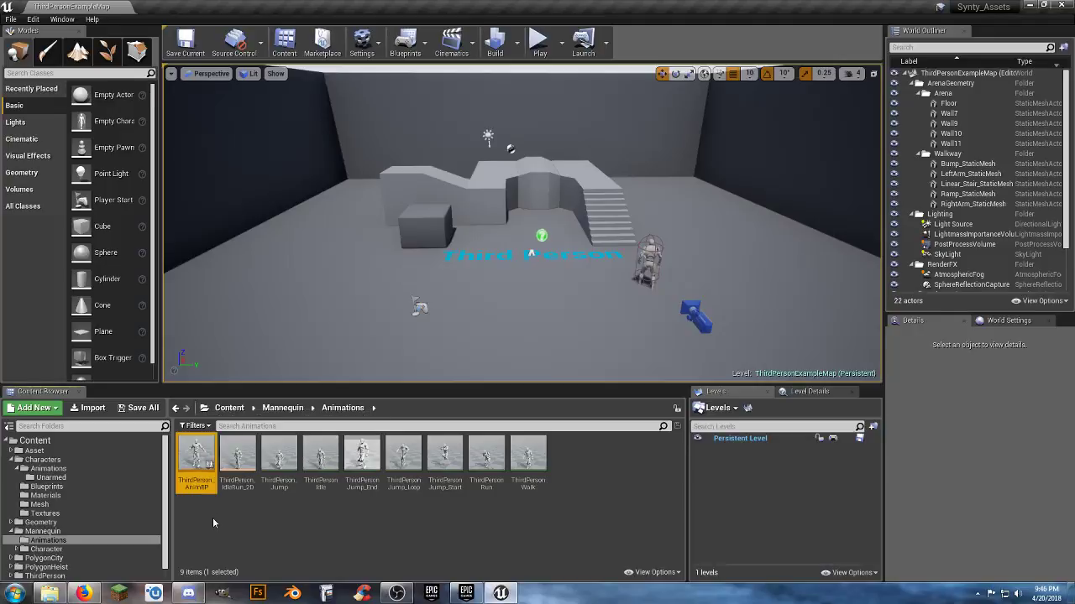
right_click(196, 491)
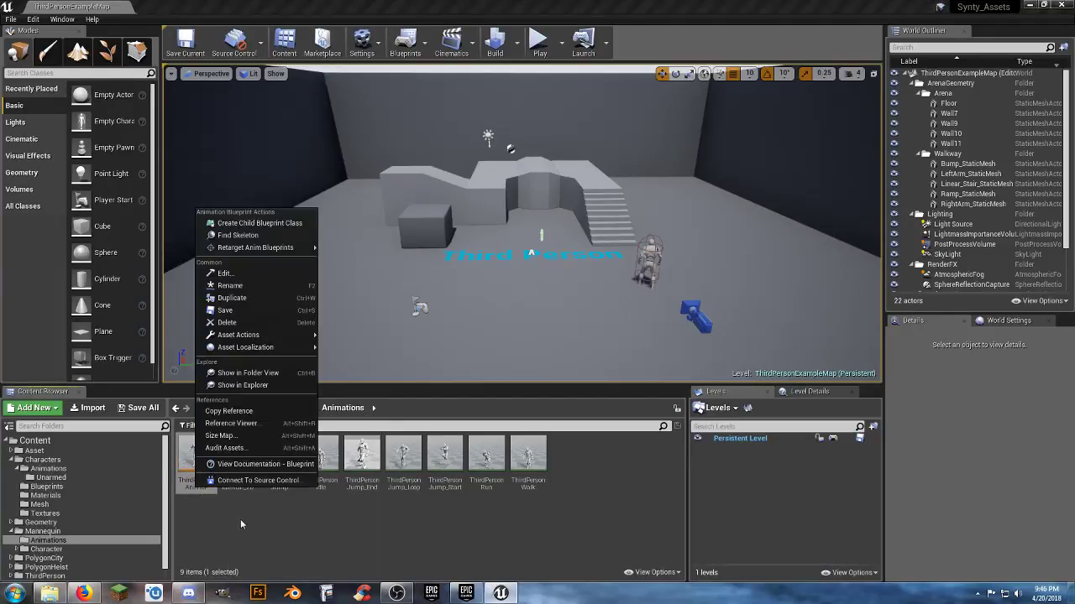
mouse_move(292, 248)
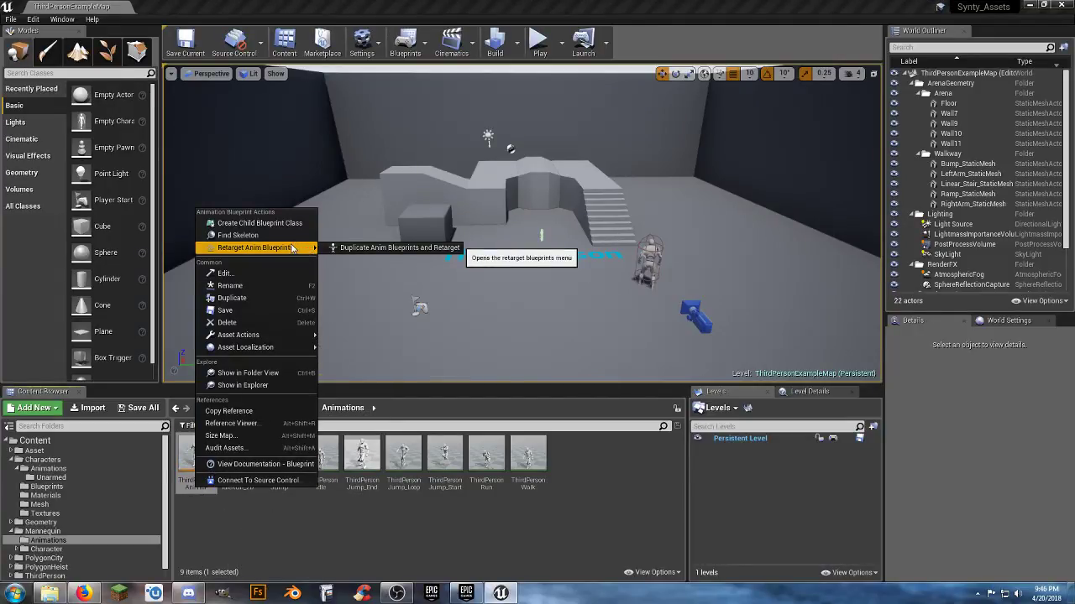
click(403, 542)
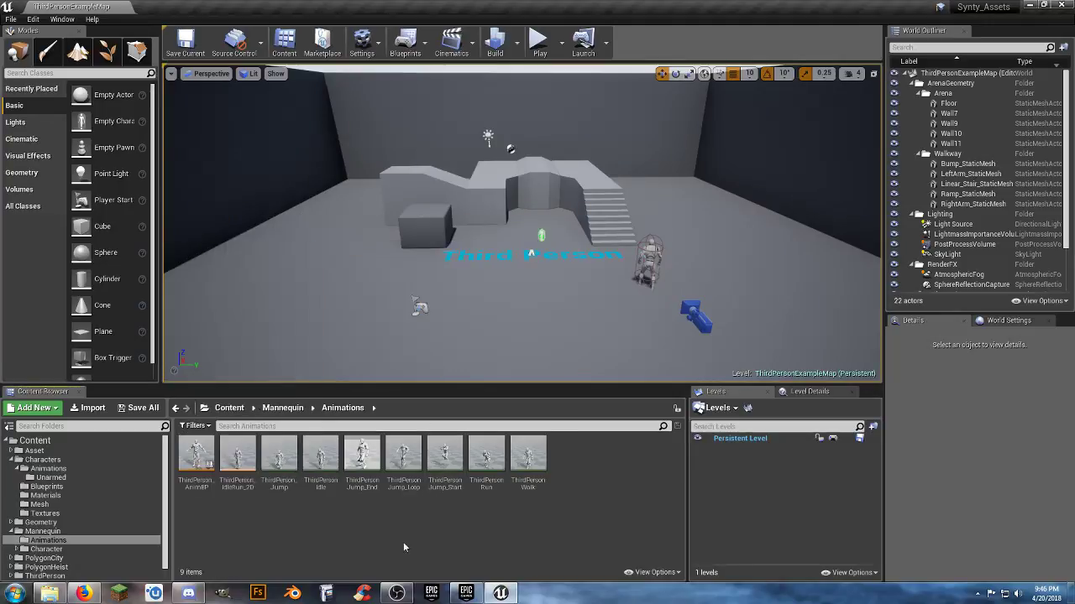
Open UE4_Mannequin_Skeleton from Mannequin/Character/Mesh and assign the Humanoid rig to it in the Retarget Manager
click(23, 540)
click(16, 549)
scroll(34, 545, down, 1)
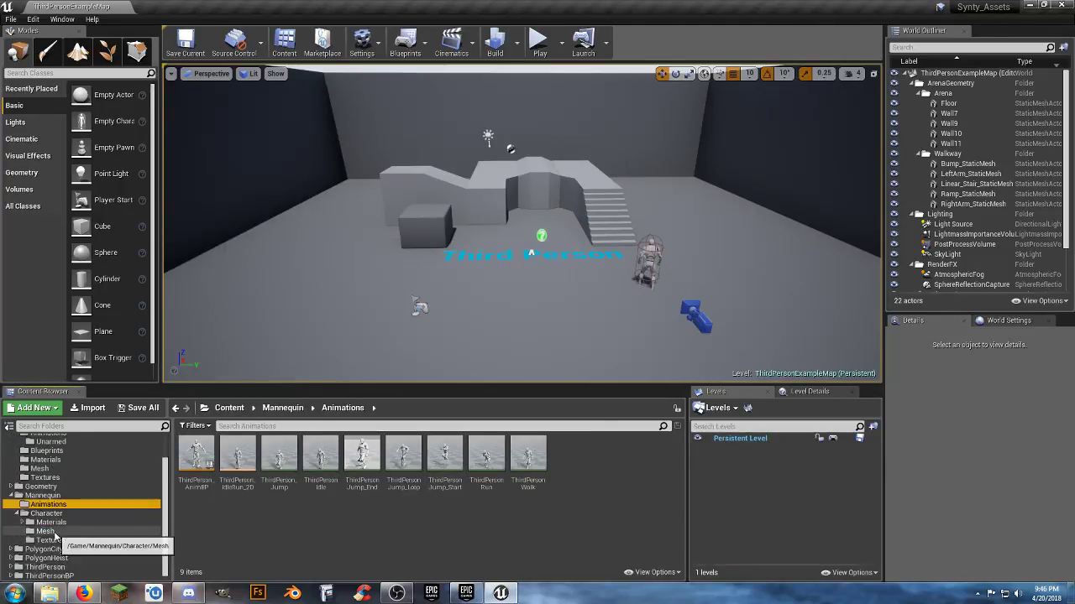
click(46, 532)
click(280, 462)
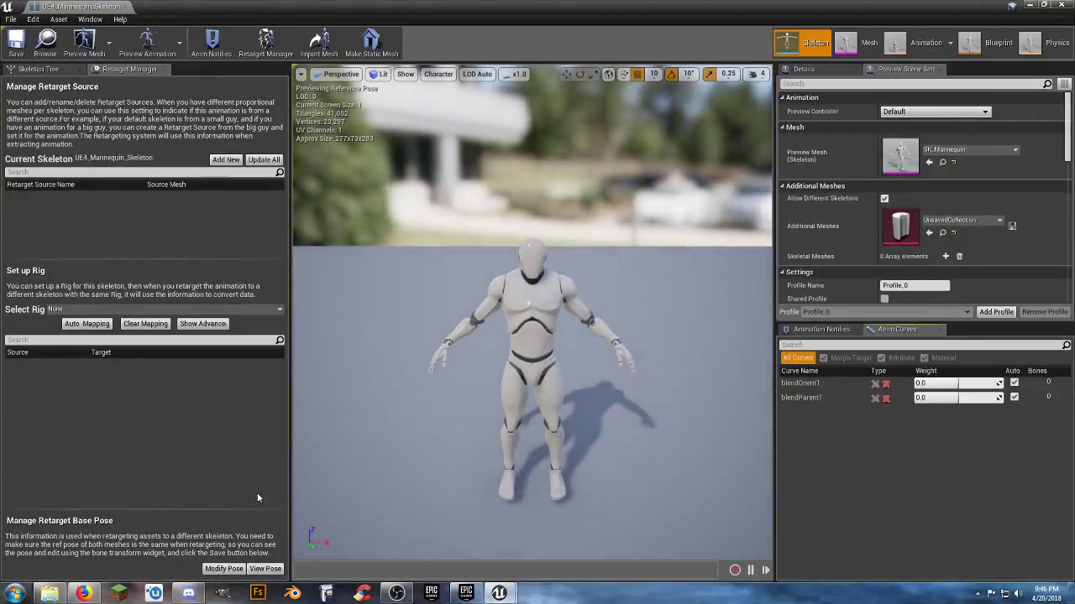
click(273, 308)
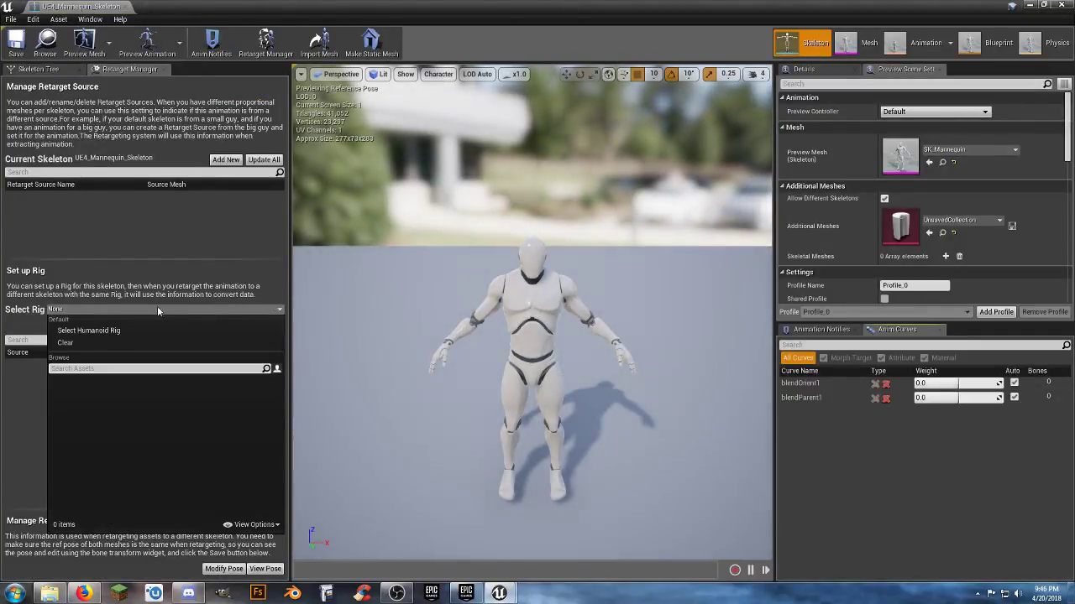
click(90, 331)
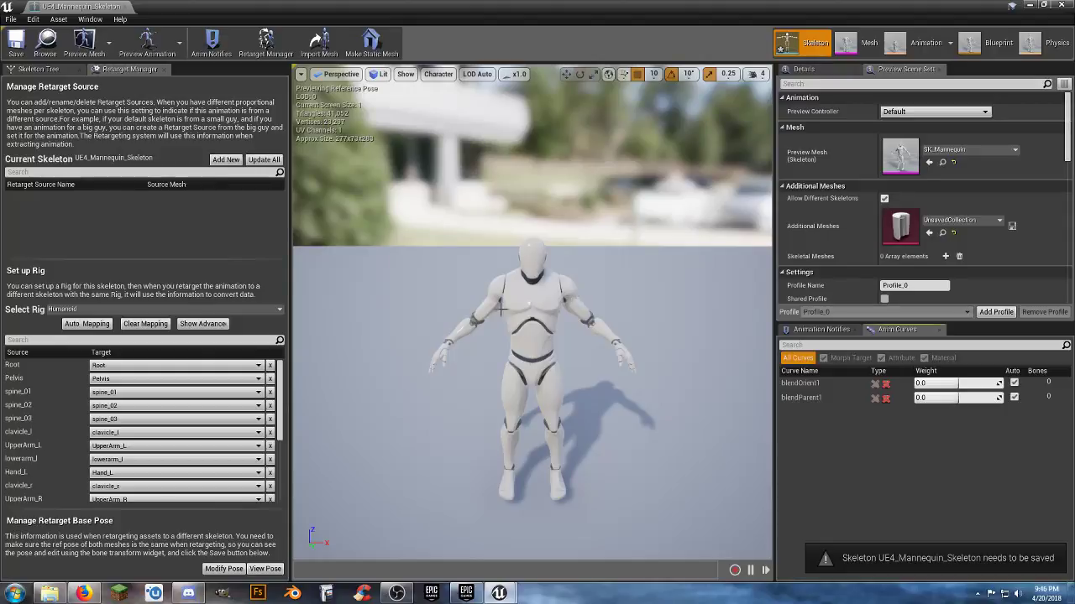
Rotate the mannequin's upper arm and lower arm bones on both sides to raise the arms into a T-pose
click(574, 309)
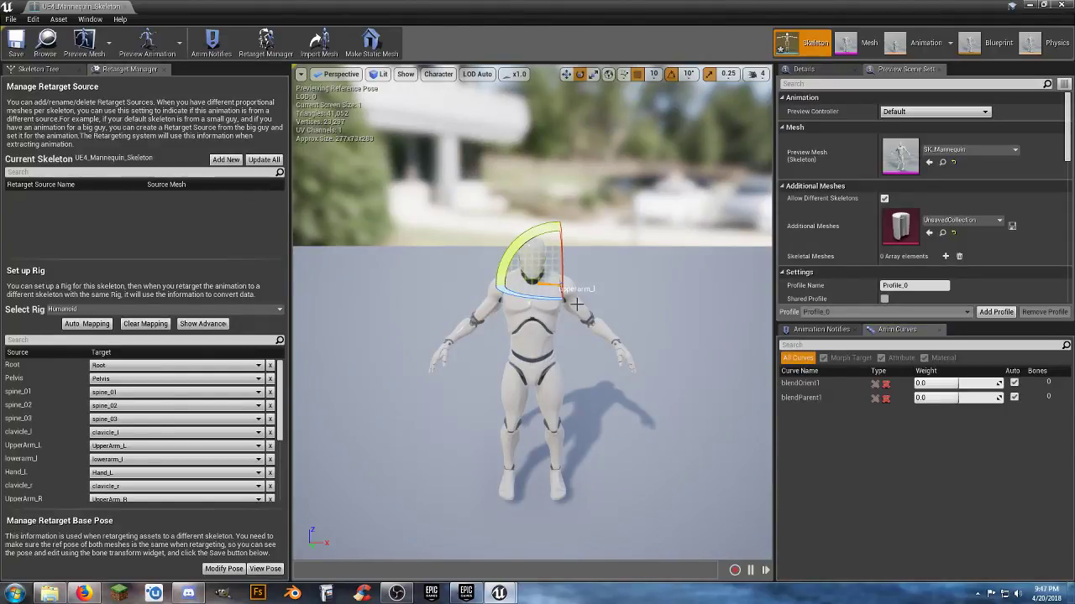
drag(539, 249, 571, 272)
click(490, 300)
drag(549, 333, 550, 330)
click(620, 281)
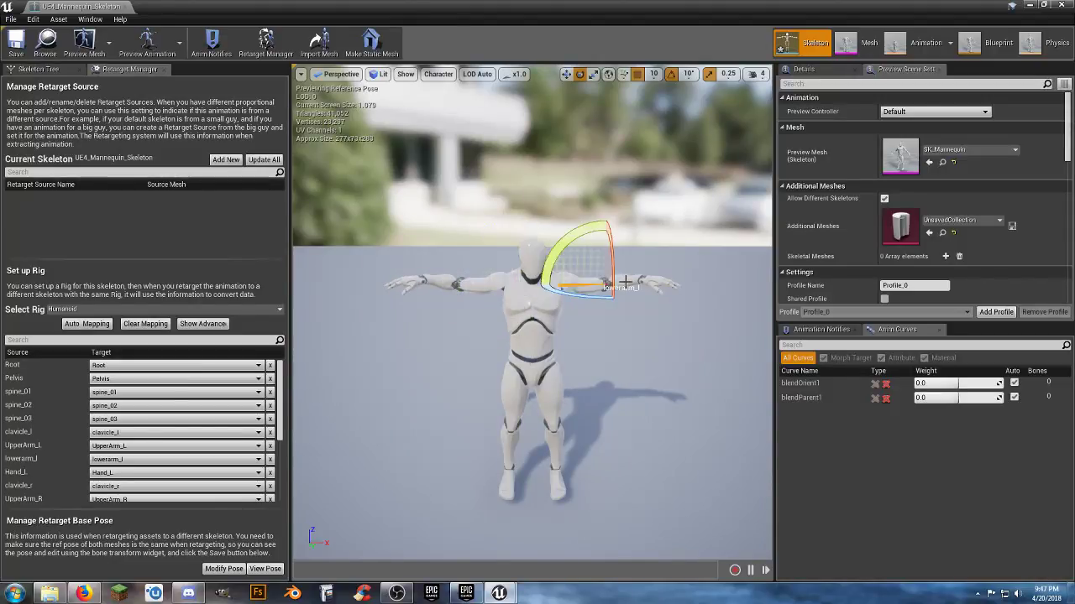
drag(571, 294, 653, 279)
click(447, 285)
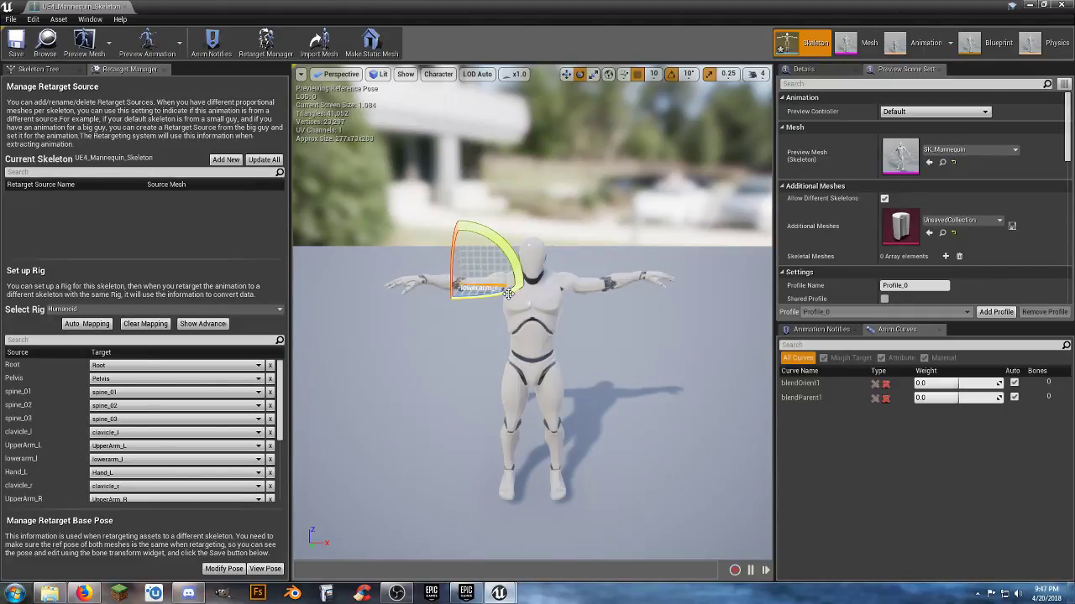
mouse_move(508, 293)
mouse_down()
mouse_move(529, 295)
mouse_move(506, 301)
mouse_up()
Set the mannequin's current T-pose as the skeleton's retarget base pose
right_drag(598, 335, 458, 380)
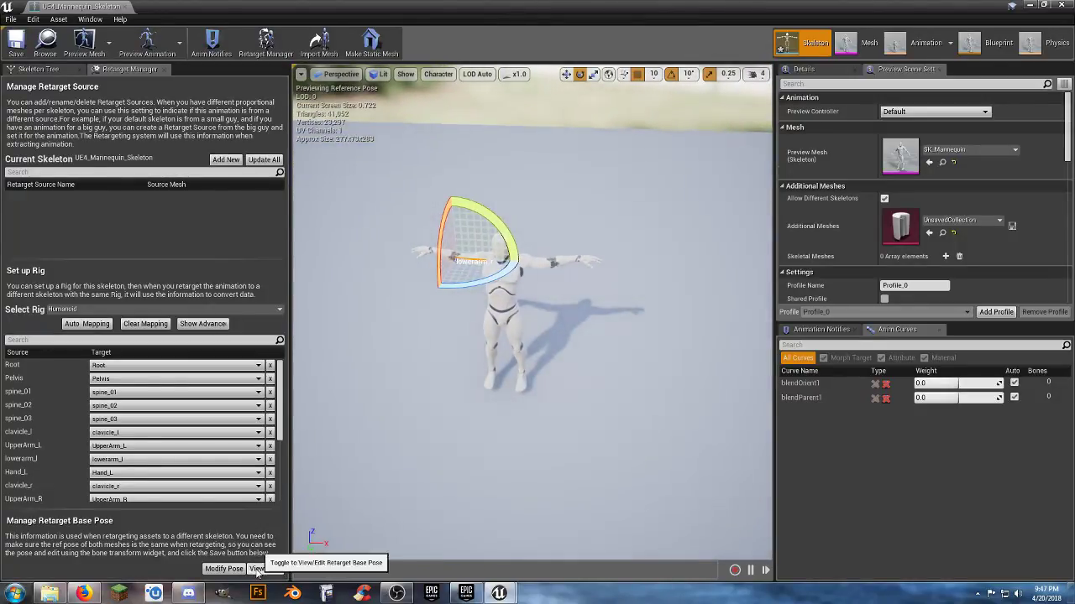
click(225, 570)
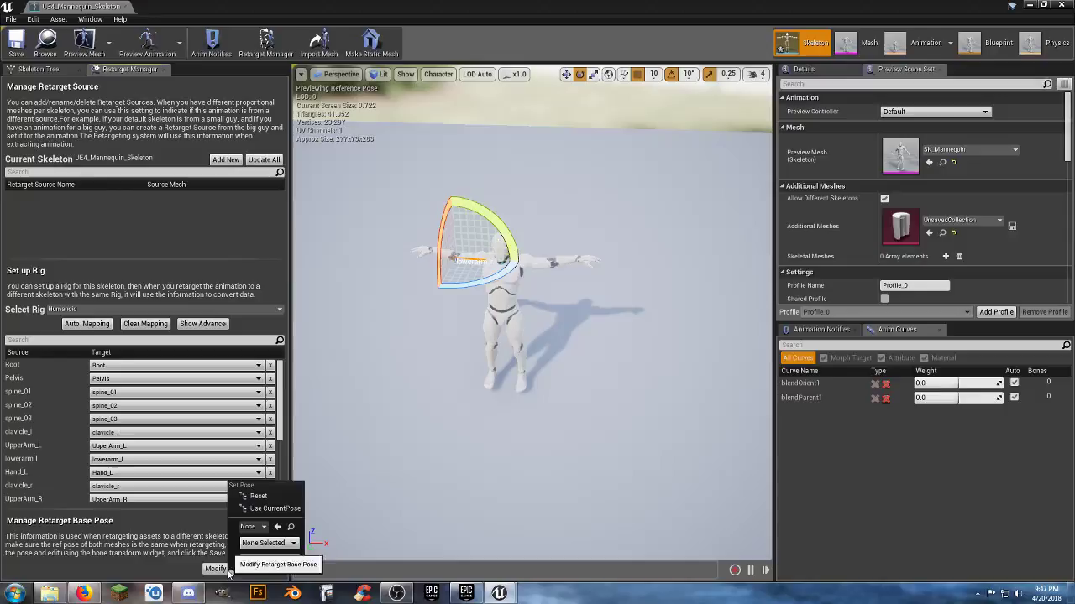
click(269, 511)
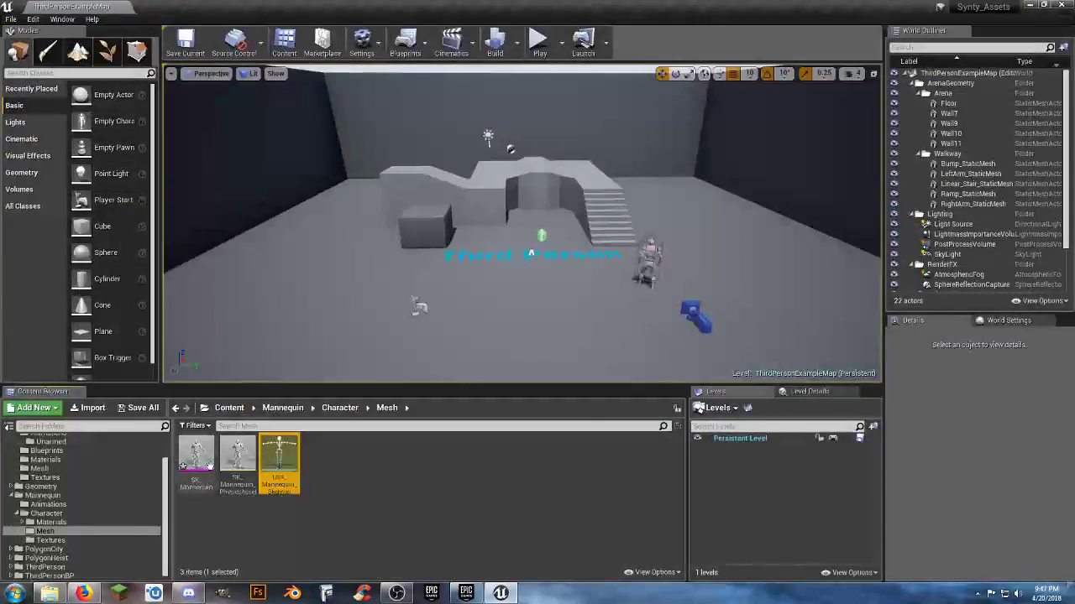
Start duplicating and retargeting ThirdPerson_AnimBP from Mannequin/Animations, with Polygon_Skeleton as the target skeleton
click(42, 496)
click(48, 504)
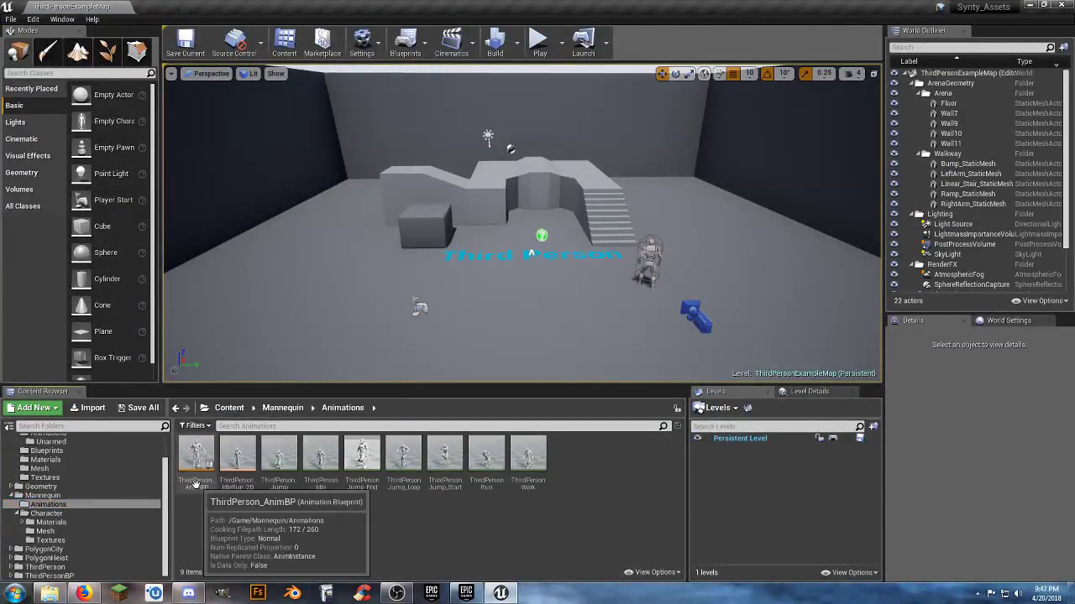
right_click(198, 466)
mouse_move(261, 247)
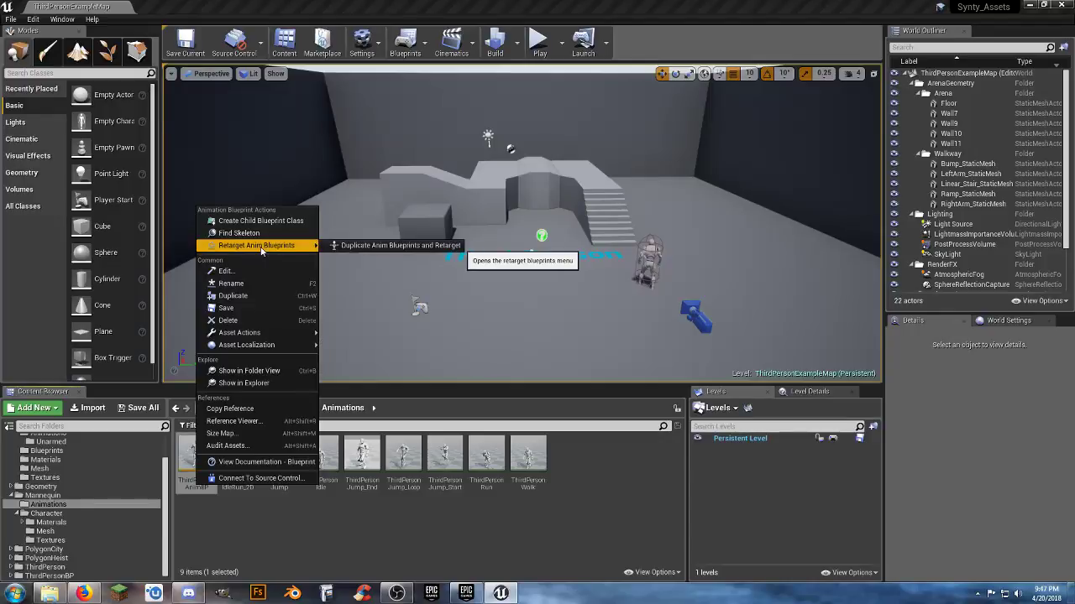
click(356, 246)
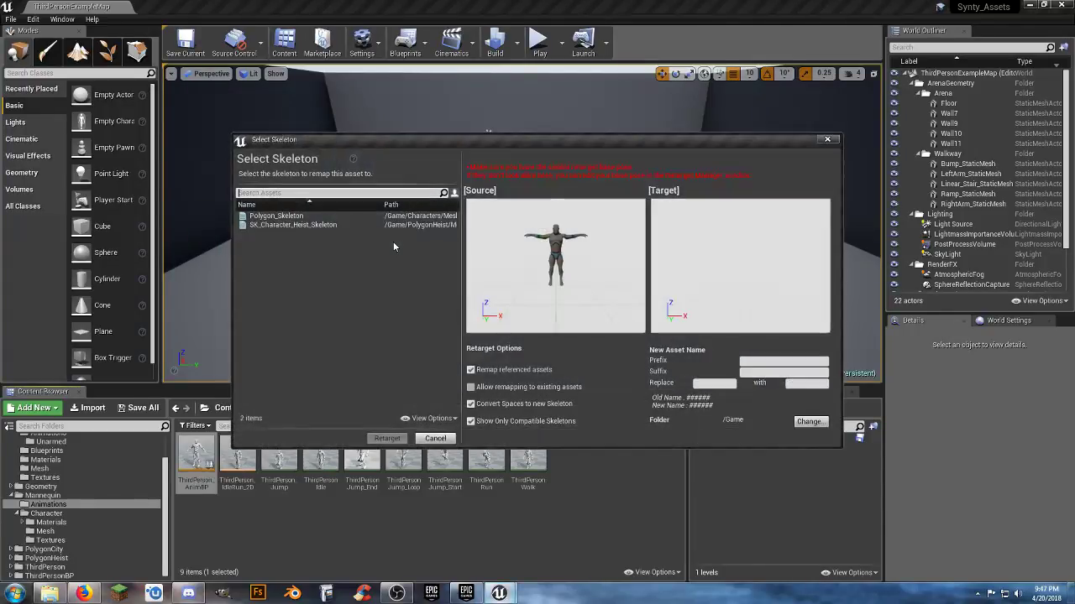
click(290, 216)
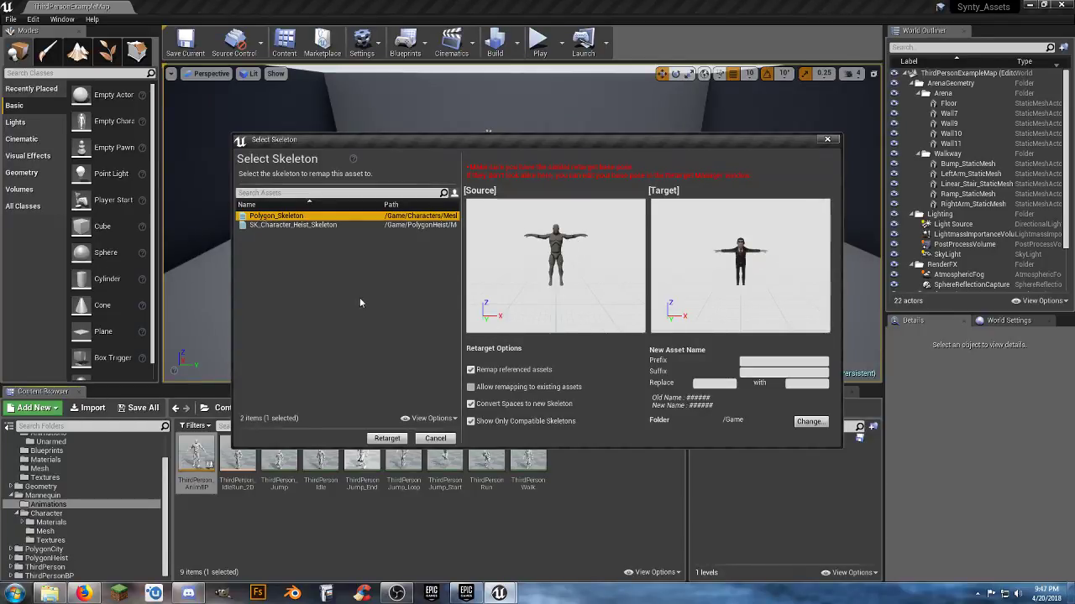
Set the new asset names to replace ThirdPerson_ with Unarmed_
click(701, 383)
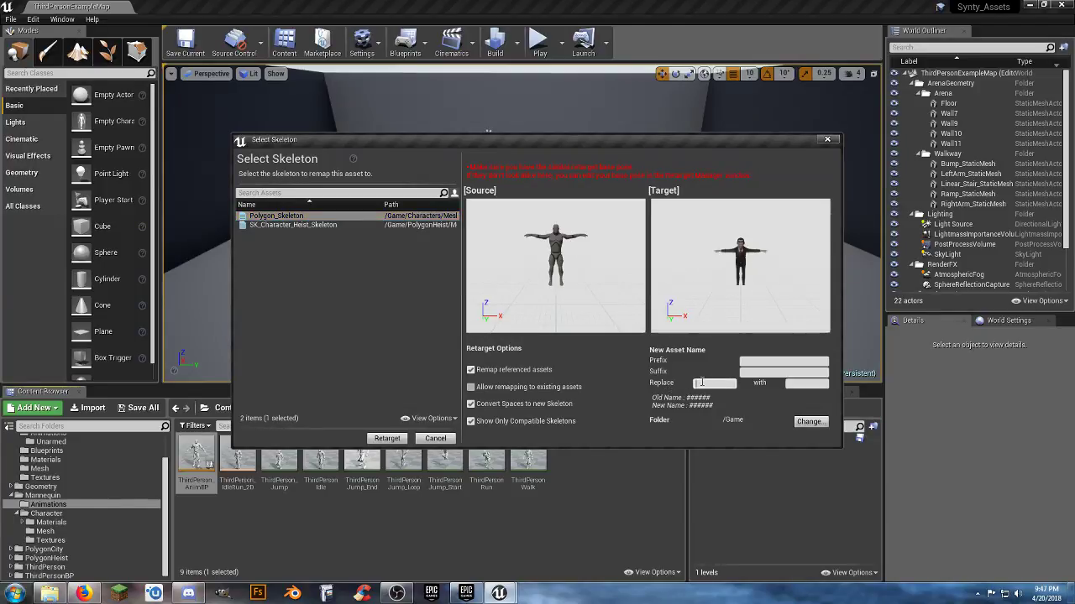
text(ThirdPerson_)
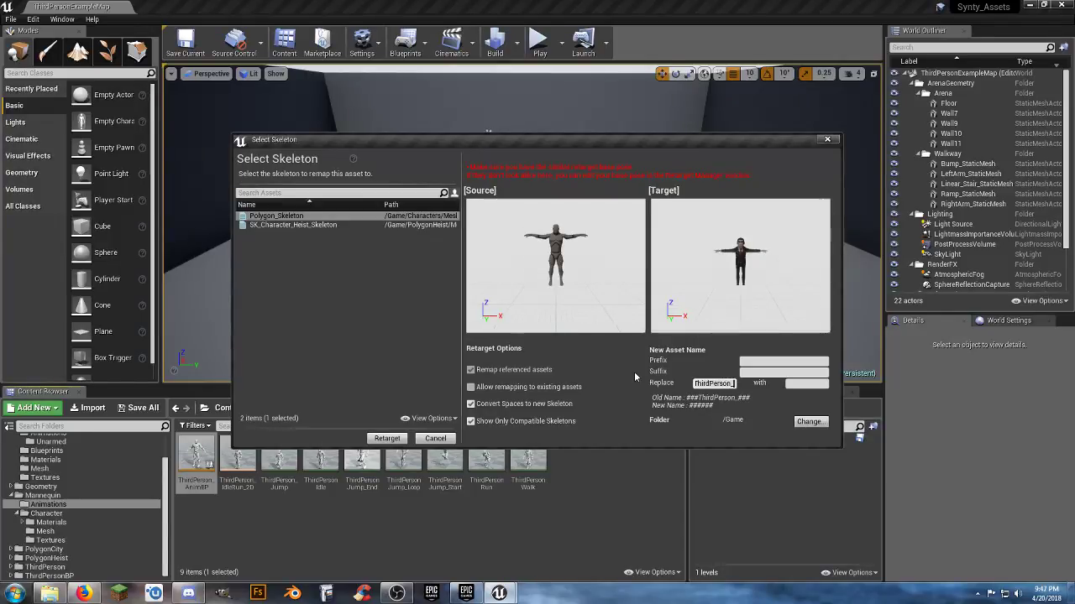
key(Tab)
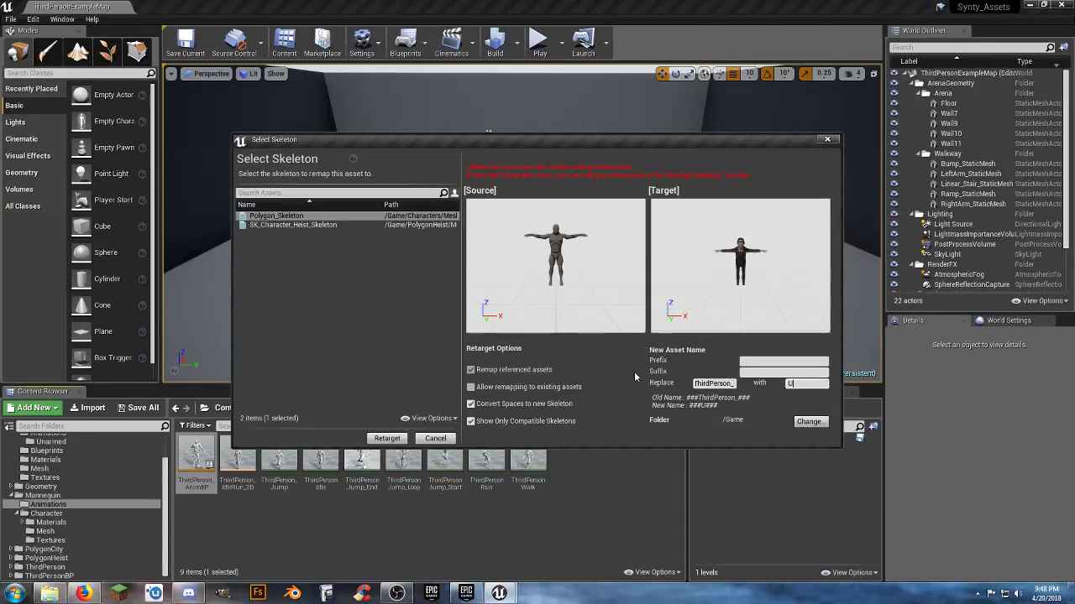
text(Unarmed_)
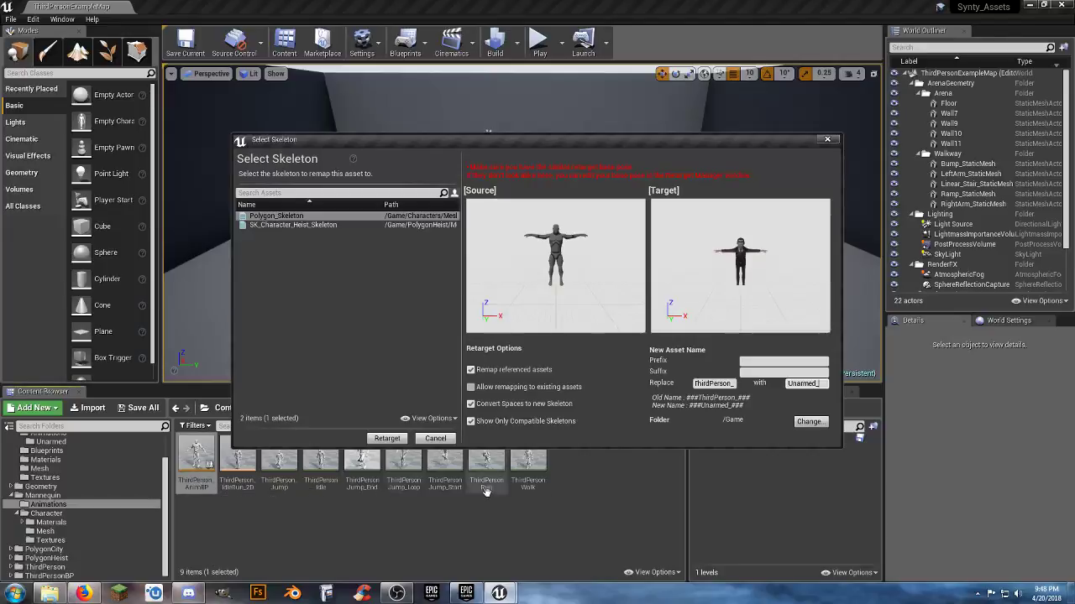
Set the output folder for the retargeted assets to Characters/Animations/Unarmed
click(803, 422)
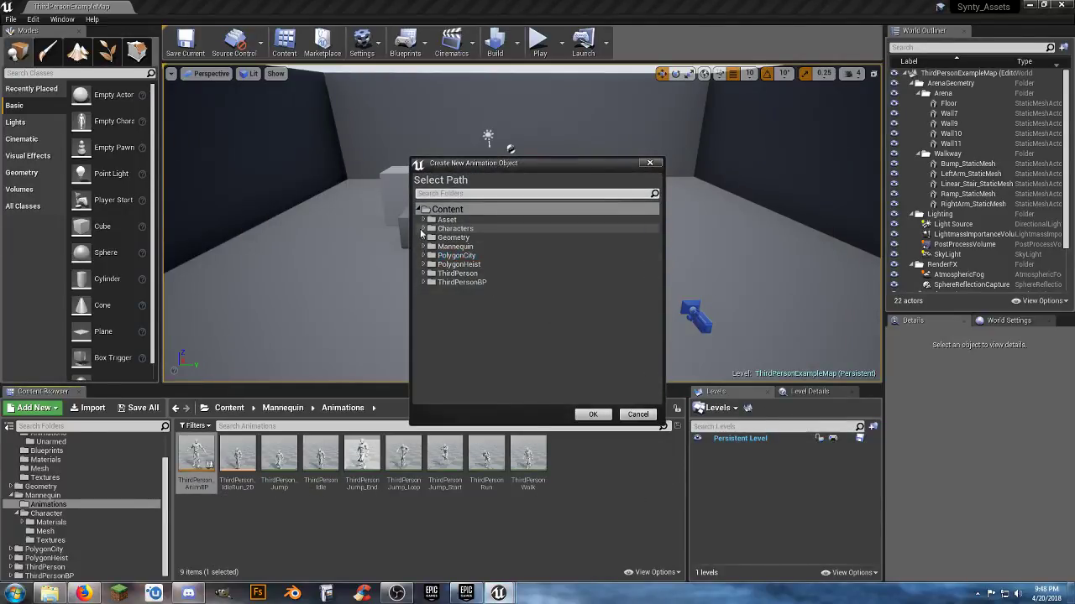
click(424, 229)
click(430, 237)
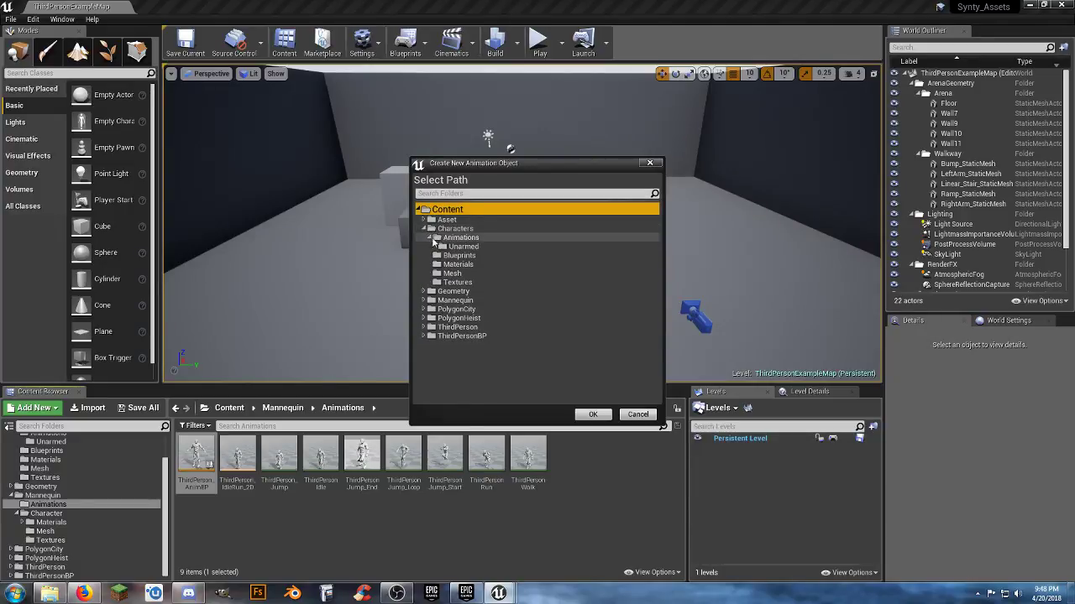
click(454, 246)
click(592, 415)
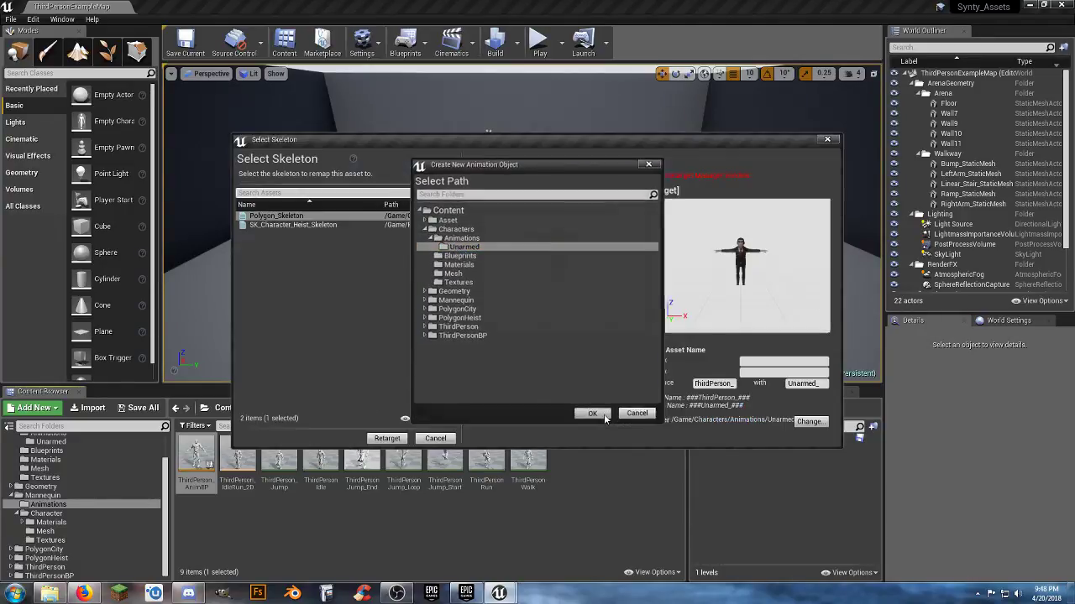
Run the retarget of ThirdPerson_AnimBP to Polygon_Skeleton and save all the modified assets
click(386, 439)
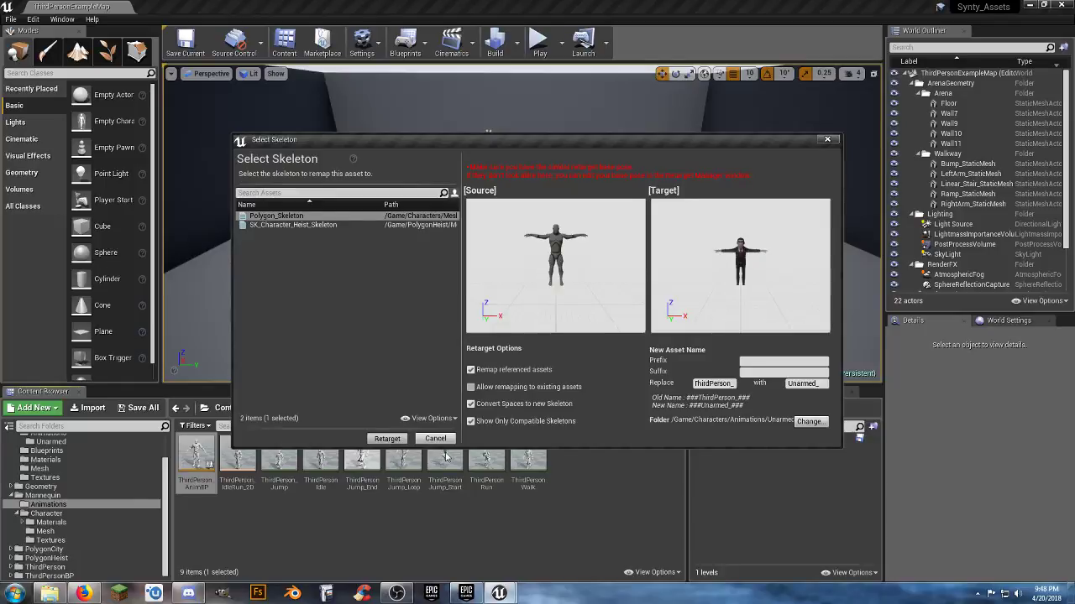
click(566, 492)
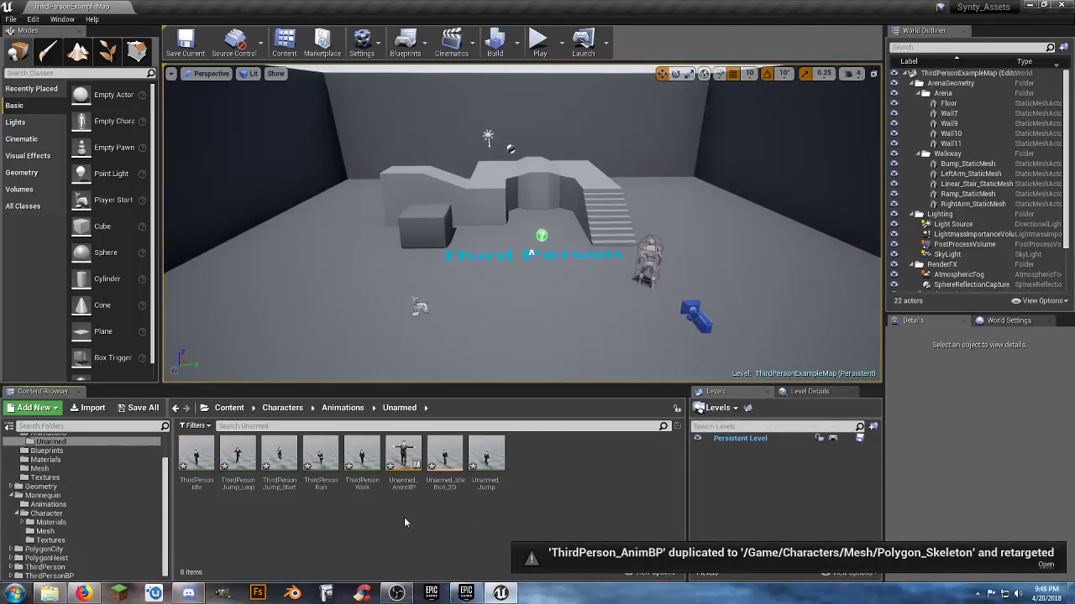
click(138, 408)
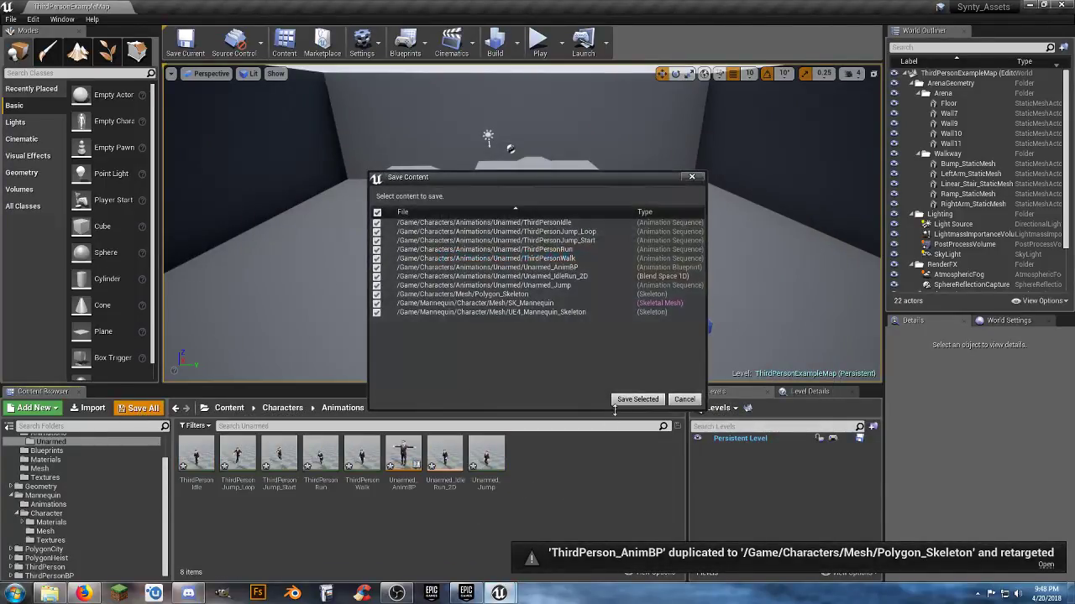
click(637, 399)
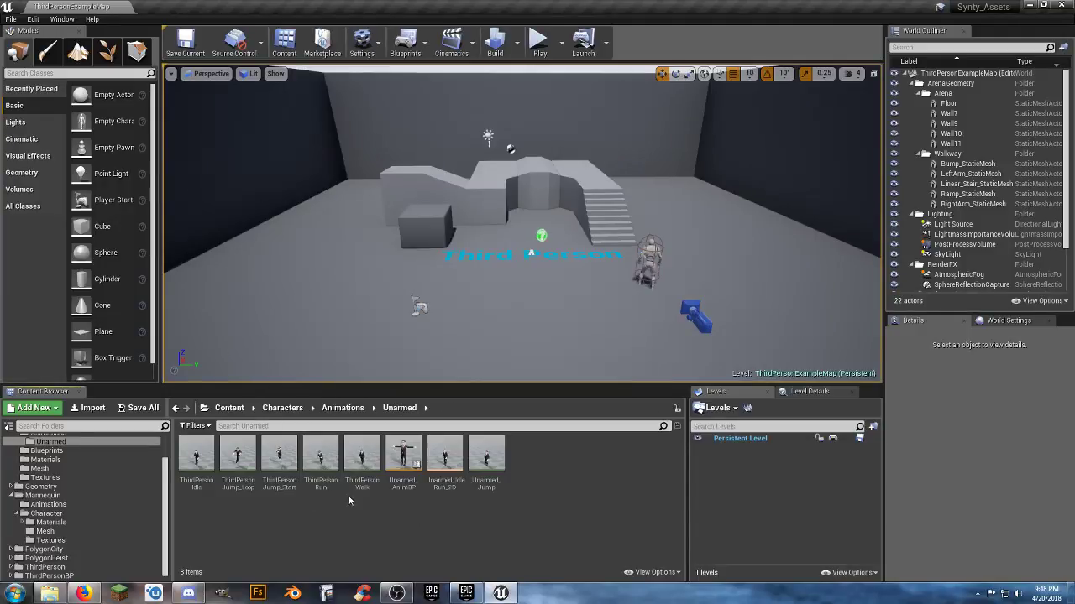
Preview the retargeted ThirdPersonIdle, ThirdPersonJump_Loop, ThirdPersonJump_Start and ThirdPersonRun animations one after another, closing each one
double_click(208, 463)
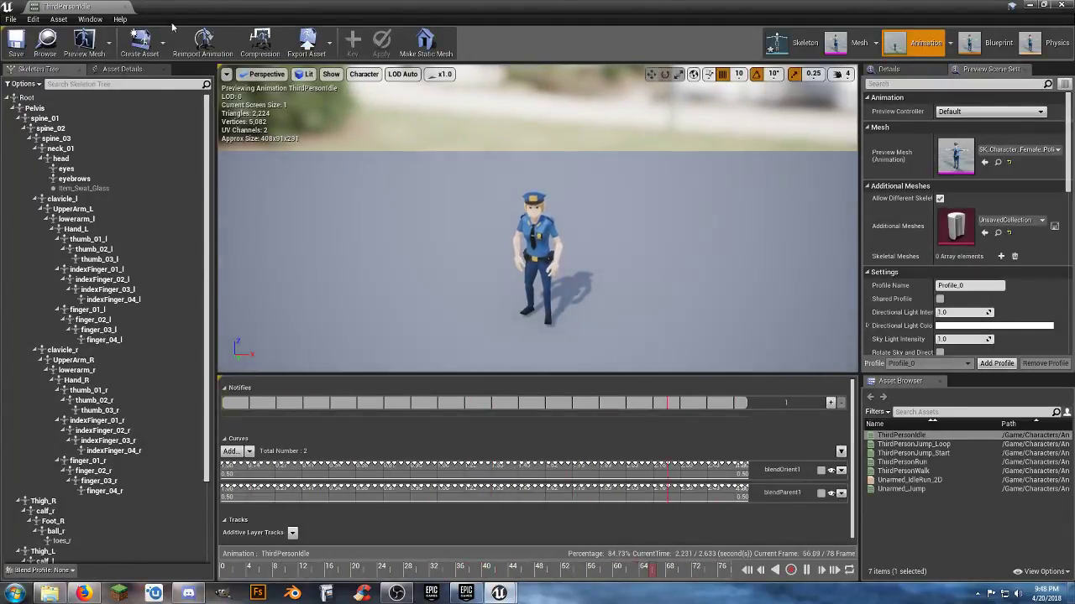
click(127, 8)
double_click(237, 462)
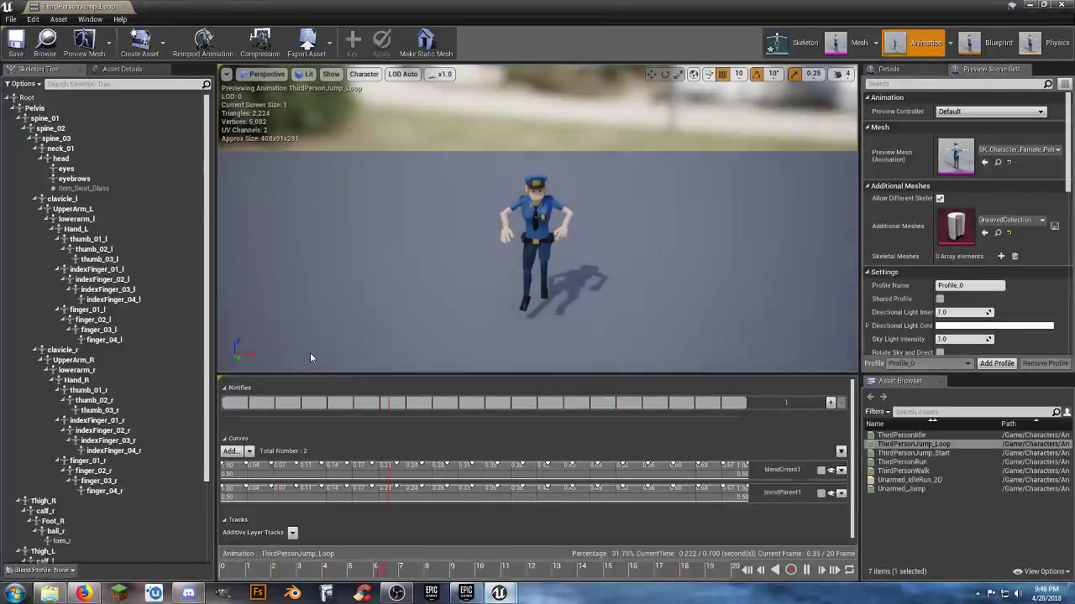
click(127, 8)
double_click(278, 462)
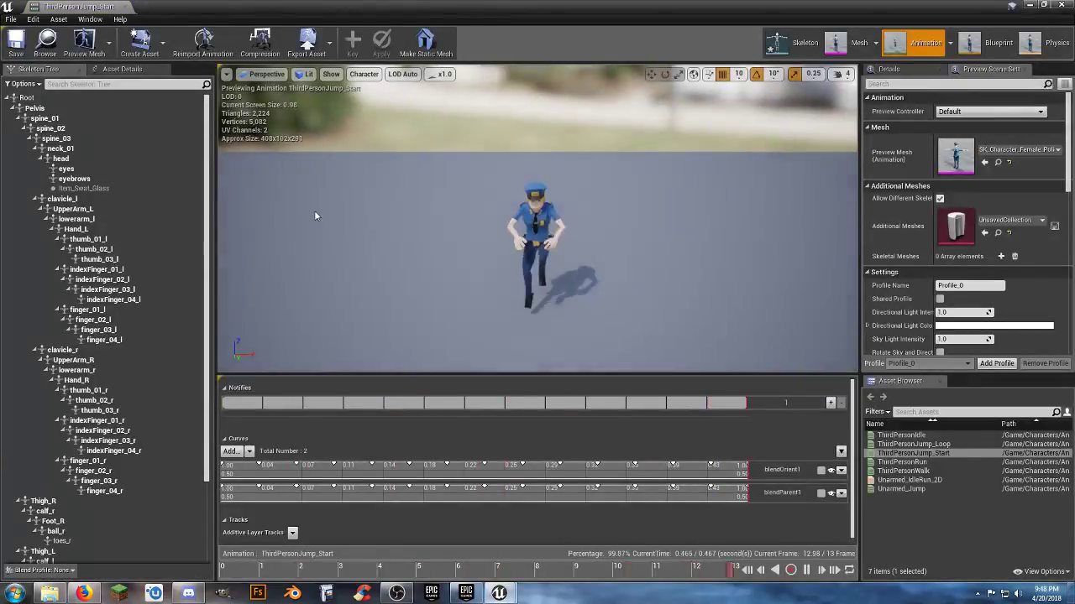
click(125, 8)
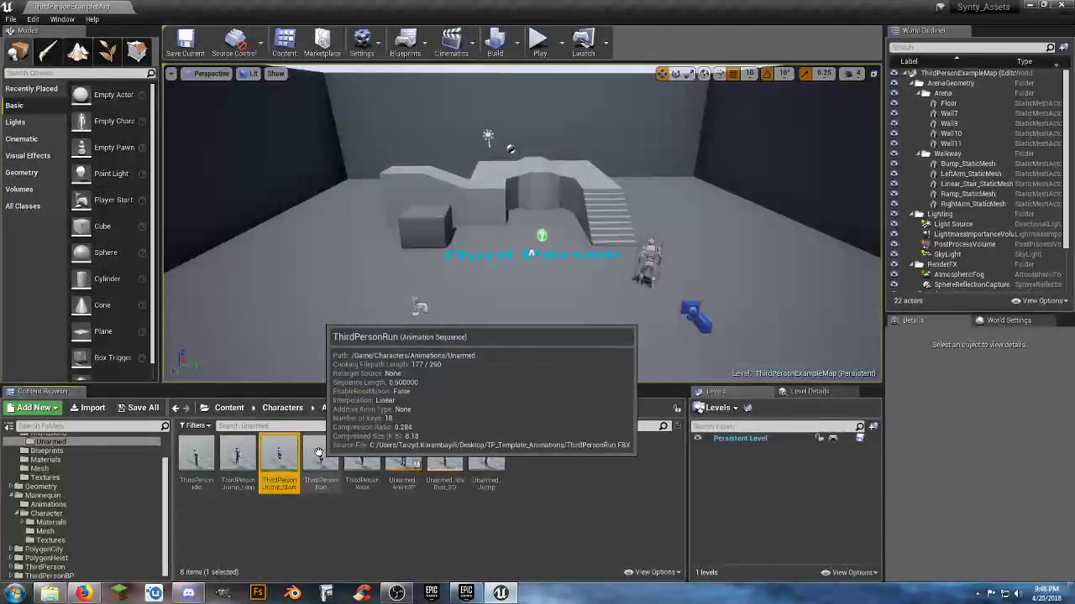
double_click(320, 456)
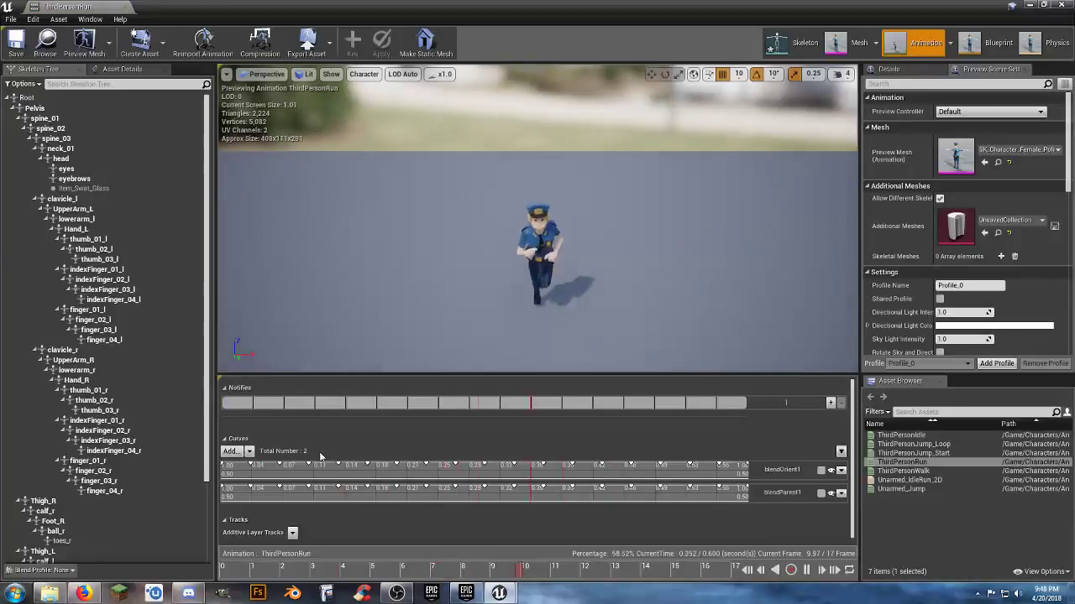
click(114, 7)
Open the retargeted ThirdPersonWalk animation and pause its playback at frame 0
double_click(362, 460)
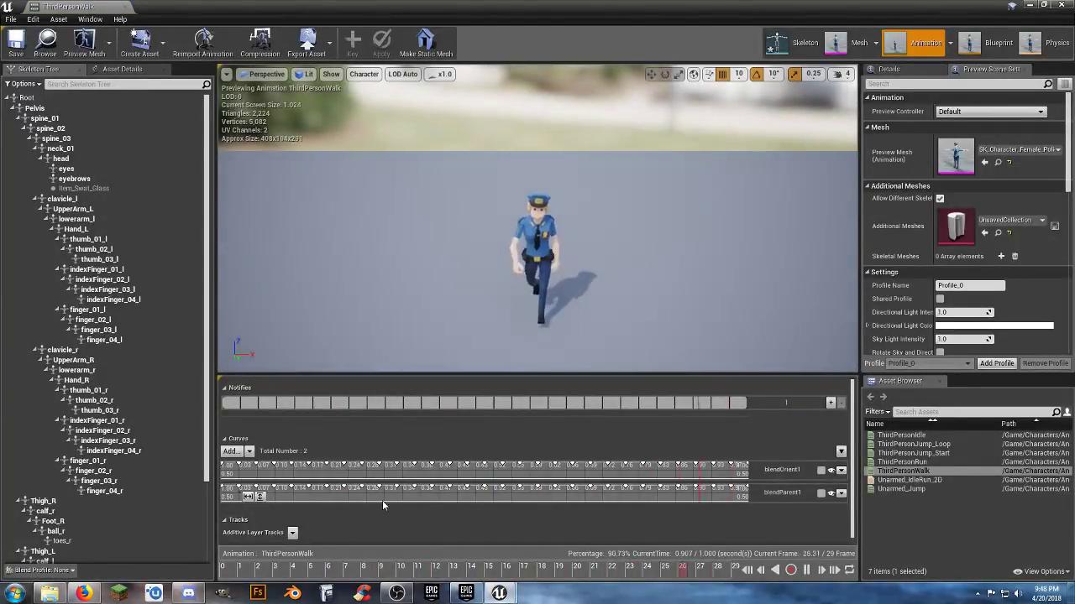
click(806, 570)
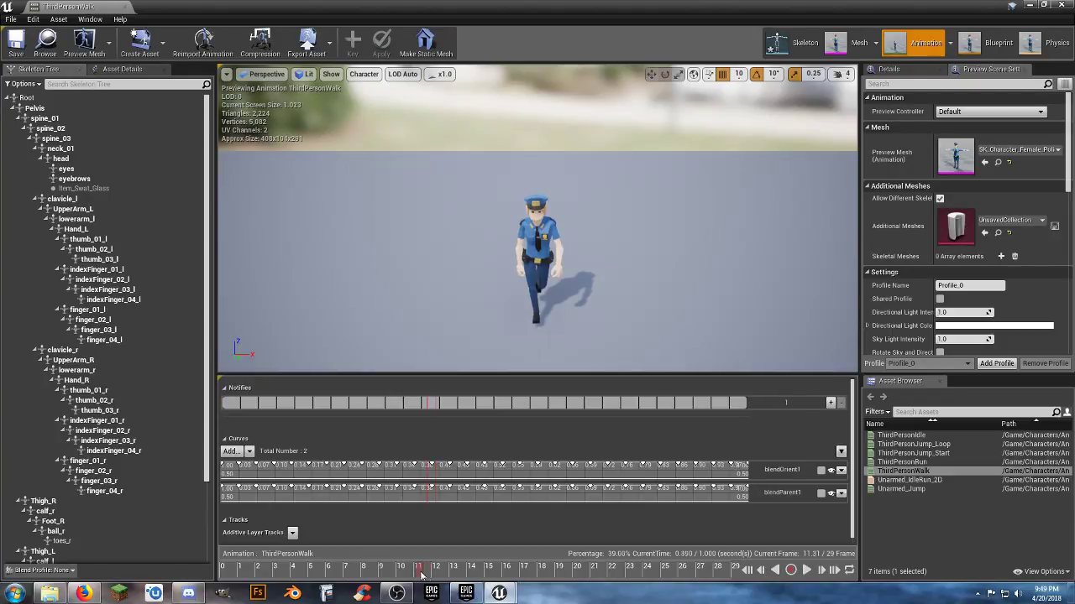
drag(422, 570, 201, 571)
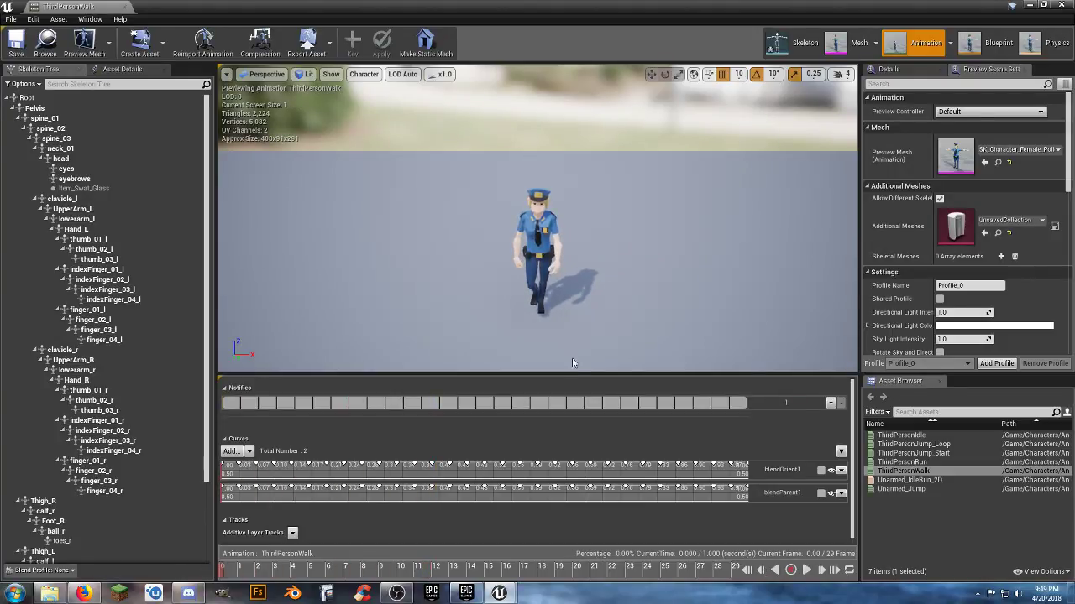
Inspect the character's feet up close and try to rotate the calf_r bone at frame 0
scroll(552, 336, up, 3)
right_drag(559, 319, 559, 371)
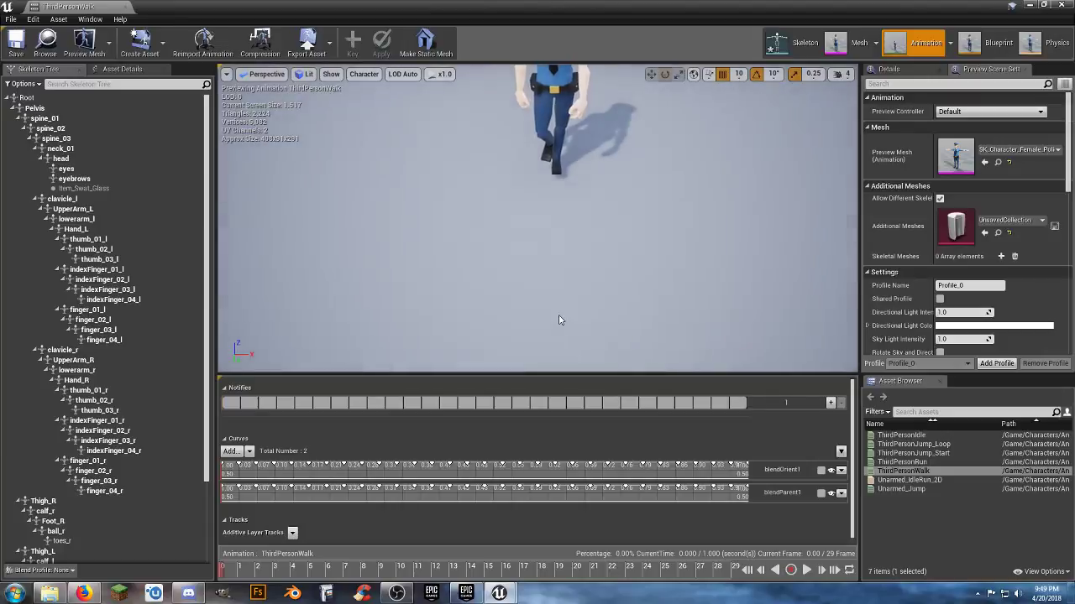
scroll(560, 278, up, 3)
scroll(561, 276, up, 2)
right_drag(558, 262, 549, 241)
scroll(555, 252, up, 4)
scroll(554, 252, down, 6)
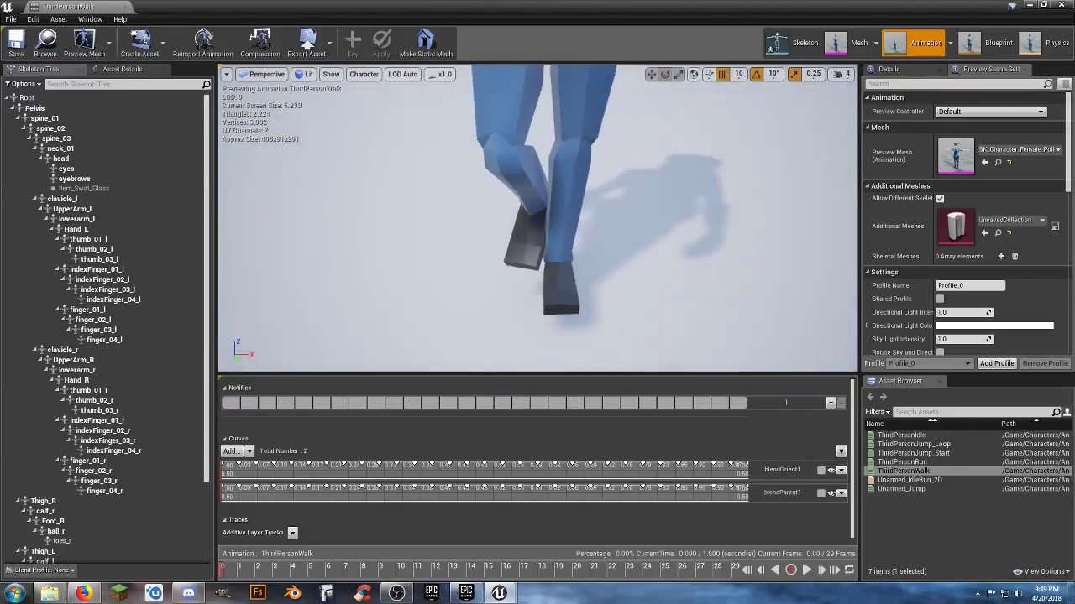
scroll(554, 252, down, 2)
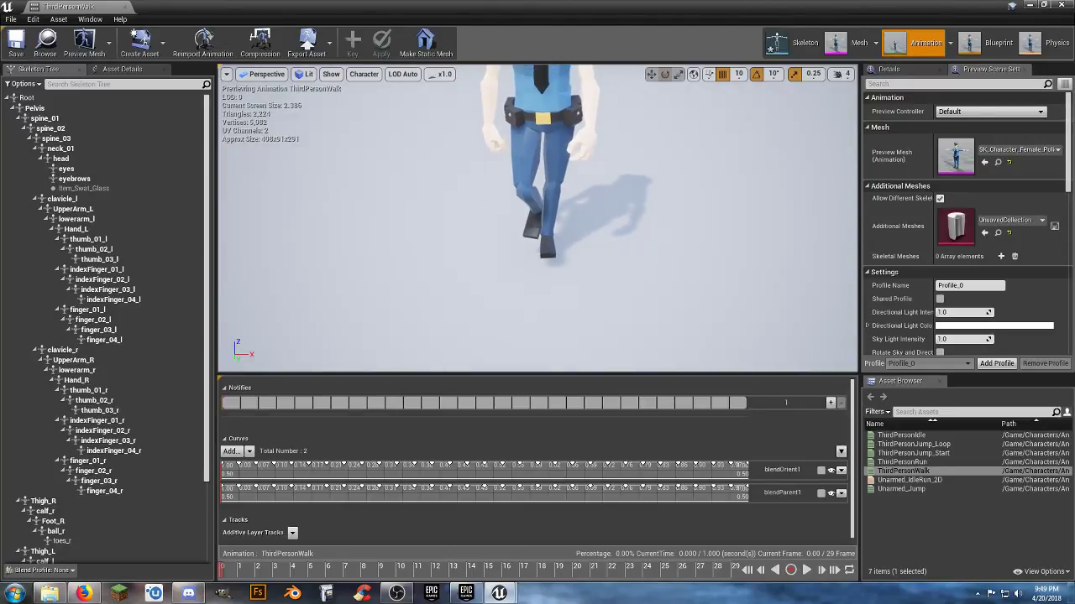
click(532, 202)
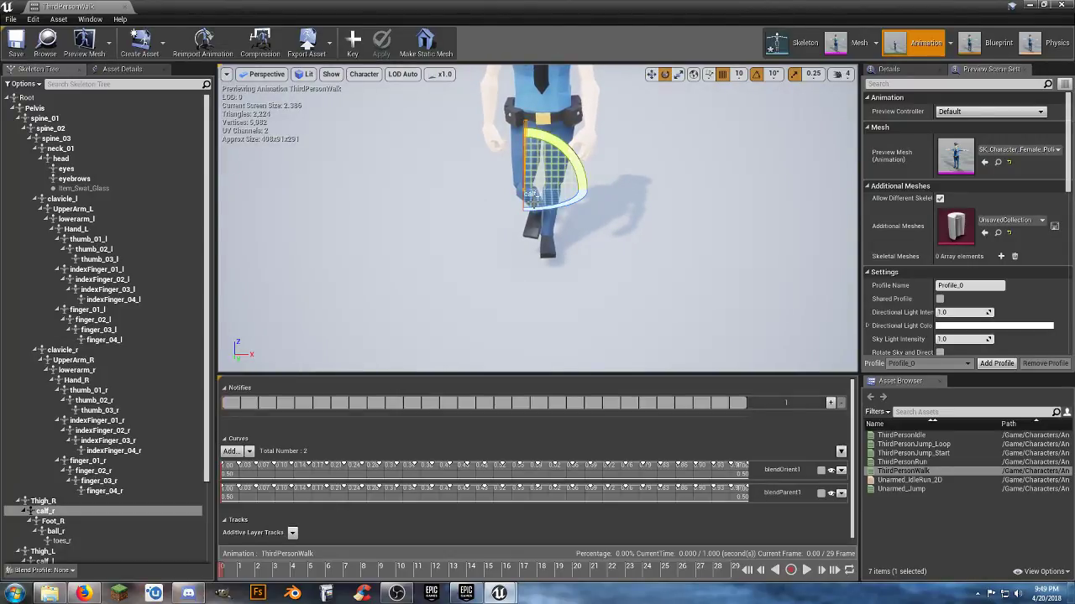
right_drag(533, 204, 488, 191)
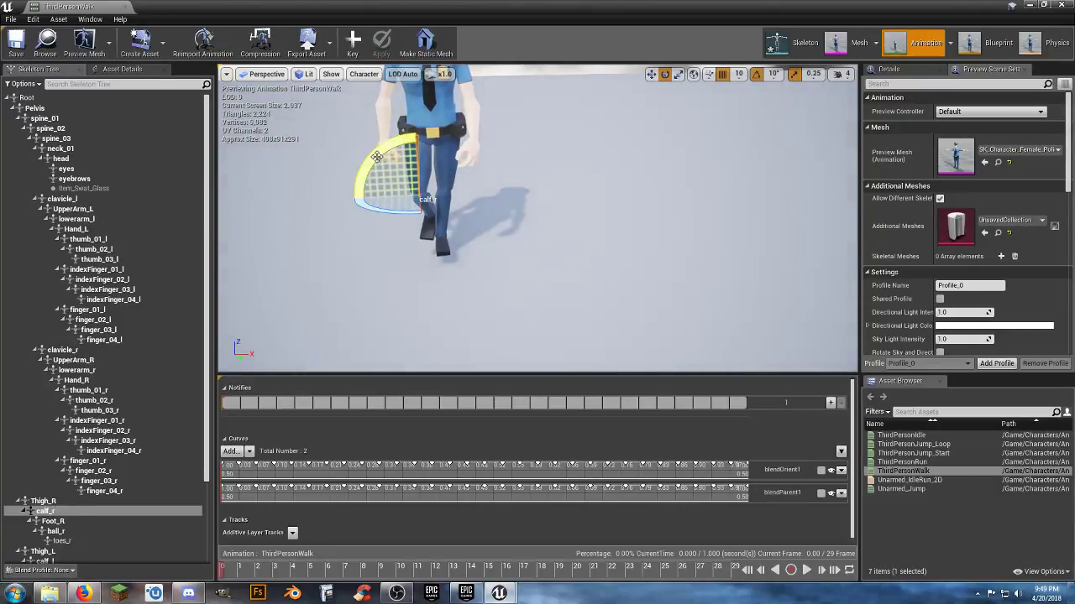
drag(386, 158, 387, 173)
right_drag(386, 173, 369, 144)
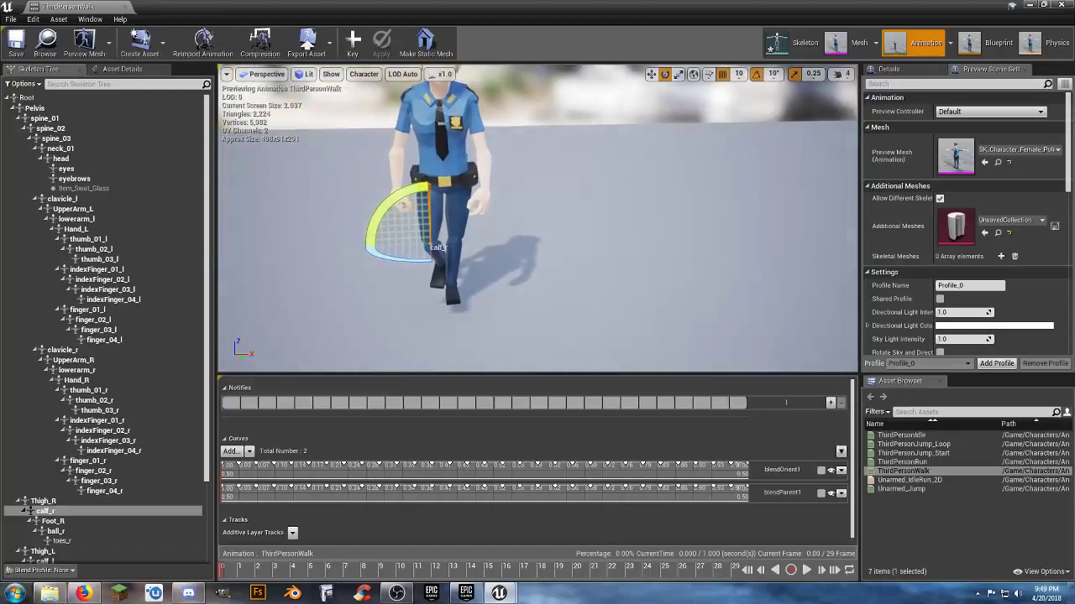
Try to rotate the Thigh_R bone slightly at frame 0 of the walk animation
click(437, 214)
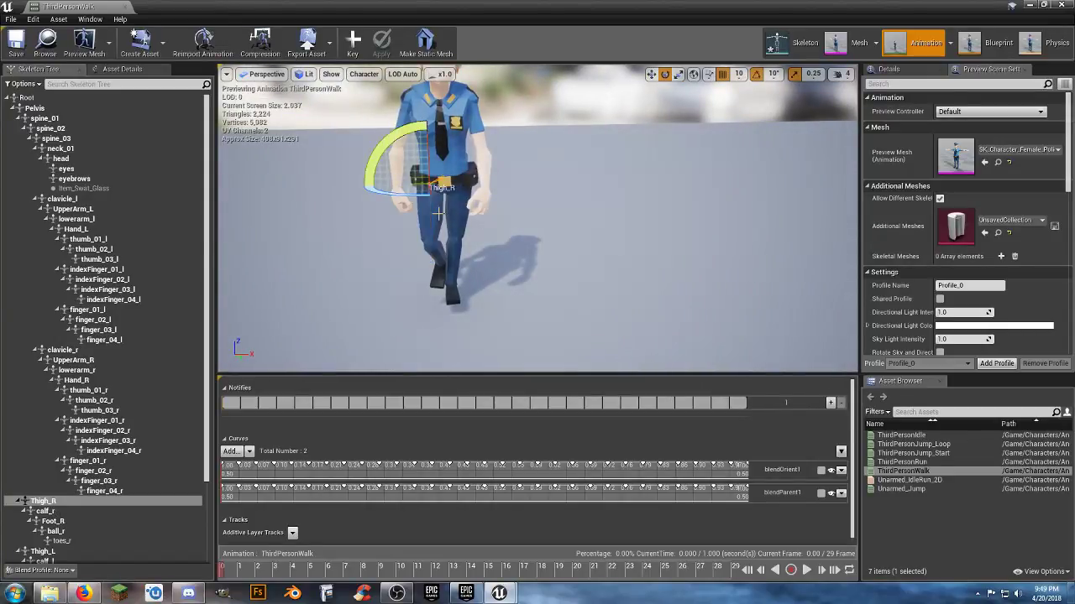
right_drag(462, 208, 466, 196)
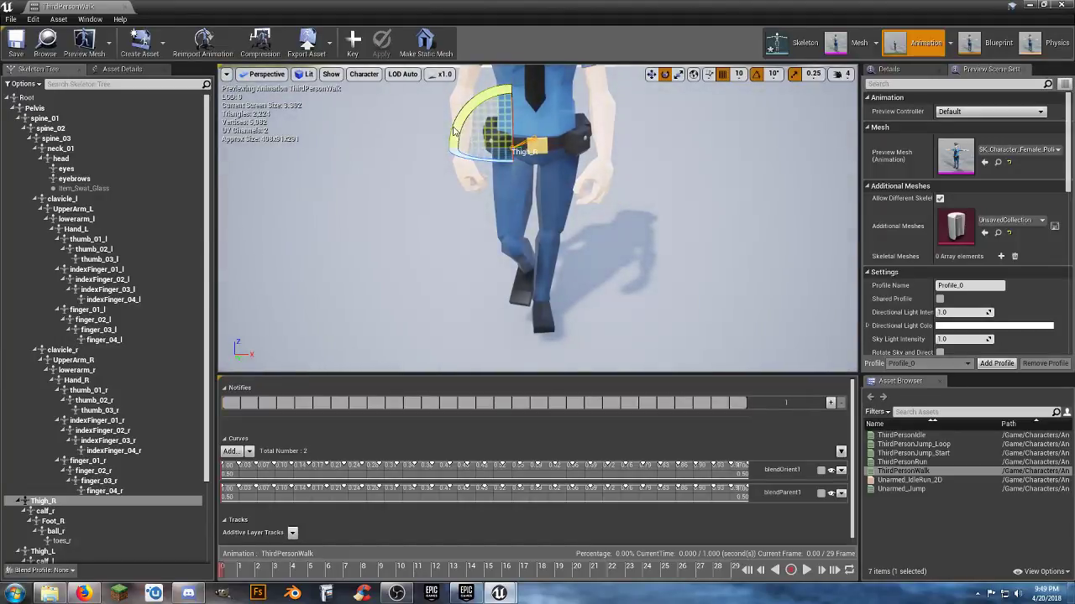
right_drag(465, 134, 482, 178)
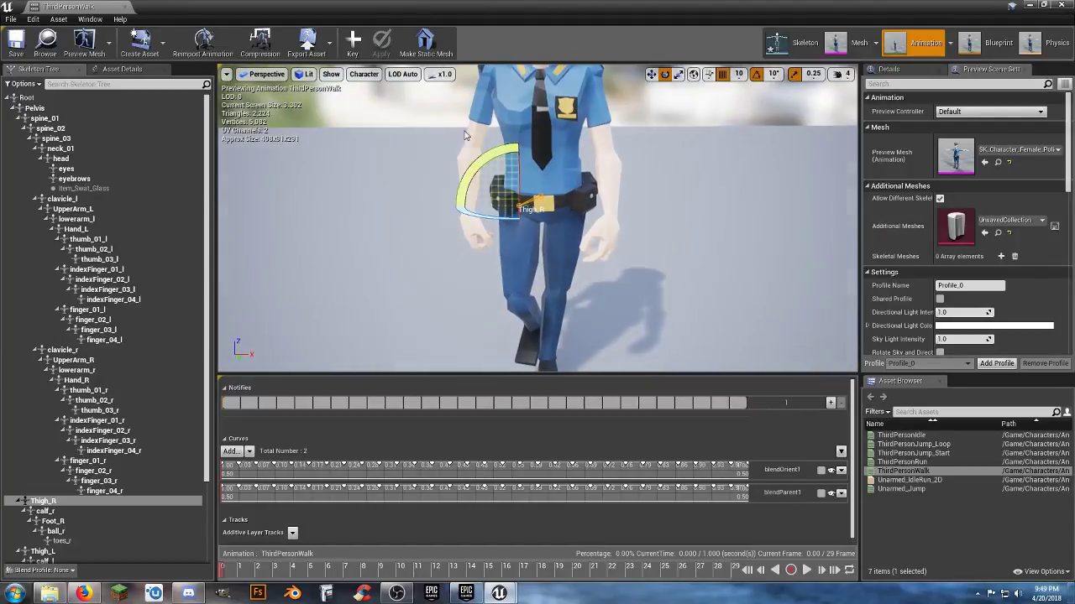
click(469, 183)
mouse_move(468, 183)
mouse_down()
mouse_move(467, 195)
mouse_move(469, 183)
mouse_up()
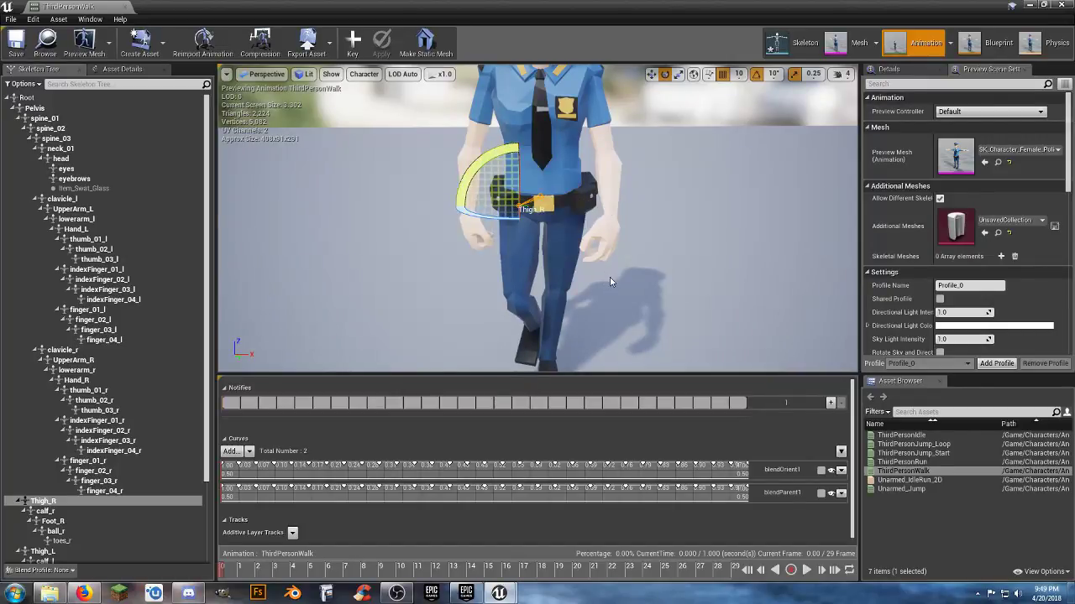
right_drag(610, 282, 609, 282)
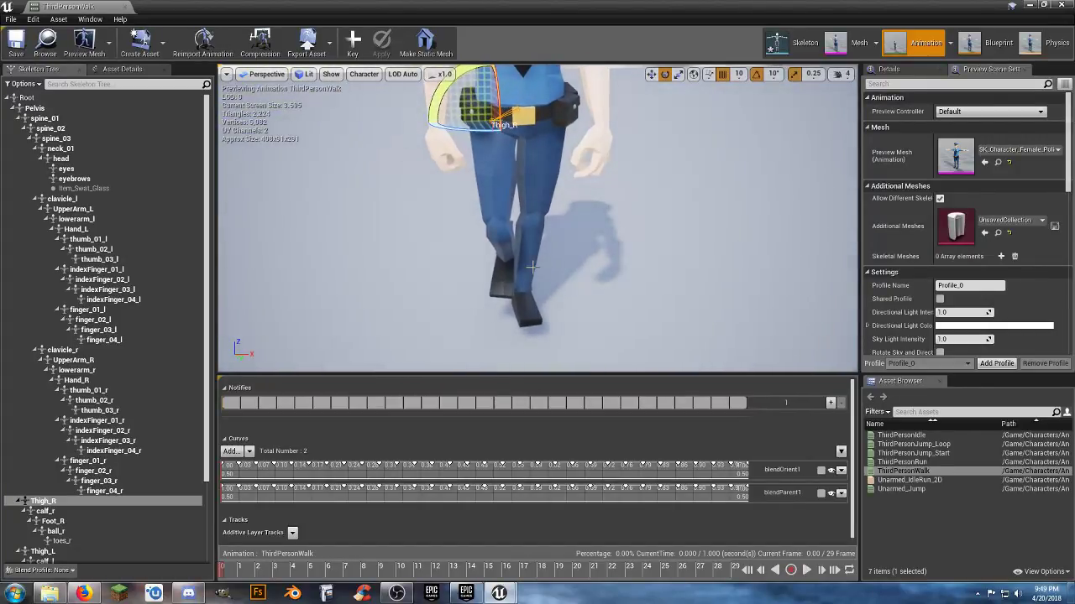
With rotation snapping turned off, rotate the Thigh_L bone slightly outward at frame 0, then key and apply the change
click(524, 210)
right_drag(606, 163, 606, 163)
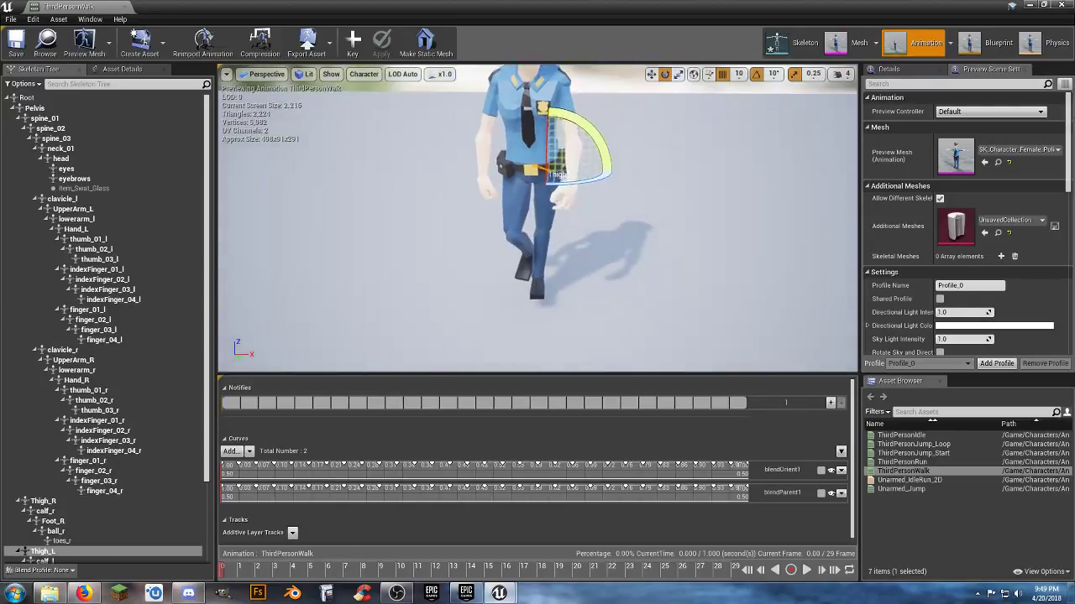
drag(606, 164, 606, 164)
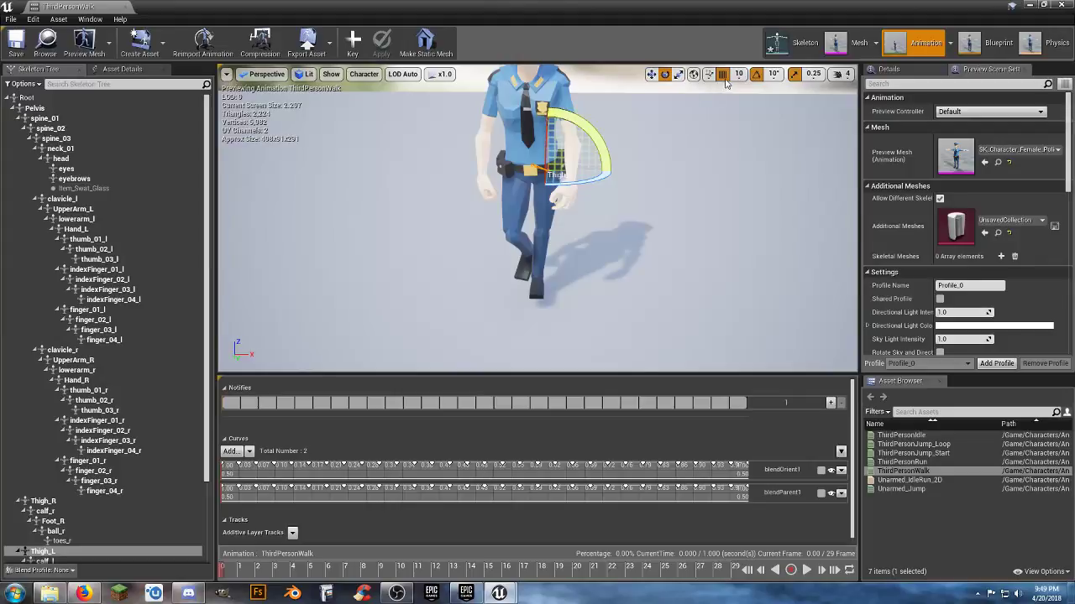
click(757, 75)
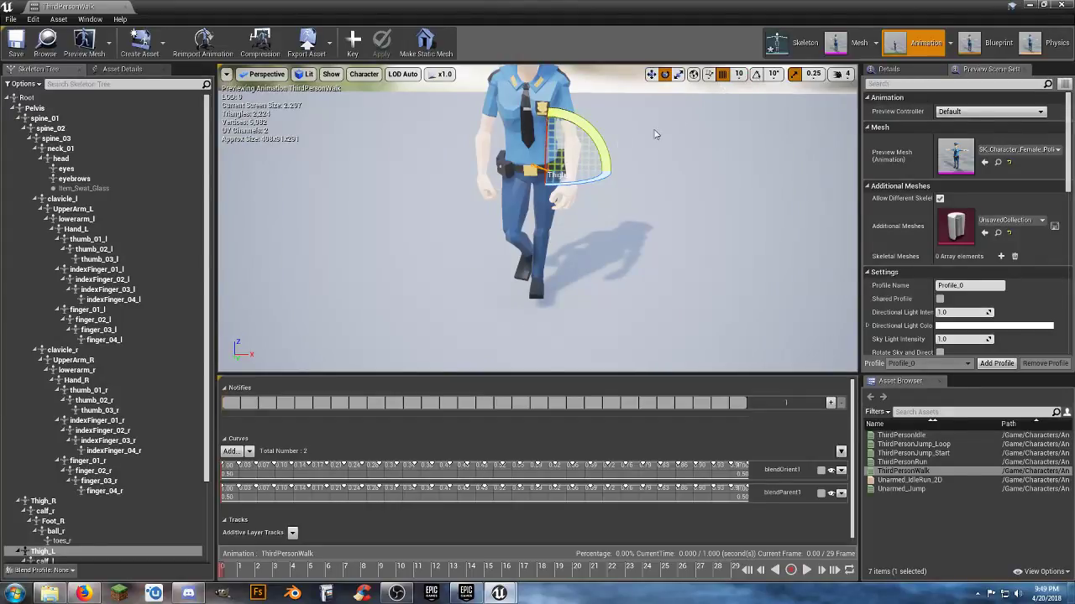
drag(600, 150, 599, 149)
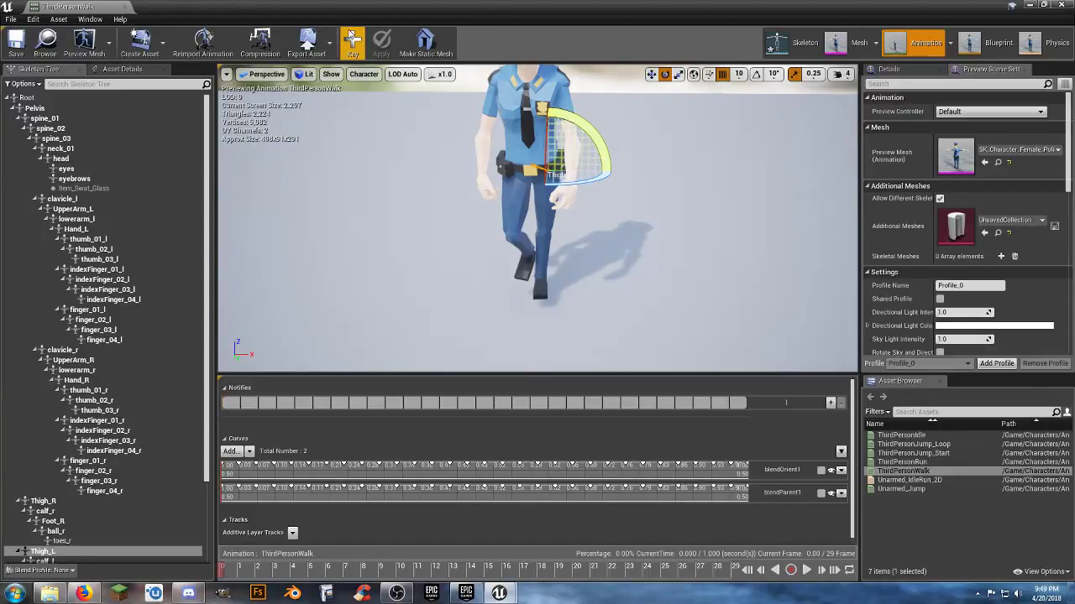
click(353, 42)
click(383, 46)
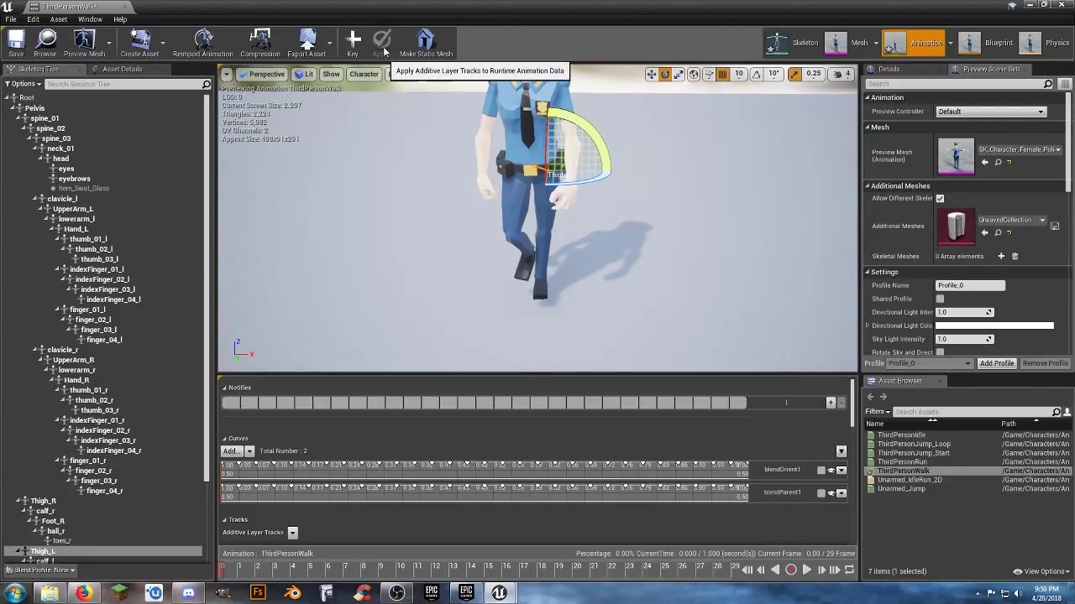
Play back the walk animation to check the legs, then return it to frame 0
click(806, 570)
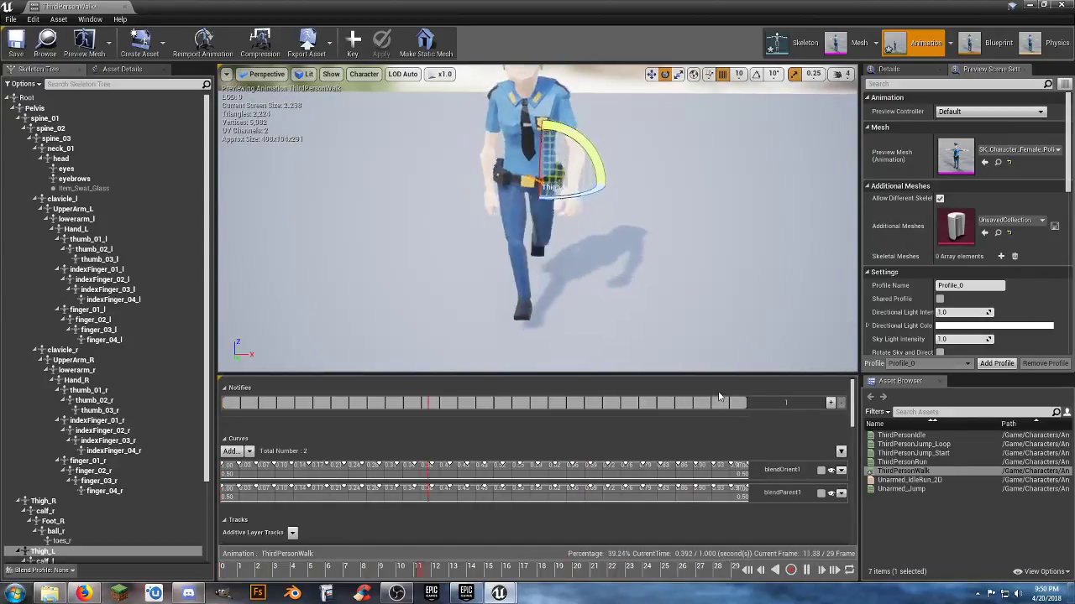
click(806, 570)
drag(616, 570, 182, 575)
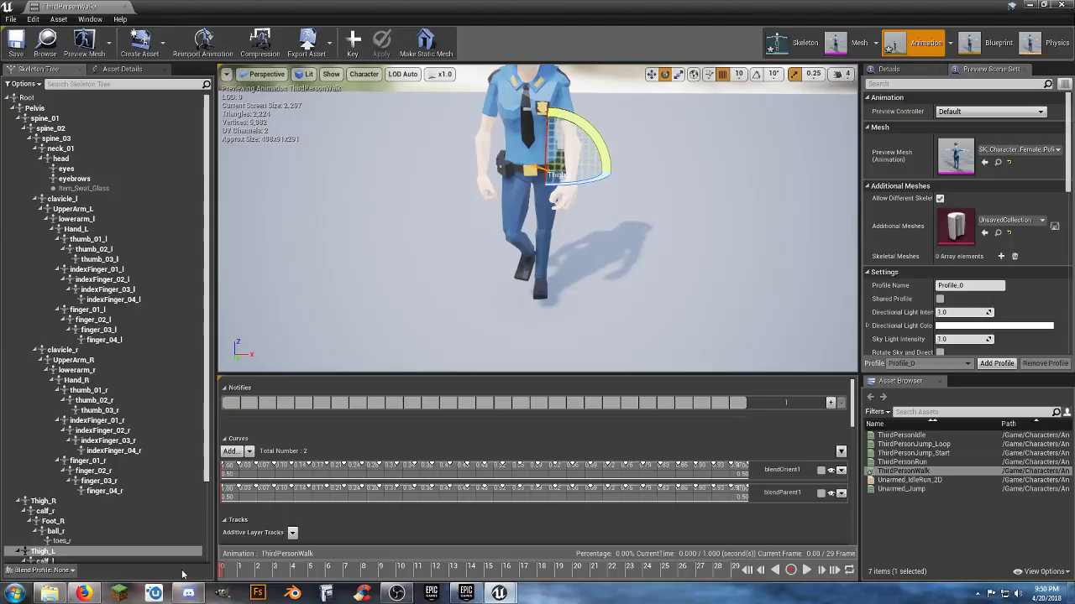
Key the calf_r bone at frame 0, apply it to the ThirdPersonWalk animation and resume playback
click(525, 247)
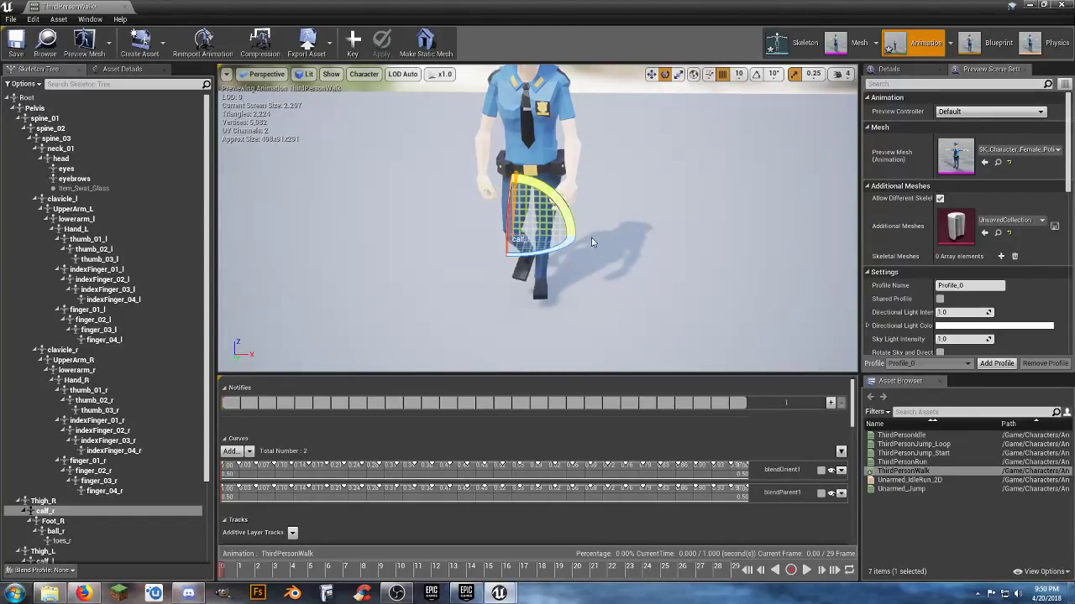
click(353, 44)
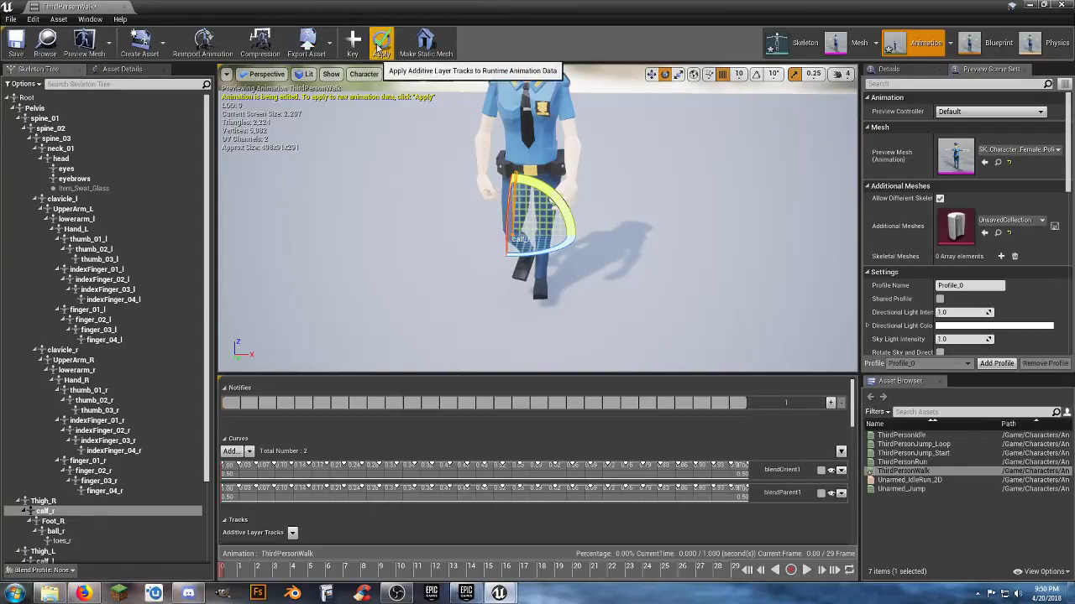
click(379, 48)
click(806, 570)
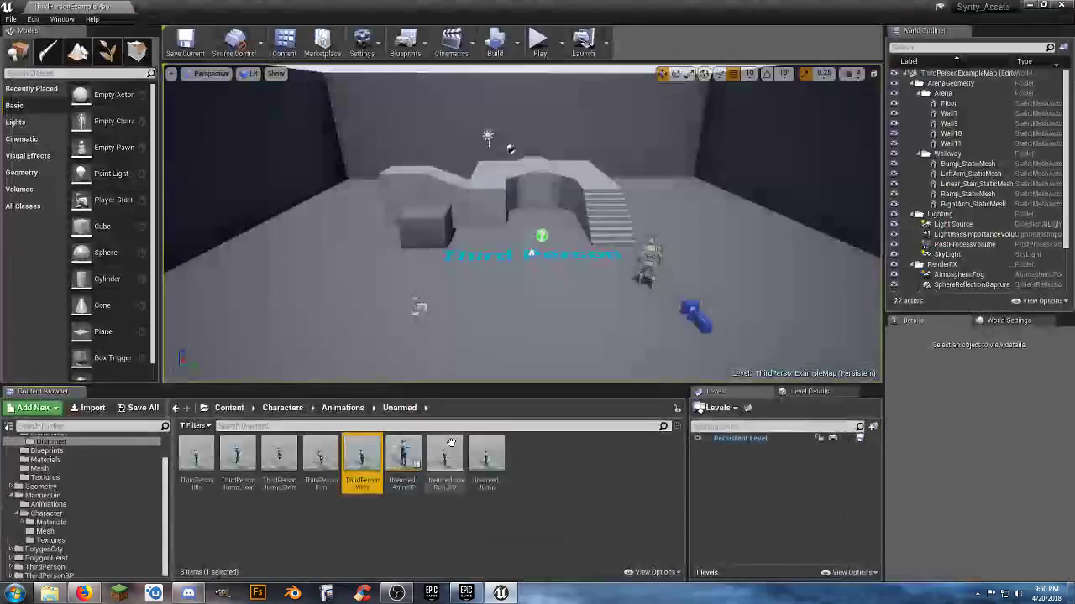
Preview the retargeted Unarmed_Jump animation from the Unarmed folder, then clear the asset selection
click(487, 457)
double_click(490, 457)
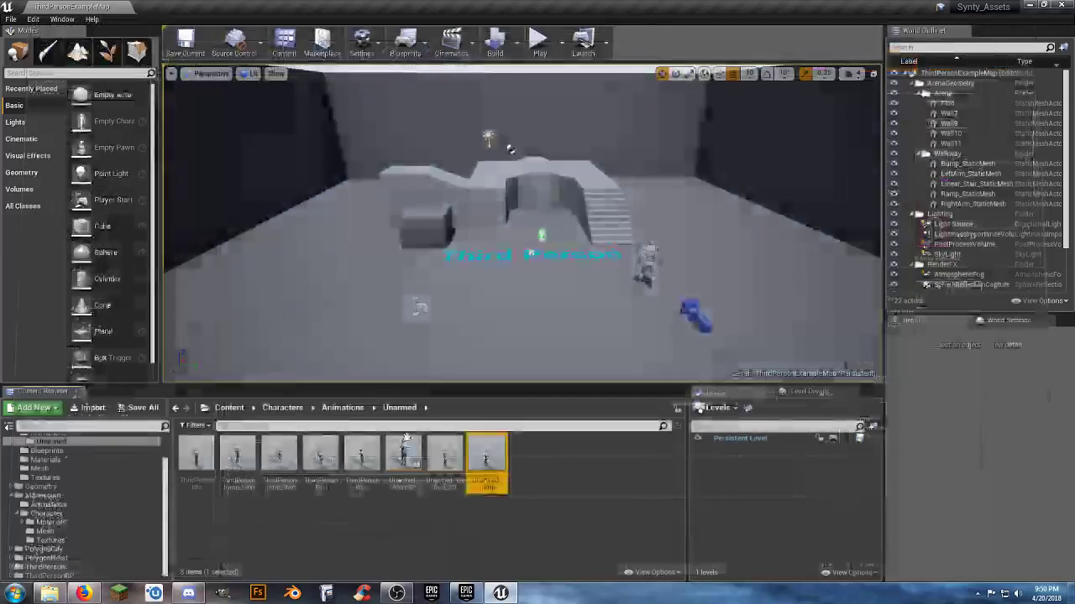
click(552, 473)
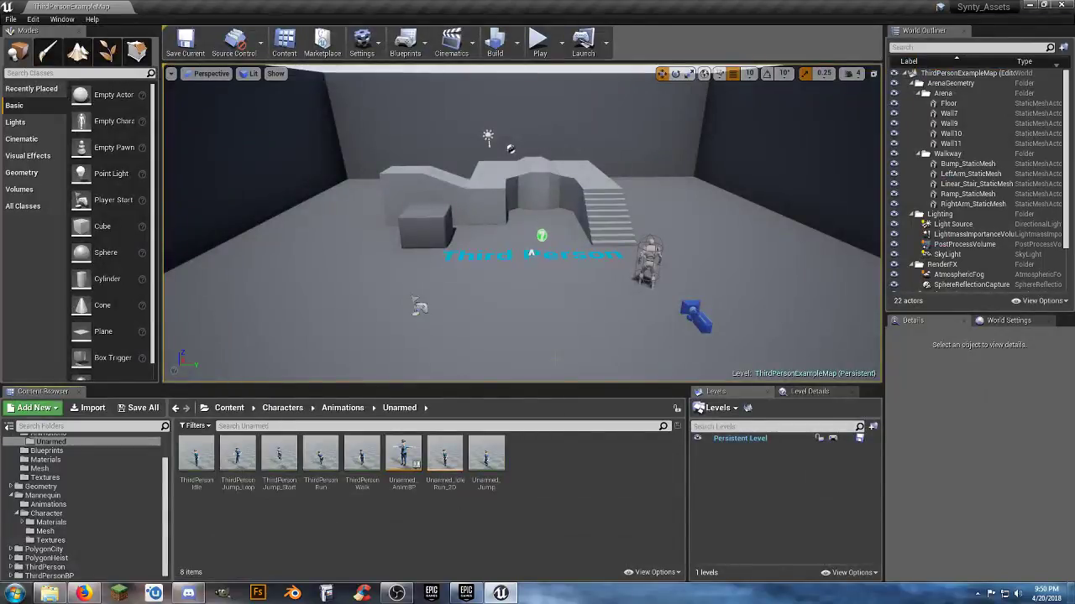
Delete the ThirdPersonCharacter, DocumentationActor1, the Third Person floor text and the SphereReflectionCapture from the level
mouse_move(522, 252)
right_down()
mouse_move(580, 238)
mouse_move(532, 252)
right_up()
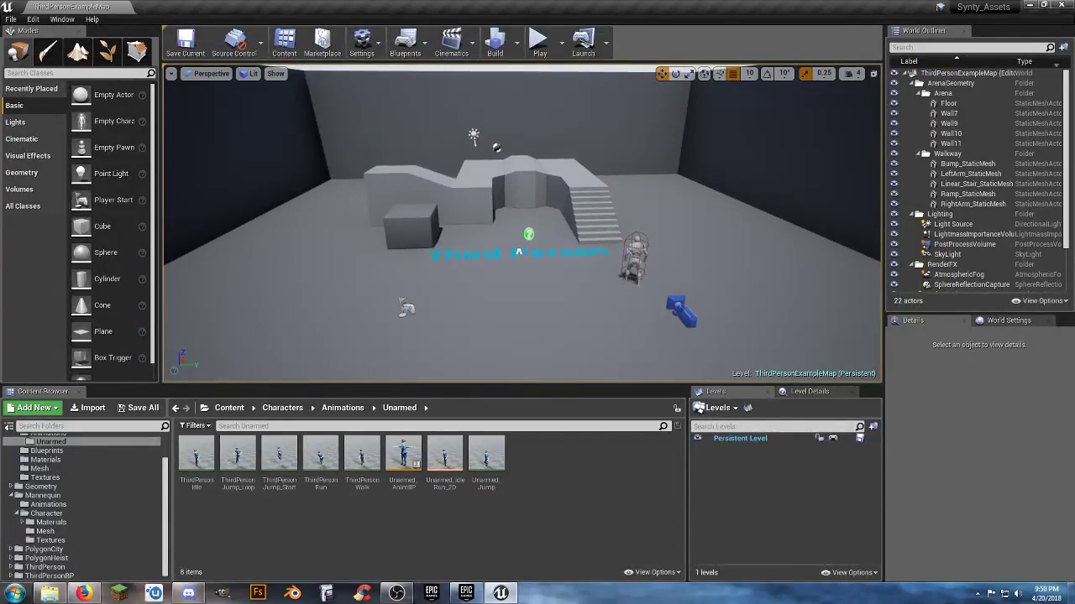
click(635, 259)
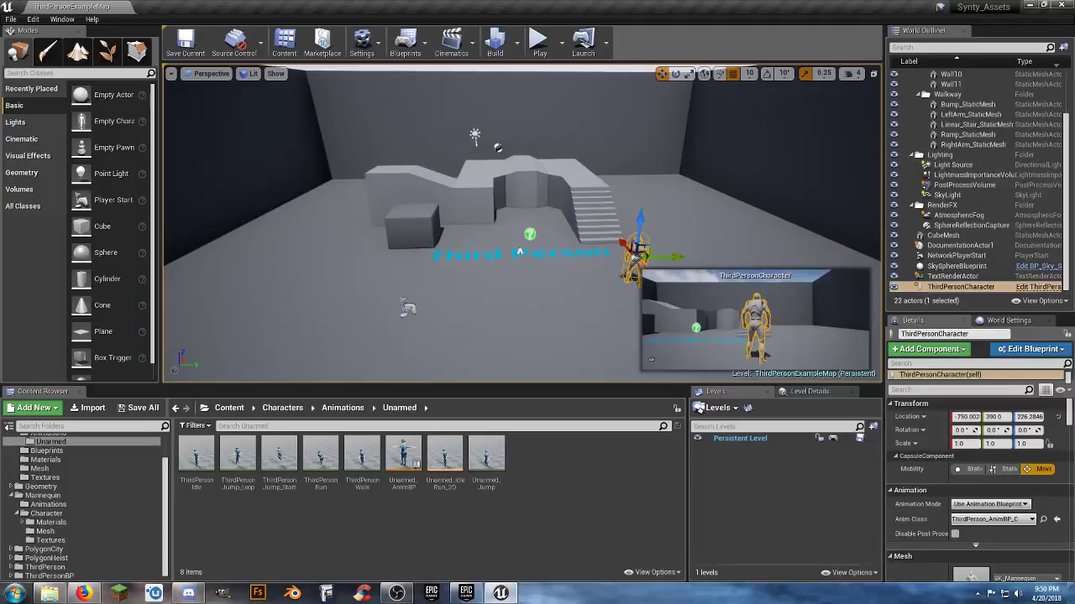
key(Delete)
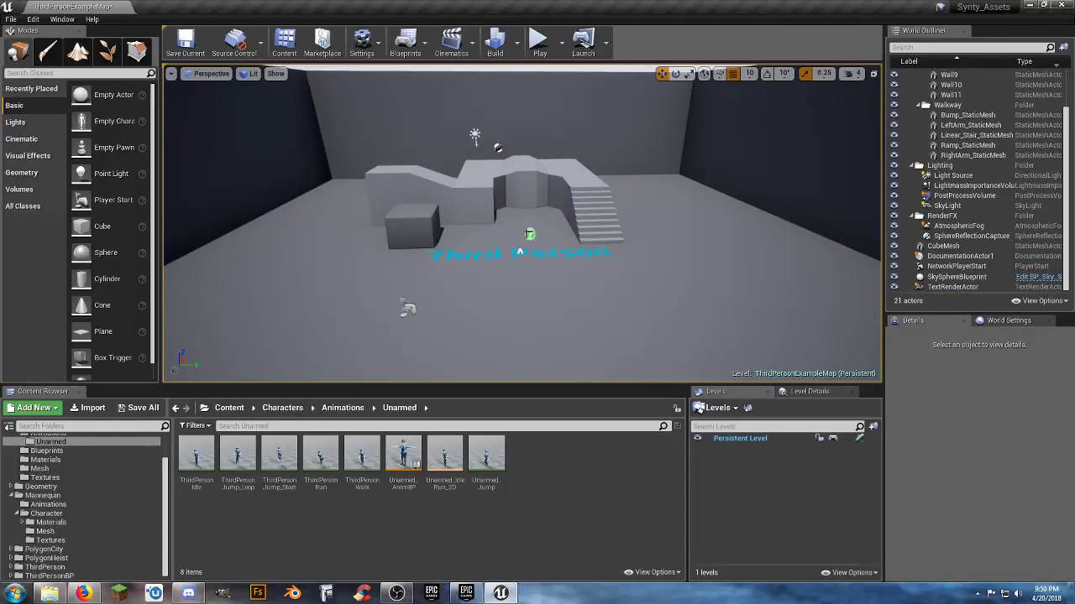
click(528, 234)
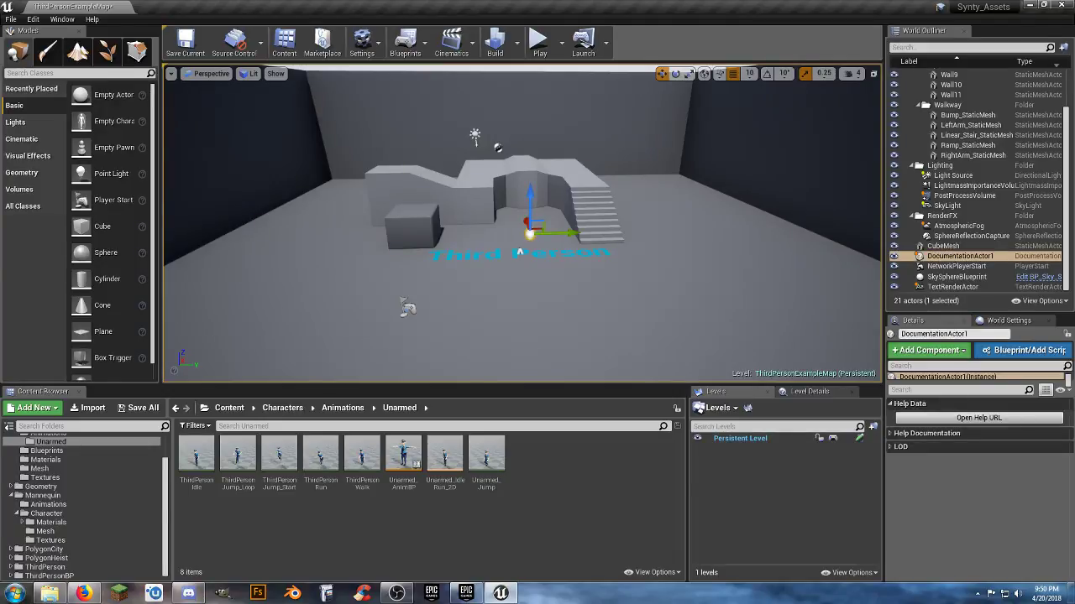
key(Delete)
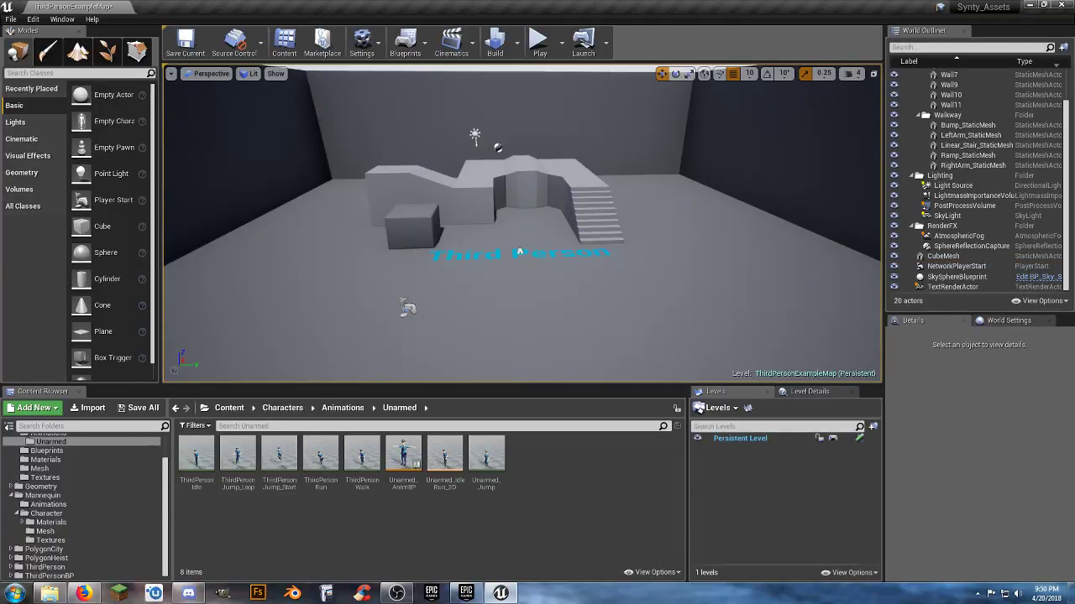
click(520, 252)
key(Delete)
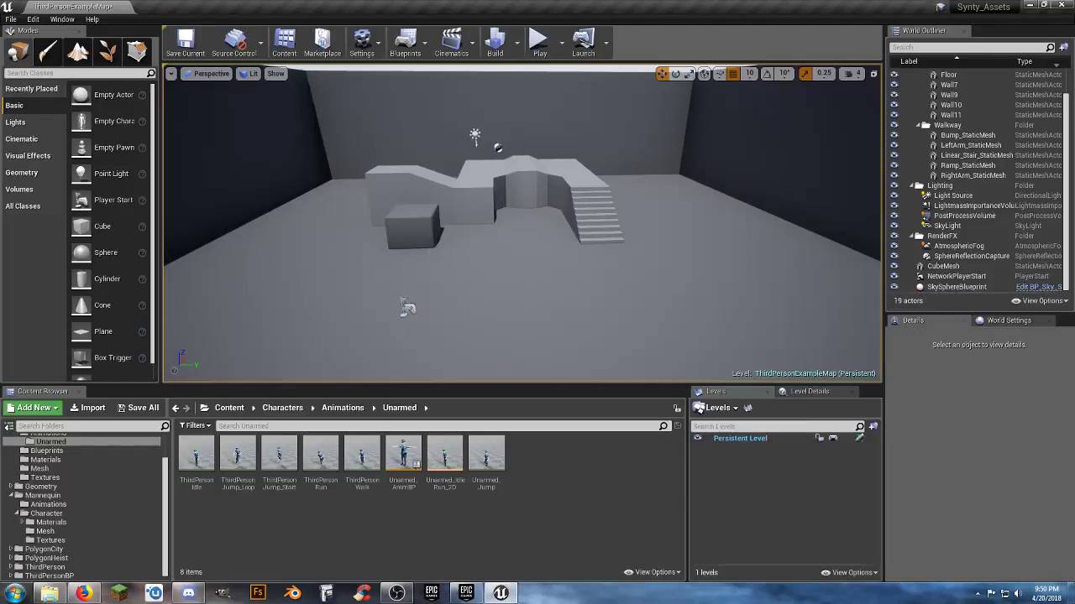
click(498, 148)
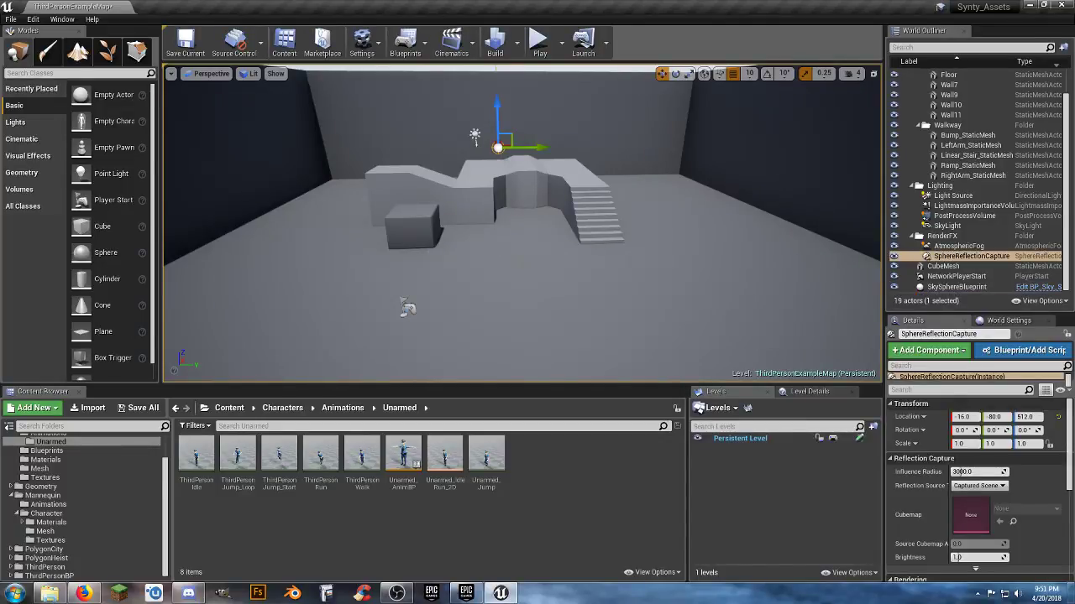
key(Delete)
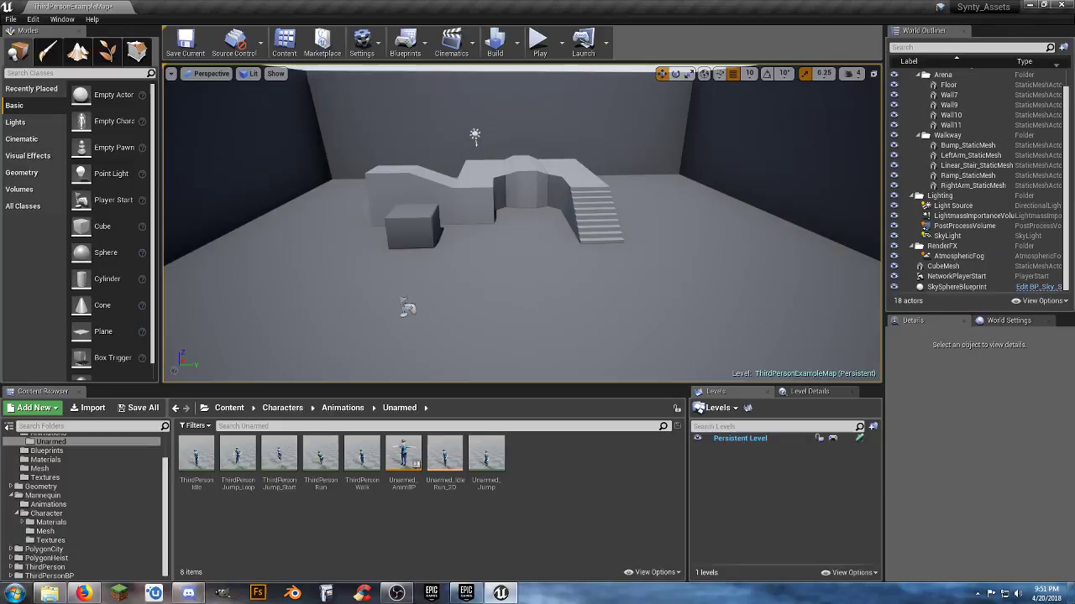
Lower the Light Source to Z -380 and the AtmosphericFog to about Z -316, then save all changed assets
click(474, 135)
drag(476, 99, 493, 253)
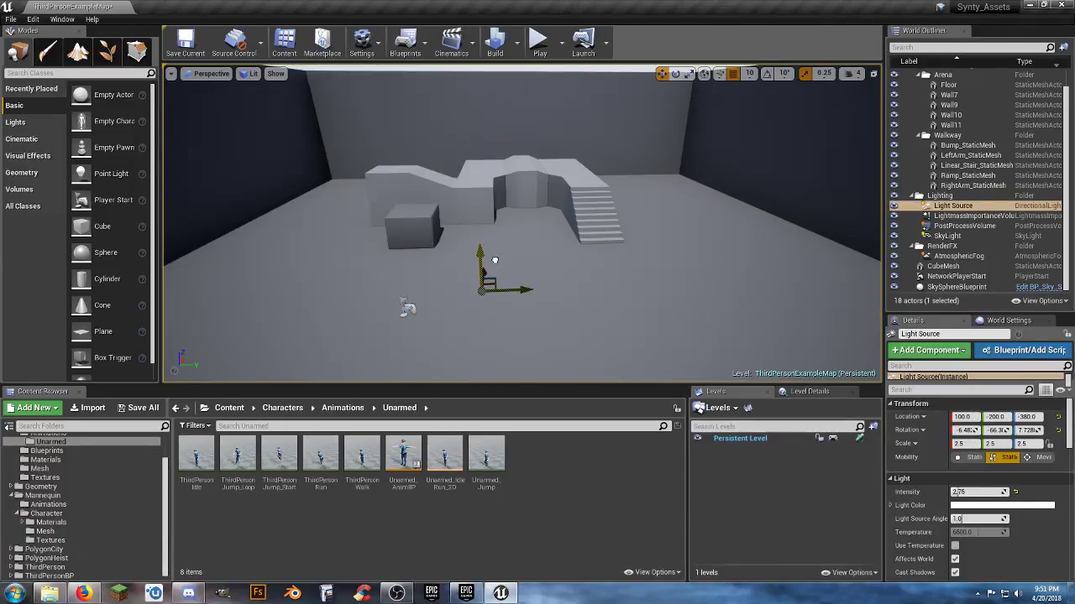
right_drag(500, 253, 484, 131)
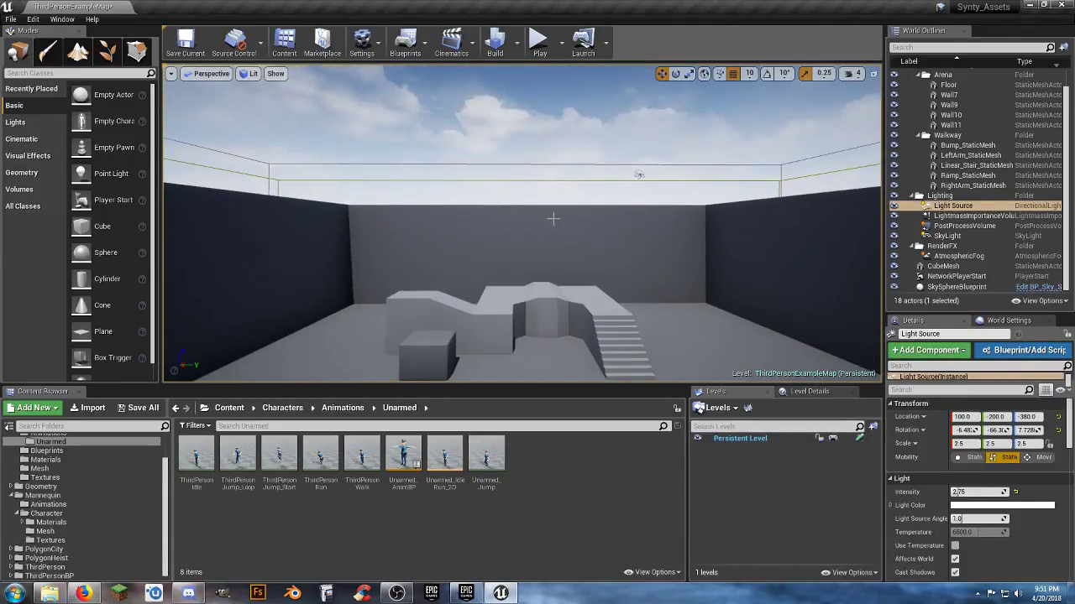
click(638, 174)
drag(640, 132, 645, 324)
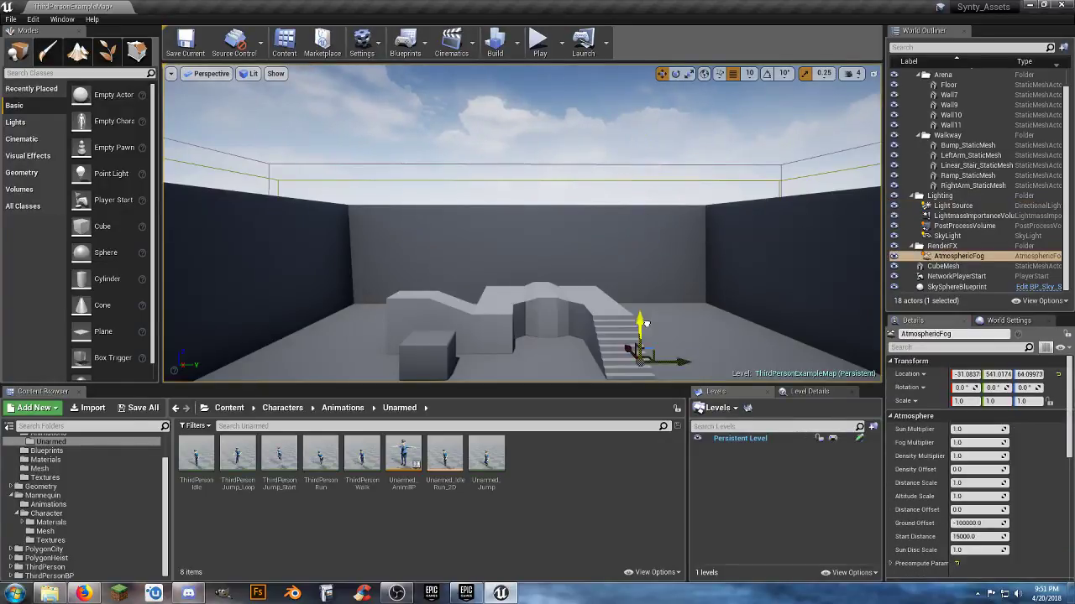
right_drag(662, 302, 661, 356)
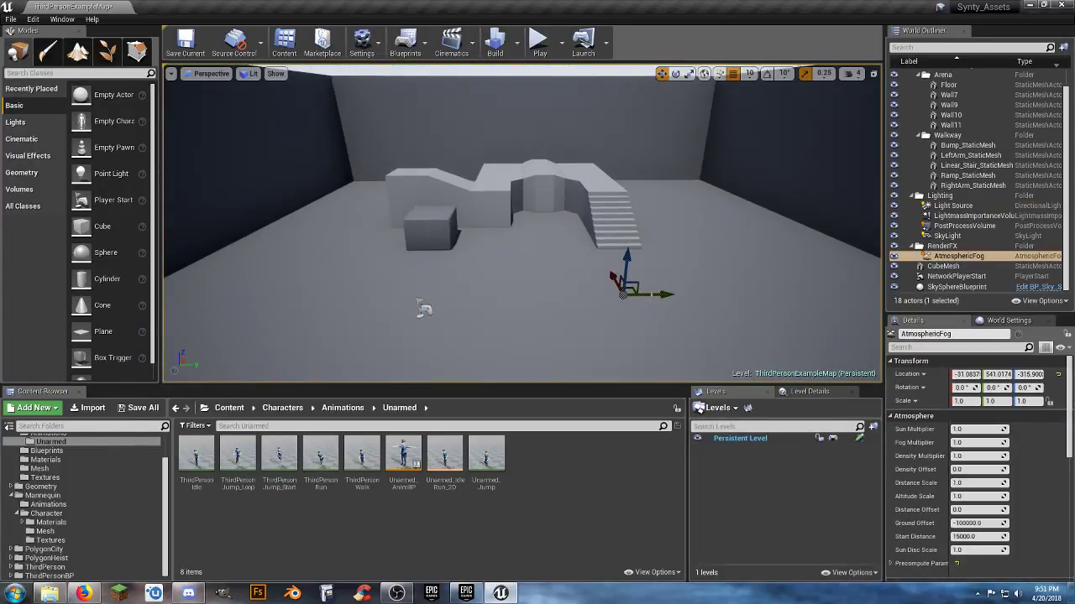
click(133, 408)
click(637, 398)
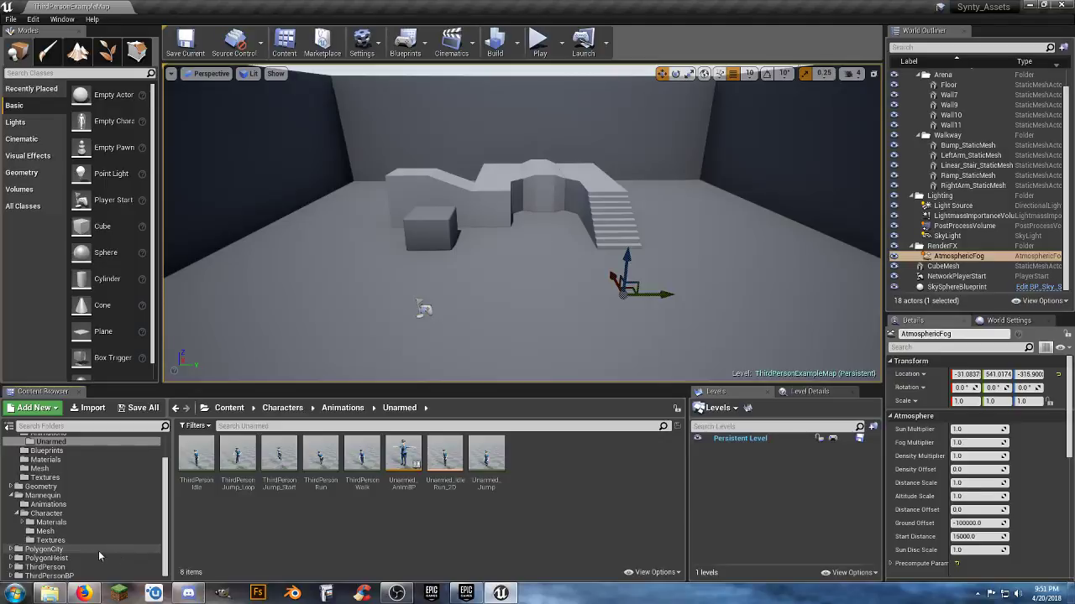
Copy the ThirdPersonCharacter blueprint from ThirdPersonBP/Blueprints into Characters/Blueprints and open that destination folder
click(18, 497)
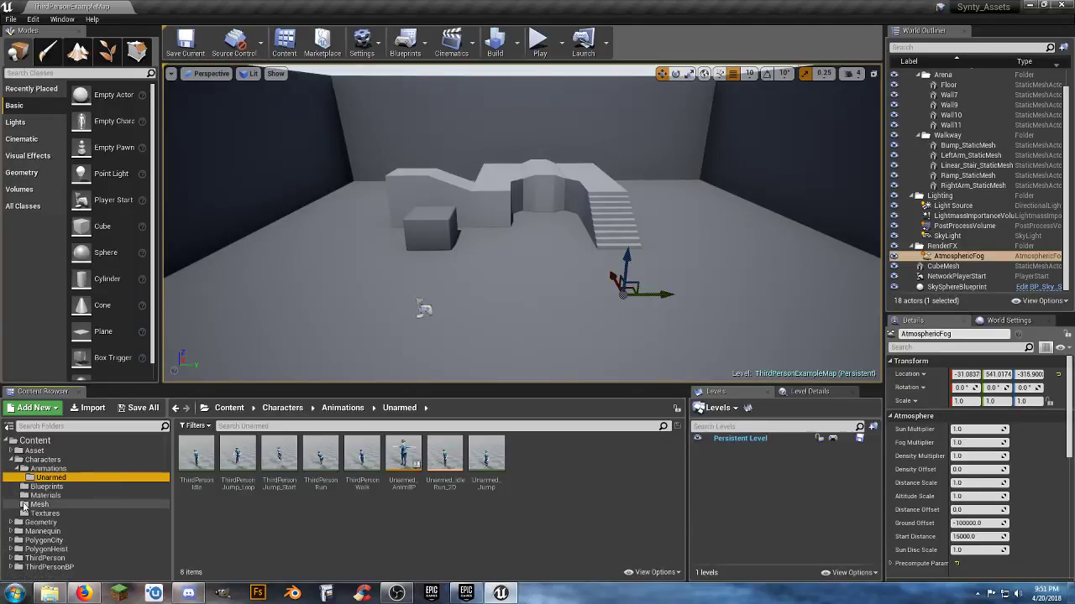
click(43, 568)
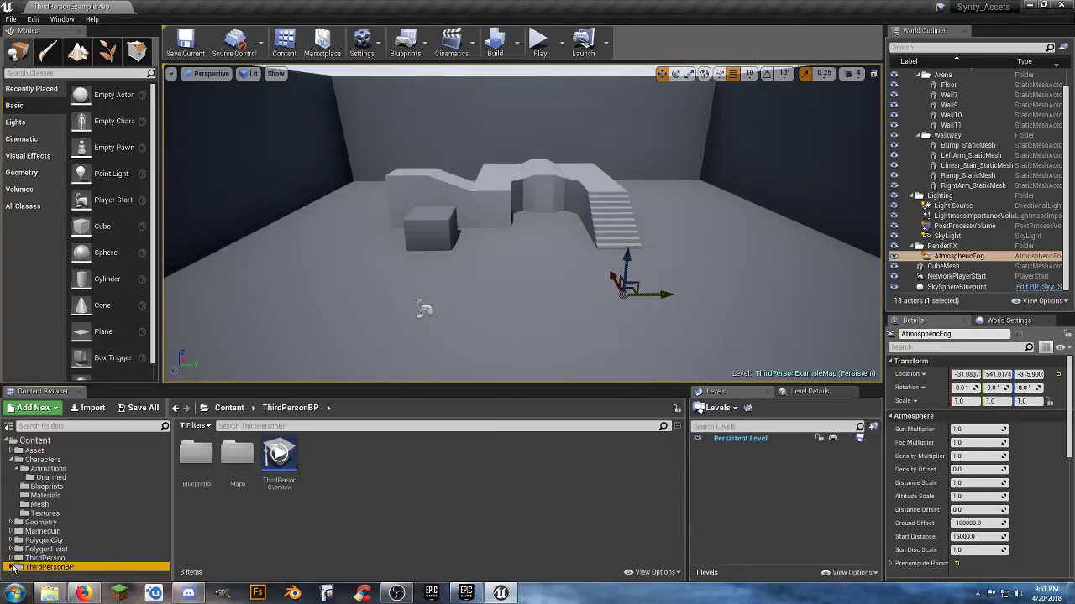
click(10, 568)
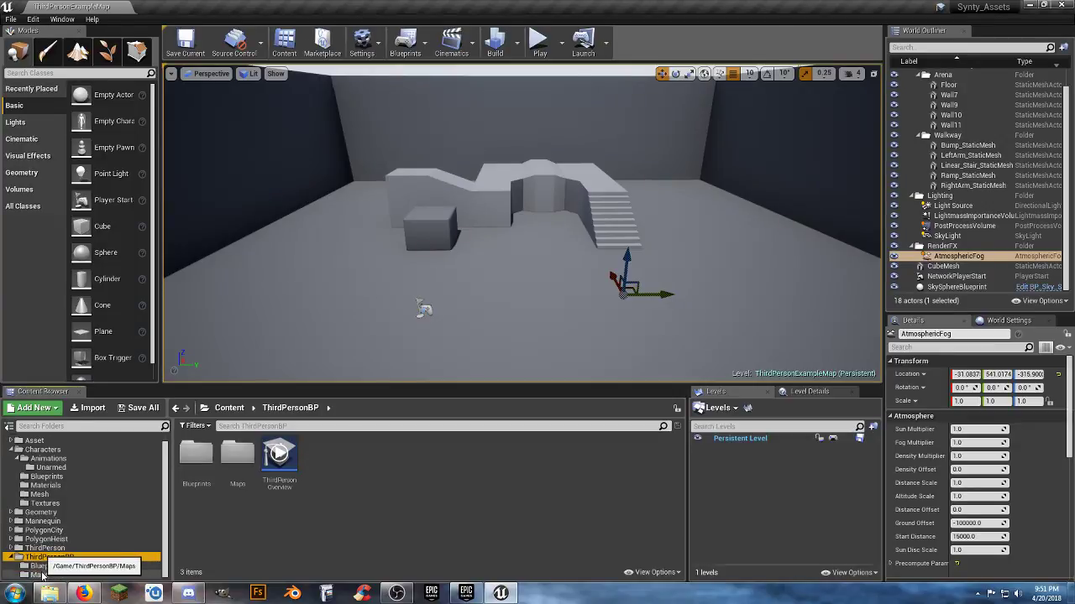
click(50, 568)
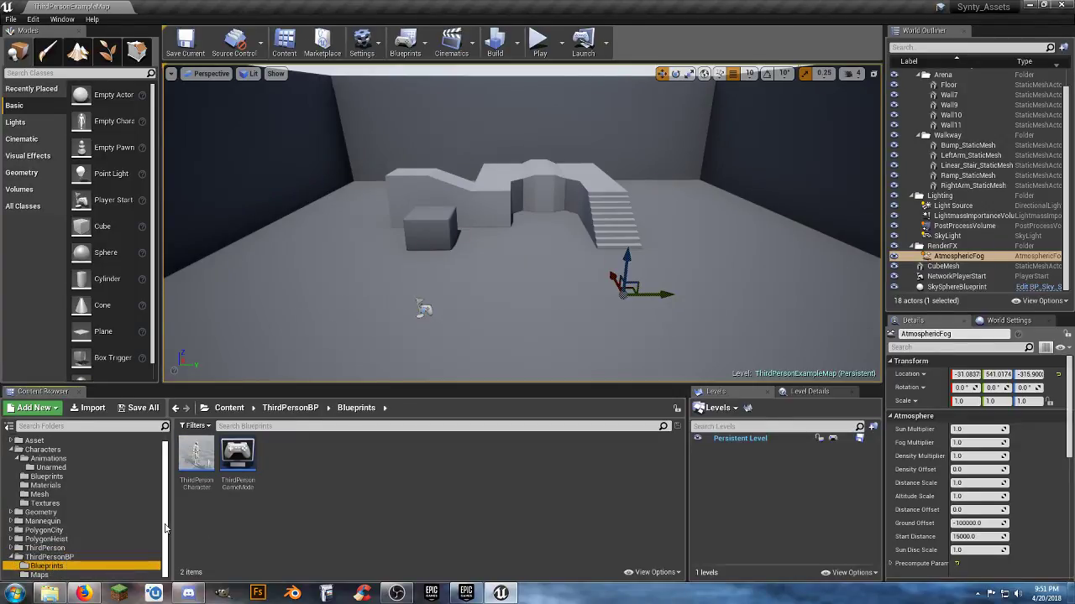
scroll(166, 521, up, 1)
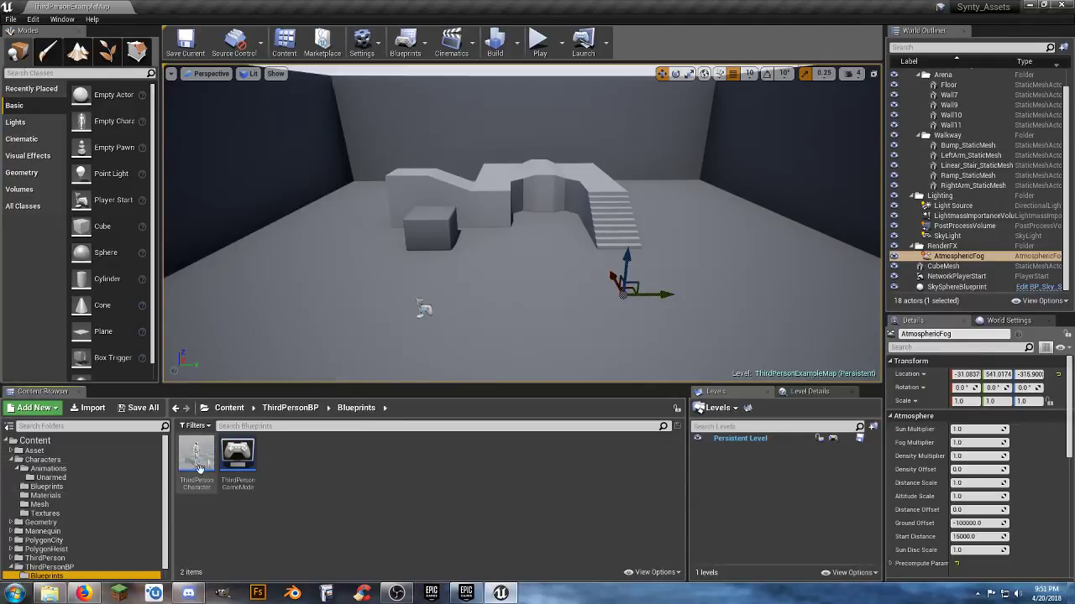
drag(193, 461, 95, 492)
click(119, 503)
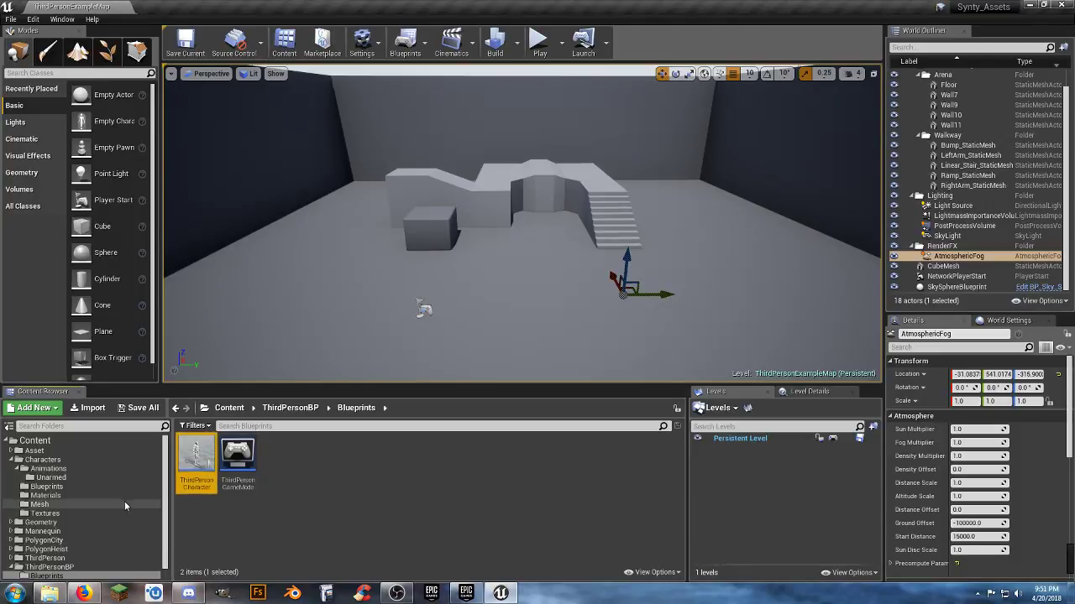
click(71, 487)
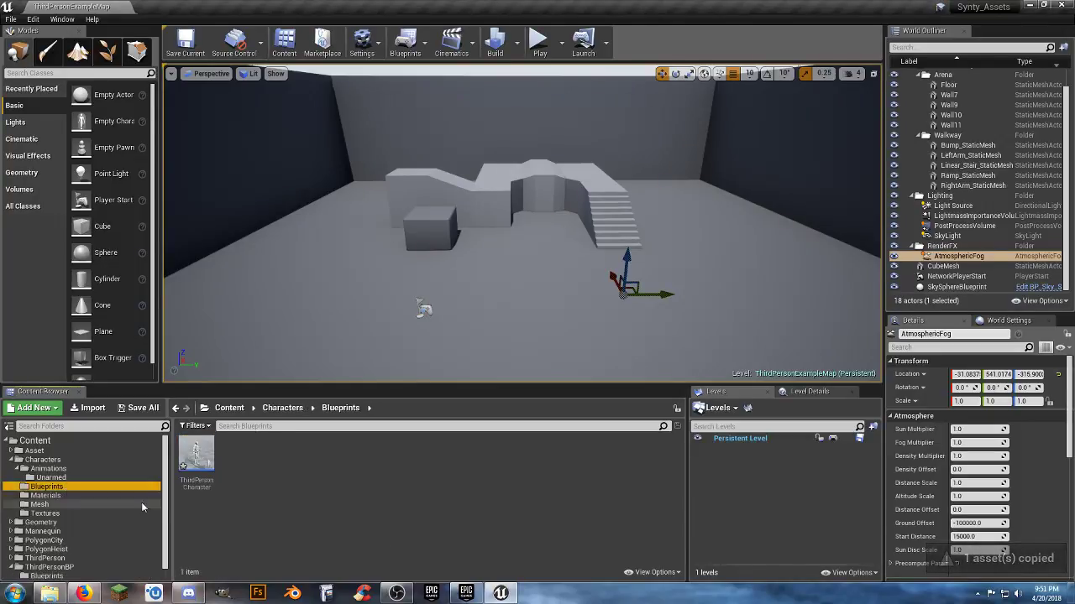
Rename the copied character blueprint as PC_Master
key(F2)
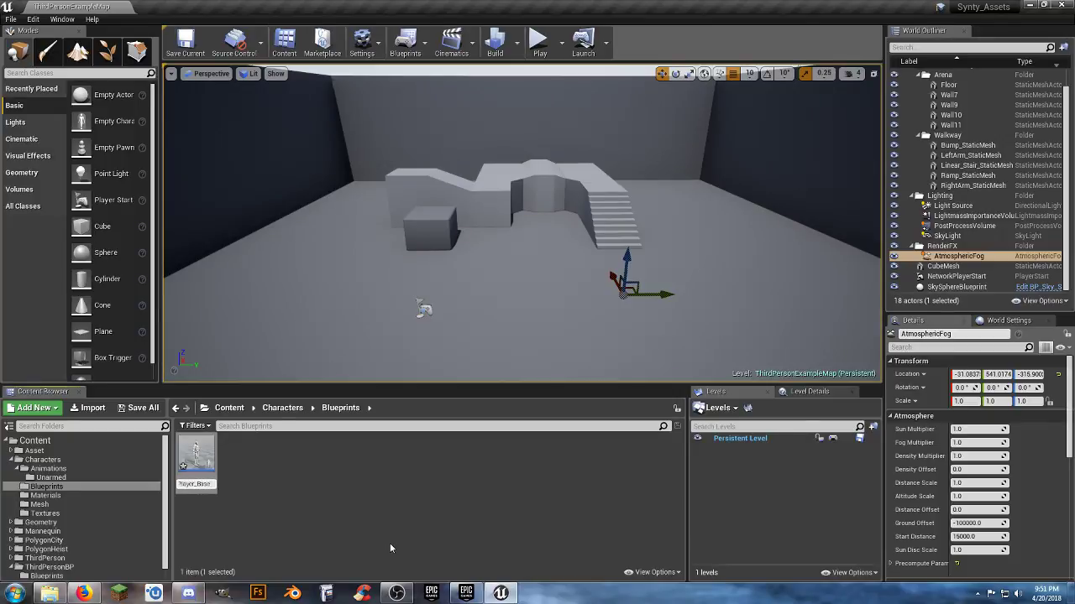
key(BackSpace)
key(BackSpace)
key(BackSpace)
key(BackSpace)
key(BackSpace)
key(BackSpace)
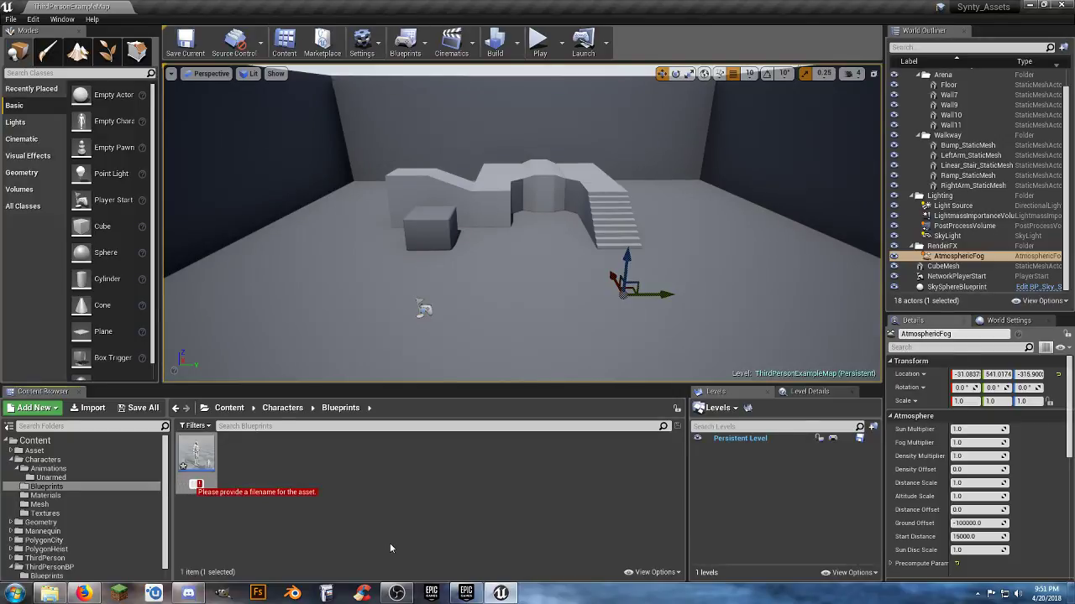
text(PC)
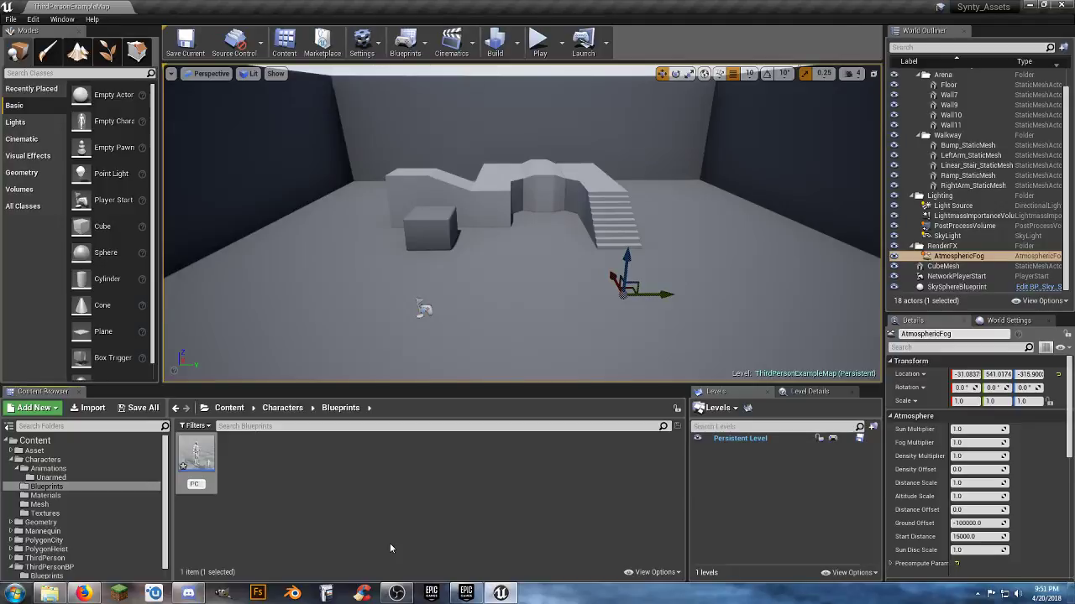
text(_Master)
key(Return)
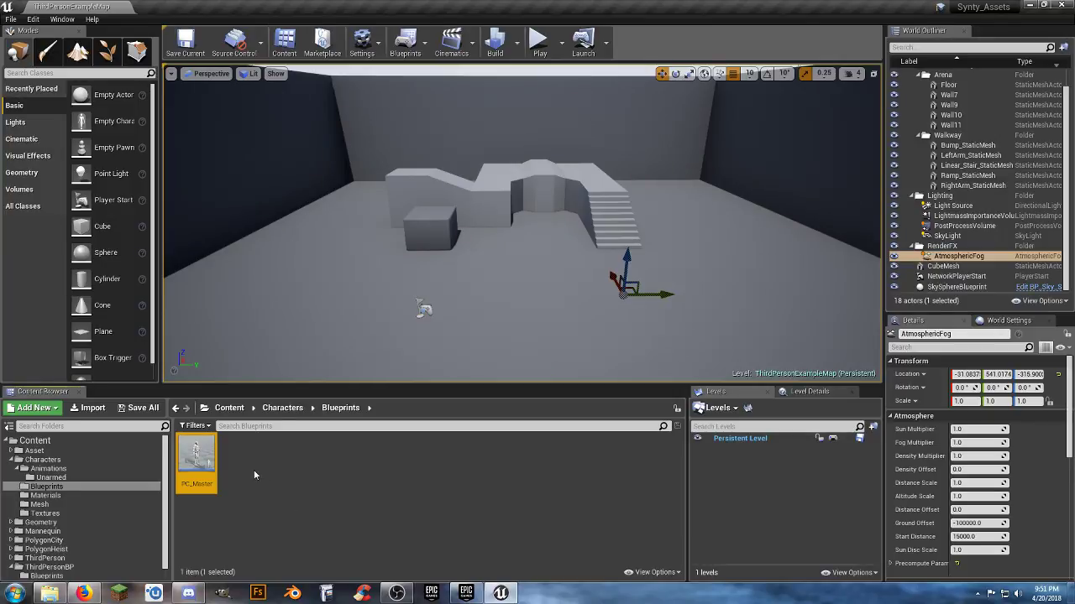
Open the PC_Master blueprint and delete the Touch input, Gamepad input and VR reset node groups from its Event Graph
double_click(195, 457)
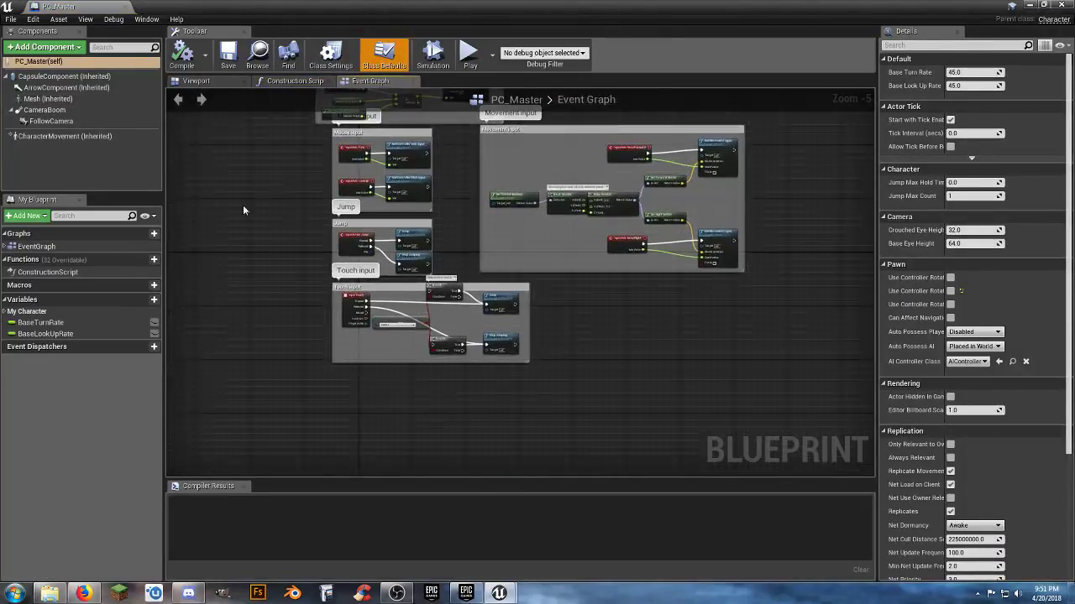
drag(568, 377, 268, 284)
key(Delete)
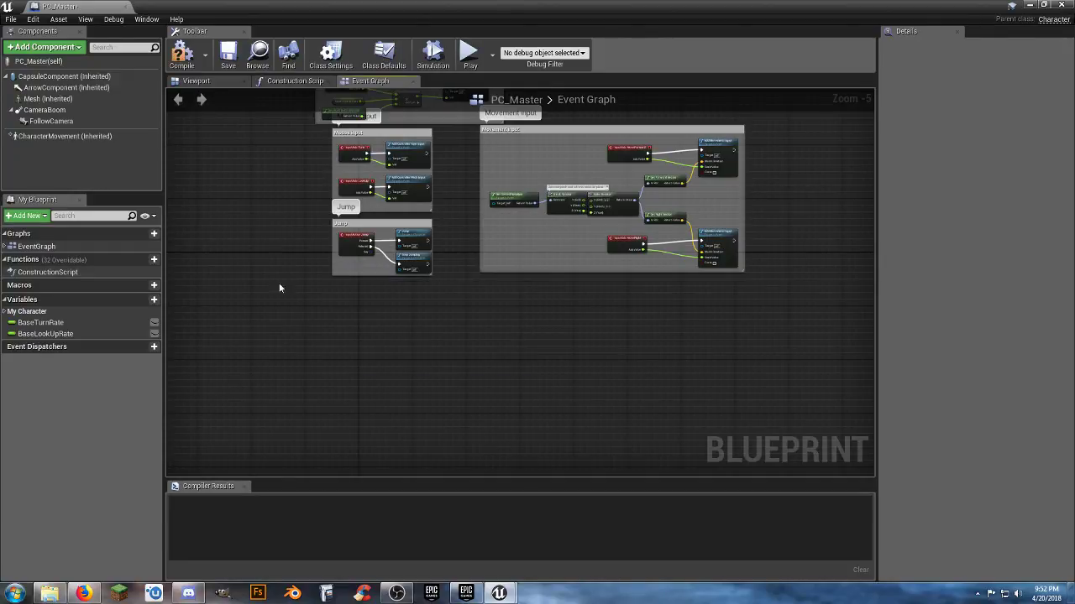
right_drag(278, 283, 263, 346)
right_drag(269, 280, 252, 353)
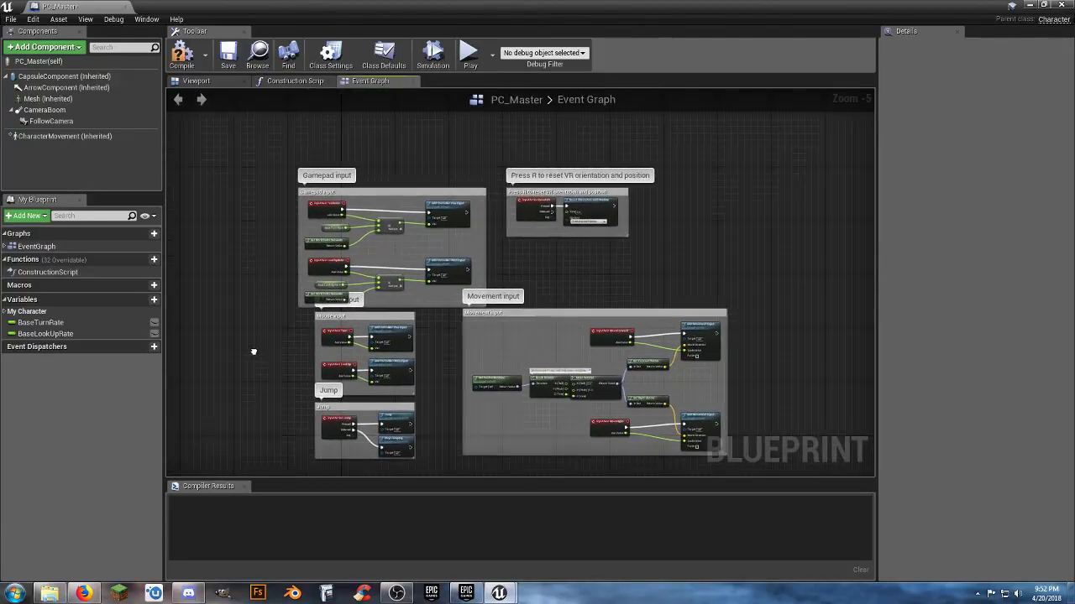
drag(256, 143, 497, 311)
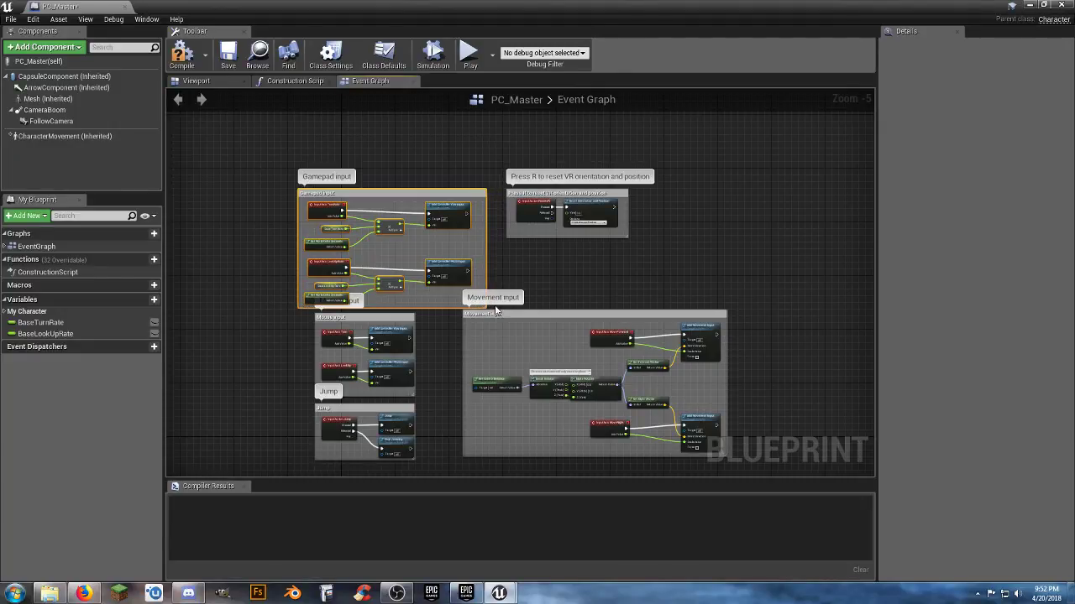
key(Delete)
drag(473, 157, 672, 256)
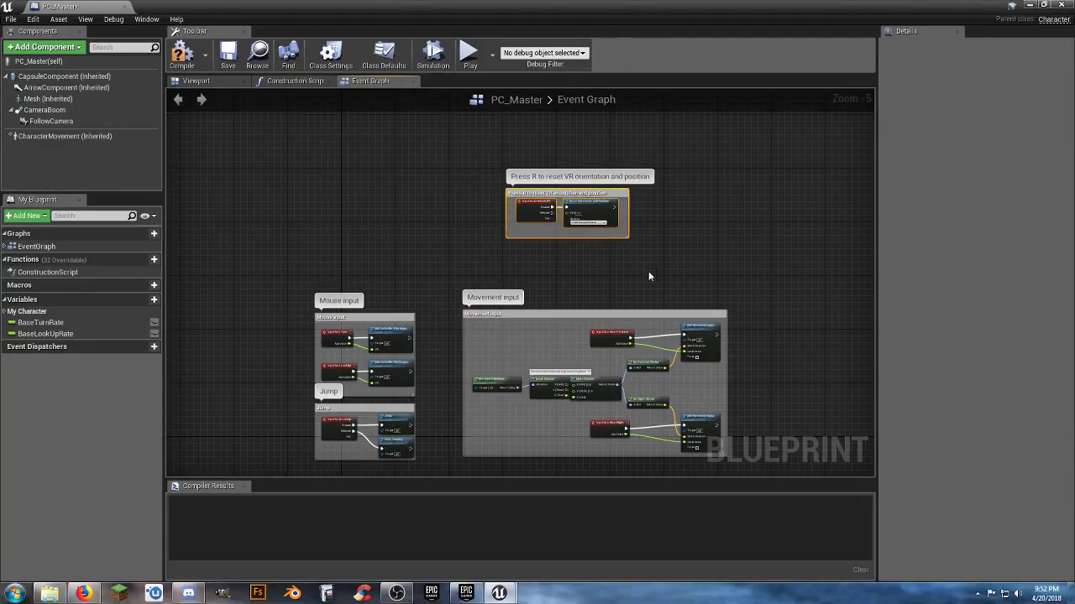
key(Delete)
Move the Movement input group up, align the Mouse input group with its top edge, and place the Jump group just beneath Mouse input
scroll(608, 234, up, 4)
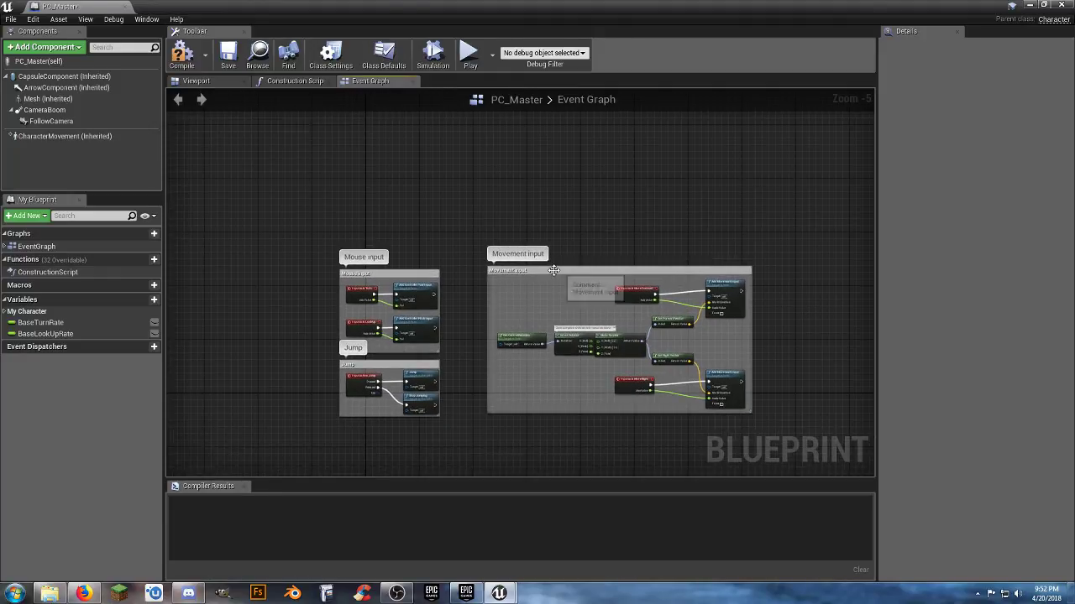
drag(476, 270, 445, 191)
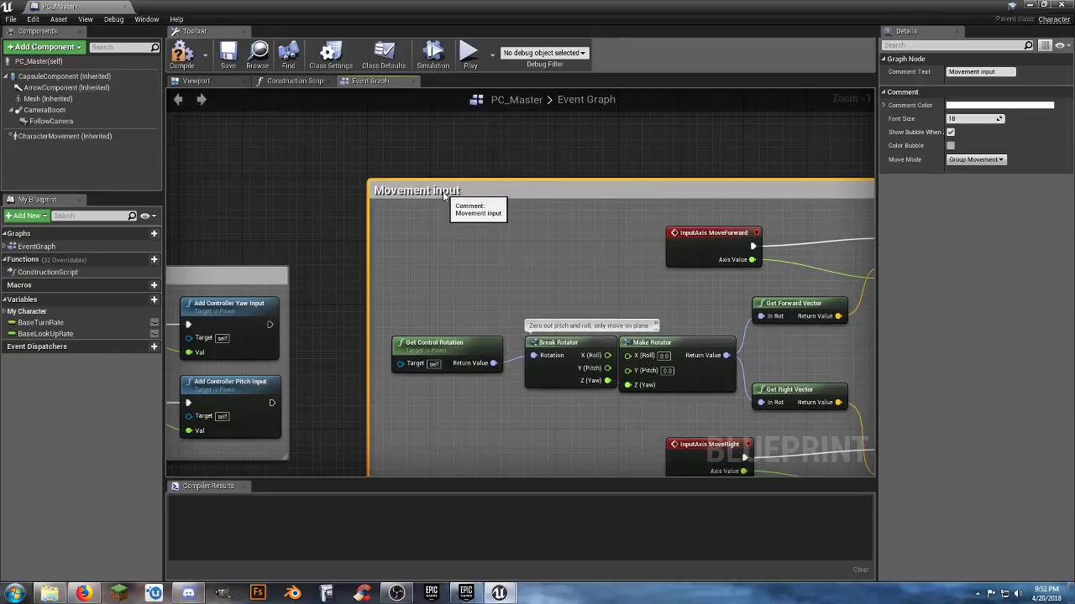
right_drag(239, 218, 446, 200)
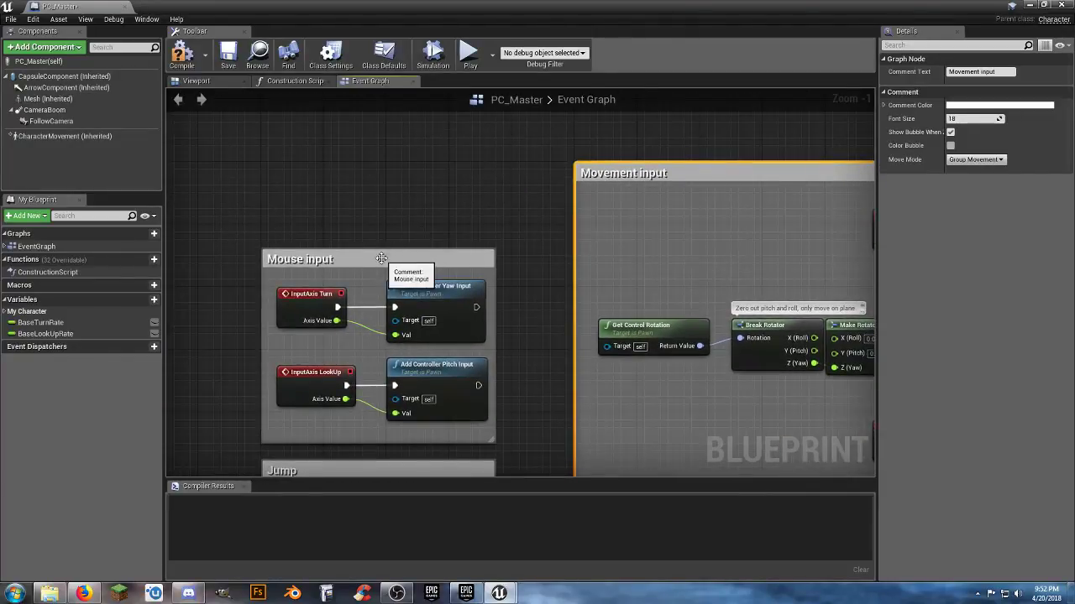
drag(388, 253, 380, 179)
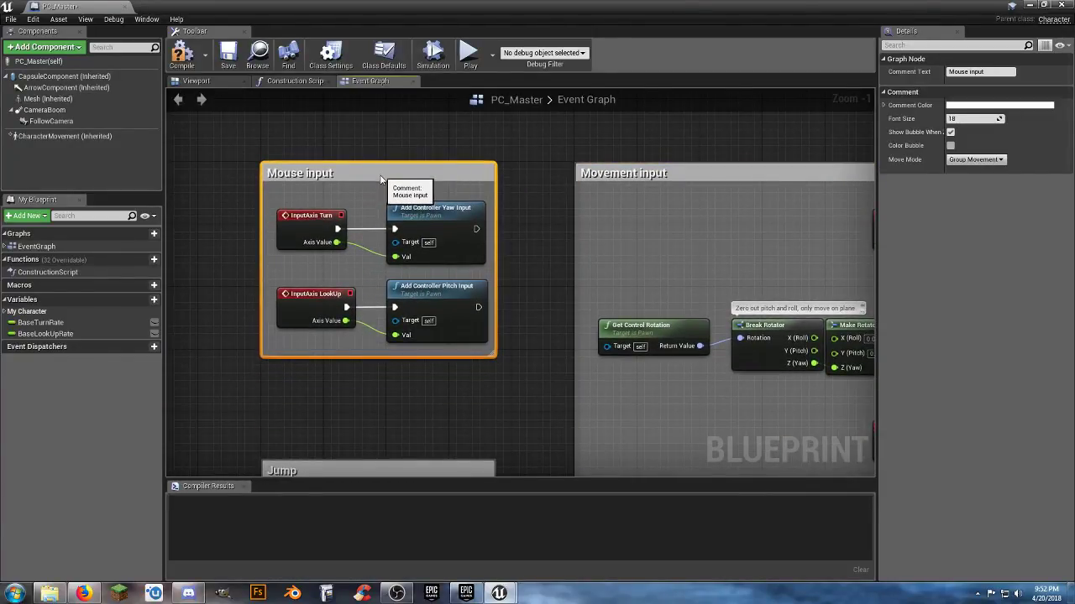
mouse_move(367, 180)
mouse_down()
mouse_move(406, 180)
mouse_move(366, 180)
mouse_up()
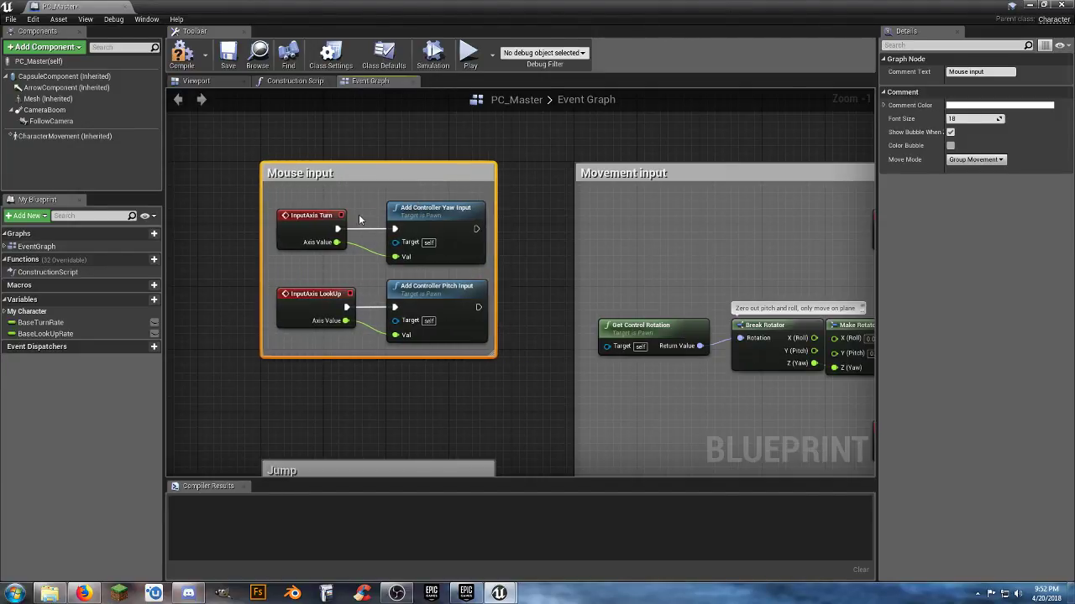
right_drag(361, 392, 375, 265)
drag(344, 332, 348, 264)
click(452, 431)
scroll(452, 431, down, 5)
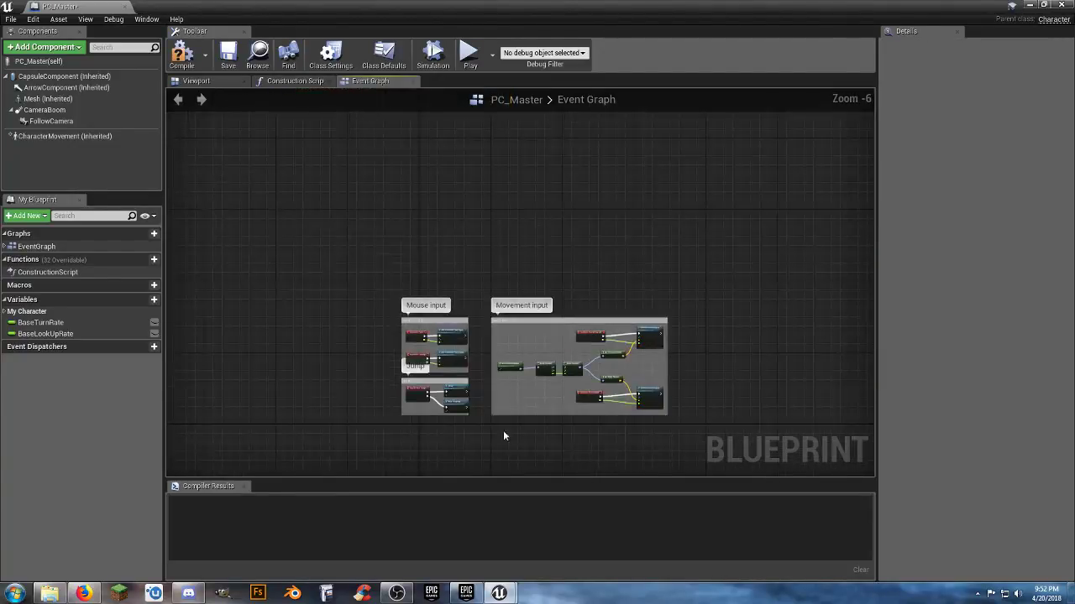
Check the rearranged Mouse input, Jump and Movement input groups and compile the PC_Master blueprint
right_drag(504, 434, 445, 380)
scroll(442, 376, up, 6)
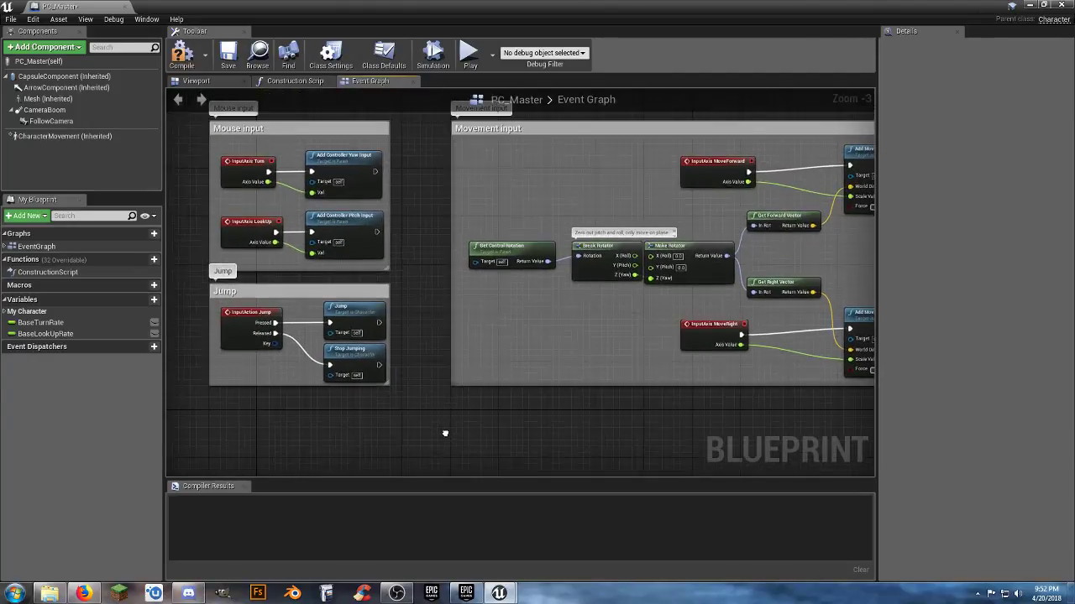
scroll(415, 395, down, 2)
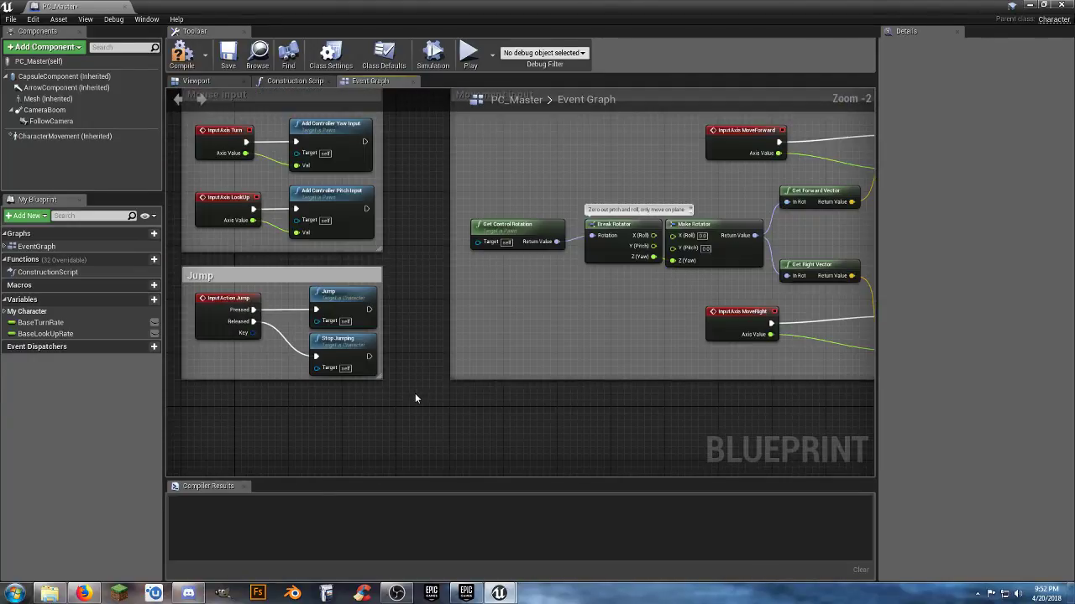
click(182, 60)
Set the skeletal mesh of PC_Master's inherited Mesh component to SK_Character_Male_Police
click(208, 81)
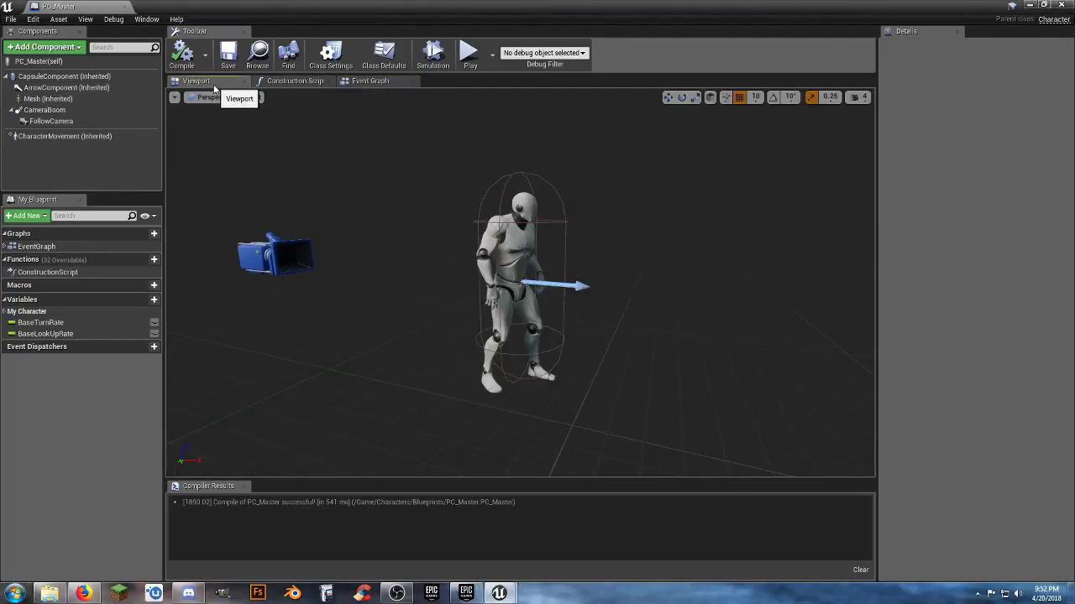
click(48, 100)
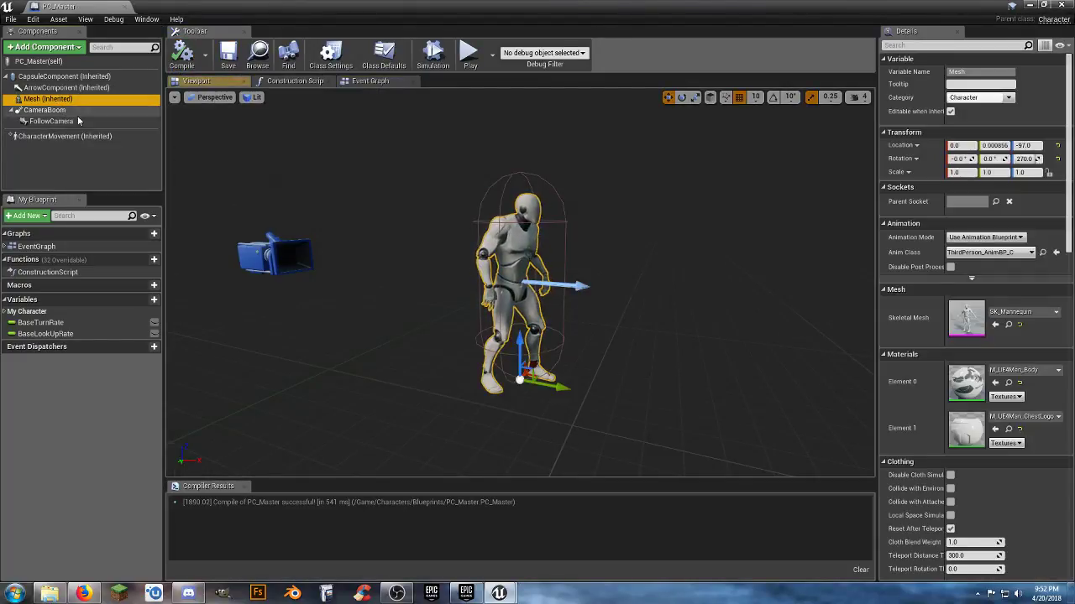
click(1039, 314)
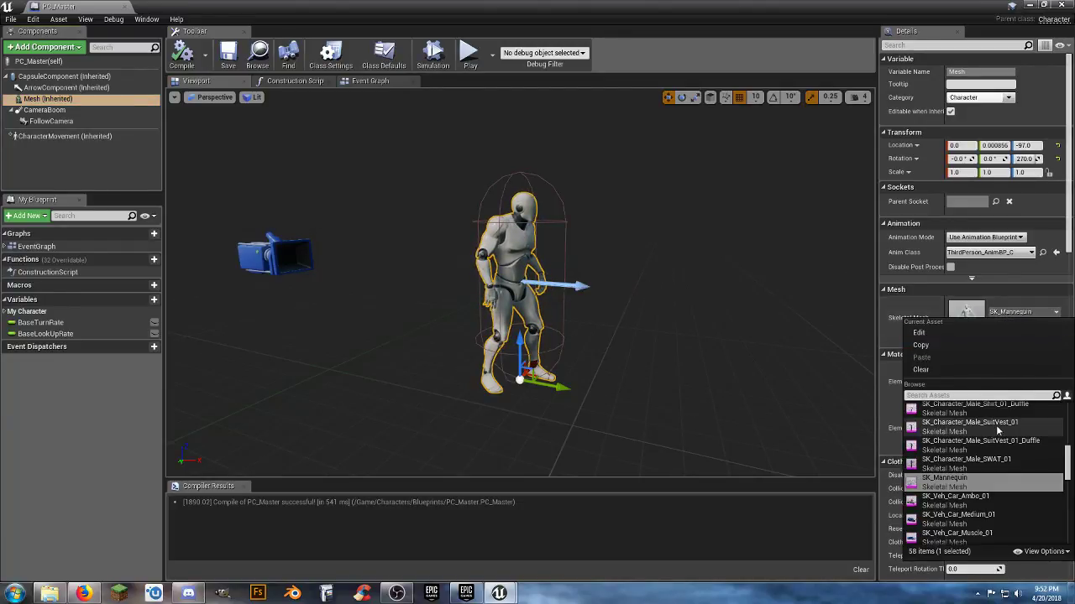
scroll(994, 459, up, 2)
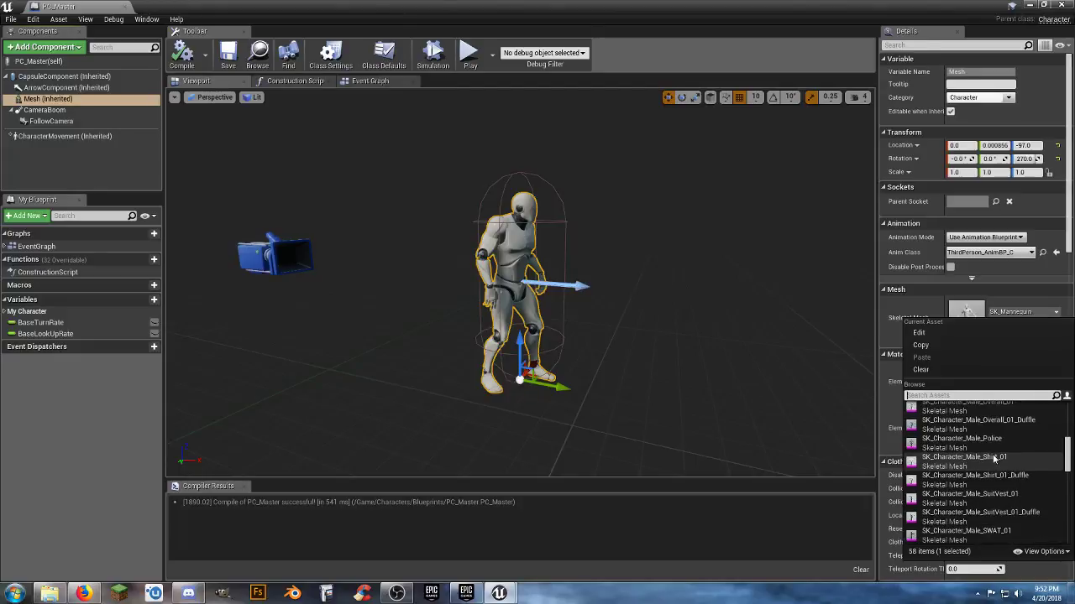
click(991, 441)
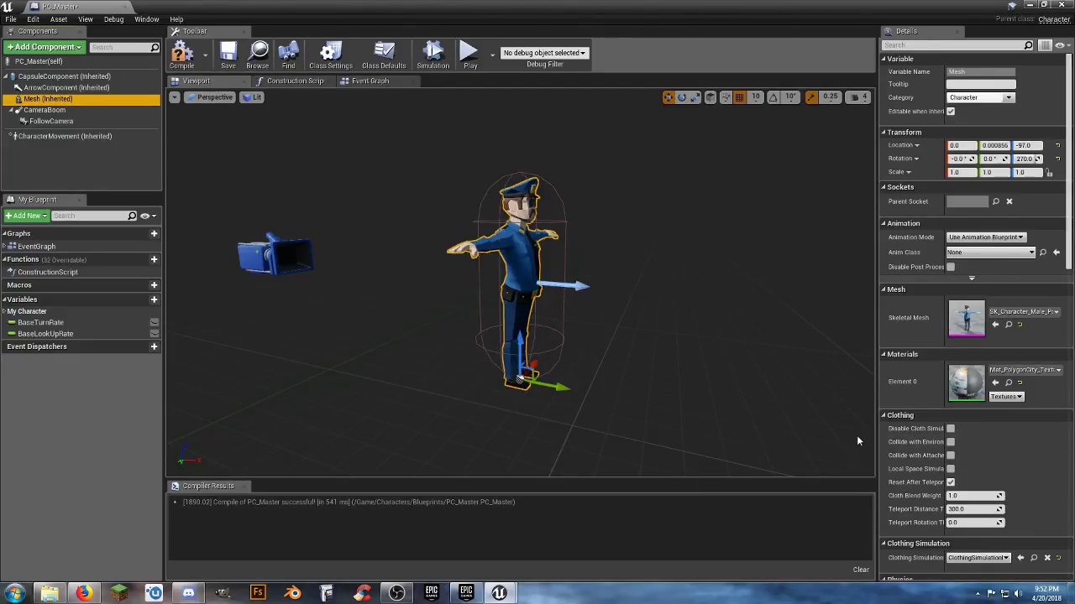
Assign Unarmed_AnimBP as the Mesh component's Anim Class, and compile and save PC_Master
click(1029, 254)
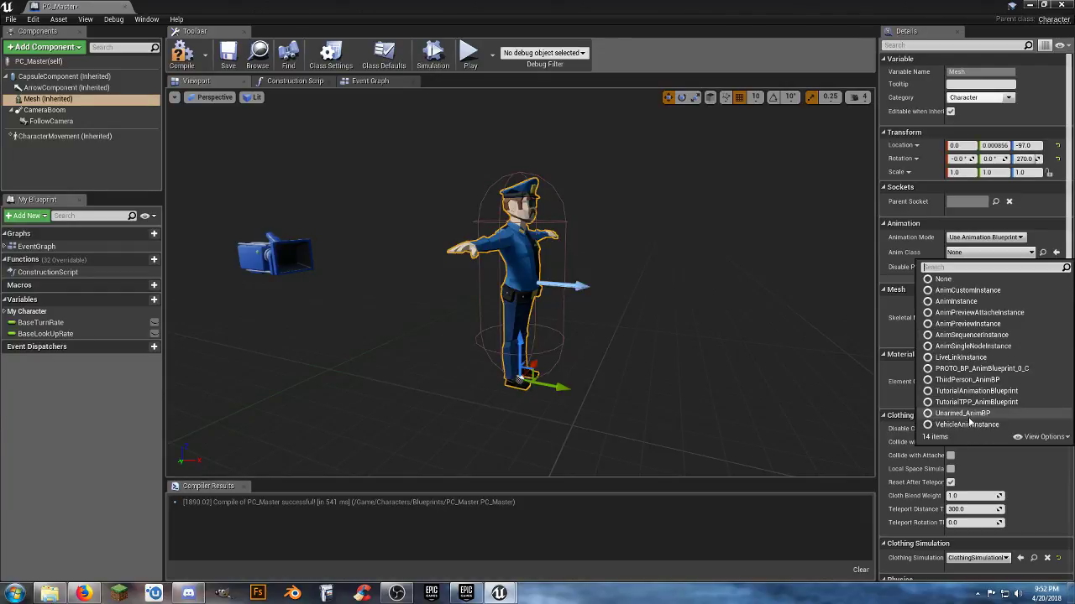
click(962, 413)
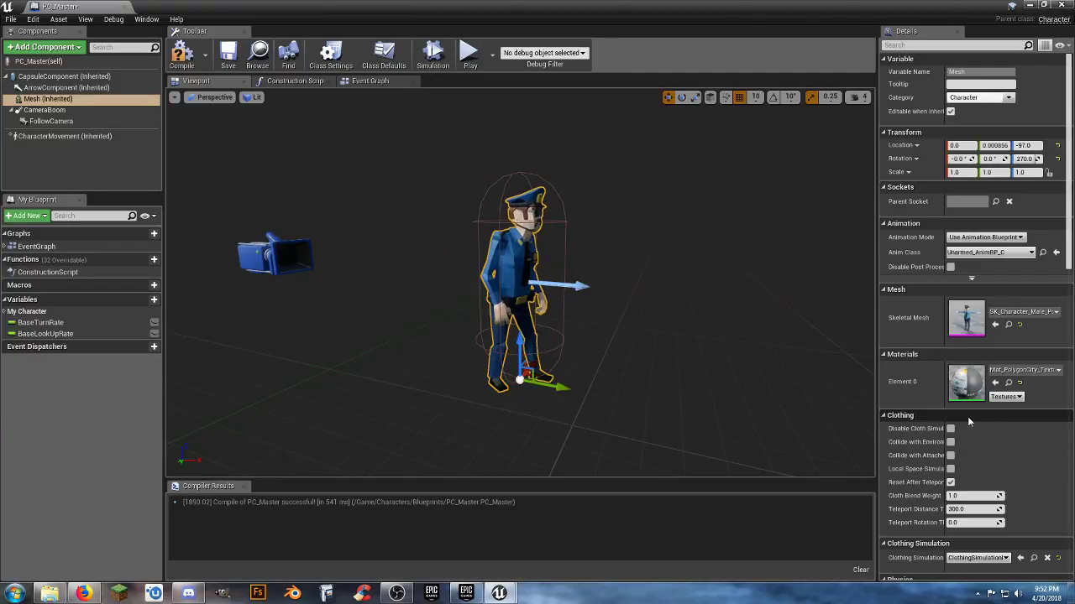
click(187, 61)
click(228, 63)
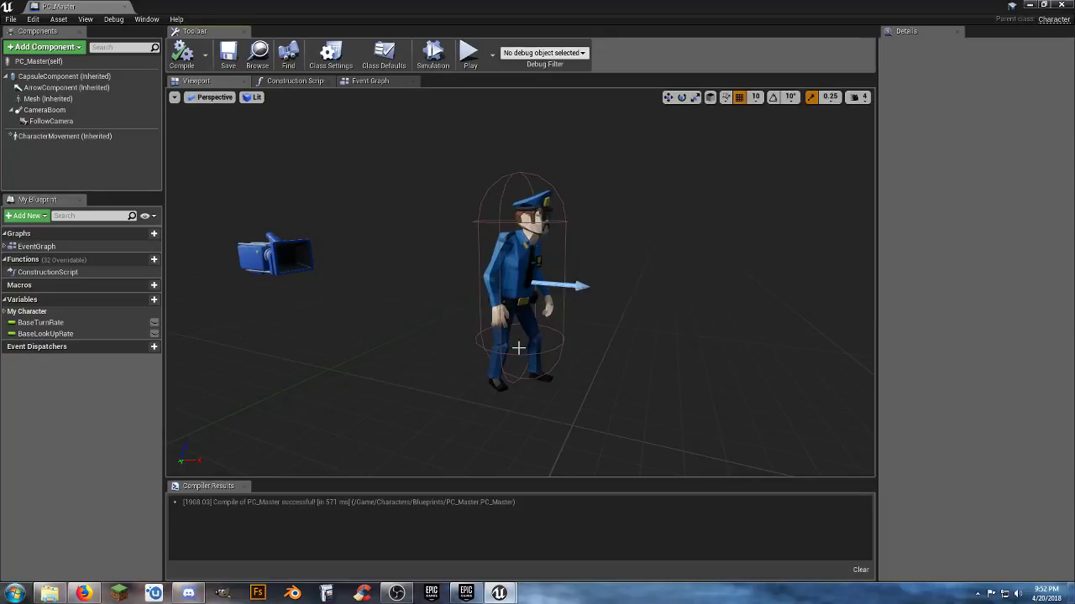
drag(537, 352, 456, 344)
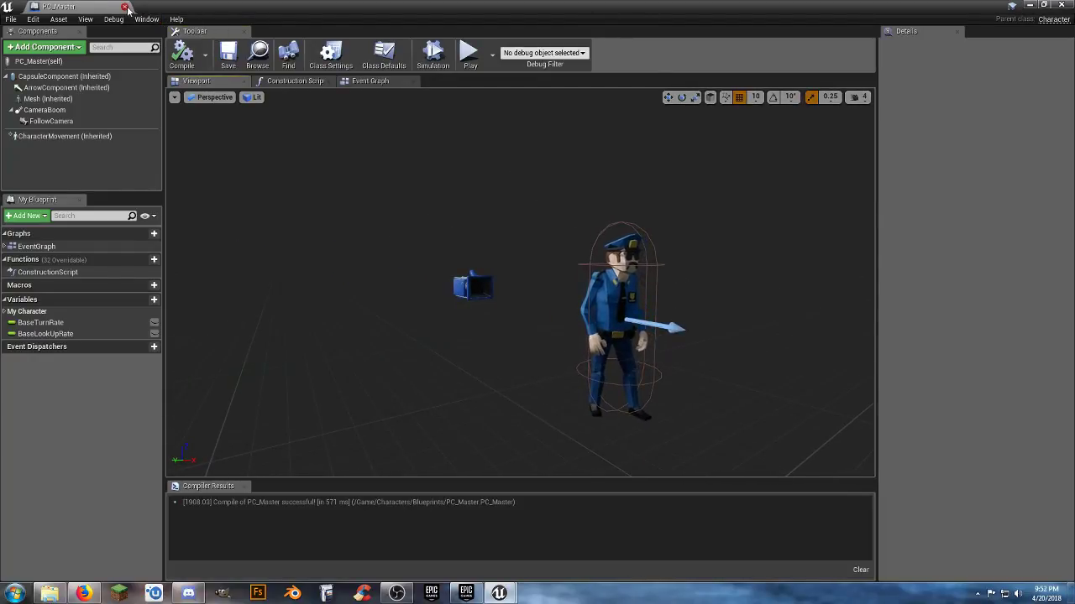
In the level's world settings, set the GameMode Override to ThirdPersonGameMode and its Default Pawn Class to PC_Master
click(87, 5)
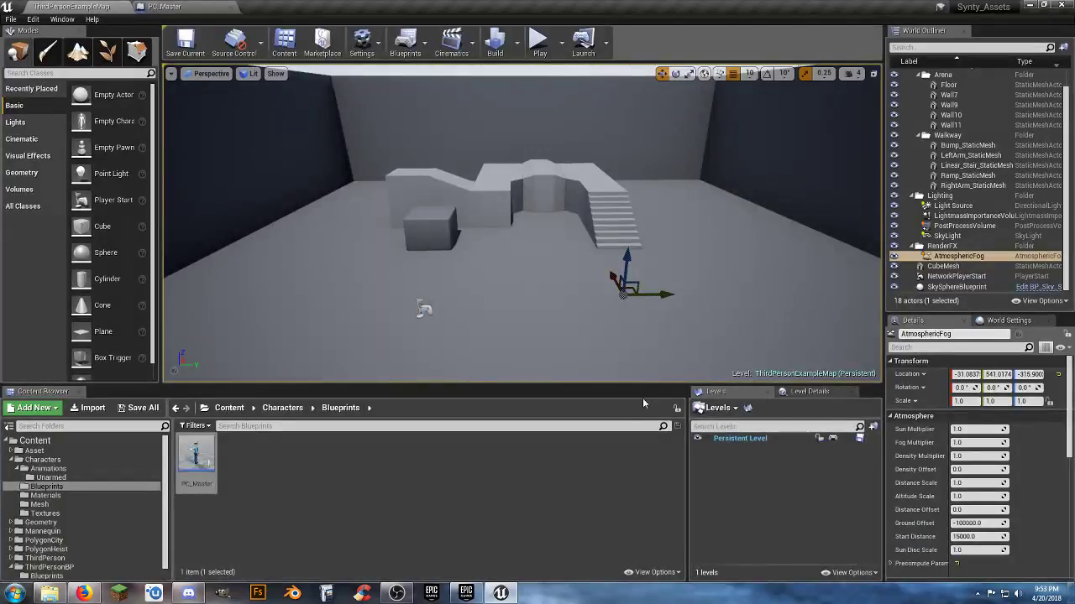
click(626, 480)
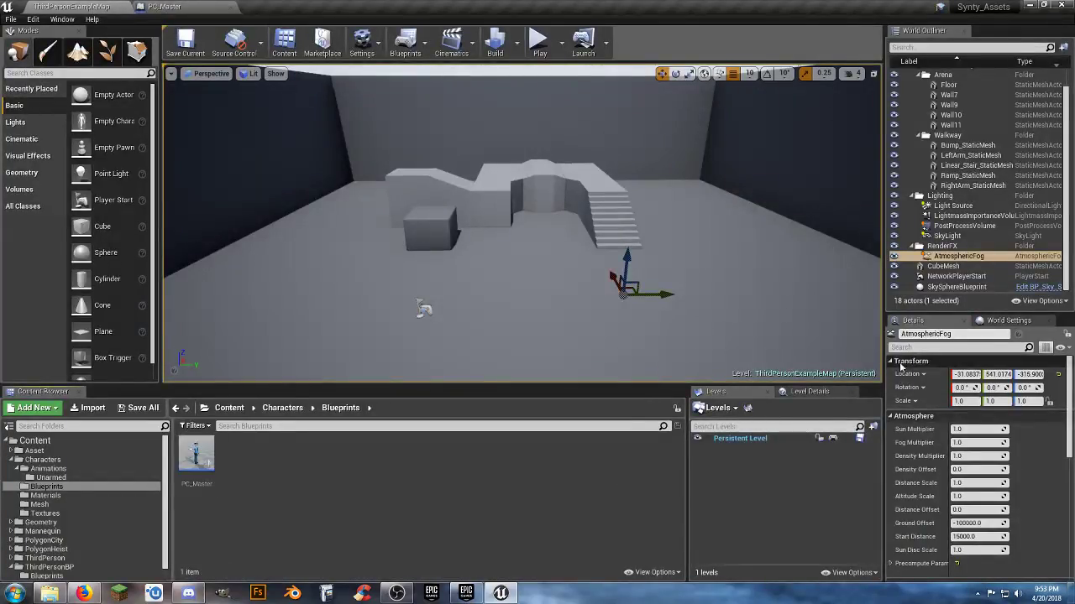
click(1010, 324)
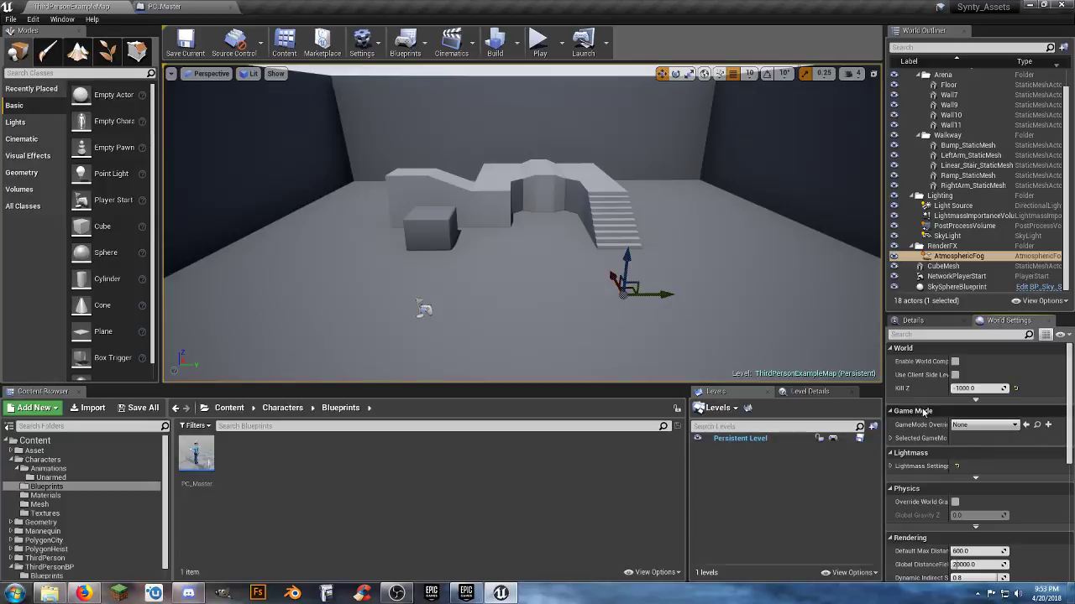
click(974, 427)
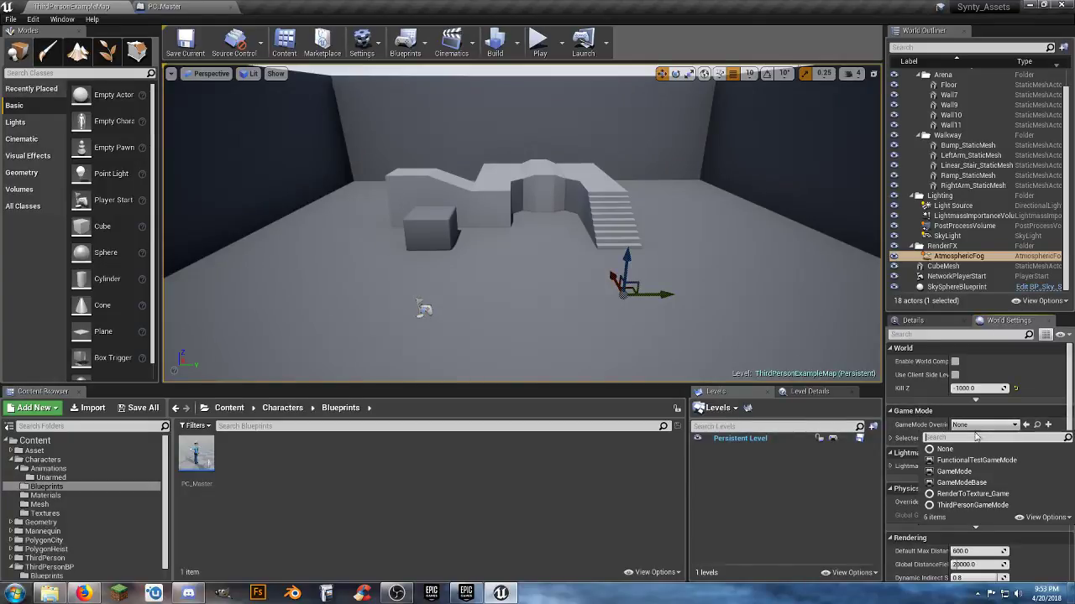
click(958, 507)
click(893, 438)
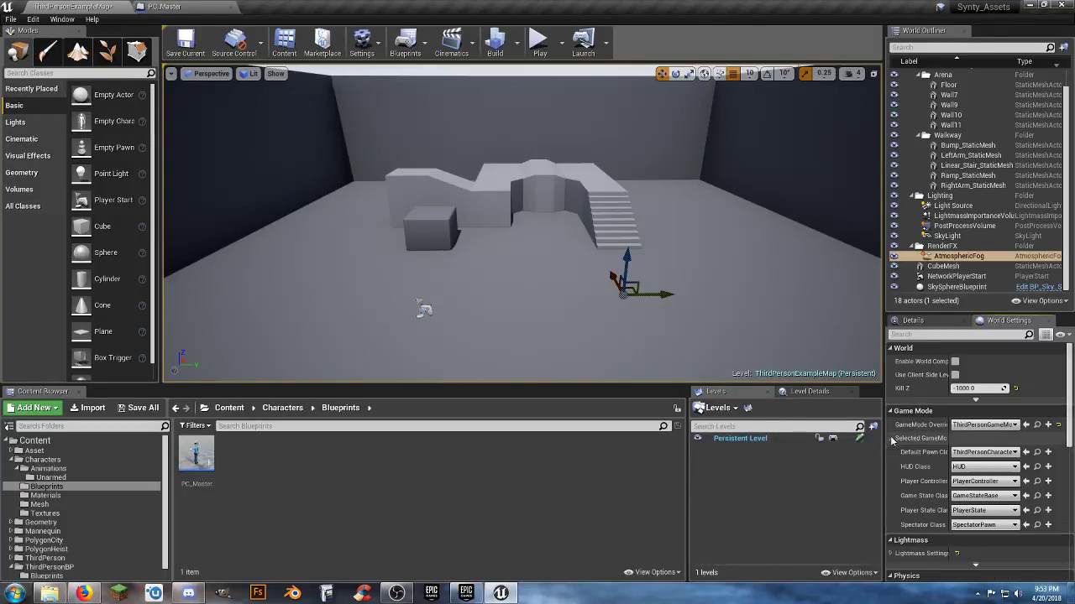
click(991, 454)
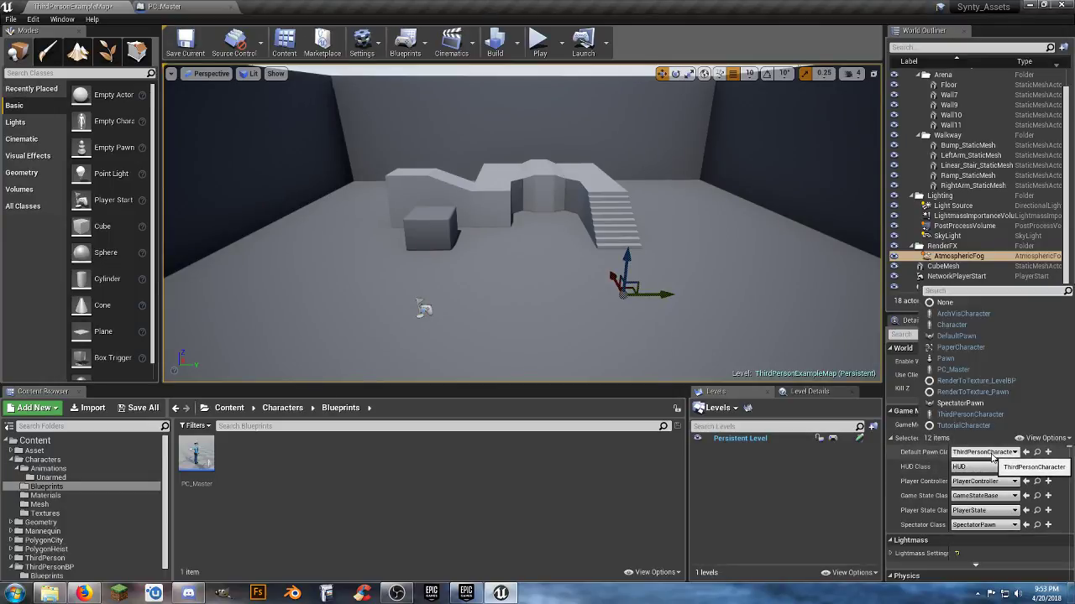
click(953, 370)
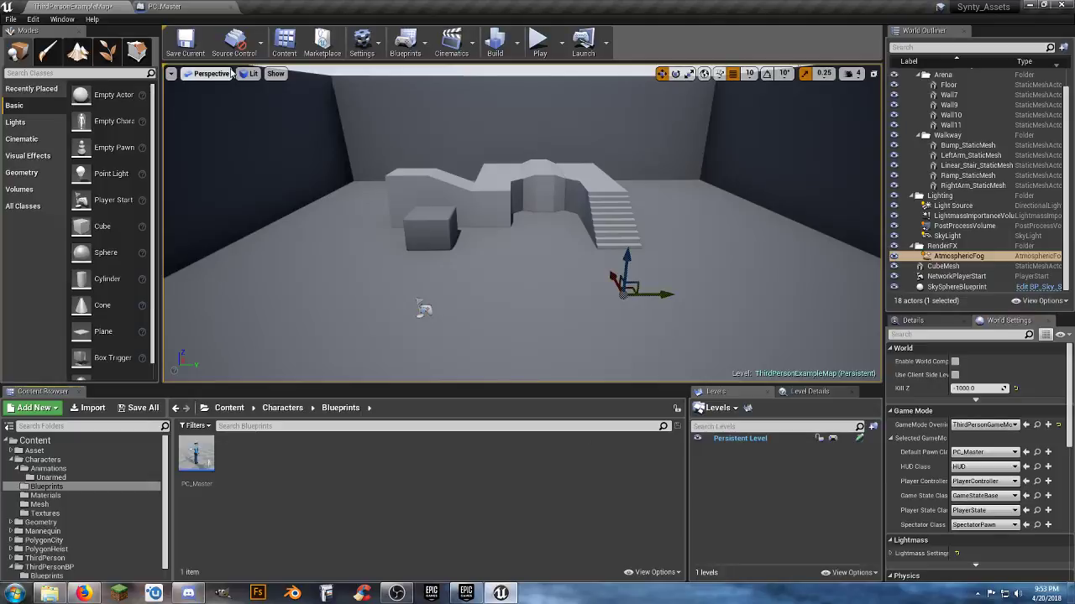
Play-test the level, running and jumping the police character around the arena to check its animations, and stop the session
click(536, 46)
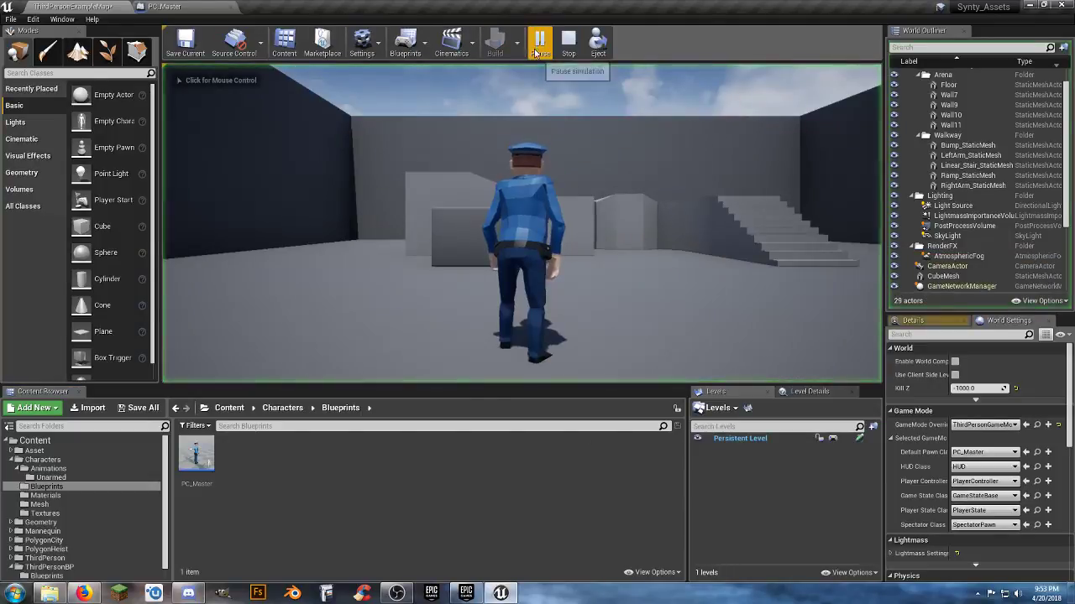
click(566, 219)
key(w)
key(w)
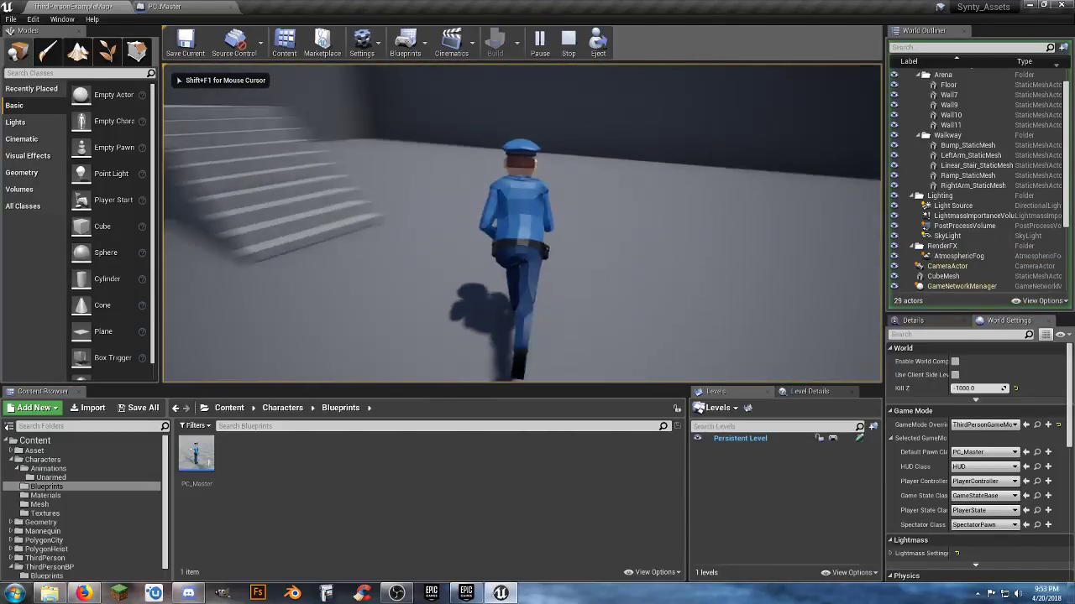
key(w)
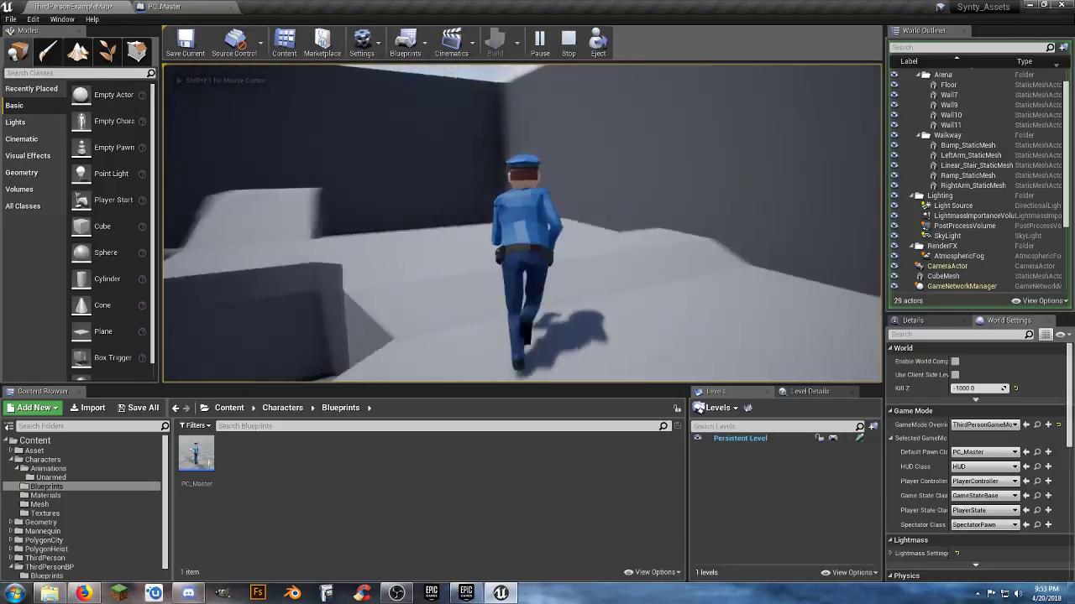
key(w)
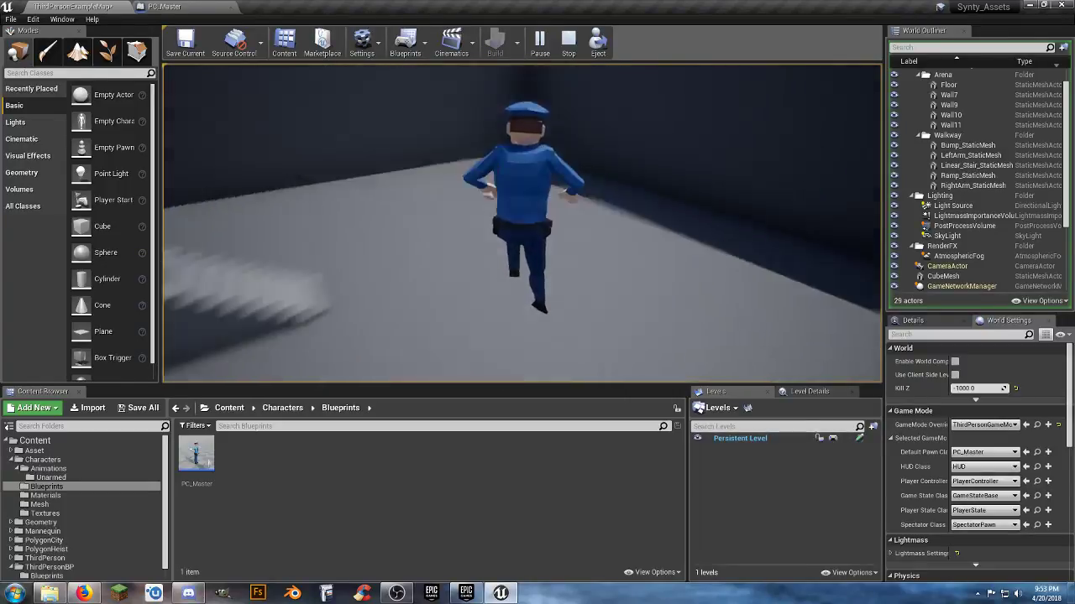
key(w)
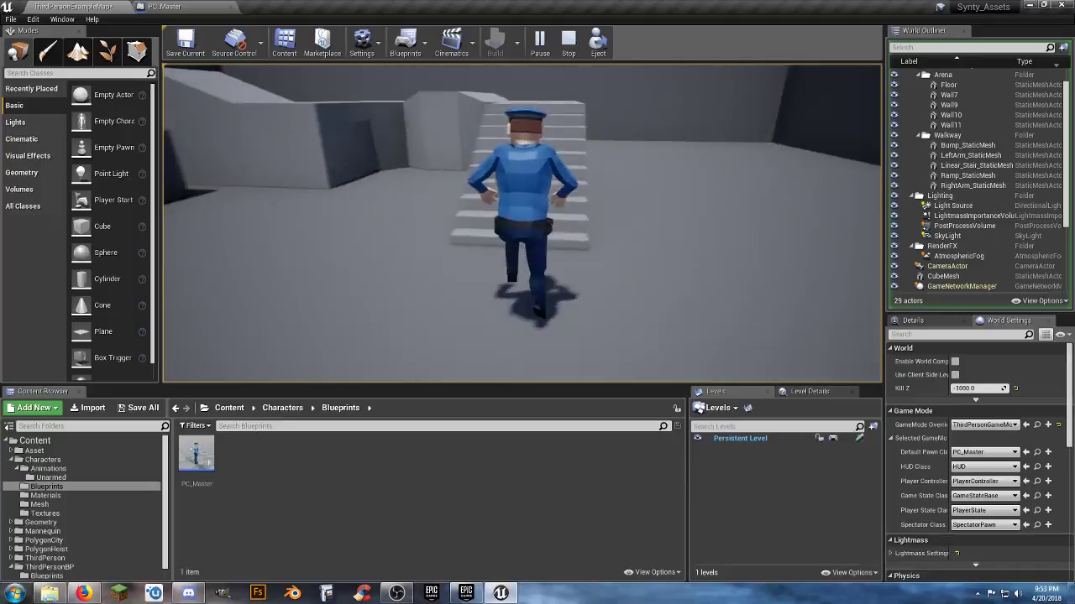
key(w)
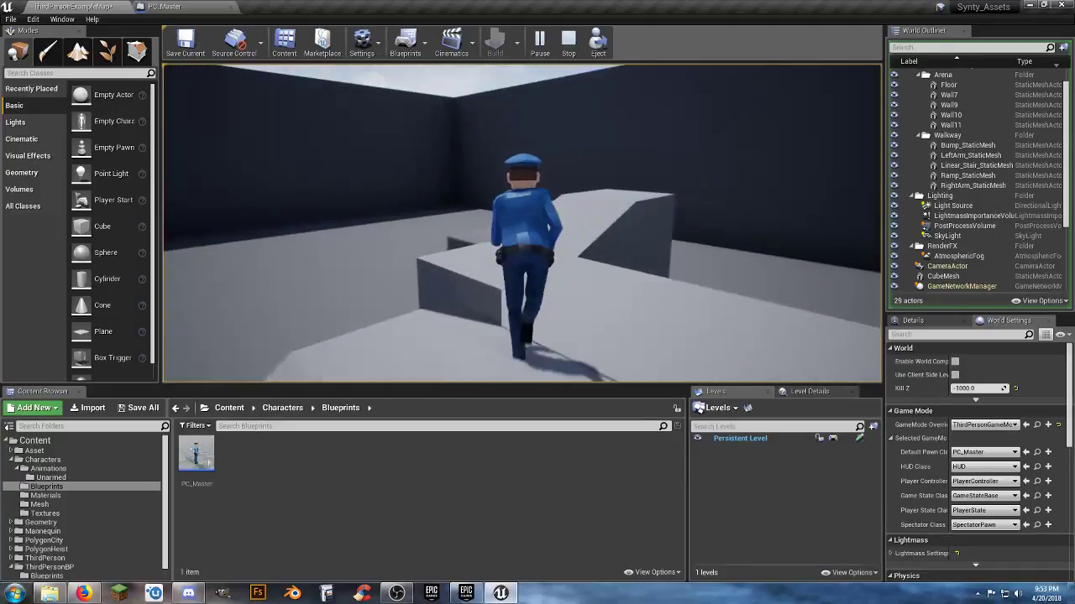
key(space)
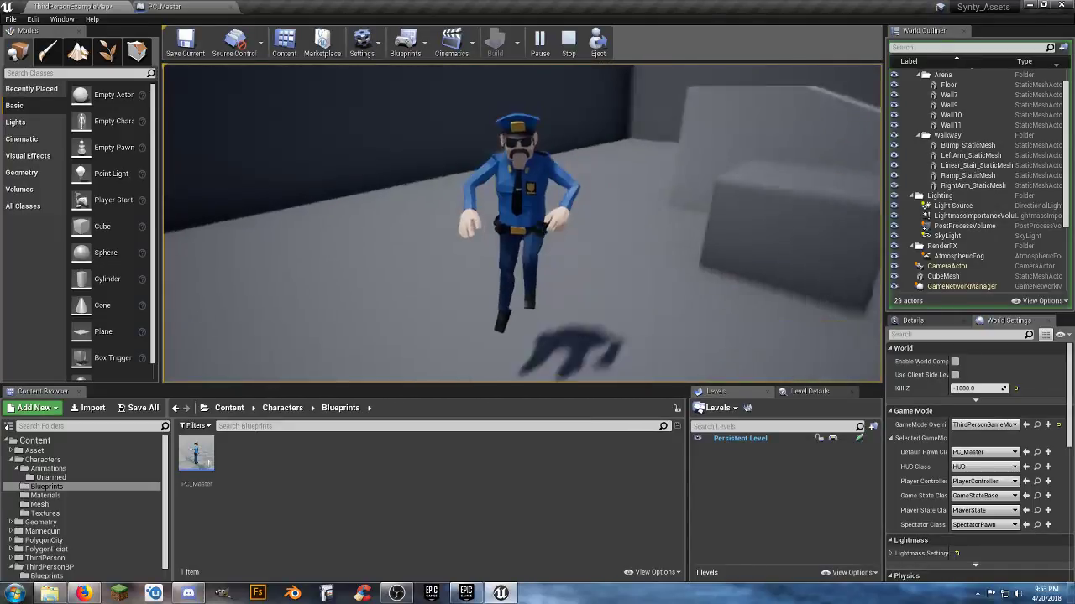
key(w)
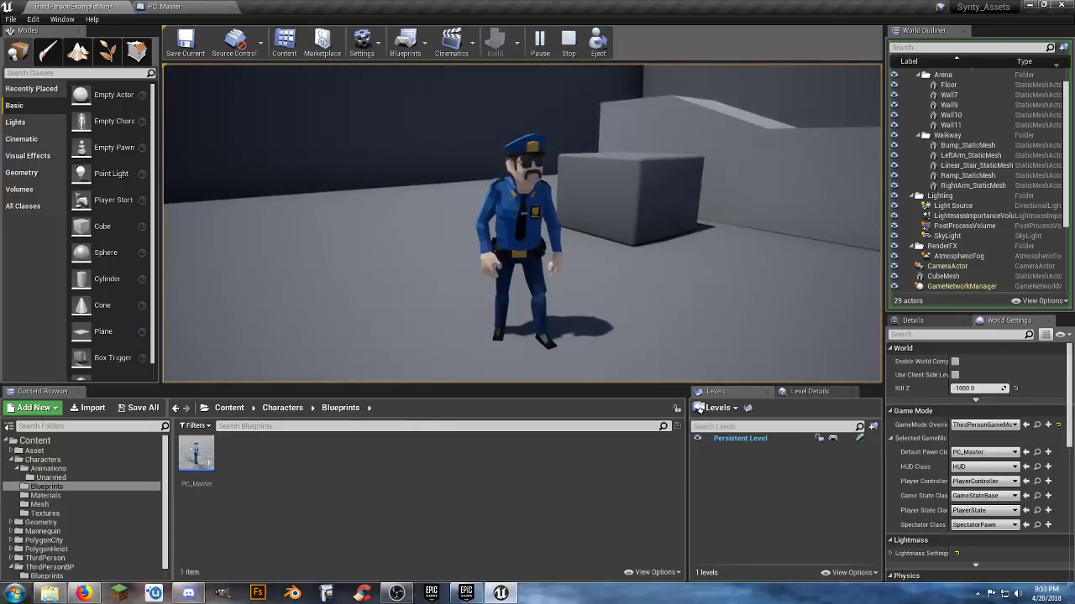
key(w)
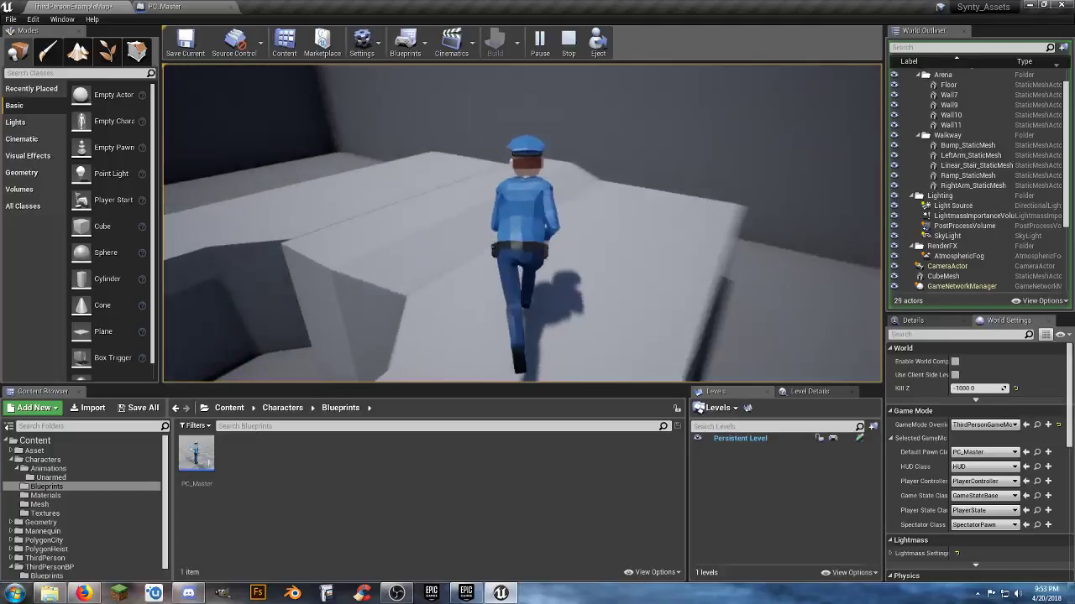
key(space)
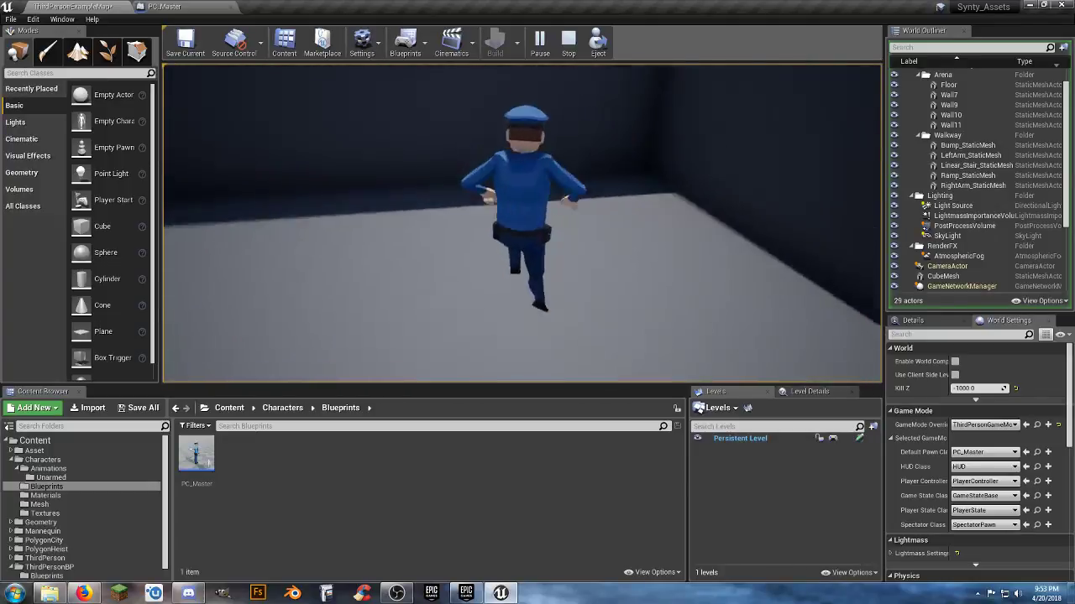
key(w)
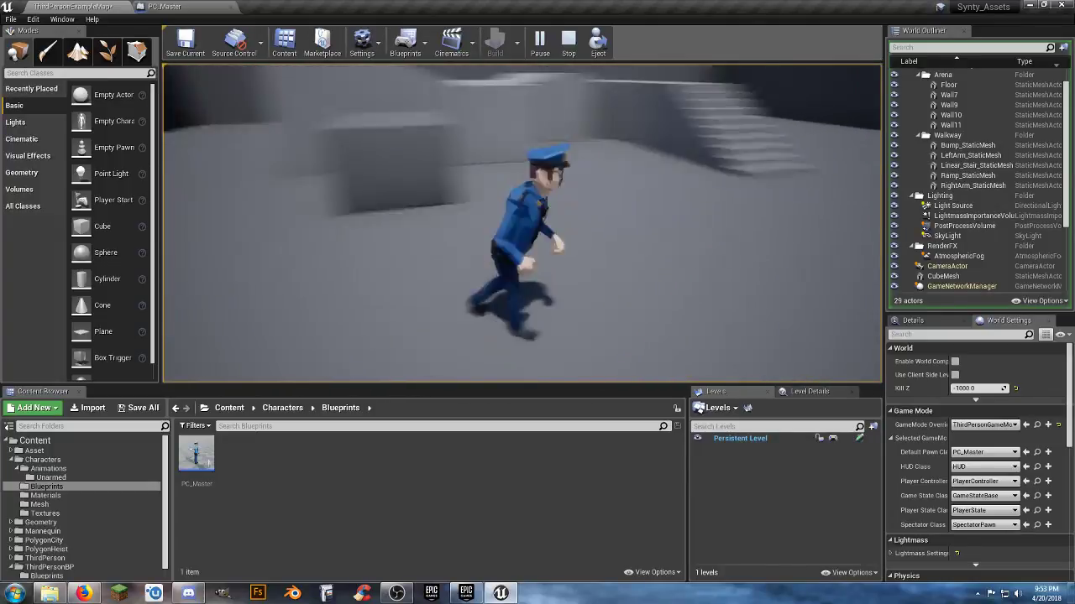
key(Escape)
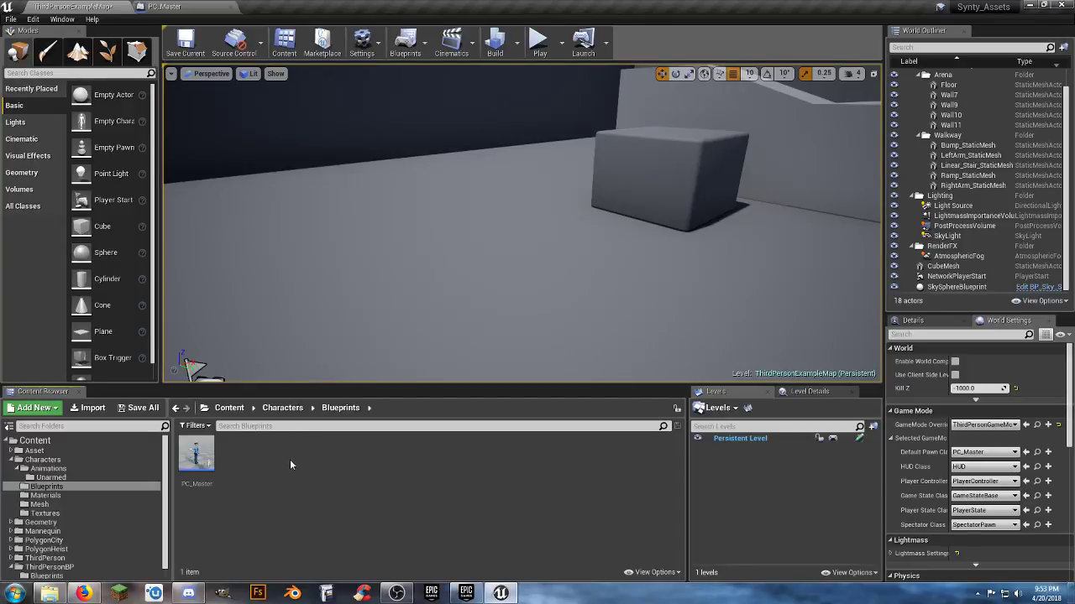
Open the AnimStarterPack content folder and look through its animation assets
click(508, 595)
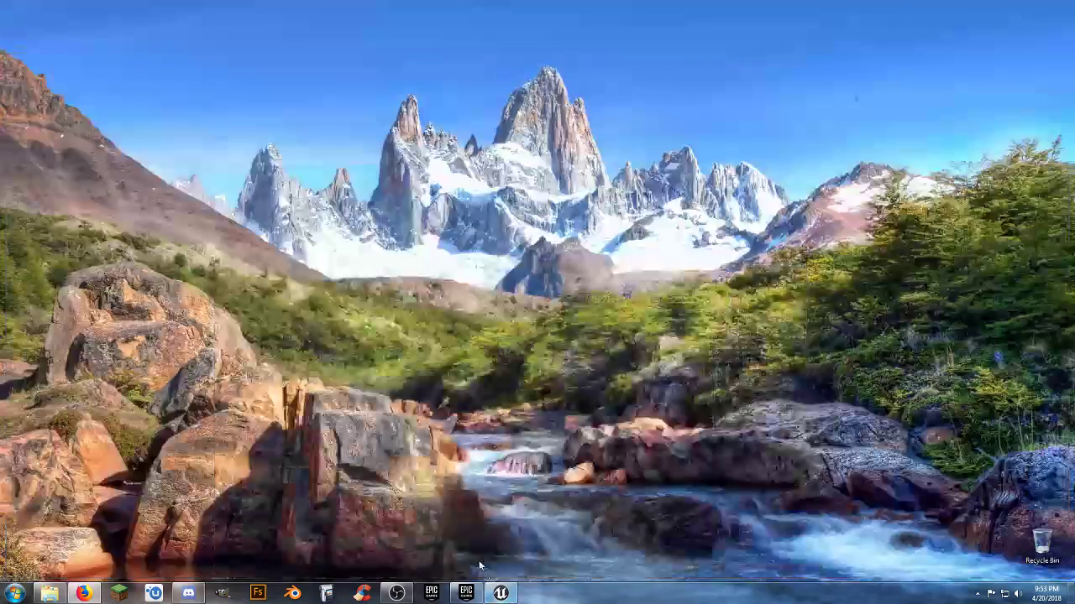
click(503, 594)
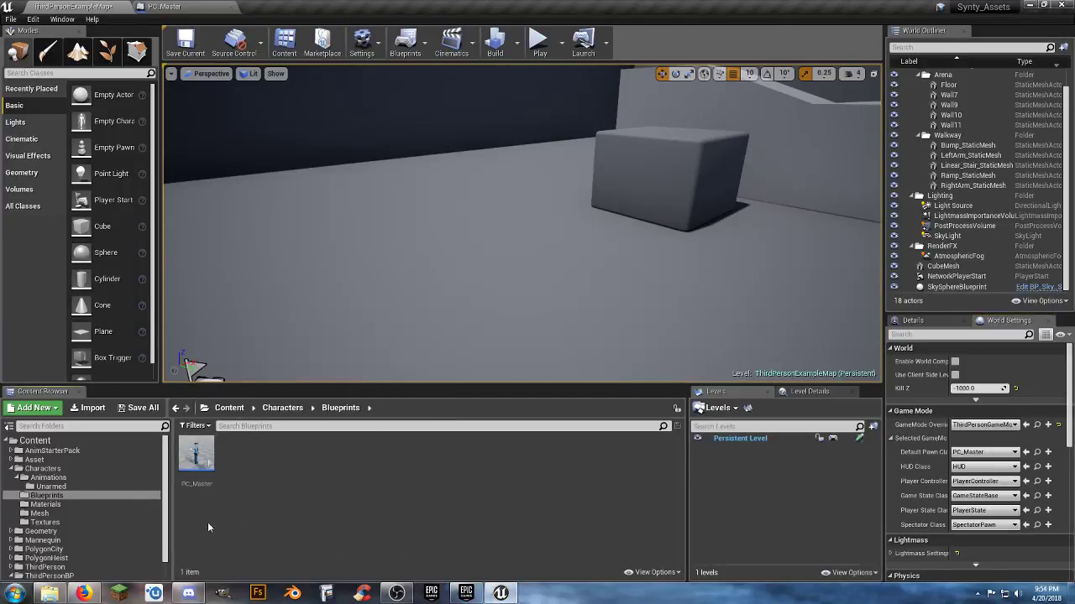
click(54, 450)
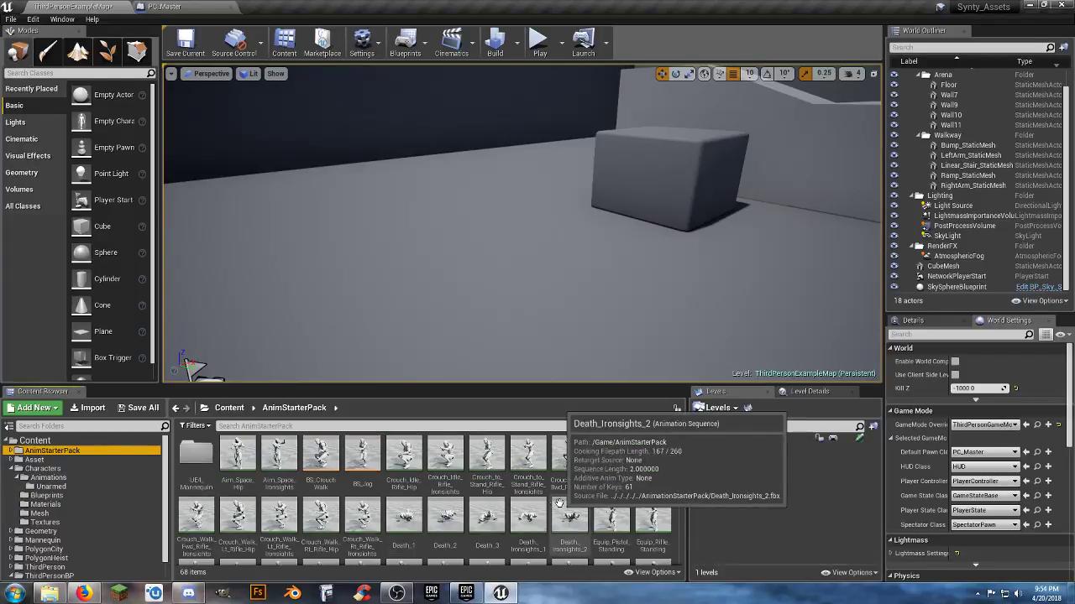
scroll(532, 477, down, 2)
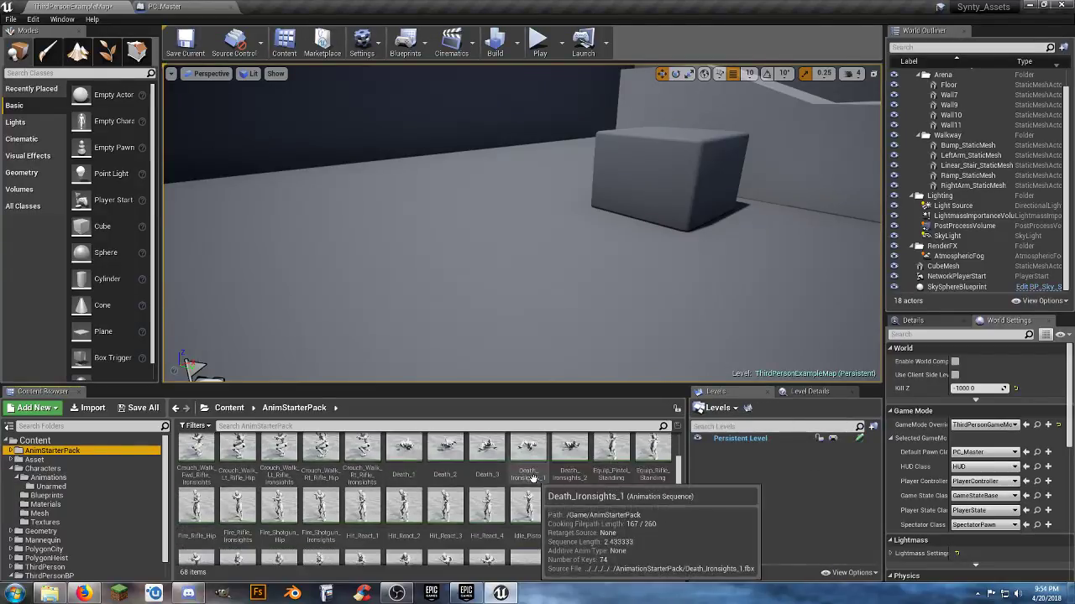
scroll(532, 477, down, 6)
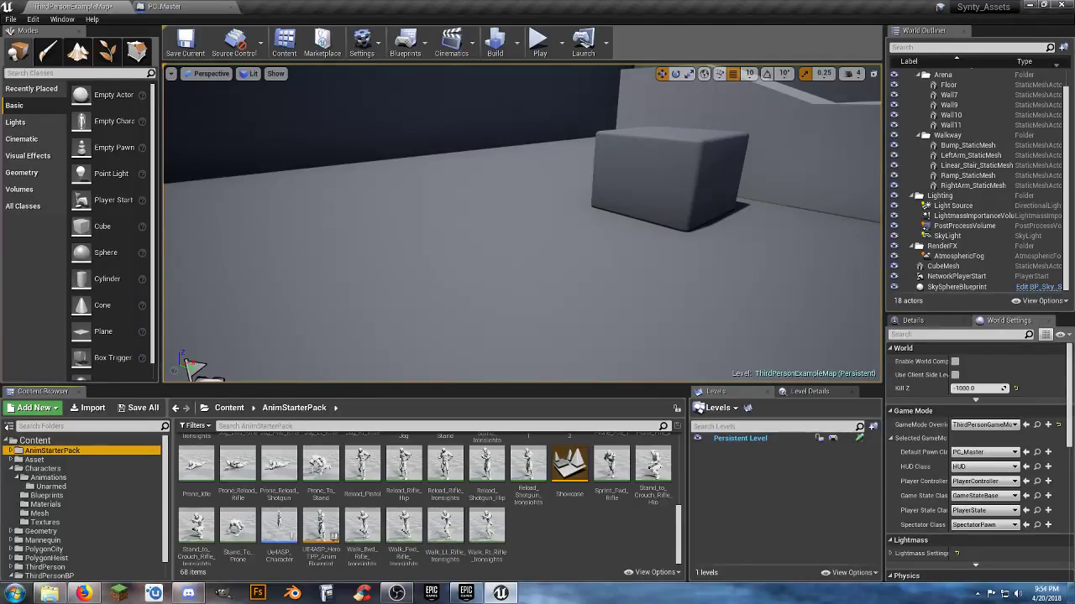
Play-test the level again, walk the police character around the arena, and stop the session
right_drag(699, 285, 772, 285)
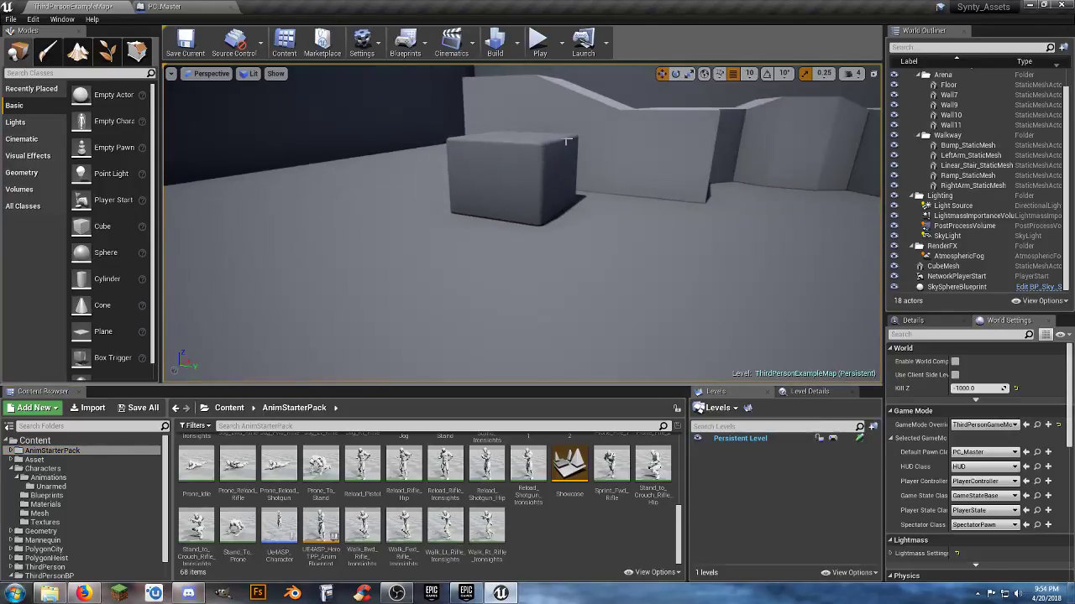
click(535, 38)
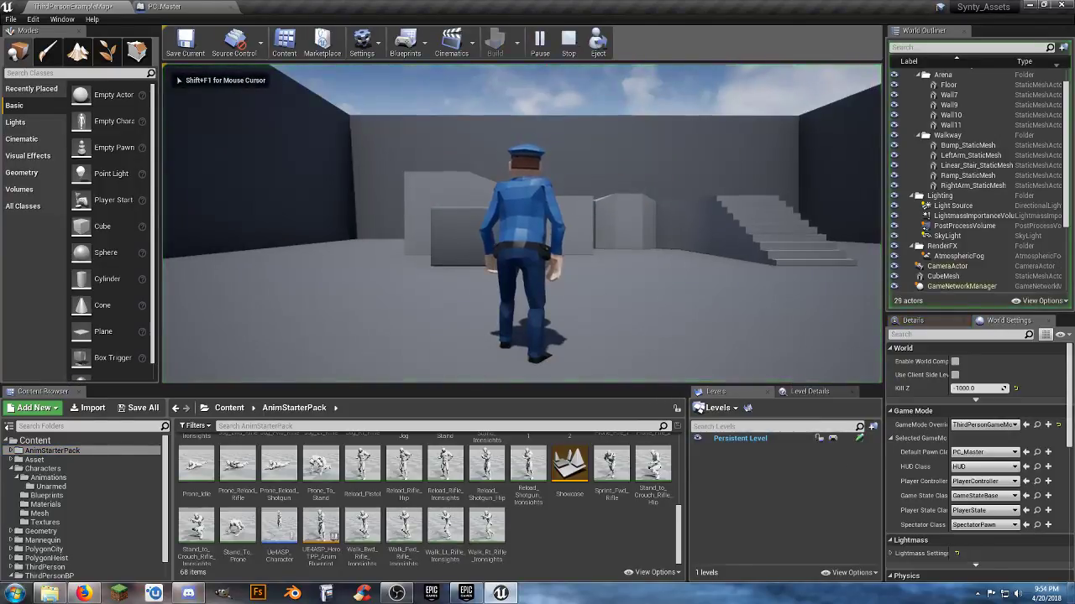
key(w)
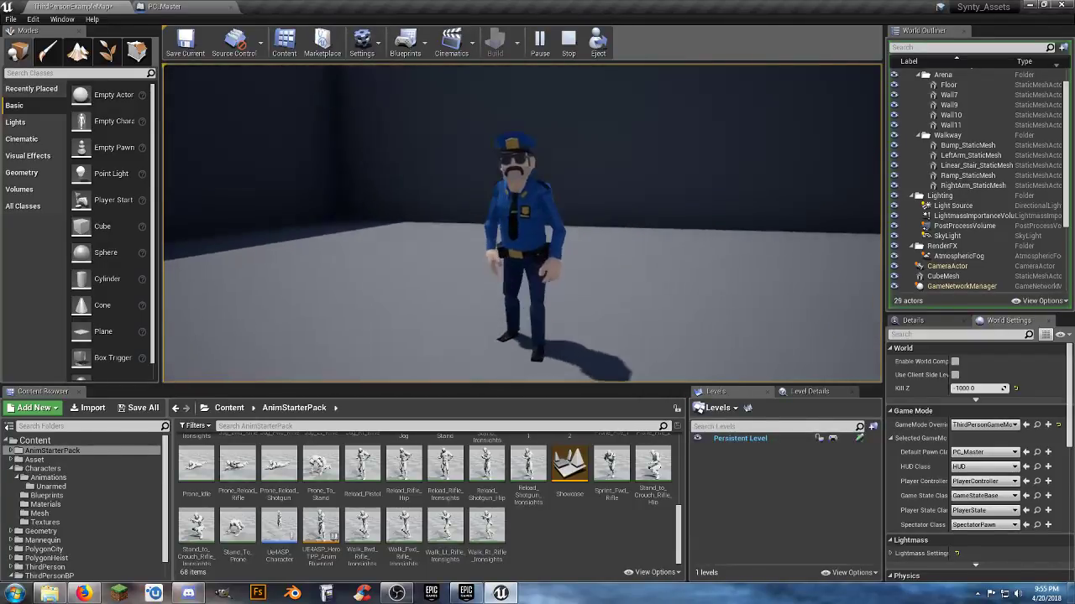
key(Escape)
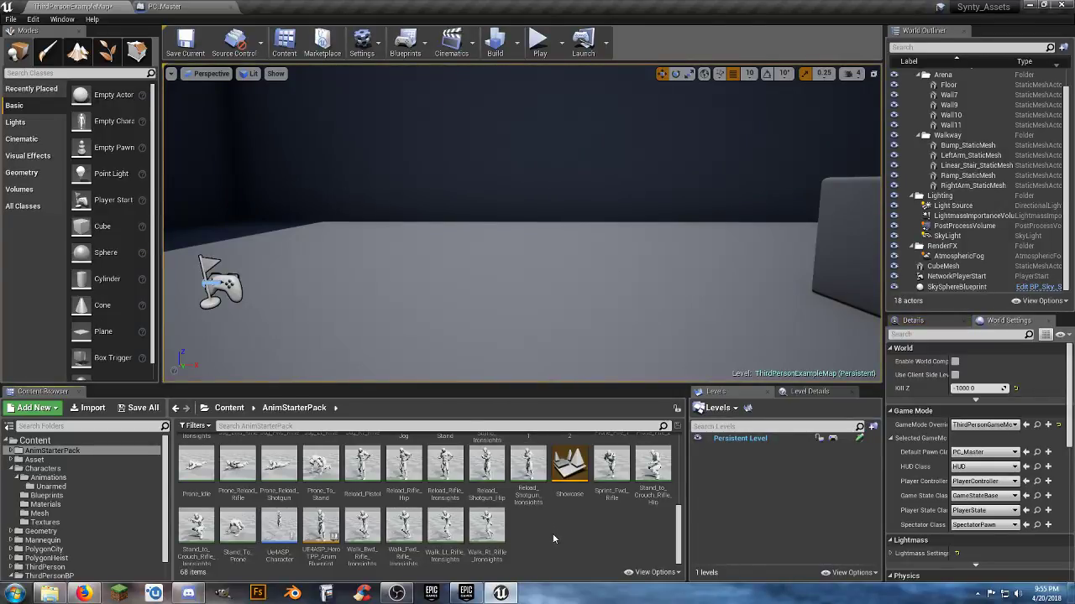
Open the Ue4ASP_Character blueprint from AnimStarterPack and examine the Jump Input group in its Event Graph
click(335, 557)
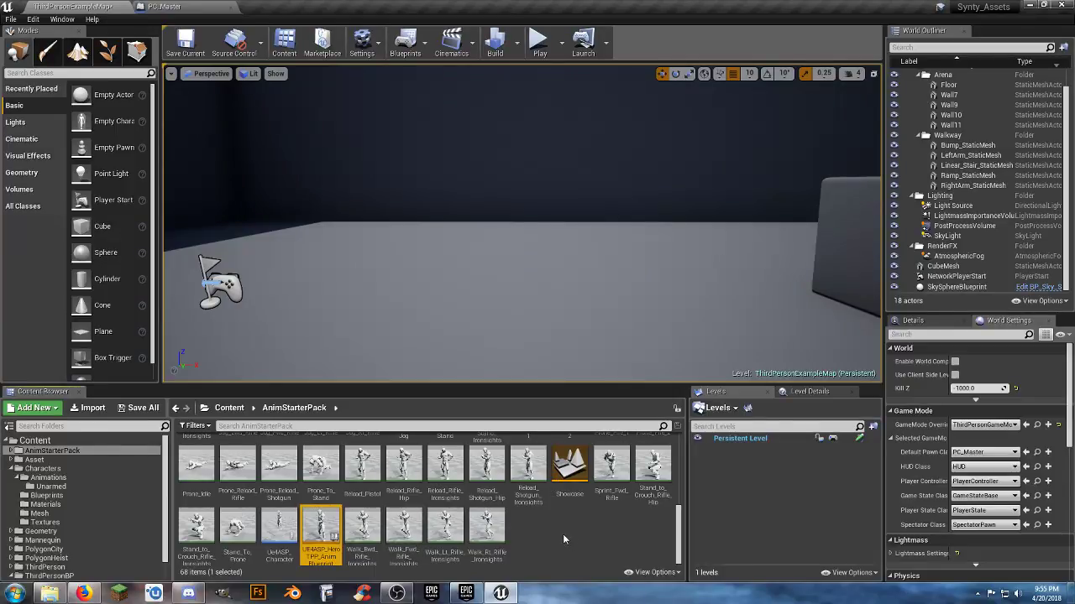
double_click(279, 527)
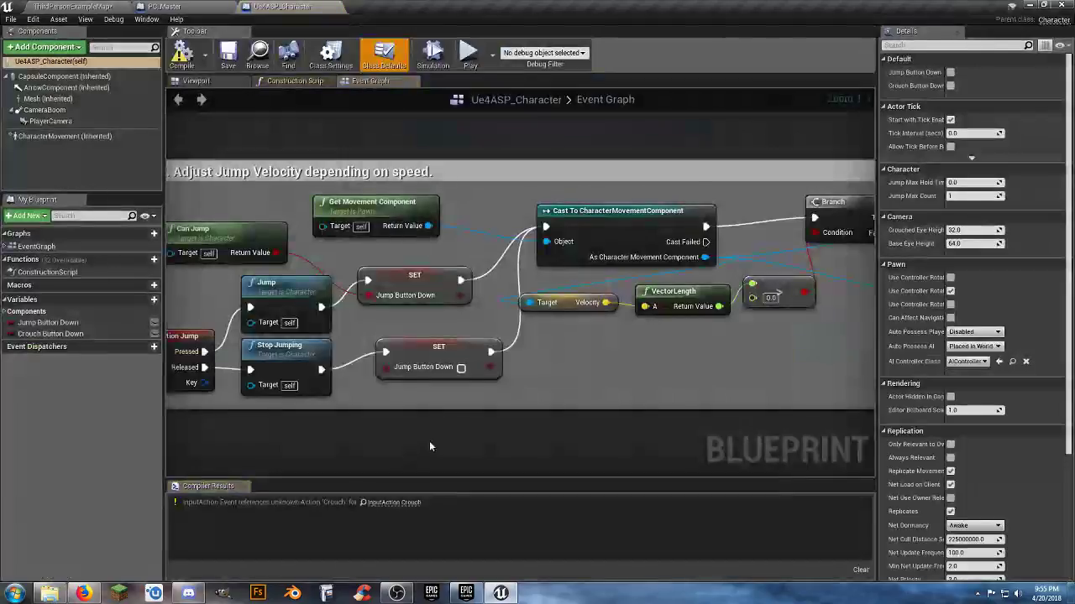
right_drag(401, 446, 495, 410)
scroll(521, 431, down, 3)
scroll(494, 410, down, 1)
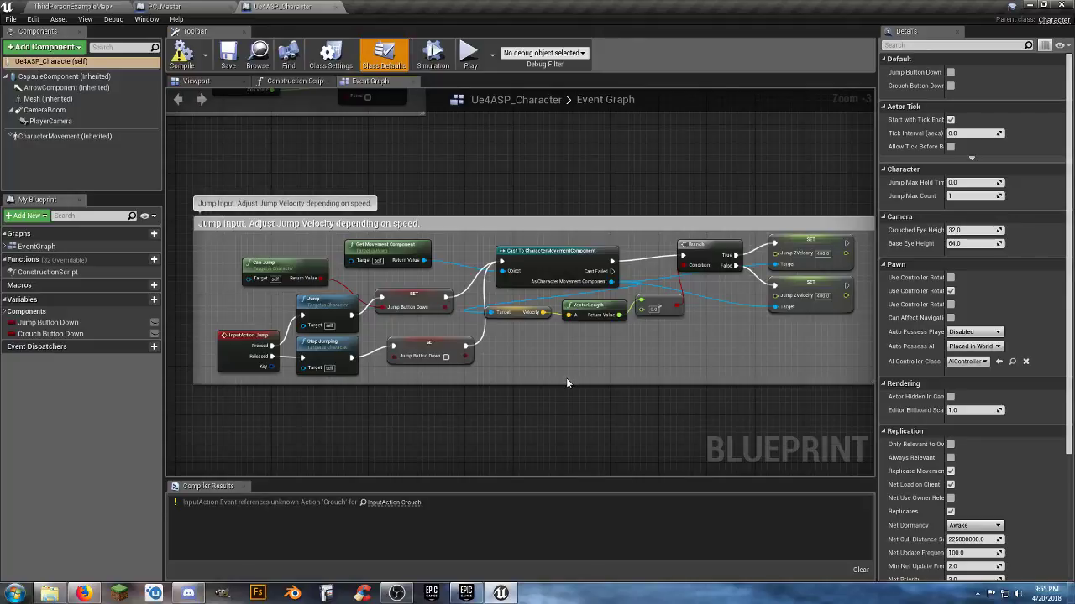
right_drag(566, 383, 556, 368)
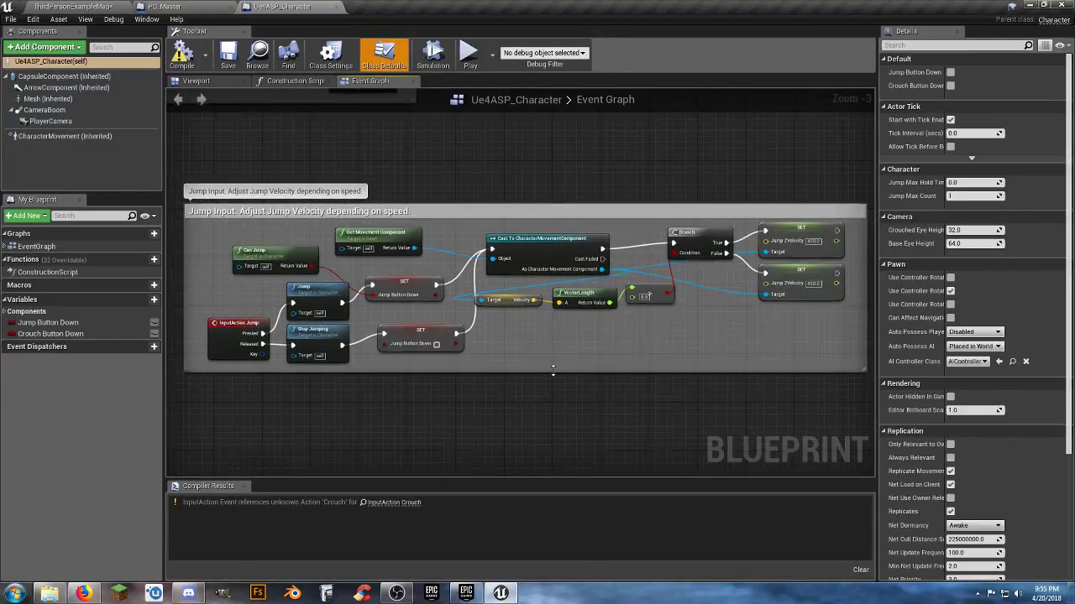
Compile Ue4ASP_Character and go to the InputAction Crouch node referenced in the compiler results
click(178, 55)
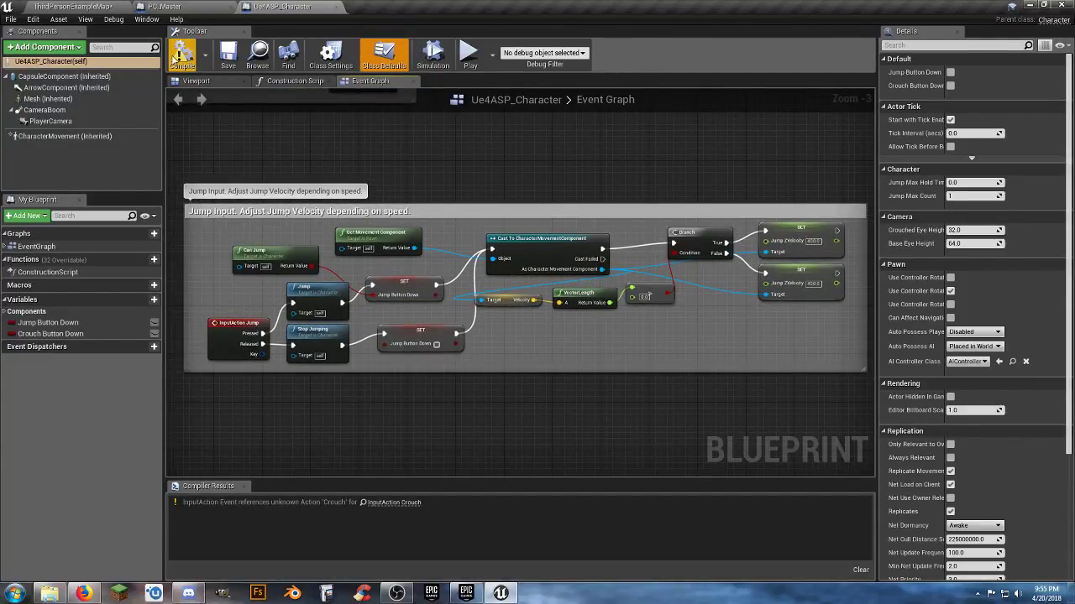
right_drag(218, 130, 421, 141)
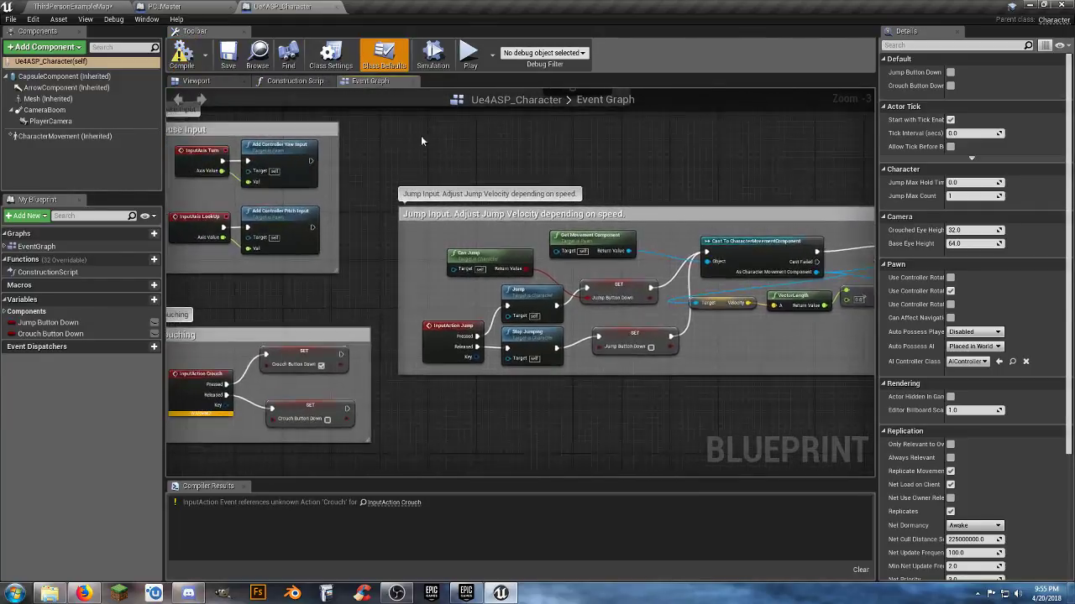
click(404, 505)
click(395, 503)
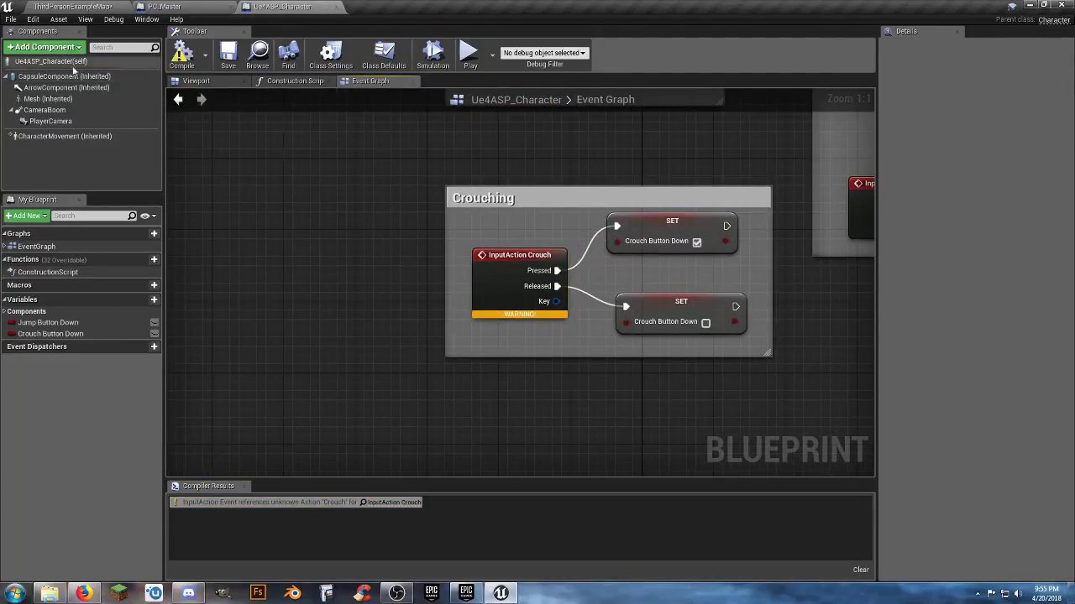
In the project's engine Input settings, add an action mapping named Crouch
click(33, 19)
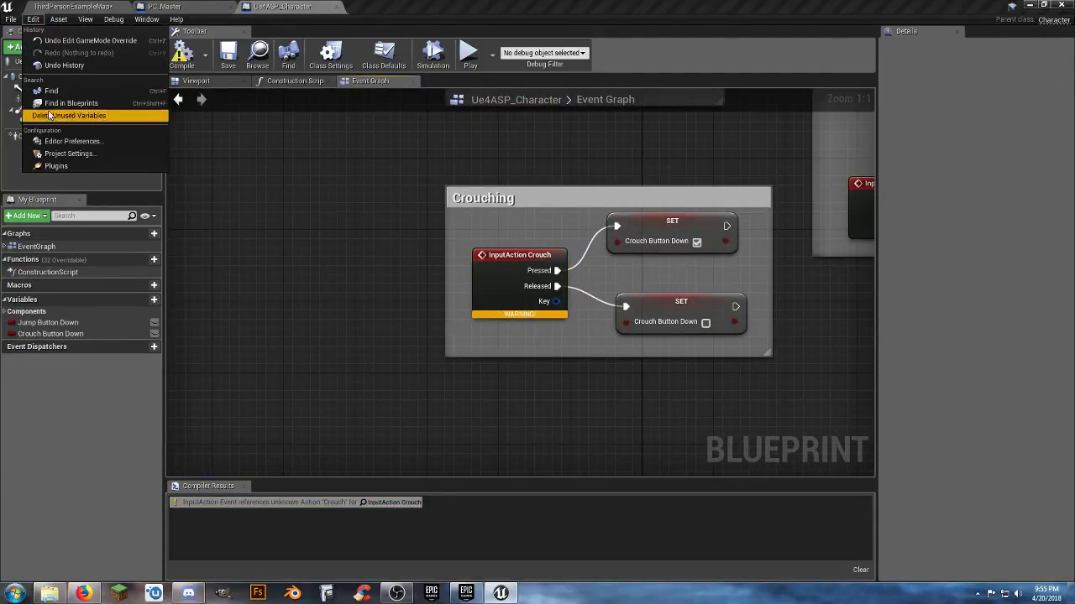
click(69, 155)
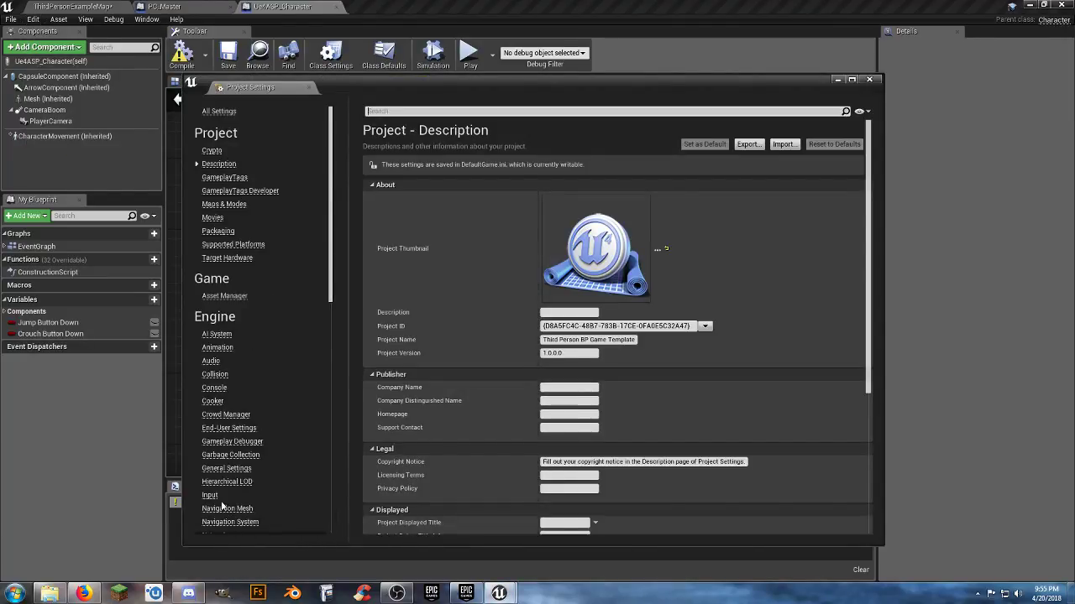
click(210, 496)
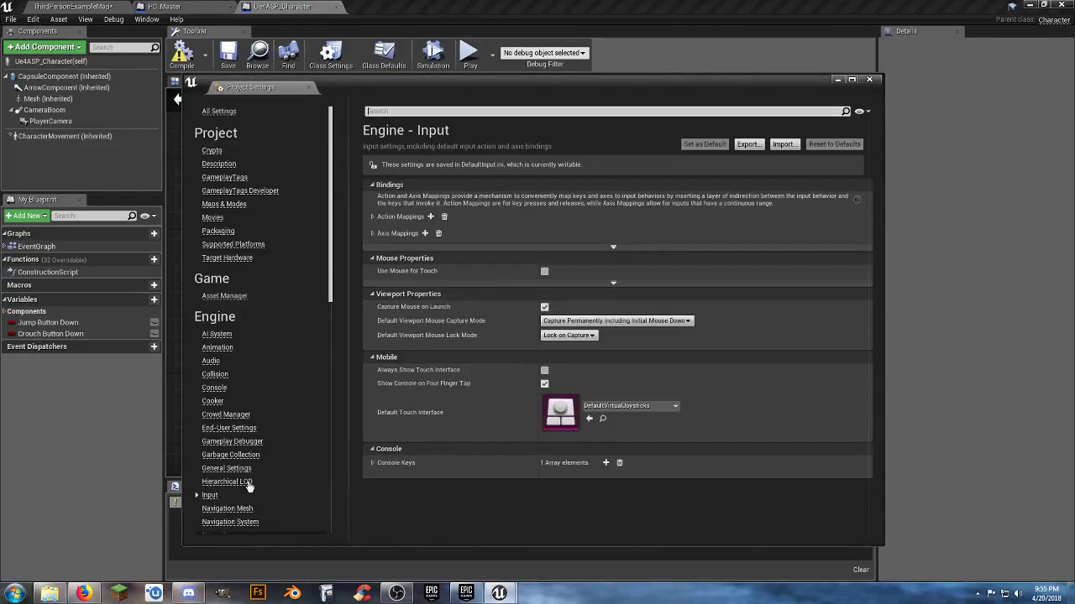
click(373, 217)
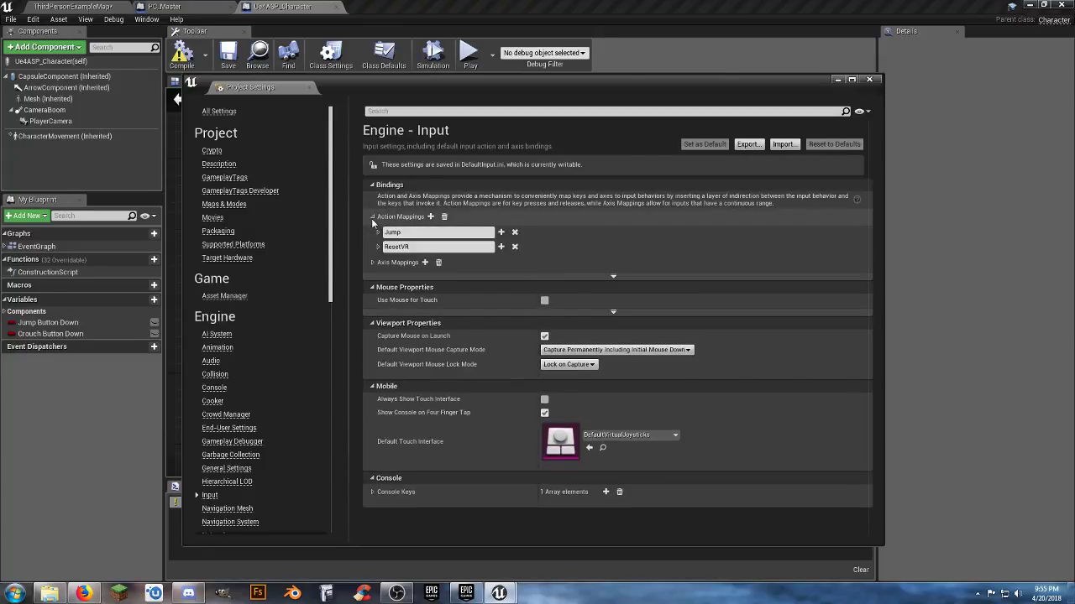
click(430, 218)
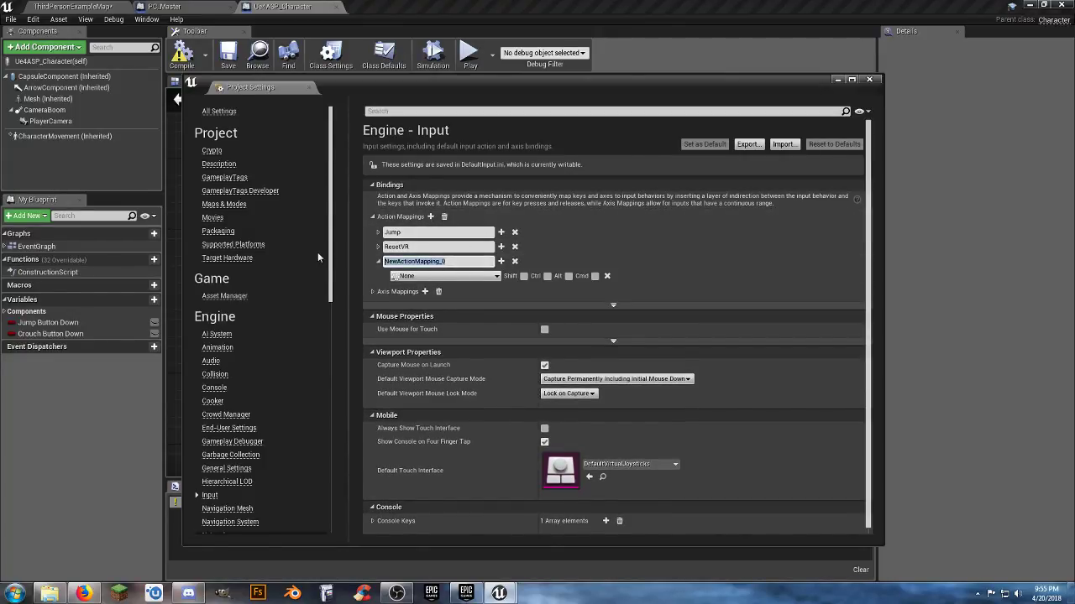
text(Crouch)
key(Return)
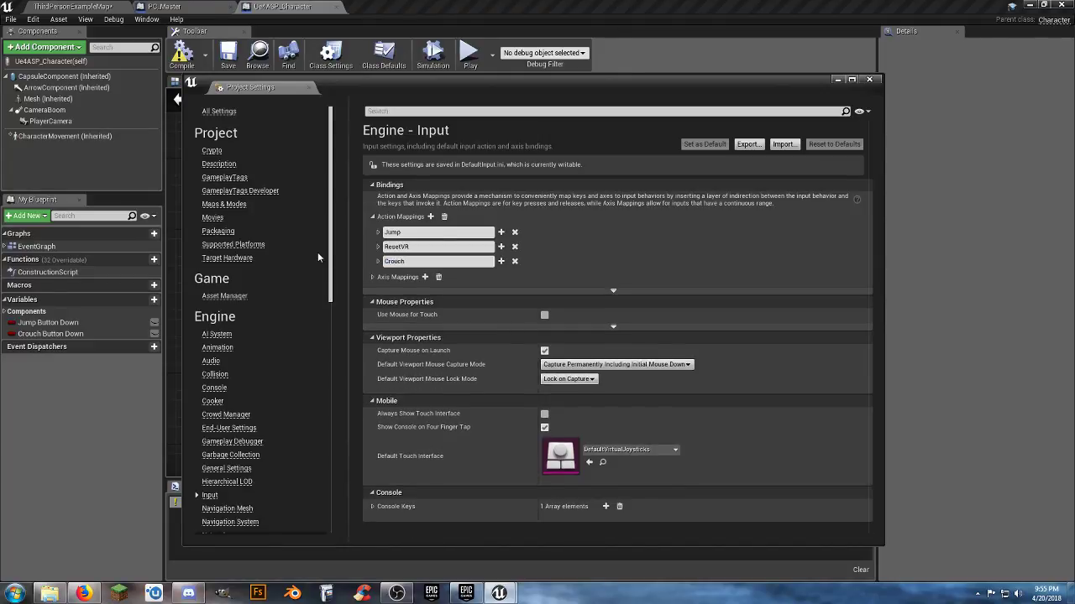
Bind the Crouch action mapping to the keyboard's C key and close the project settings
click(377, 262)
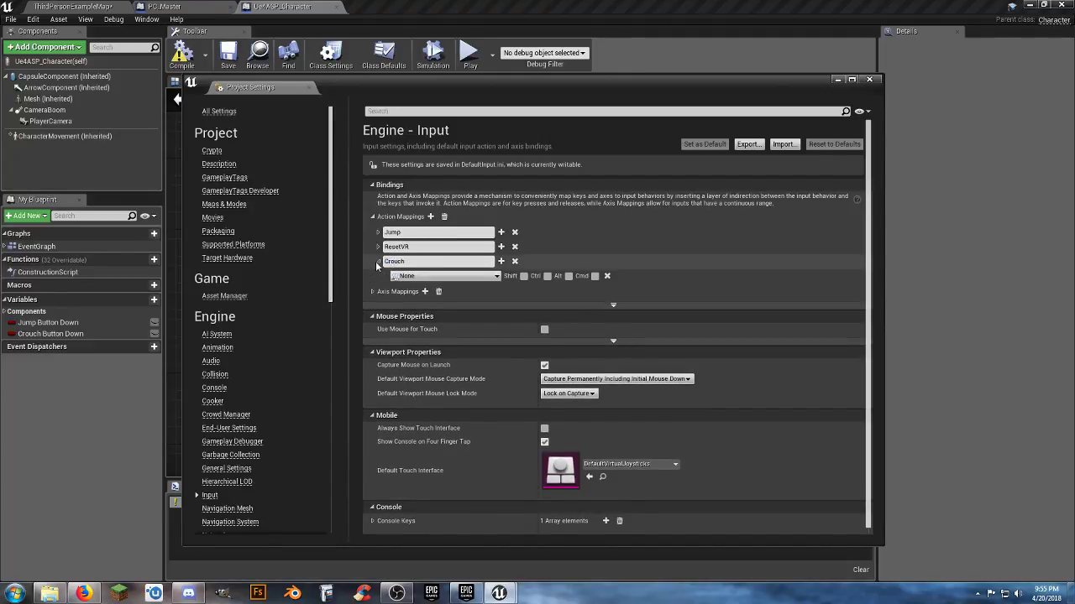
click(496, 276)
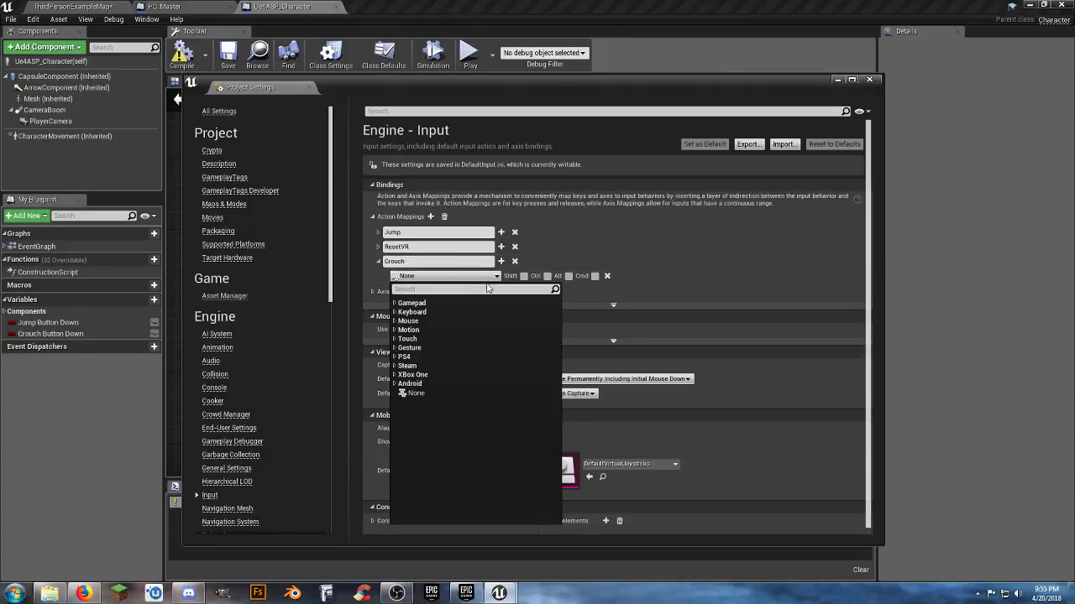
click(411, 312)
scroll(437, 353, down, 4)
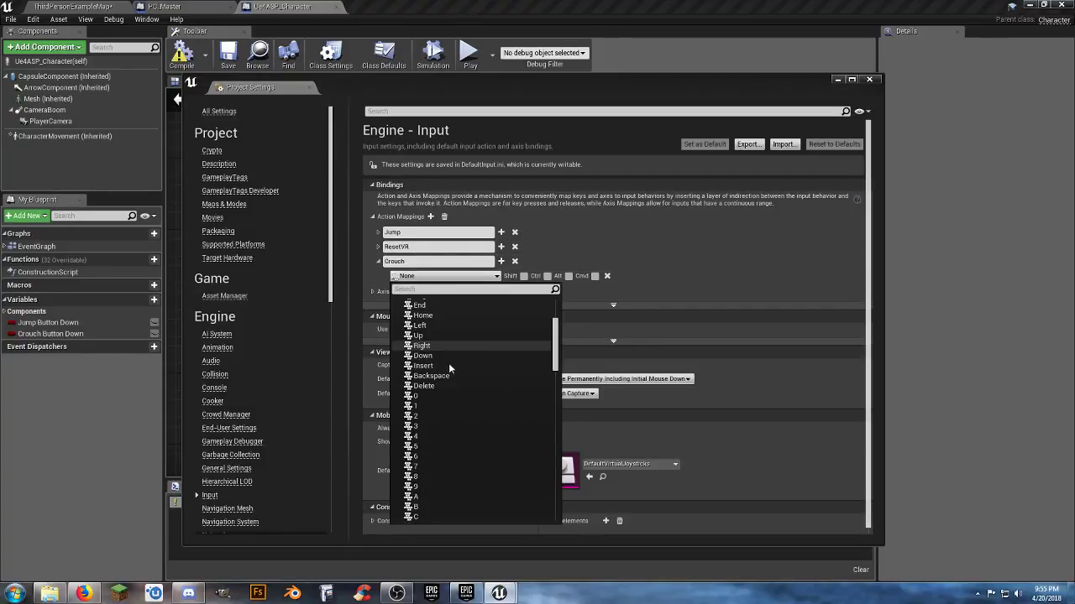
click(419, 499)
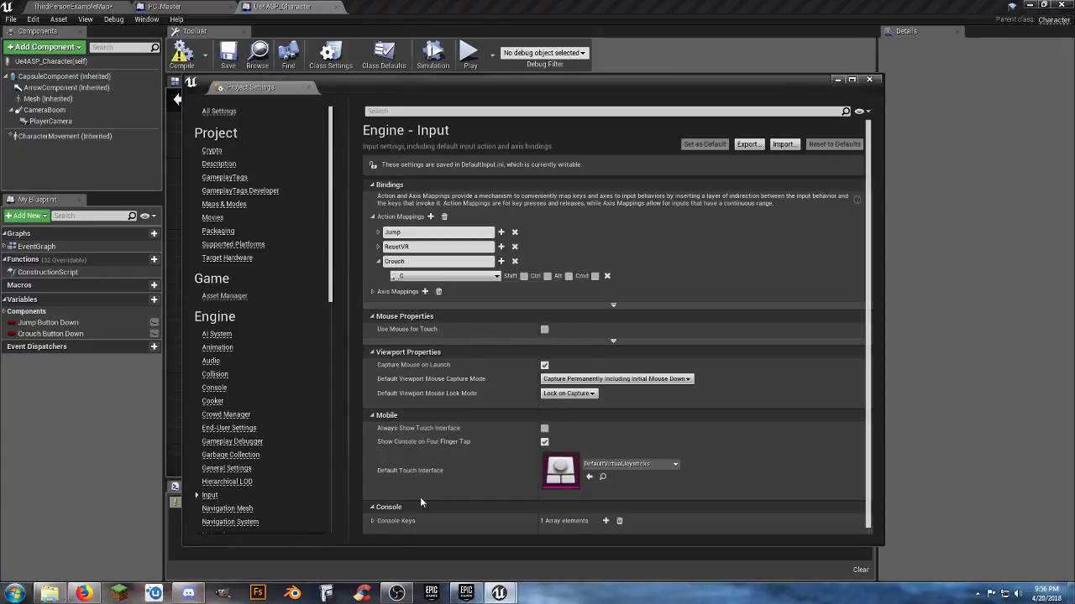
click(869, 80)
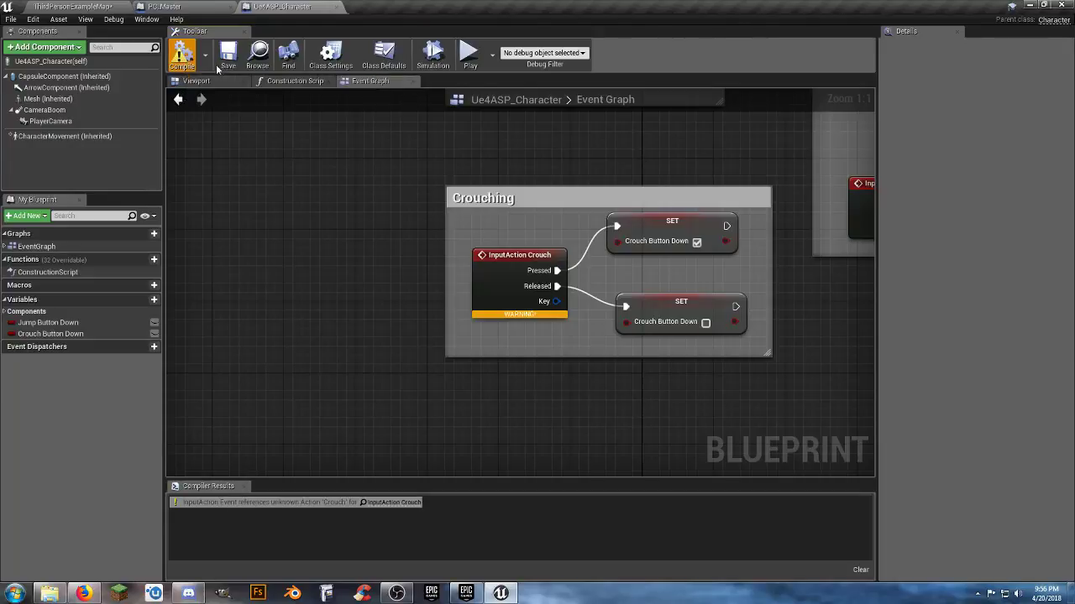
Copy the Crouching comment group with its nodes from Ue4ASP_Character into PC_Master's Event Graph and place it beside the Mouse input group
right_drag(594, 394, 401, 409)
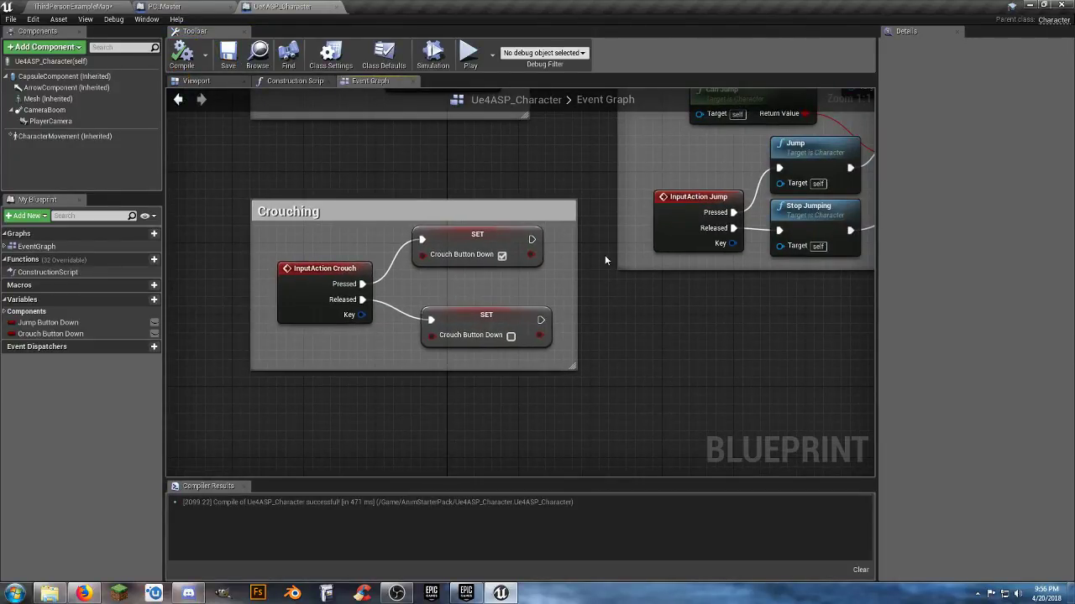
right_drag(605, 257, 594, 289)
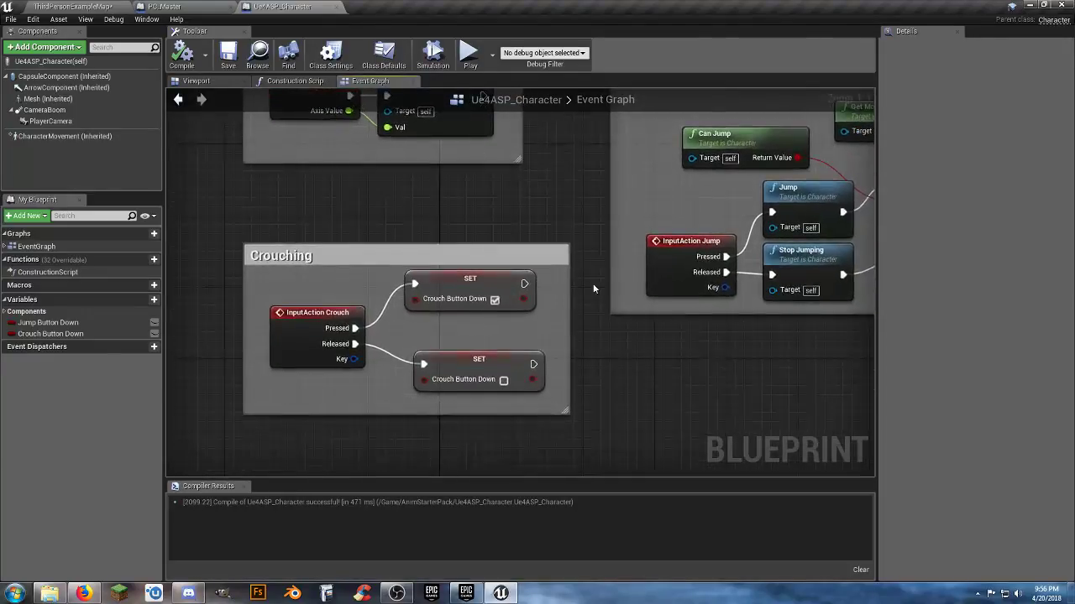
drag(590, 439, 212, 234)
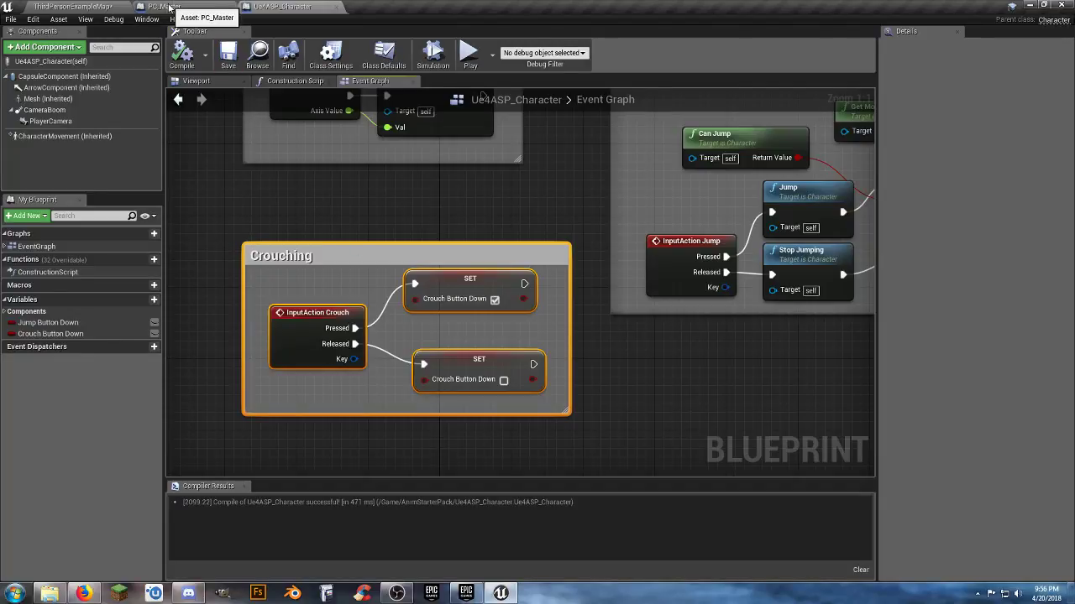
click(195, 7)
click(361, 84)
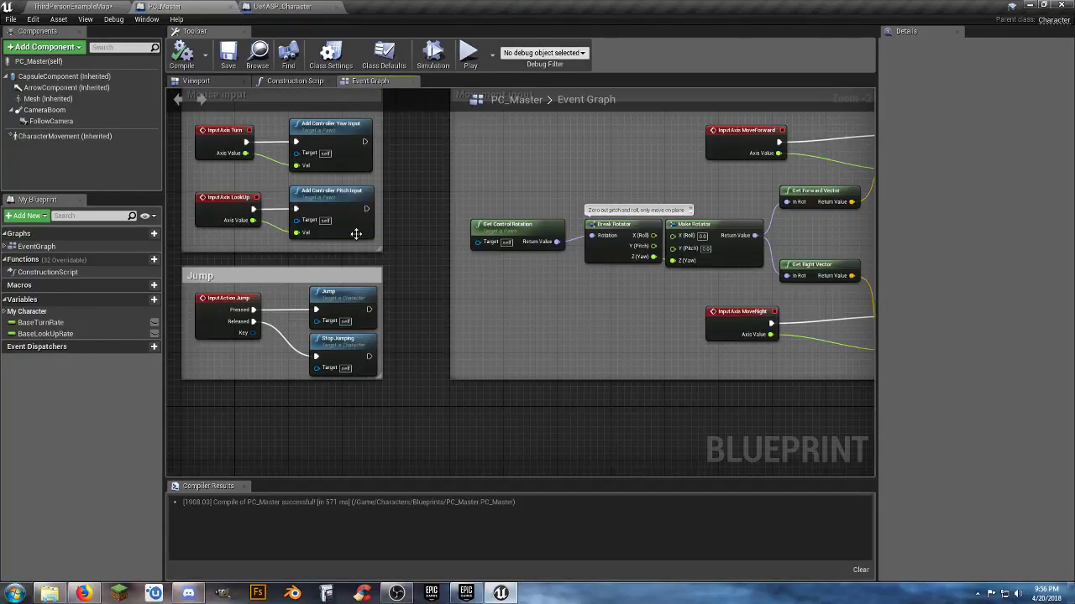
scroll(415, 355, down, 5)
right_drag(417, 384, 523, 393)
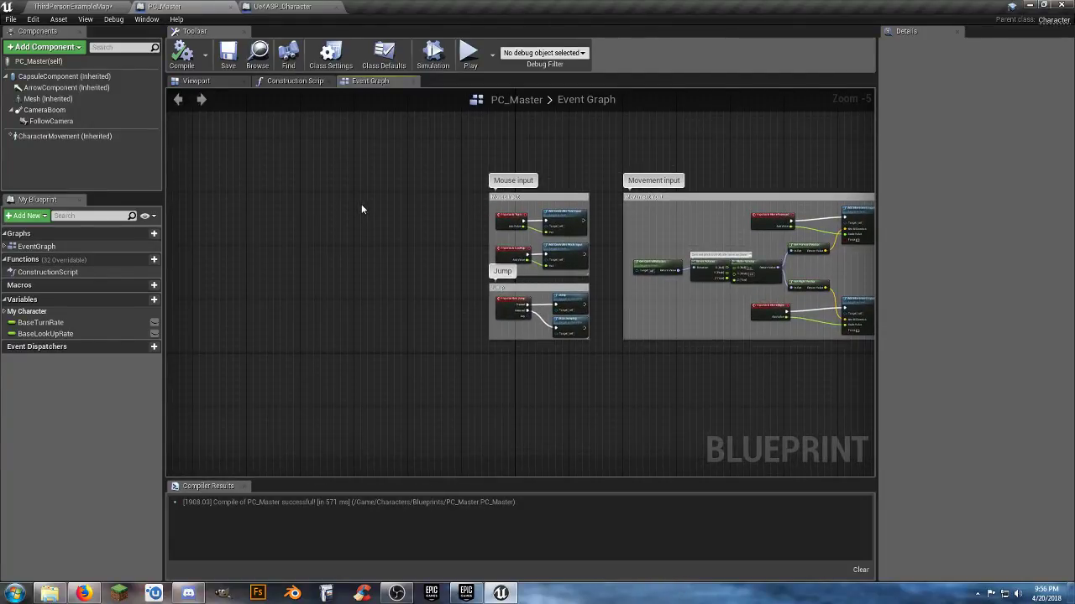
key(ctrl+v)
scroll(379, 269, up, 4)
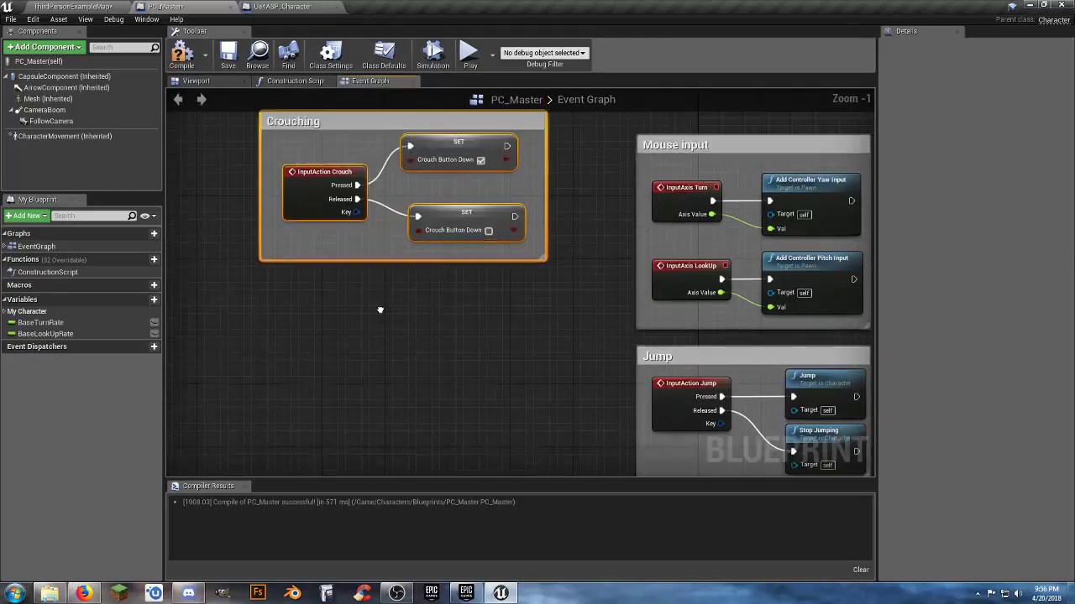
drag(430, 180, 448, 210)
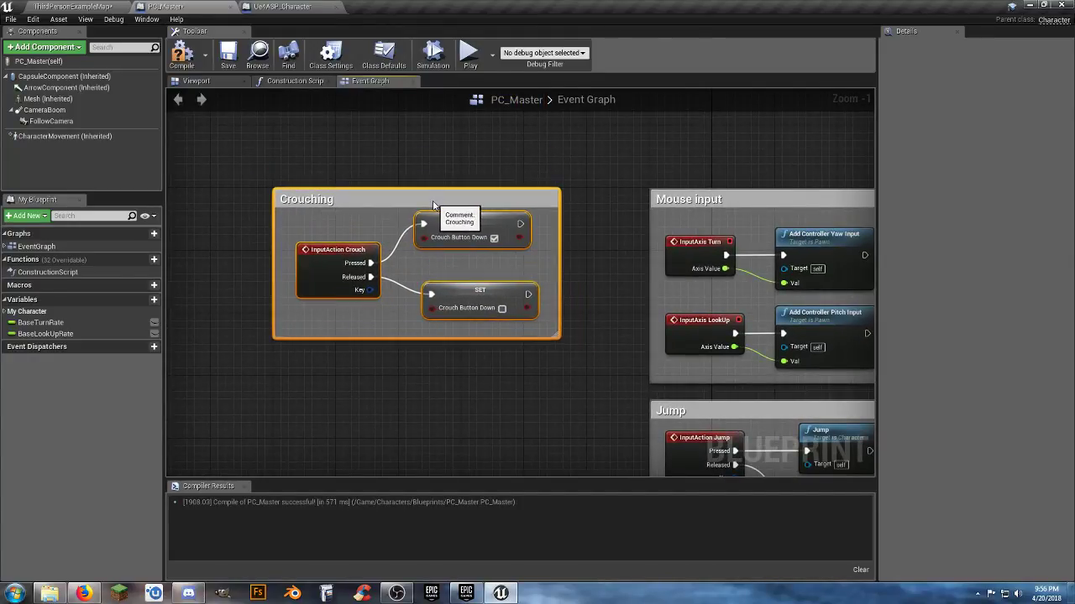
click(467, 384)
right_drag(467, 383, 392, 324)
Compare the movement, mouse and jump input groups in Ue4ASP_Character's Event Graph with those in PC_Master
click(296, 7)
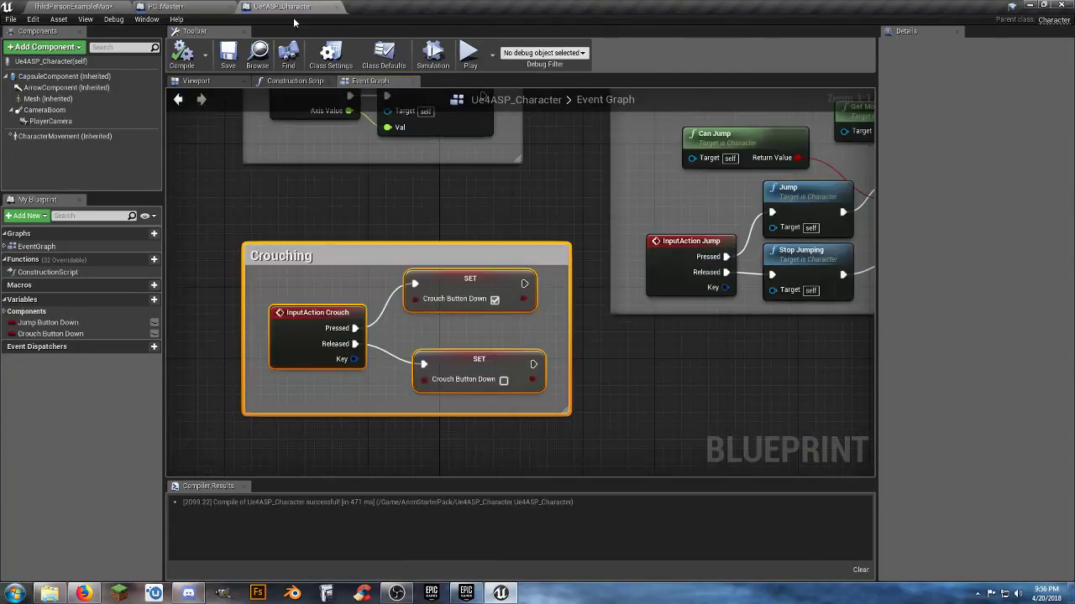
click(610, 370)
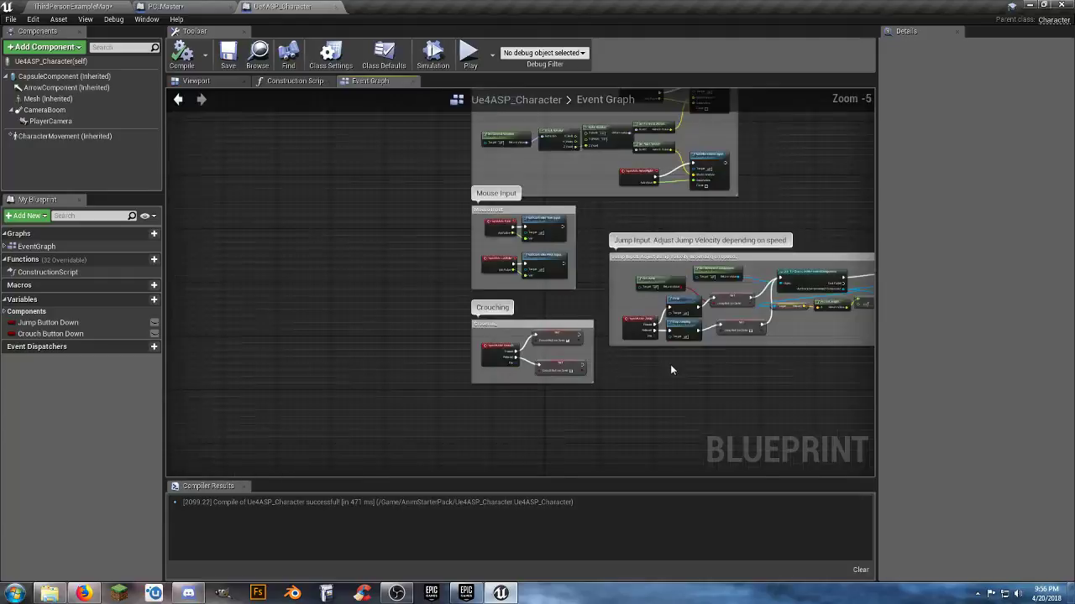
right_drag(670, 364, 457, 440)
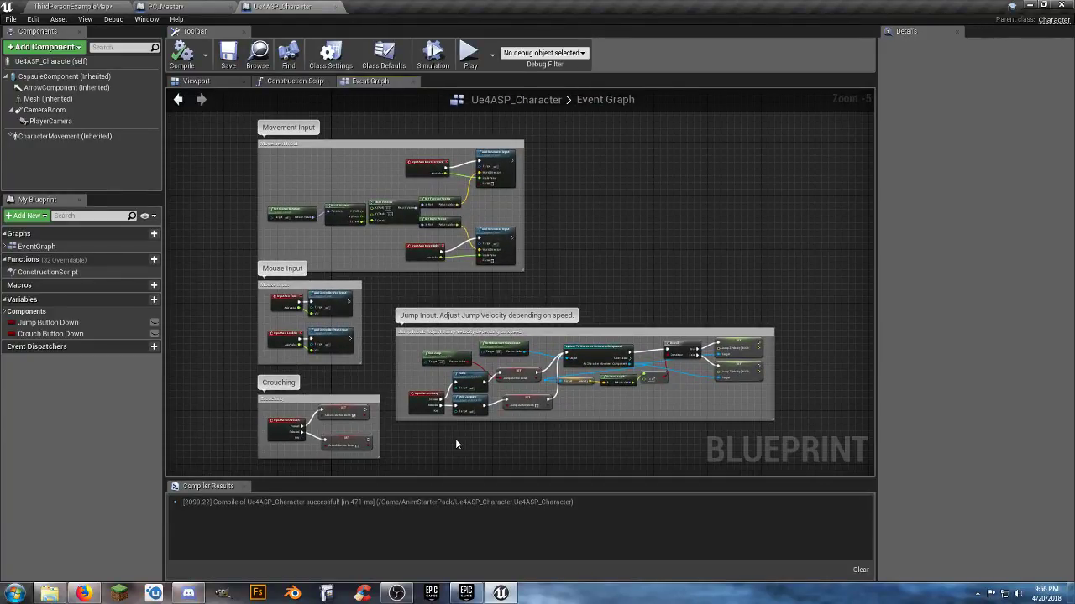
right_drag(434, 444, 447, 441)
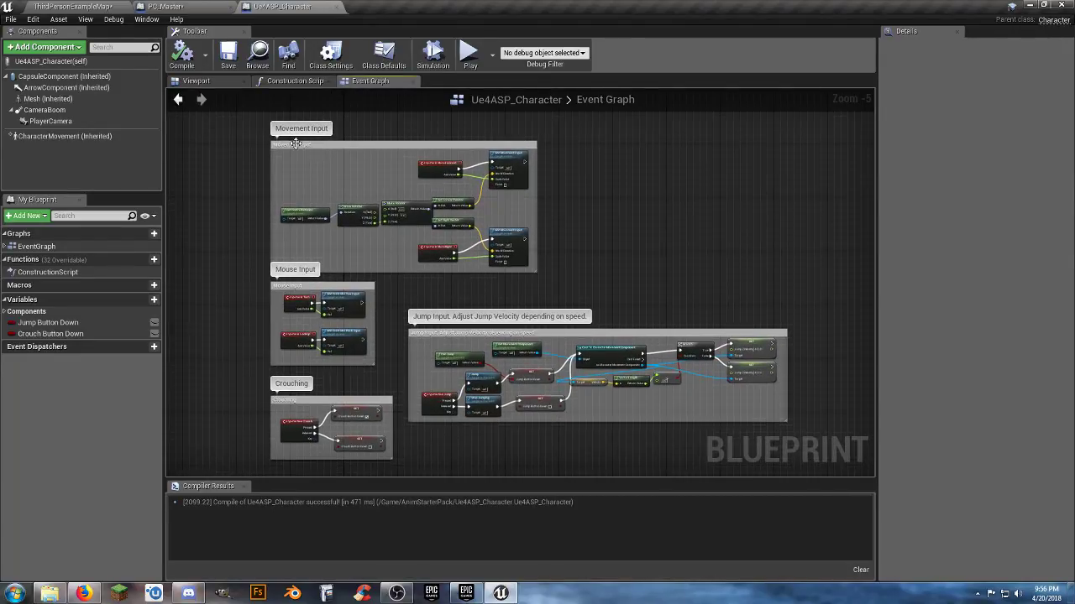
click(166, 6)
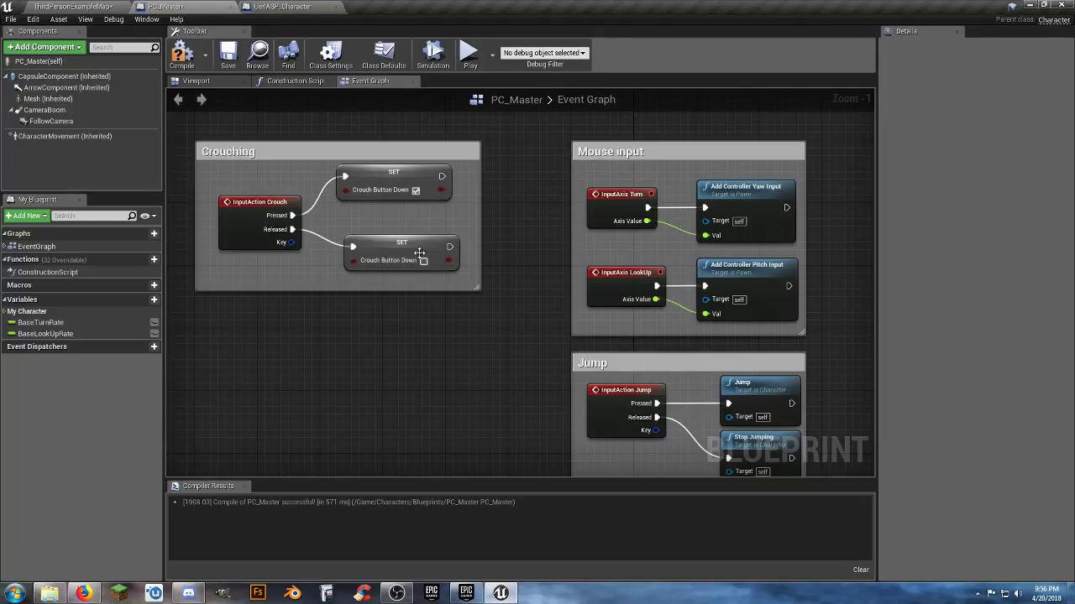
scroll(525, 382, down, 5)
right_drag(681, 401, 417, 365)
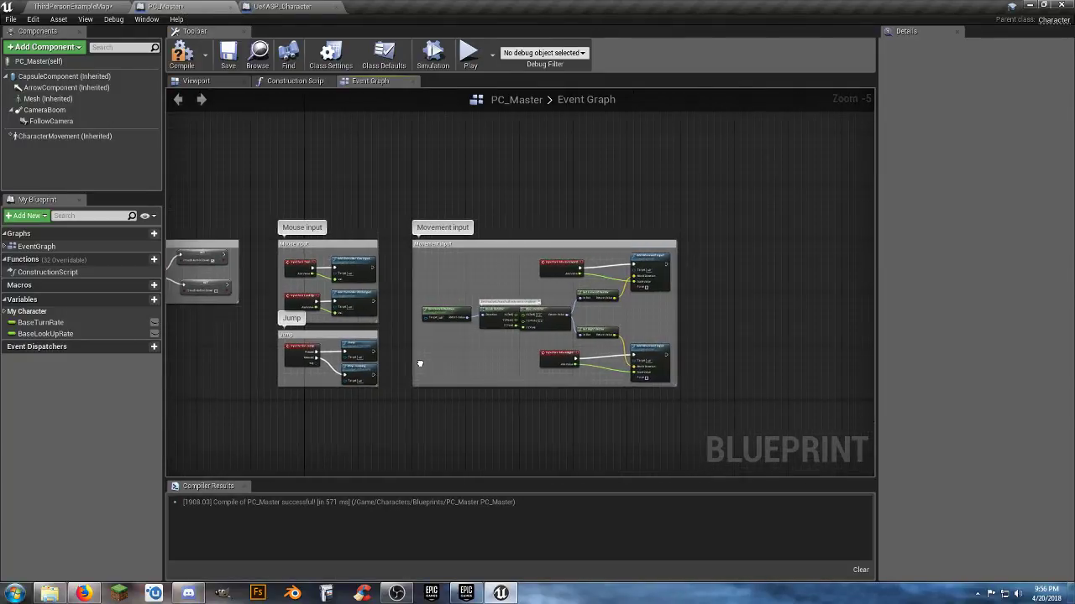
Check PC_Master's Movement input and Jump nodes against the Mouse Input and Jump Input groups in Ue4ASP_Character
scroll(476, 377, up, 3)
scroll(476, 377, up, 1)
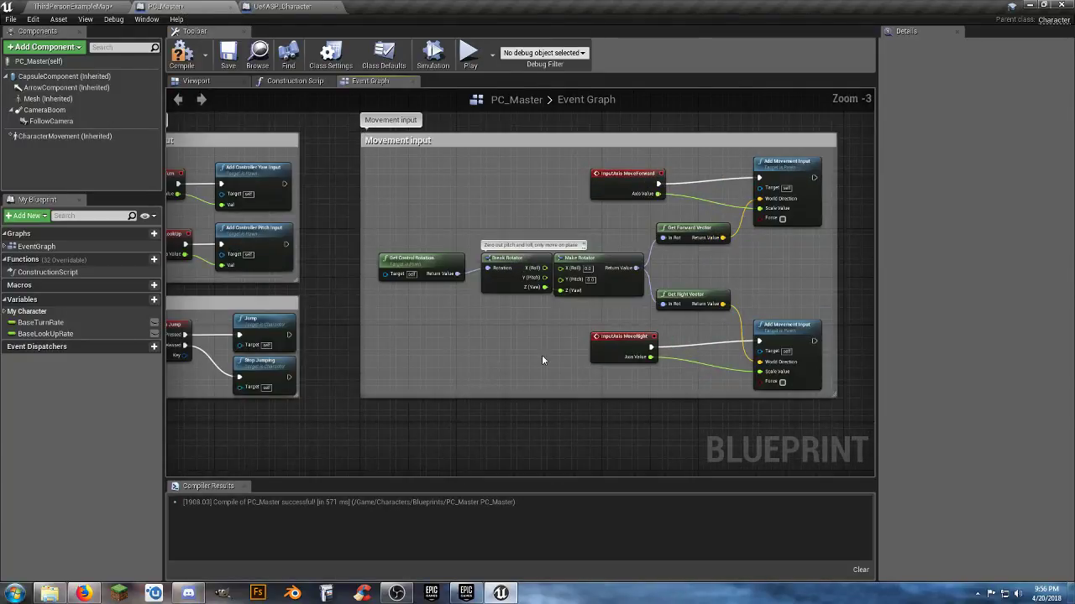
click(281, 7)
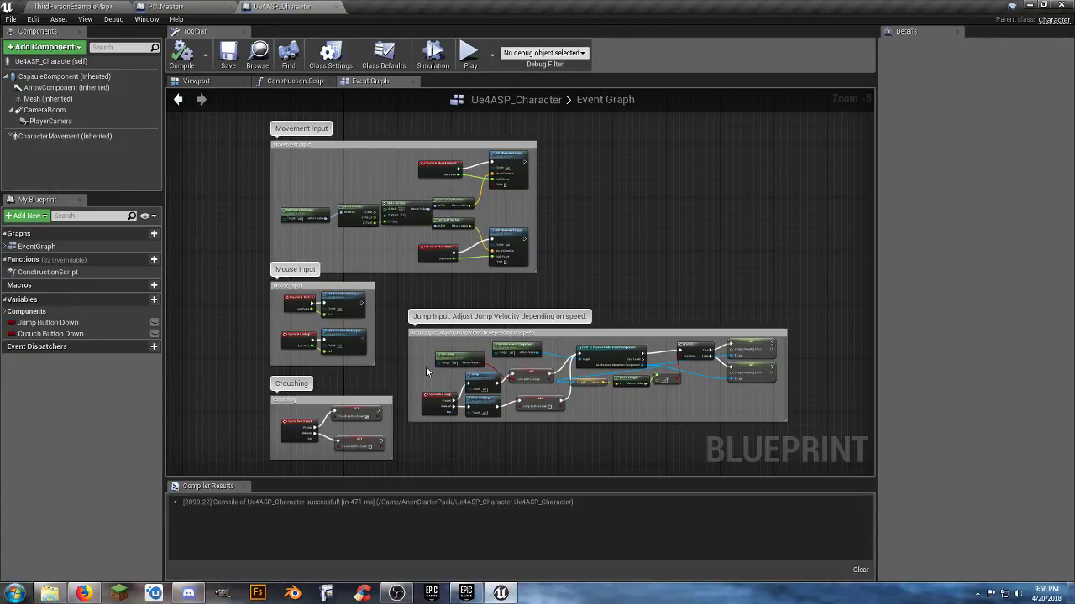
scroll(361, 373, up, 3)
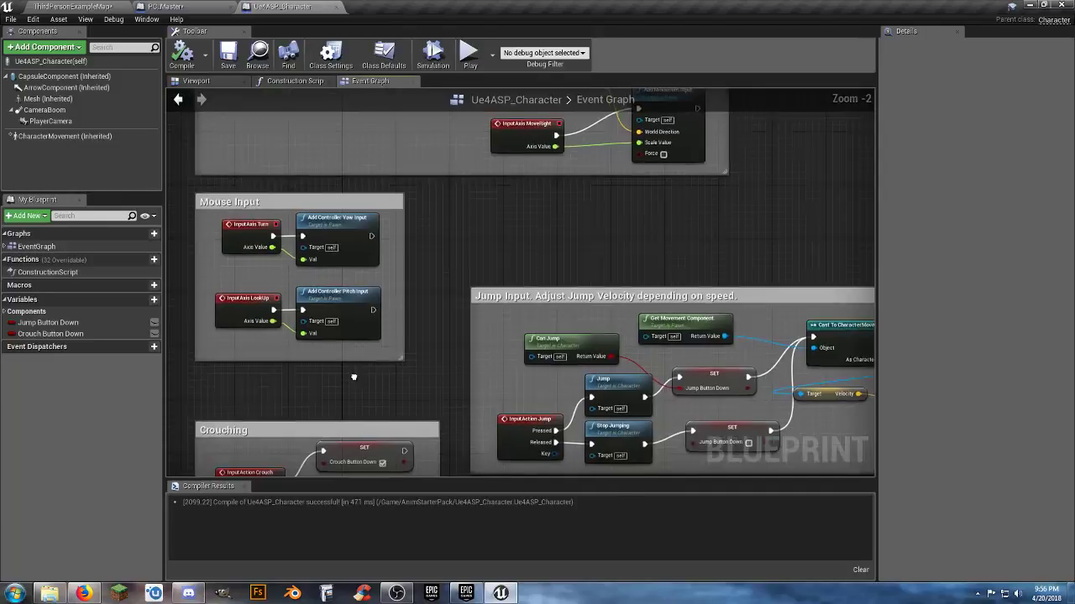
click(202, 8)
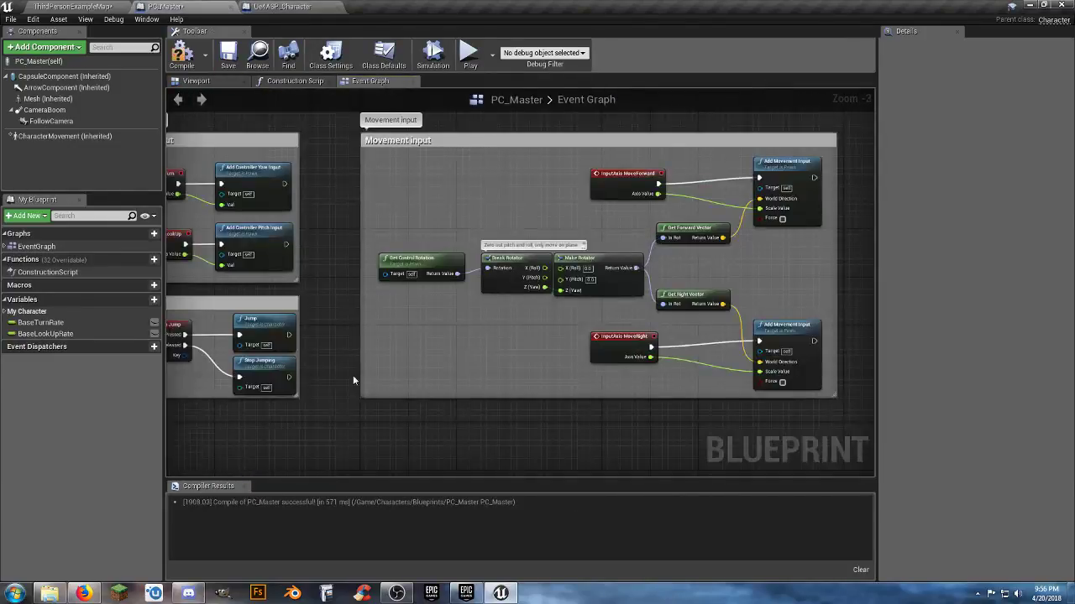
scroll(353, 375, up, 2)
mouse_move(426, 398)
right_down()
mouse_move(464, 412)
mouse_move(416, 408)
right_up()
click(274, 7)
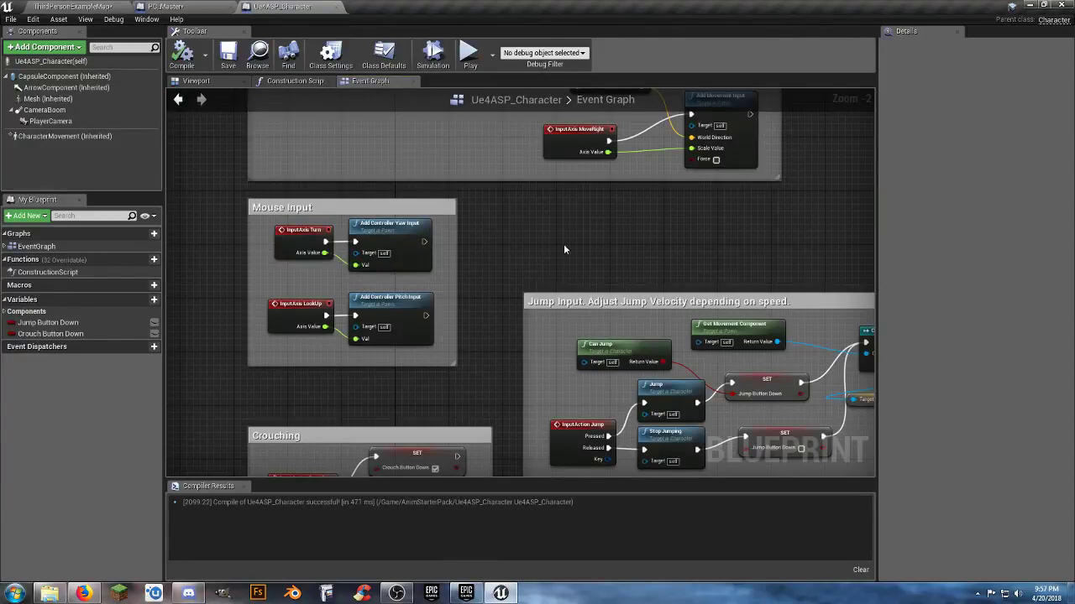
Copy the whole "Jump Input. Adjust Jump Velocity depending on speed." comment group with its nodes from Ue4ASP_Character's Event Graph
right_drag(564, 249, 293, 146)
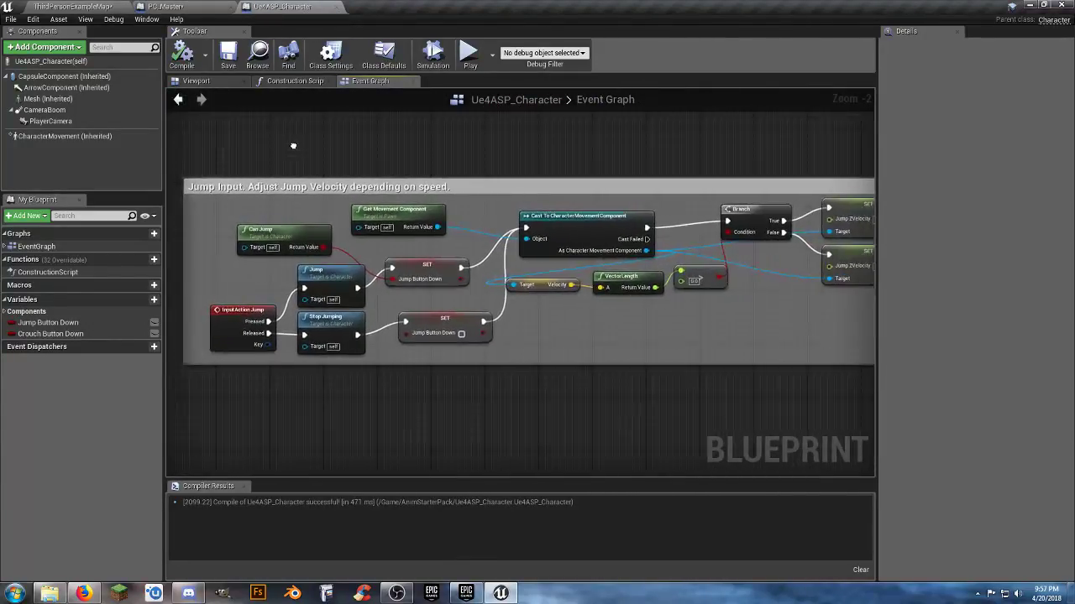
scroll(292, 152, down, 1)
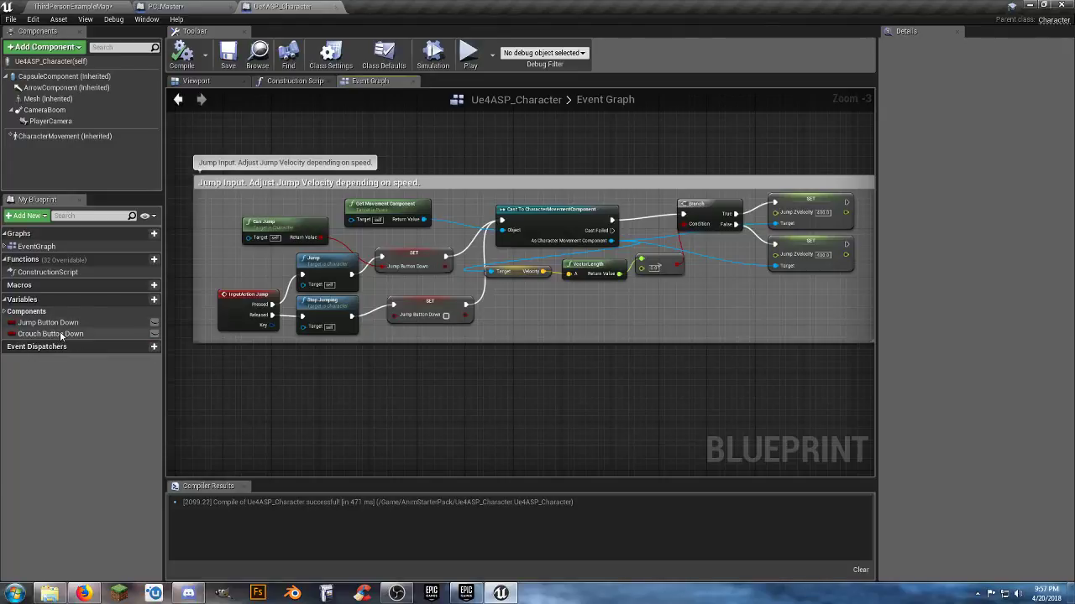
scroll(314, 392, down, 1)
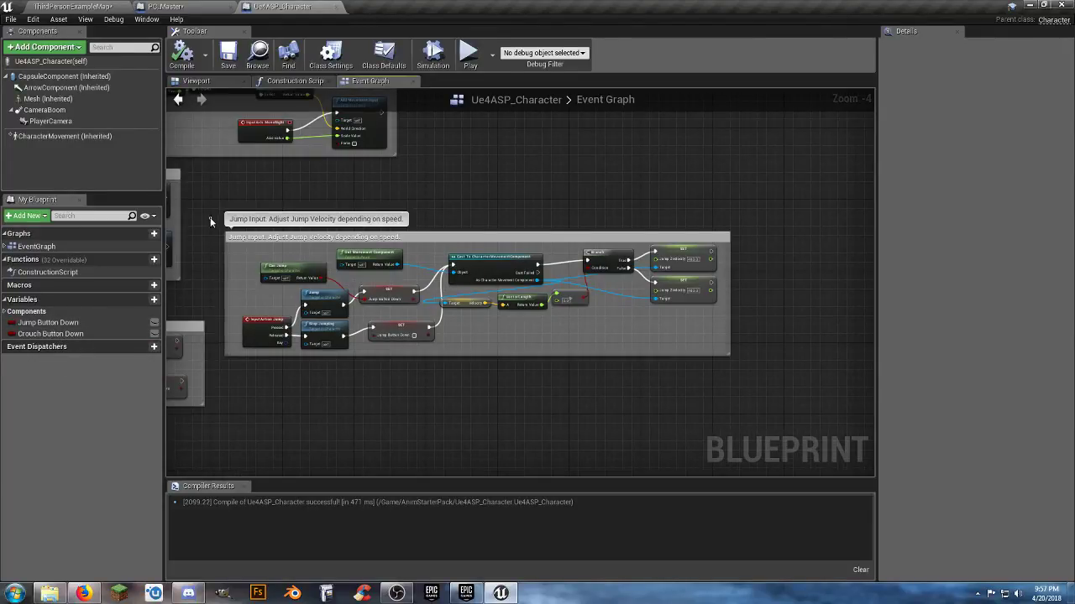
drag(211, 221, 774, 389)
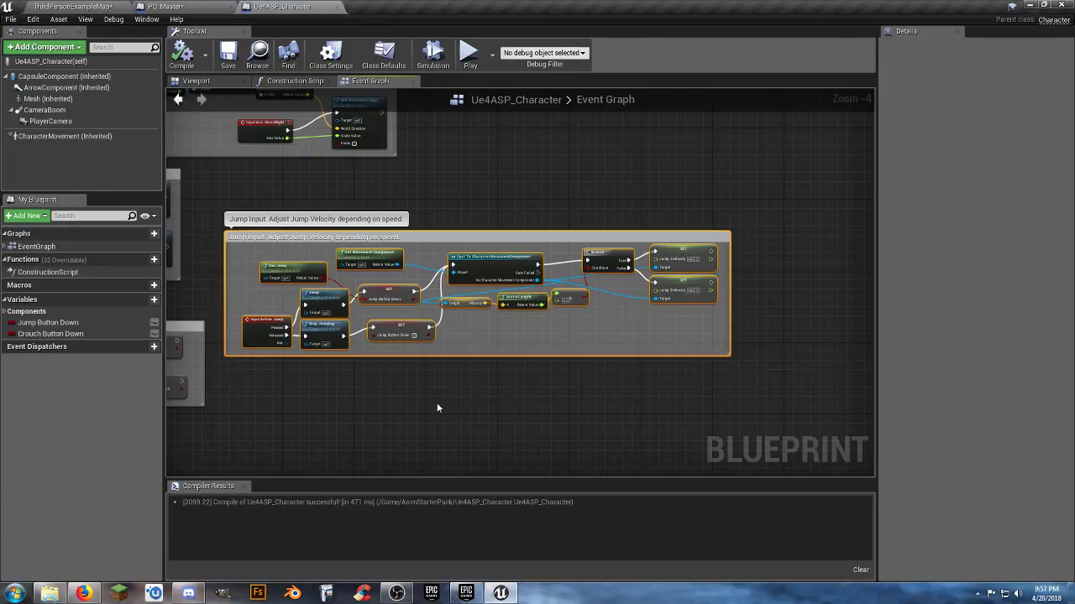
scroll(531, 421, down, 8)
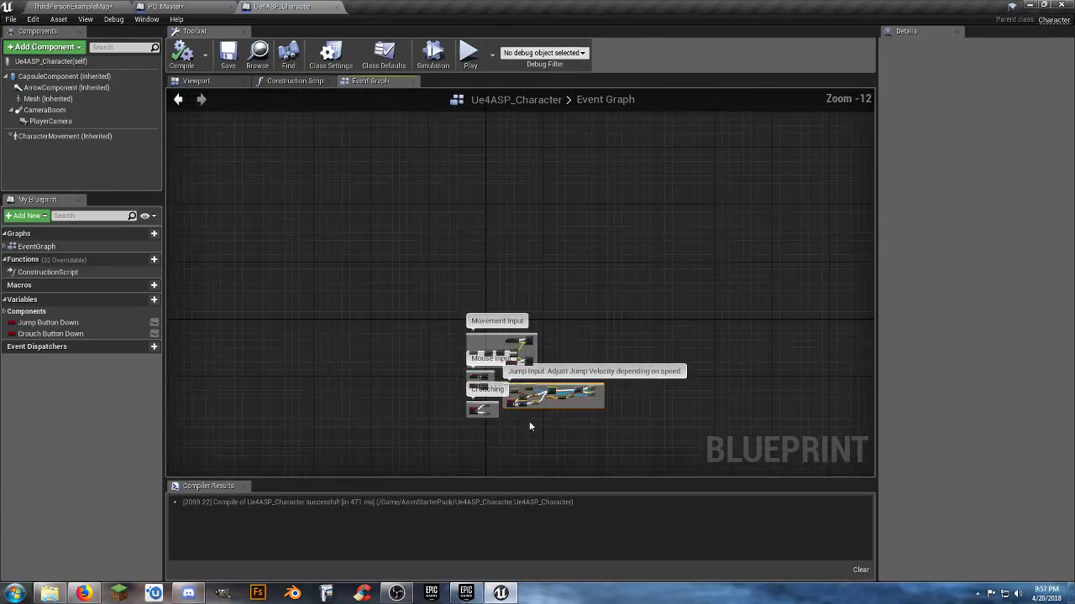
scroll(529, 421, up, 9)
scroll(502, 410, down, 1)
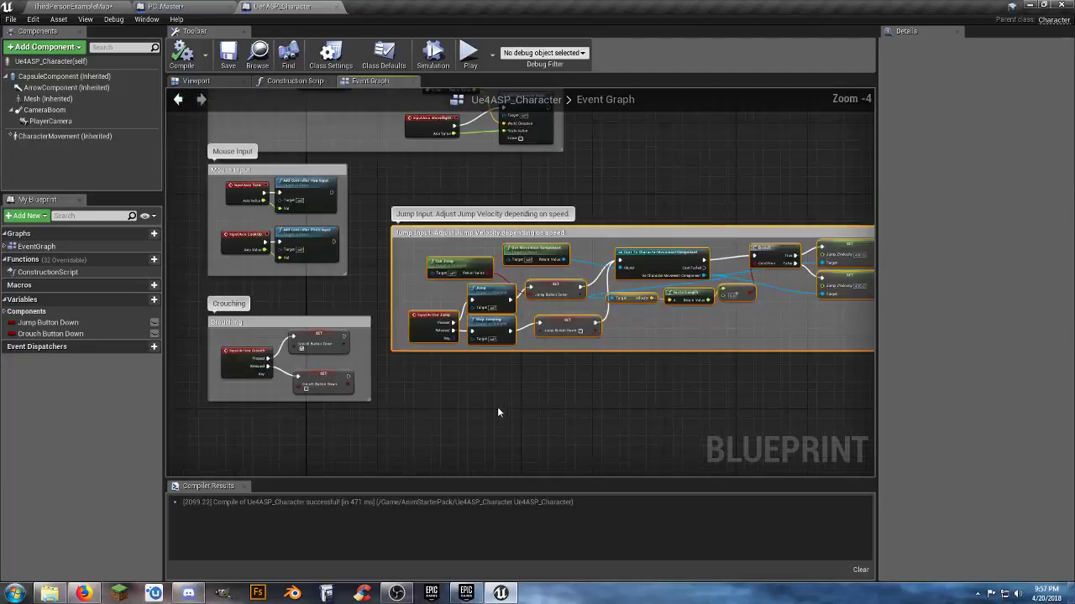
right_drag(497, 406, 537, 453)
Delete the existing Jump comment group and its nodes from PC_Master's Event Graph
click(195, 10)
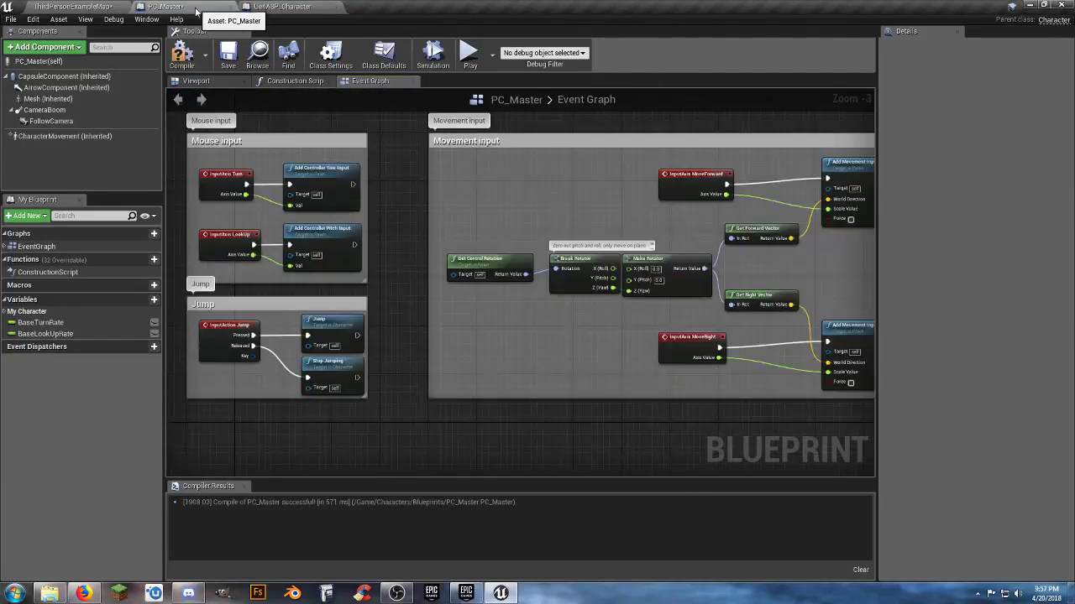
right_drag(458, 410, 731, 436)
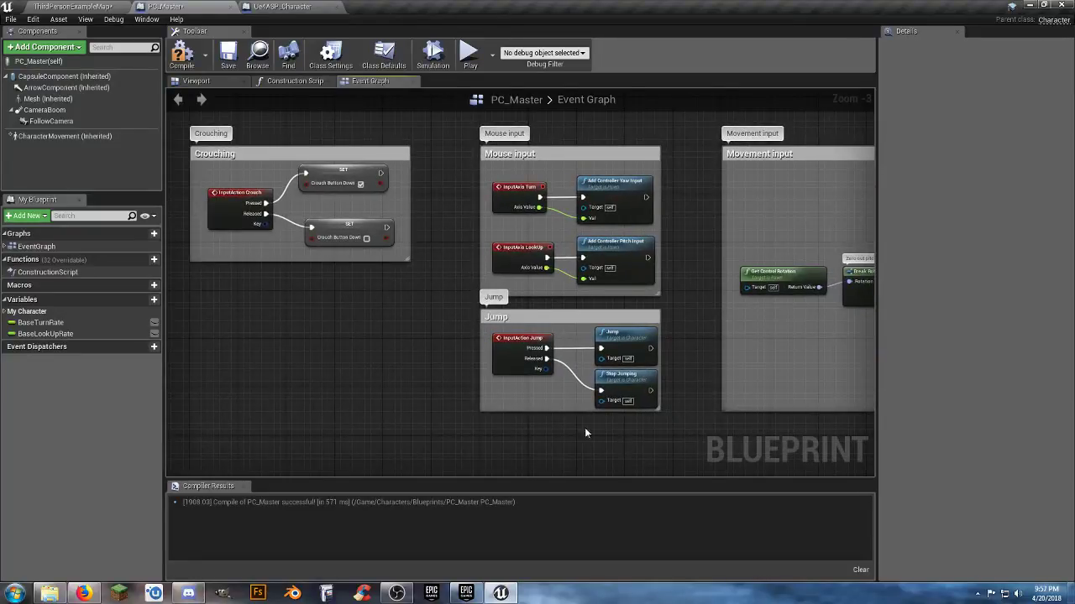
right_drag(675, 408, 622, 319)
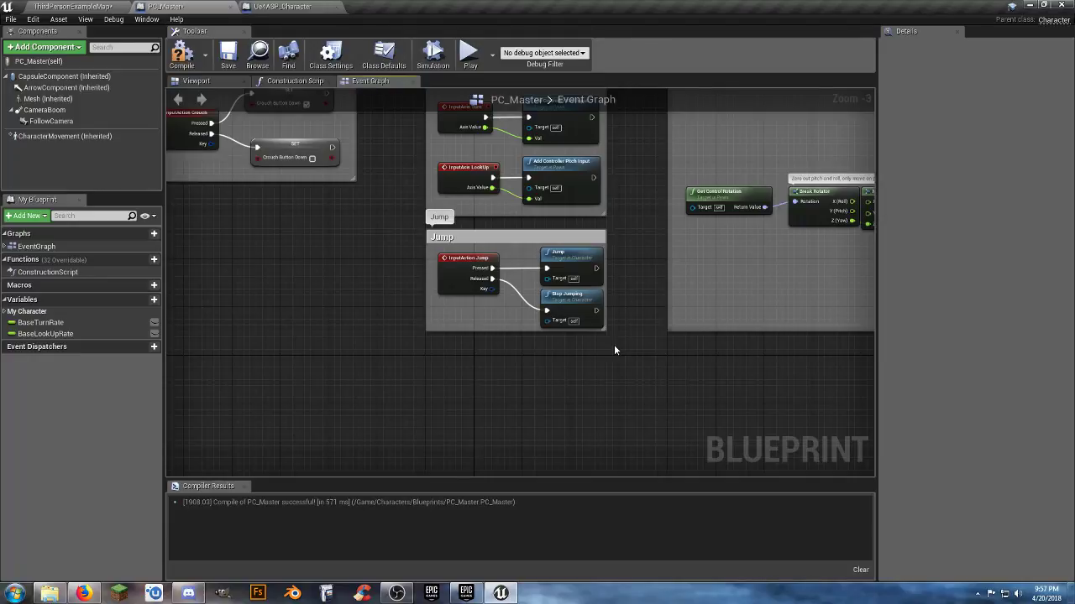
drag(615, 346, 410, 248)
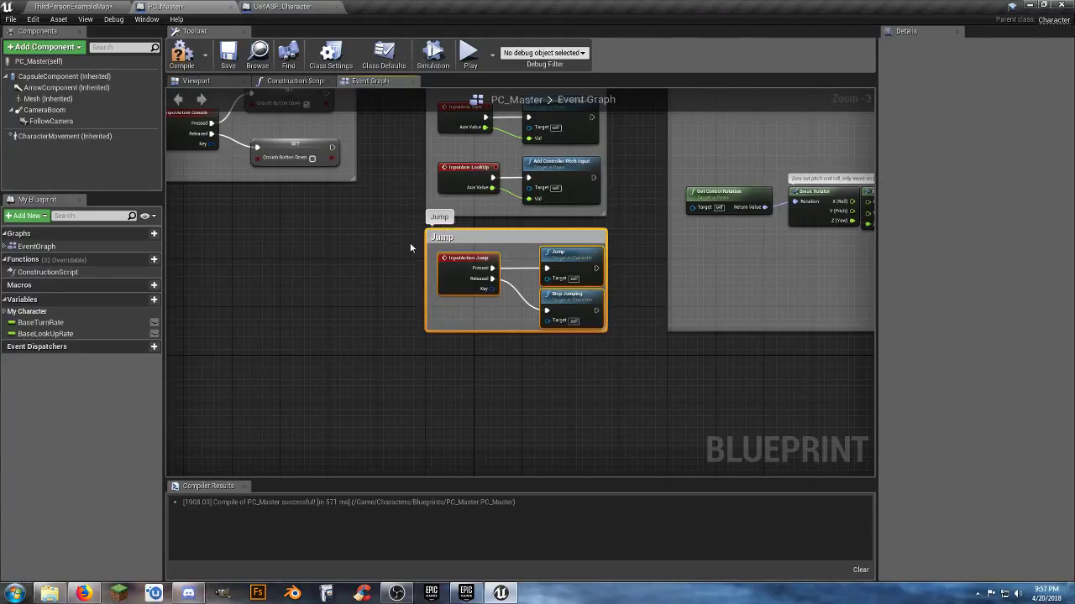
key(Delete)
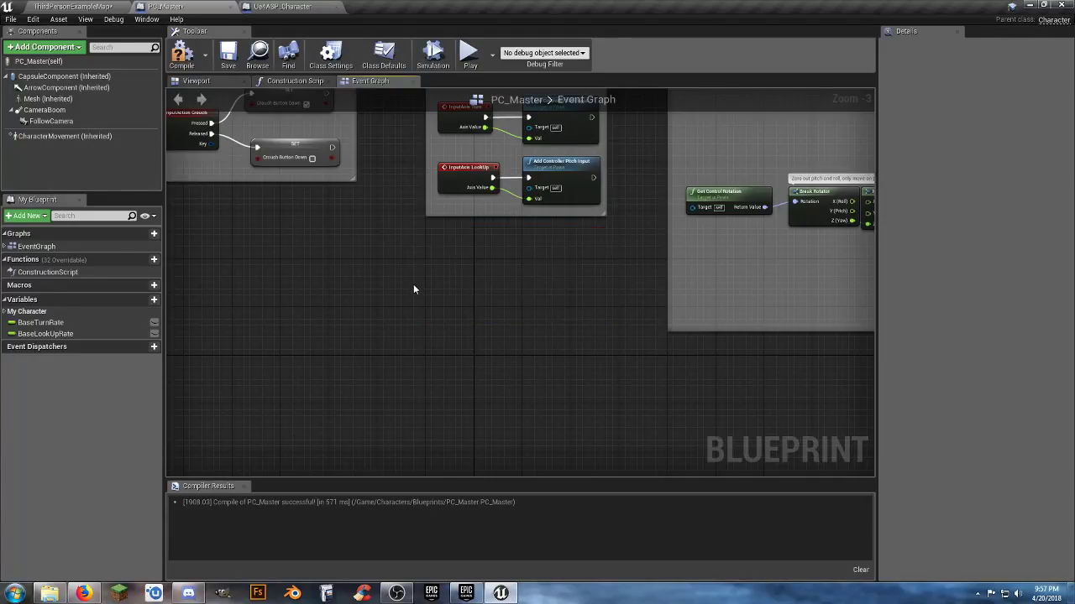
Paste the copied Jump Input group into PC_Master's Event Graph and align it directly below the Movement input group
right_drag(443, 321, 165, 249)
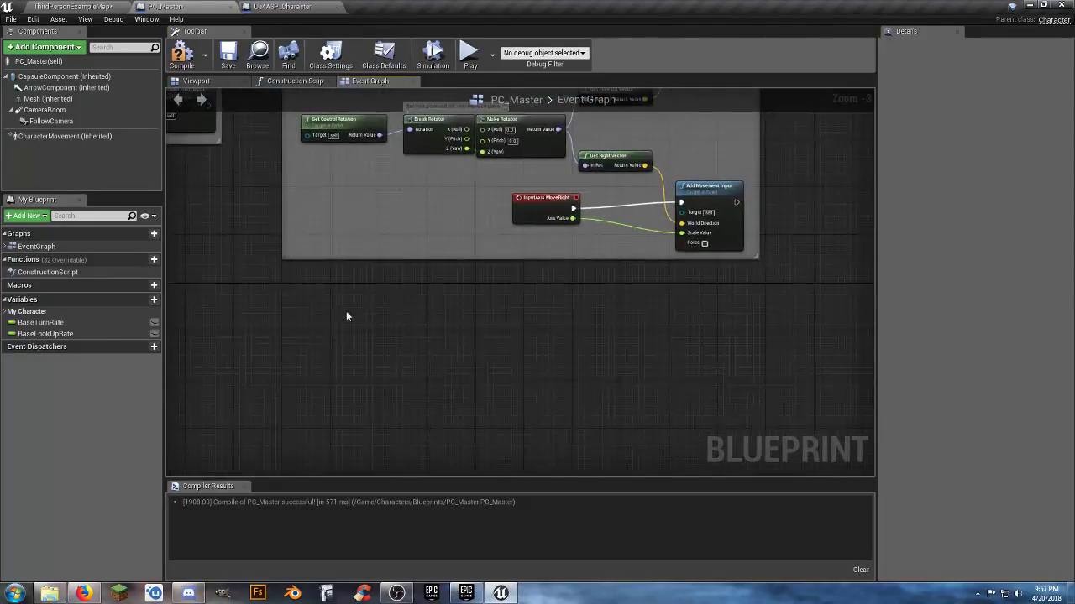
right_drag(346, 312, 622, 316)
scroll(622, 316, down, 3)
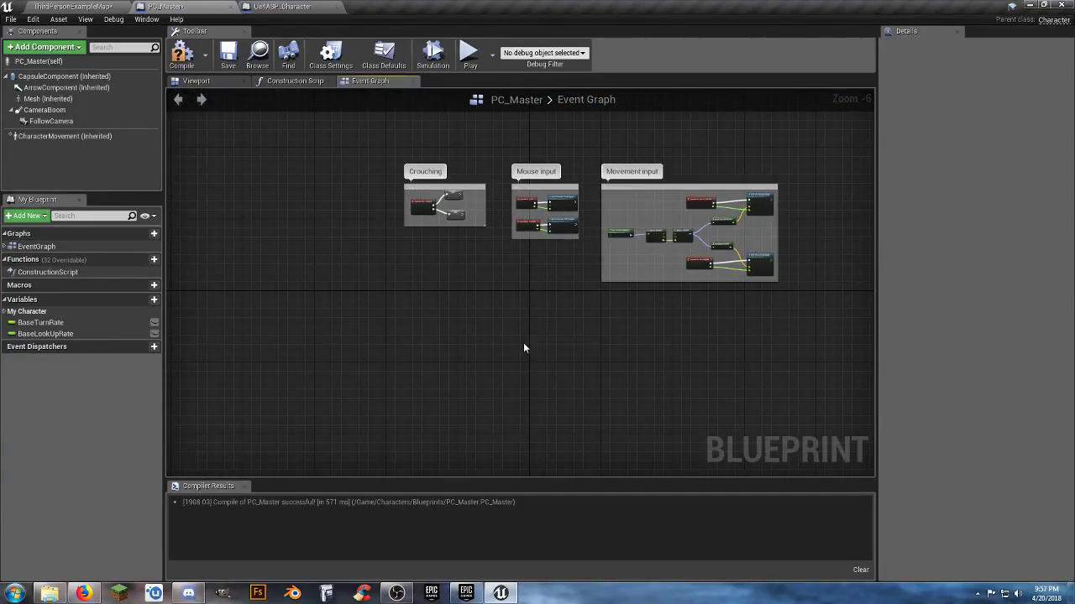
key(ctrl+v)
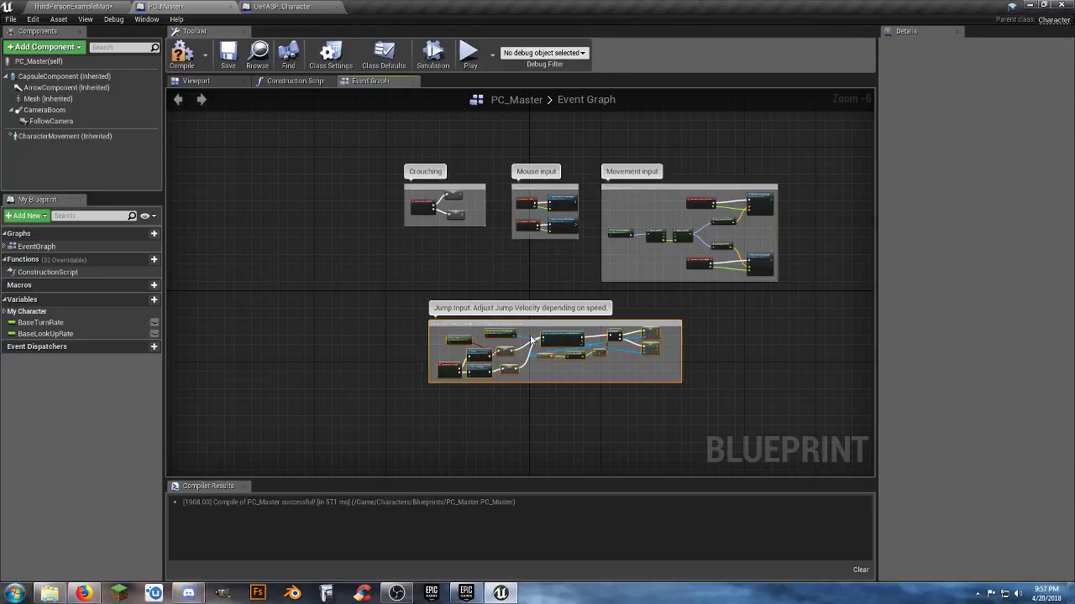
scroll(518, 321, up, 3)
drag(523, 333, 814, 273)
right_drag(523, 211, 205, 219)
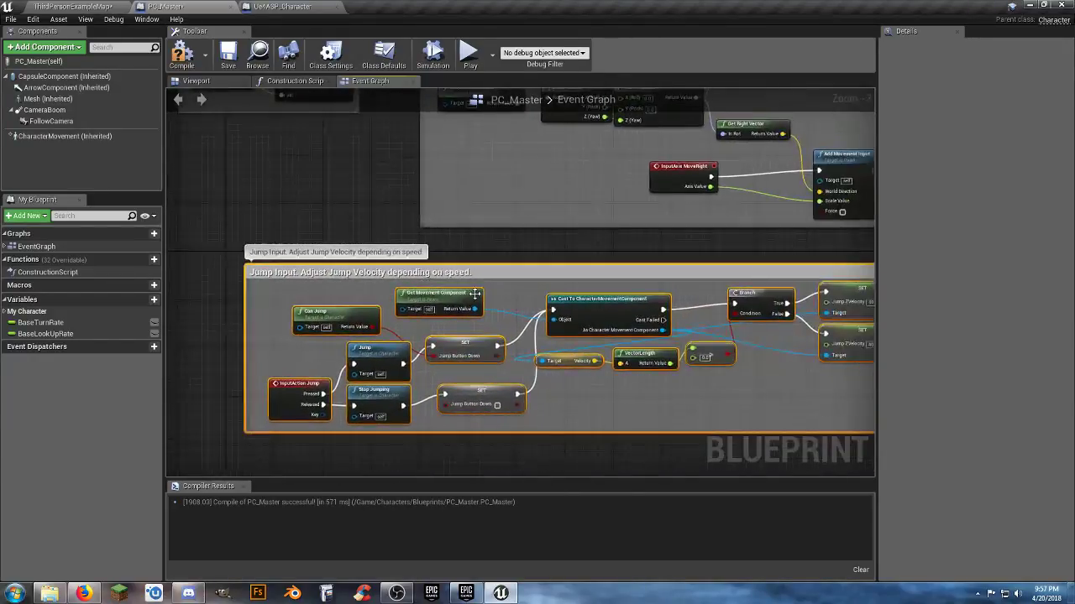
drag(491, 275, 664, 265)
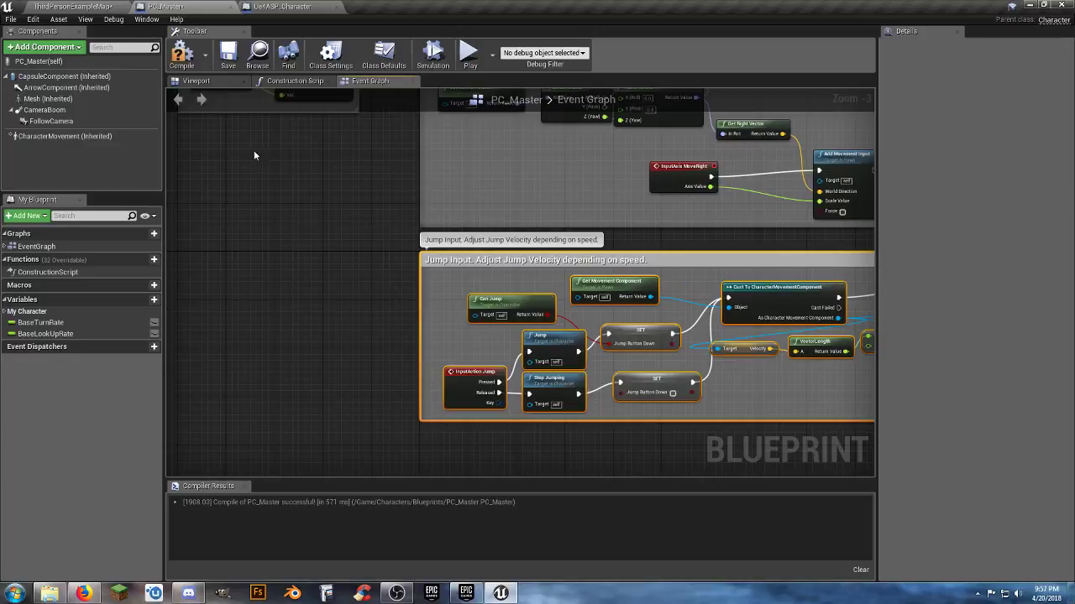
Create the missing Jump Button Down variable from its Set node in the Jump Input group and compile PC_Master
click(181, 55)
click(225, 63)
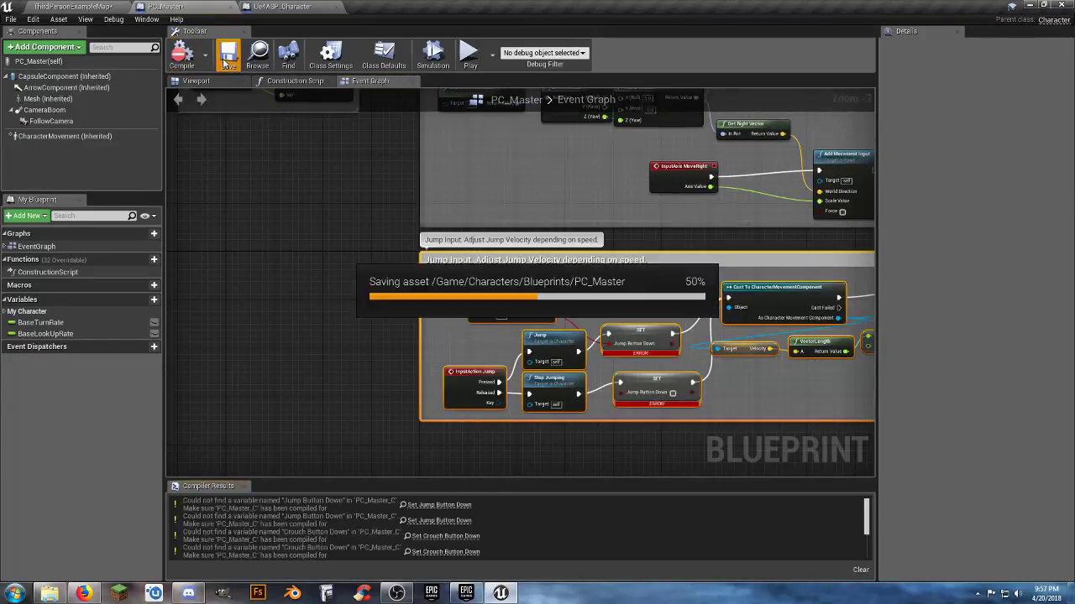
right_click(625, 335)
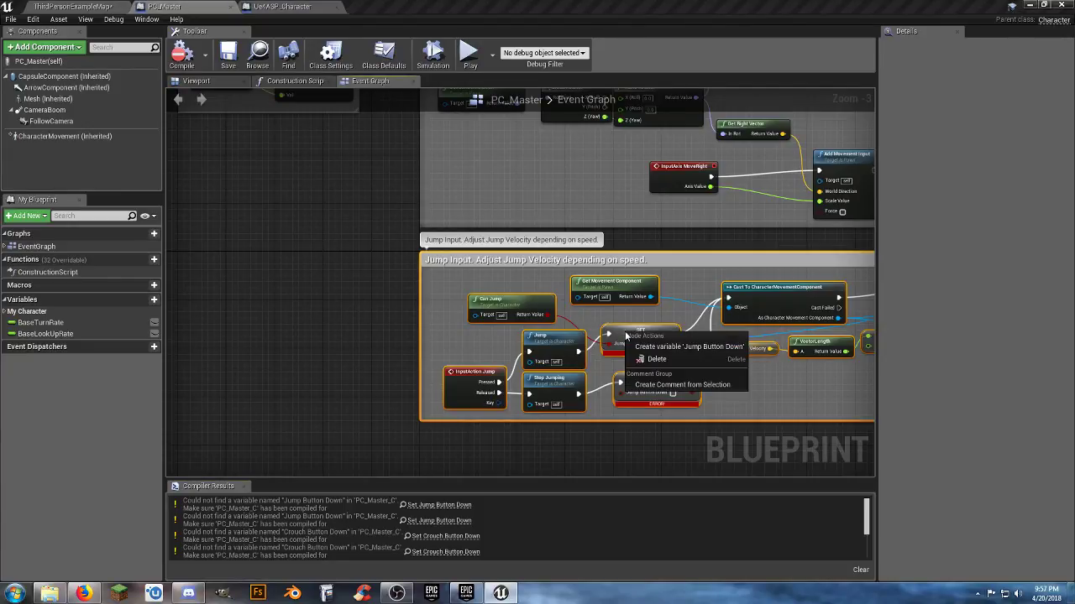
click(658, 347)
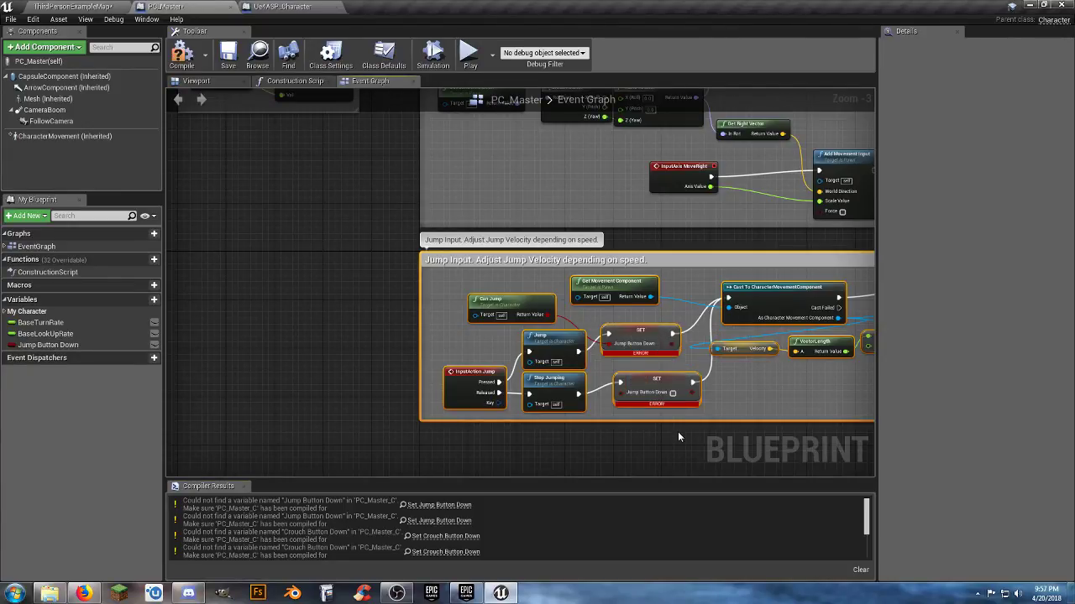
right_drag(679, 437, 485, 433)
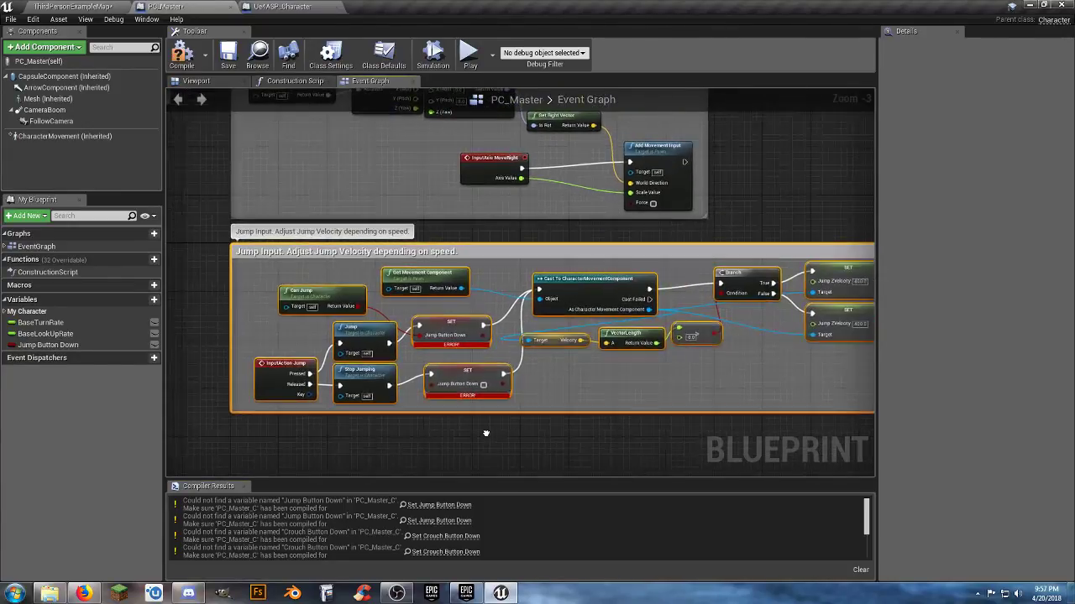
click(181, 55)
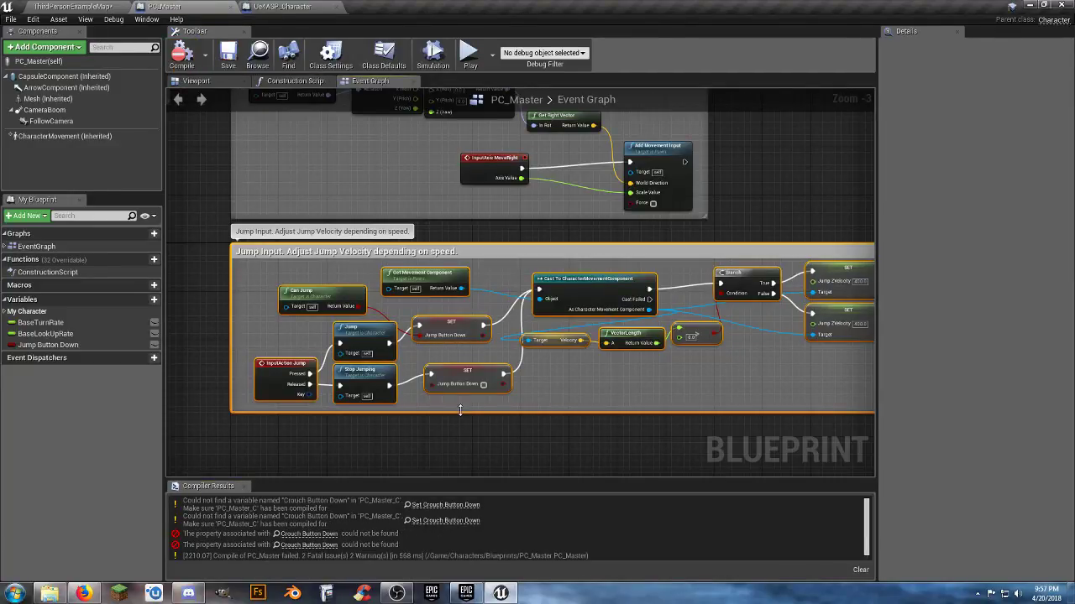
Create the missing Crouch Button Down variable from its Set node in the Crouching group, then compile and save PC_Master
click(443, 507)
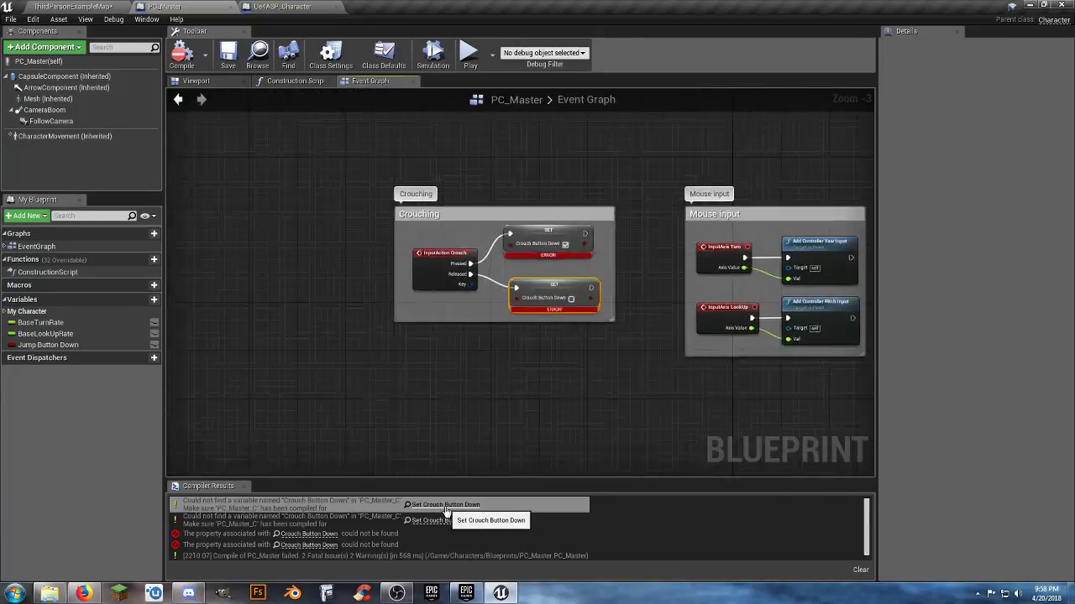
right_click(565, 293)
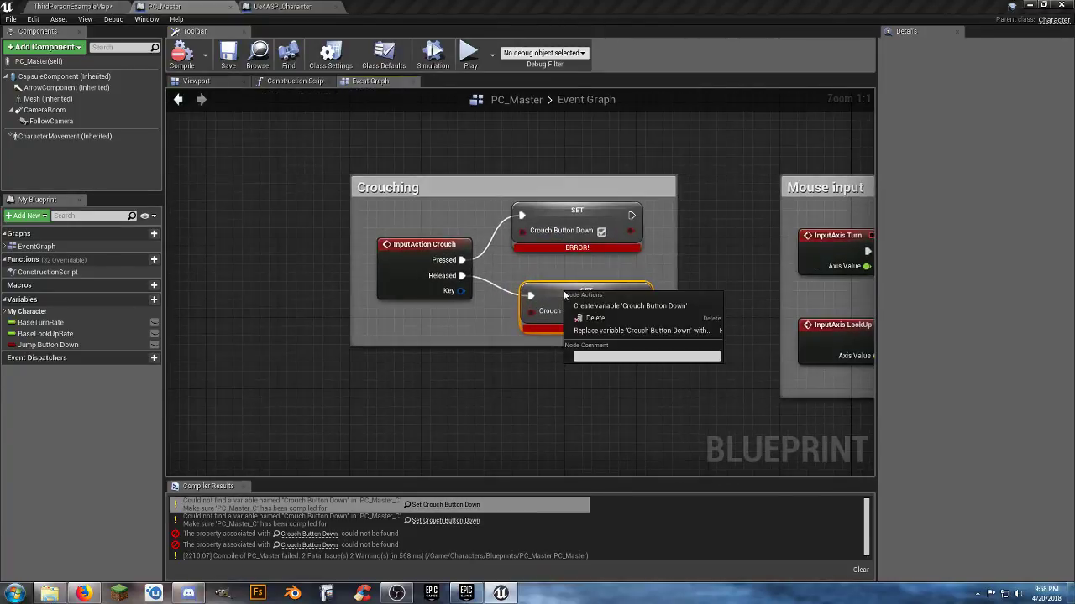
click(588, 307)
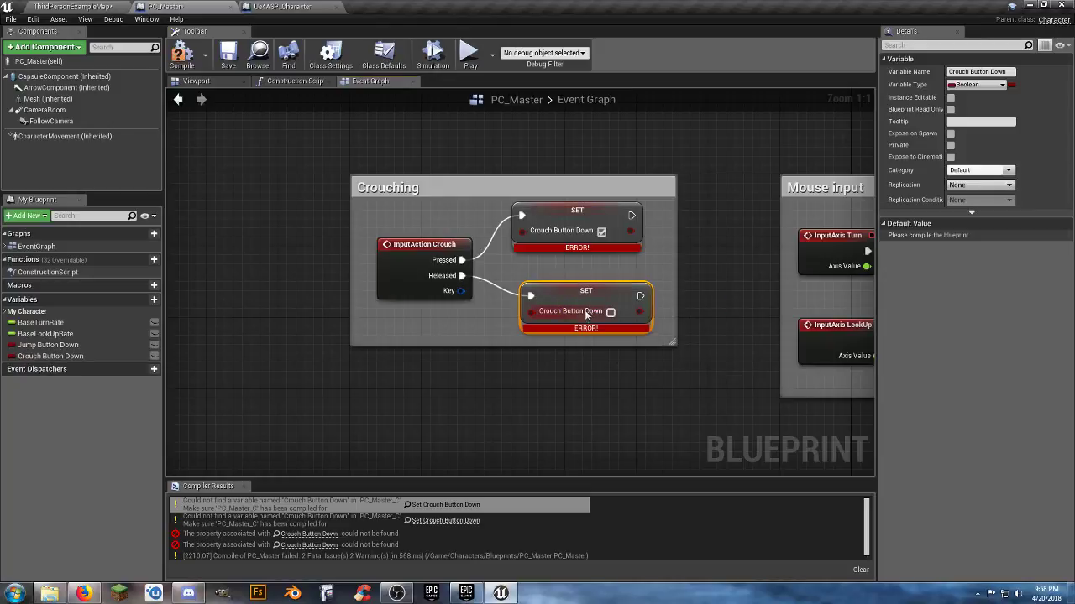
click(182, 53)
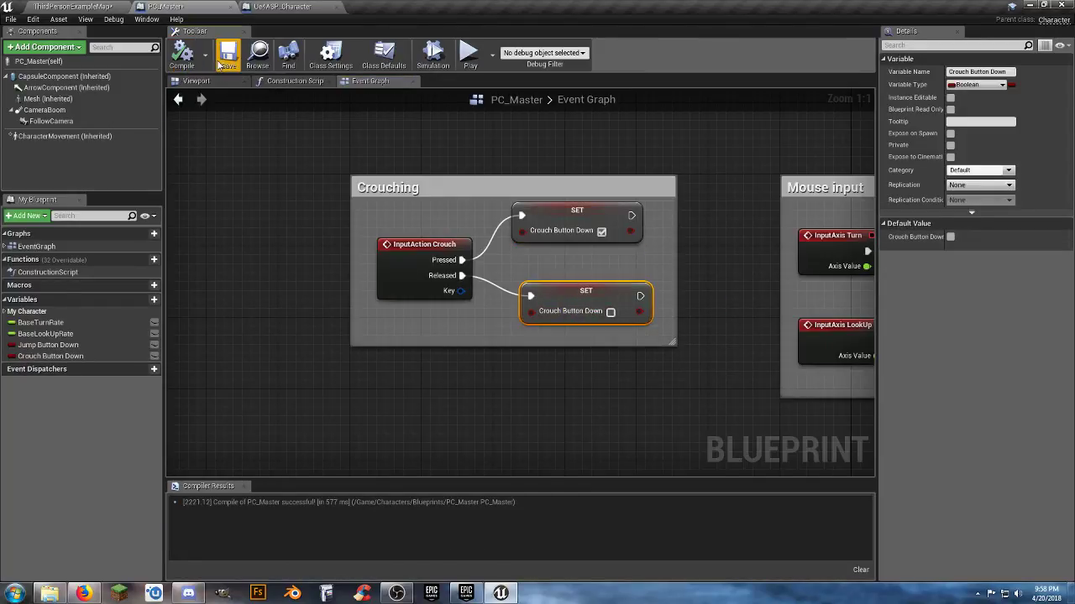
Review the compiled input groups in PC_Master's Event Graph, from Crouching through to Jump Input
right_drag(657, 414, 210, 253)
right_drag(307, 312, 257, 216)
right_drag(597, 414, 369, 341)
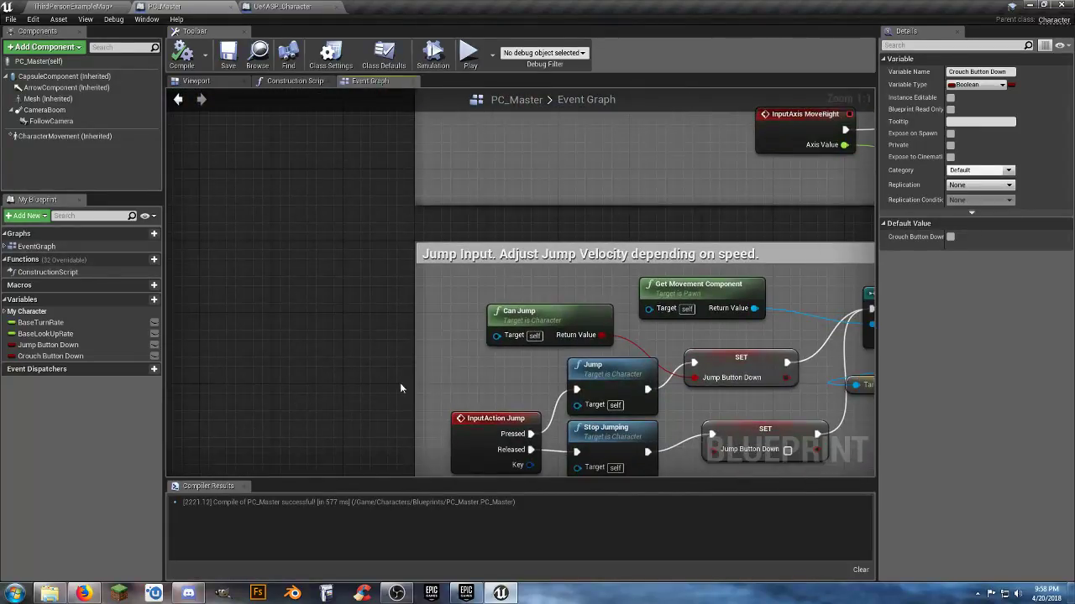
right_drag(400, 383, 209, 214)
right_drag(694, 431, 536, 441)
scroll(611, 465, down, 2)
scroll(600, 460, down, 1)
Return to ThirdPersonExampleMap and bring up the retarget options for AnimStarterPack's UE4ASP_HeroTPP_AnimBlueprint
click(83, 7)
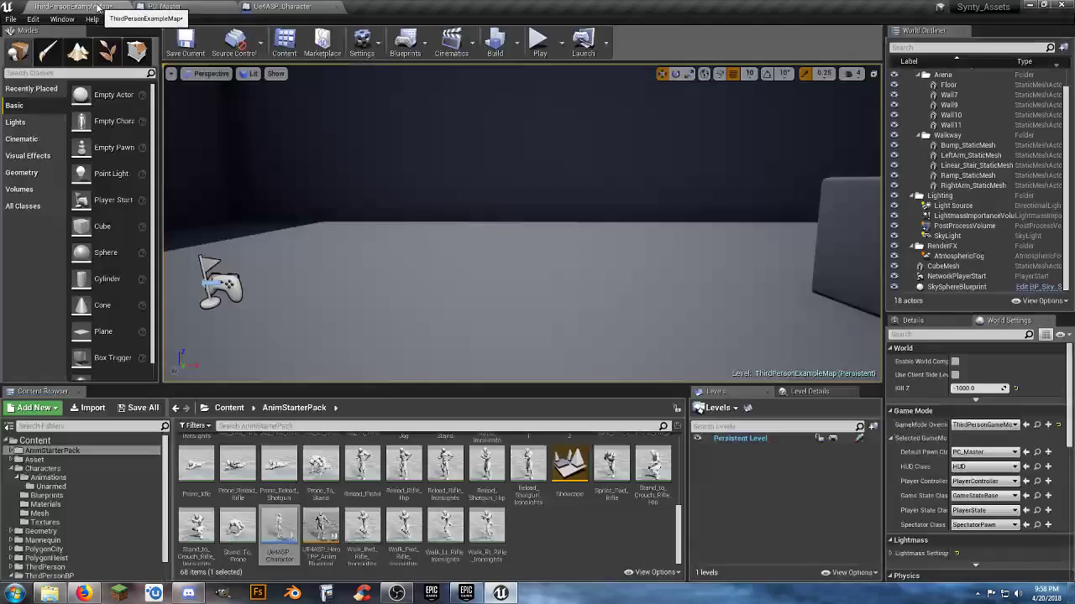
right_click(317, 558)
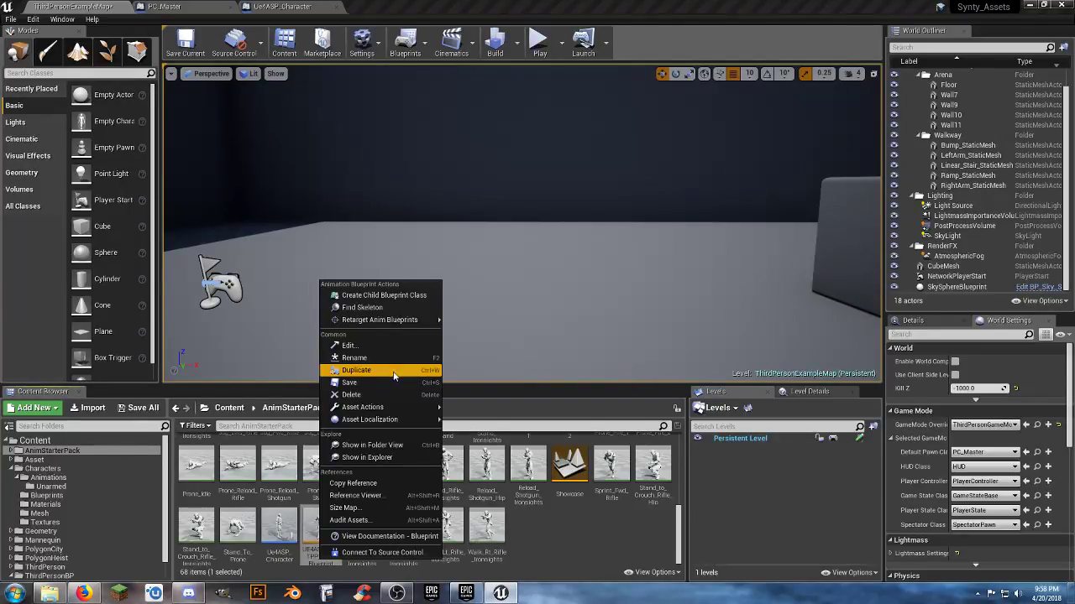
mouse_move(398, 321)
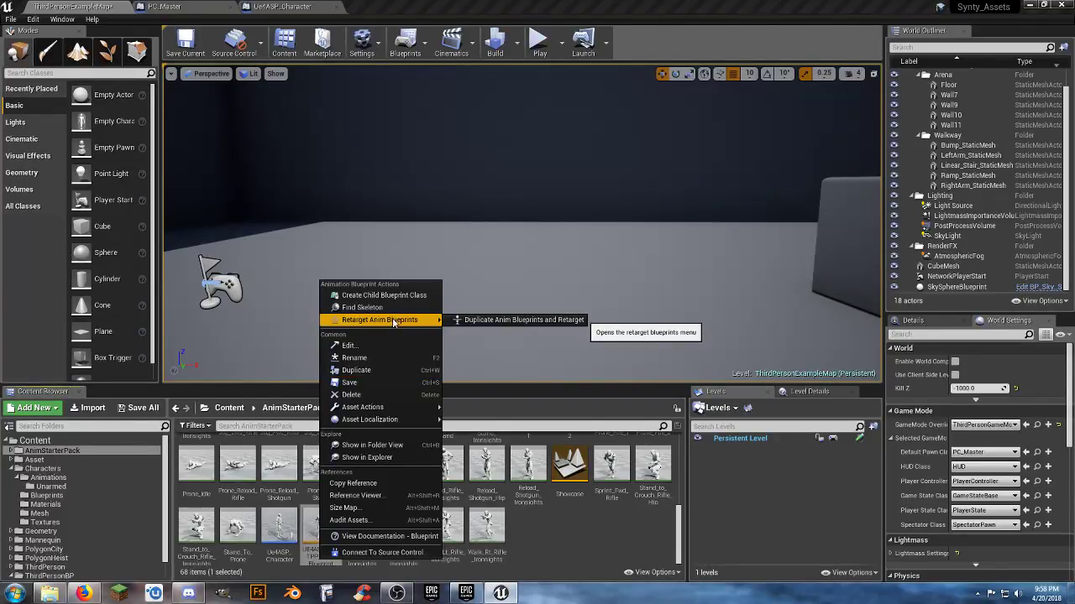
Create a new folder named Rifle_Hip inside Characters/Animations
click(561, 538)
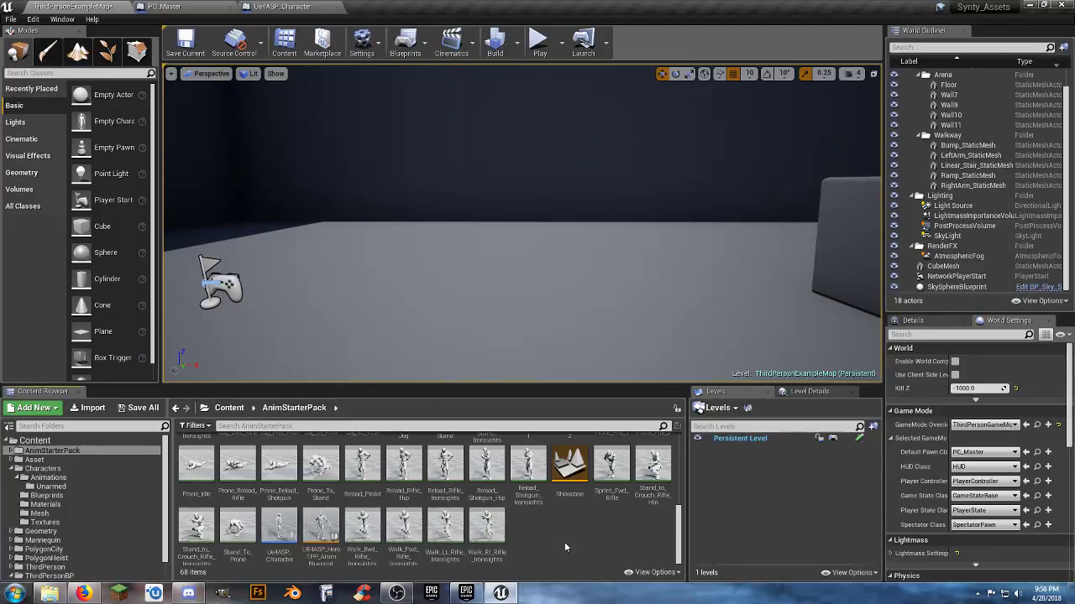
click(54, 478)
right_click(245, 453)
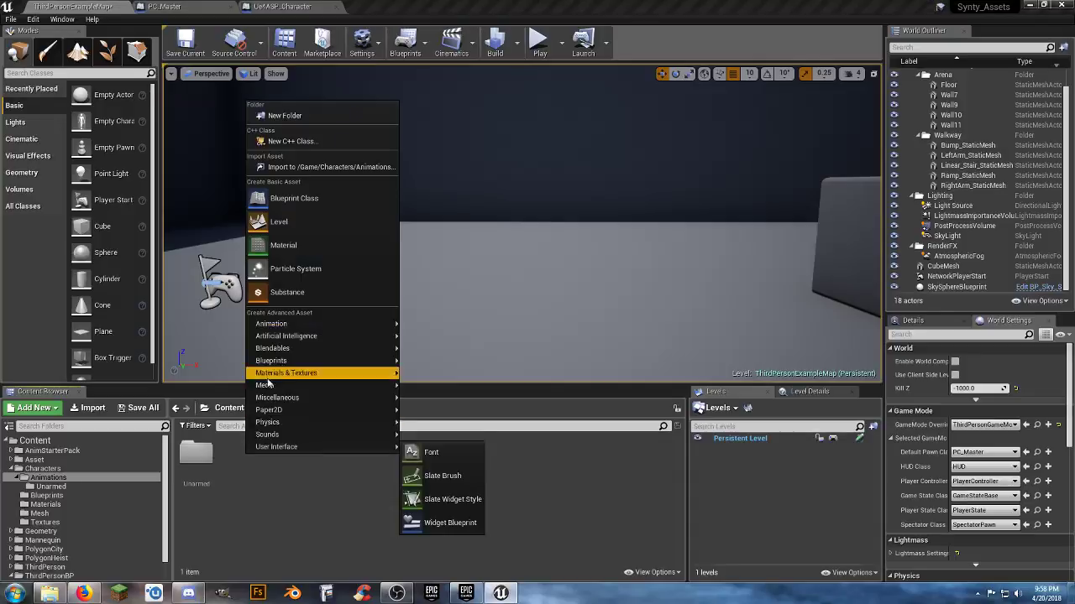
click(295, 115)
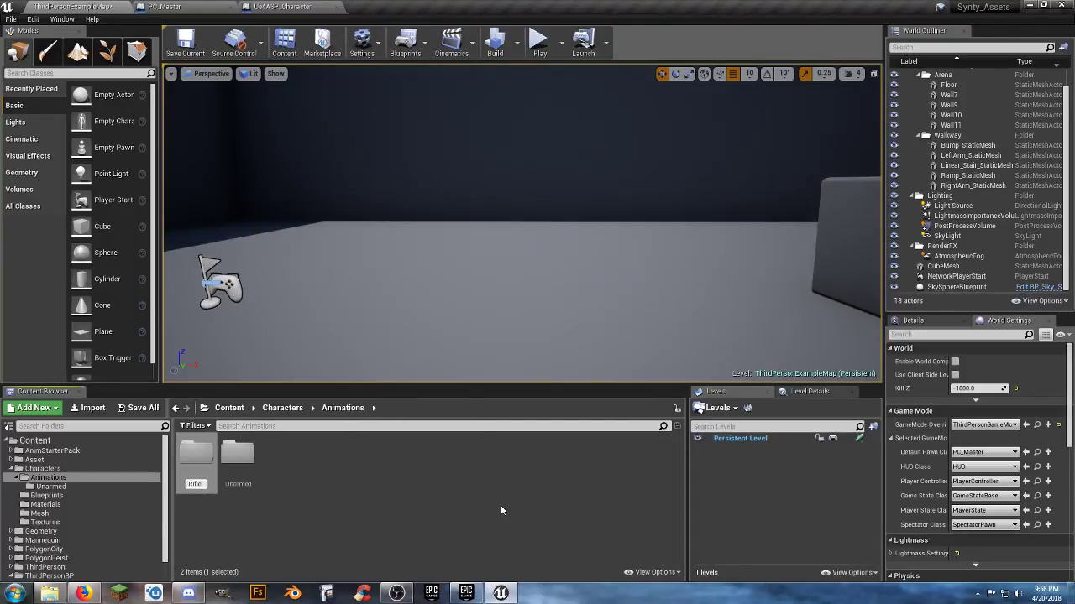
text(Rifle_Hip)
key(Return)
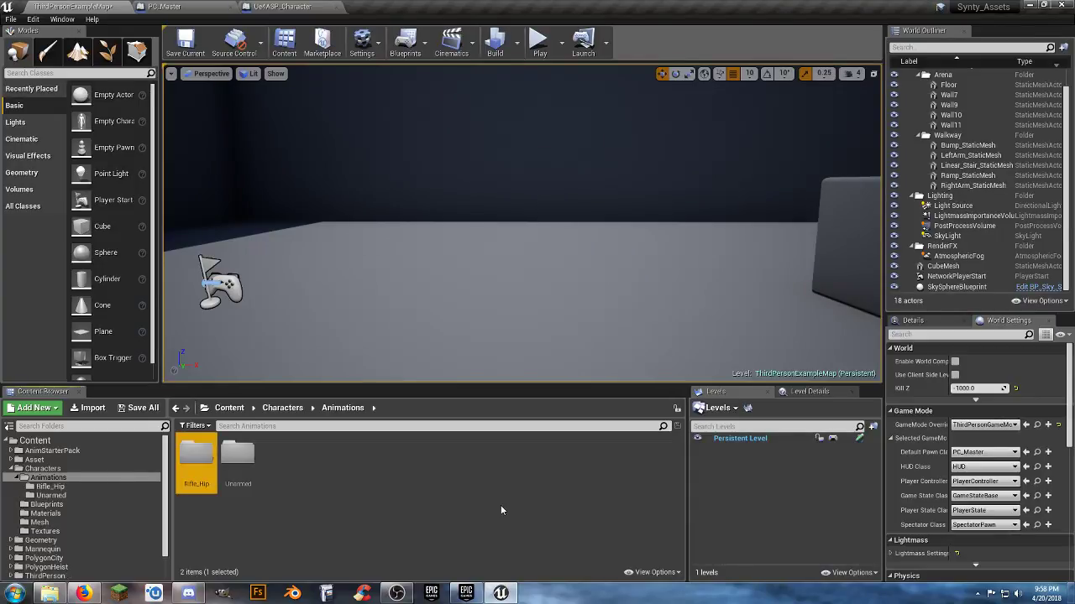
click(65, 452)
scroll(394, 513, down, 5)
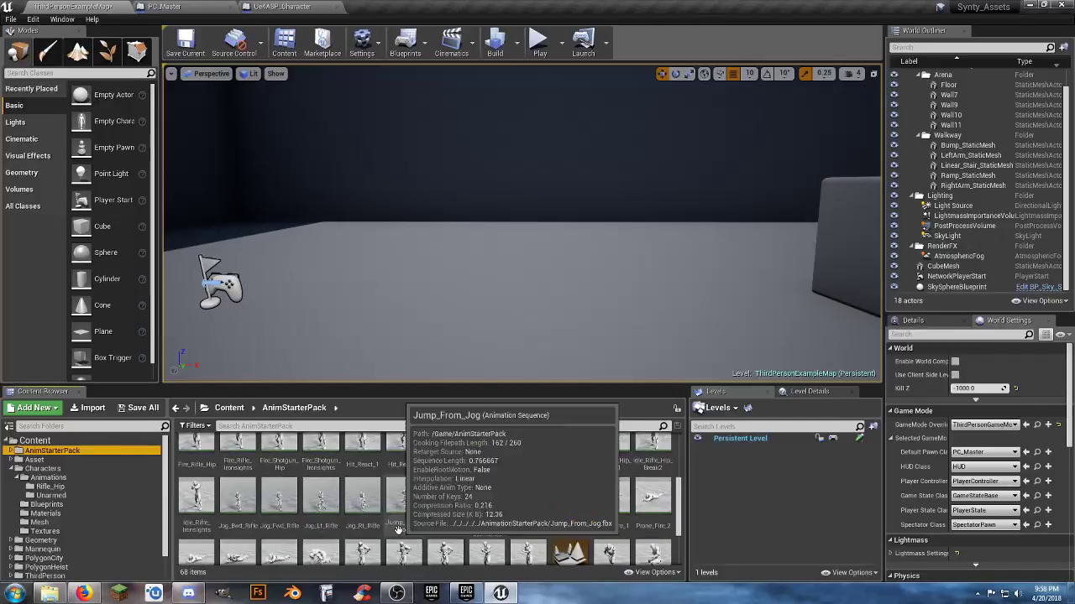
right_click(318, 557)
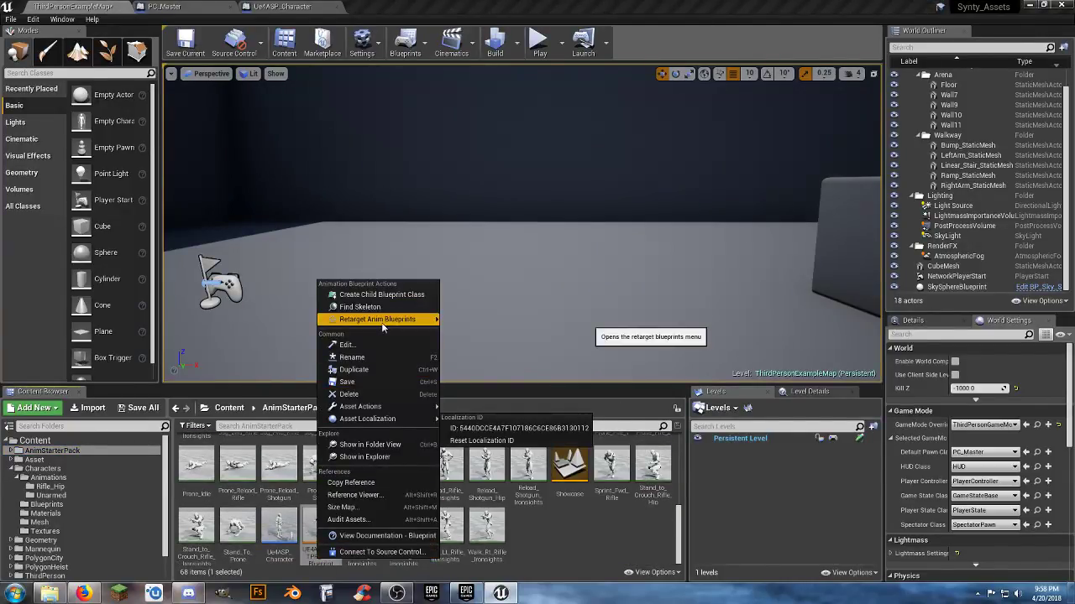
mouse_move(394, 325)
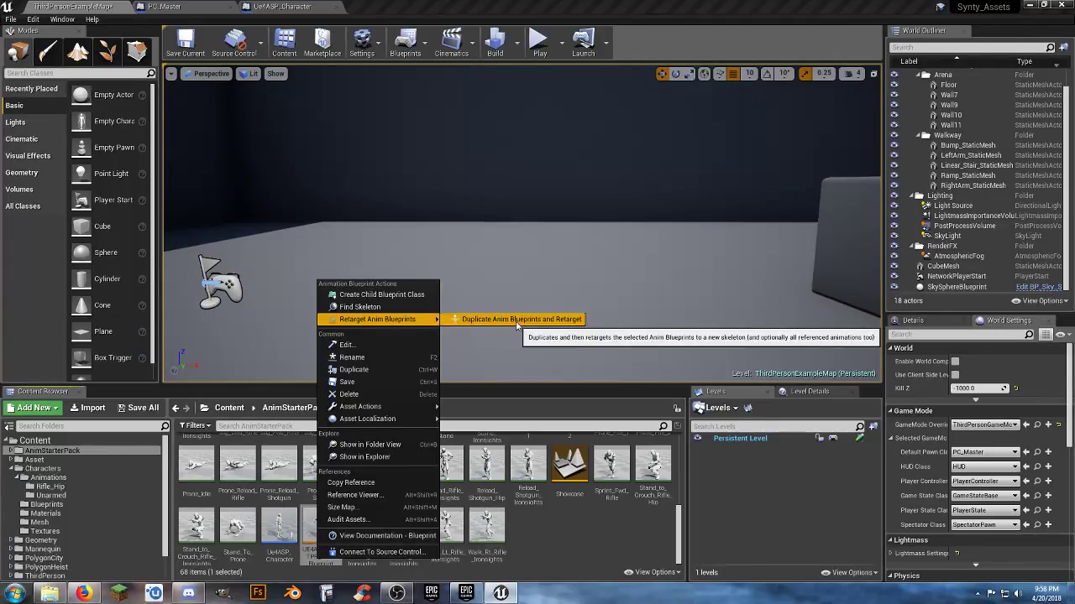
click(551, 538)
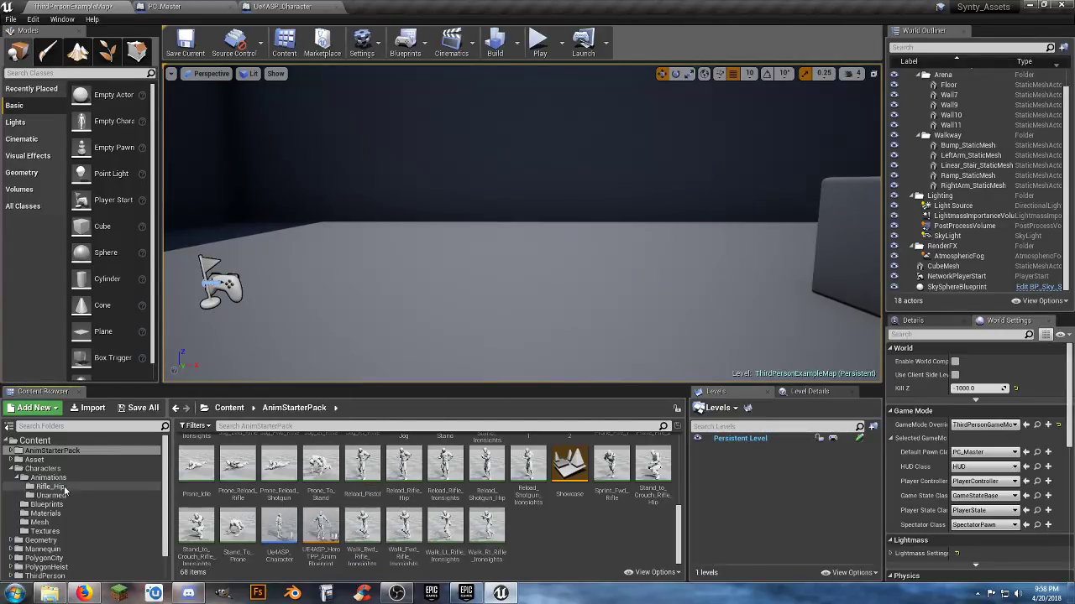
Open UE4_Mannequin_Skeleton from AnimStarterPack/UE4_Mannequin/Mesh and set its retarget rig to Humanoid
click(13, 451)
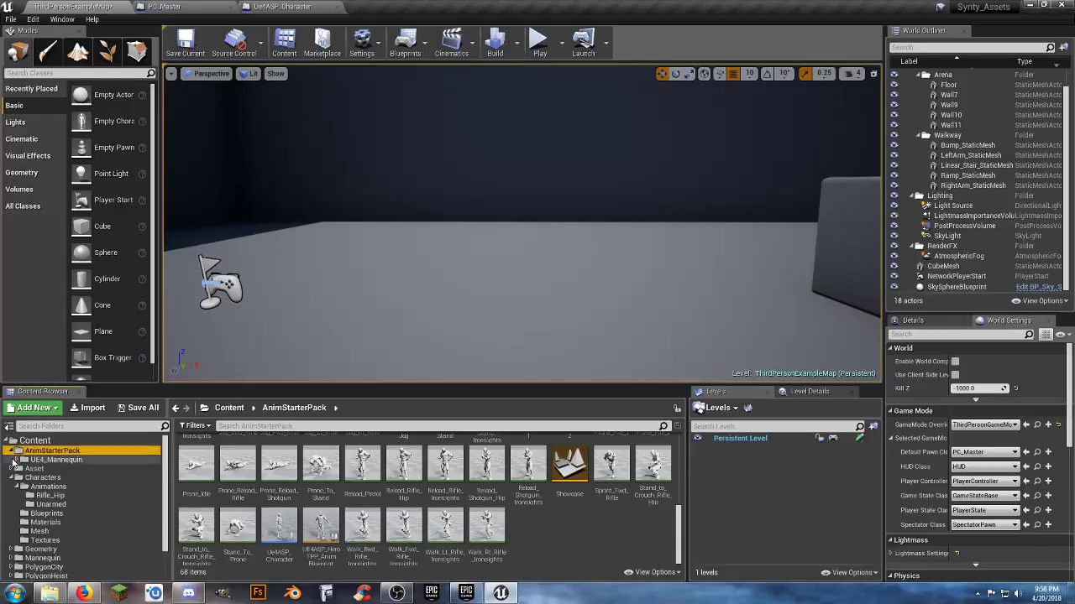
click(17, 460)
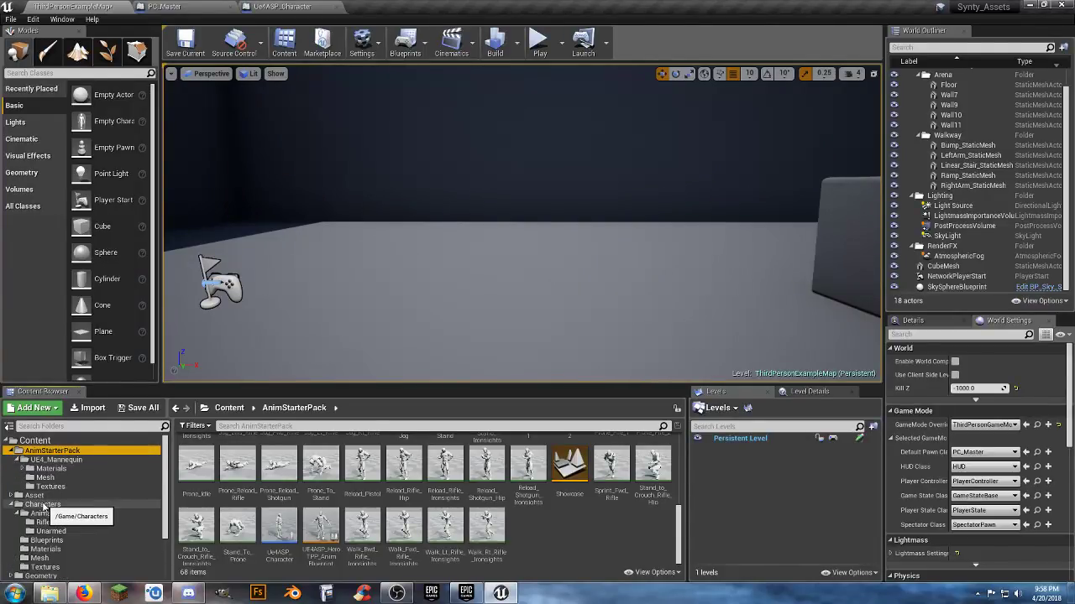
click(55, 478)
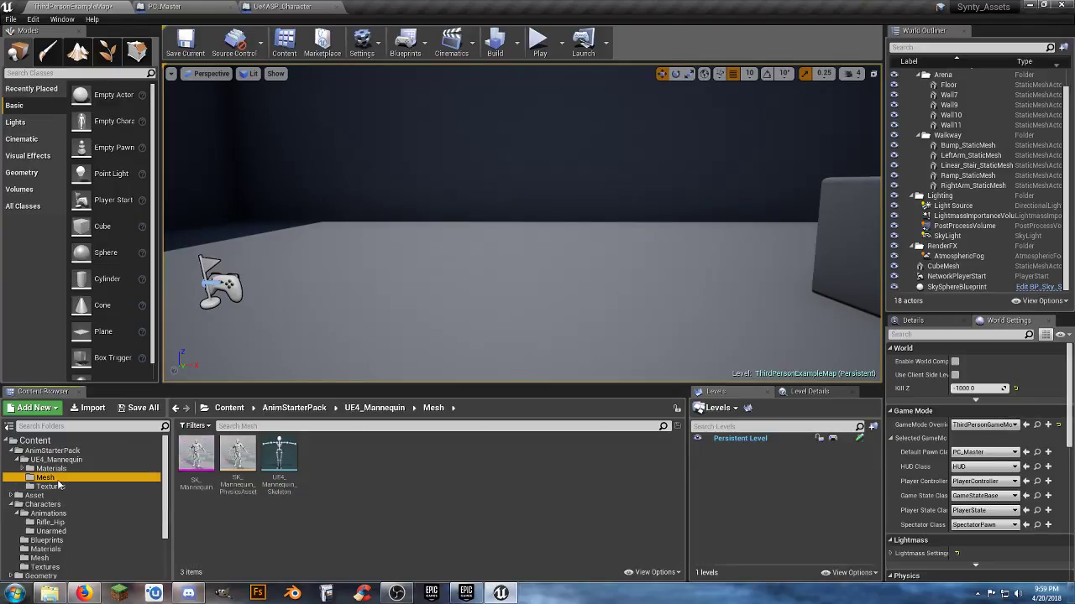
click(269, 552)
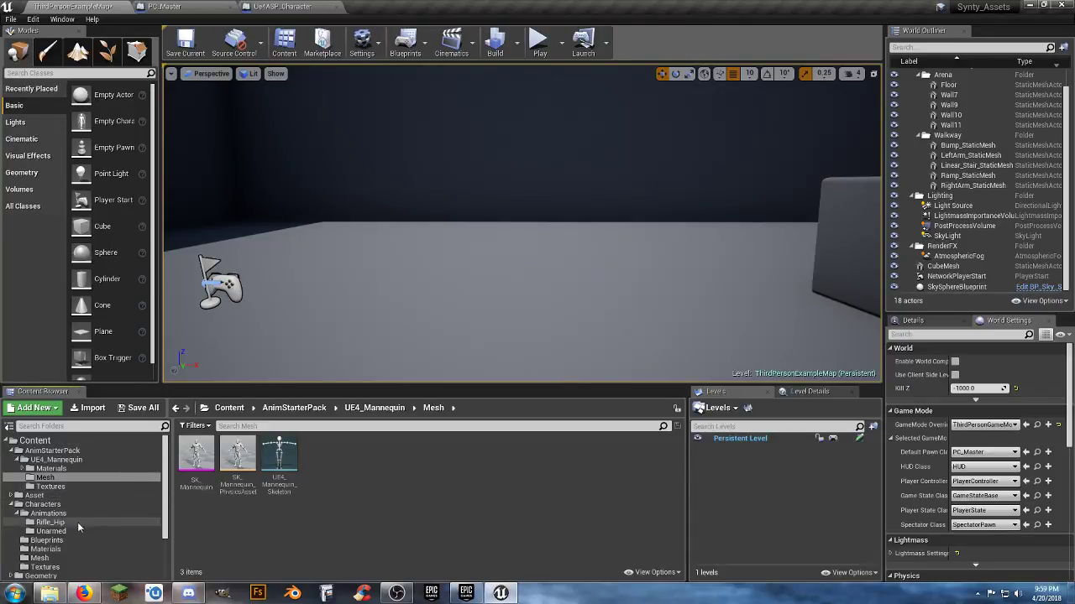
double_click(278, 485)
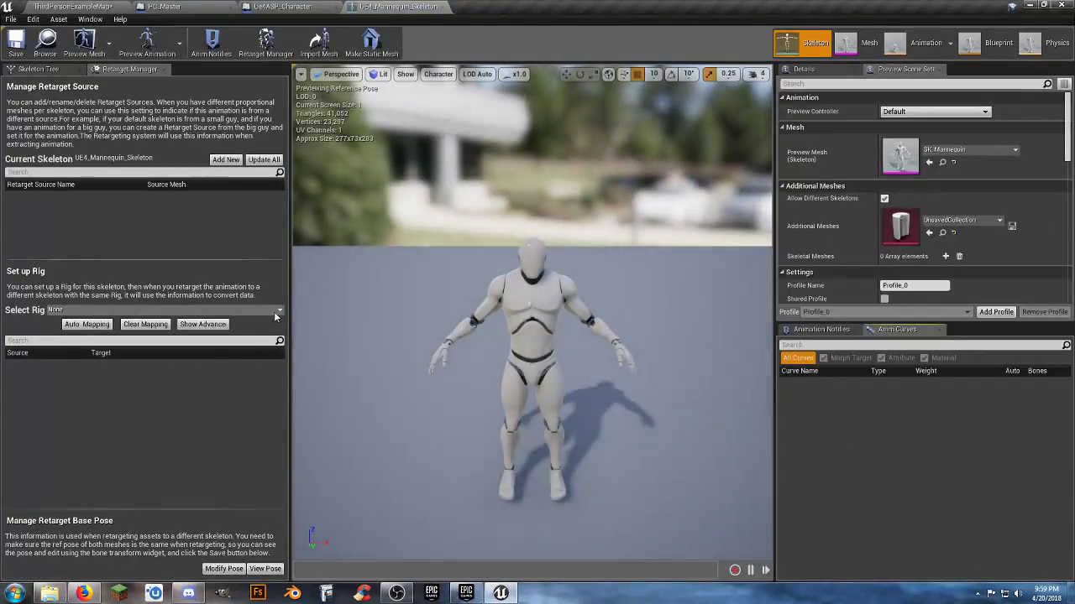
click(279, 312)
click(200, 331)
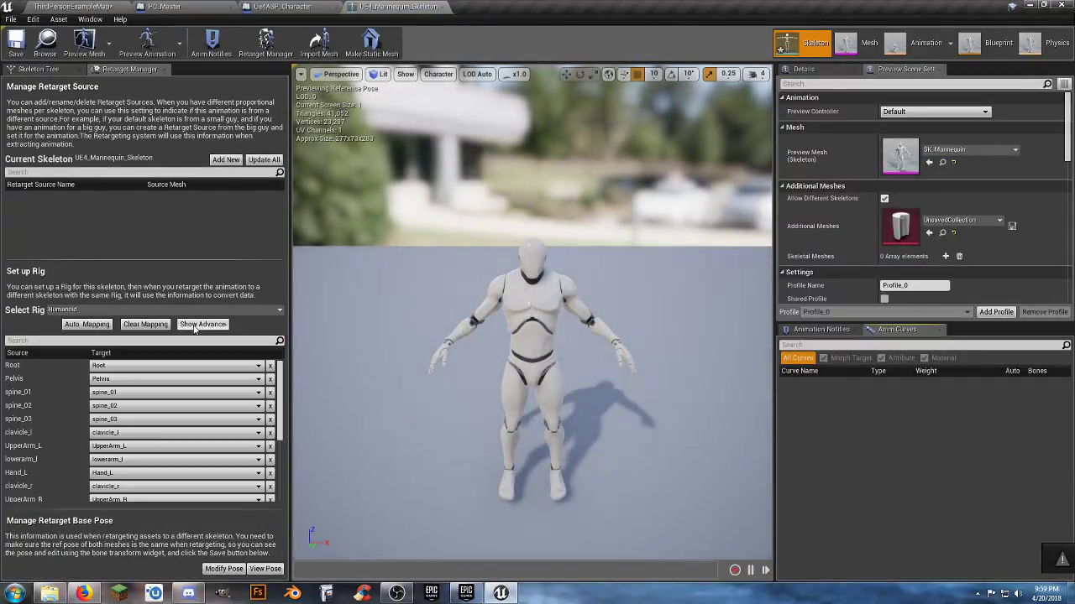
Enable 10° rotation snapping and rotate both of the mannequin's upper arms up to horizontal
click(572, 312)
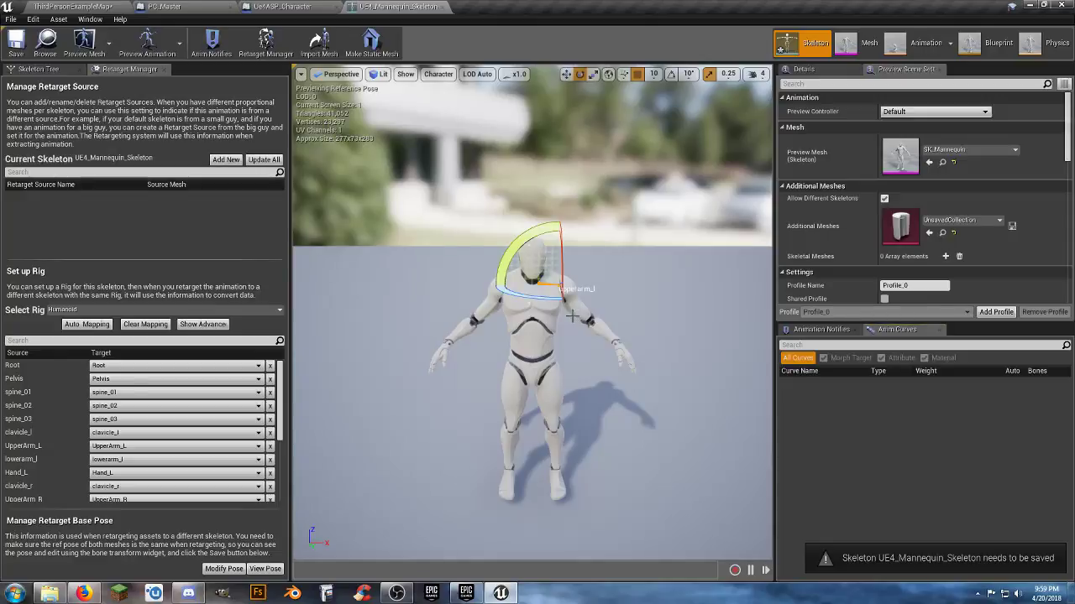
drag(556, 243, 625, 234)
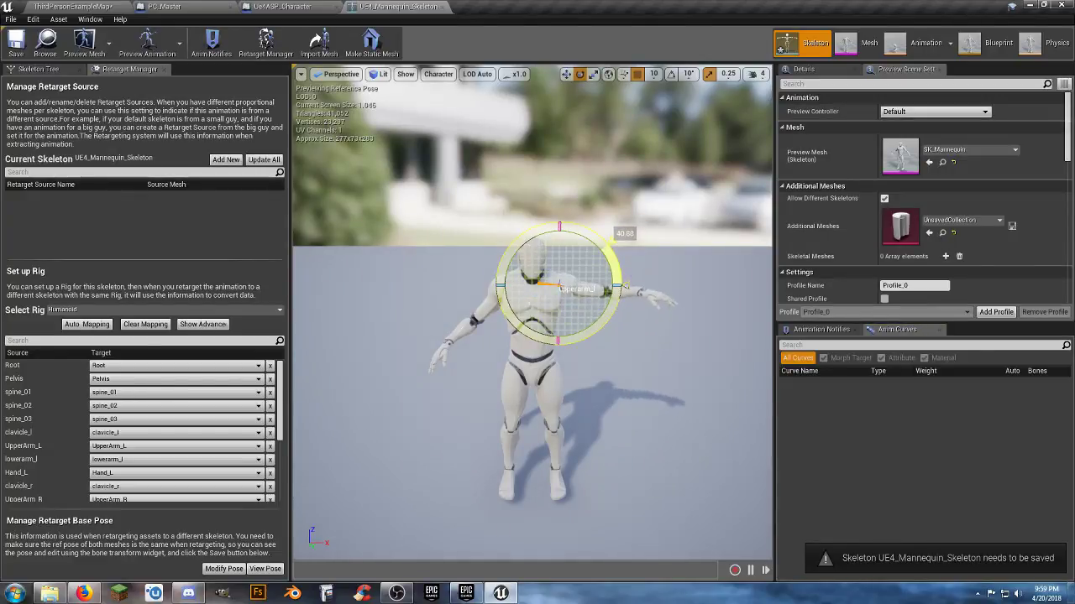
key(ctrl+z)
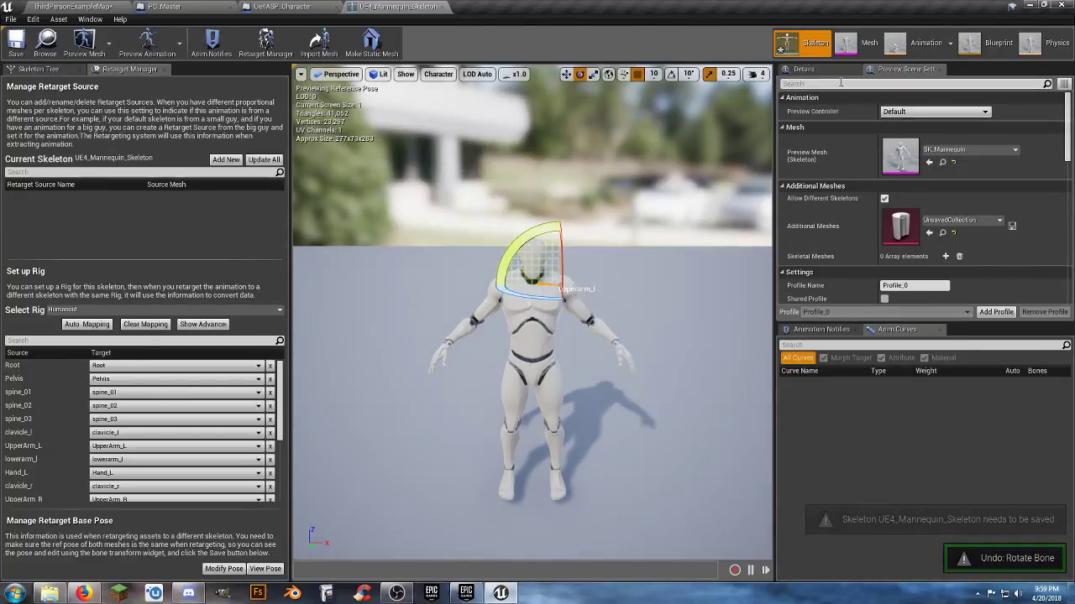
click(671, 75)
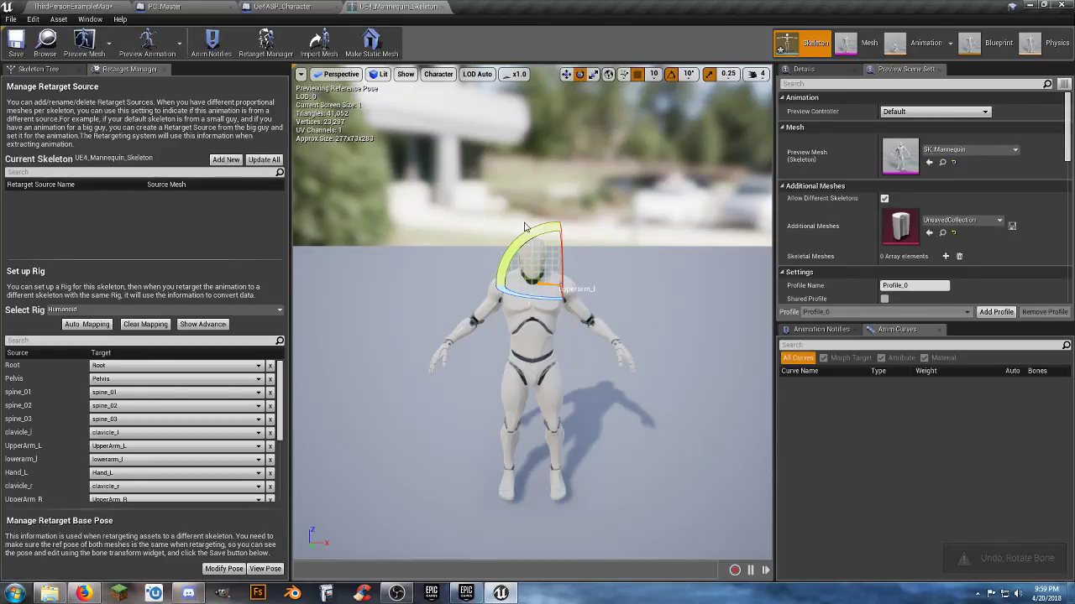
drag(523, 227, 537, 264)
click(488, 299)
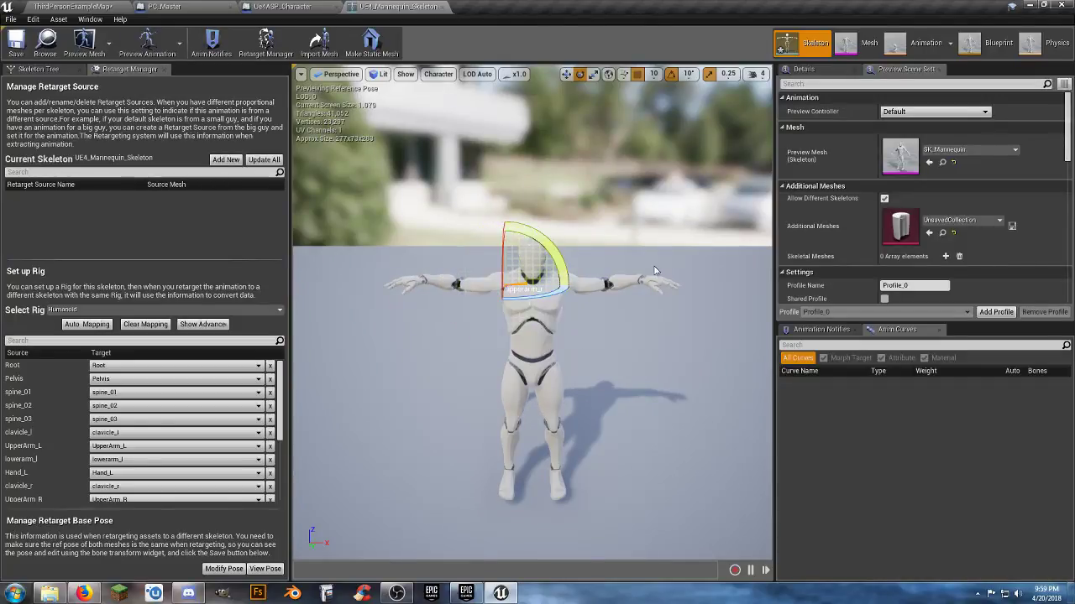
Rotate the mannequin's left and right lower arms slightly to straighten them into a T-pose
click(631, 280)
drag(581, 294, 606, 284)
click(450, 285)
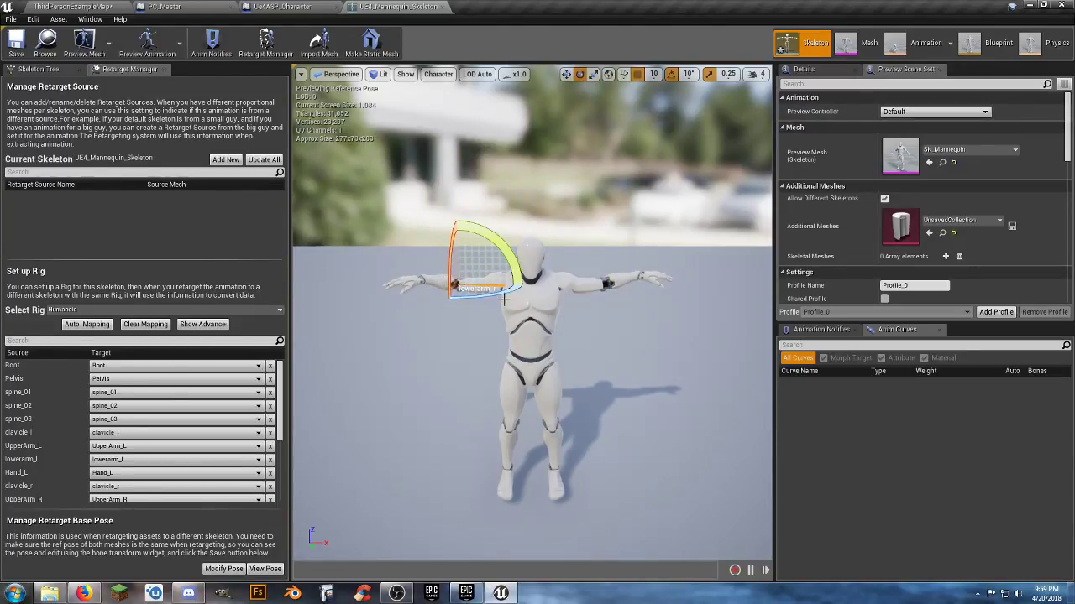
drag(504, 298, 513, 298)
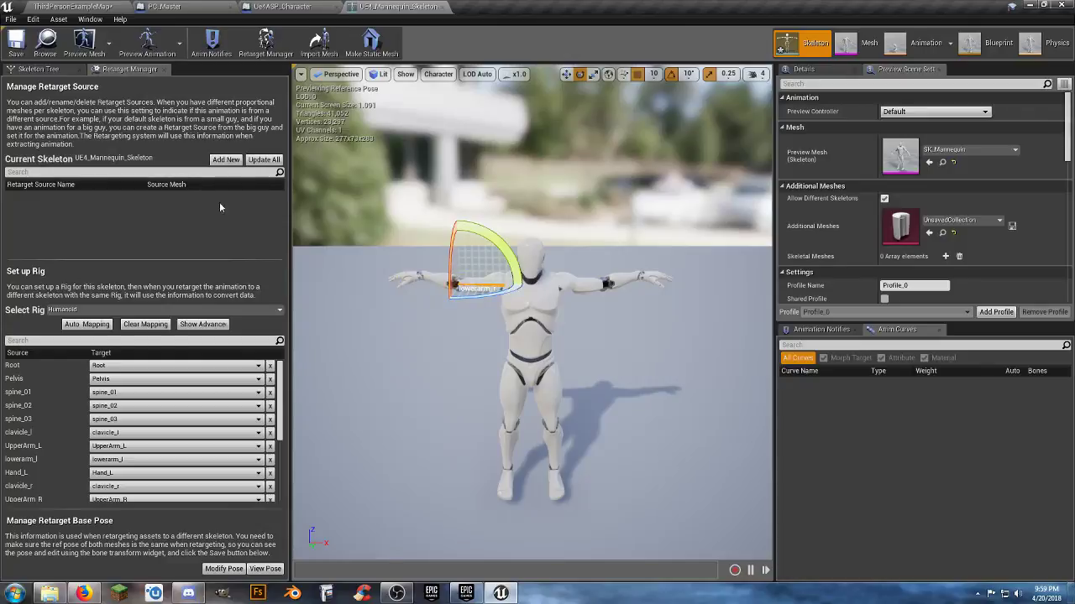
Set the retarget base pose to the current pose and save the mannequin skeleton
click(223, 570)
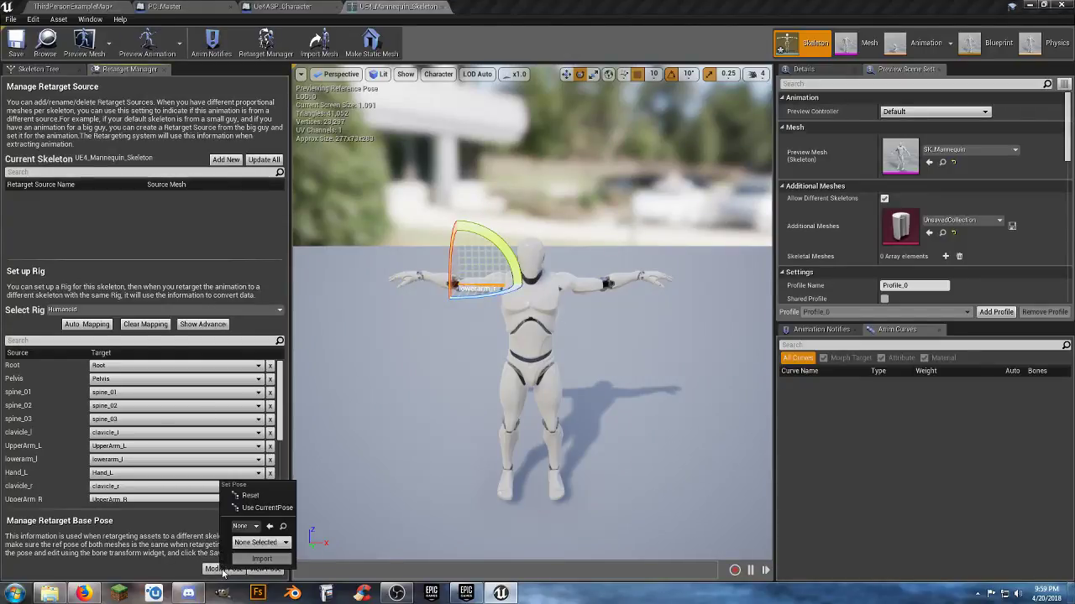
click(264, 508)
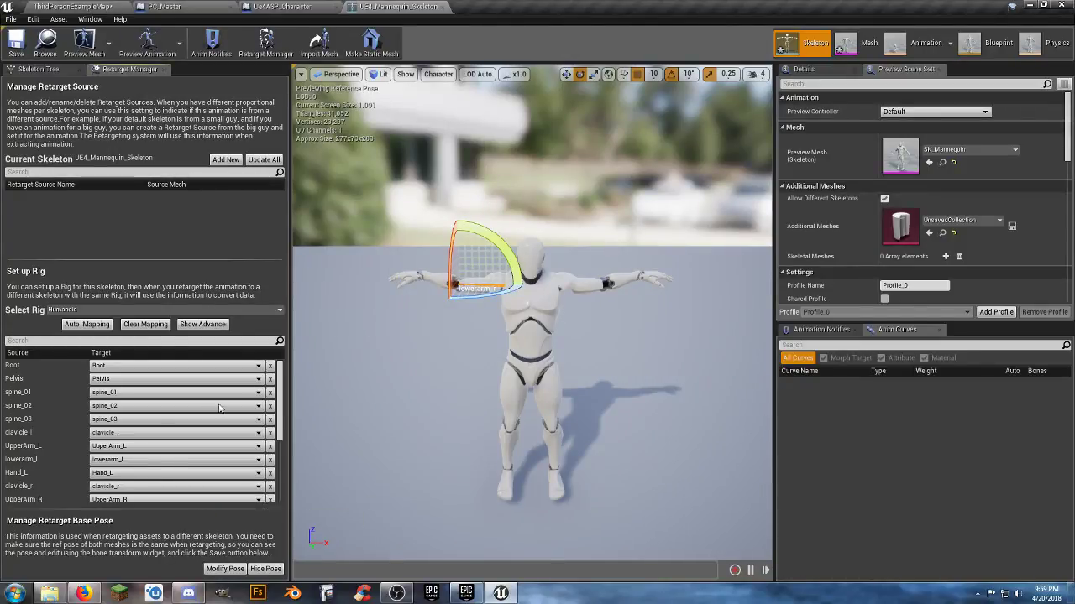
click(17, 44)
Close the mannequin skeleton, Ue4ASP_Character and PC_Master editors to return to the level editor
click(443, 8)
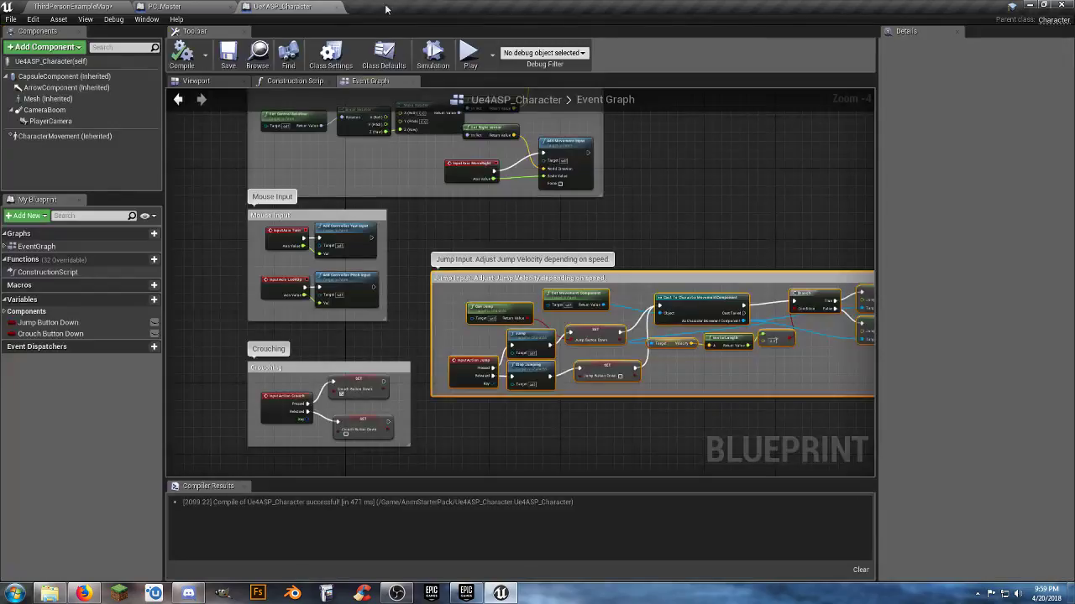
click(334, 8)
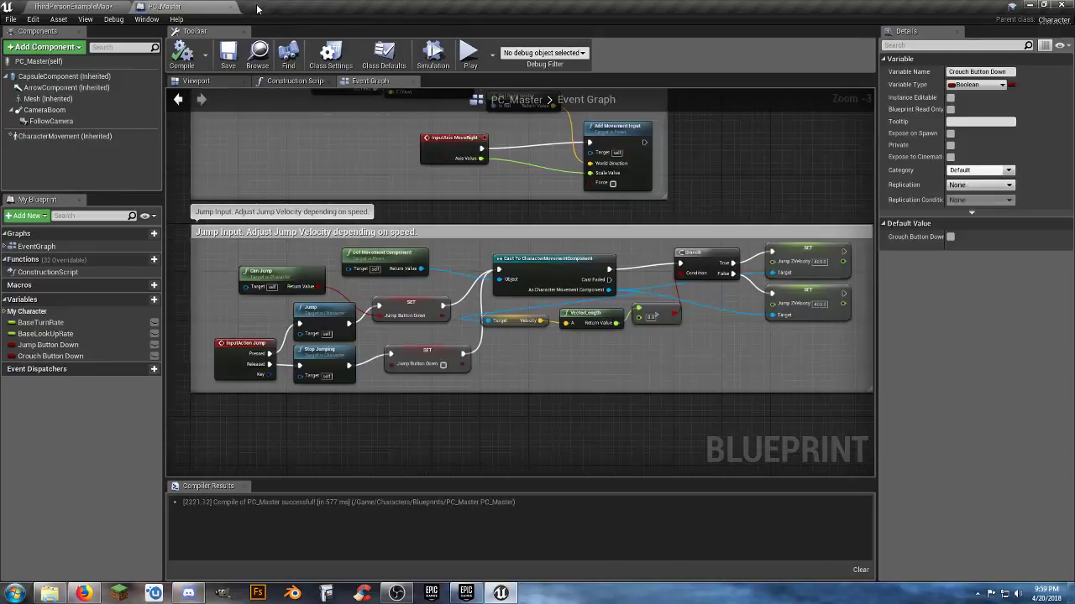
click(229, 8)
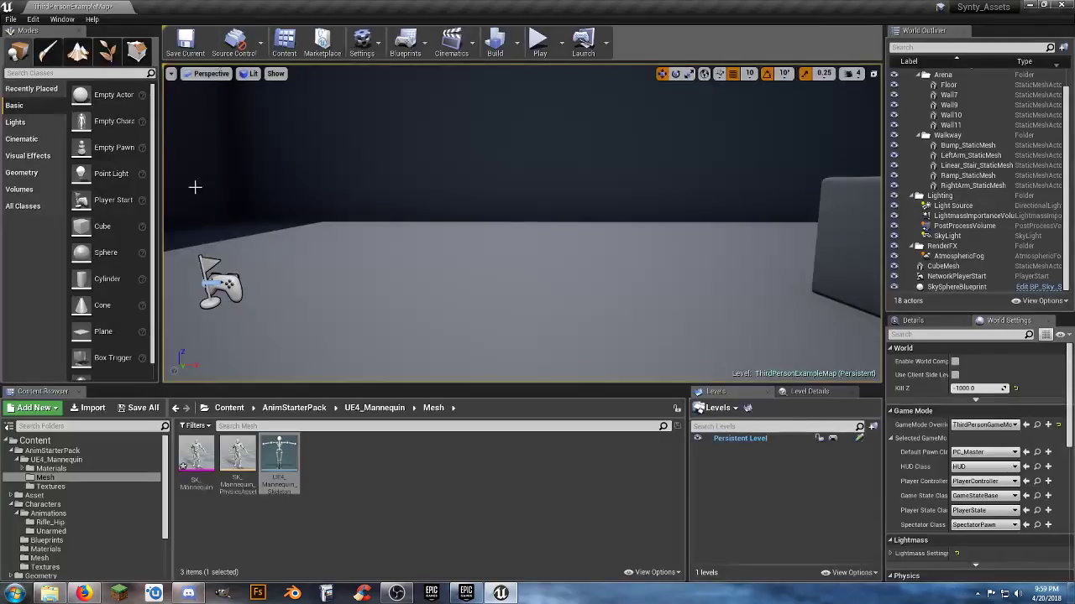
click(382, 515)
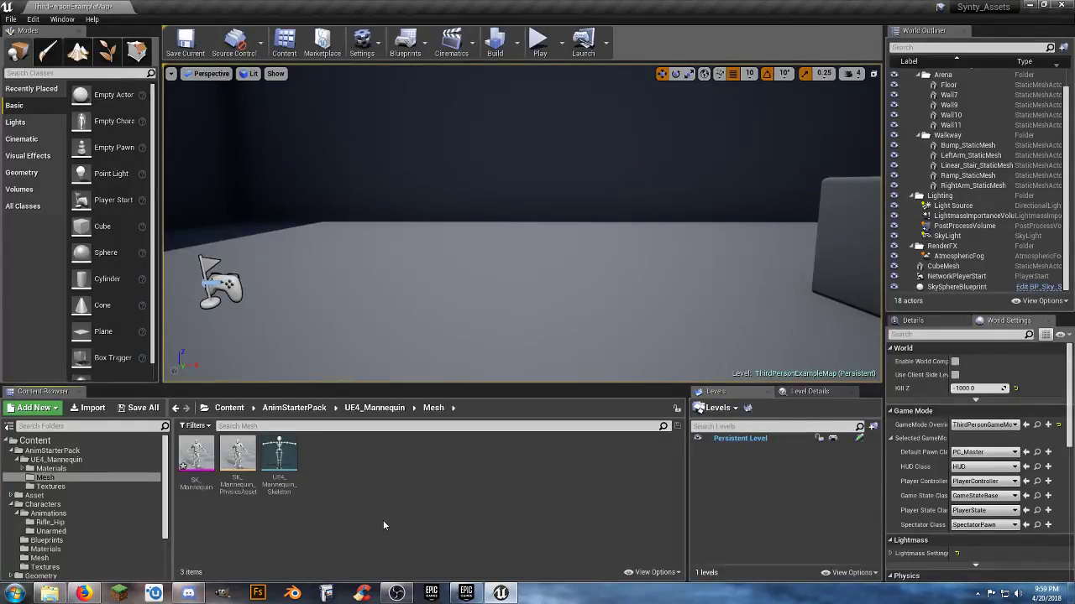
Start Duplicate Anim Blueprints and Retarget for AnimStarterPack's UE4ASP_HeroTPP_AnimBlueprint, with Polygon_Skeleton as the target skeleton
click(52, 451)
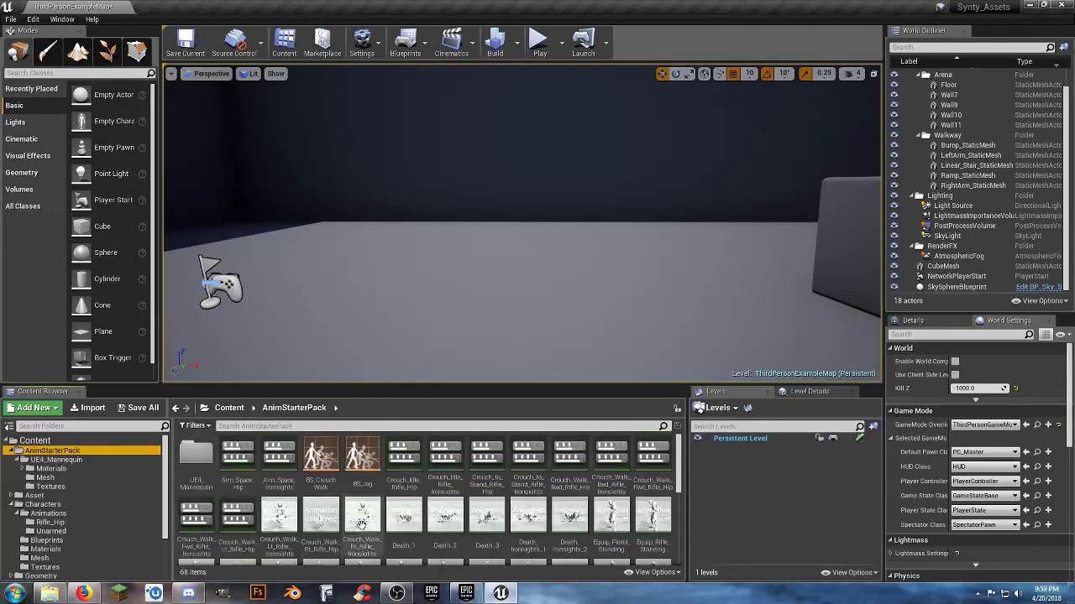
scroll(361, 524, down, 5)
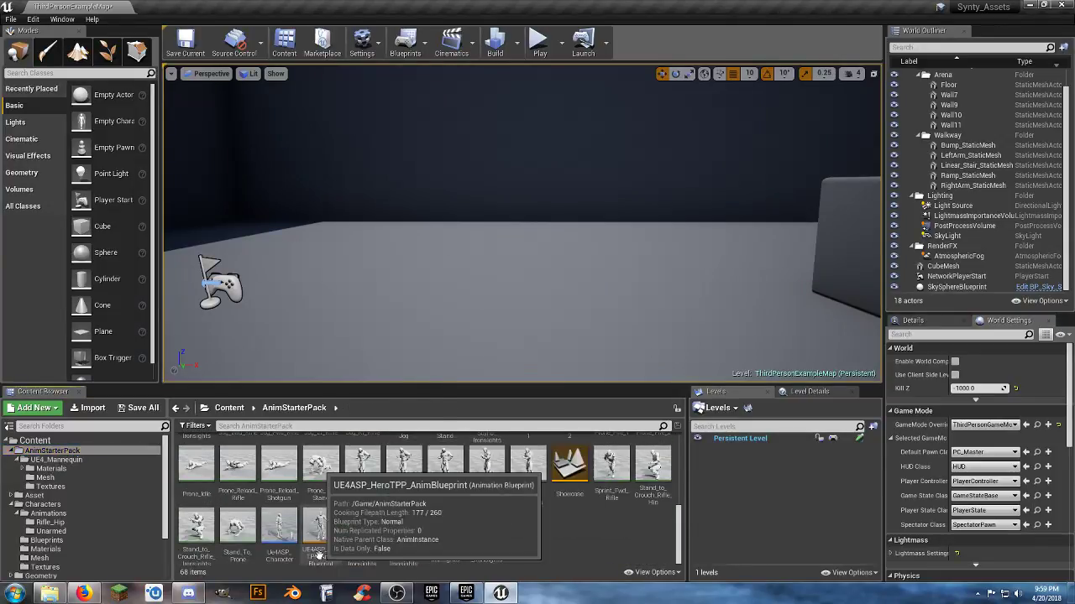
right_click(318, 555)
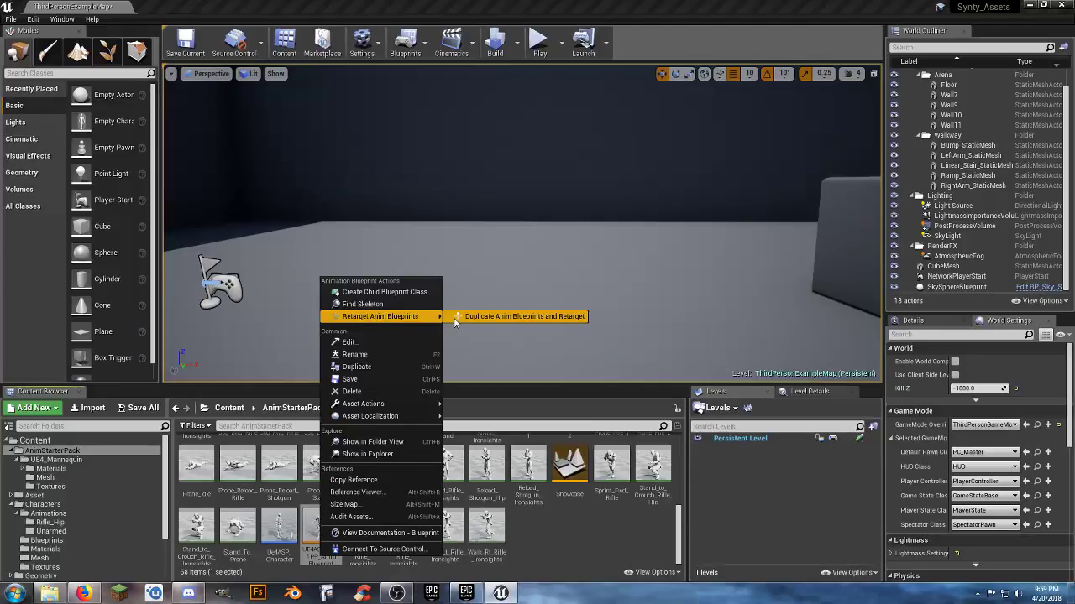
click(495, 317)
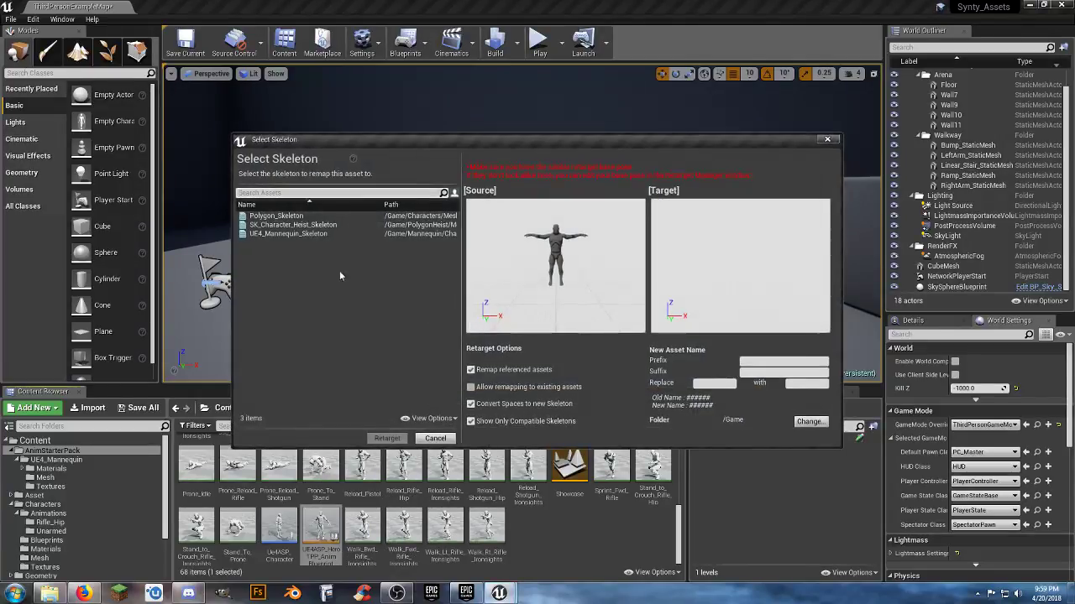
click(276, 216)
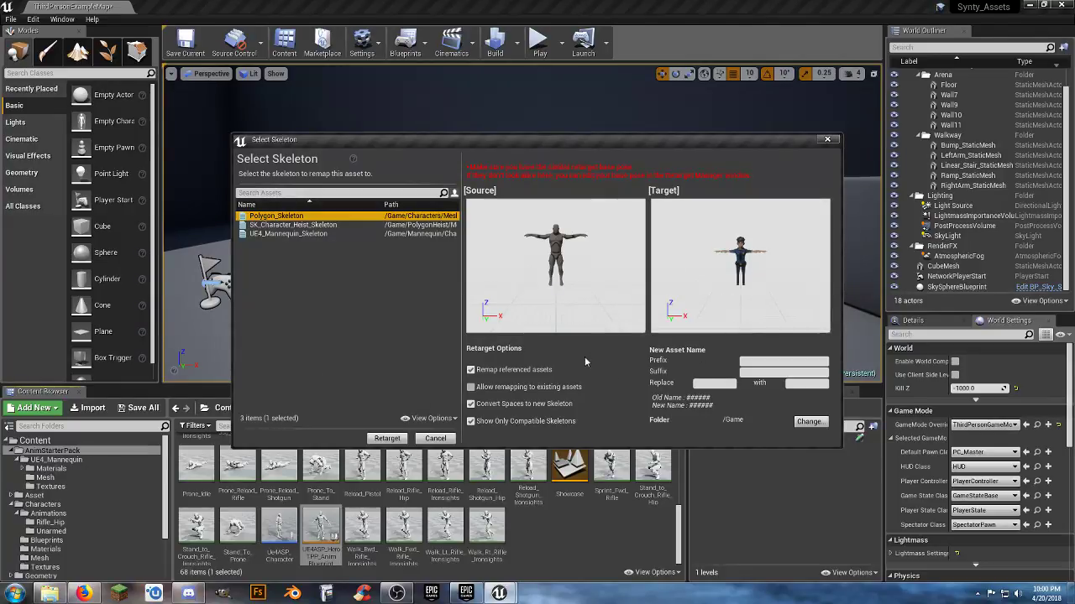
Set the retargeted assets' naming to replace UE4ASP_Hero_TPP_ with Rifle_Hip_
click(706, 384)
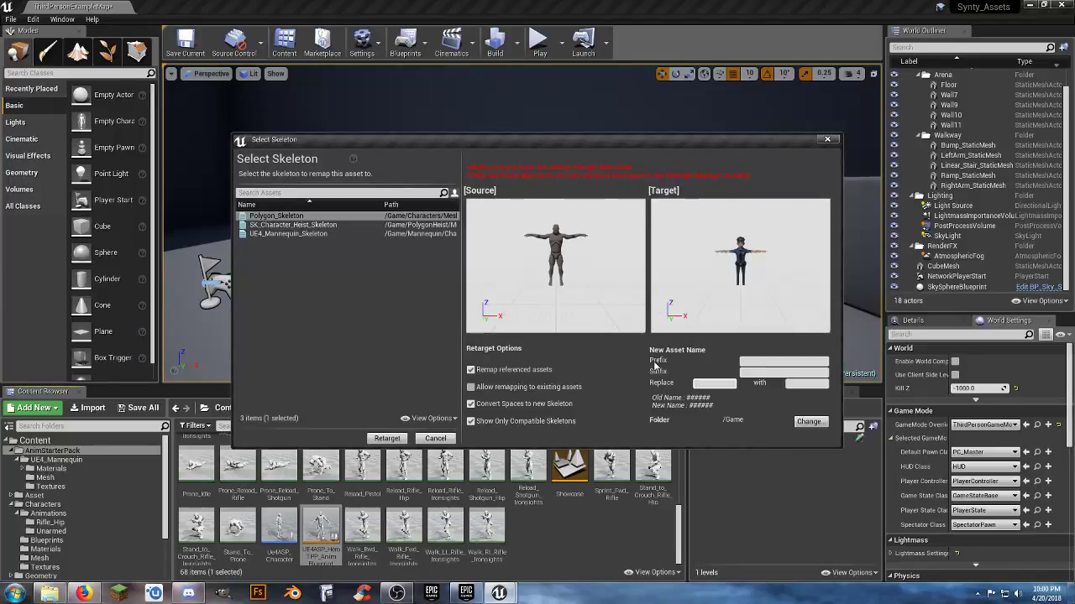
text(UE4ASP_Hero_TPP_)
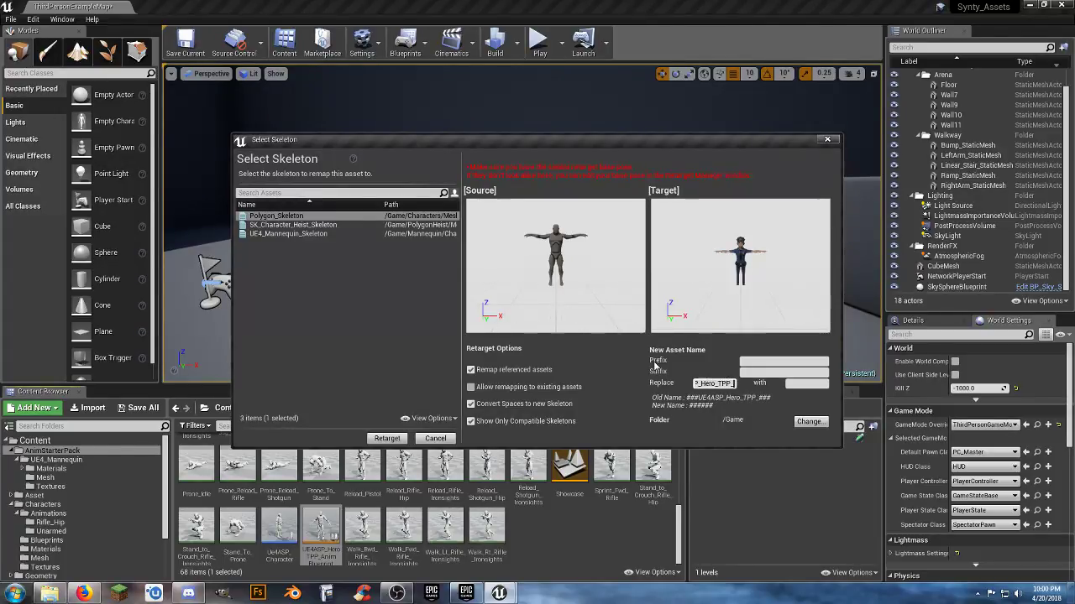
text(Anim)
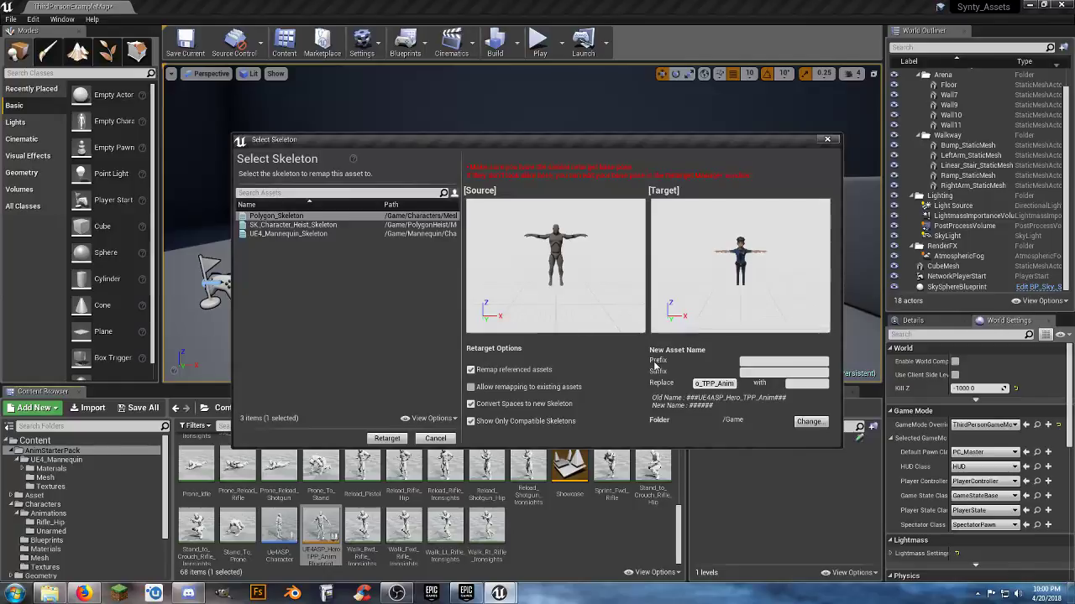
key(BackSpace)
key(BackSpace)
key(BackSpace)
key(BackSpace)
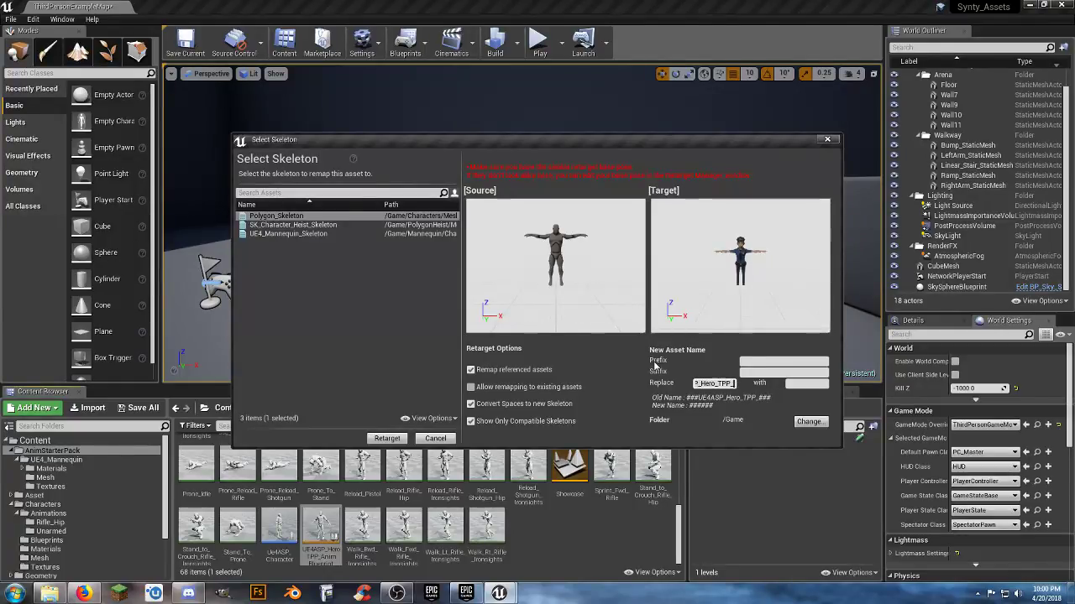
key(Tab)
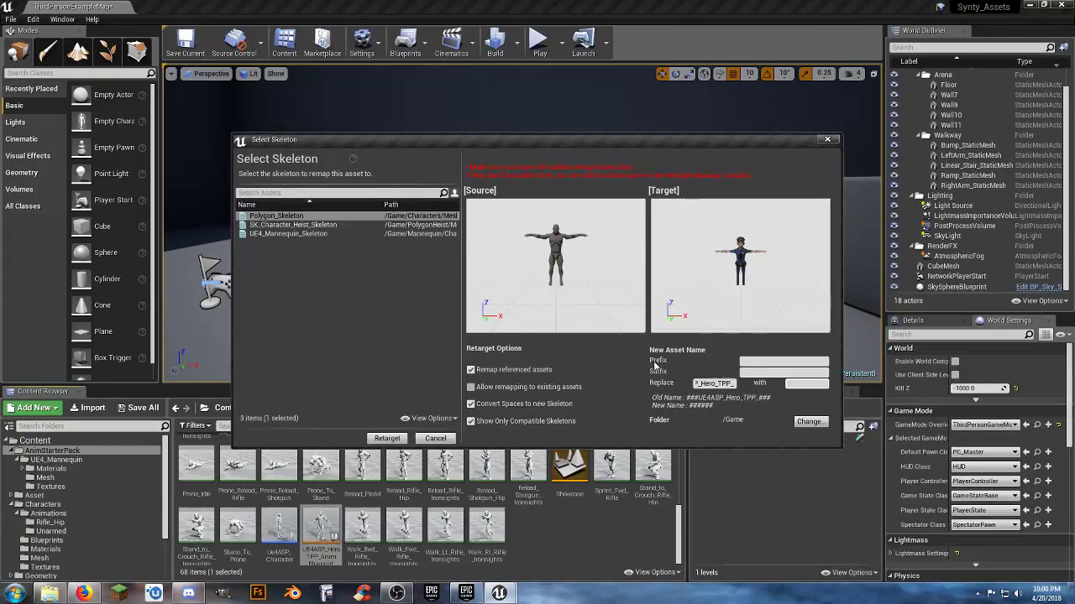
text(Rifle_Hip_)
Set the destination folder to Characters/Animations/Rifle_Hip and retarget the animation blueprint with its referenced assets
click(809, 421)
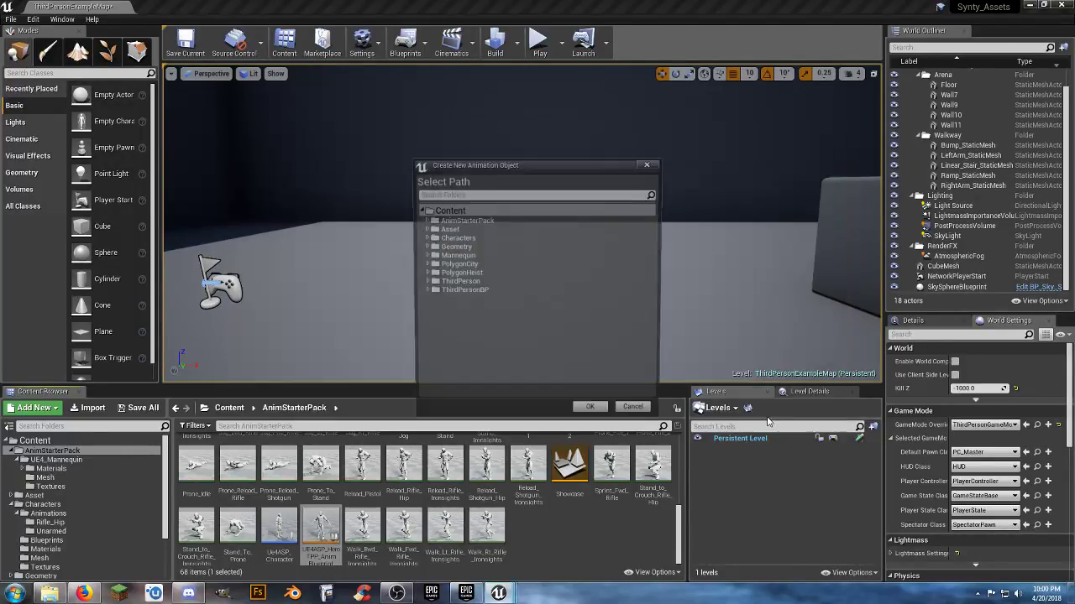
click(424, 238)
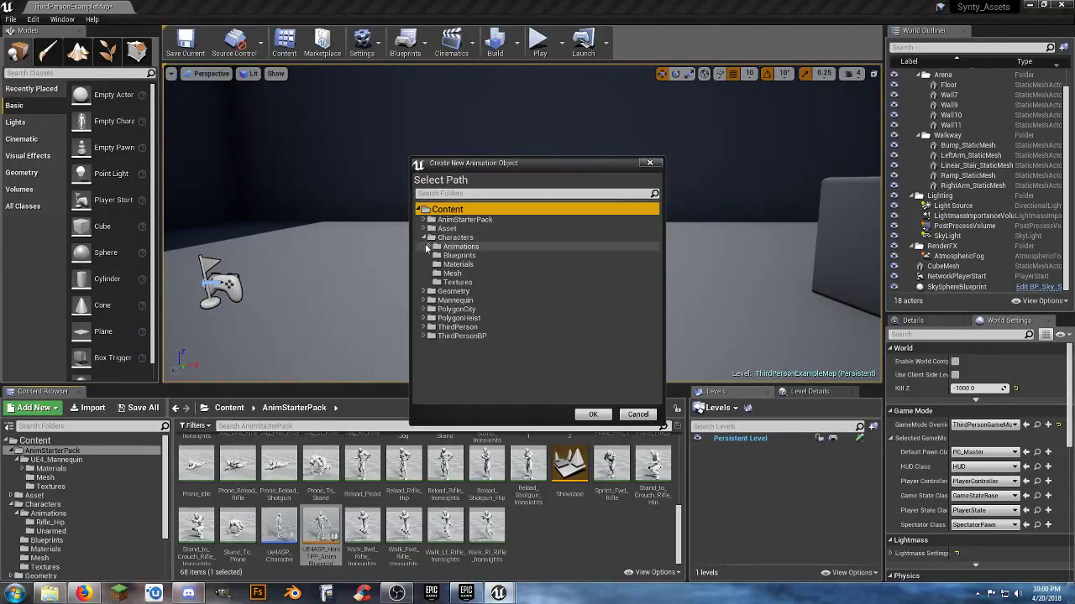
click(428, 247)
click(462, 255)
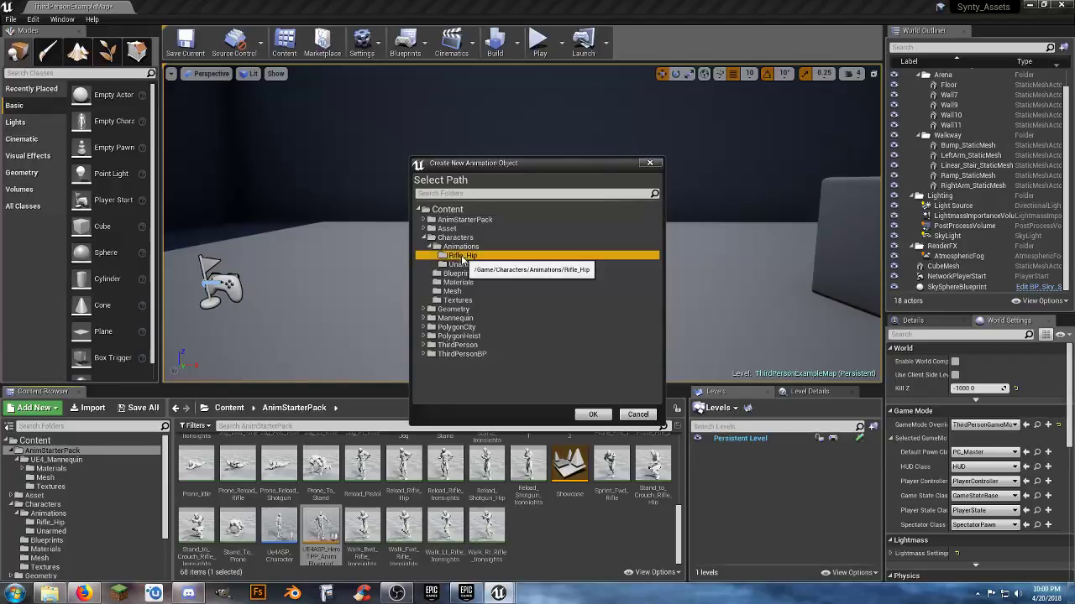
click(594, 415)
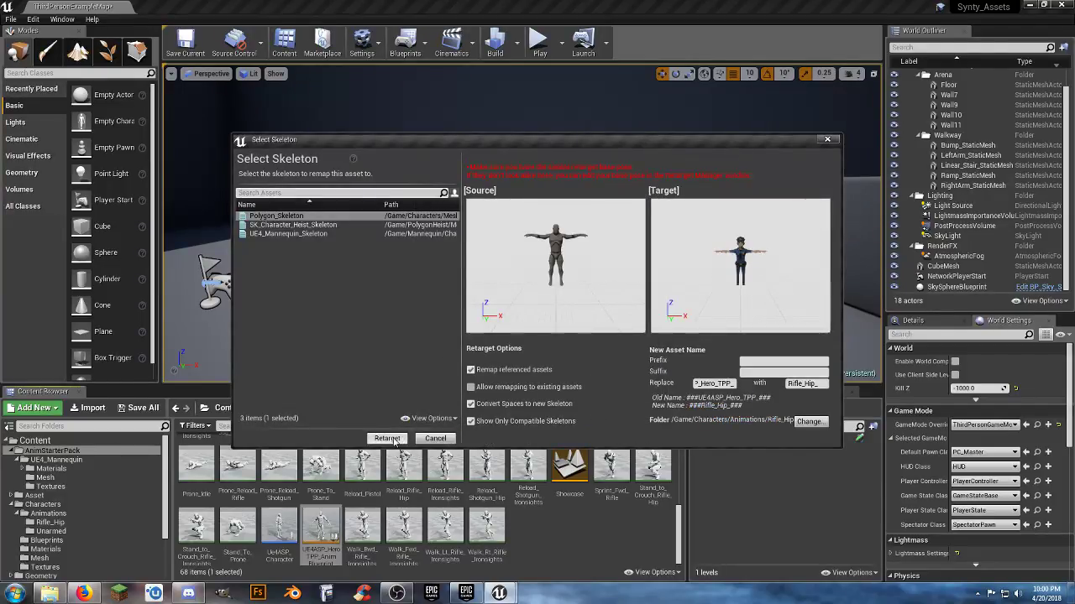
click(388, 439)
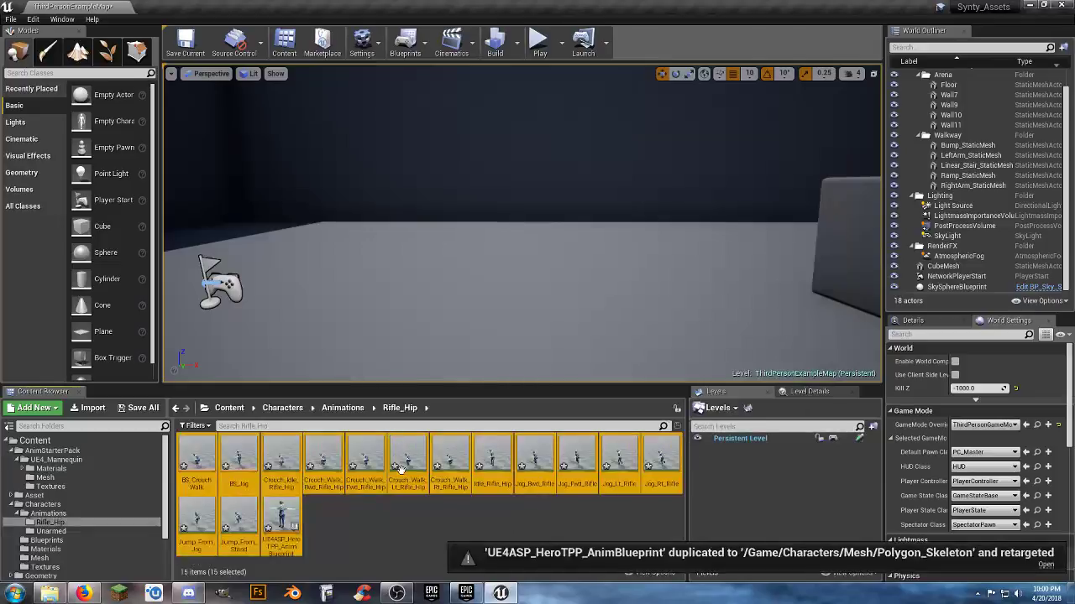
click(395, 531)
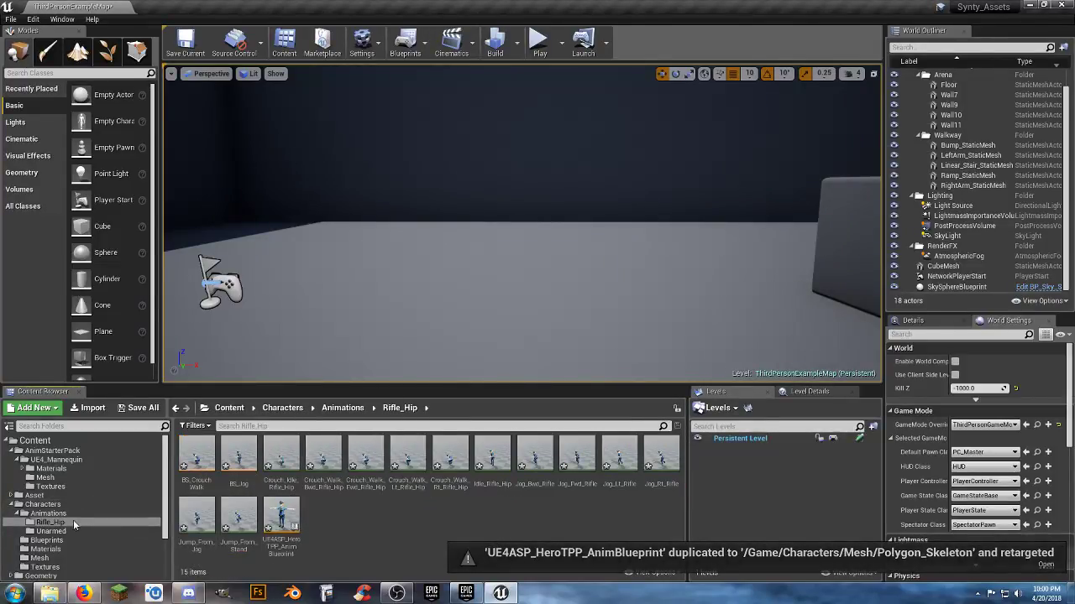
Rename the retargeted animation blueprint in the Rifle_Hip folder as Rifle_Hip_ABP
click(282, 537)
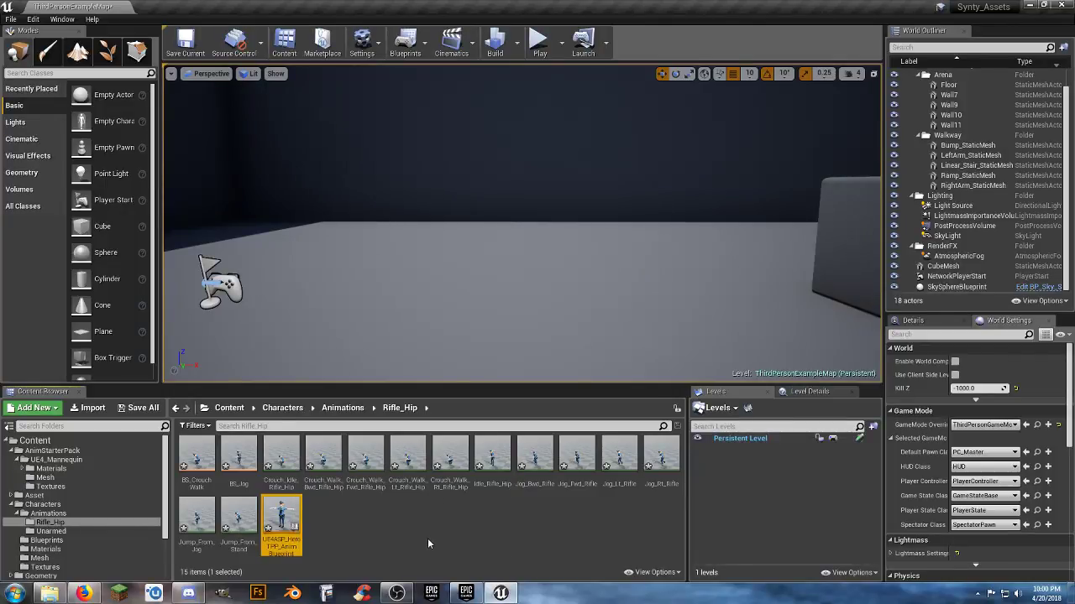
key(F2)
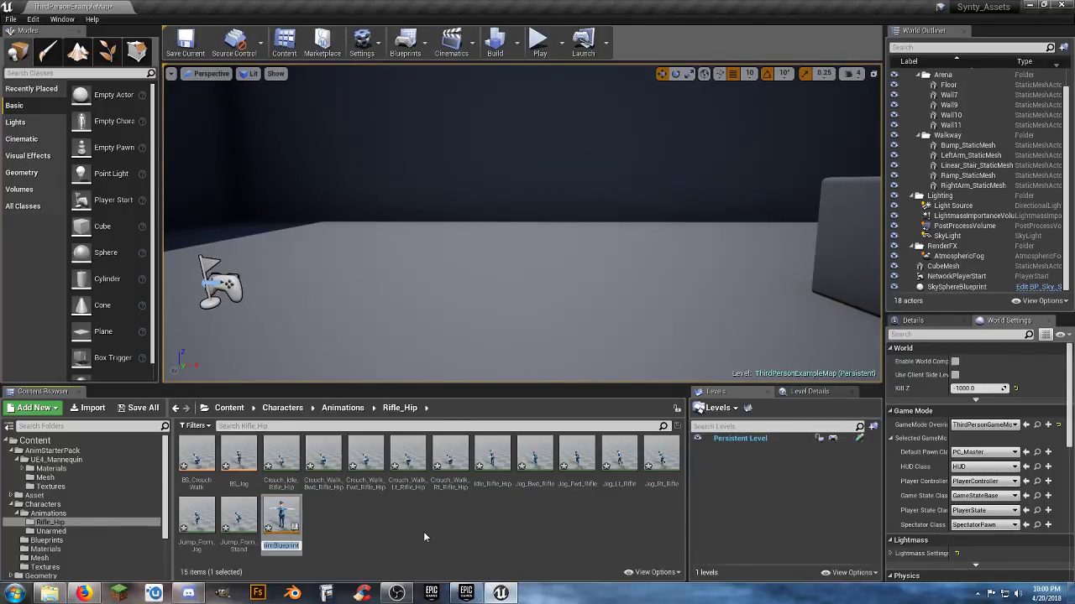
text(Rifle)
text(_Hip)
text(_A)
text(BP)
key(Return)
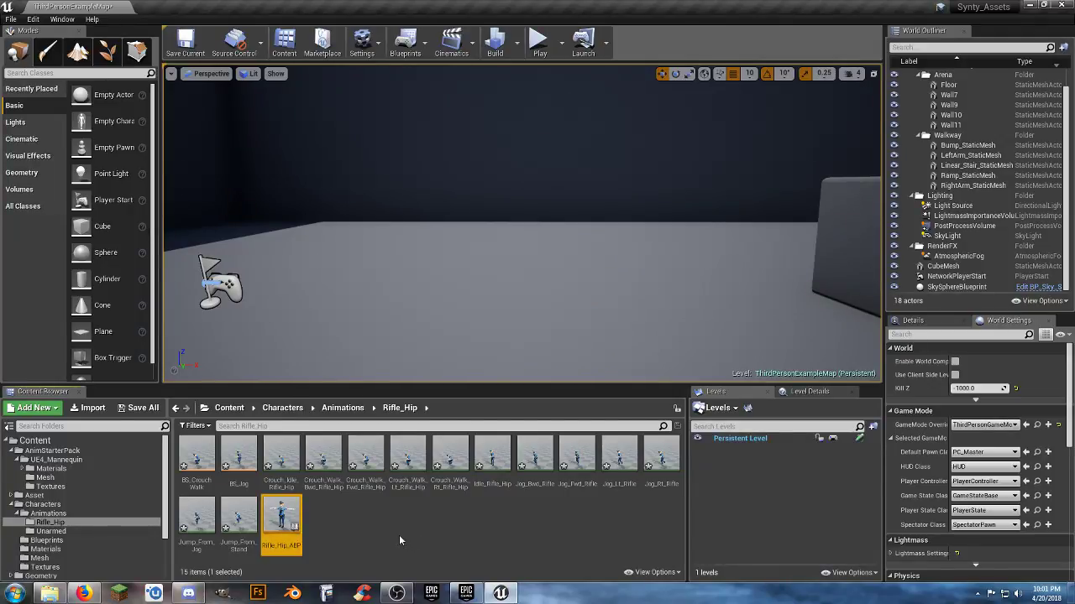
Open Rifle_Hip_ABP and examine the Cast To Ue4ASP_Character node in the event graph's Movement section
double_click(284, 515)
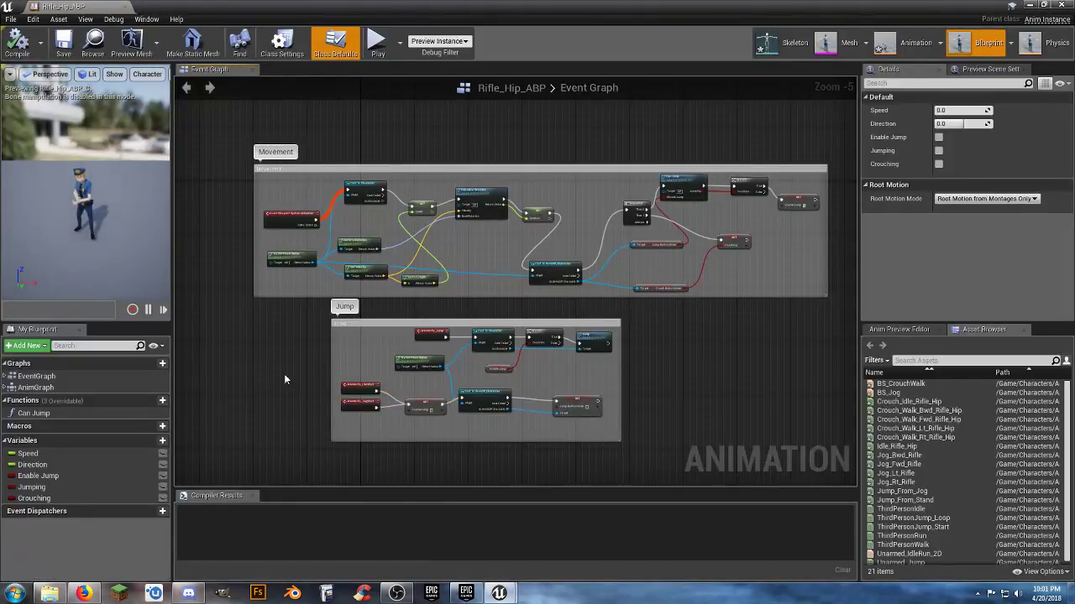
right_drag(672, 367, 665, 384)
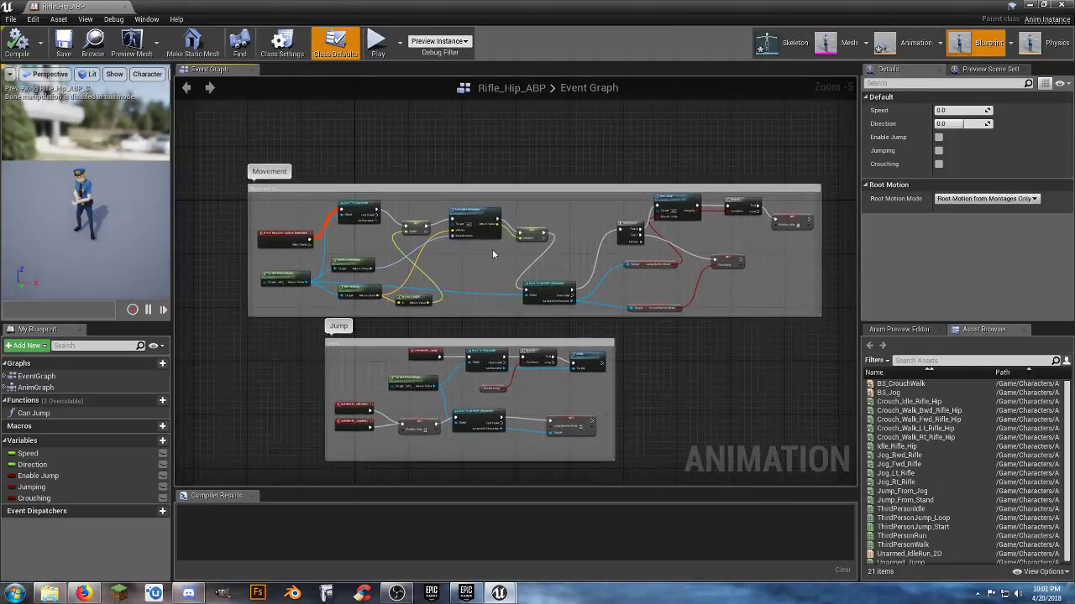
scroll(492, 249, up, 3)
right_drag(429, 287, 501, 250)
right_drag(504, 202, 331, 223)
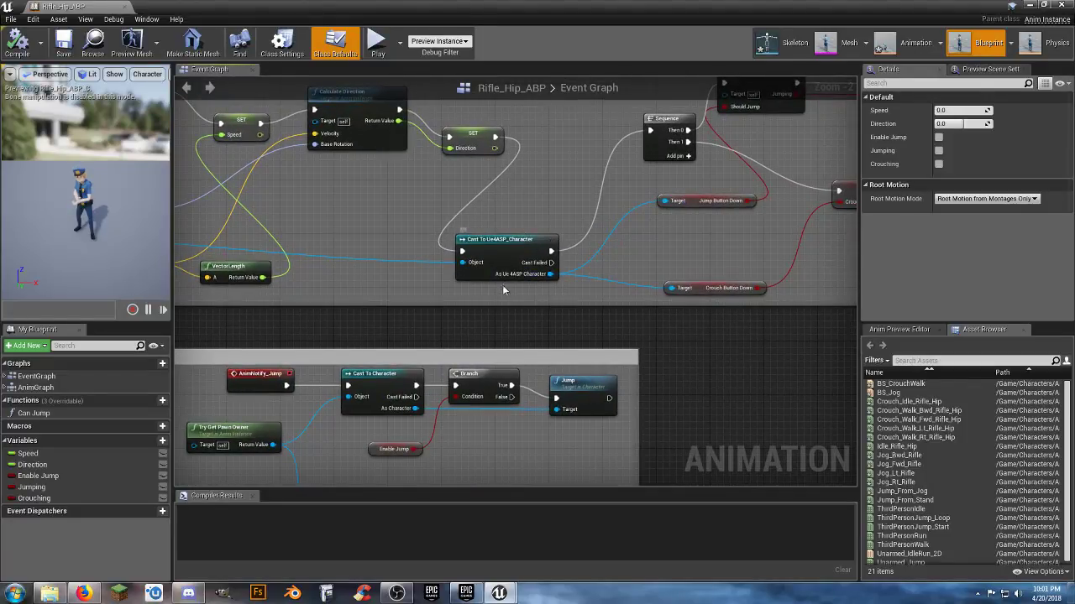
scroll(496, 294, up, 2)
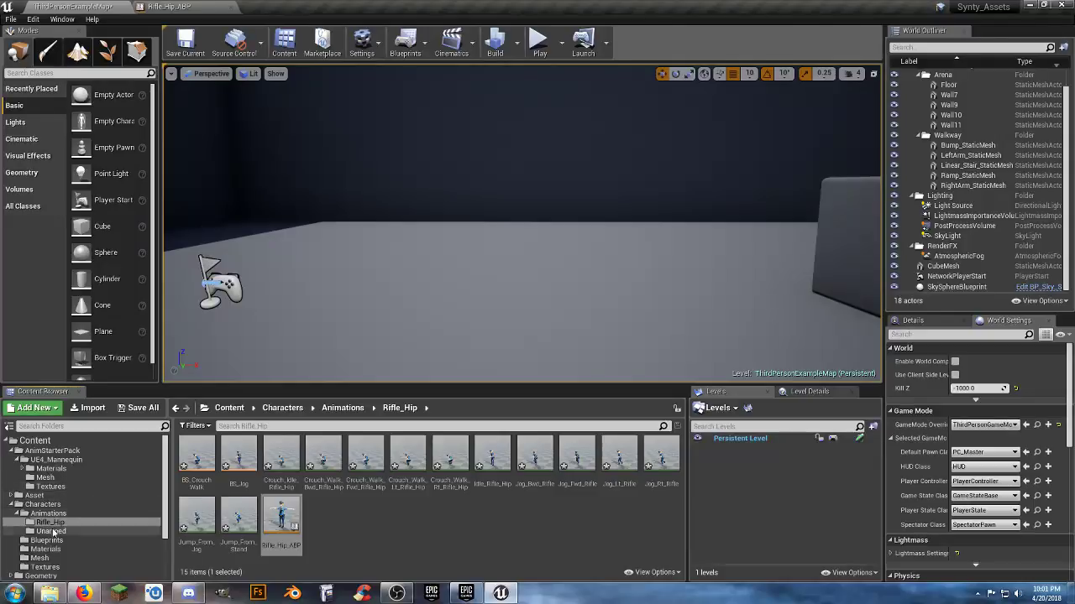
Check the character blueprint's name in the Characters/Blueprints folder and return to the cast node in Rifle_Hip_ABP's event graph
click(48, 541)
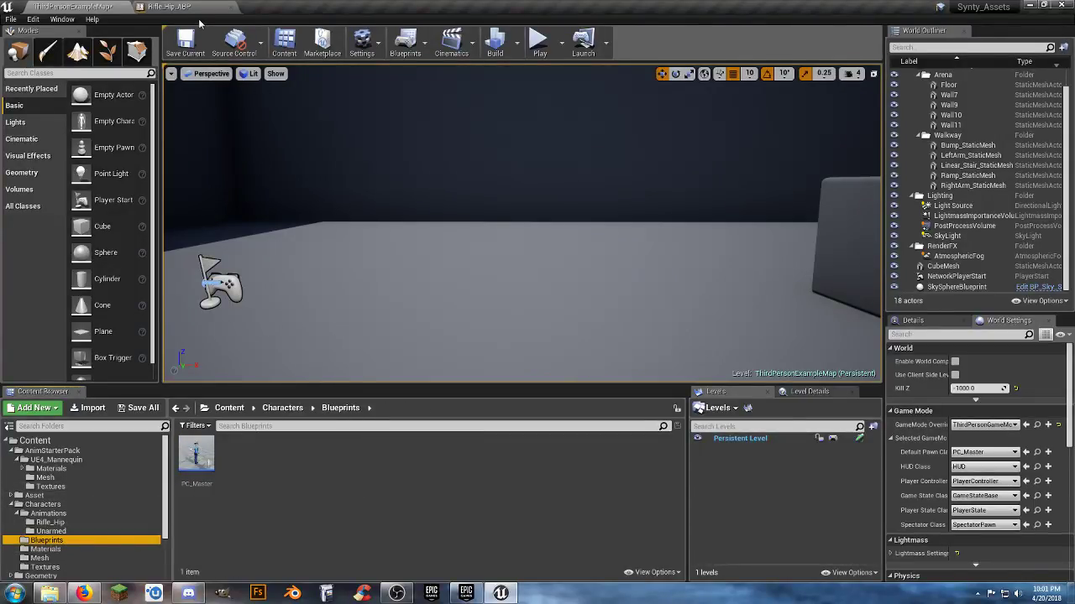
click(172, 7)
drag(468, 310, 457, 383)
drag(507, 298, 515, 225)
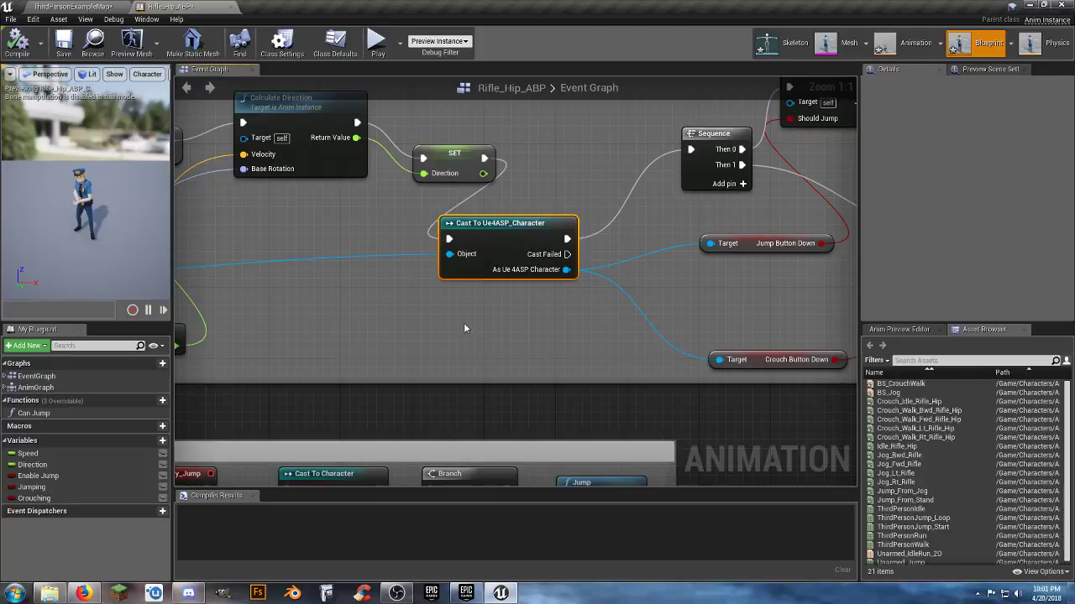
Add a Cast To PC_Master node directly beneath the Cast To Ue4ASP_Character node
mouse_move(292, 300)
right_down()
mouse_move(741, 291)
mouse_move(282, 284)
right_up()
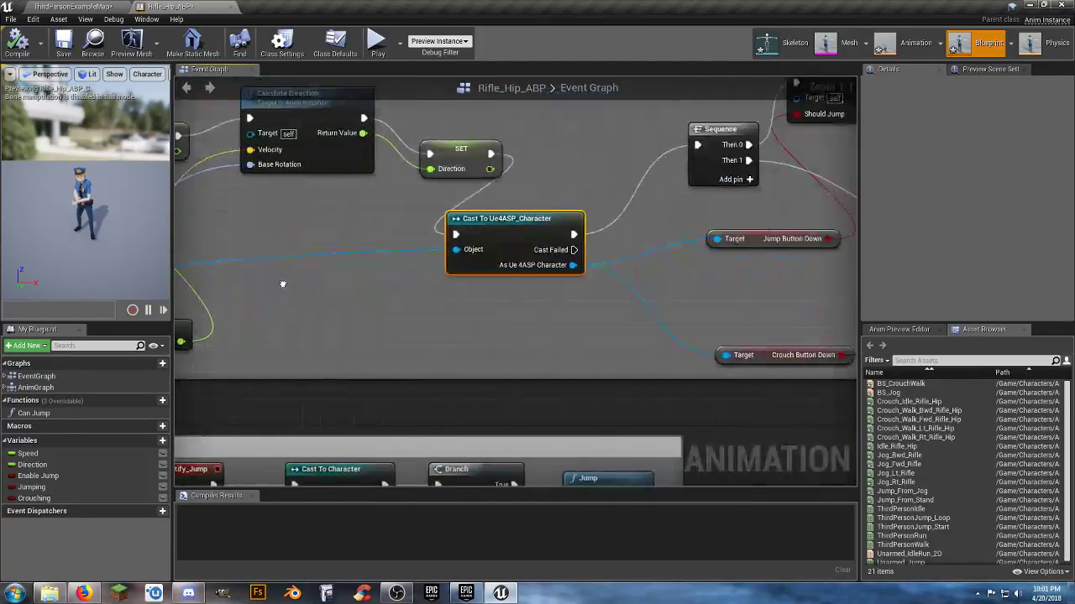
right_drag(759, 265, 679, 293)
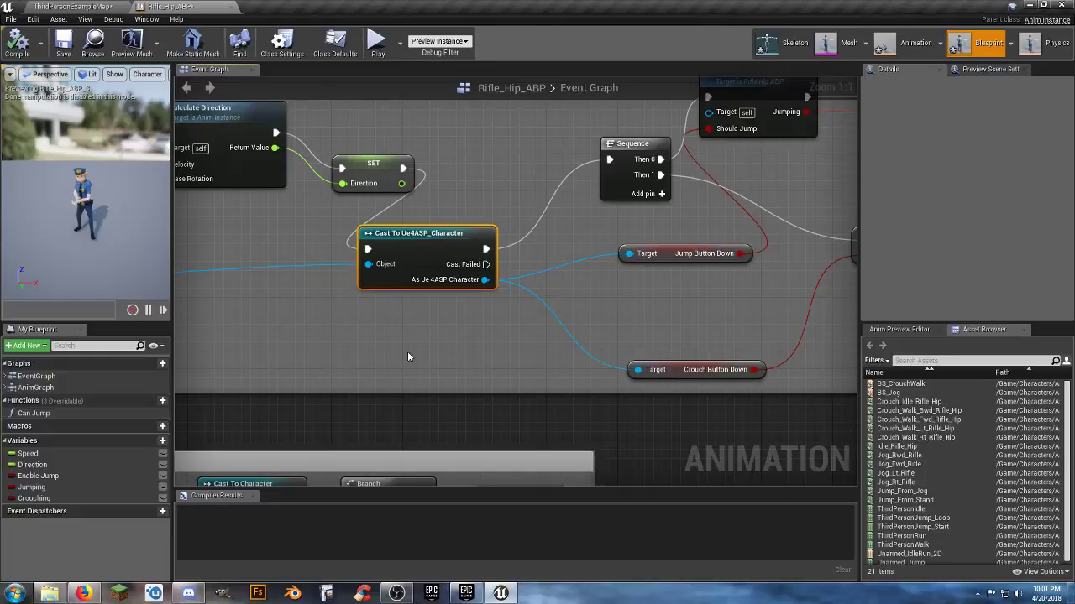
right_drag(408, 350, 455, 331)
right_click(436, 306)
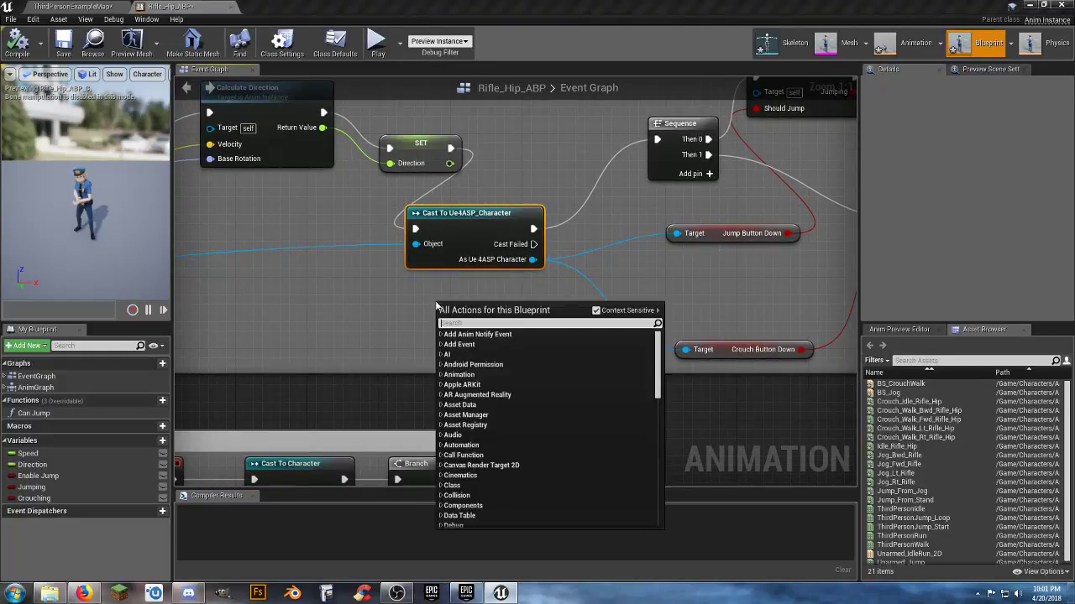
text(casttopc)
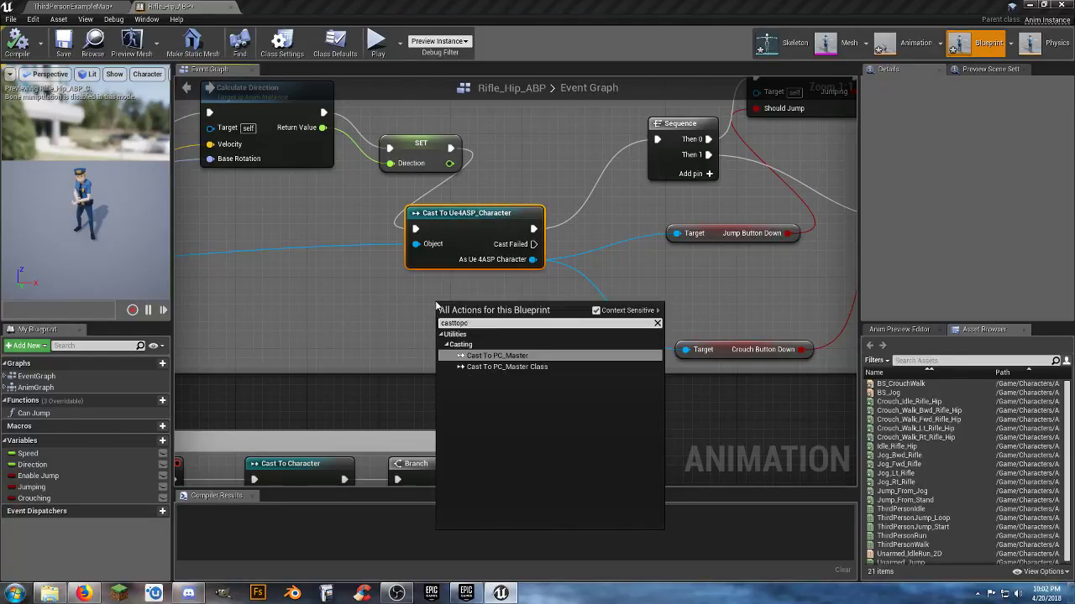
key(Return)
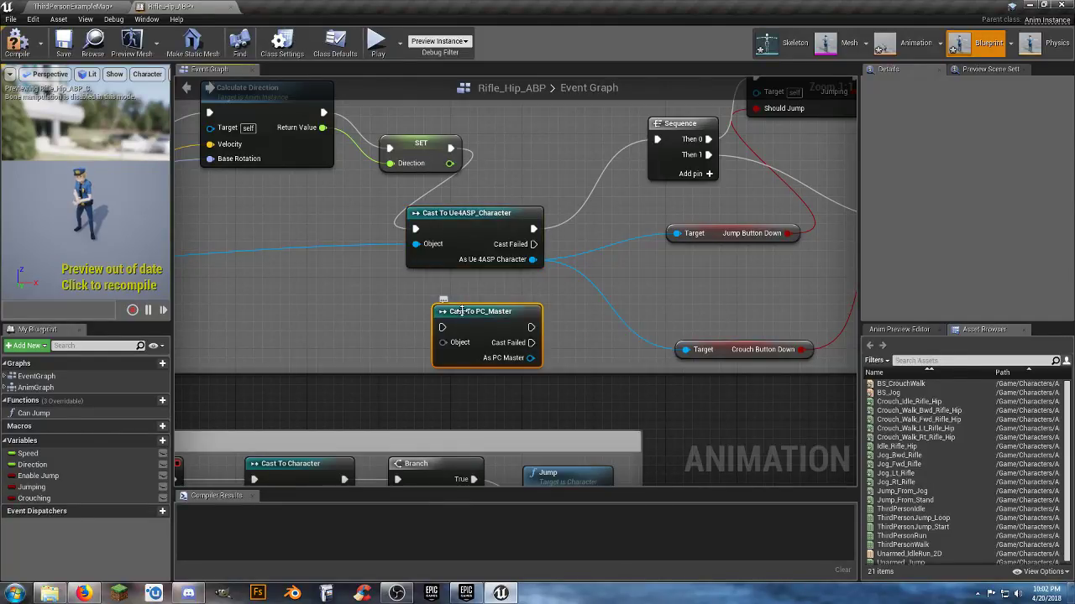
drag(458, 309, 437, 288)
Connect the Direction SET node's execution output and the pawn owner's Return Value to the Cast To PC_Master node
right_drag(346, 326, 405, 349)
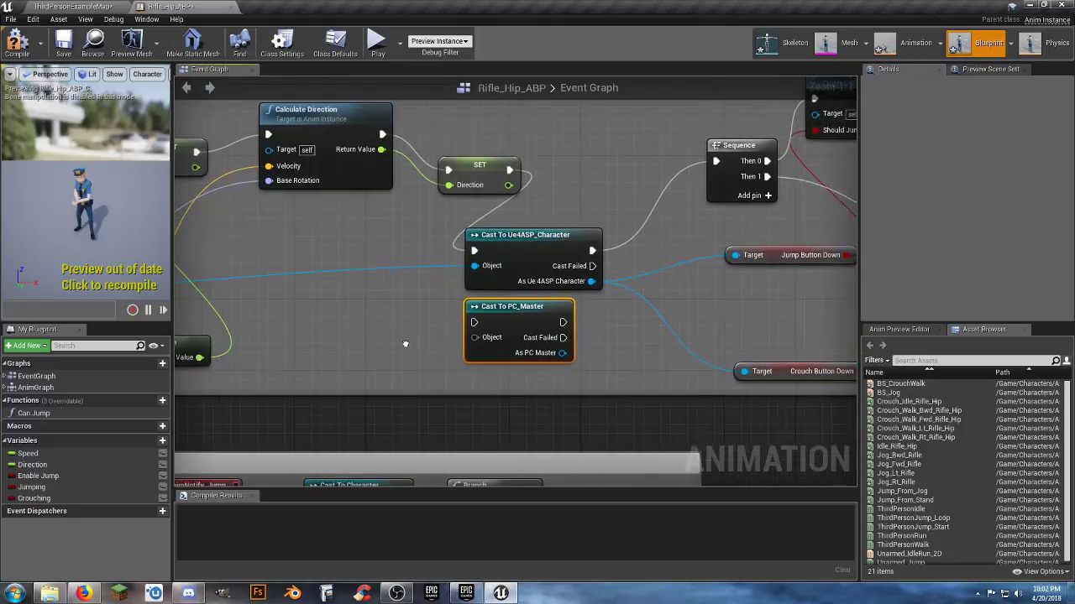
drag(508, 170, 474, 322)
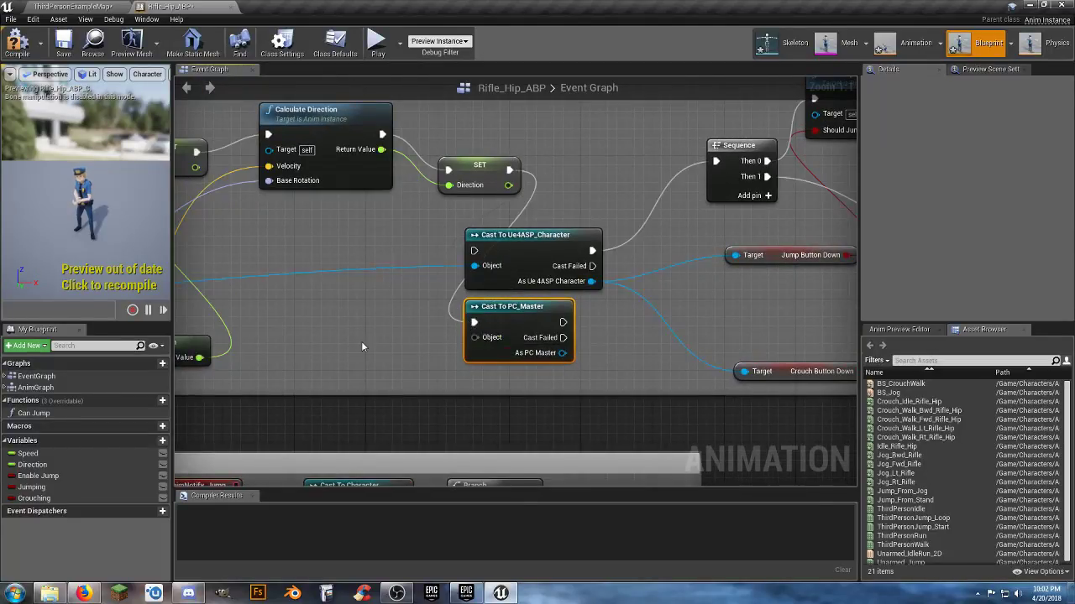
right_drag(366, 342, 658, 323)
scroll(659, 323, down, 1)
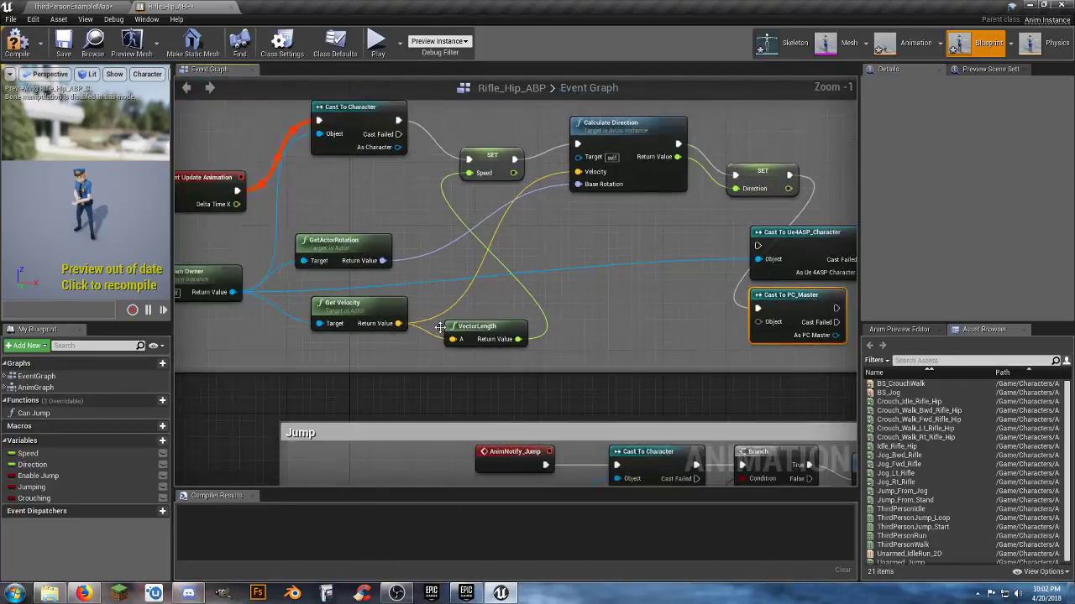
drag(232, 293, 760, 323)
Move the Crouch Button Down node directly beneath the Jump Button Down node
right_drag(755, 333, 272, 369)
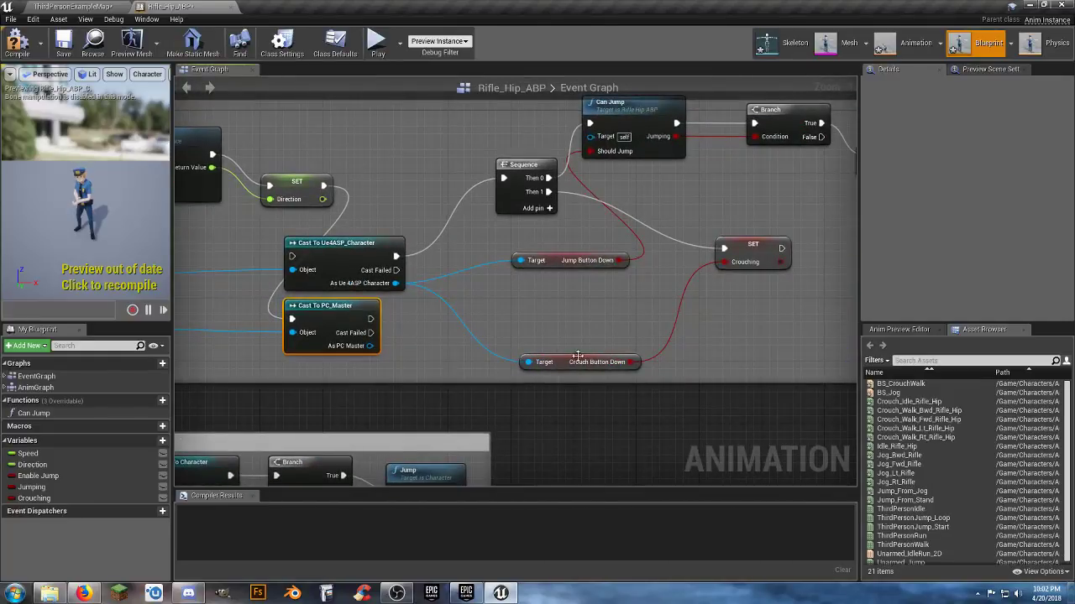
drag(560, 361, 554, 288)
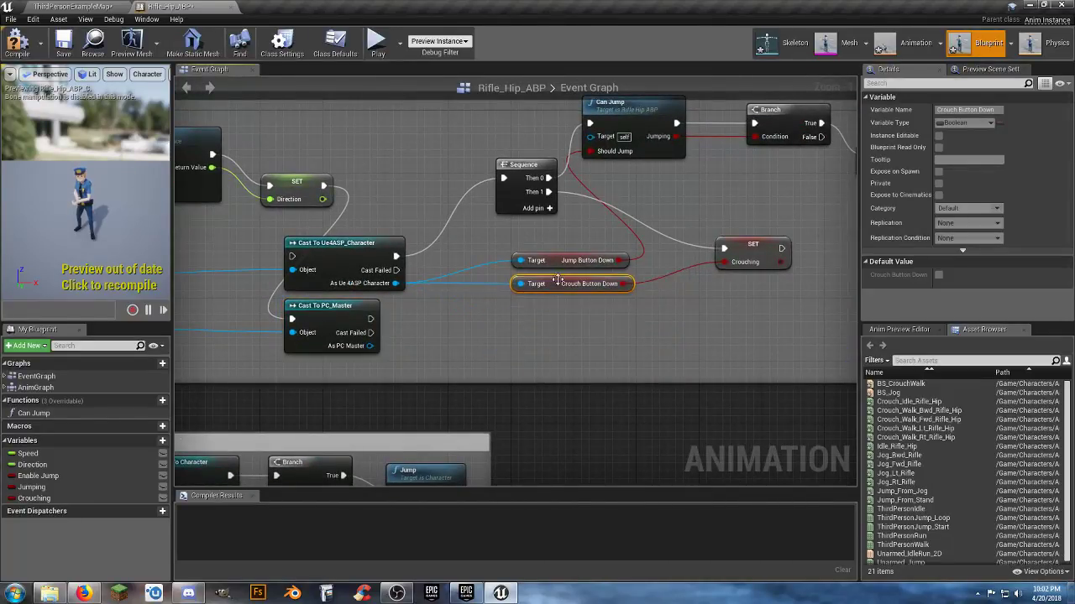
drag(491, 240, 633, 312)
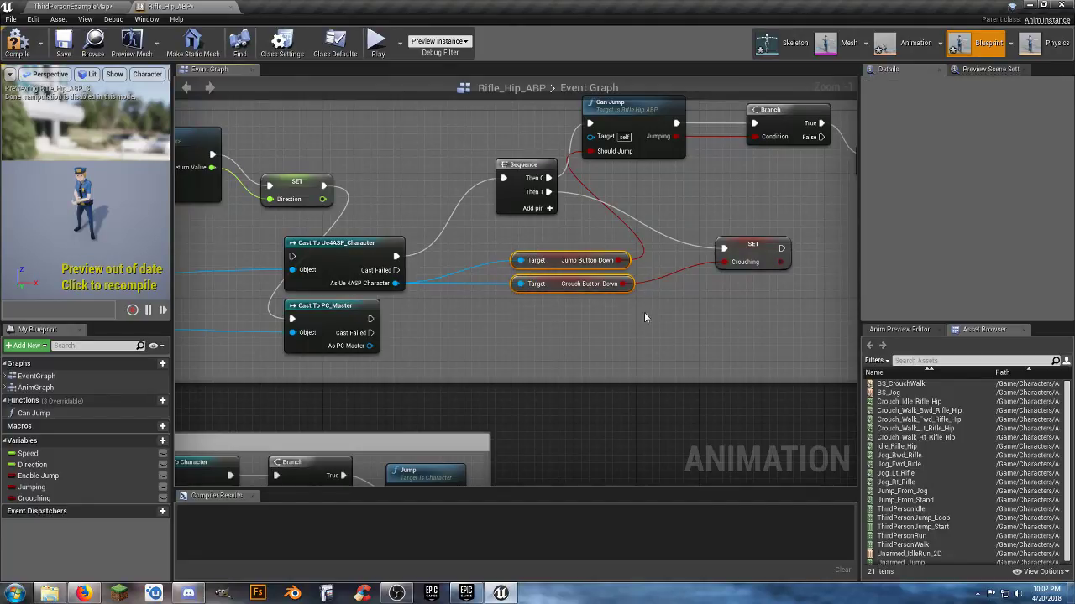
click(566, 343)
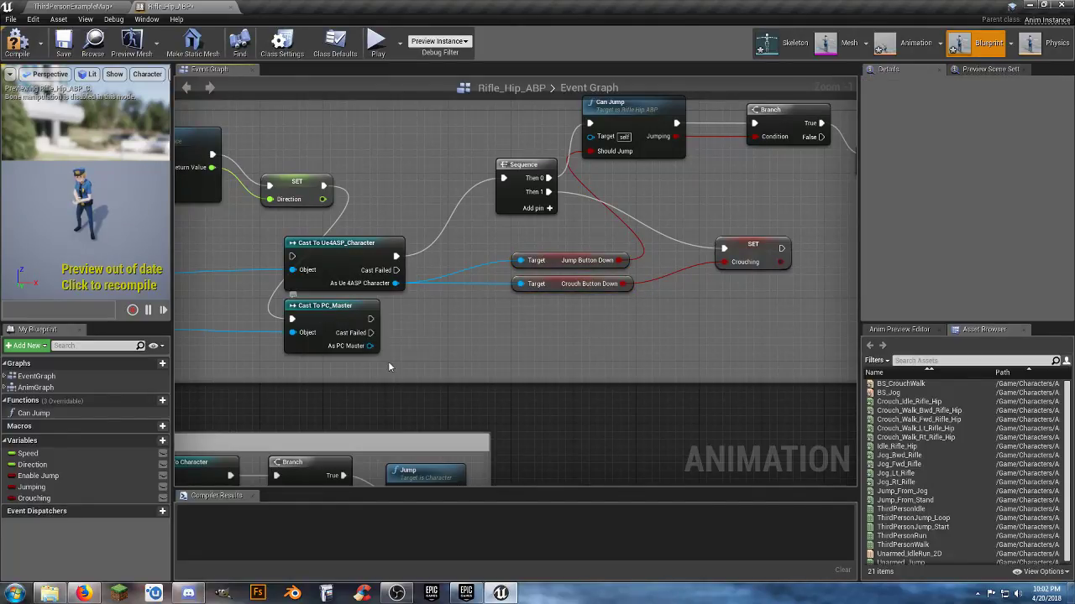
Add a Get Jump Button Down node from the As PC Master output of the Cast To PC_Master node
drag(368, 346, 515, 345)
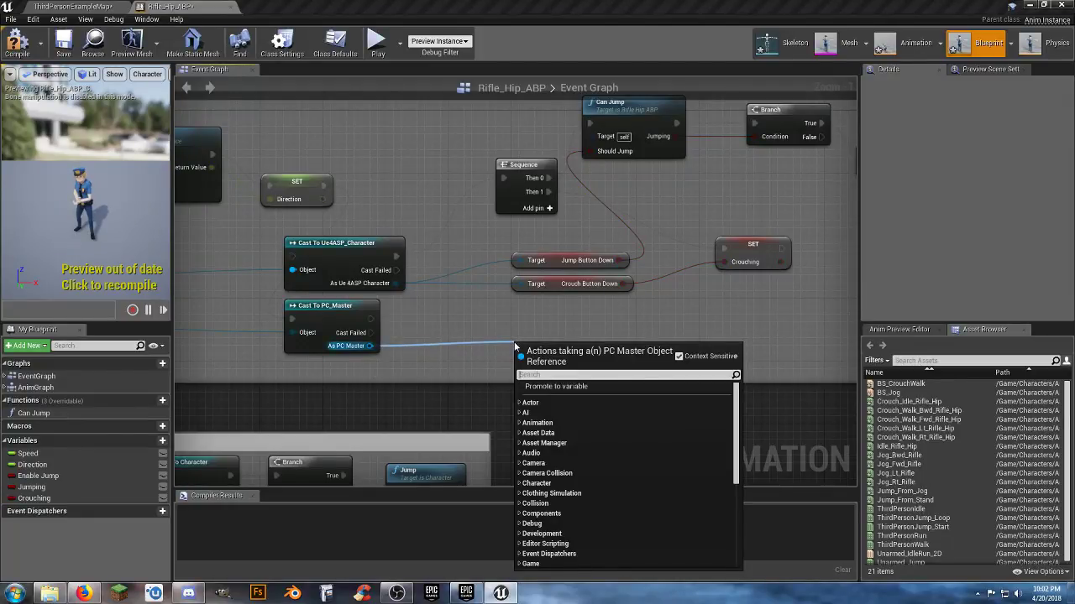
text(getju)
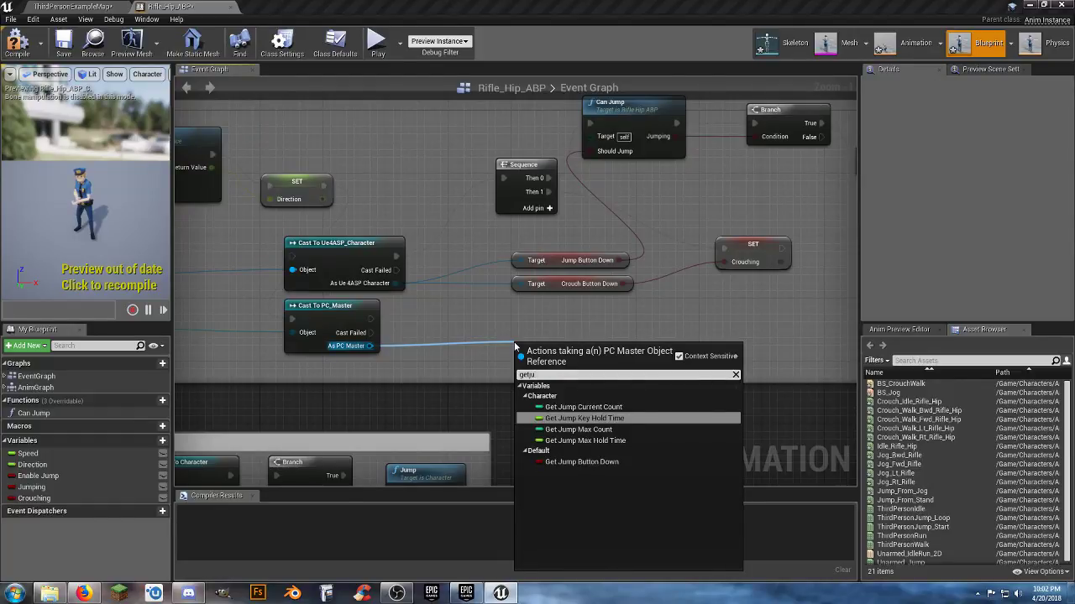
click(593, 462)
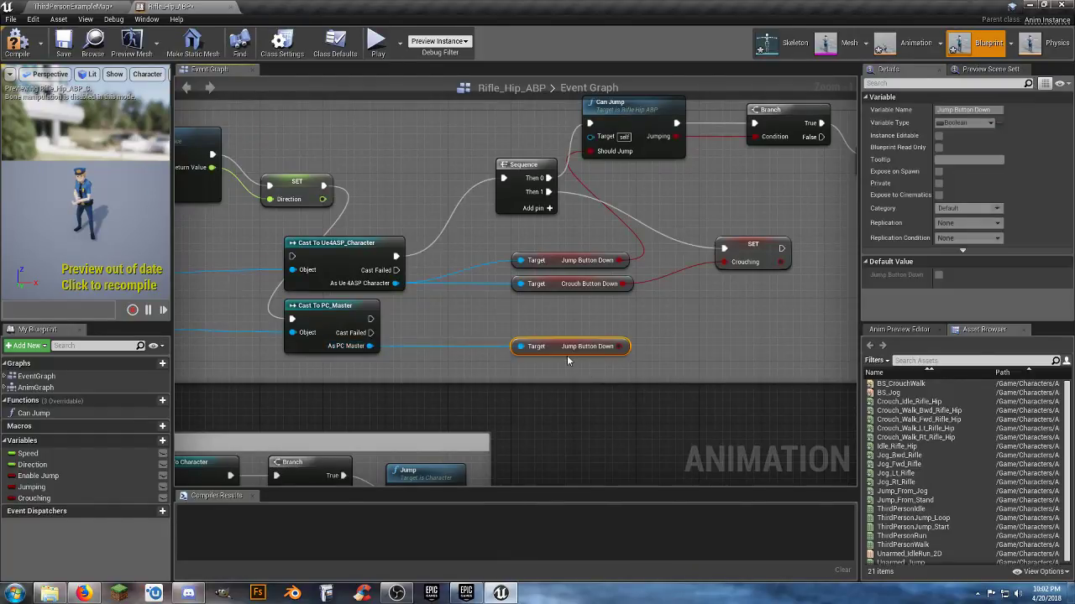
Connect the new Jump Button Down node to Can Jump's Should Jump input and delete the old Jump Button Down node
drag(554, 346, 554, 317)
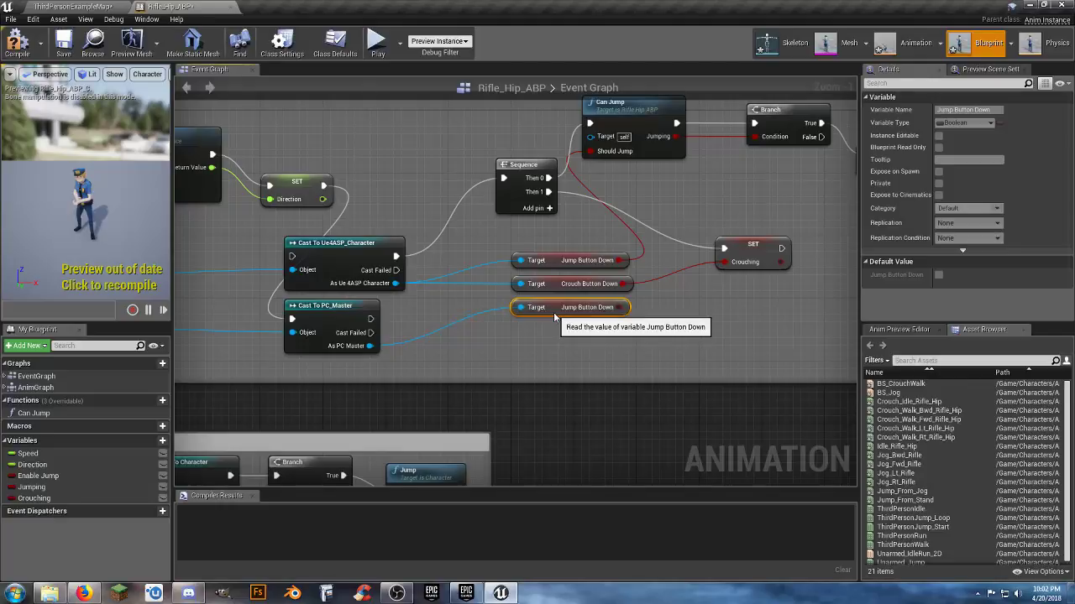
drag(618, 307, 590, 152)
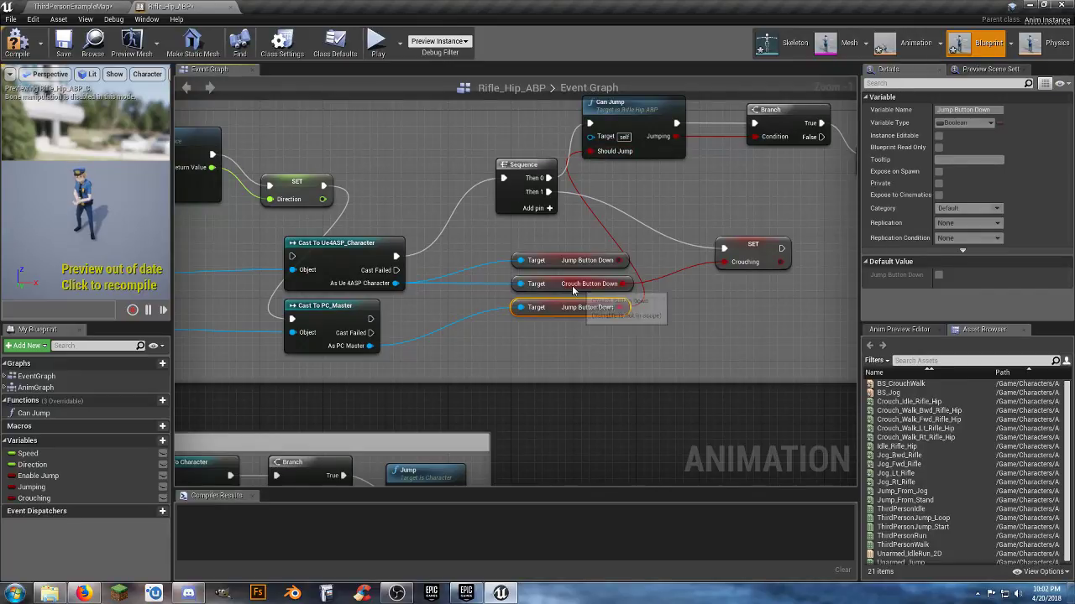
click(553, 261)
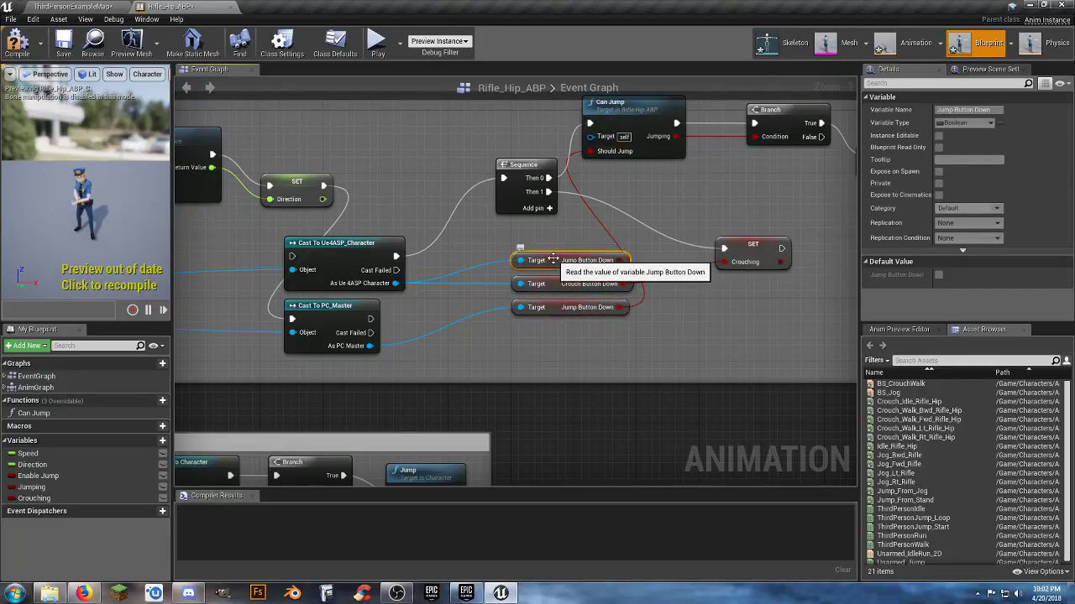
key(Delete)
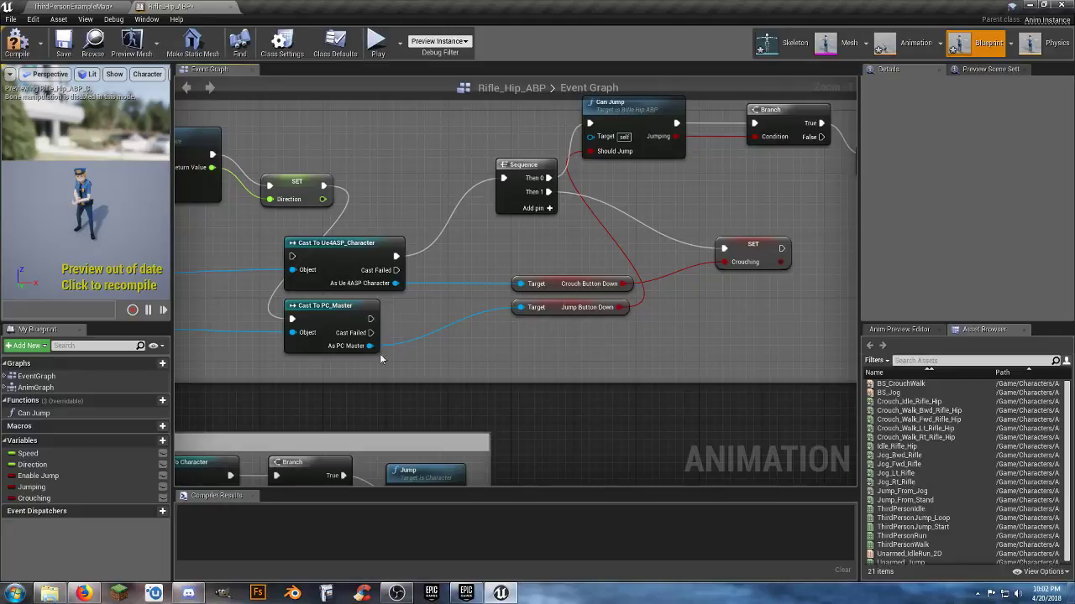
Add a Get Crouch Button Down node from the As PC Master output and place it directly beneath the Jump Button Down node
drag(370, 347, 526, 342)
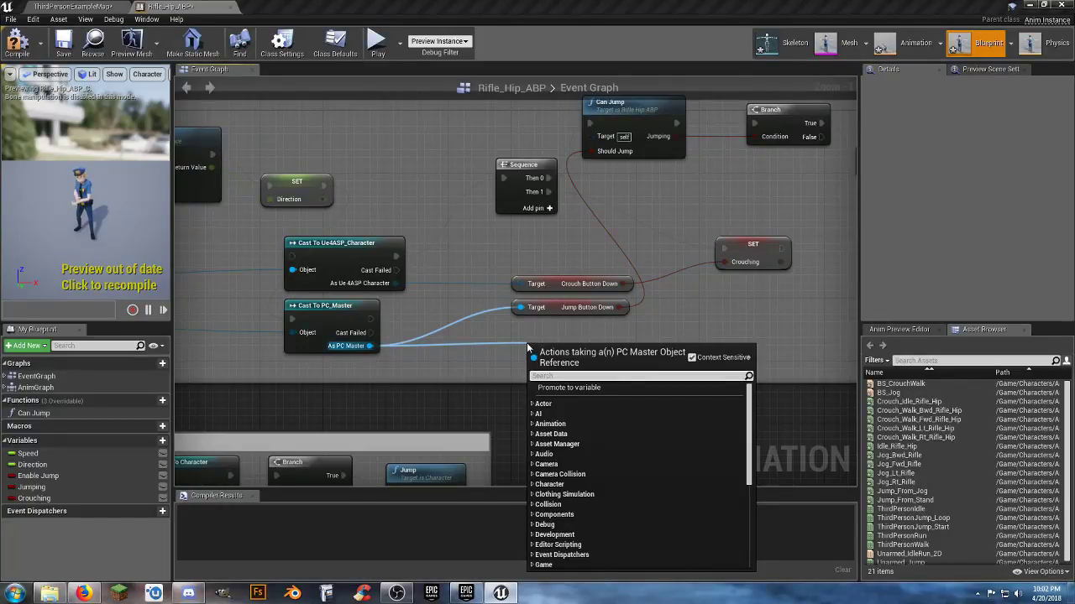
text(get)
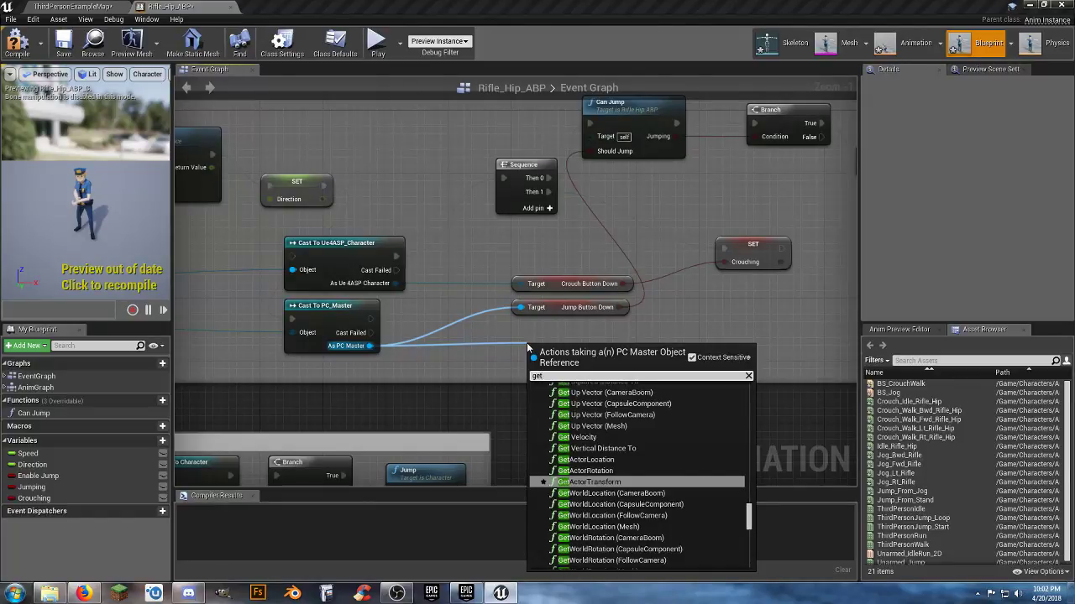
text(crou)
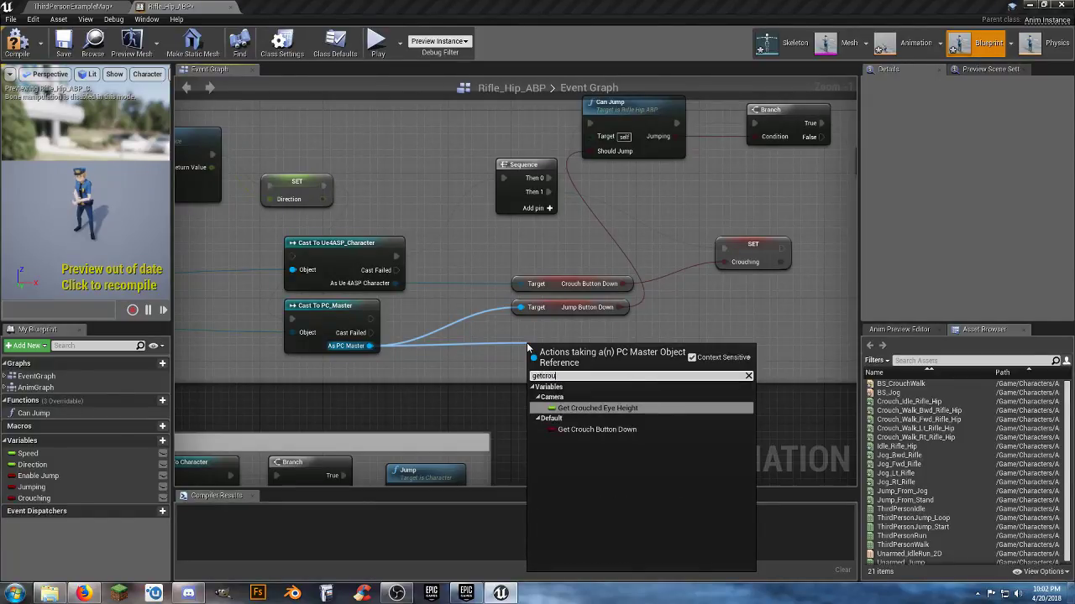
click(627, 430)
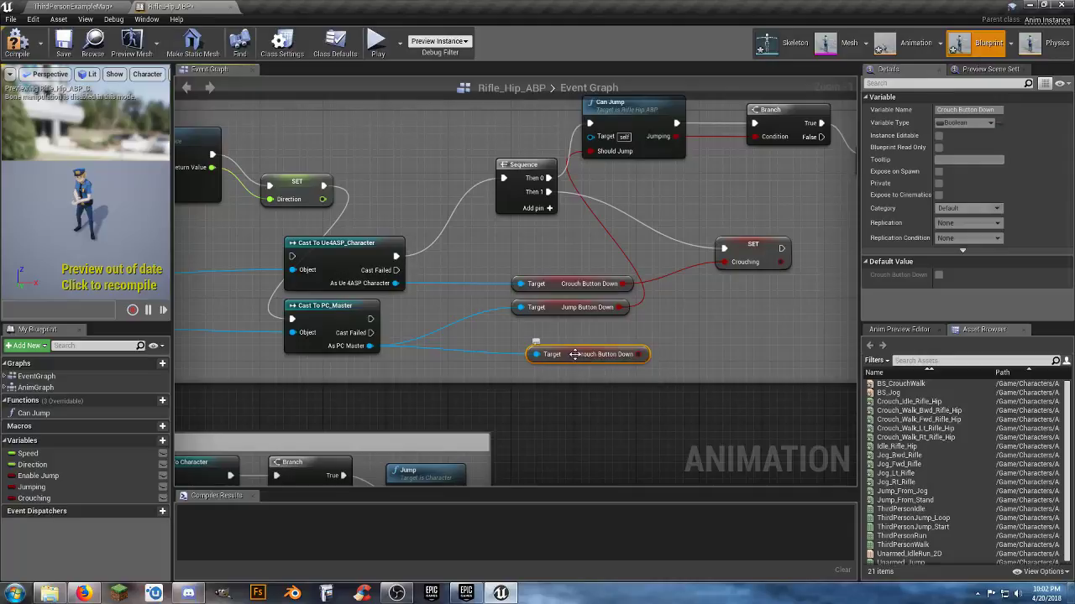
drag(575, 355, 554, 332)
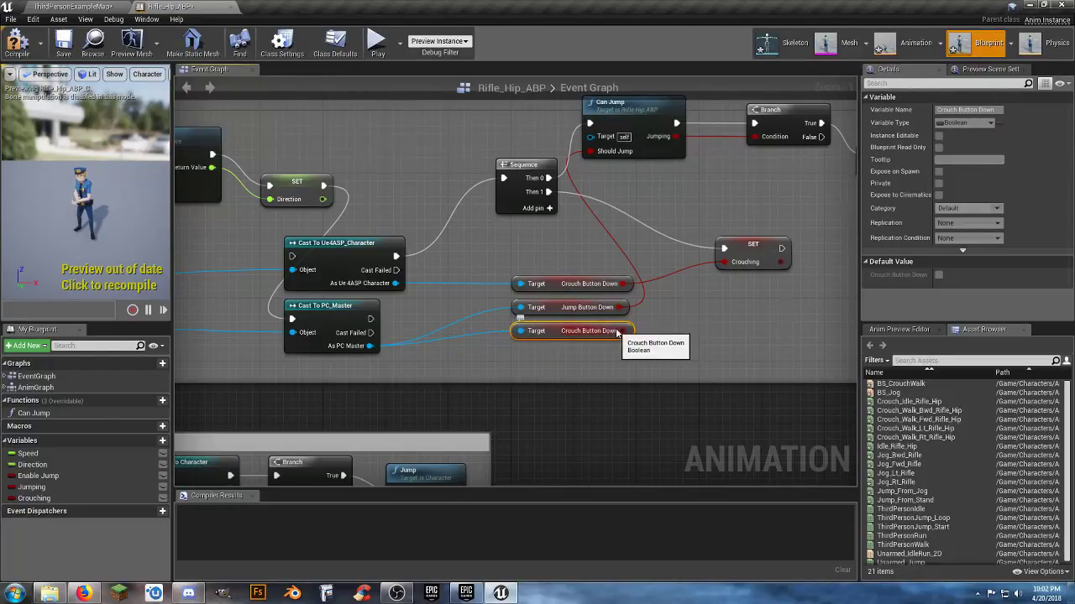
Connect the new Crouch Button Down node to the Crouching SET node and delete the old Crouch Button Down node
drag(628, 331, 725, 262)
right_drag(624, 310, 497, 359)
click(433, 334)
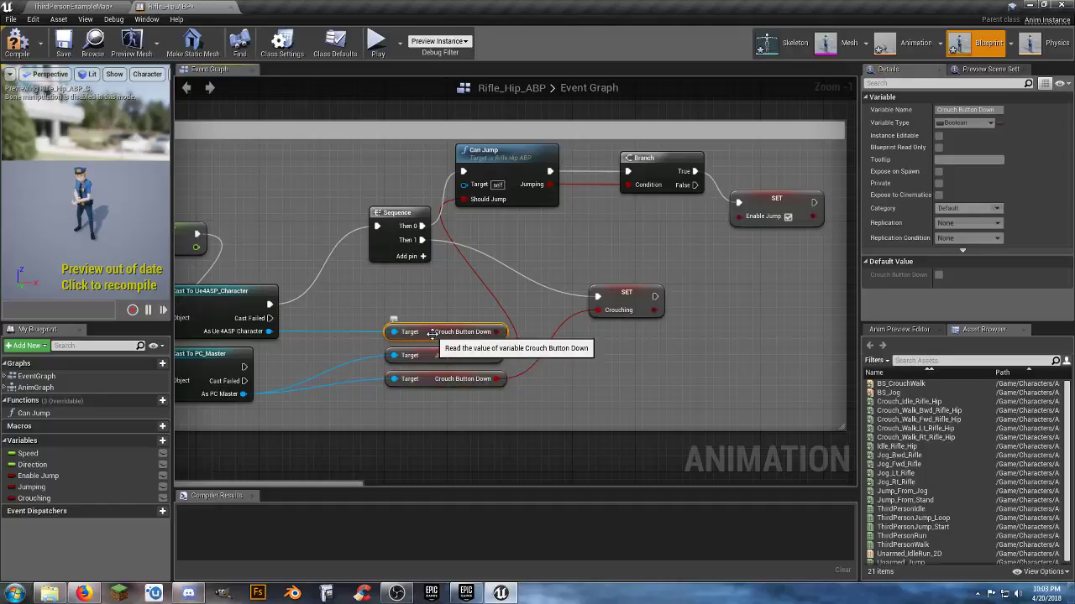
key(Delete)
Replace the Cast To Ue4ASP_Character node before the Sequence with Cast To PC_Master, placing it between the Direction SET and Sequence nodes
right_drag(365, 315, 464, 351)
drag(418, 367, 550, 229)
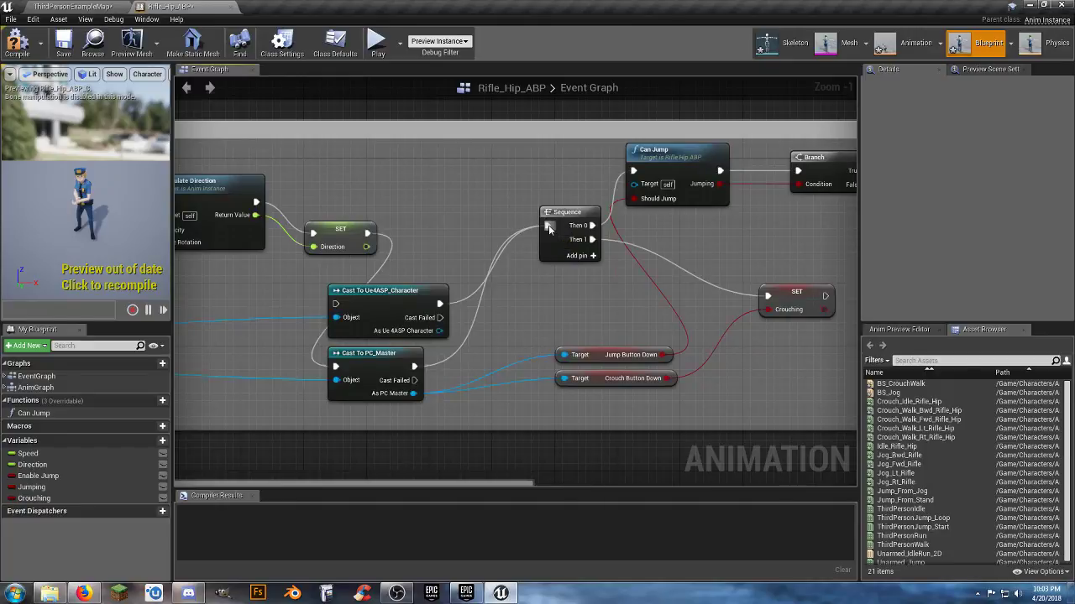
click(411, 302)
key(Delete)
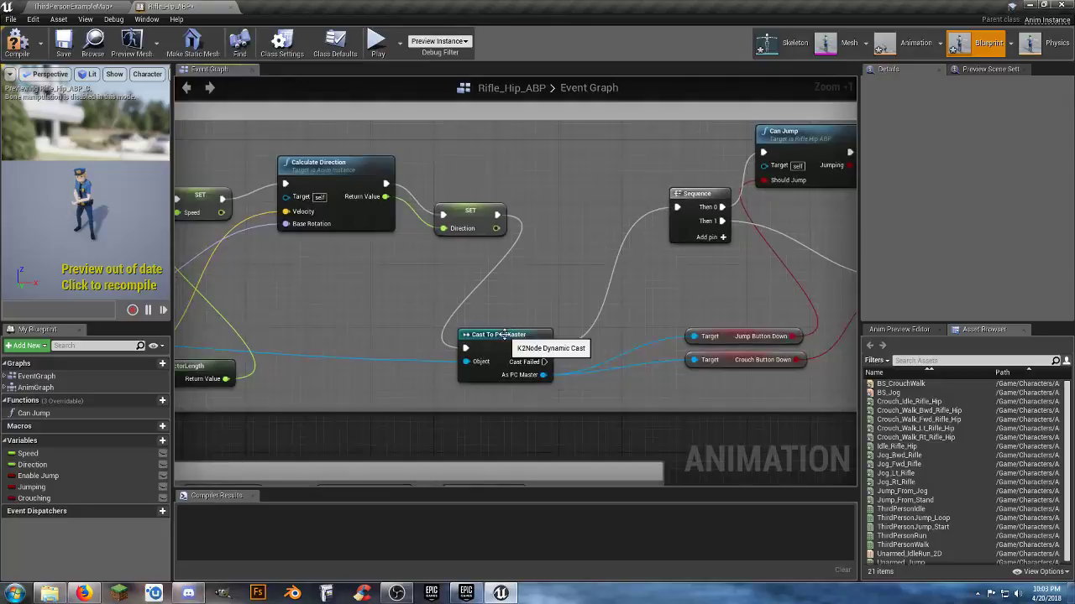
drag(503, 334, 577, 261)
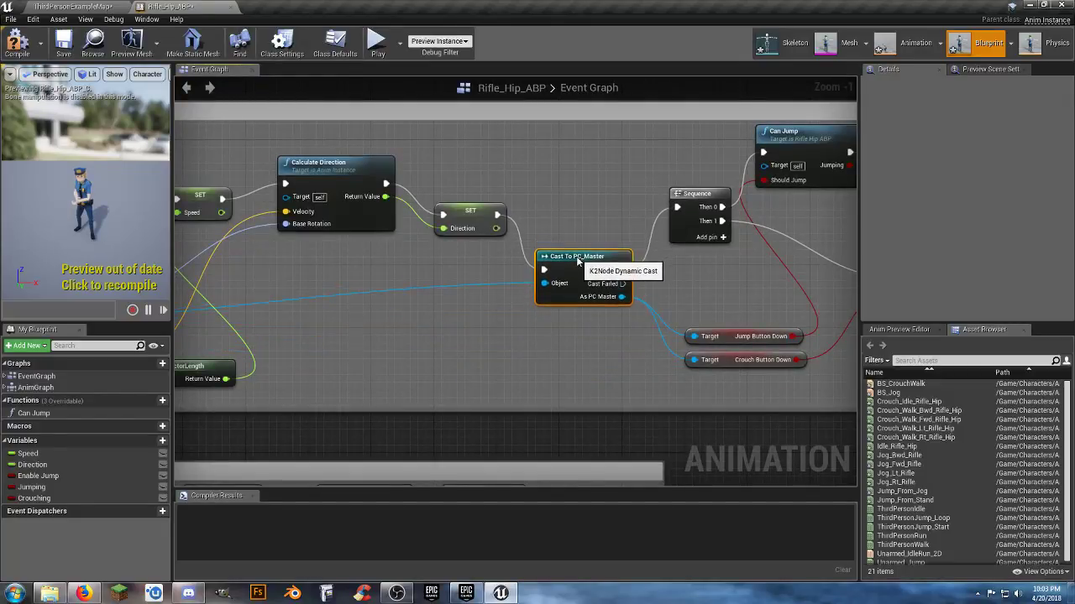
click(508, 358)
Add a Cast To PC_Master node beneath the Jump section's Cast To Ue4ASP_Character node and connect the Enable Jump SET node's execution output to it
right_drag(516, 360, 395, 315)
scroll(393, 318, down, 2)
scroll(481, 280, up, 1)
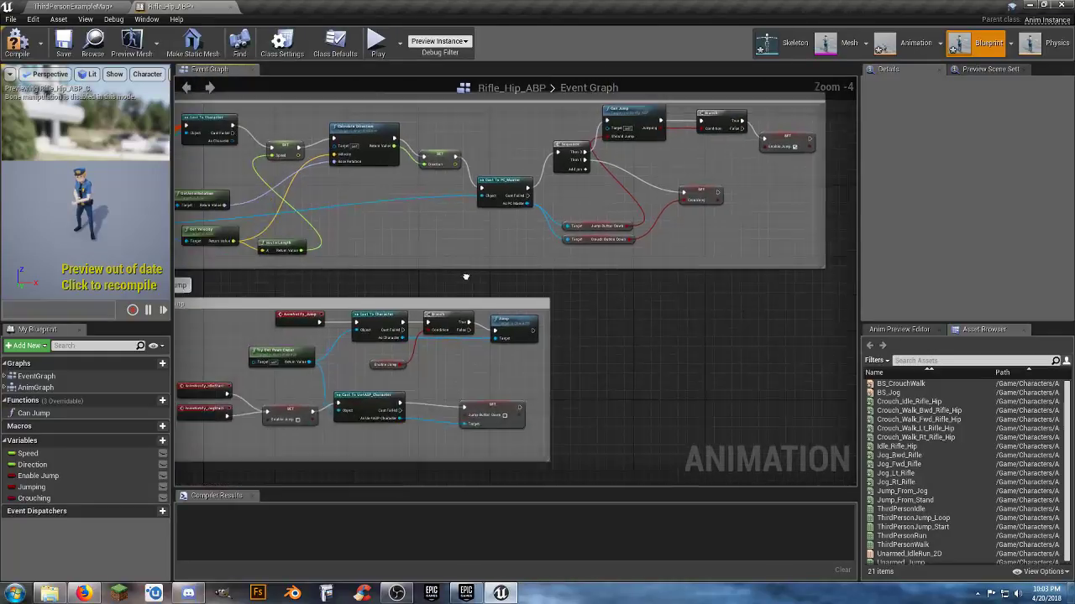
right_drag(481, 280, 589, 162)
scroll(472, 321, up, 4)
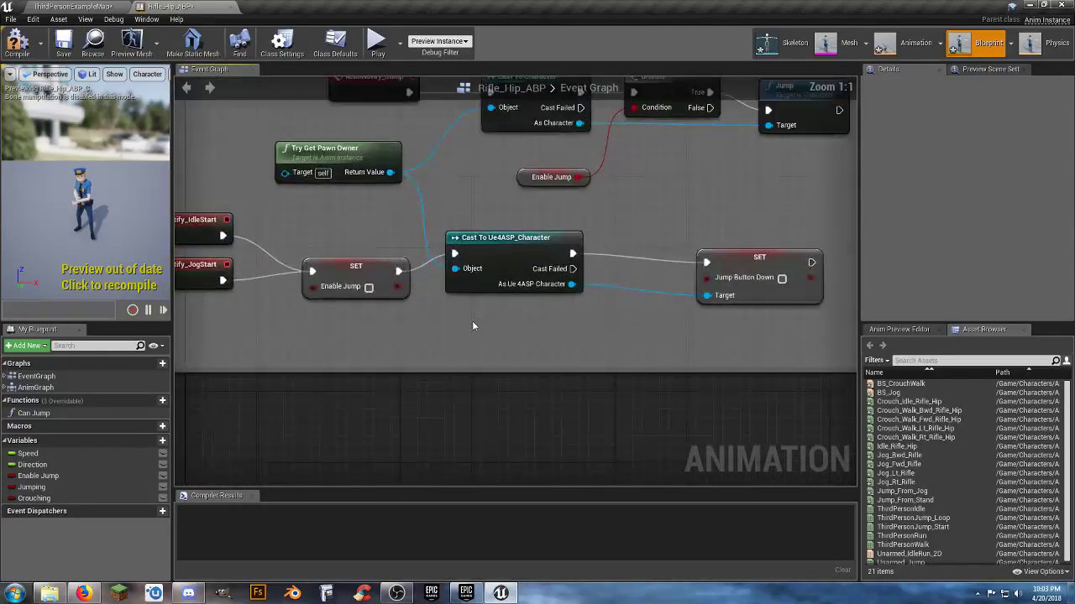
right_drag(471, 321, 461, 348)
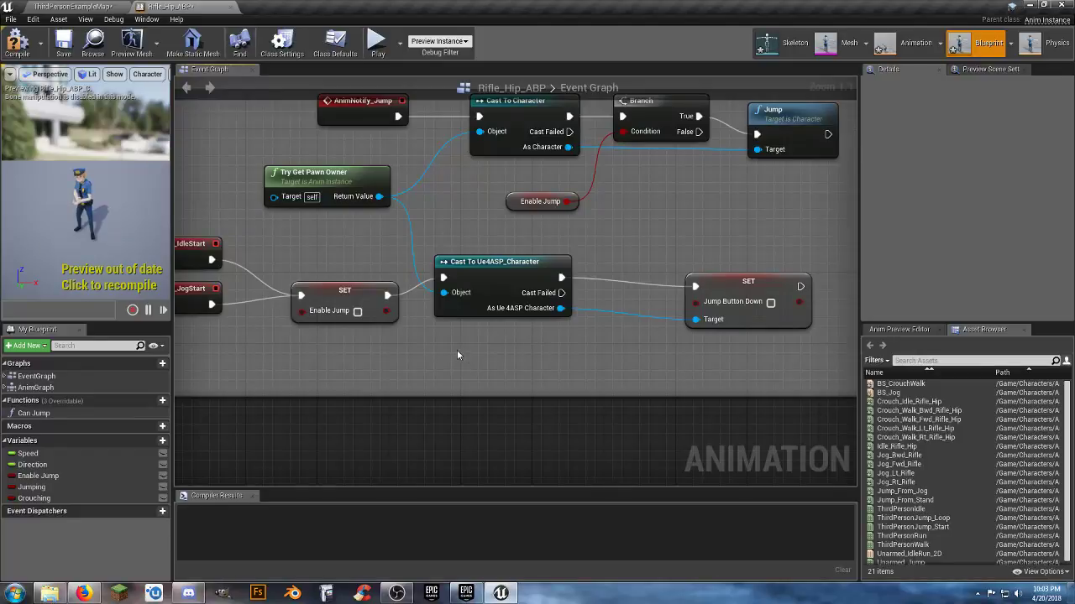
right_click(458, 341)
text(cas)
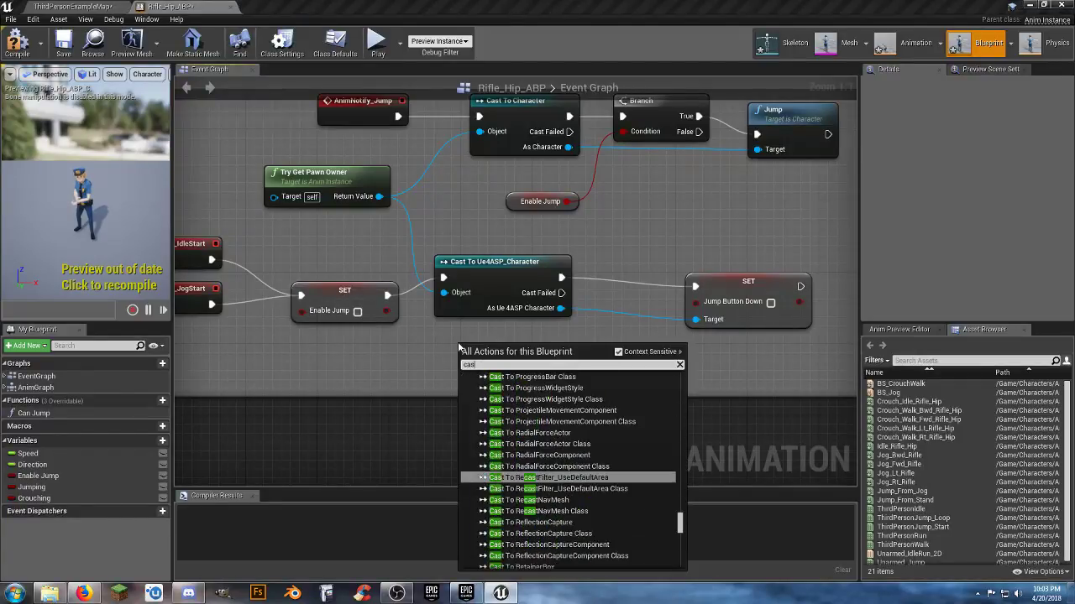
text(ttopc)
key(Return)
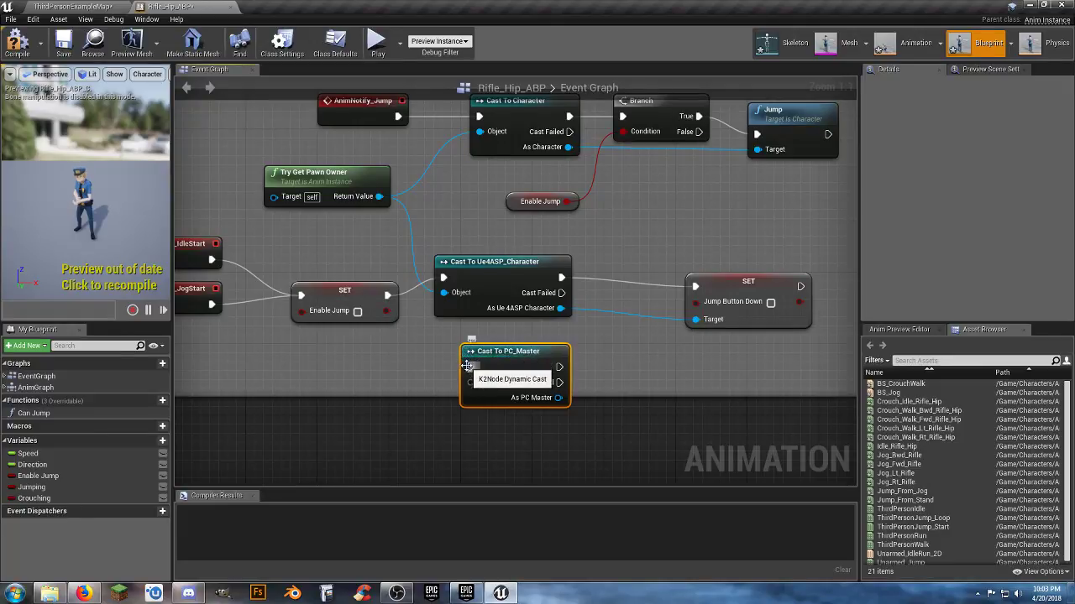
drag(470, 367, 385, 295)
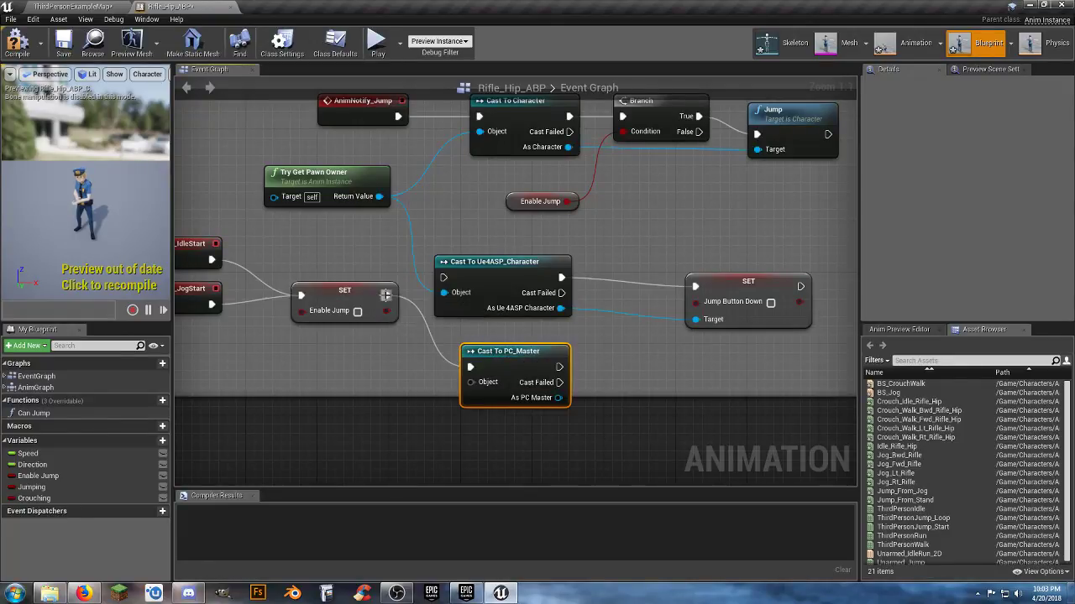
Try to connect the Cast To PC_Master node to the existing Jump Button Down SET node
drag(557, 367, 696, 287)
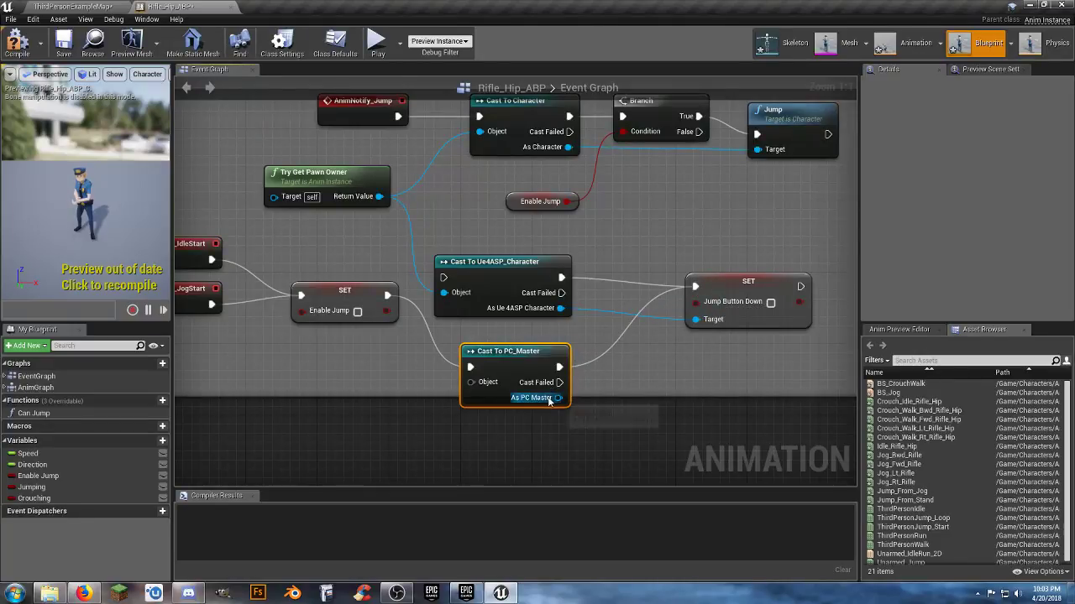
drag(559, 398, 698, 325)
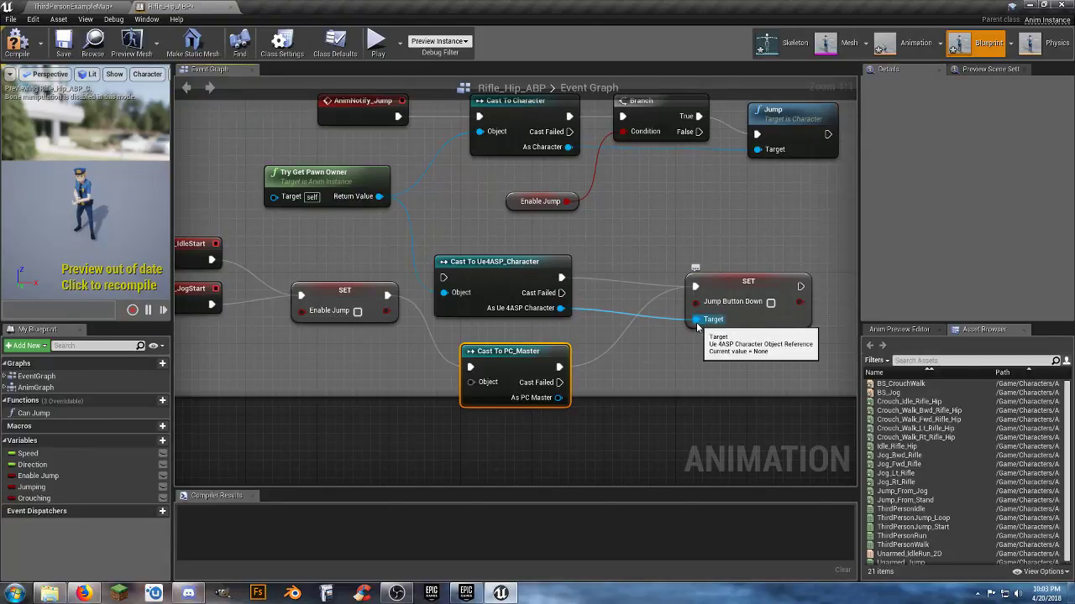
drag(696, 282, 686, 246)
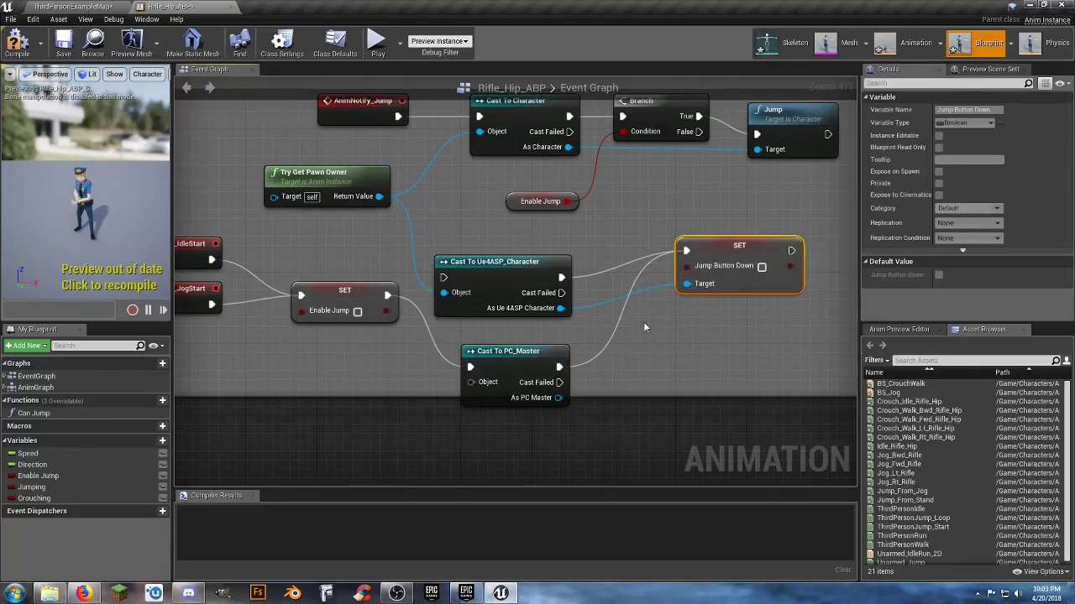
ctrl+click(617, 326)
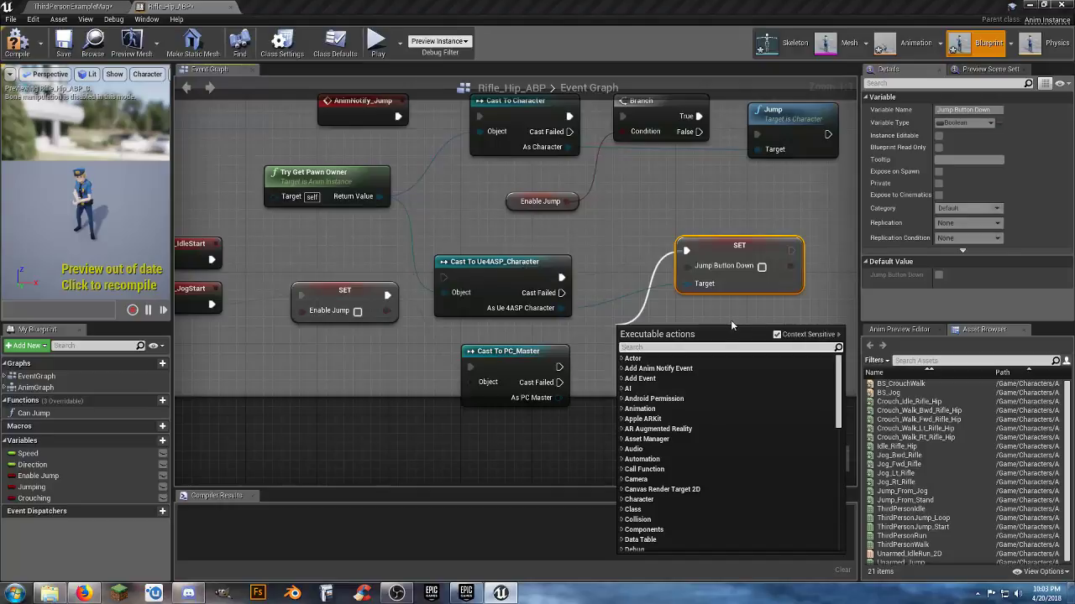
click(709, 323)
Add a Set Jump Button Down node from the As PC Master output, connect its execution input to the cast, and place it beside it
drag(558, 397, 679, 338)
text(set)
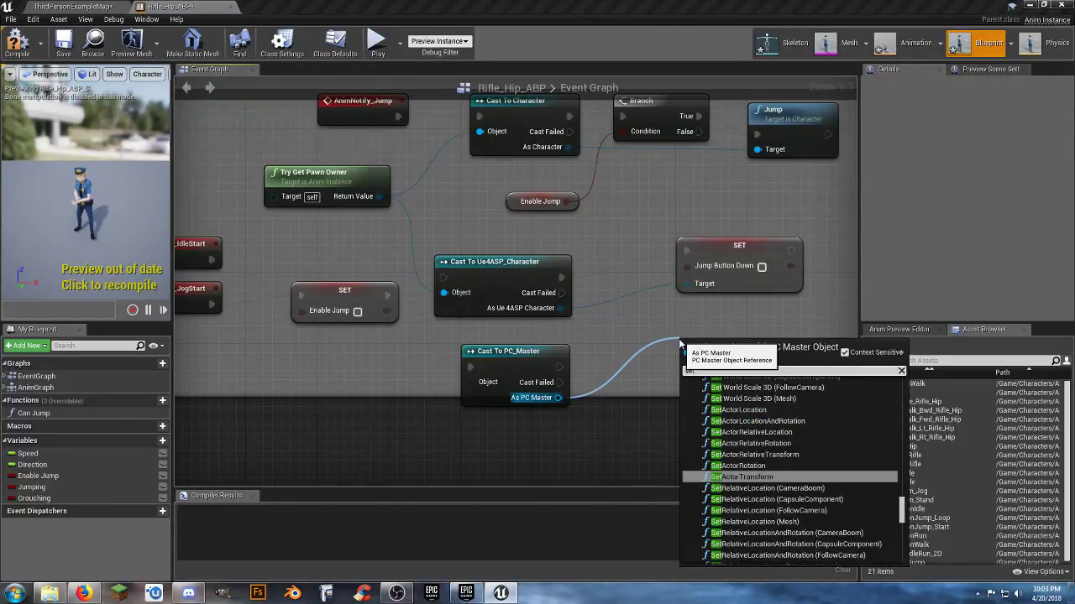
text( jump)
click(740, 434)
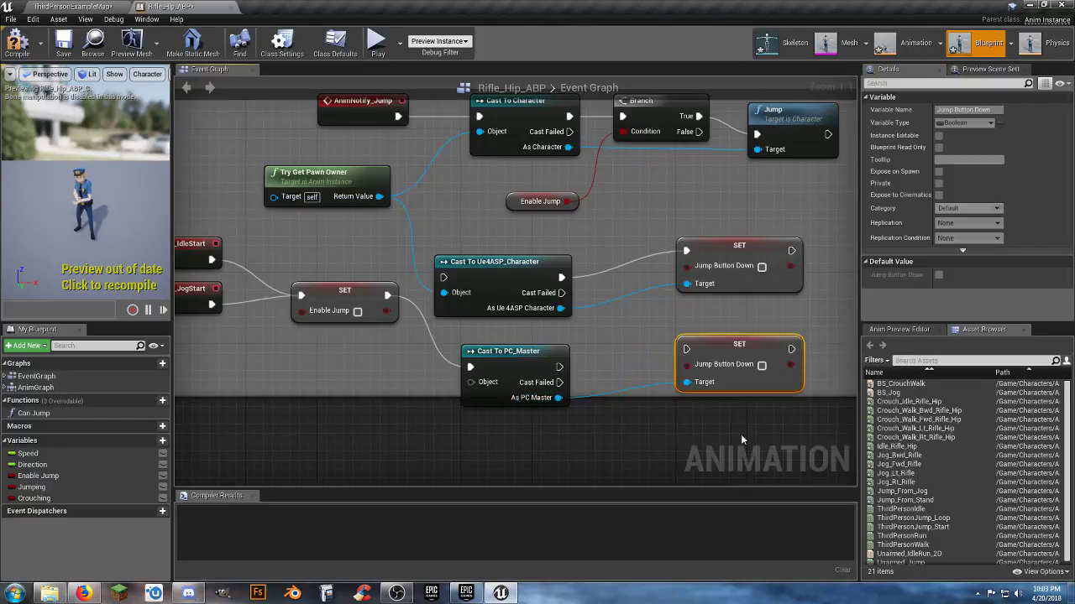
drag(687, 349, 559, 368)
drag(716, 350, 654, 368)
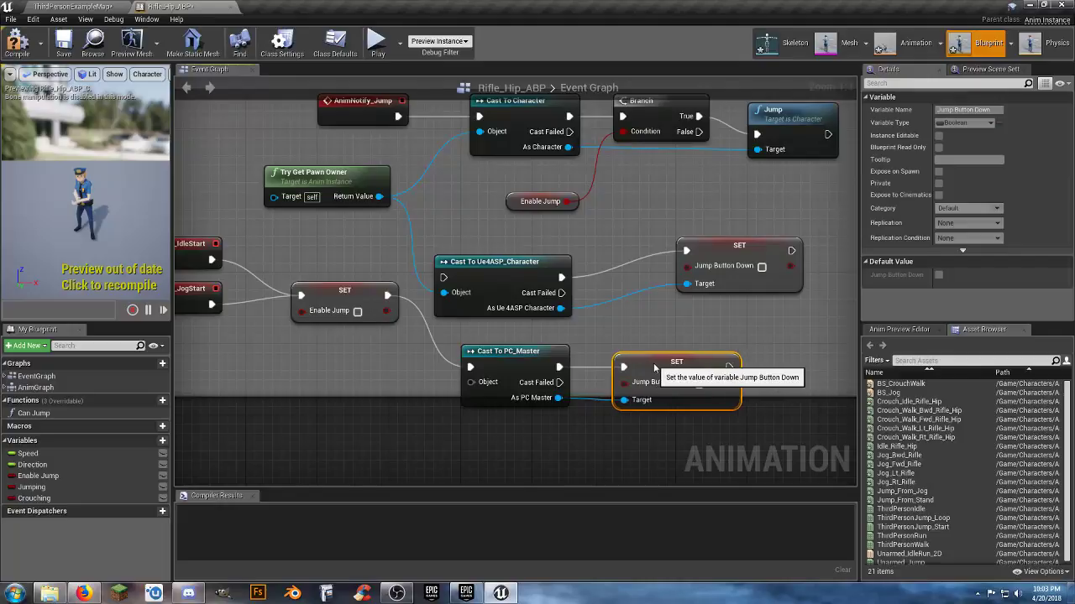
Move the old cast and SET nodes aside and connect Try Get Pawn Owner's Return Value to the Cast To PC_Master Object input
right_drag(763, 322, 644, 340)
drag(592, 331, 601, 270)
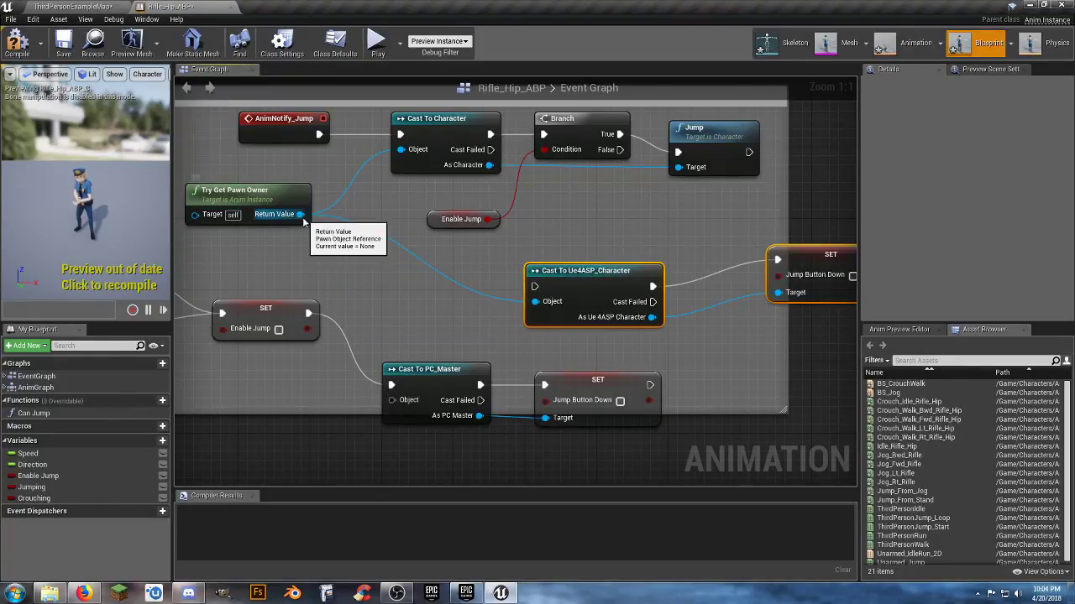
drag(299, 214, 391, 401)
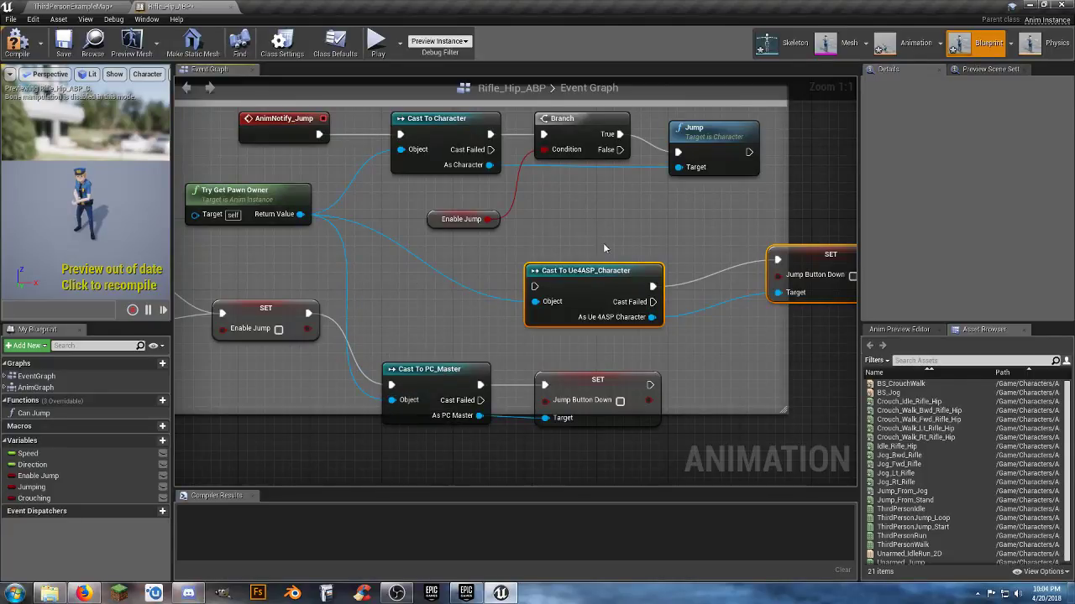
Delete the old Cast To Ue4ASP_Character and SET nodes, and align the PC_Master cast and its SET node with the Enable Jump SET node
drag(604, 269, 578, 273)
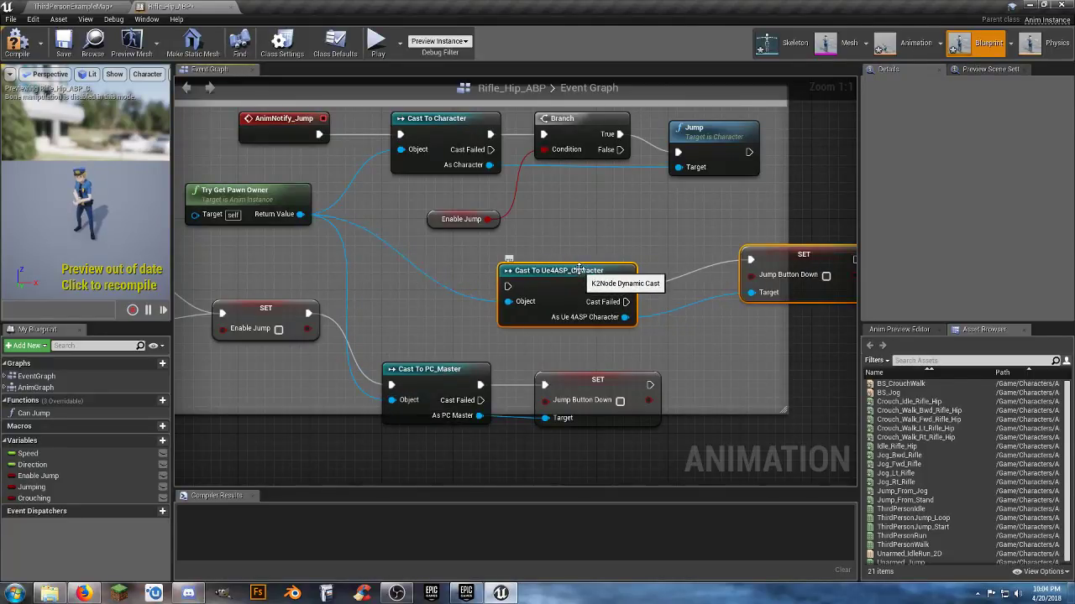
key(Delete)
drag(441, 343, 571, 395)
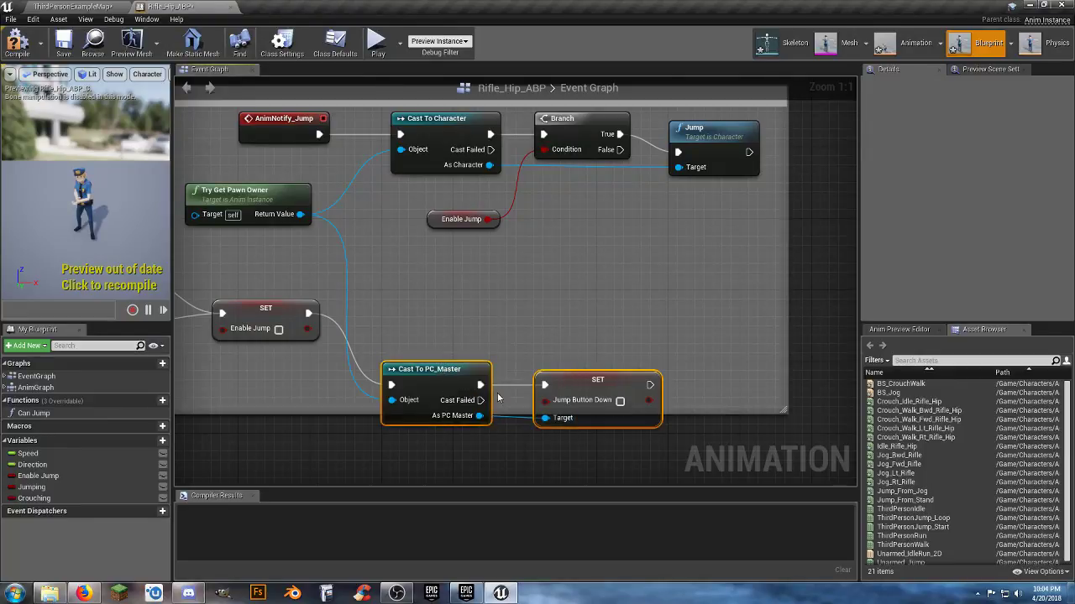
drag(468, 373, 466, 302)
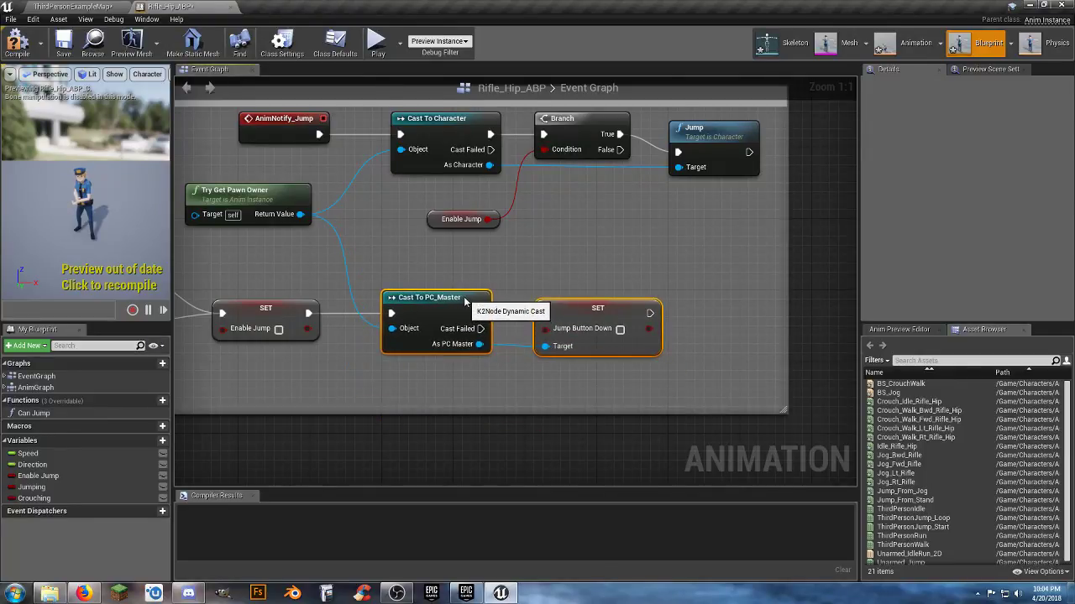
Compile and save the Rifle_Hip_ABP animation blueprint
right_drag(402, 242, 484, 262)
scroll(484, 265, down, 2)
scroll(483, 268, down, 10)
scroll(484, 271, up, 10)
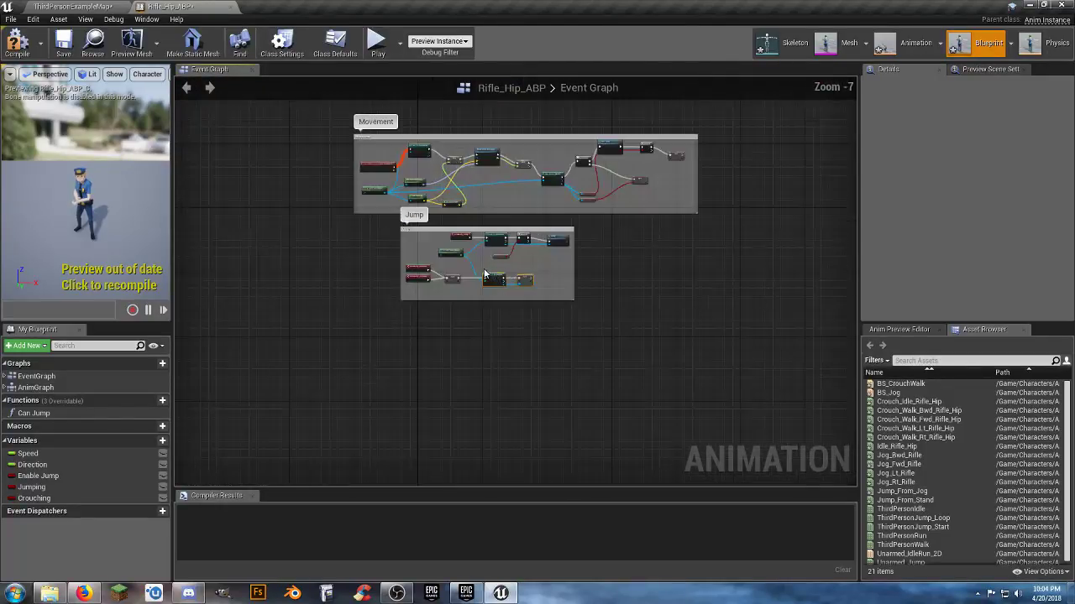
scroll(484, 273, up, 1)
right_drag(457, 225, 445, 372)
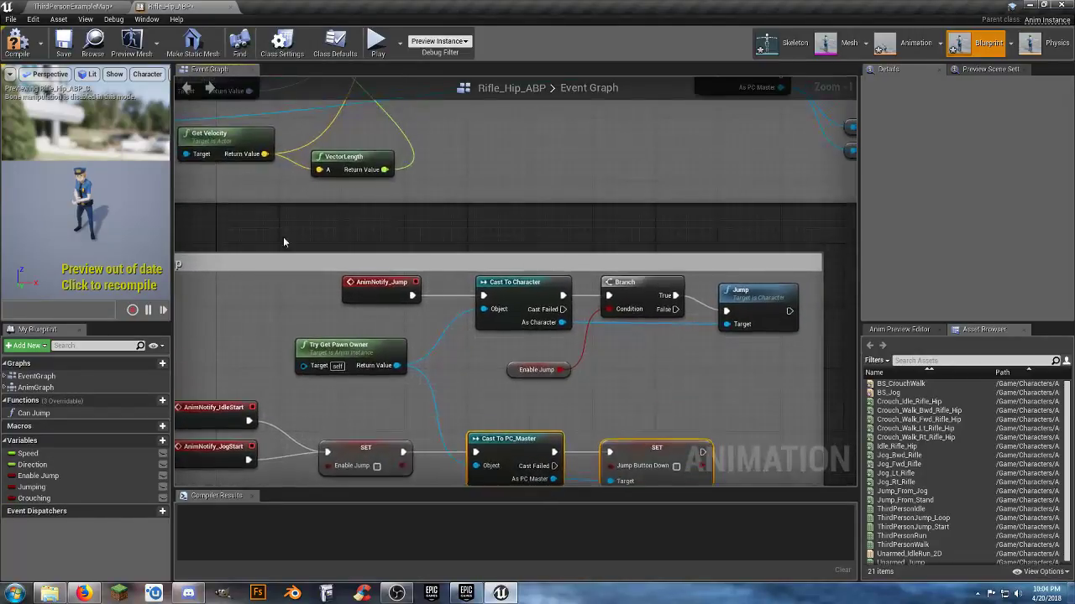
click(17, 42)
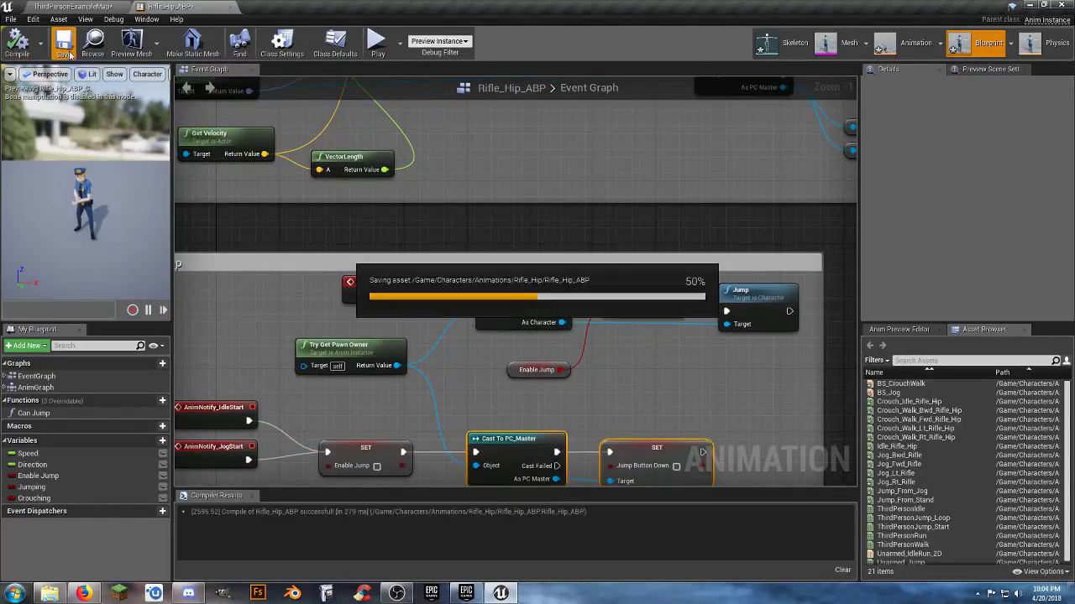
scroll(361, 252, down, 3)
right_drag(409, 256, 461, 304)
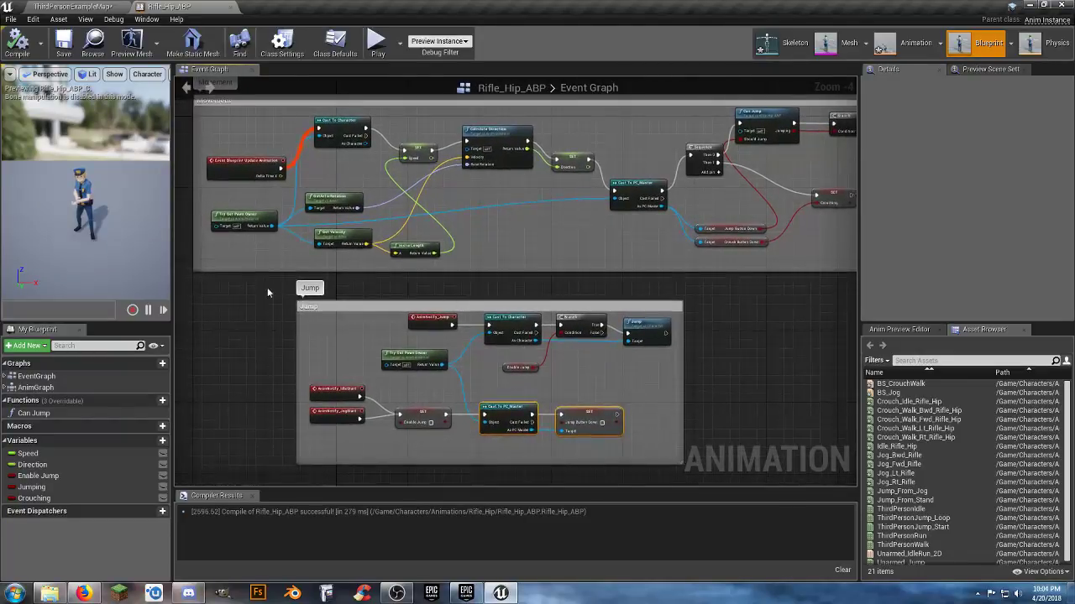
drag(267, 293, 729, 332)
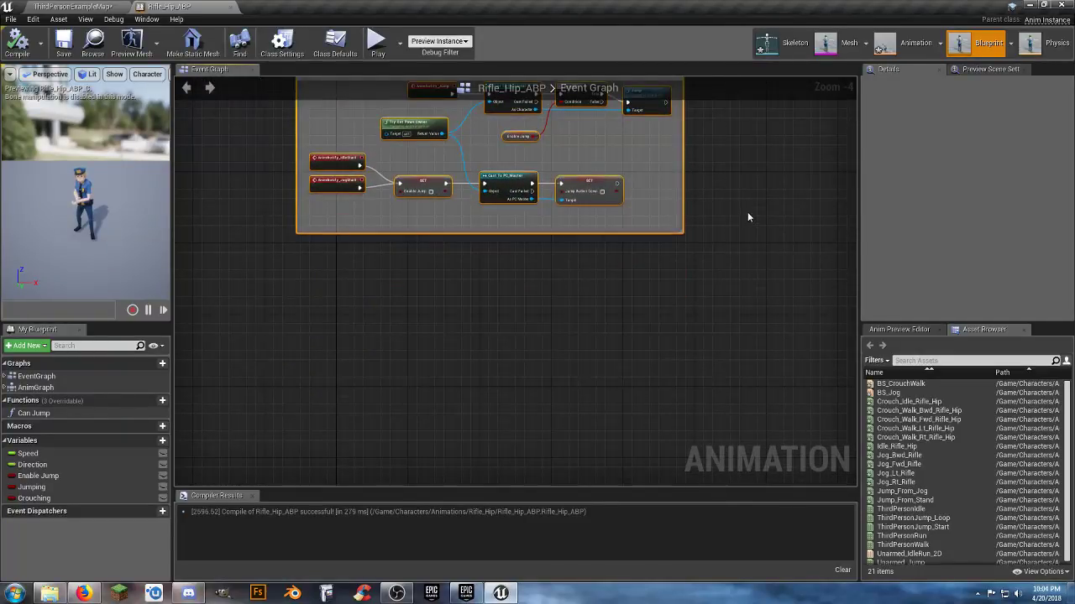
right_drag(749, 217, 712, 394)
click(709, 366)
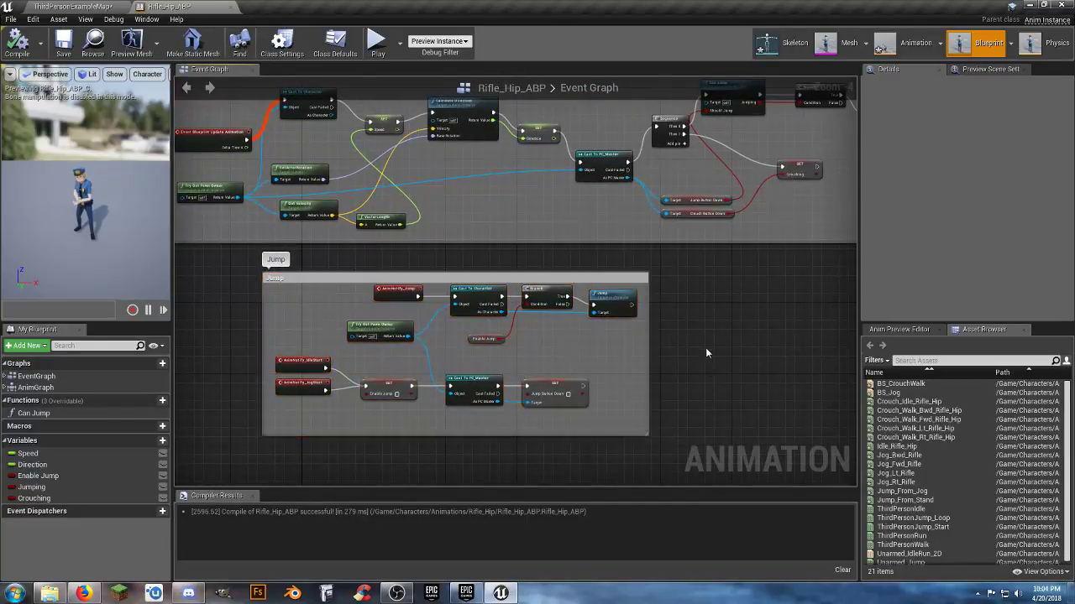
right_drag(476, 197, 521, 323)
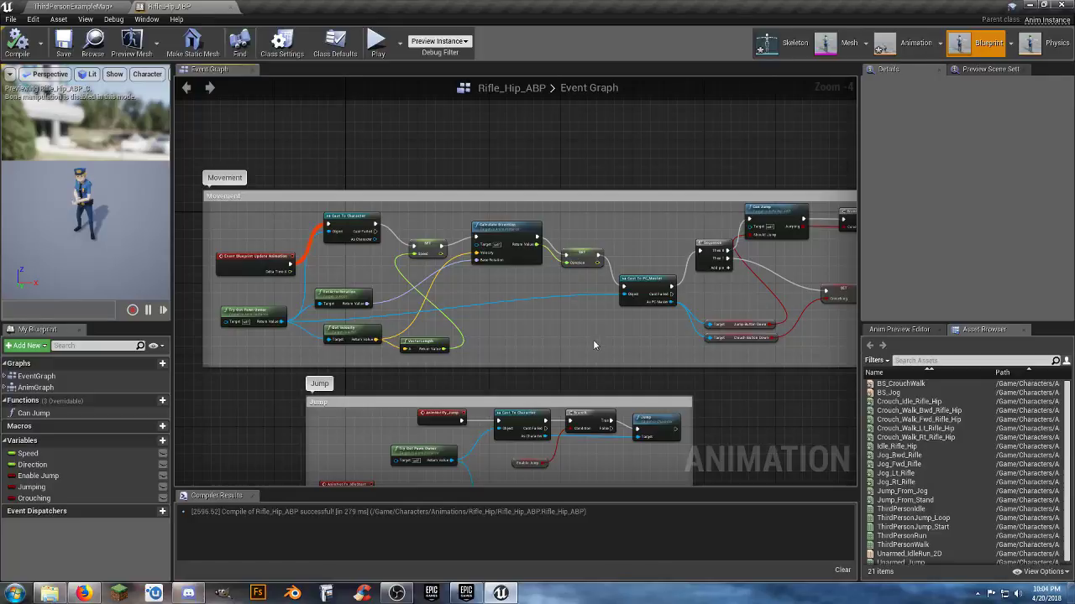
right_drag(593, 345, 528, 353)
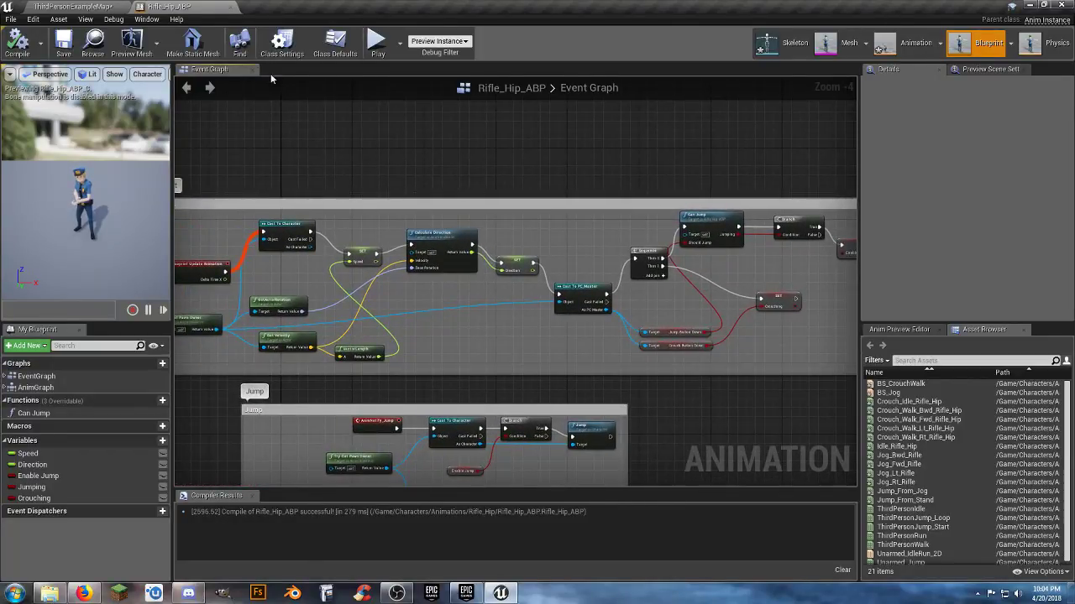
Close the Rifle_Hip_ABP editor and play-test the character's running and jumping in the level, ending the session
click(231, 8)
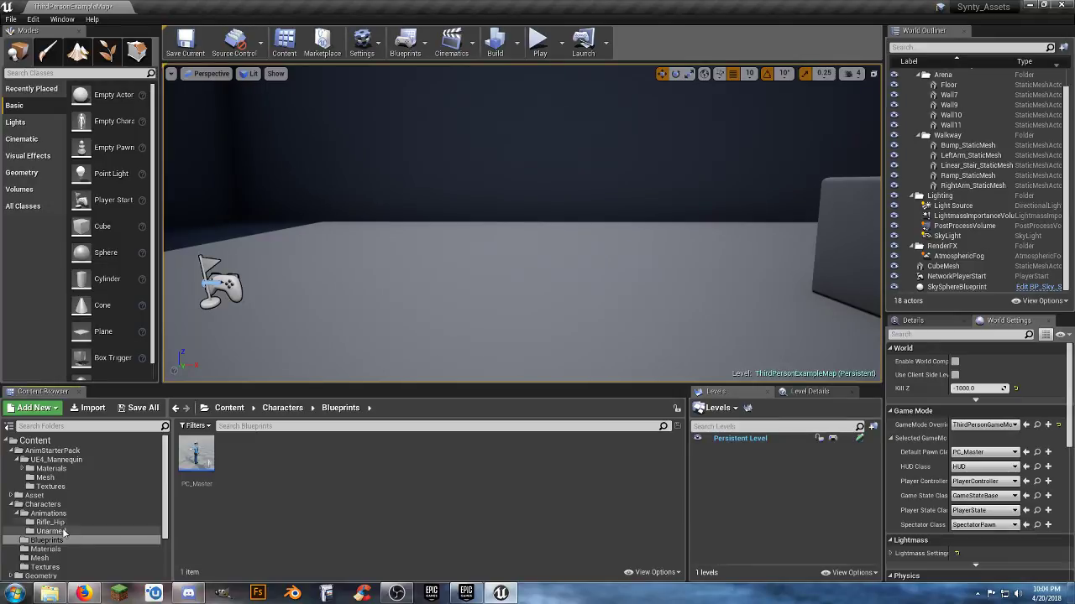
click(538, 41)
key(space)
key(space)
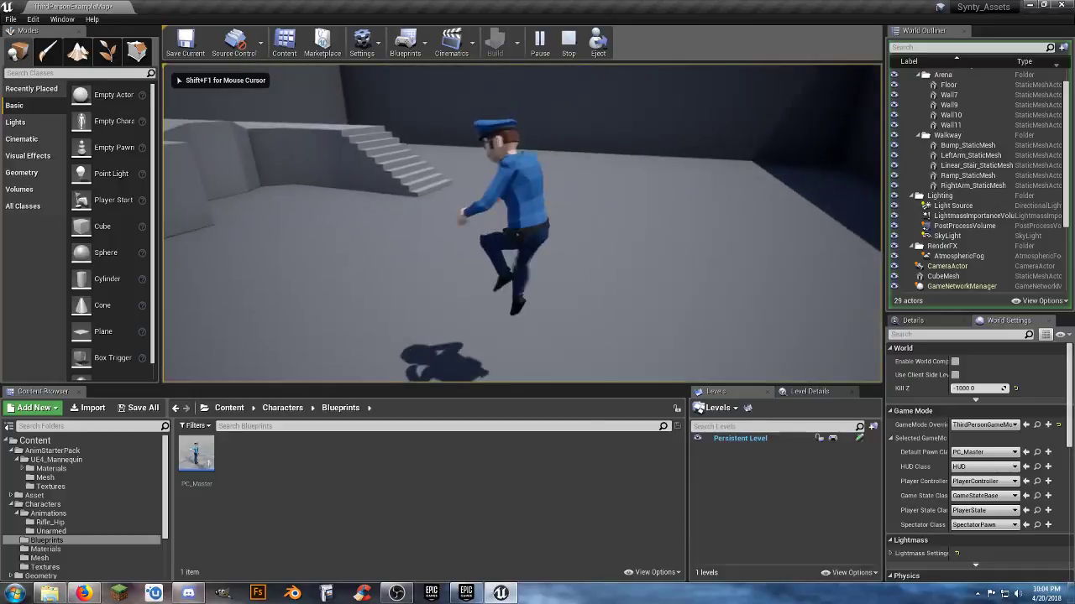
key(w)
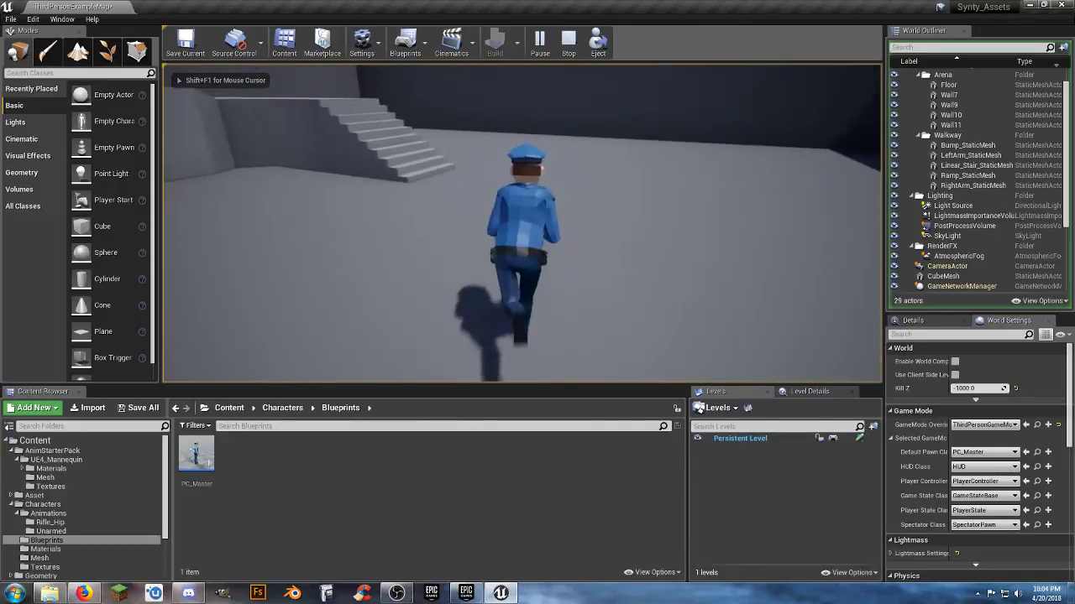
key(space)
key(w)
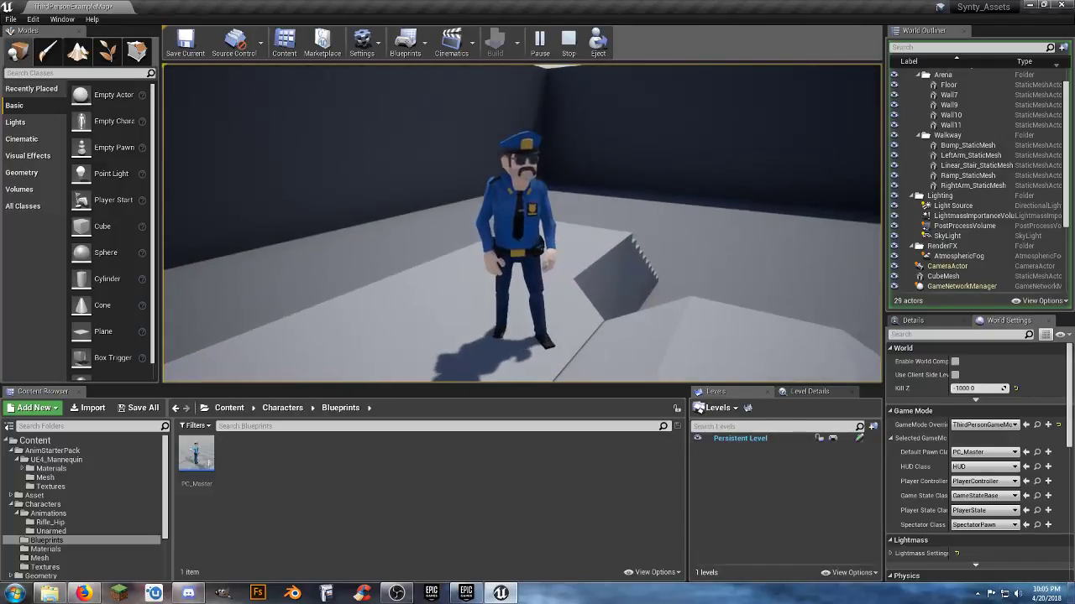
key(w)
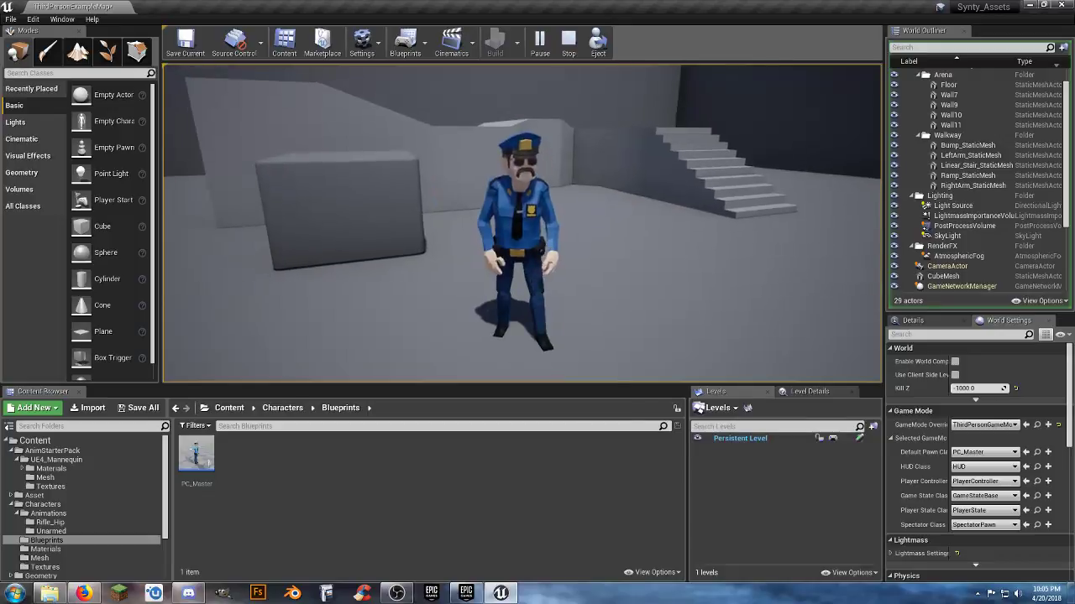
key(Escape)
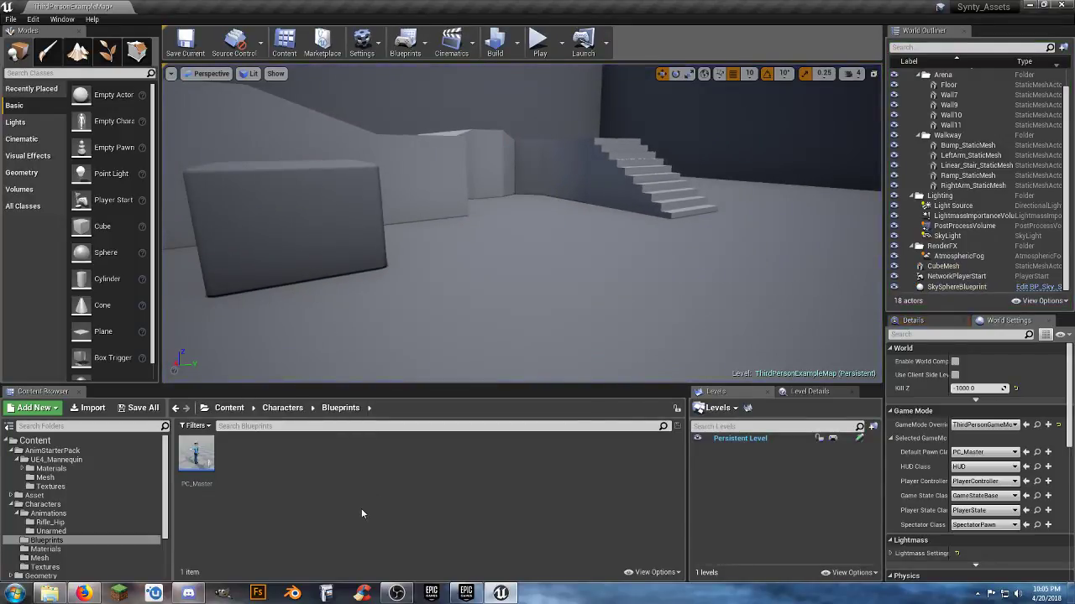
Show the Rifle_Hip animations folder and save all modified project content, including the ThirdPersonExampleMap level
click(46, 532)
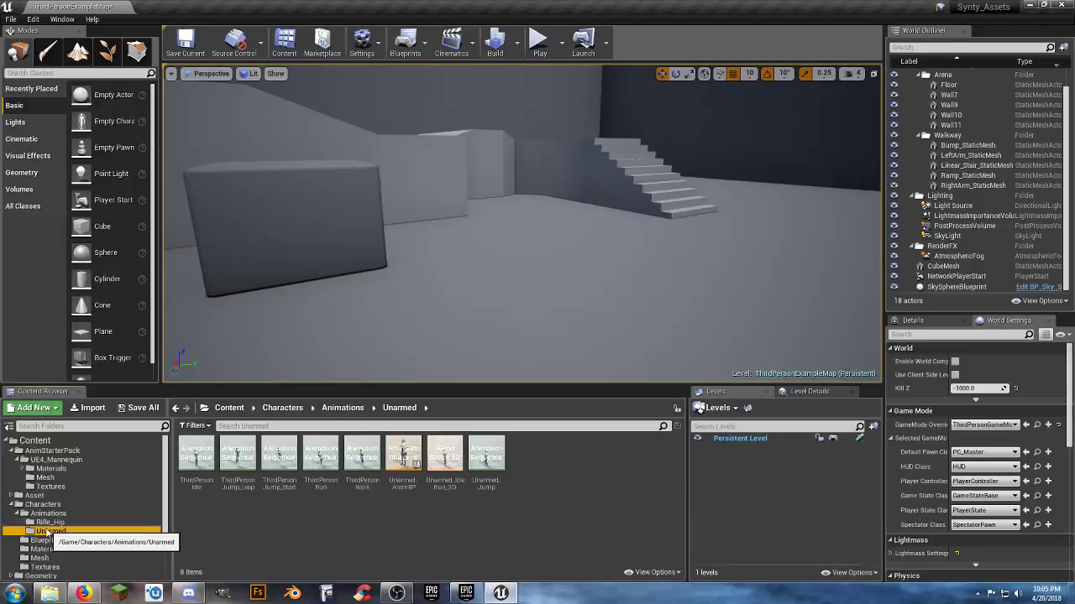
click(48, 522)
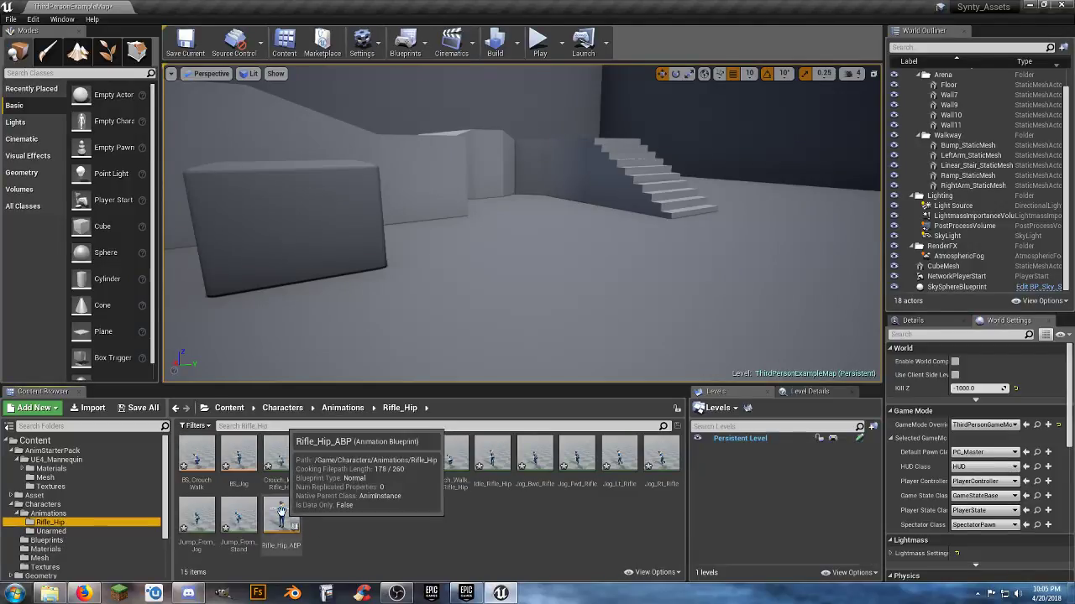
click(141, 408)
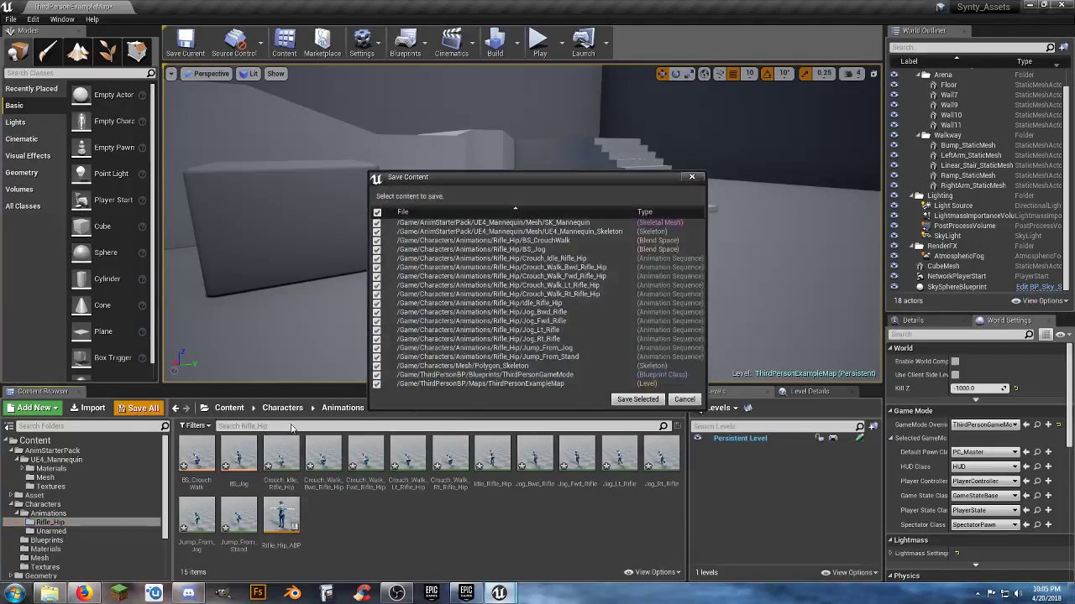
click(637, 398)
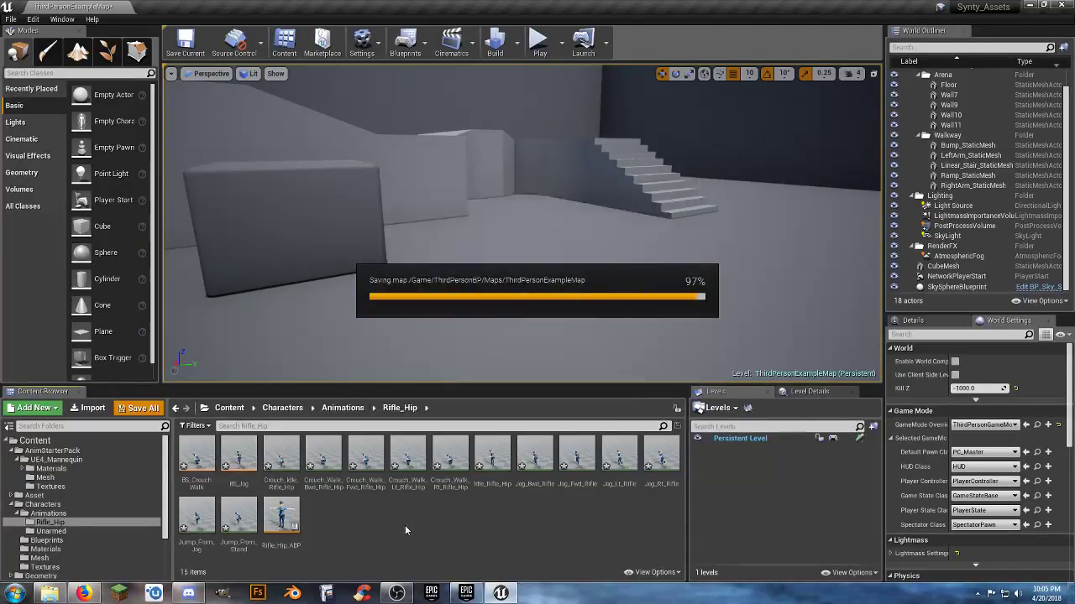
Open the Rifle_Hip_ABP and Unarmed_AnimBP animation blueprints from their animation folders
double_click(295, 518)
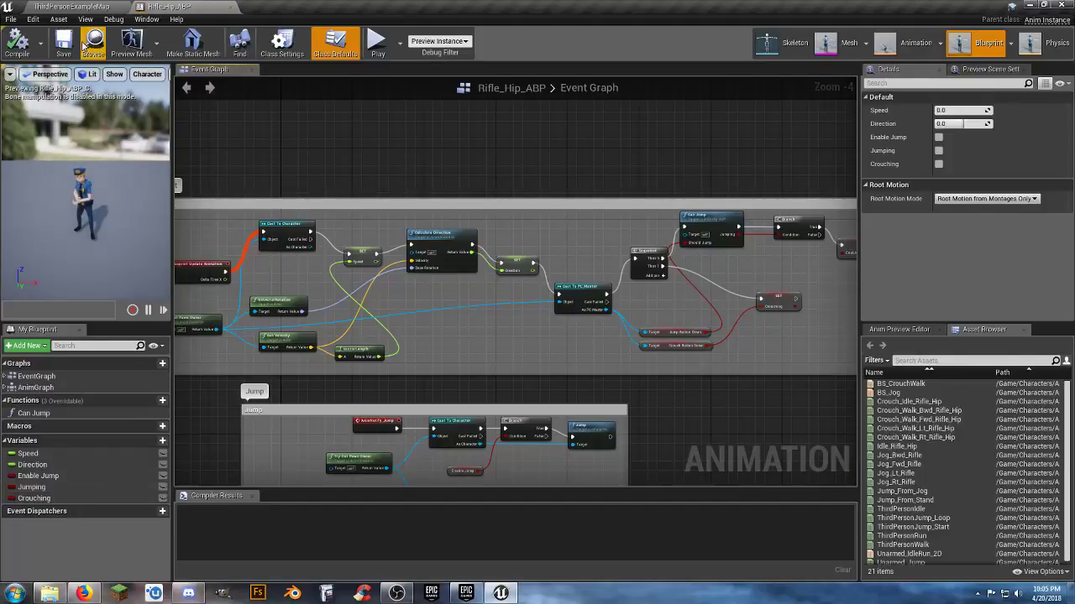
click(74, 10)
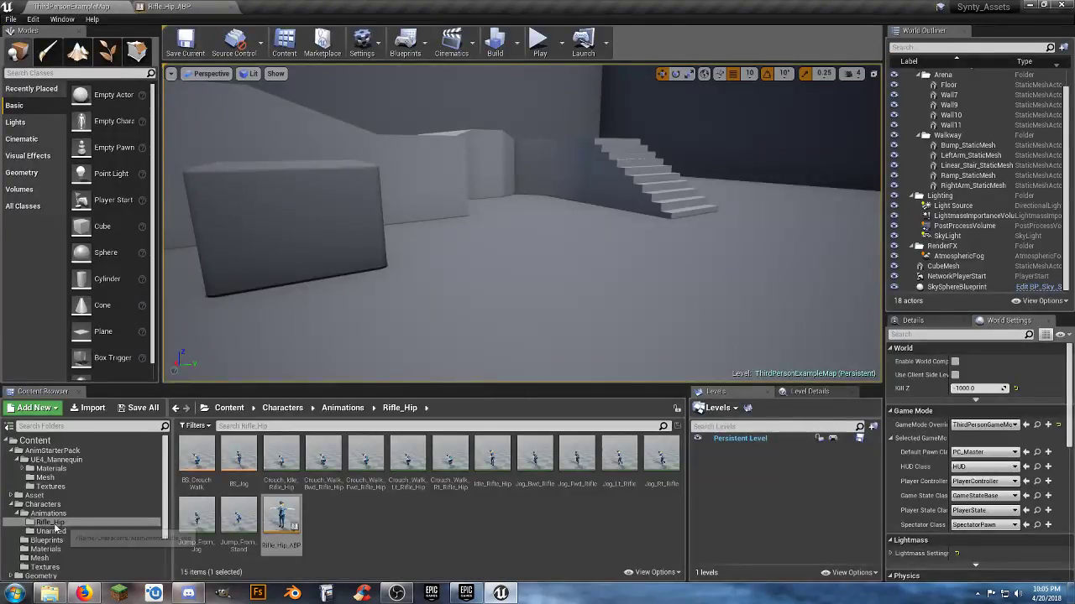
click(51, 532)
double_click(403, 460)
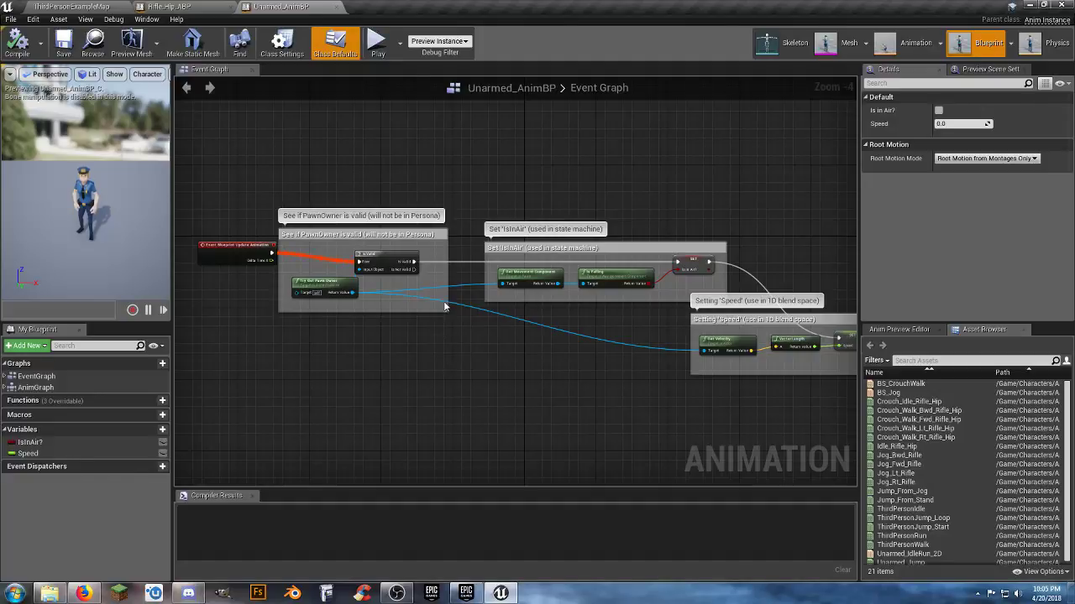
Delete the PawnOwner validity, 'IsInAir' and 'Speed' comment boxes from the Unarmed_AnimBP event graph, keeping their nodes
click(437, 234)
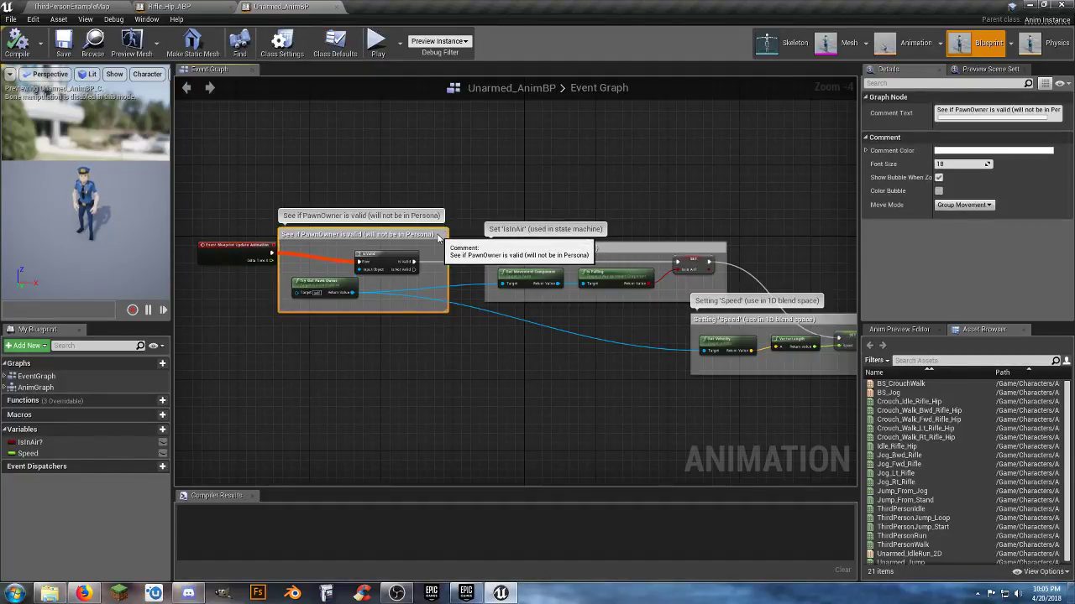
click(439, 238)
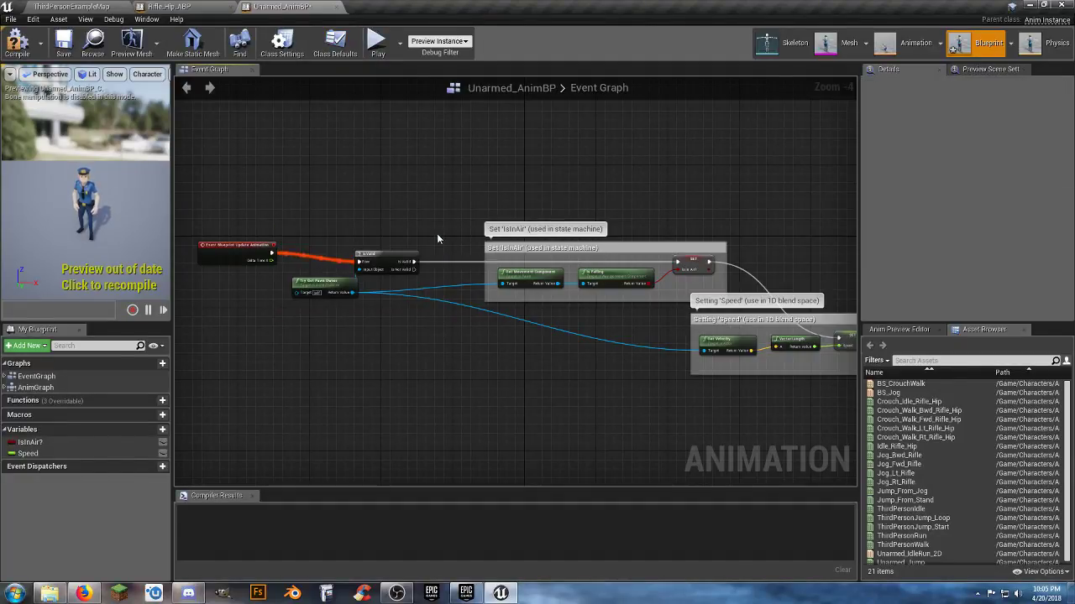
click(613, 250)
key(Delete)
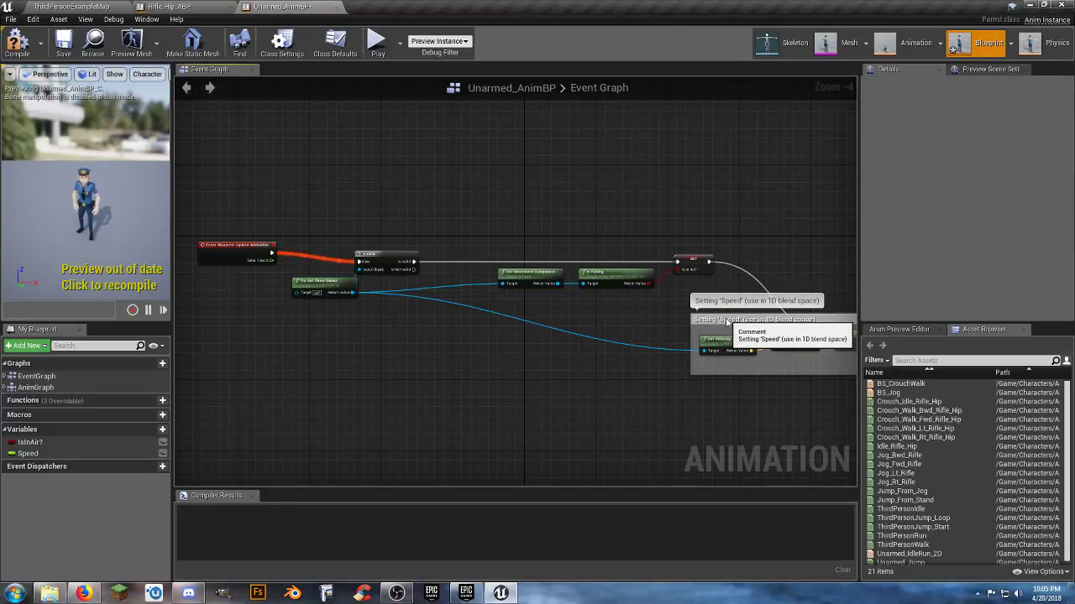
click(726, 312)
key(Delete)
Place Try Get Pawn Owner beneath Event Blueprint Update Animation and line up the IsValid node beside the event
right_drag(435, 338, 550, 363)
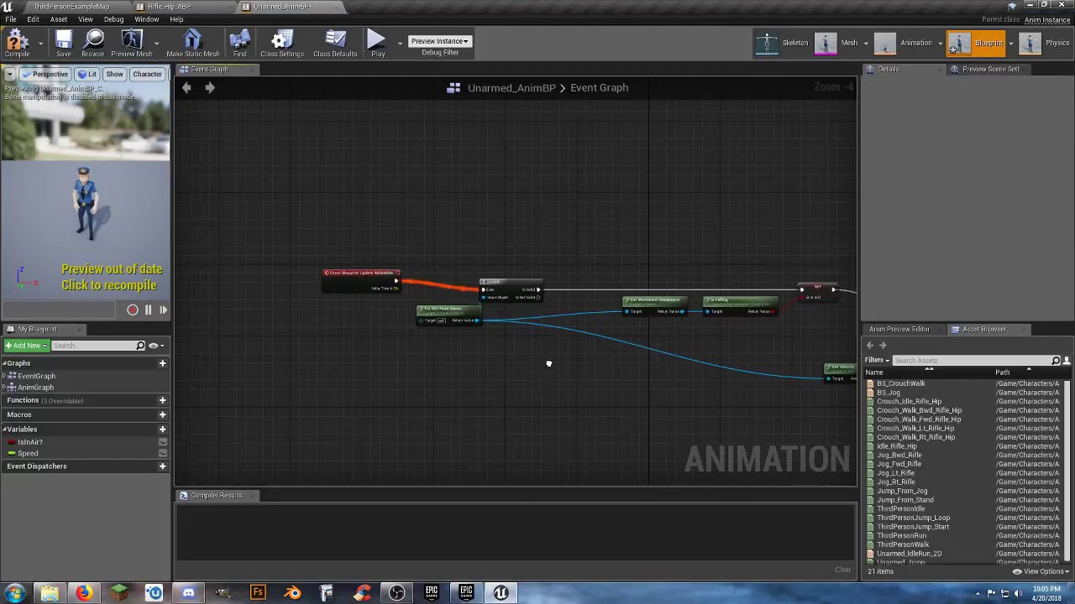
scroll(465, 356, up, 3)
right_drag(401, 352, 452, 412)
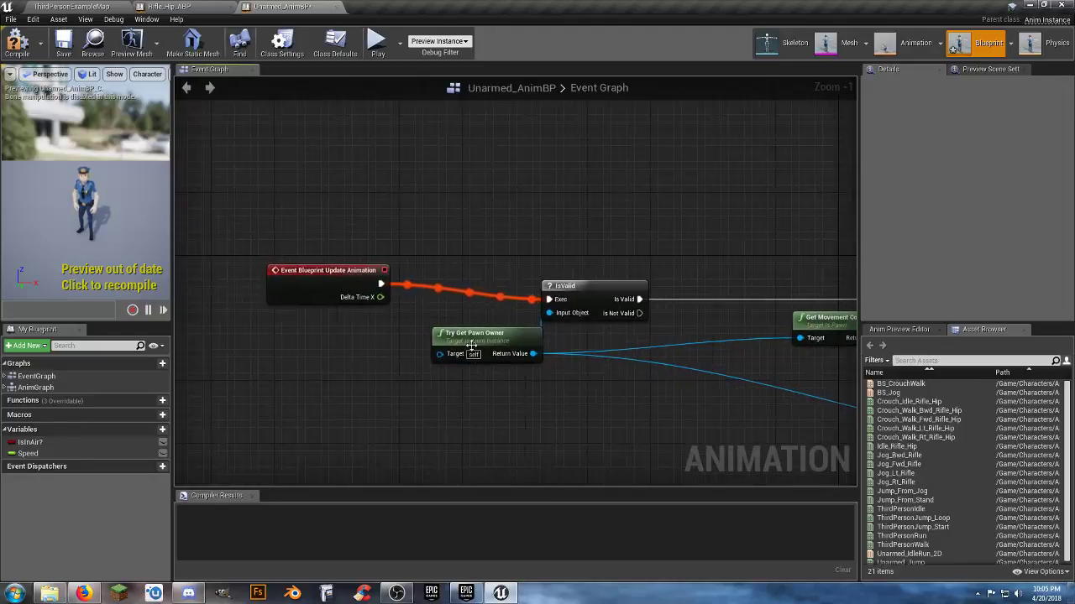
drag(473, 329, 315, 331)
drag(576, 289, 498, 270)
Move the Get Movement Component and Is Falling nodes together to just beneath the IsValid node
right_drag(532, 391, 247, 322)
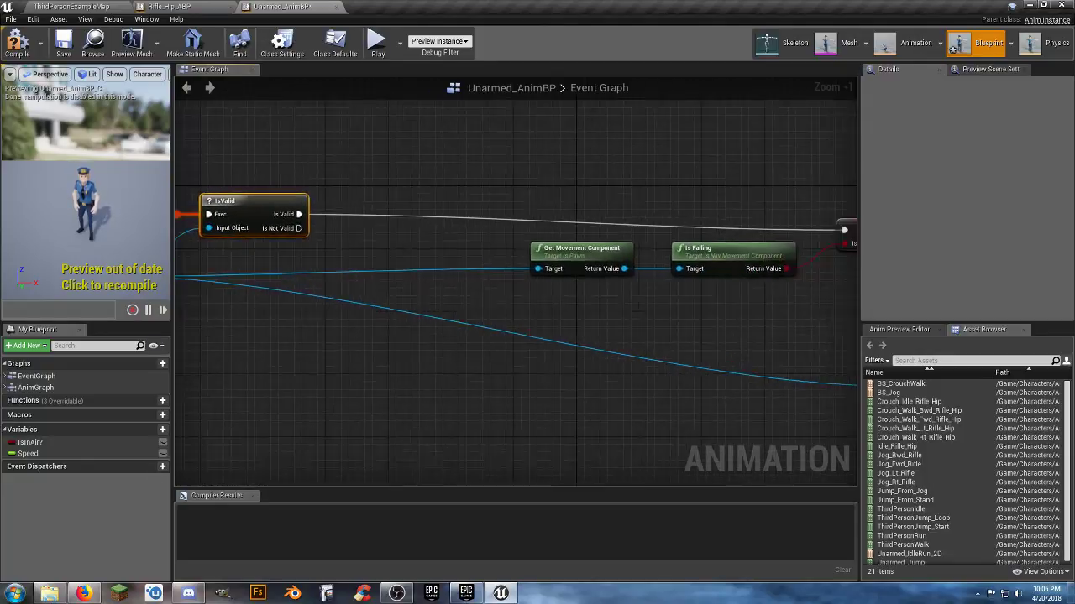
drag(687, 308, 521, 239)
drag(603, 246, 272, 253)
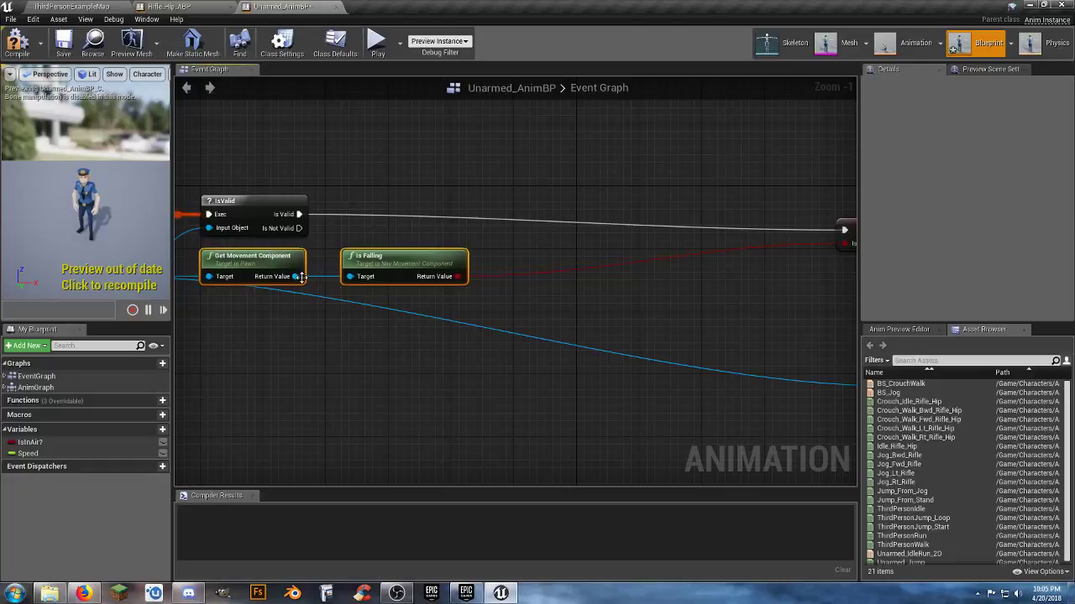
Move the SET Is in Air node and the speed nodes together closer to Is Falling, with SET level with IsValid
right_drag(448, 374, 19, 335)
drag(745, 401, 383, 182)
right_drag(395, 199, 634, 212)
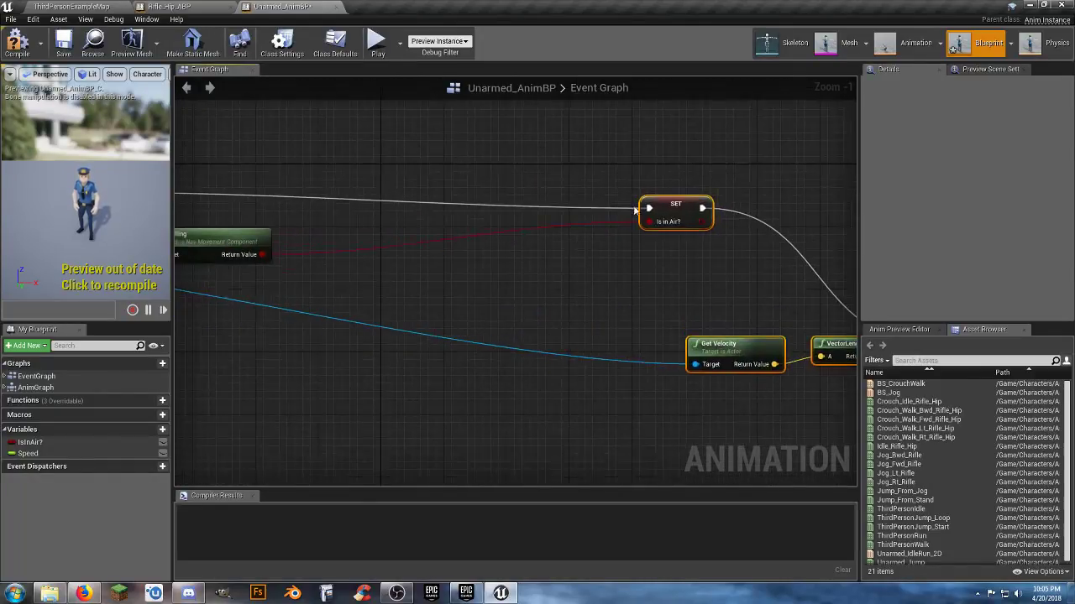
drag(653, 208, 345, 186)
right_drag(319, 262, 552, 264)
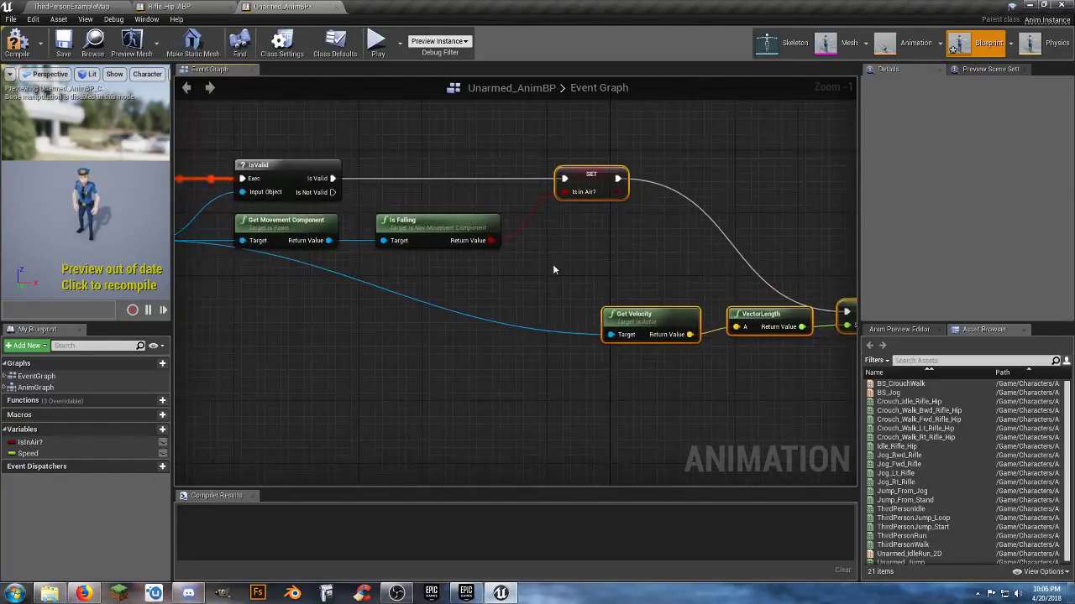
click(769, 392)
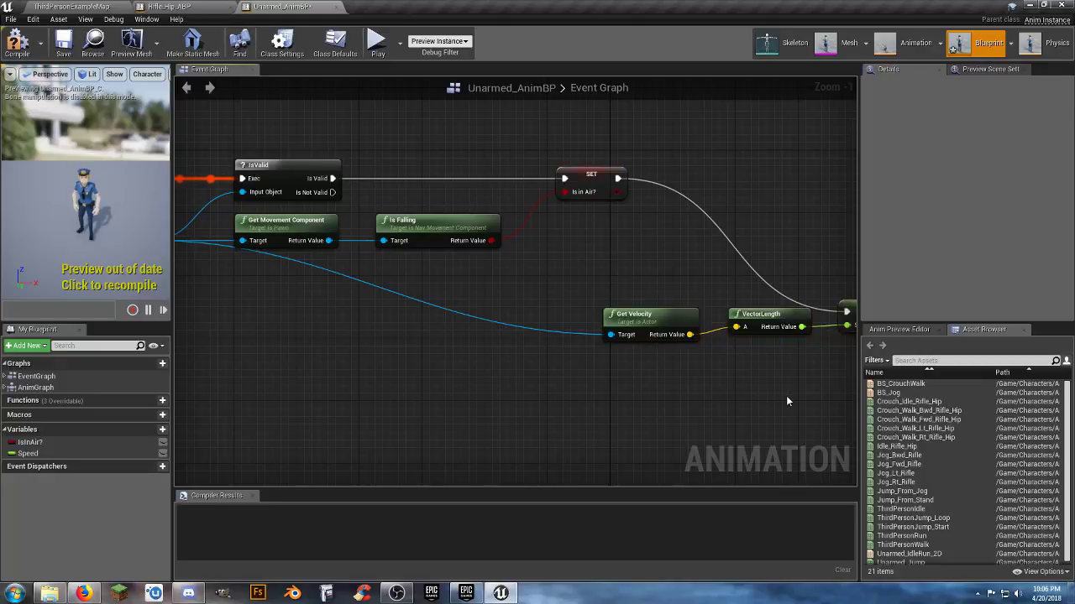
Place Get Velocity and VectorLength beneath the Is Falling row and align the SET Speed node beside SET Is in Air
drag(813, 360, 605, 300)
drag(750, 317, 436, 270)
right_drag(439, 271, 256, 258)
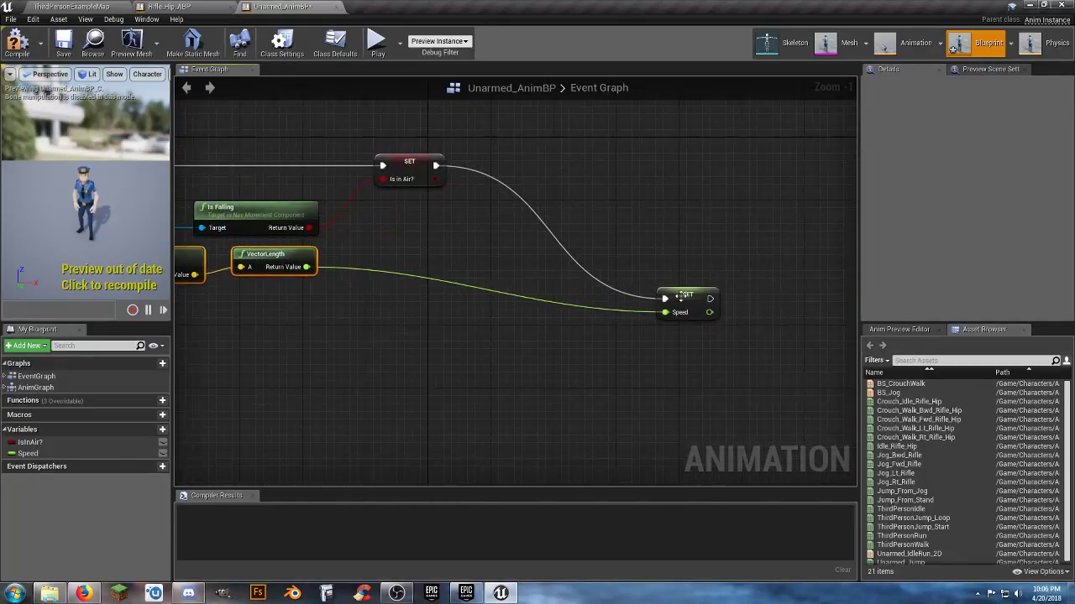
click(663, 284)
drag(663, 284, 505, 161)
click(469, 277)
Compile and save the Unarmed_AnimBP animation blueprint
right_drag(468, 277, 702, 320)
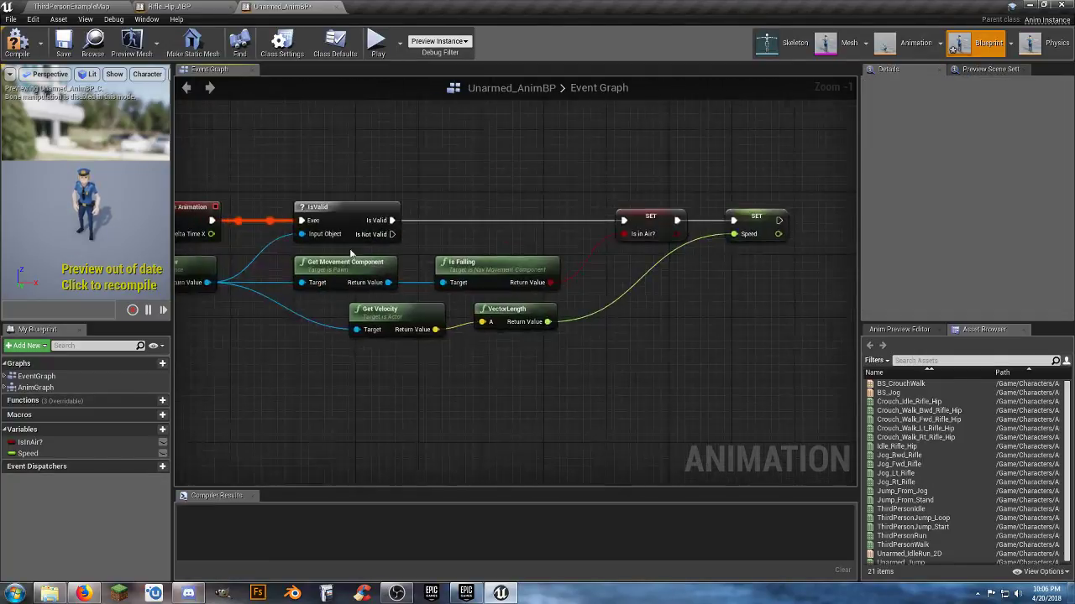
right_drag(298, 337, 383, 348)
click(17, 40)
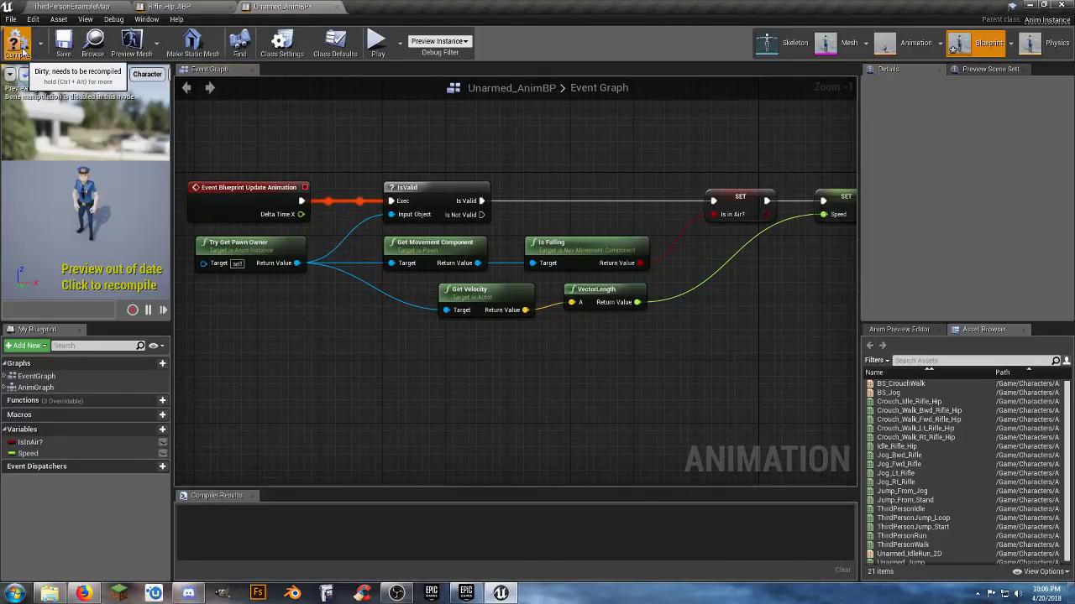
Switch to Rifle_Hip_ABP and examine its Movement nodes, from the update event through the PC_Master cast to the jump and crouch logic
click(181, 8)
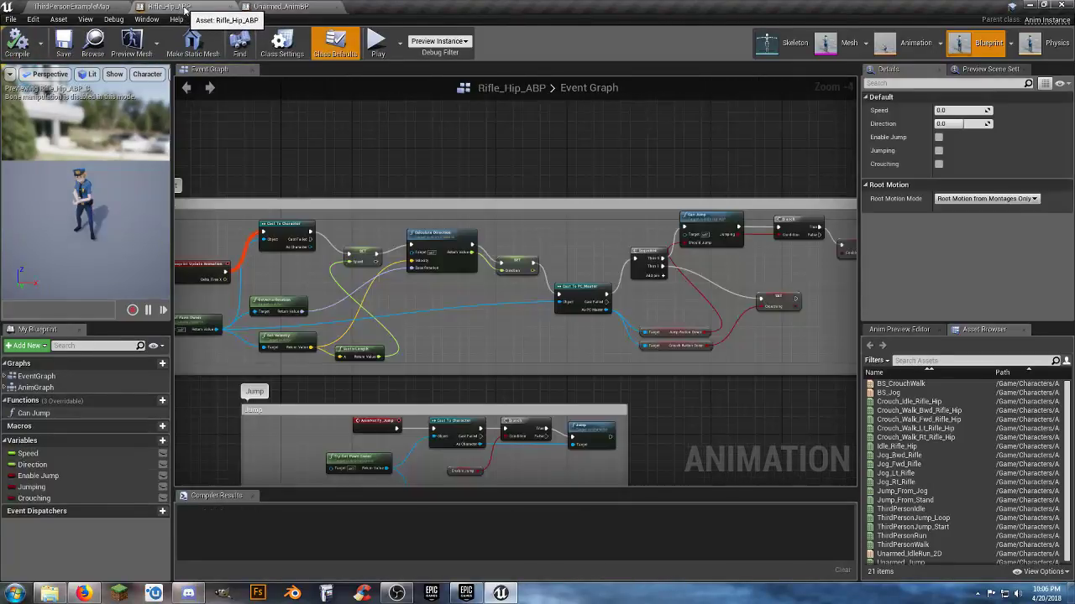
scroll(483, 399, down, 2)
scroll(476, 382, up, 2)
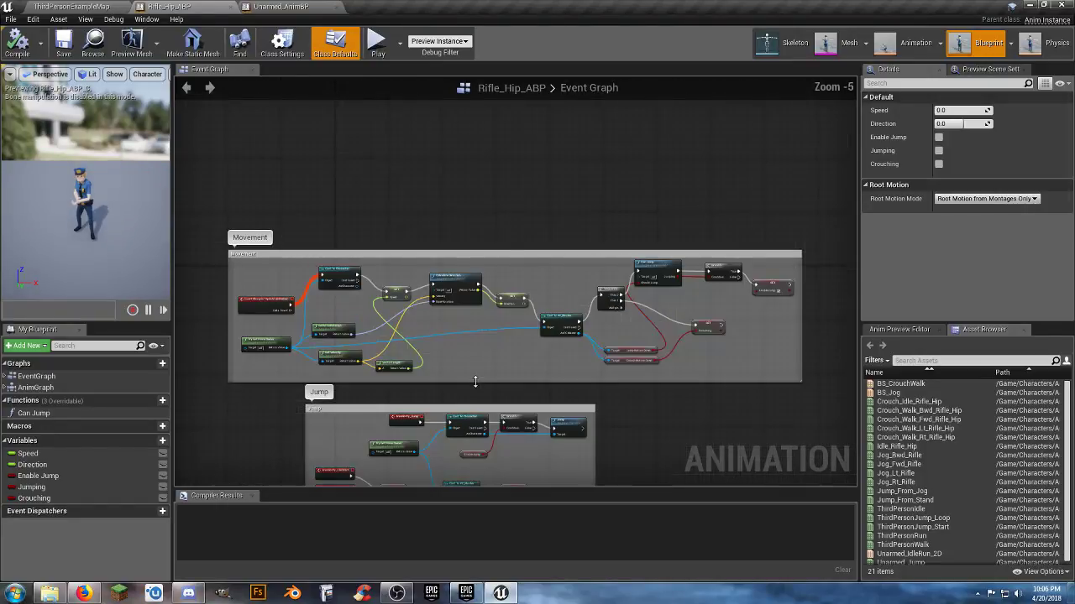
right_drag(476, 382, 602, 373)
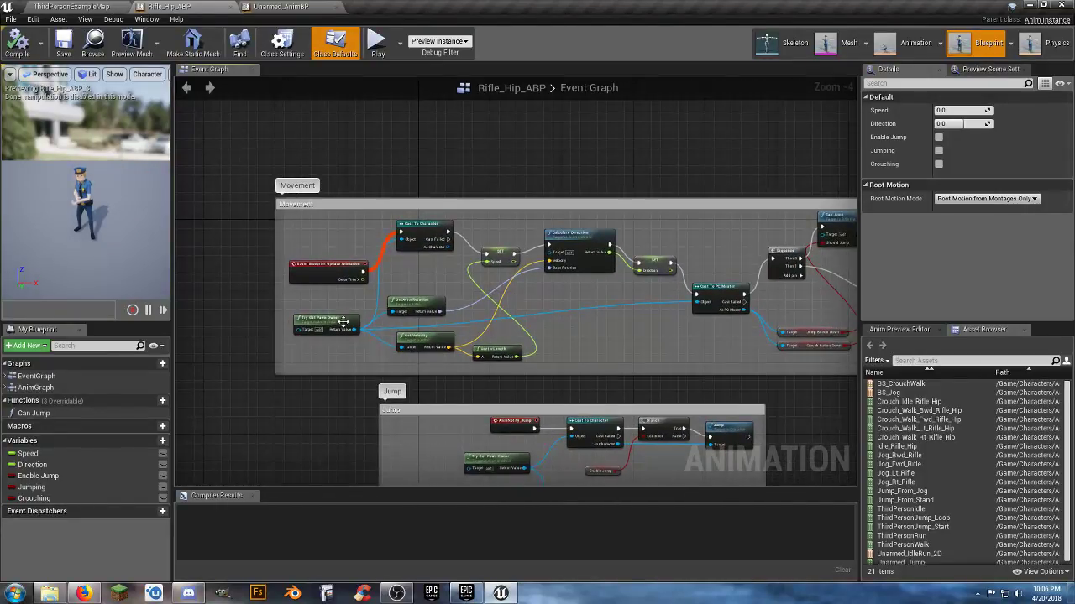
scroll(343, 322, up, 3)
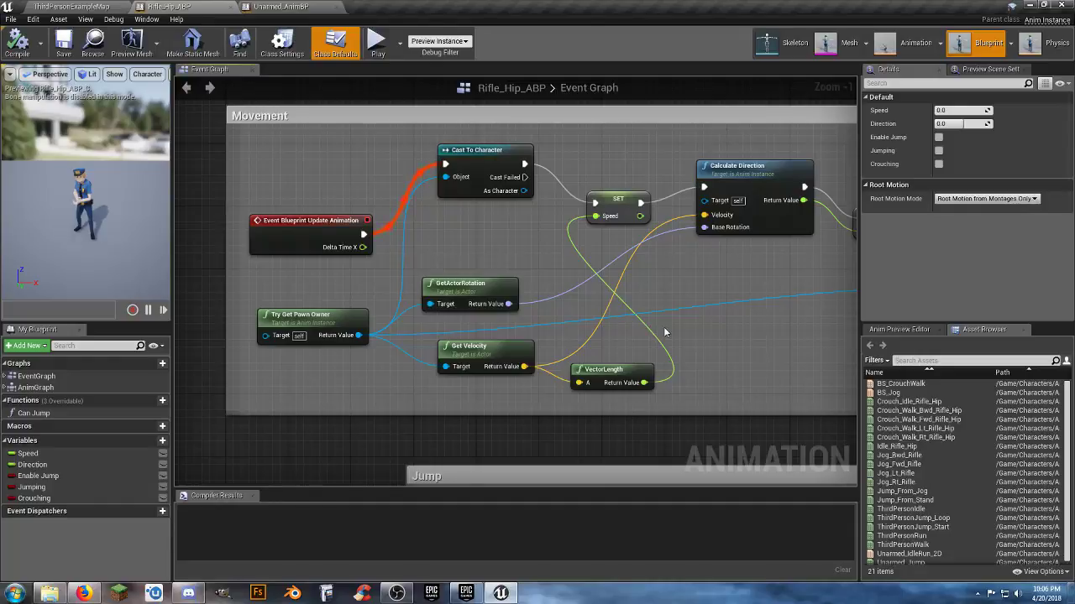
right_drag(759, 319, 206, 280)
right_drag(698, 262, 633, 285)
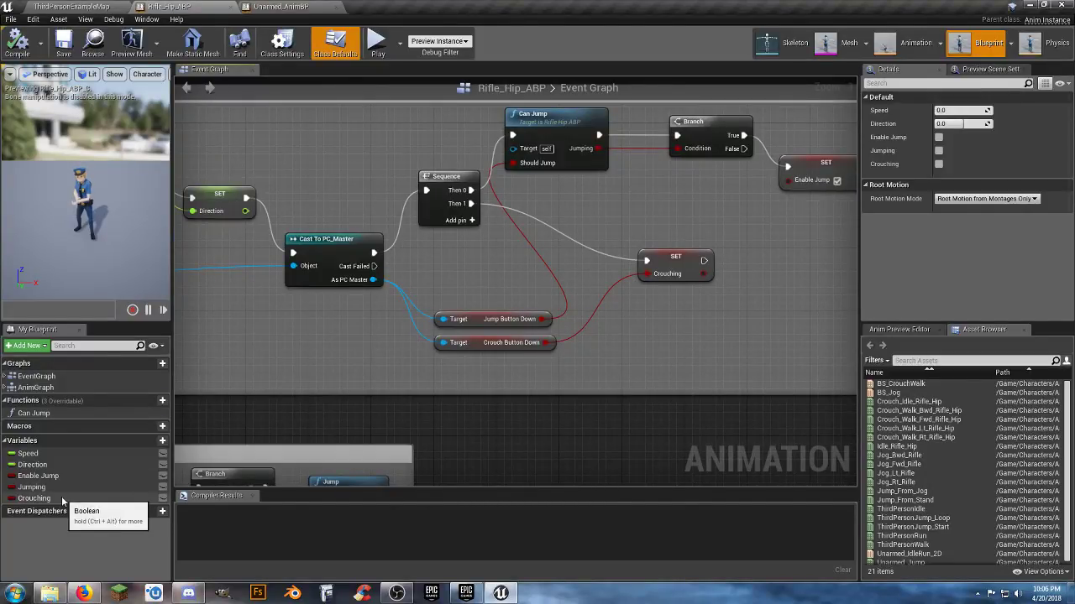
right_drag(294, 334, 324, 349)
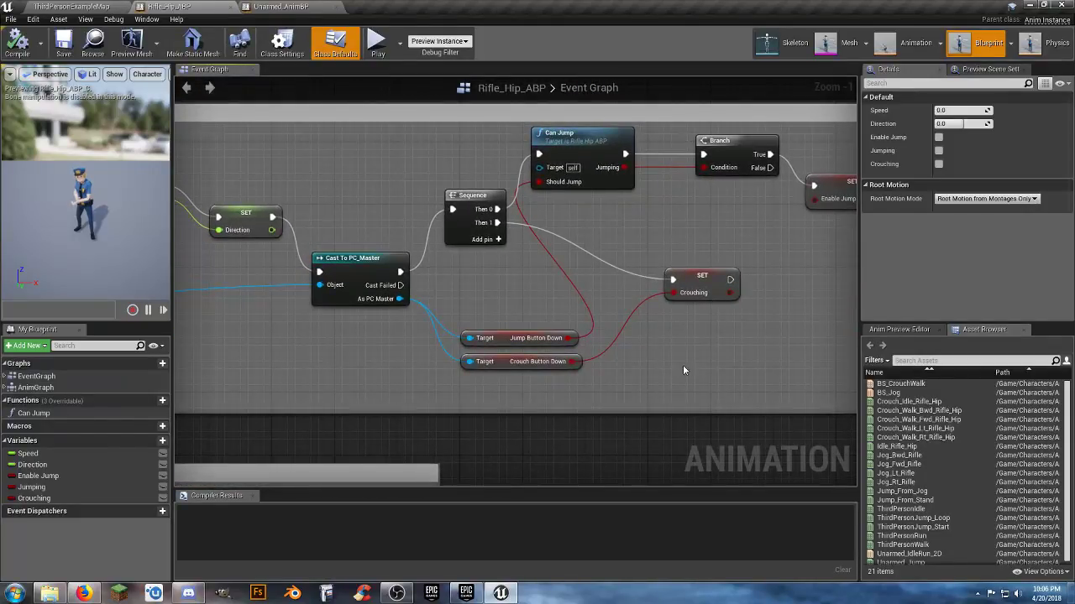
right_drag(684, 370, 628, 369)
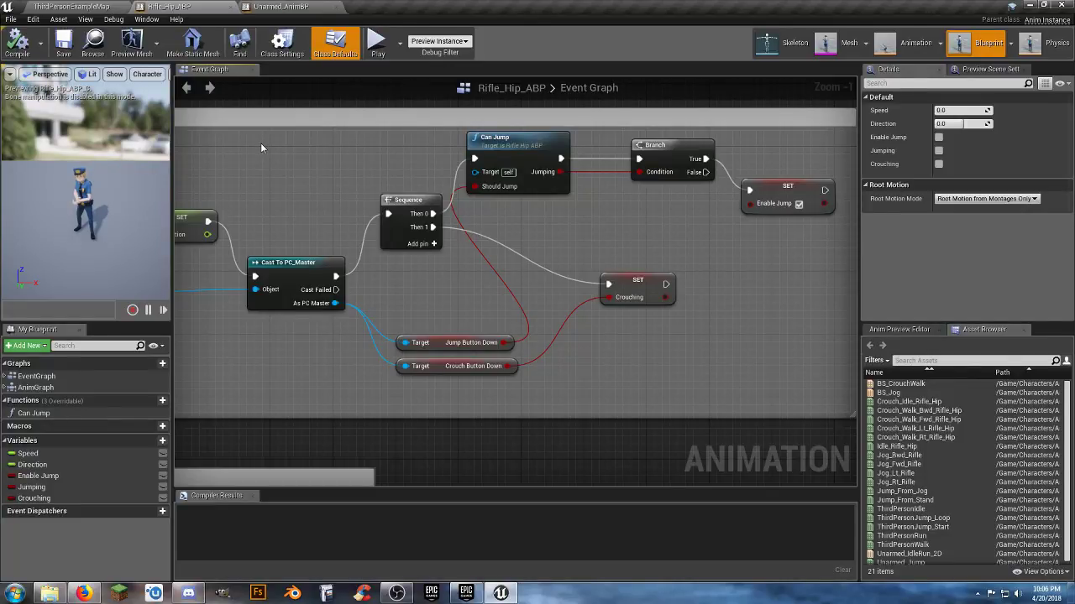
right_drag(260, 148, 283, 151)
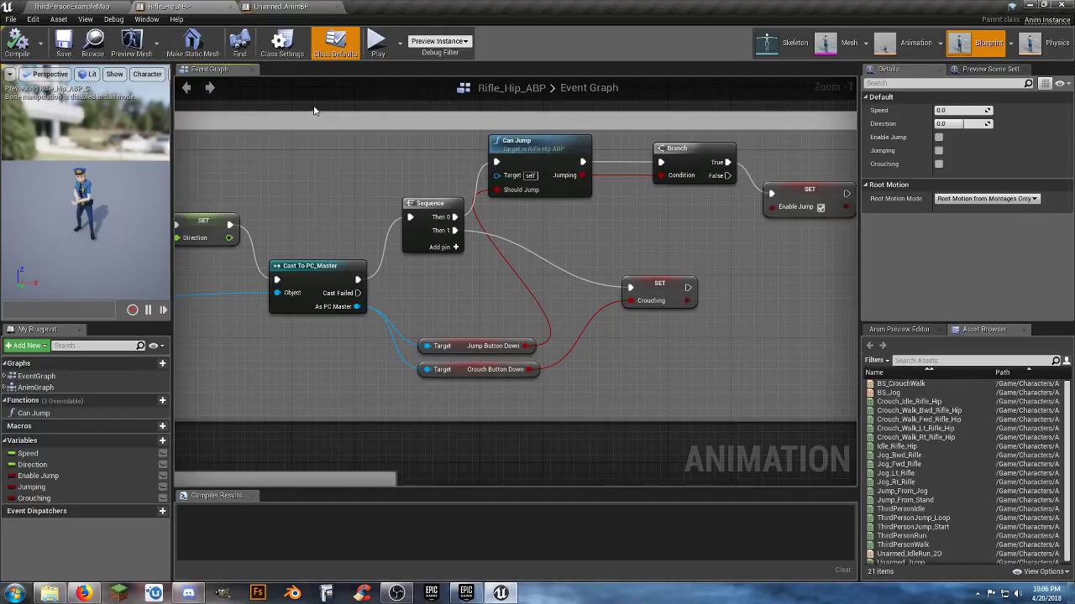
Close the Rifle_Hip_ABP and Unarmed_AnimBP editors and open the PC_Master blueprint from the Characters/Blueprints folder
click(233, 7)
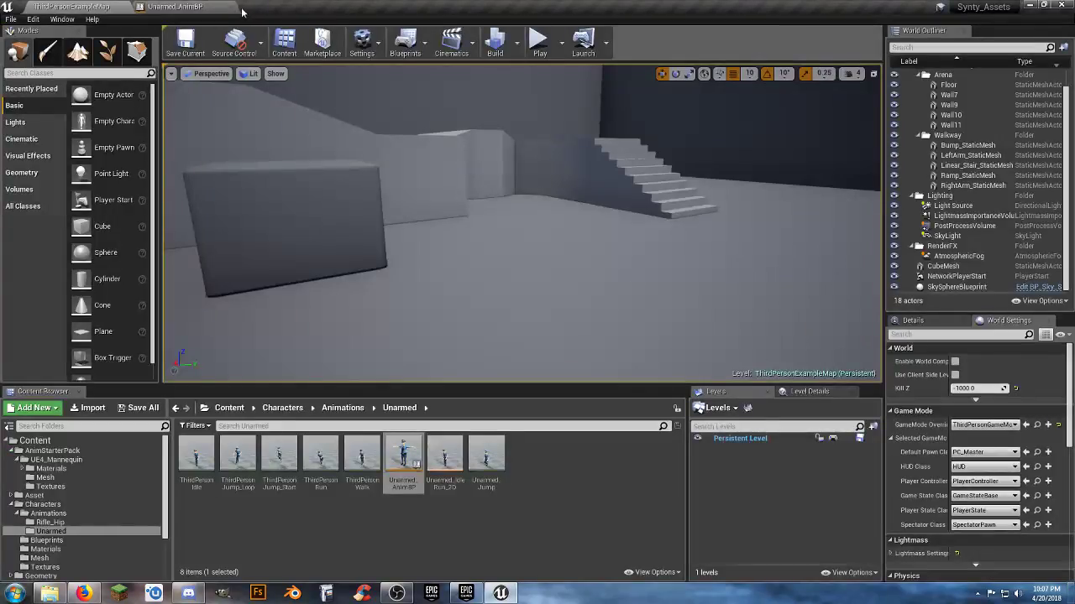
click(234, 7)
click(592, 459)
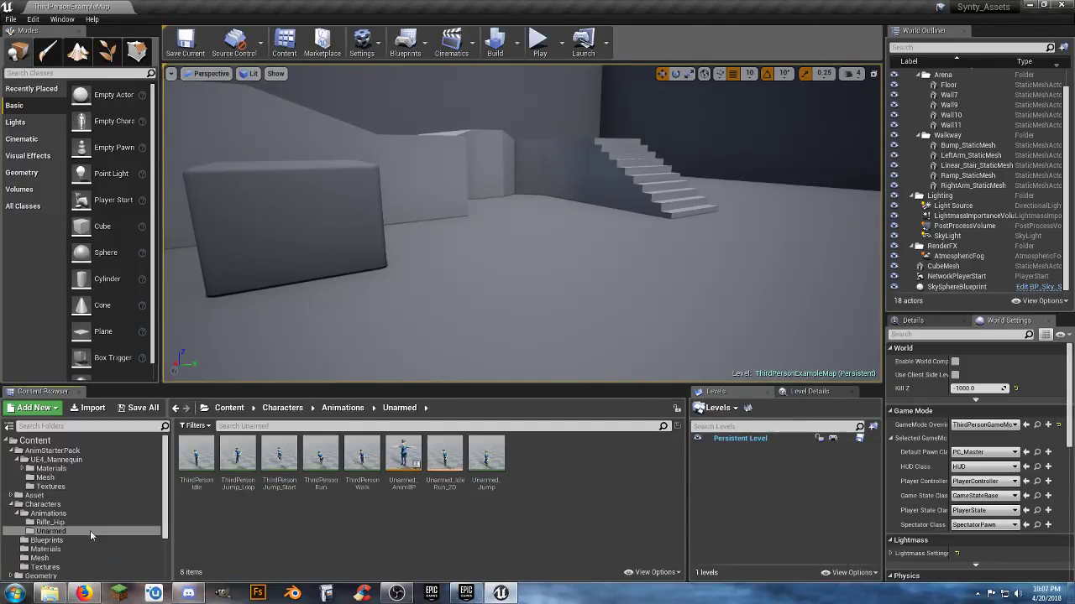
click(68, 541)
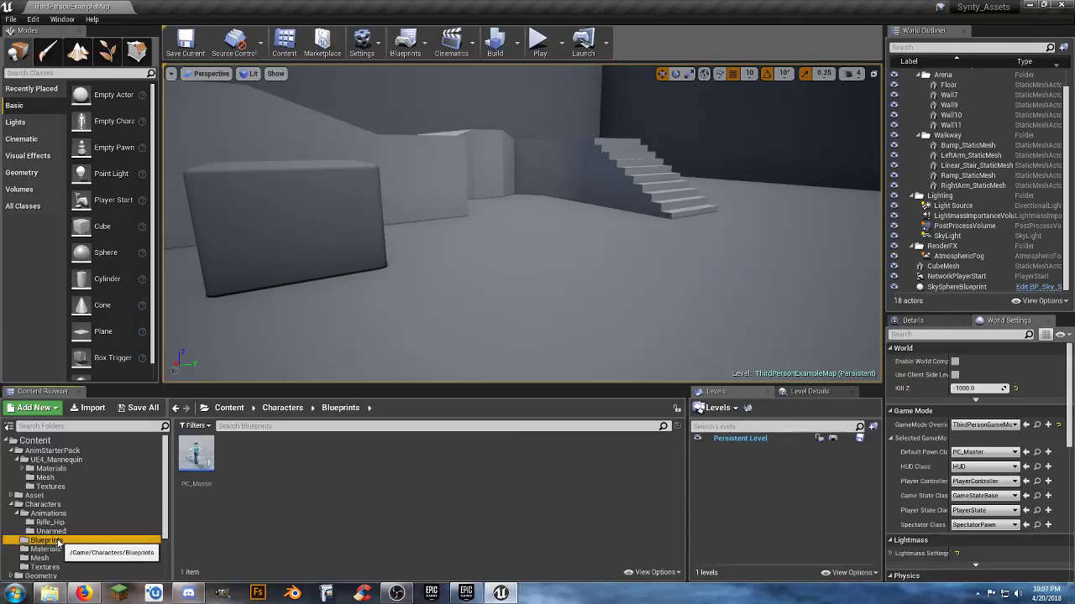
double_click(196, 455)
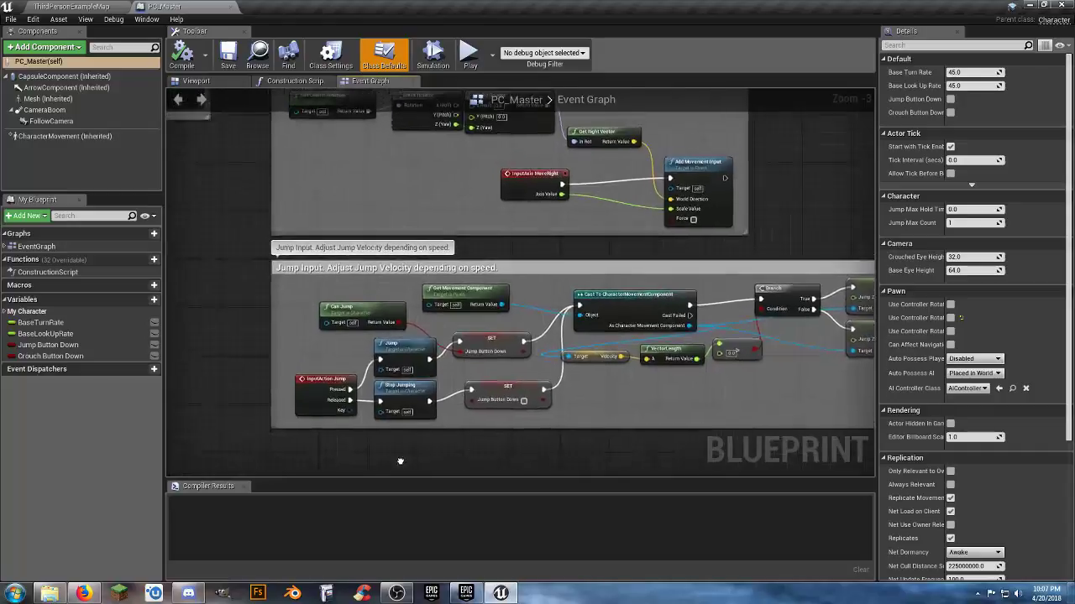
Move the Crouching comment group directly beneath the Mouse input group, aligned with its left edge
right_drag(199, 298, 472, 369)
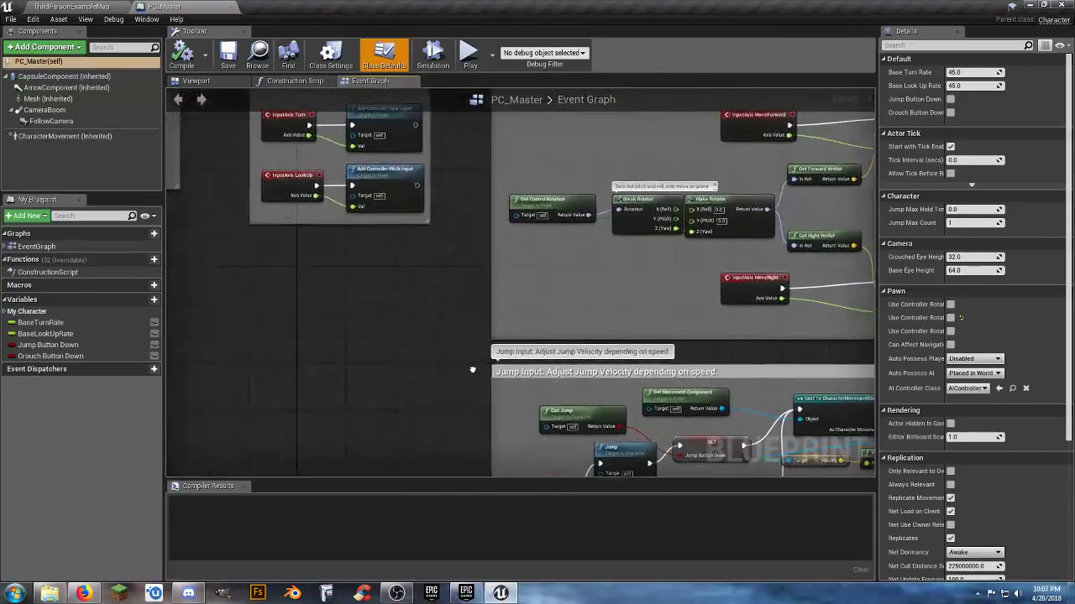
right_drag(331, 341, 605, 392)
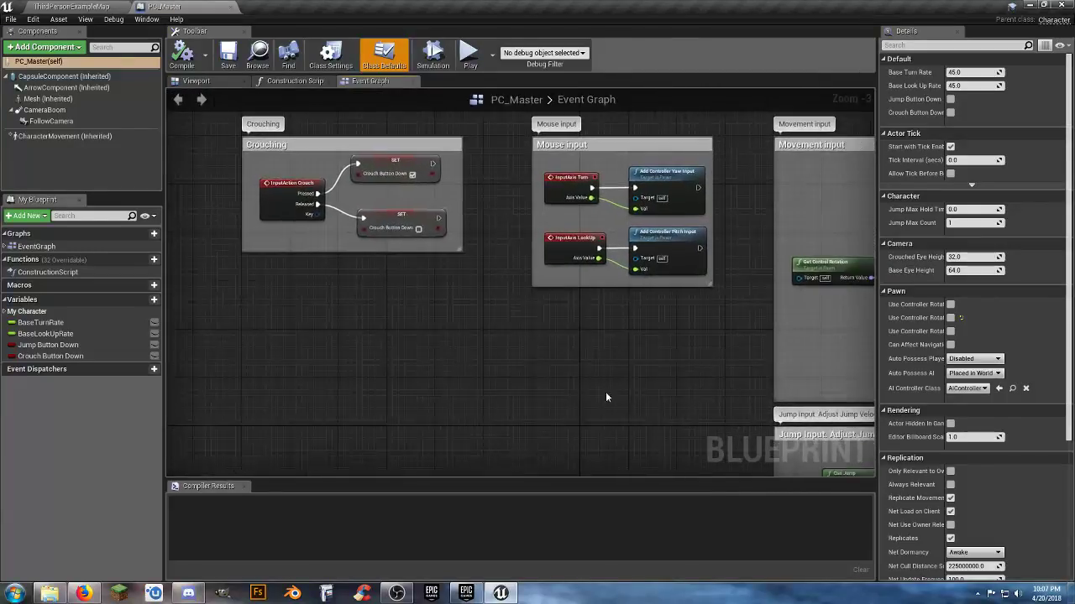
drag(295, 144, 585, 326)
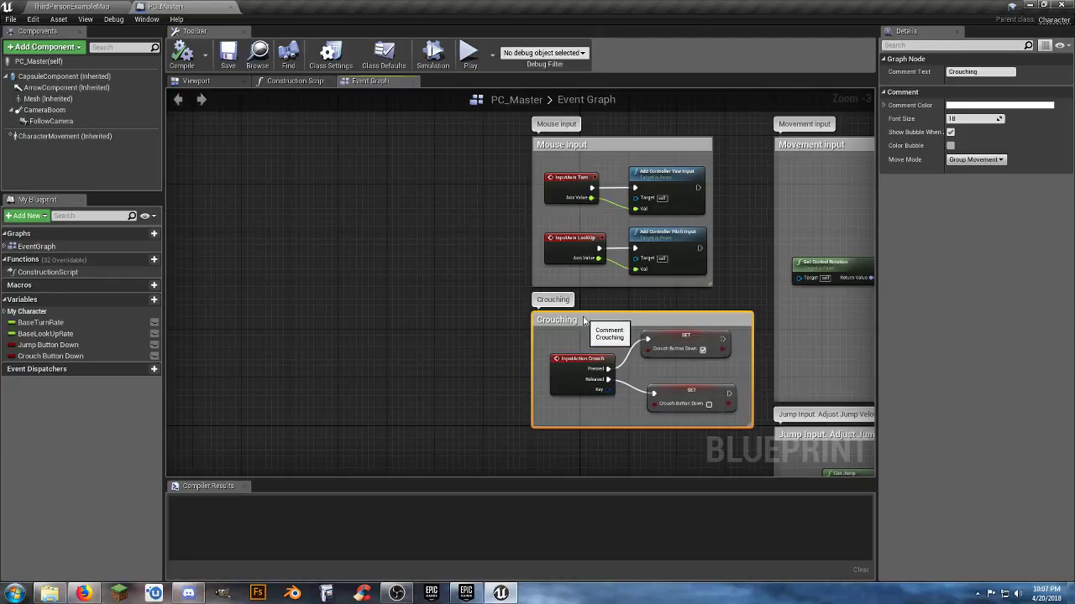
click(455, 386)
right_drag(455, 386, 377, 277)
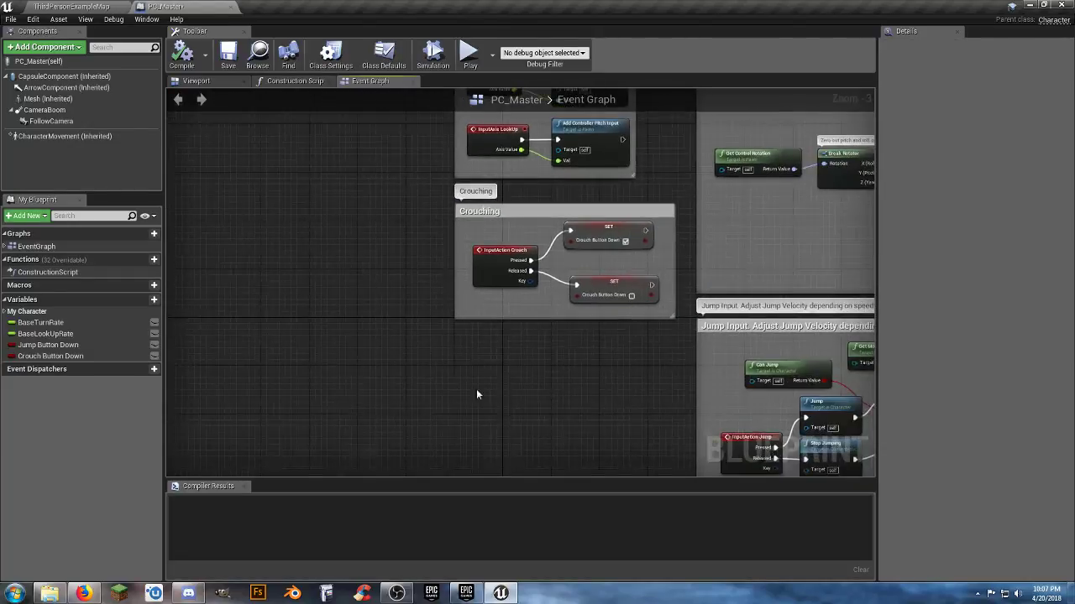
right_drag(495, 391, 475, 378)
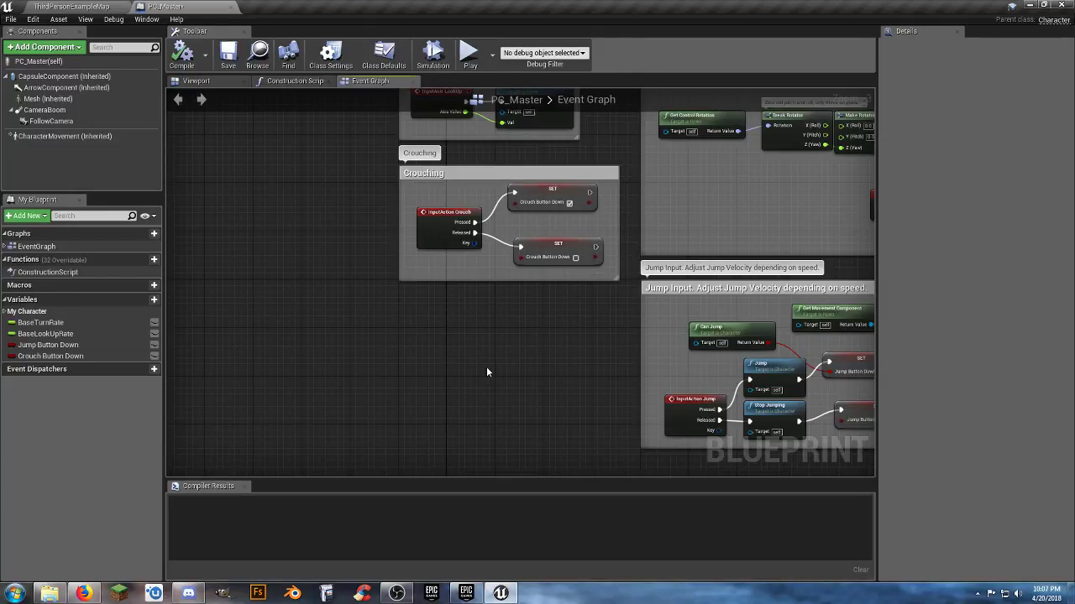
Add an action mapping named "Pirmary Fire" in the project's engine Input settings
click(32, 19)
click(68, 154)
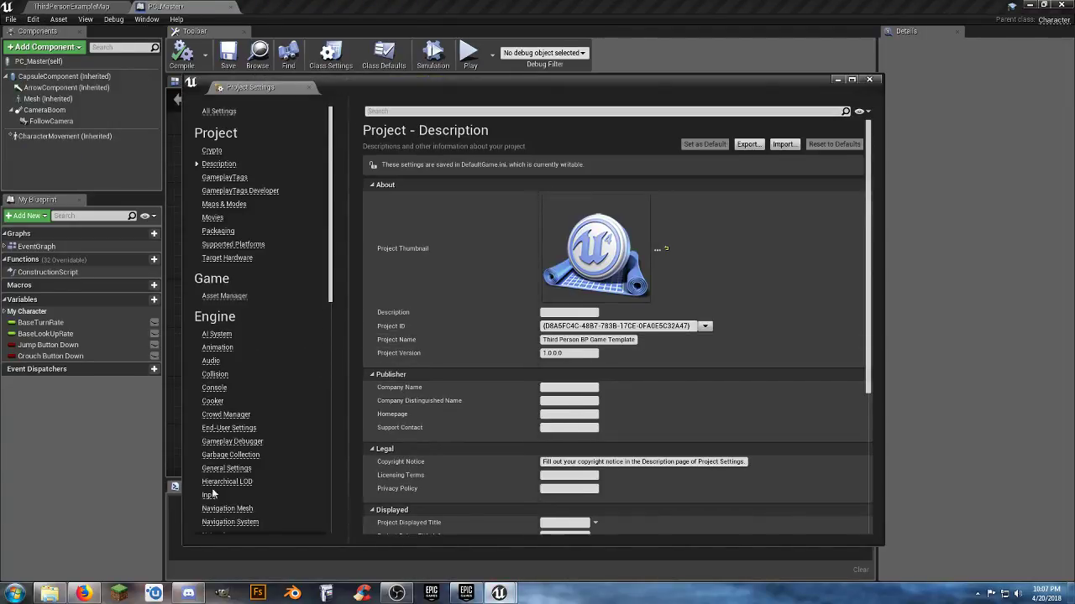
click(210, 495)
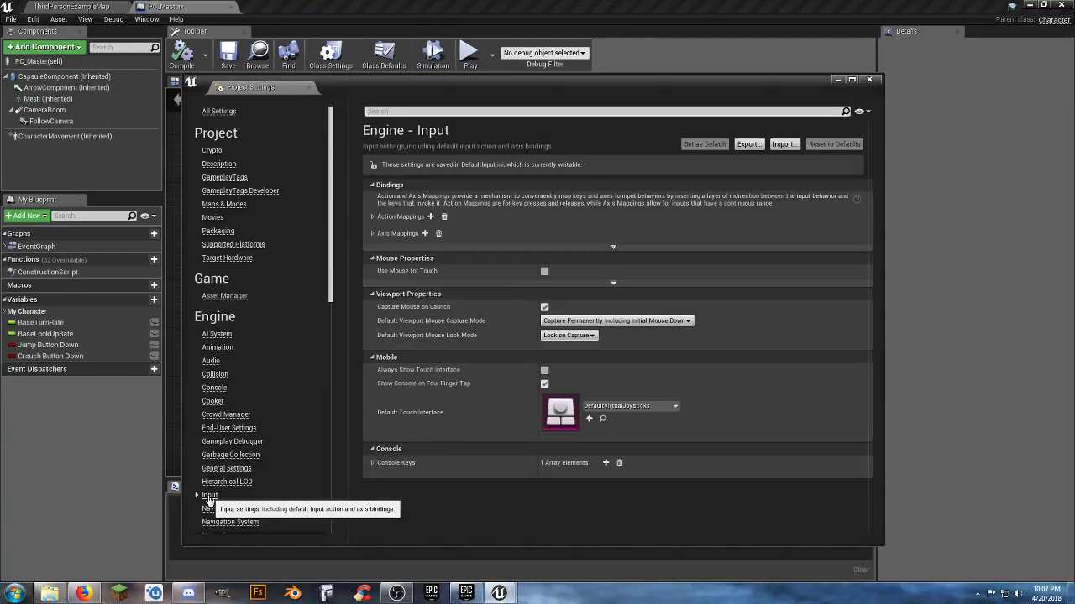
click(372, 217)
click(430, 217)
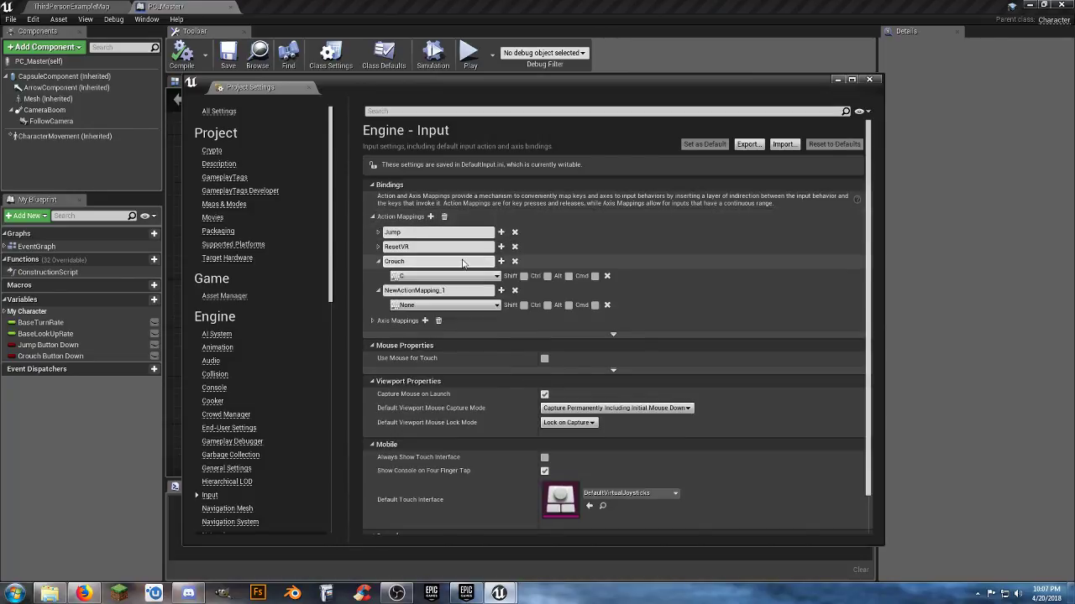
drag(462, 291, 379, 292)
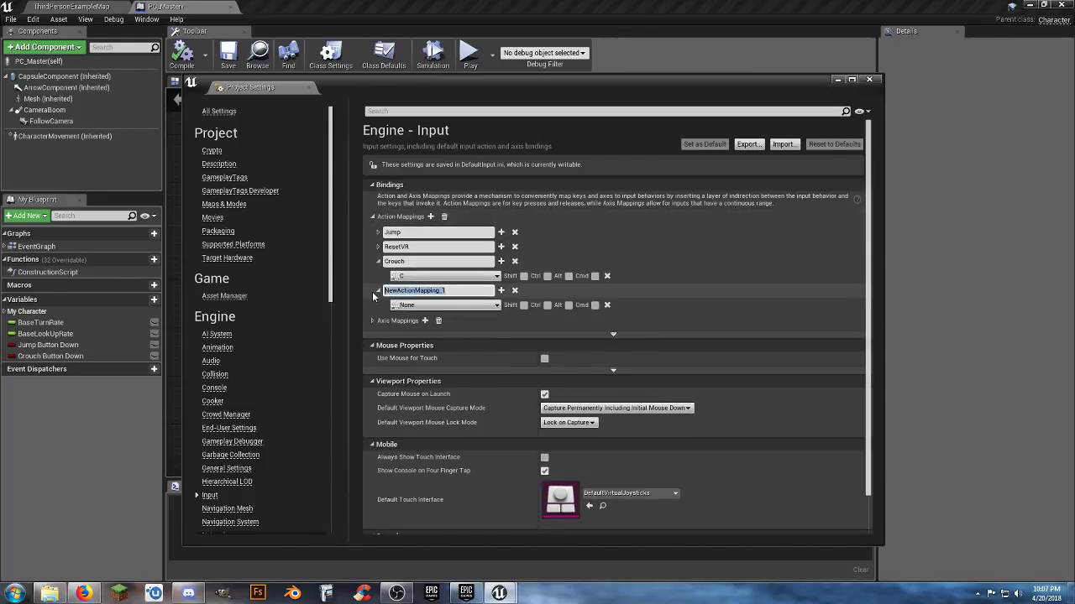
text(Pi)
key(Return)
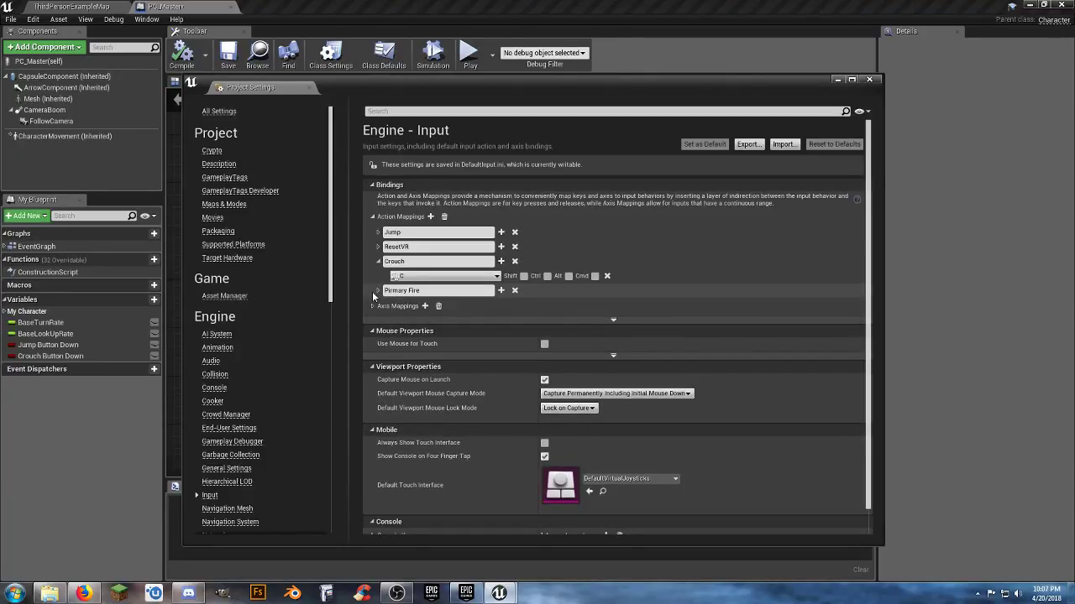
Bind the Pirmary Fire action mapping to Left Mouse Button
click(378, 290)
click(441, 304)
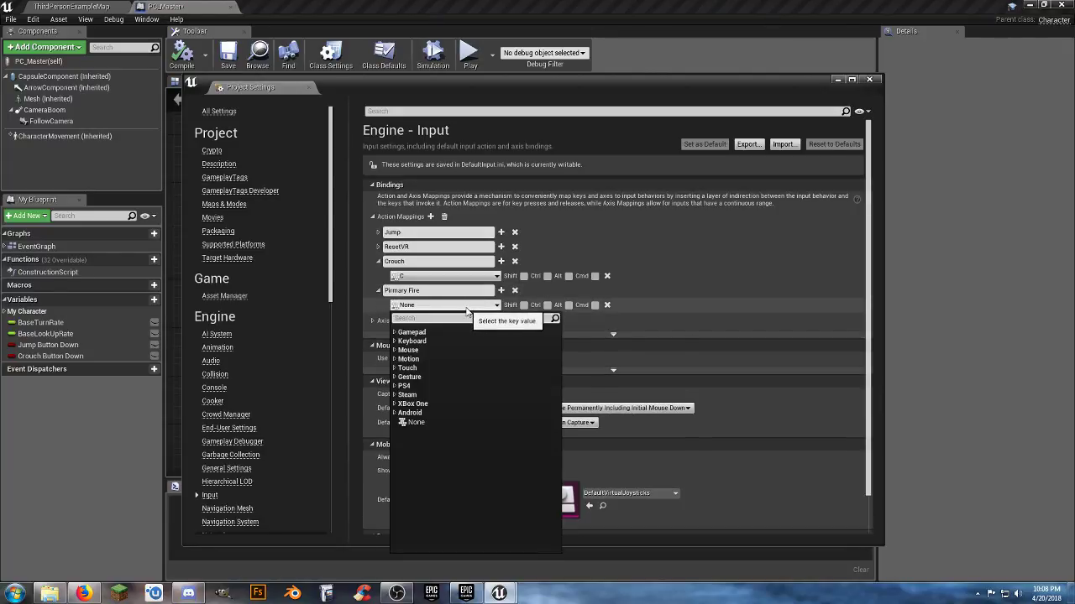
click(412, 350)
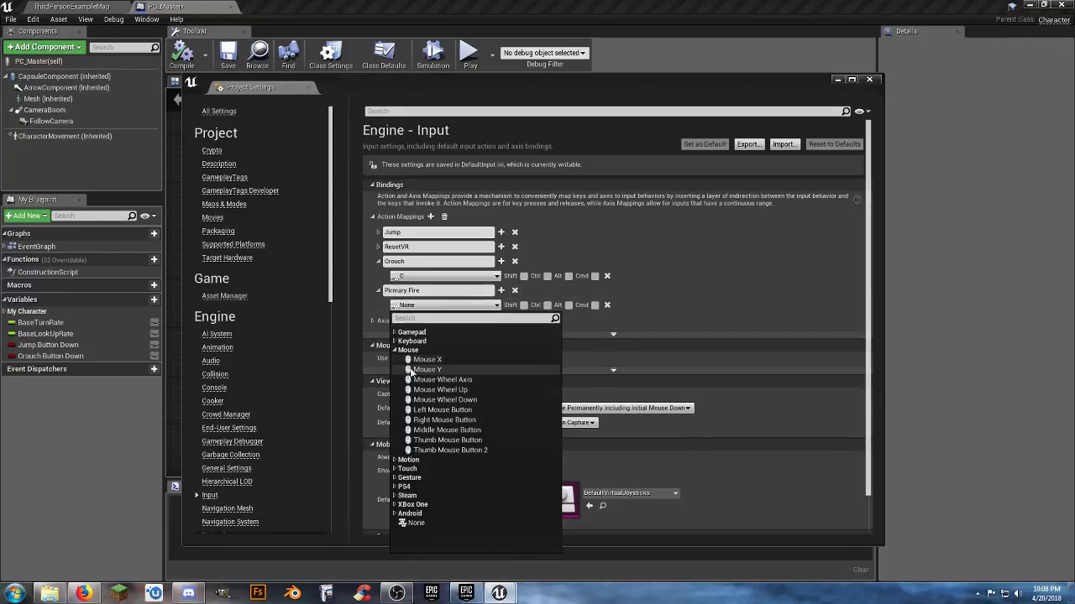
click(441, 410)
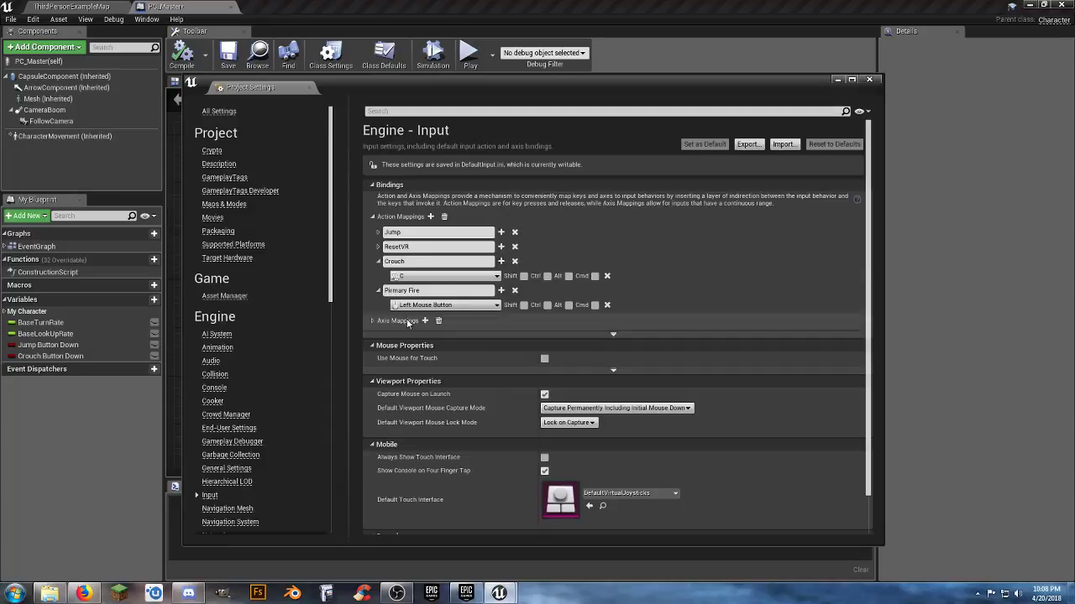
Add another action mapping named "Combat Mode"
click(431, 217)
drag(454, 320, 370, 316)
text(C)
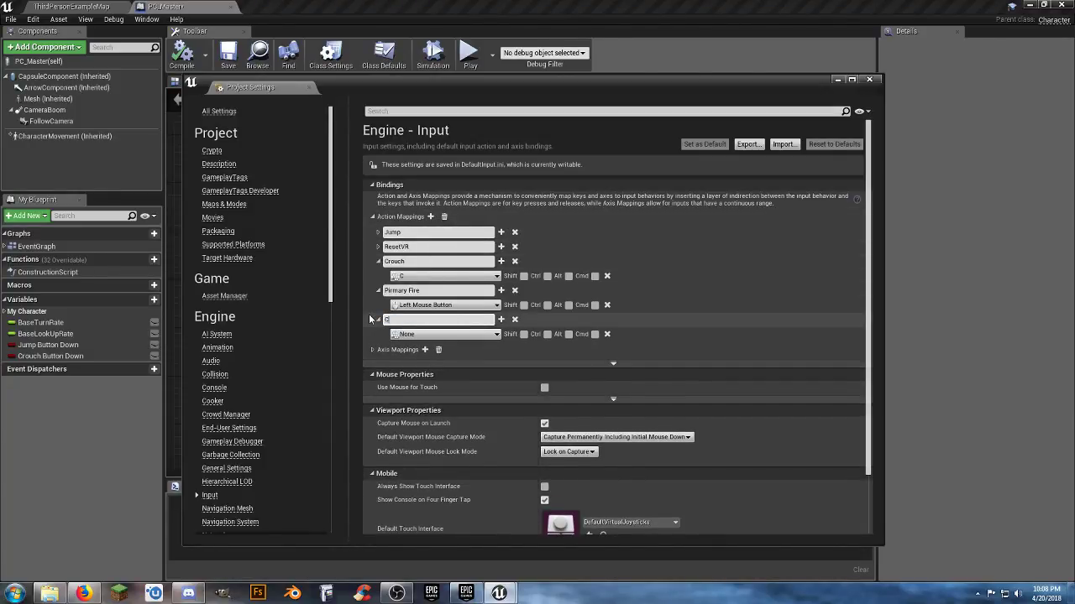
text(ombat Mode)
key(Return)
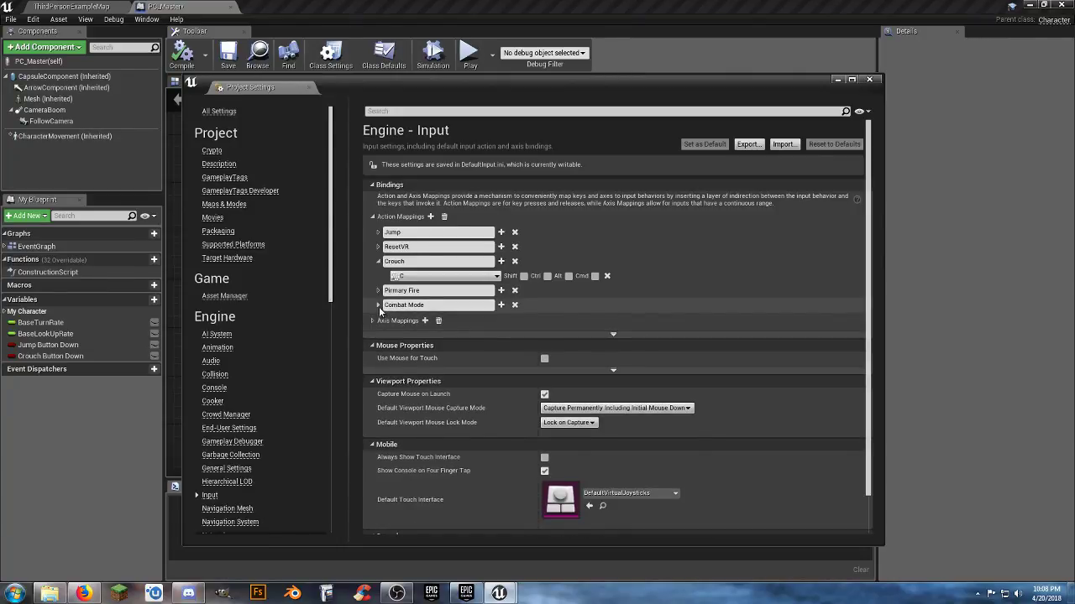
Bind the Combat Mode action mapping to Right Mouse Button and close the project settings
click(377, 305)
click(449, 320)
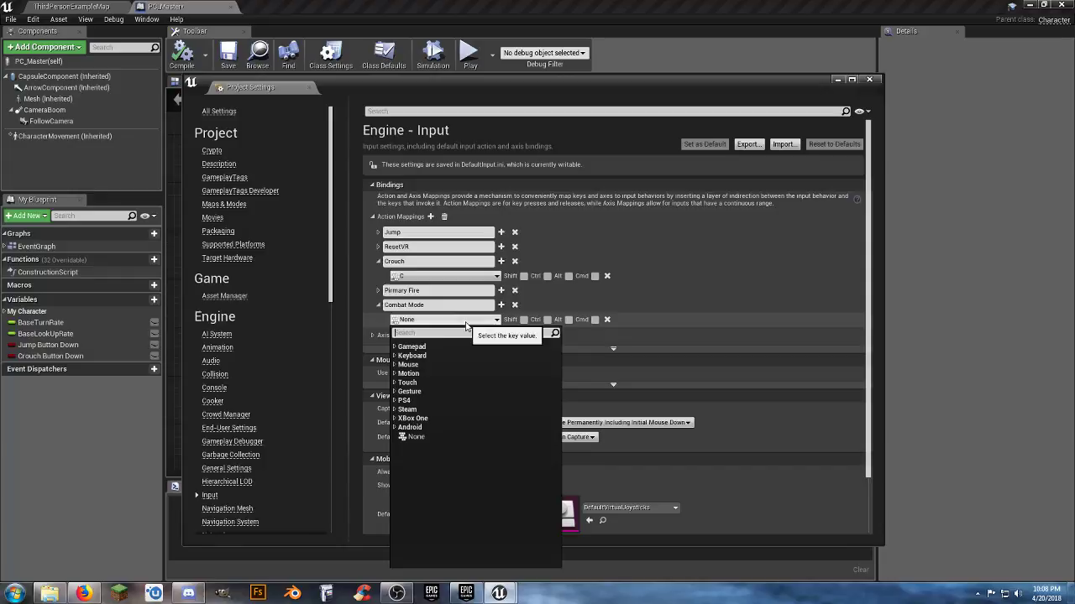
click(394, 365)
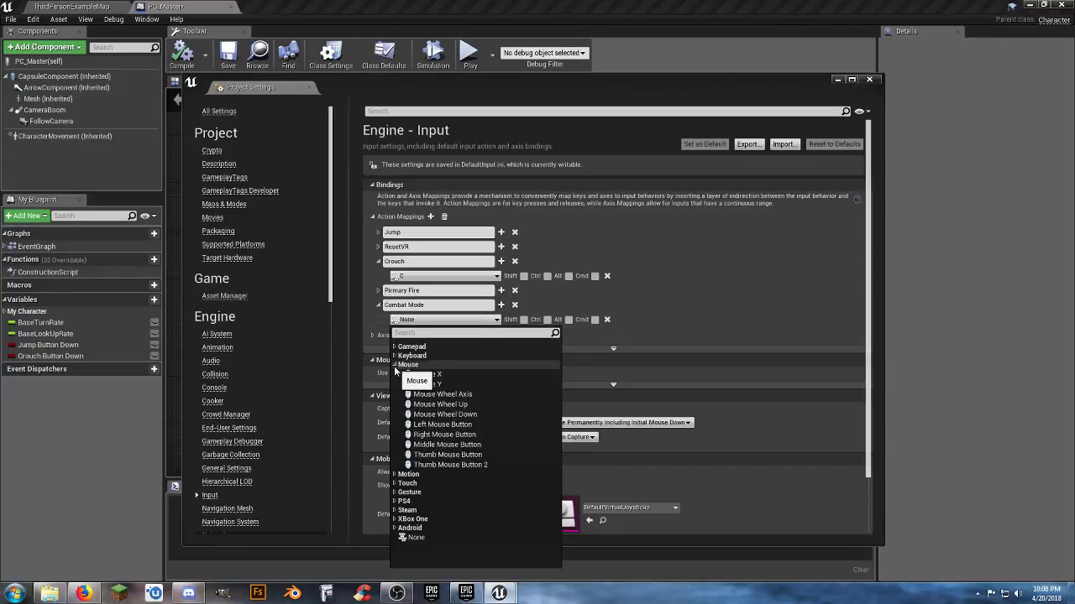
click(460, 435)
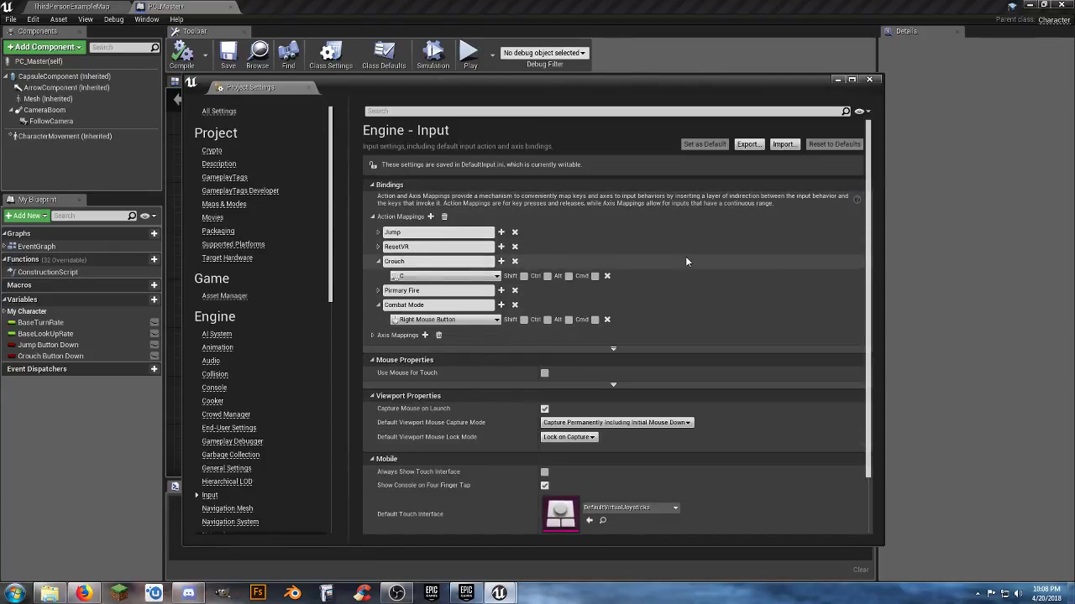
click(869, 78)
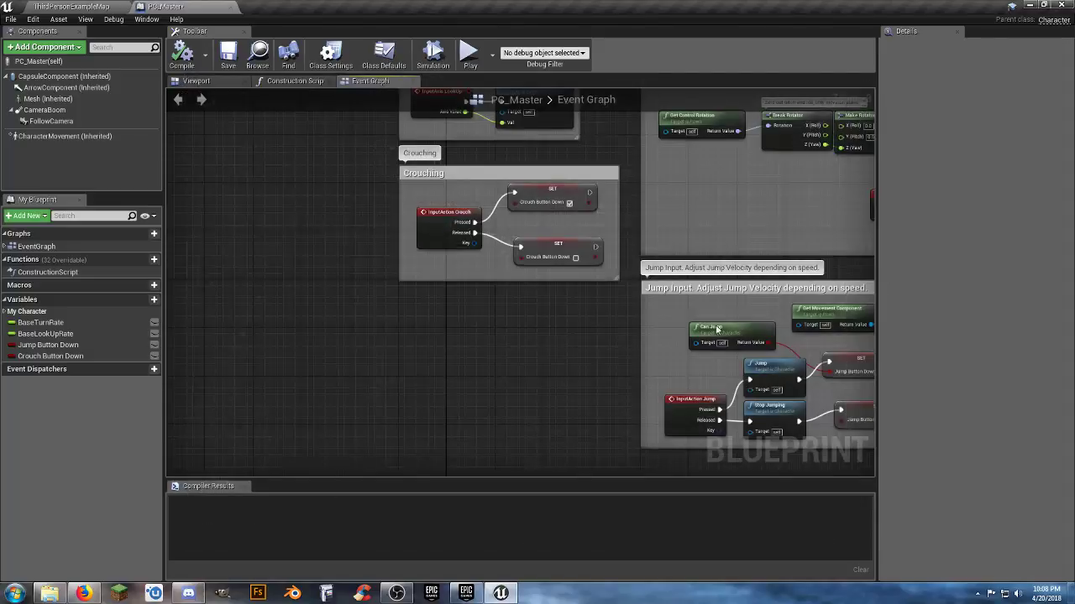
Add an InputAction Combat Mode event in the empty area beneath the Jump Input group of PC_Master's event graph
right_drag(433, 381, 180, 166)
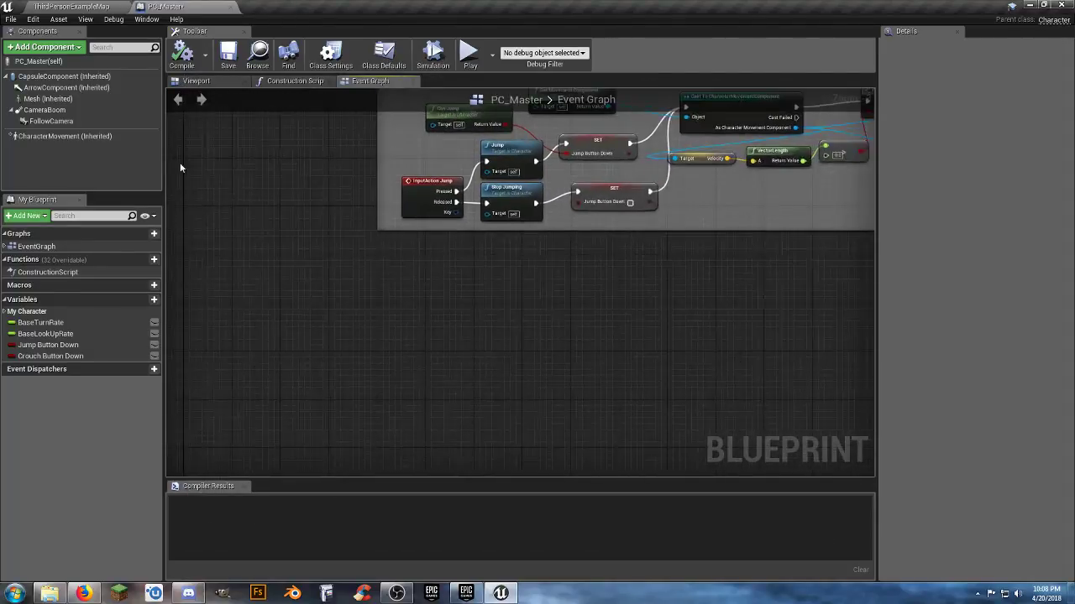
right_drag(437, 271, 398, 288)
right_click(359, 330)
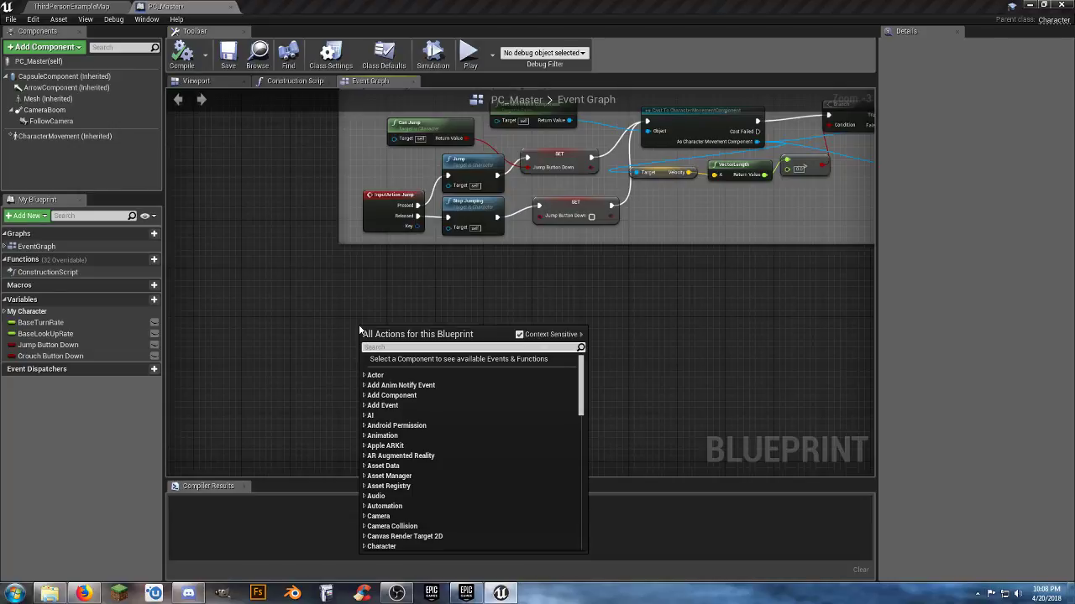
text(comb)
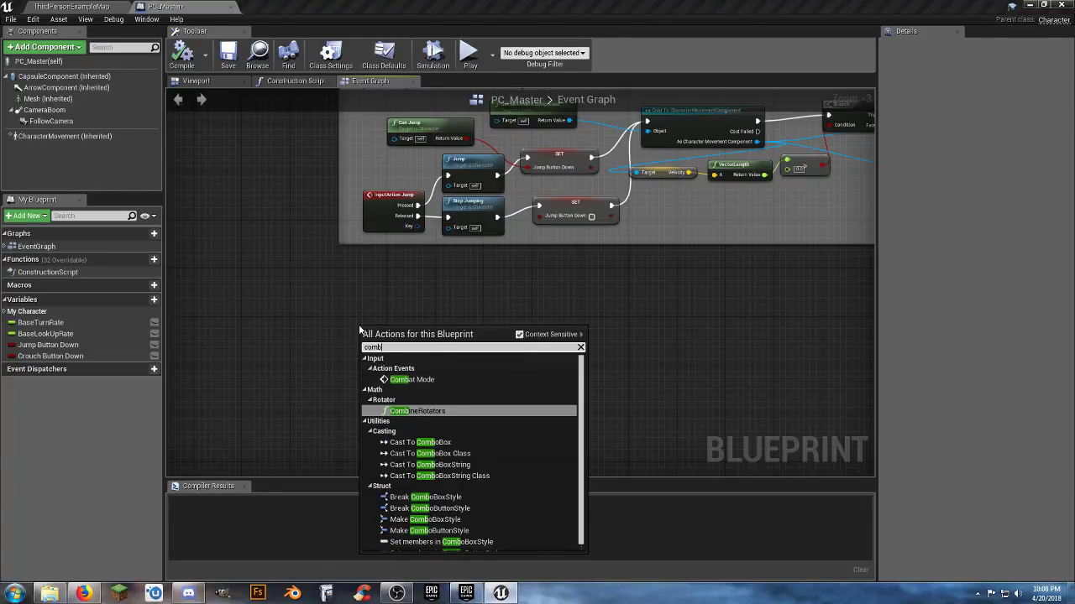
click(410, 379)
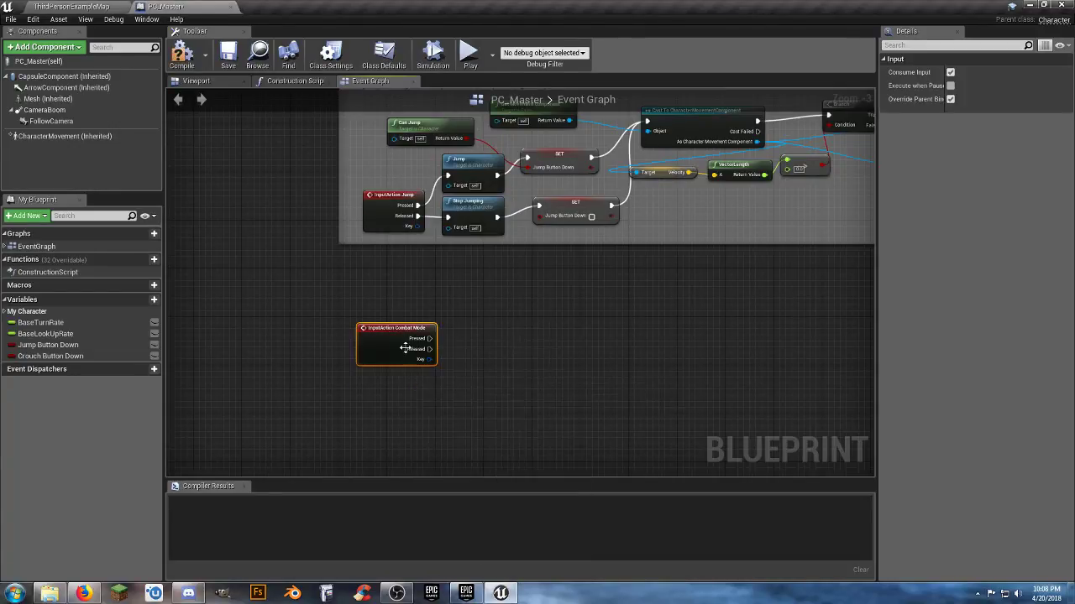
Add a FlipFlop node from the Combat Mode event's Pressed output and align it beside the event
scroll(371, 324, up, 3)
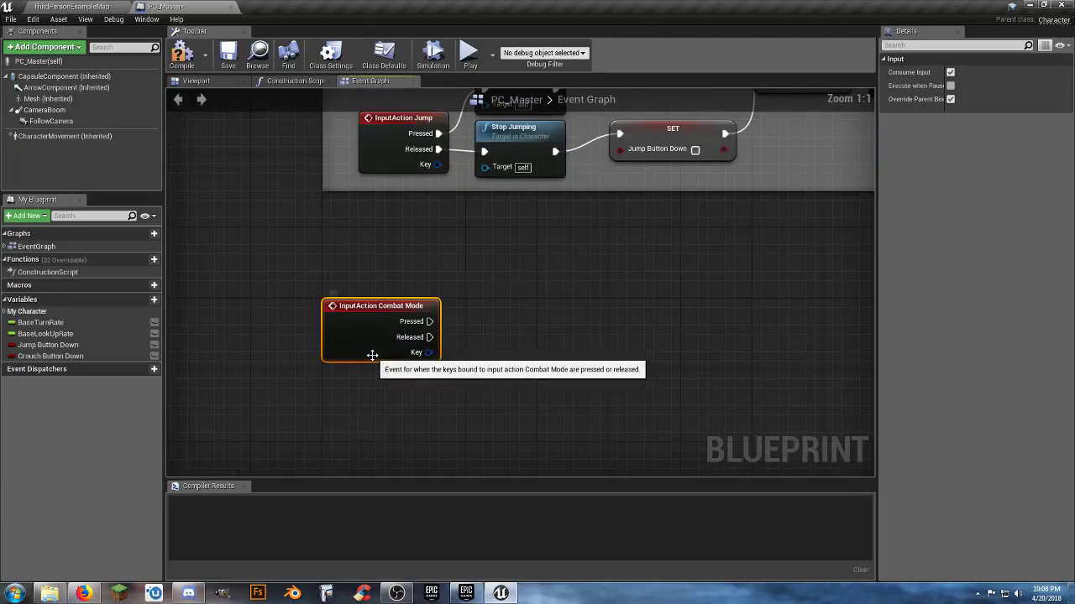
right_drag(391, 370, 400, 366)
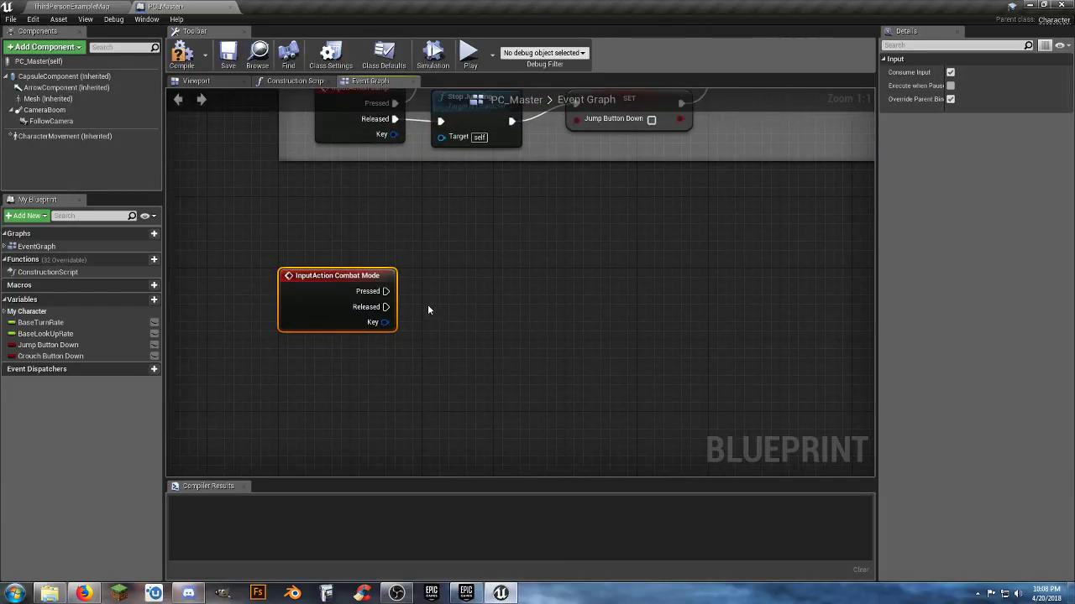
drag(385, 291, 447, 291)
text(flip)
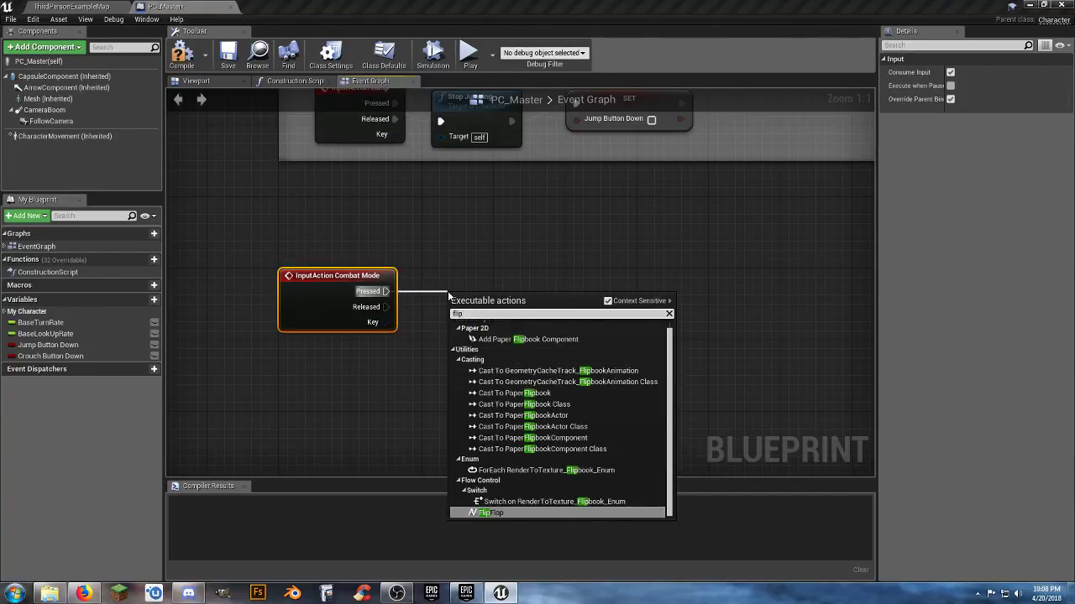
key(Return)
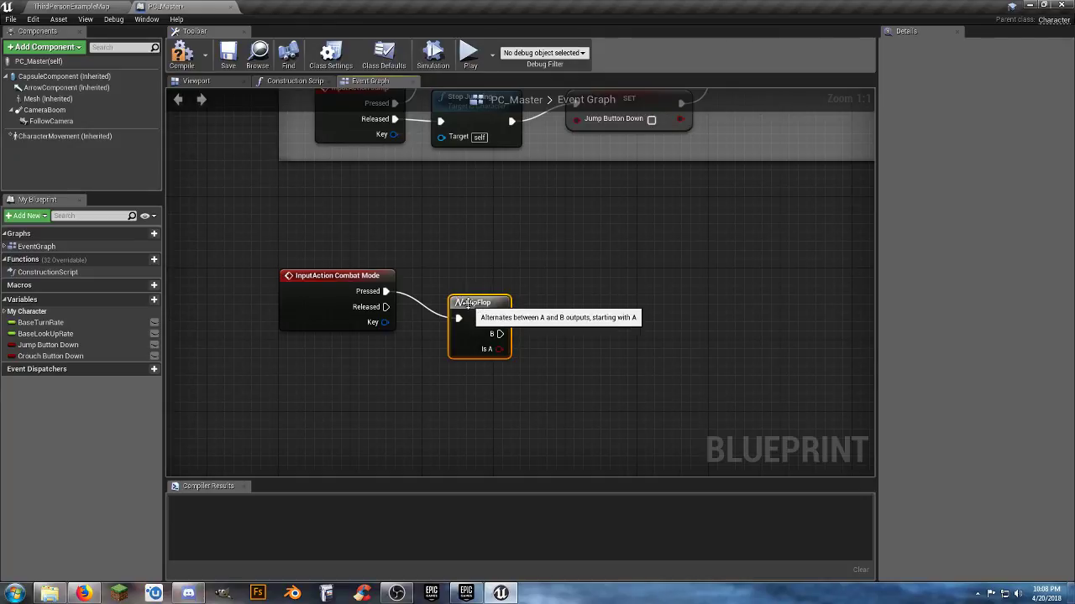
drag(471, 304, 444, 277)
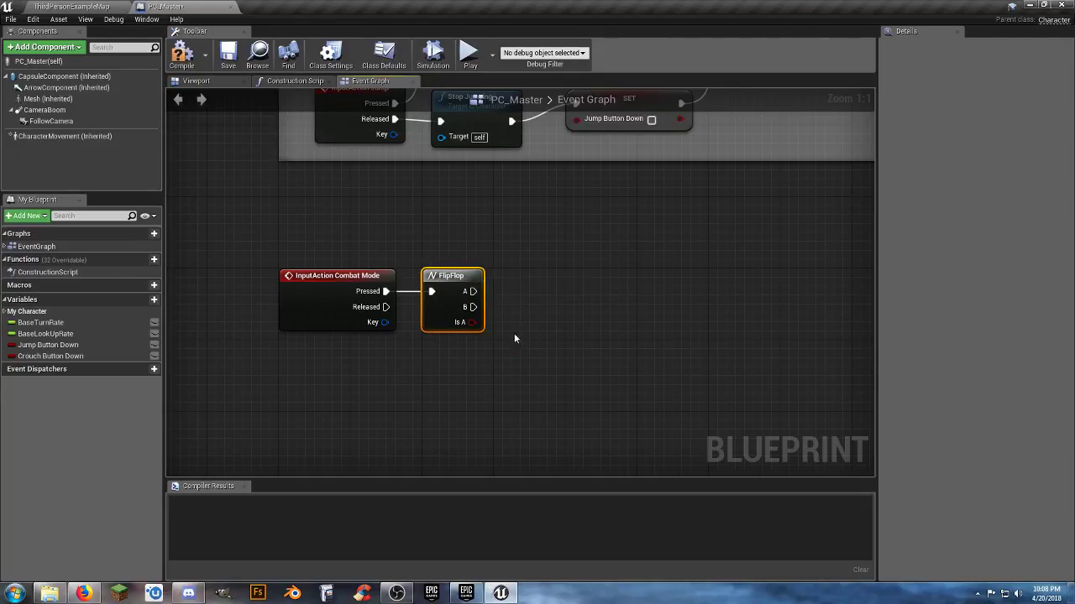
Add a Set Anim Instance Class (Mesh) node from the FlipFlop's A output and align it with the execution wire
right_drag(514, 334, 376, 343)
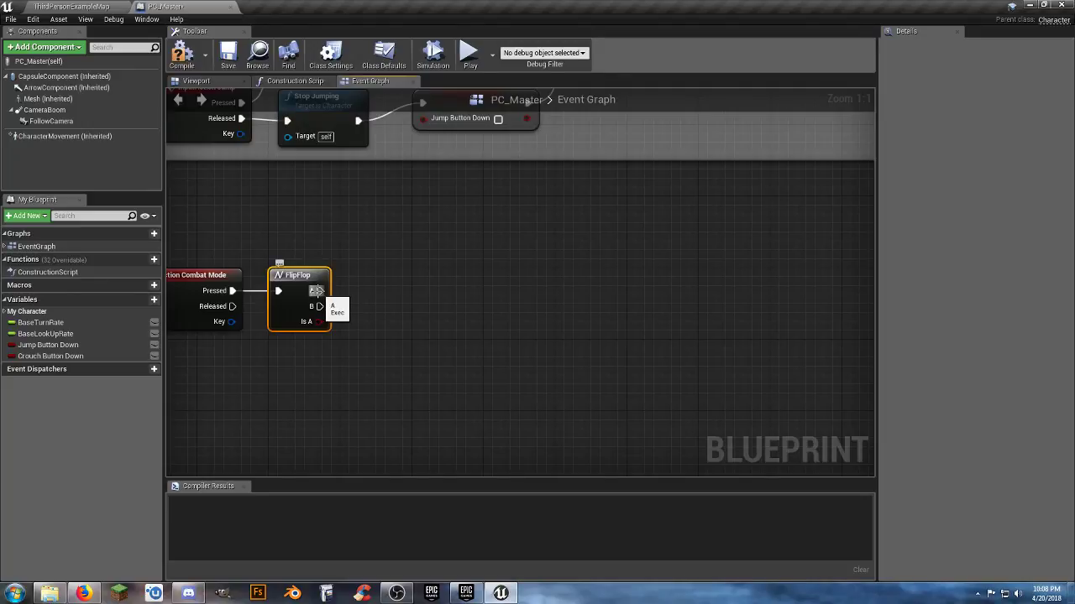
drag(320, 291, 513, 290)
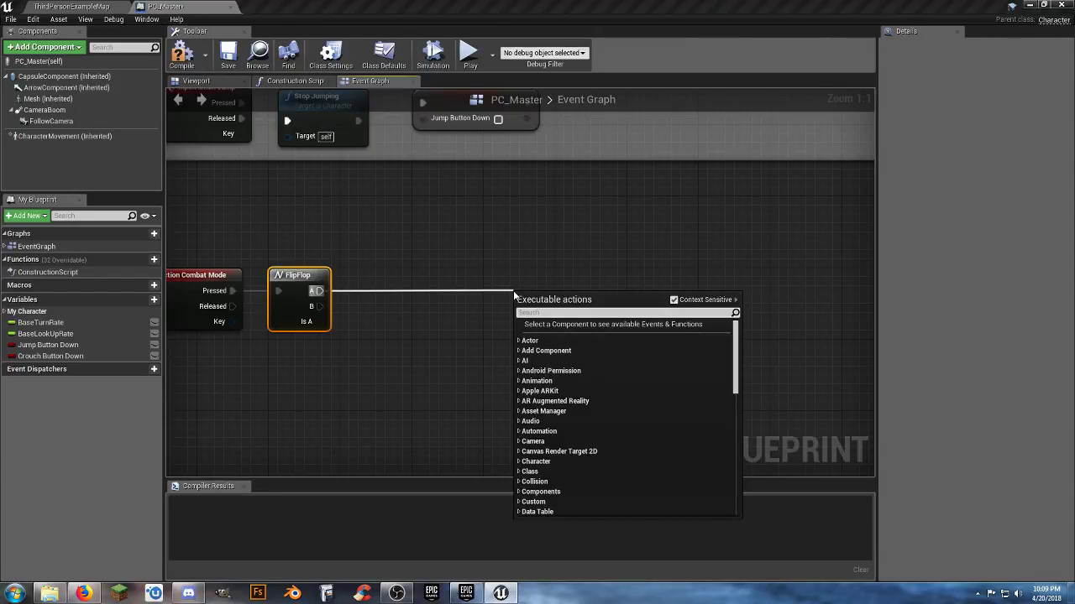
text(instance)
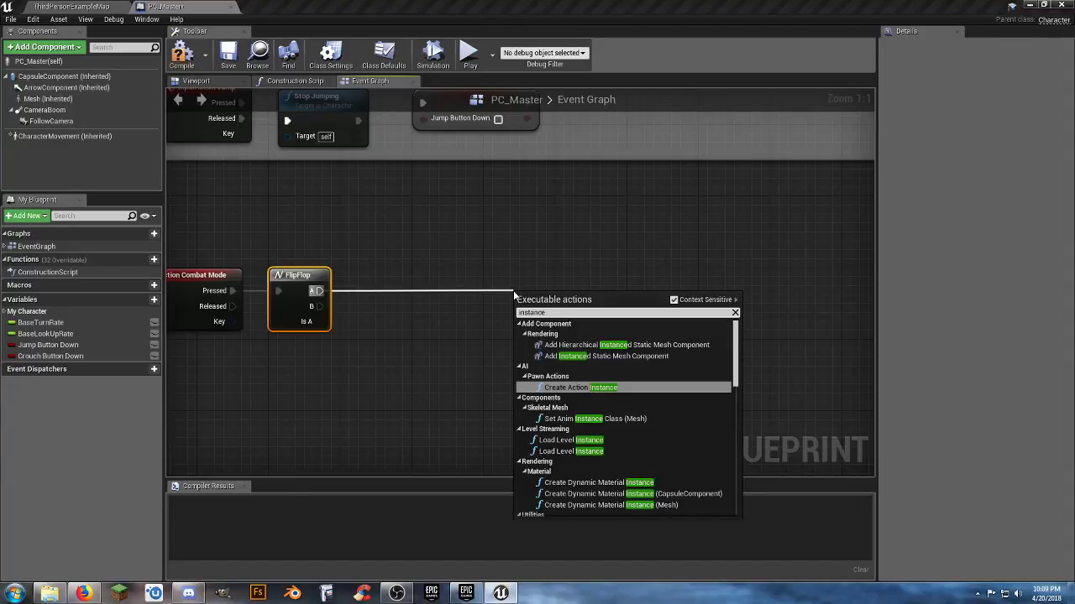
click(609, 420)
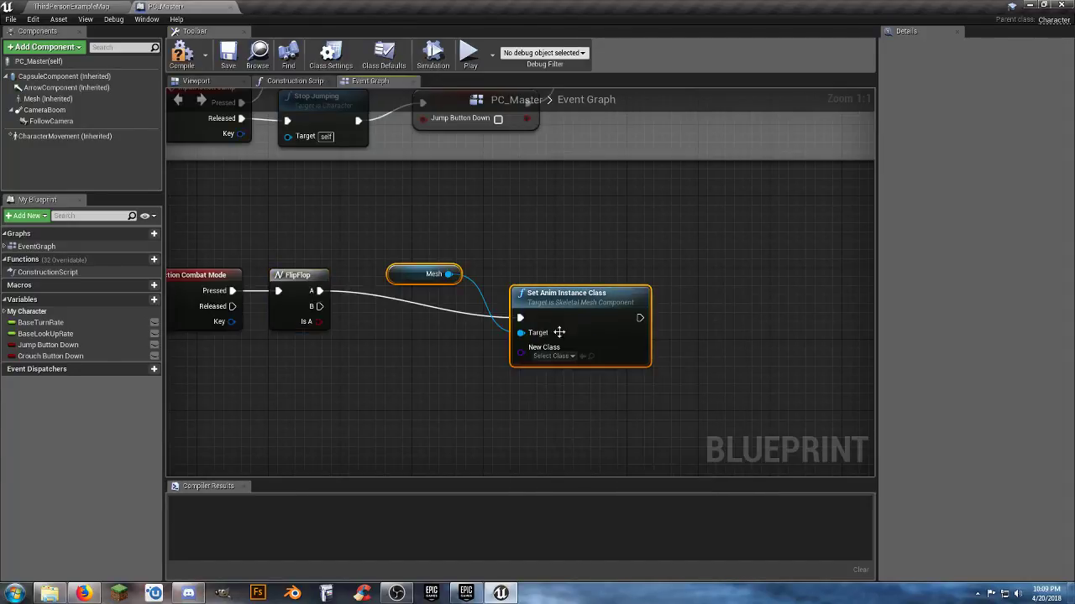
drag(564, 306, 556, 278)
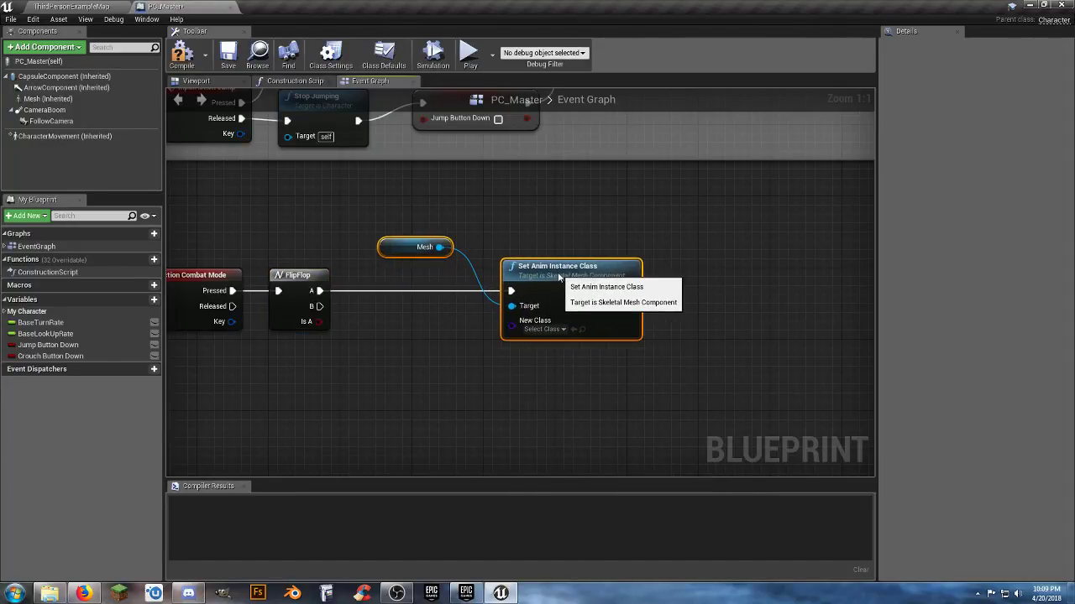
Move the Mesh reference beneath the FlipFlop node and shift Set Anim Instance Class slightly closer to it
click(420, 286)
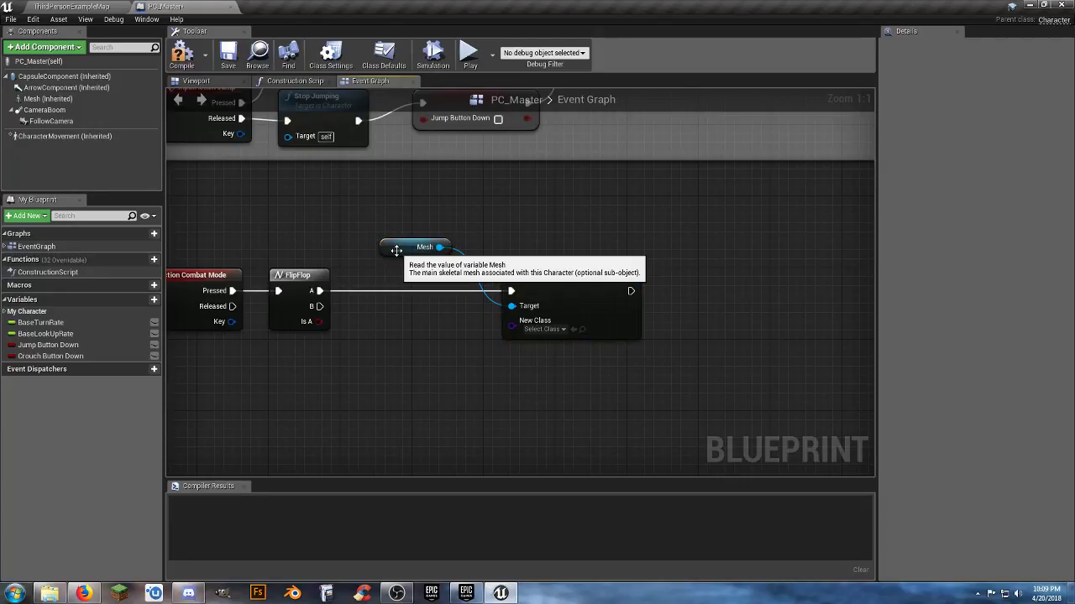
click(397, 247)
drag(396, 247, 292, 355)
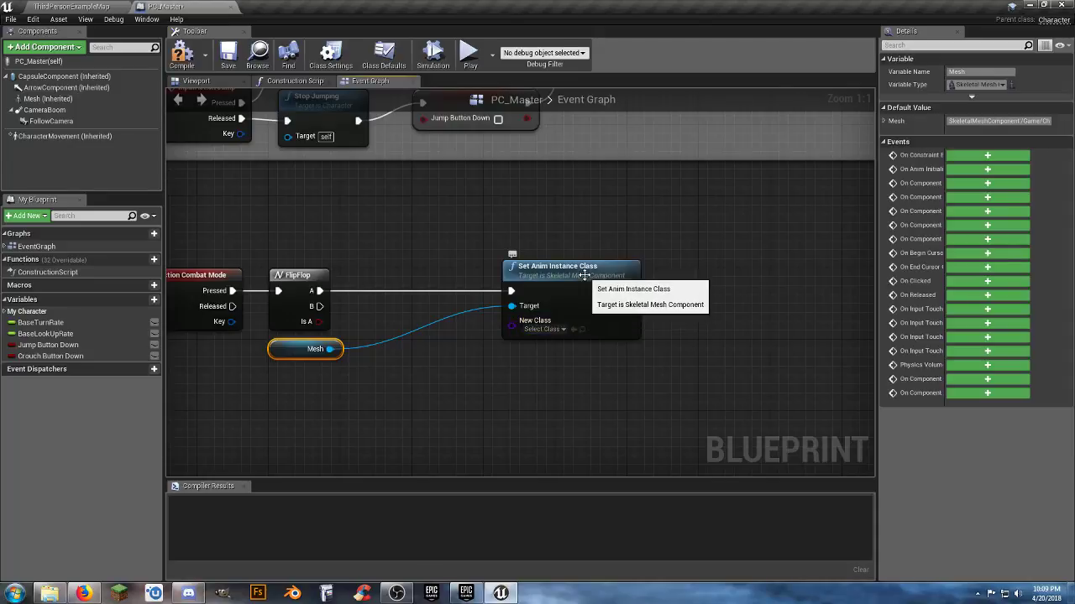
drag(584, 271, 566, 273)
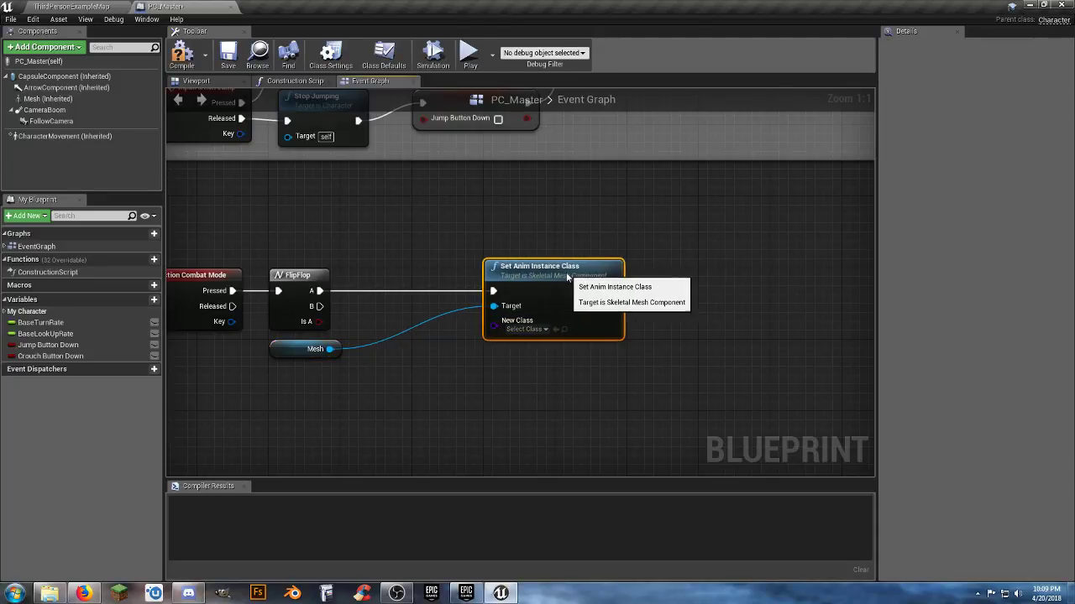
Set the New Class of the Set Anim Instance Class node to Rifle_Hip_ABP
click(537, 329)
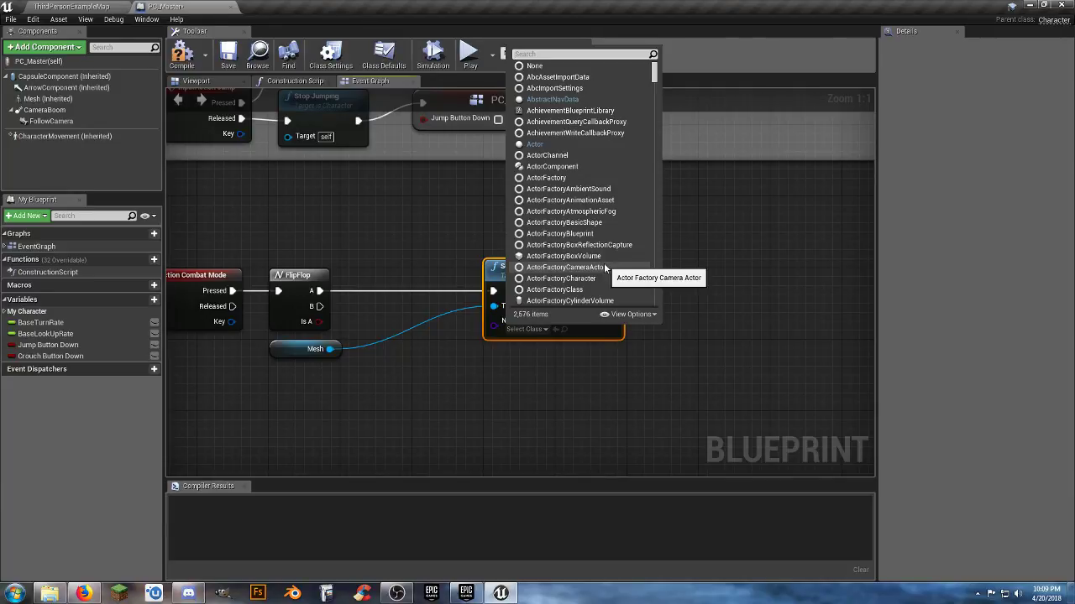
text(rifle)
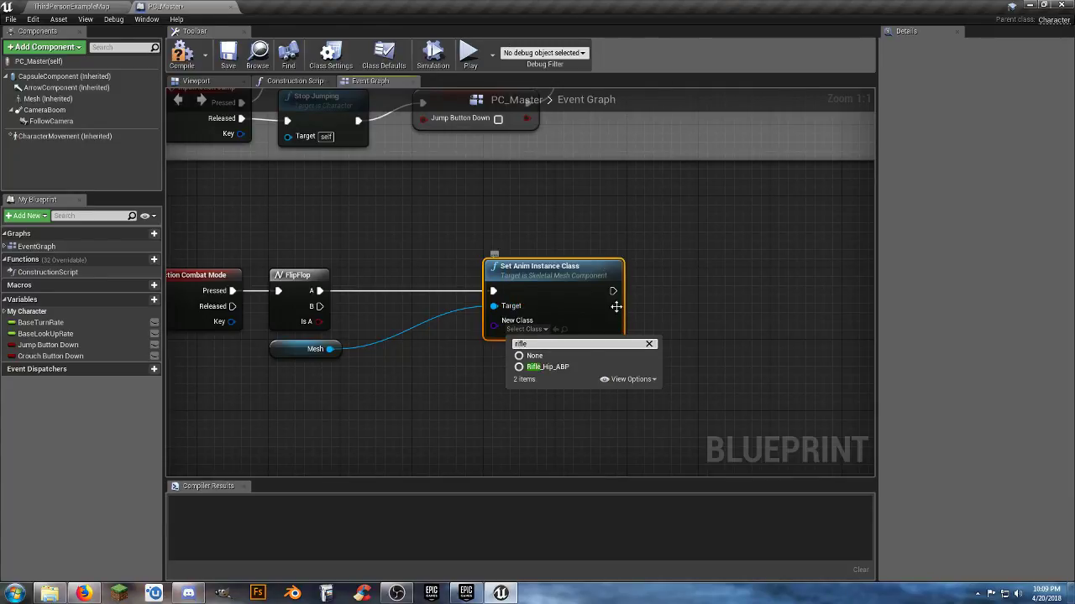
click(578, 367)
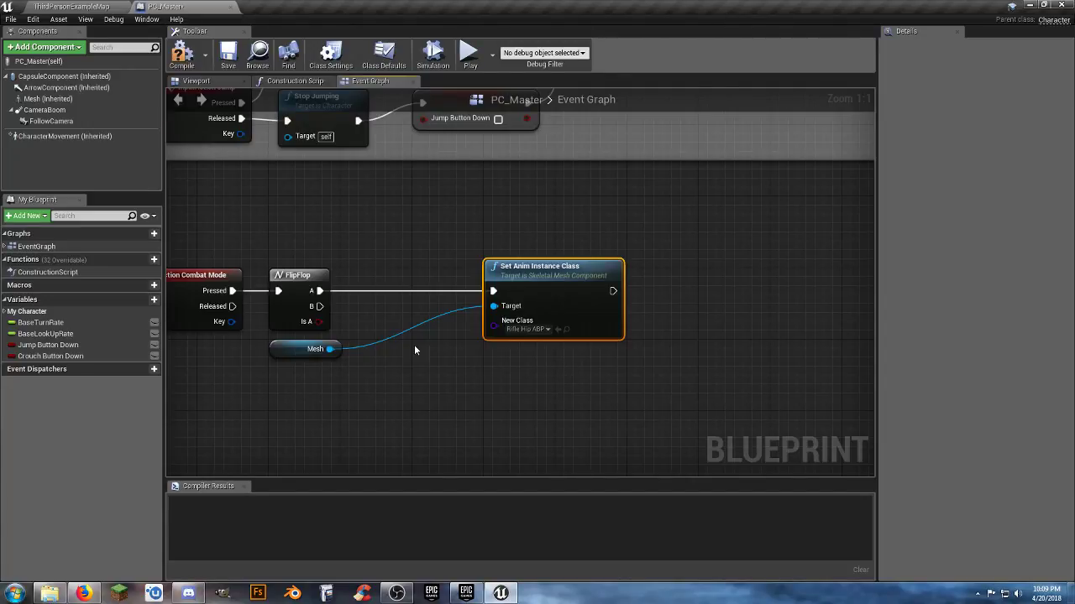
Duplicate the Set Anim Instance Class node beneath the original, wiring FlipFlop's B output to its execution input and Mesh to its Target
drag(319, 306, 483, 385)
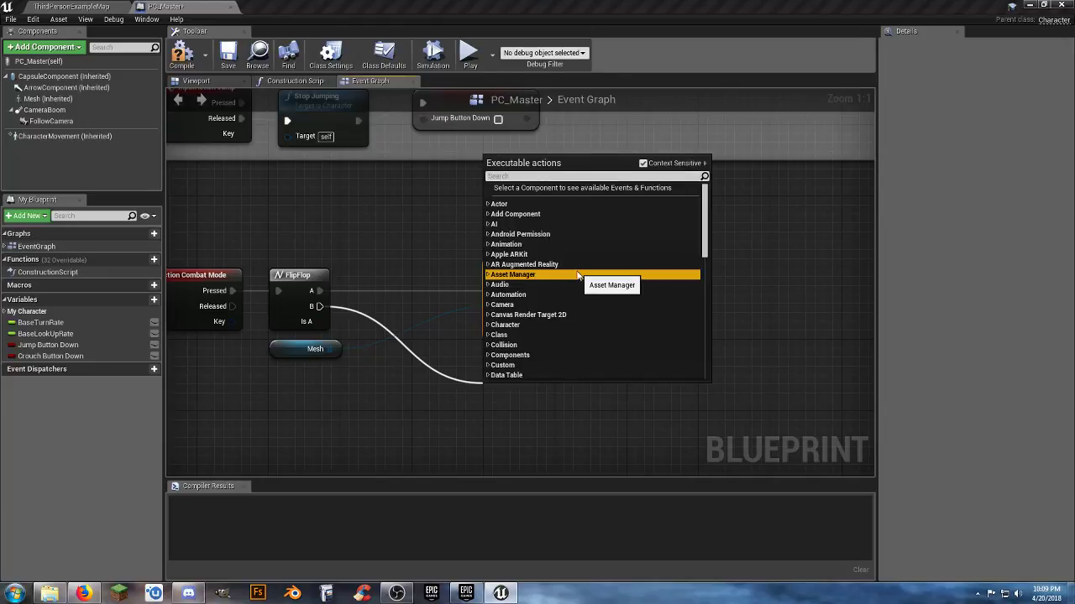
click(402, 241)
click(535, 275)
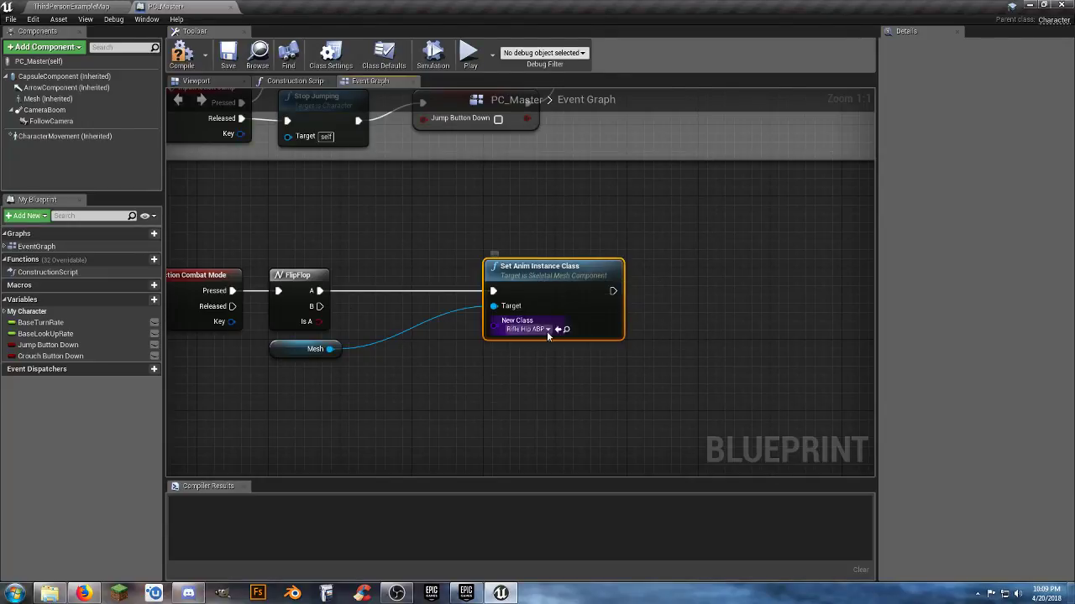
click(533, 371)
key(ctrl+v)
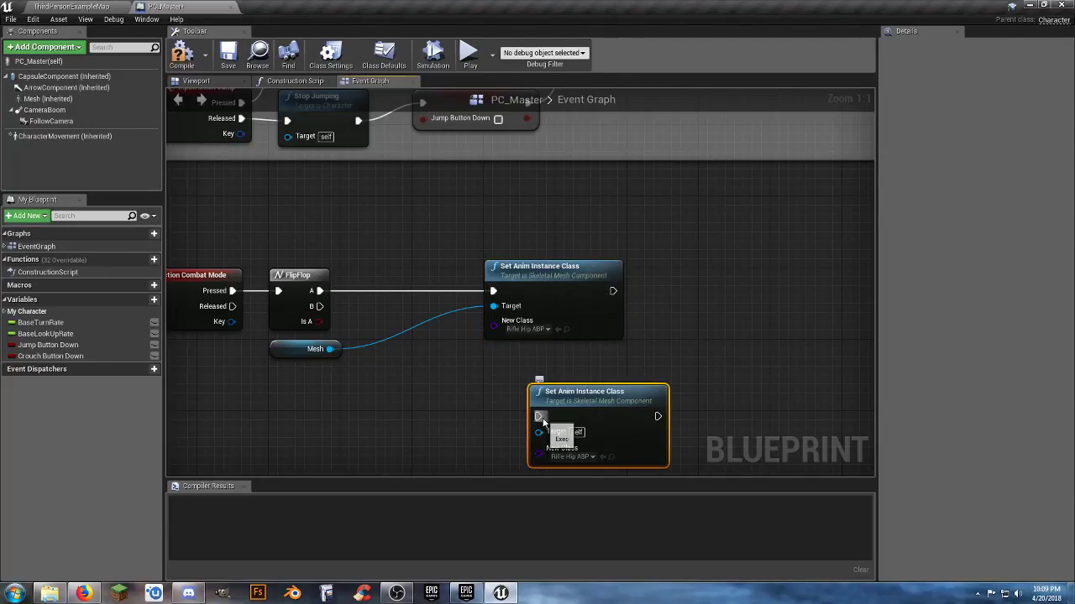
drag(537, 415, 320, 306)
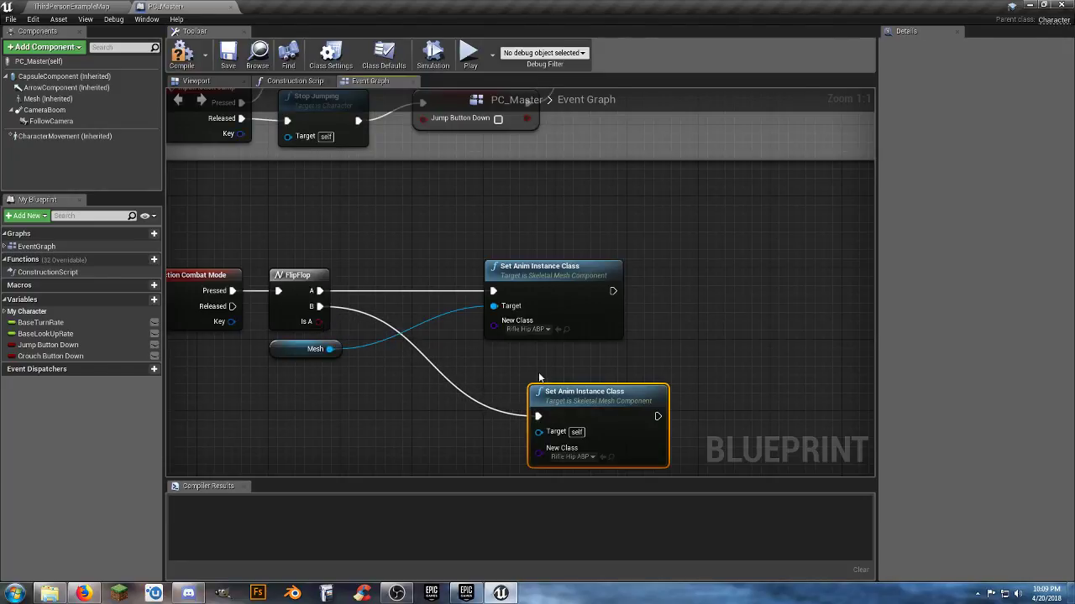
drag(550, 392, 505, 364)
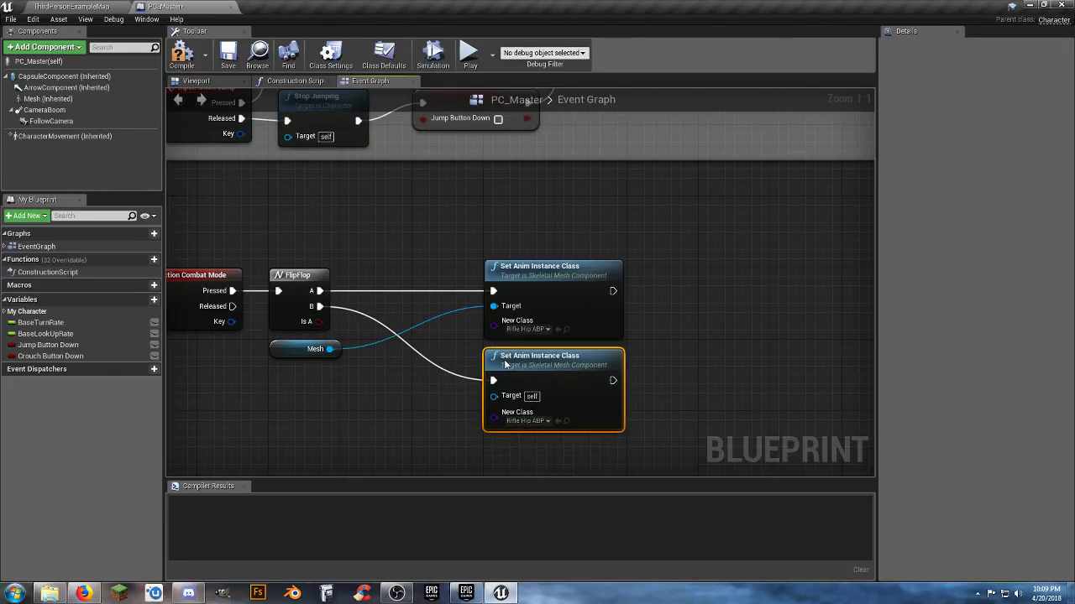
drag(329, 348, 495, 400)
Set the duplicated node's New Class to Unarmed_AnimBP, and compile and save PC_Master
click(541, 420)
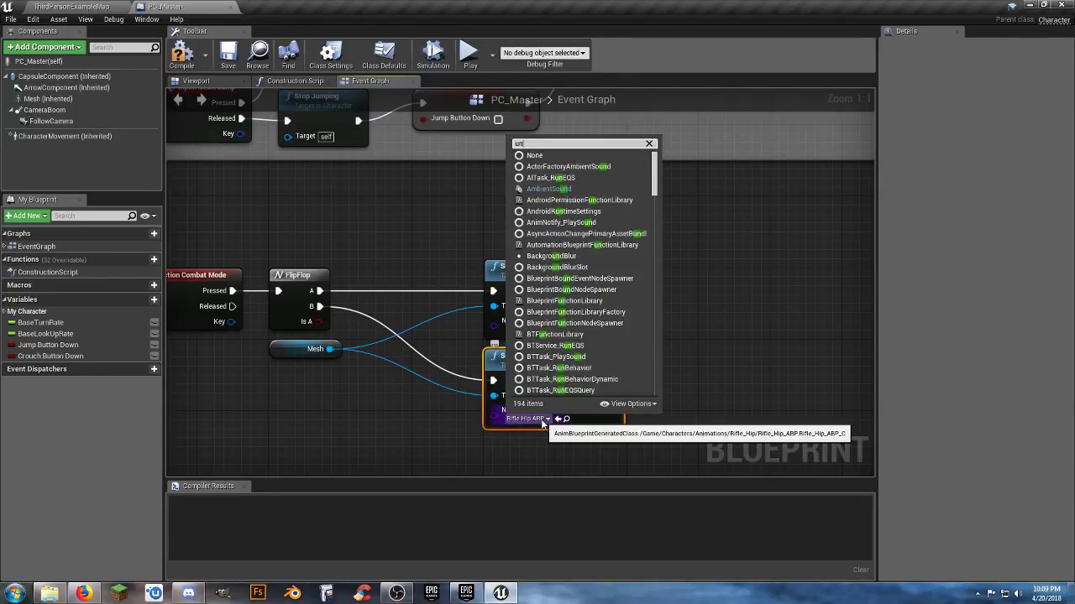
text(una)
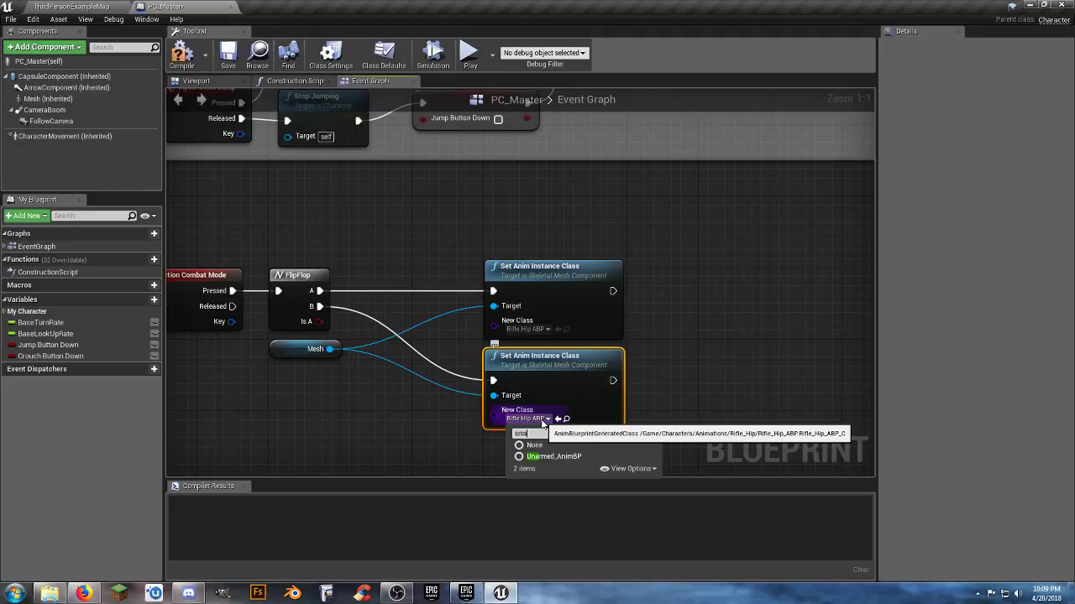
click(554, 456)
right_drag(393, 399, 405, 366)
right_drag(470, 392, 473, 393)
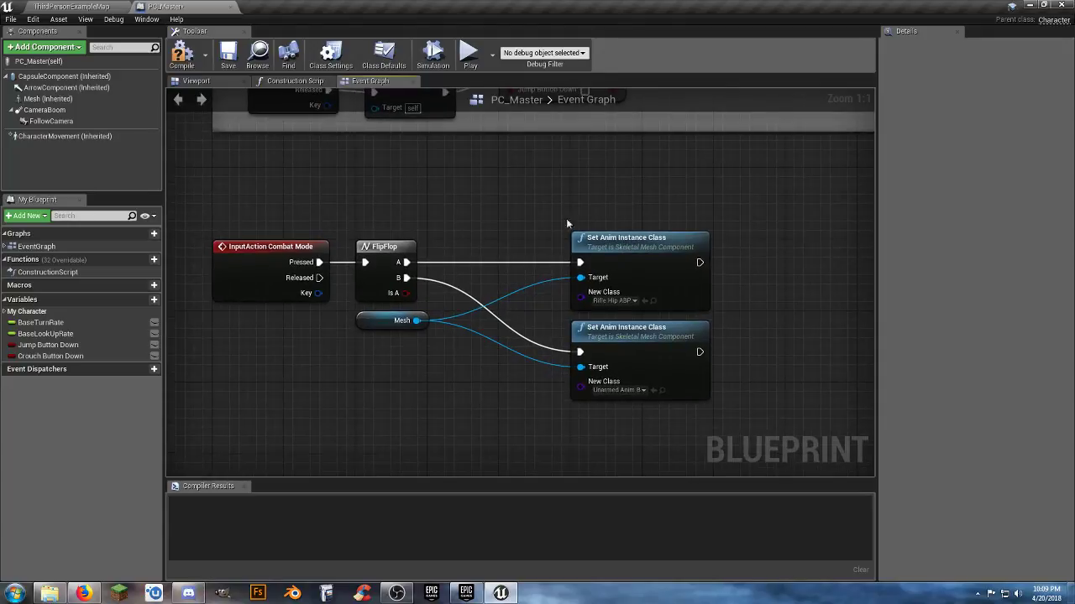
click(181, 53)
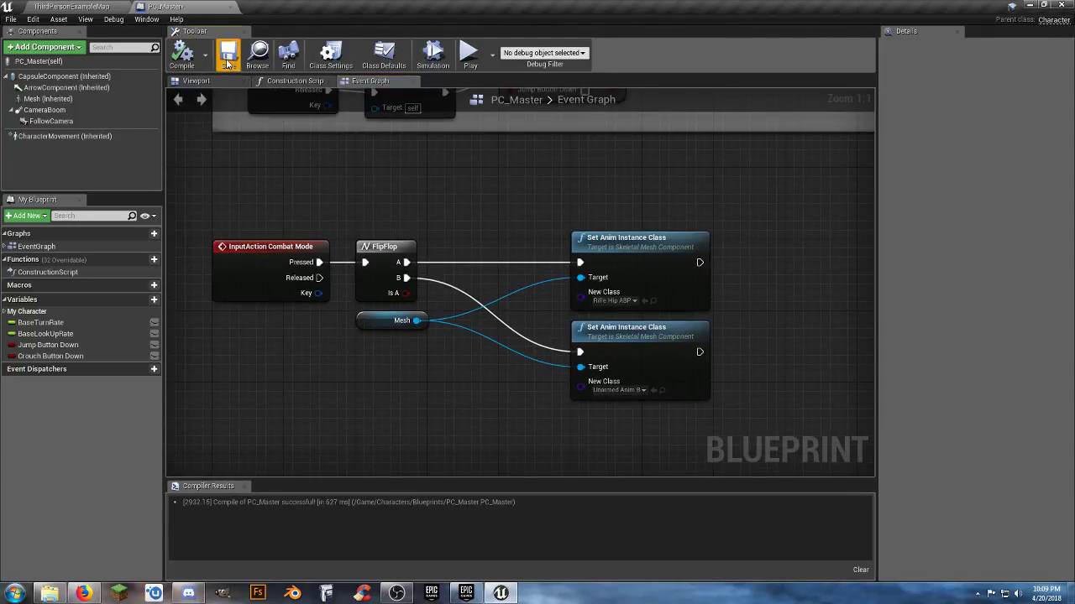
Play the ThirdPersonExampleMap level and run the character around while toggling combat mode to check the animation switch
click(94, 8)
click(537, 49)
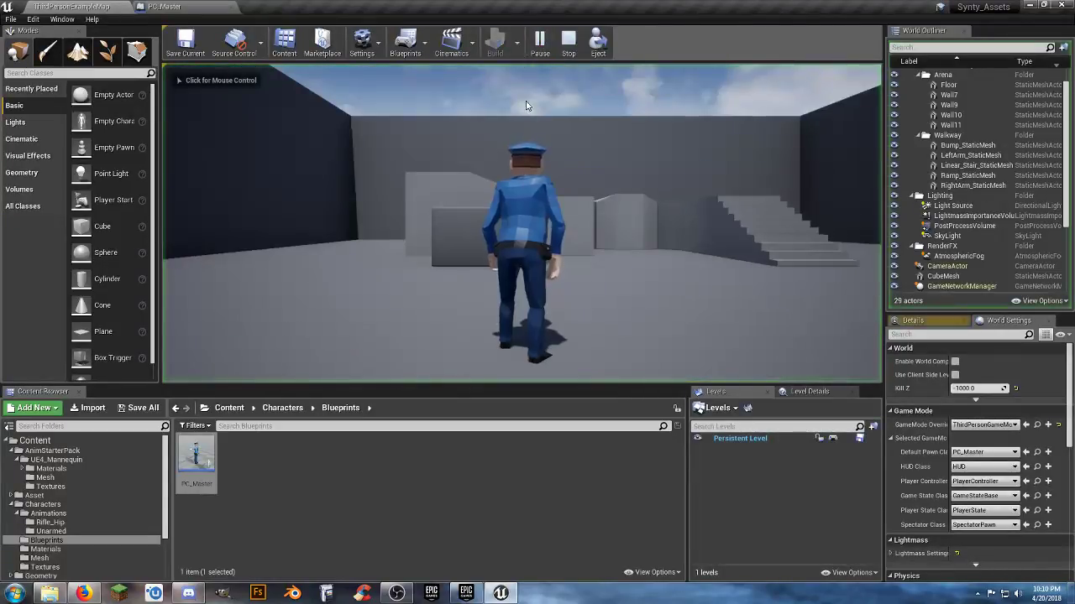
key(w)
key(d)
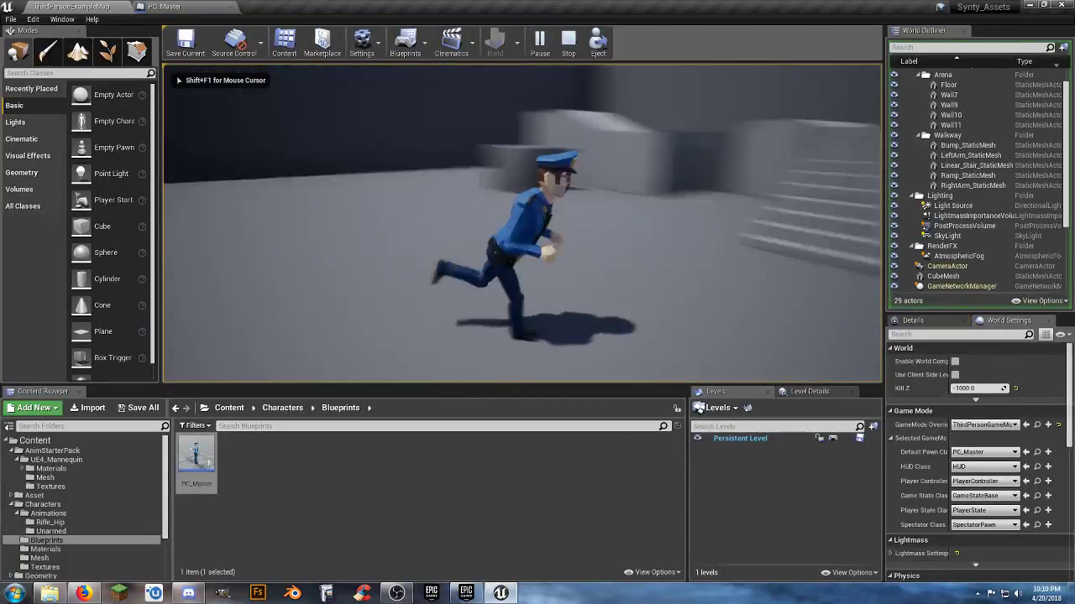
key(s)
key(w)
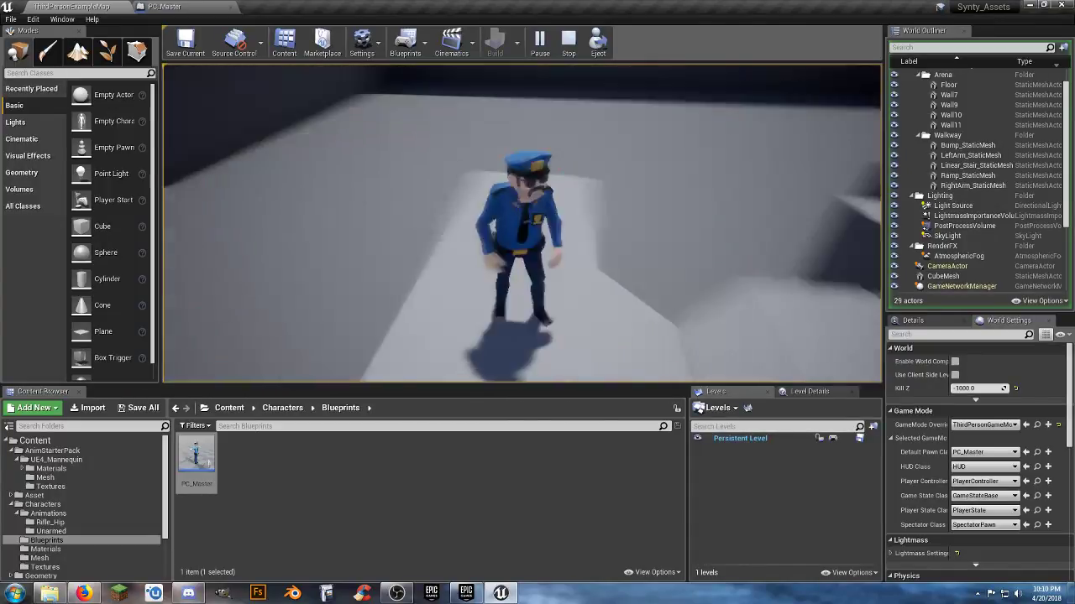
key(w)
key(w)
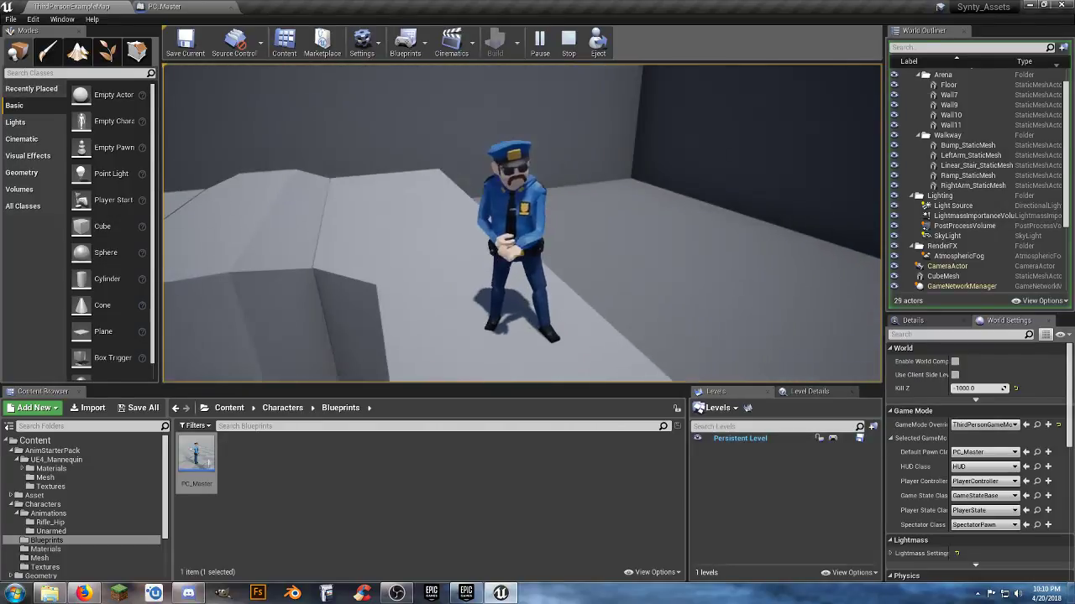
key(w)
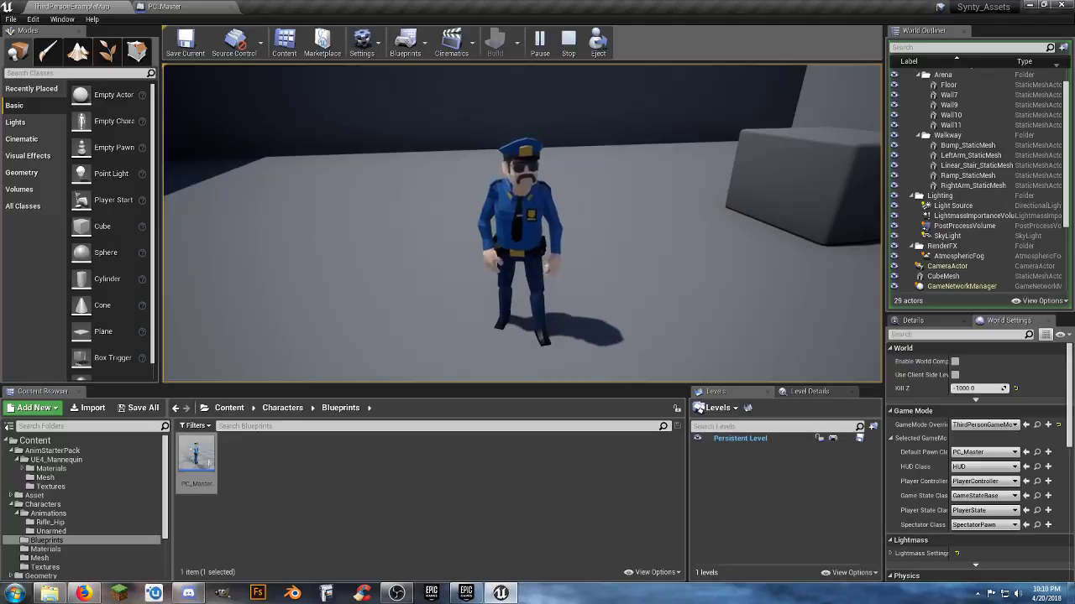
Test jumping and crouching across the unarmed and combat modes, and return to PC_Master's event graph after ending the play session
key(w)
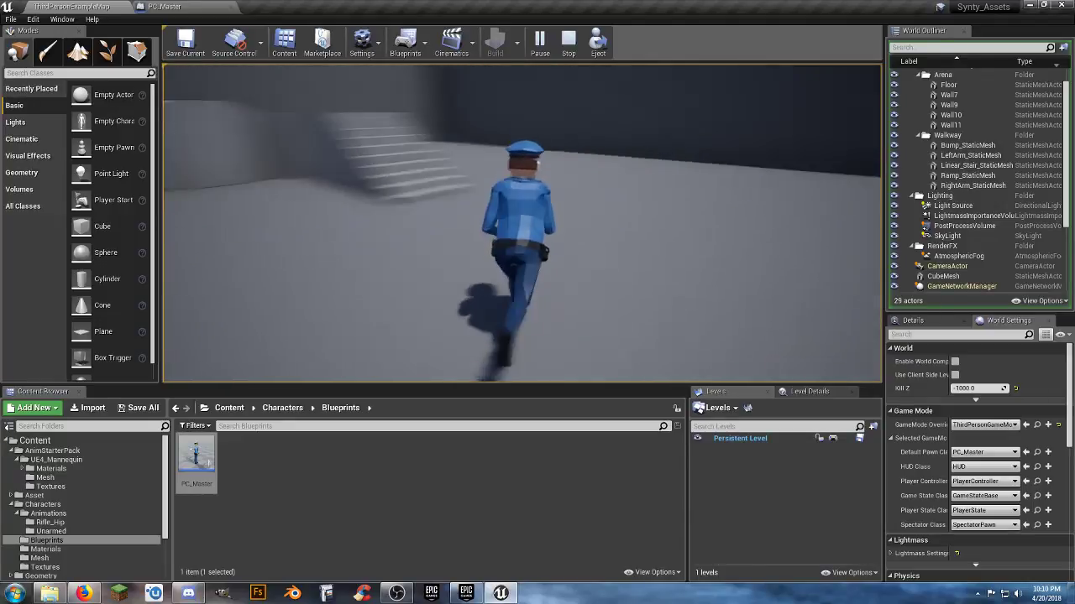
key(space)
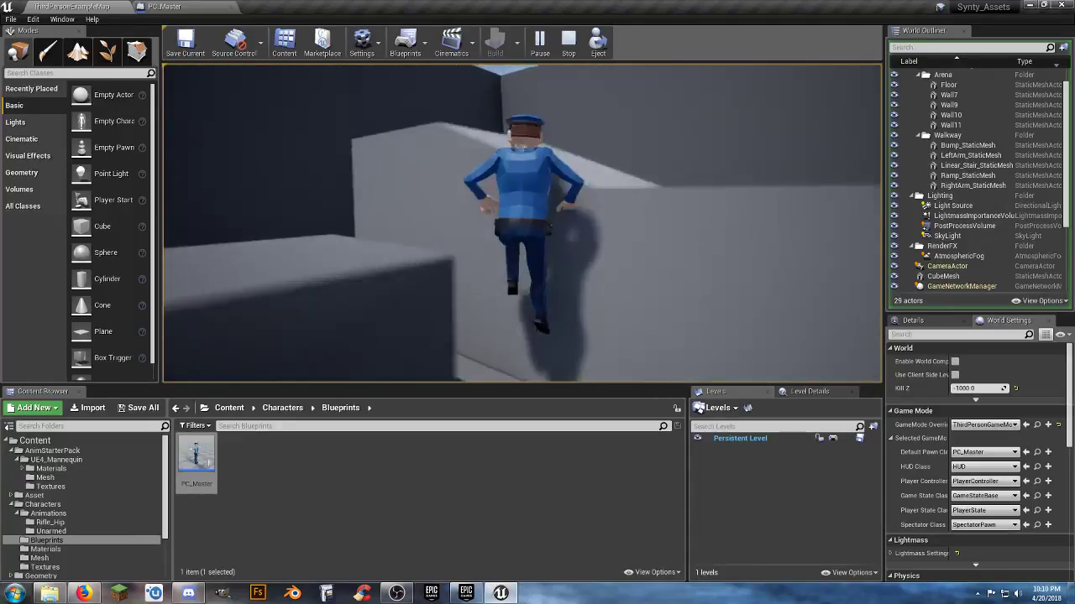
key(w)
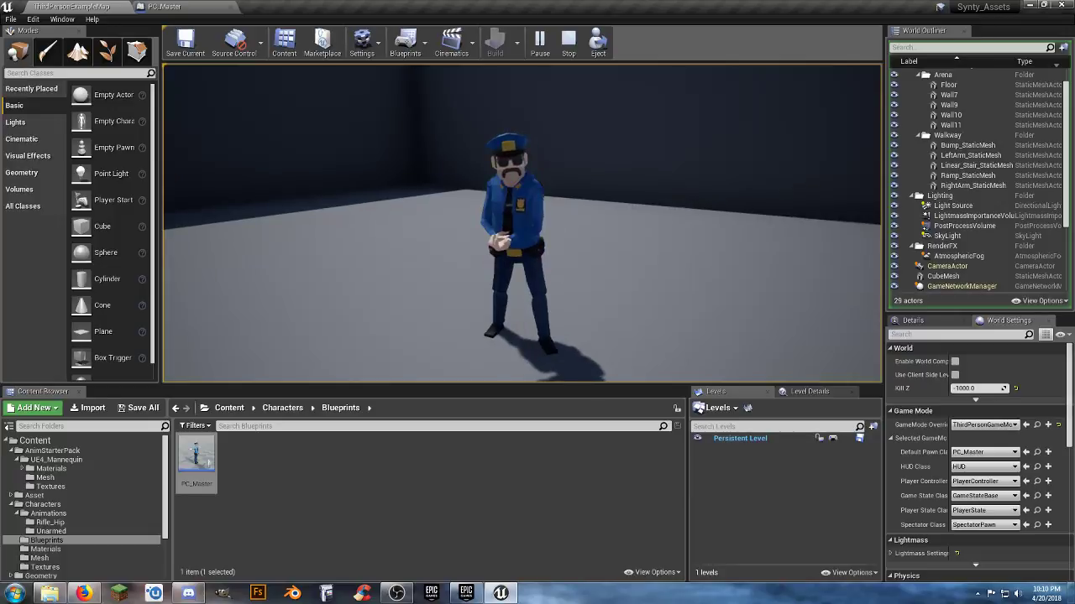
key(w)
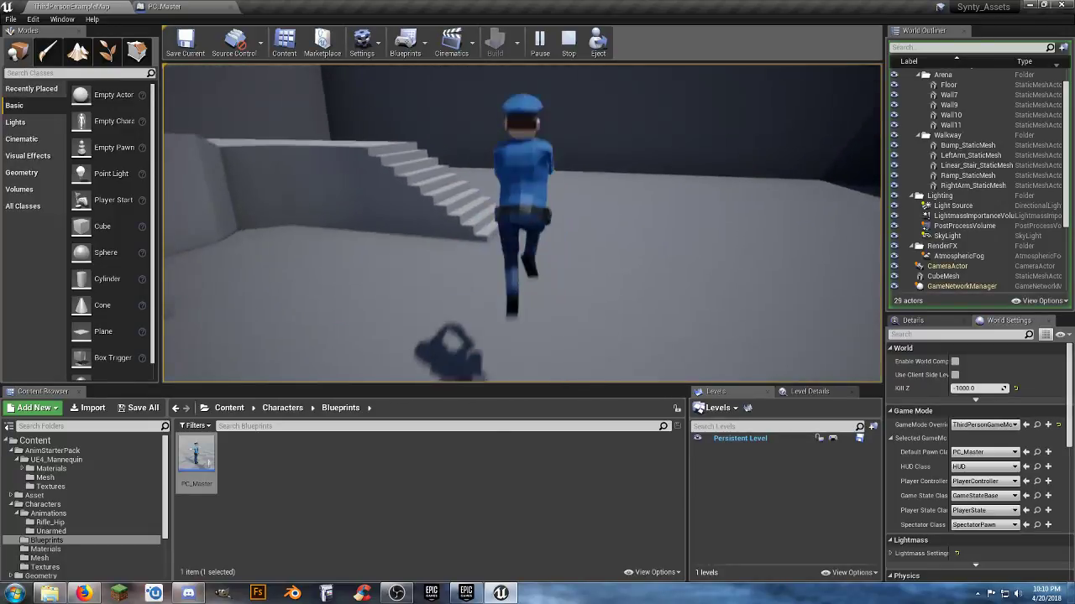
key(w)
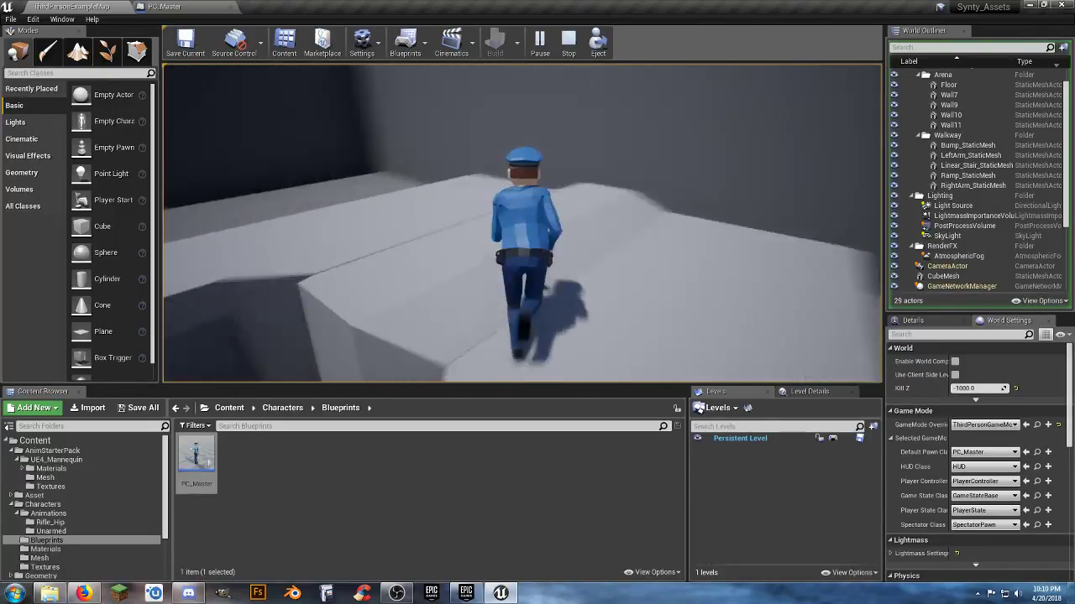
key(w)
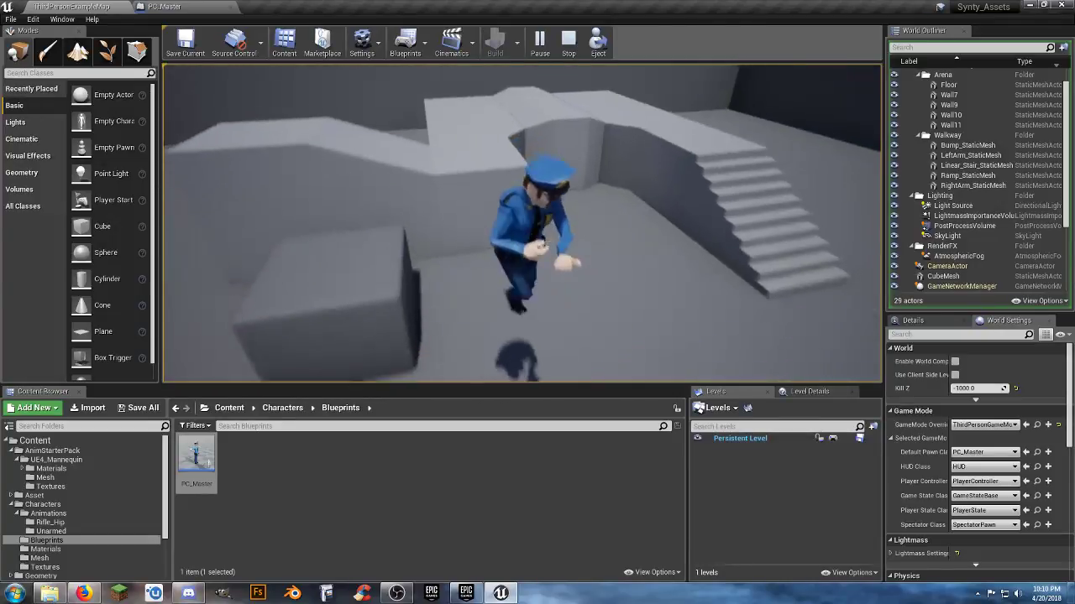
key(s)
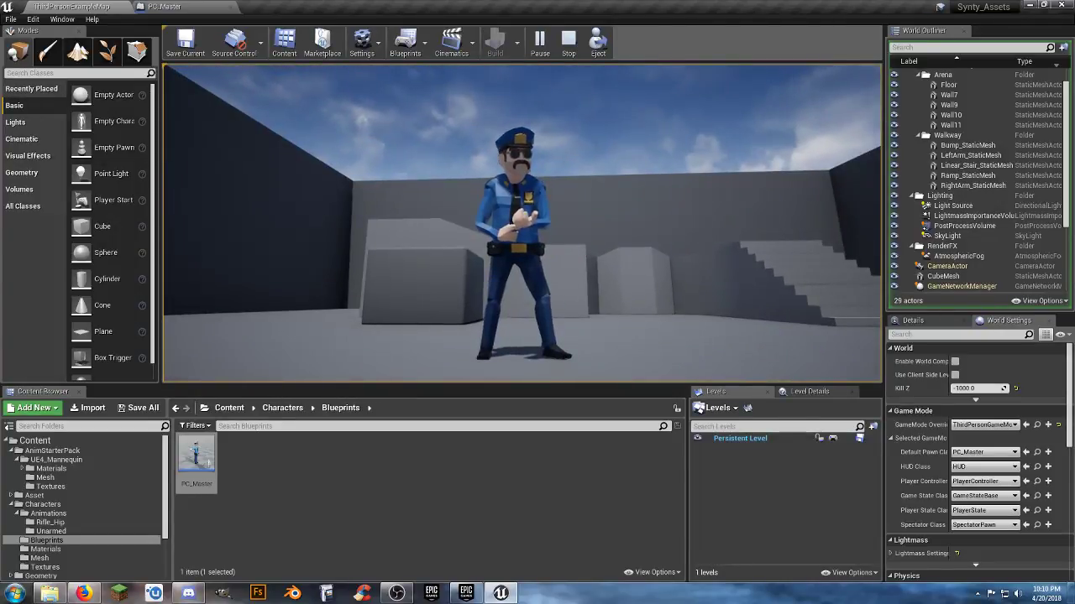
key(c)
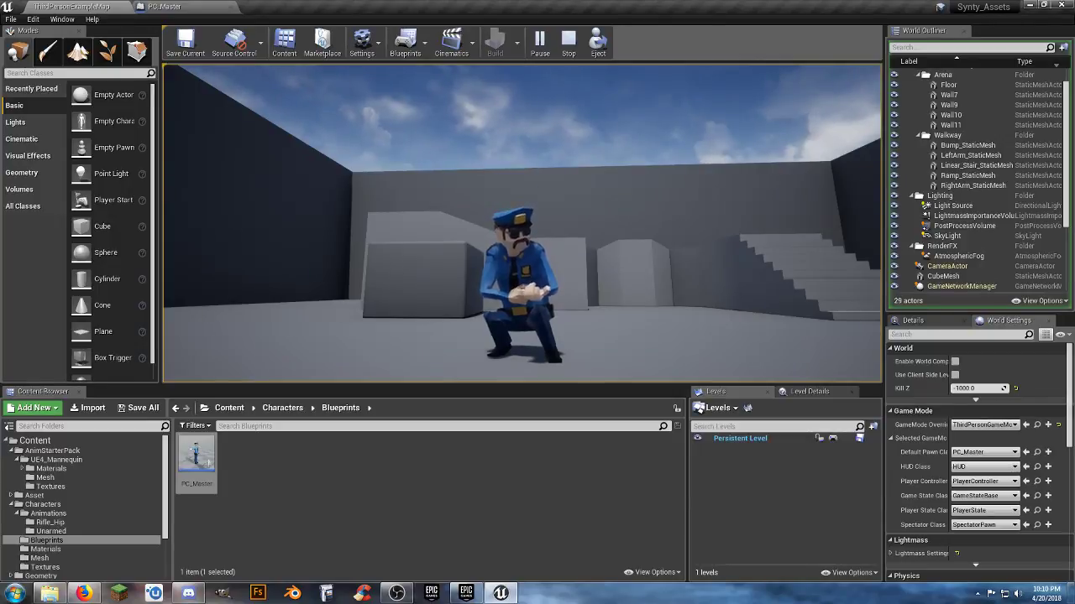
key(Escape)
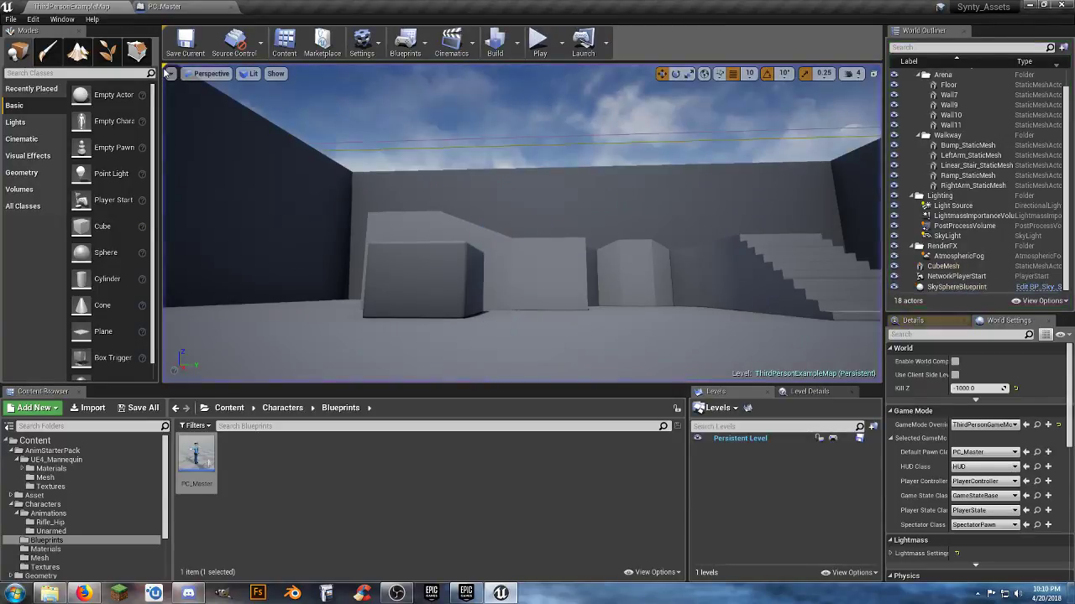
click(189, 8)
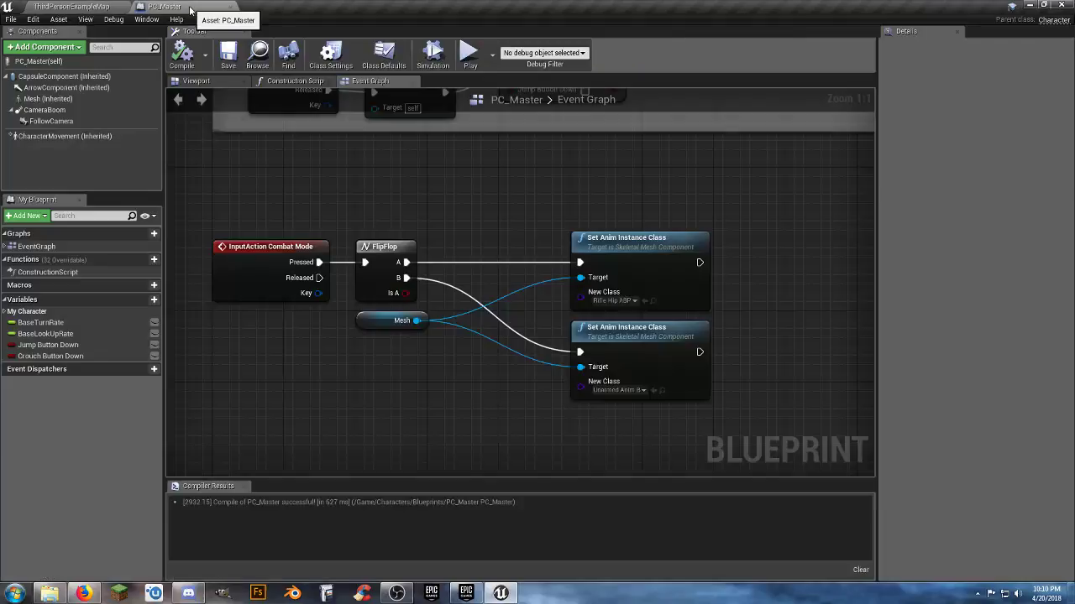
Widen the Crouching comment box and move the InputAction Crouch node away from the SET nodes to make room between them
right_drag(251, 339, 573, 550)
right_drag(382, 193, 459, 441)
right_drag(389, 384, 433, 414)
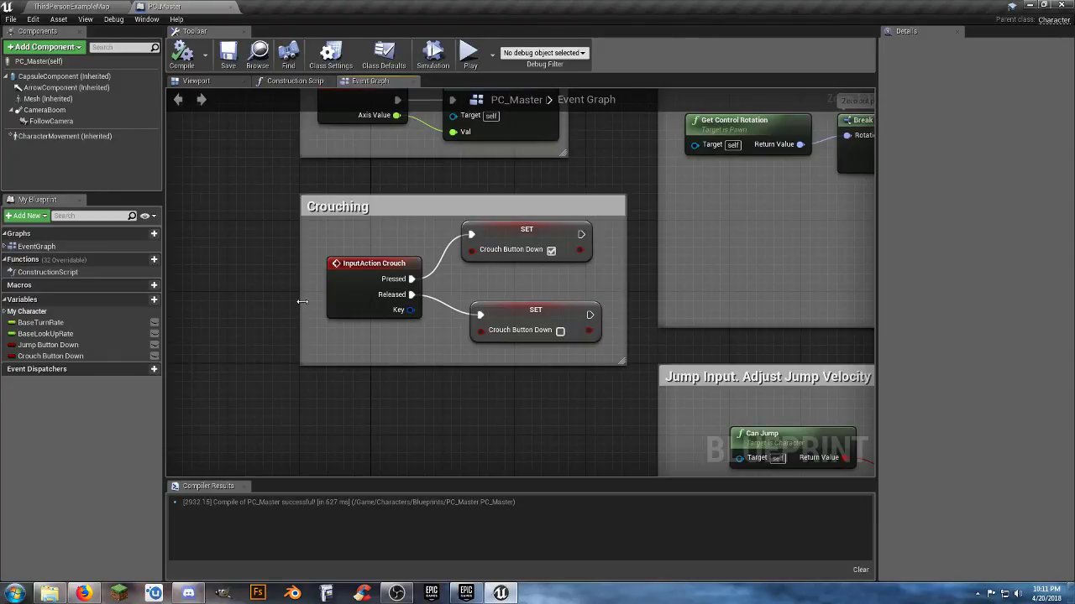
drag(303, 301, 216, 288)
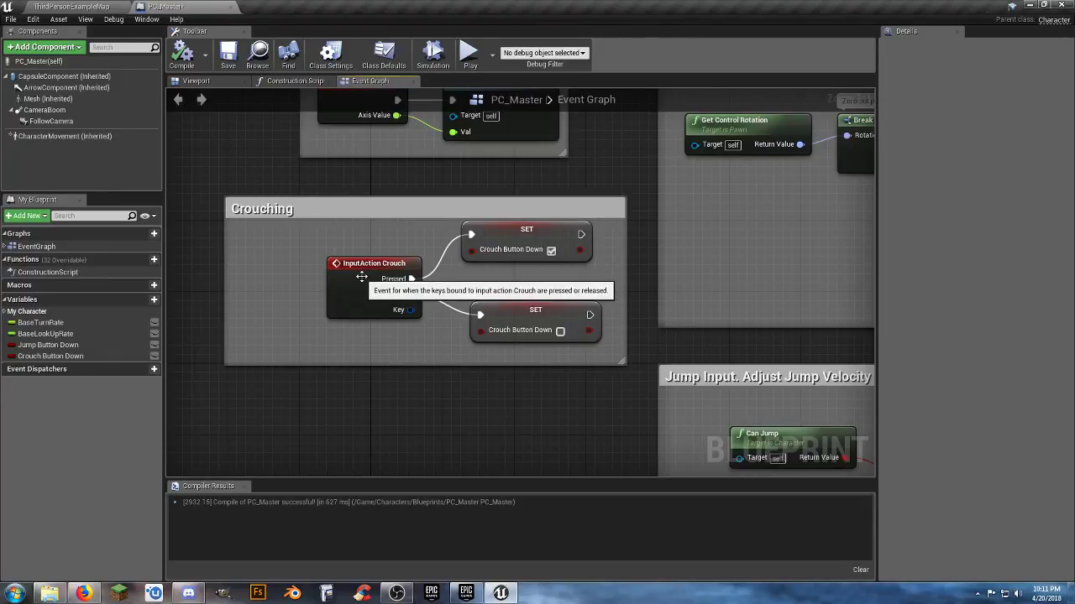
drag(359, 267, 269, 267)
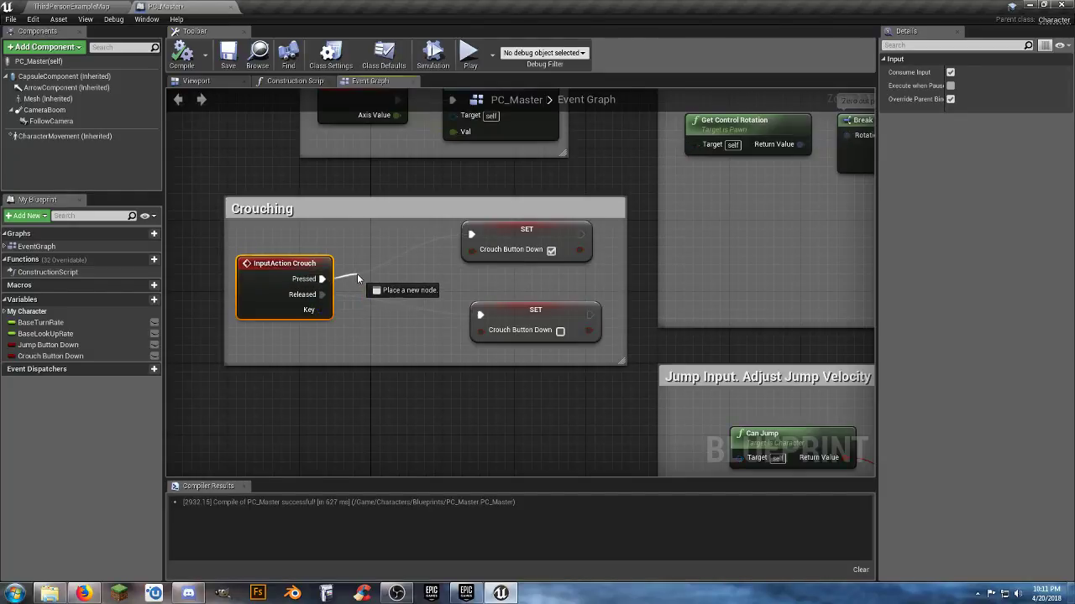
Insert a FlipFlop after InputAction Crouch's Pressed output, wire B to the unchecked Crouch Button Down SET, and disconnect Released
drag(357, 274, 358, 278)
text(flip)
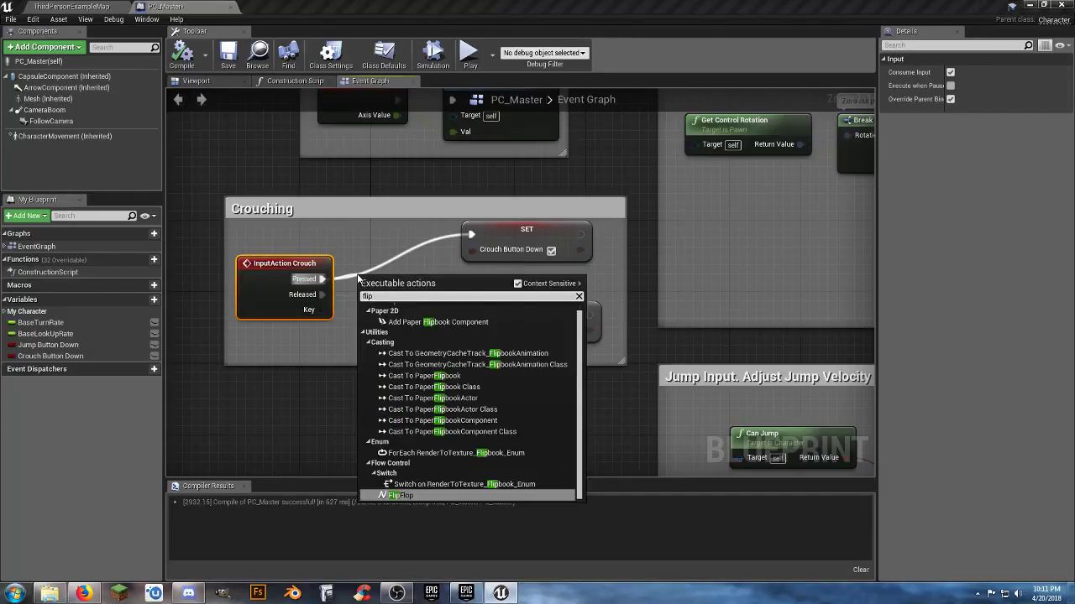
key(Return)
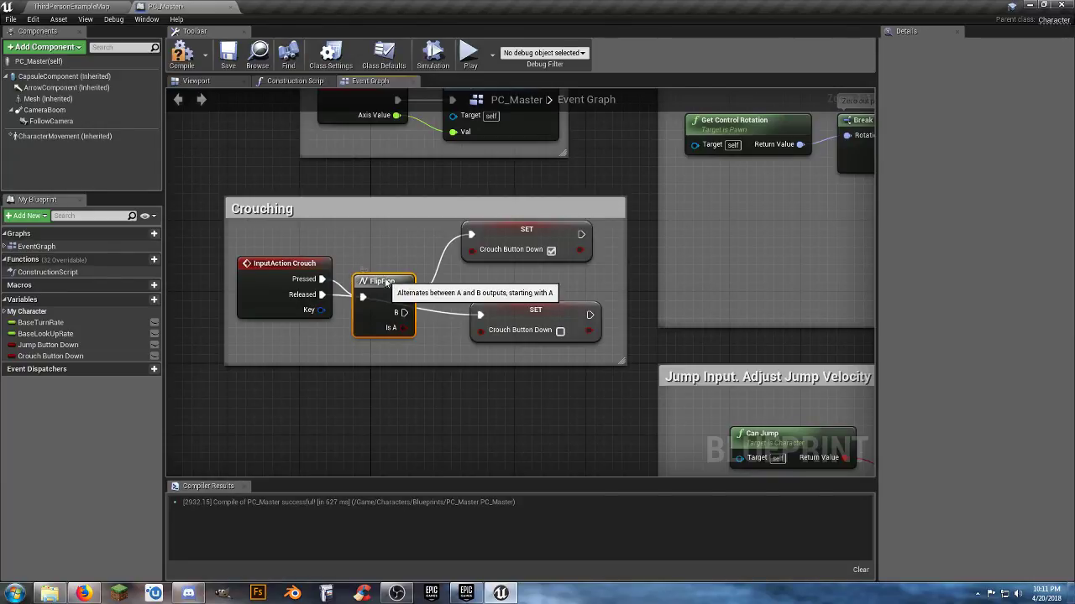
drag(386, 283, 387, 271)
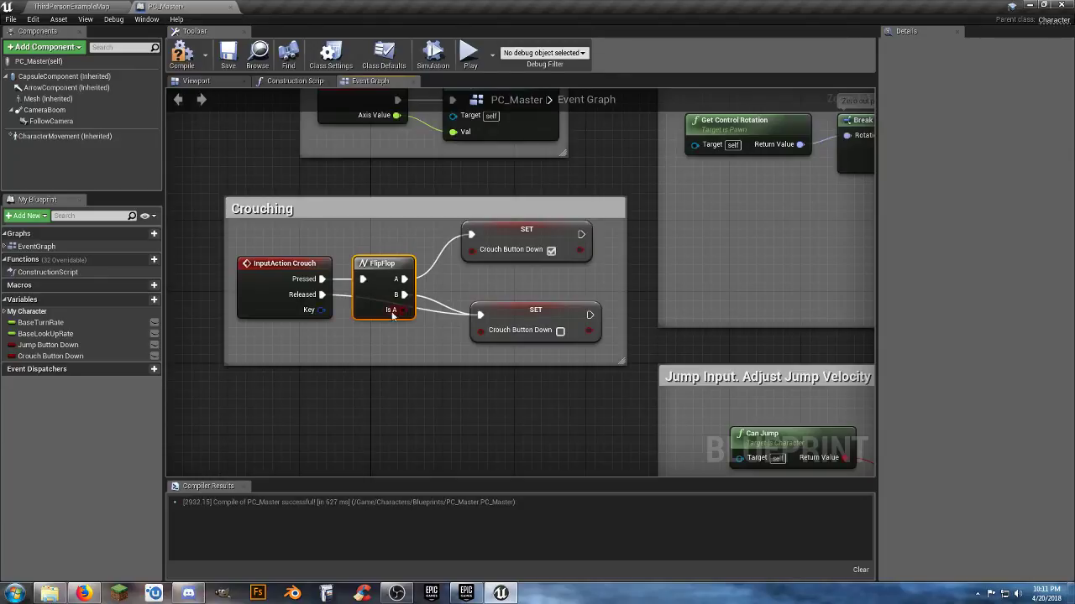
ctrl+click(343, 297)
click(326, 329)
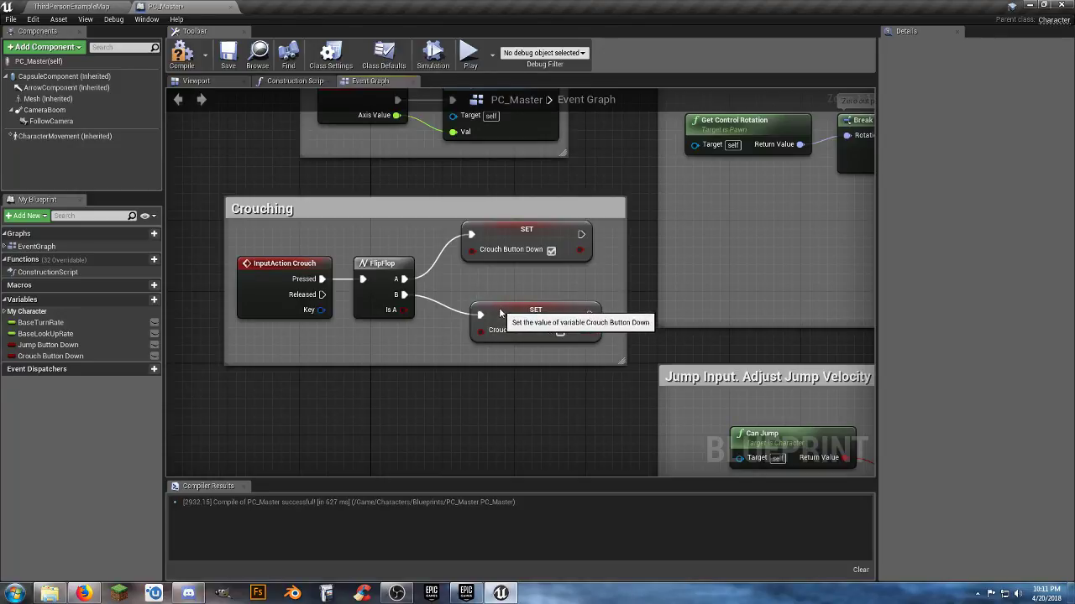
Align and recentre the crouch nodes within a narrowed Crouching comment box, and compile and save PC_Master
drag(500, 314, 495, 314)
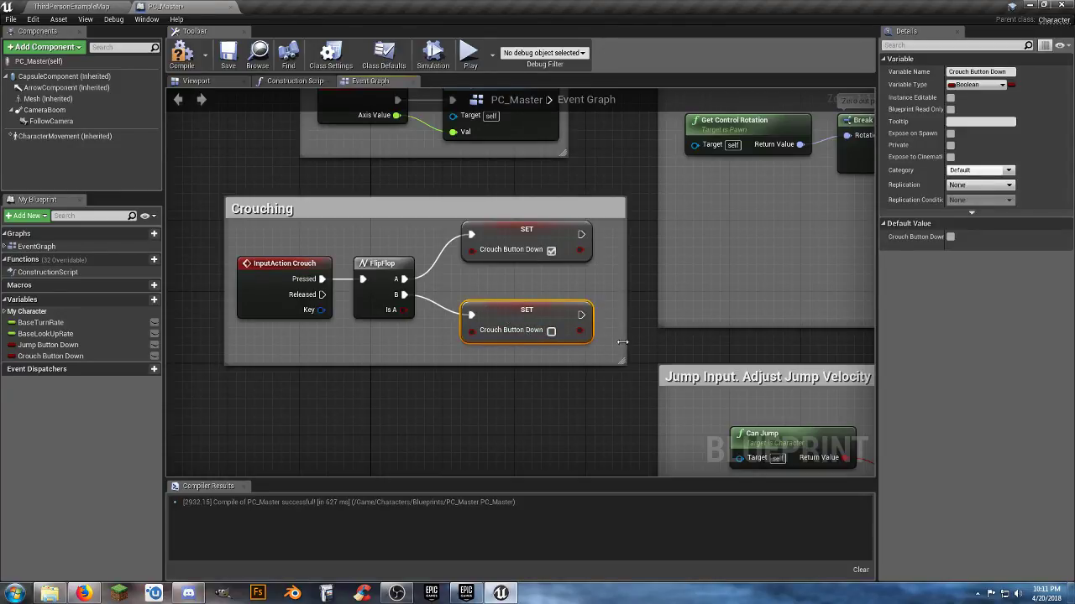
drag(602, 351, 304, 277)
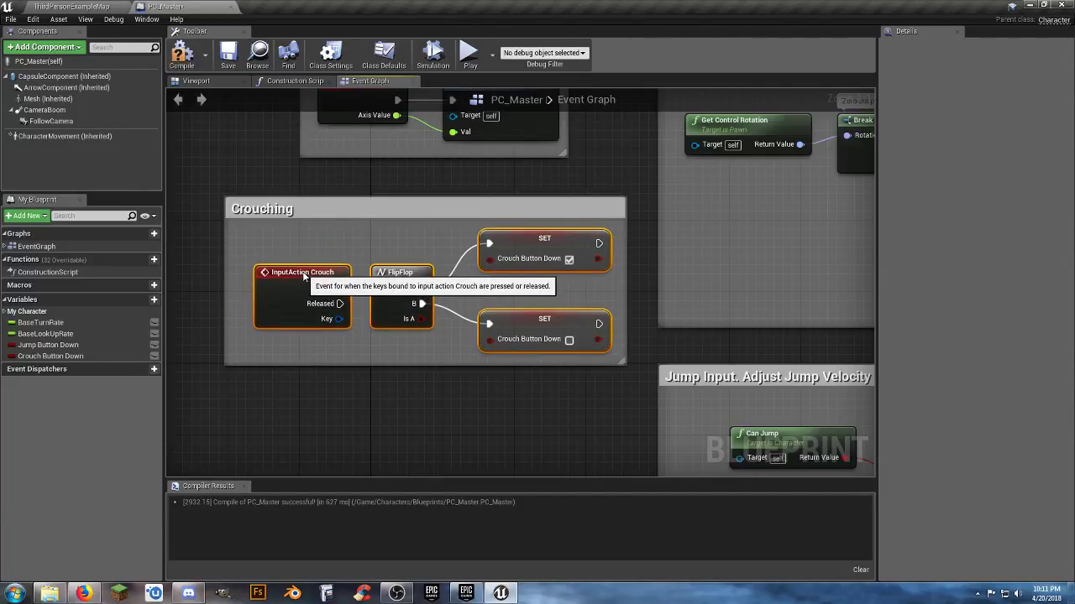
click(325, 248)
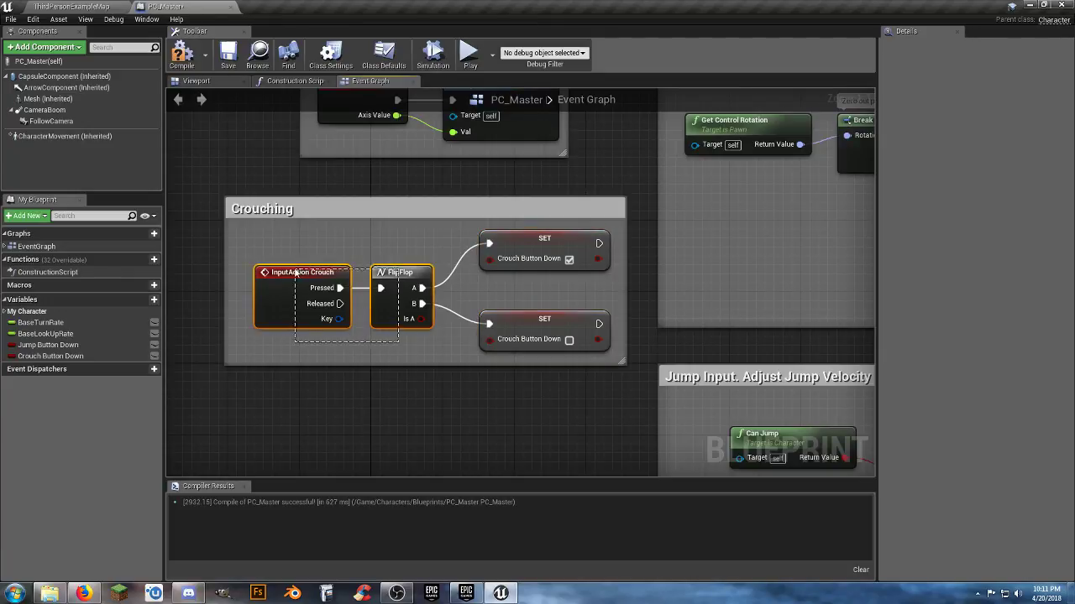
drag(296, 273, 322, 270)
click(300, 343)
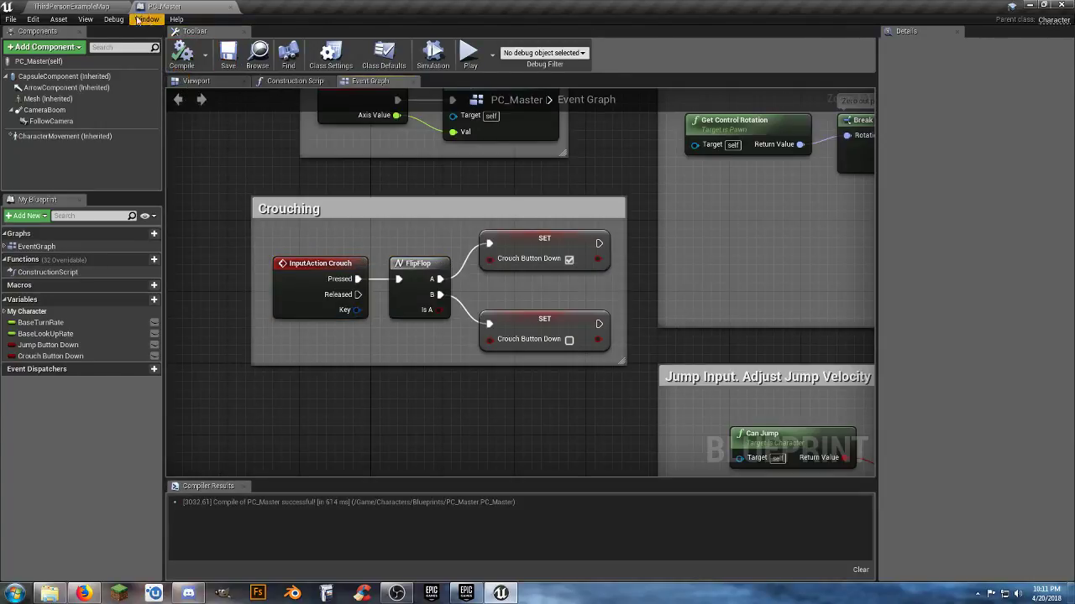
Play the ThirdPersonExampleMap level and crouch and stand the character repeatedly to check the crouch toggle
click(98, 7)
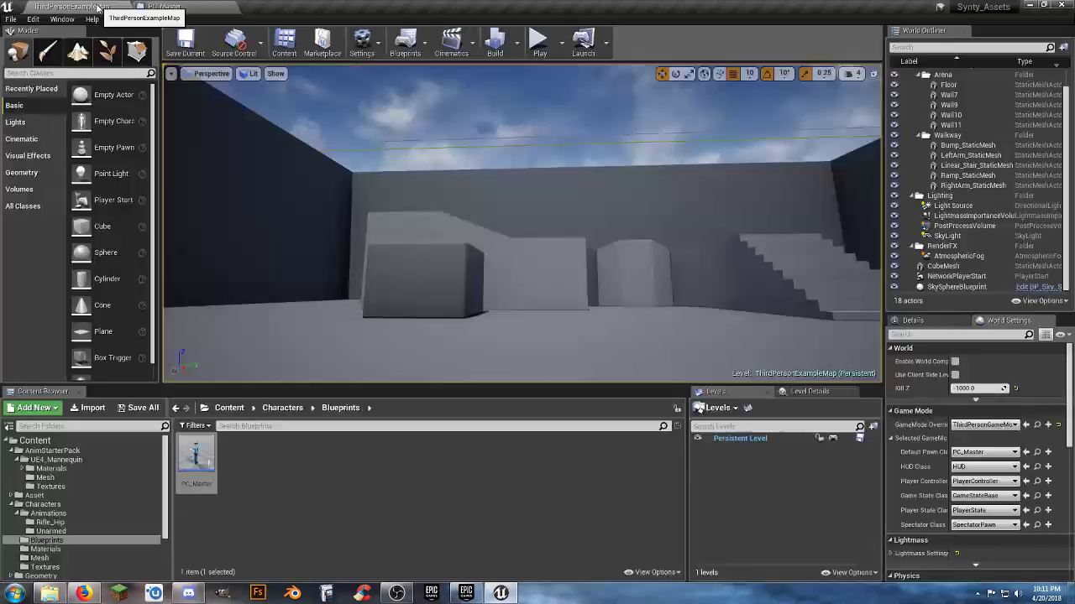
click(538, 42)
click(419, 201)
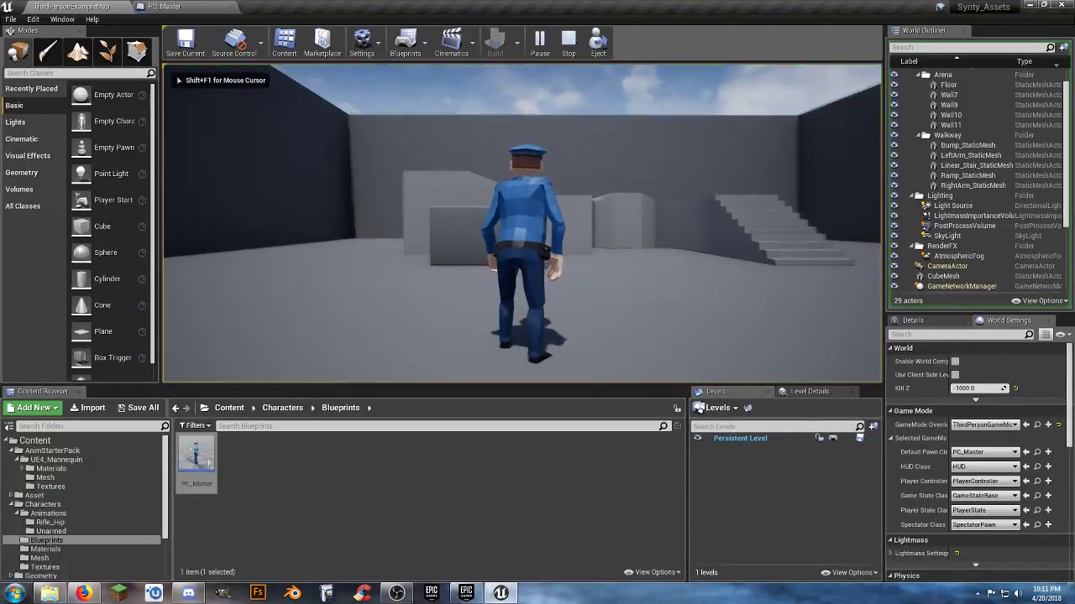
key(w)
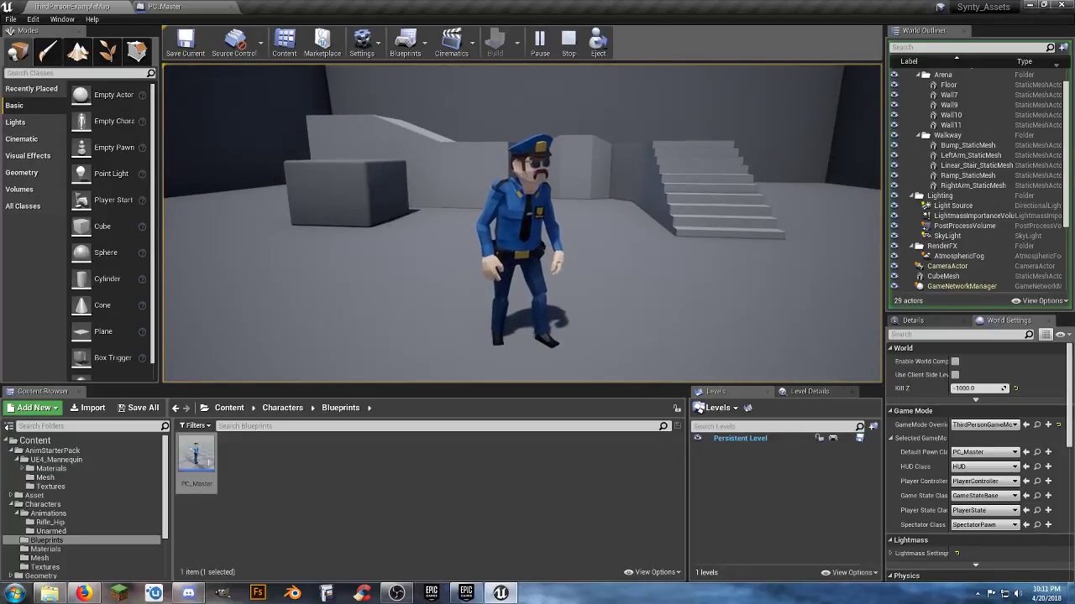
key(c)
key(c)
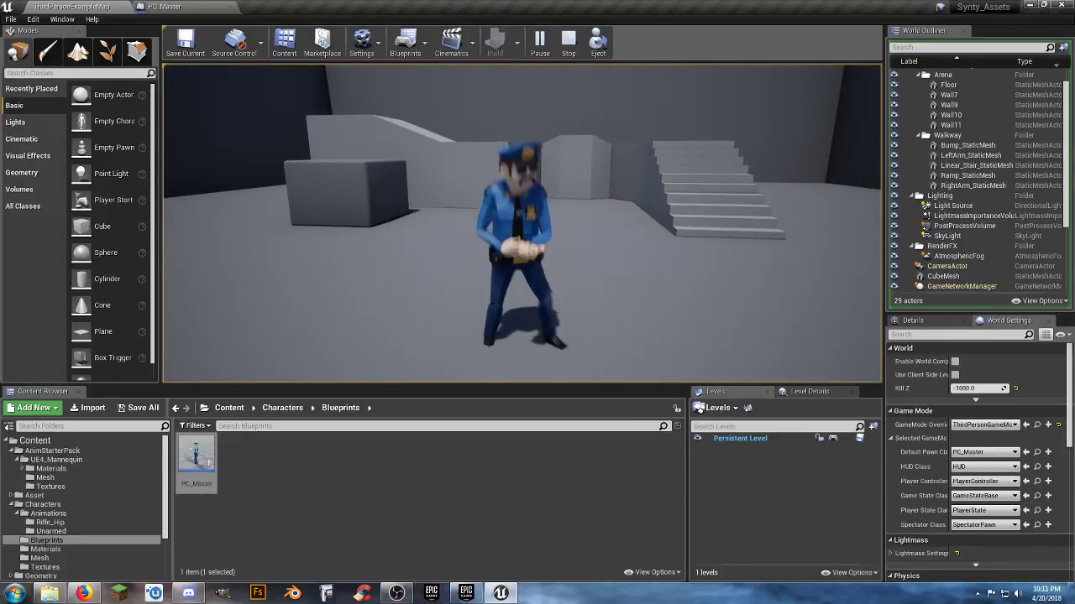
key(c)
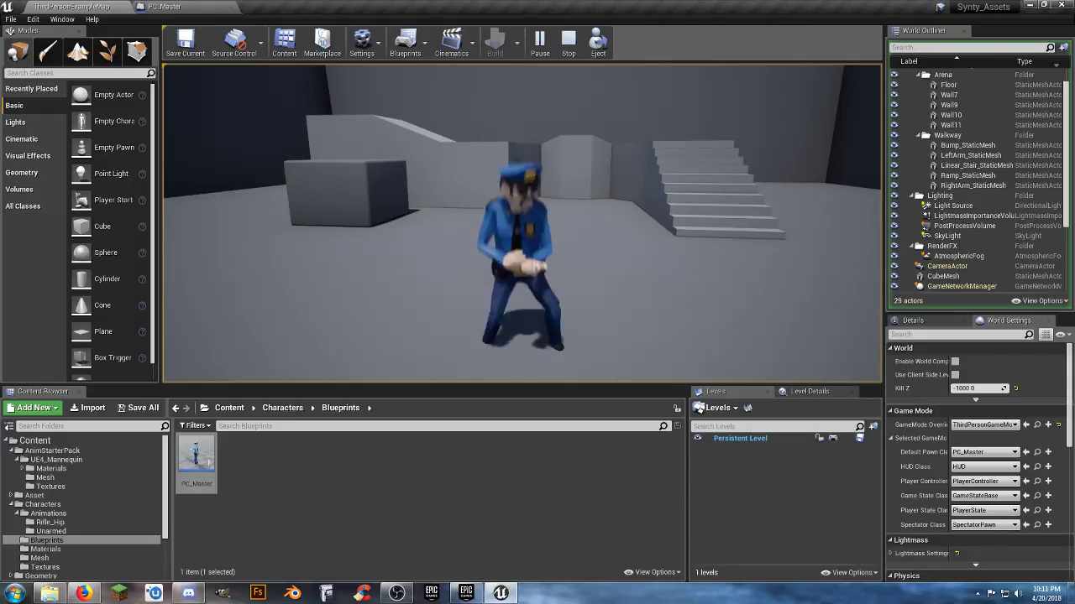
key(c)
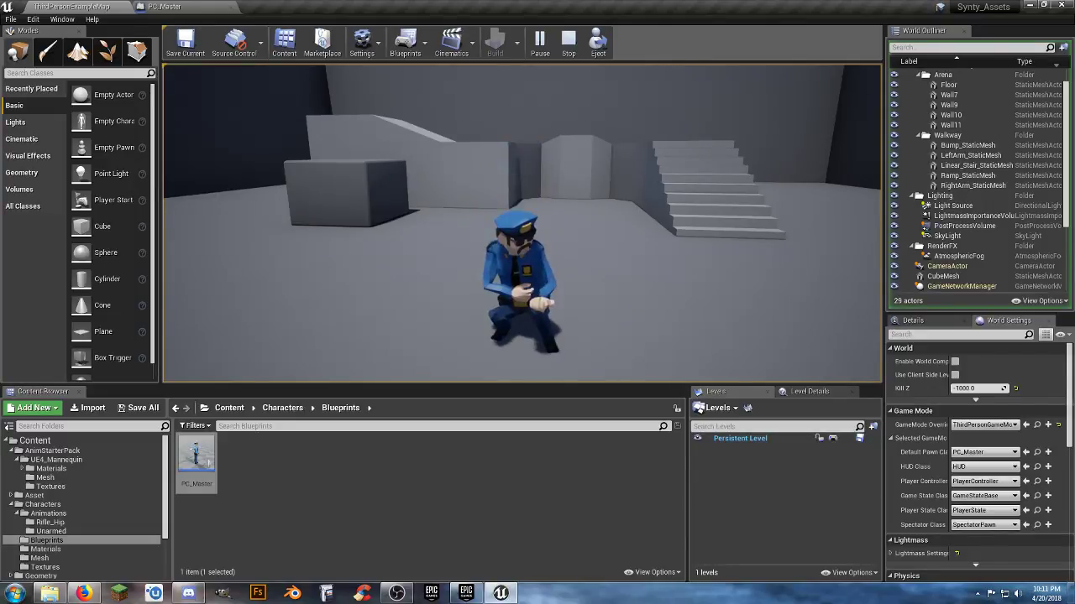
key(c)
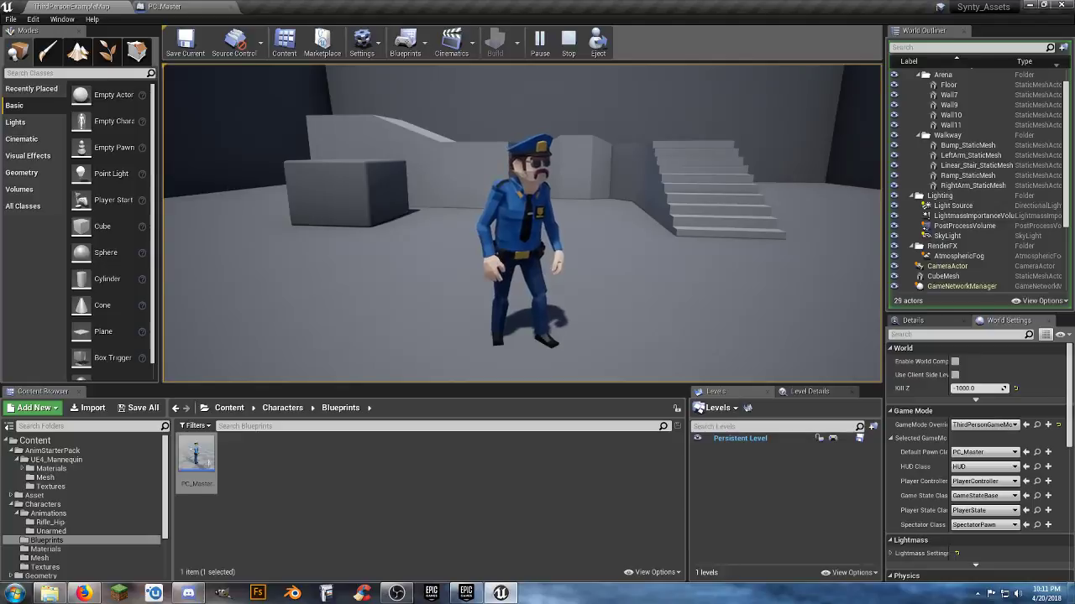
Run and jump the character around the arena, and end the play session
key(w)
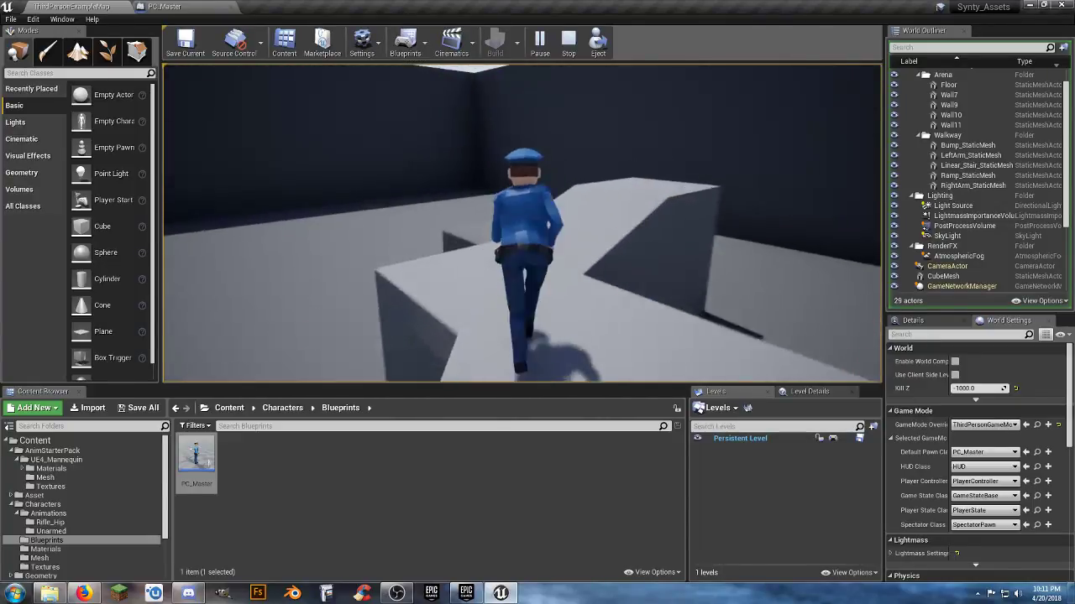
key(space)
key(d)
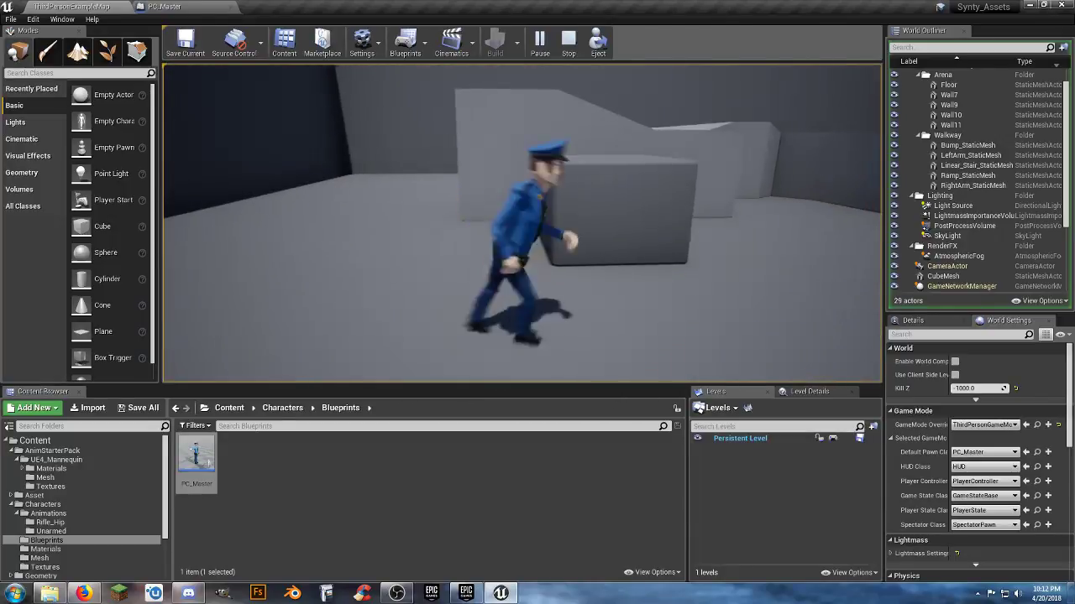
key(Escape)
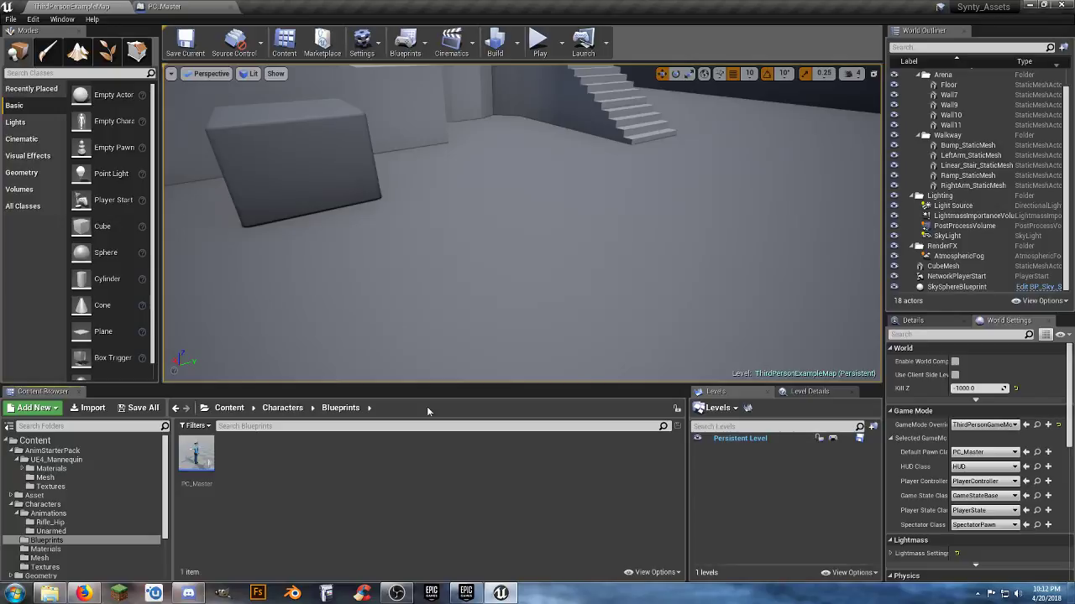
Open the Level Blueprint of ThirdPersonExampleMap at its empty event graph
click(400, 56)
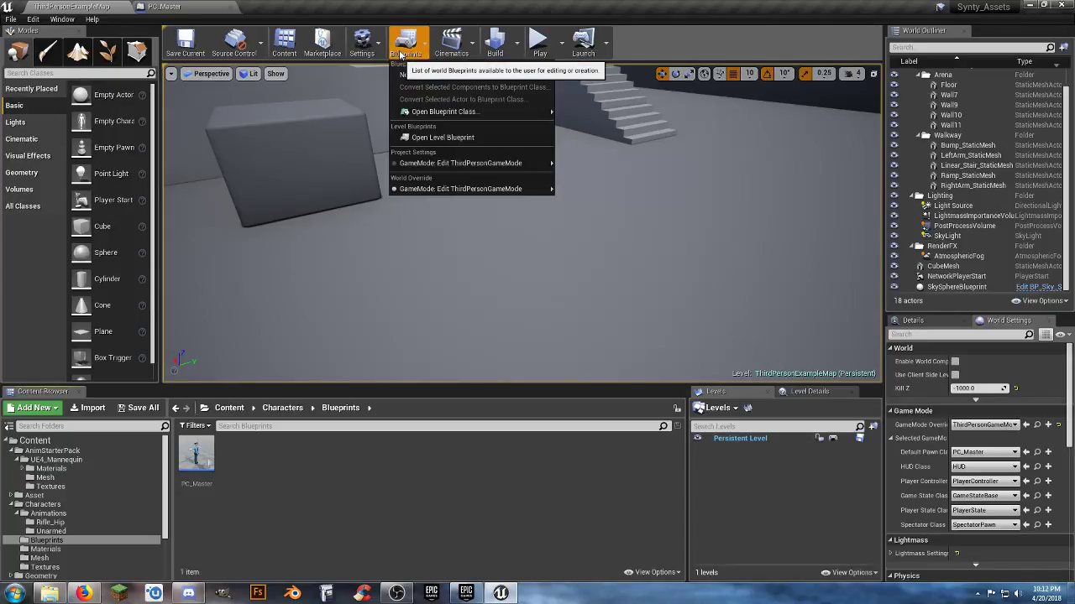
click(454, 142)
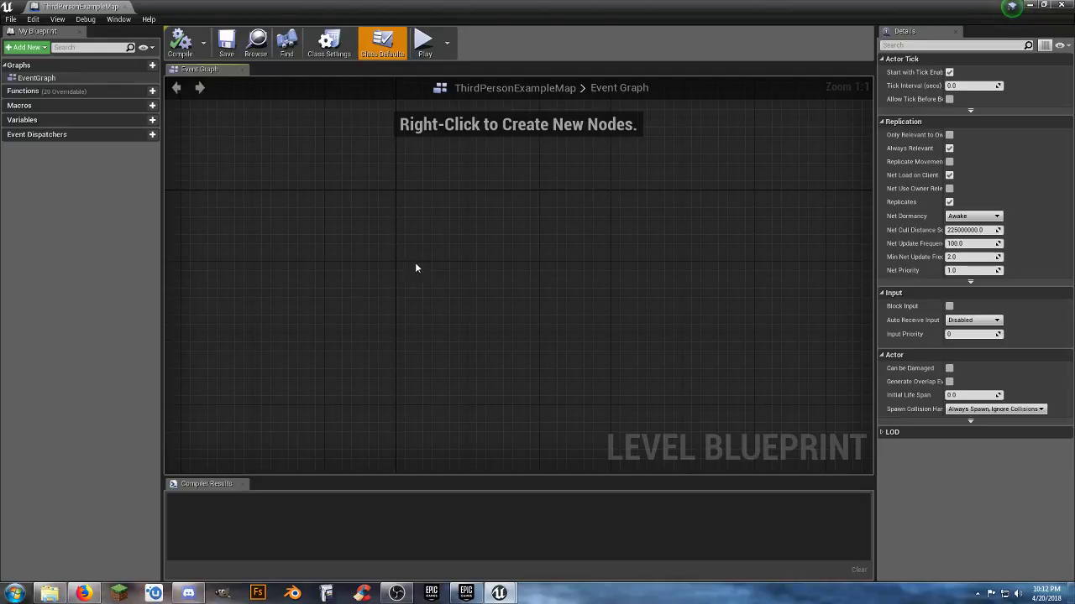
right_click(420, 222)
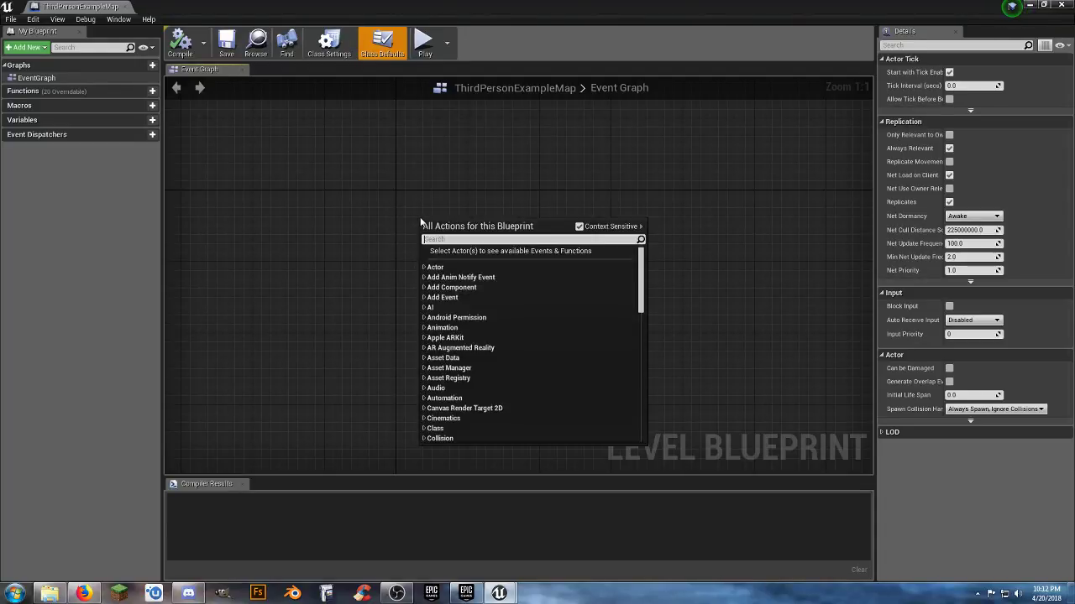
click(368, 165)
scroll(429, 210, down, 7)
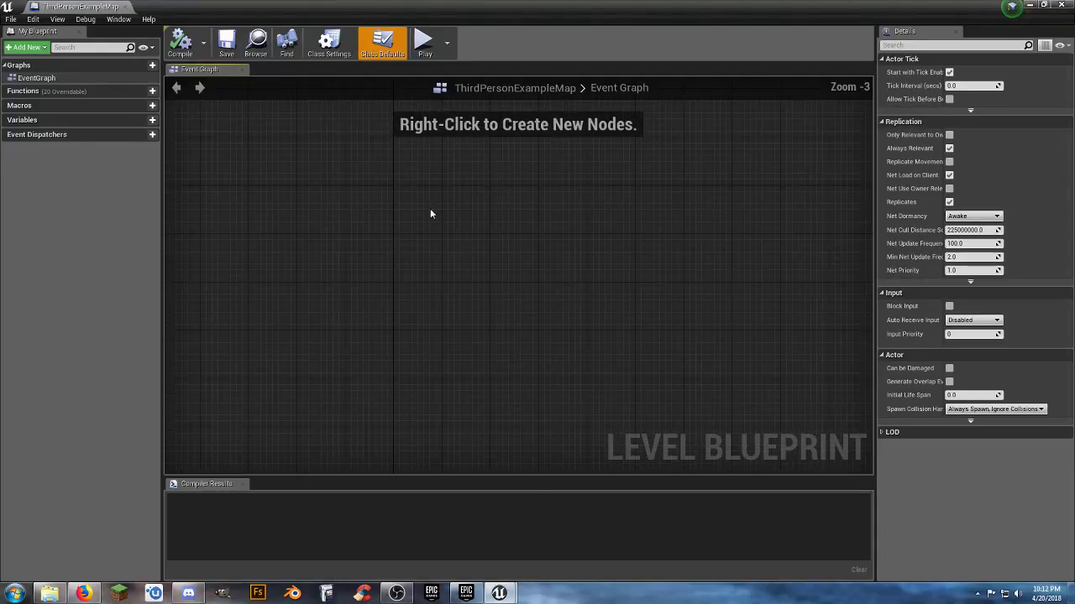
scroll(442, 231, up, 7)
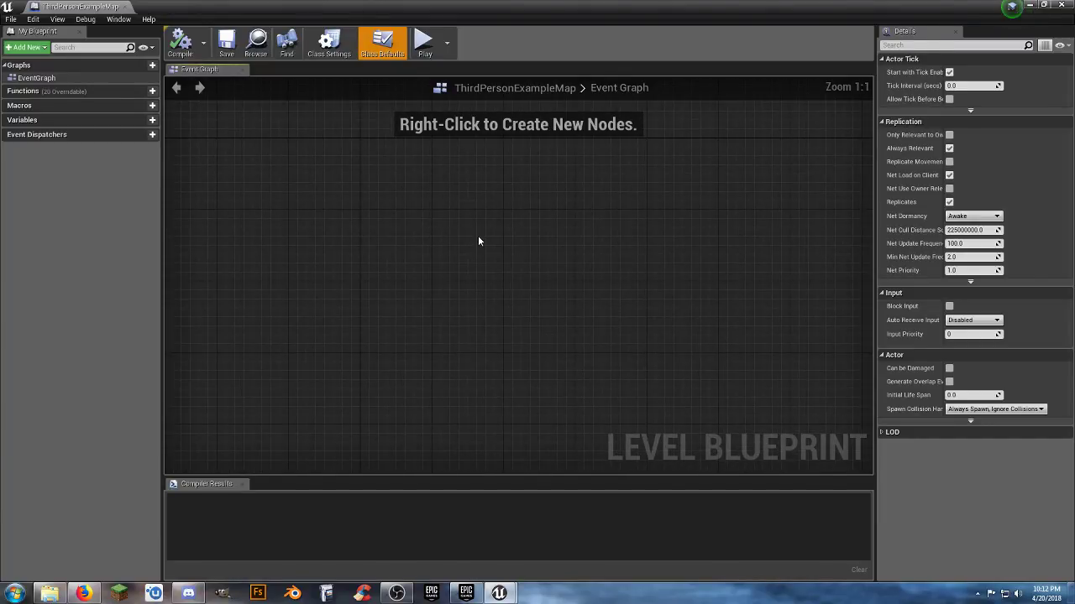
right_drag(479, 240, 487, 331)
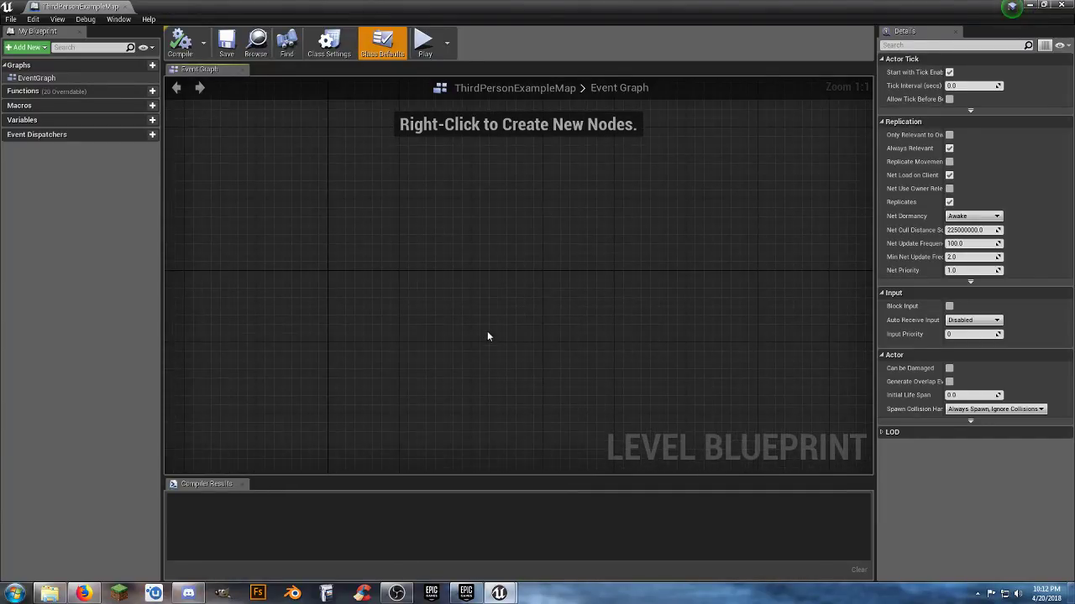
Add an Event BeginPlay node to the level's event graph and place it in the upper middle of the graph
right_click(488, 320)
text(eventbe)
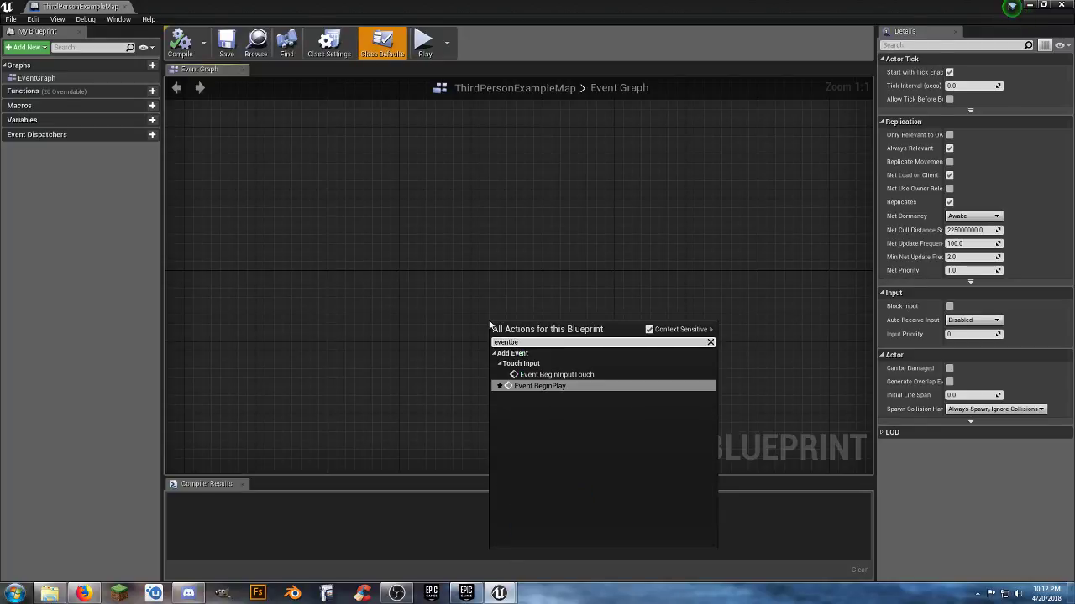
key(Return)
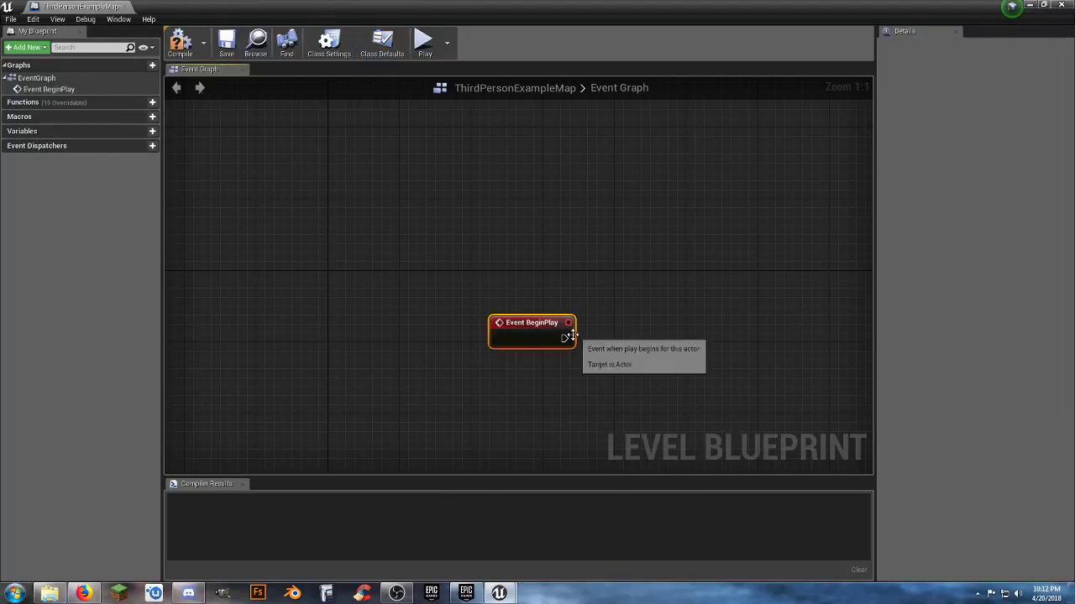
drag(494, 267, 448, 208)
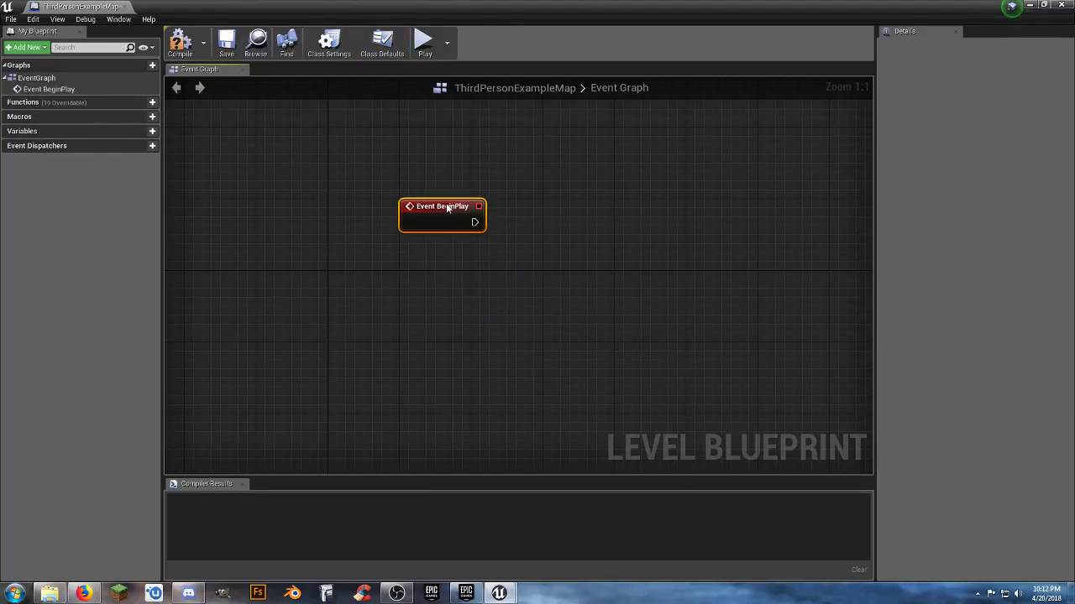
Add a Set Input Mode Game Only node to Event BeginPlay's execution output and align it with the event
drag(582, 234, 582, 234)
text(s)
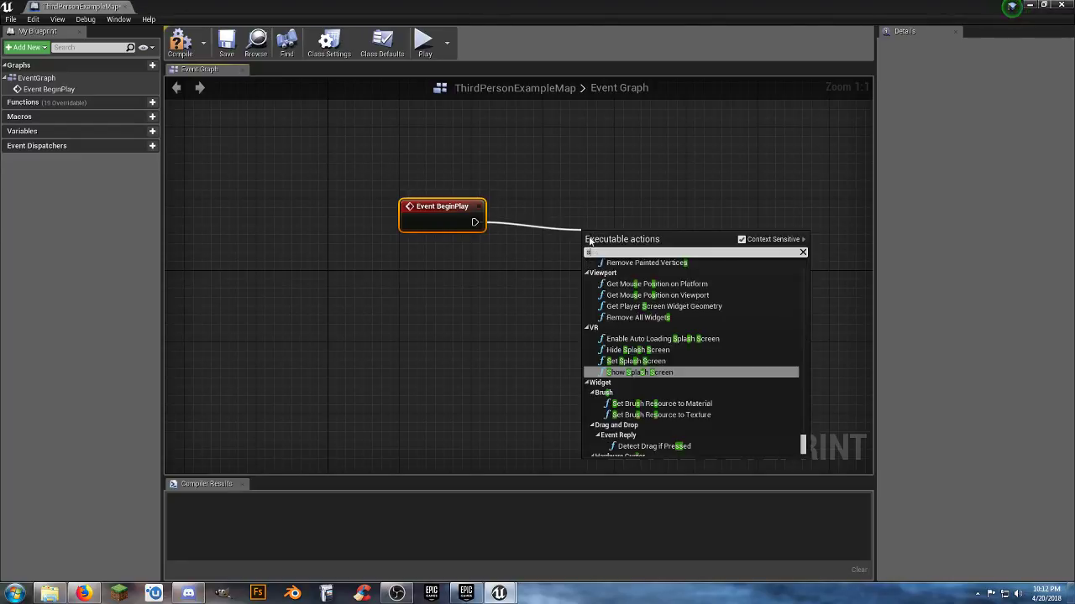
text(etinp)
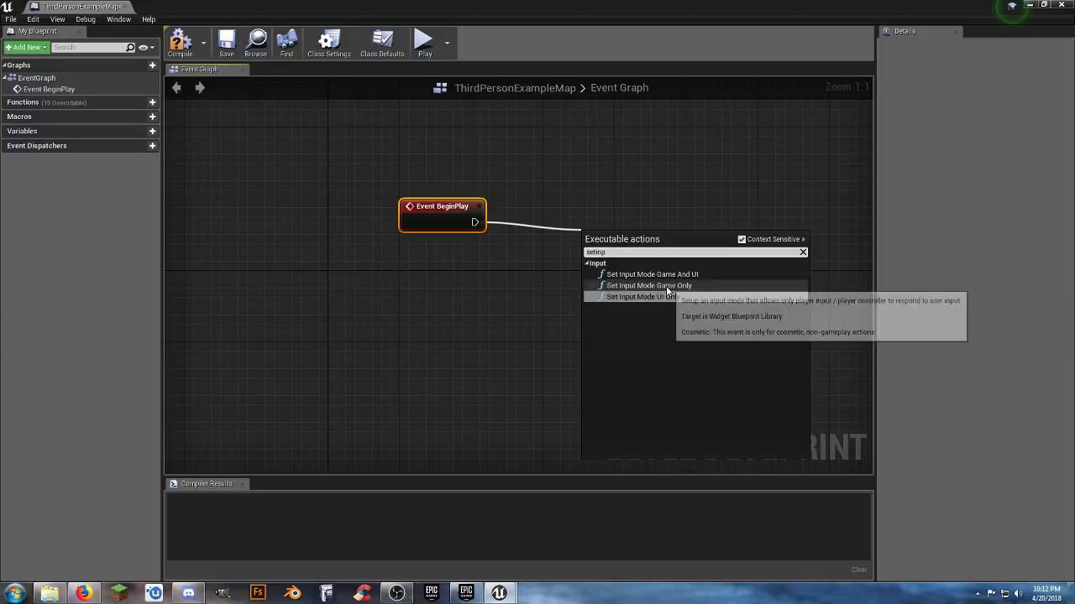
click(667, 287)
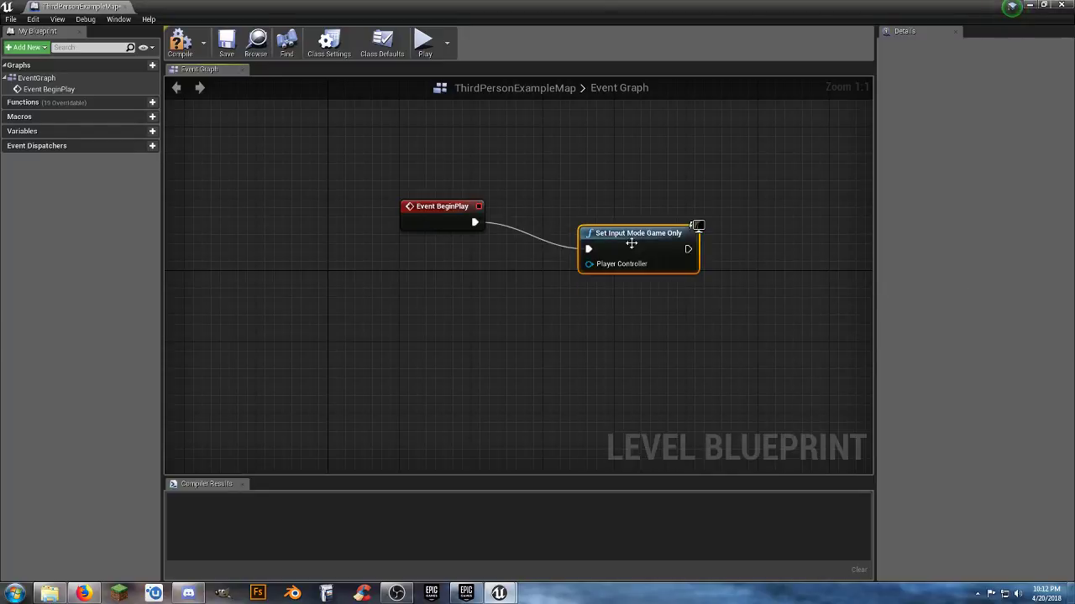
drag(628, 208, 626, 242)
Add a Get Player Controller node feeding Set Input Mode Game Only's Player Controller input, and place it below Event BeginPlay
drag(562, 278, 557, 276)
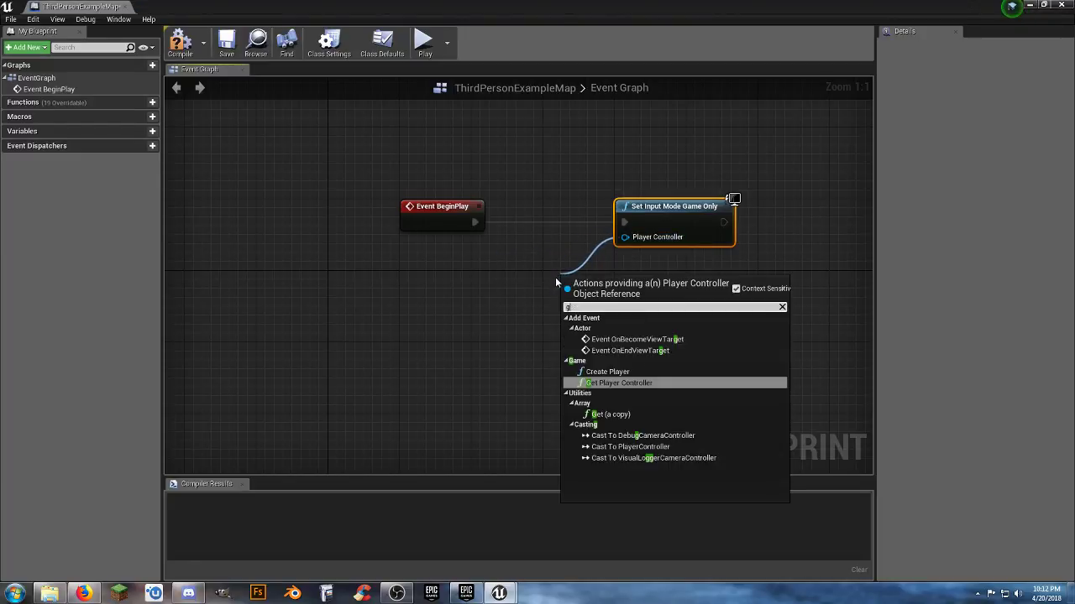
text(get)
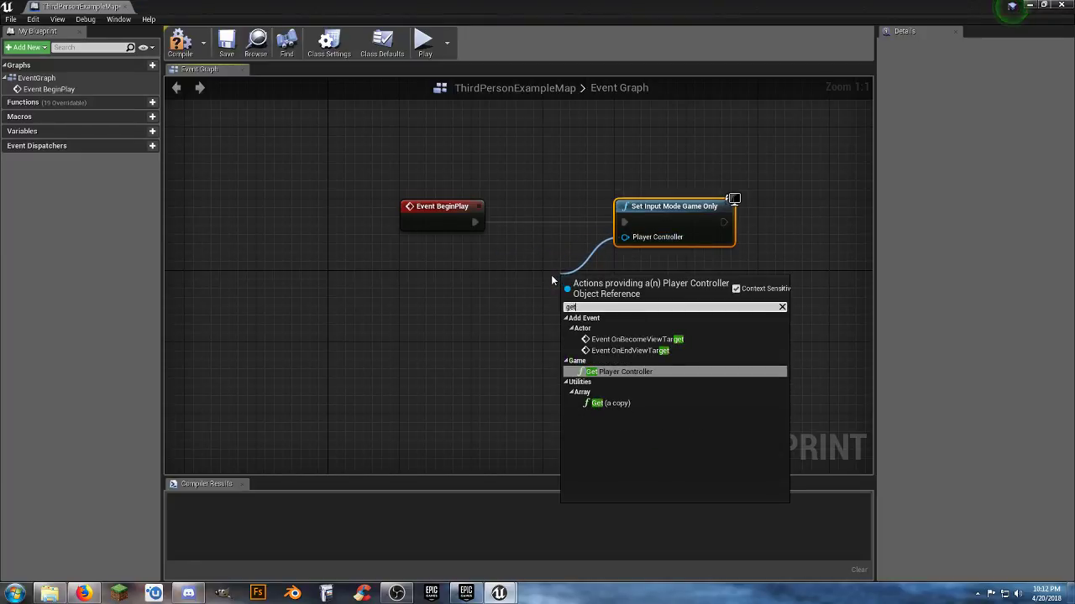
click(621, 370)
drag(617, 285, 455, 285)
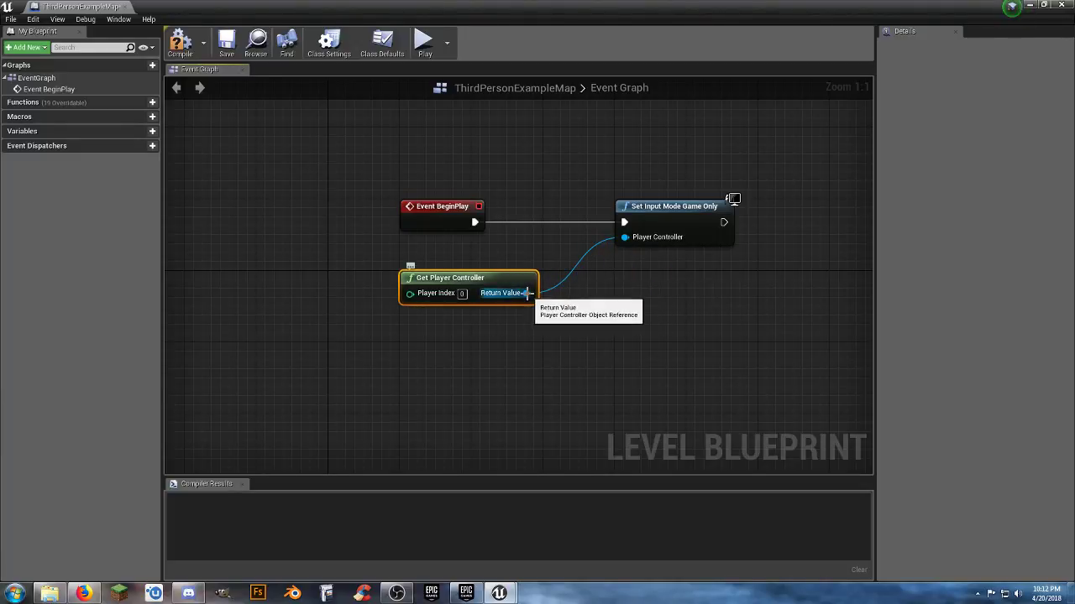
Add an unchecked Set Show Mouse Cursor node targeting the player controller, and place it right after Set Input Mode Game Only
drag(527, 293, 766, 282)
drag(815, 238, 816, 235)
text(setsh)
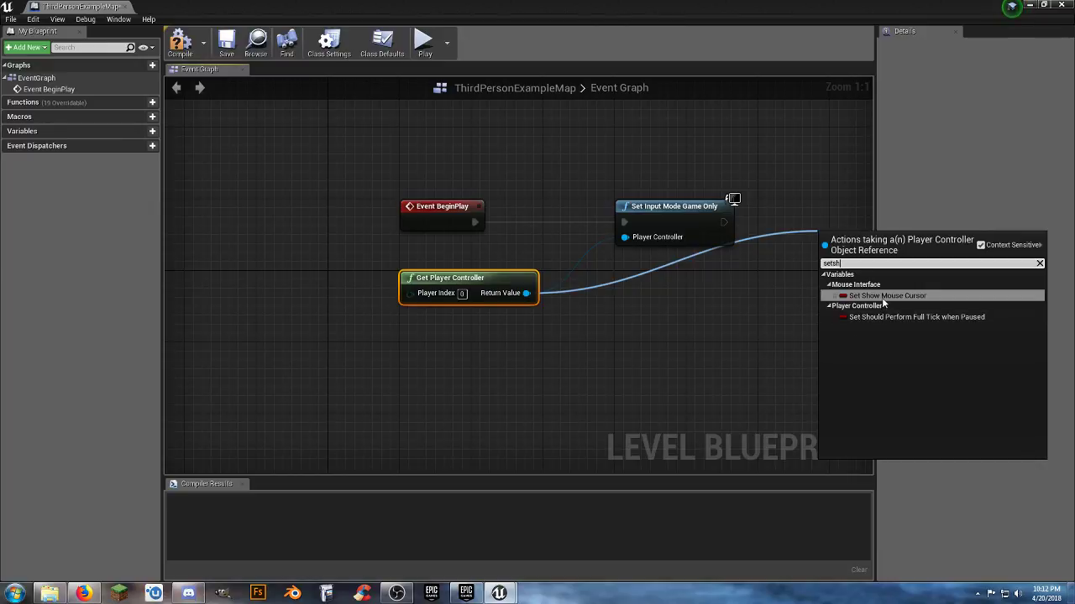
click(884, 296)
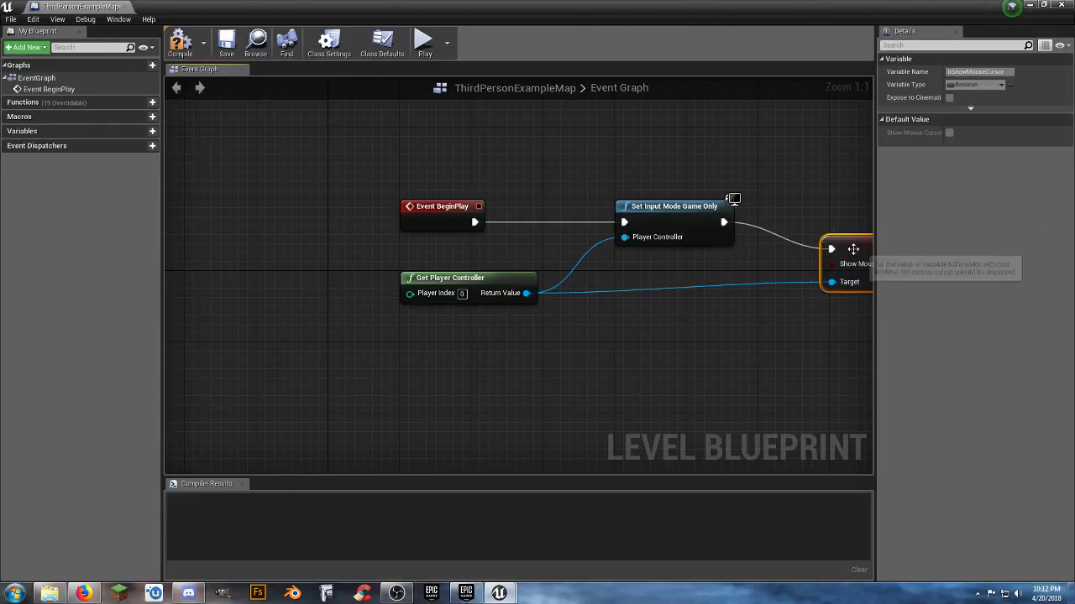
drag(849, 251, 786, 224)
click(756, 325)
right_drag(755, 325, 654, 313)
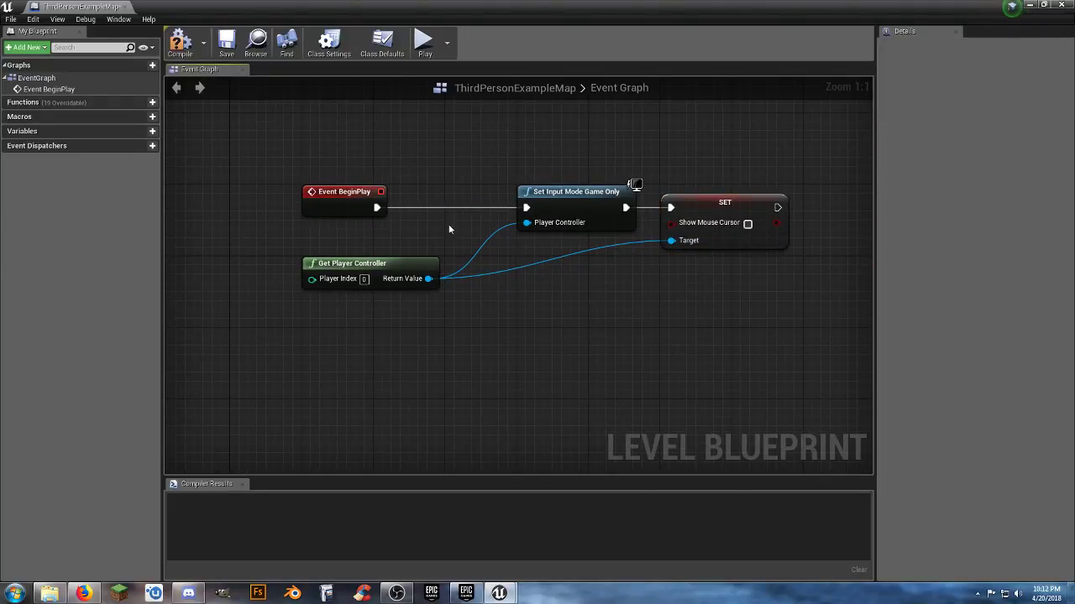
Compile the Level Blueprint and close it
click(180, 42)
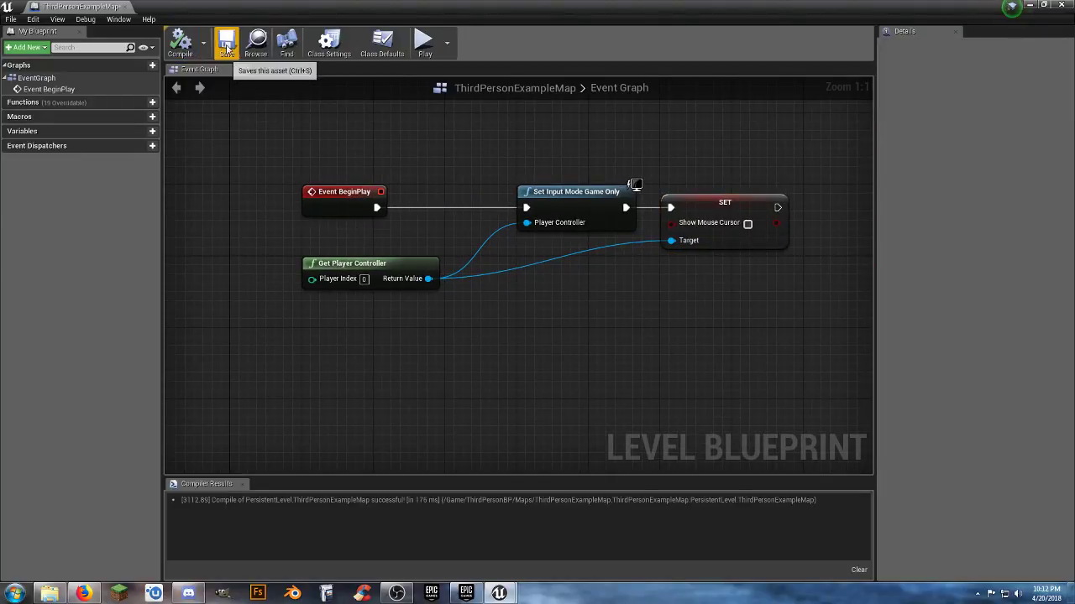
click(123, 7)
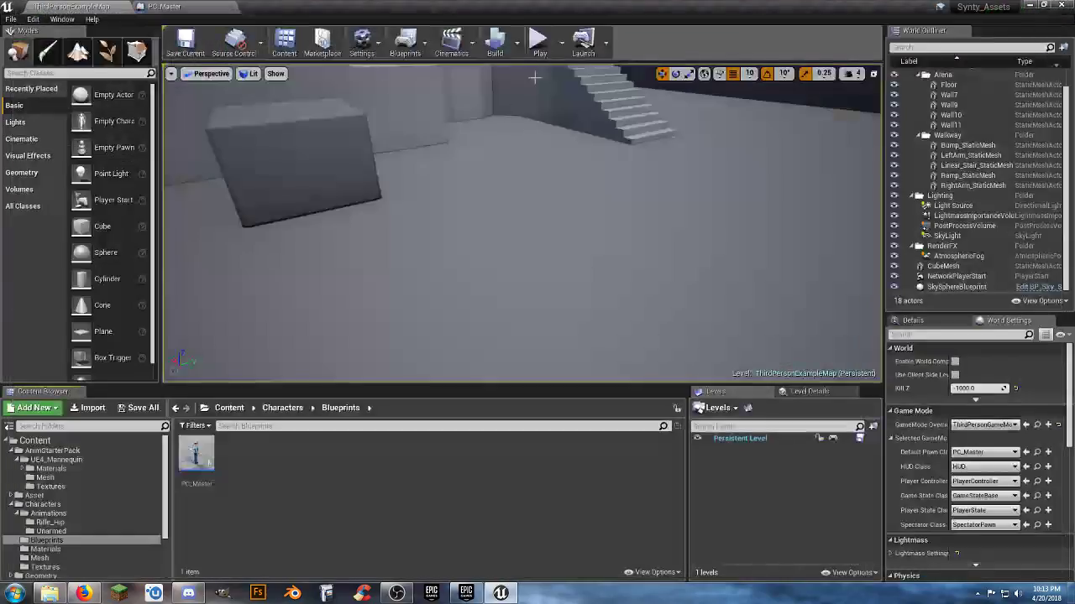
Play the level and run the character around the arena while turning the camera
click(540, 42)
key(w)
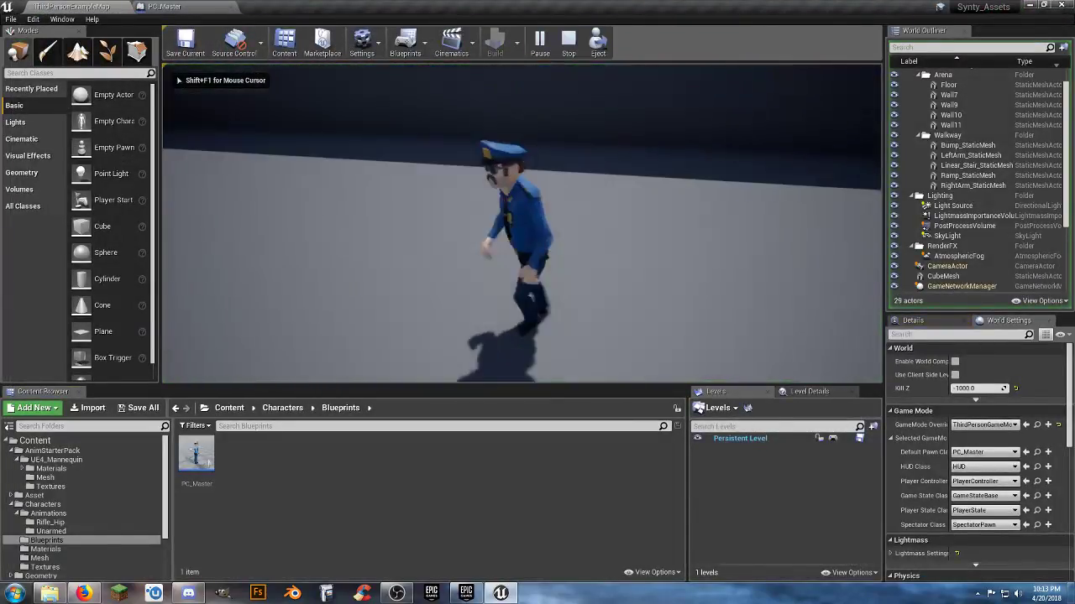
key(w)
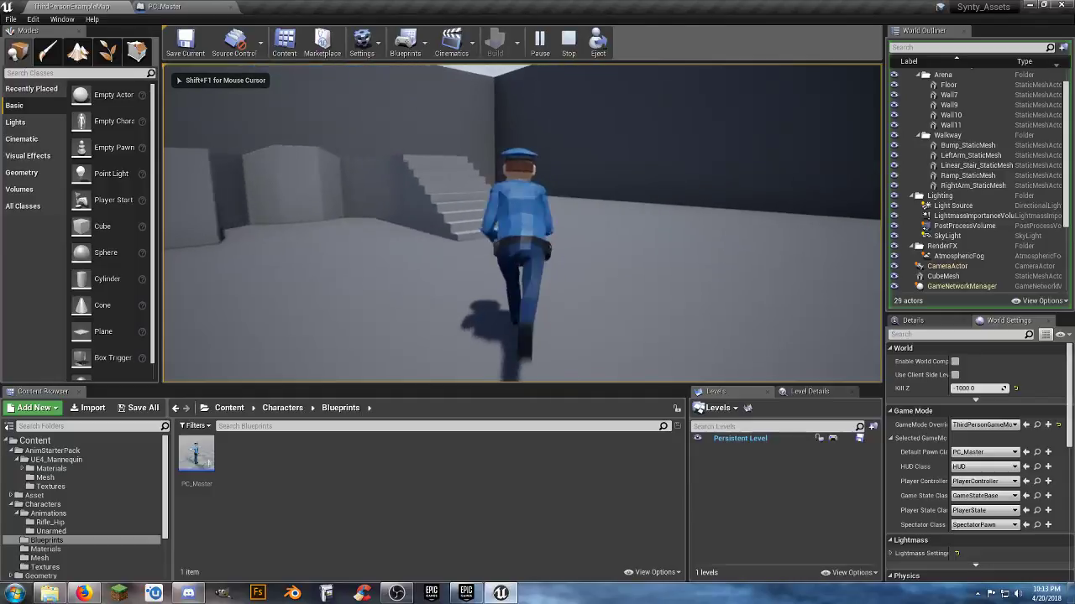
key(w)
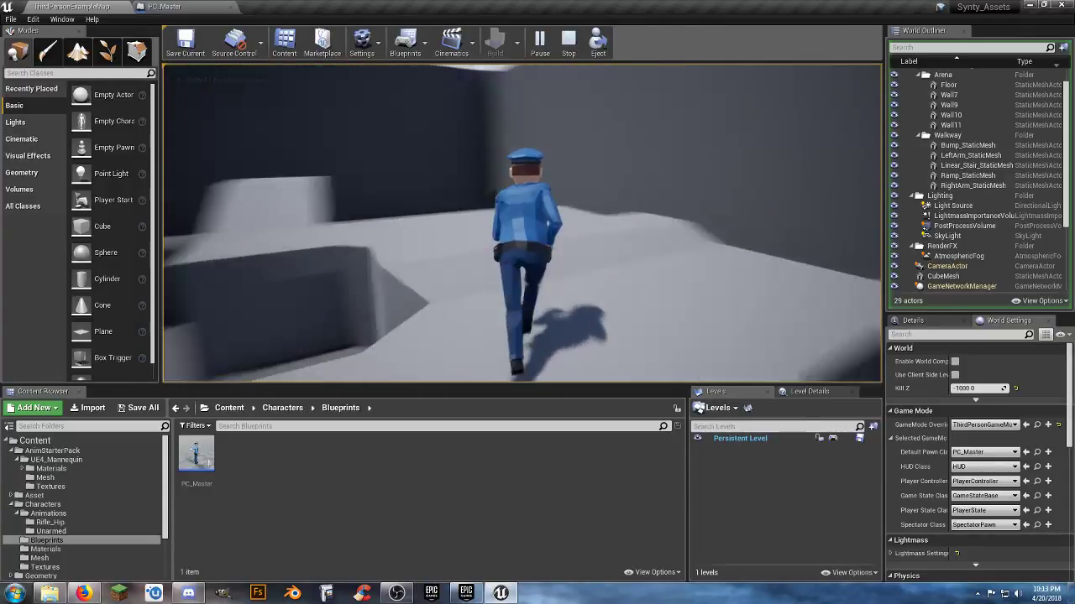
key(w)
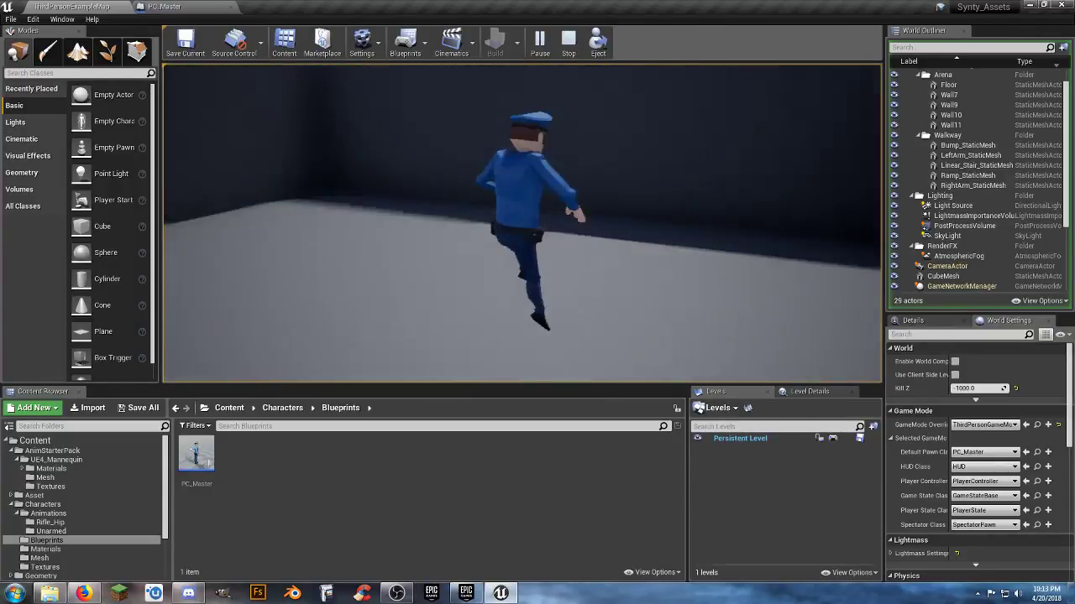
Test the character's crouch toggle, and run and jump it around the arena blocks
key(c)
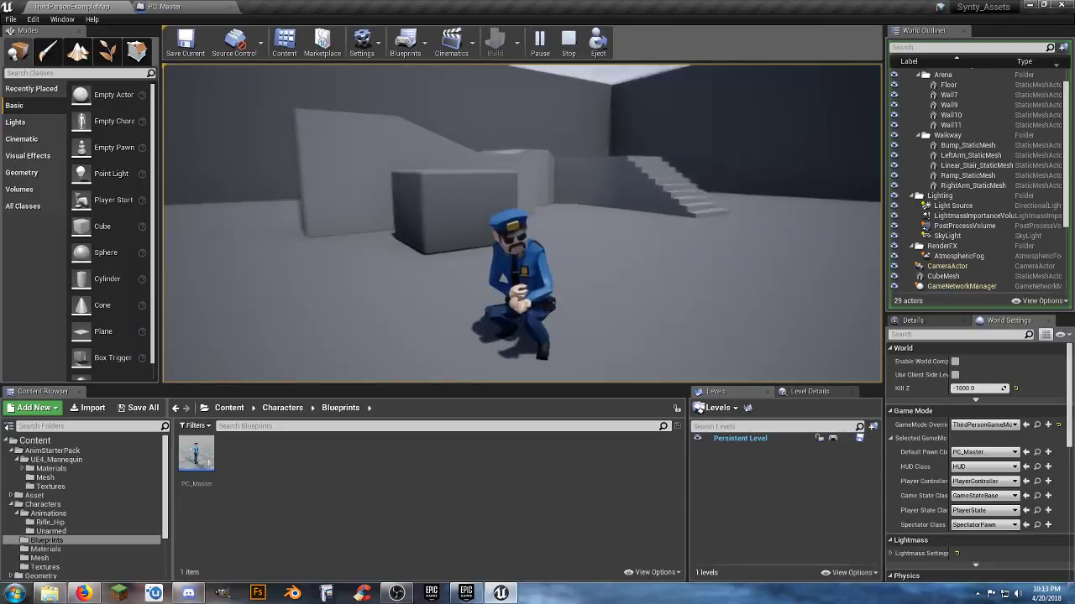
key(w)
key(w)
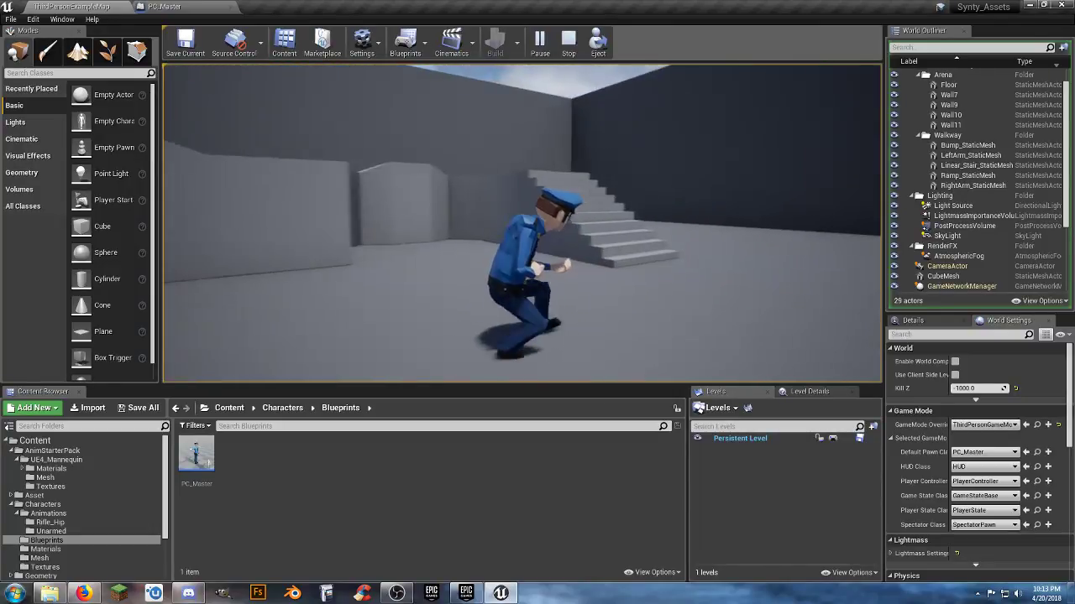
key(w)
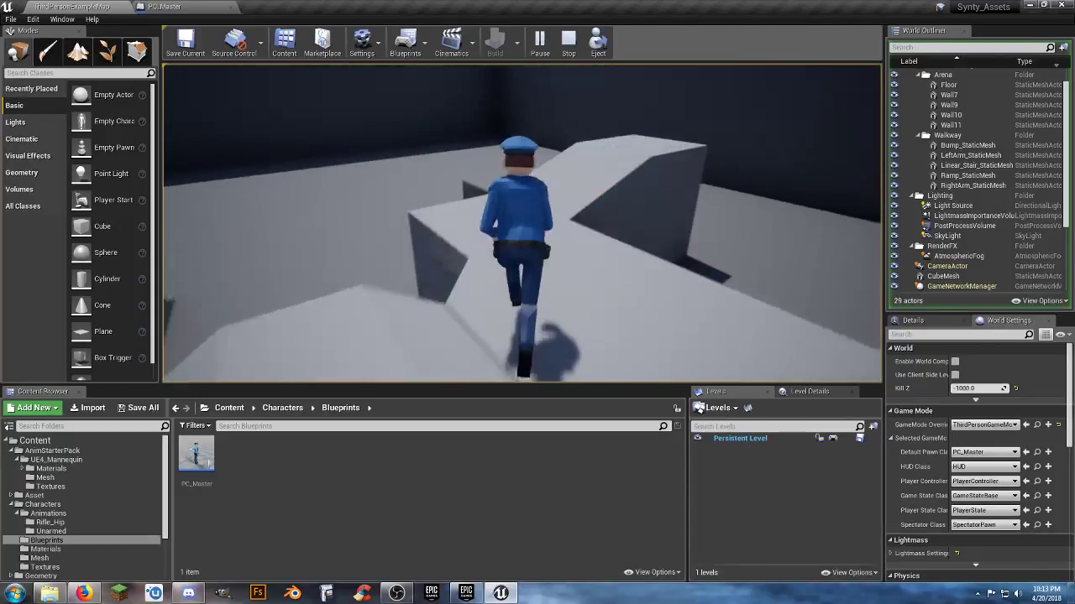
key(space)
key(w)
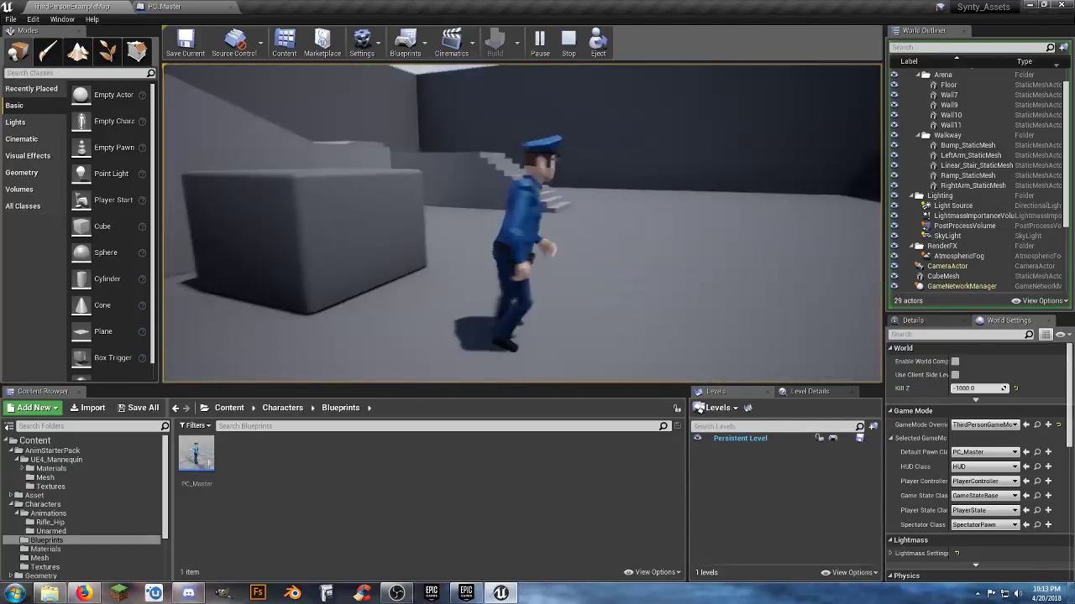
Crouch the character again, move it crouched across the floor and blocks, and end the play session
key(c)
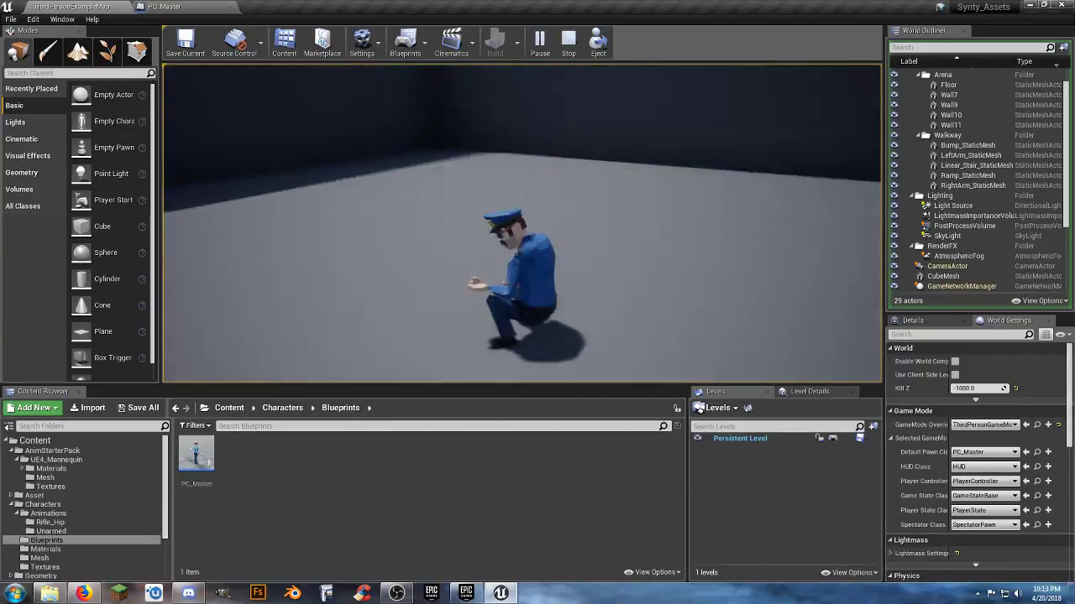
key(w)
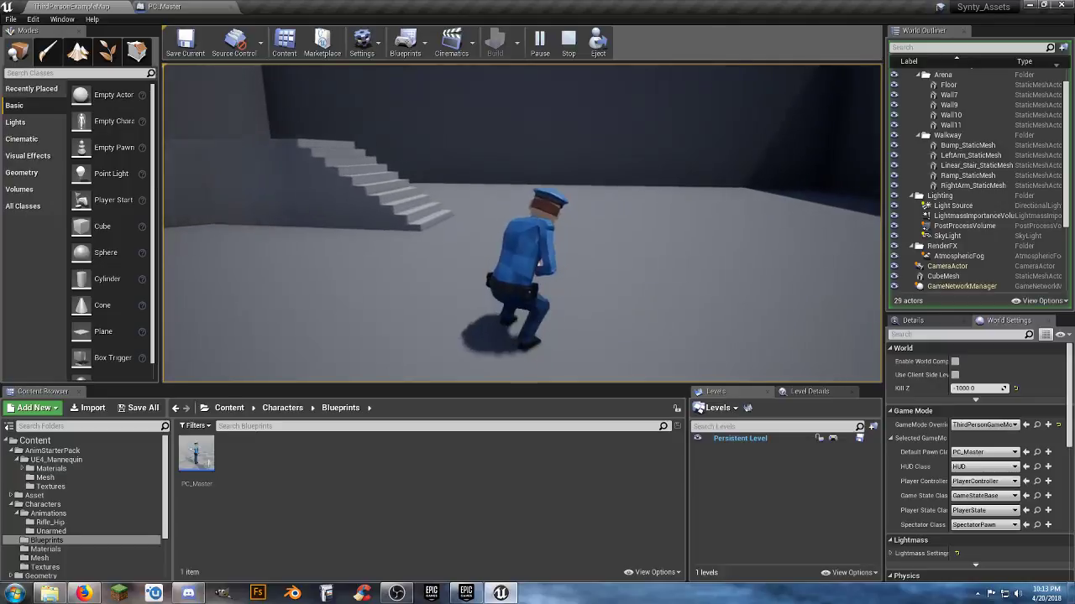
key(w)
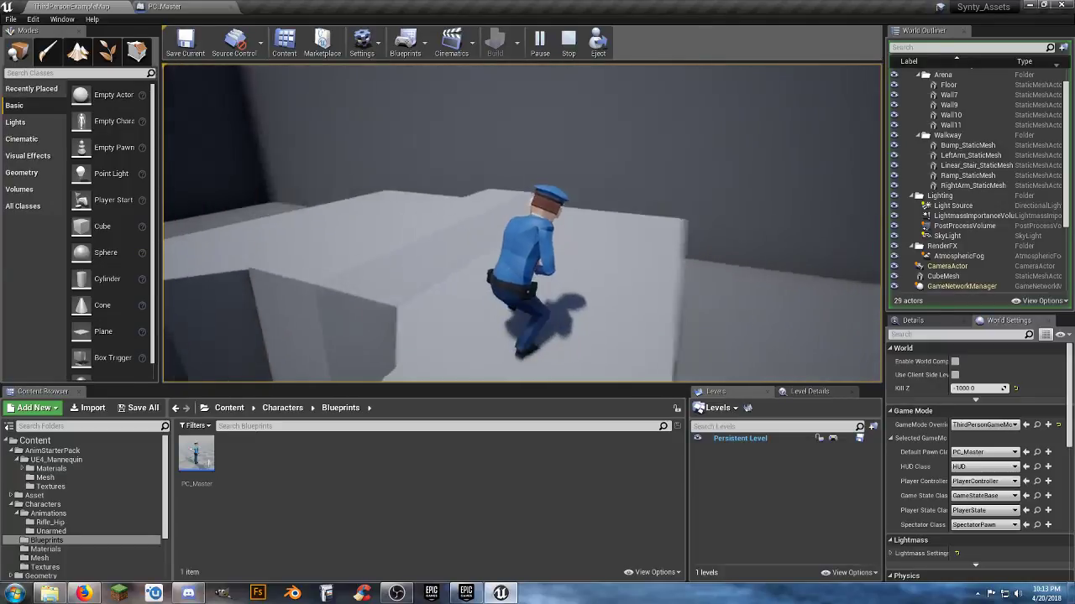
key(w)
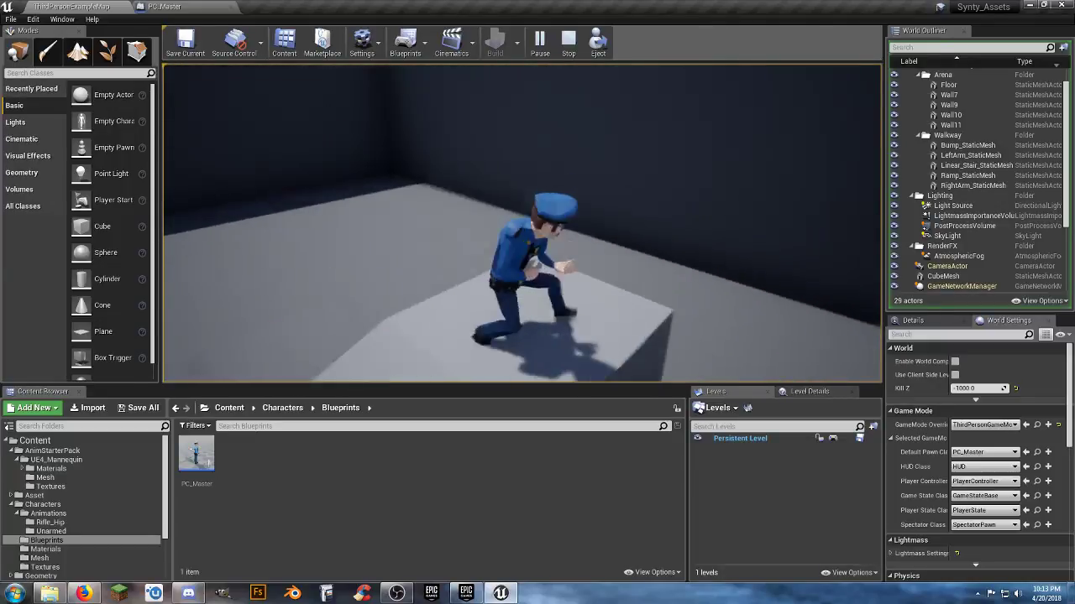
key(w)
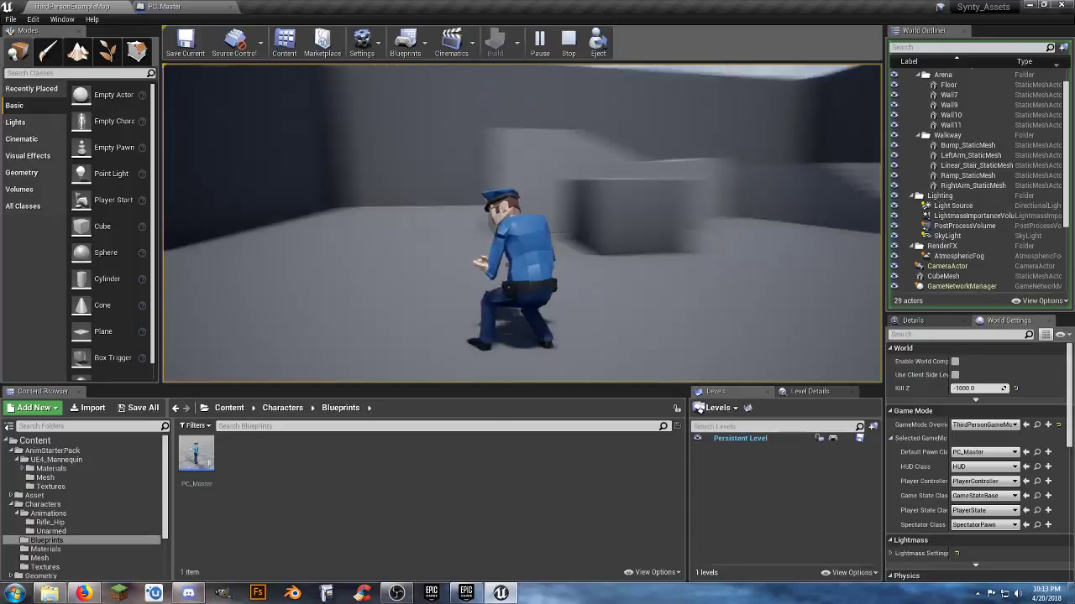
key(Escape)
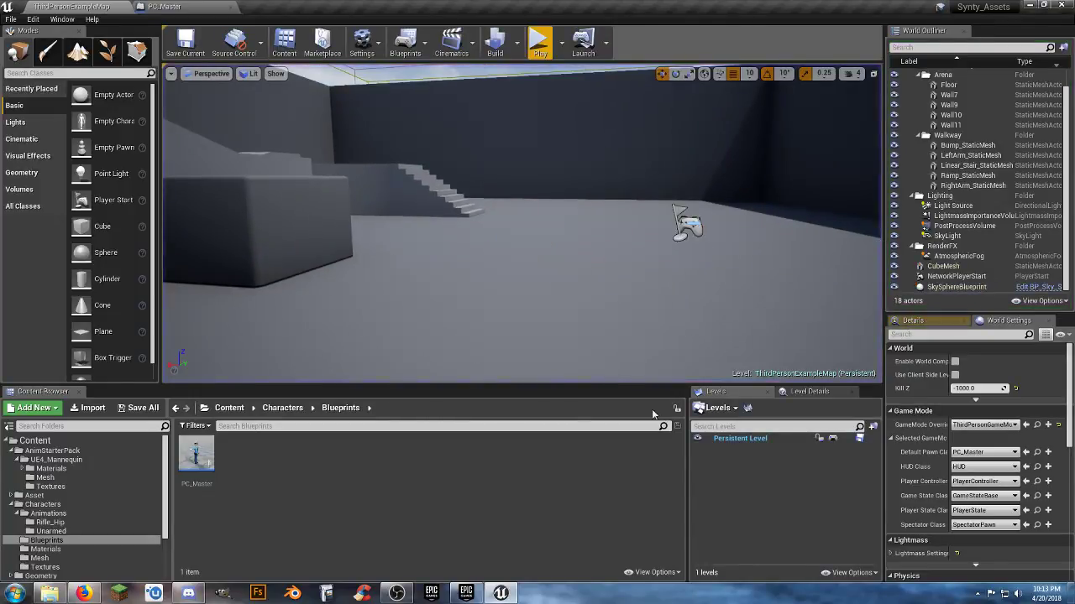
In PC_Master's event graph, line up the two Set Anim Instance Class nodes beside the Combat Mode FlipFlop
click(164, 7)
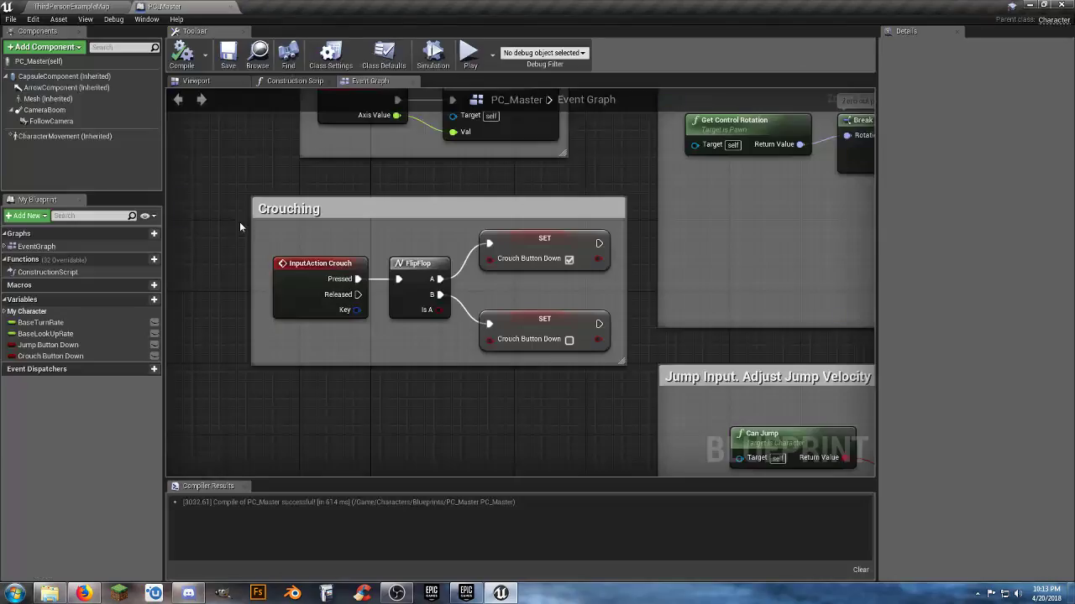
right_drag(507, 403, 147, 159)
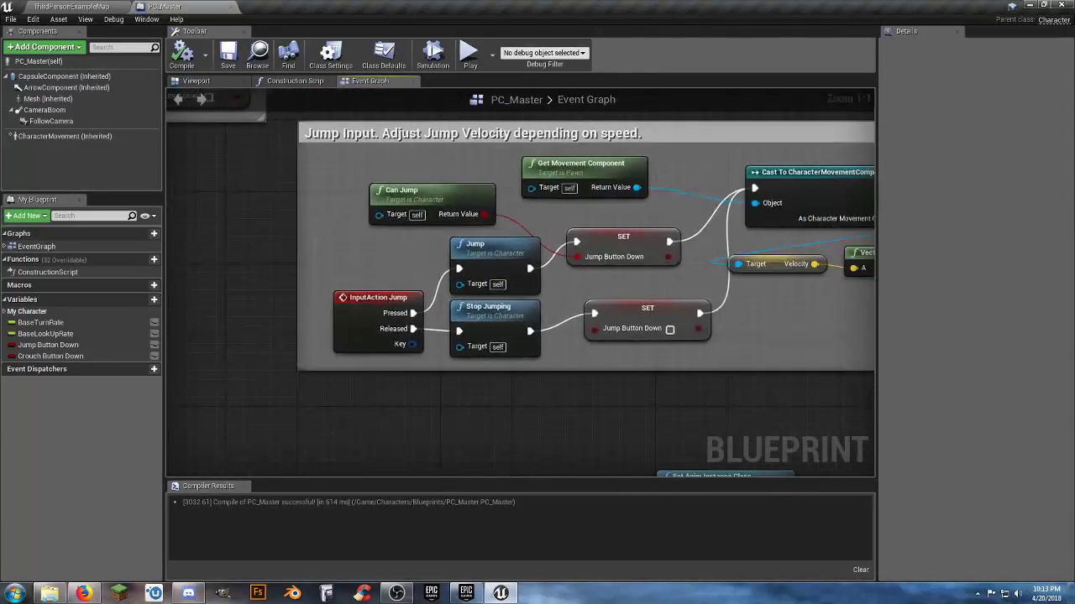
right_drag(548, 388, 401, 207)
right_drag(681, 358, 593, 275)
drag(680, 386, 510, 209)
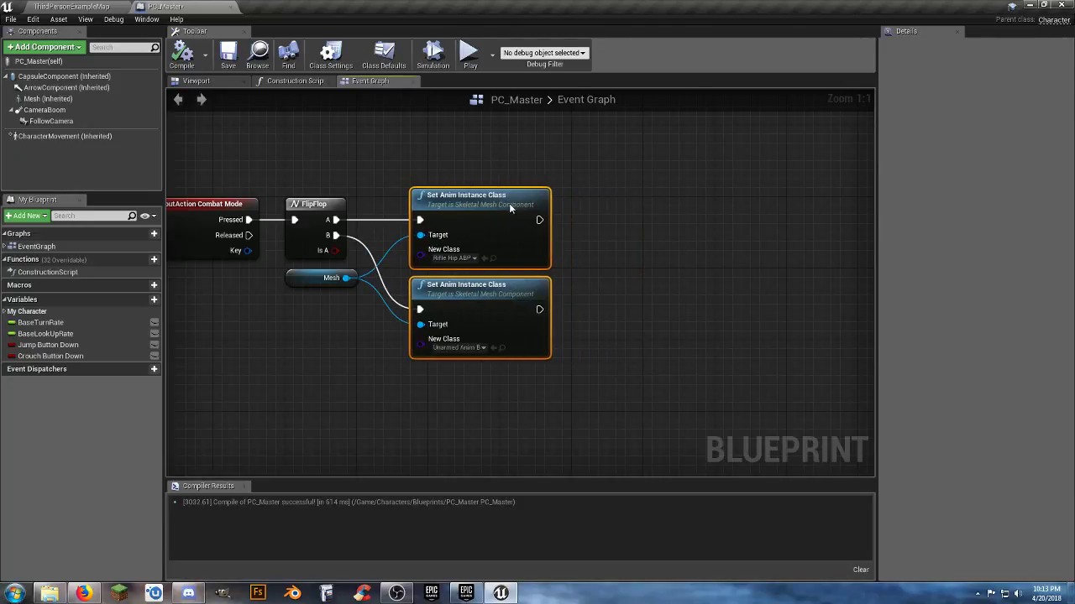
click(624, 274)
right_drag(630, 297, 682, 316)
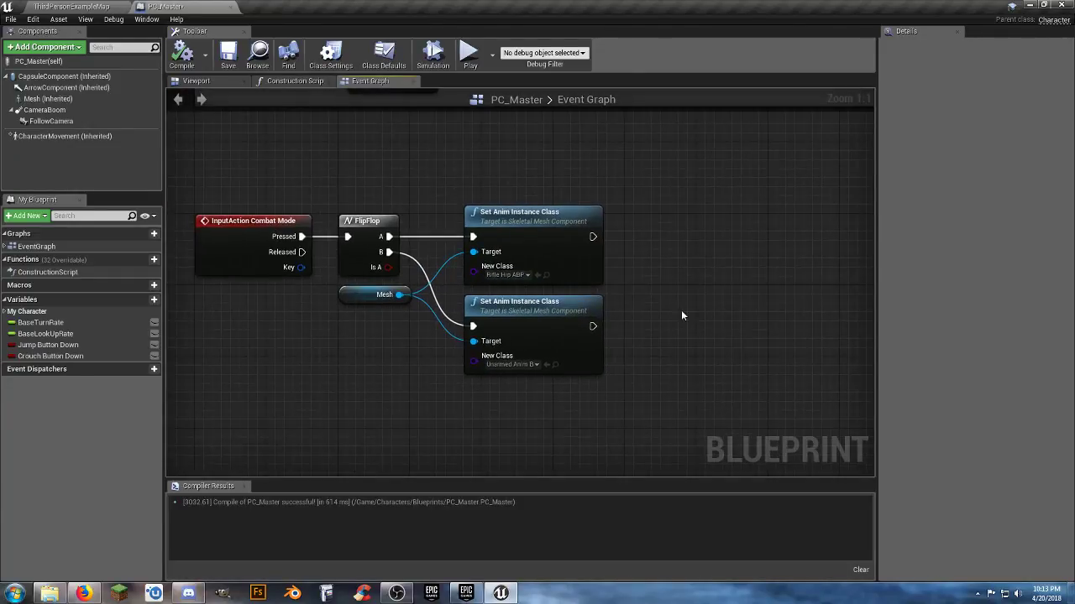
Select PC_Master's FollowCamera component to view its camera settings
click(67, 123)
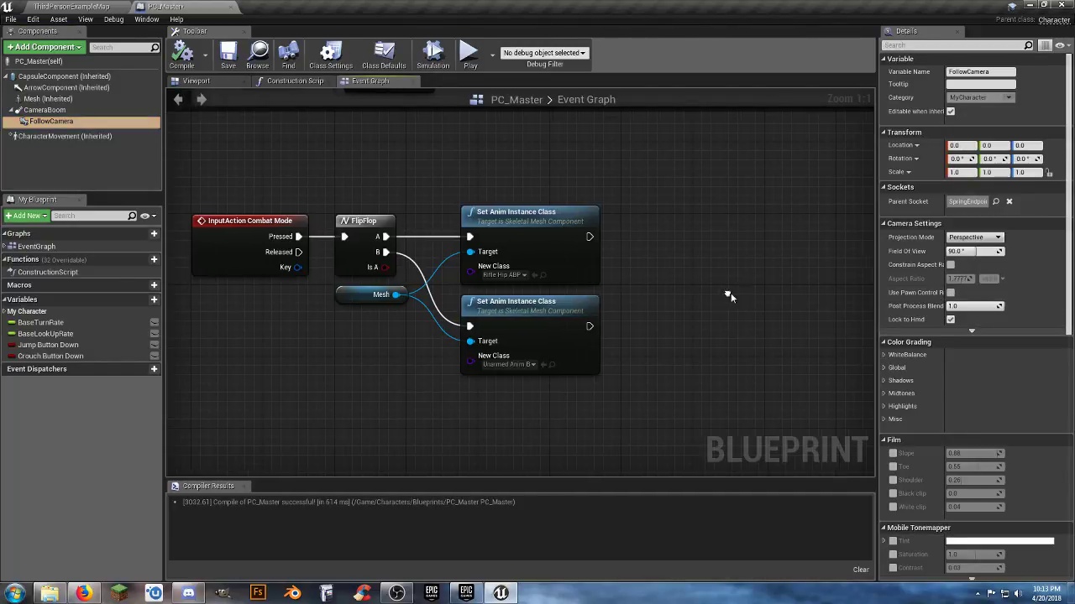
right_drag(729, 293, 695, 297)
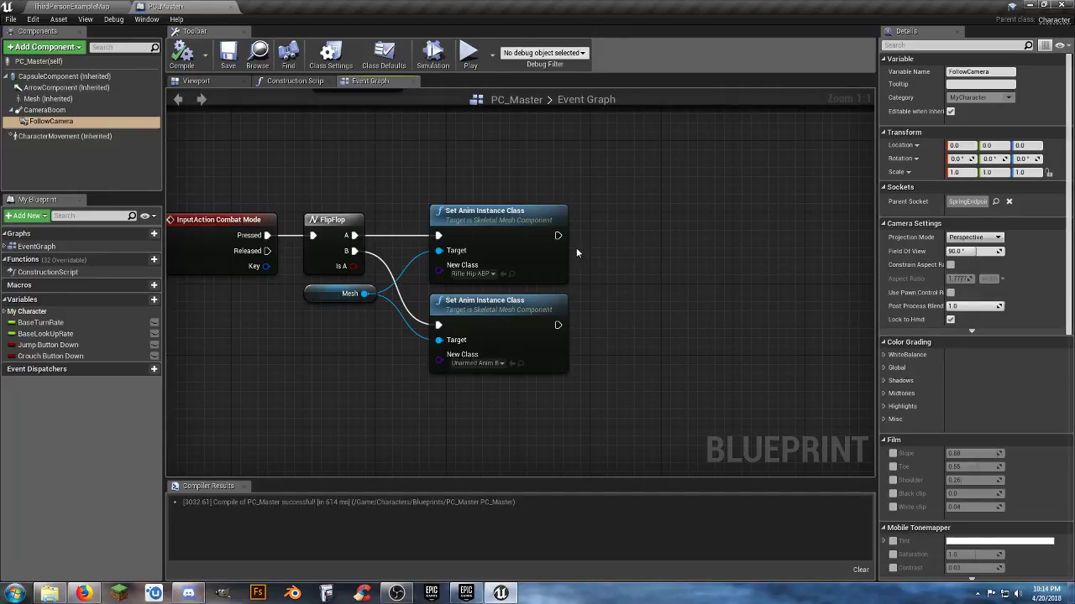
Try to find a pawn control node to follow the Rifle Hip Set Anim Instance Class node, searching "usepa" and "pawncon"
drag(609, 239, 628, 235)
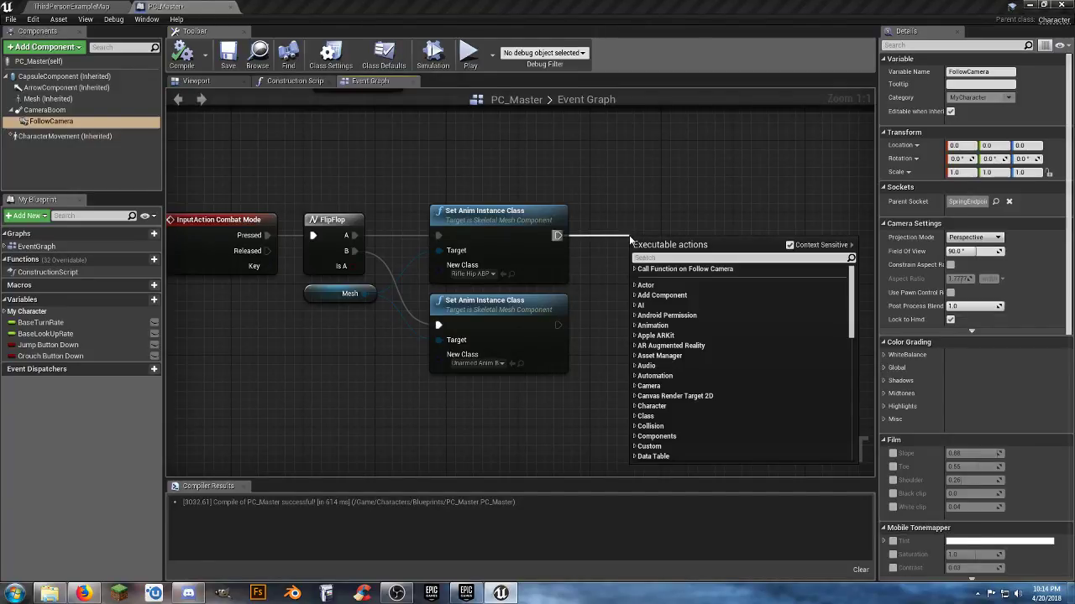
text(usepa)
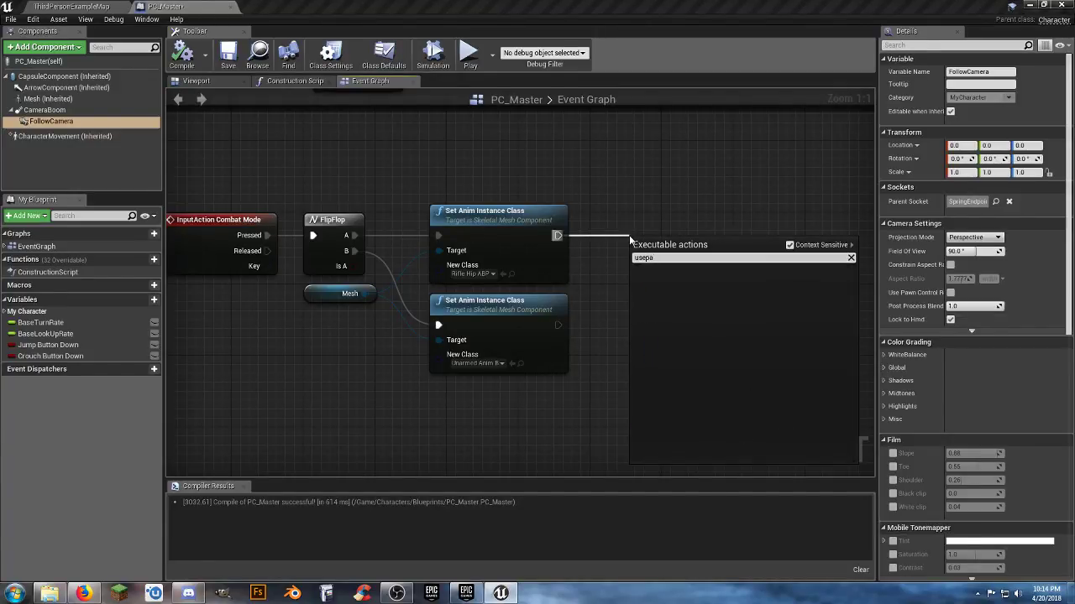
key(BackSpace)
key(BackSpace)
key(BackSpace)
key(BackSpace)
key(BackSpace)
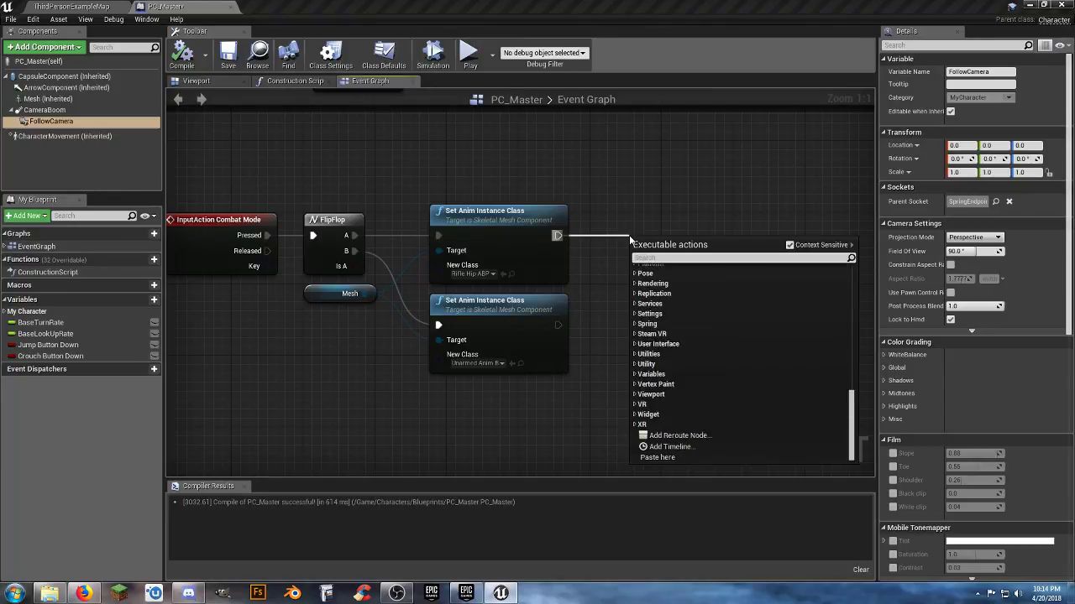
text(pawn)
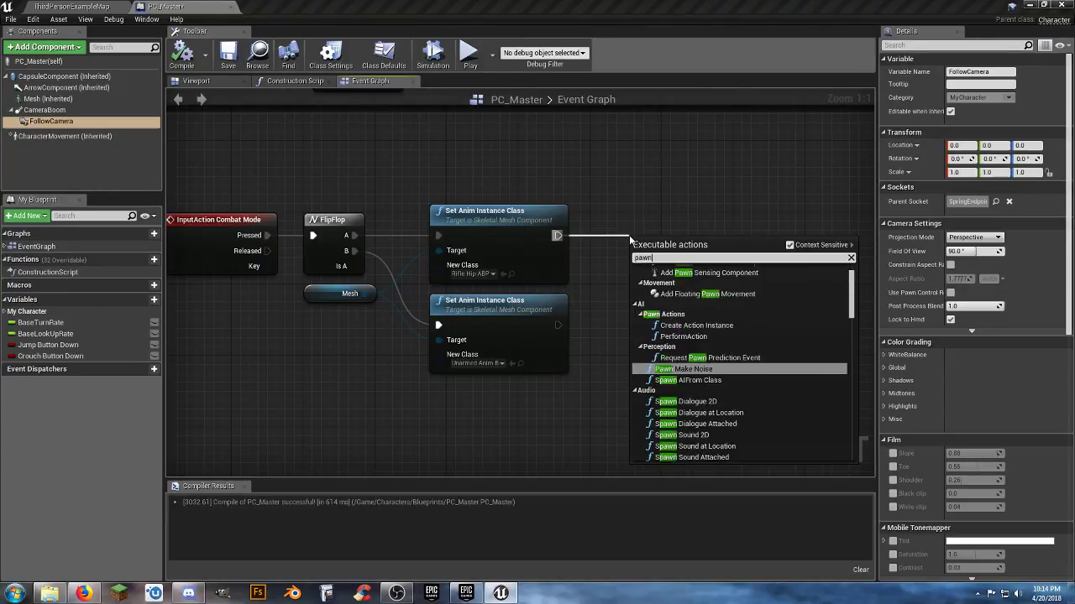
text(con)
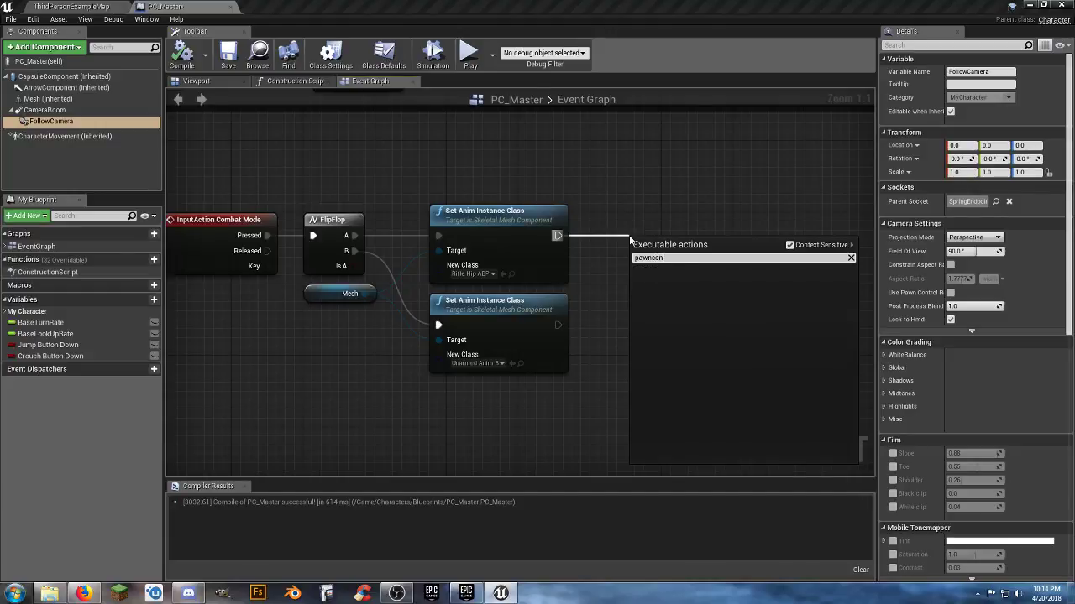
click(649, 214)
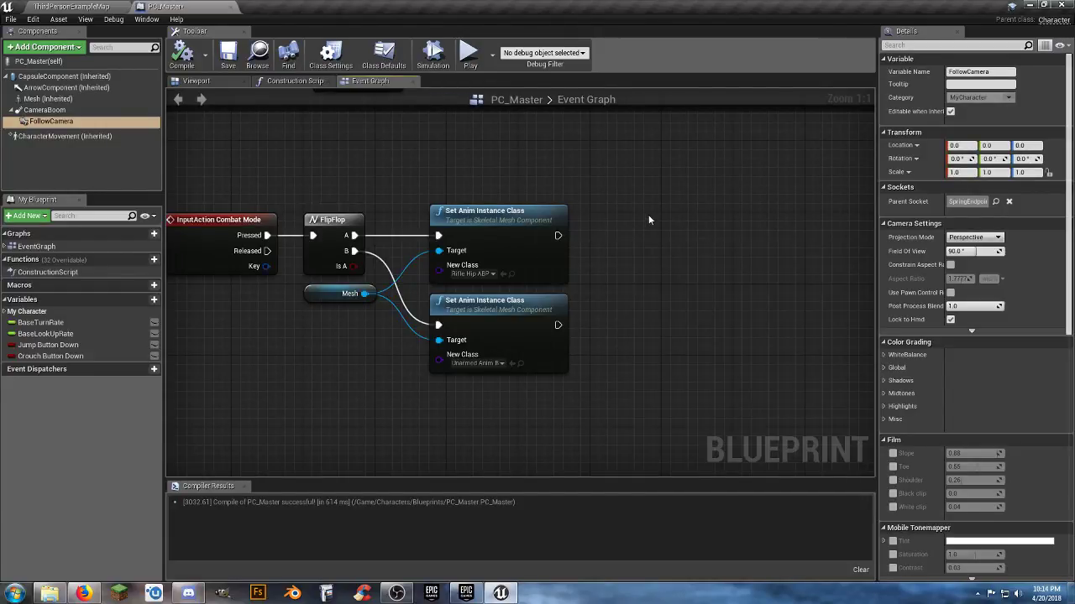
right_drag(649, 214, 562, 220)
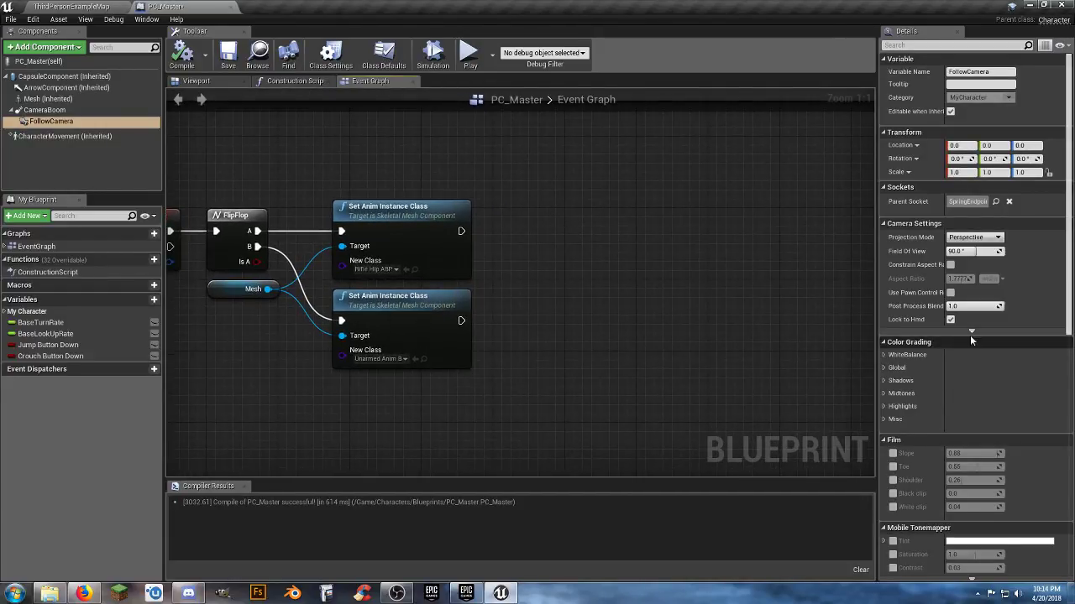
Add a Set Use Controller Rotation Yaw node after the Rifle Hip Set Anim Instance Class node and align it with that branch
click(96, 62)
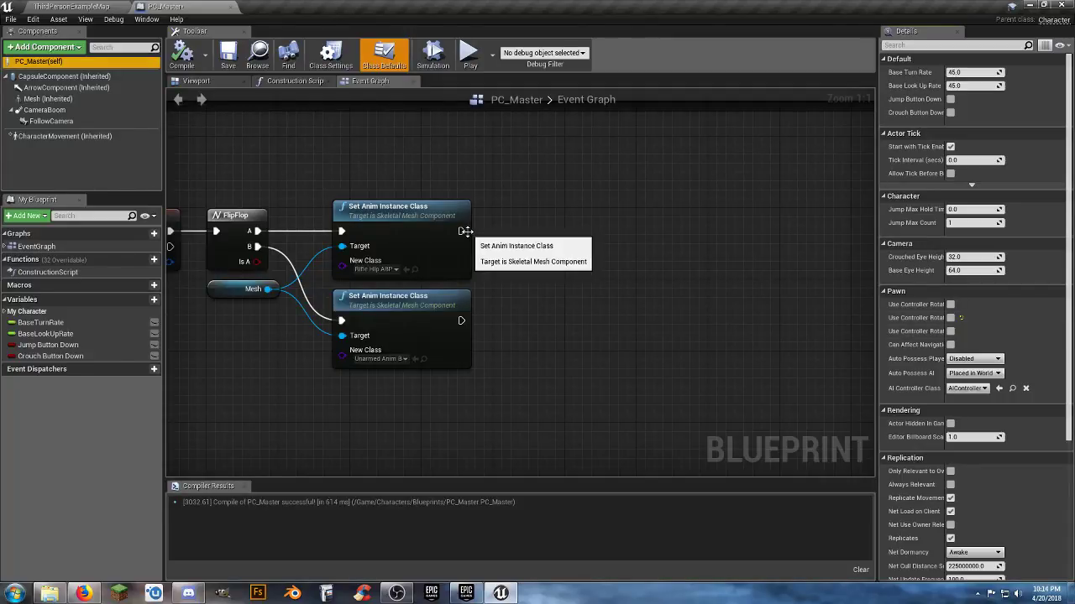
drag(464, 231, 547, 233)
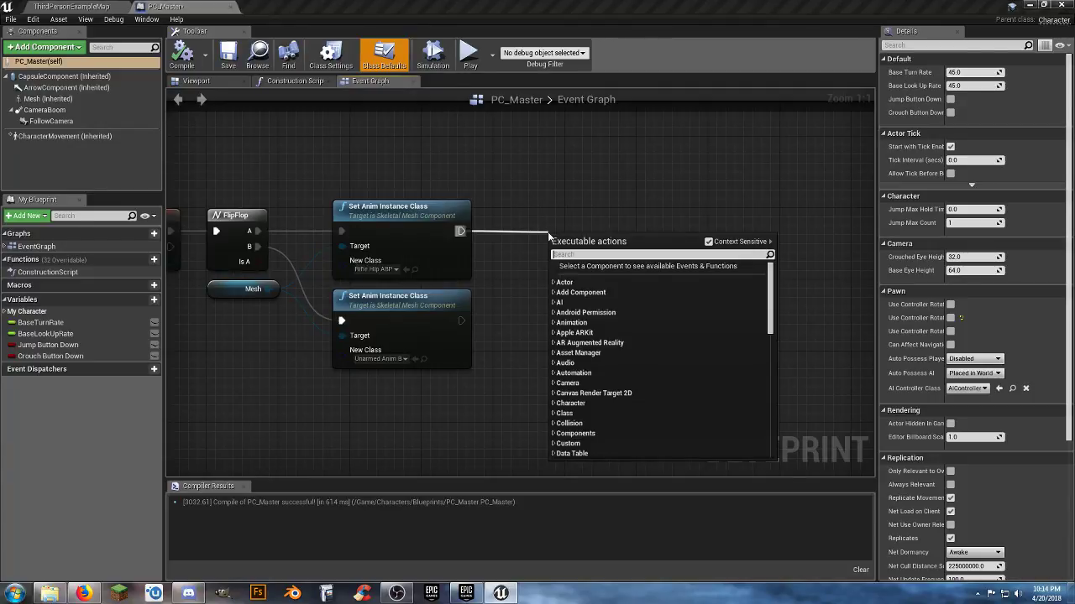
text(usecont)
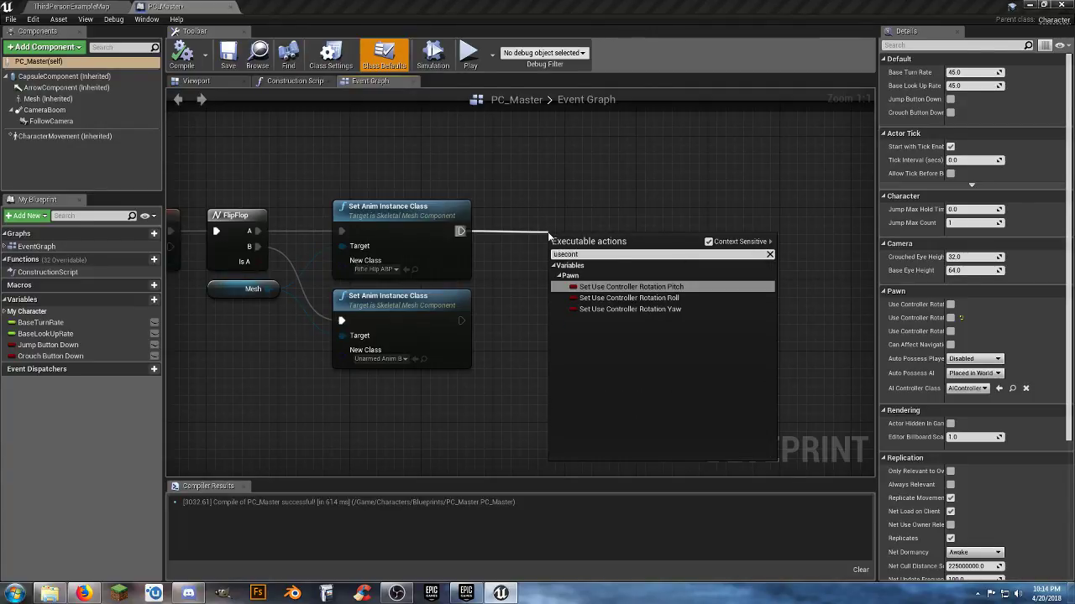
click(675, 310)
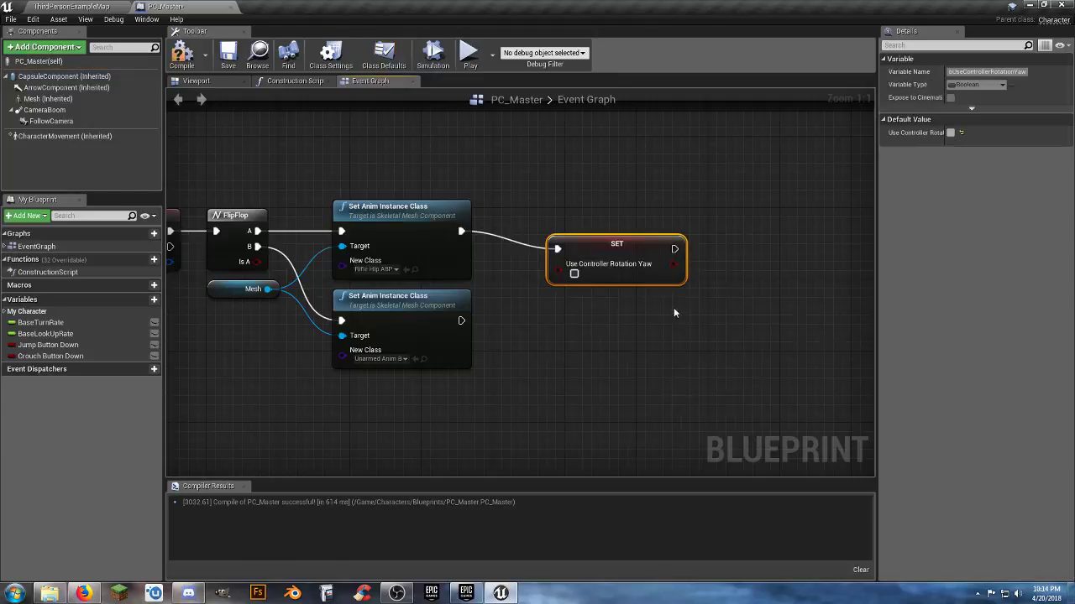
drag(595, 241, 528, 227)
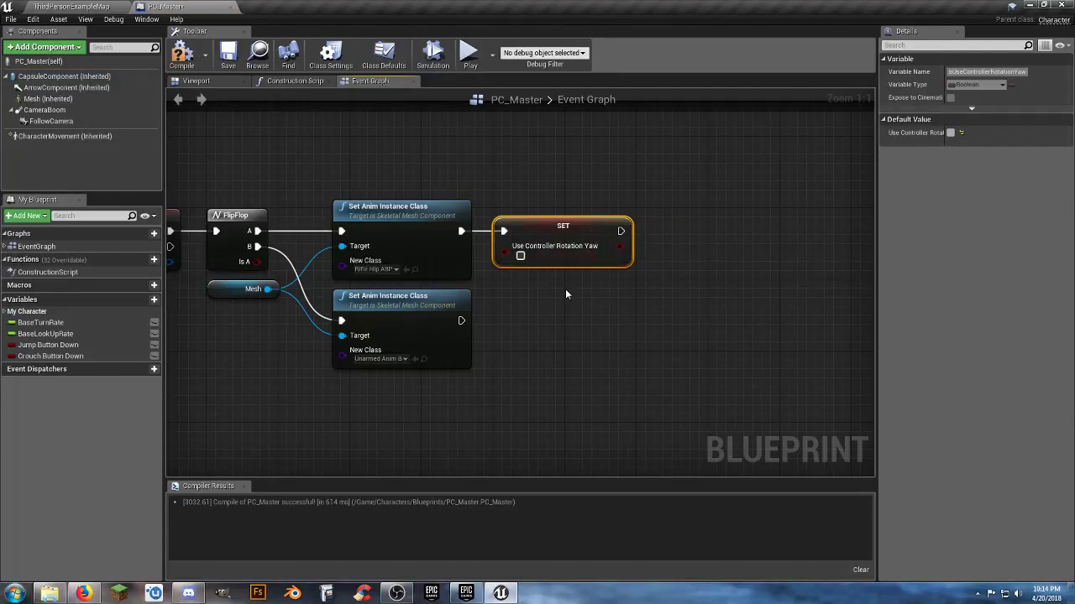
Duplicate the yaw node onto the Unarmed branch, enable Use Controller Rotation Yaw only on the Rifle Hip branch, and compile PC_Master
key(ctrl+c)
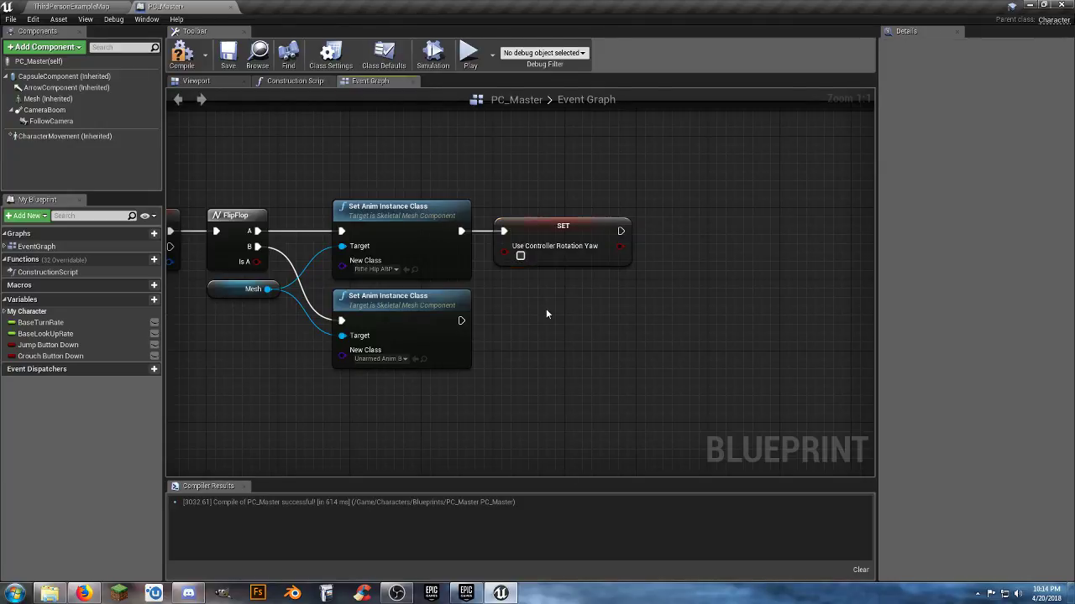
key(ctrl+v)
drag(460, 321, 525, 320)
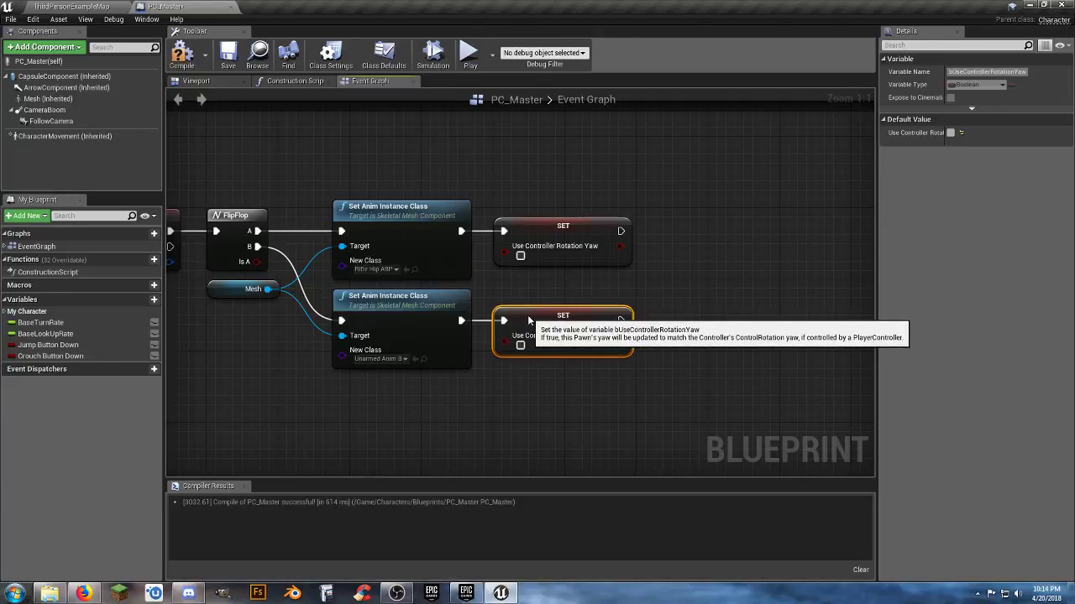
click(521, 257)
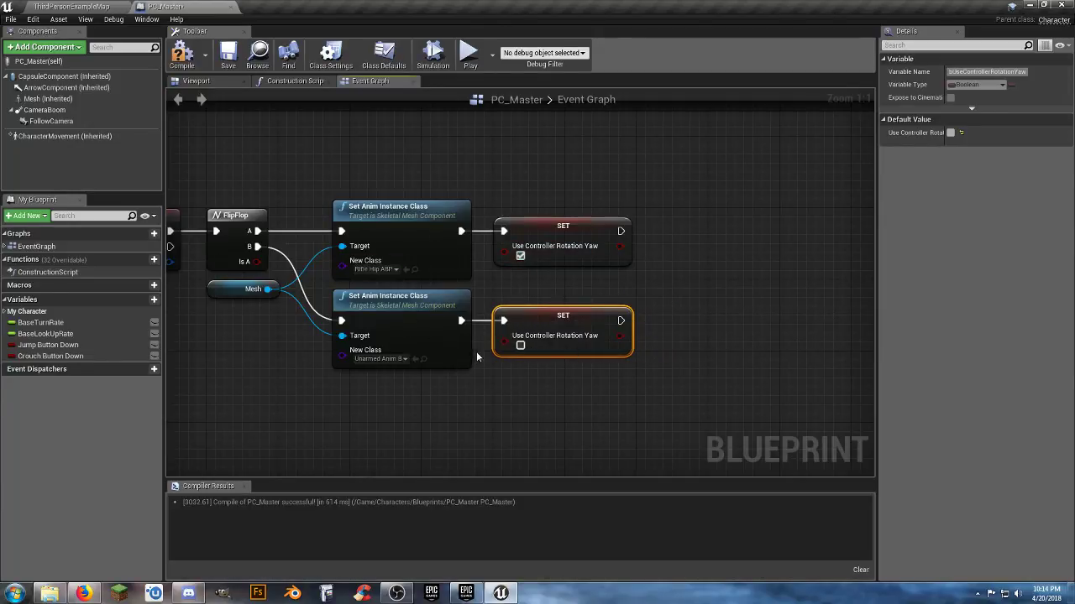
click(507, 409)
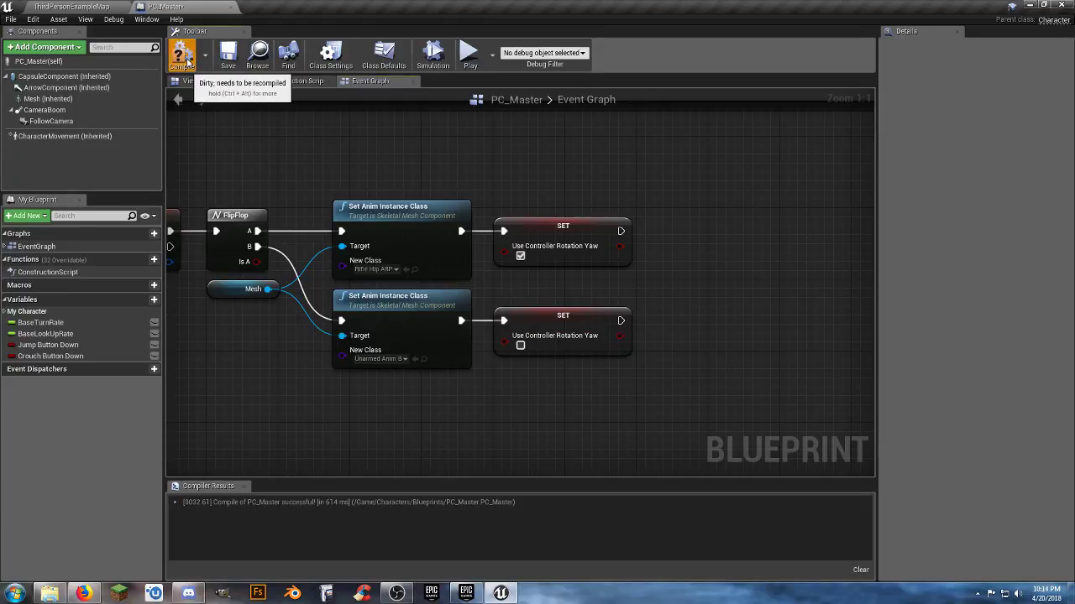
Play ThirdPersonExampleMap, run the character over the blocks, and switch to combat mode to check that it turns with the camera
click(105, 7)
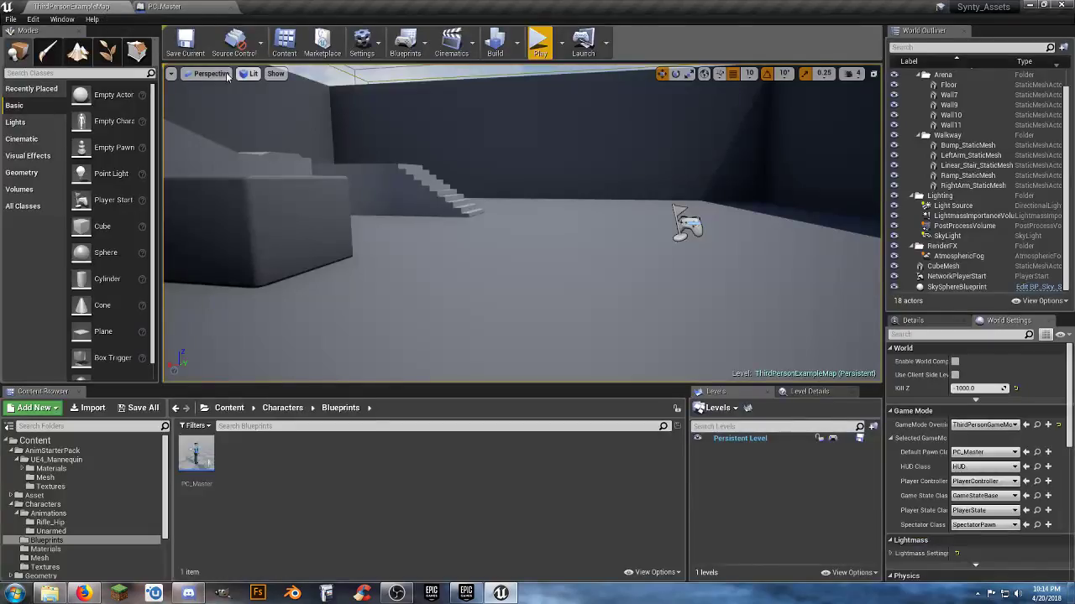
click(540, 42)
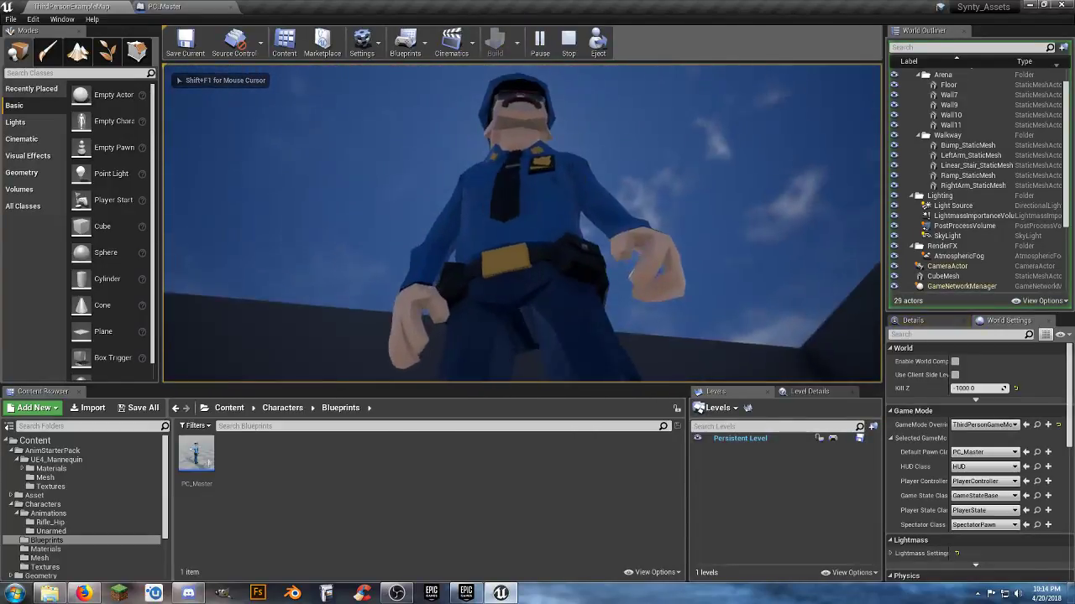
key(w)
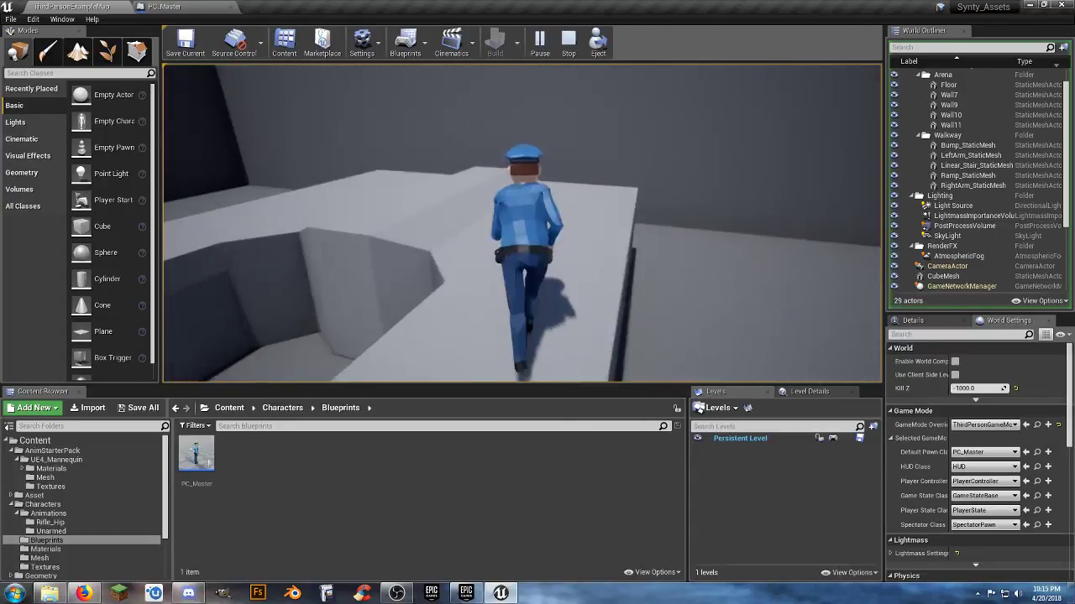
key(w)
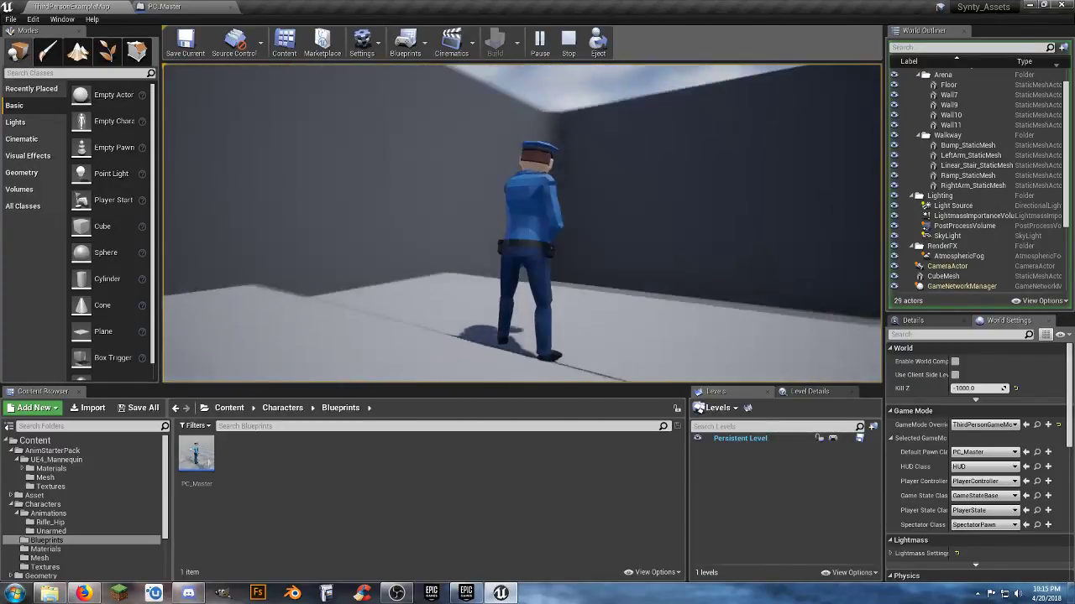
key(w)
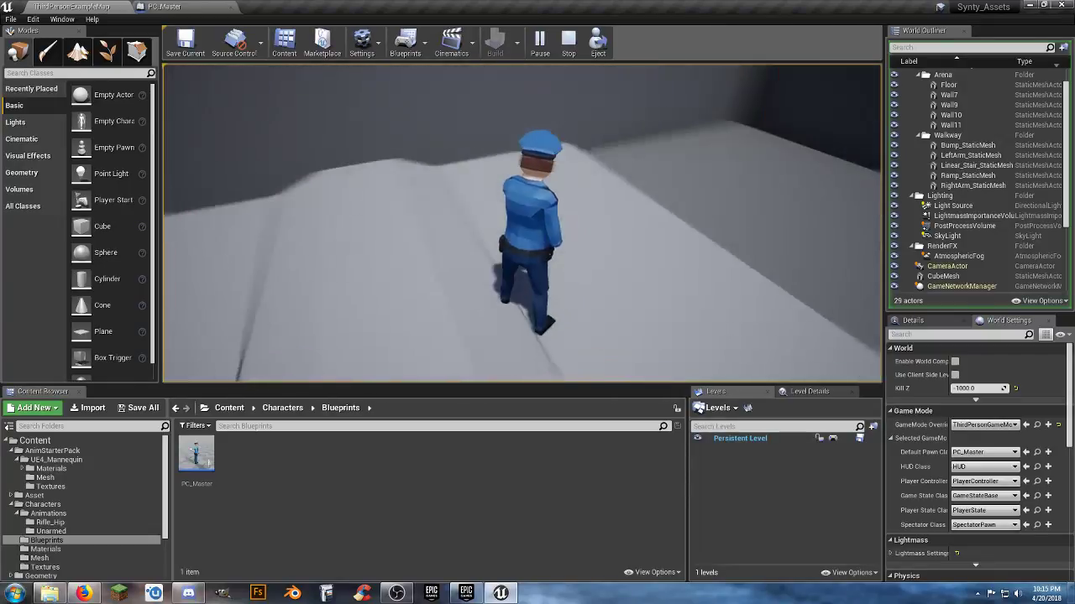
key(w)
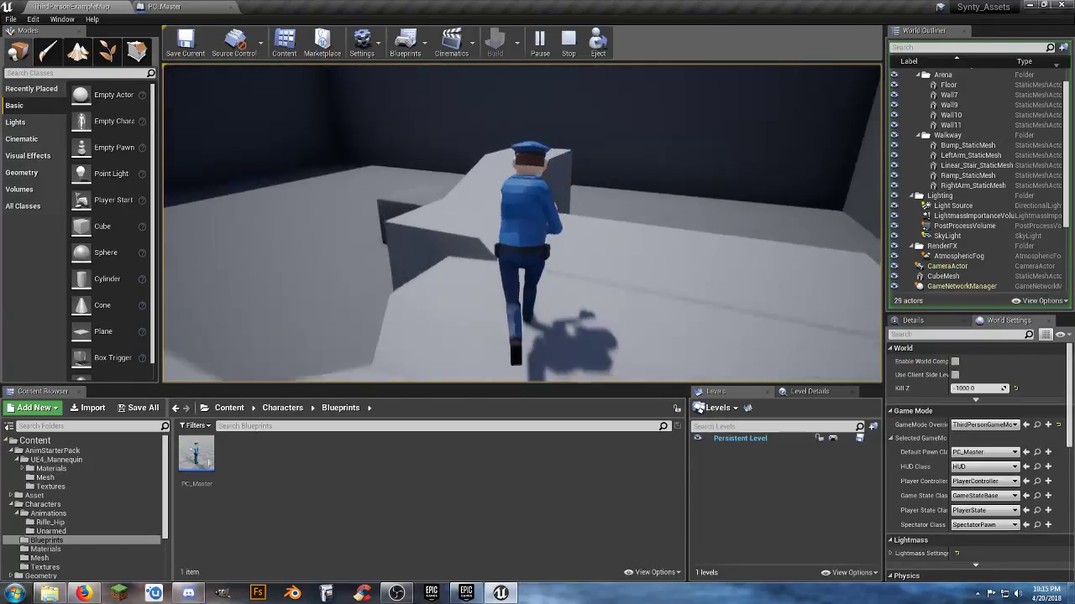
key(w)
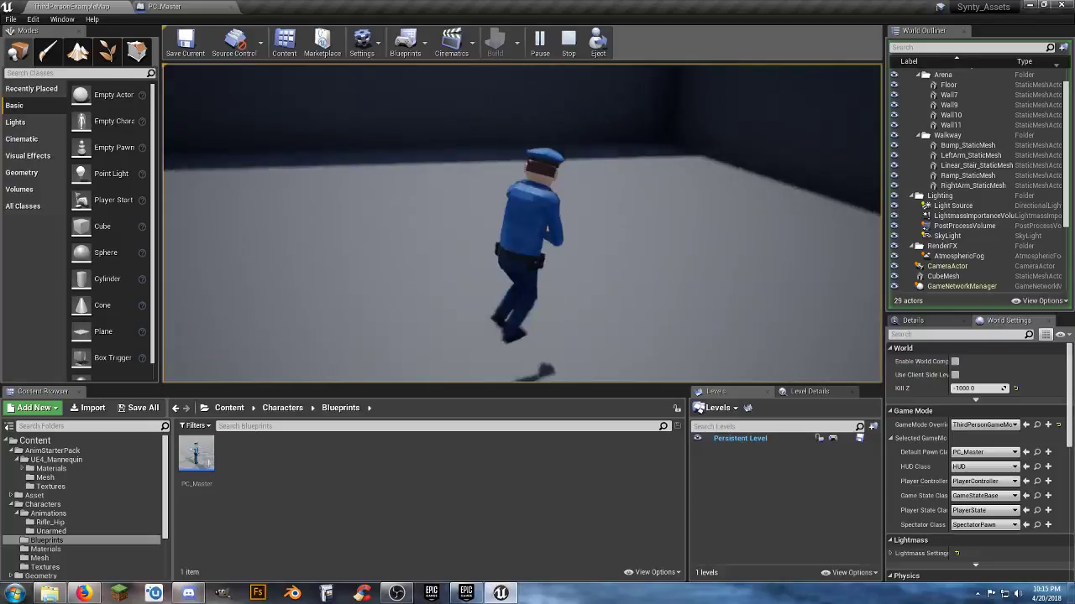
Turn the view around the character in combat mode, switch back to unarmed movement, and end the play session
key(w)
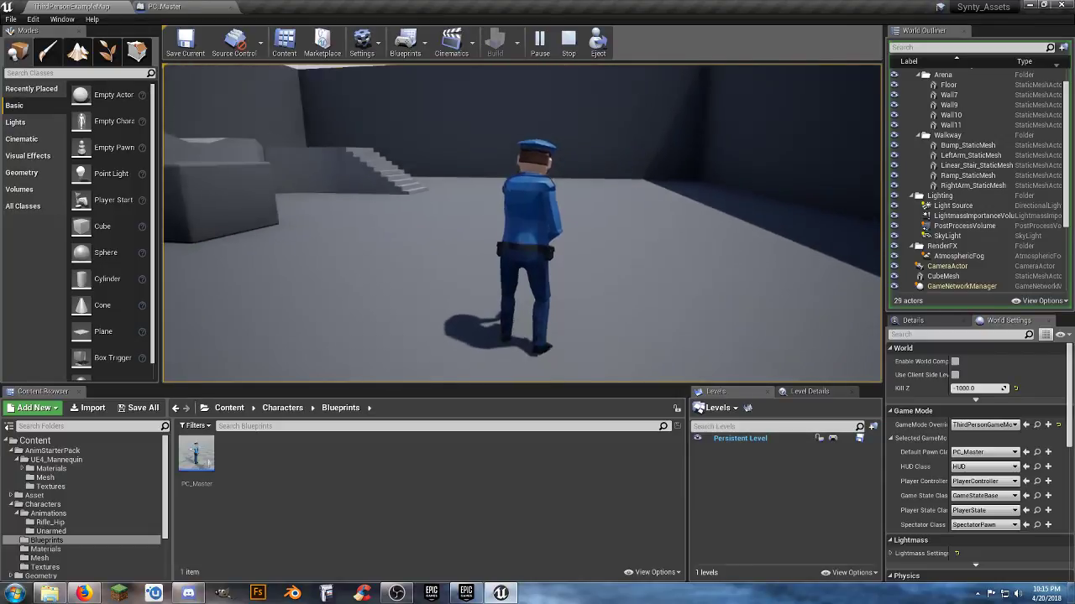
key(w)
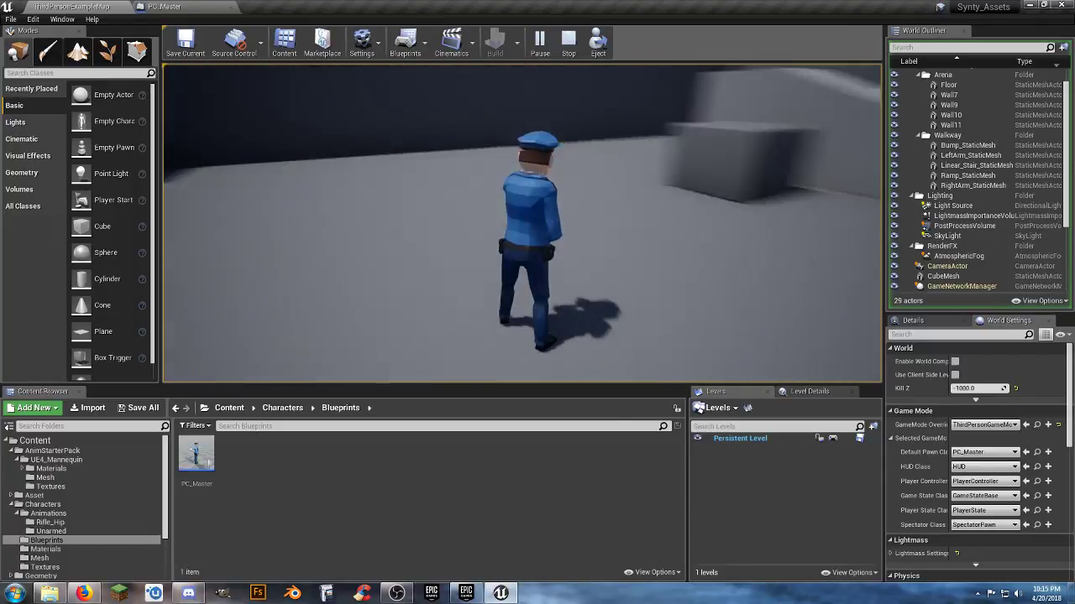
key(w)
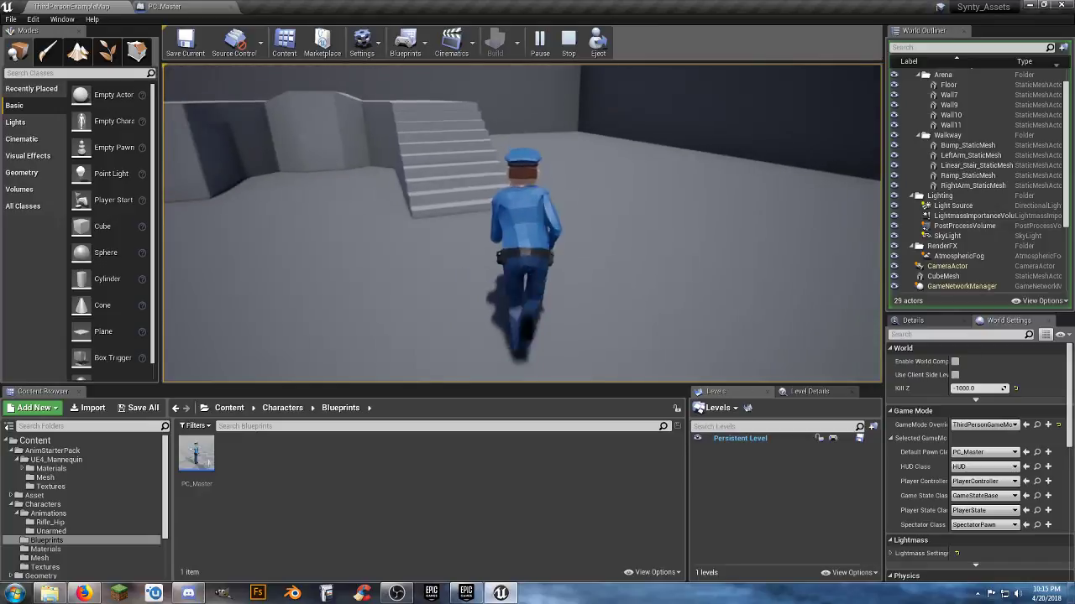
key(w)
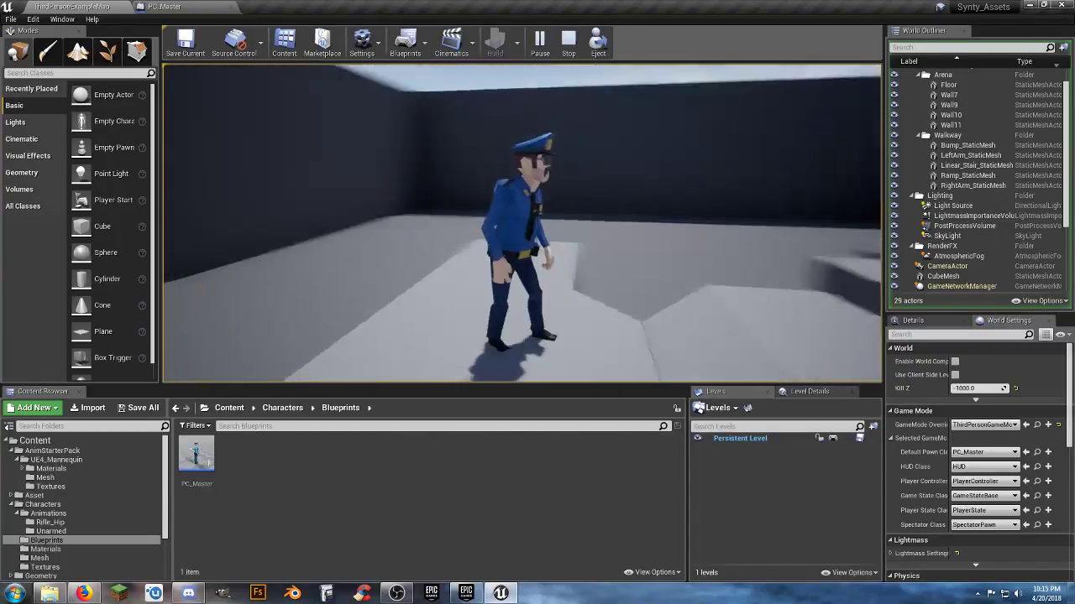
key(w)
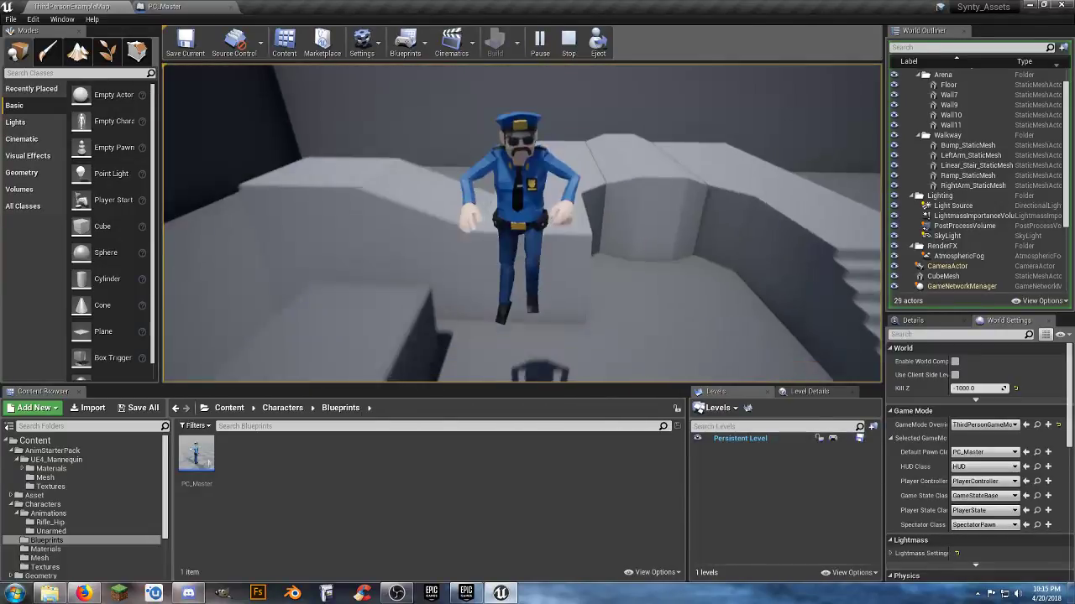
key(Escape)
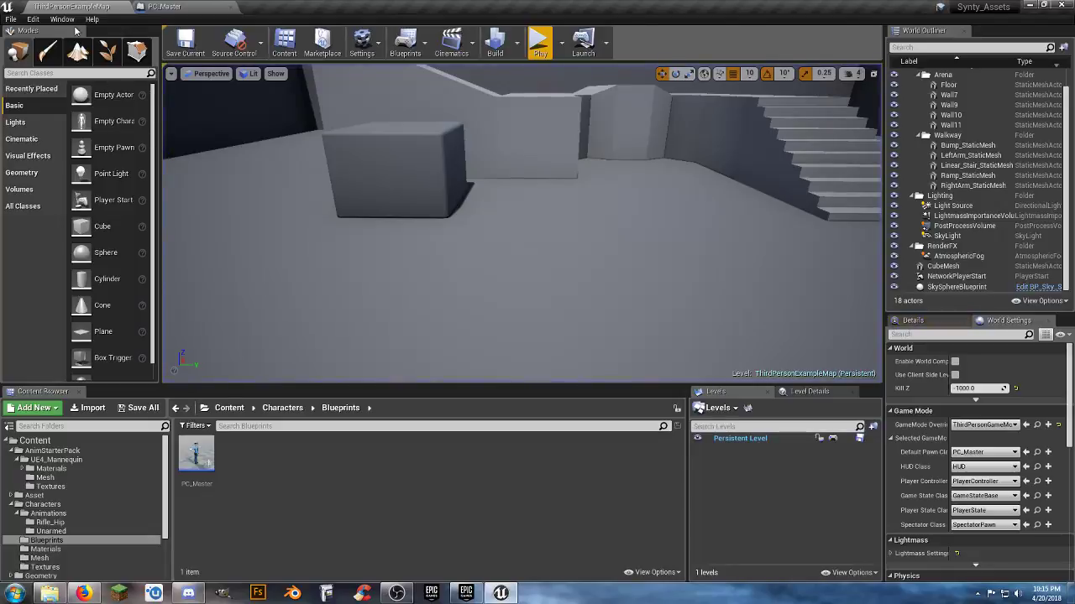
Show PC_Master in its viewport and examine the settings of its Mesh and CapsuleComponent
click(165, 6)
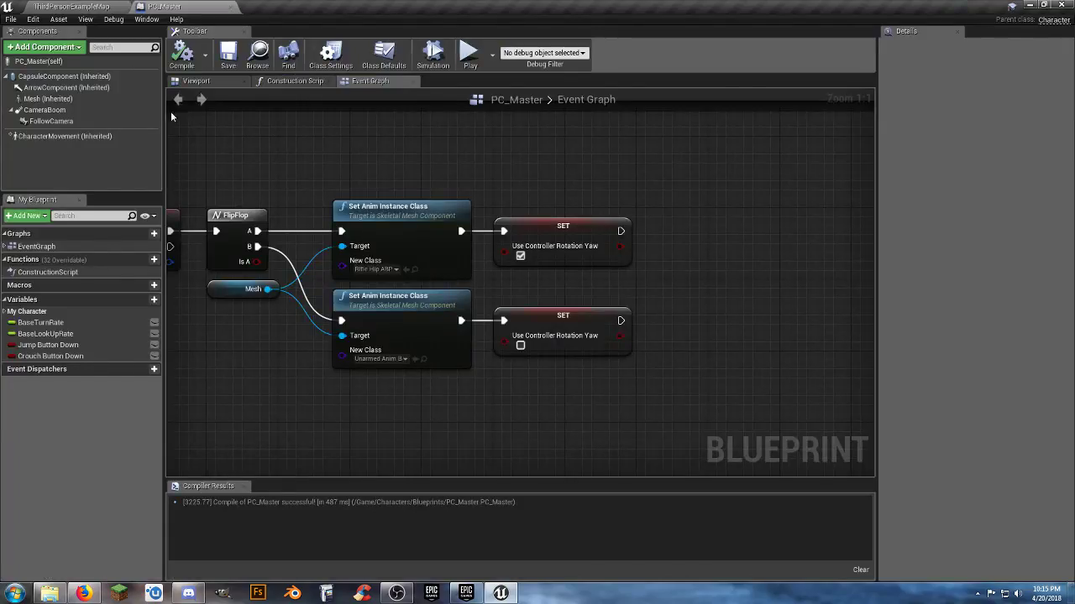
click(201, 81)
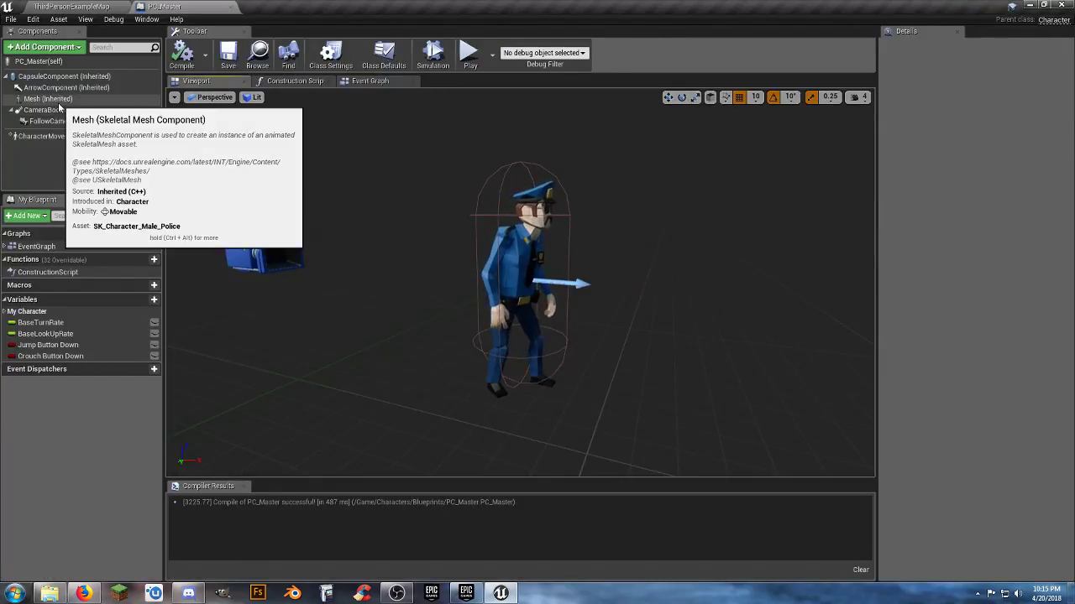
click(57, 102)
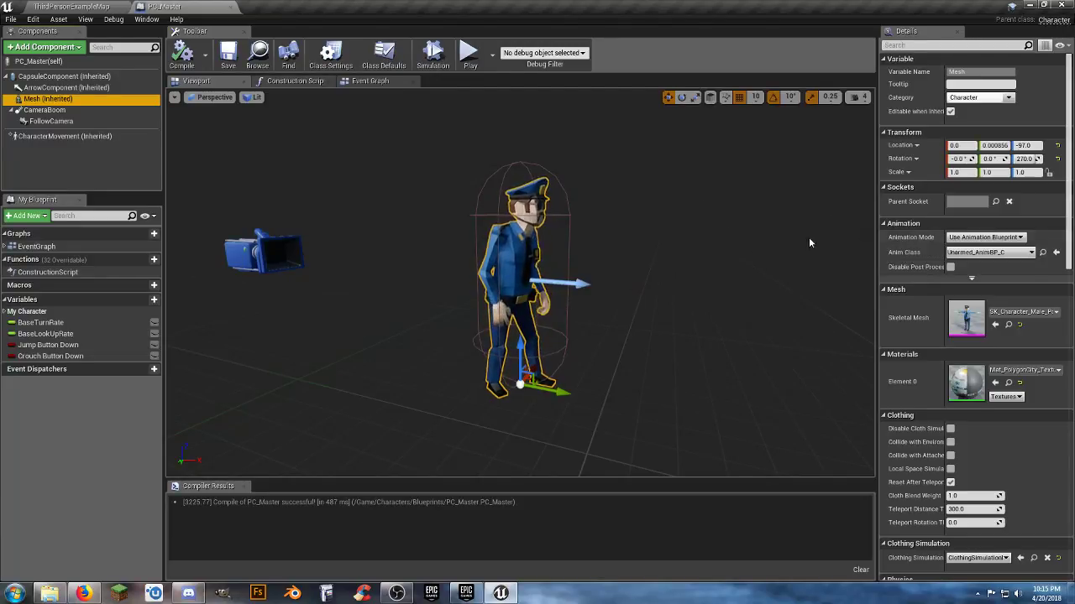
click(64, 76)
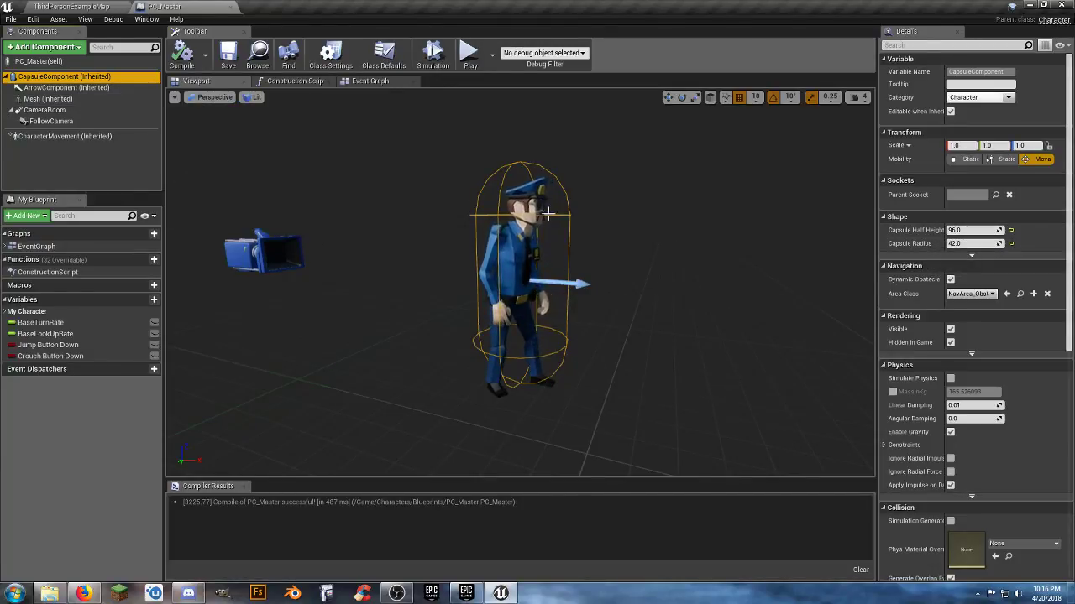
Set the Mesh component's skeletal mesh to SK_Character_Male_SWAT_01 and view the character from the front
click(48, 98)
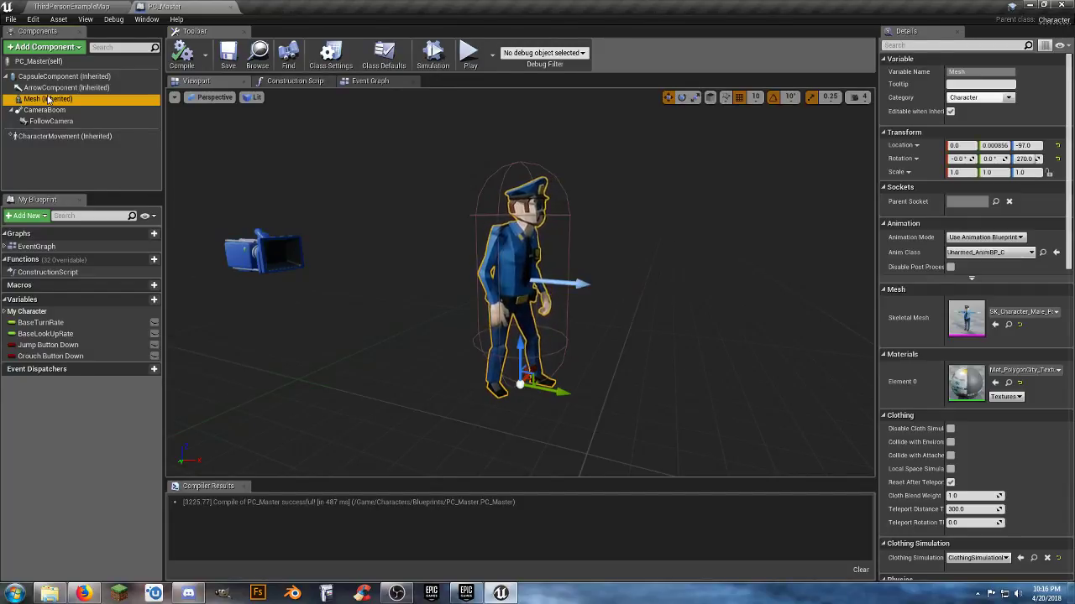
click(1057, 315)
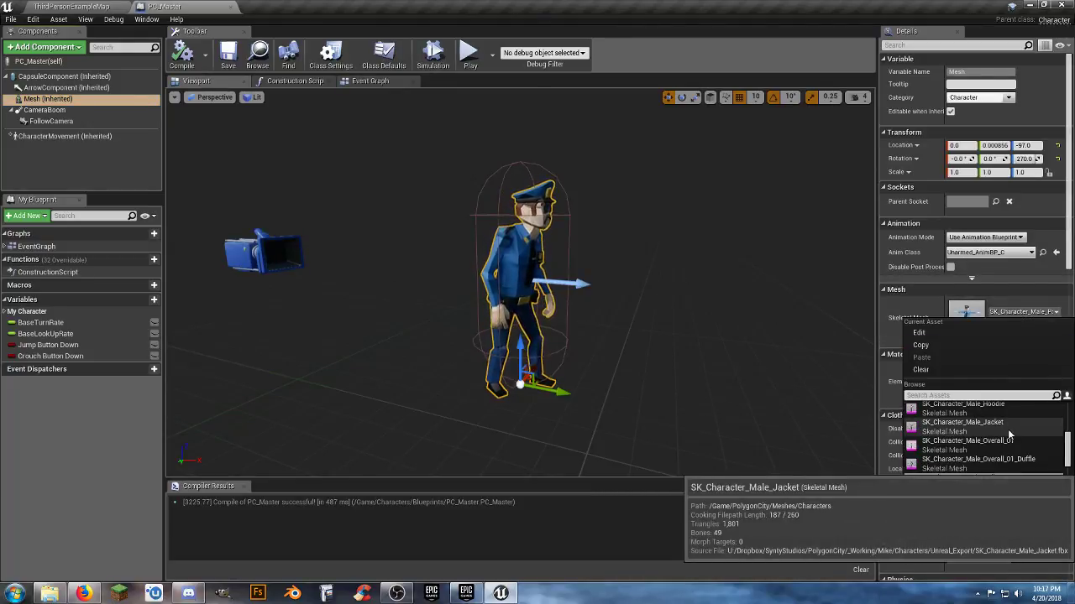
scroll(1003, 436, down, 5)
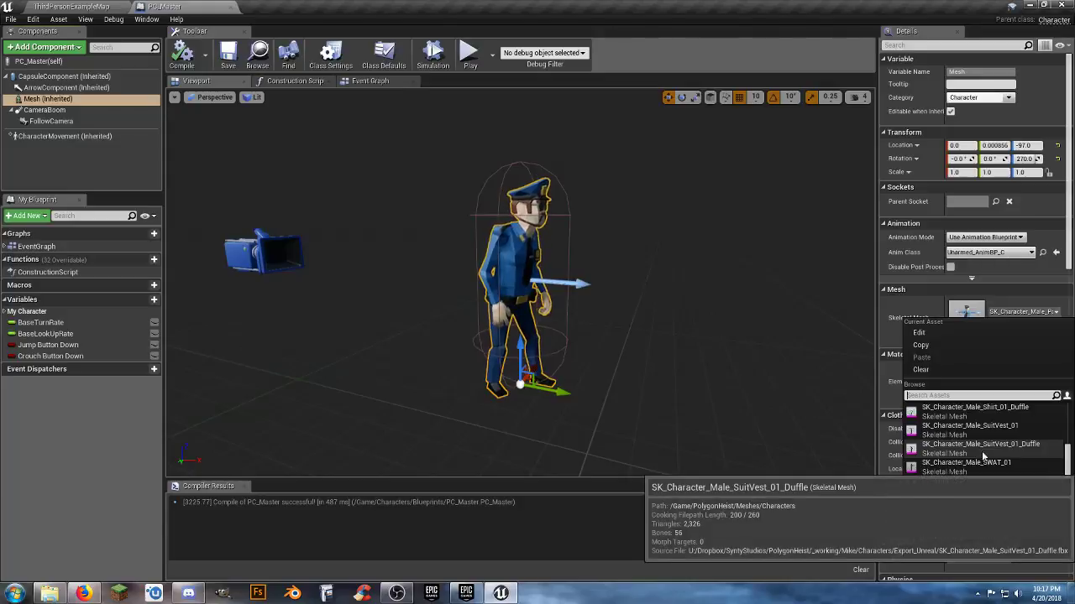
click(978, 464)
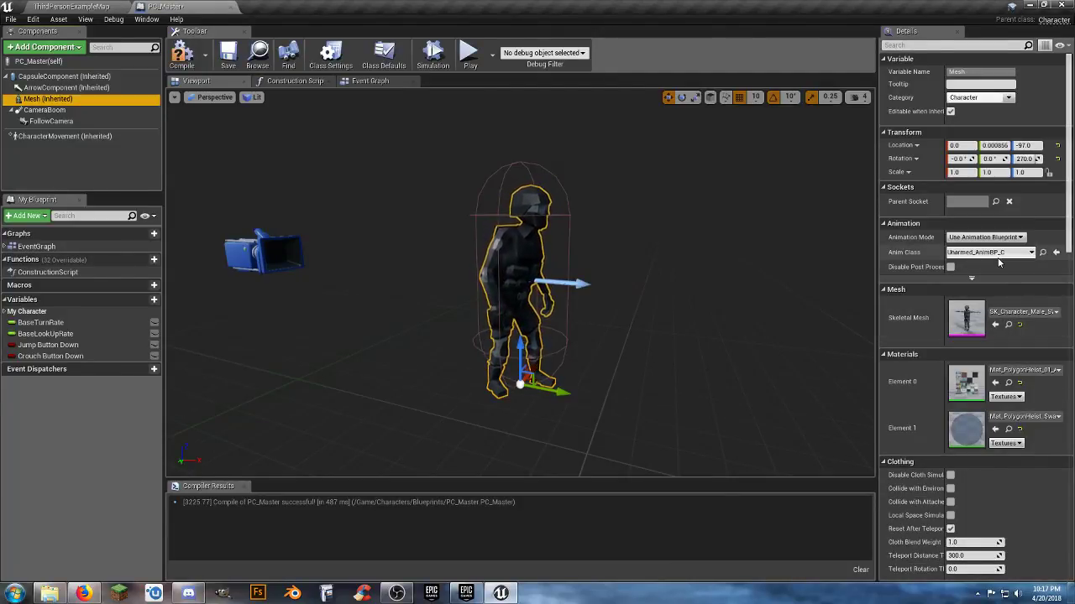
right_drag(624, 322, 346, 308)
key(d)
key(w)
key(s)
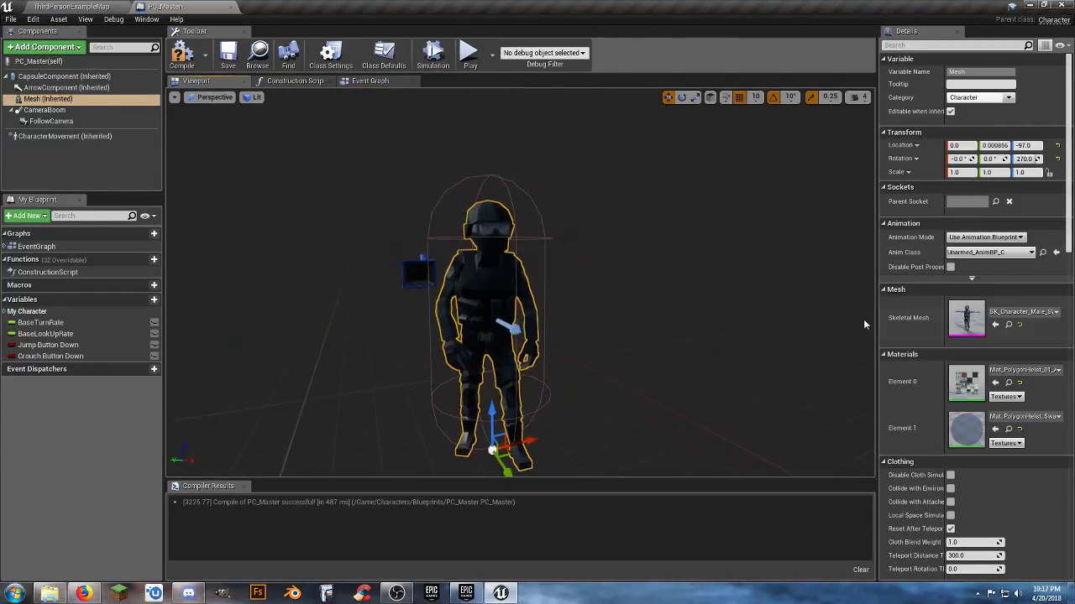
Set the Mesh component's skeletal mesh to SK_Character_Male_FBI and view the new model in the viewport
click(1021, 312)
scroll(991, 488, down, 1)
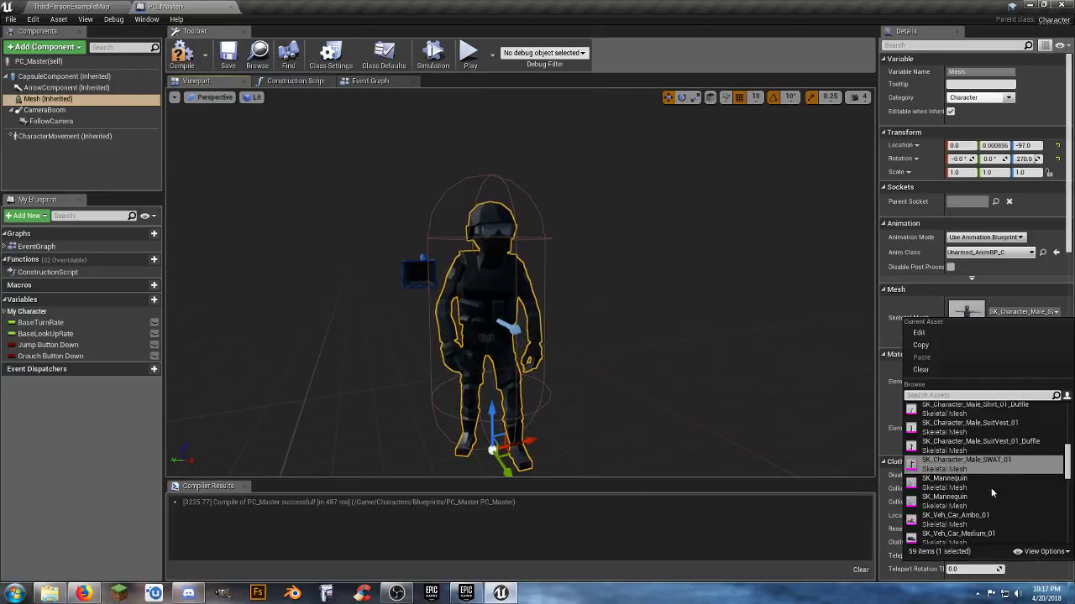
scroll(991, 488, up, 5)
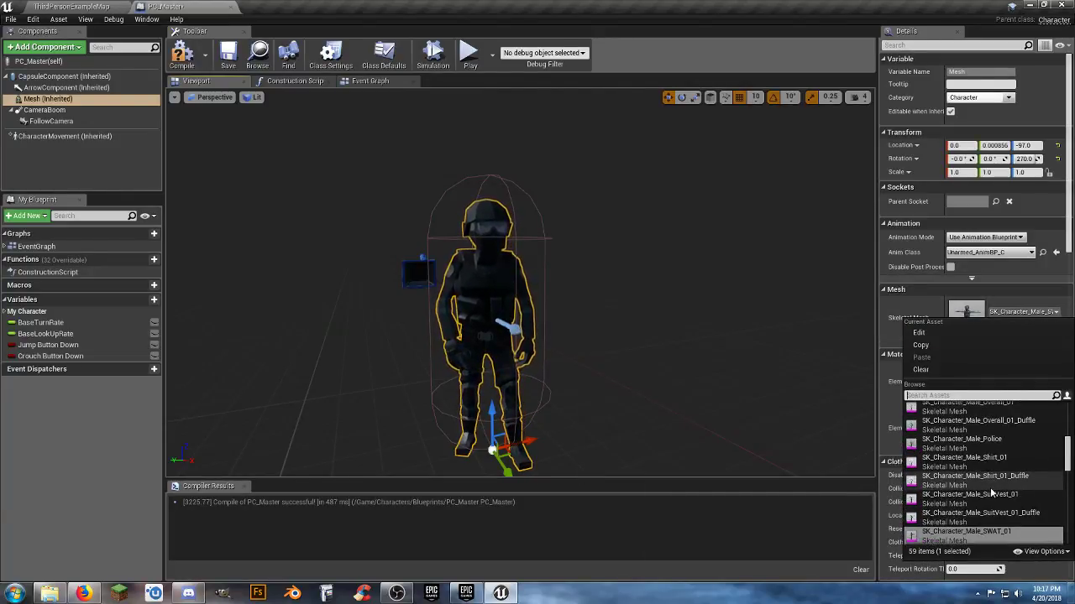
text(fn)
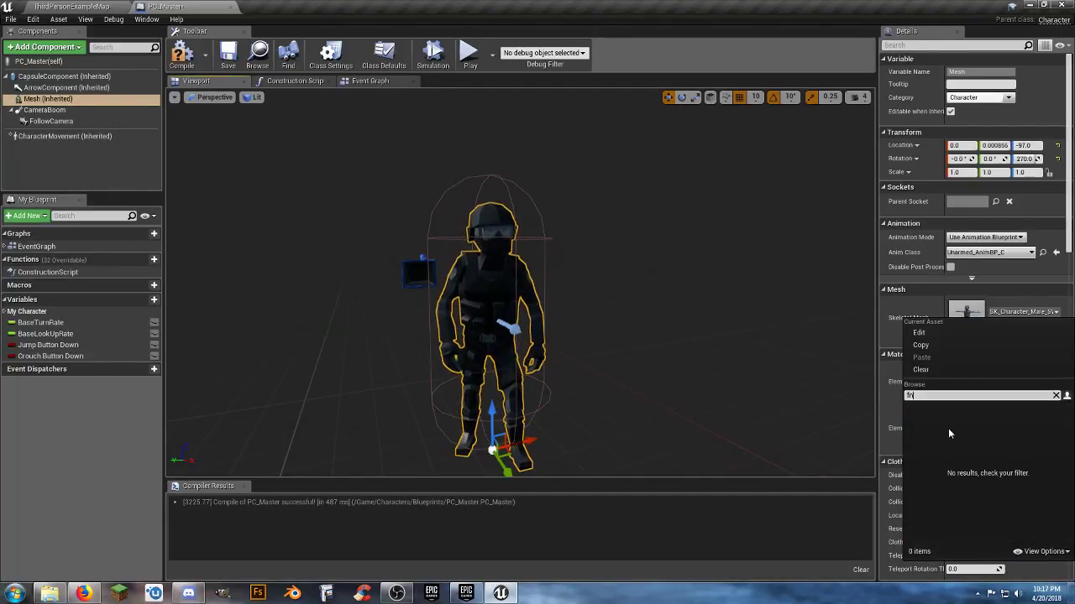
key(BackSpace)
text(bi)
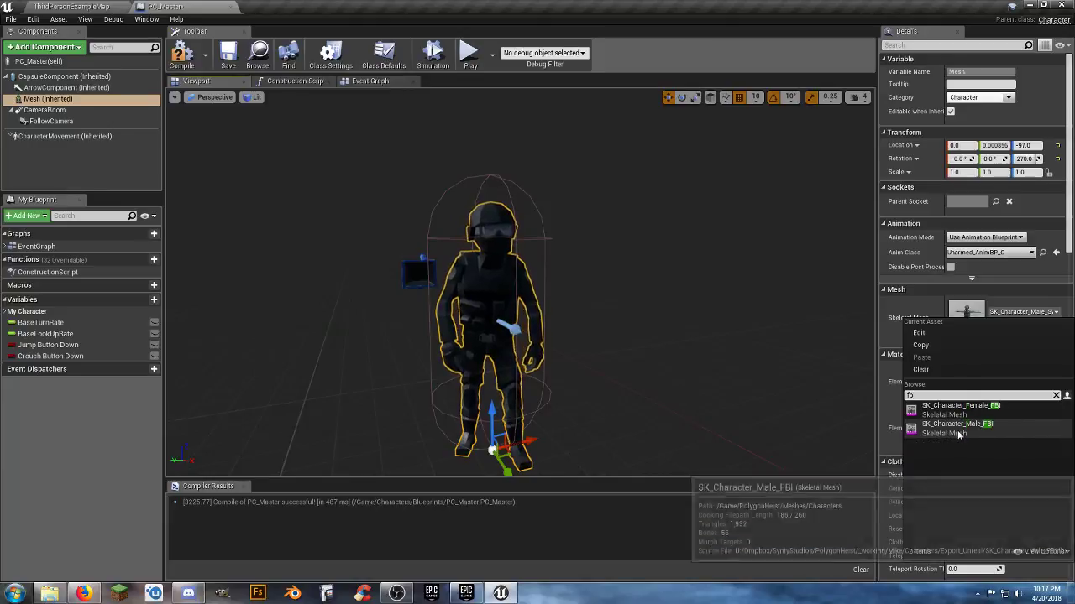
click(968, 432)
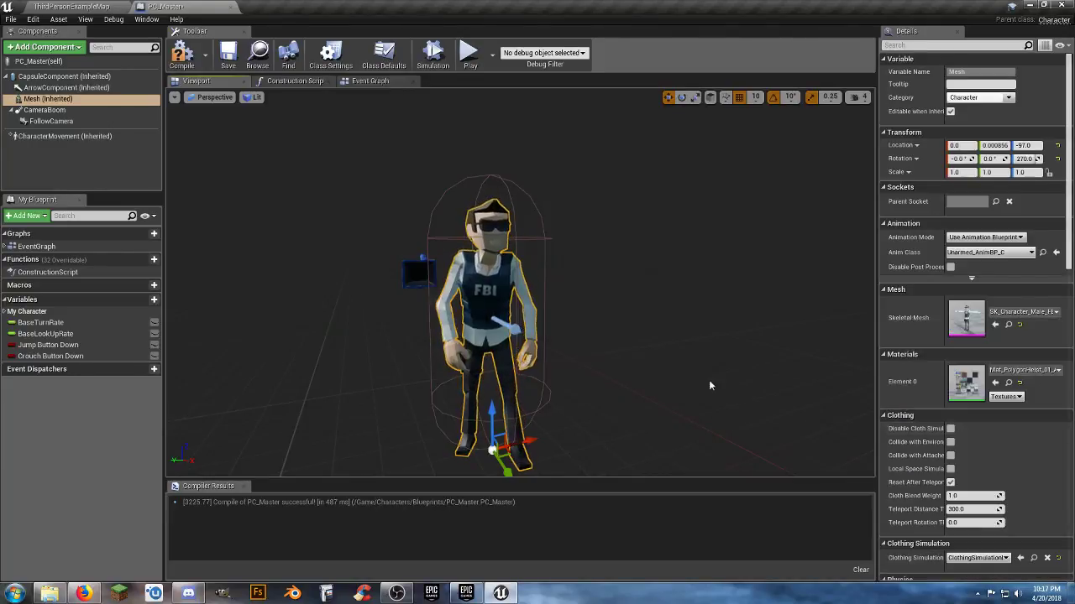
right_drag(709, 379, 632, 357)
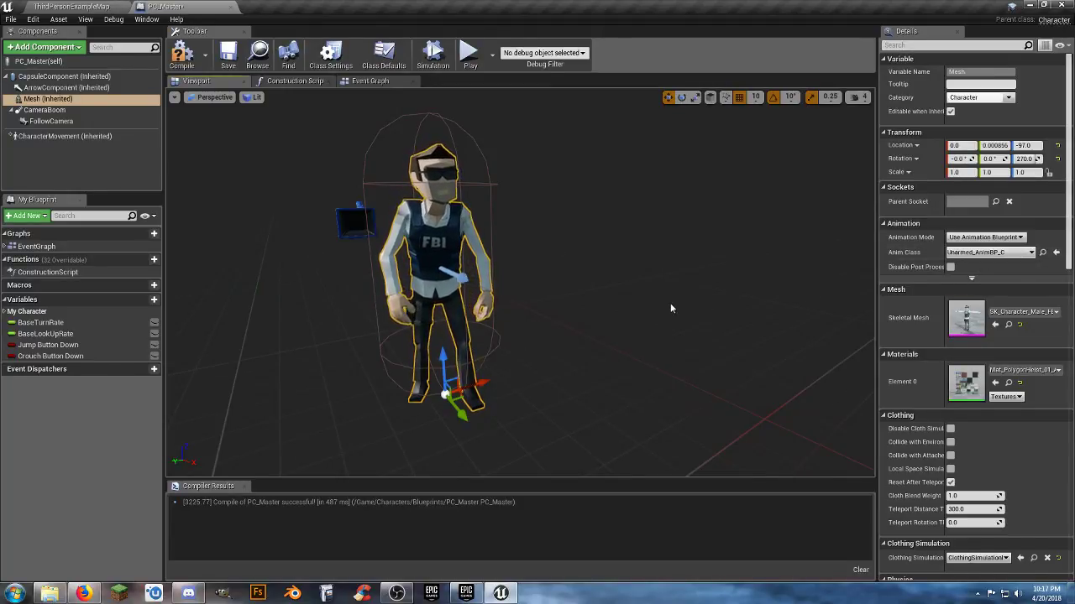
Compile and save the PC_Master blueprint, and close its editor to return to ThirdPersonExampleMap
click(185, 58)
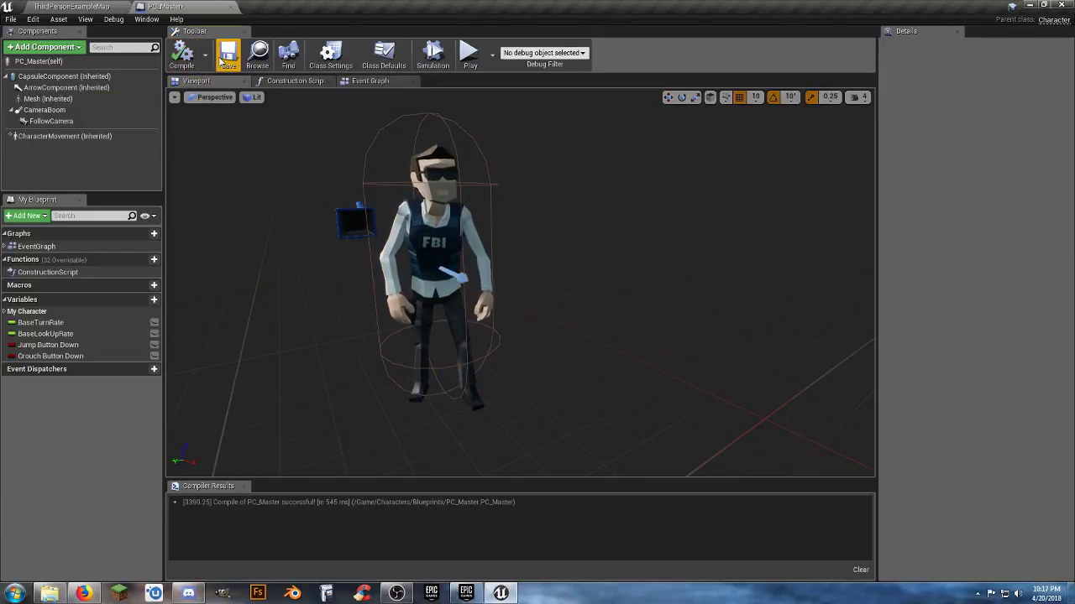
click(225, 55)
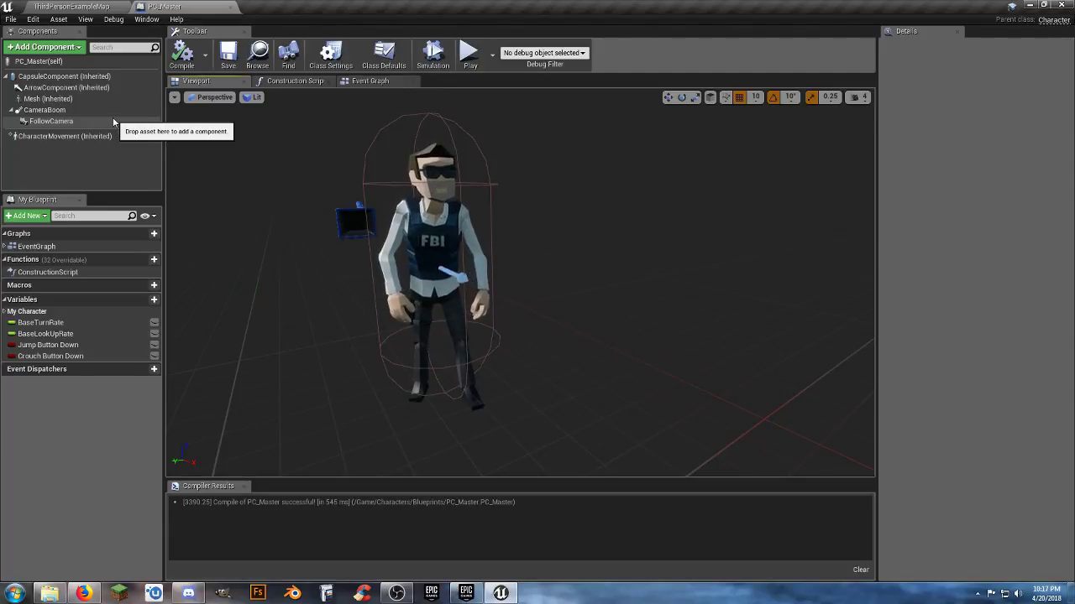
click(231, 8)
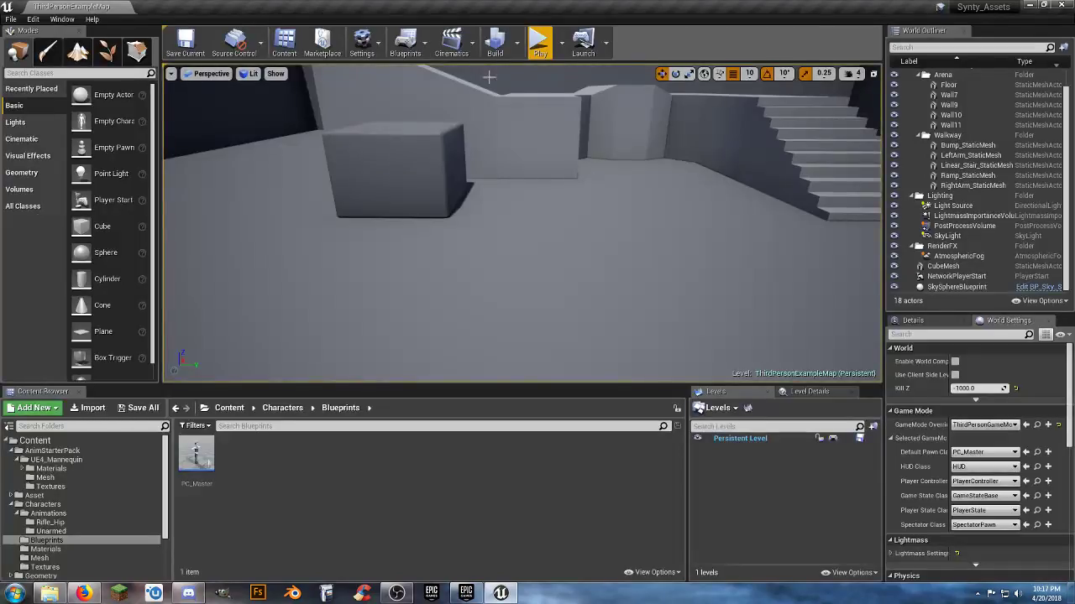
Play ThirdPersonExampleMap with the FBI character, test running and crouching, and end the play session
click(540, 43)
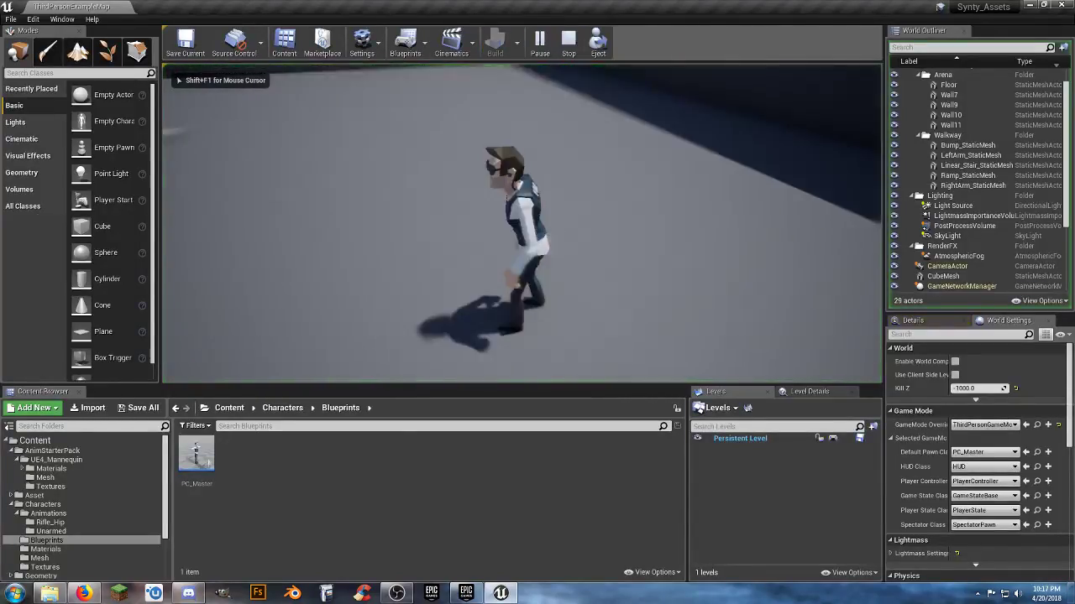
key(w)
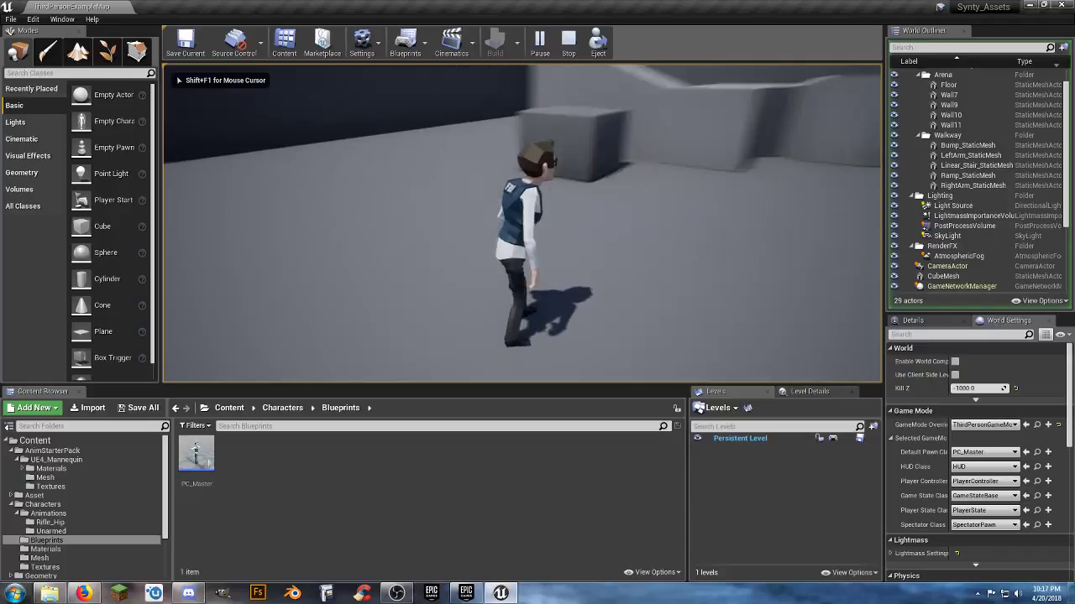
key(c)
key(w)
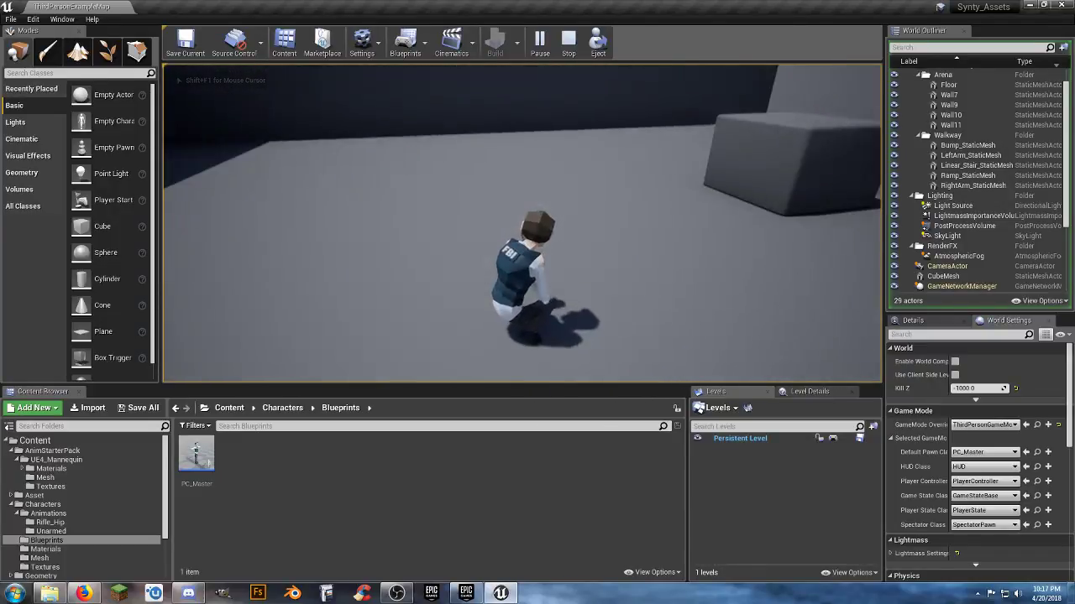
key(c)
key(c)
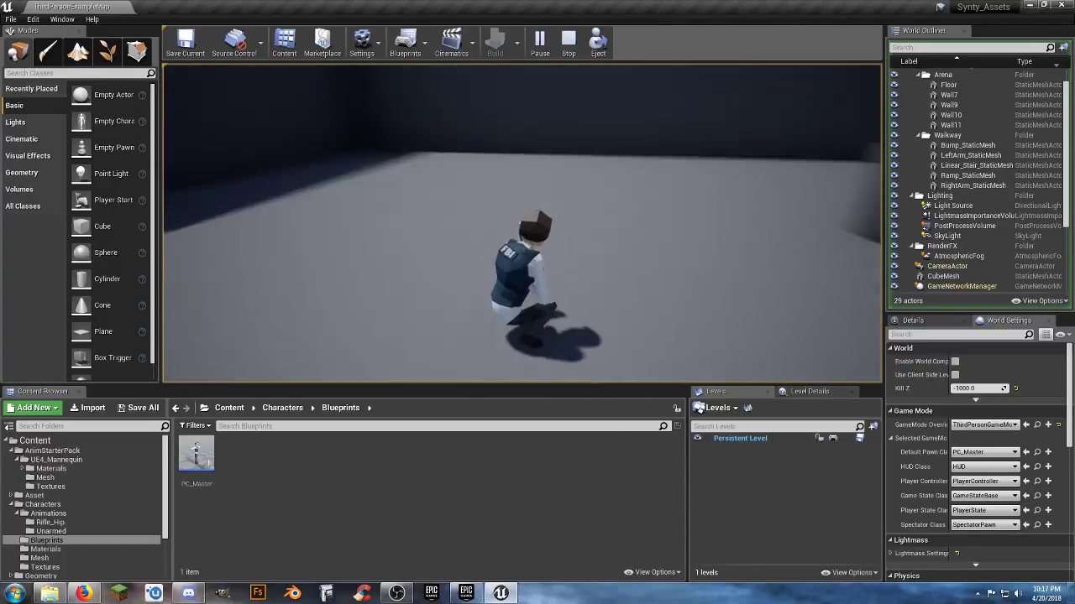
key(w)
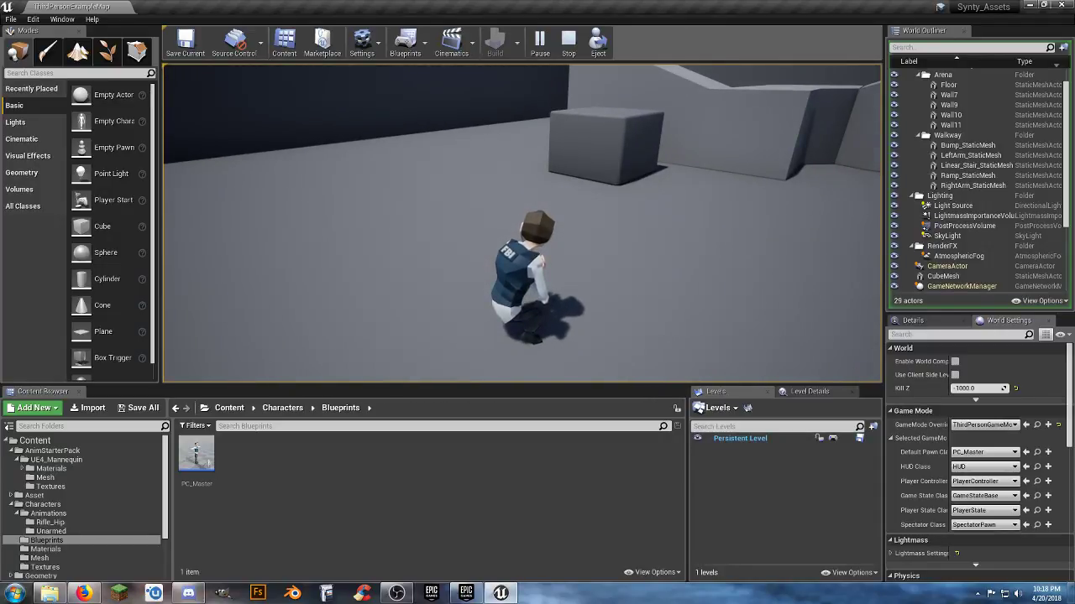
key(Escape)
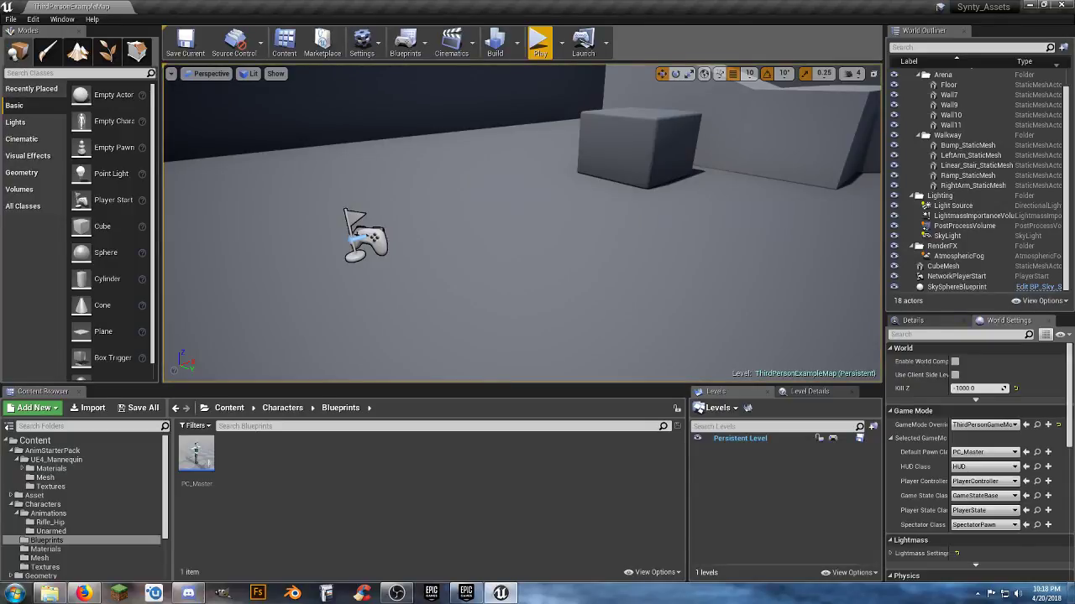
Play the level again, run the character up the stairs, view it from the front, and end the session
click(539, 40)
key(w)
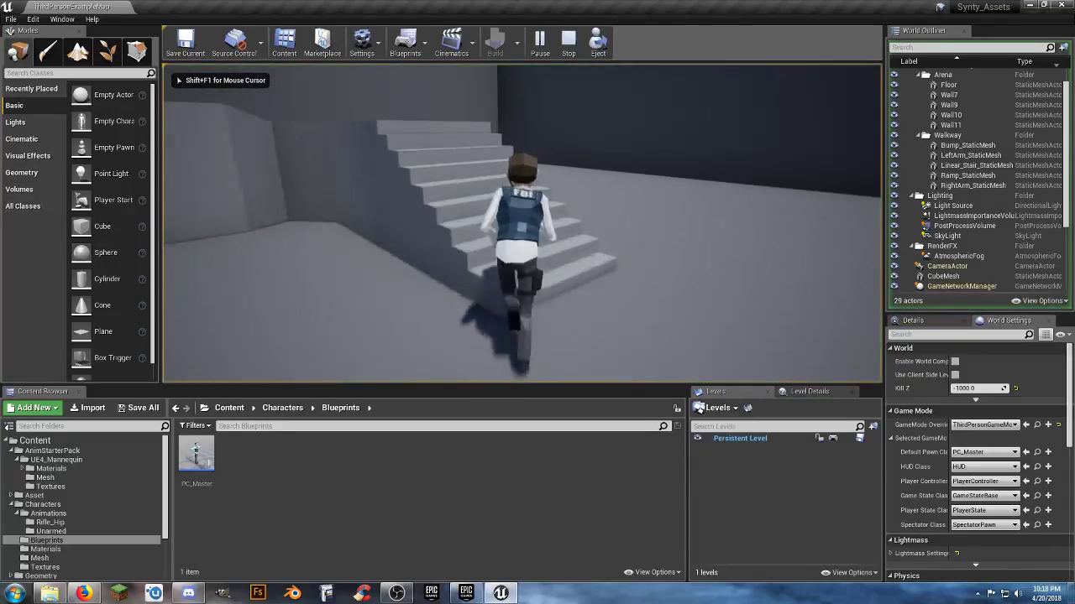
key(w)
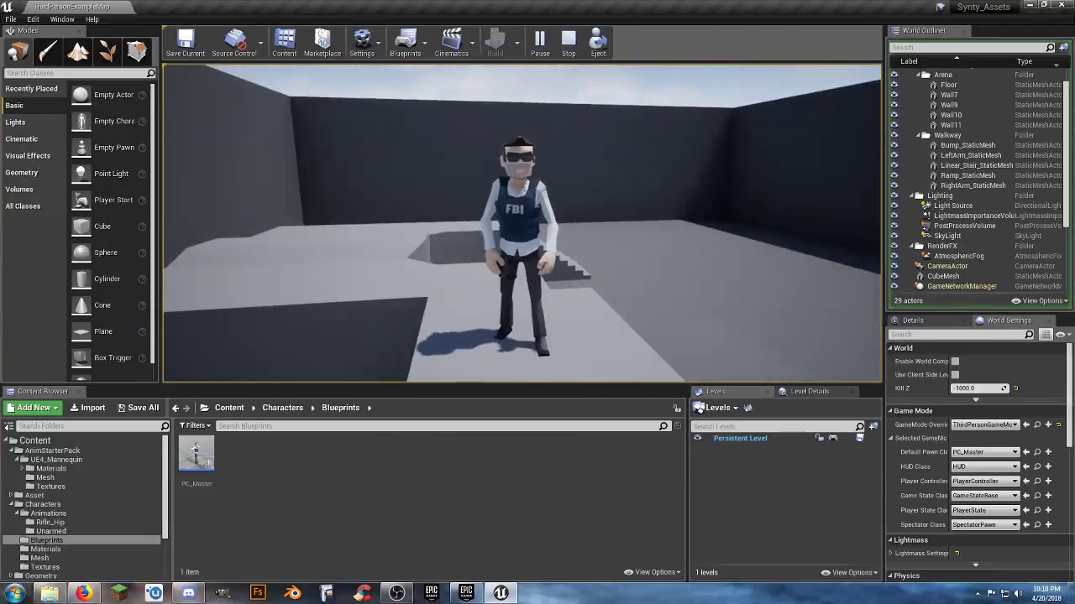
key(Escape)
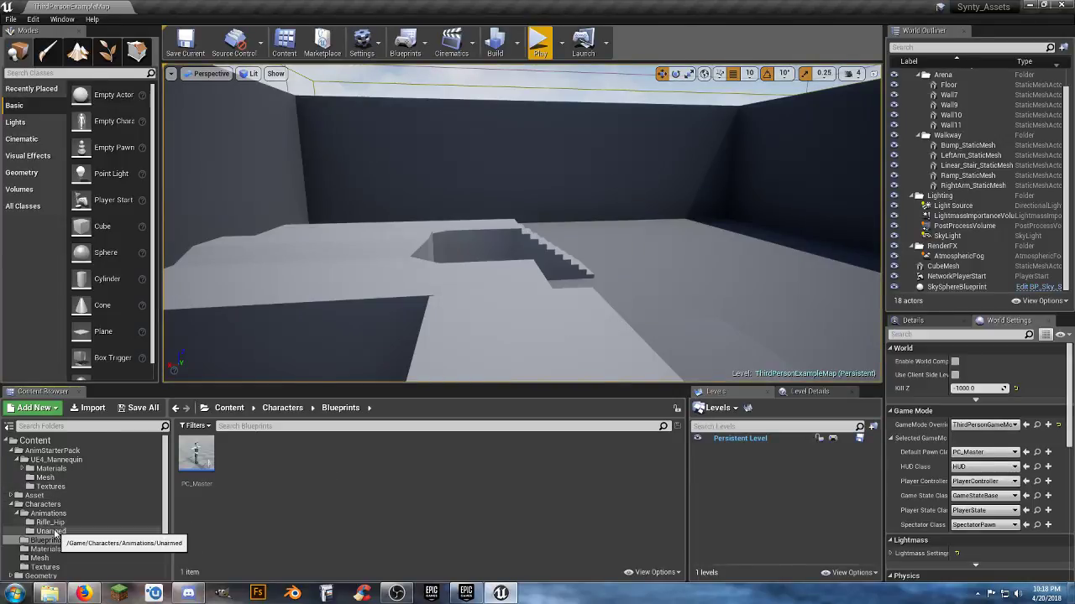
Open Rifle_Hip_ABP from the Rifle_Hip animations folder and show the Locomotion state machine in its Anim Graph
click(99, 524)
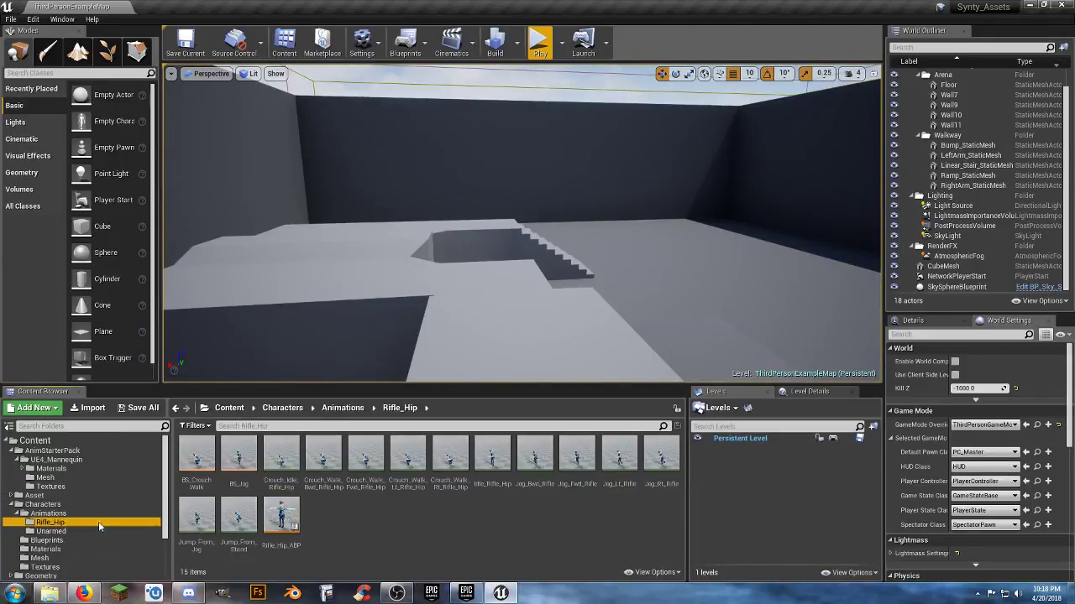
double_click(289, 519)
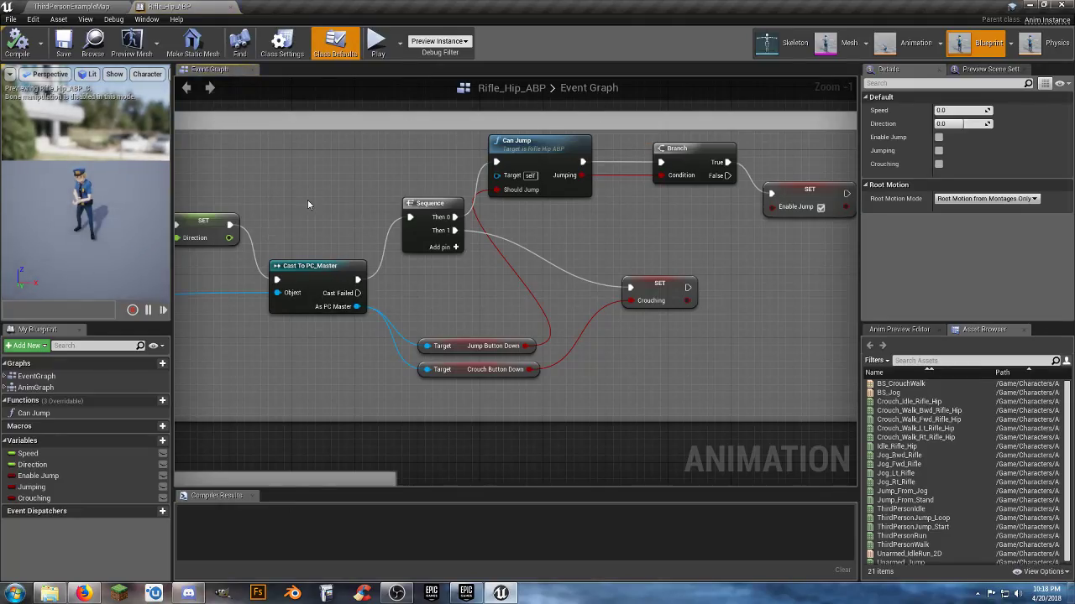
right_drag(307, 206, 398, 210)
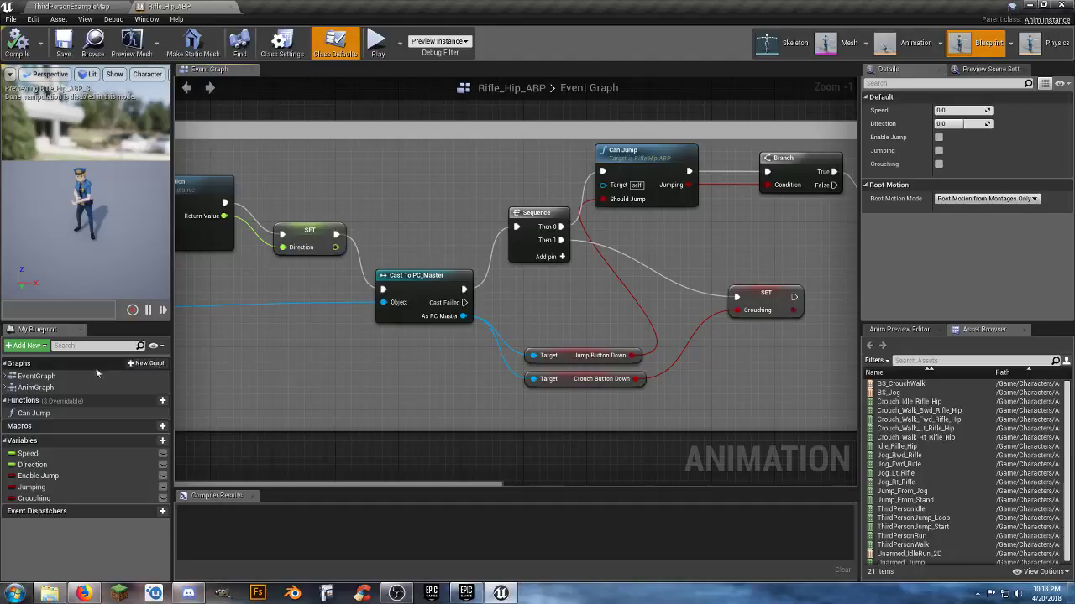
double_click(35, 387)
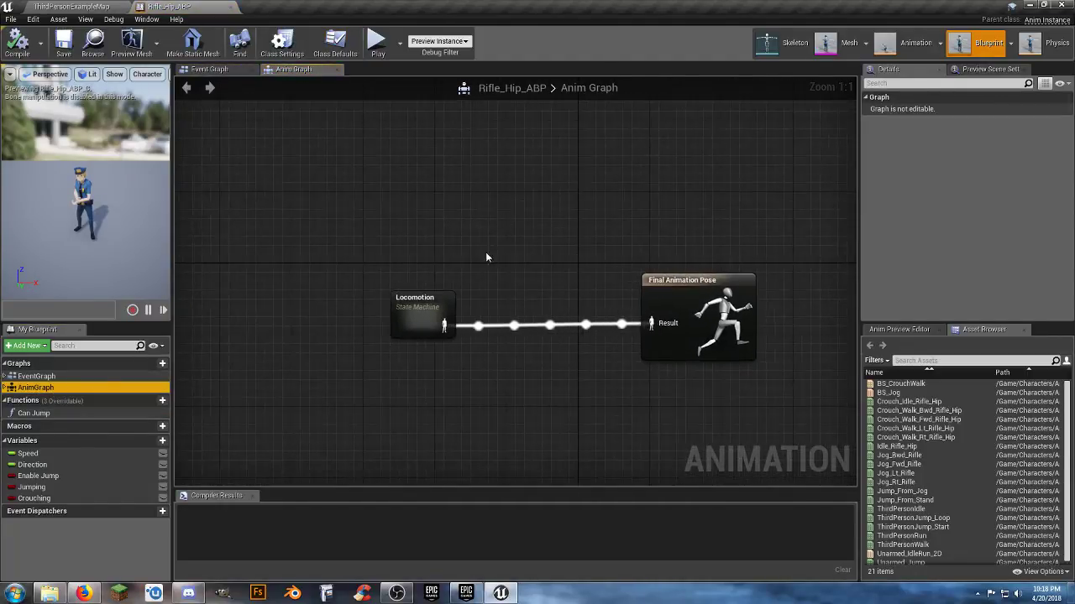
double_click(417, 312)
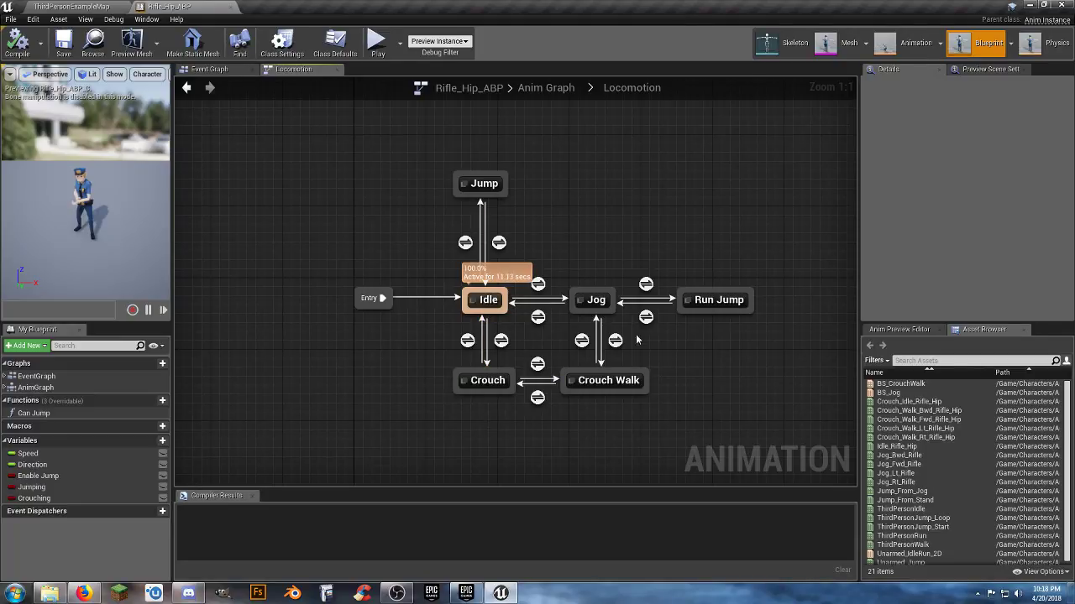
Examine the crouch, jog and jump states and their transitions in the Locomotion state machine, and close Rifle_Hip_ABP
drag(642, 446, 440, 324)
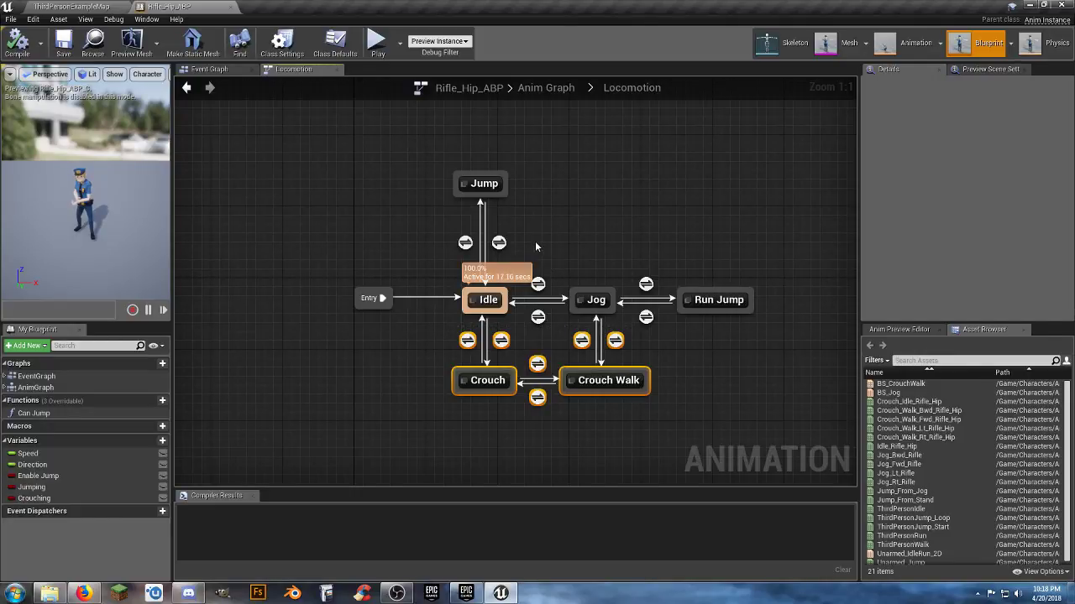
shift+drag(534, 247, 761, 332)
click(713, 432)
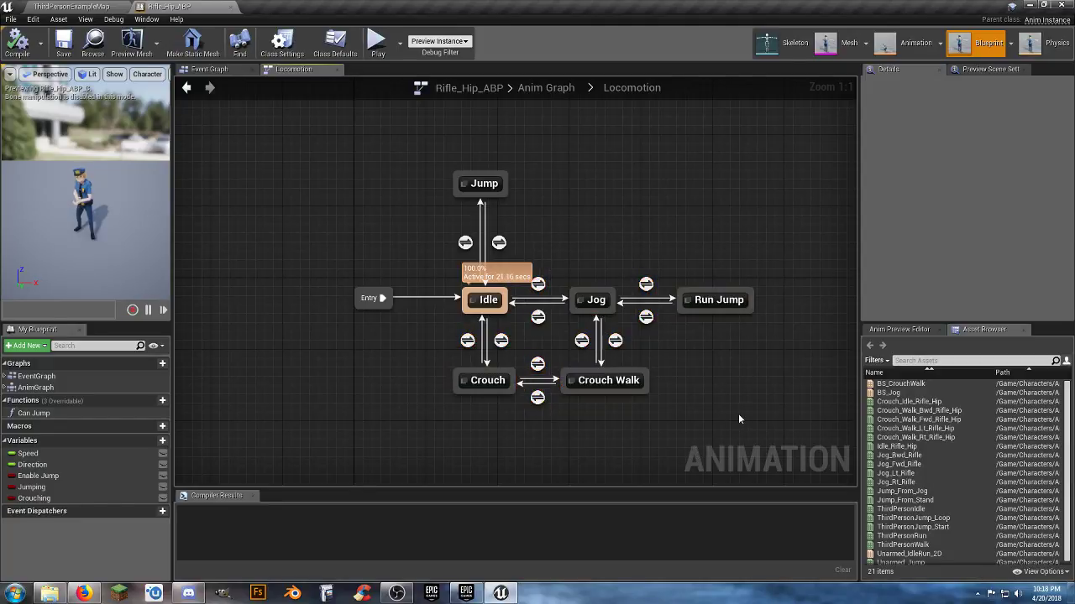
drag(752, 419, 327, 160)
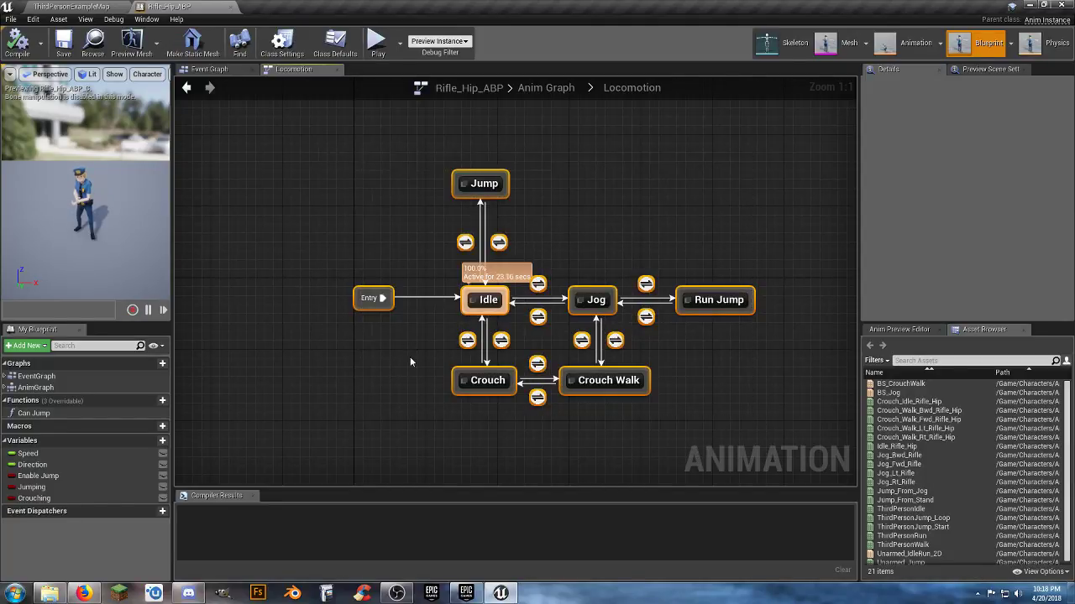
click(352, 337)
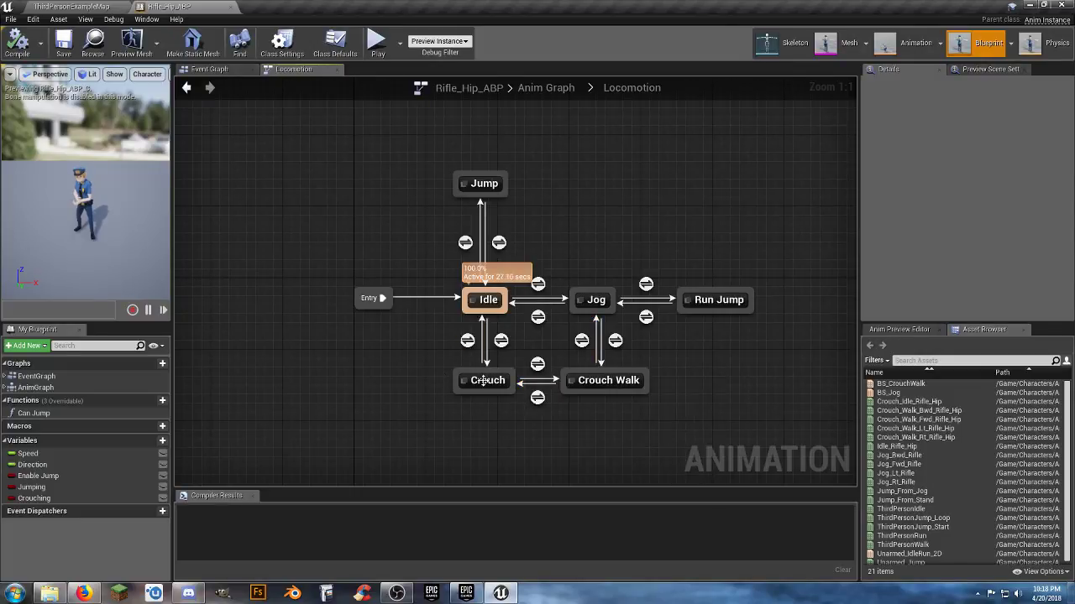
drag(641, 433, 426, 416)
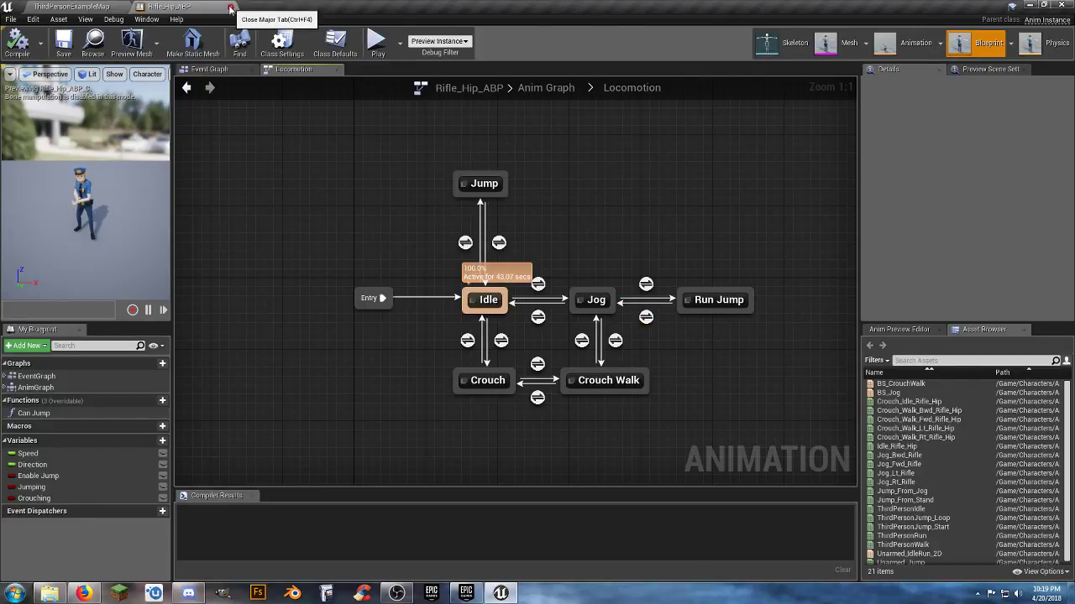
click(187, 6)
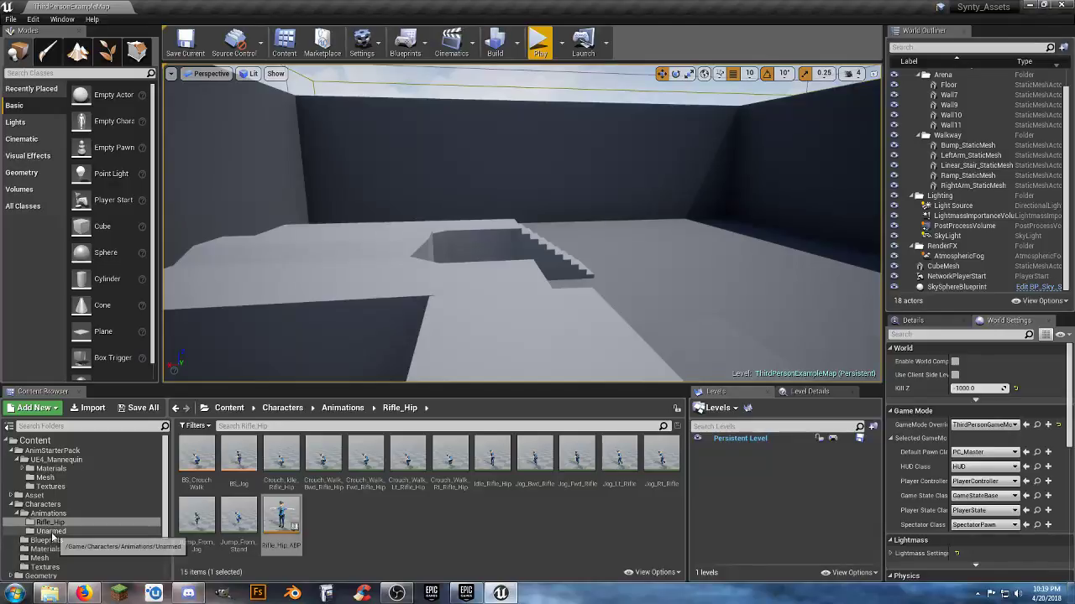
Open Unarmed_AnimBP from the Unarmed animations folder and show the Default state machine in its Anim Graph
click(156, 533)
double_click(403, 470)
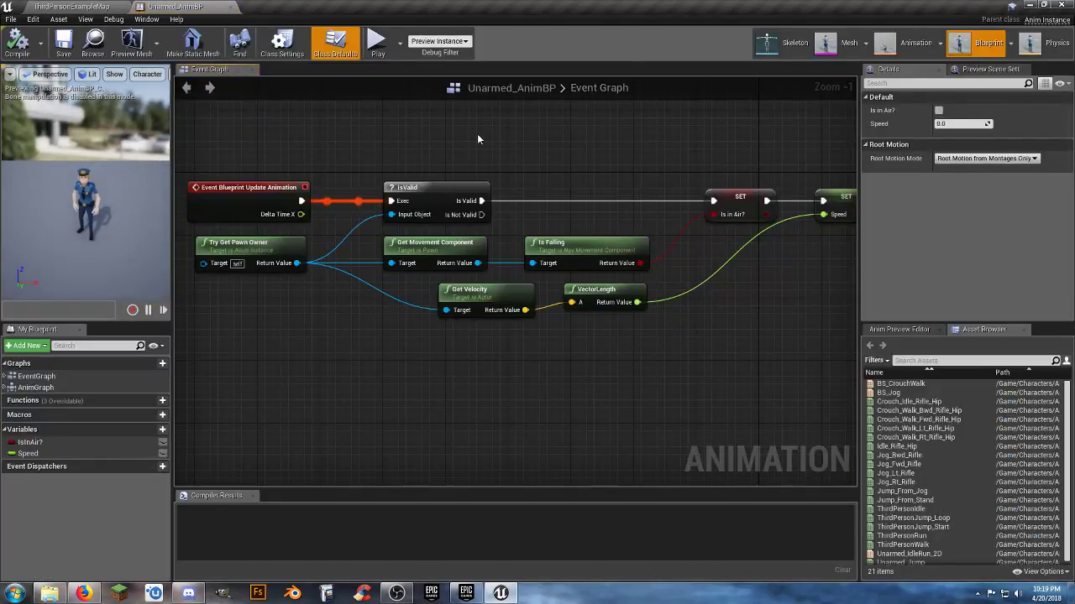
double_click(35, 387)
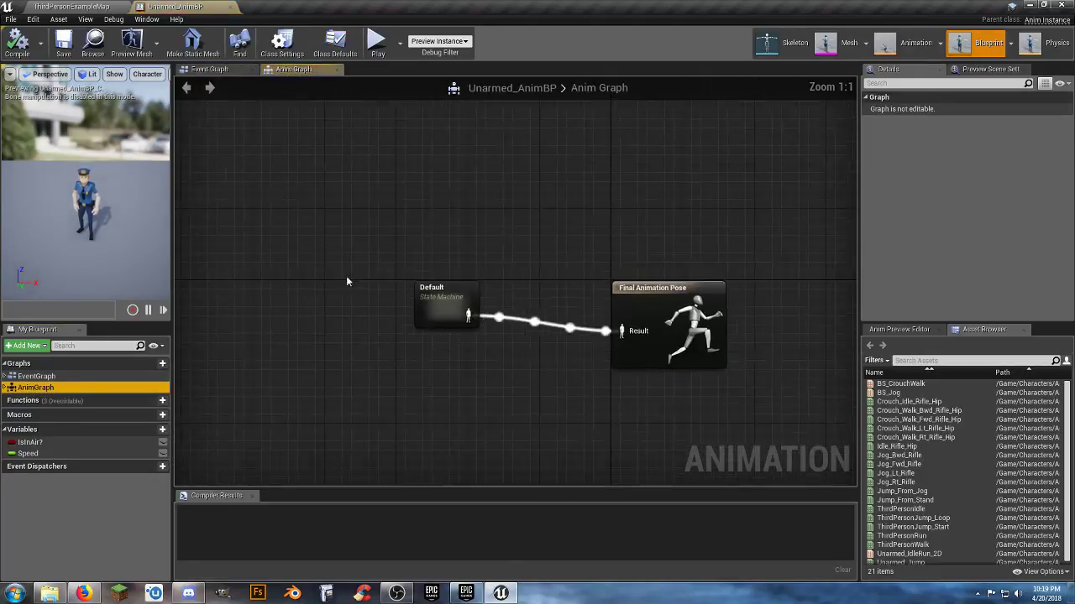
double_click(444, 304)
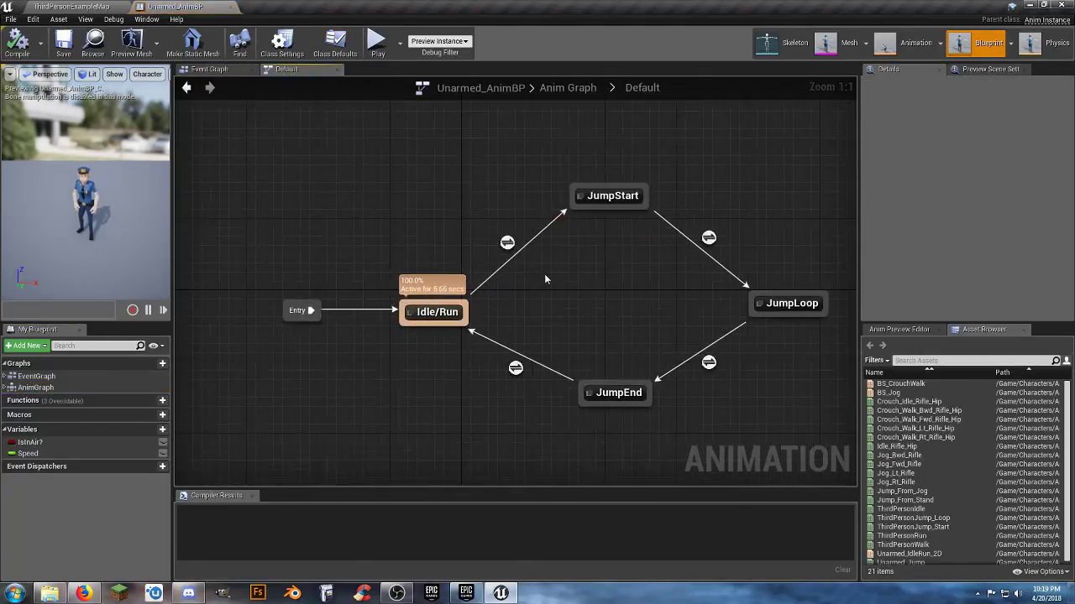
Open the JumpStart to JumpLoop transition rule and examine its ThirdPersonJump_Start time remaining ratio node
right_drag(590, 285, 548, 243)
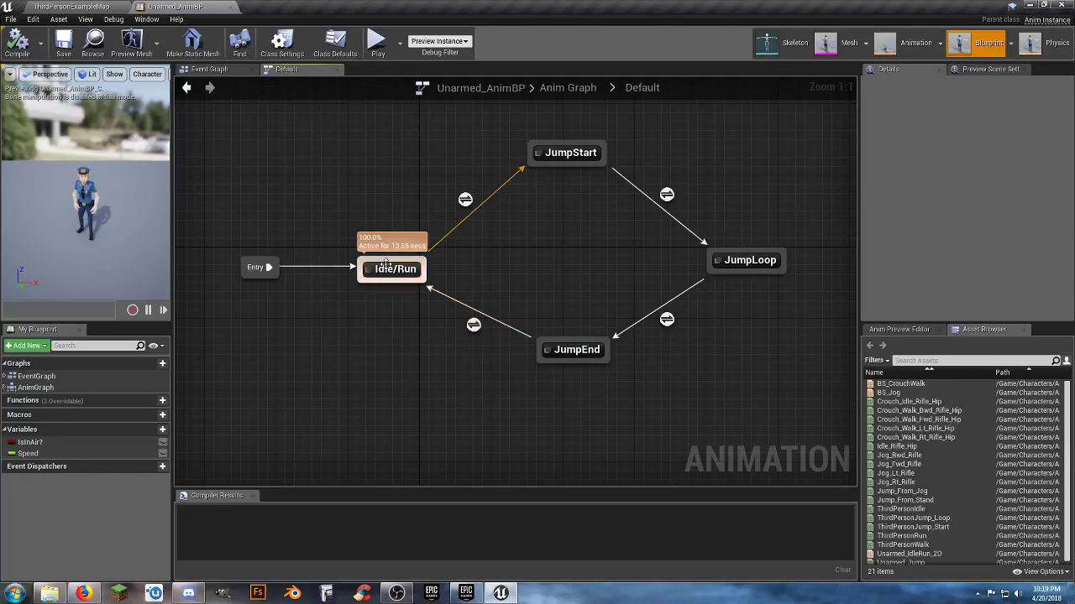
double_click(667, 195)
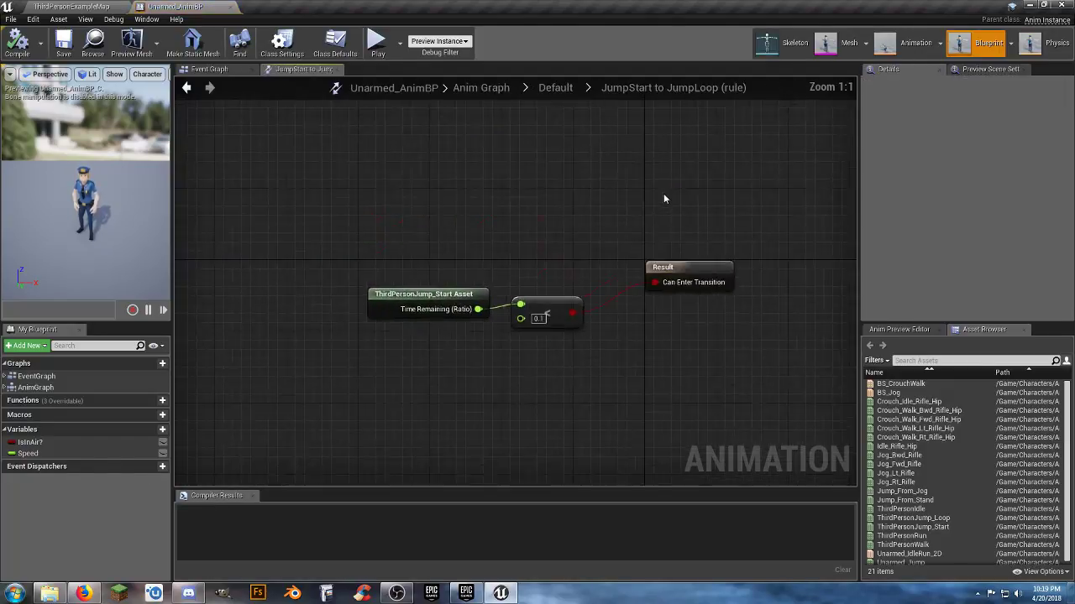
drag(508, 405, 416, 321)
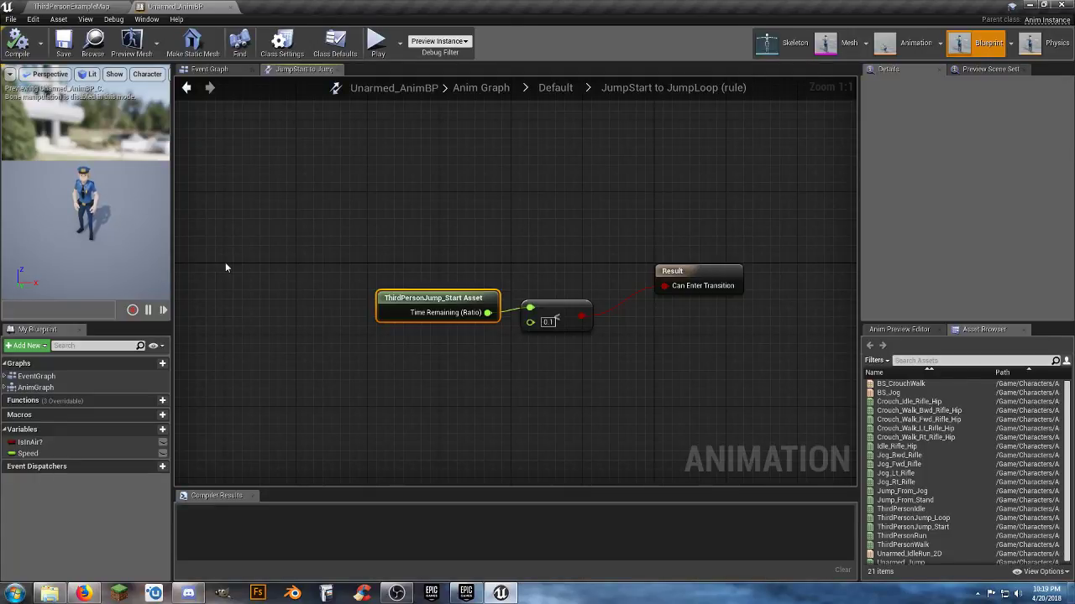
Close the JumpStart to JumpLoop rule and the Unarmed_AnimBP editor, returning to the ThirdPersonExampleMap level
click(224, 267)
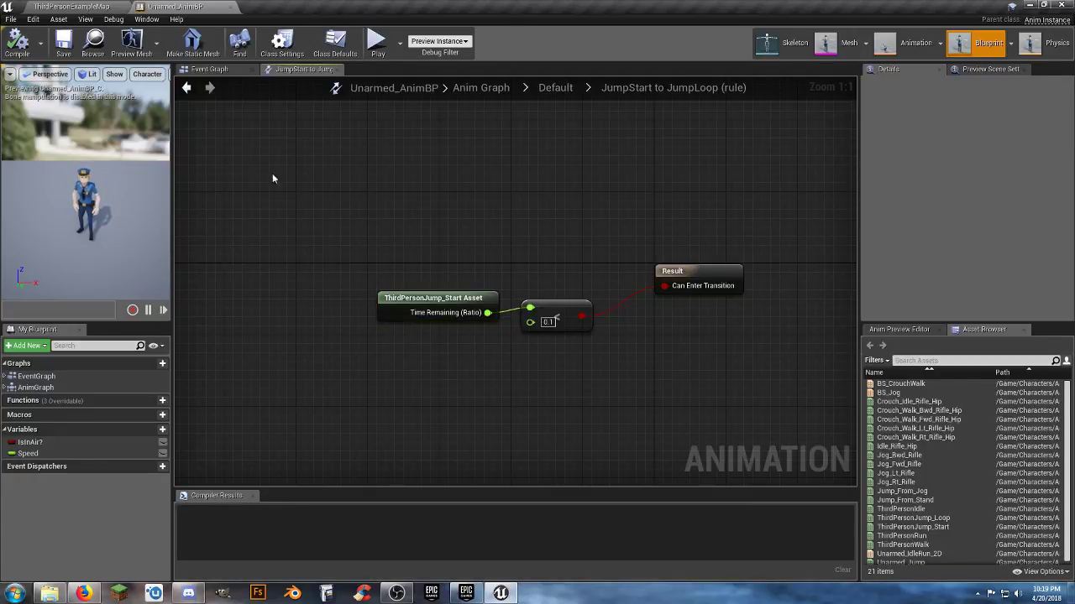
click(330, 69)
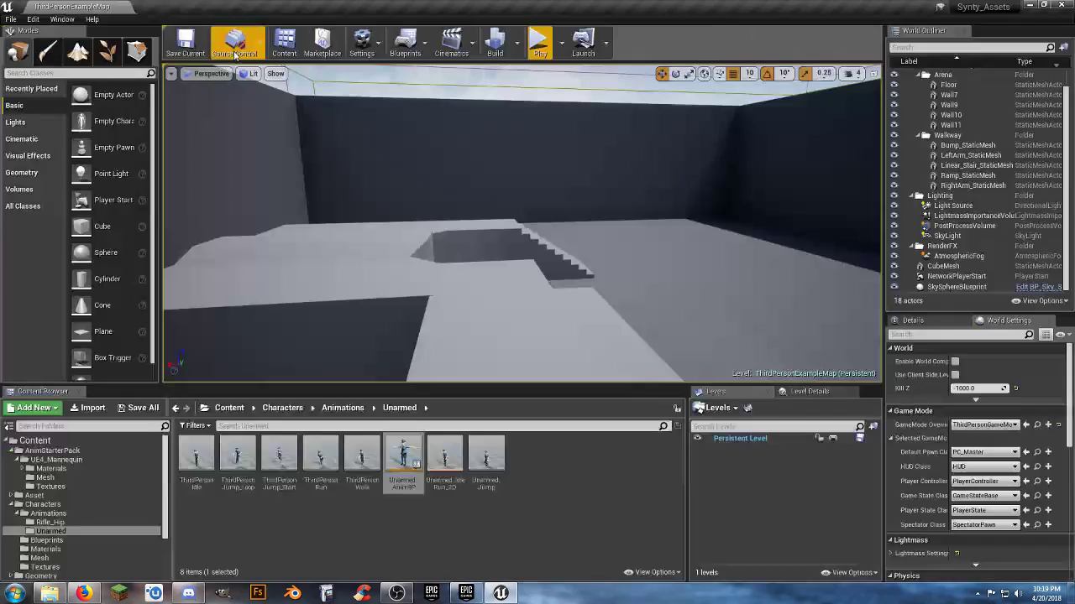
click(225, 7)
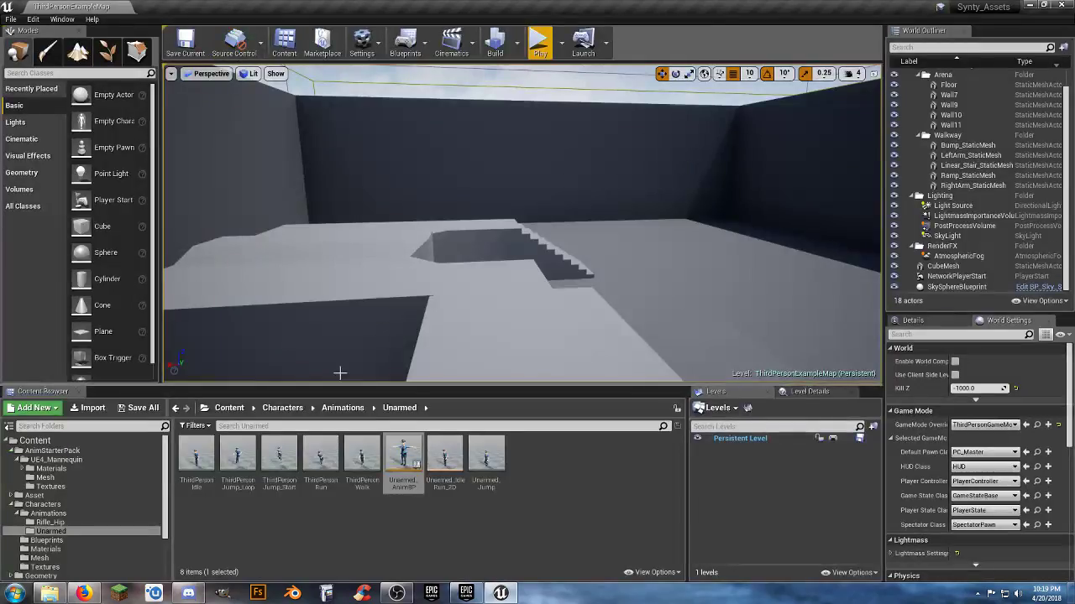
click(544, 462)
right_drag(522, 224, 439, 220)
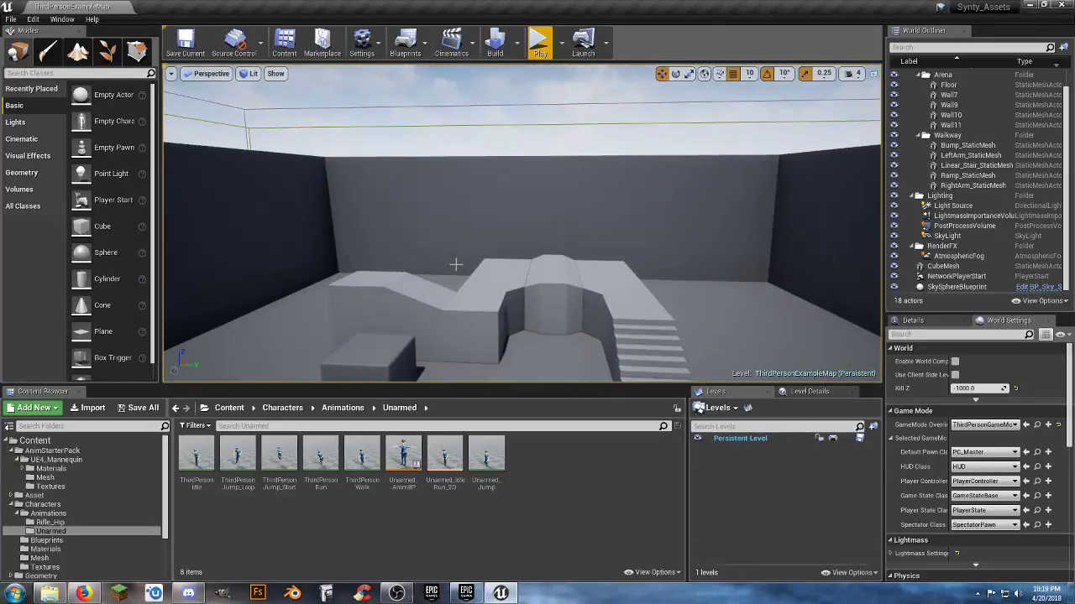
right_drag(466, 261, 481, 282)
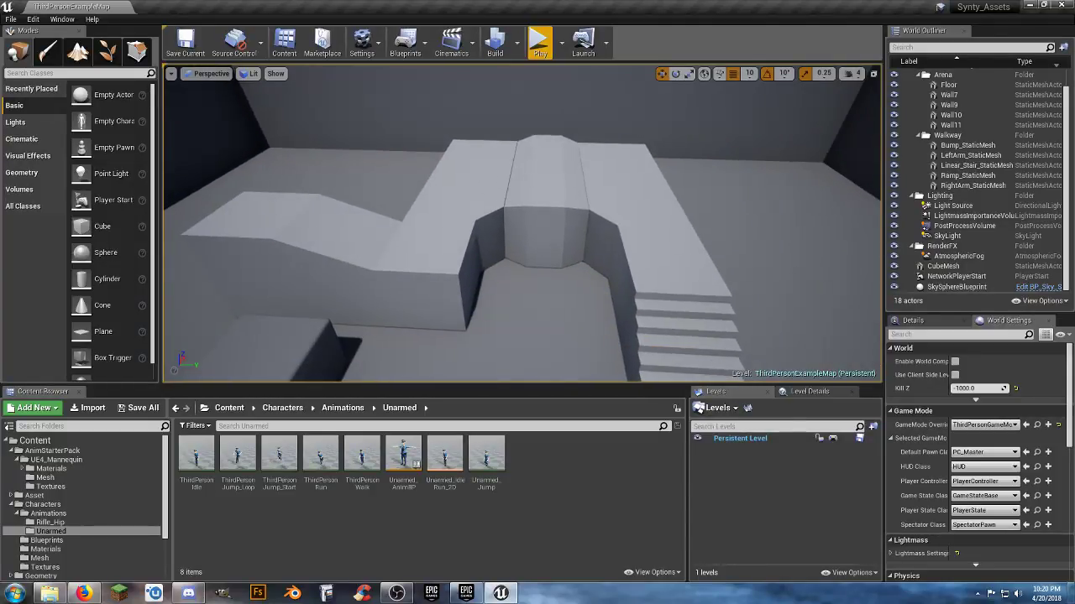
Look through the meshes in the ThirdPerson and Geometry content folders, and collapse both folders
scroll(76, 499, down, 3)
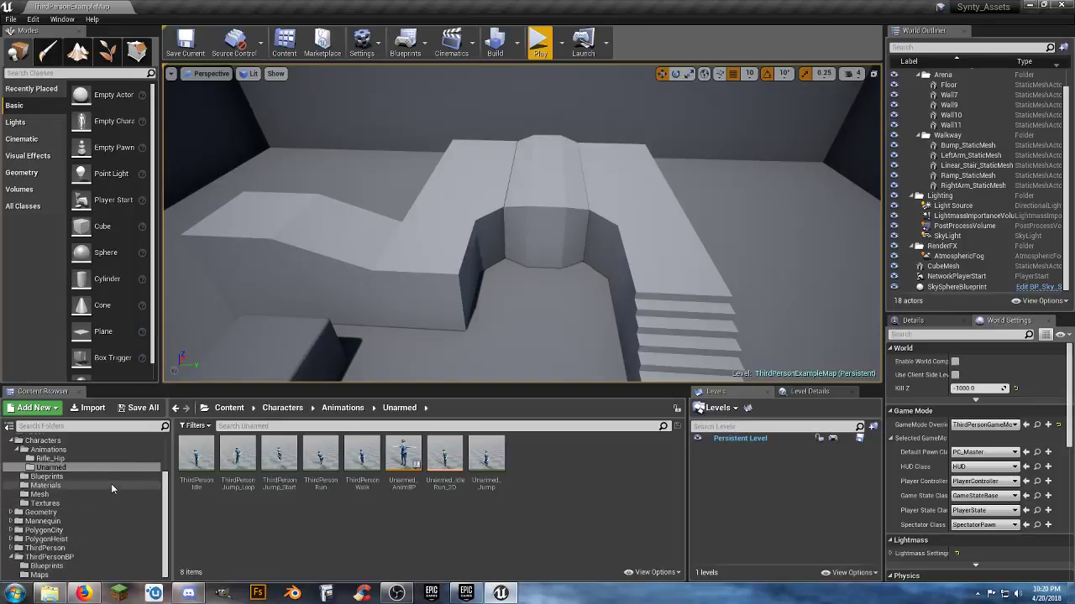
click(38, 548)
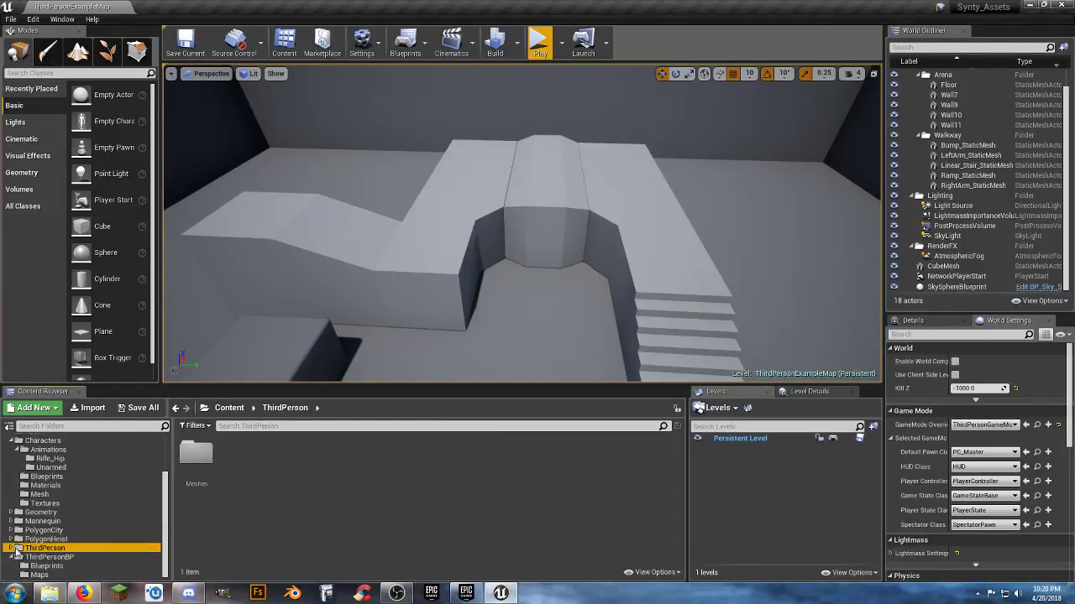
click(35, 557)
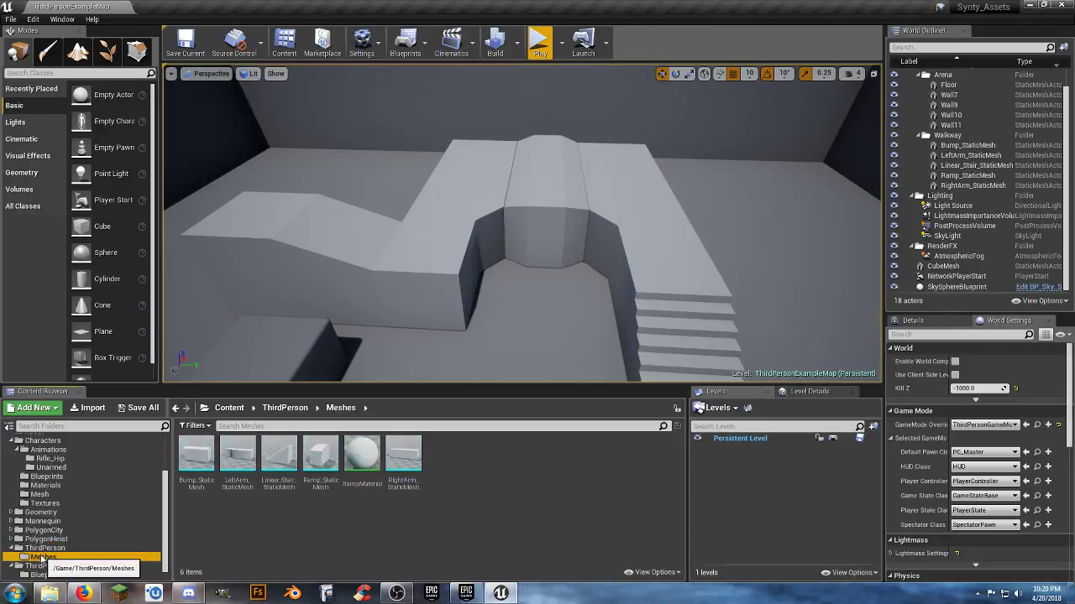
click(13, 549)
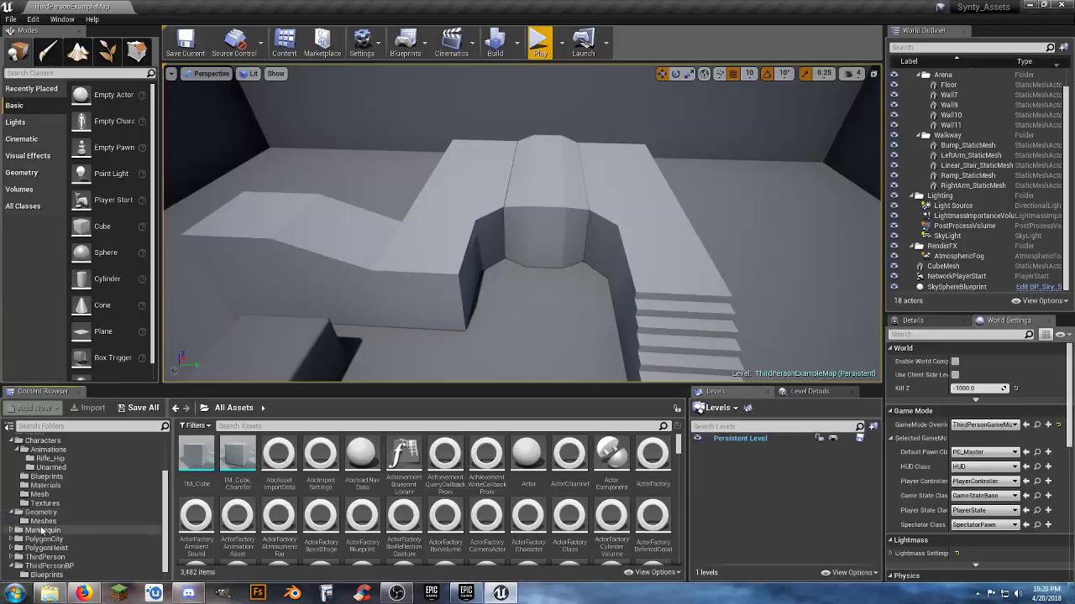
click(43, 522)
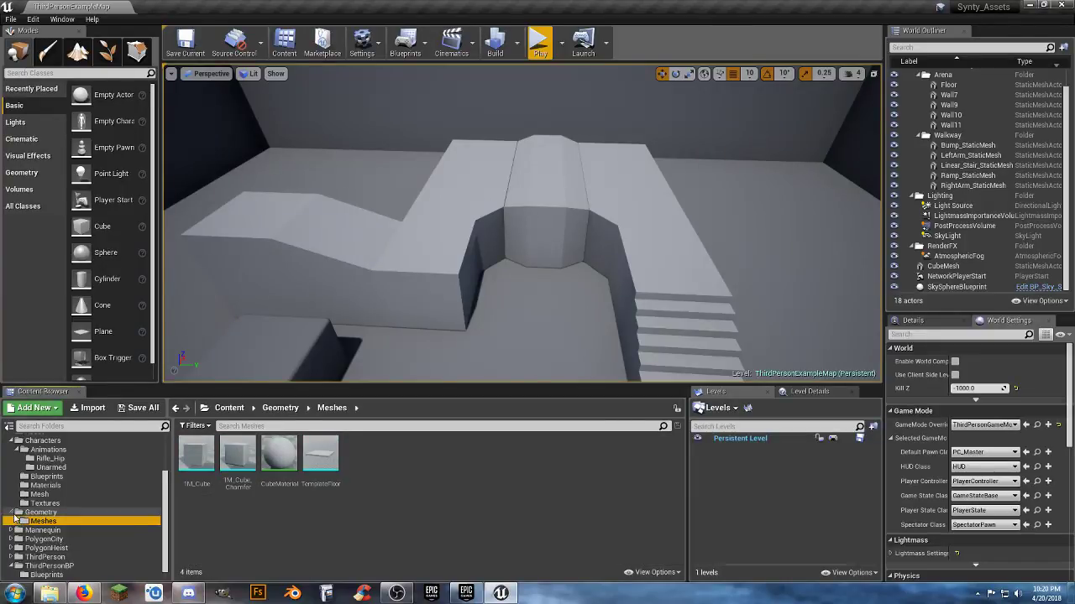
click(13, 513)
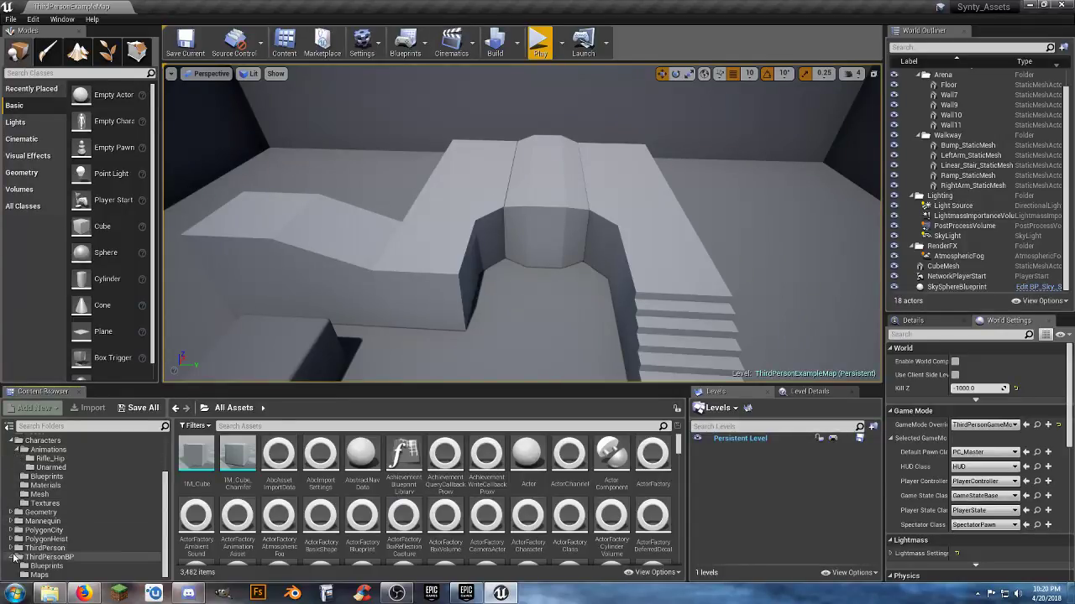
Collapse the AnimStarterPack folder and add the Starter Content pack to the project from the root Content folder
scroll(13, 562, up, 1)
scroll(79, 518, up, 2)
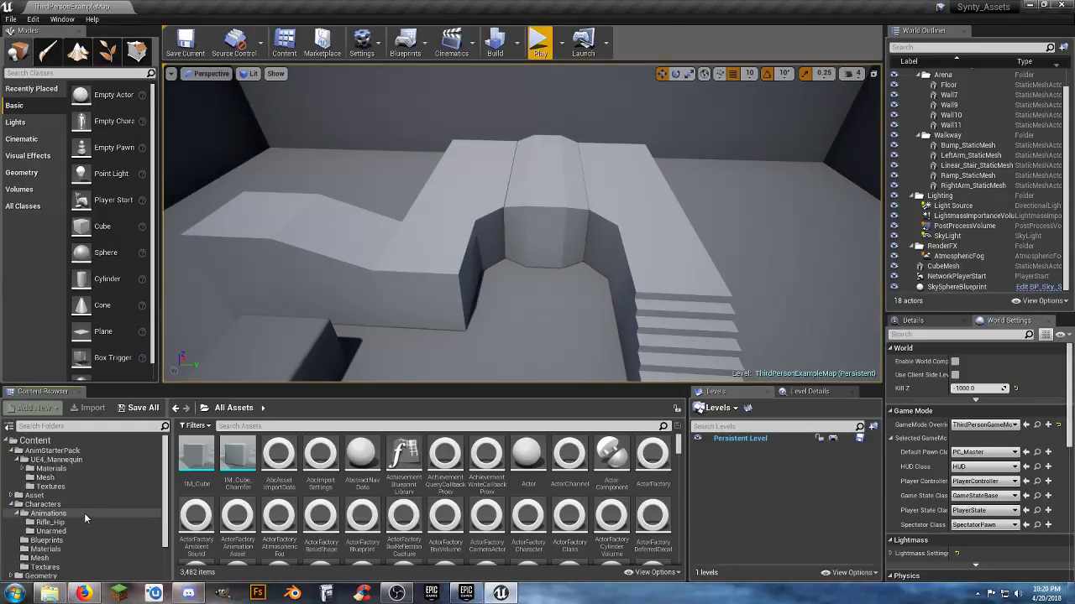
click(13, 452)
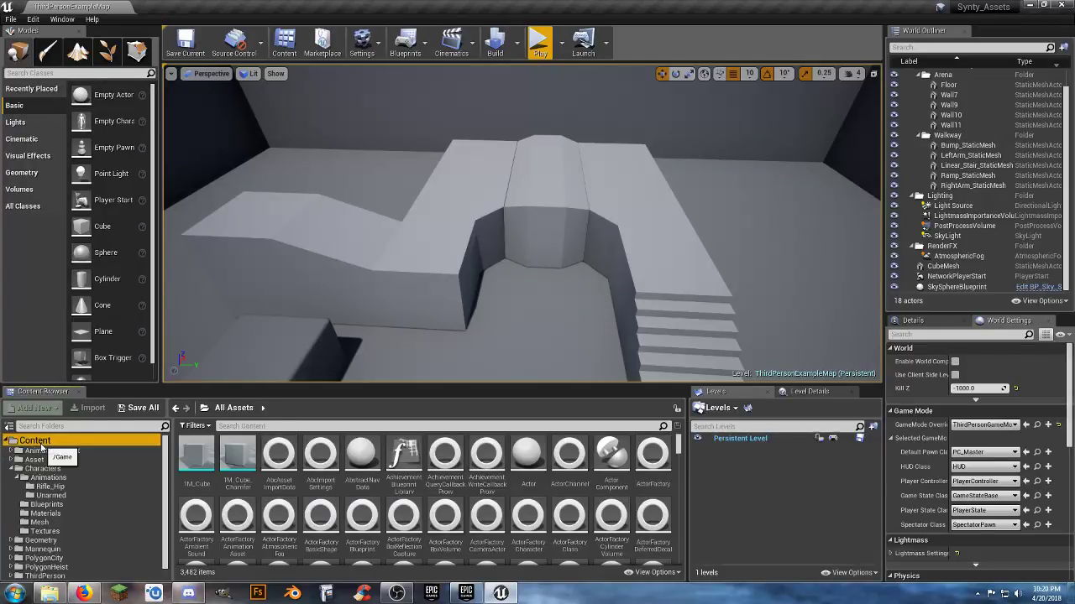
click(36, 440)
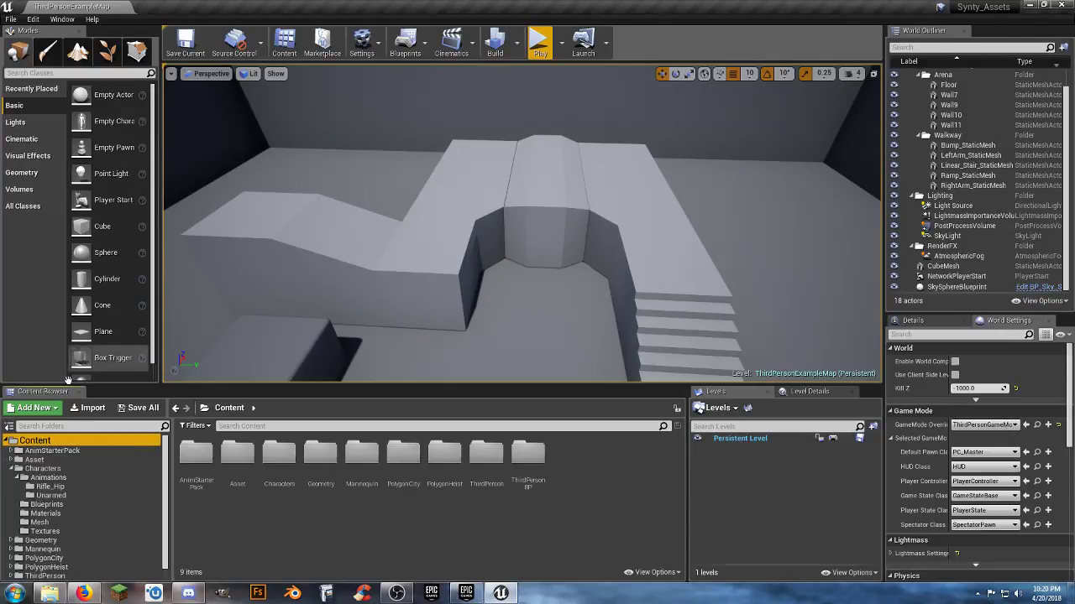
click(37, 410)
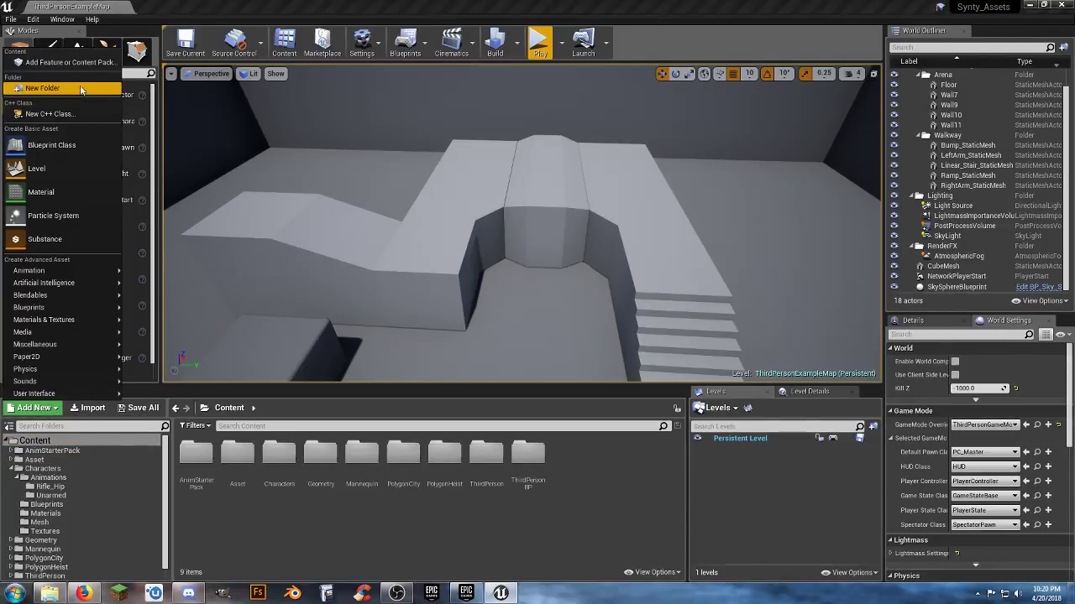
click(67, 62)
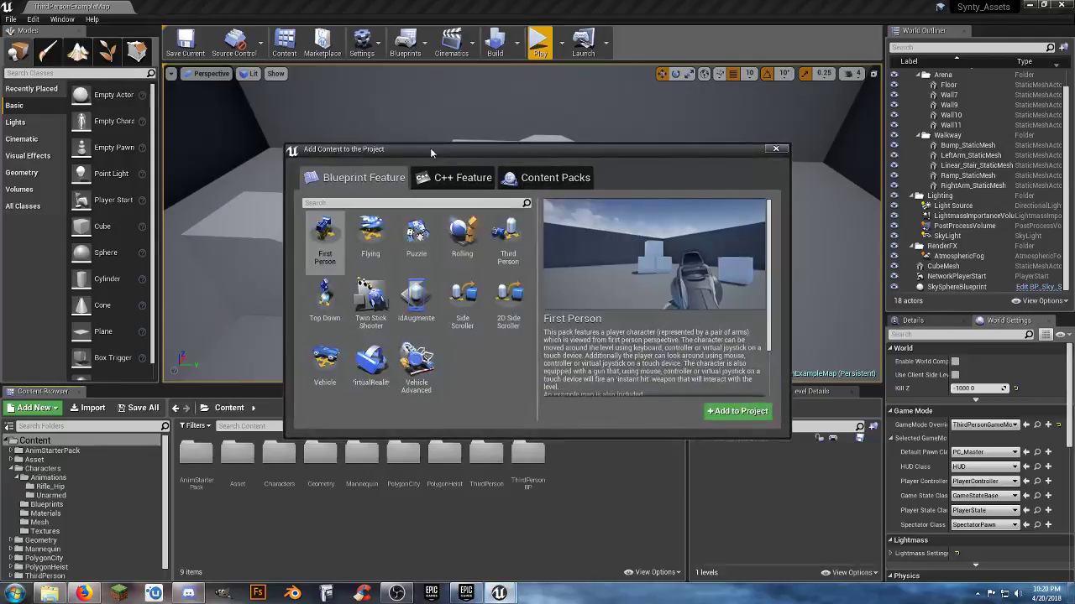
click(546, 178)
click(362, 240)
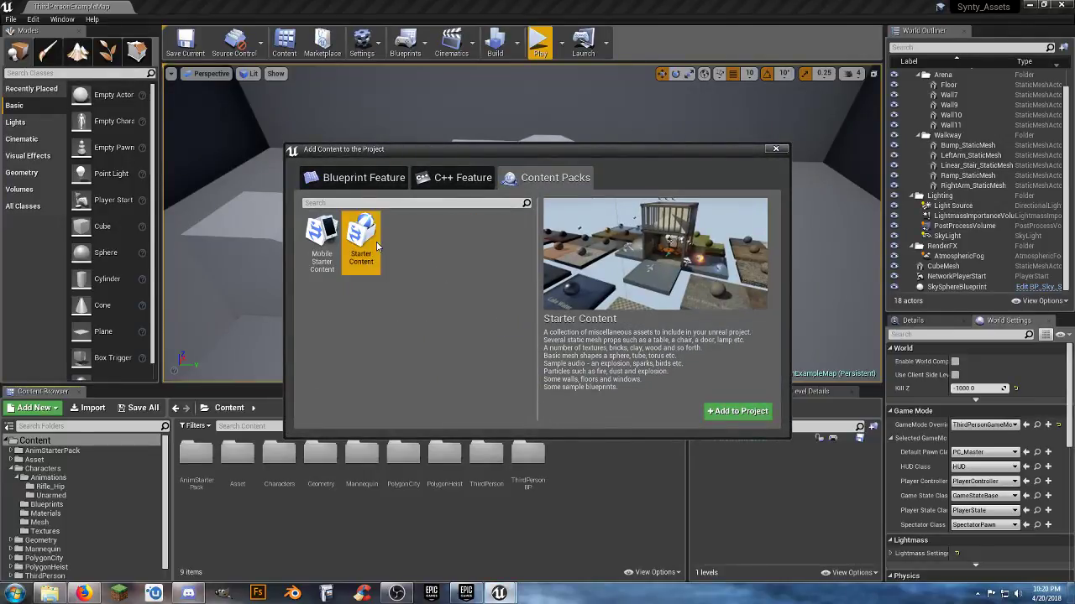
click(728, 408)
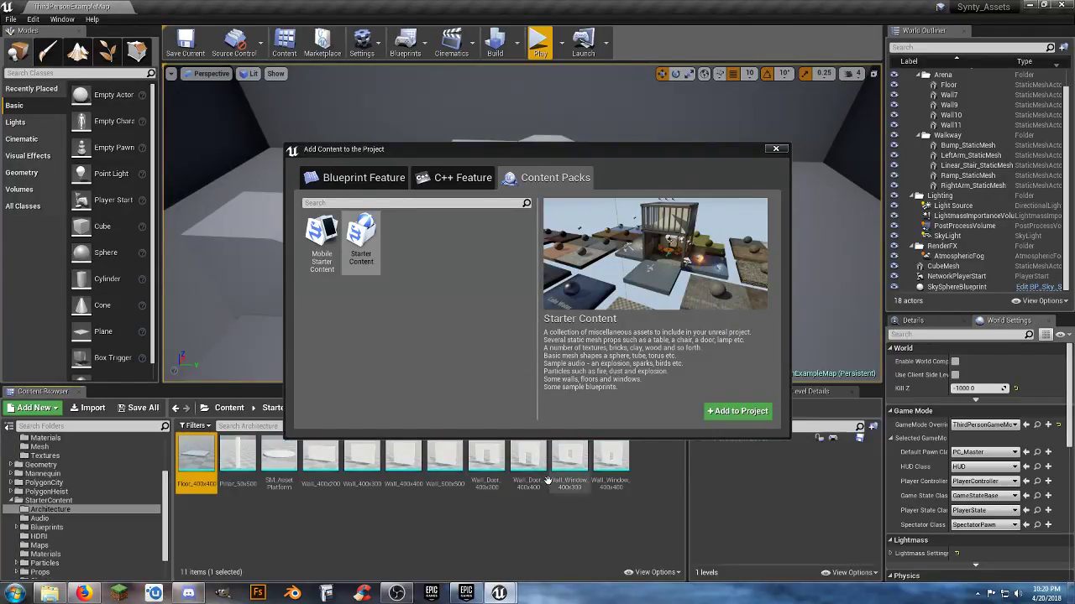
click(775, 148)
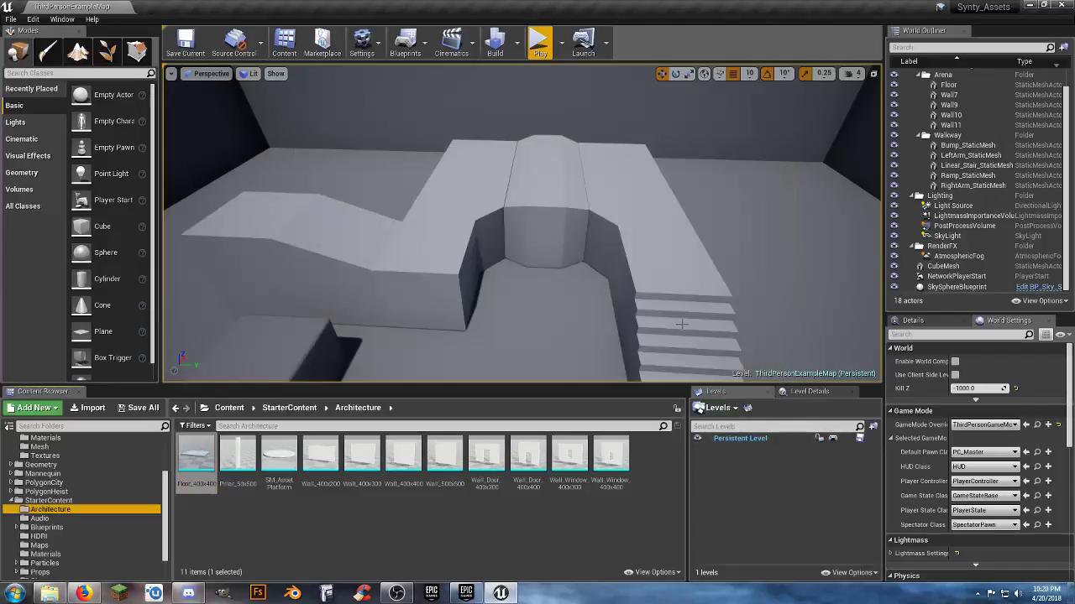
click(437, 542)
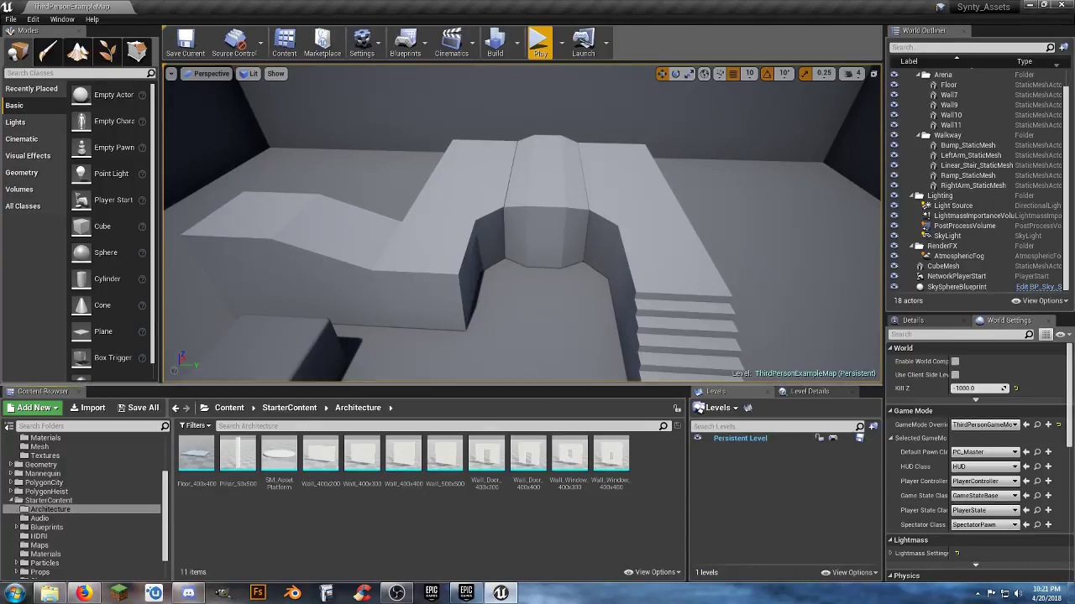
key(s)
right_drag(529, 269, 554, 301)
key(d)
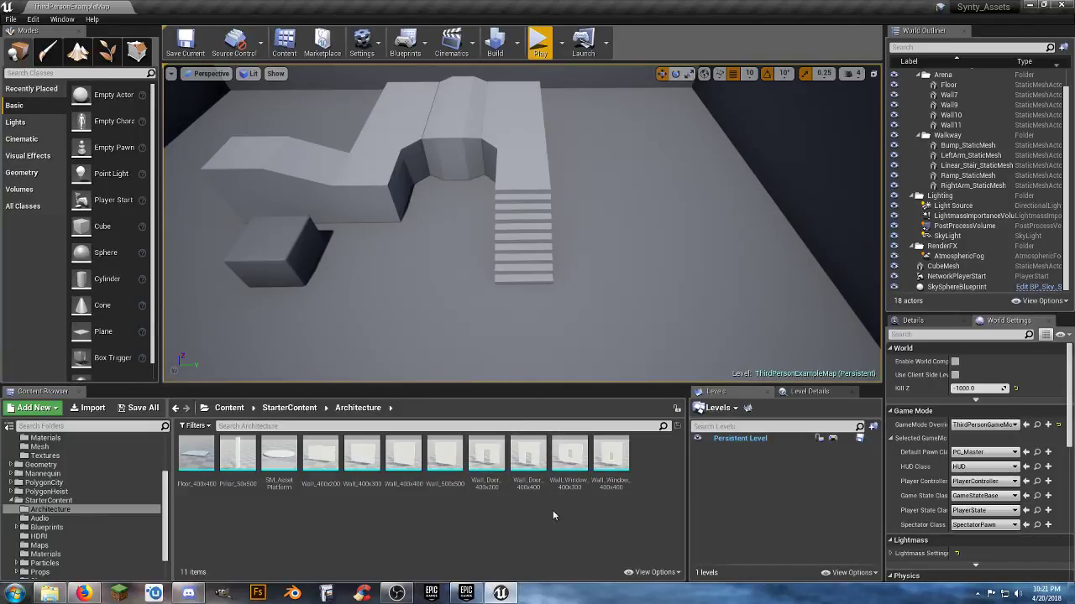
Place a Wall_Door_400x400 mesh on the floor in front of the stairs and set its Z rotation to 90°
drag(527, 458, 508, 374)
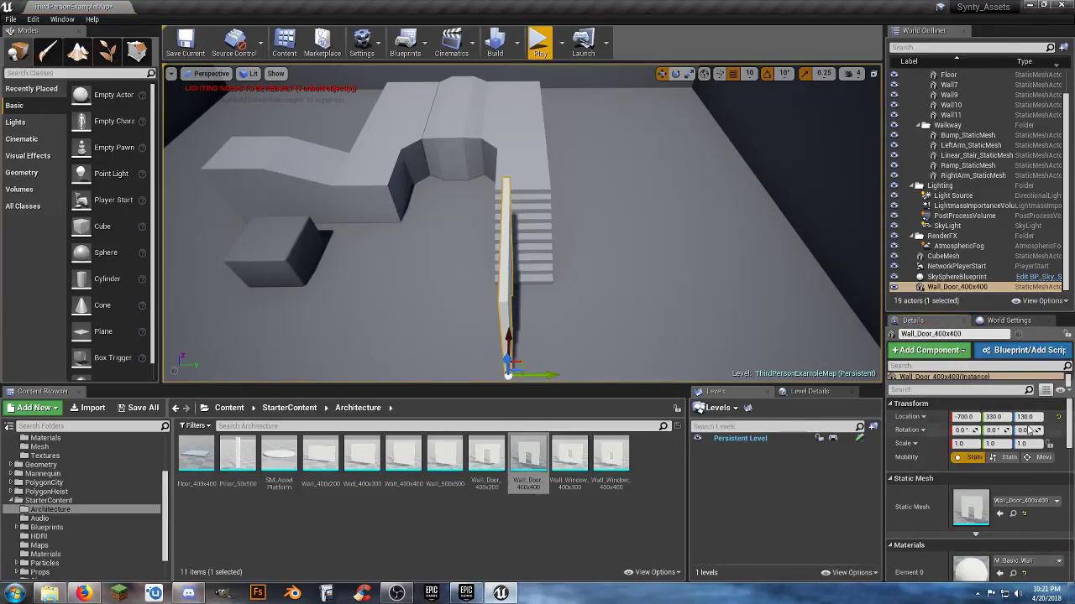
text(90)
key(Return)
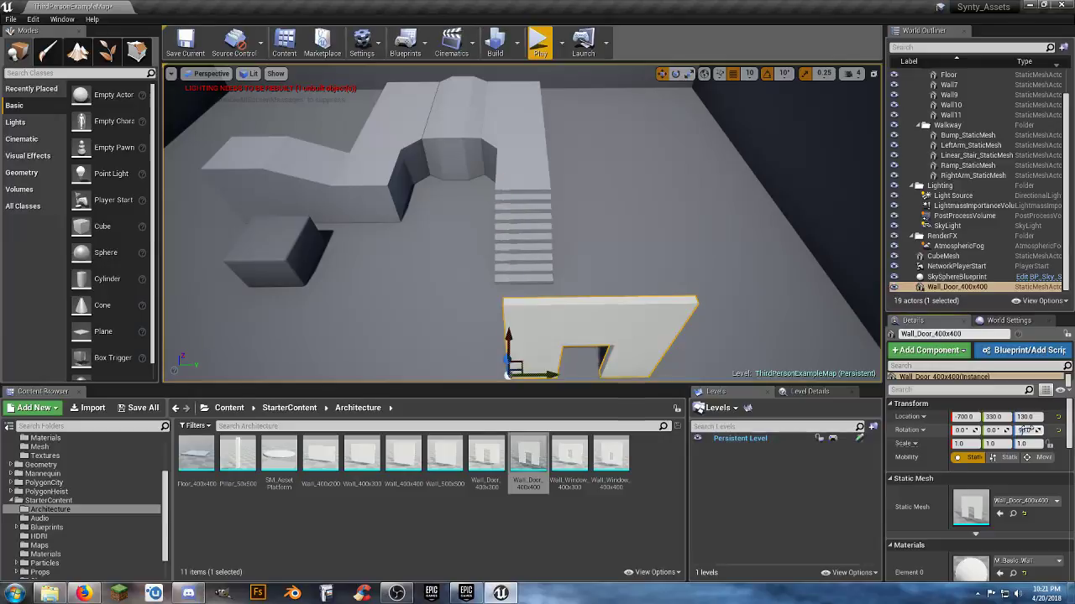
Move the door wall to X -390, Y 180 so its doorway lines up with the foot of the stairs
right_drag(522, 267, 617, 288)
drag(595, 261, 521, 207)
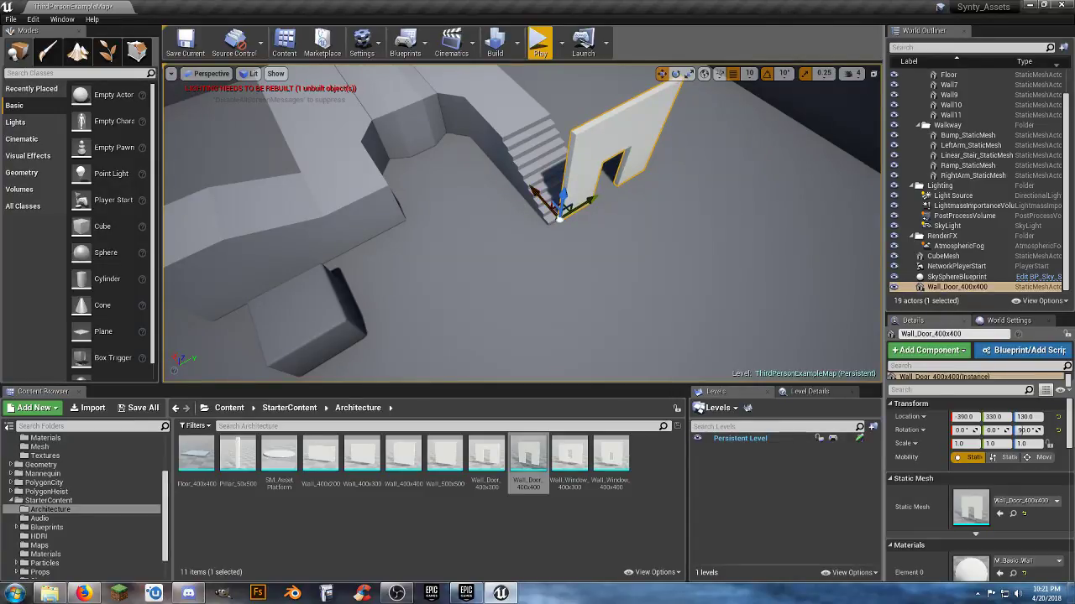
drag(592, 207, 551, 217)
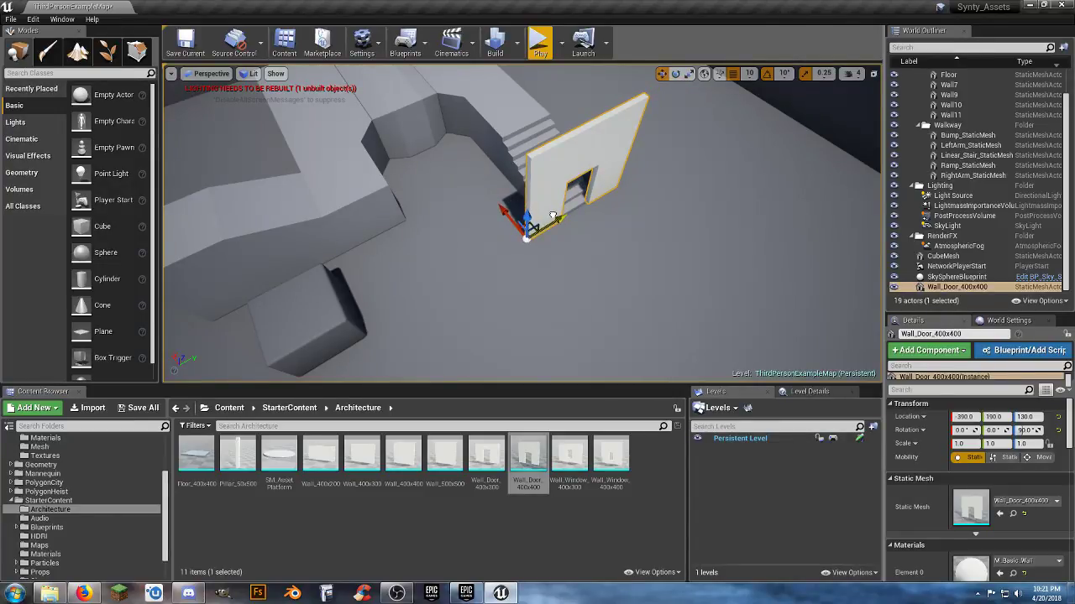
key(d)
right_drag(555, 215, 462, 214)
key(w)
key(s)
key(s)
key(w)
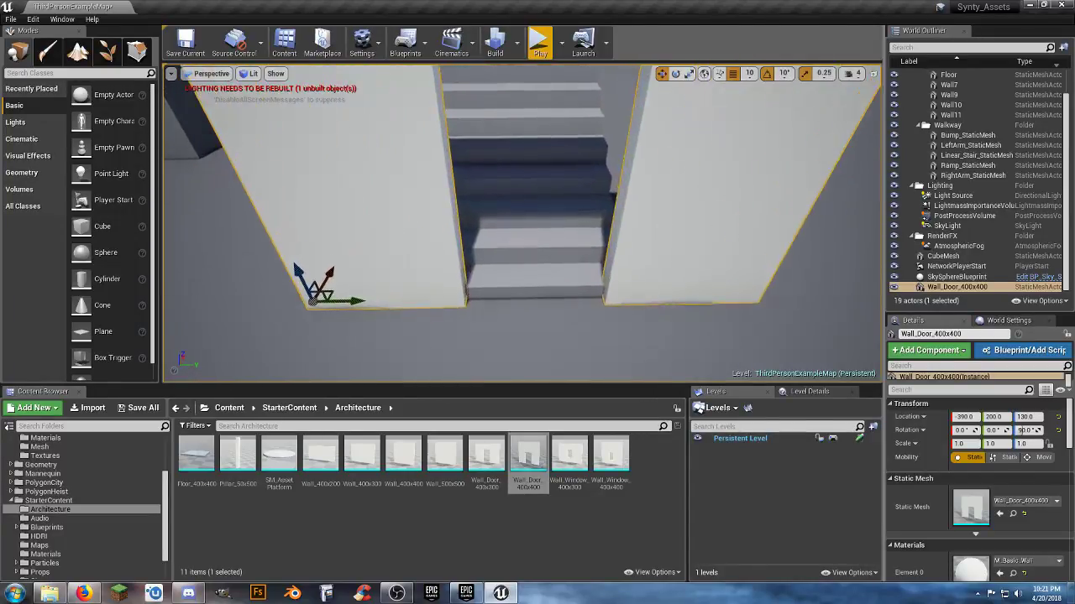
key(s)
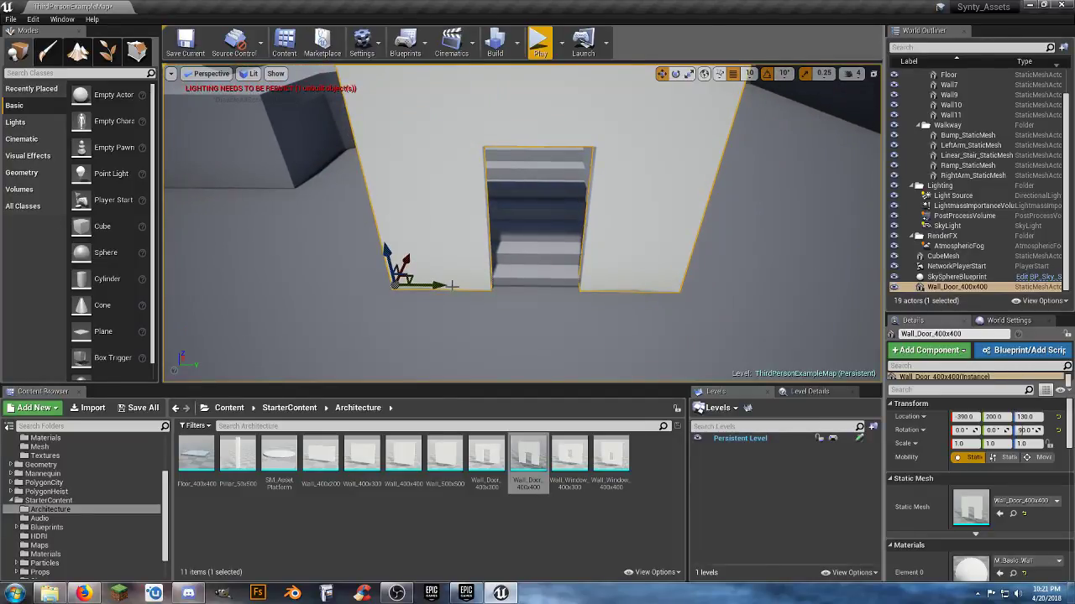
drag(436, 285, 425, 286)
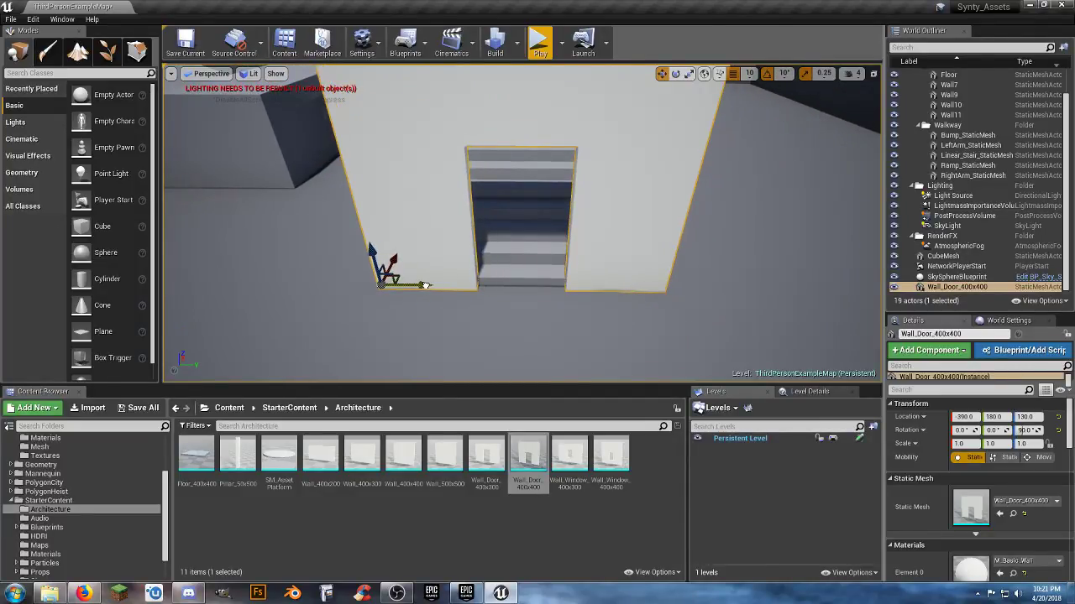
Play-test the level by running the character at the doorway and along the wall to check access to the stairs, and end the session
click(540, 42)
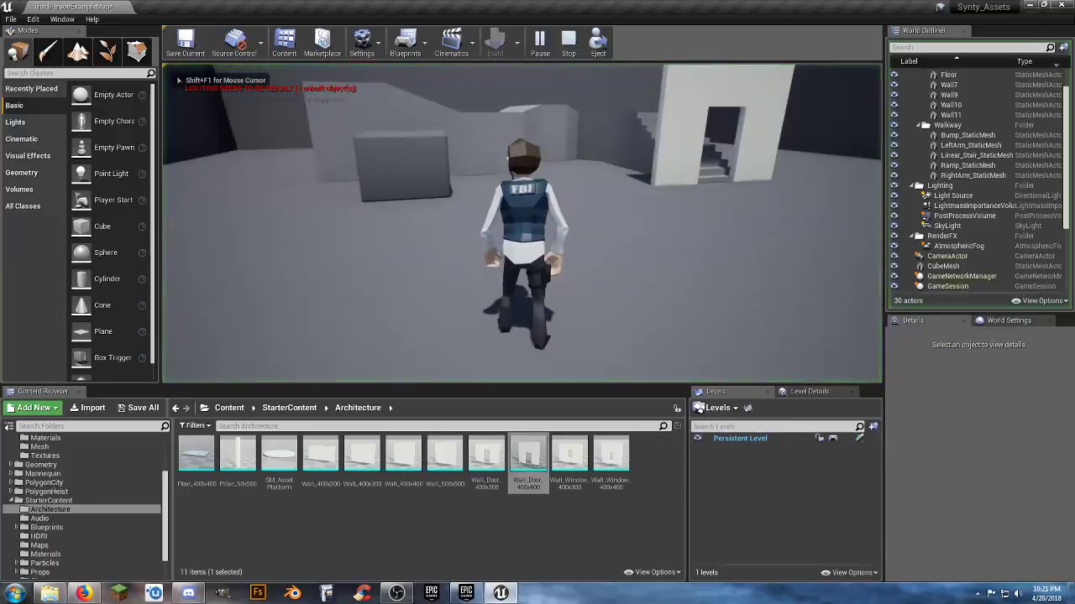
key(w)
key(a)
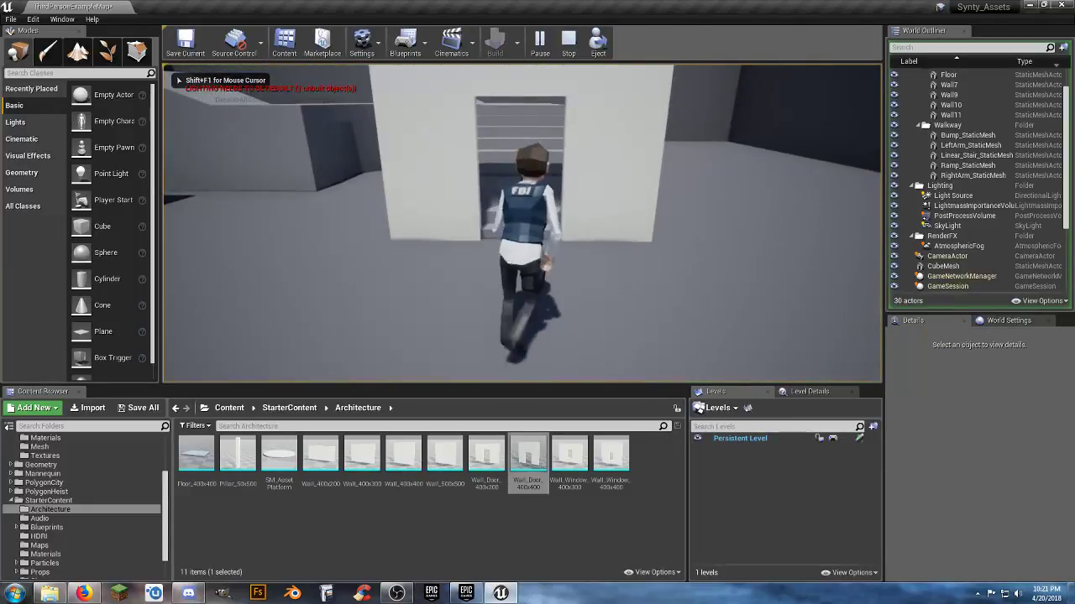
key(w)
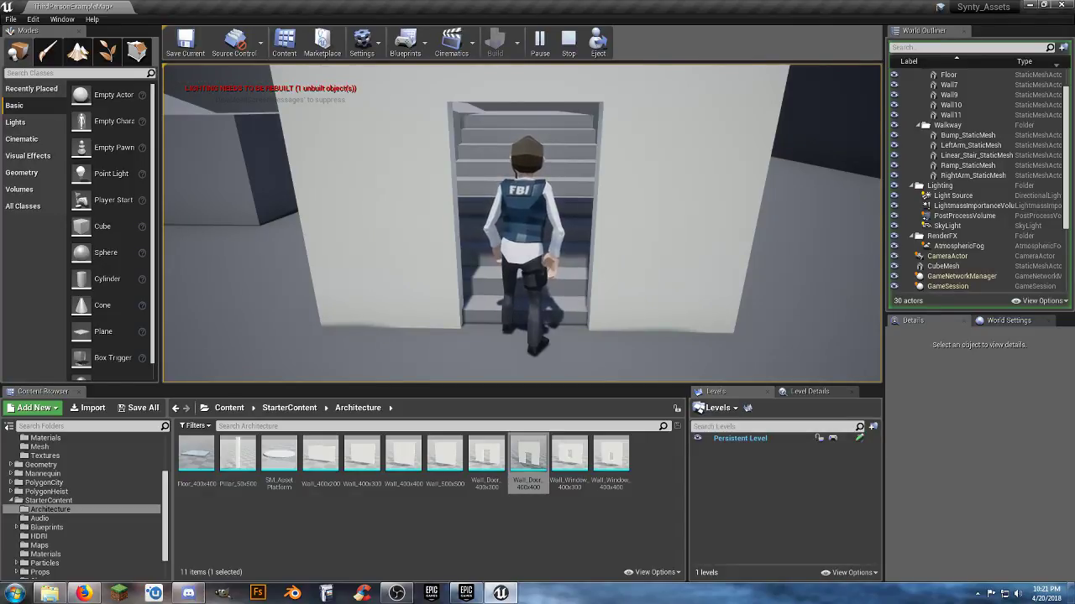
key(d)
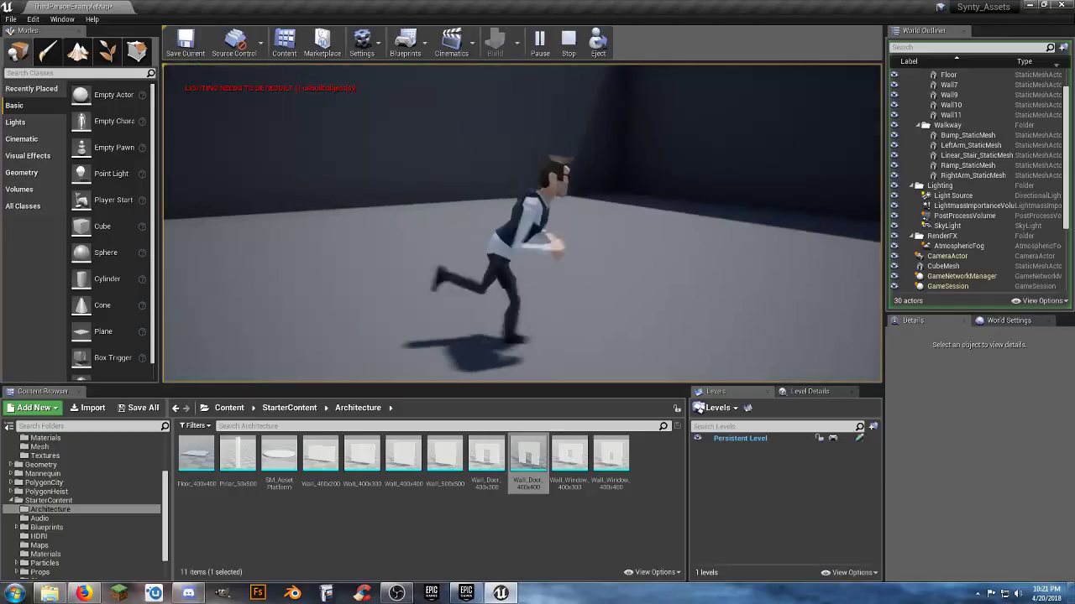
key(w)
key(d)
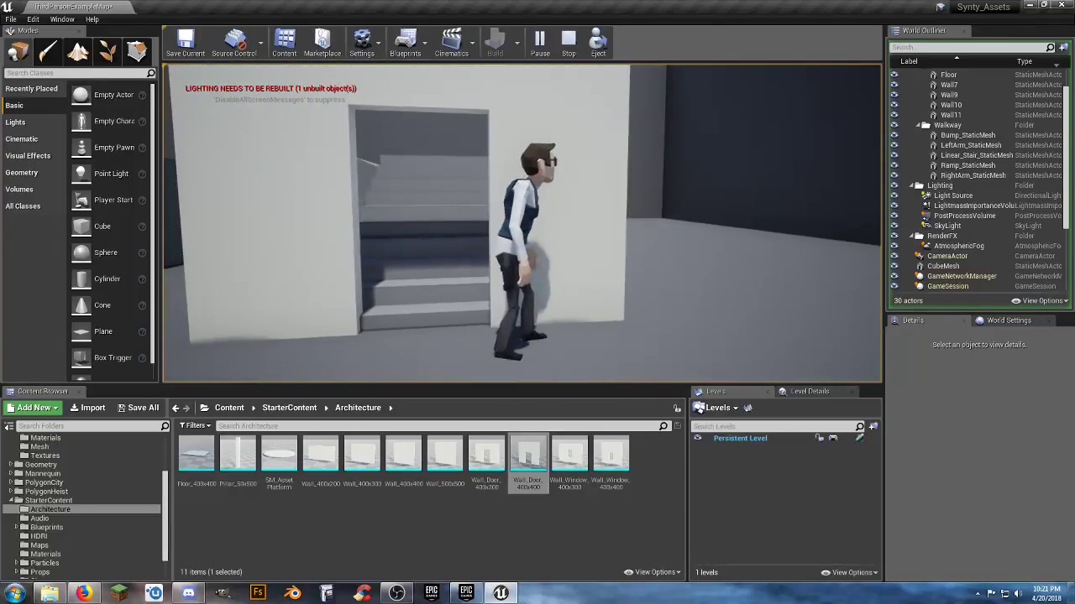
key(w)
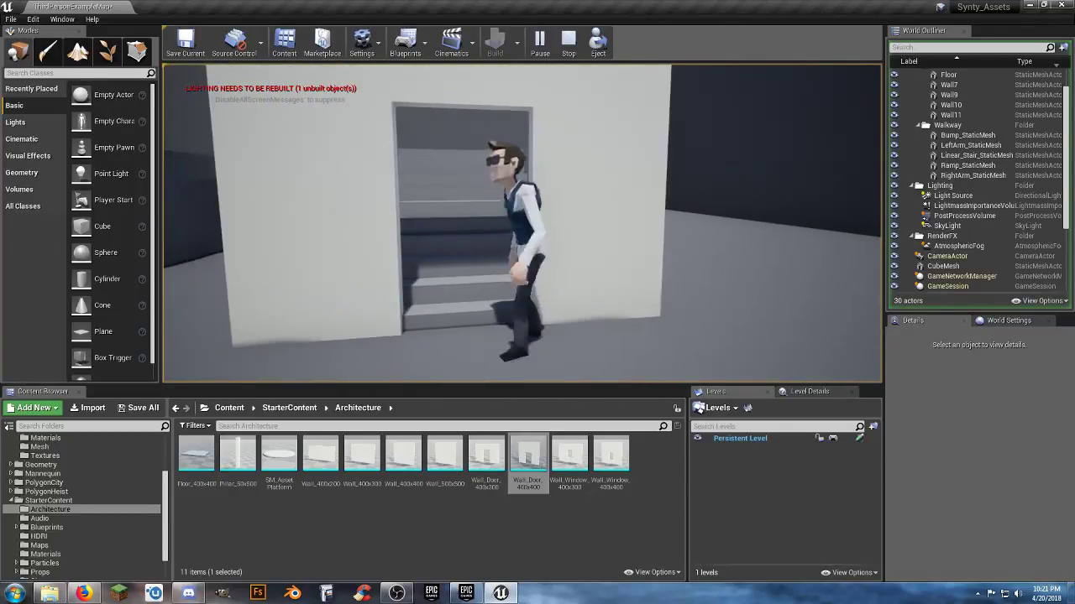
key(a)
key(w)
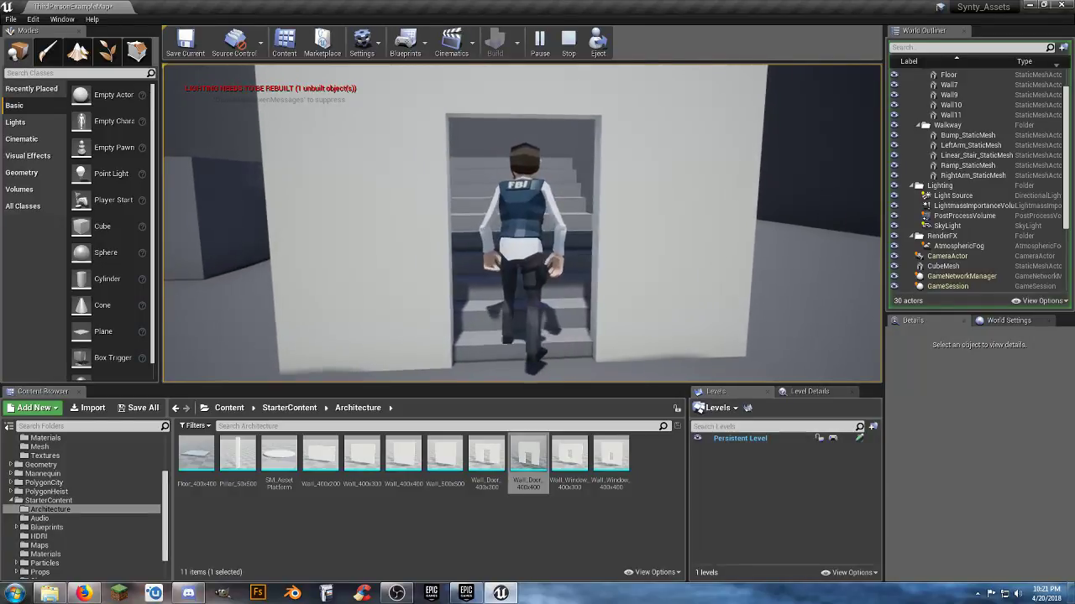
key(w)
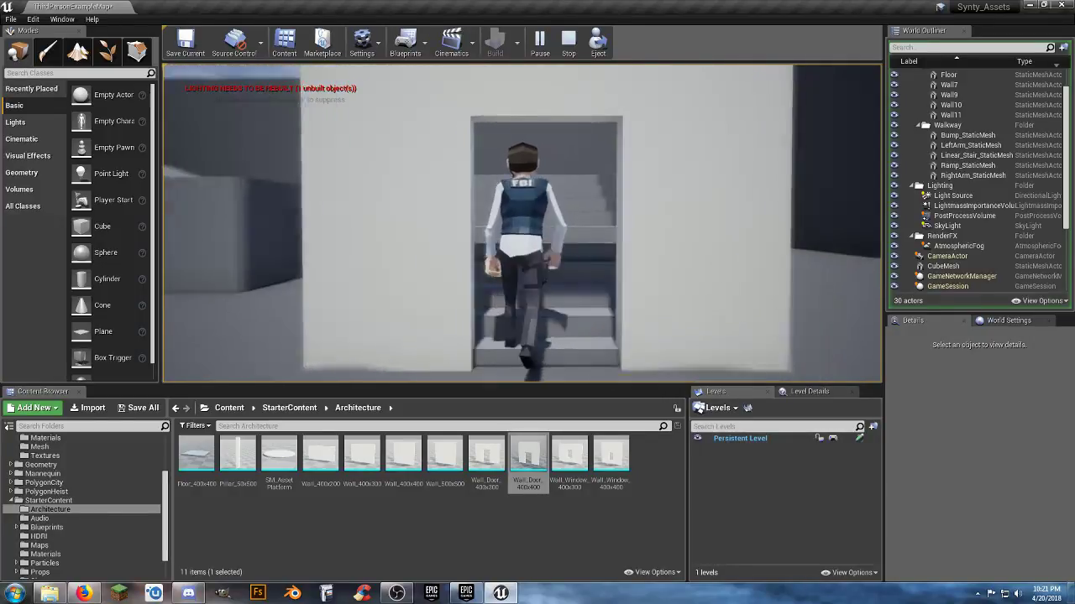
key(w)
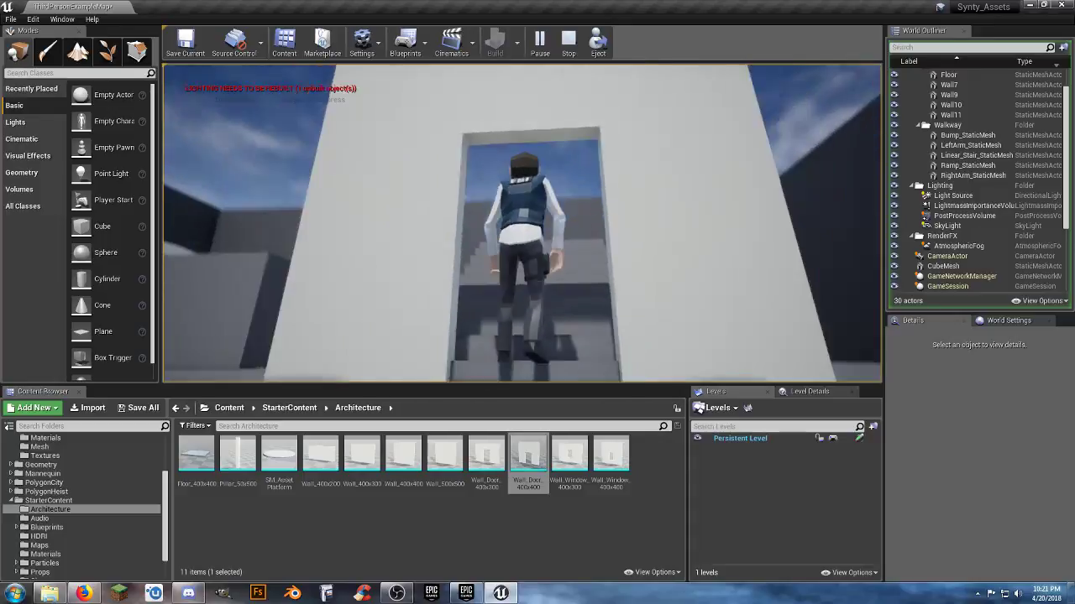
key(w)
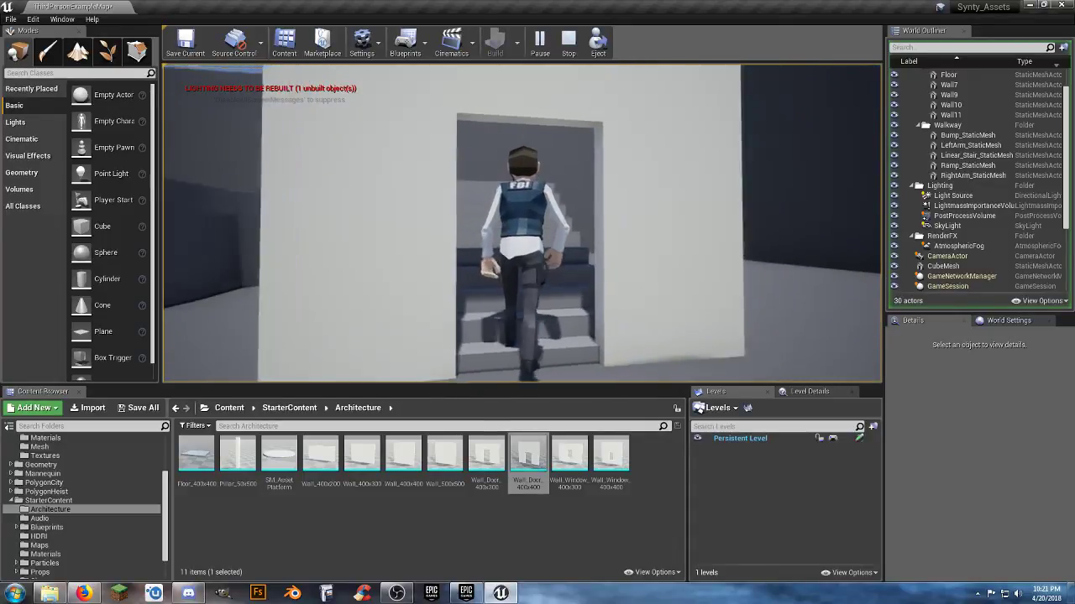
key(s)
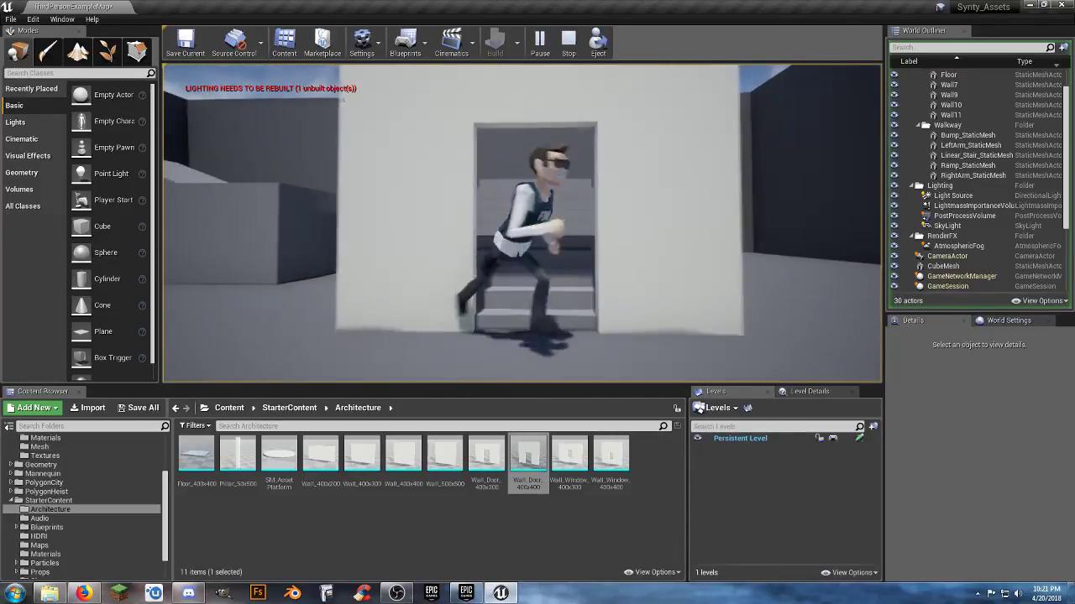
key(w)
key(w)
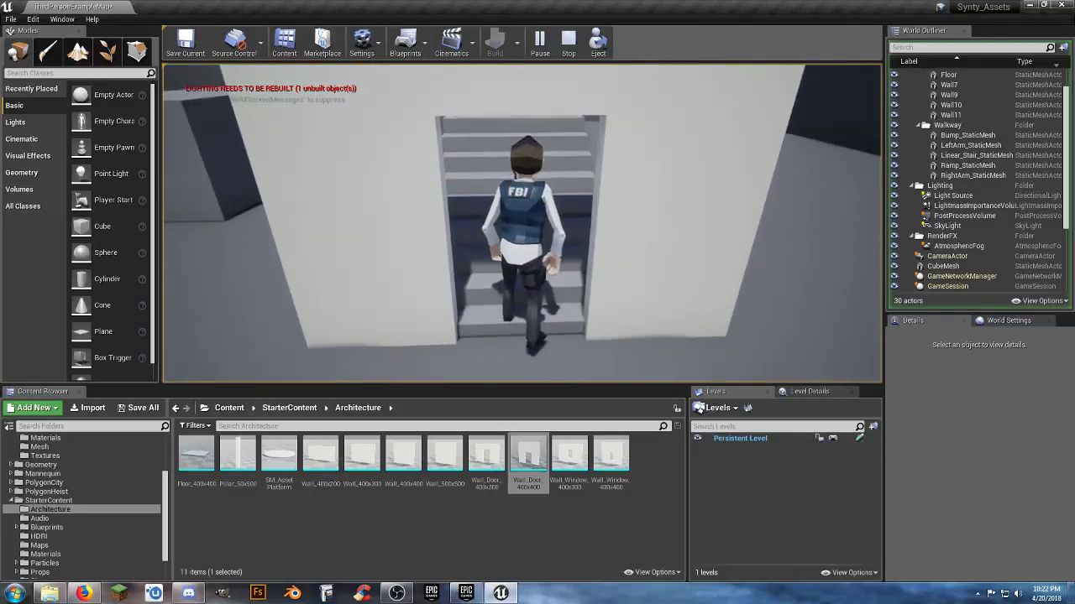
key(s)
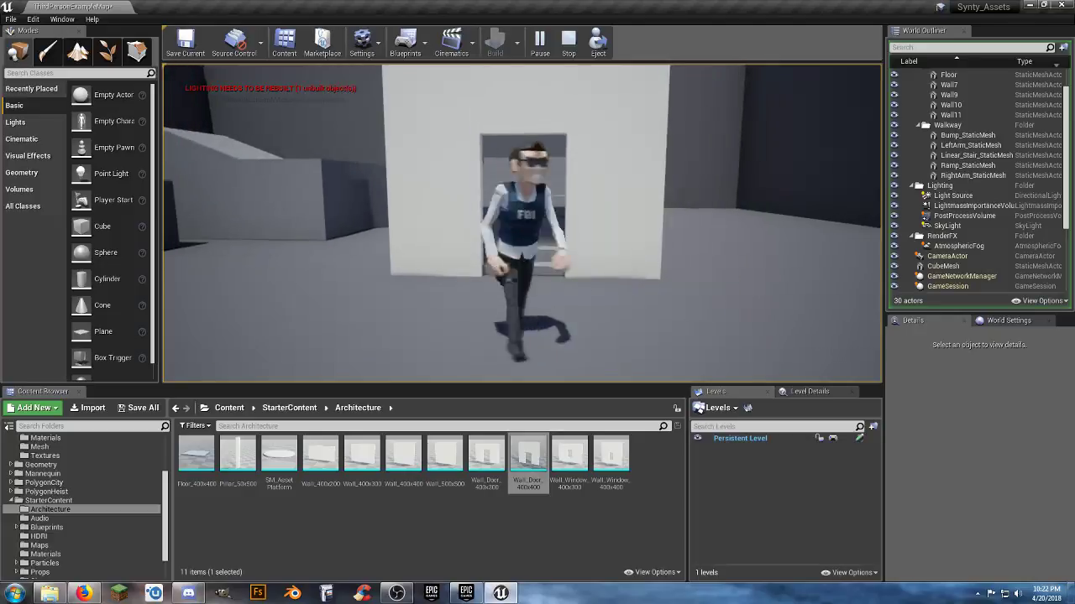
key(w)
key(s)
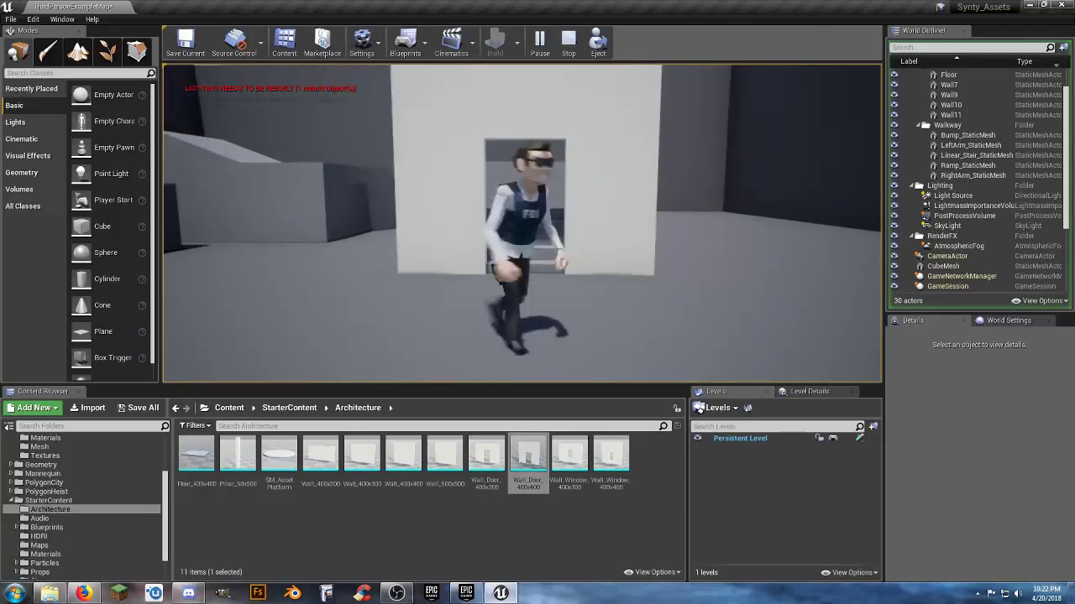
key(w)
key(s)
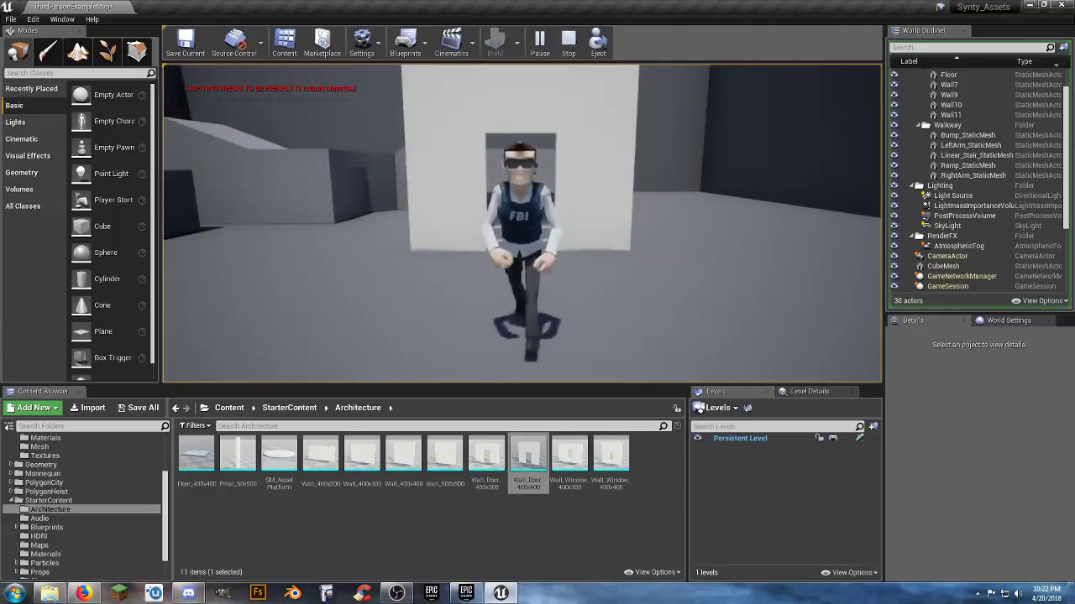
key(Escape)
Move the door wall away from the stairs along the X axis to -490
click(437, 219)
right_drag(438, 219, 491, 217)
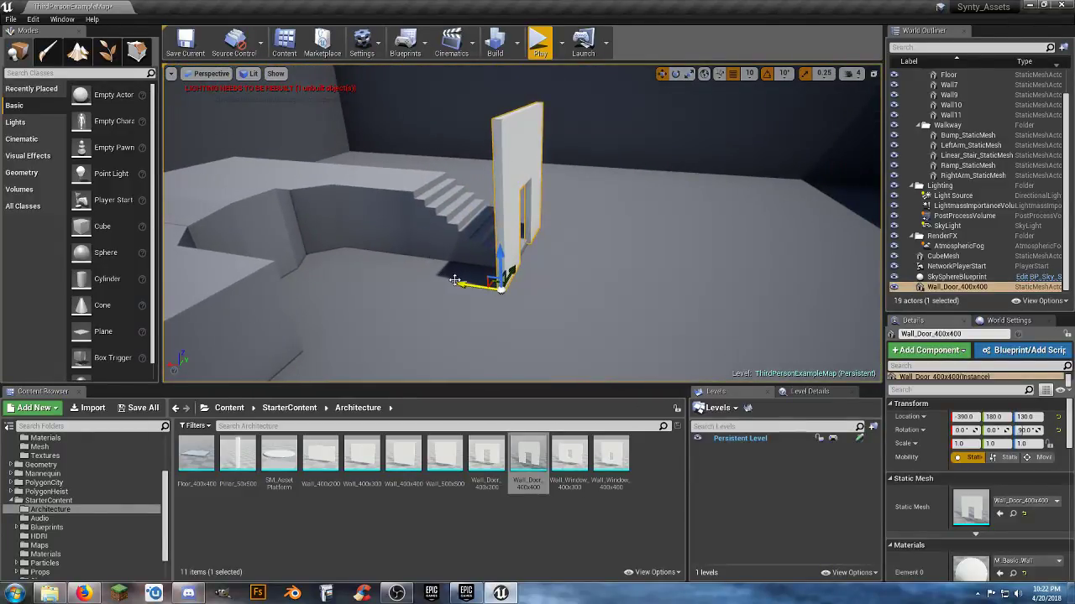
drag(455, 279, 500, 290)
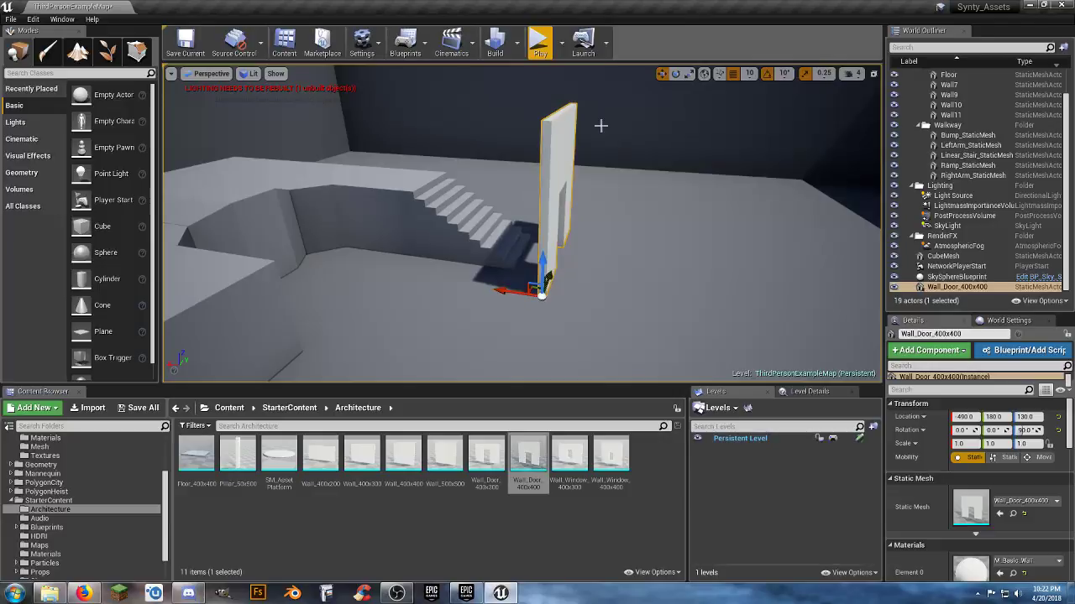
Play-test the repositioned doorway by running the character through it and up the stairs, and end the session
click(540, 42)
key(w)
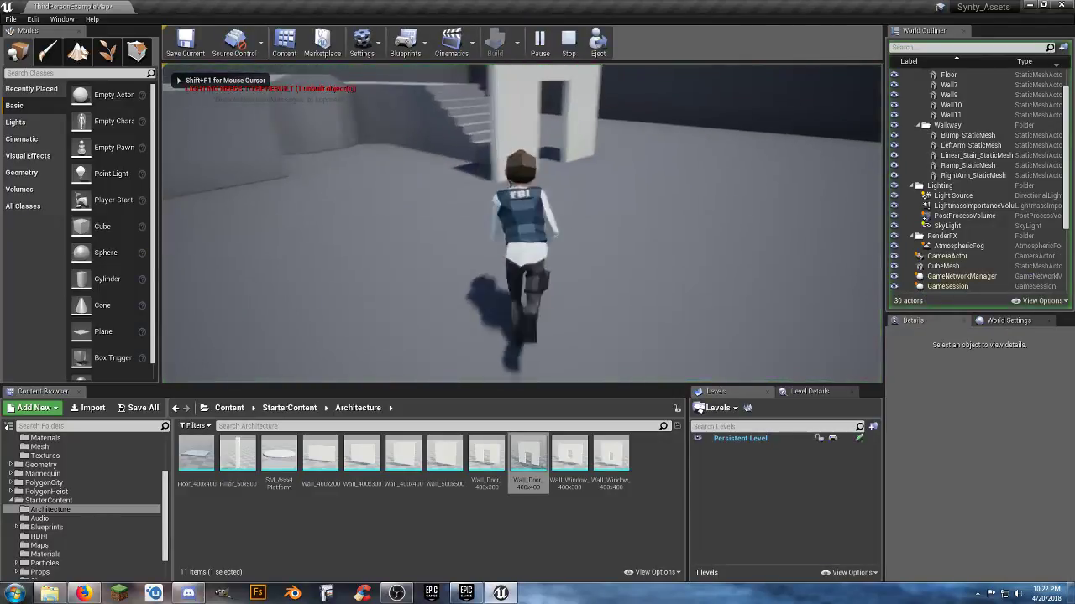
key(d)
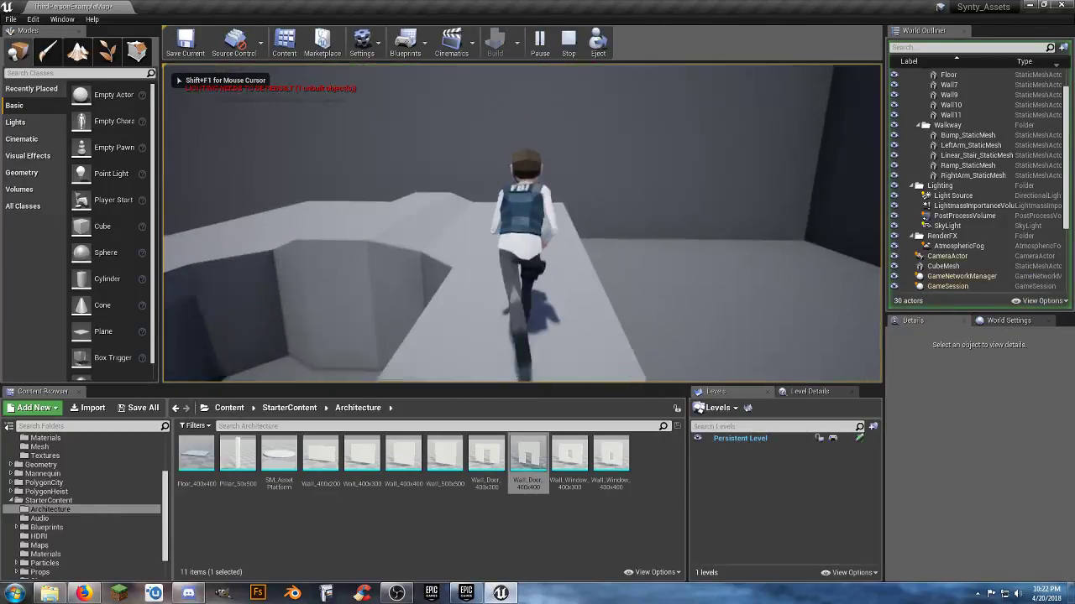
key(s)
key(w)
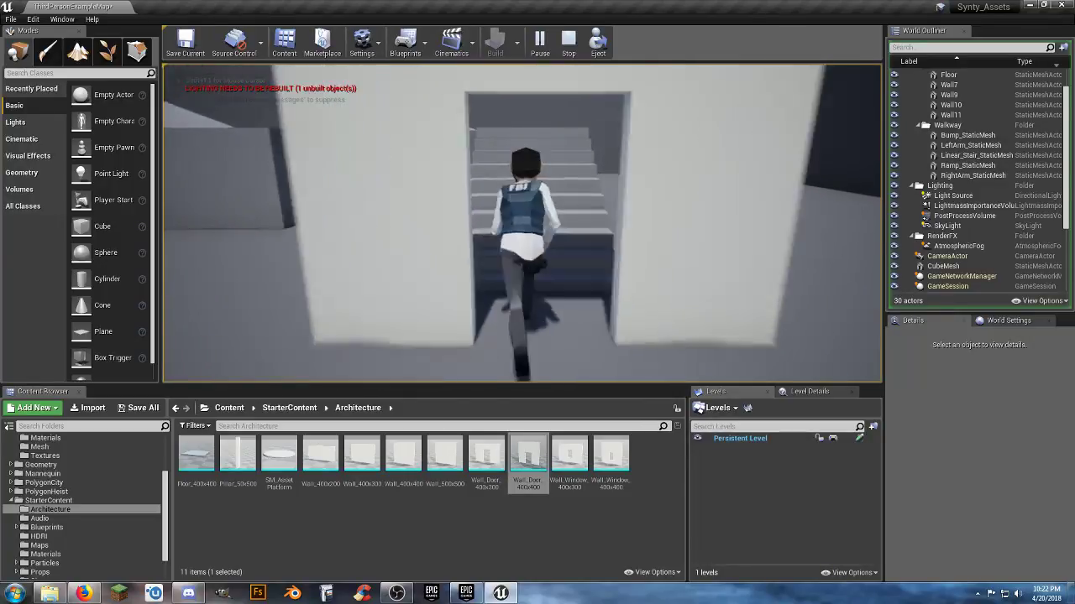
key(s)
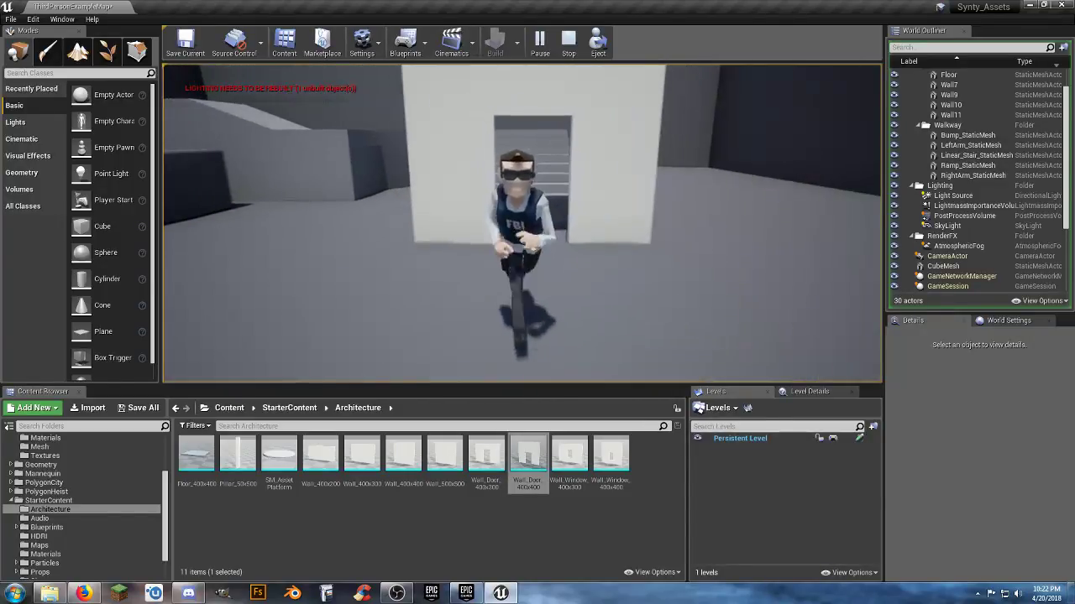
key(w)
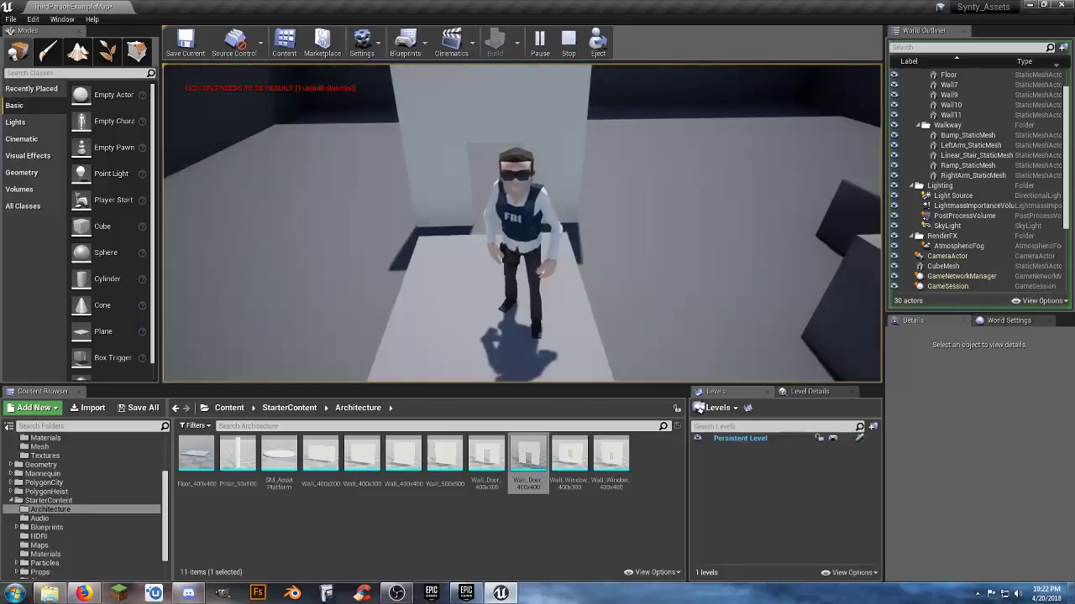
key(Escape)
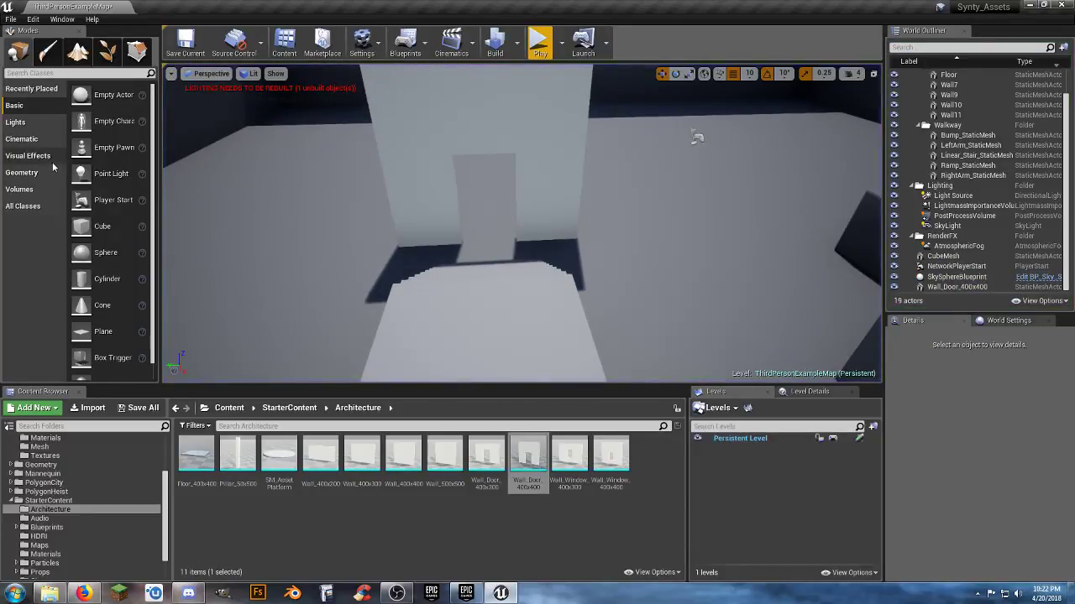
Add an additive Box geometry brush in front of the door wall and set its X and Y sizes to 100
click(25, 172)
key(w)
right_drag(247, 139, 638, 126)
key(d)
mouse_move(179, 159)
right_down()
mouse_move(168, 160)
mouse_move(179, 160)
right_up()
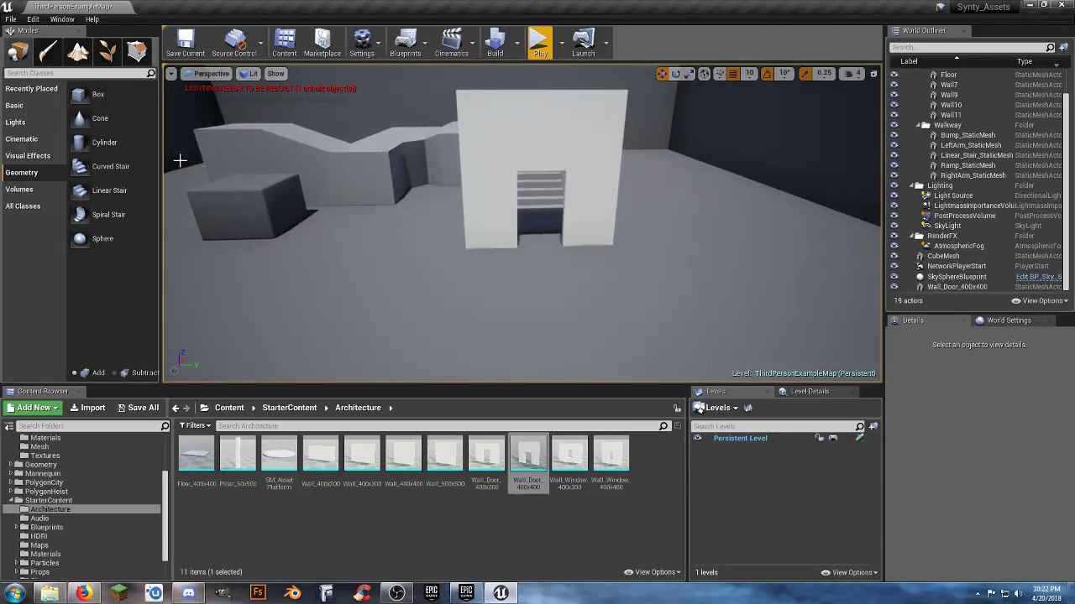
mouse_move(81, 98)
mouse_down()
mouse_move(289, 230)
mouse_move(450, 288)
mouse_up()
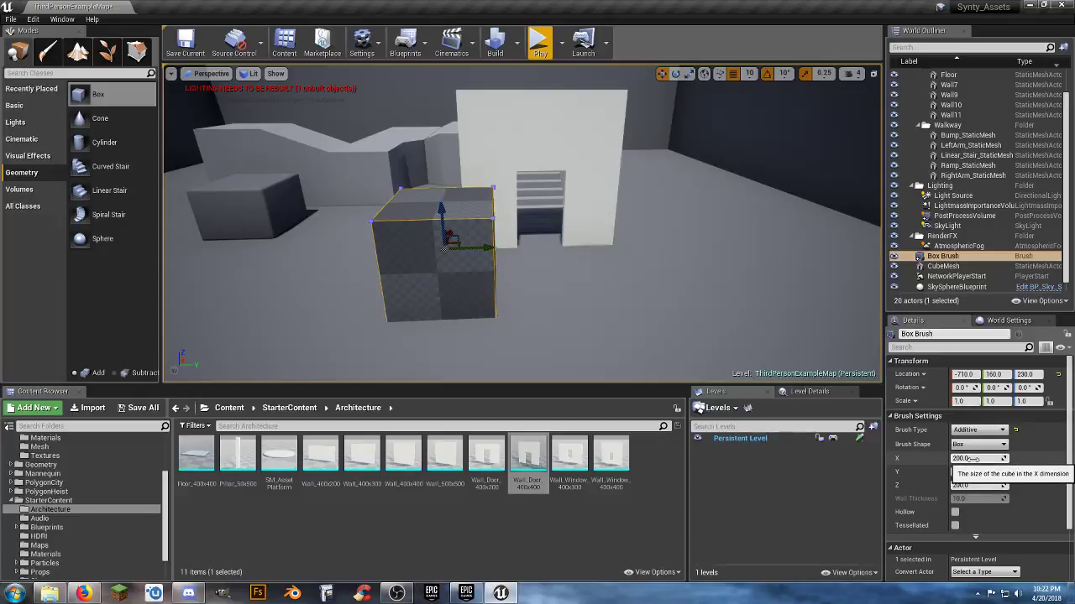
key(Tab)
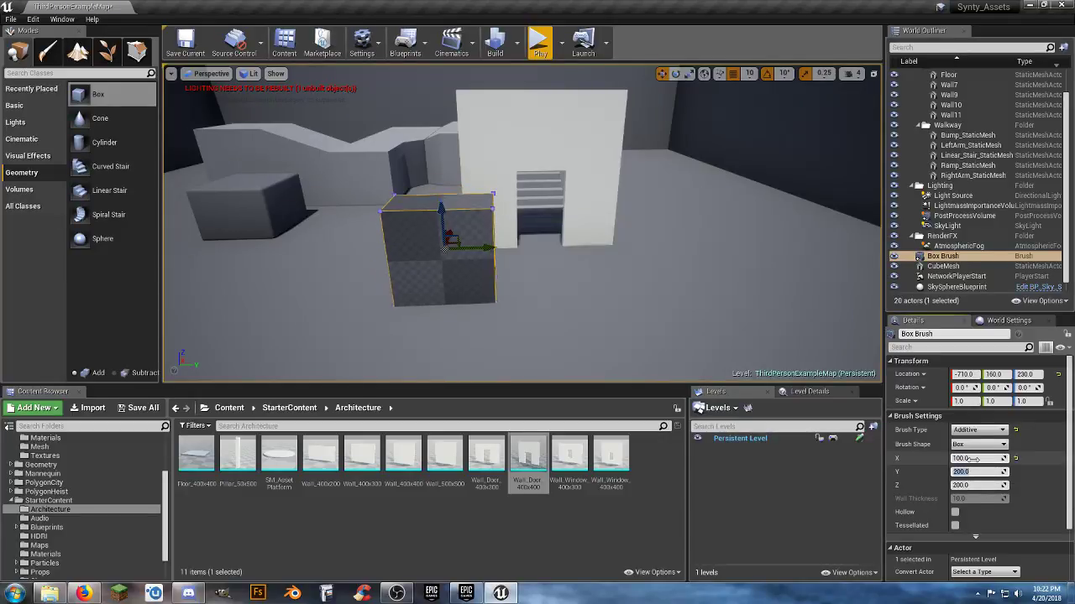
text(100)
key(Tab)
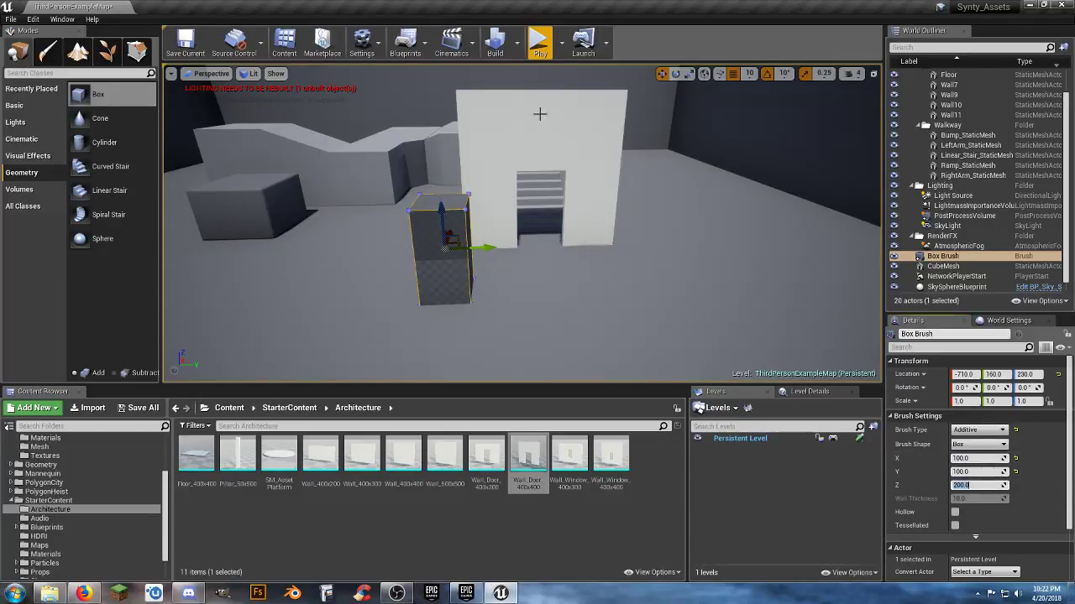
Play-test the level by running the character up to the box brush to compare their sizes, and end the session
click(540, 41)
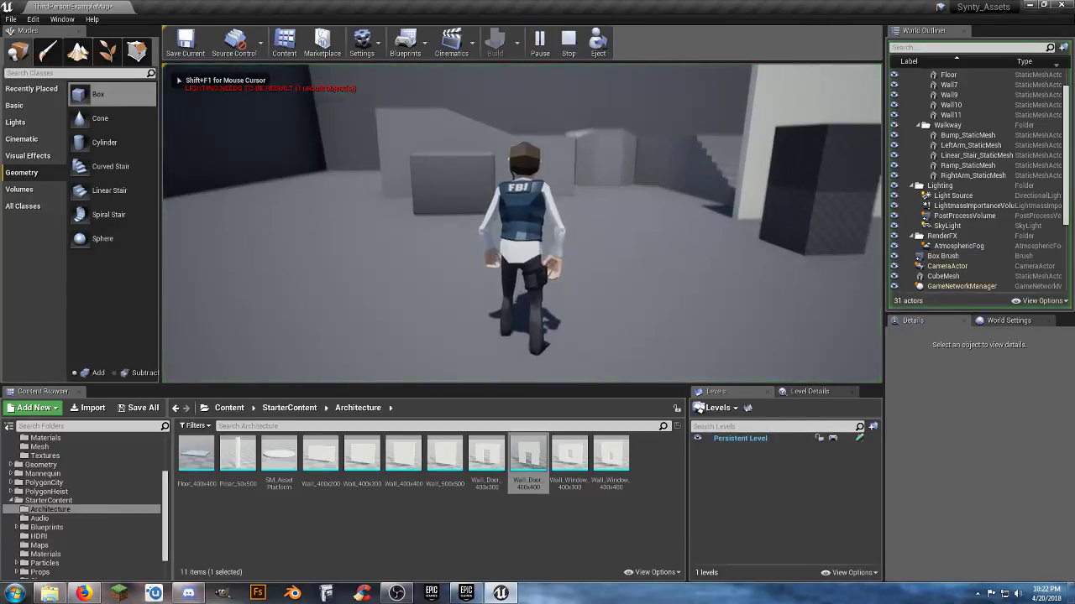
key(w)
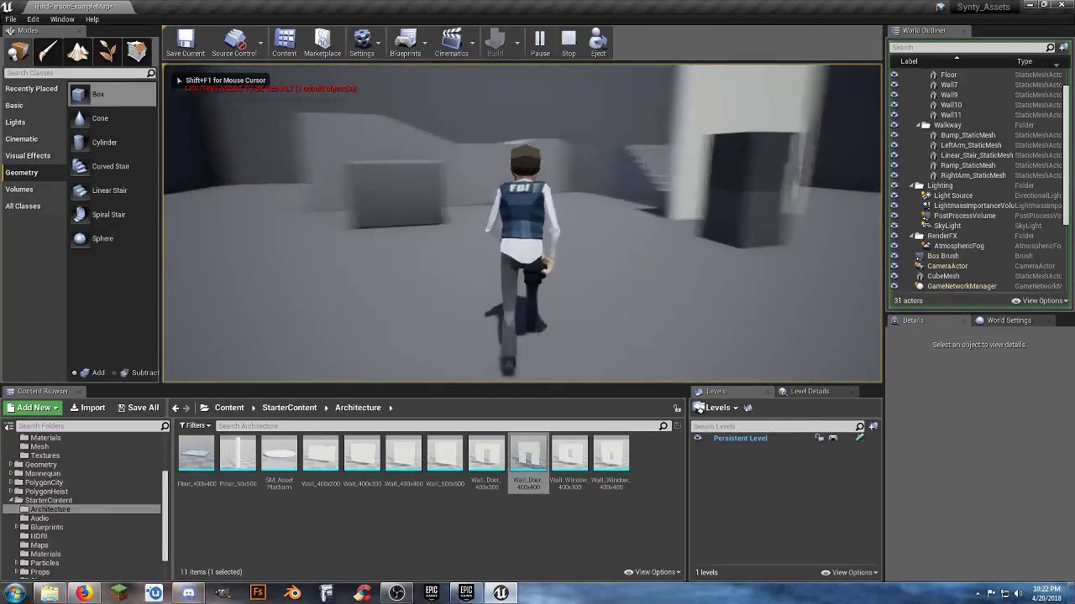
key(a)
key(d)
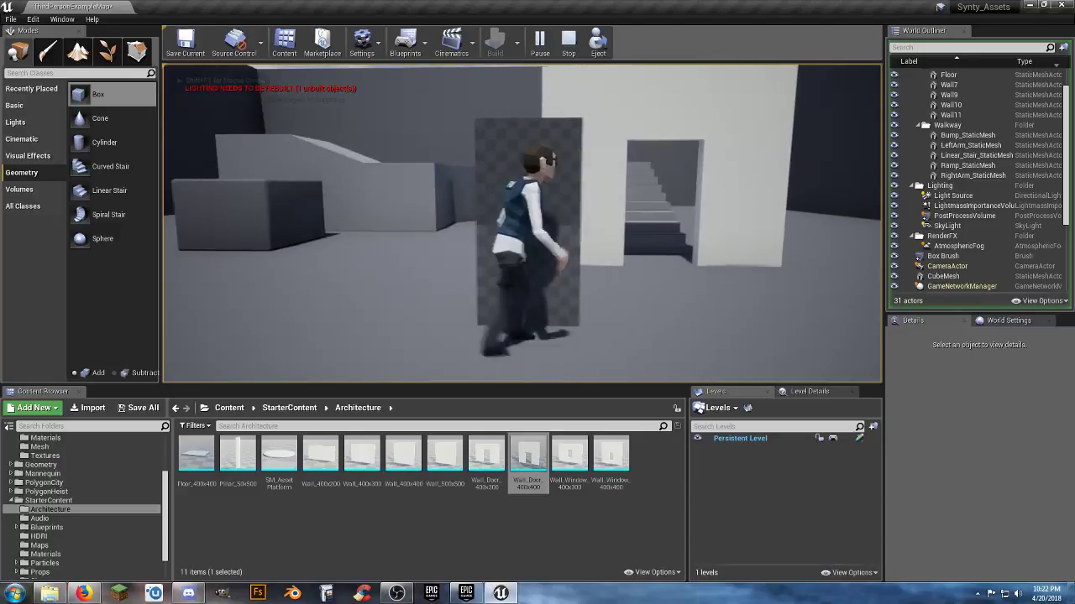
key(w)
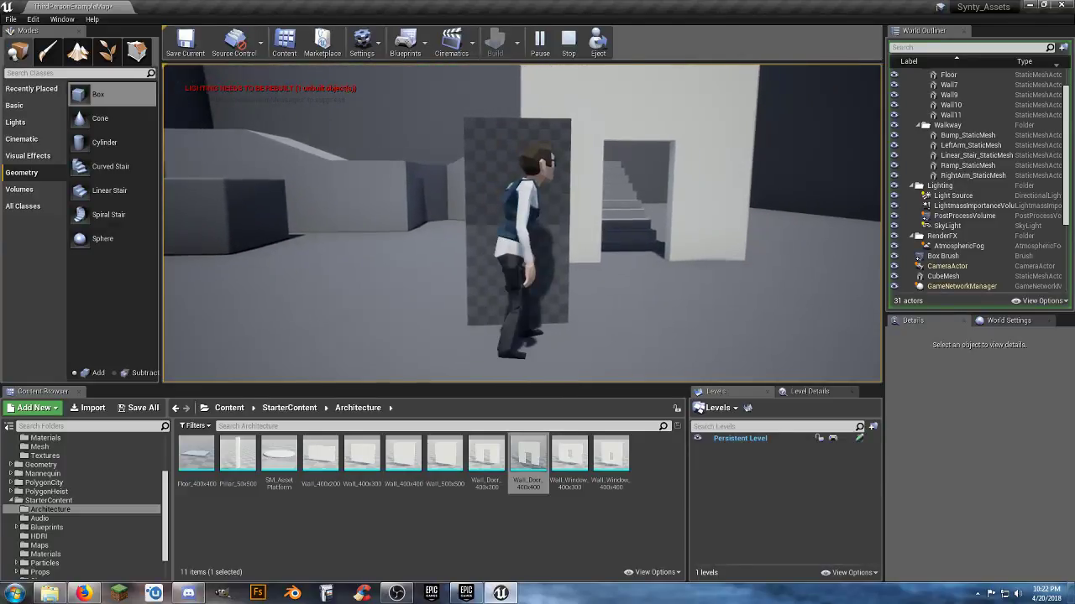
key(Escape)
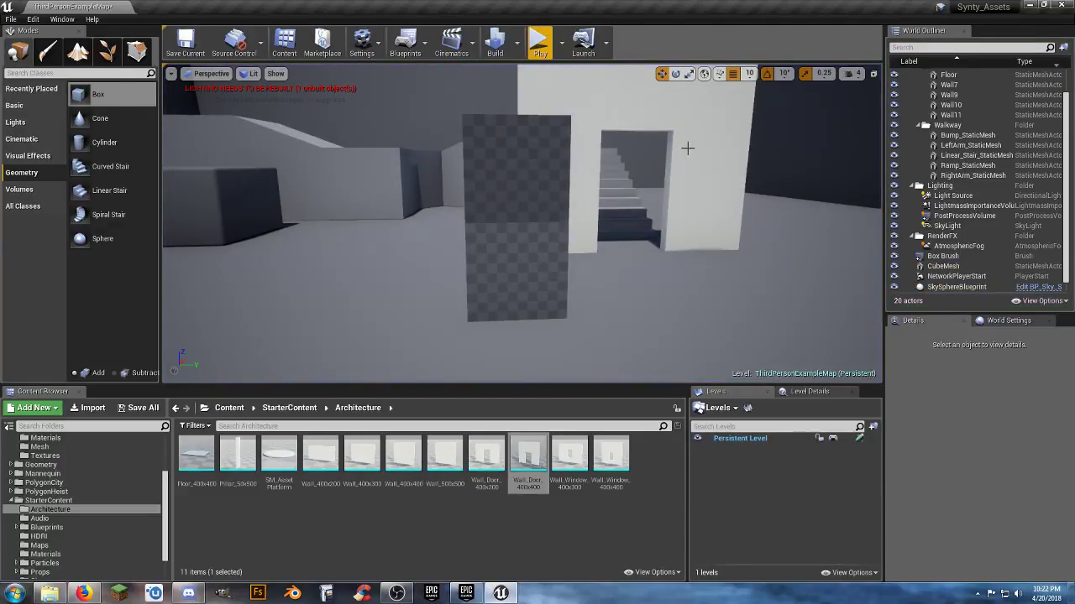
Move the door wall back against the foot of the stairs, to -410 along the X axis
click(663, 185)
right_drag(537, 252, 638, 300)
drag(634, 317, 568, 315)
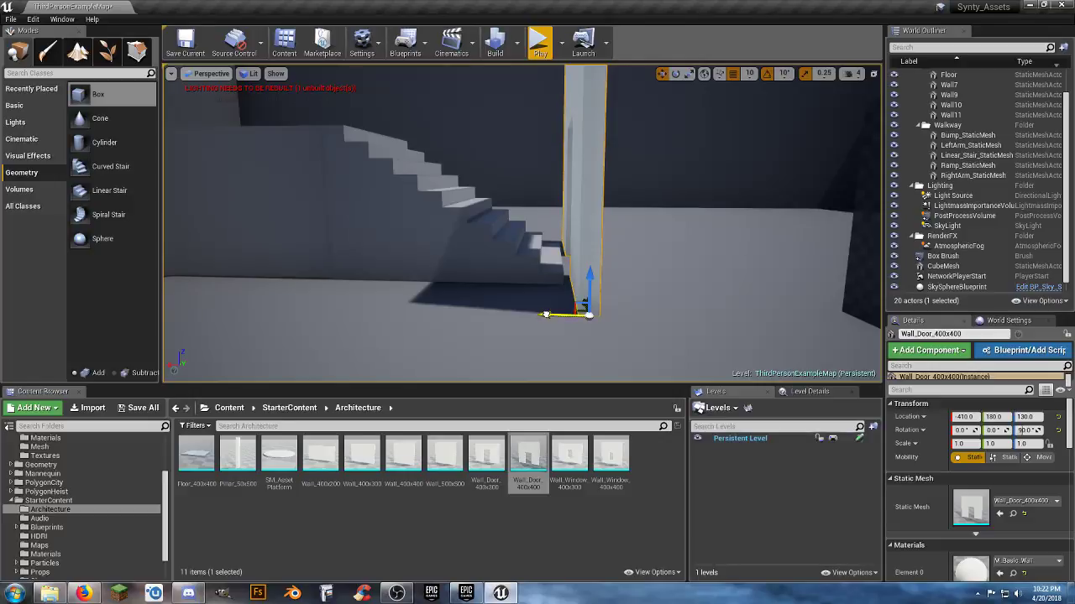
Play-test the doorway by walking and crouching the character in front of the stairs, and end the session
click(540, 42)
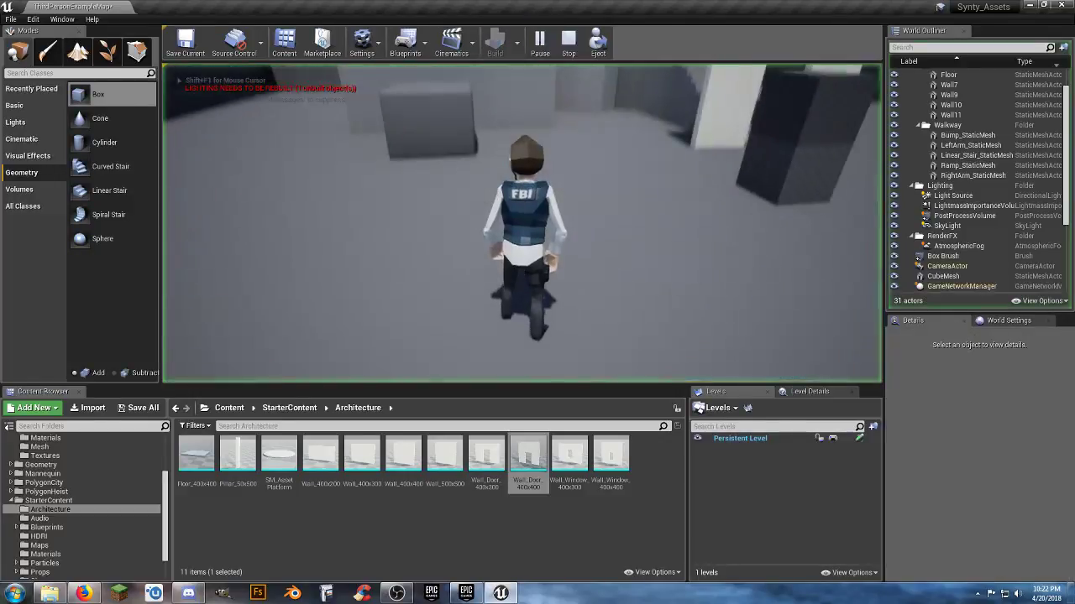
key(w)
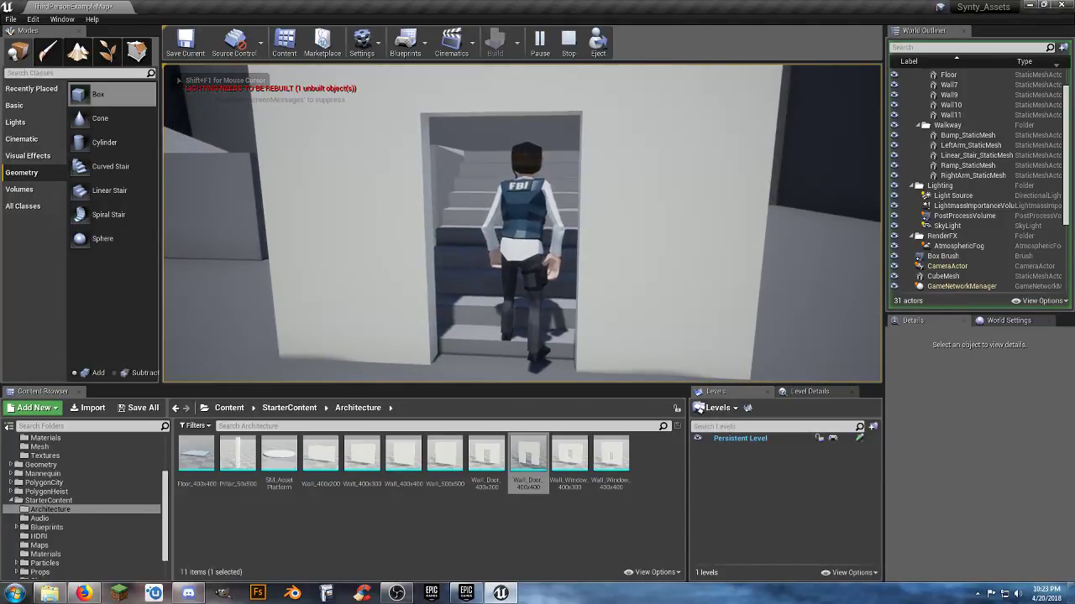
key(s)
key(w)
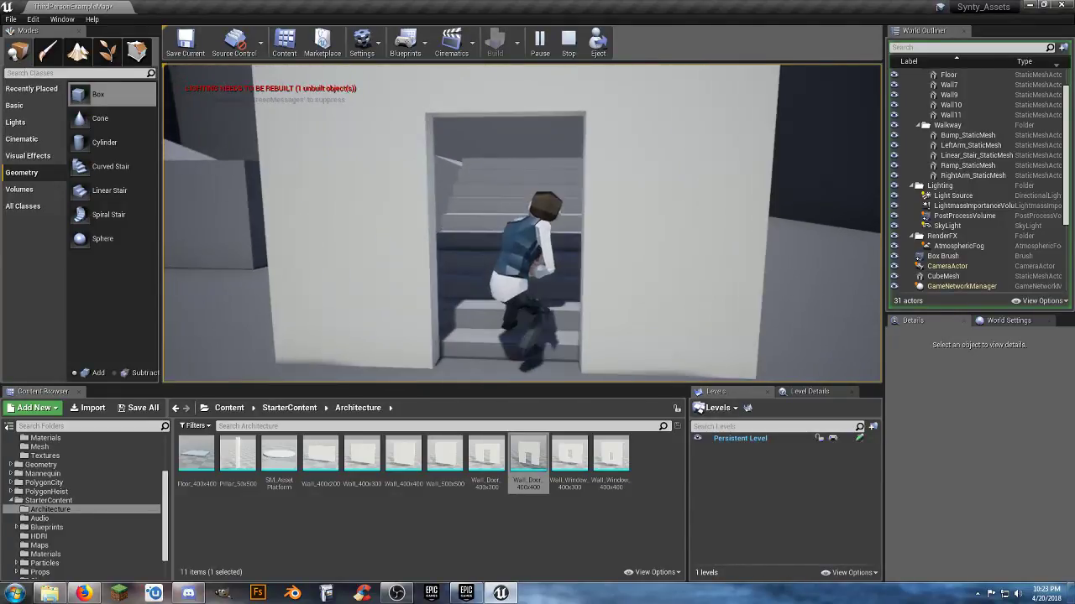
key(s)
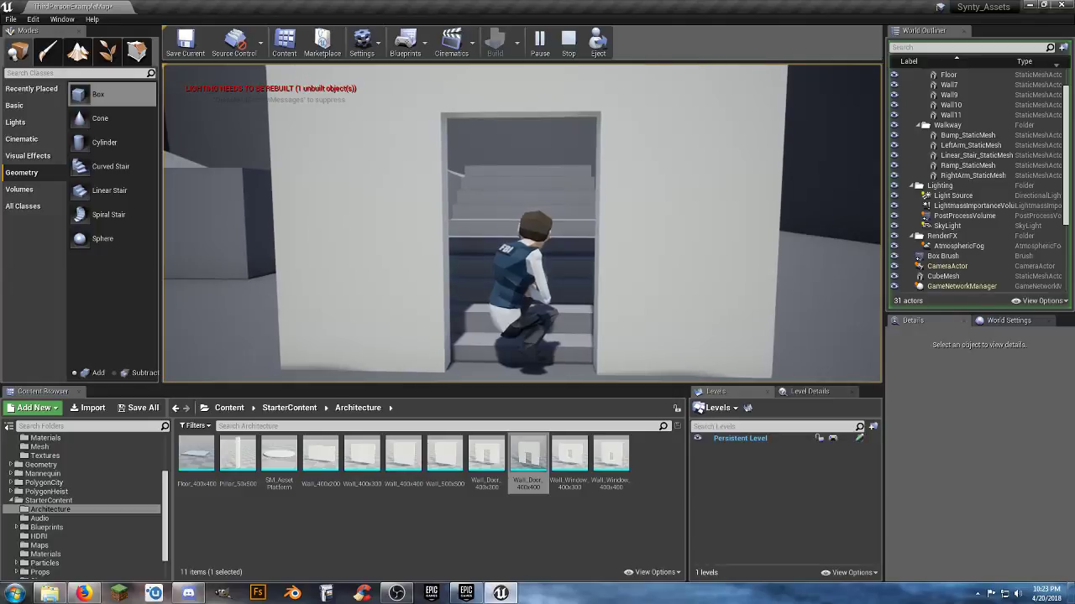
key(w)
key(s)
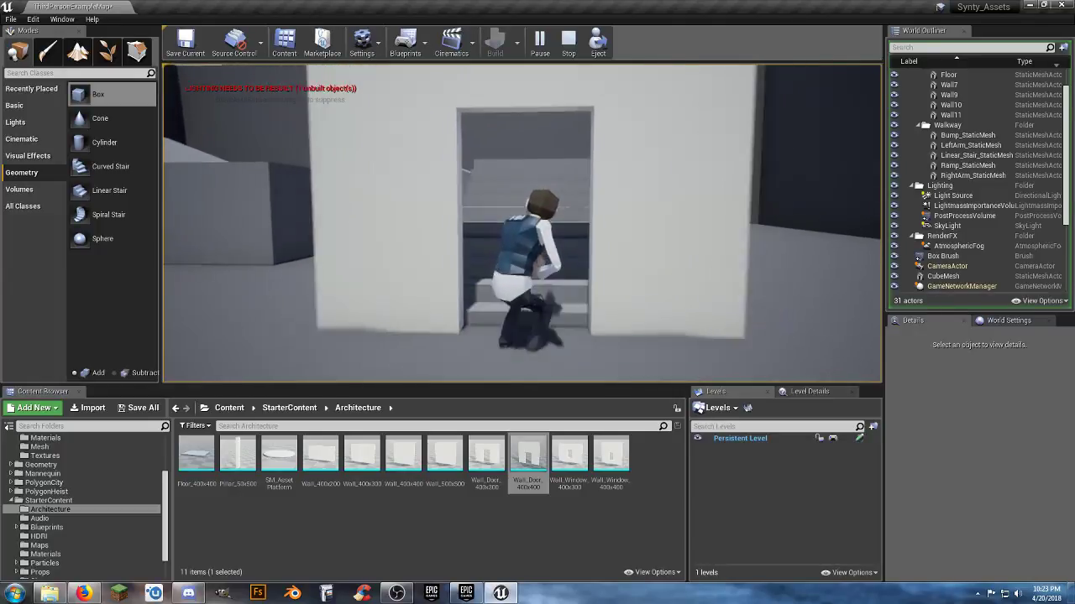
key(w)
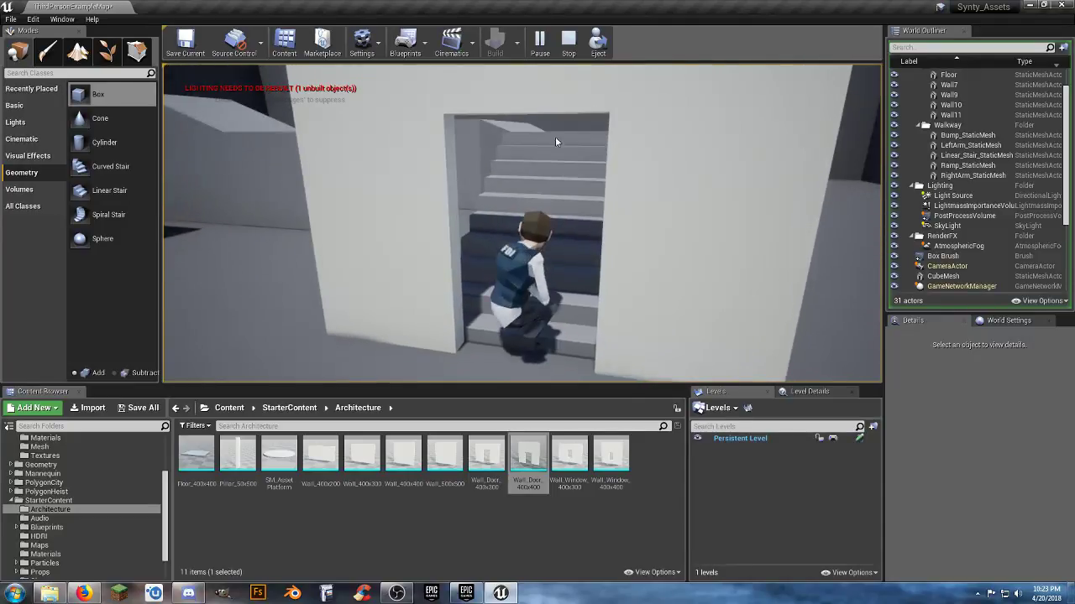
key(Escape)
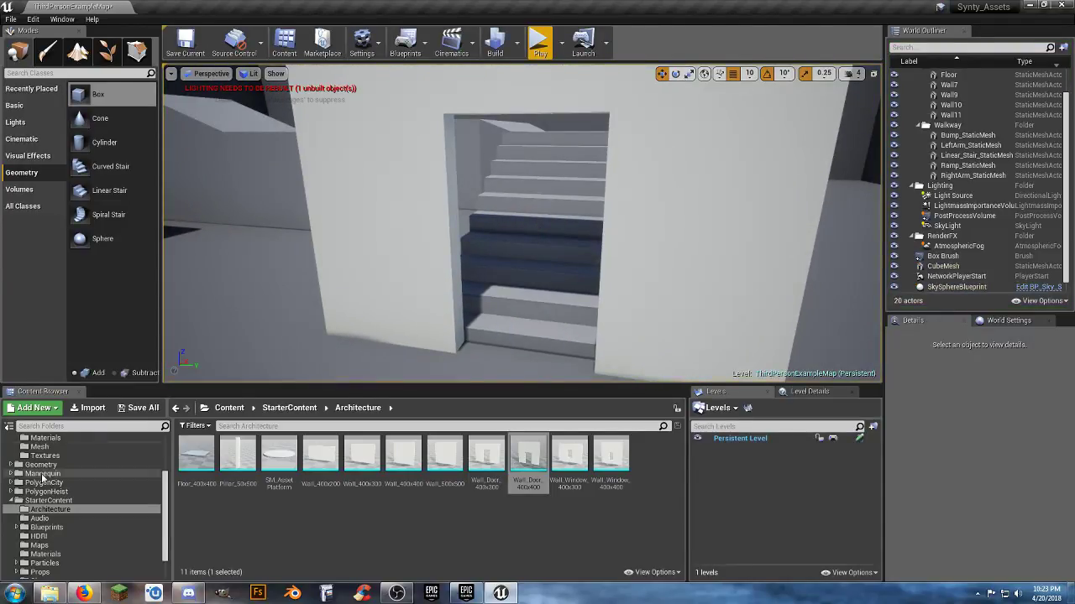
Open the PC_Master blueprint from Characters/Blueprints and examine the character's mesh and capsule component in its viewport
scroll(40, 526, up, 3)
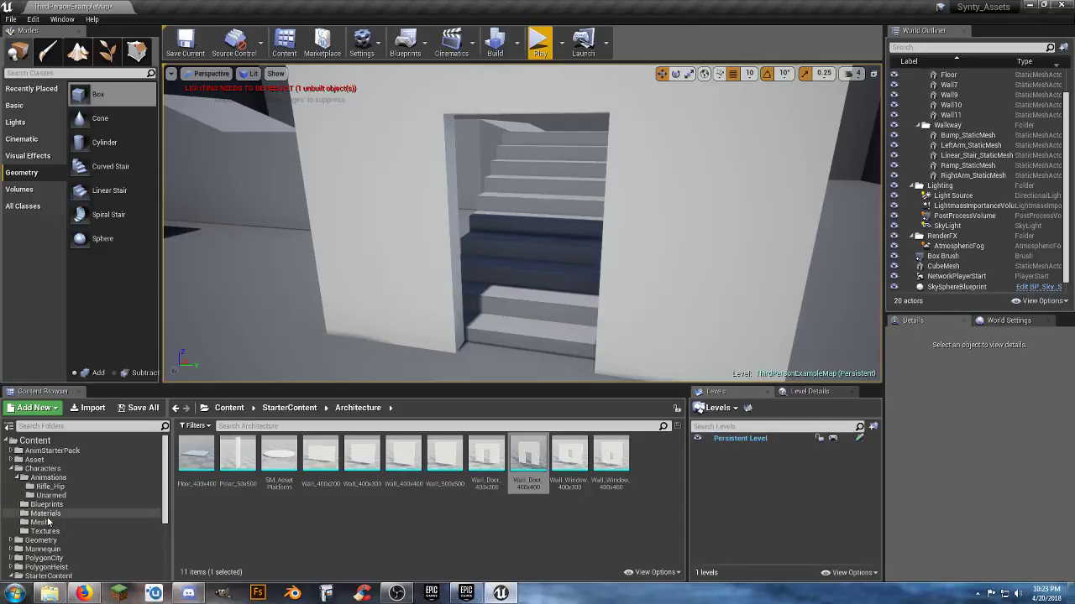
click(46, 504)
click(208, 449)
double_click(209, 447)
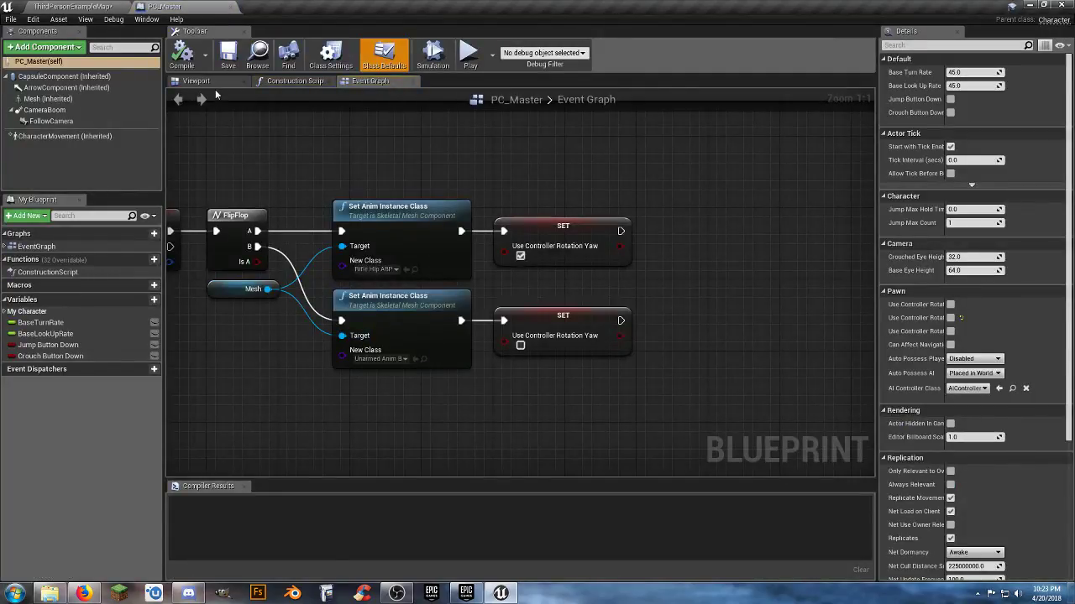
click(210, 81)
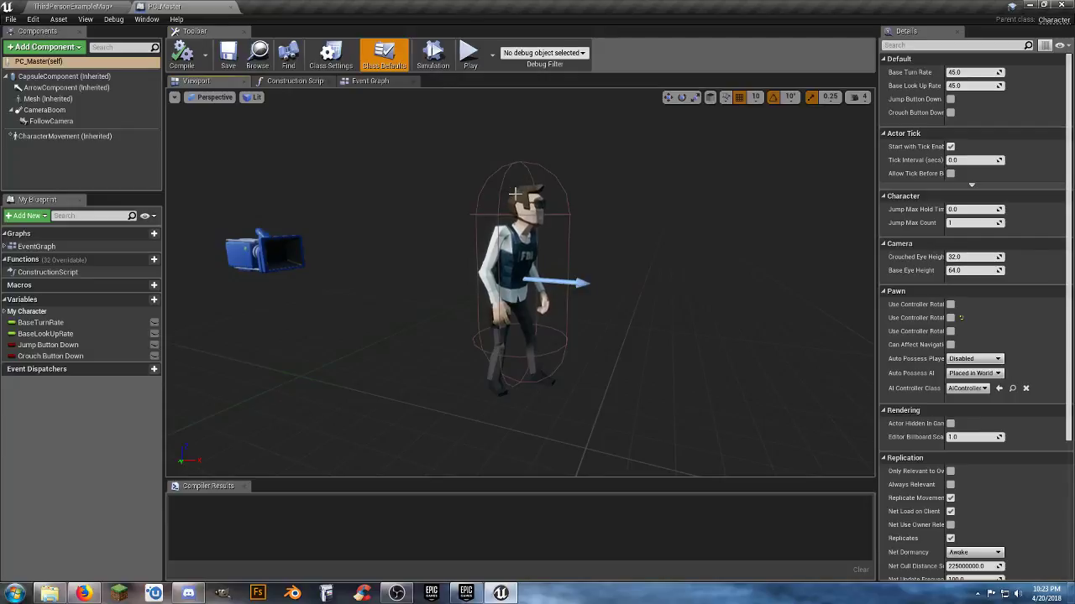
click(47, 98)
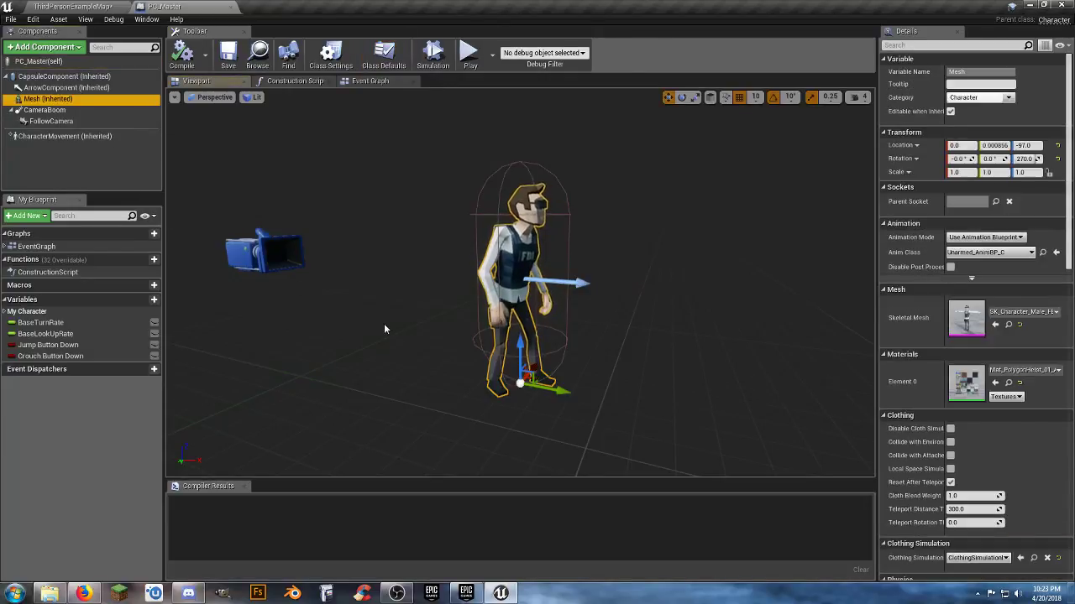
click(59, 76)
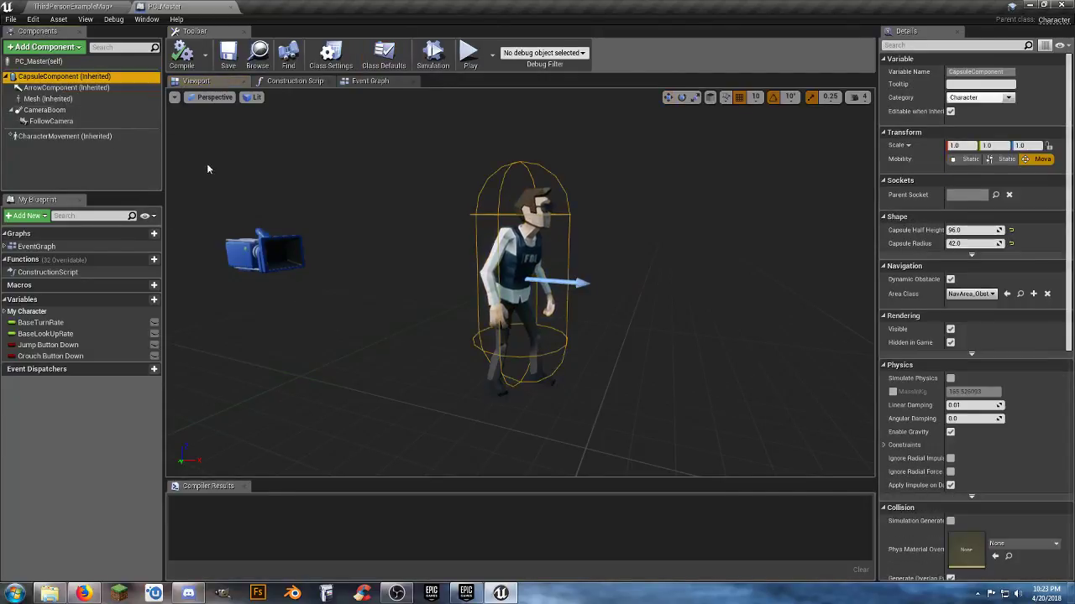
Try capsule half heights of 82, 92 and 85 on the character, and save the blueprint with 85
click(963, 231)
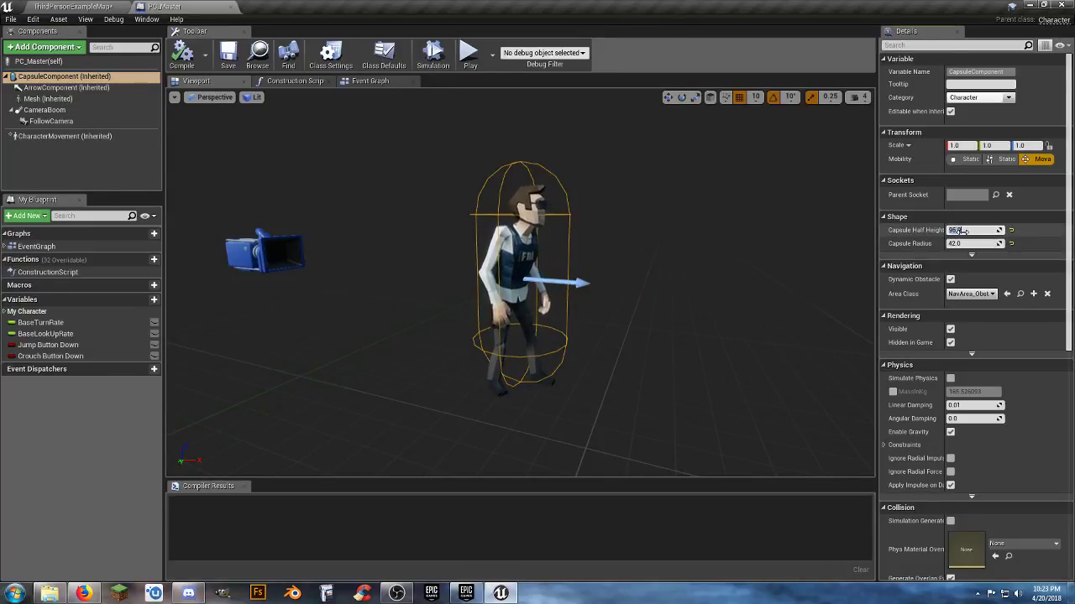
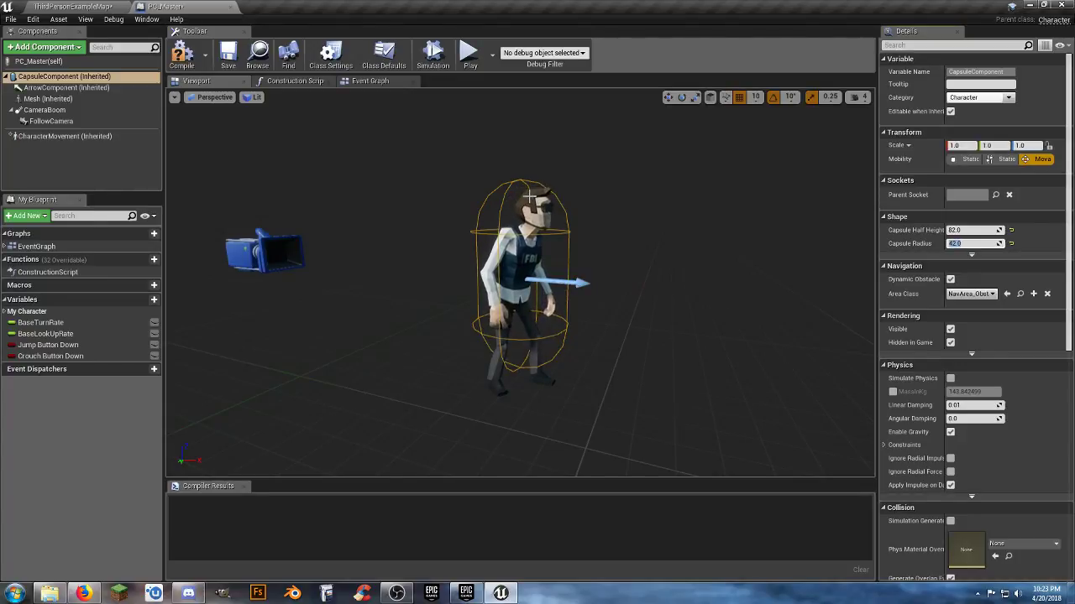
click(966, 232)
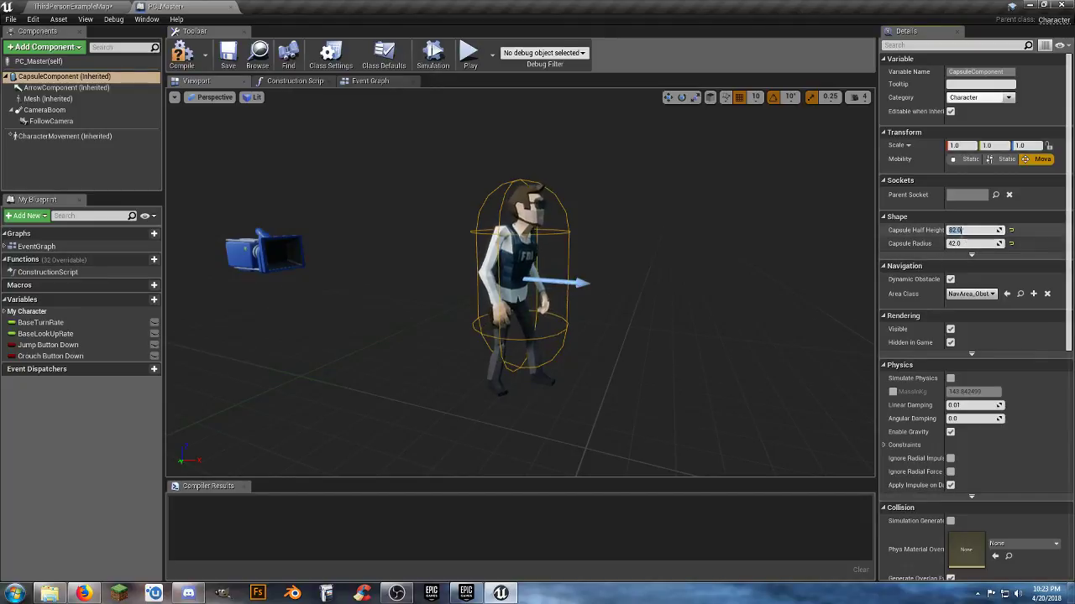
click(968, 229)
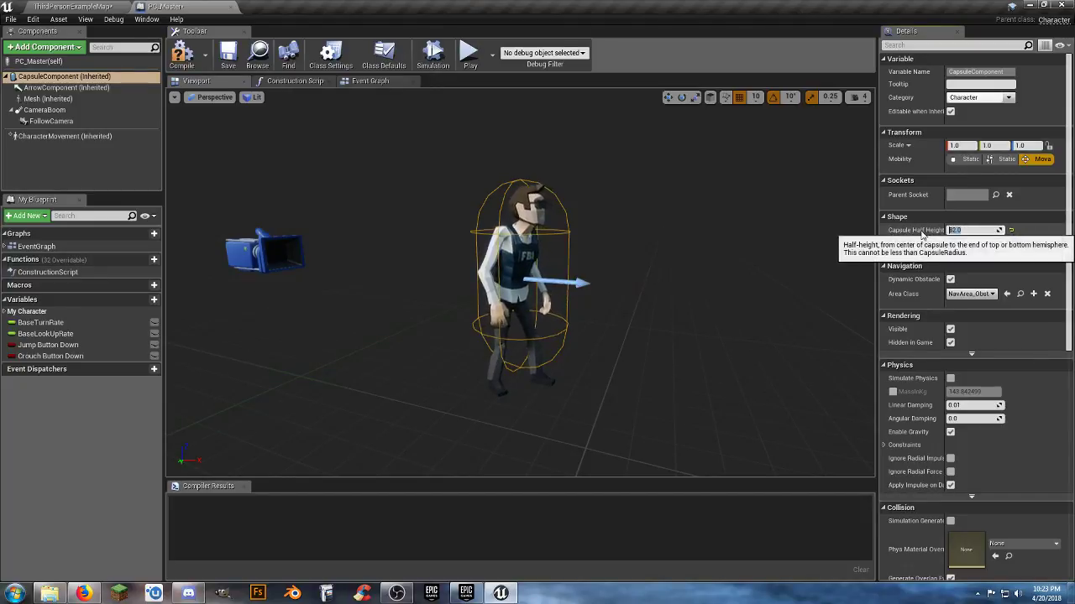
text(92)
key(Return)
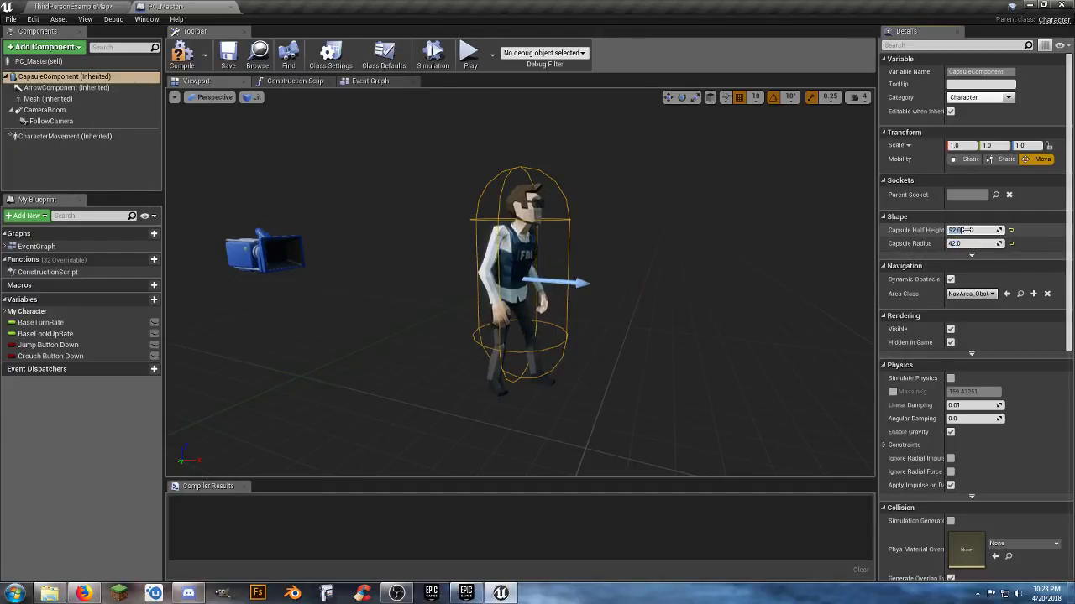
key(Tab)
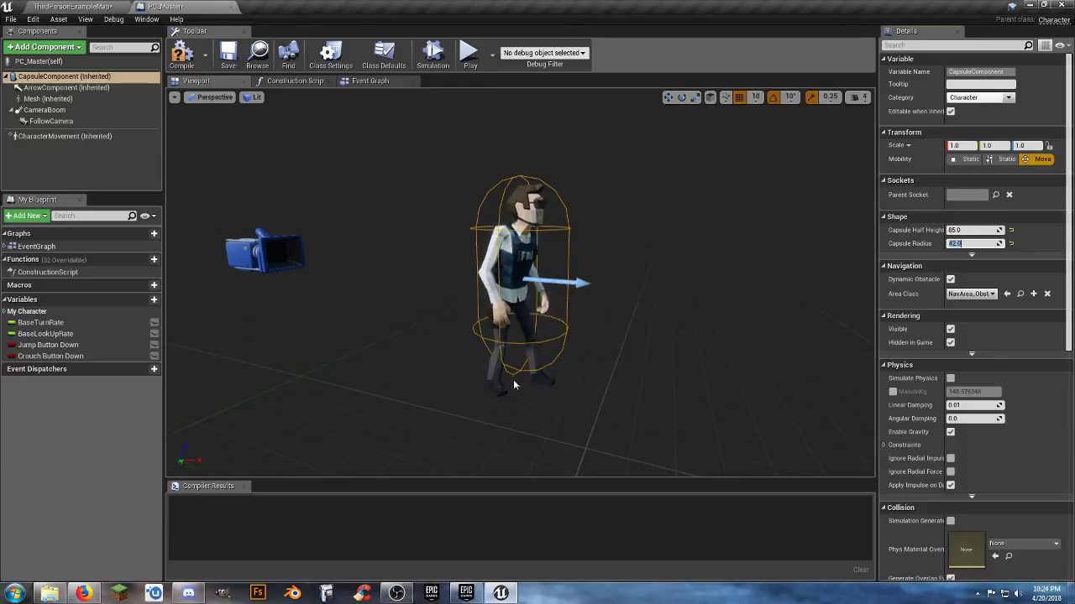
click(227, 61)
Return to the level, play-test the character with the shortened capsule, and end the session
click(92, 6)
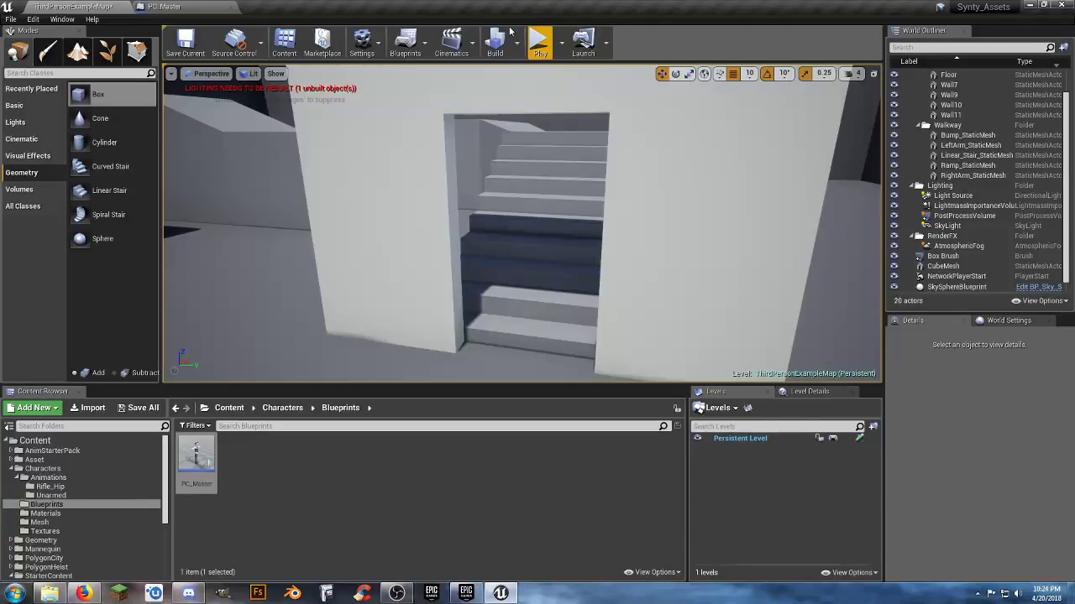
click(540, 40)
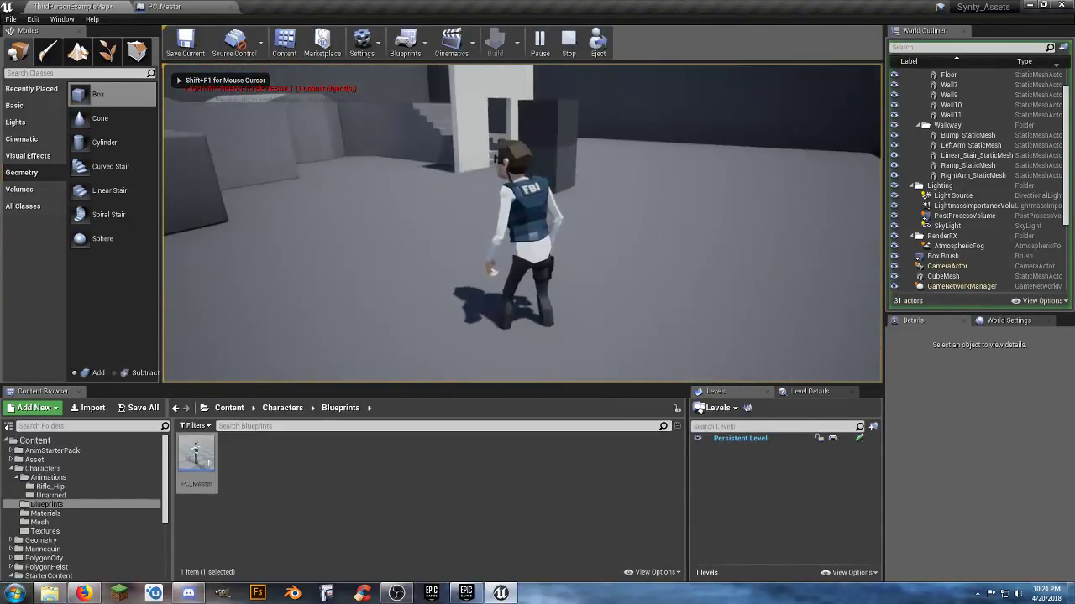
key(space)
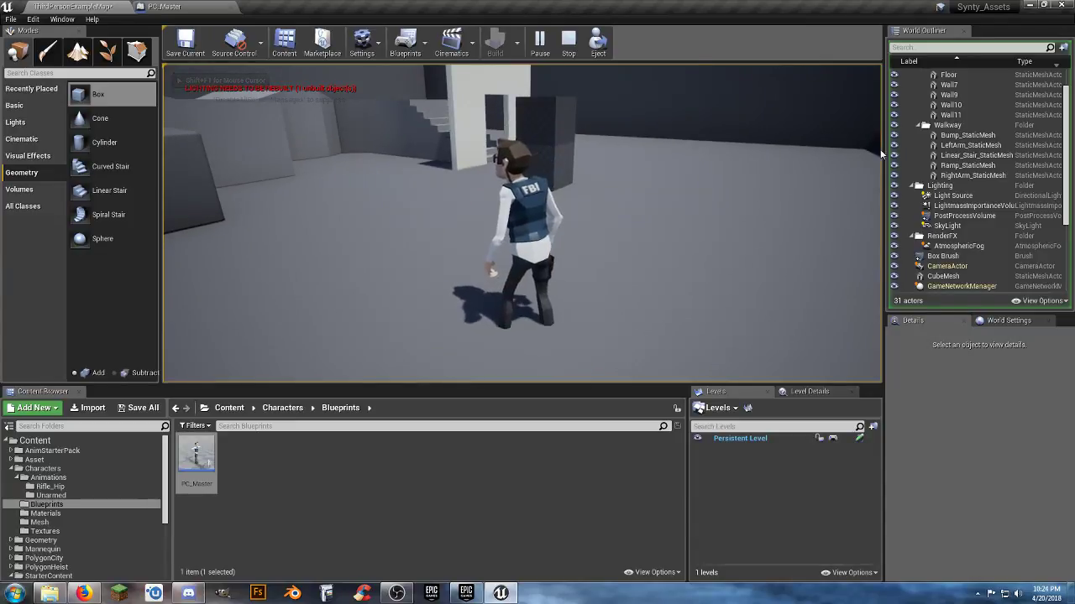
key(Escape)
Set the capsule component's half height in PC_Master to 92, then compile and save the blueprint
click(195, 7)
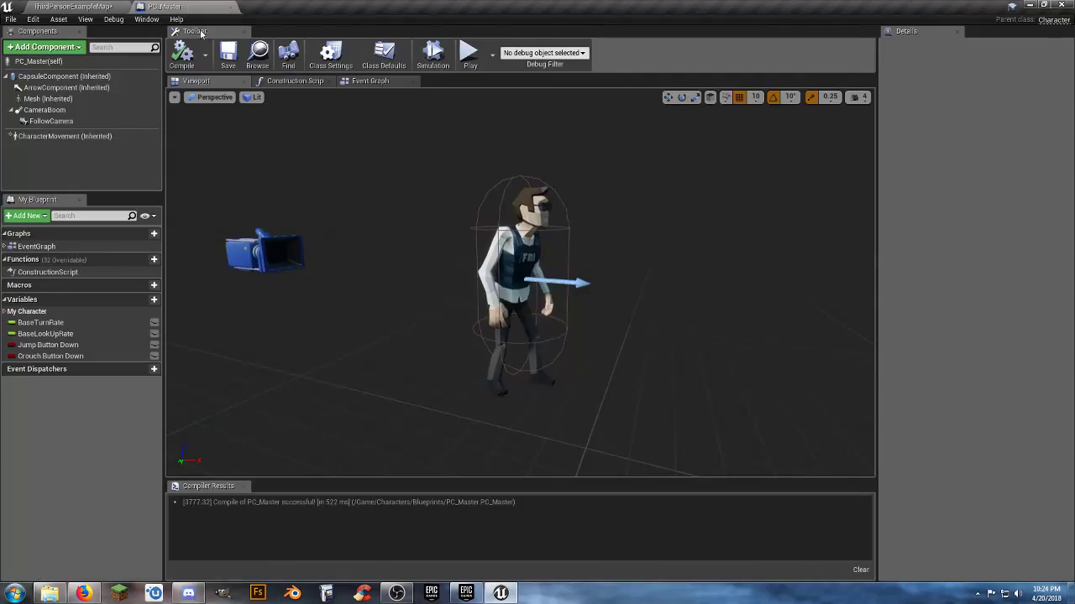
click(57, 77)
click(970, 230)
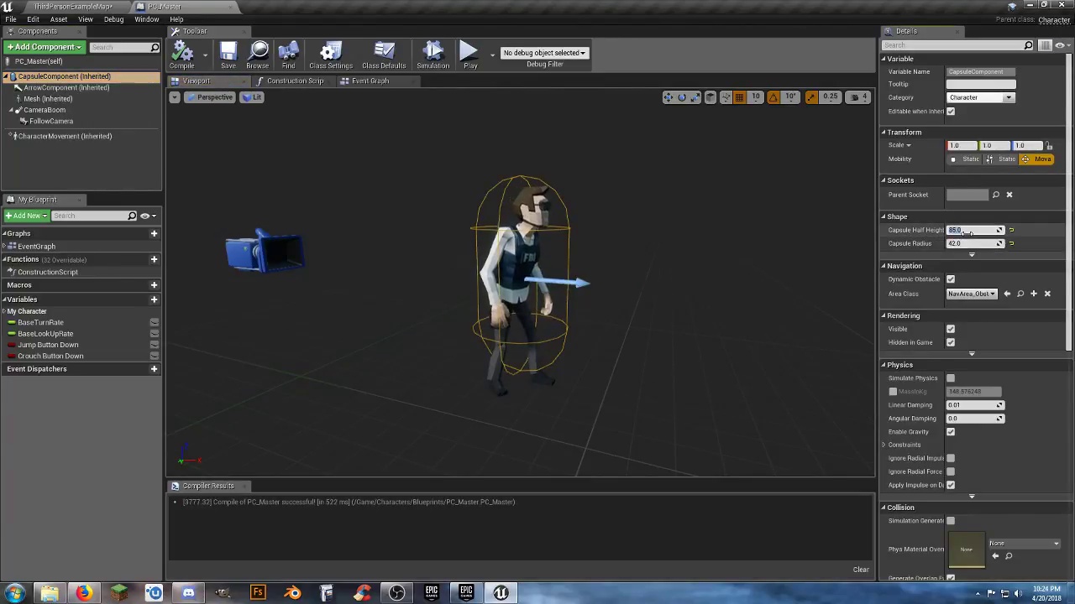
text(92)
key(Tab)
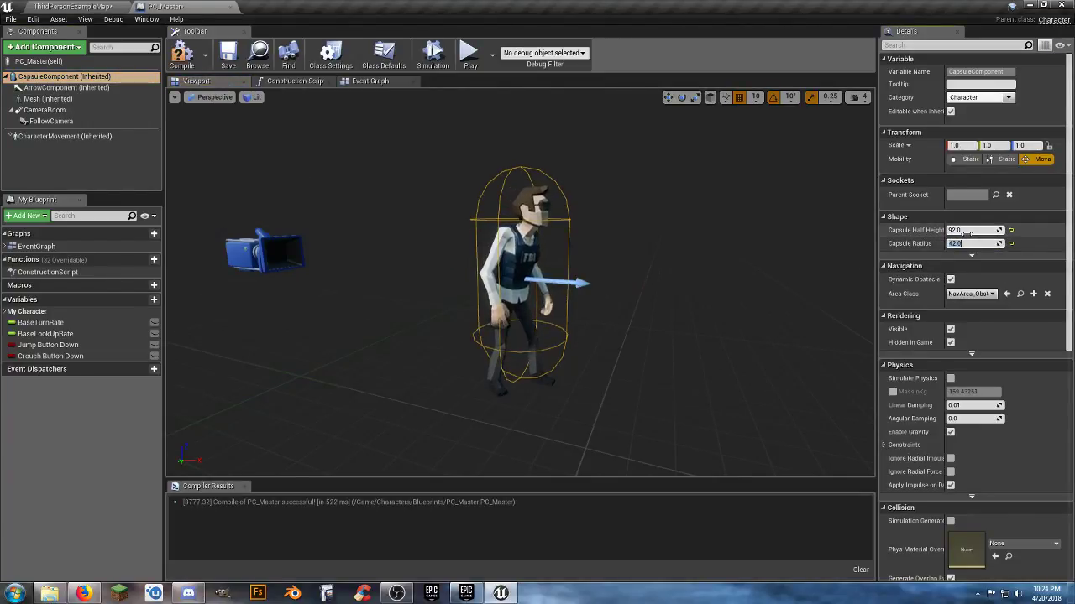
click(180, 71)
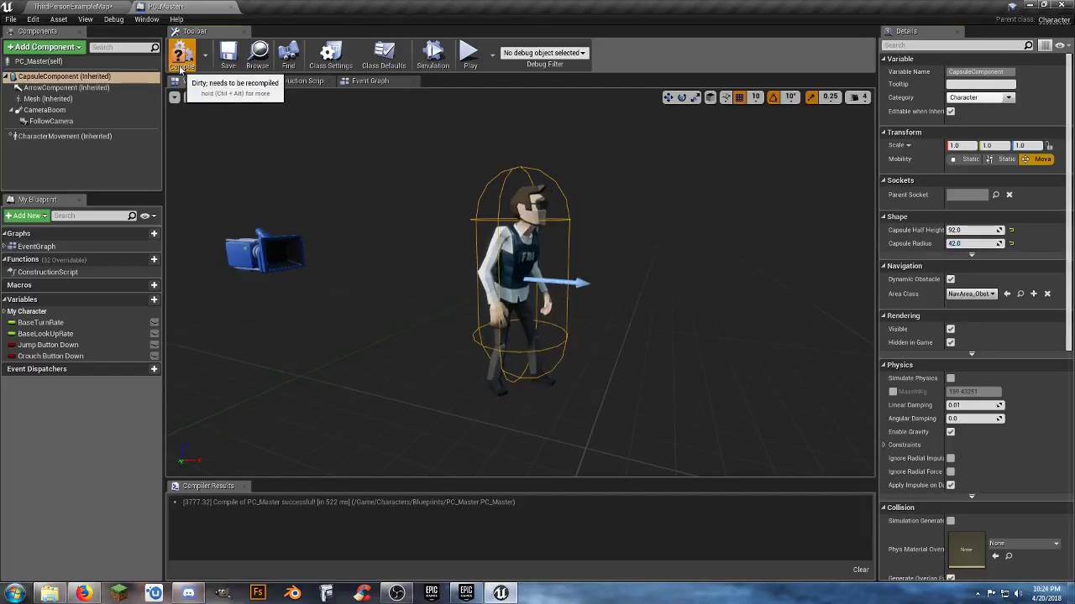
click(228, 59)
Play-test the level to check the character with the 92 capsule half height, and end the session
click(74, 6)
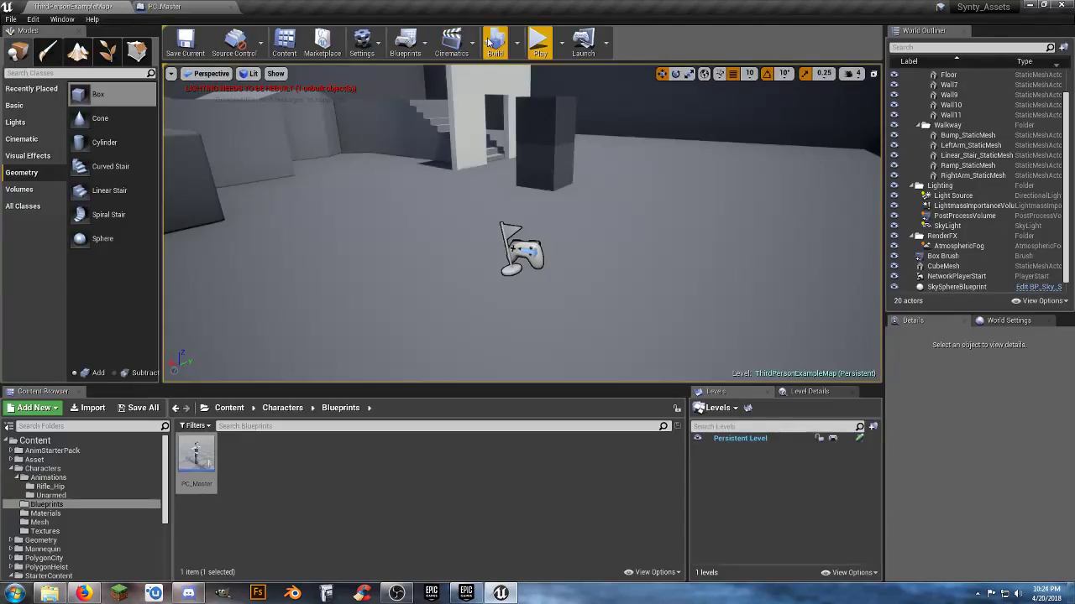
click(537, 42)
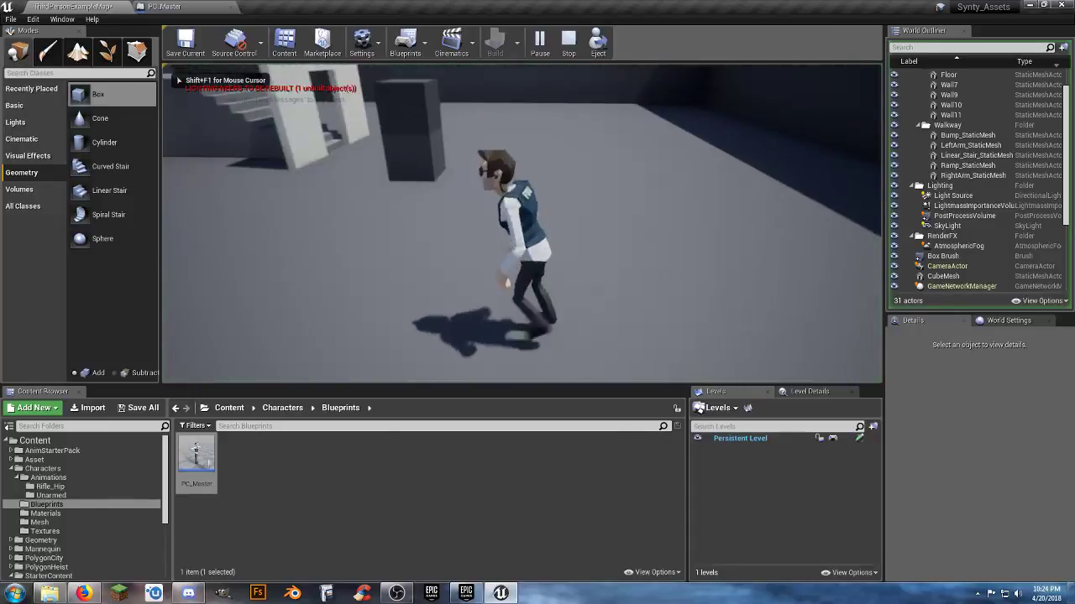
key(Escape)
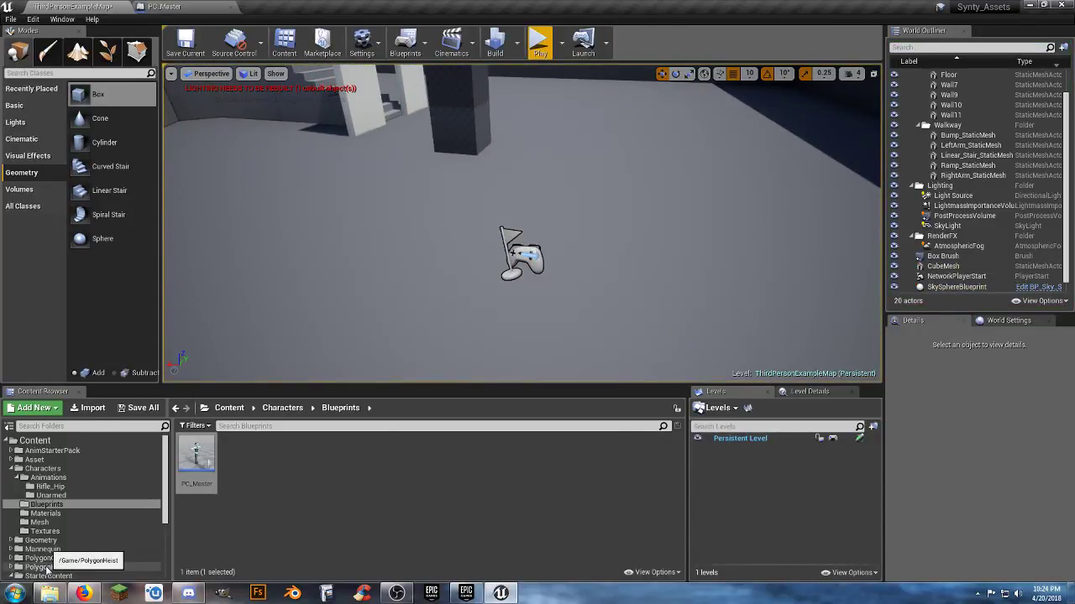
Open the ThirdPersonCharacter blueprint from the ThirdPersonBP Blueprints folder and check its capsule component's shape values
scroll(46, 569, down, 4)
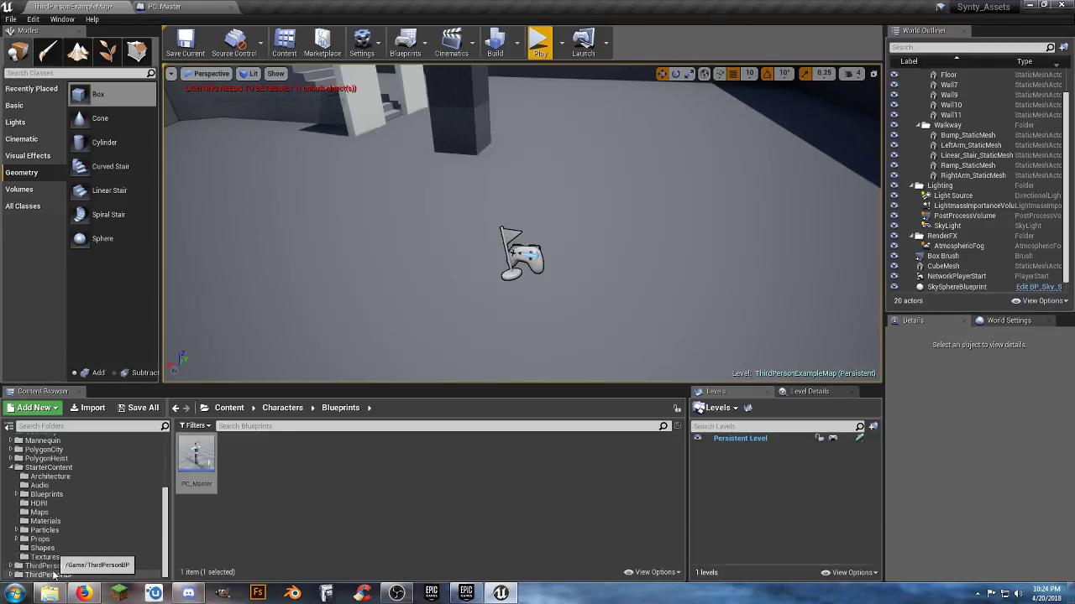
click(50, 575)
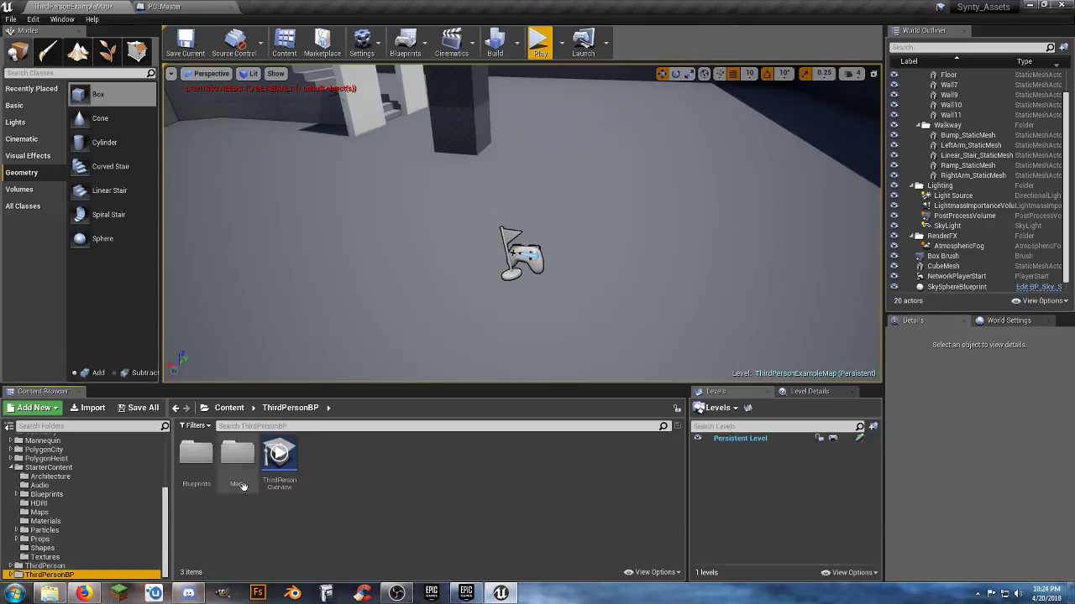
double_click(196, 458)
double_click(196, 457)
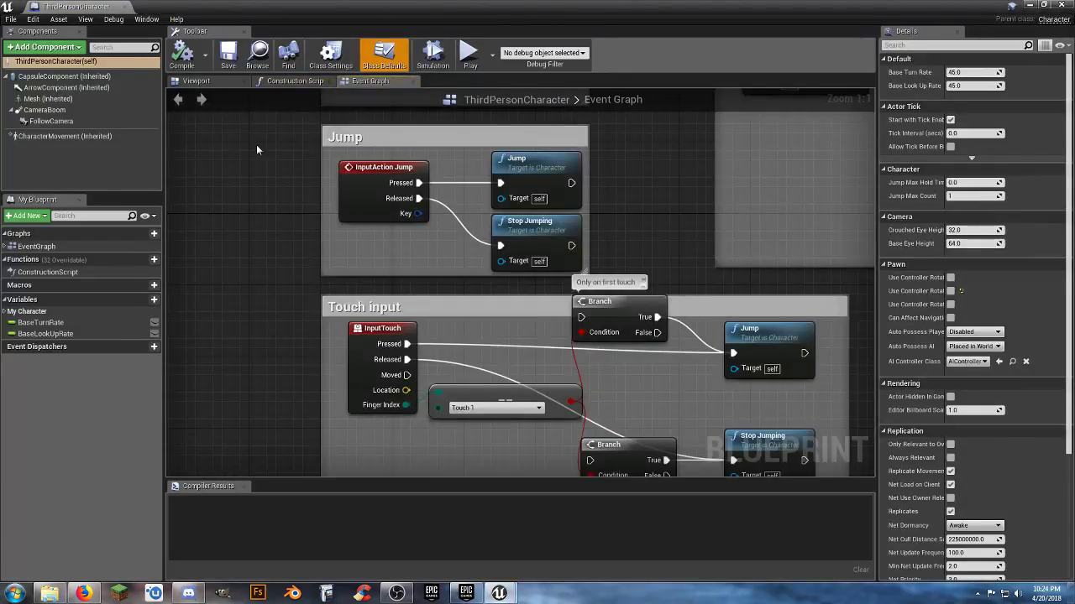
click(63, 78)
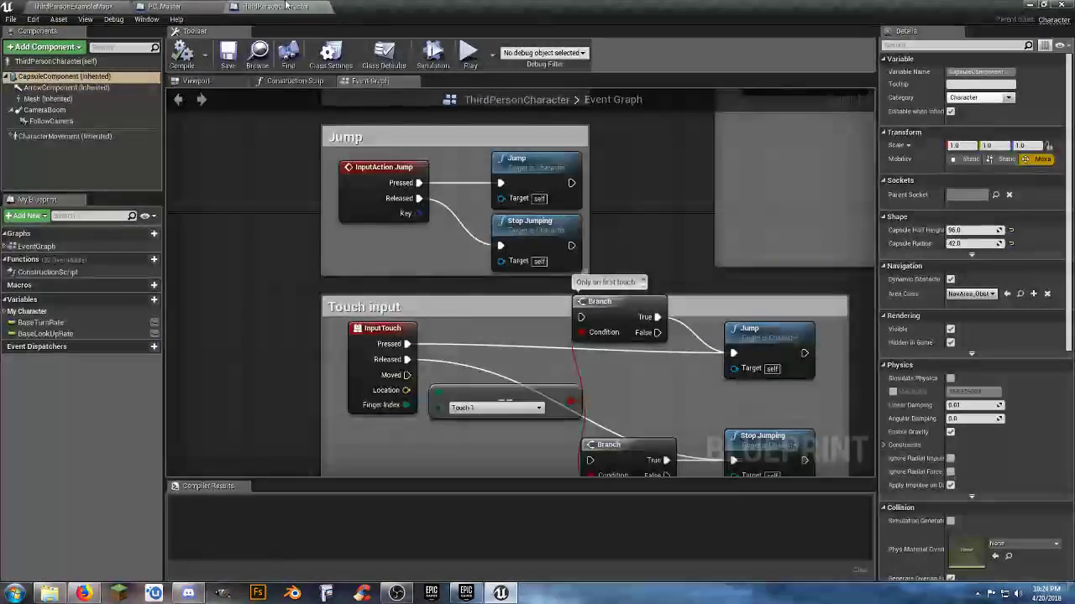
Set the capsule component's half height in PC_Master to 96, then compile and save the blueprint
click(178, 8)
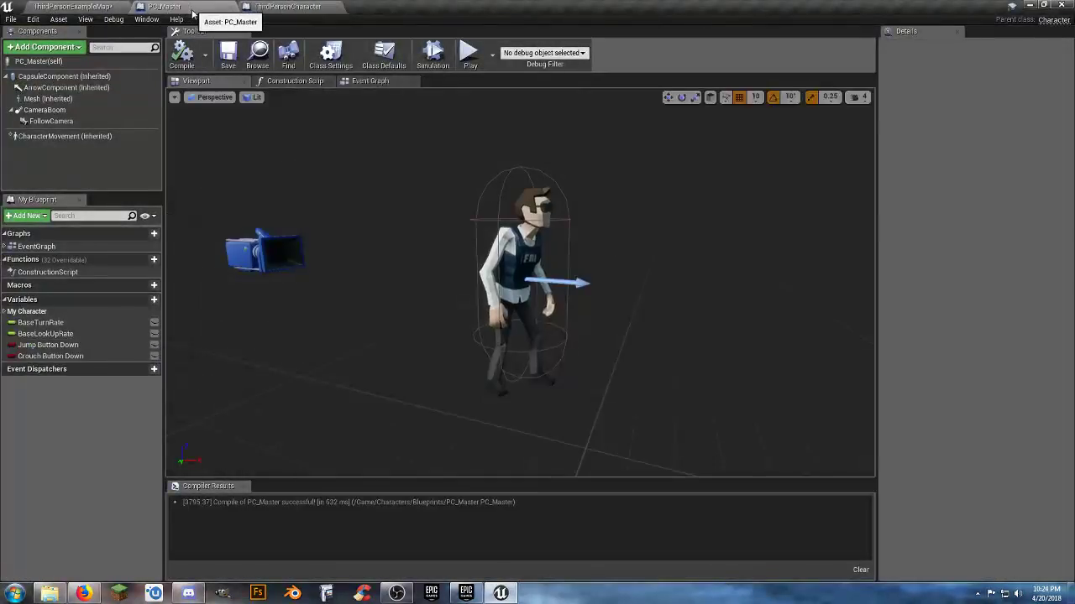
click(84, 77)
click(970, 229)
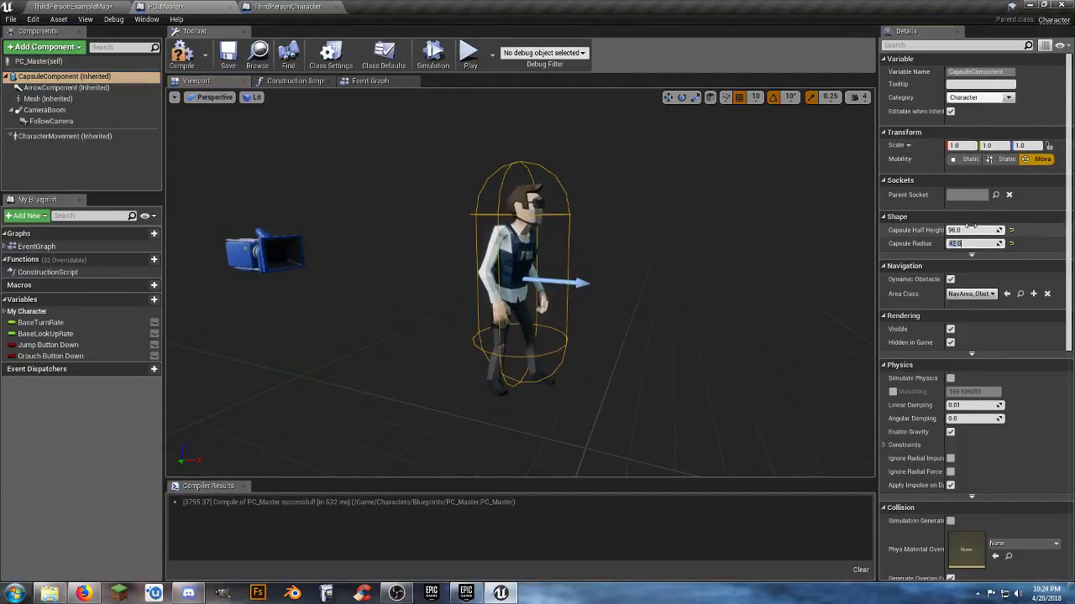
click(183, 66)
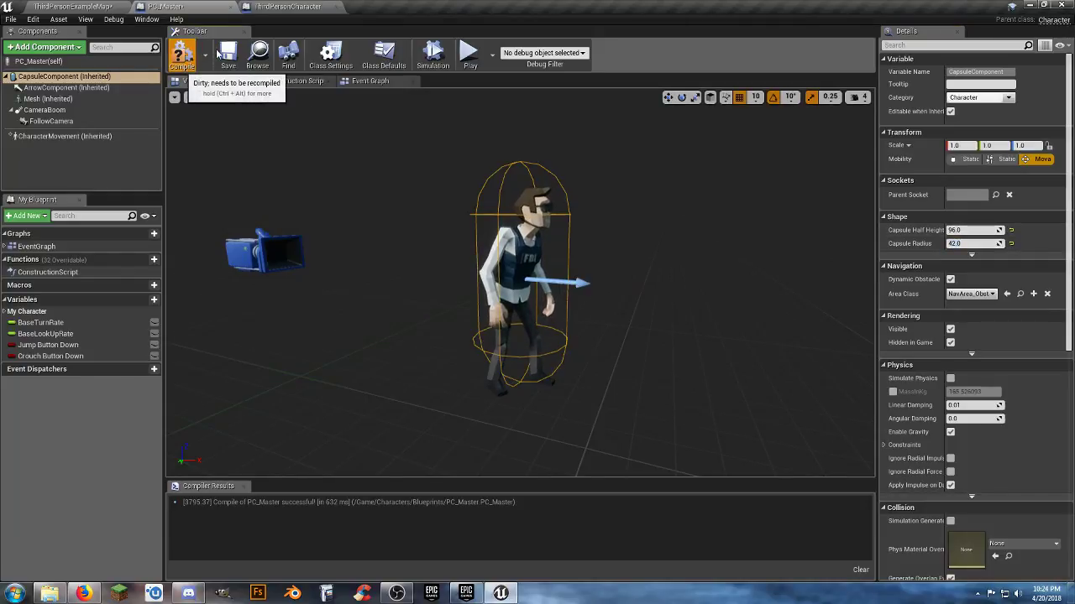
Play-test the level by running the character up to the doorway wall and back, and end the session
click(74, 6)
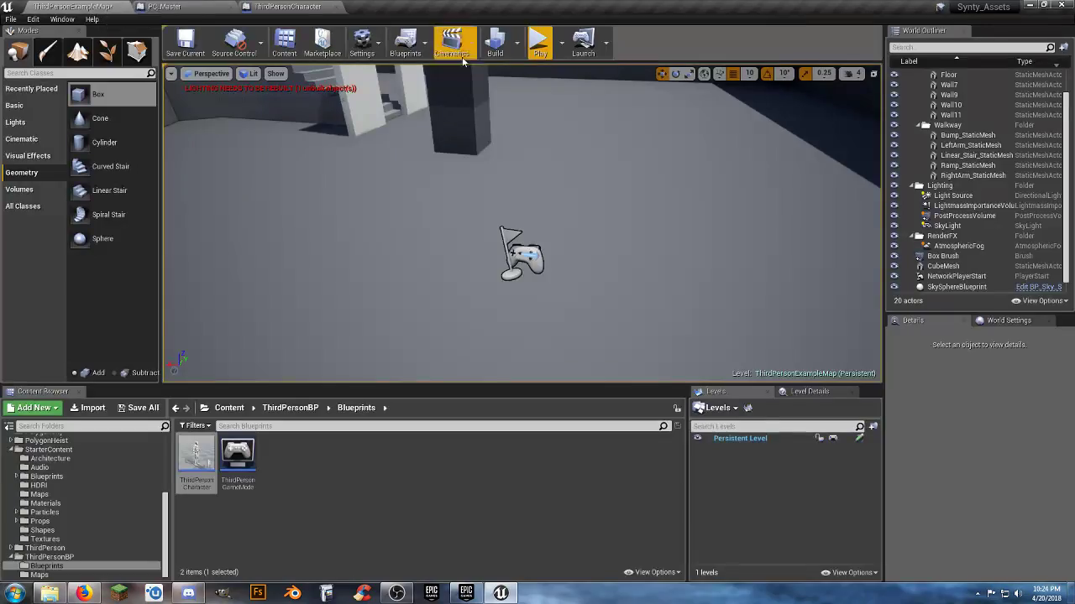
click(531, 51)
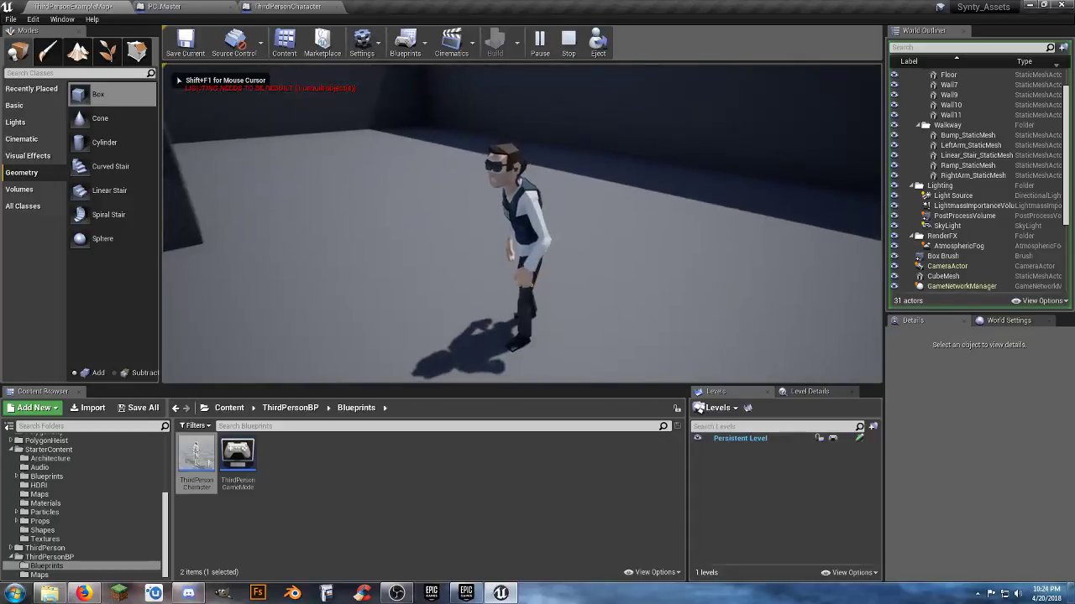
key(w)
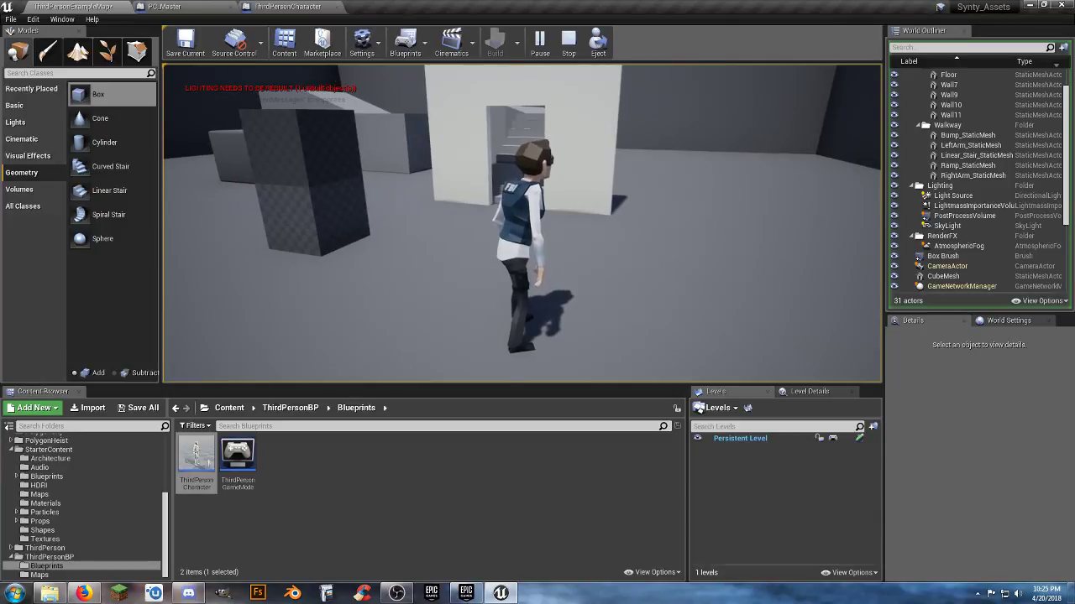
key(w)
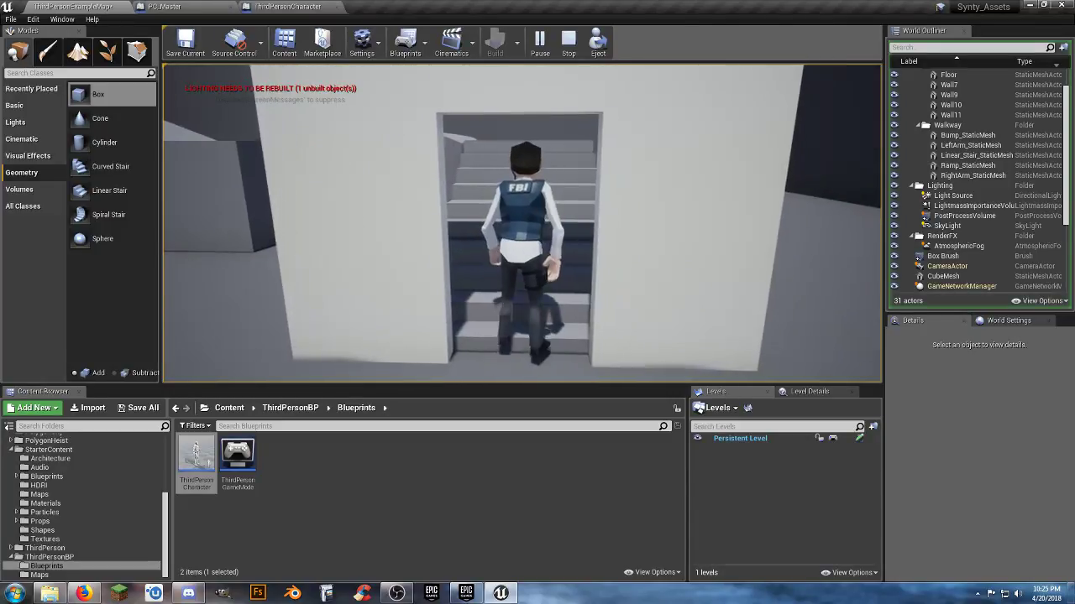
key(s)
key(w)
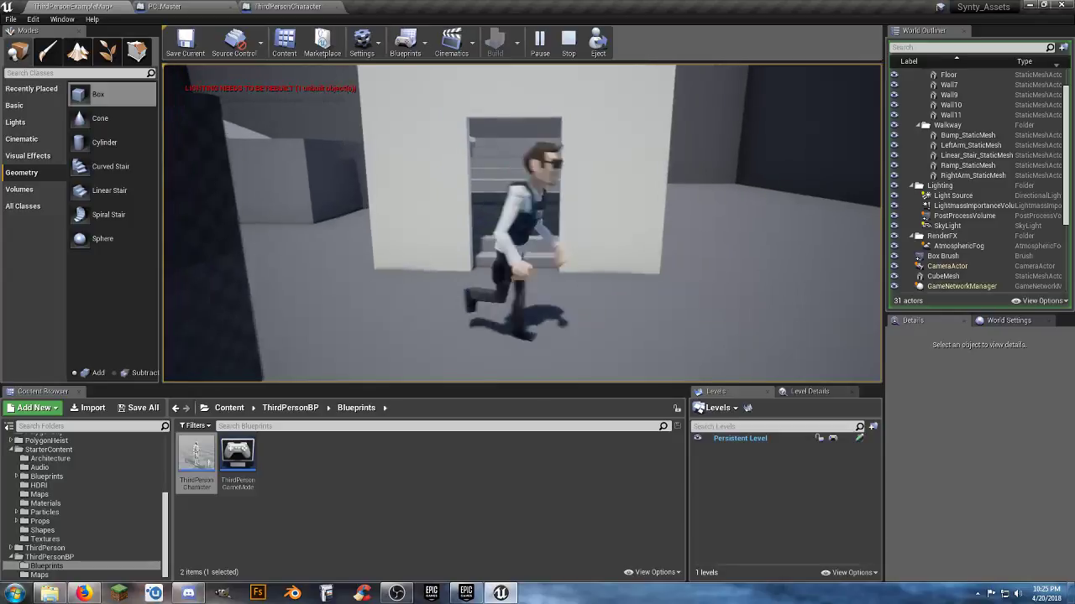
key(s)
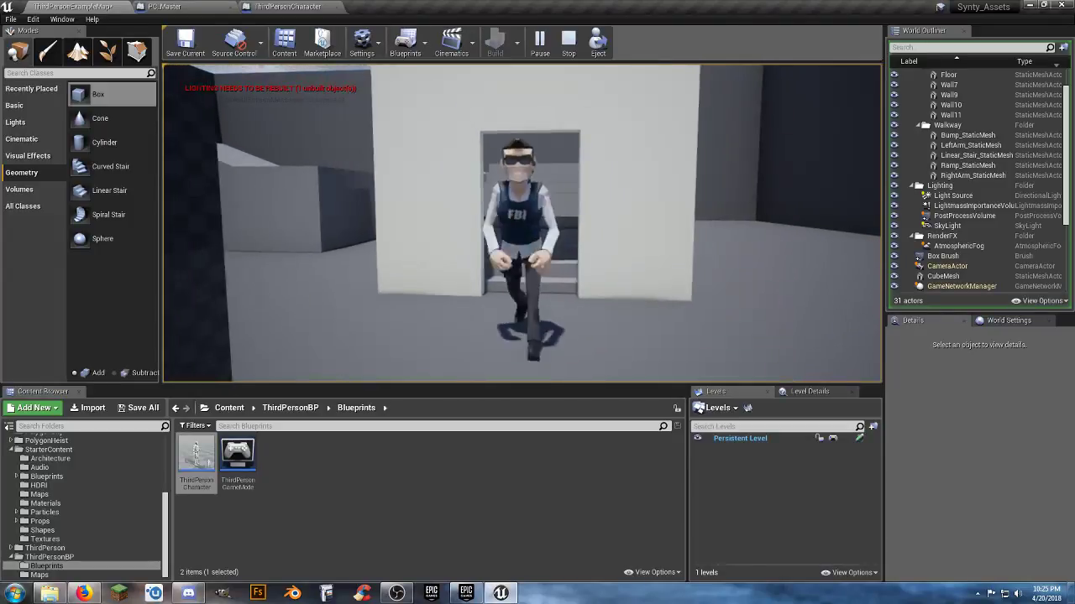
key(w)
key(s)
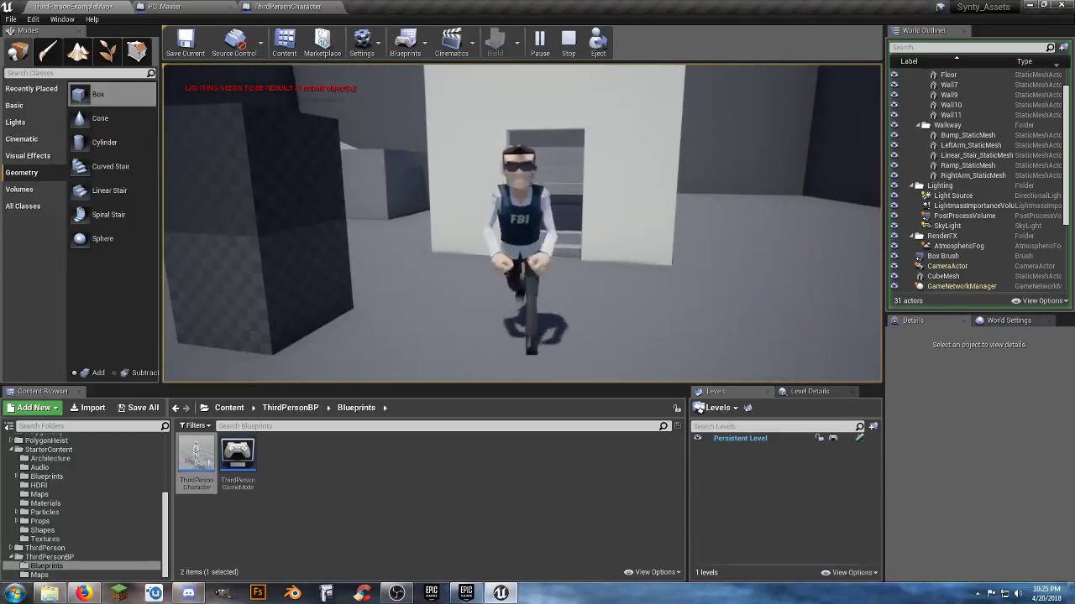
key(Escape)
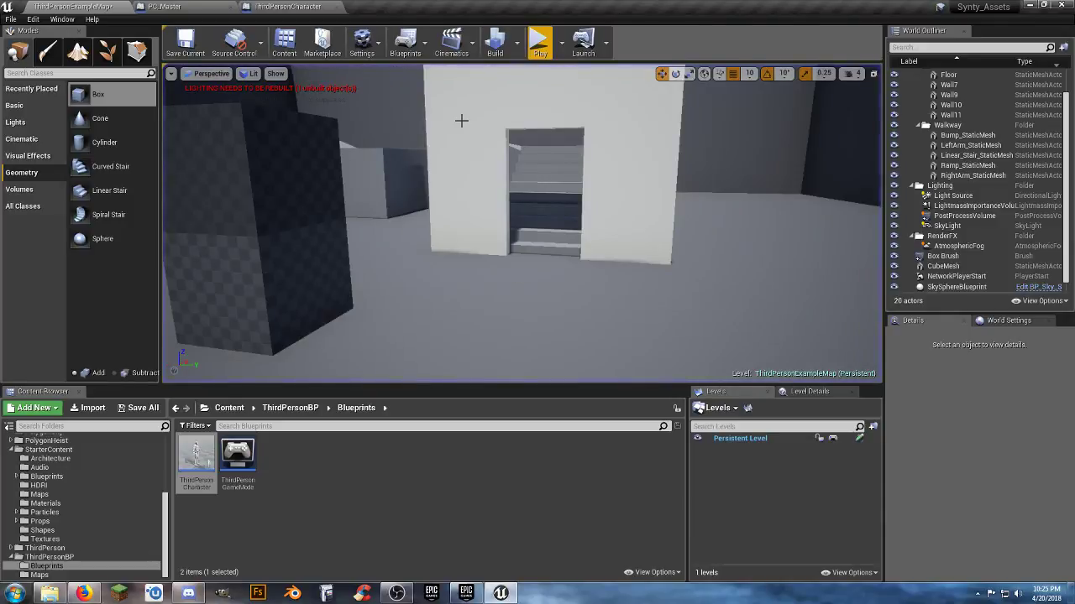
Open PC_Master's event graph and locate the Crouching comment group
click(210, 6)
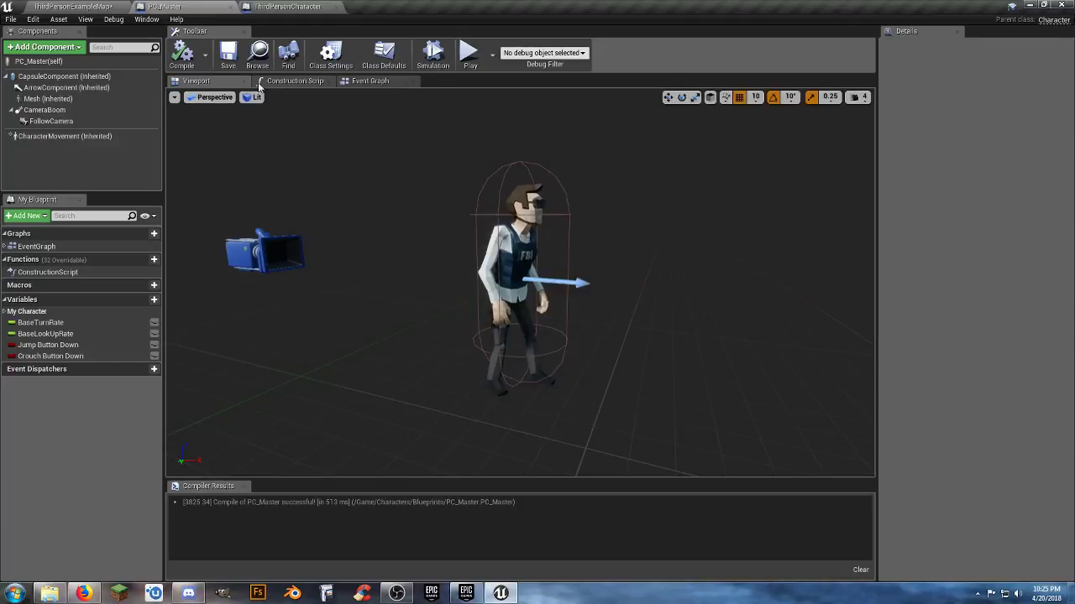
click(369, 80)
right_drag(416, 409, 599, 434)
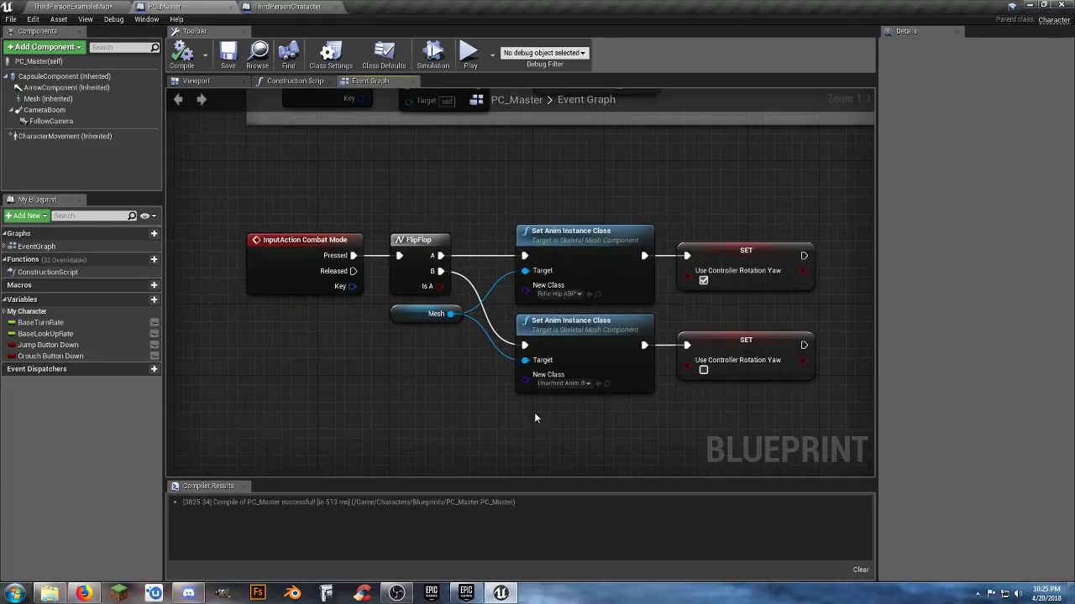
right_drag(397, 195, 432, 340)
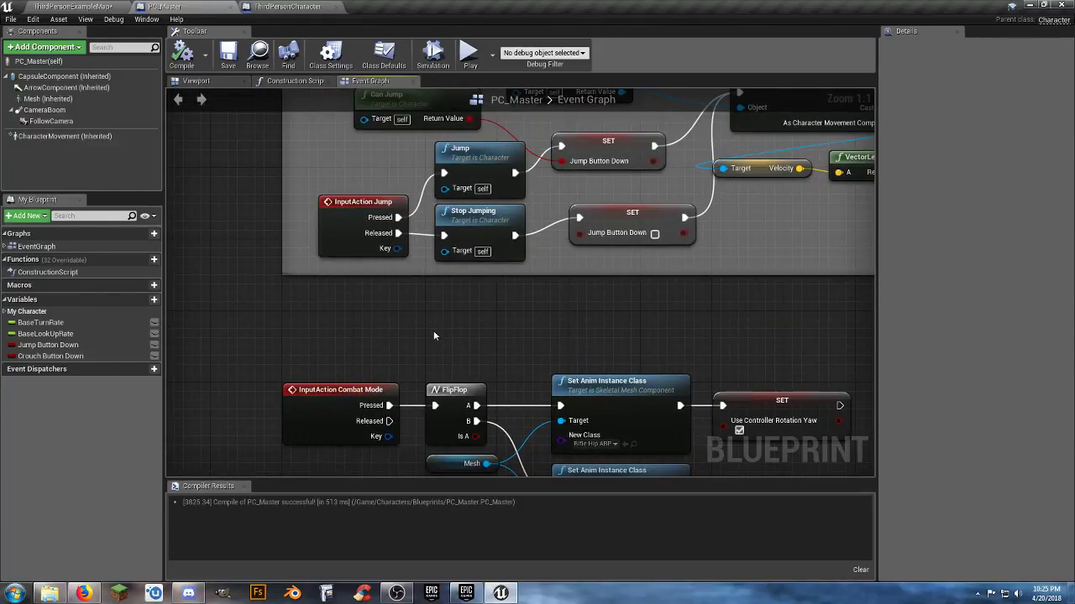
right_drag(479, 305, 384, 212)
right_drag(447, 227, 975, 518)
right_drag(525, 254, 475, 355)
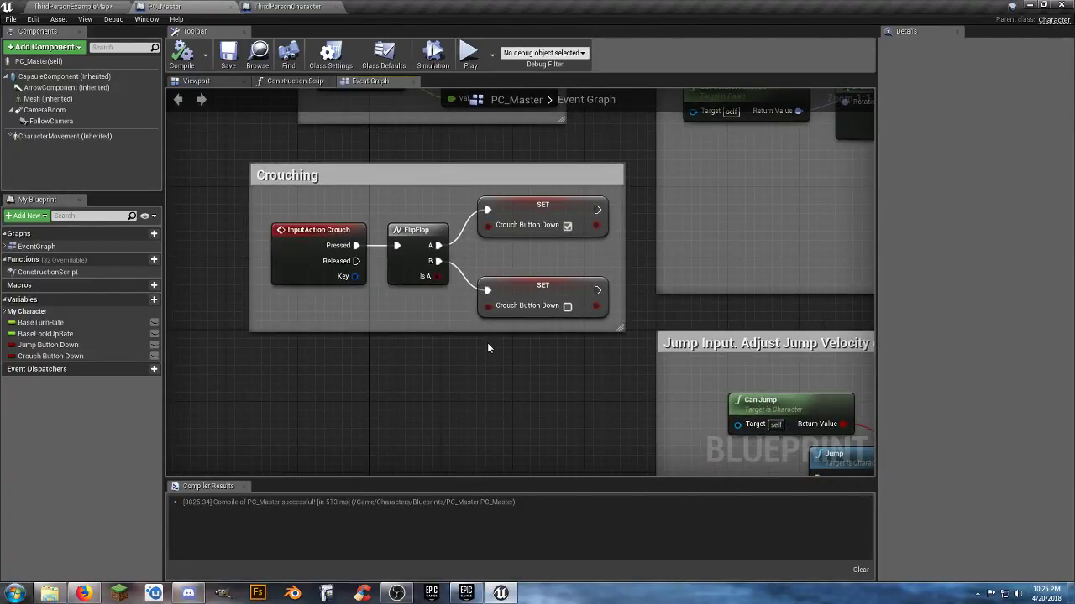
text(crouch)
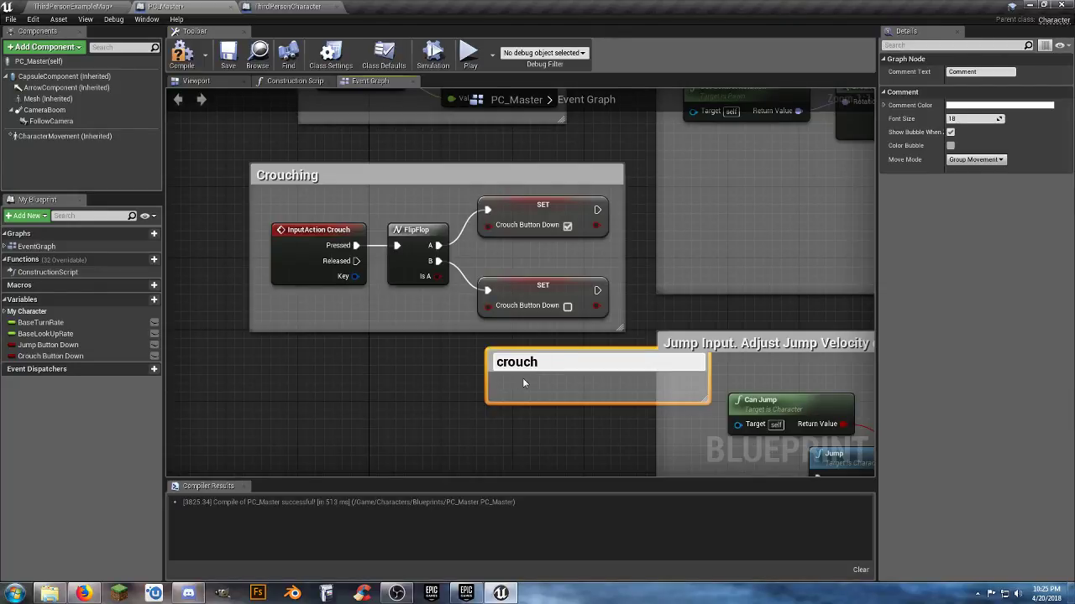
click(546, 395)
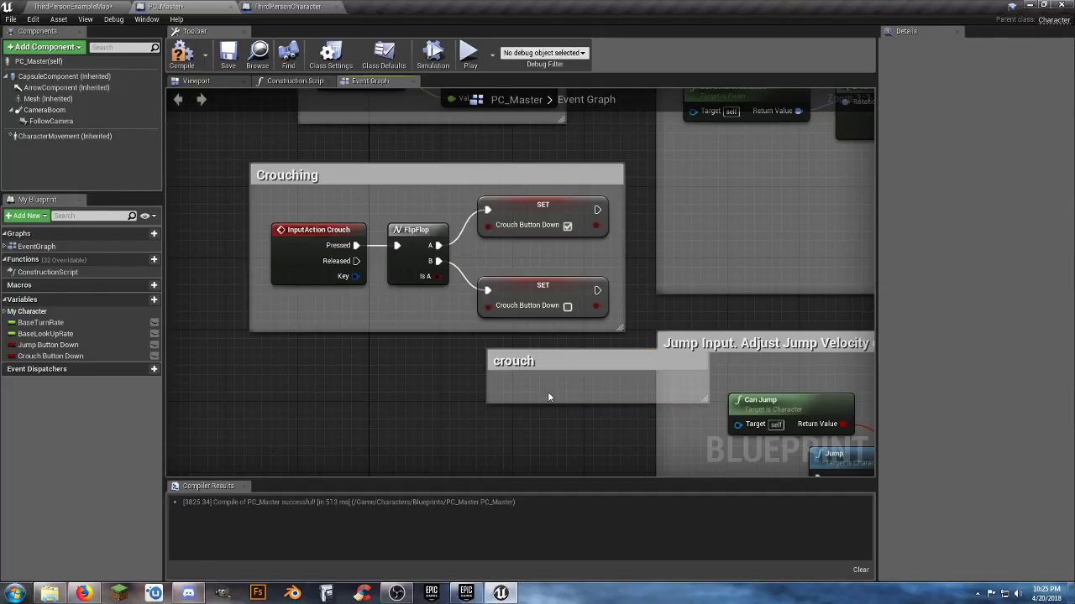
click(565, 365)
key(Delete)
Add a Character Crouch function node in the empty graph area below the Crouching comment group
right_click(353, 392)
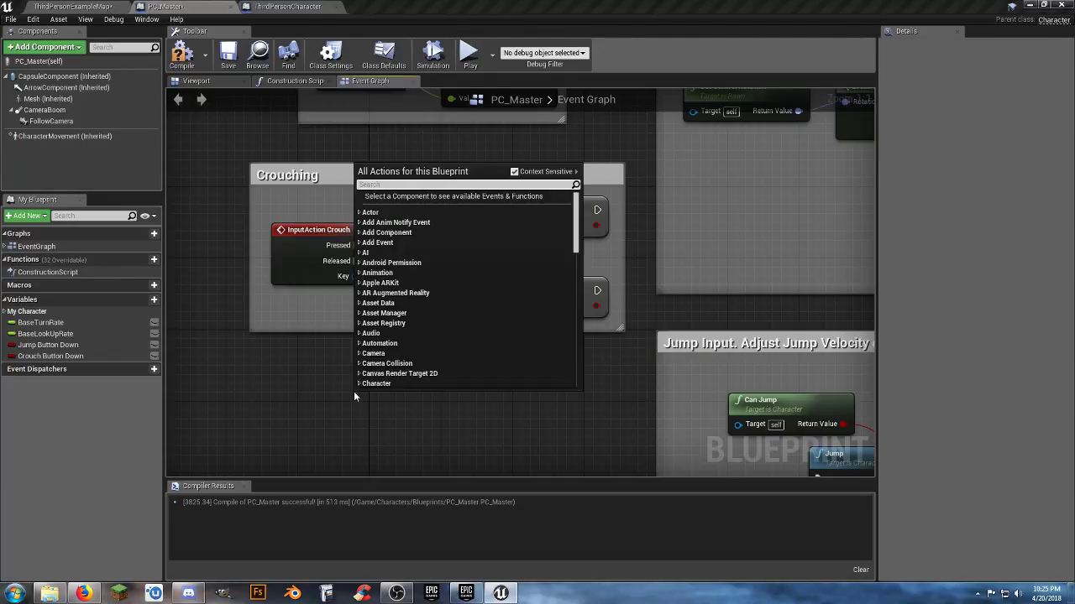
text(crouch)
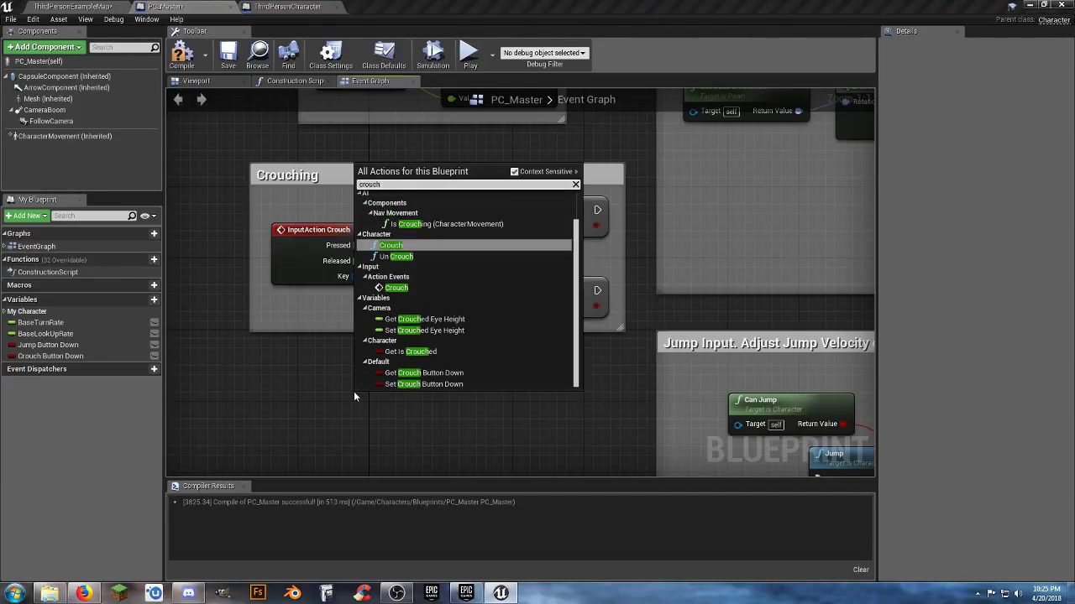
click(397, 245)
drag(392, 398, 410, 399)
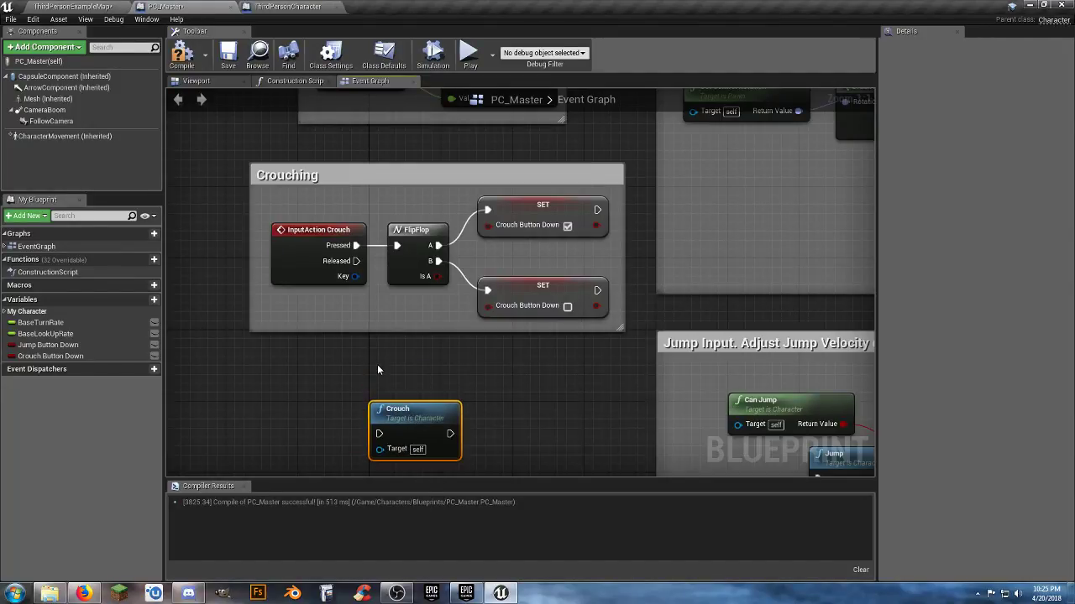
Add an Un Crouch function node and align it directly beneath the Crouch node
right_drag(377, 364, 390, 282)
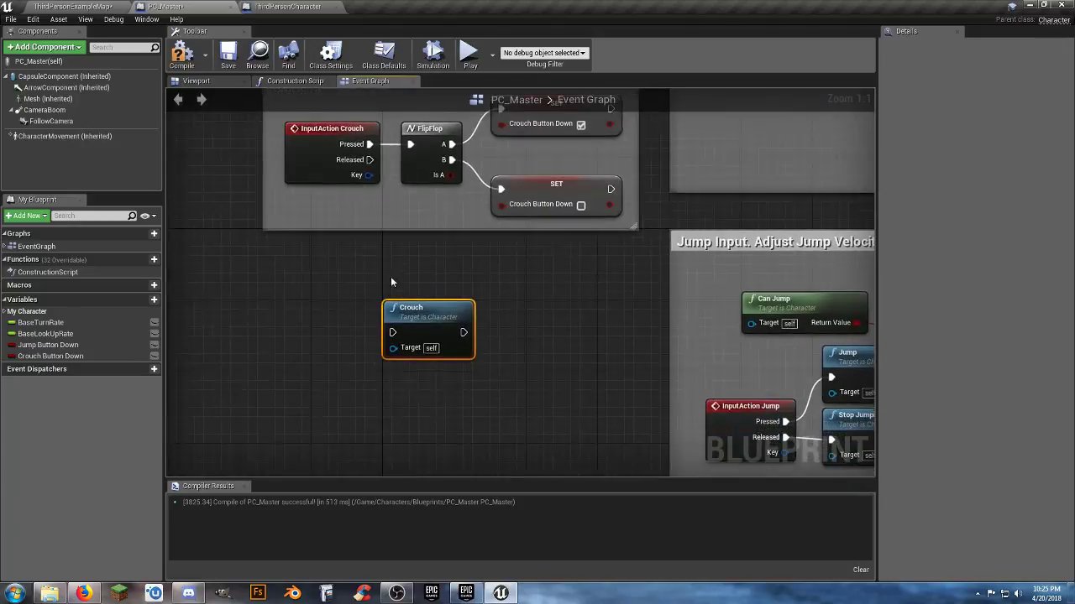
right_click(415, 388)
text(cro)
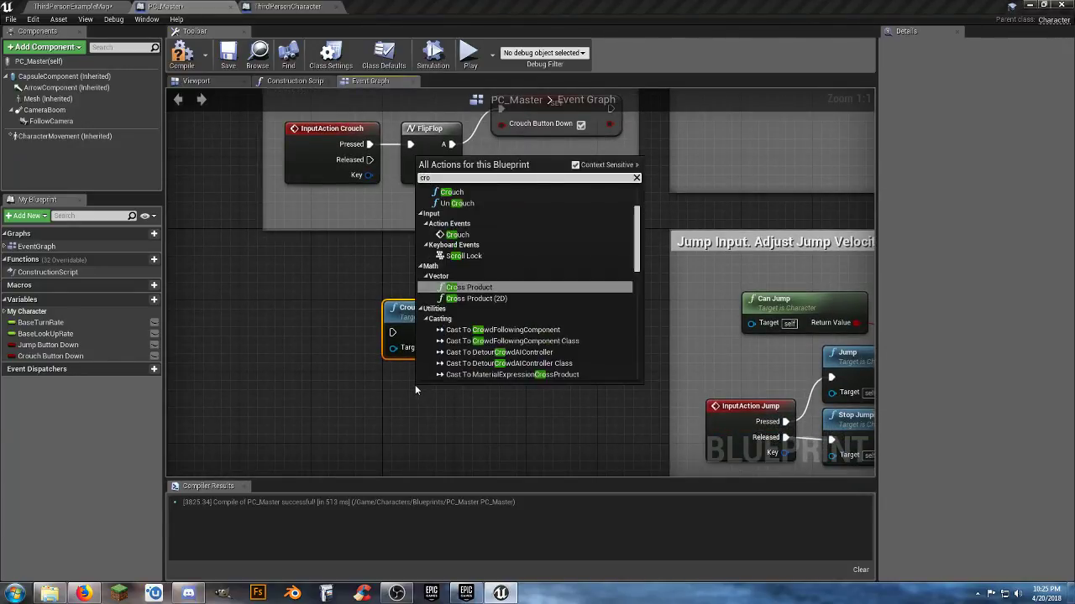
text(u)
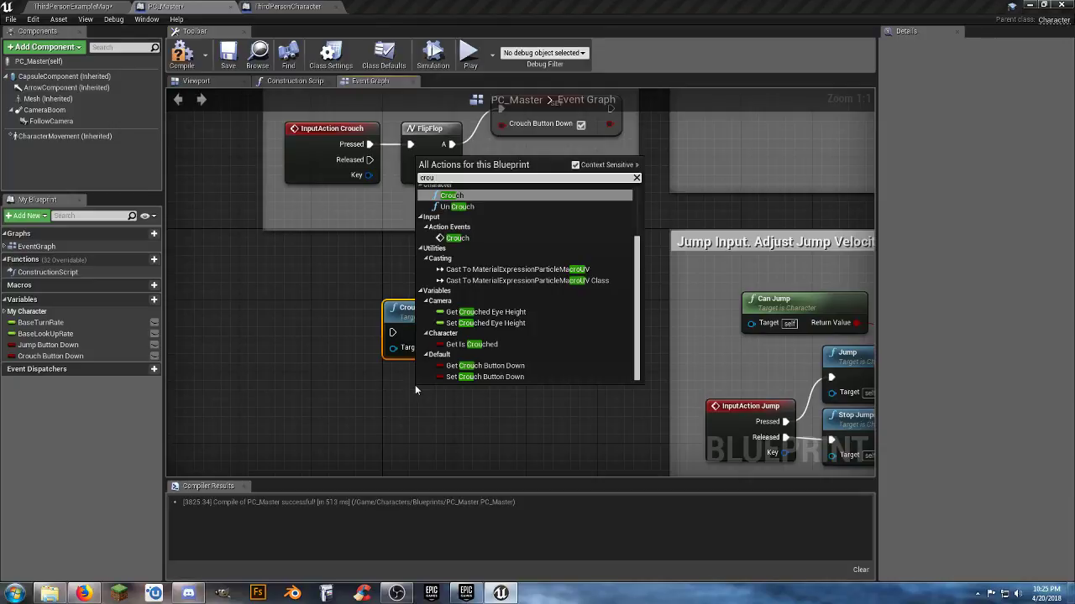
click(455, 206)
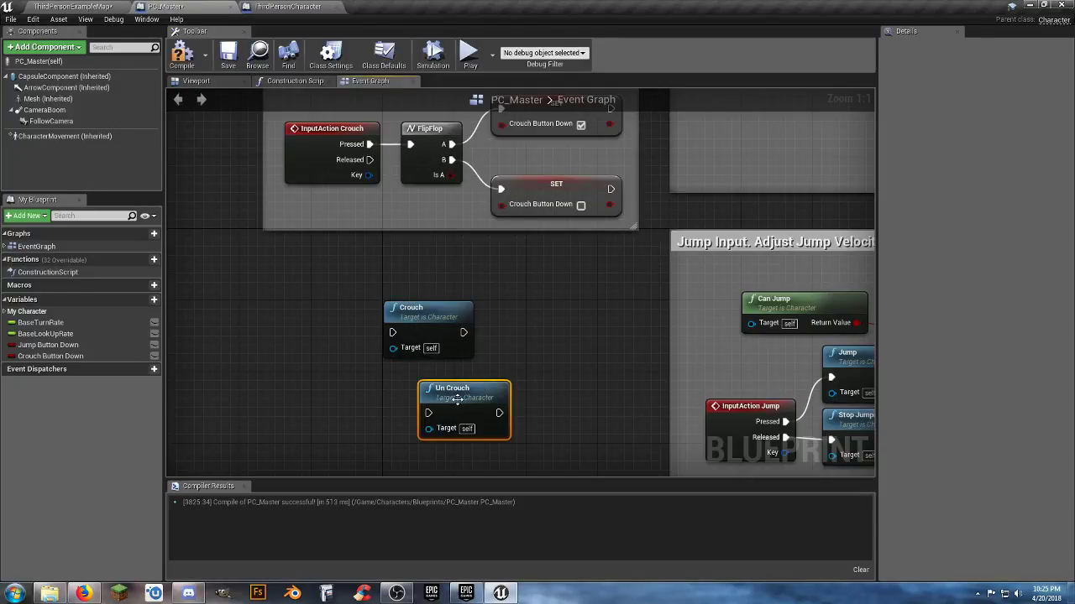
drag(457, 400, 419, 393)
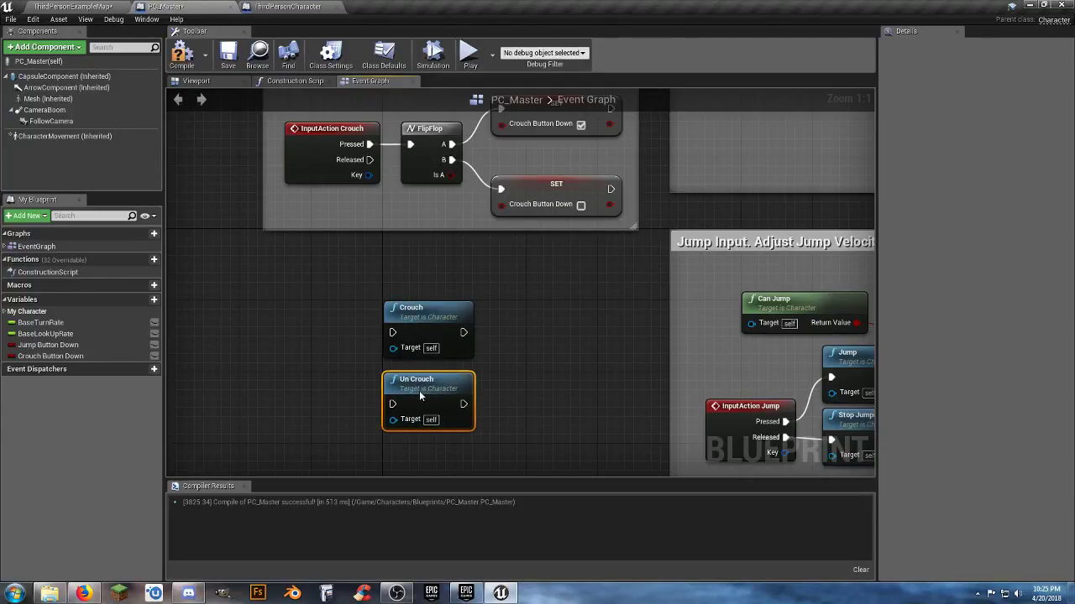
Move the InputAction Crouch and FlipFlop nodes together out of the Crouching comment group to just before the Crouch and Un Crouch nodes
click(496, 338)
right_drag(495, 339, 544, 385)
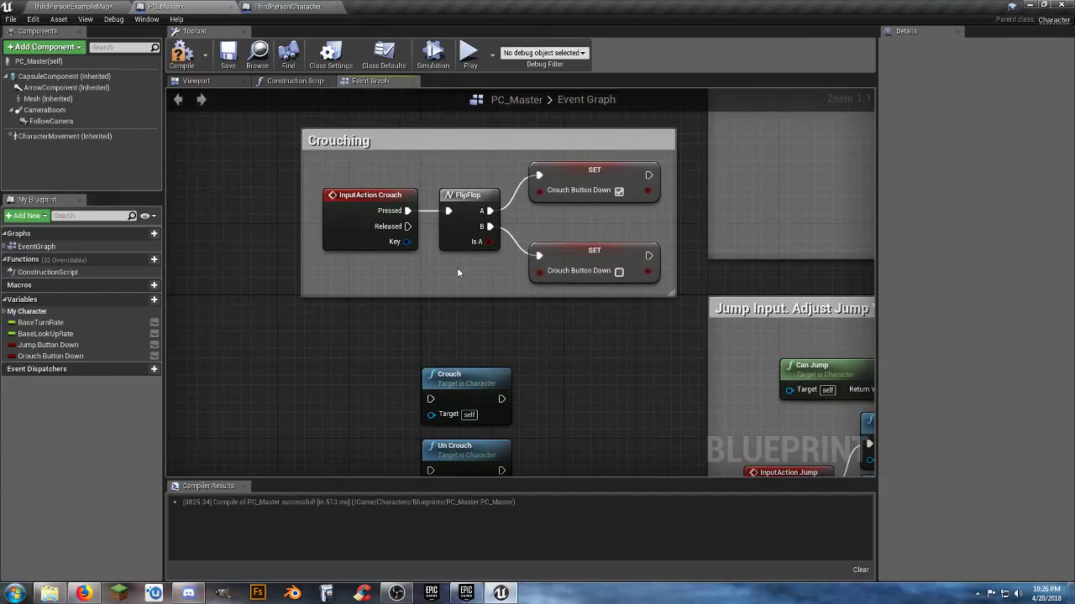
right_drag(458, 272, 474, 259)
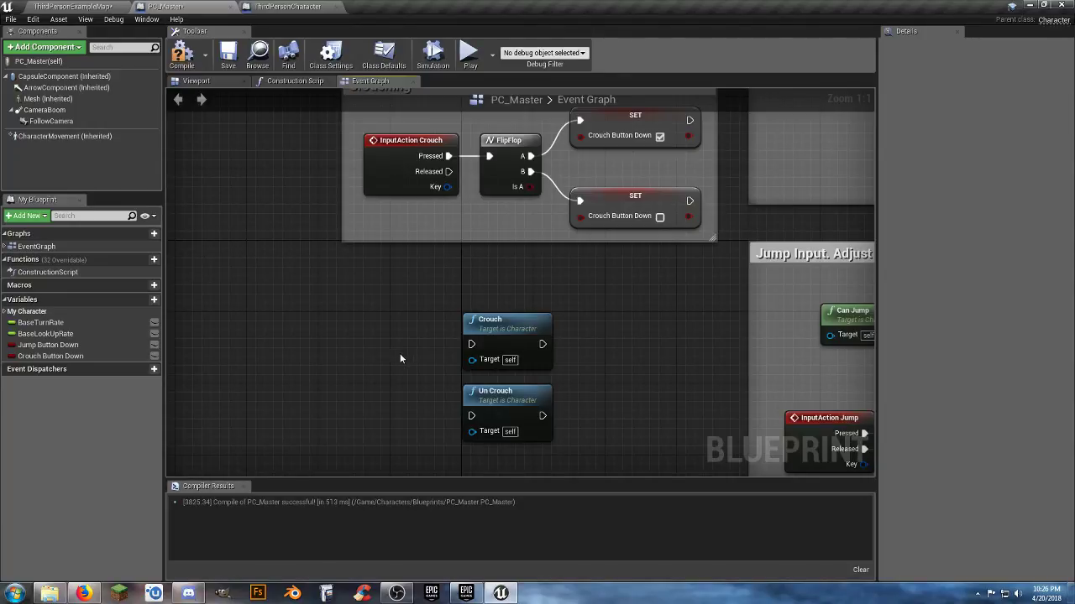
right_drag(401, 358, 411, 380)
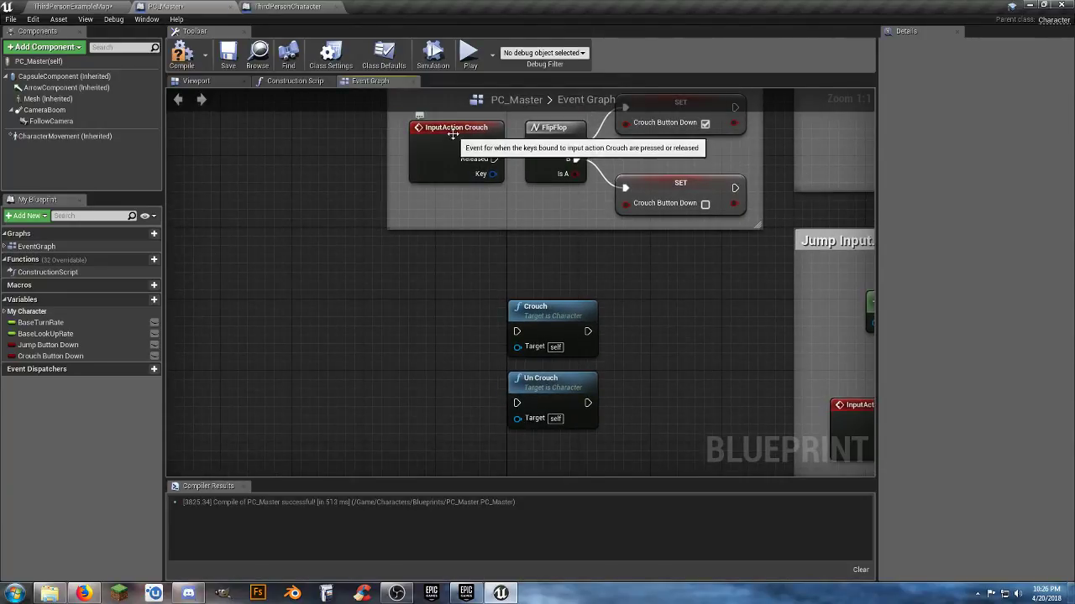
drag(471, 120, 363, 344)
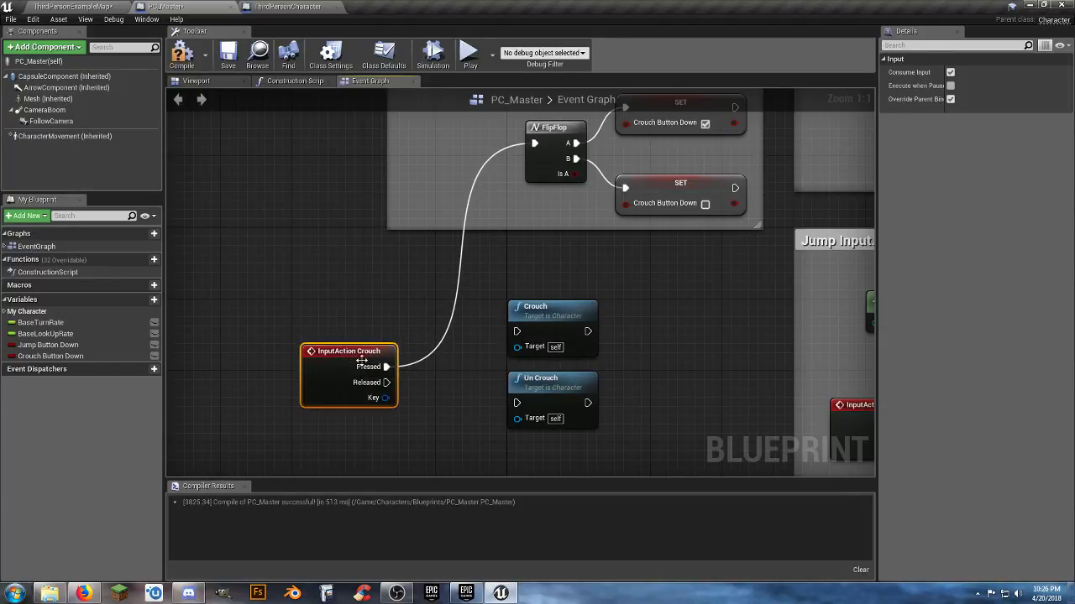
key(ctrl+z)
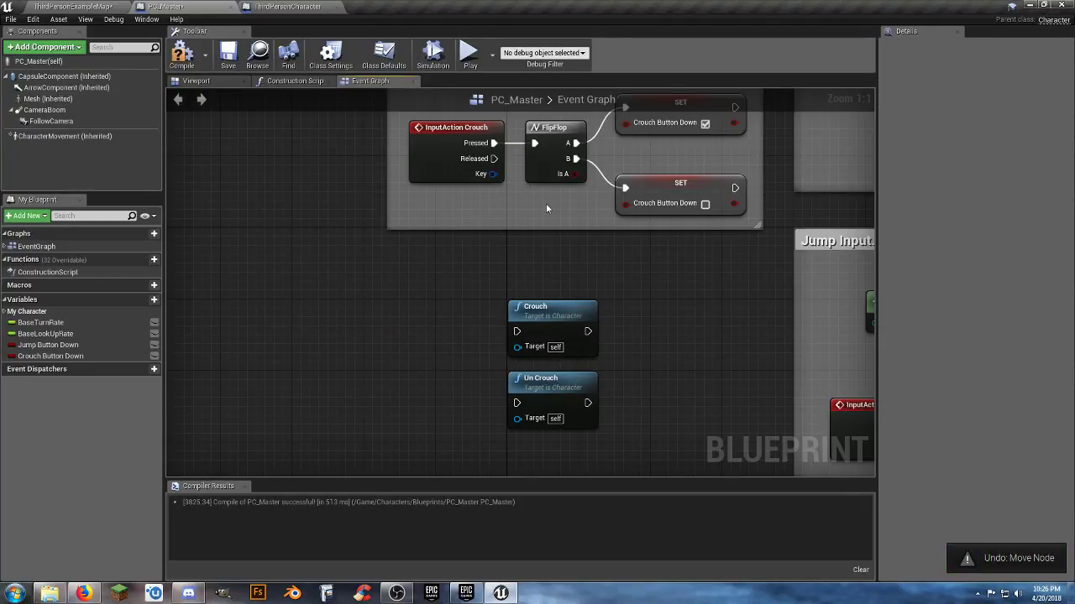
drag(549, 205, 326, 360)
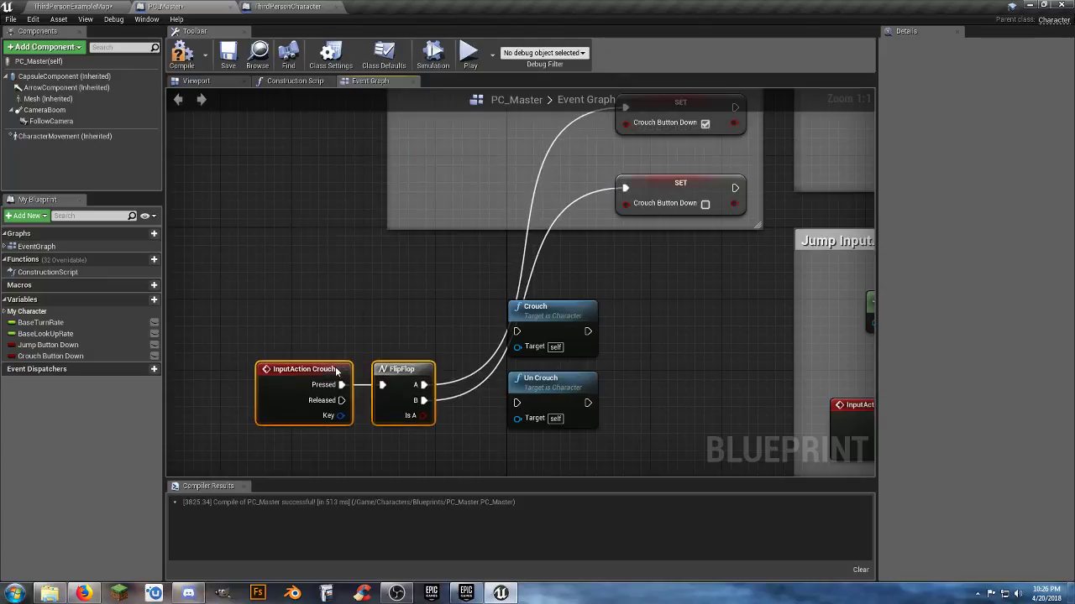
Try to connect the FlipFlop's A output directly to the Crouch node below the Crouching comment group
drag(424, 391, 453, 392)
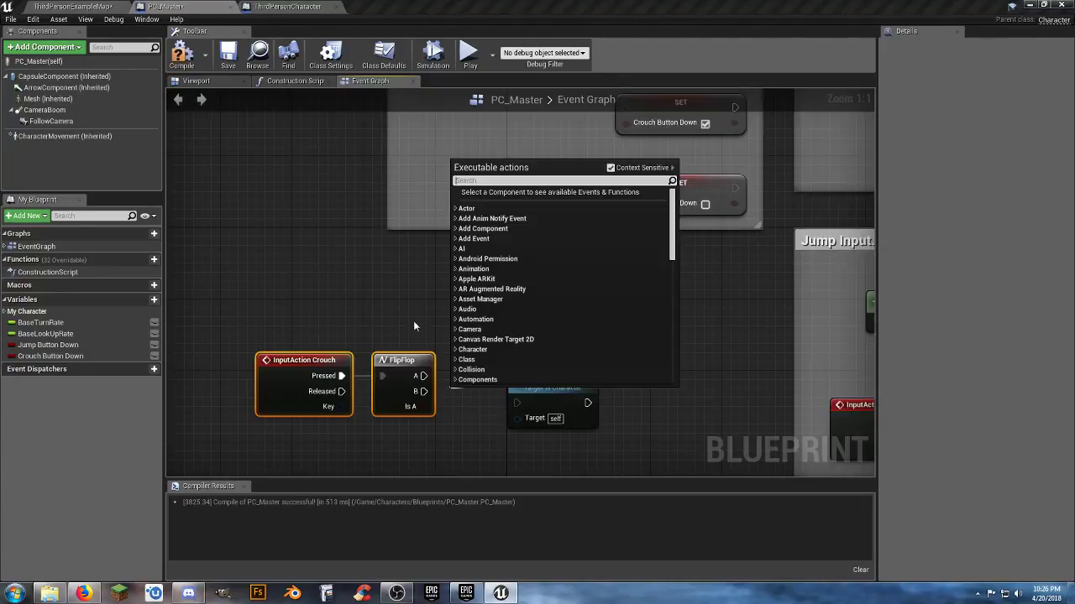
click(388, 319)
drag(424, 376, 518, 331)
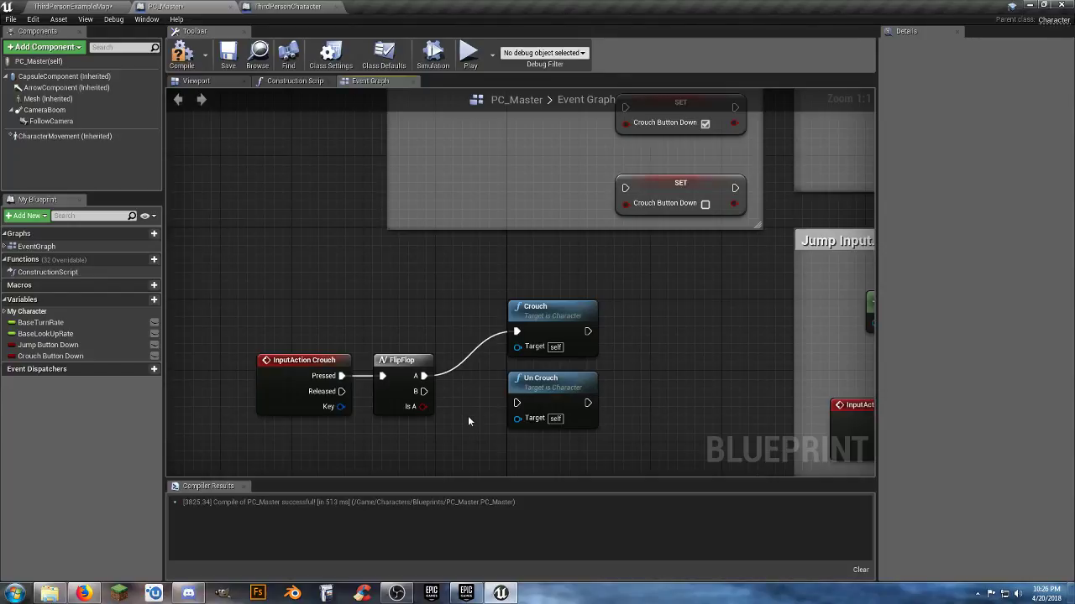
key(ctrl+z)
Move InputAction Crouch and FlipFlop back into the Crouching group and connect A to the checked Crouch Button Down SET node, B to the unchecked one
drag(451, 443, 479, 137)
right_drag(393, 251, 388, 344)
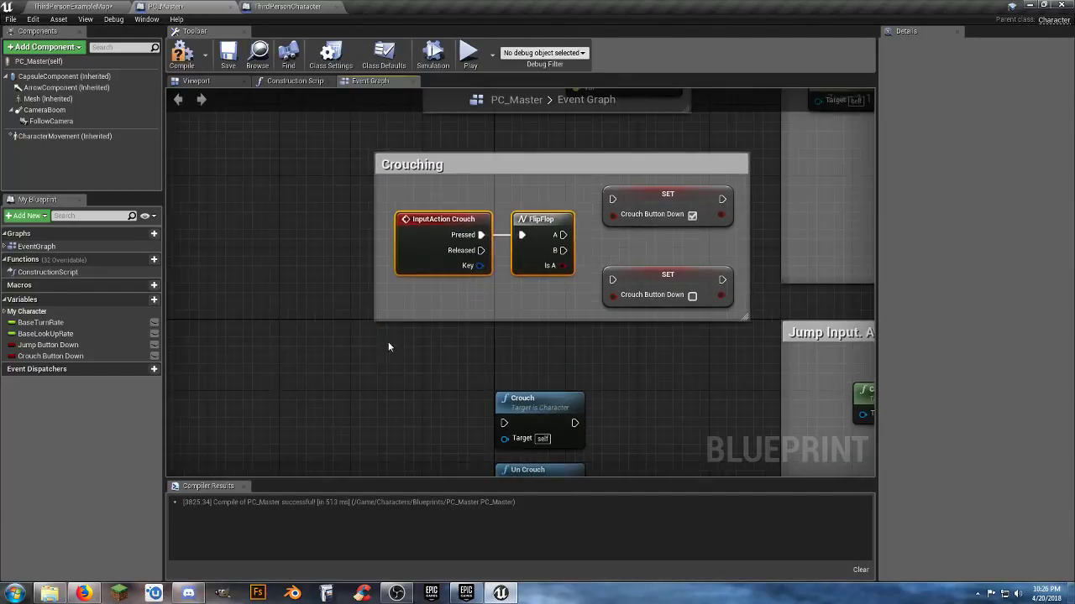
drag(563, 235, 606, 280)
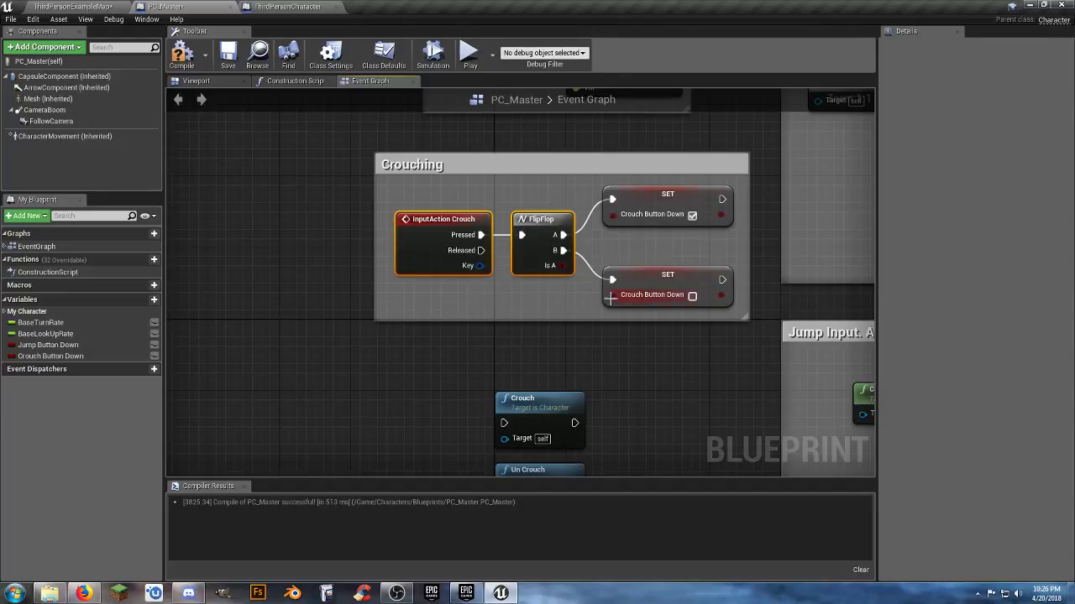
Extend the Crouching comment group leftward and shift its four nodes into the added space to free room after the SET nodes
drag(664, 314, 421, 195)
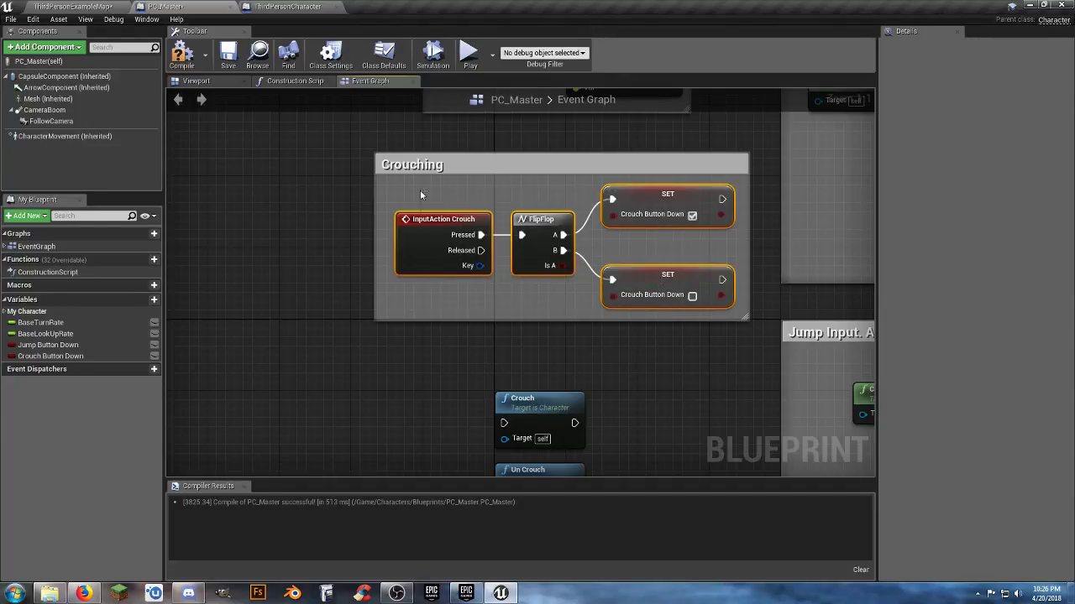
drag(375, 243, 201, 241)
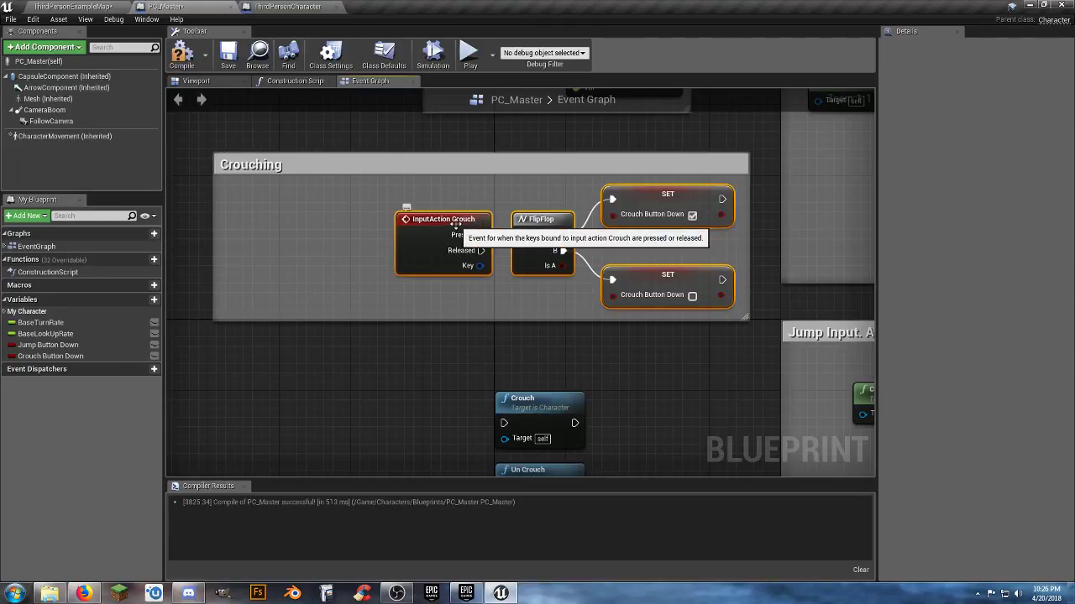
drag(460, 232, 290, 234)
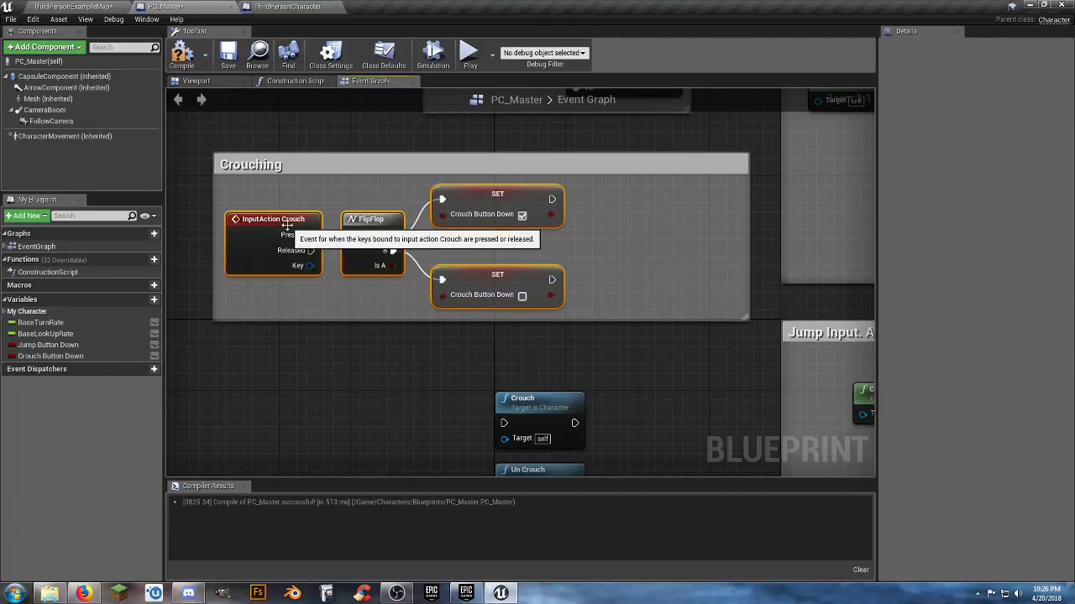
Move the Crouch and Un Crouch nodes into the Crouching group and connect them after the checked and unchecked SET nodes respectively
right_drag(650, 447, 626, 355)
drag(600, 438, 547, 340)
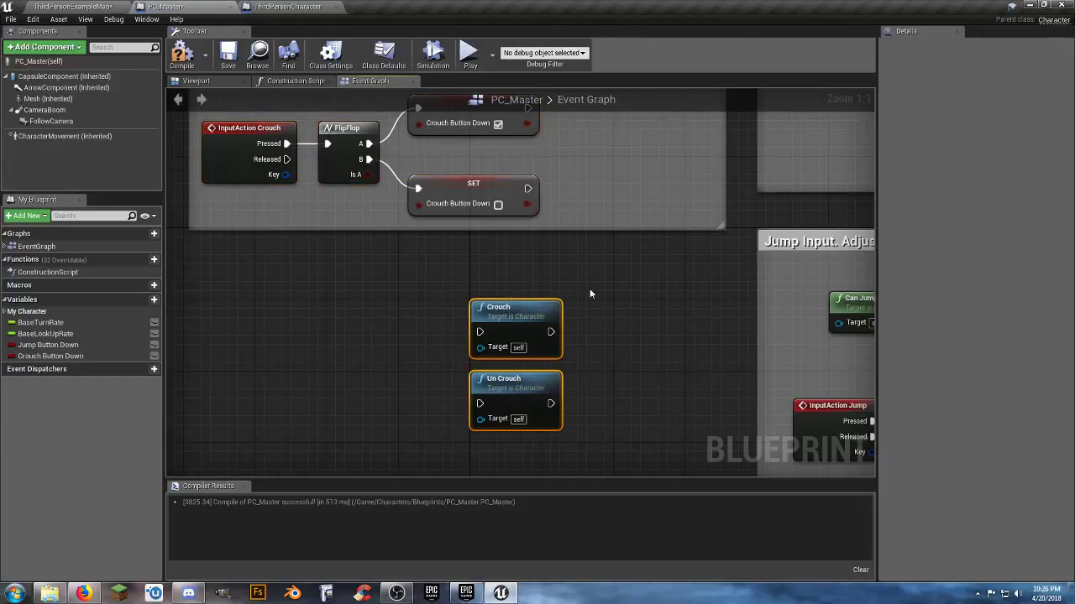
right_drag(589, 290, 584, 376)
drag(546, 405, 638, 192)
drag(520, 274, 590, 284)
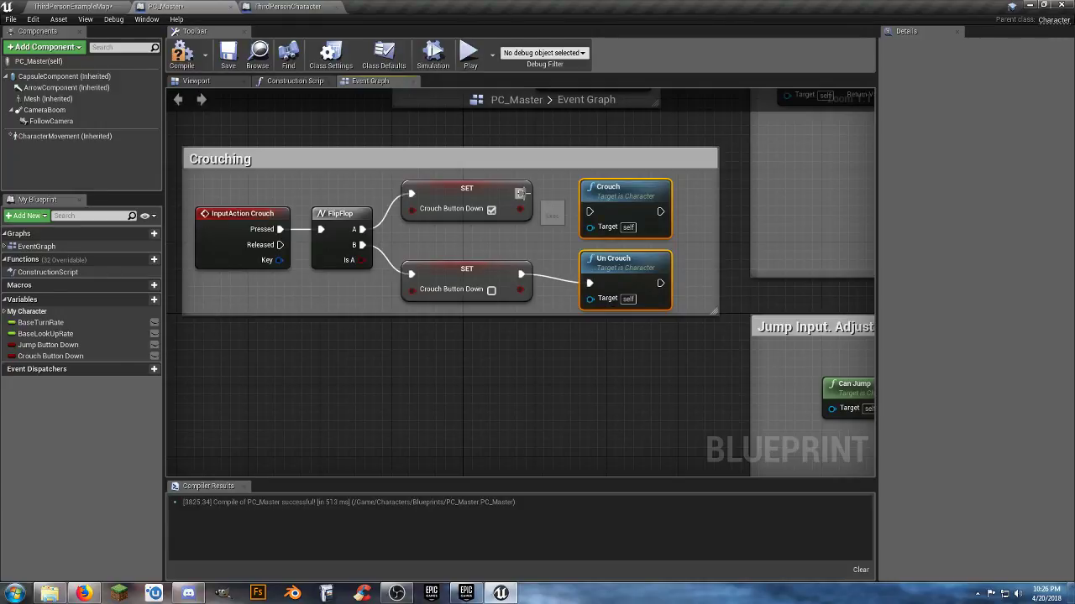
drag(520, 193, 589, 212)
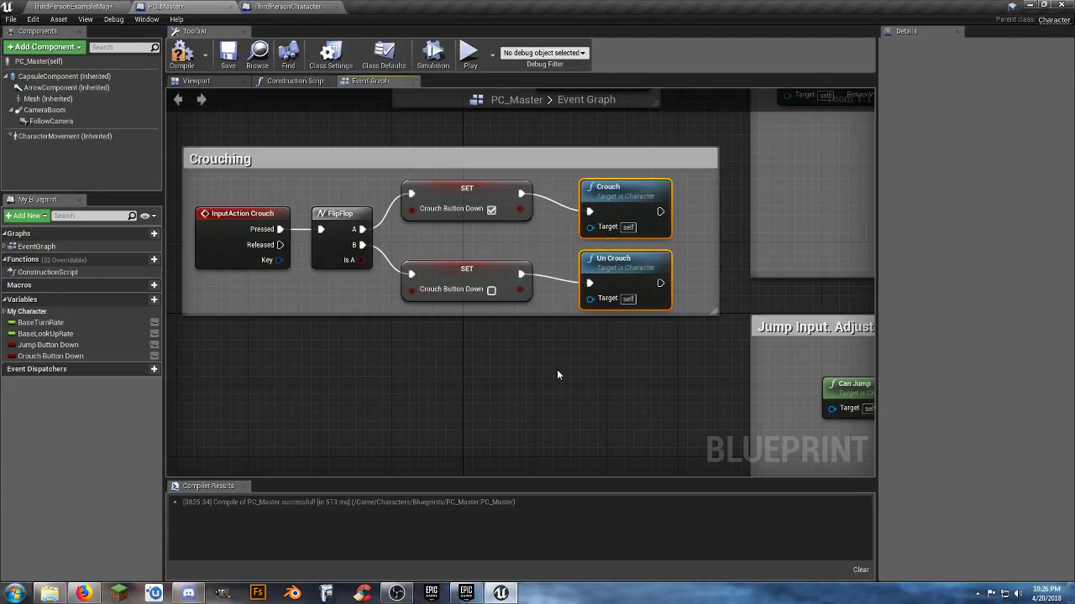
Extend the Crouching comment group upward and align the Crouch and Un Crouch nodes with their SET nodes so the wires run straight
right_drag(539, 369, 557, 414)
click(572, 351)
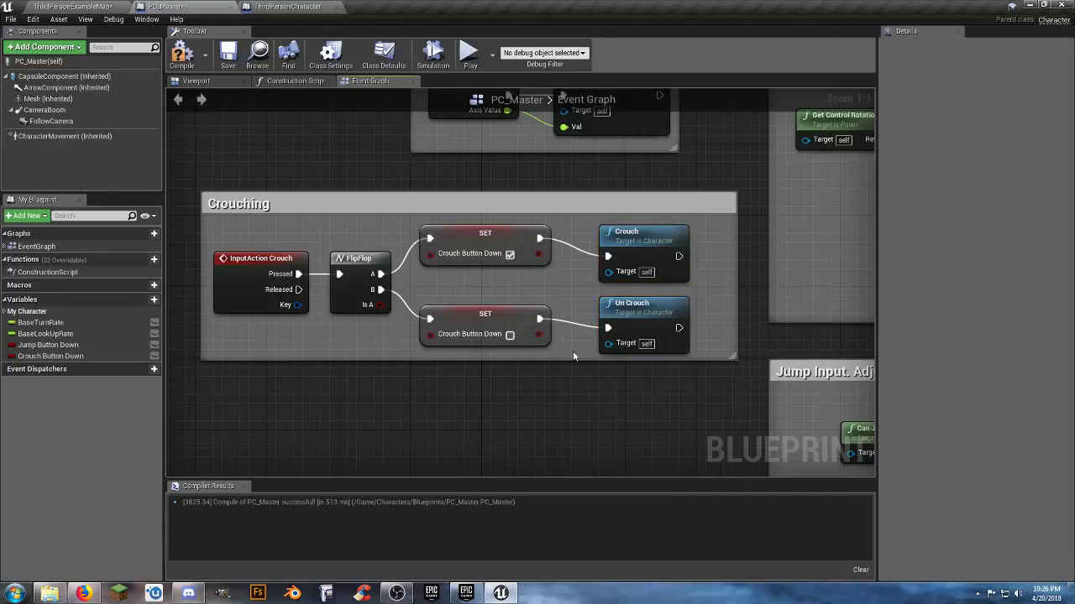
drag(655, 193, 656, 174)
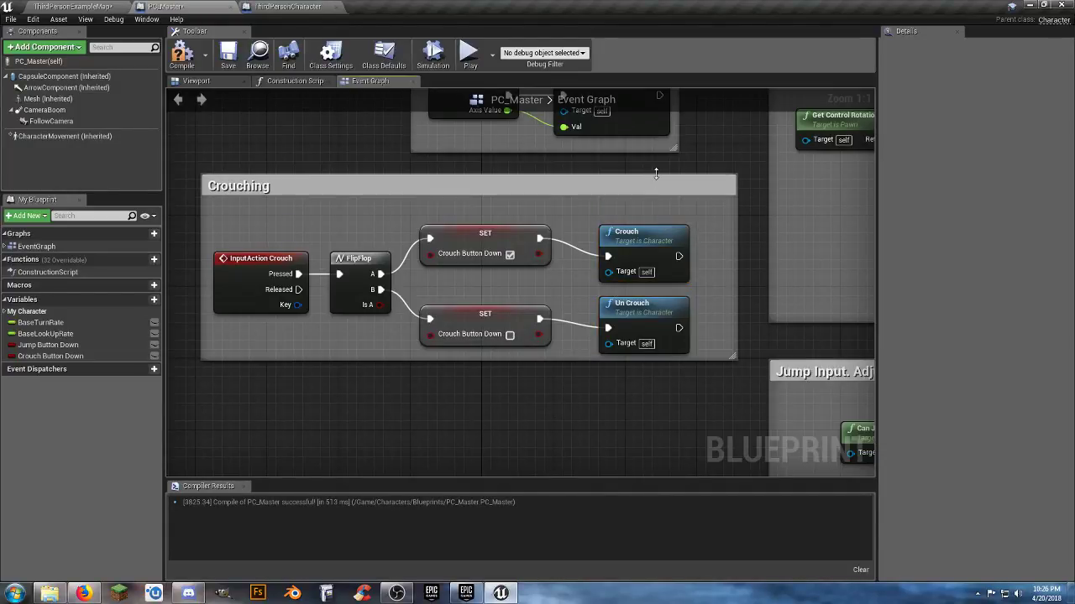
drag(640, 233, 641, 215)
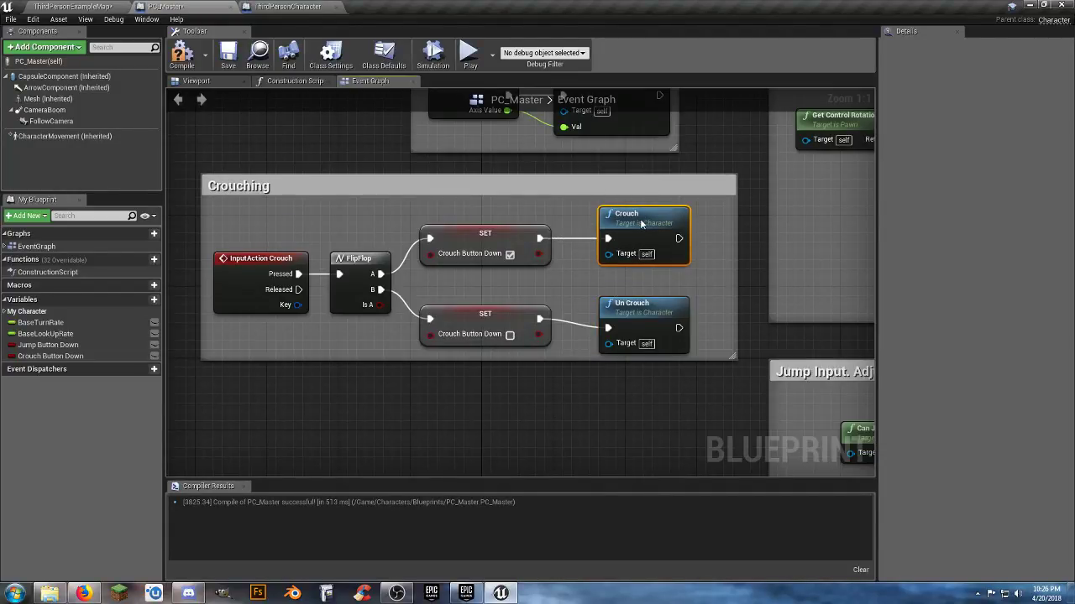
click(634, 301)
click(522, 374)
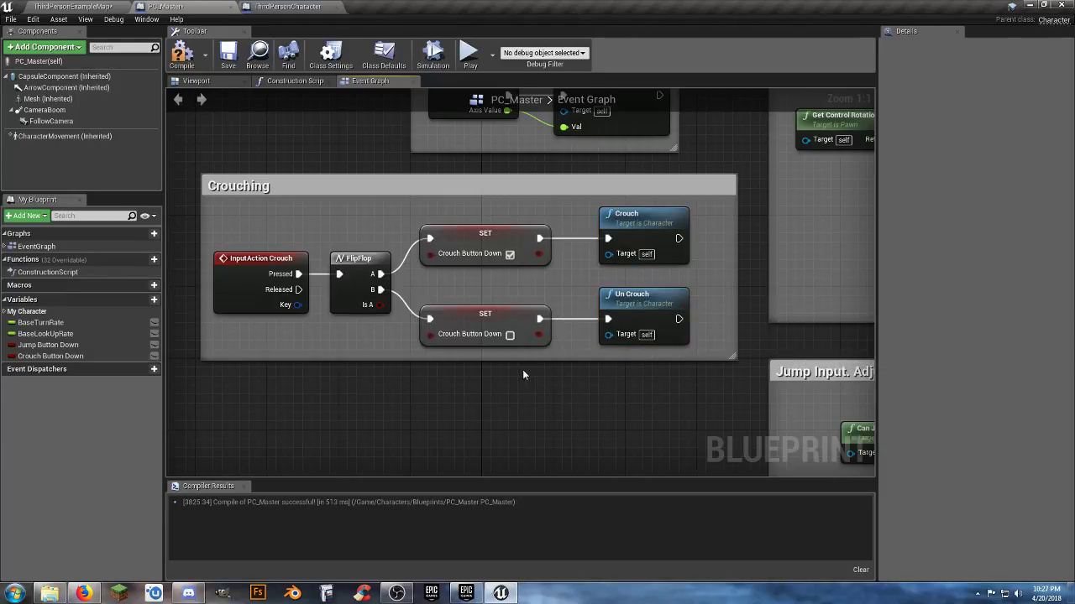
right_drag(387, 398, 241, 299)
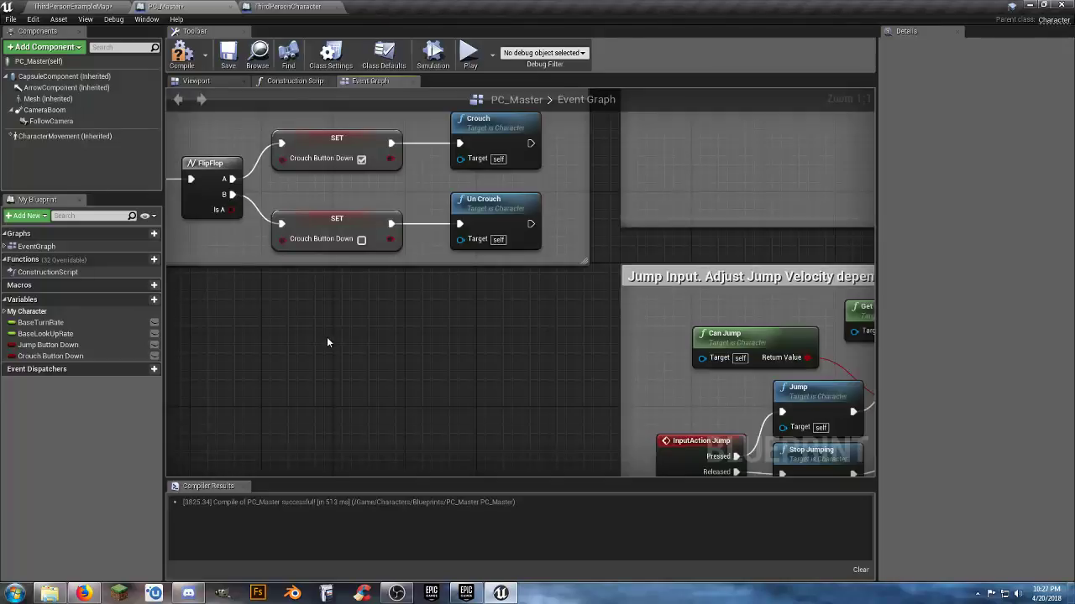
right_drag(327, 343, 160, 263)
scroll(227, 284, down, 3)
right_drag(227, 285, 353, 393)
right_drag(318, 351, 348, 362)
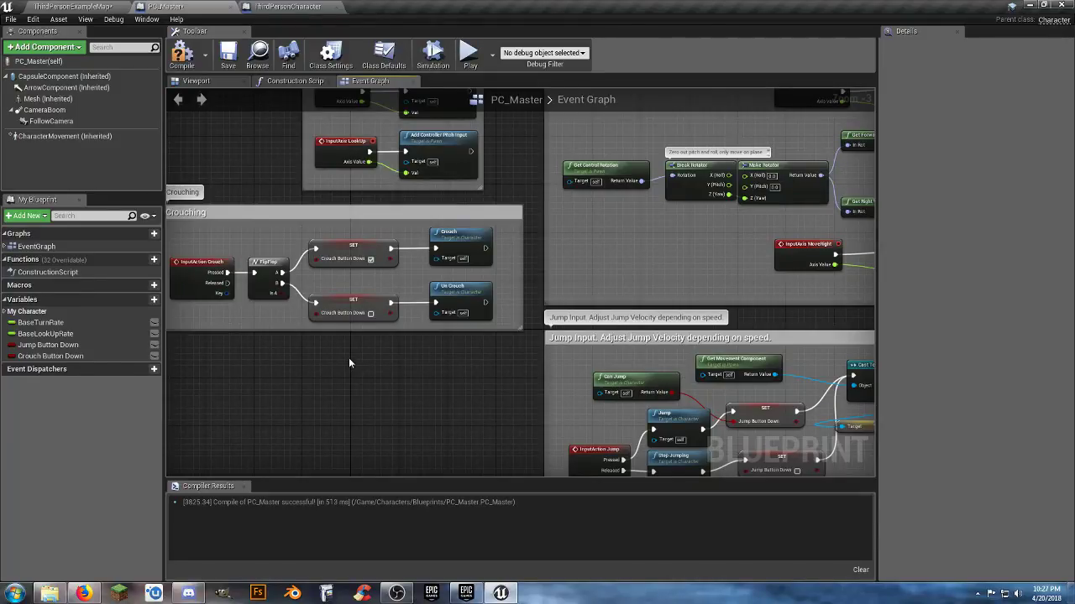
right_drag(351, 362, 357, 371)
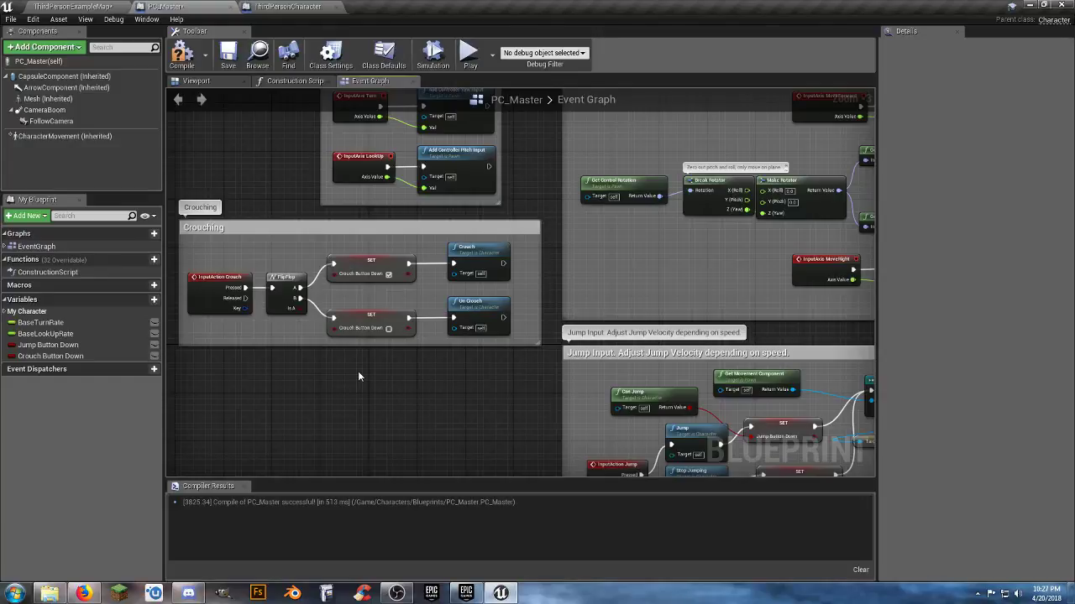
Look through all of the CharacterMovement component's settings for crouch-related options
click(57, 137)
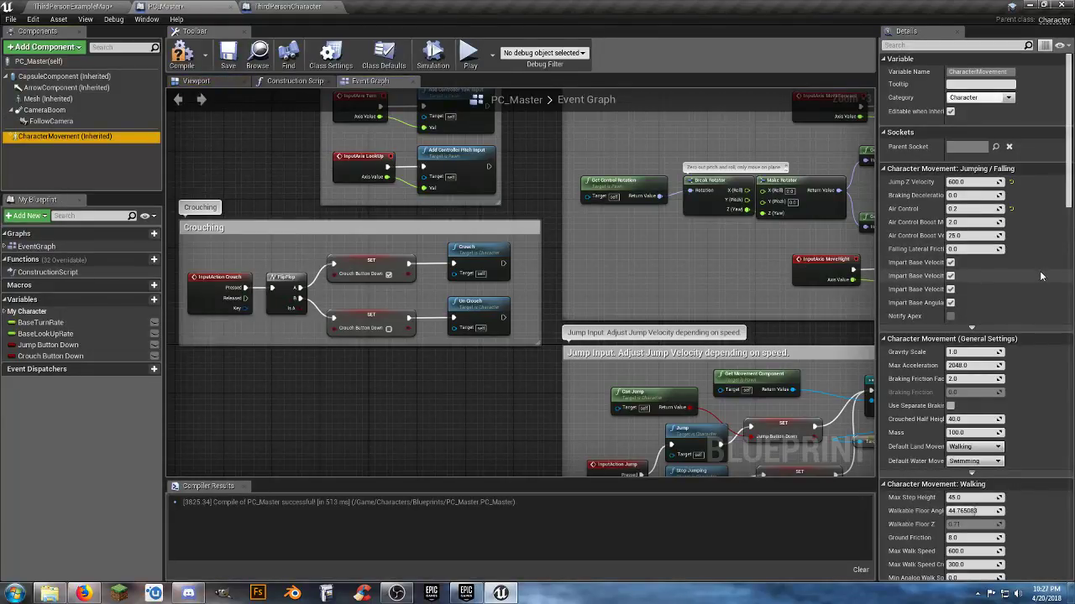
scroll(1039, 271, down, 4)
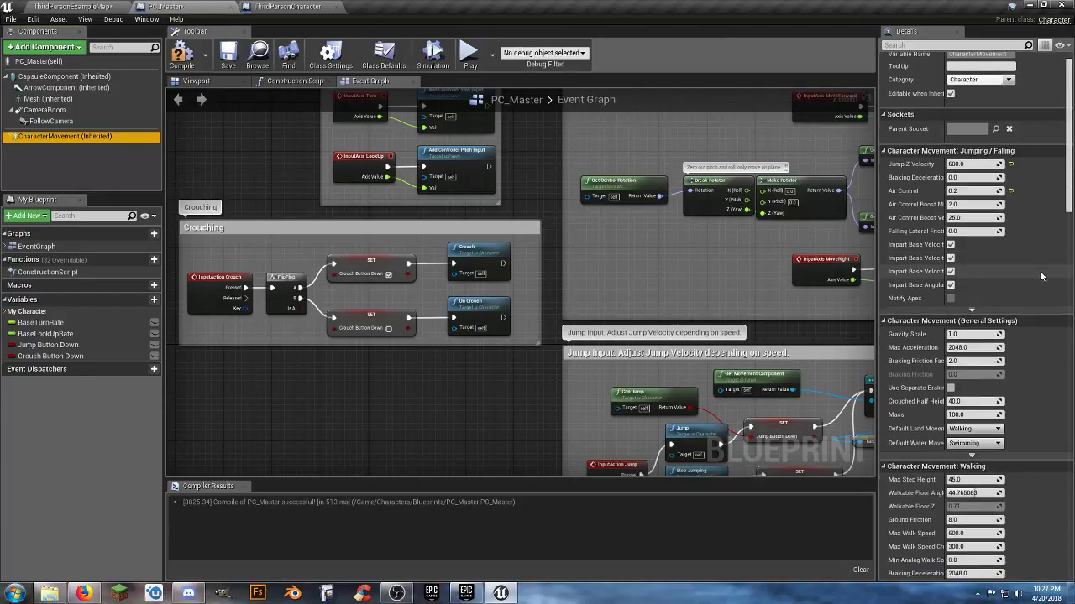
scroll(1045, 279, down, 9)
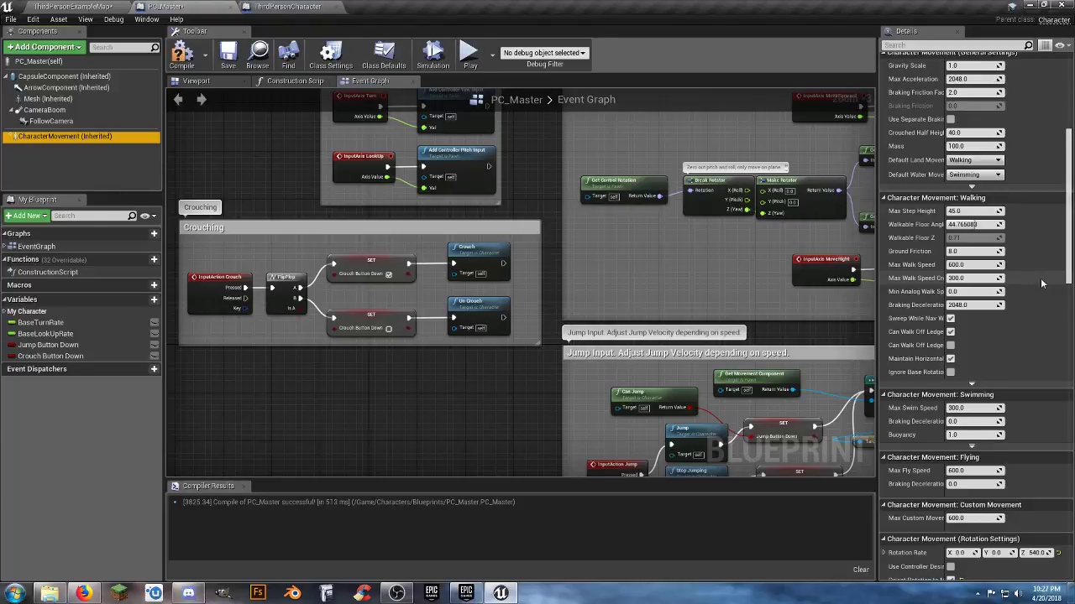
scroll(1040, 282, down, 4)
scroll(1041, 284, down, 1)
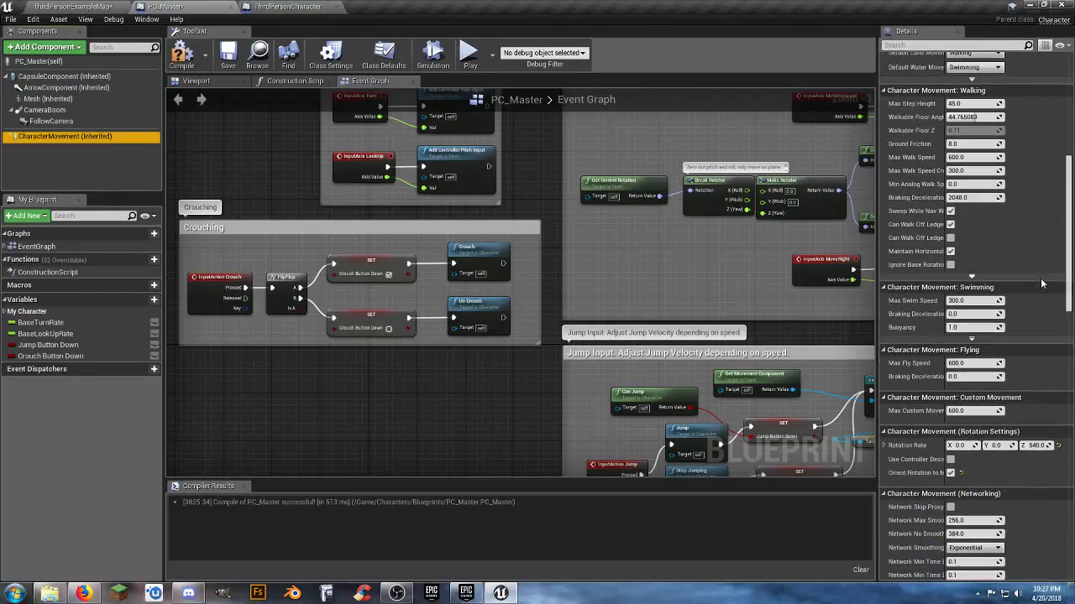
scroll(1041, 284, down, 5)
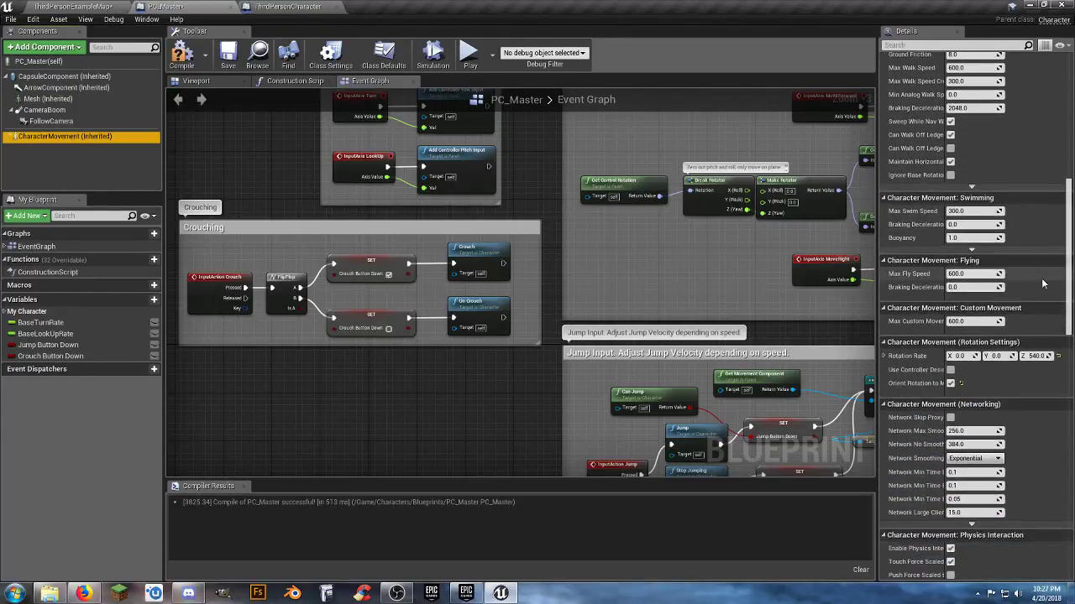
scroll(1042, 278, down, 4)
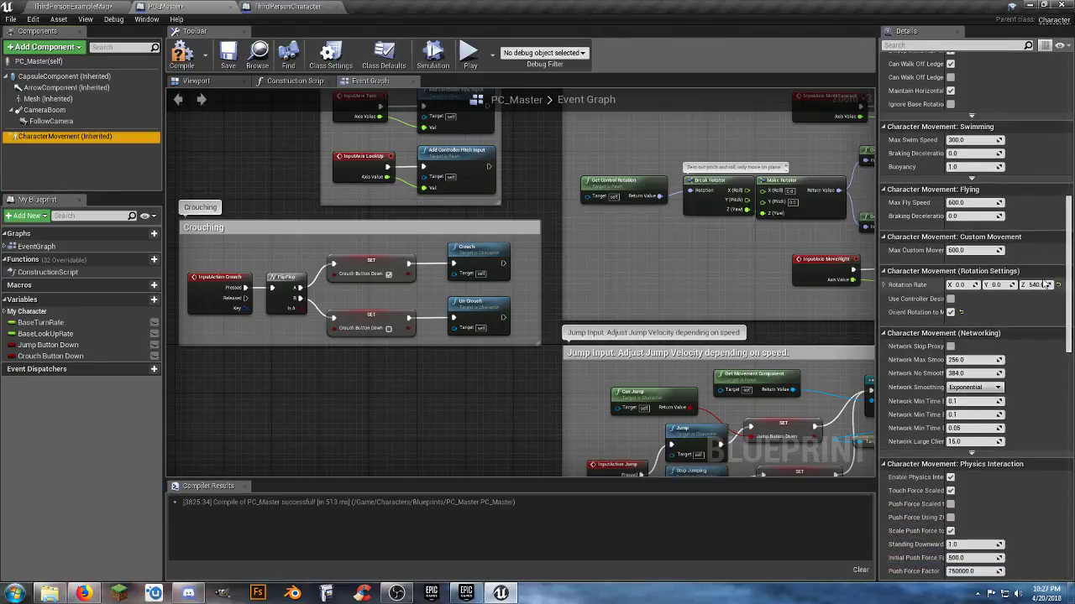
scroll(1045, 285, down, 9)
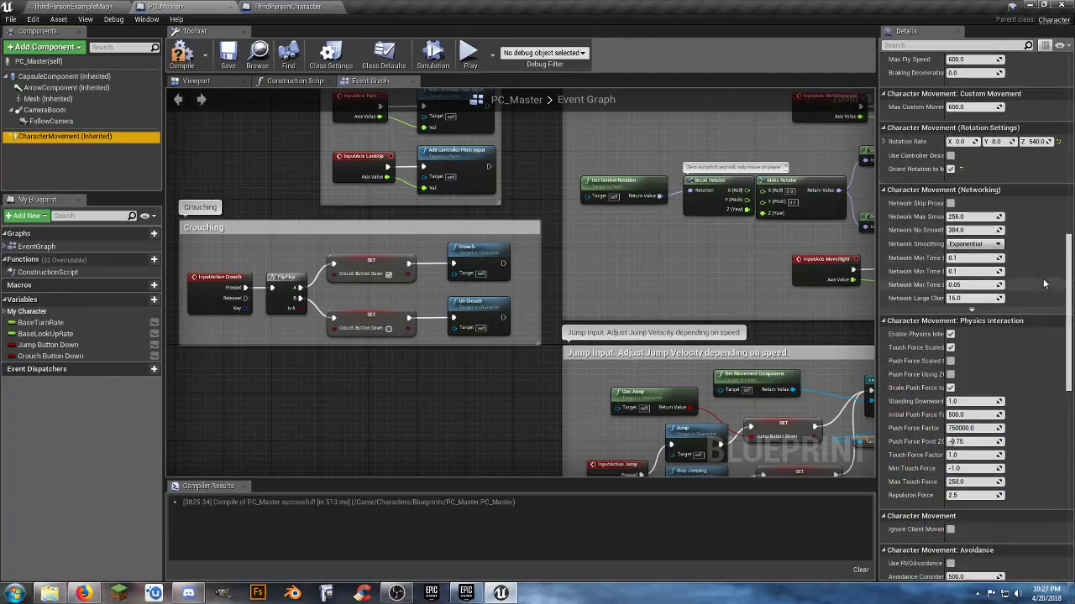
scroll(1043, 281, down, 13)
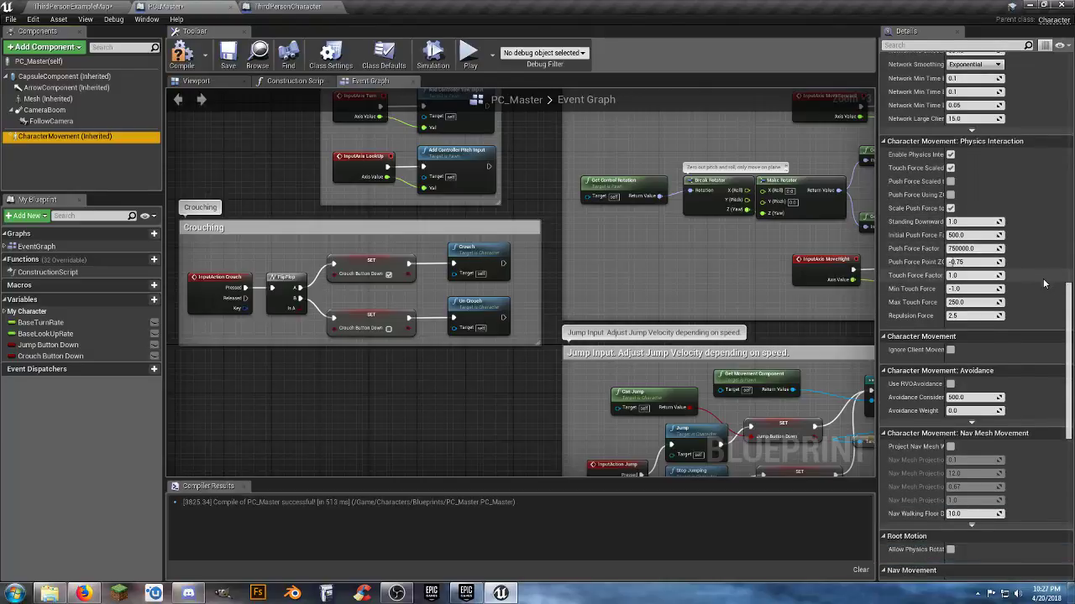
scroll(1039, 288, down, 4)
scroll(1041, 289, down, 17)
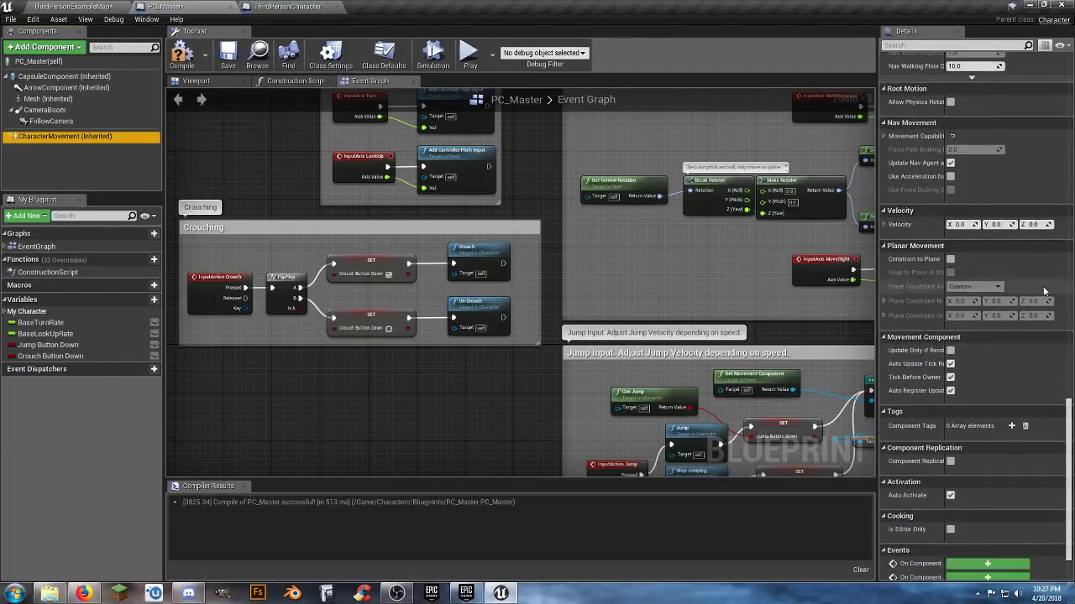
scroll(1044, 290, down, 3)
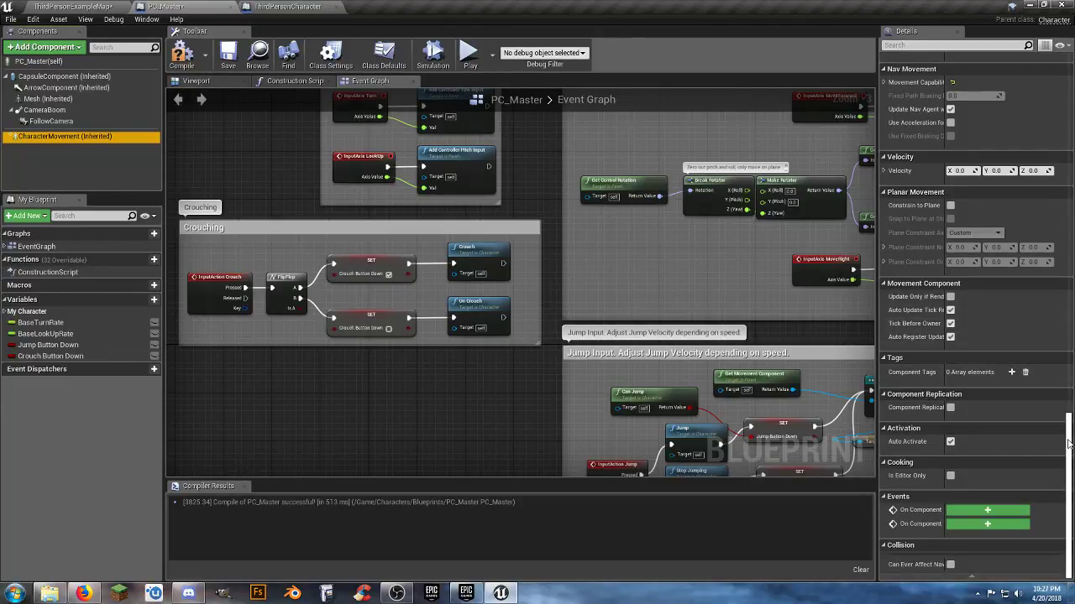
drag(1069, 444, 1068, 83)
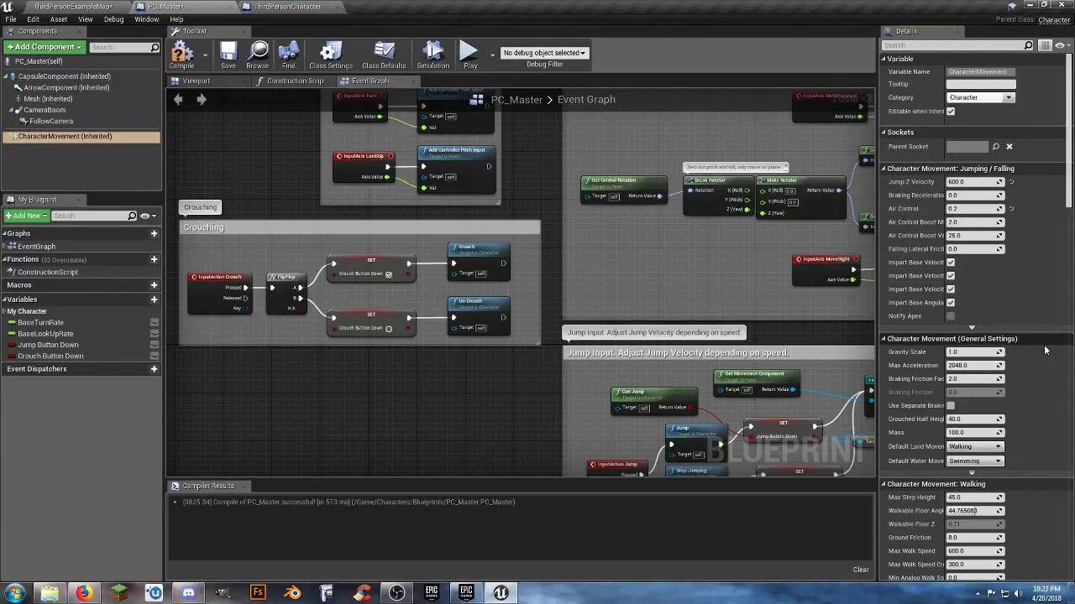
Examine the advanced options of CharacterMovement's Jumping / Falling and General Settings categories for anything related to crouching
scroll(1046, 350, down, 1)
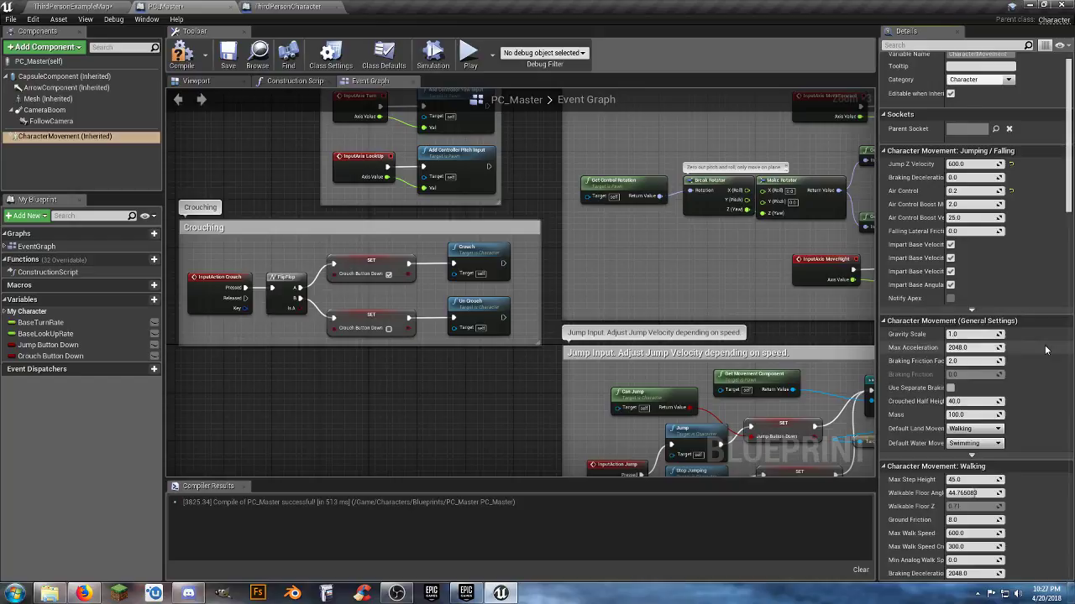
click(971, 455)
scroll(1012, 439, down, 3)
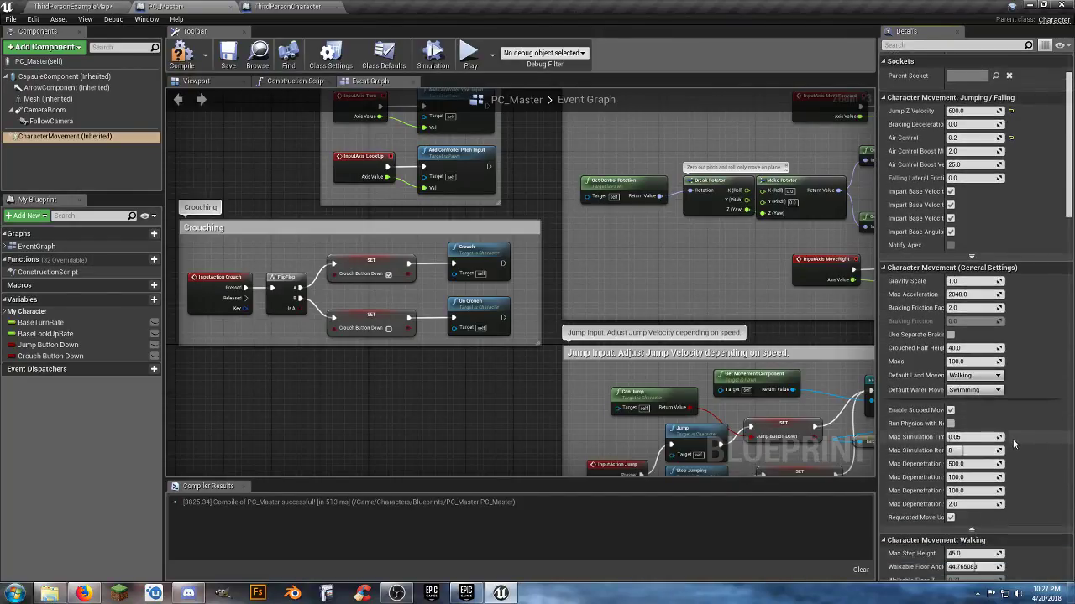
click(971, 532)
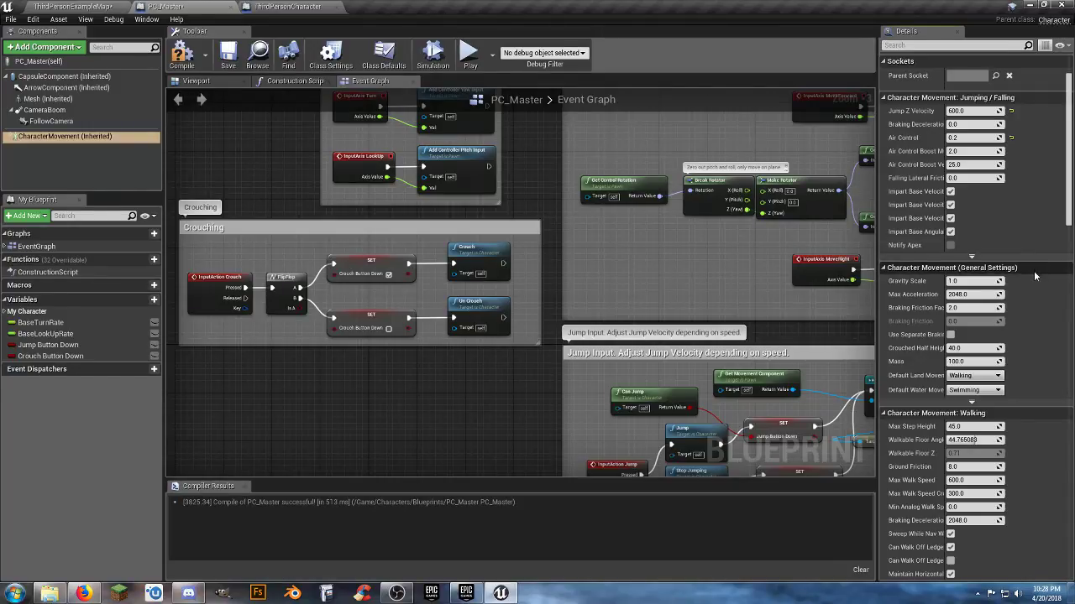
click(971, 256)
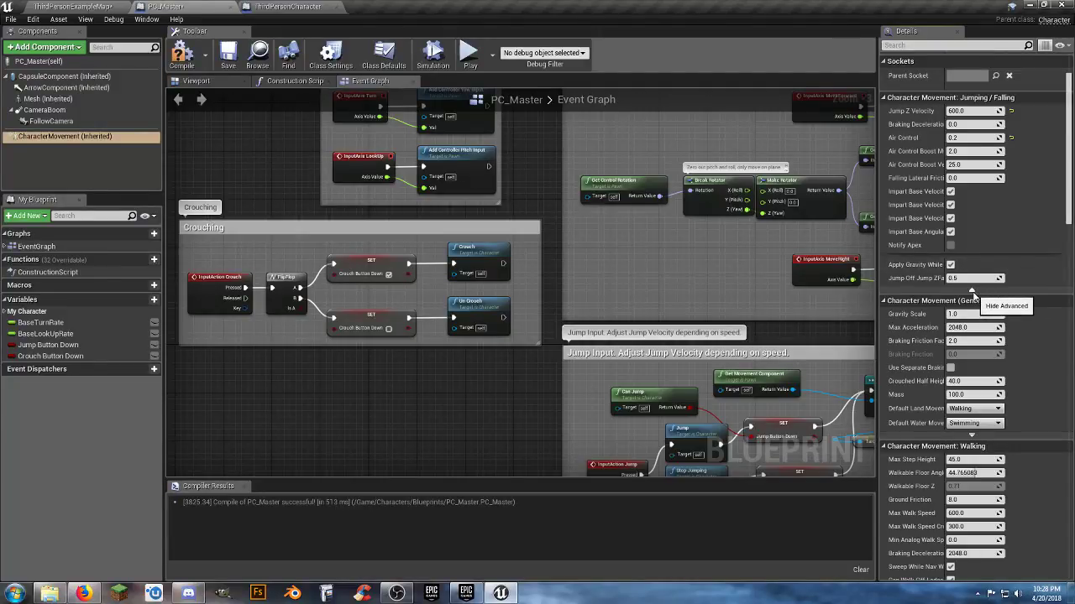
click(971, 290)
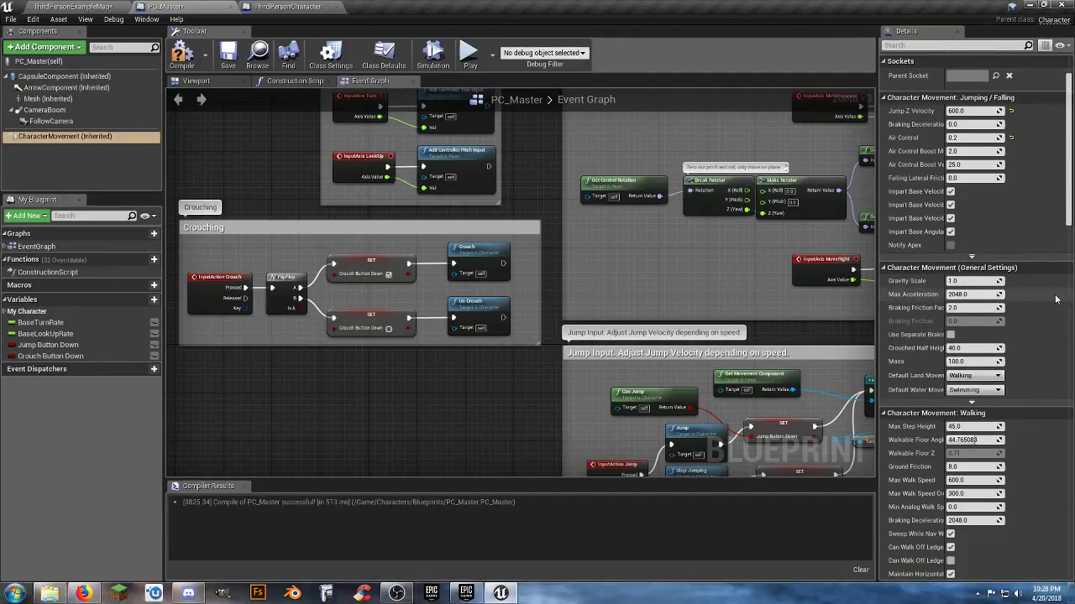
scroll(1050, 299, down, 1)
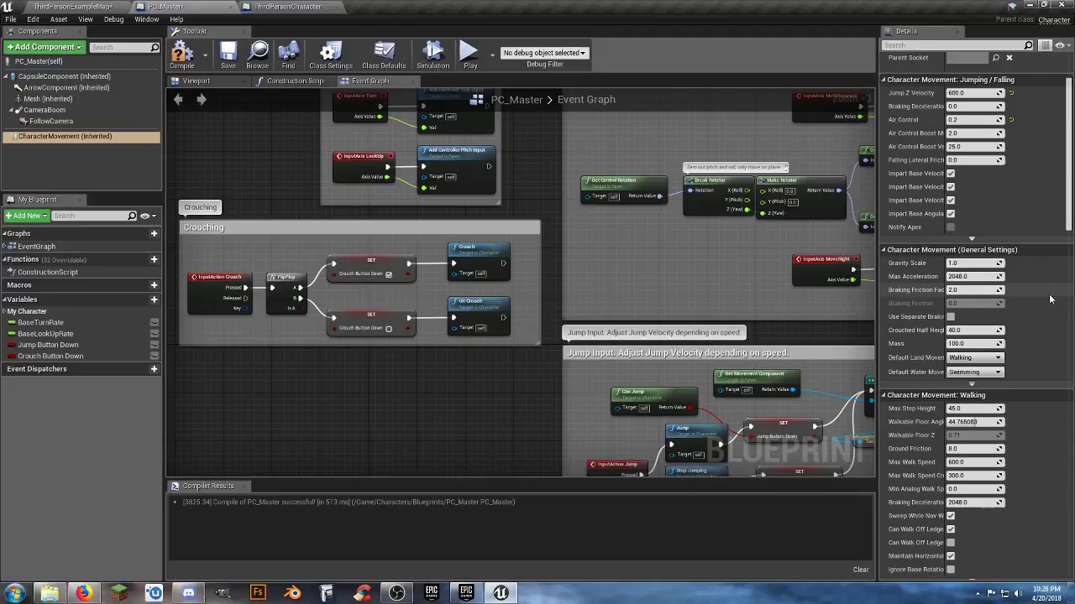
click(973, 385)
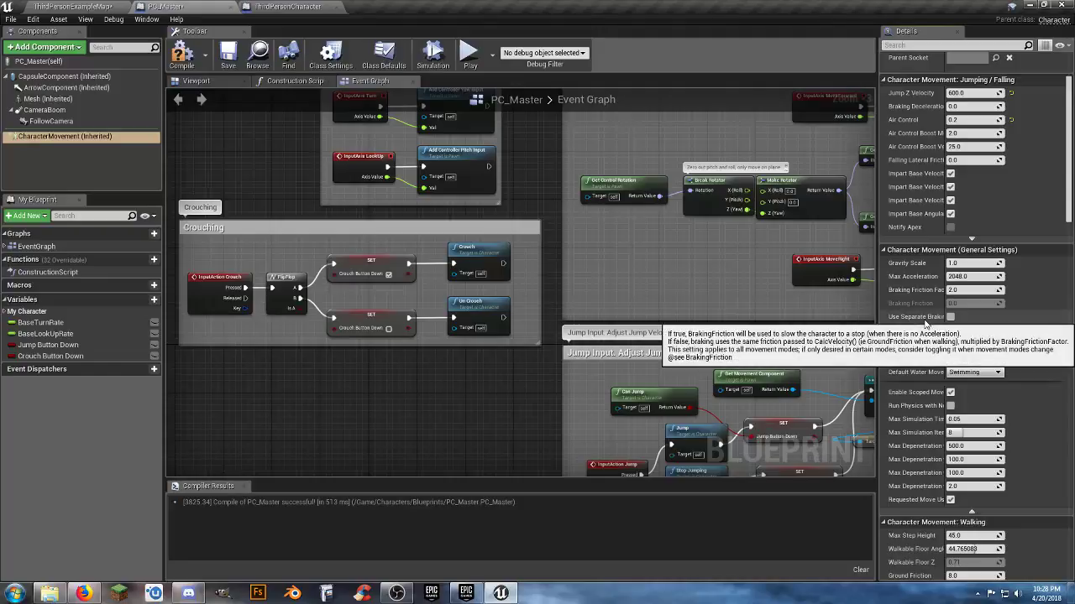
scroll(1014, 415, down, 2)
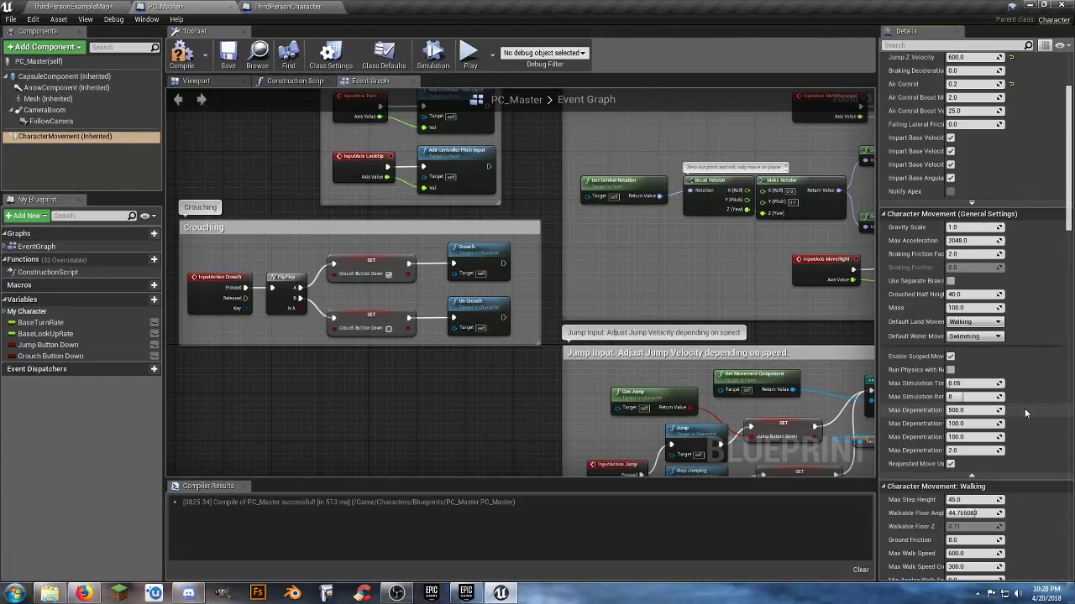
Filter the CharacterMovement details by "crouc", enable Can Crouch under Movement Capabilities, and clear the filter
click(947, 44)
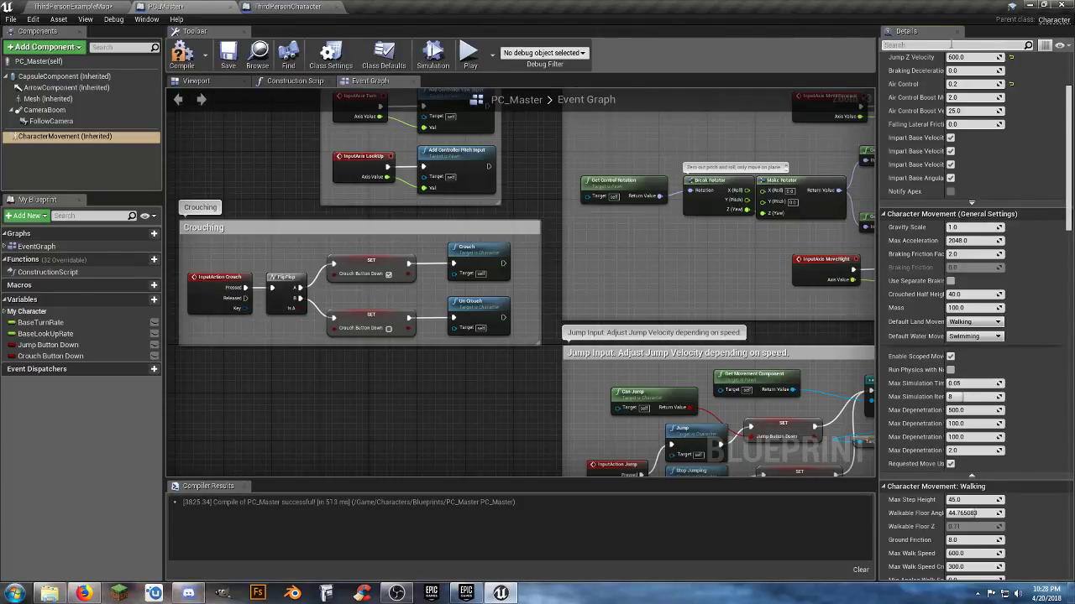
text(crouc)
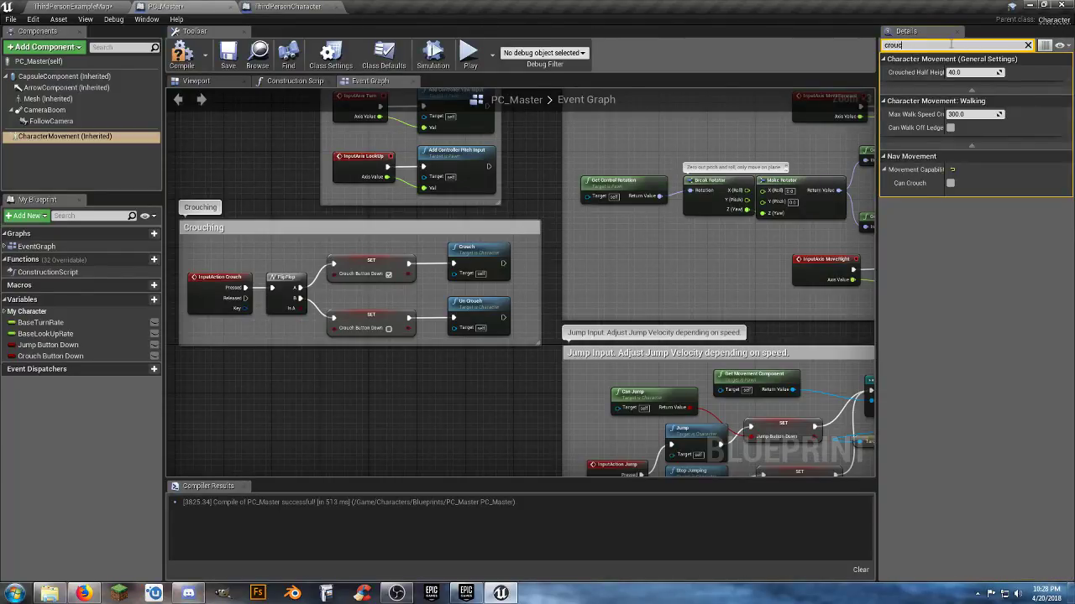
click(950, 182)
key(BackSpace)
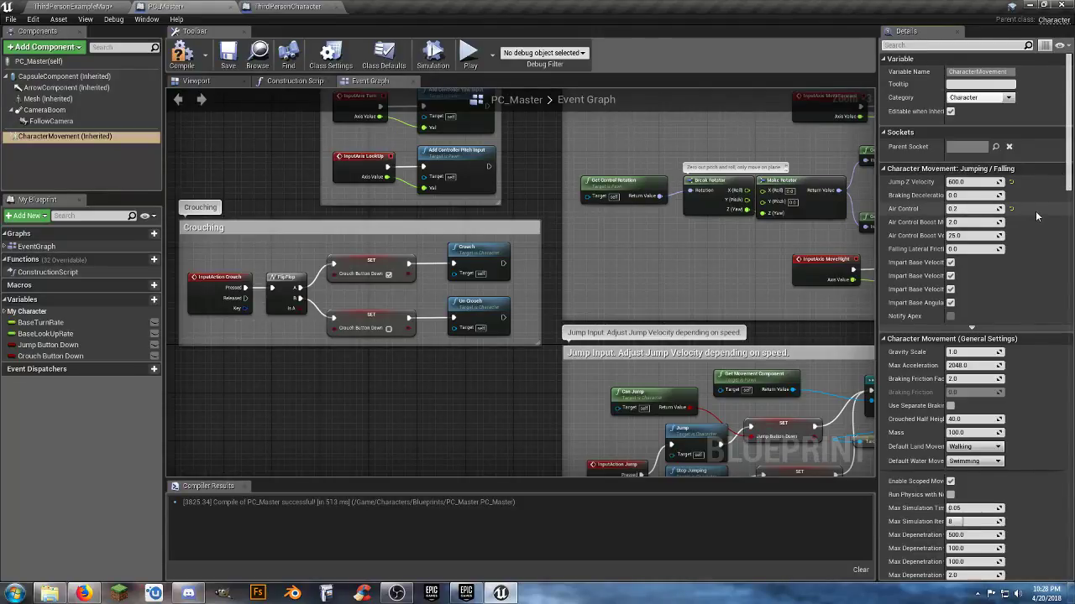
Check the advanced Jumping / Falling options, review the crouch settings using the filter "crou", and clear the filter
click(974, 327)
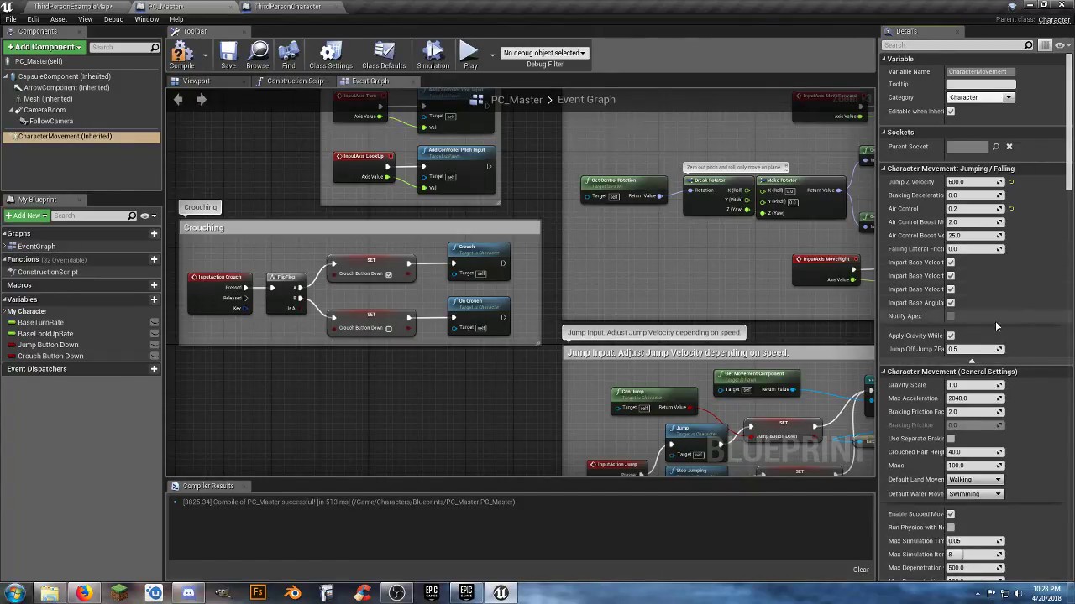
click(974, 363)
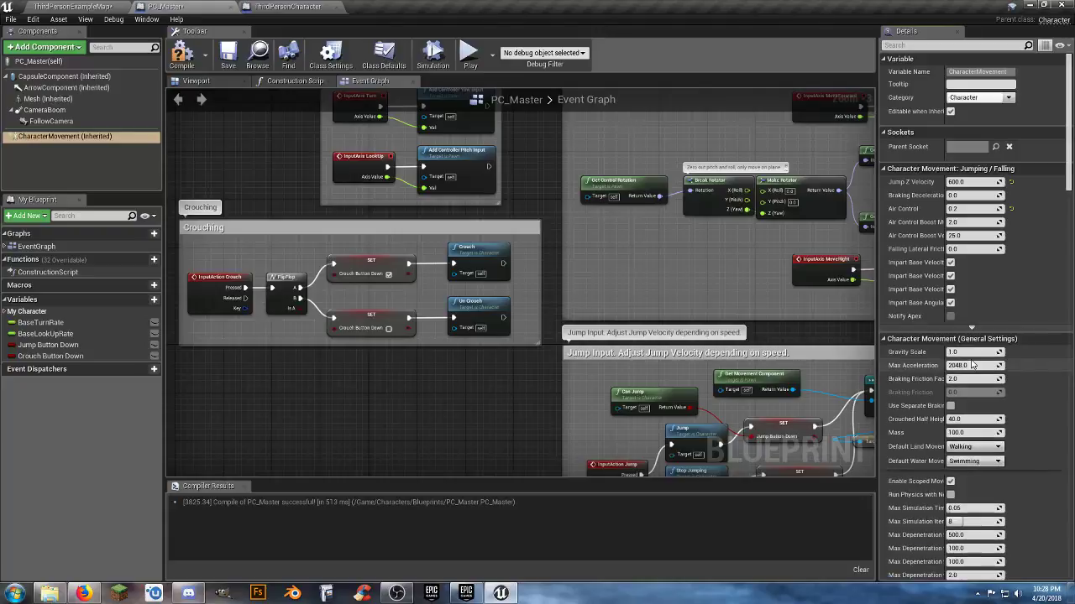
scroll(1033, 299, down, 4)
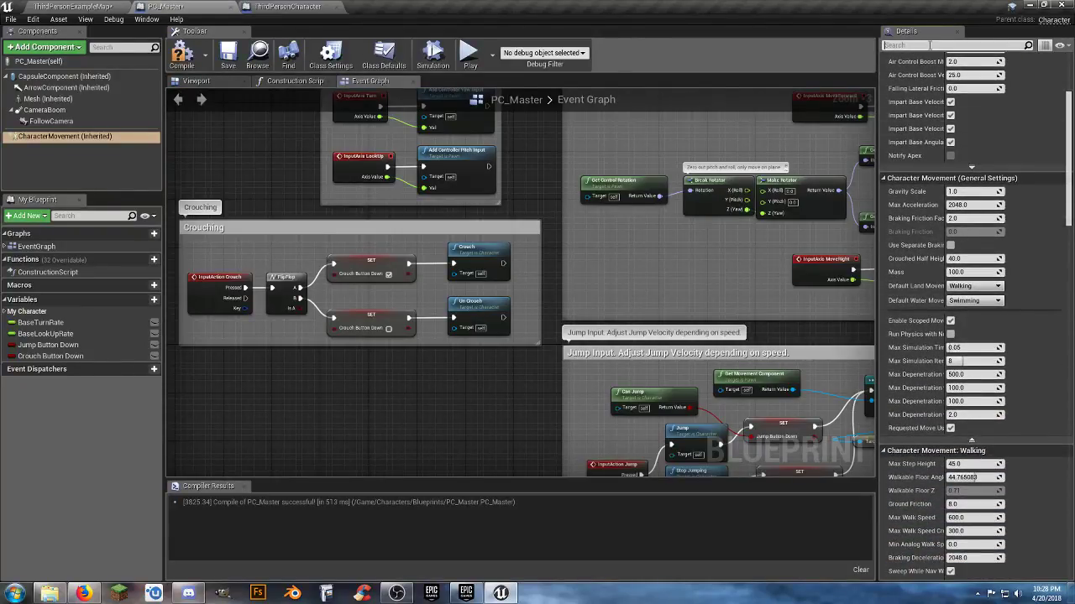
text(crou)
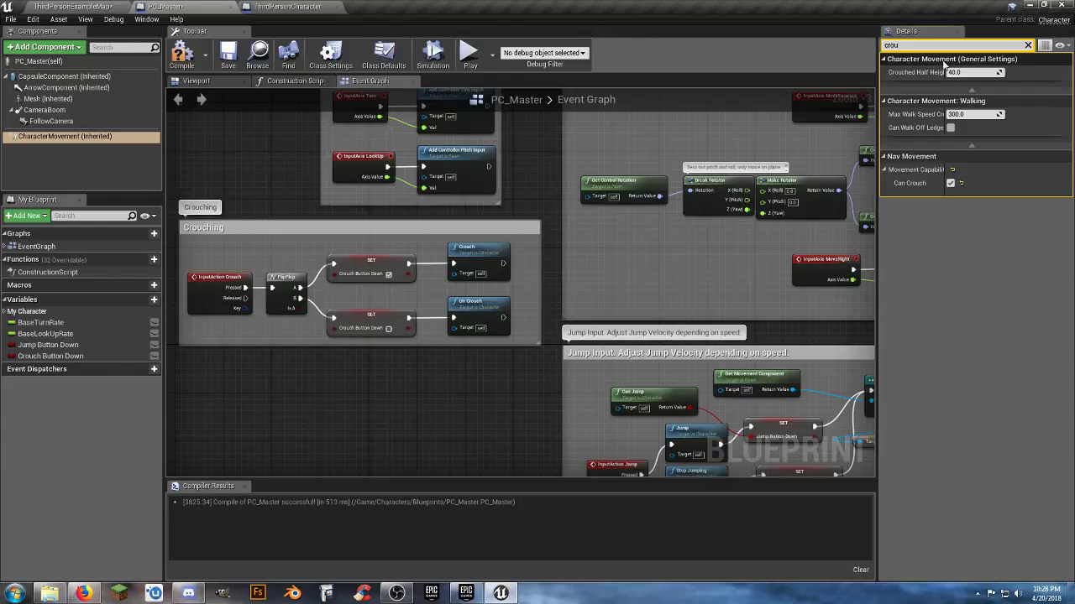
key(BackSpace)
key(BackSpace)
key(BackSpace)
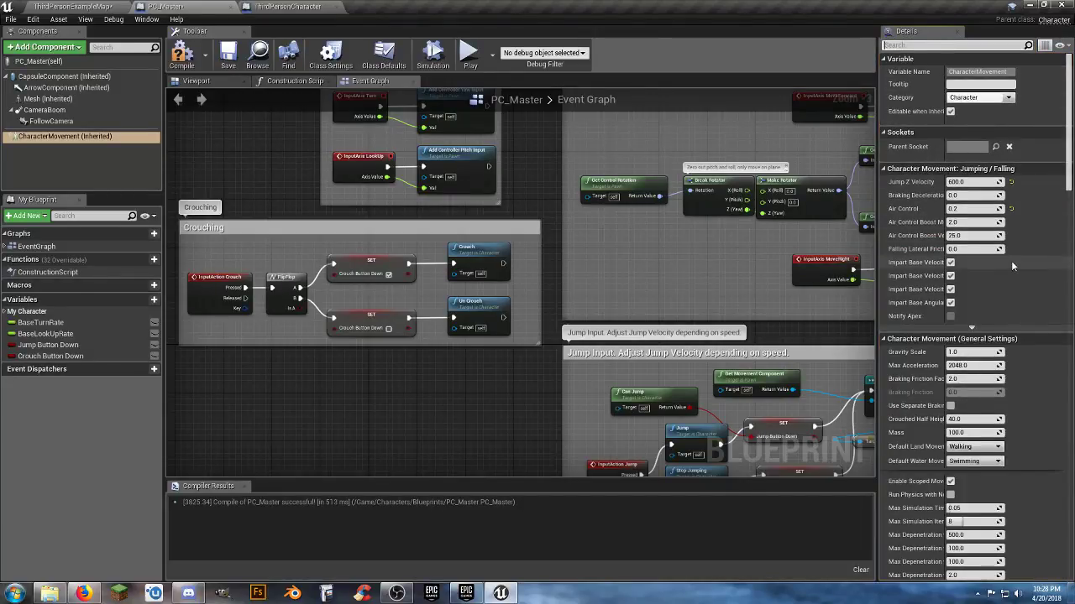
Look through the unfiltered CharacterMovement categories down to Nav Movement to locate the Can Crouch option, and return to the general settings
scroll(1023, 221, down, 2)
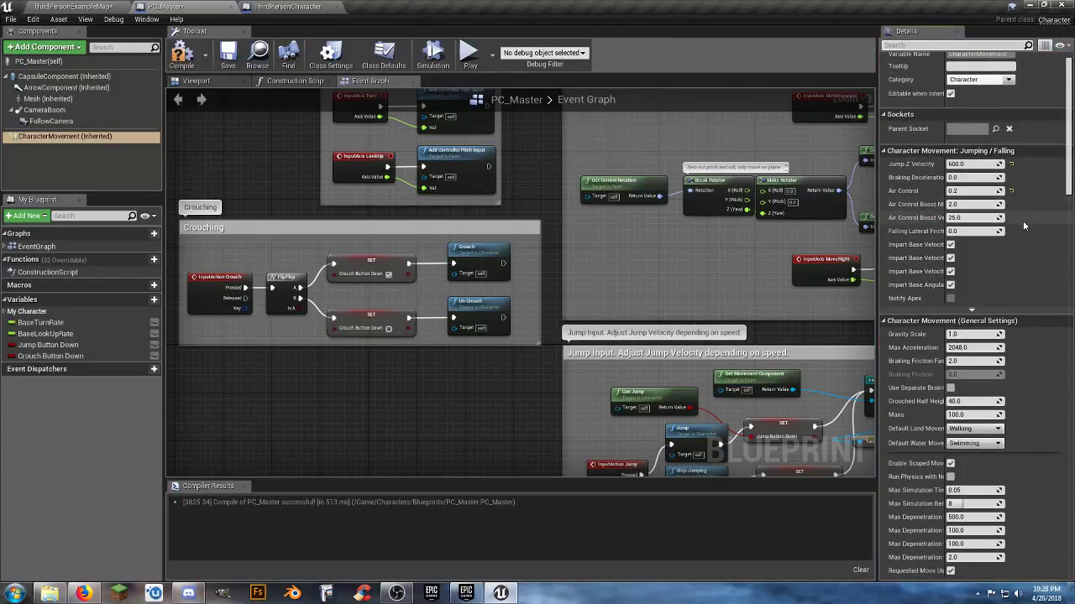
scroll(1023, 225, down, 8)
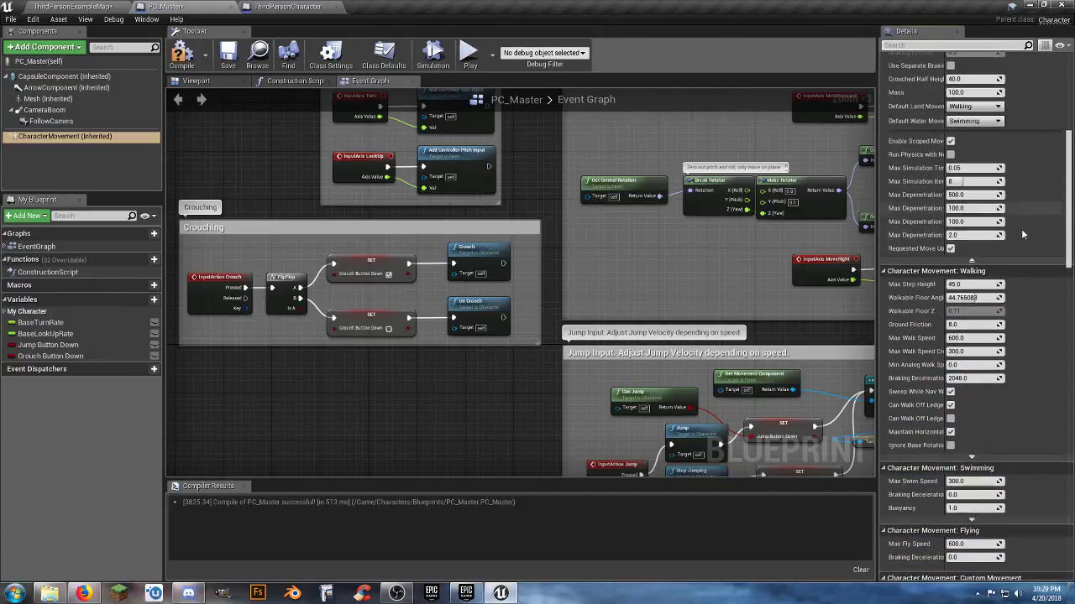
scroll(1025, 239, down, 4)
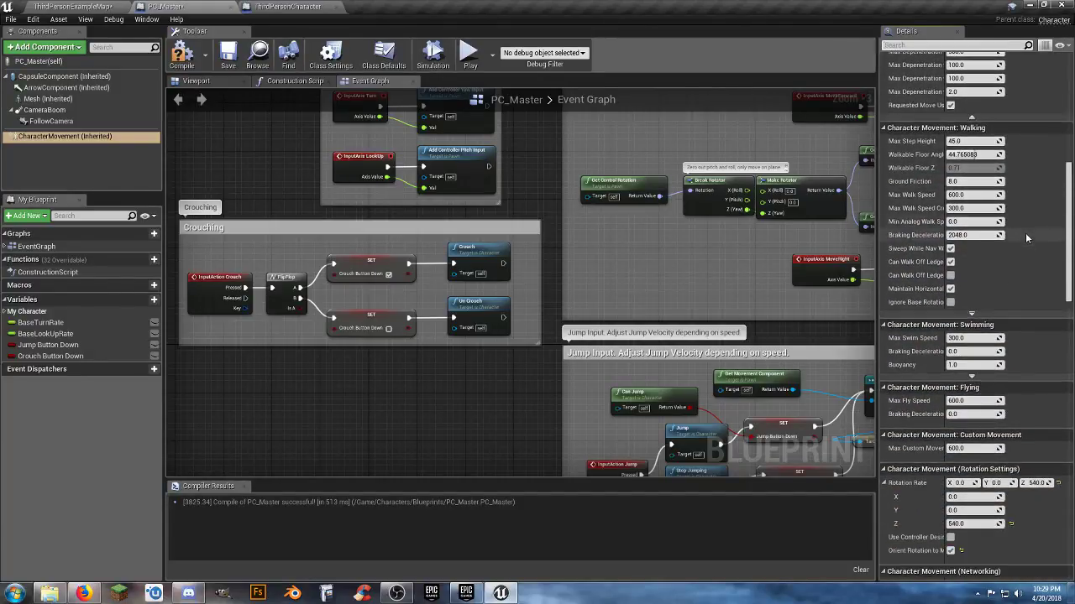
scroll(1030, 354, down, 3)
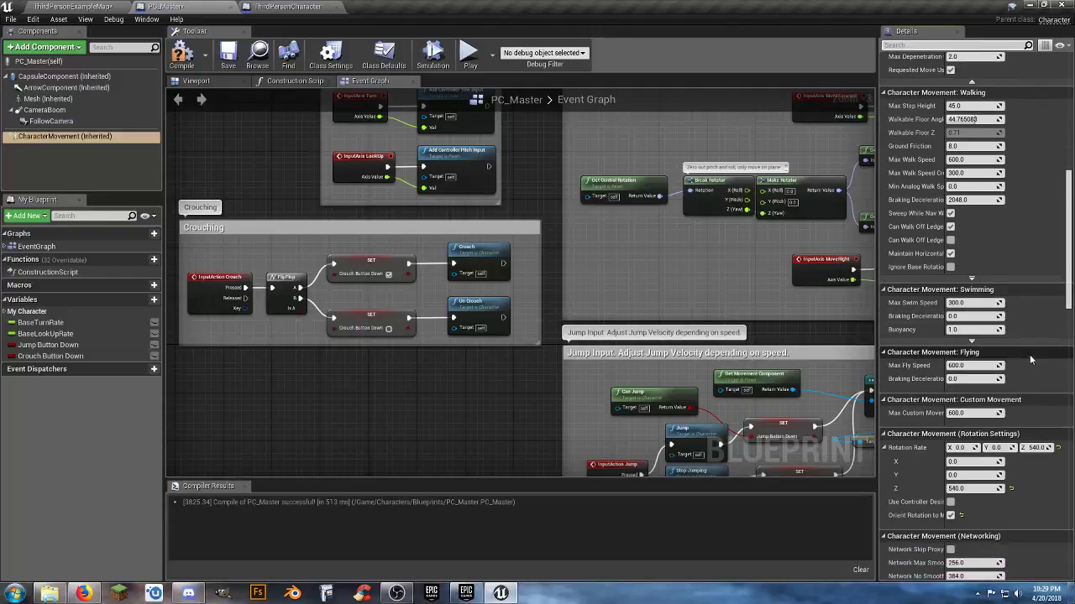
scroll(1030, 360, down, 2)
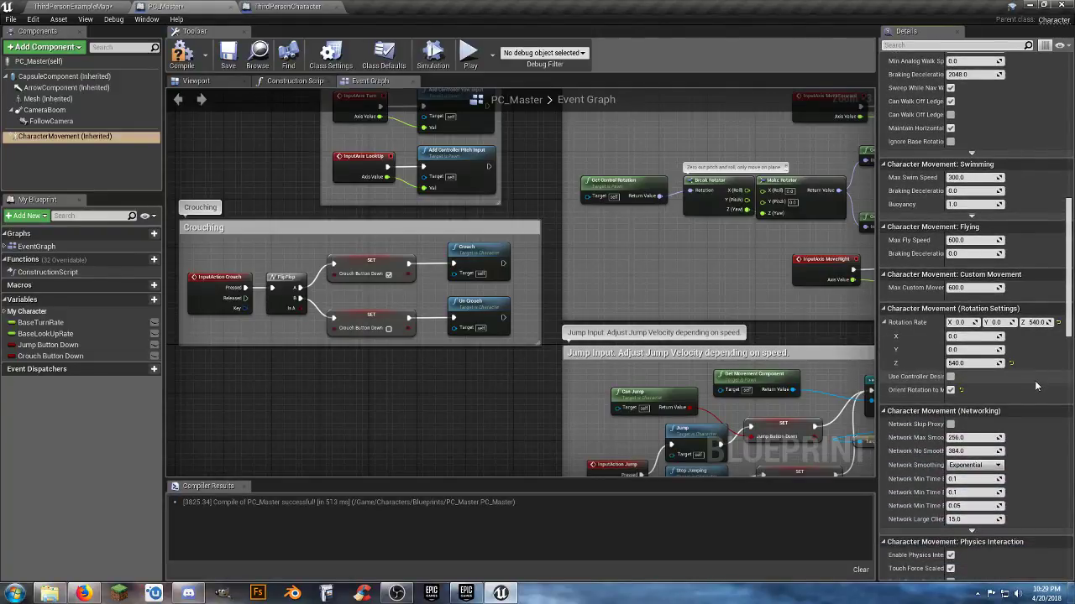
scroll(1035, 381, down, 3)
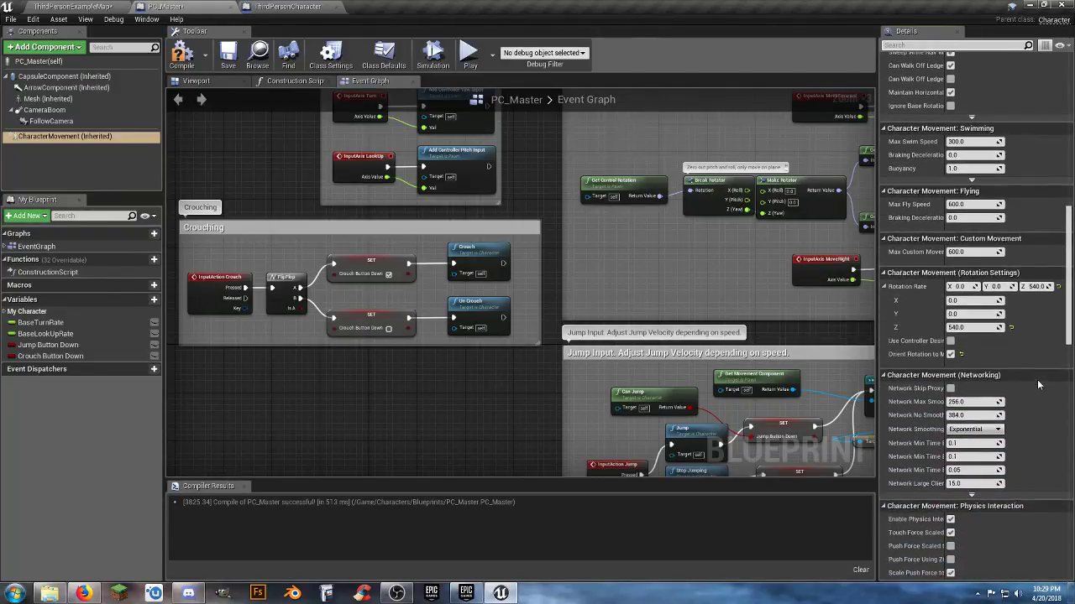
scroll(1038, 385, down, 3)
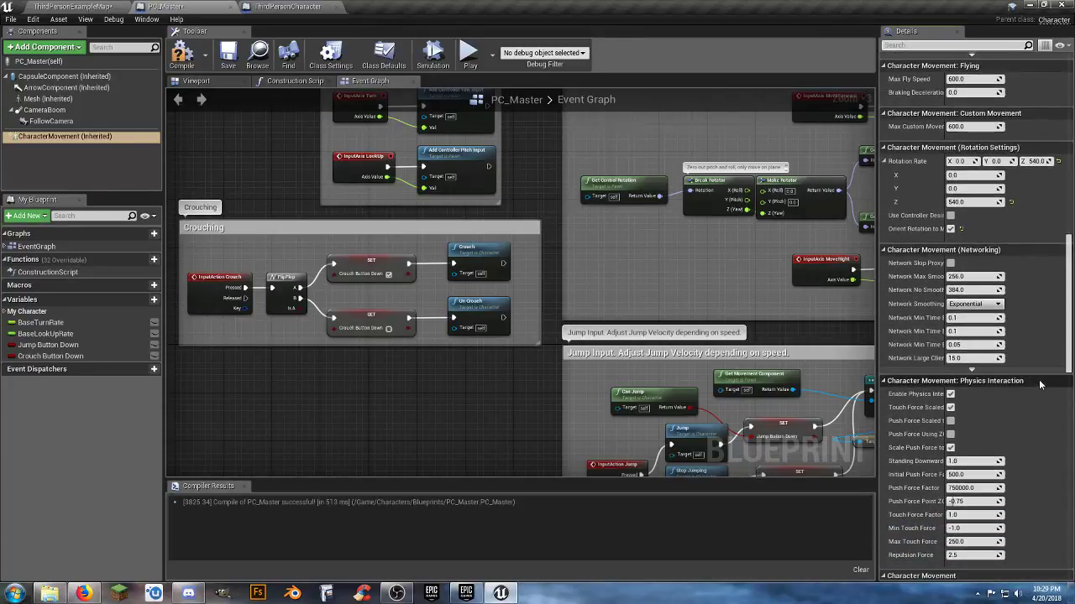
scroll(1041, 384, down, 7)
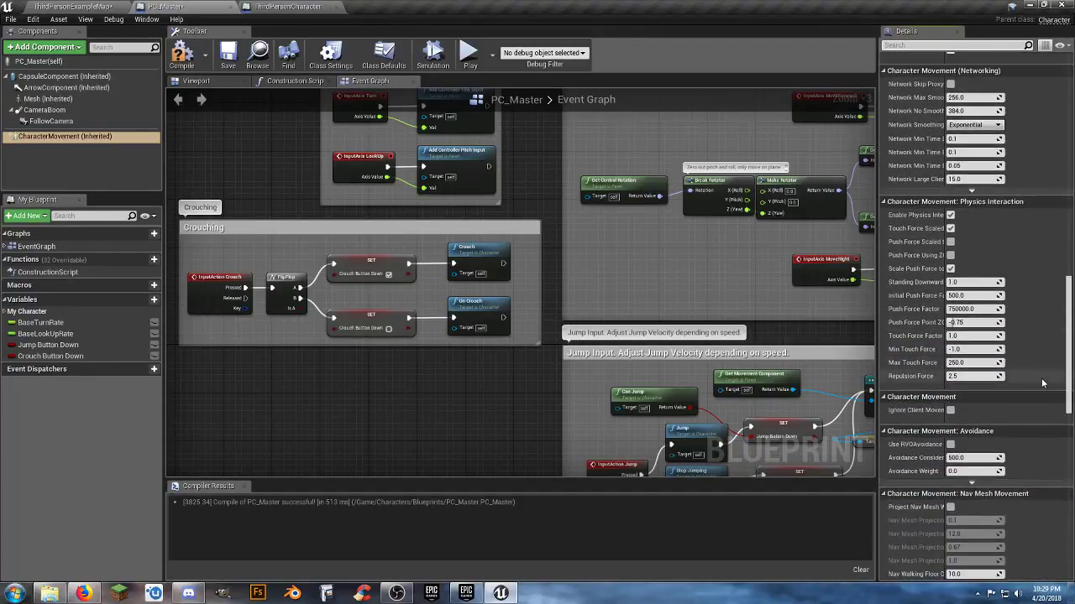
scroll(1042, 384, down, 7)
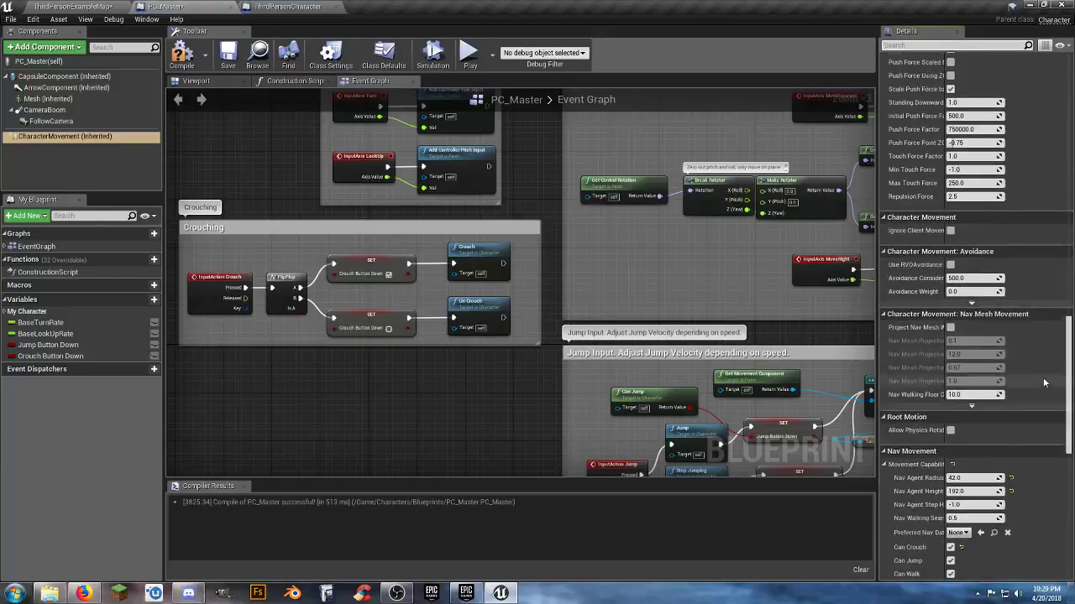
scroll(1043, 377, down, 5)
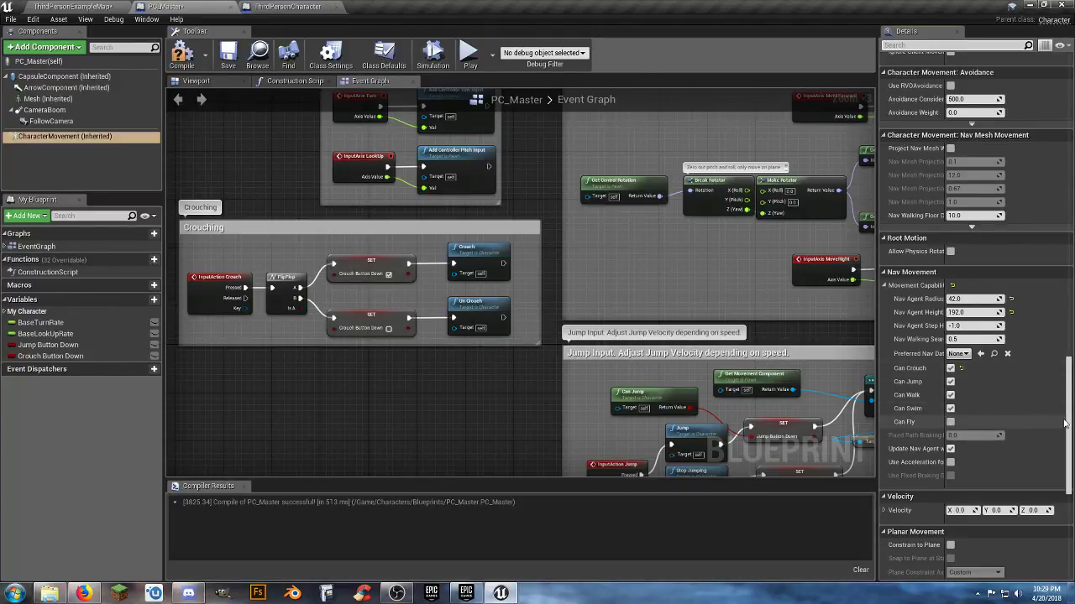
drag(1070, 430, 1054, 121)
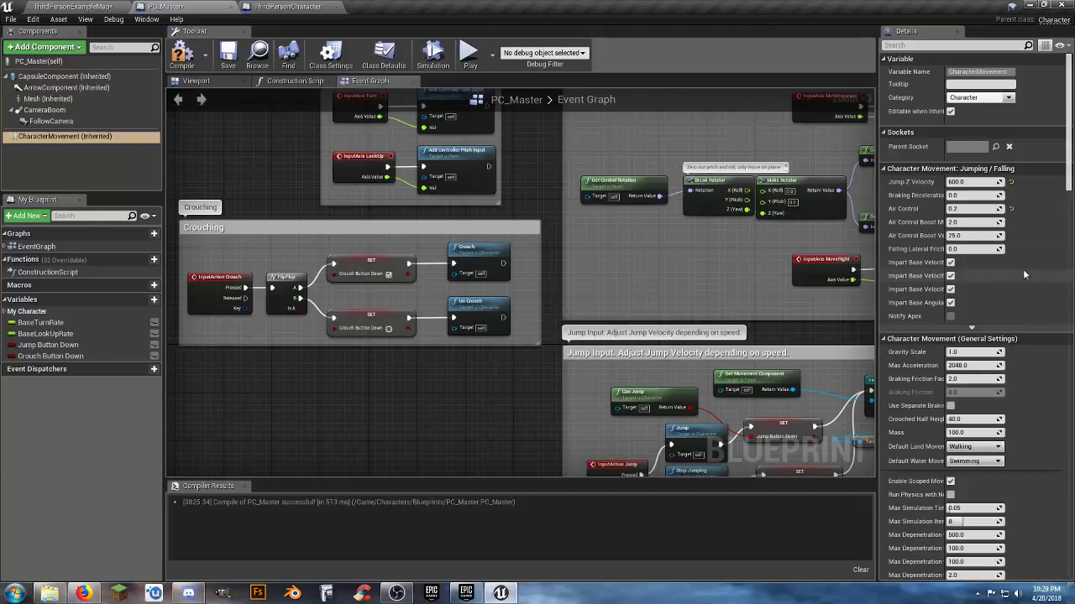
scroll(1026, 271, down, 3)
scroll(1038, 283, down, 2)
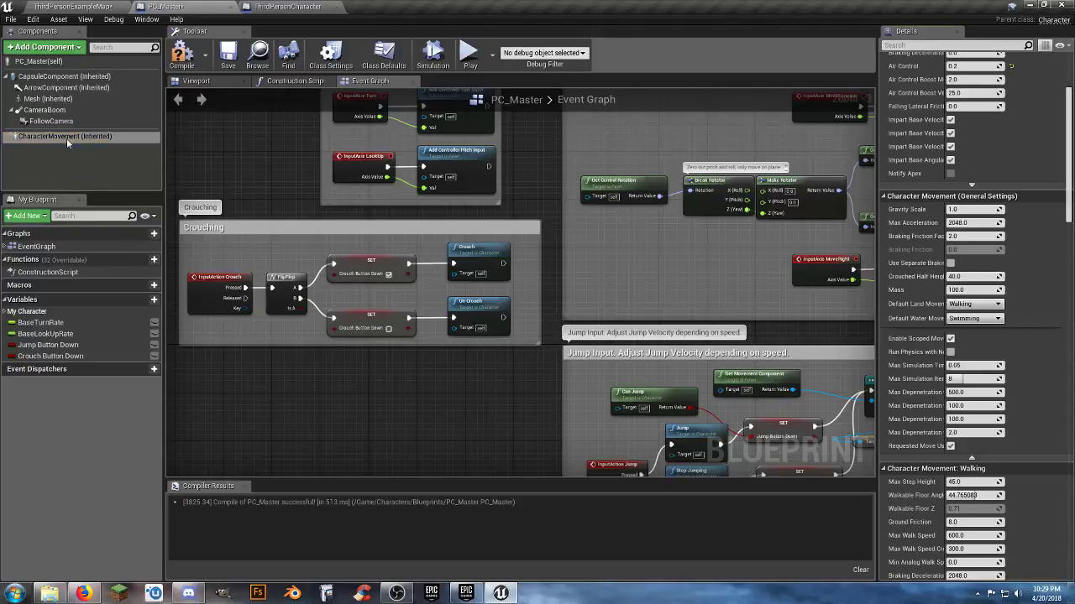
Turn off Hidden in Game for the CapsuleComponent, and compile and save PC_Master
click(53, 77)
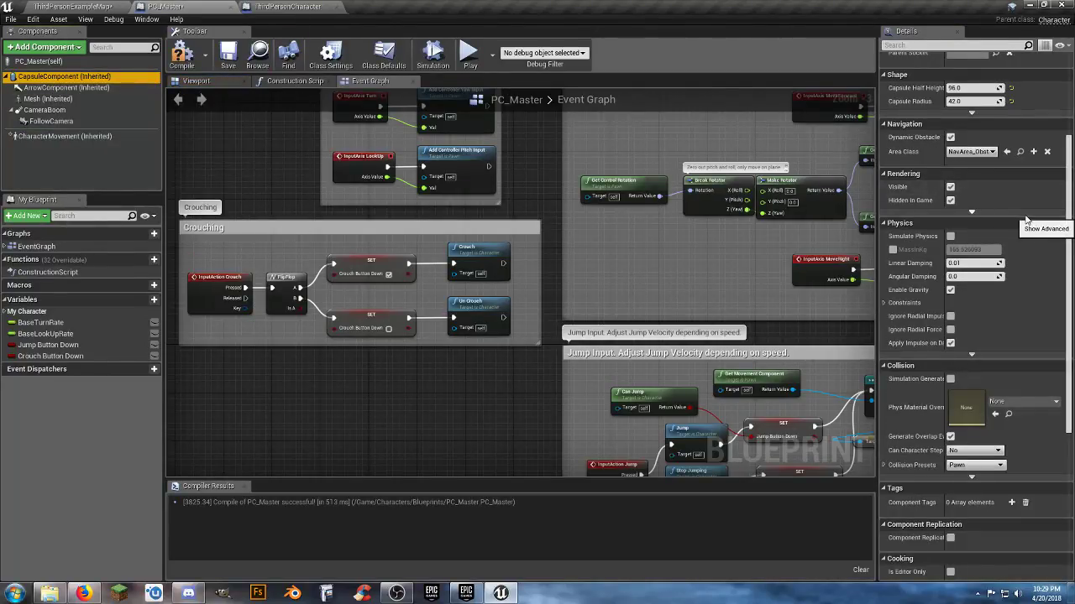
scroll(1026, 221, down, 2)
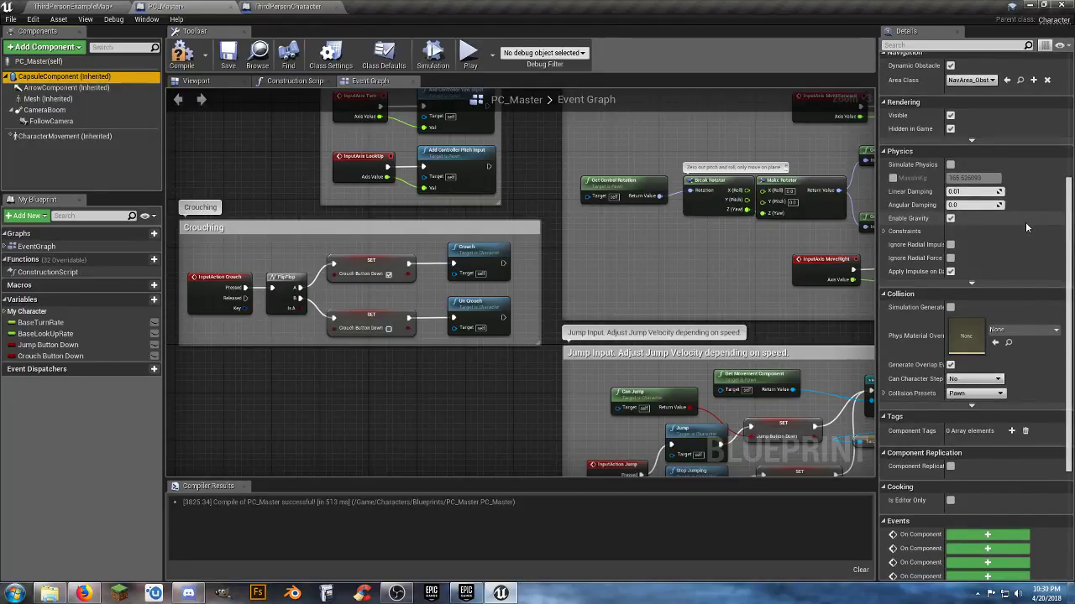
scroll(1025, 221, up, 2)
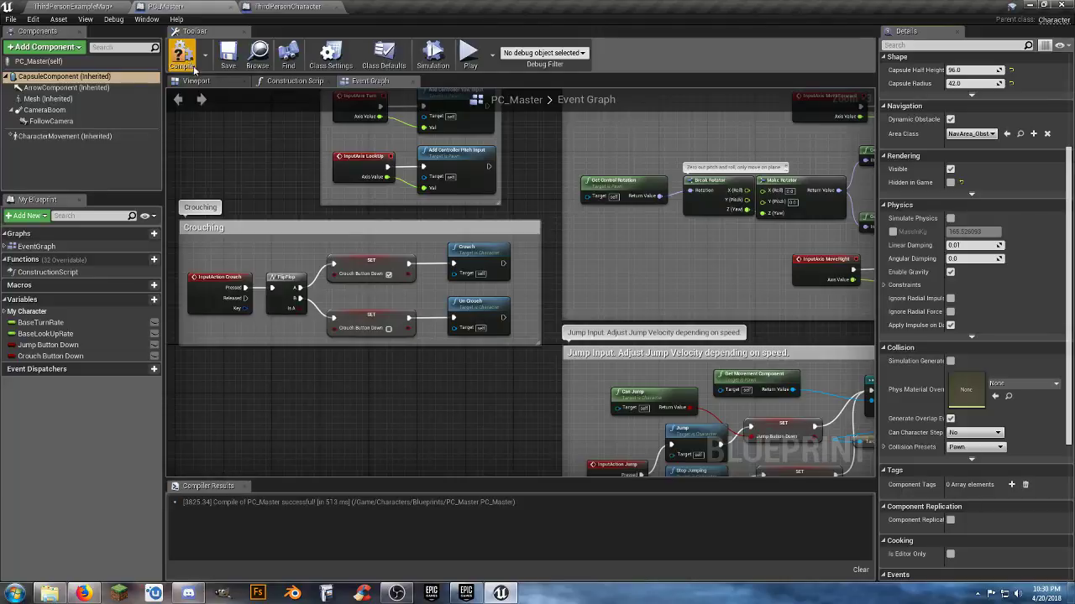
click(228, 56)
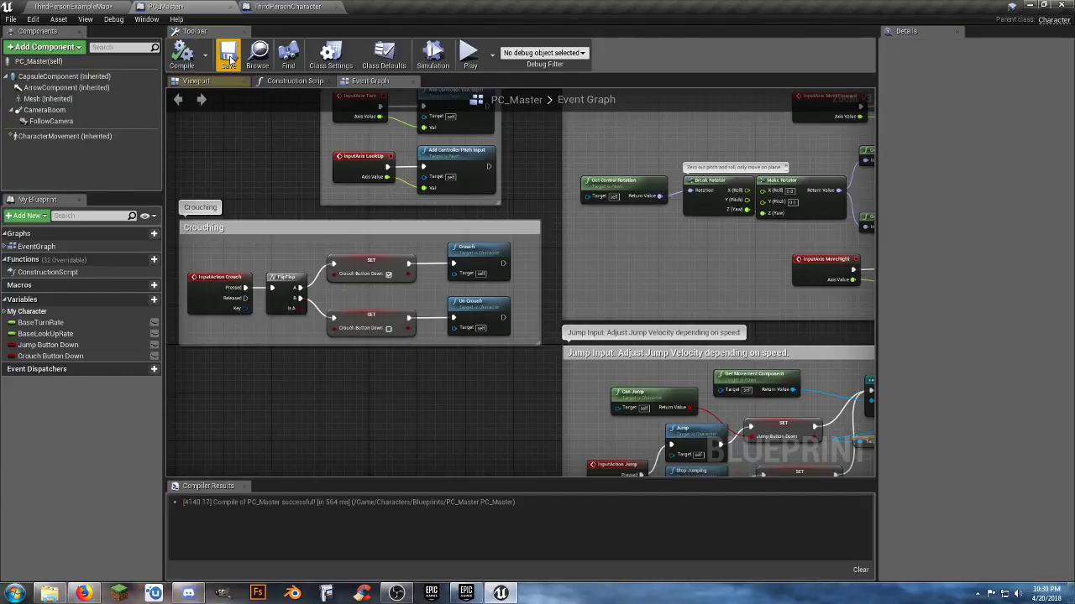
Play ThirdPersonExampleMap and crouch-walk the character through the white wall's doorway and up the stairs, watching the capsule
click(92, 9)
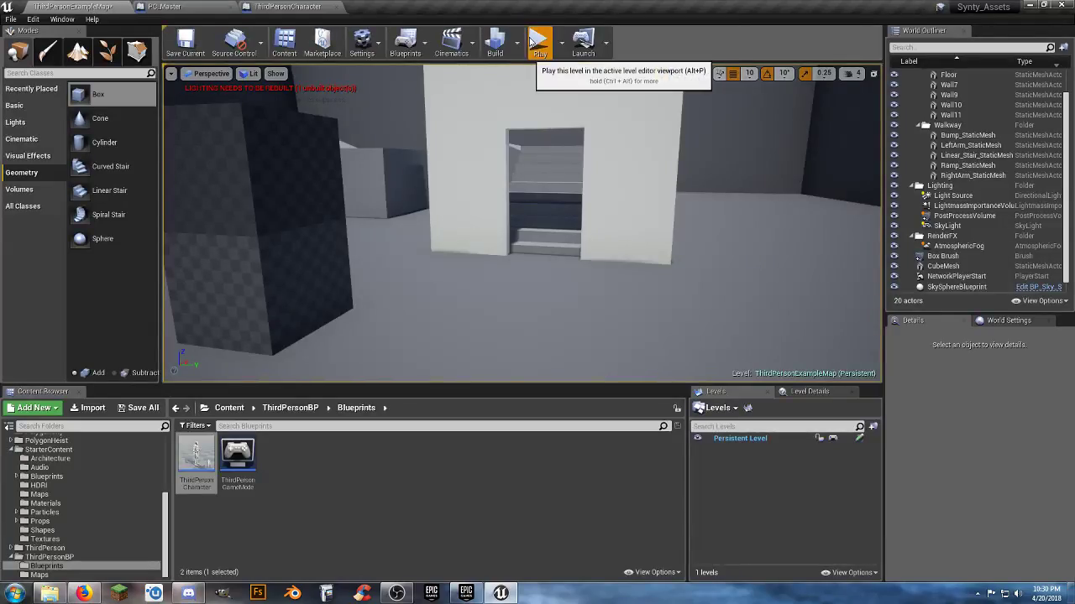
click(538, 40)
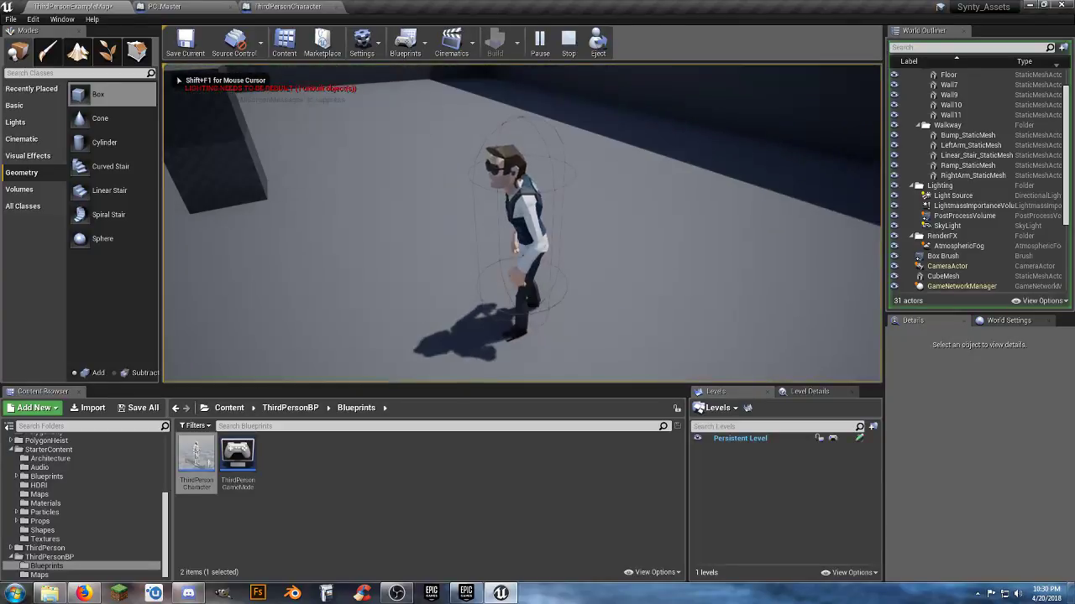
key(w)
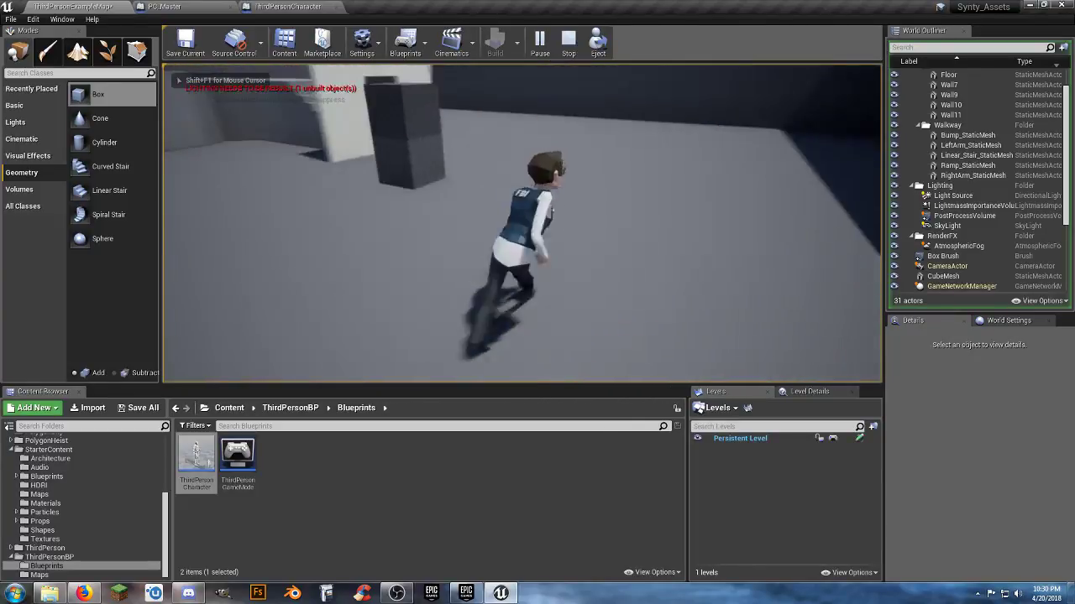
key(d)
key(w)
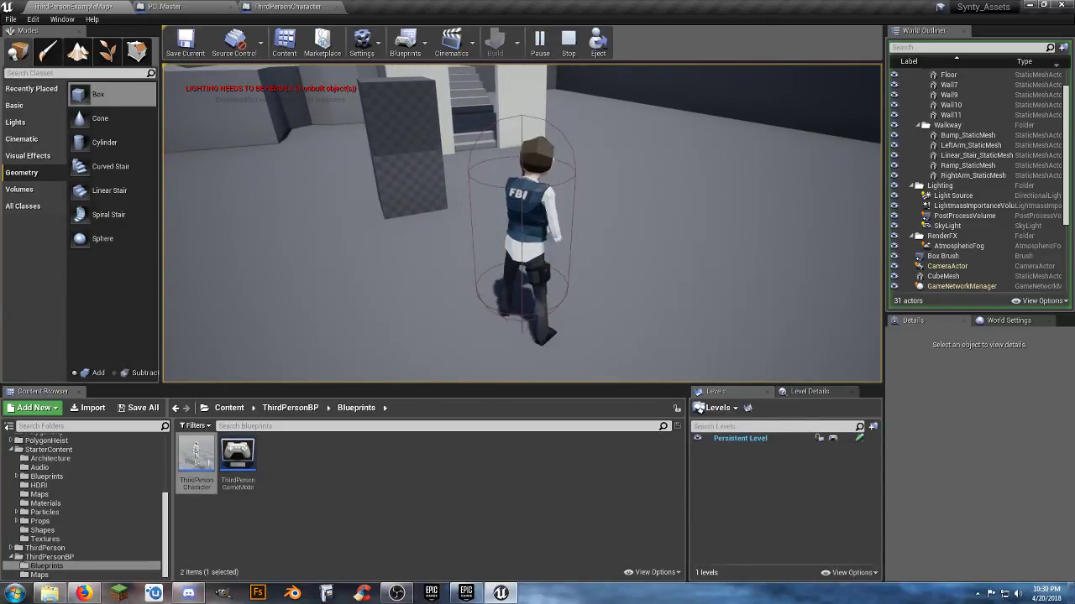
key(c)
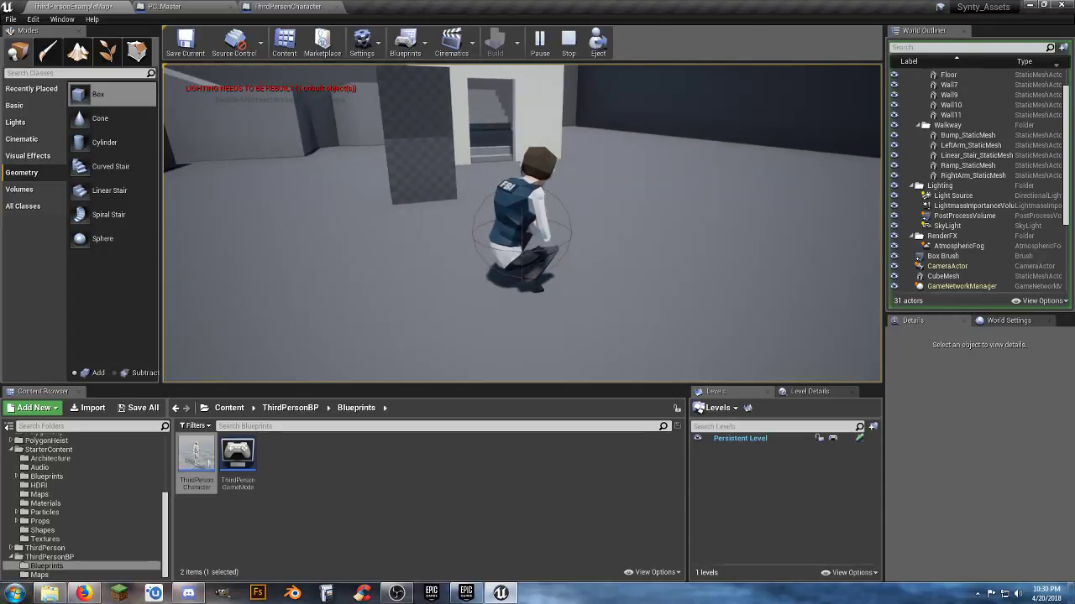
key(w)
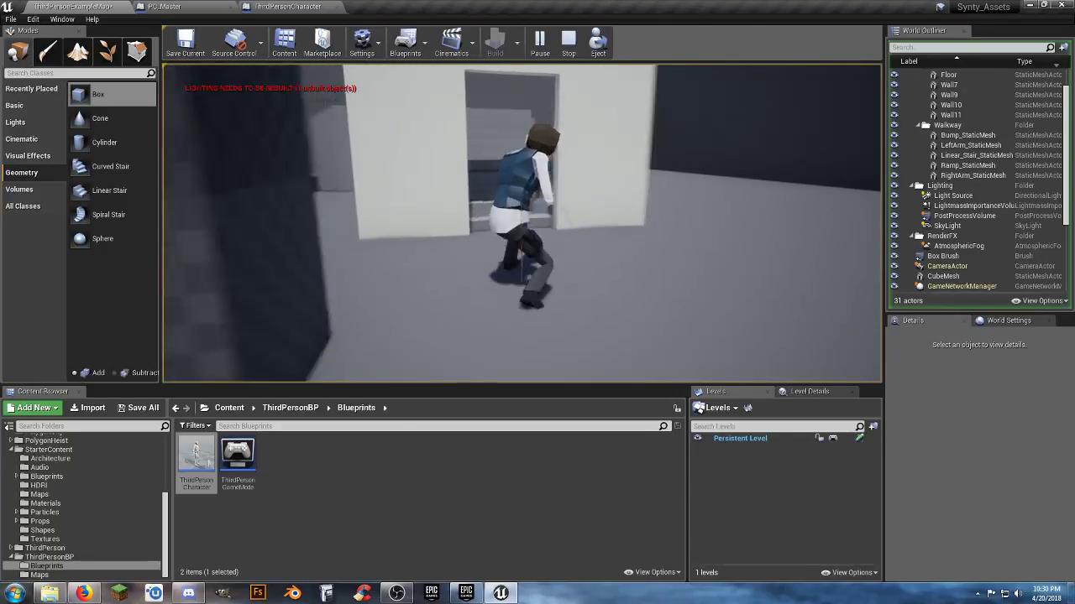
key(w)
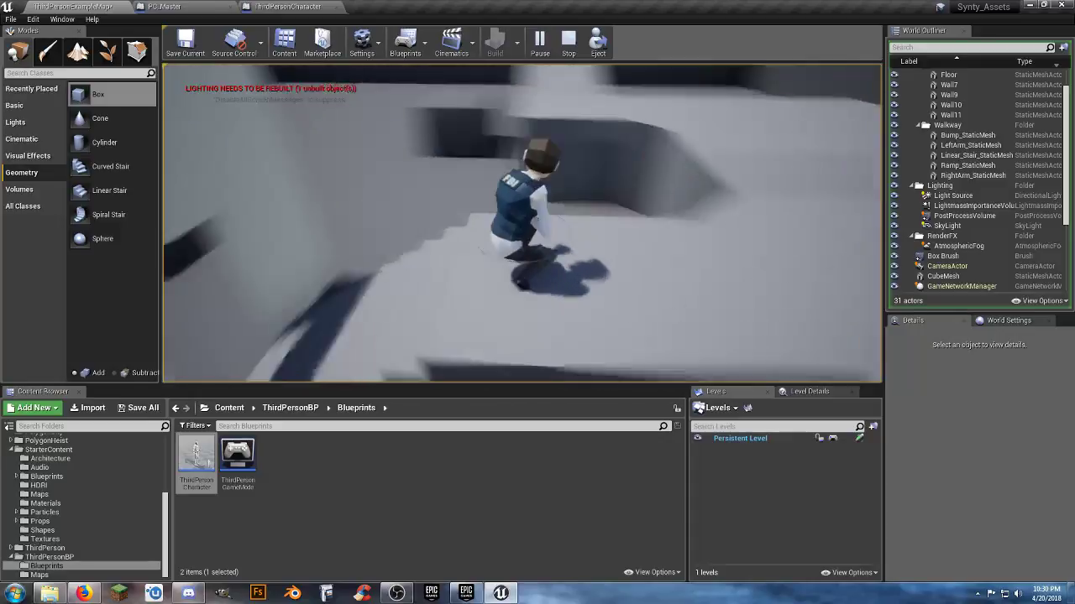
key(w)
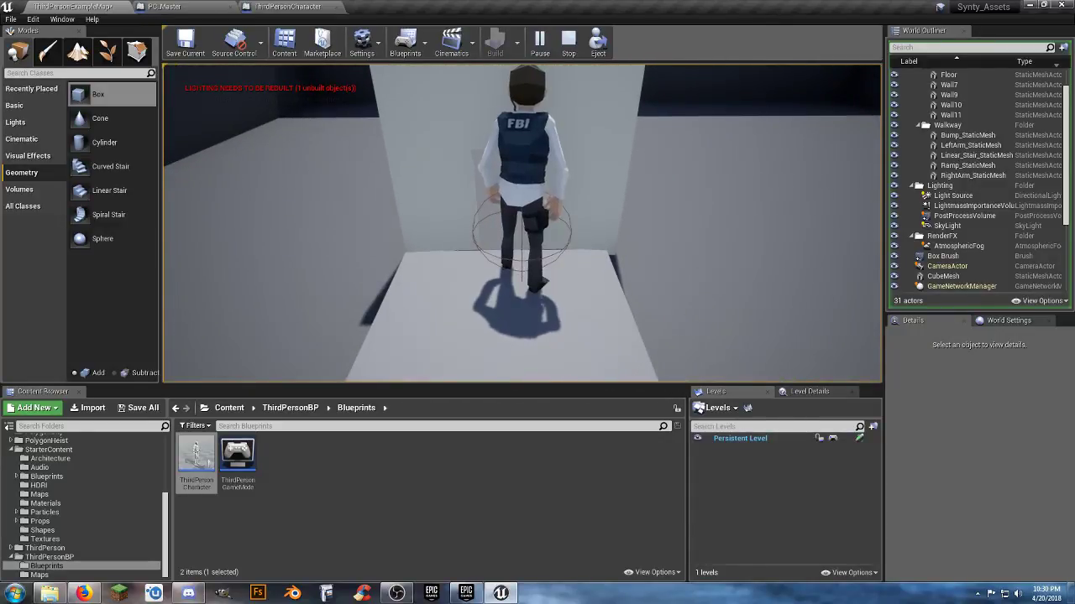
Run the character around the raised walkway and ramps while toggling crouch on and off to check its capsule, and return to the stairs
key(w)
key(d)
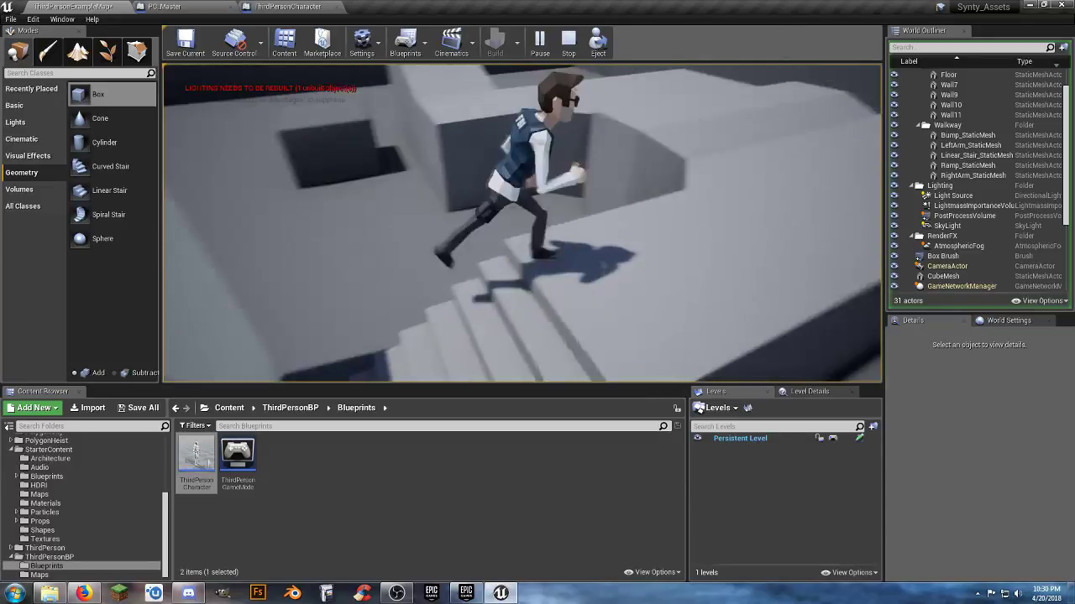
key(w)
key(w)
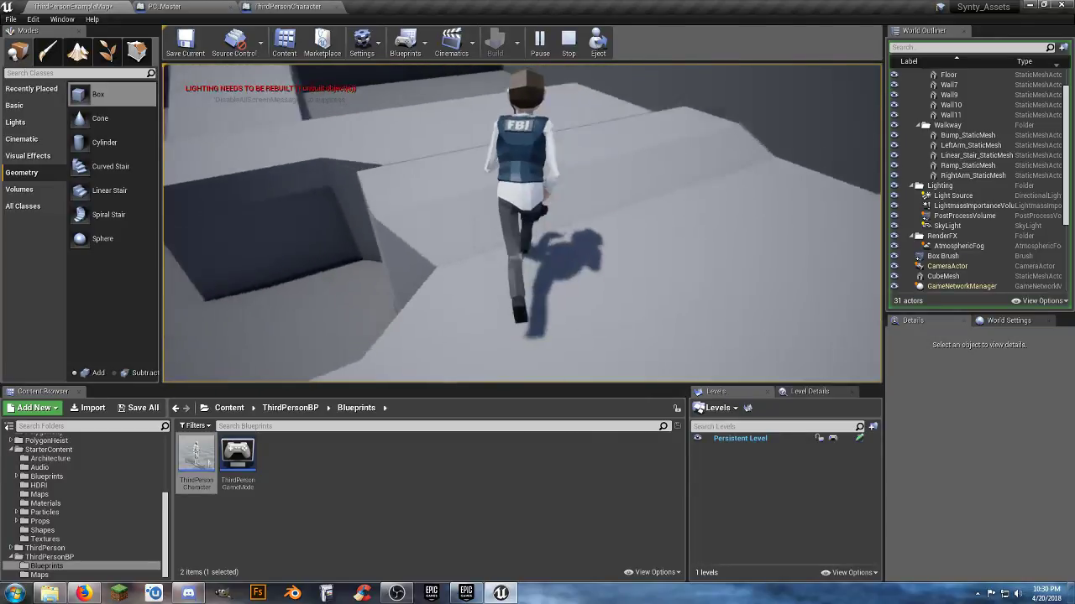
key(c)
key(w)
key(c)
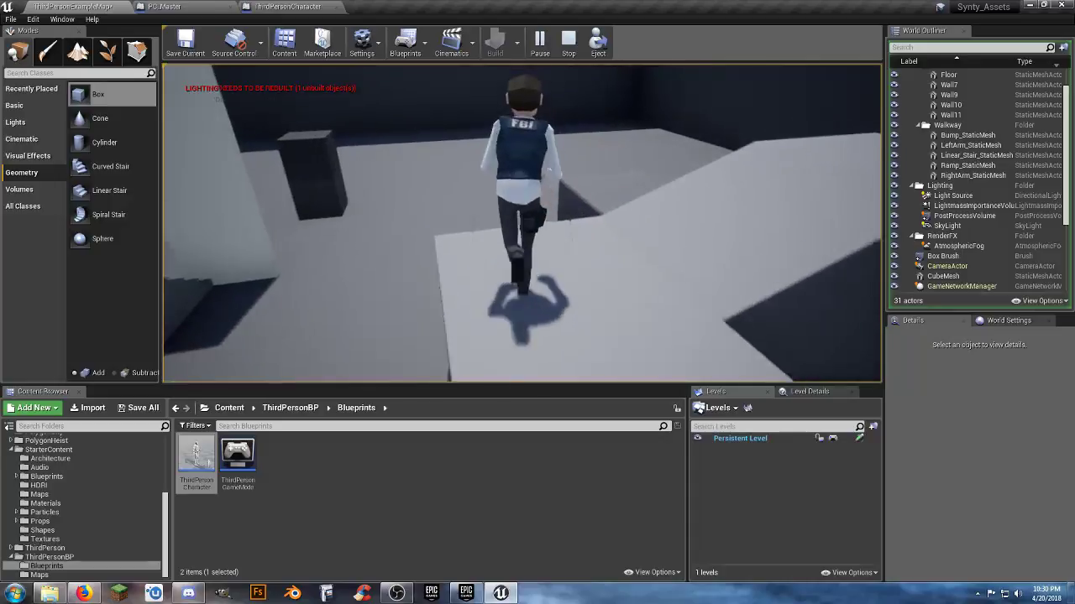
key(w)
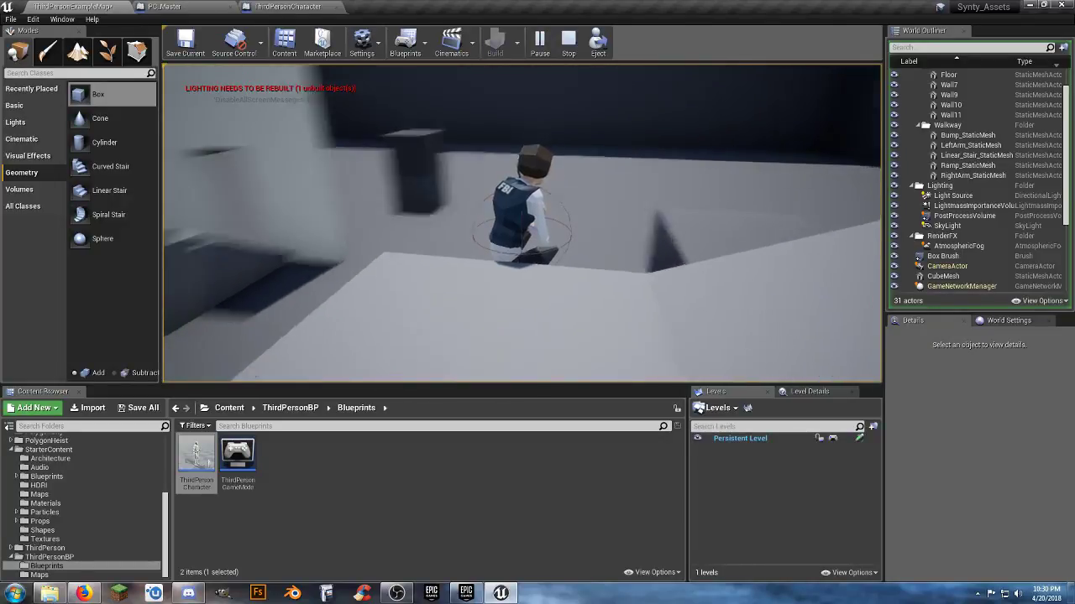
key(c)
key(w)
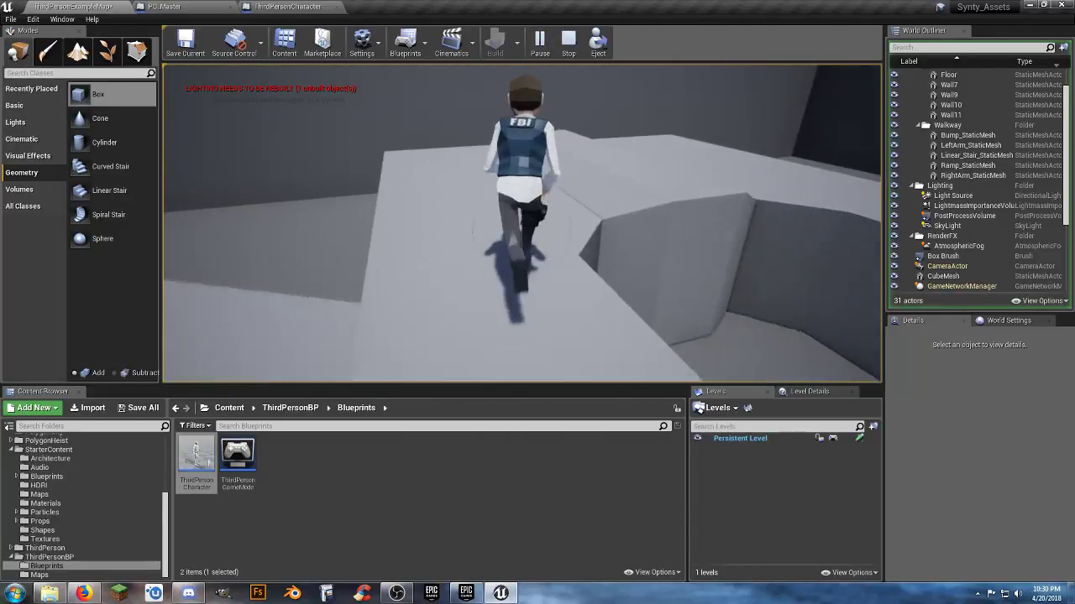
key(w)
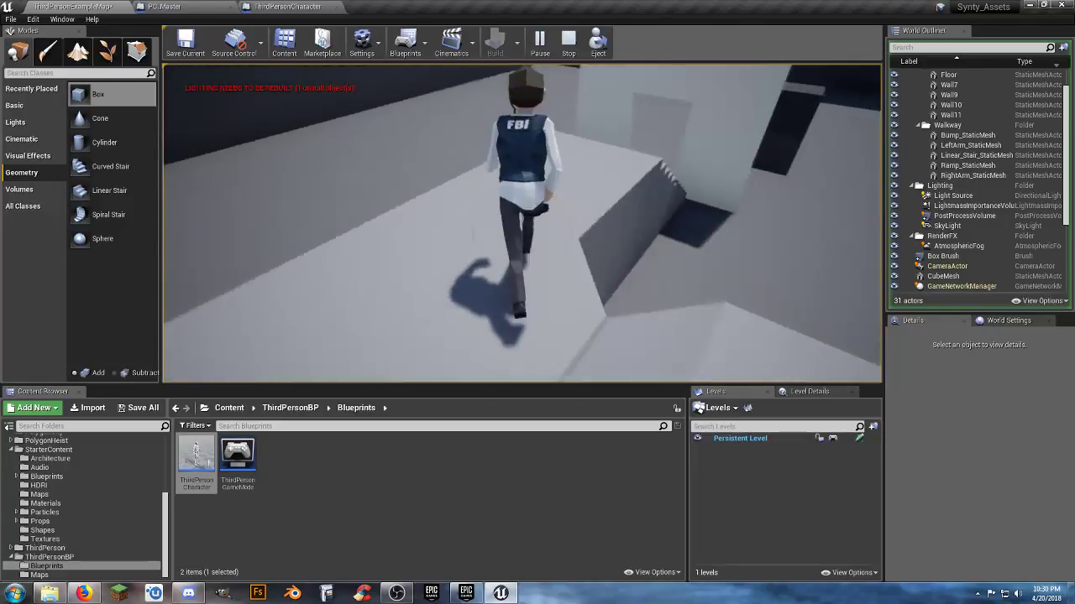
key(w)
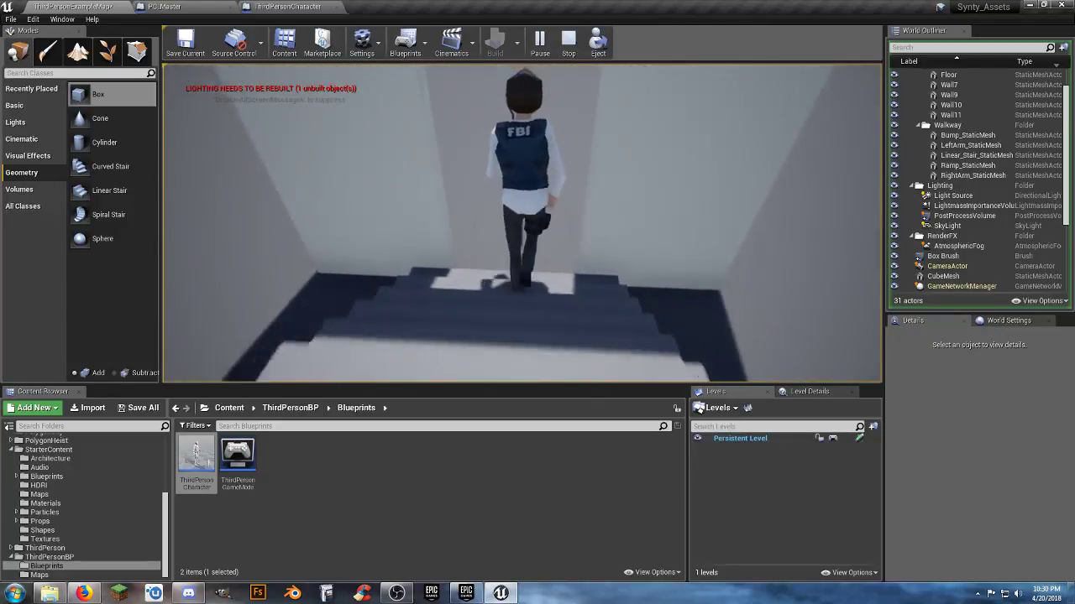
Test toggling crouch and moving on the open floor in front of the doorway, and end the play session
key(d)
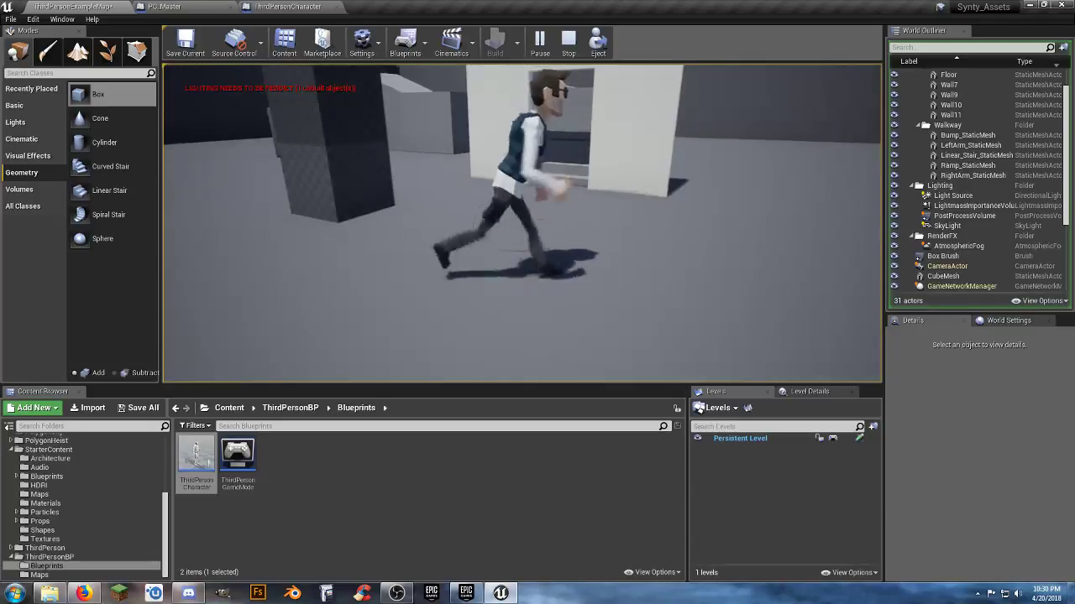
key(s)
key(w)
key(c)
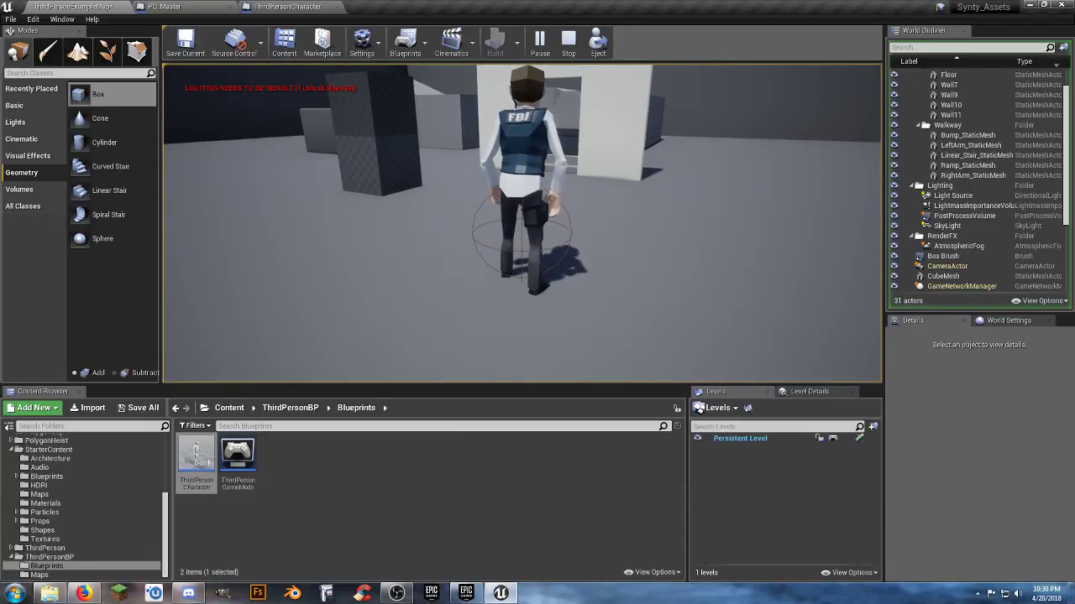
key(d)
key(w)
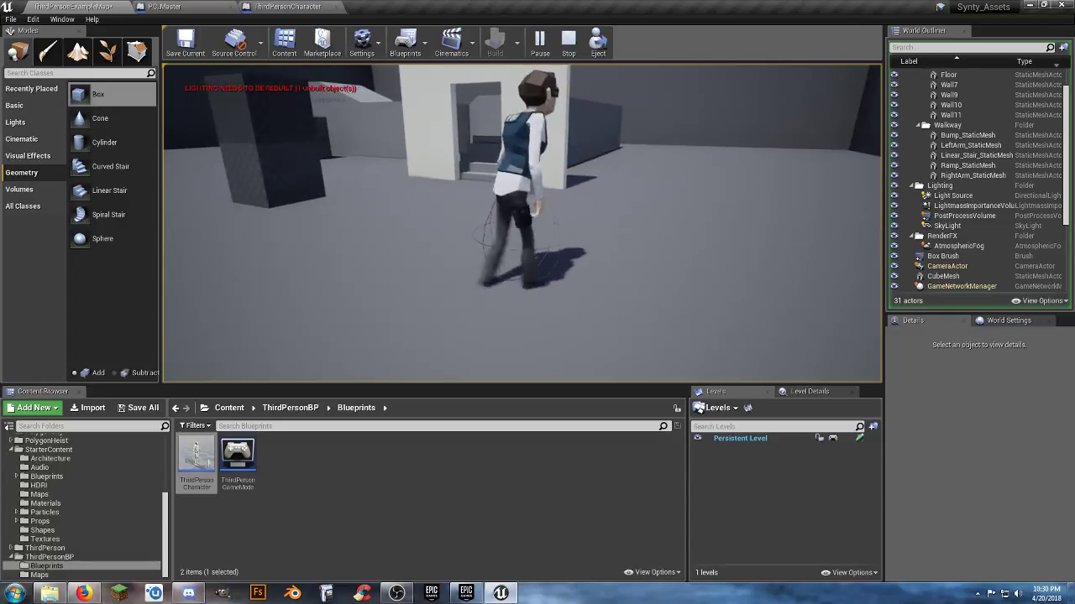
key(c)
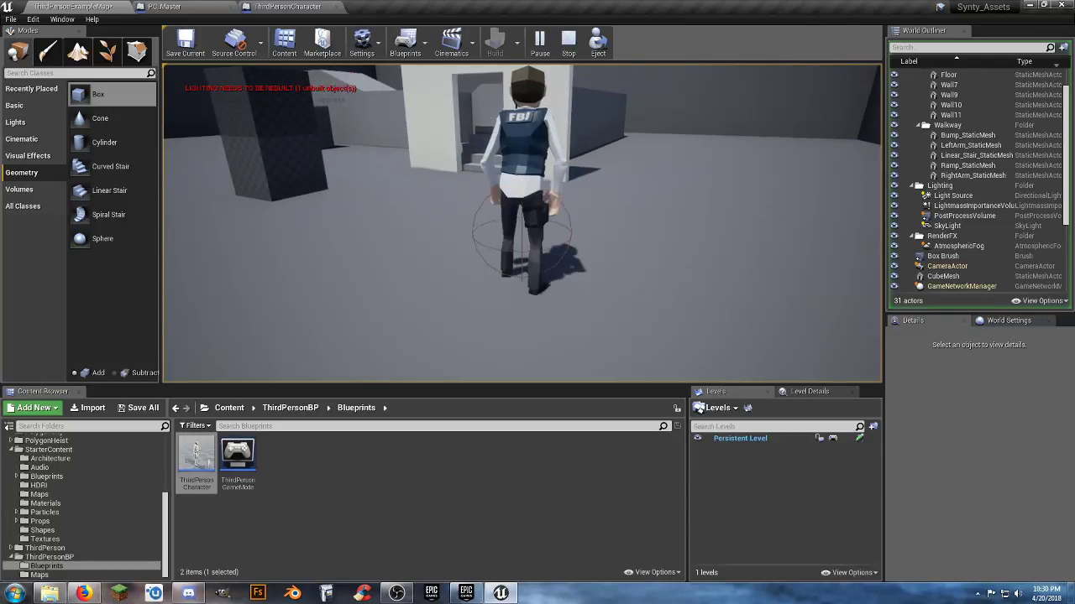
key(Escape)
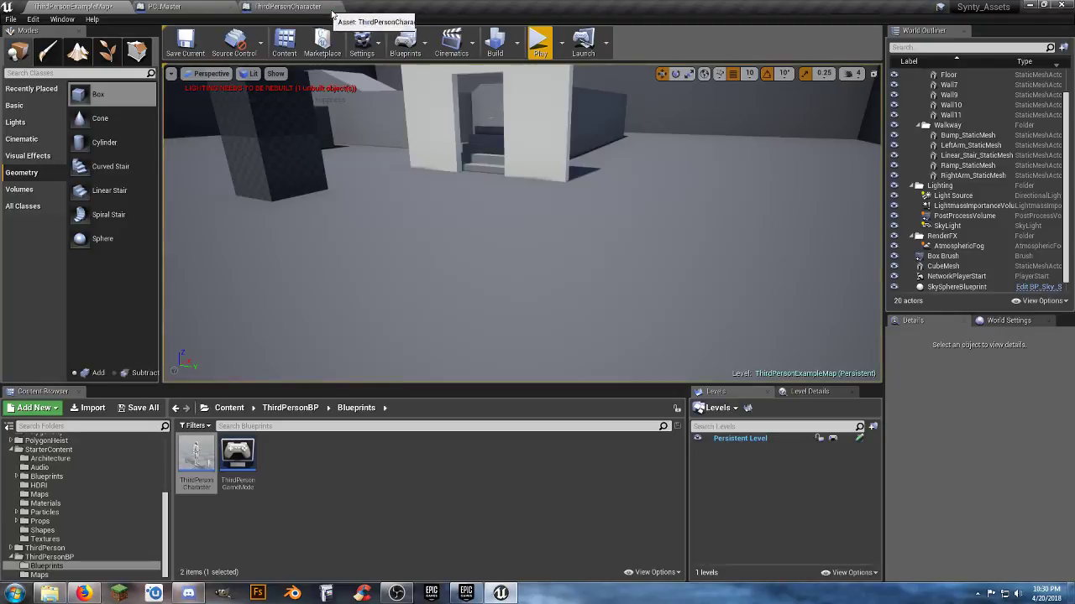
Close the ThirdPersonCharacter blueprint and review PC_Master's character preview and the Crouching nodes in its Event Graph
click(337, 7)
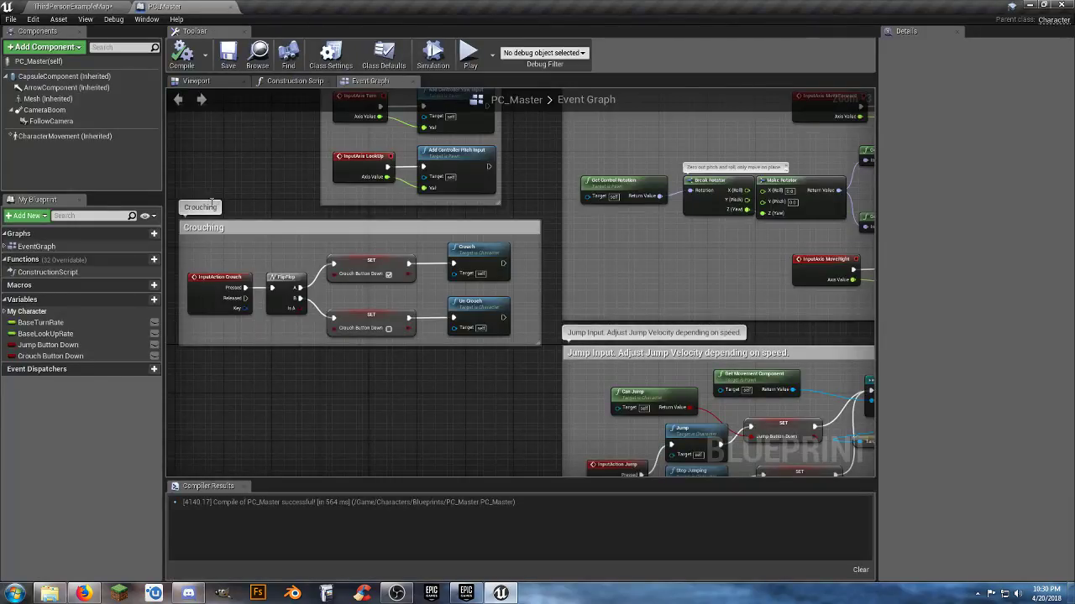
right_drag(223, 155, 249, 241)
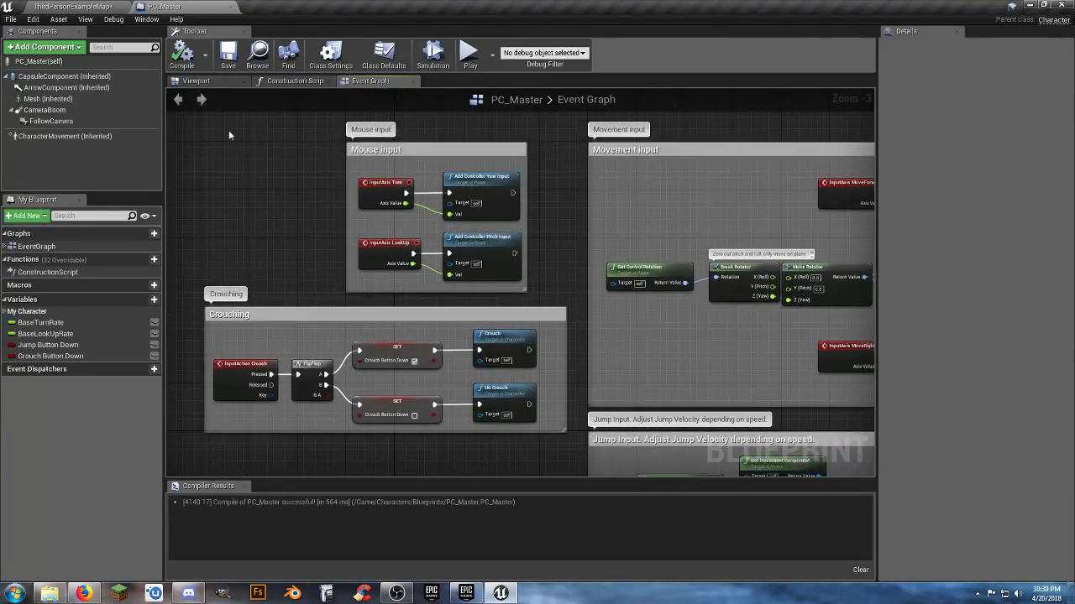
click(196, 81)
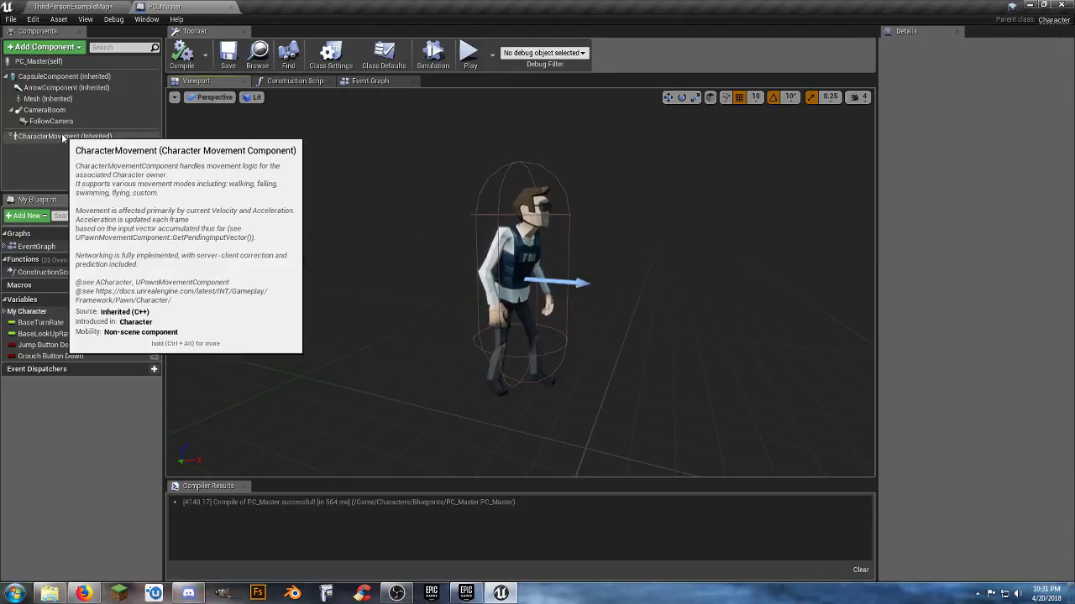
click(370, 81)
right_drag(550, 250, 562, 92)
right_drag(459, 289, 480, 346)
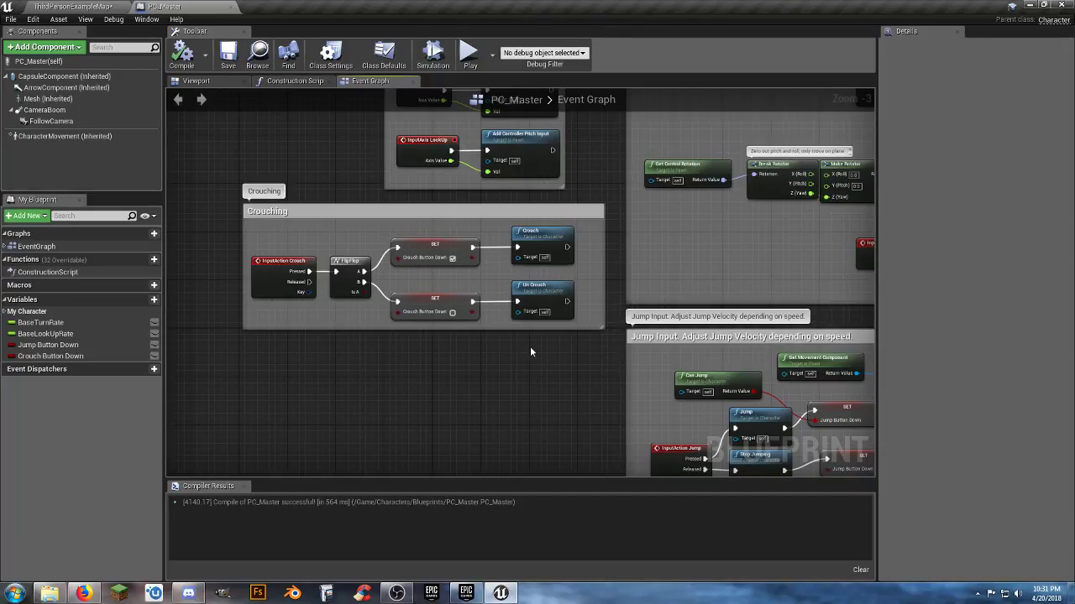
right_drag(530, 346, 488, 346)
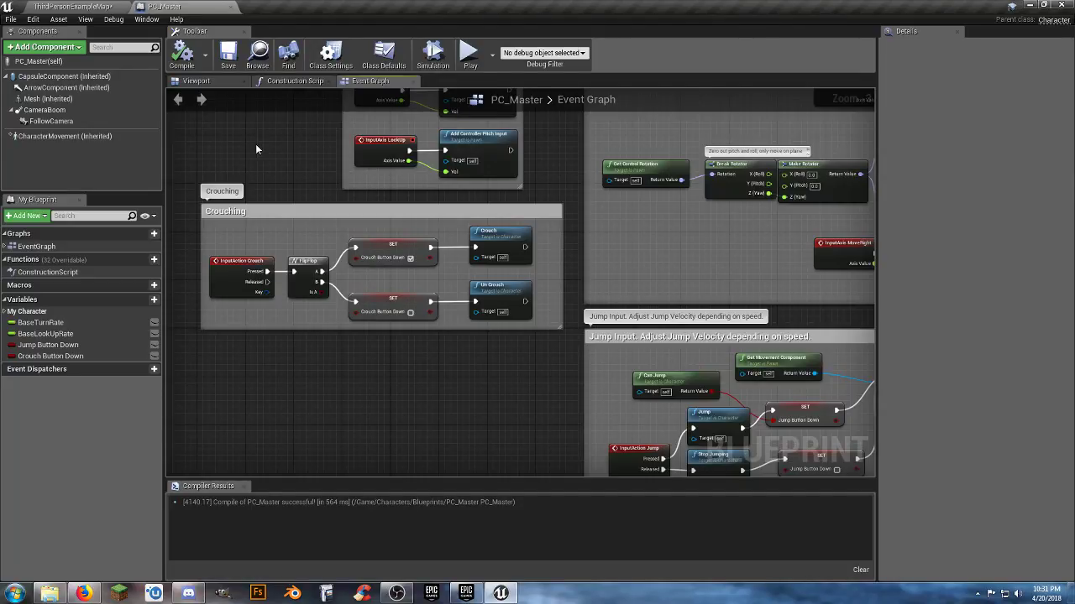
right_drag(268, 142, 250, 175)
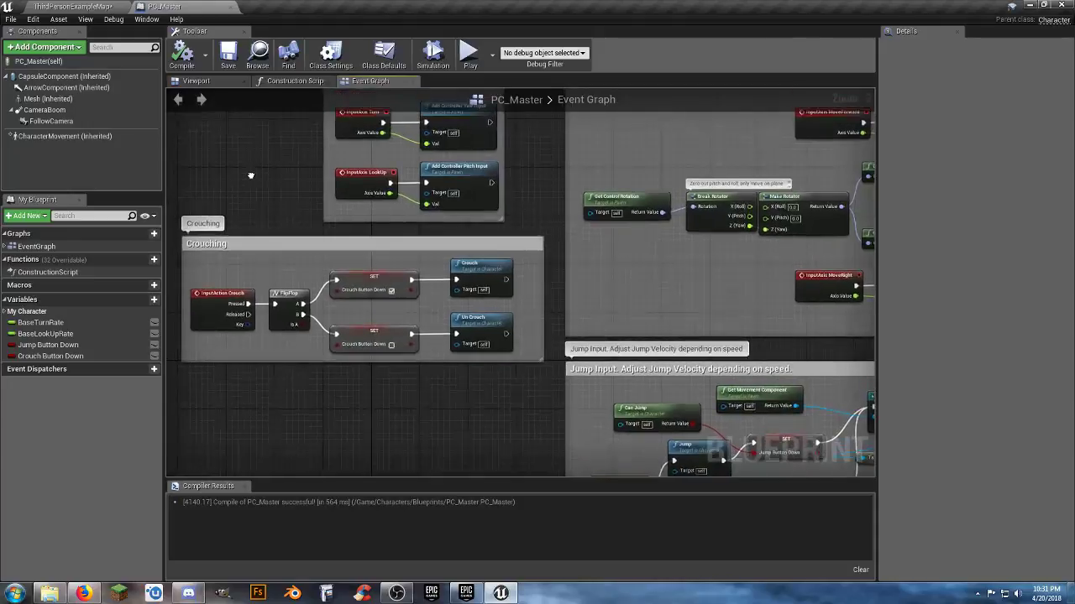
Play ThirdPersonExampleMap again and test running and repeated jumping around the blocks and the doorway wall
click(89, 9)
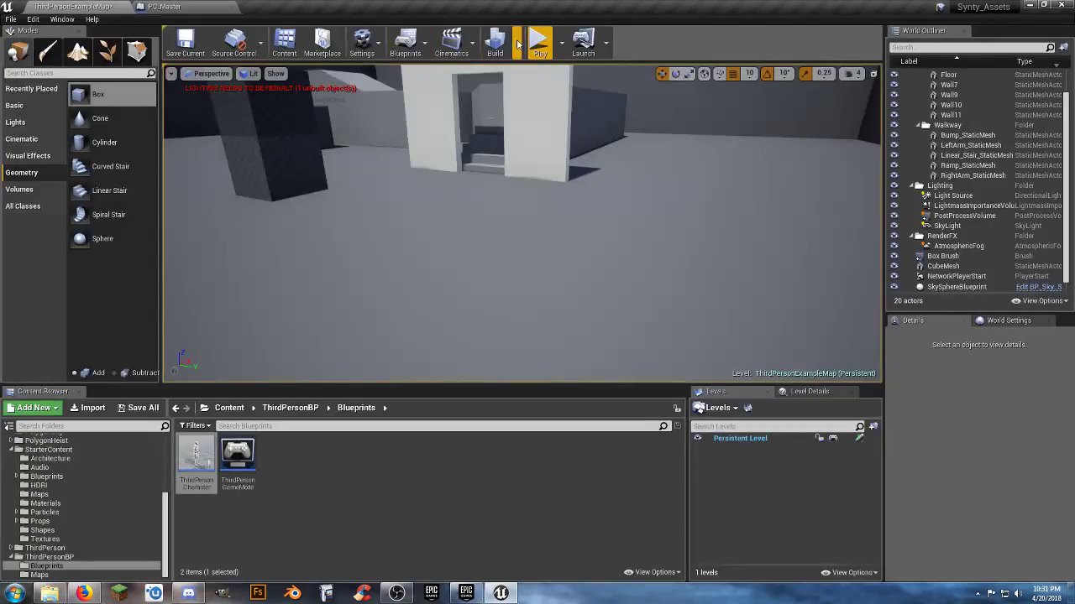
click(539, 42)
key(w)
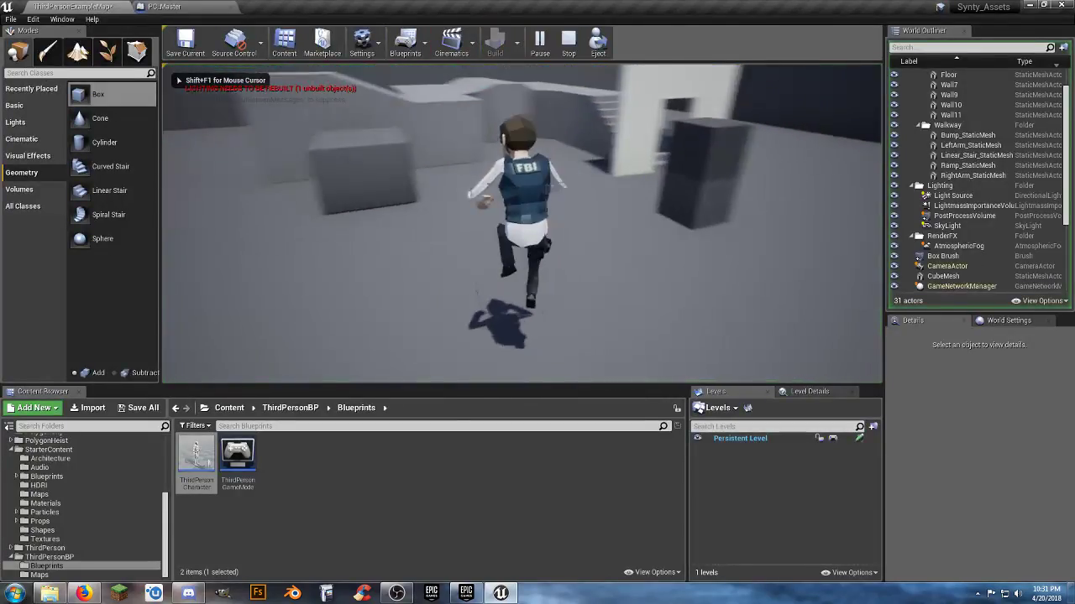
key(space)
key(d)
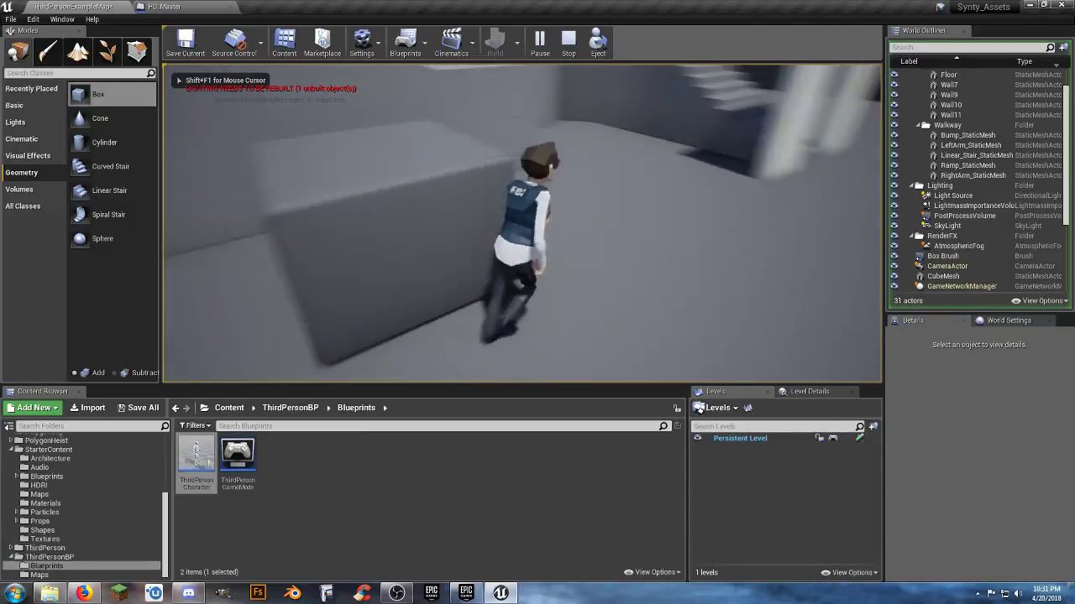
key(w)
key(space)
key(space)
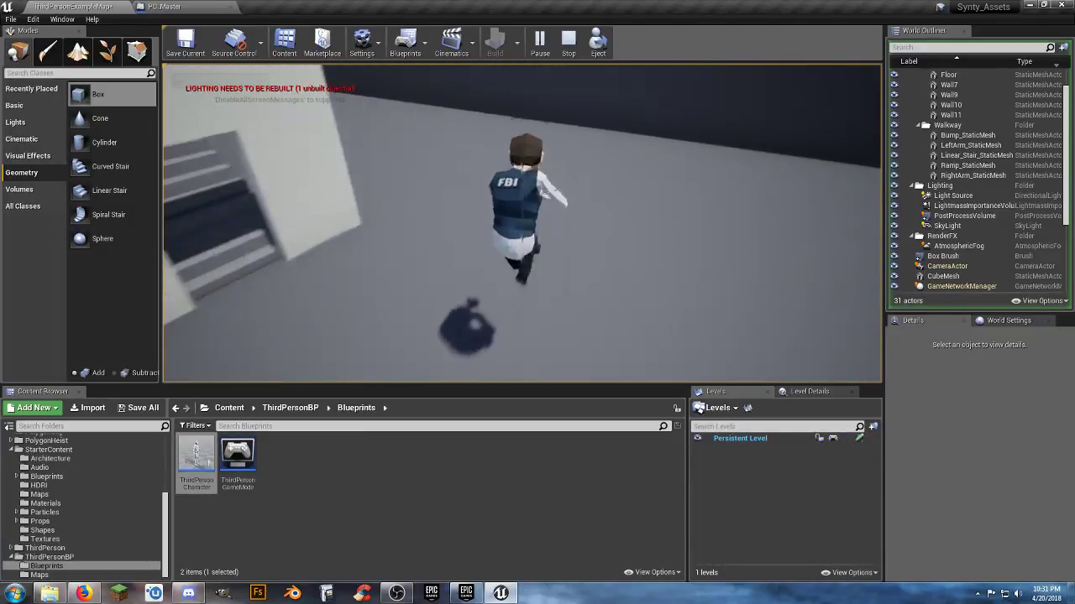
key(space)
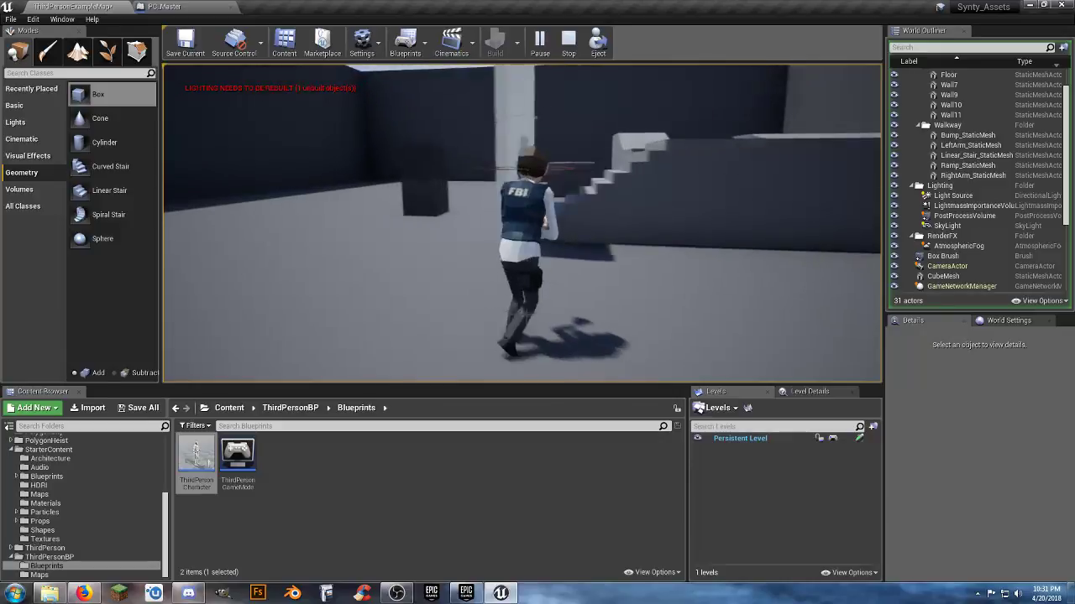
Test crouching, standing up, running and jumping in front of the doorway, and return to a crouch
key(c)
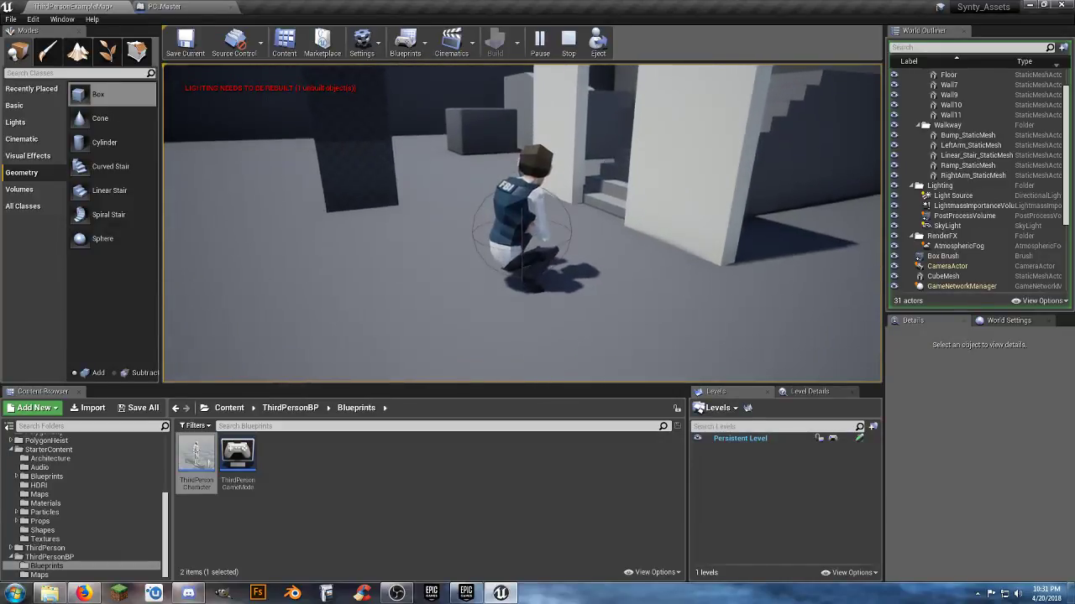
key(w)
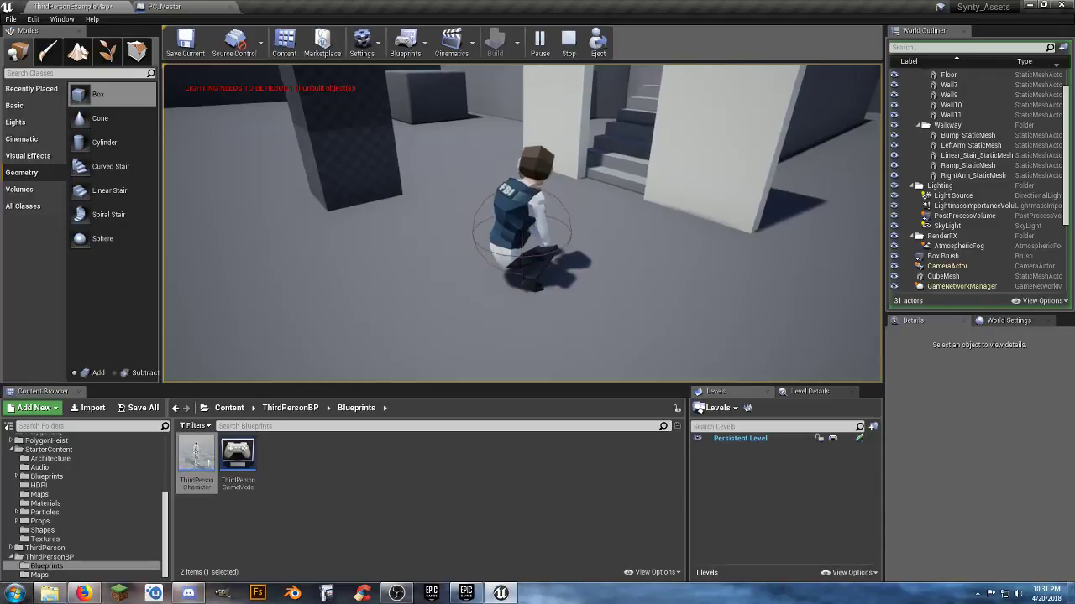
key(c)
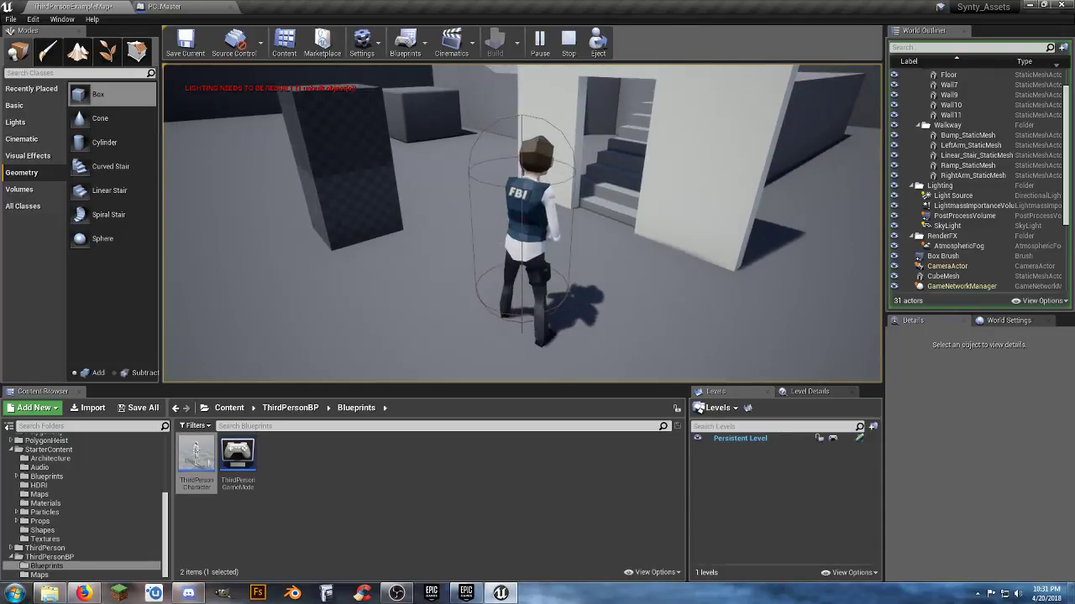
key(w)
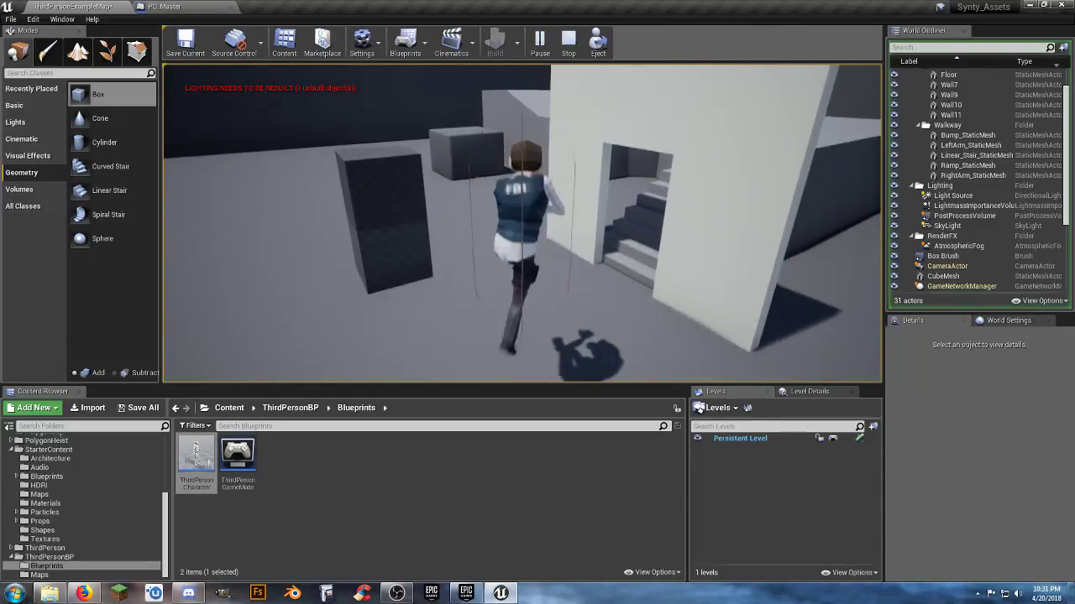
key(space)
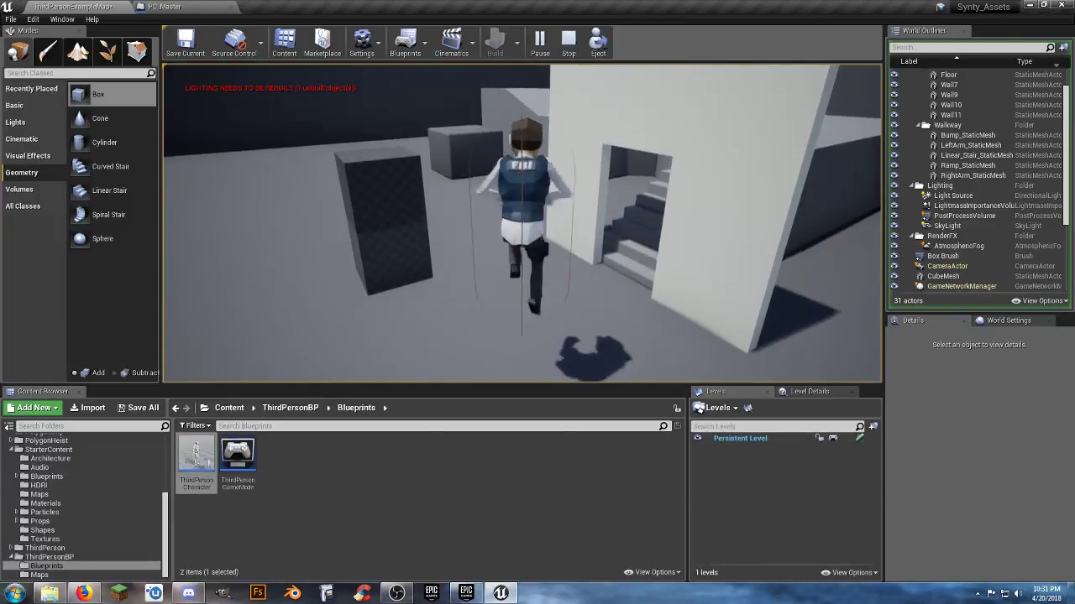
key(c)
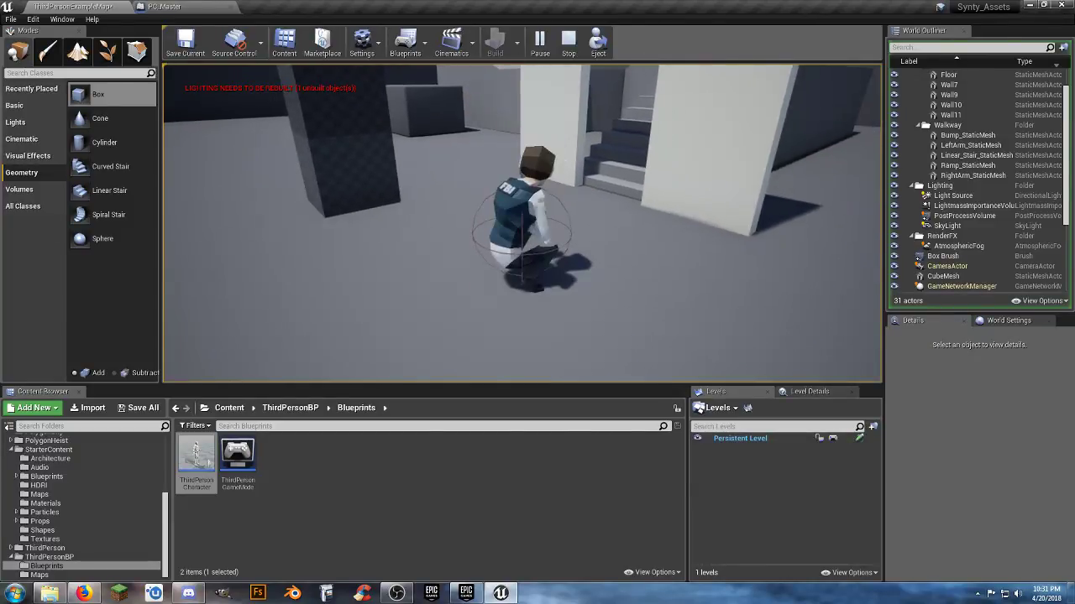
Toggle crouch repeatedly, move the crouched character into the doorway at the stairs, and back away from it
key(c)
key(c)
key(c)
key(c)
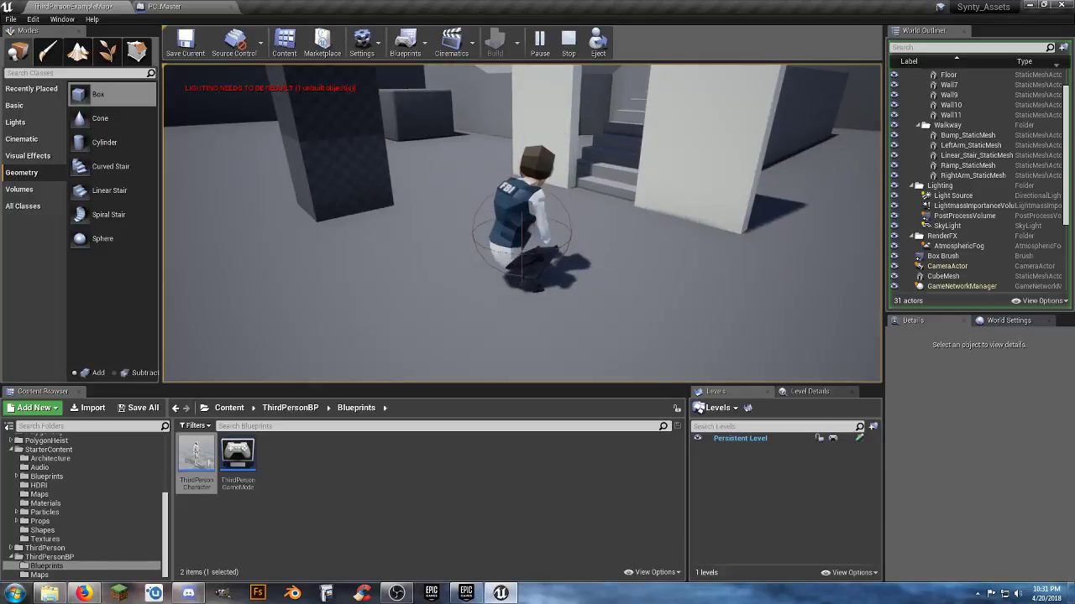
key(w)
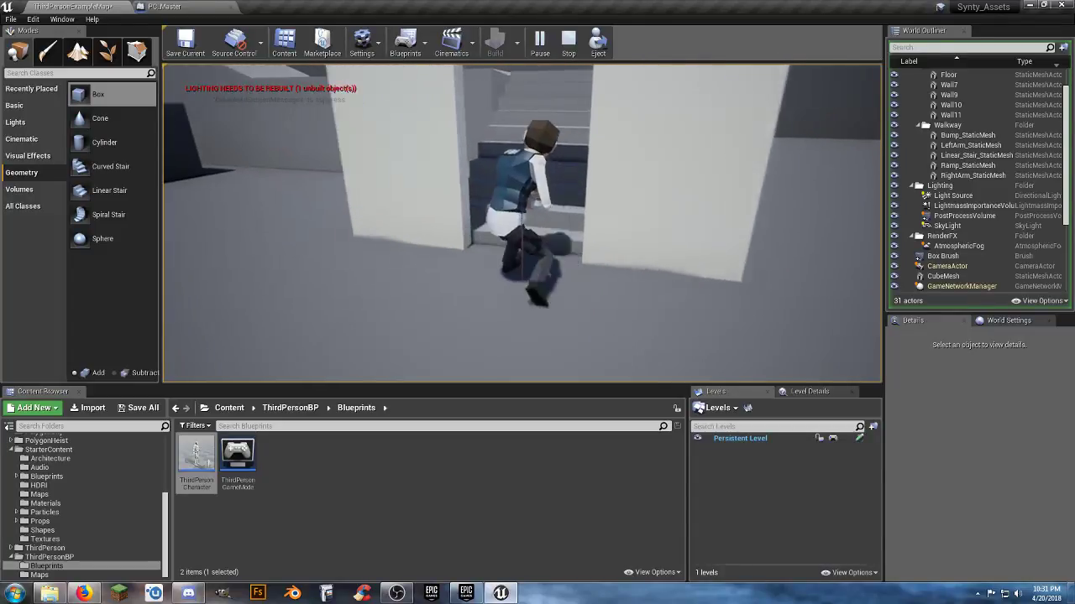
key(s)
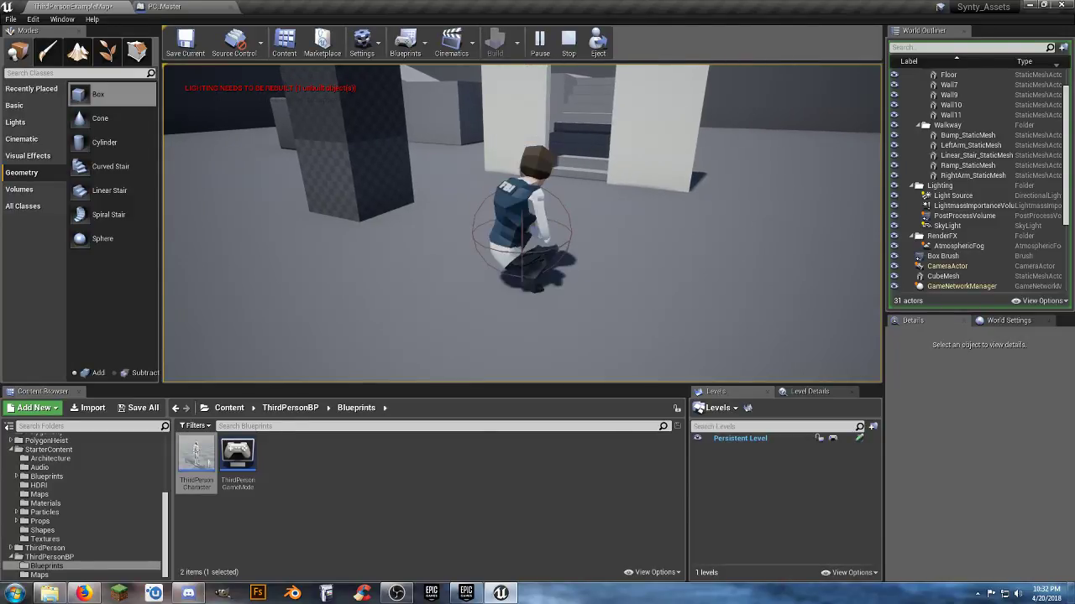
Stand the character up, test repeated jumps and running around the blocks, and end the play session
key(c)
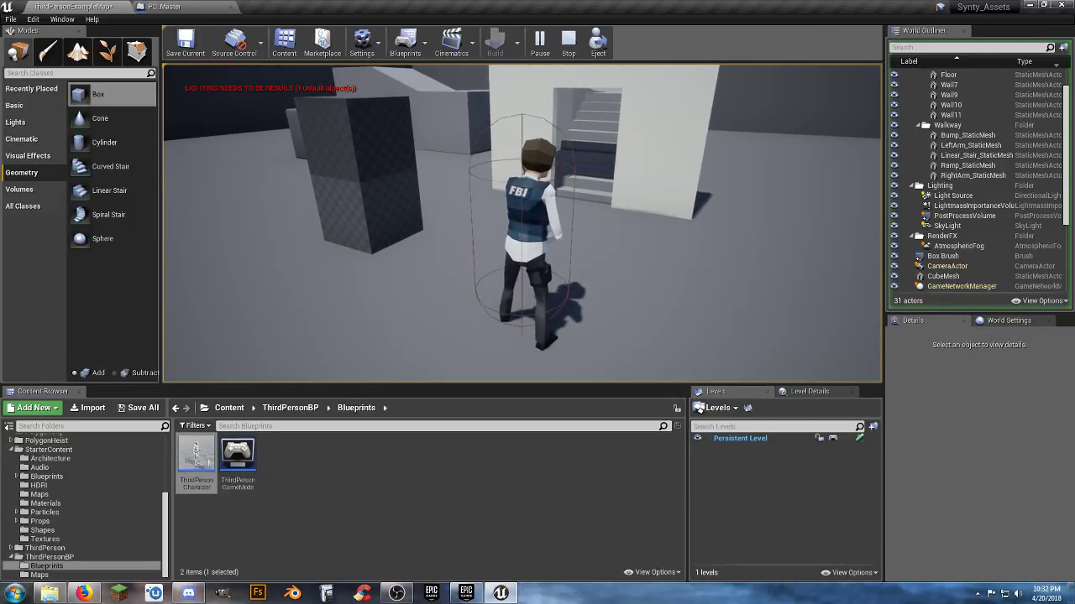
key(w)
key(space)
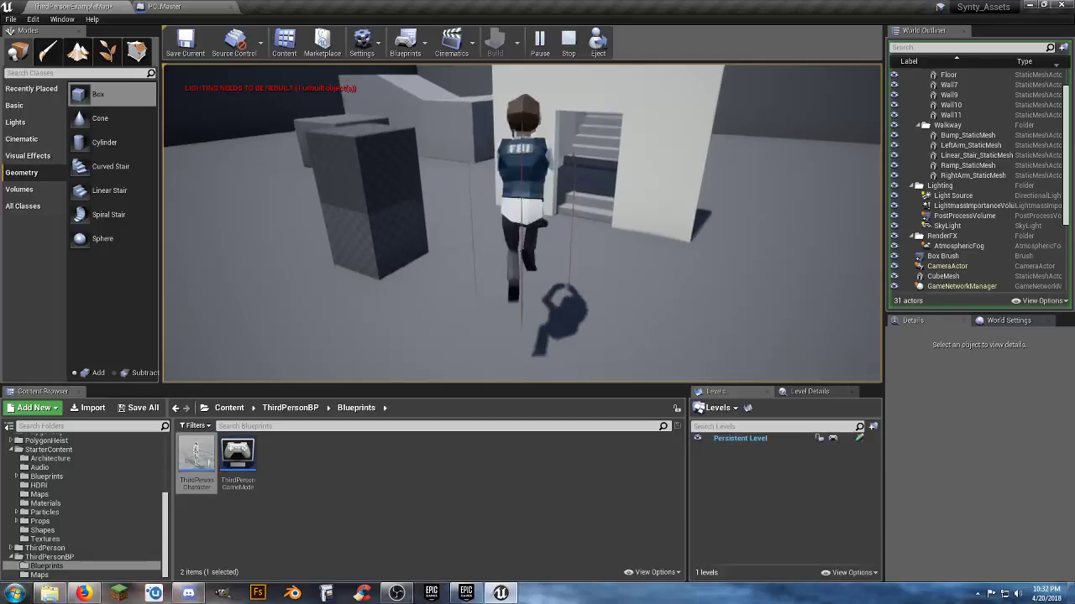
key(space)
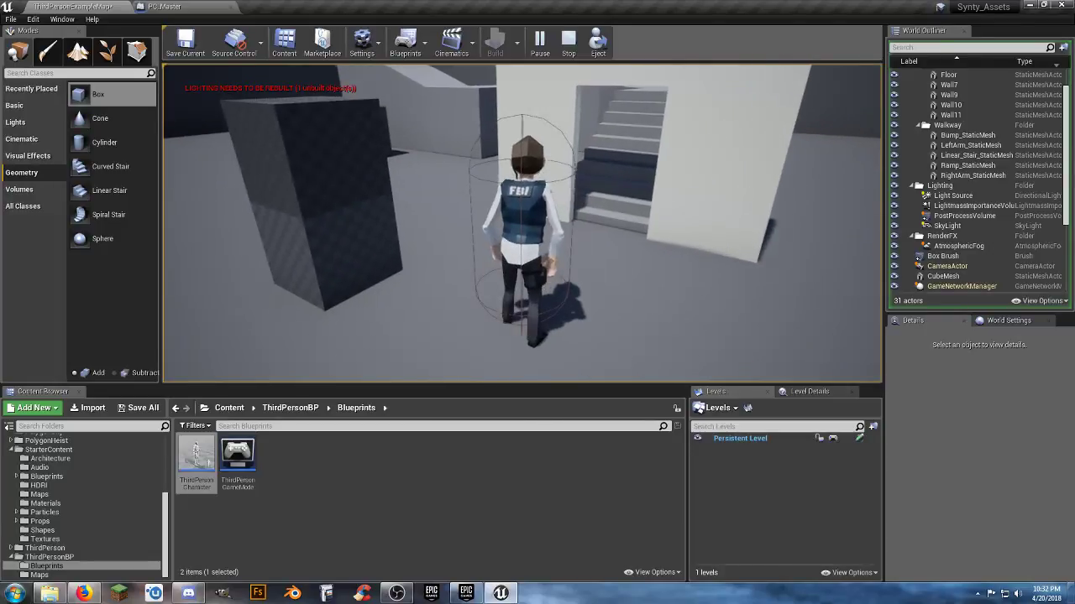
key(w)
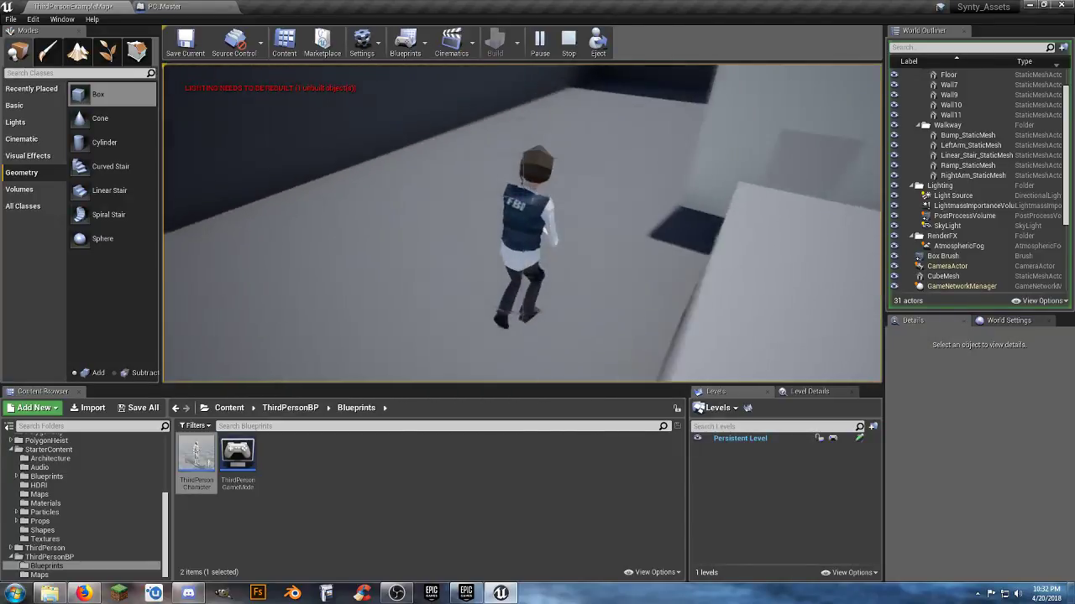
key(Escape)
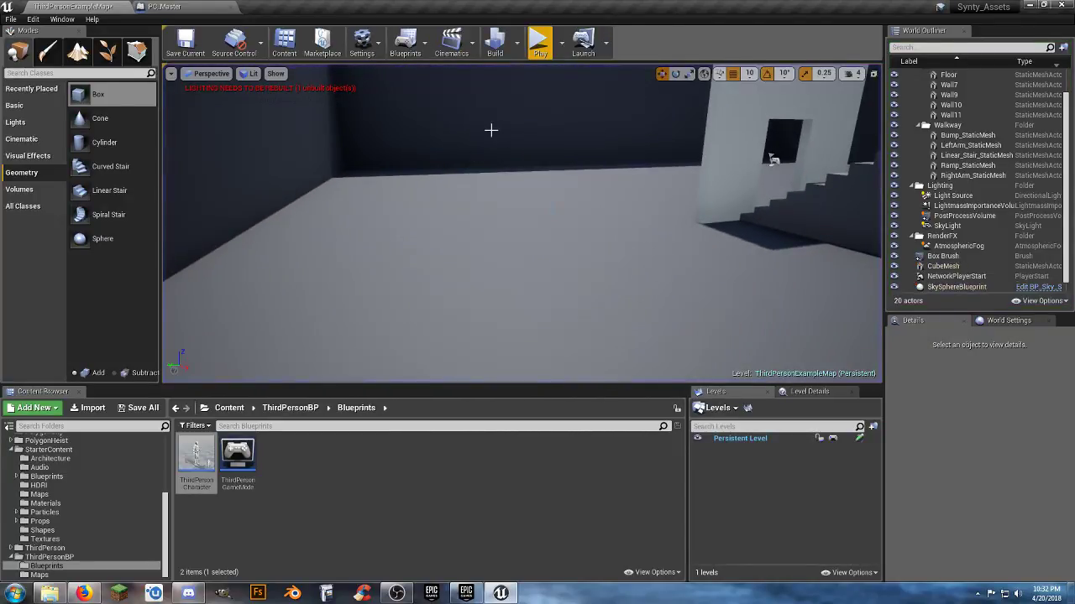
In PC_Master's Event Graph, add an Un Crouch node after the unchecked Use Controller Rotation Yaw setter of the Combat Mode input
click(168, 6)
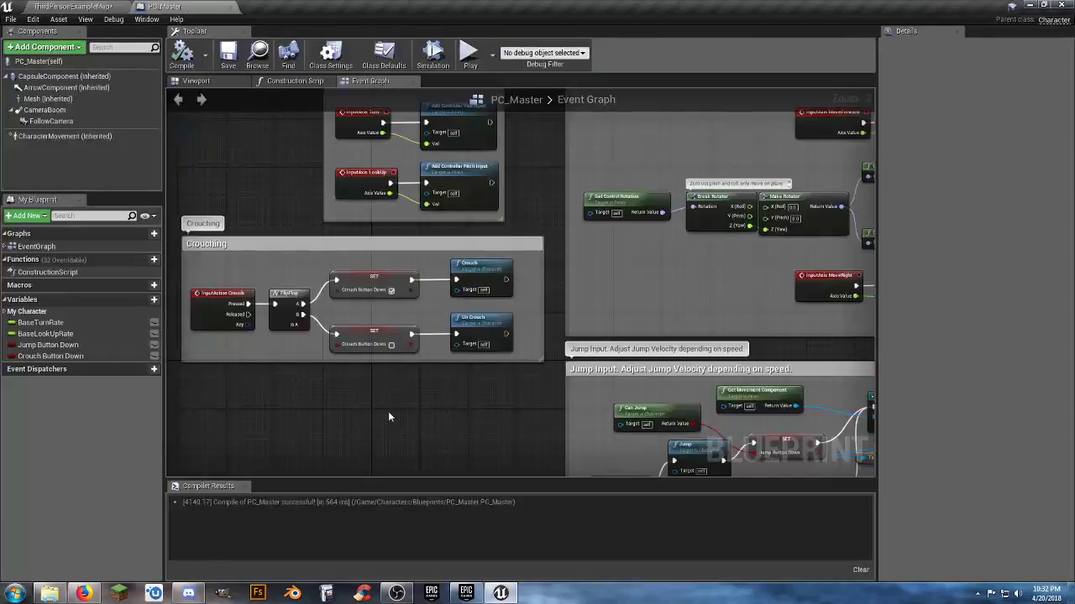
right_drag(389, 413, 319, 168)
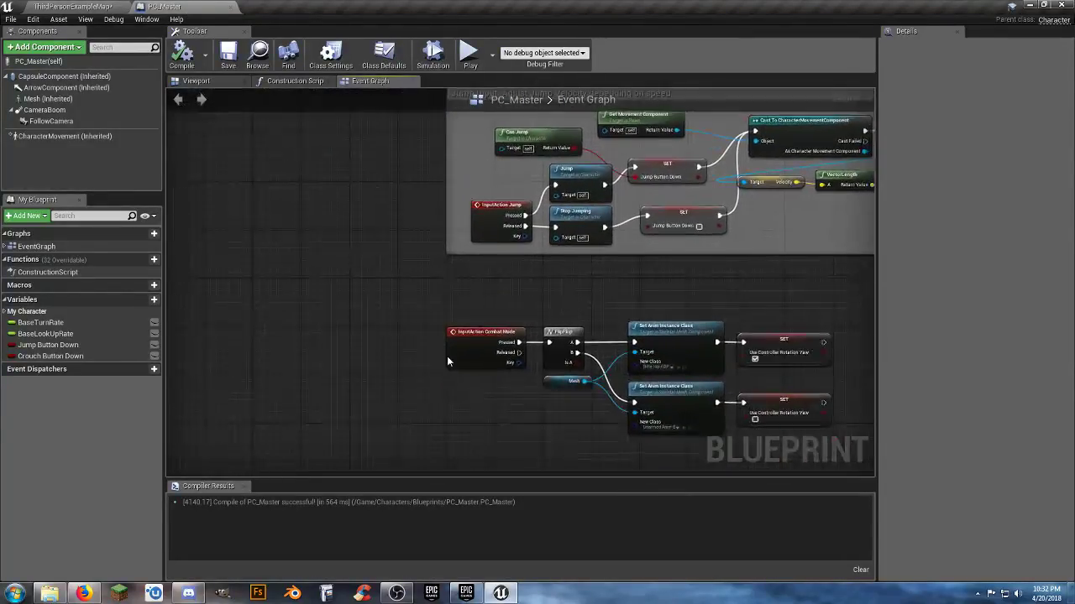
right_drag(447, 356, 537, 300)
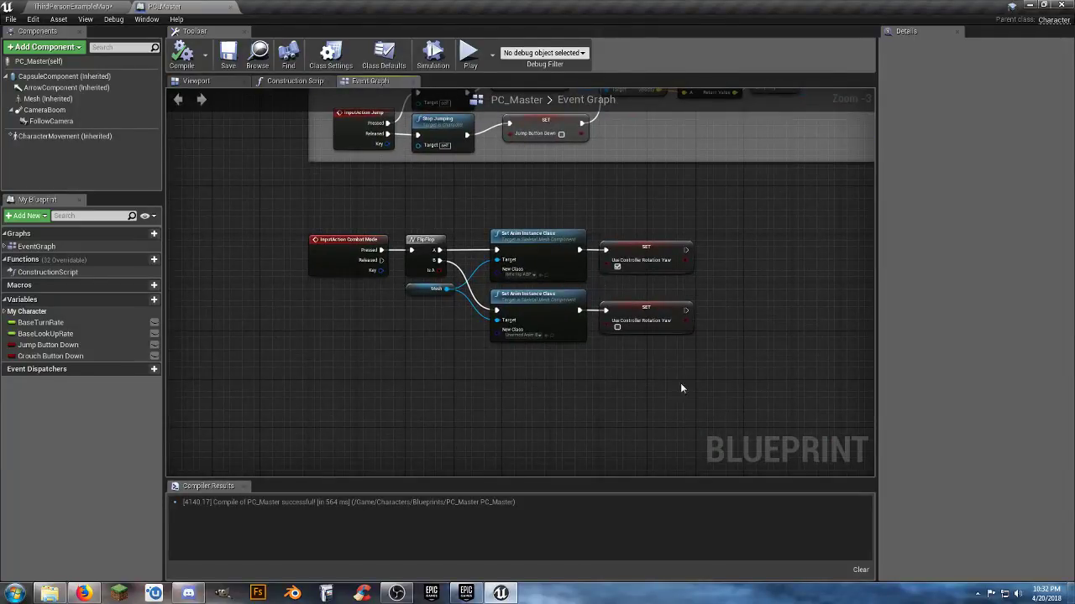
right_drag(681, 389, 526, 289)
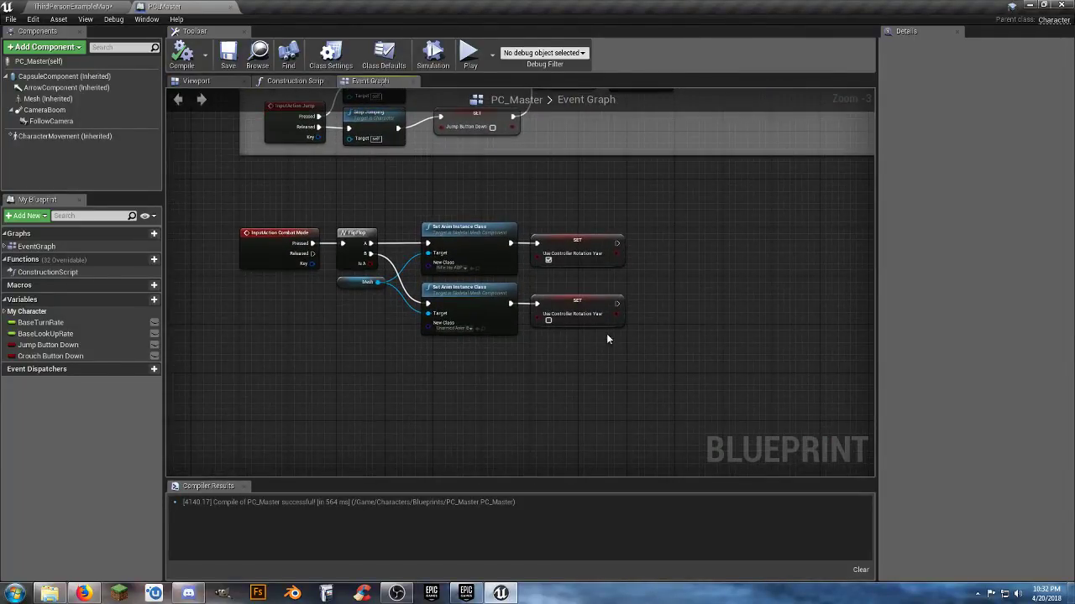
right_drag(276, 205, 295, 151)
right_drag(570, 316, 447, 278)
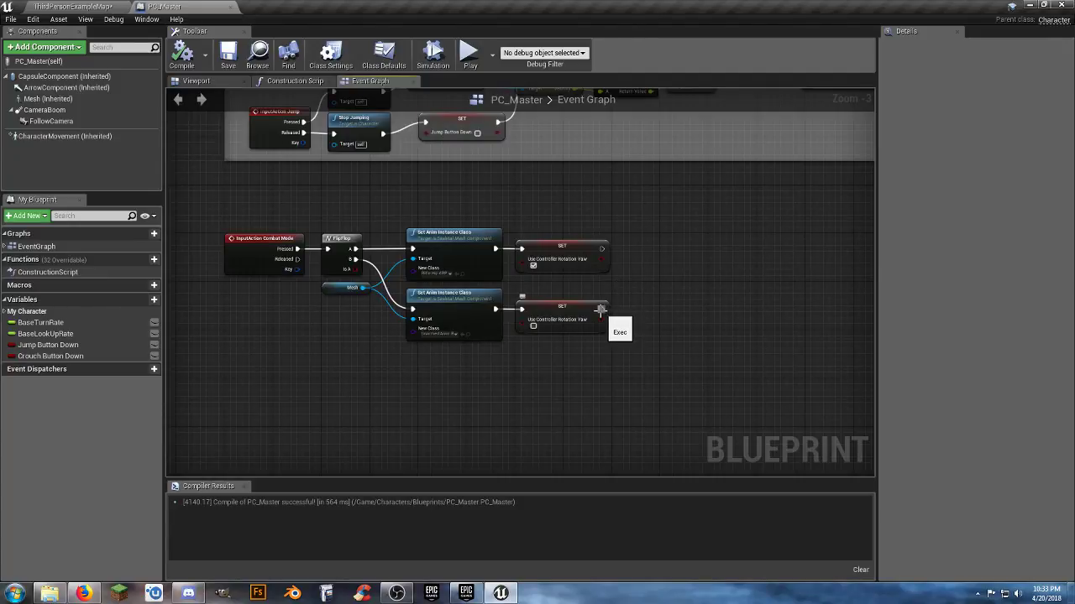
drag(623, 314, 644, 313)
text(uncr)
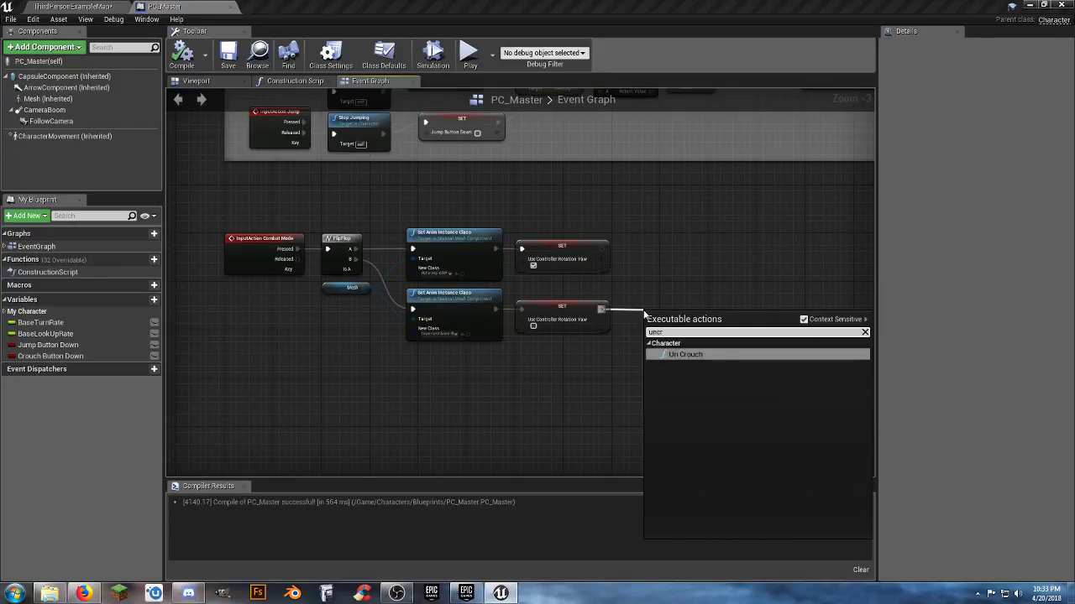
click(681, 361)
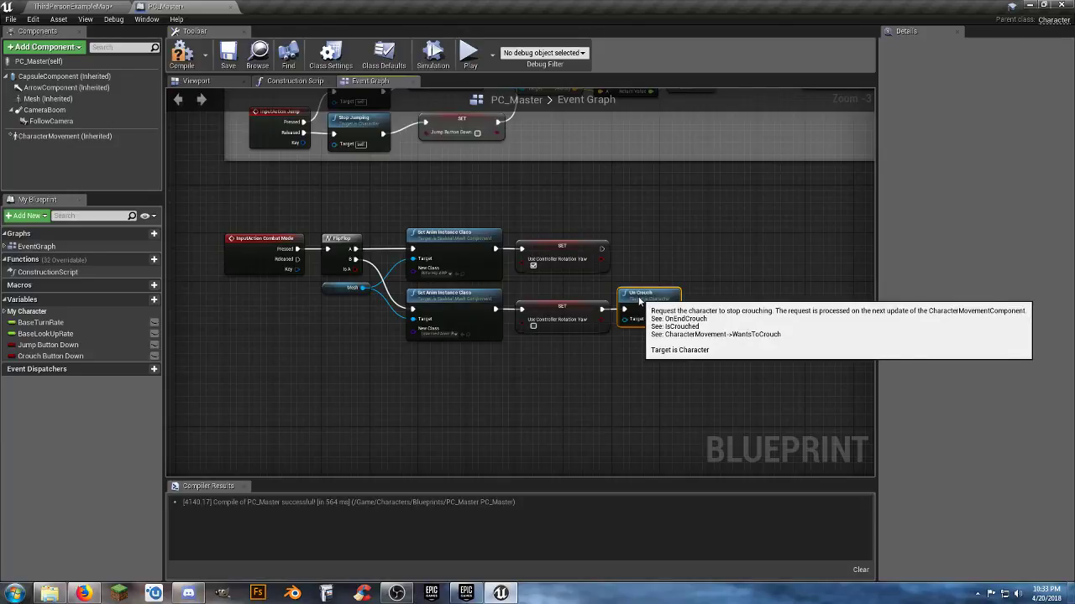
drag(638, 296, 643, 296)
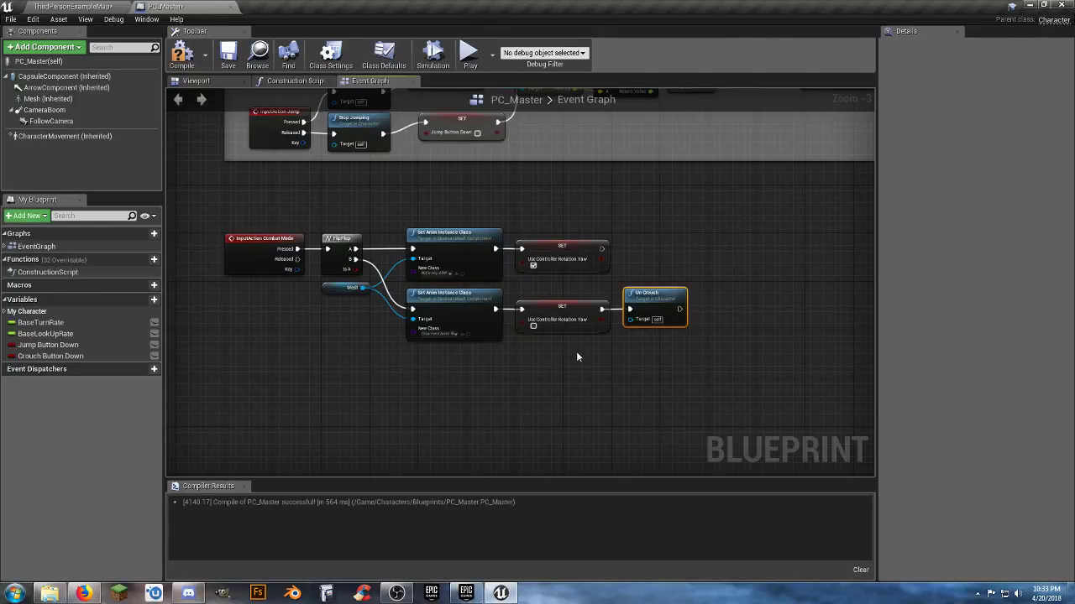
Copy the Un Crouch node, connect it after the checked Use Controller Rotation Yaw setter, and compile and save PC_Master
right_drag(615, 353, 570, 385)
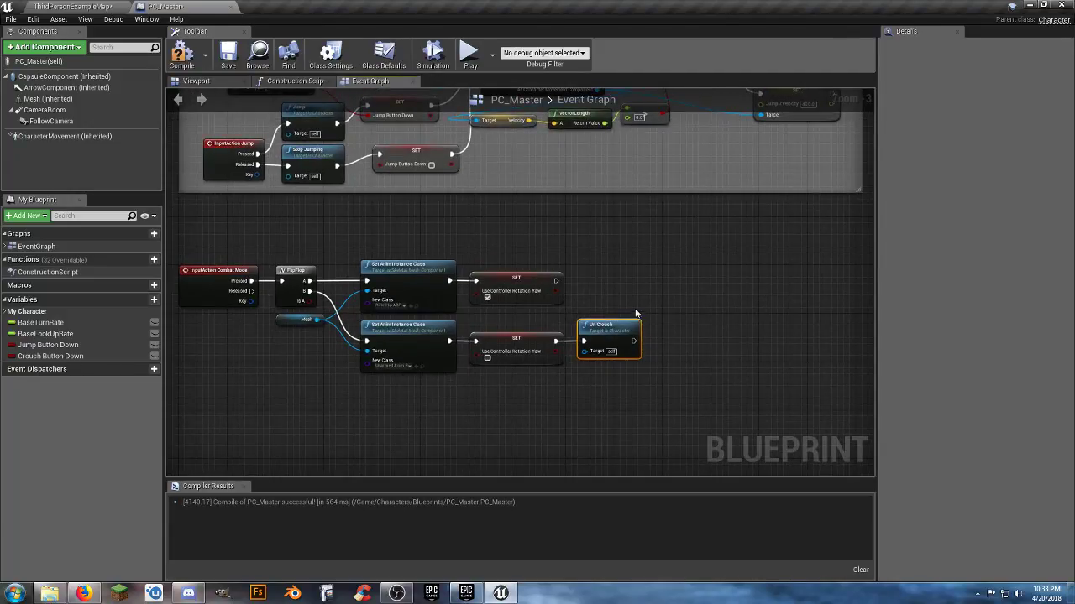
click(611, 293)
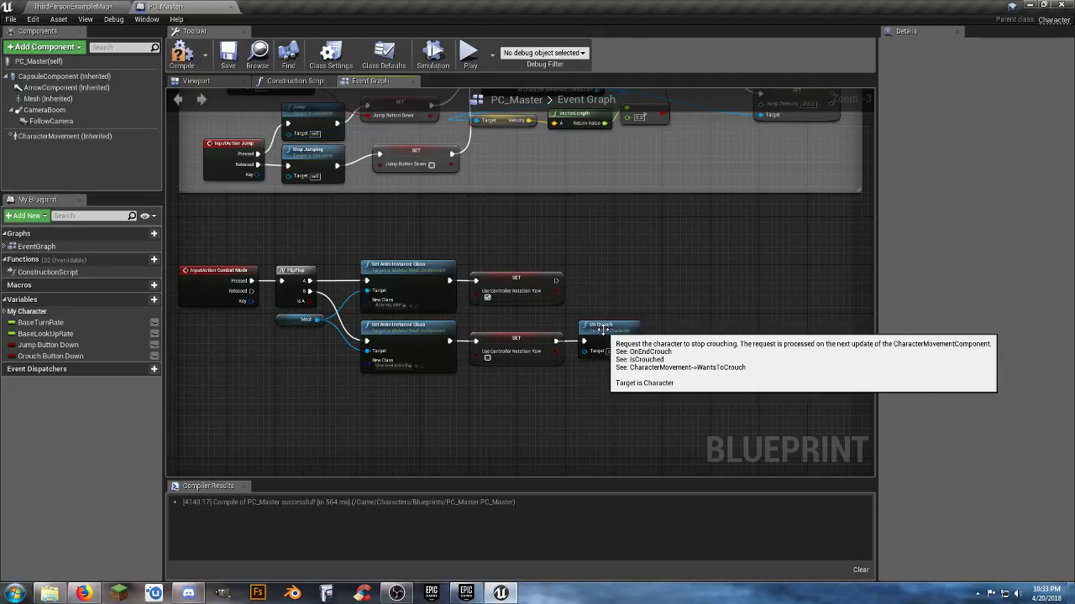
click(600, 328)
key(ctrl+v)
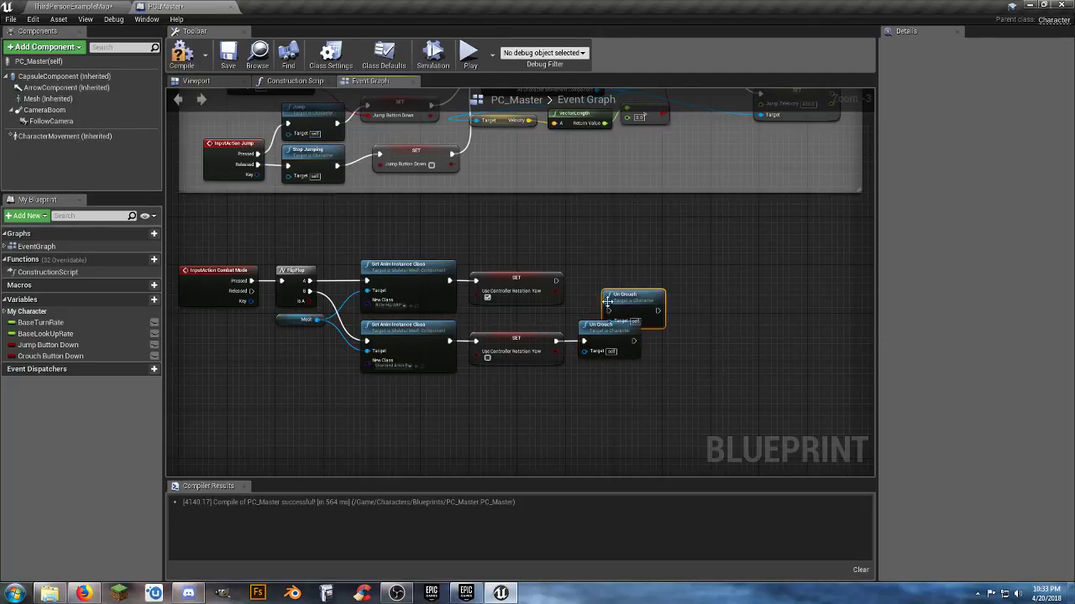
drag(609, 312, 558, 282)
drag(625, 303, 597, 271)
click(660, 289)
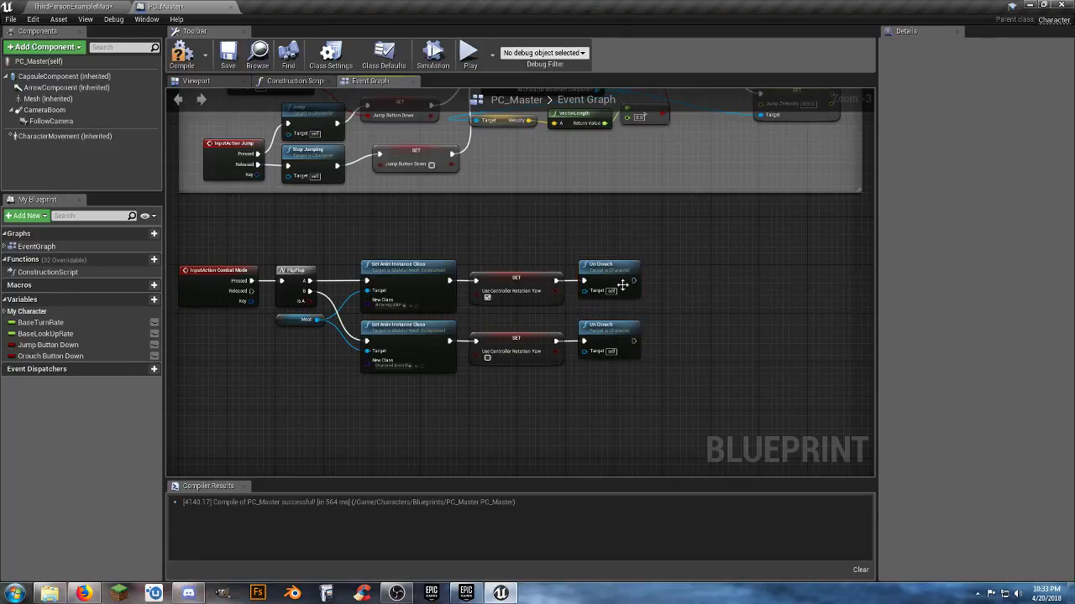
click(182, 56)
click(227, 58)
Play ThirdPersonExampleMap, run the character around the open floor and blocks, and end the play session
click(92, 6)
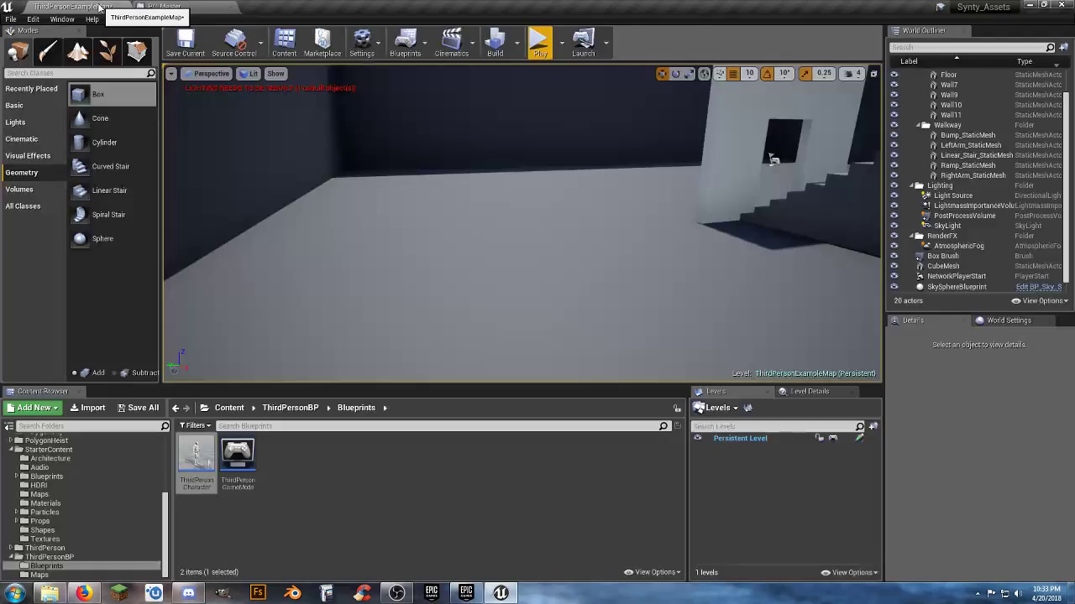
click(538, 43)
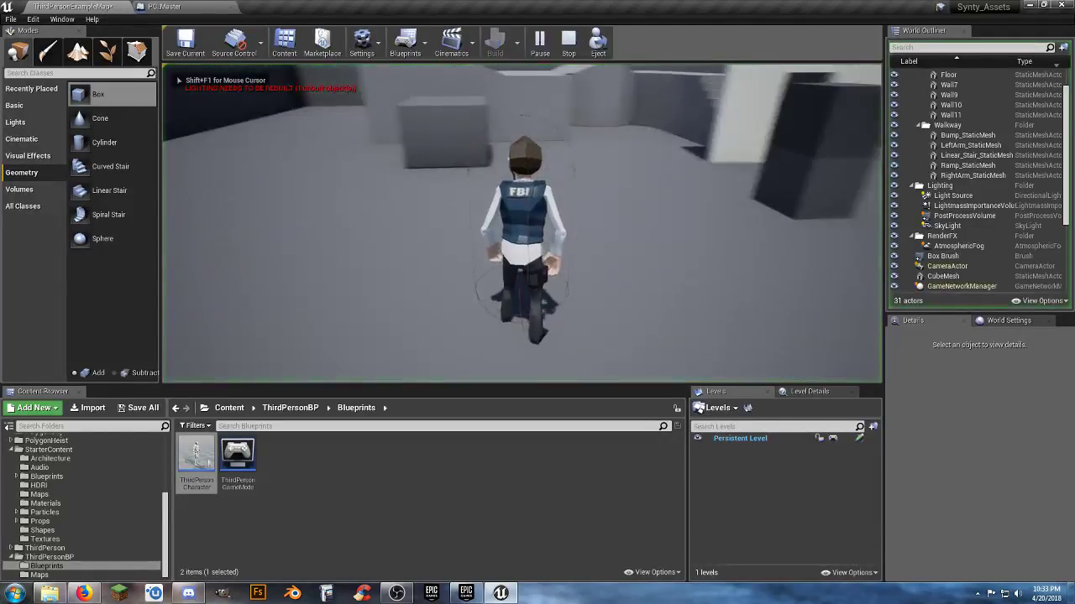
key(w)
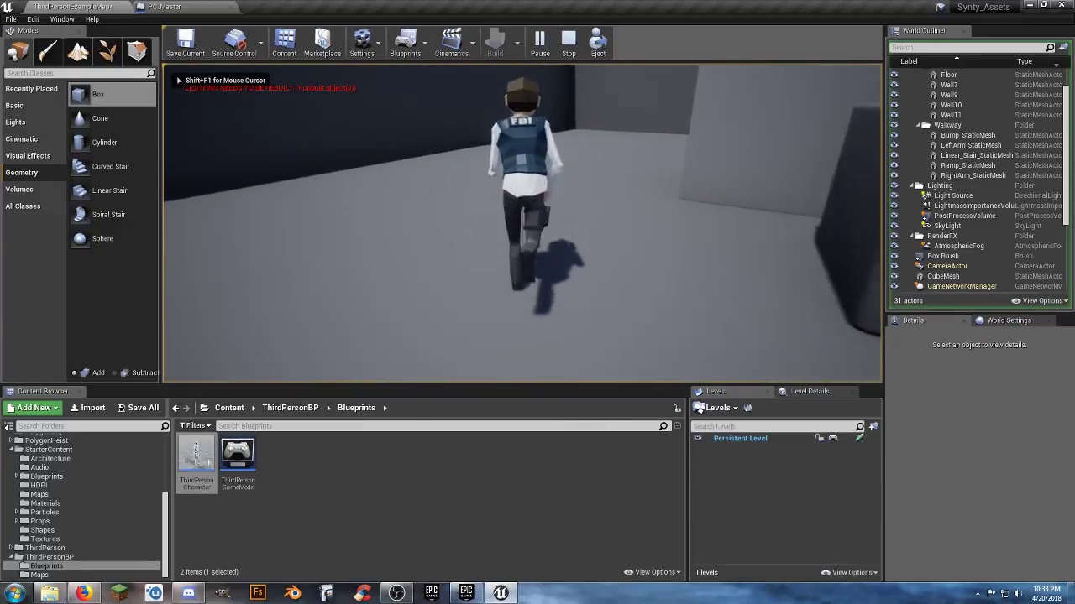
key(w)
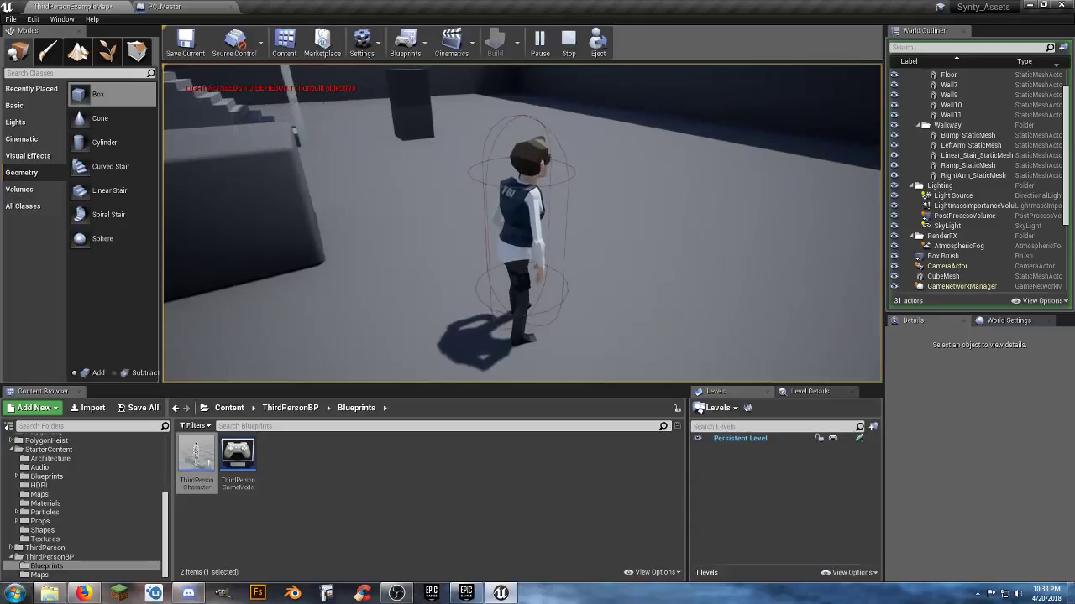
key(w)
key(w)
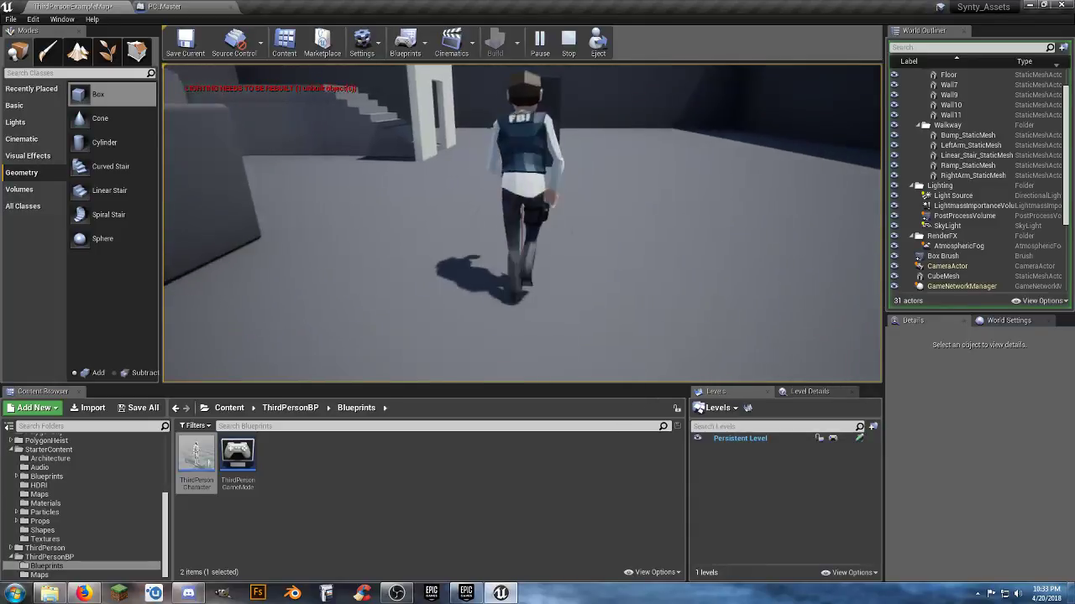
key(Escape)
Review the Crouching and Combat Mode node chains in PC_Master's Event Graph
click(164, 6)
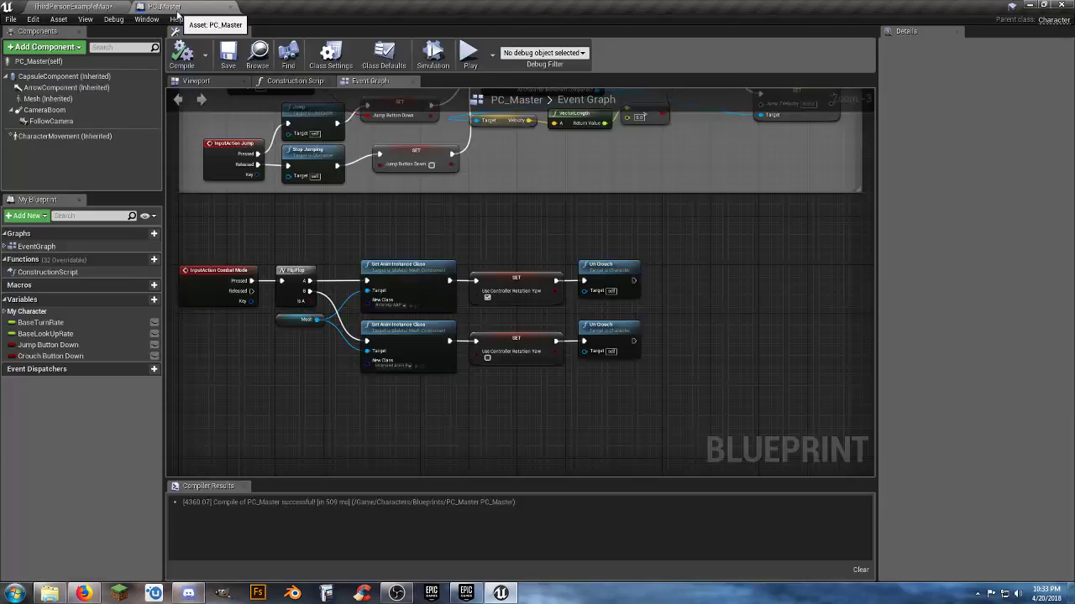
right_drag(381, 241, 861, 460)
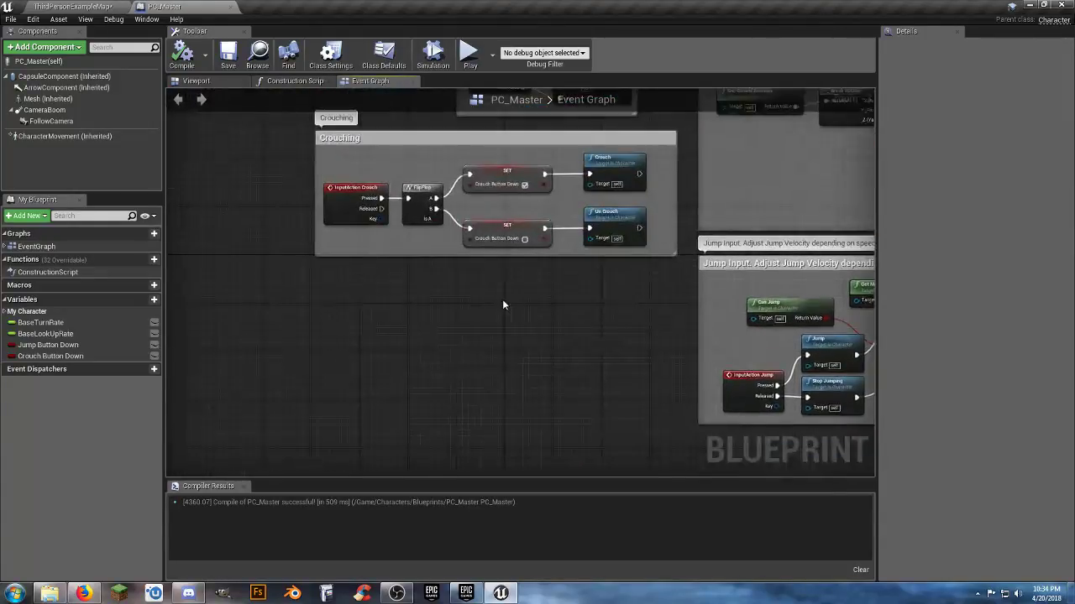
right_drag(503, 300, 240, 134)
right_drag(526, 288, 347, 220)
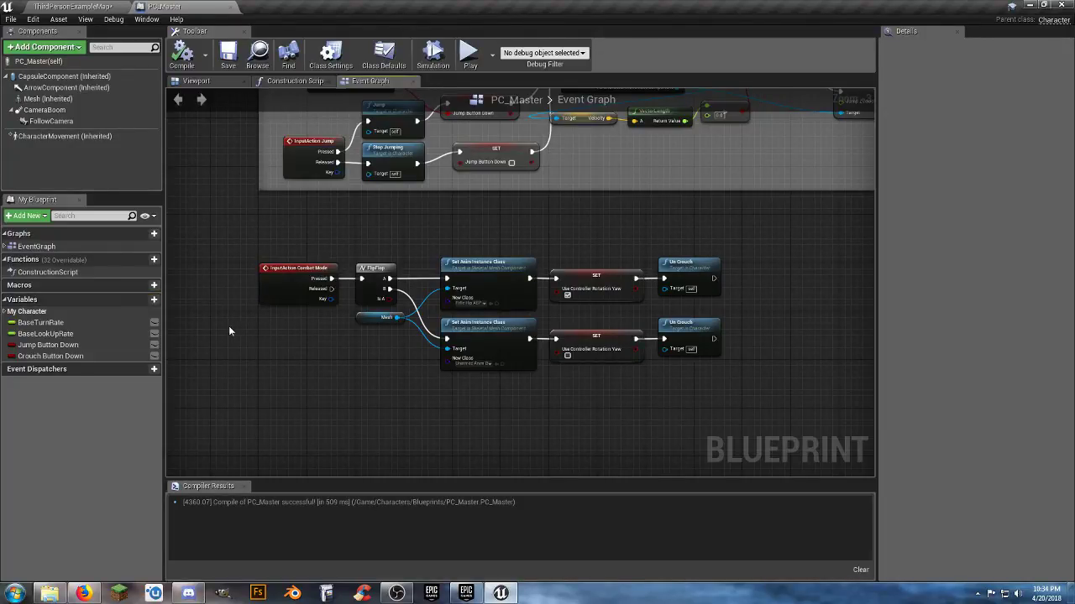
right_drag(199, 310, 617, 468)
right_drag(425, 294, 507, 367)
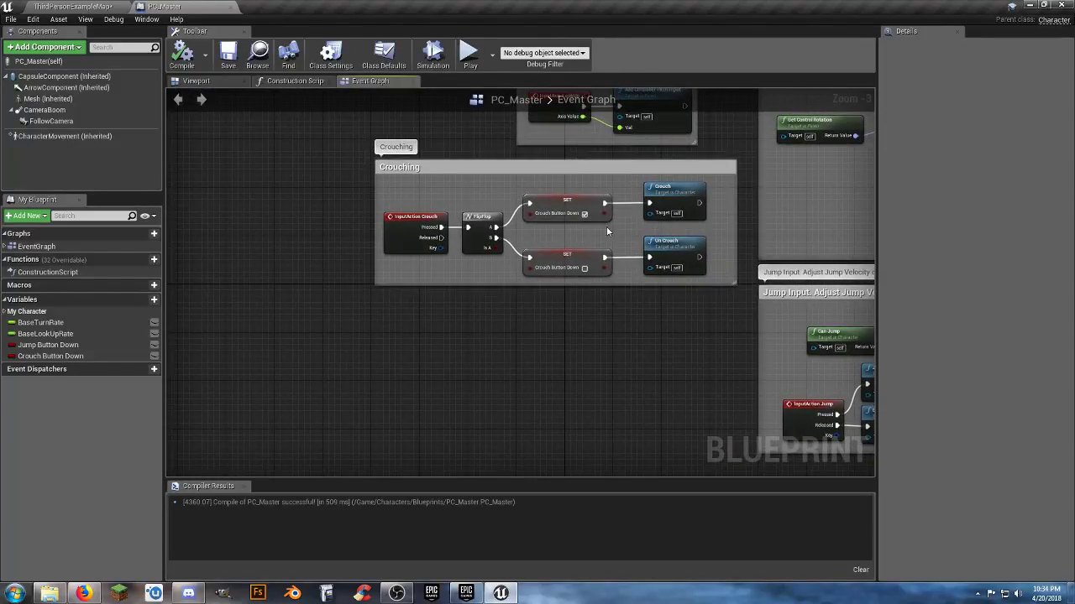
Add a Boolean variable named Unarmed? to PC_Master
right_drag(473, 284, 522, 309)
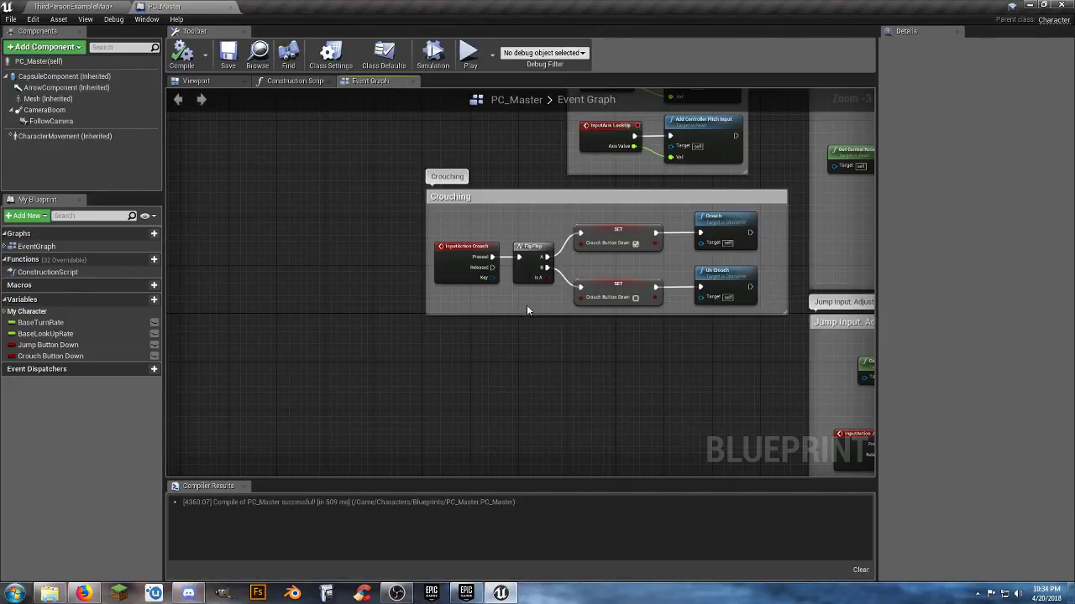
right_drag(528, 356, 518, 361)
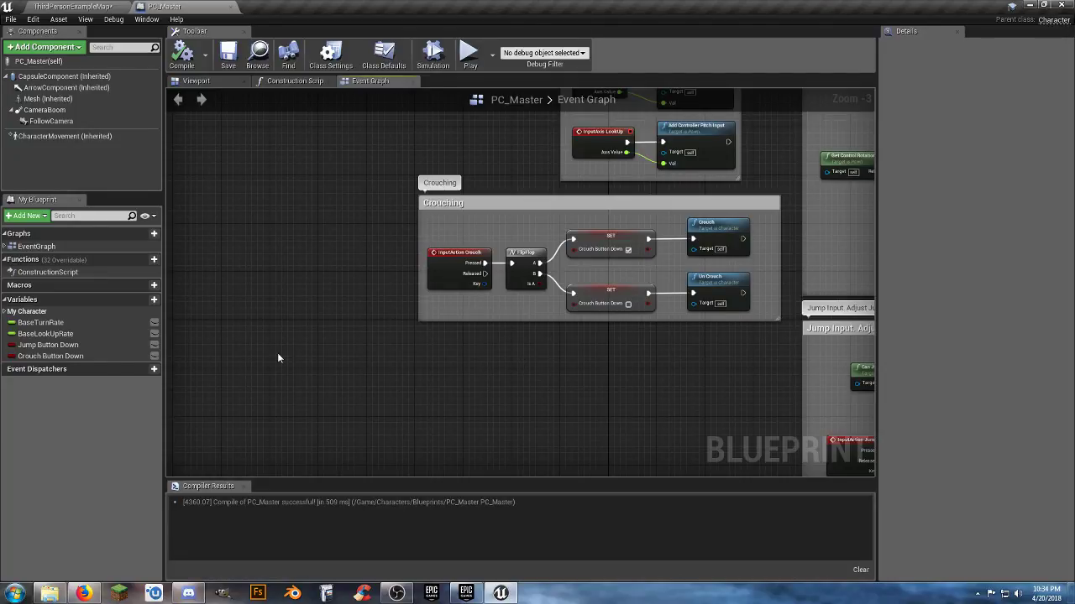
mouse_move(134, 304)
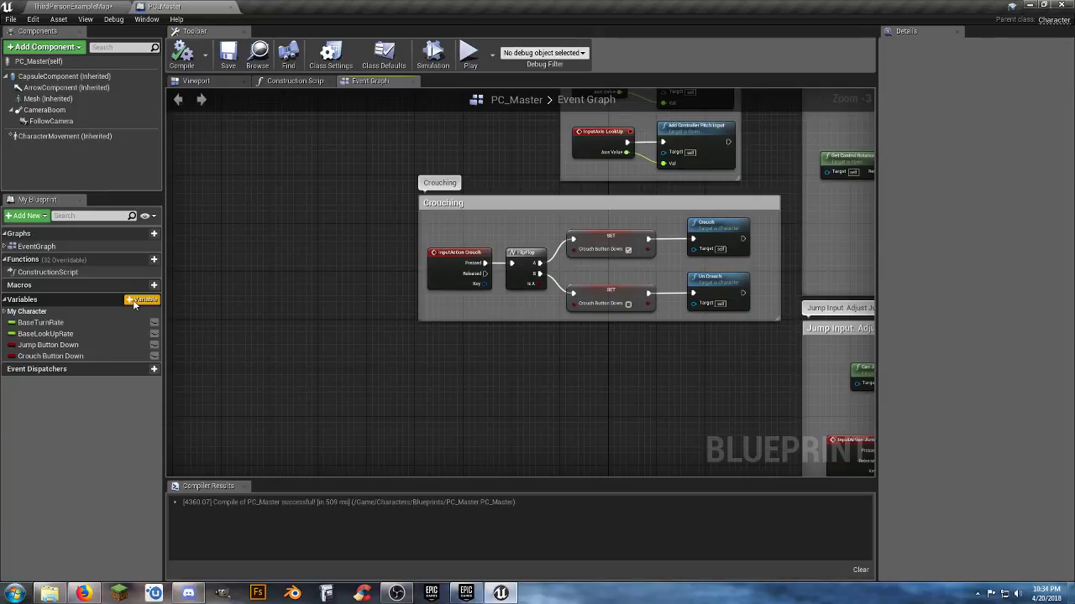
click(141, 300)
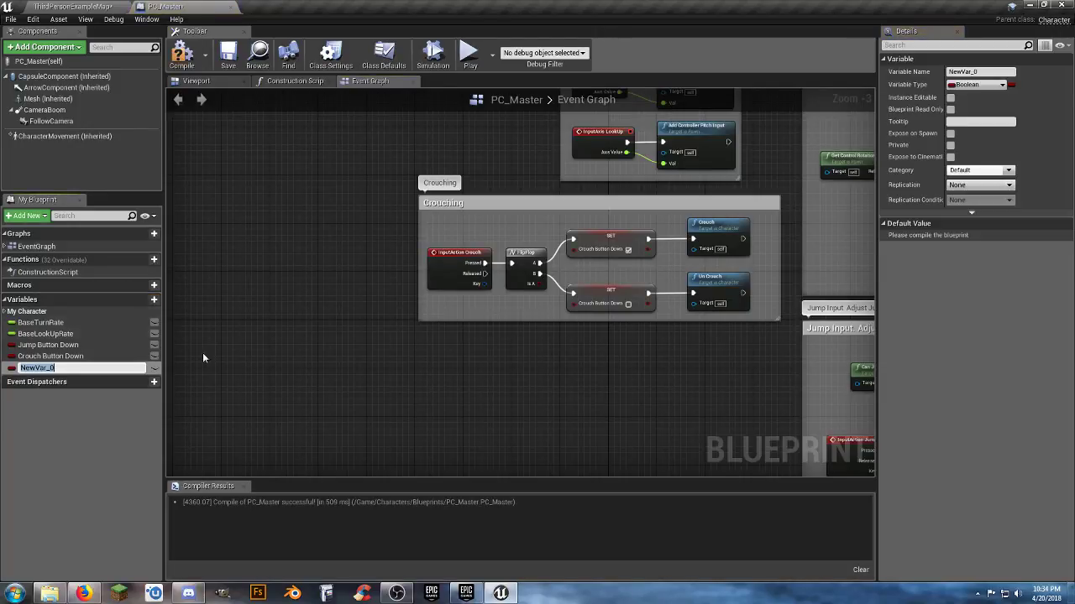
text(Unarmed?)
key(Return)
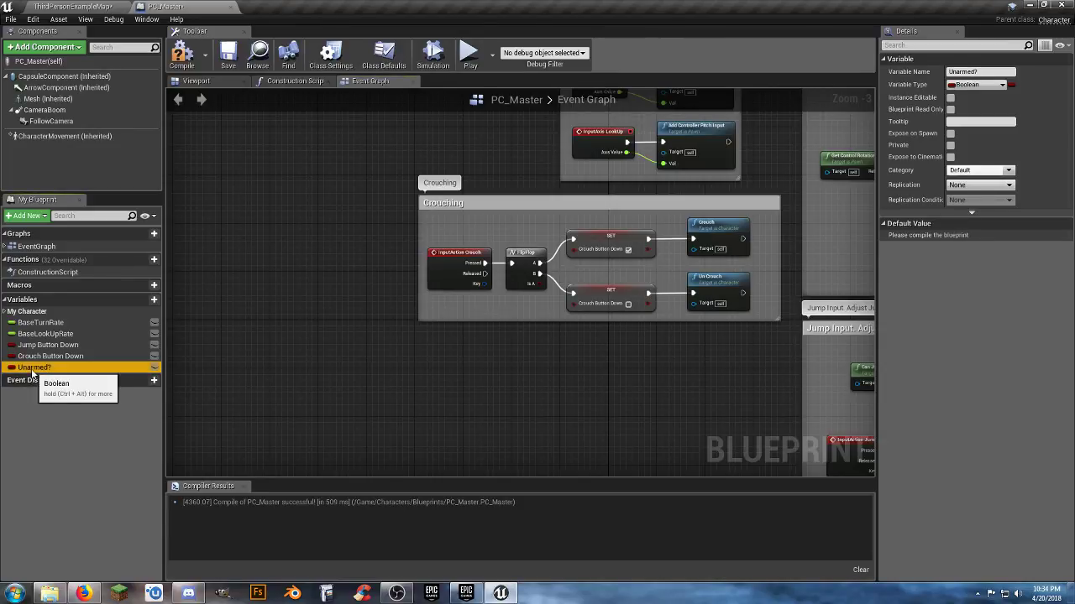
Below the Crouching group, place an Unarmed? getter and a Branch node, and wire the getter into the Branch's Condition
drag(34, 367, 393, 358)
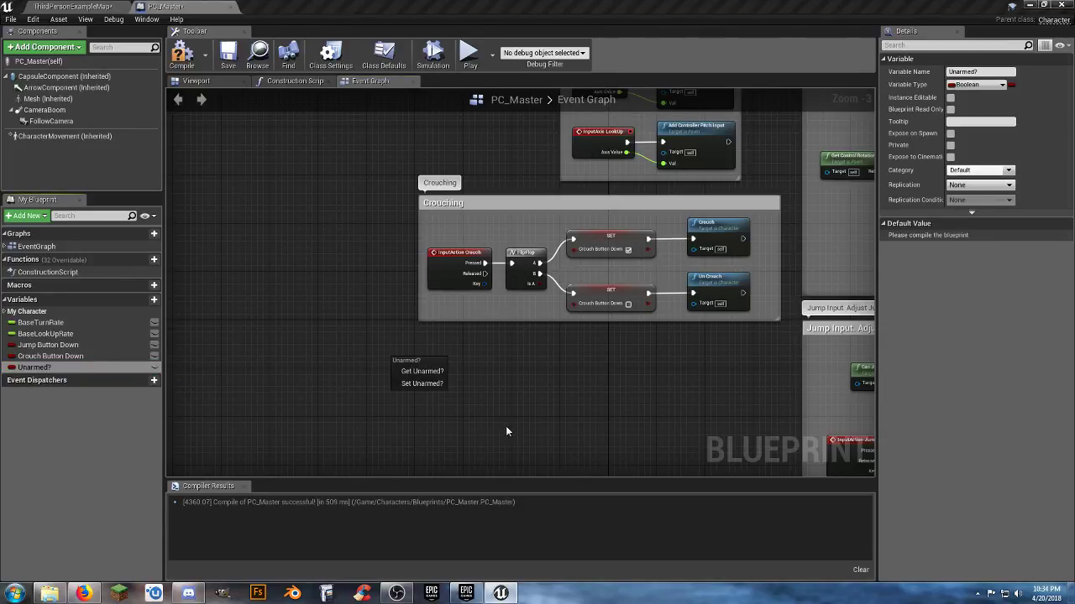
click(423, 371)
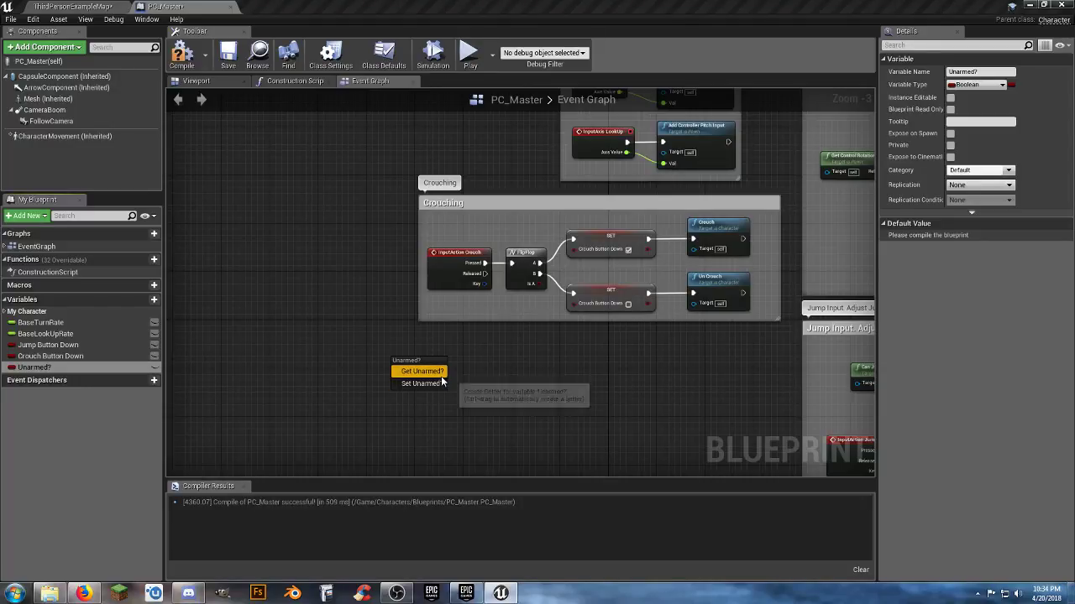
click(493, 351)
click(491, 365)
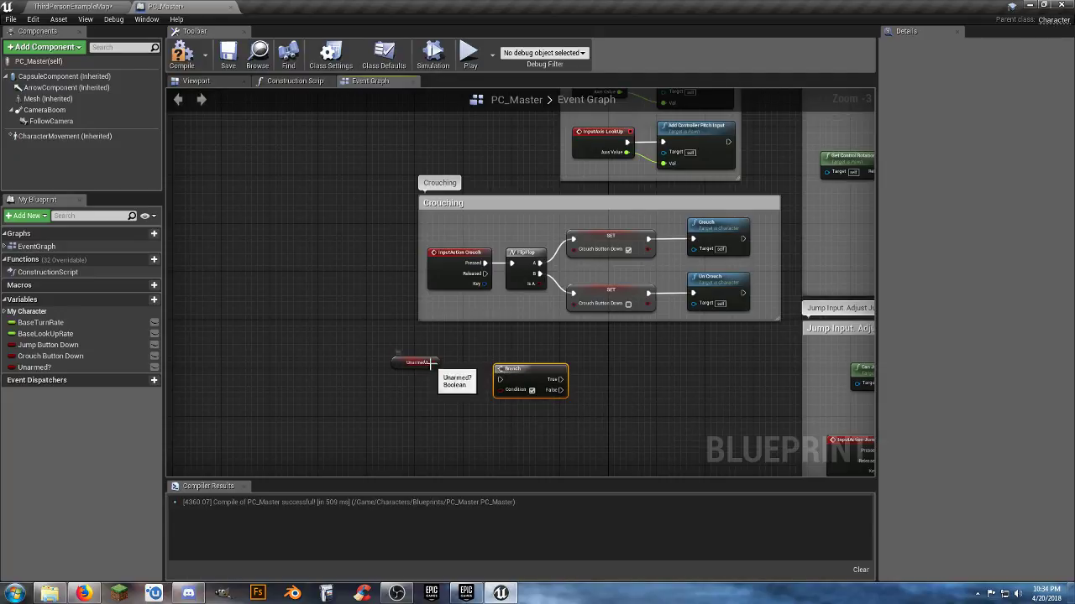
drag(436, 362, 500, 389)
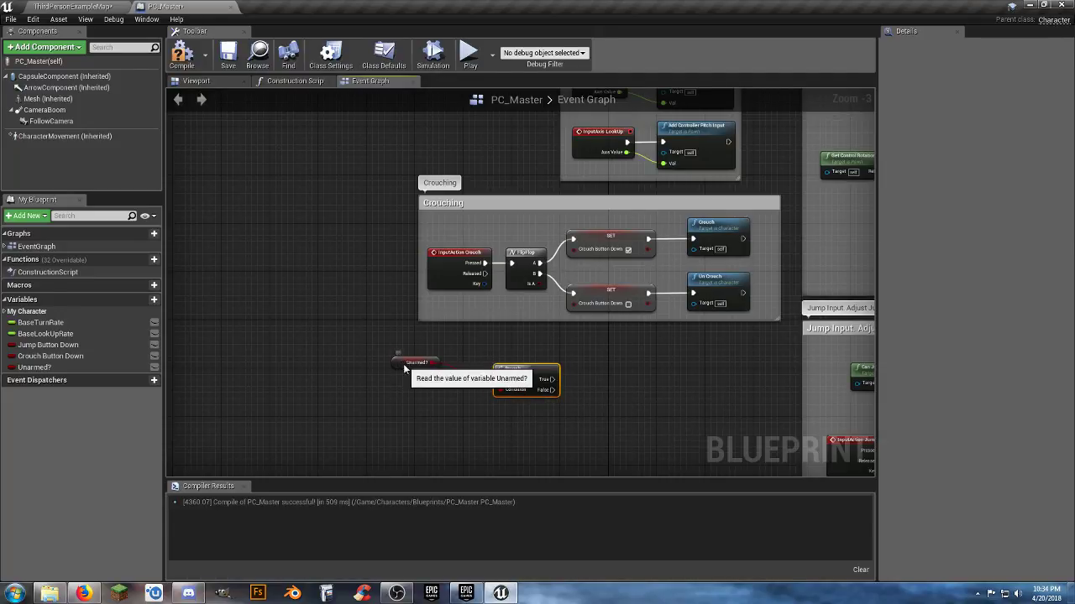
drag(402, 364, 440, 395)
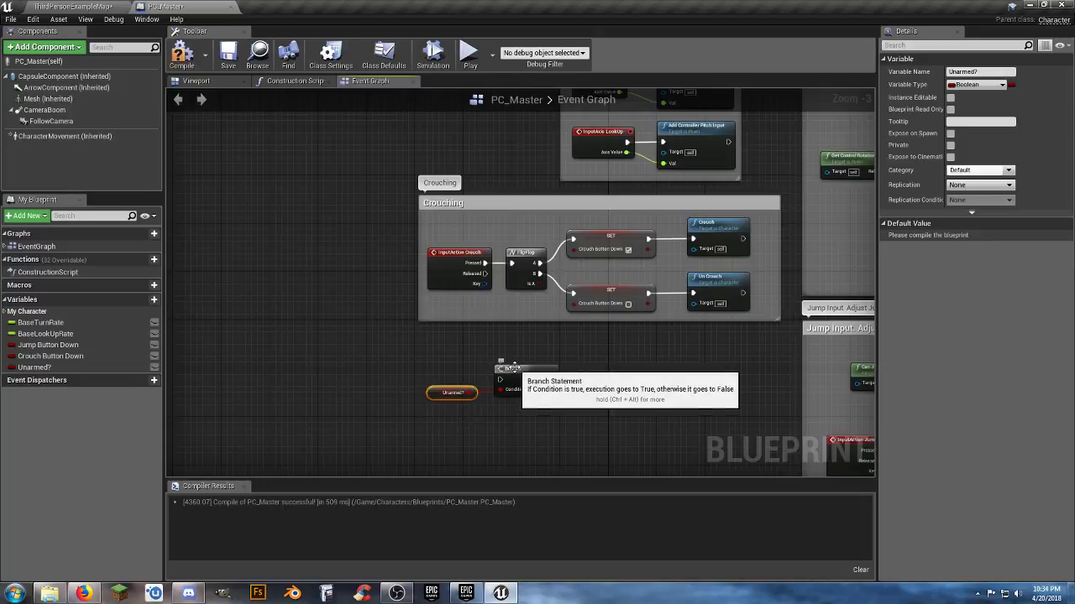
Insert the Branch between InputAction Crouch's Pressed output and the FlipFlop, connecting its False output to the FlipFlop
mouse_move(445, 261)
mouse_down()
mouse_move(341, 260)
mouse_move(503, 385)
mouse_move(445, 254)
mouse_up()
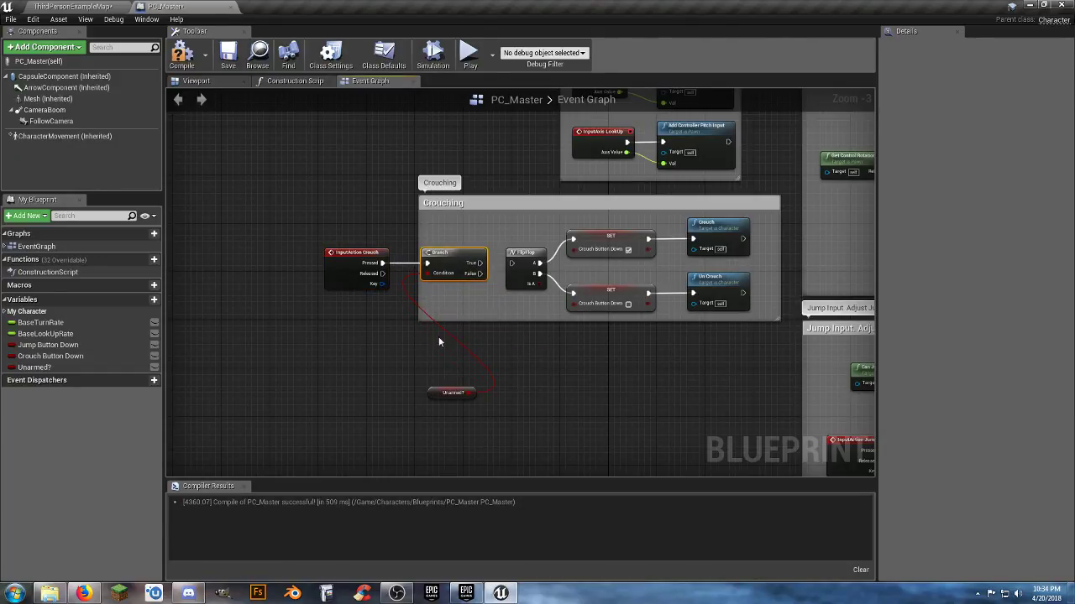
drag(434, 392, 349, 309)
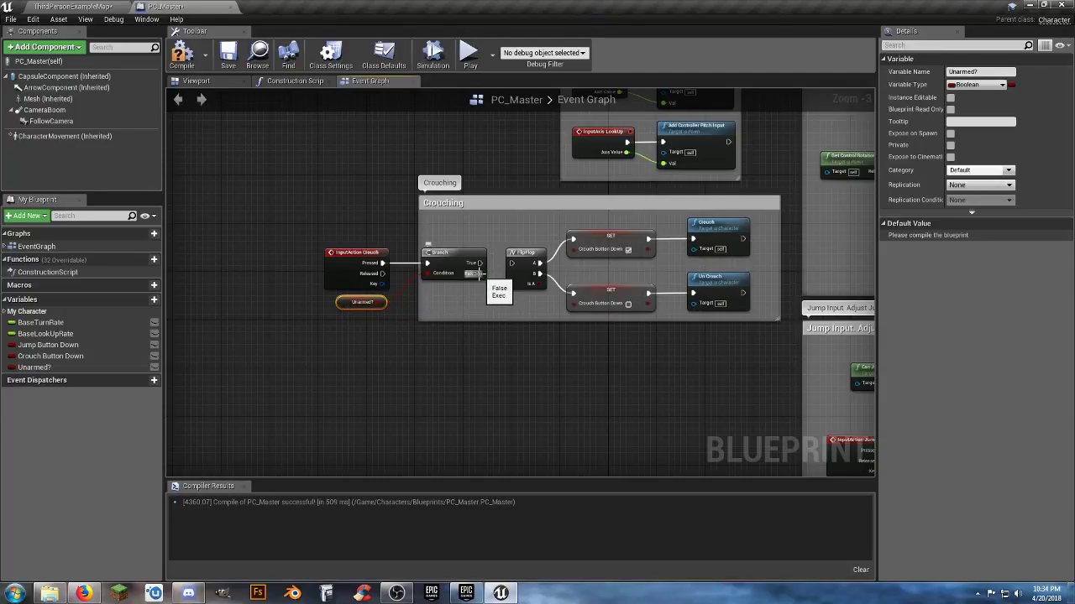
drag(479, 274, 512, 265)
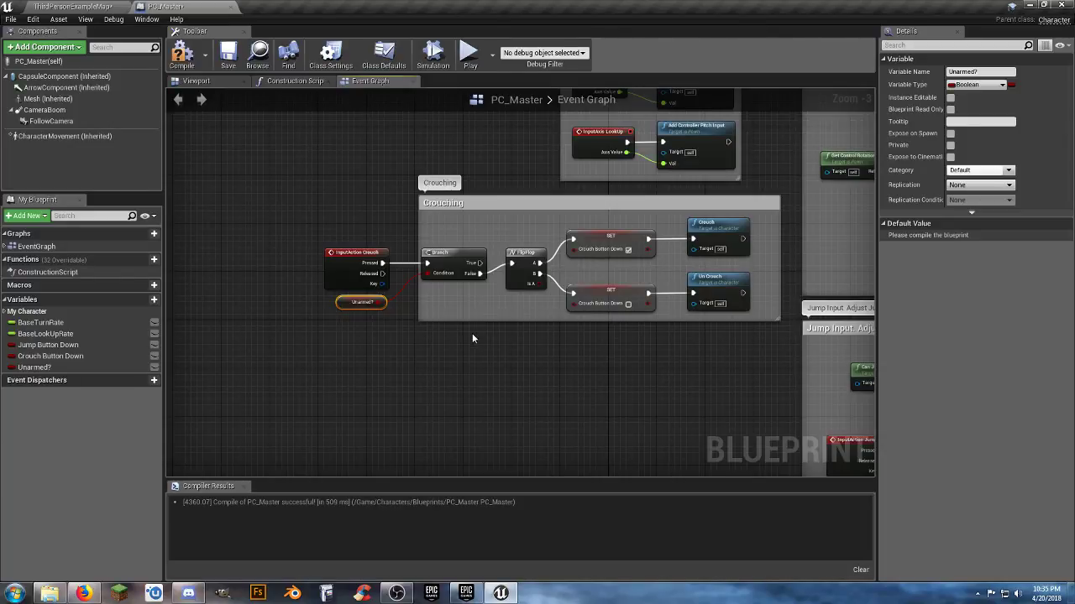
Insert an unchecked Unarmed? setter between the Combat Mode input's upper Set Anim Instance Class node and the checked Use Controller Rotation Yaw setter
right_drag(506, 343, 431, 374)
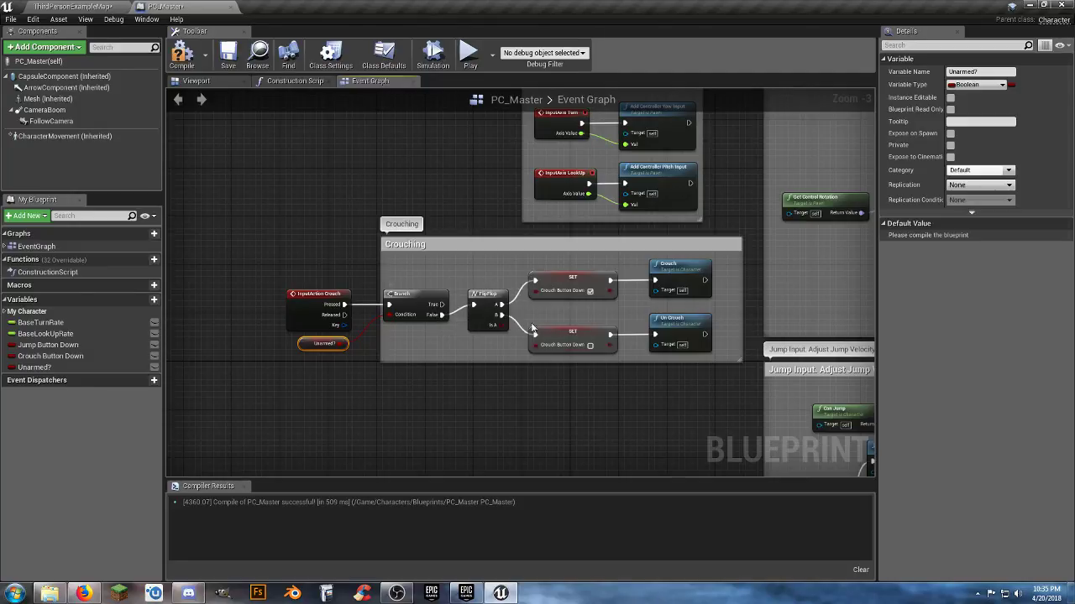
right_drag(593, 403, 362, 204)
right_drag(691, 362, 401, 205)
drag(701, 366, 654, 246)
click(538, 375)
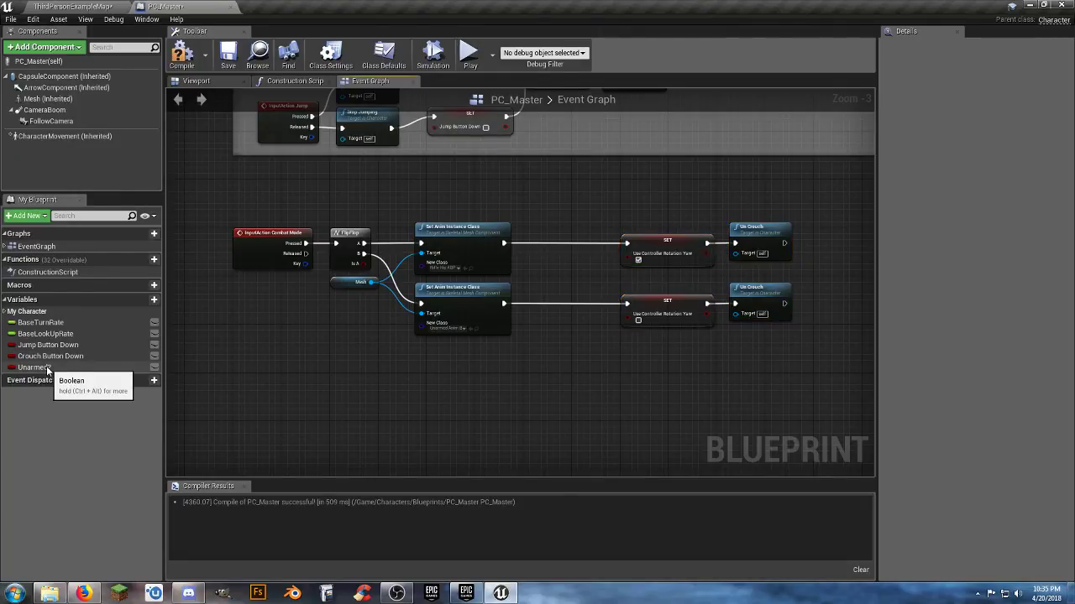
alt+drag(48, 370, 547, 360)
right_drag(509, 412, 500, 426)
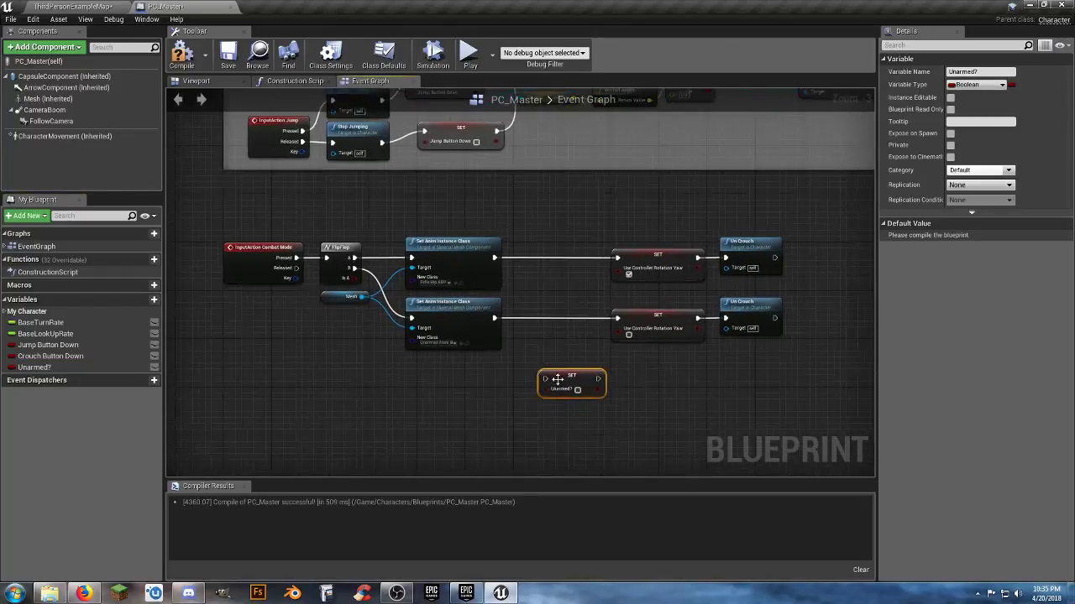
drag(559, 379, 617, 258)
Insert a checked Unarmed? setter before the unchecked Use Controller Rotation Yaw setter in the lower Combat Mode chain, and compile PC_Master
drag(33, 366, 617, 319)
click(573, 351)
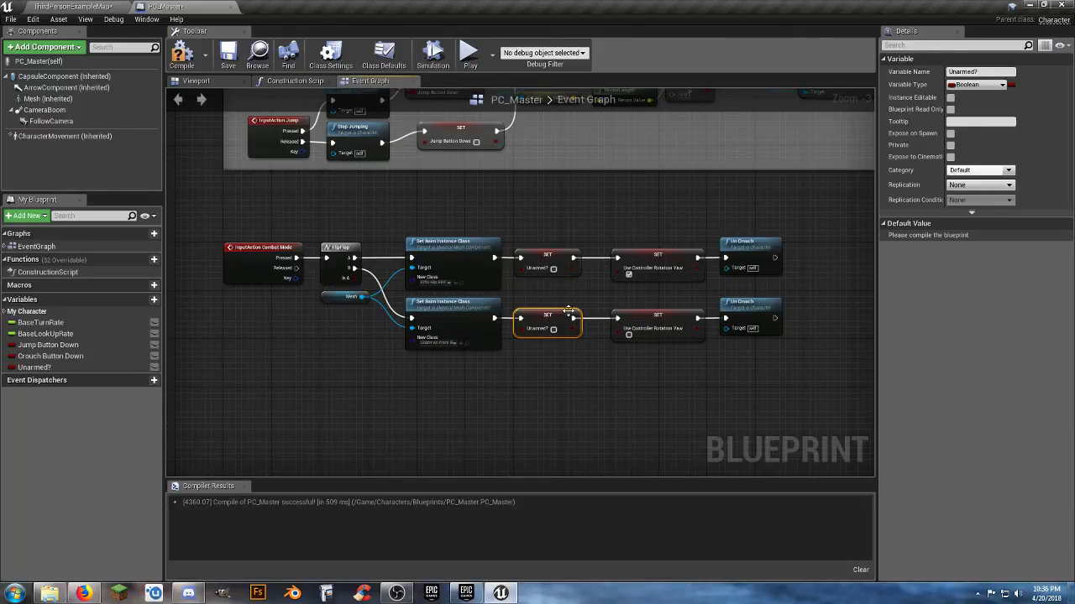
click(553, 329)
click(651, 390)
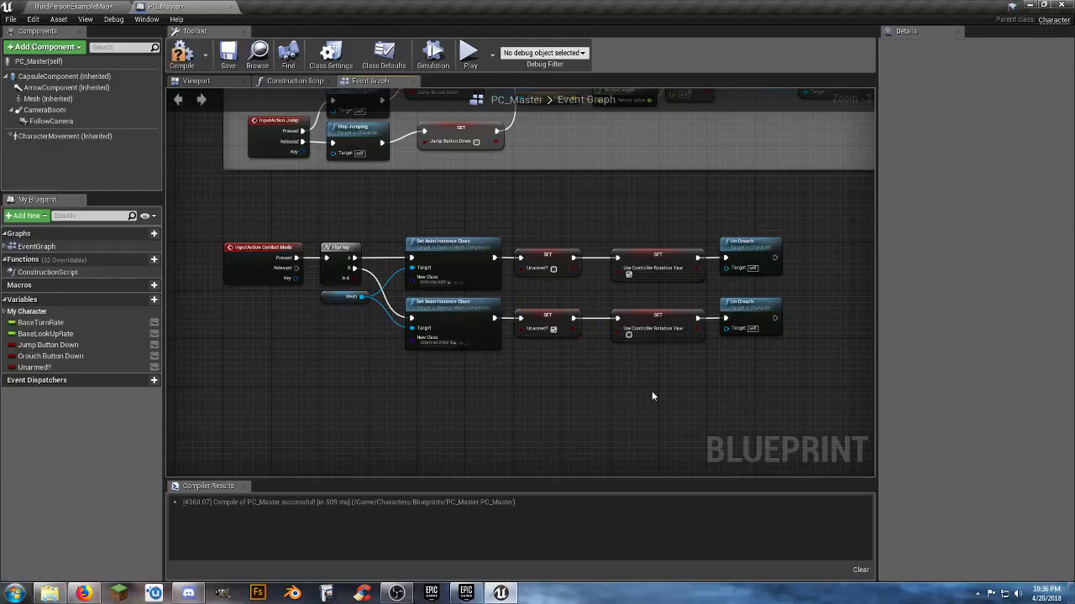
click(182, 56)
Play ThirdPersonExampleMap briefly to test the unarmed crouch restriction, and end the play session
click(74, 5)
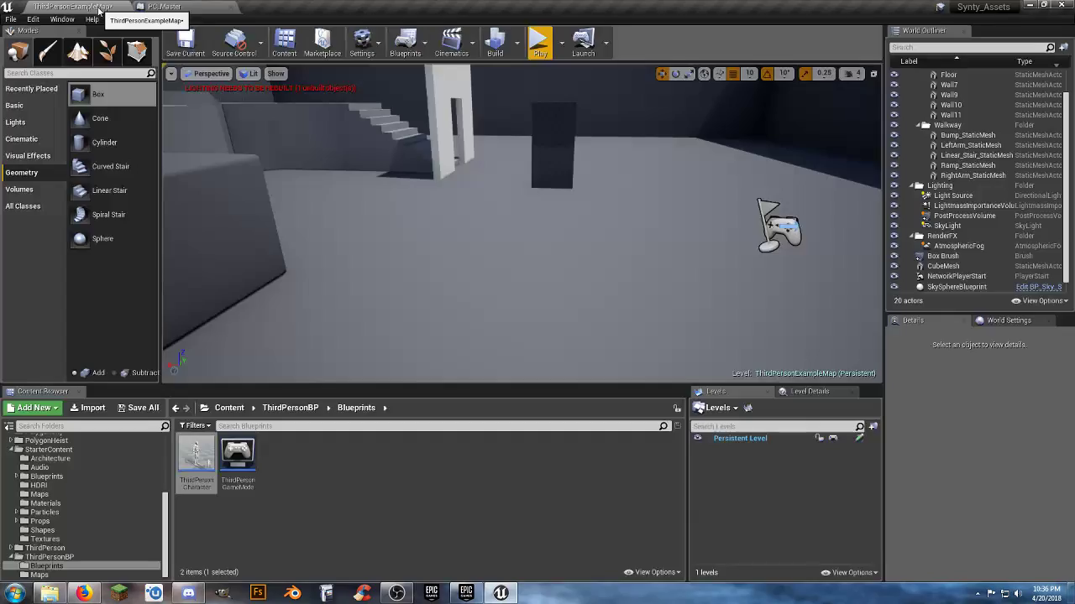
click(540, 42)
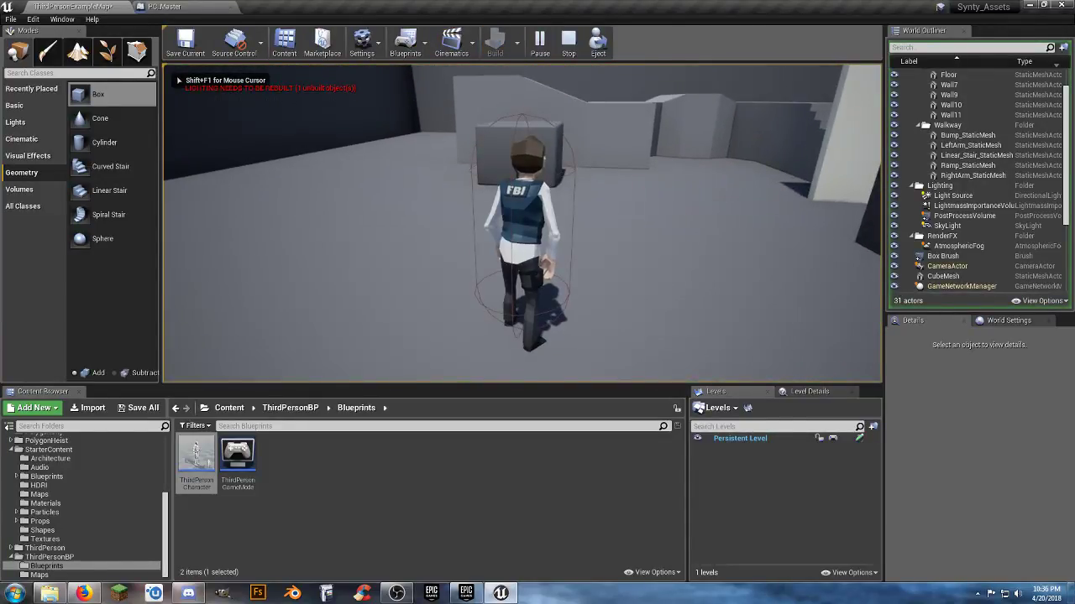
key(Escape)
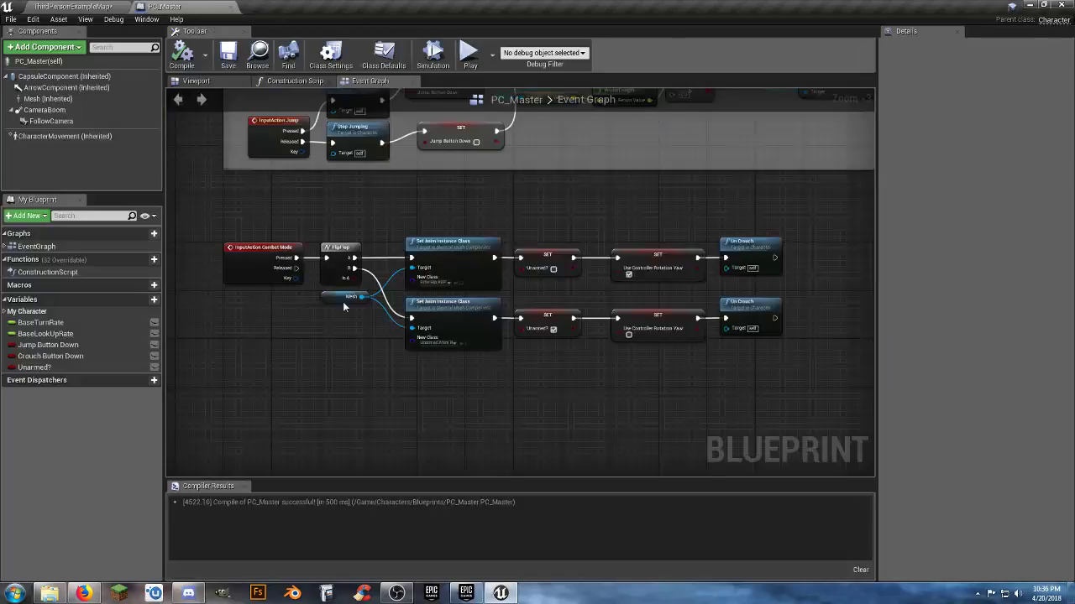
Set the Unarmed? variable's default value to true, and compile and save PC_Master
right_drag(261, 198, 692, 427)
right_drag(395, 301, 545, 385)
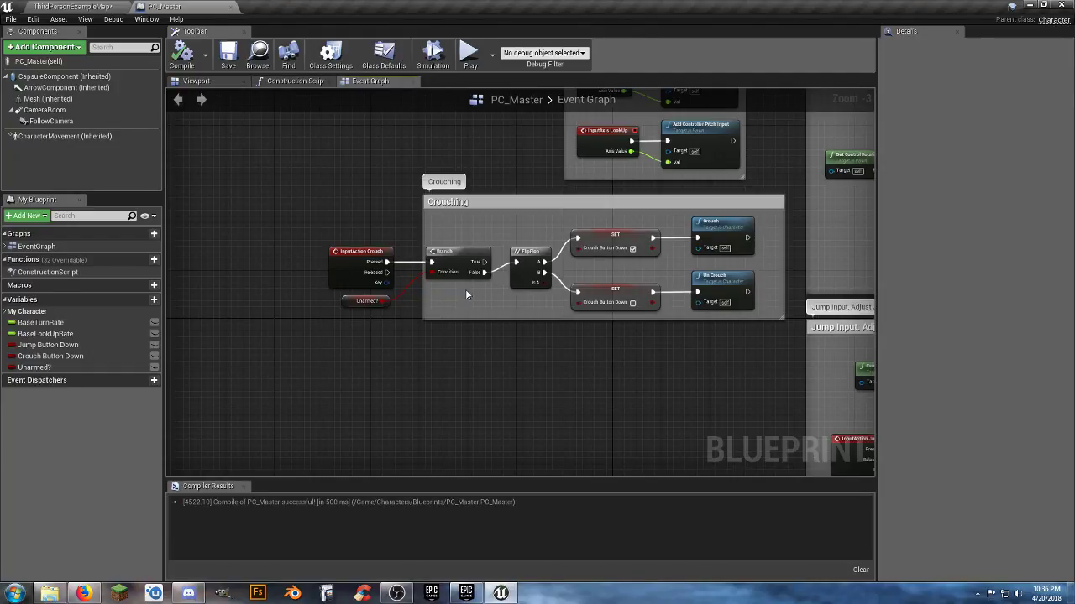
right_drag(465, 289, 398, 270)
click(34, 368)
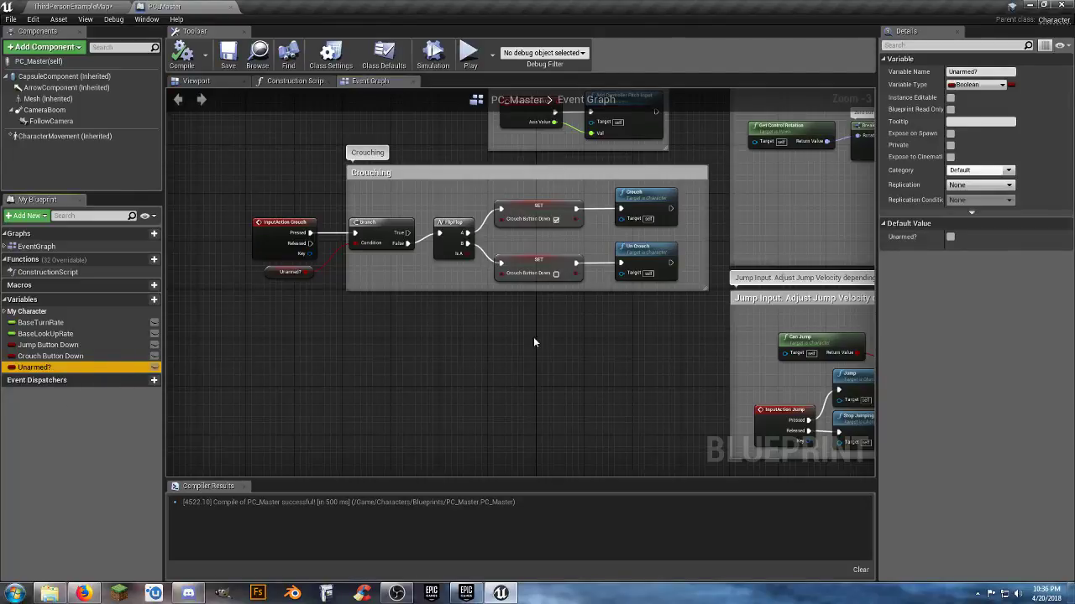
click(949, 237)
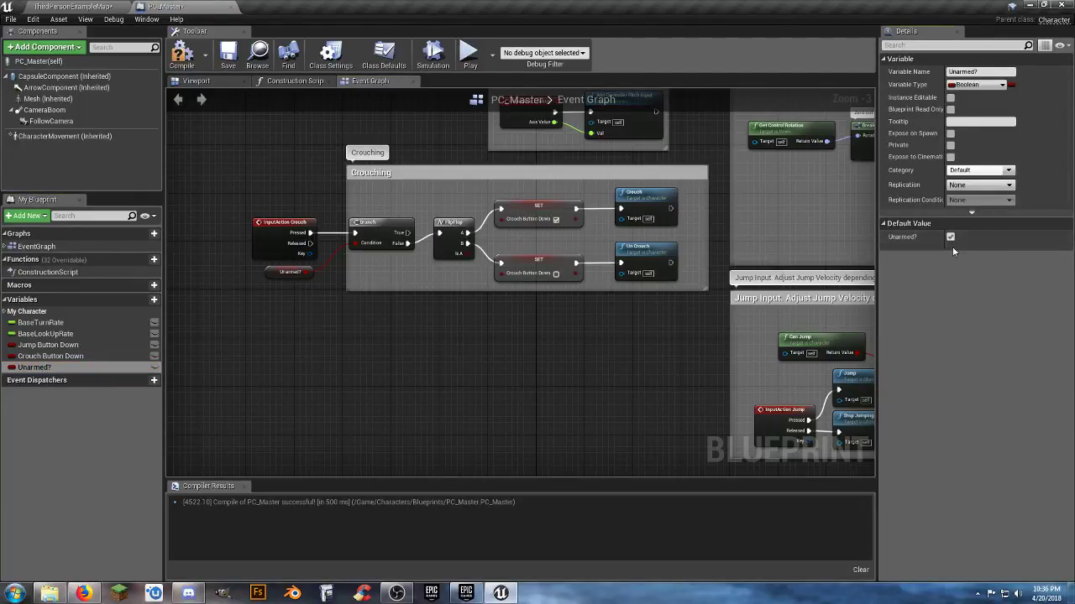
click(181, 54)
click(228, 54)
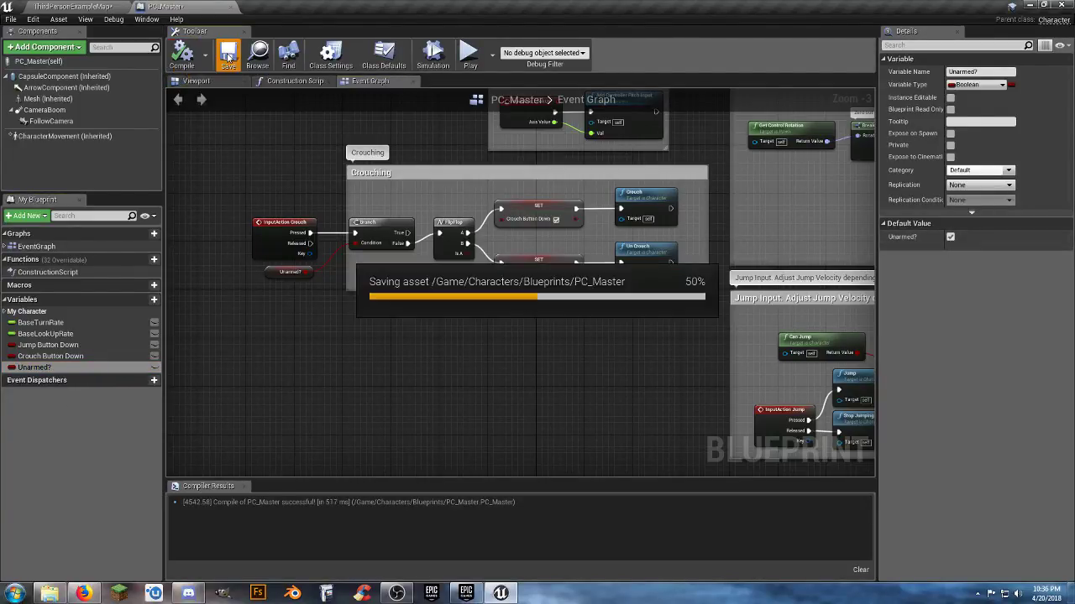
Play ThirdPersonExampleMap, crouch the character and stand it back up, and run it across the floor to the tall checkered block
click(107, 6)
click(540, 41)
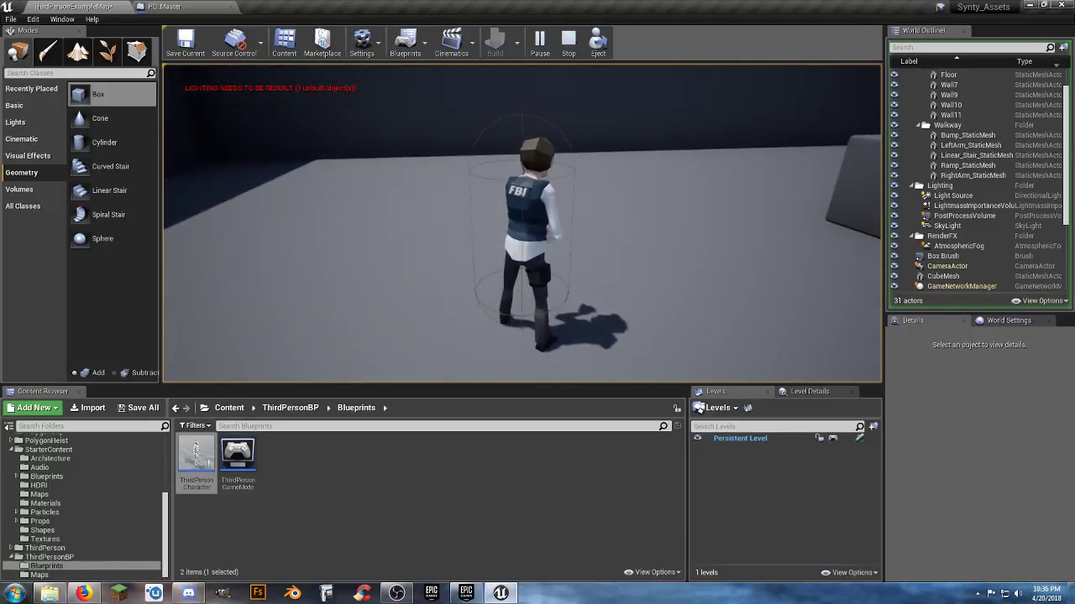
key(c)
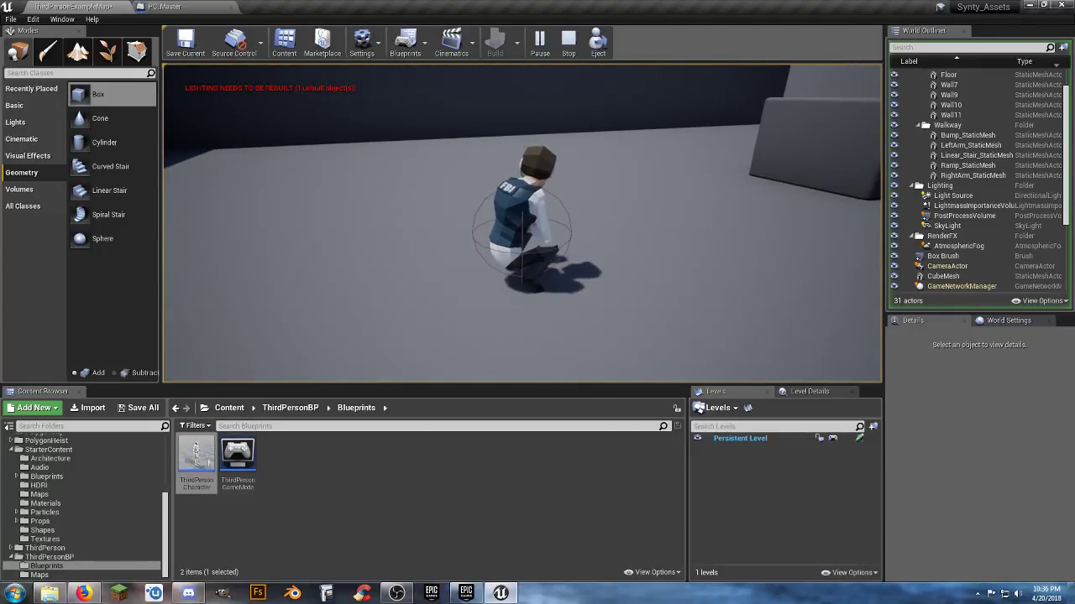
key(c)
key(w)
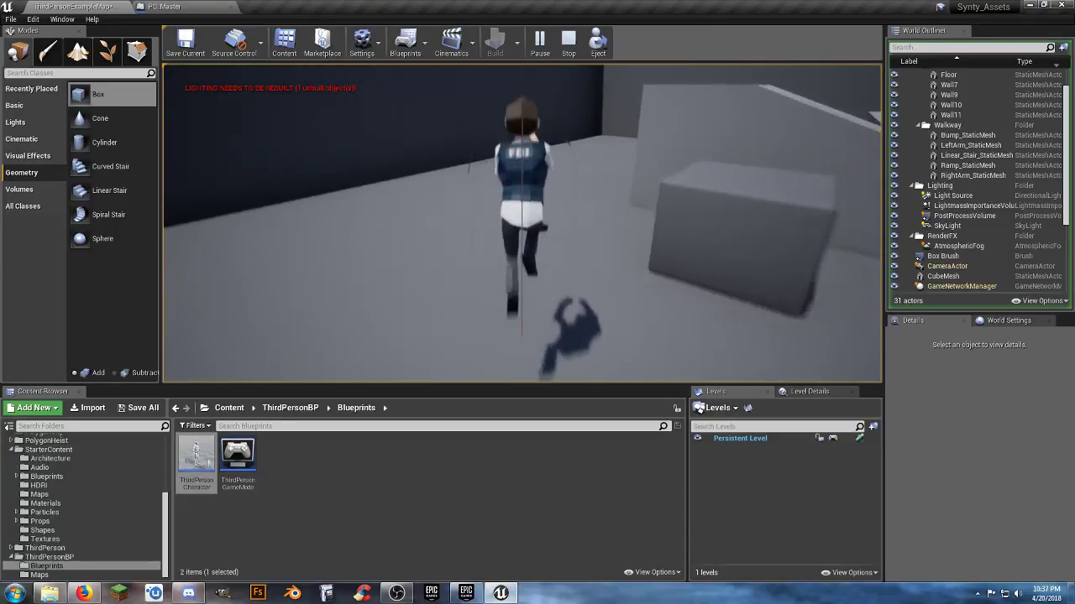
key(d)
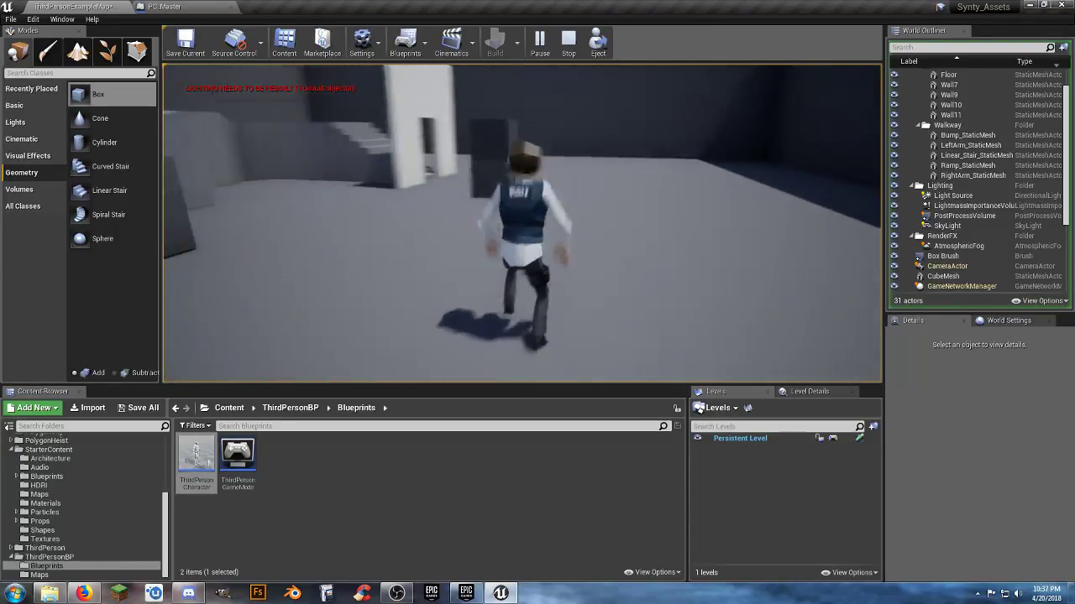
key(d)
key(w)
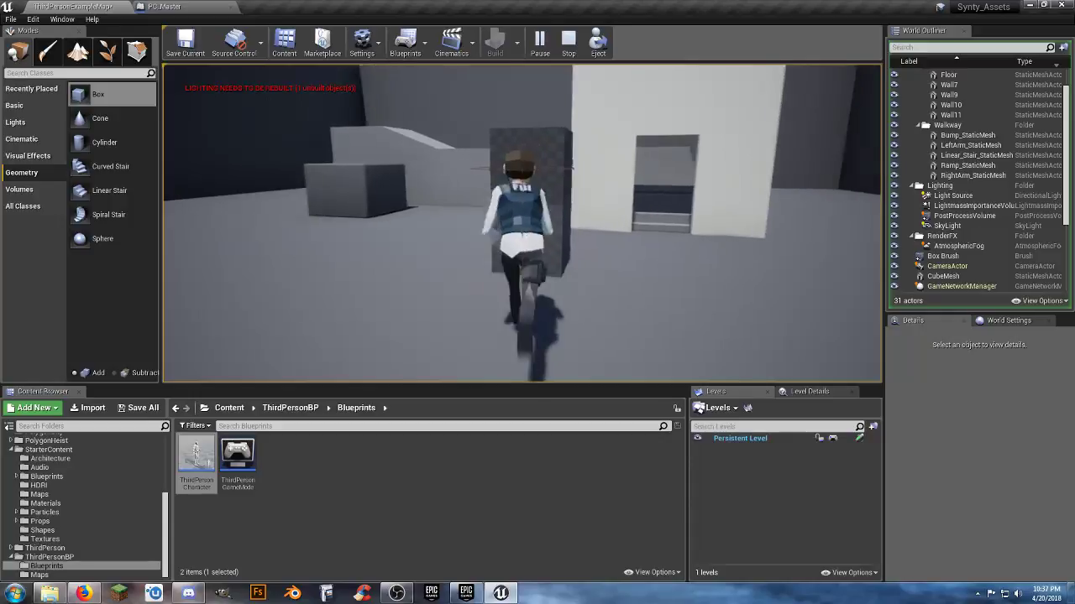
Make the character jump repeatedly beside the tall checkered block, both standing still and while moving
key(space)
key(space)
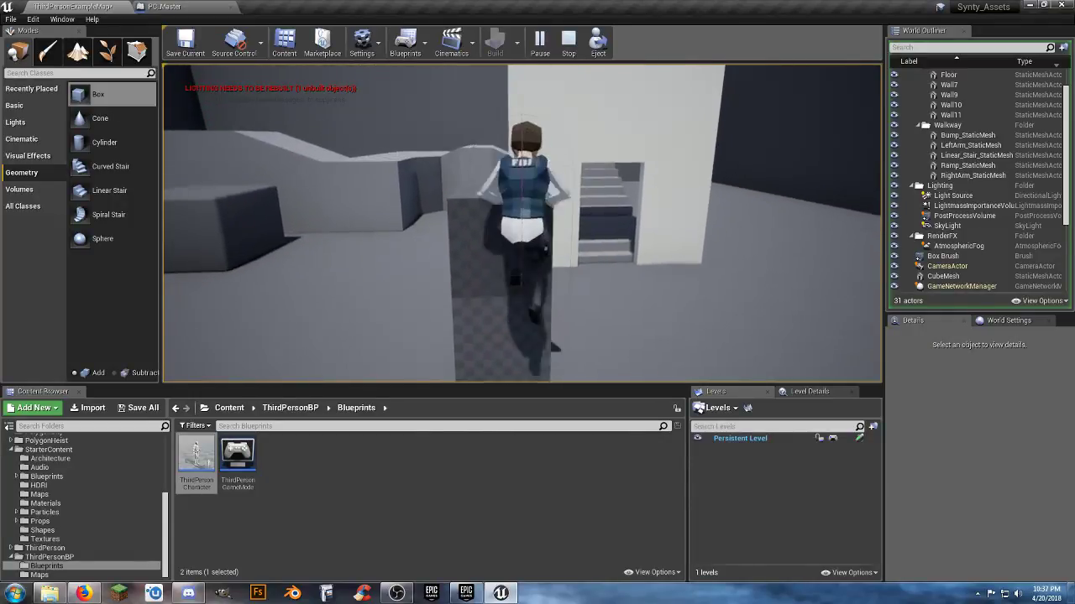
key(space)
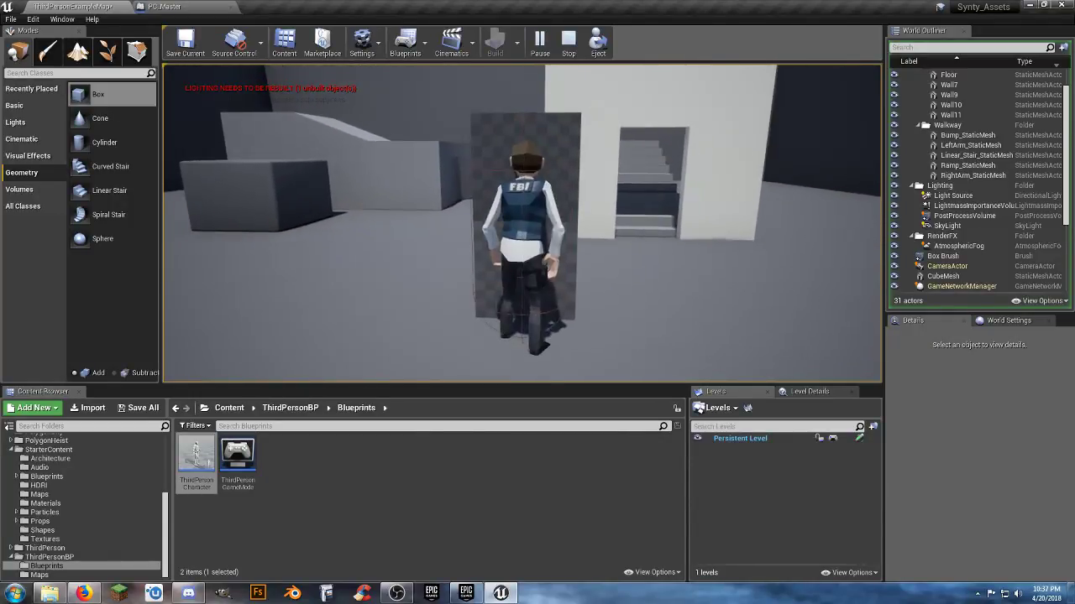
key(space)
key(a)
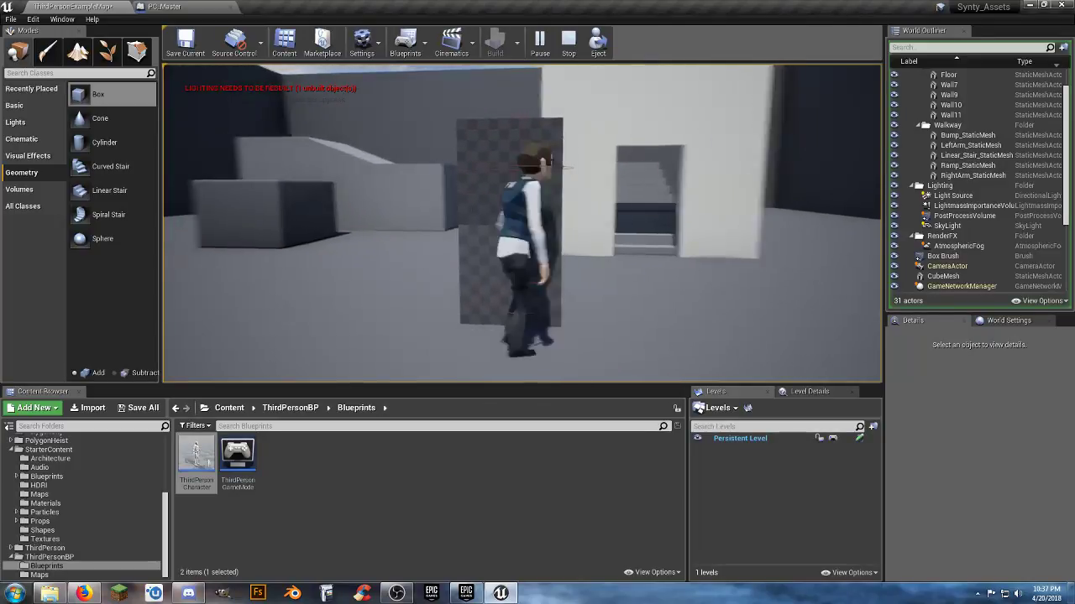
key(space)
key(space)
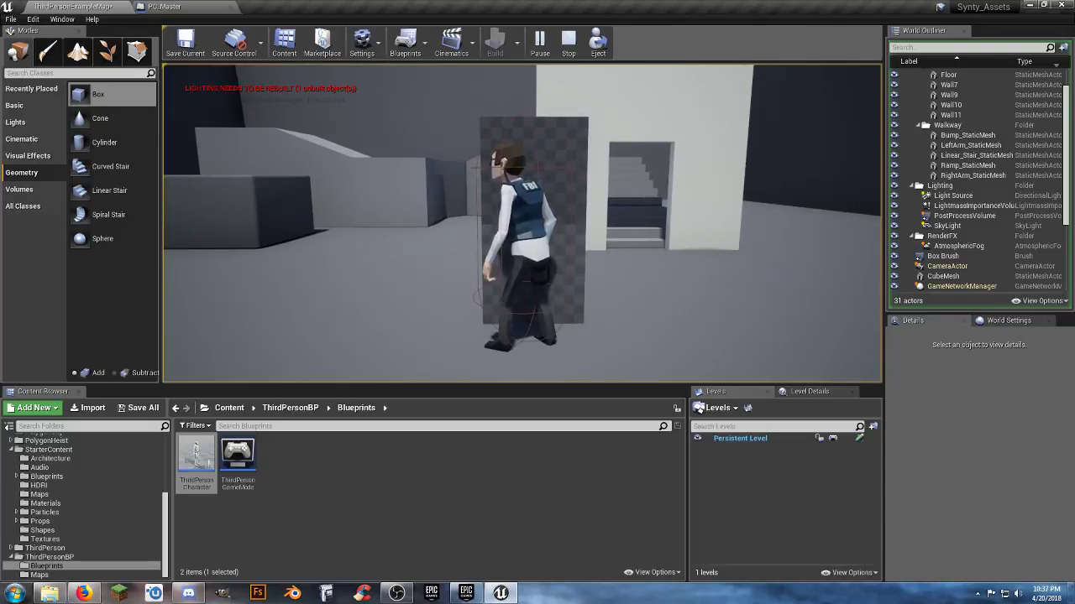
key(w)
key(space)
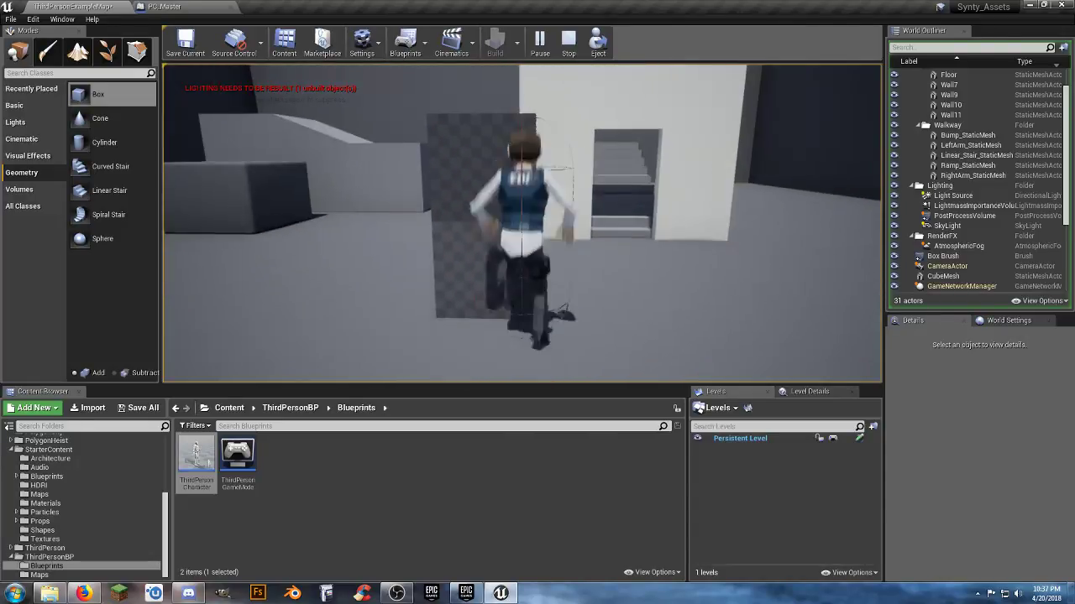
key(a)
key(w)
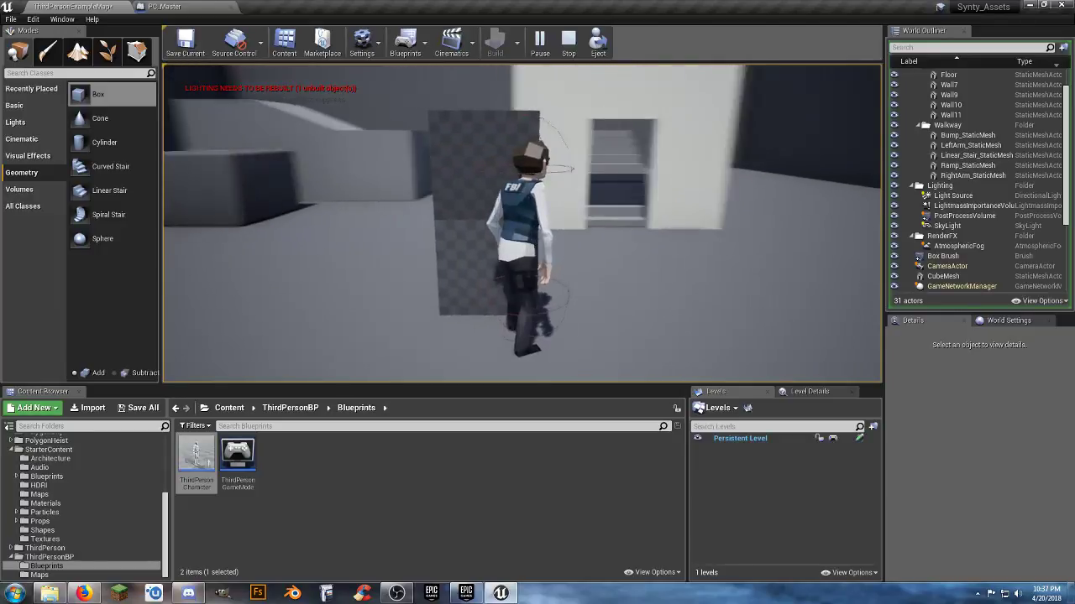
key(space)
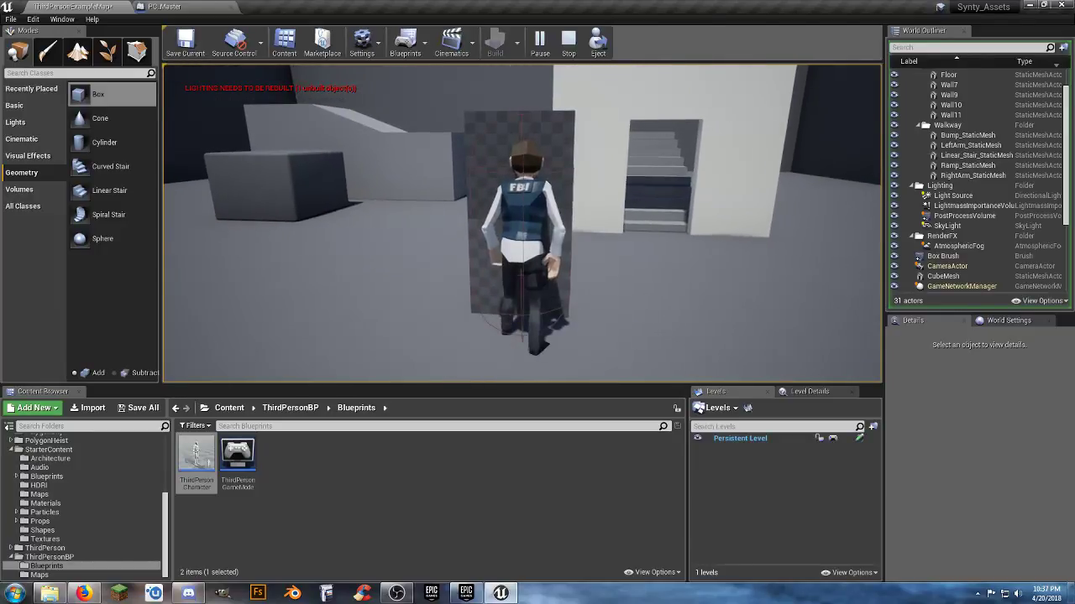
Run the character to the white wall's doorway, crouch it in the opening, and take it up the stairs onto the walkway
key(d)
key(w)
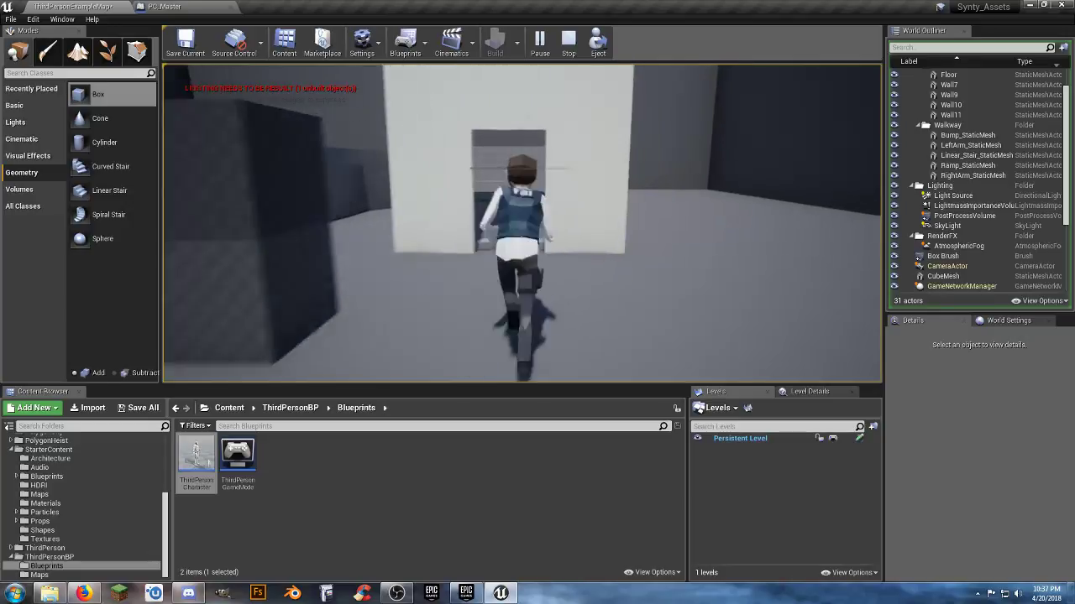
key(c)
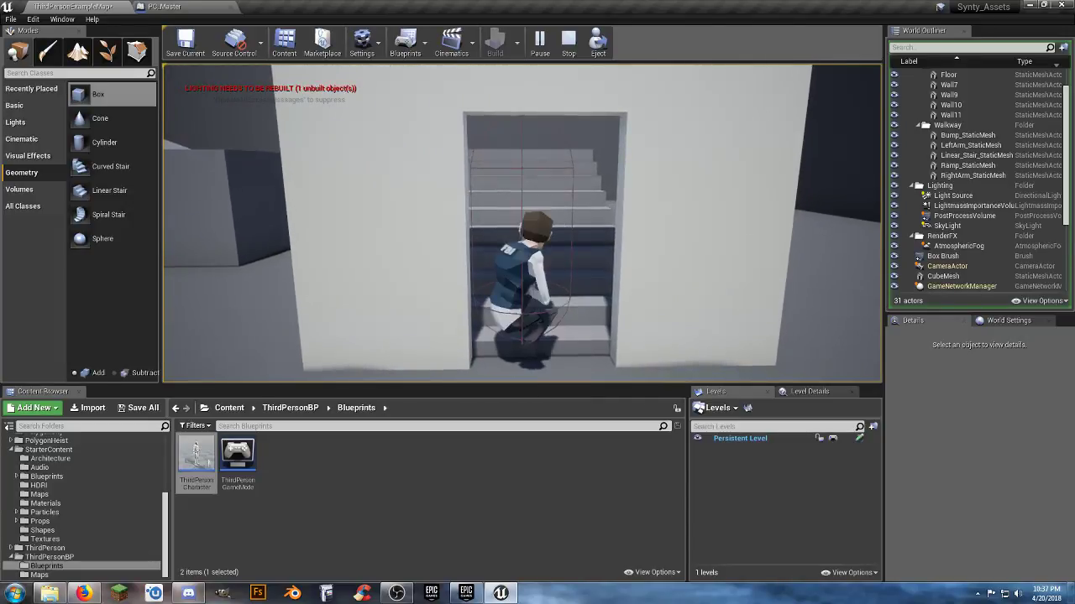
key(w)
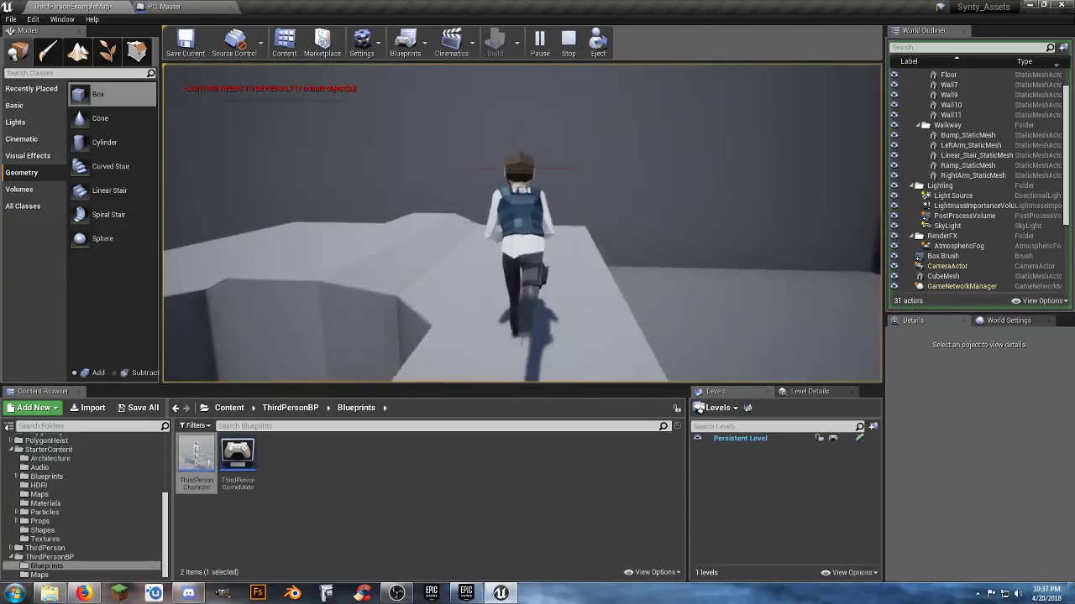
key(w)
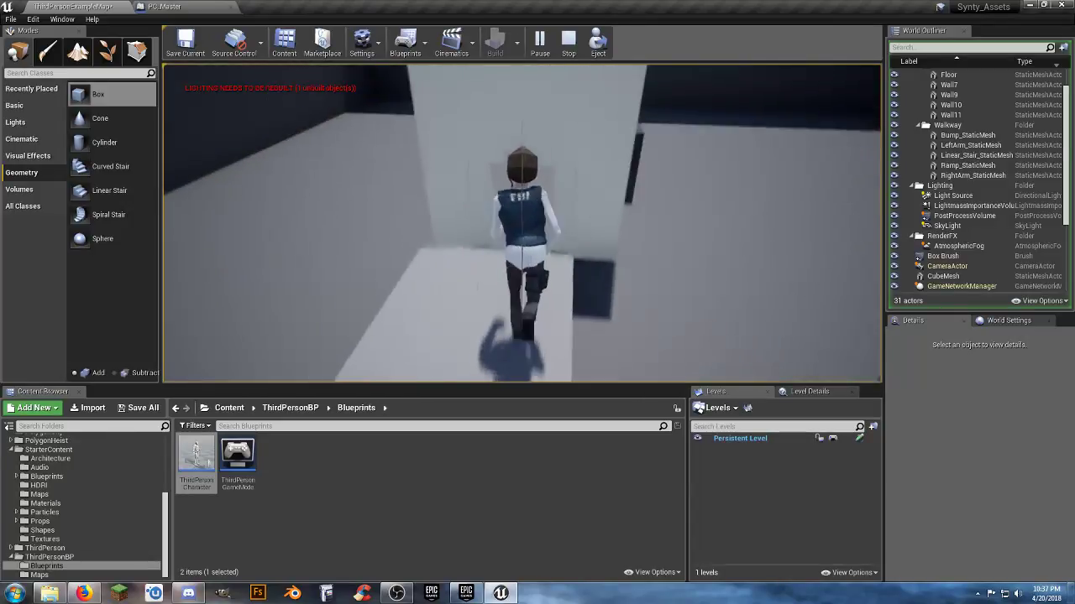
Jump and run the character back down the stairs through the doorway onto the open floor, and end the play session
key(space)
key(w)
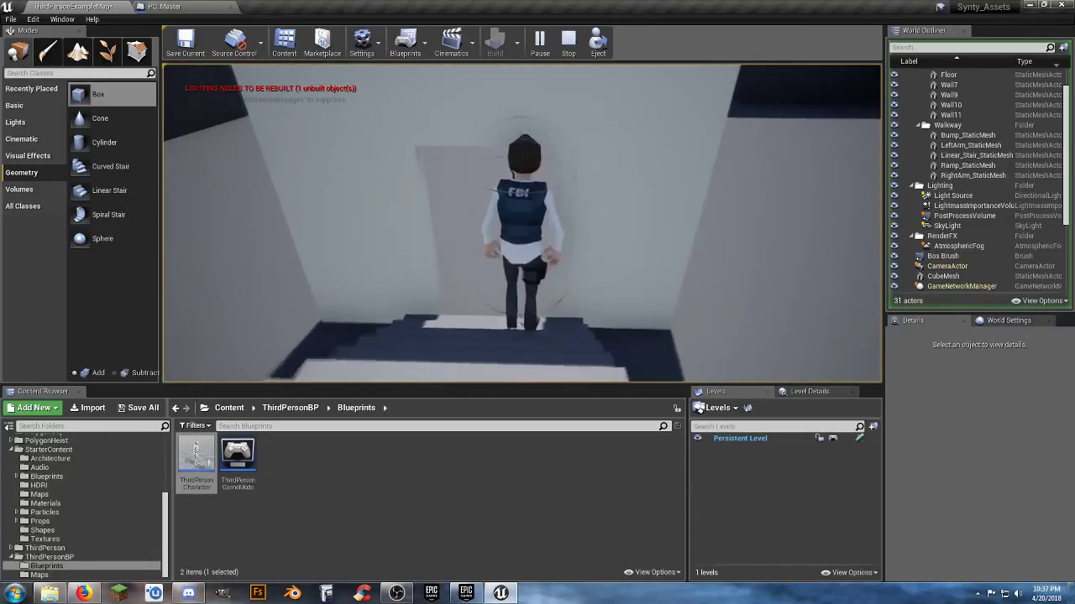
key(w)
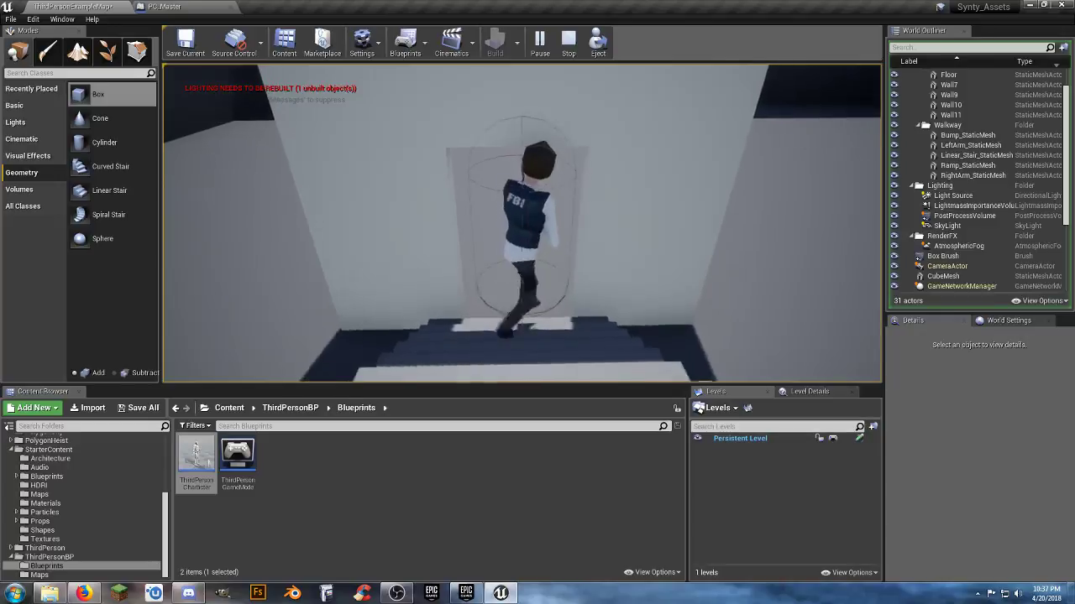
key(w)
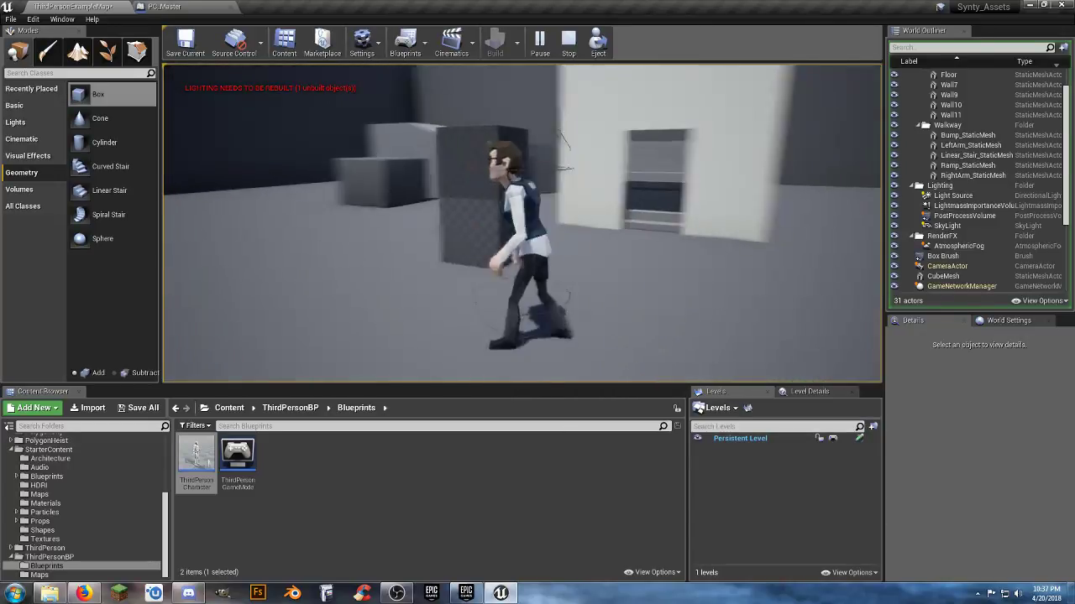
key(w)
key(Escape)
View the block, doorway and stairs from above in the level viewport, and select the Wall_Door_400x400 mesh
key(w)
right_drag(727, 173, 705, 252)
right_drag(664, 194, 644, 205)
key(s)
click(572, 236)
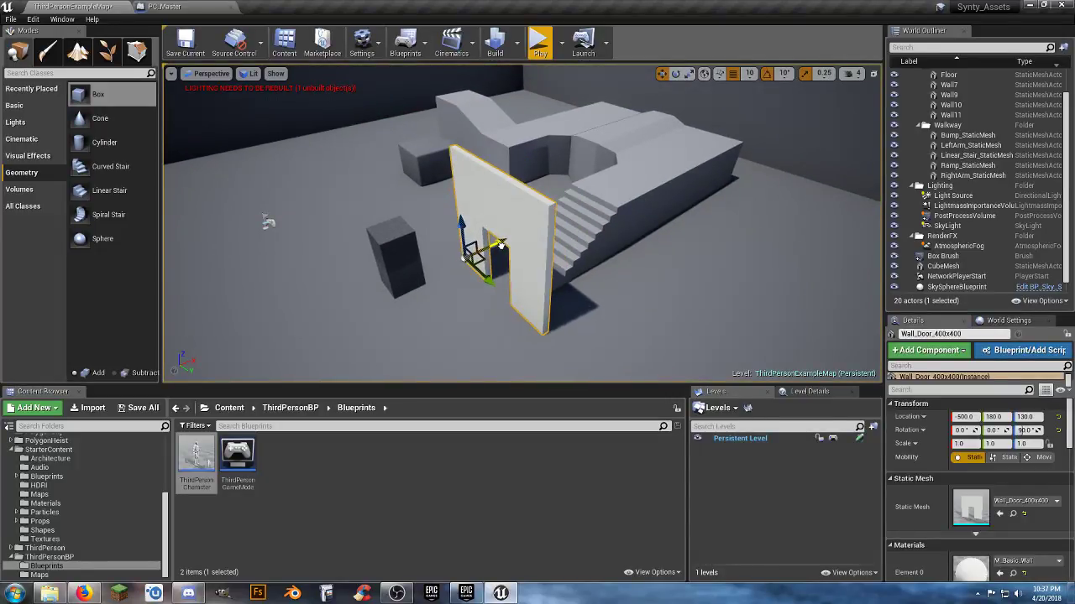
Play ThirdPersonExampleMap and run the character through the doorway, up to the walkway, and back down to the open floor
click(540, 42)
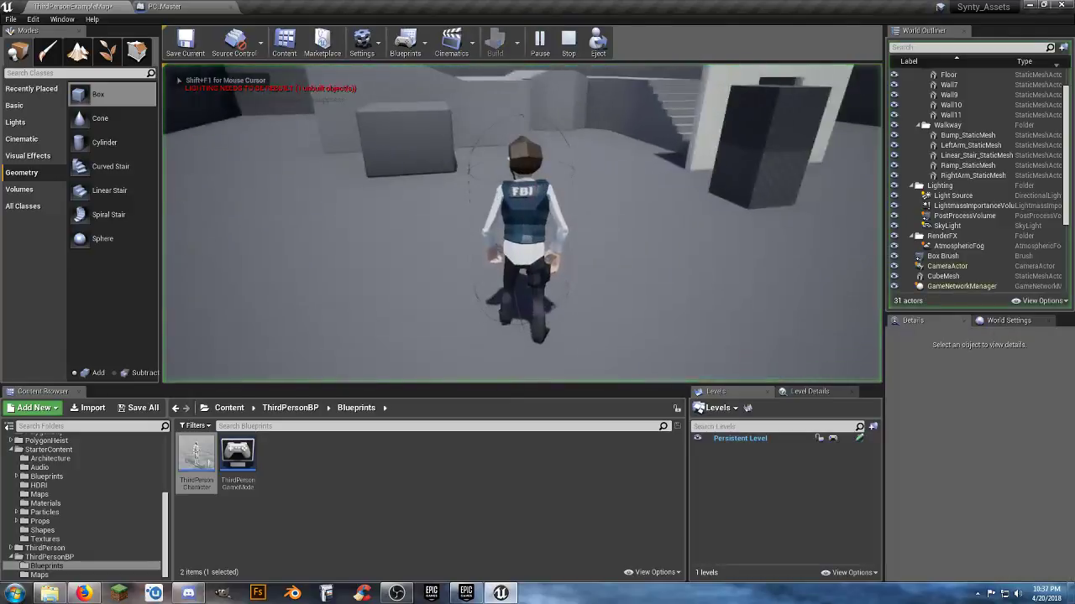
key(w)
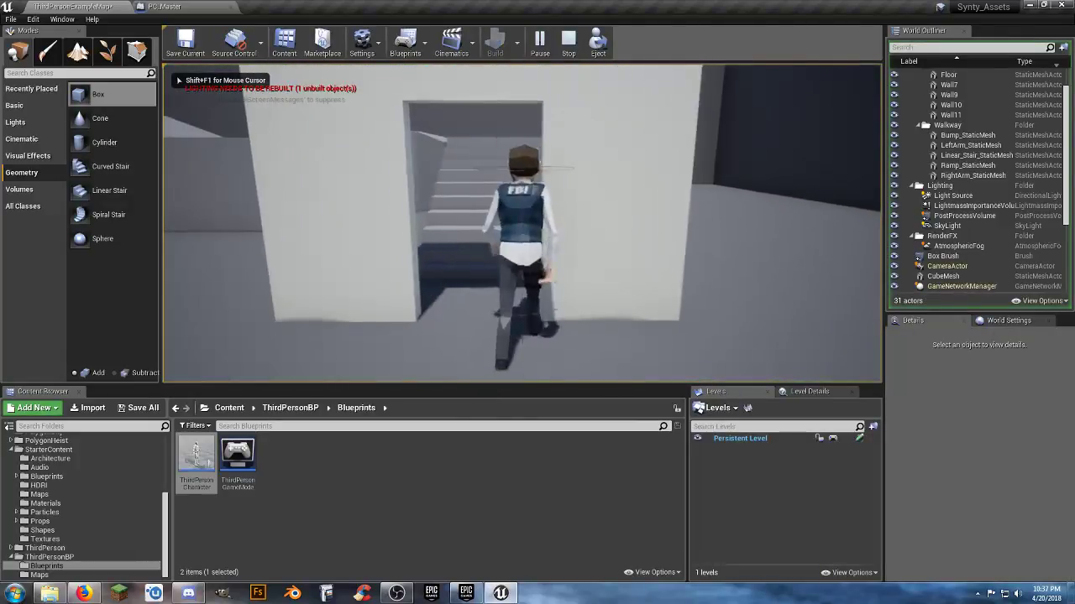
key(w)
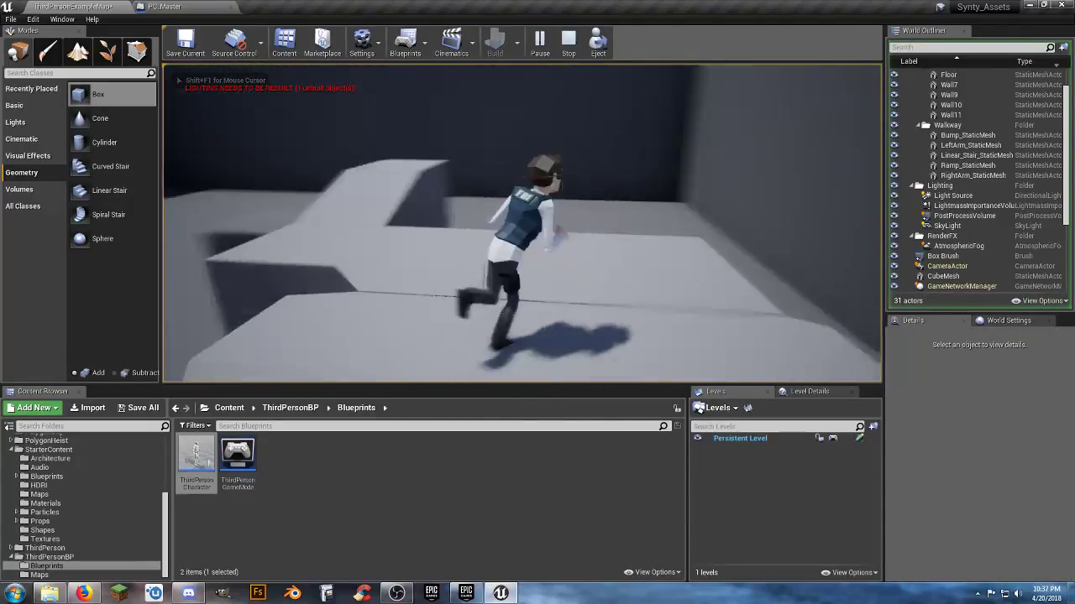
key(w)
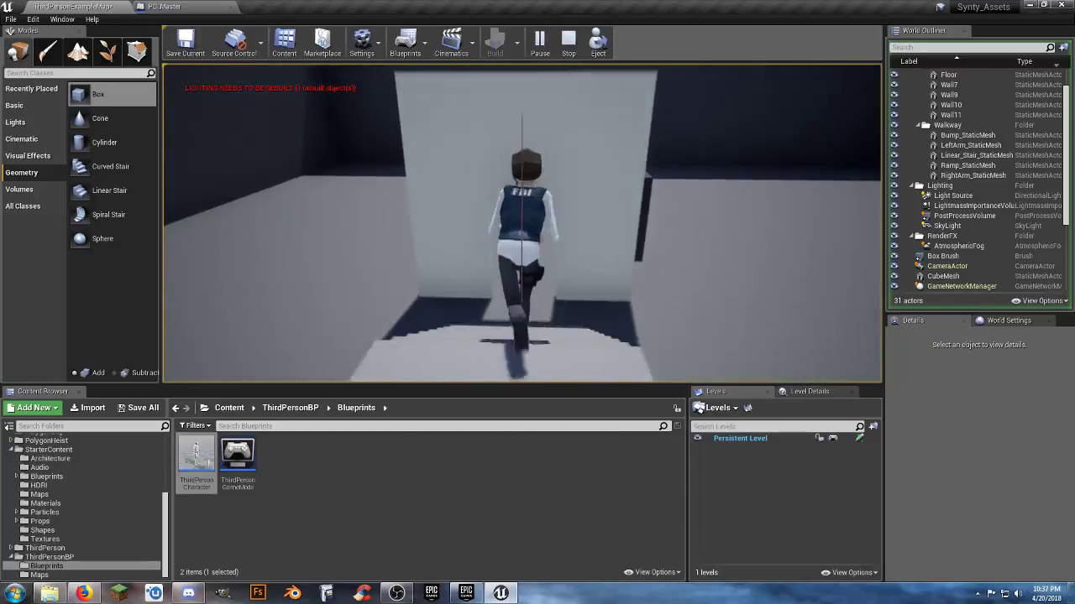
key(w)
key(a)
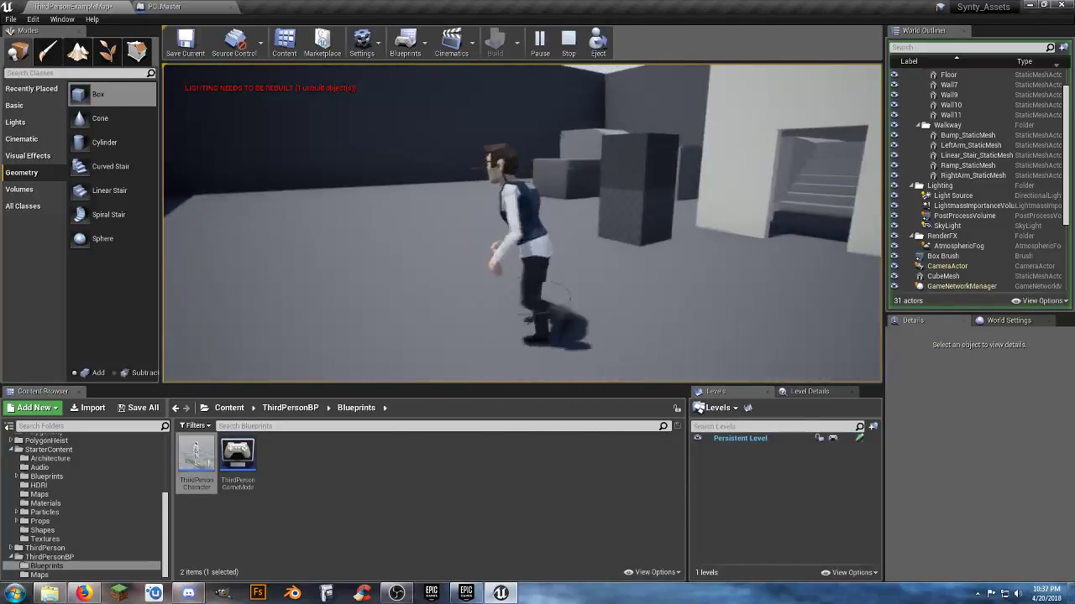
Run the character past the checkered block and through the doorway onto the walkway again, and turn it to face sideways
key(w)
key(w)
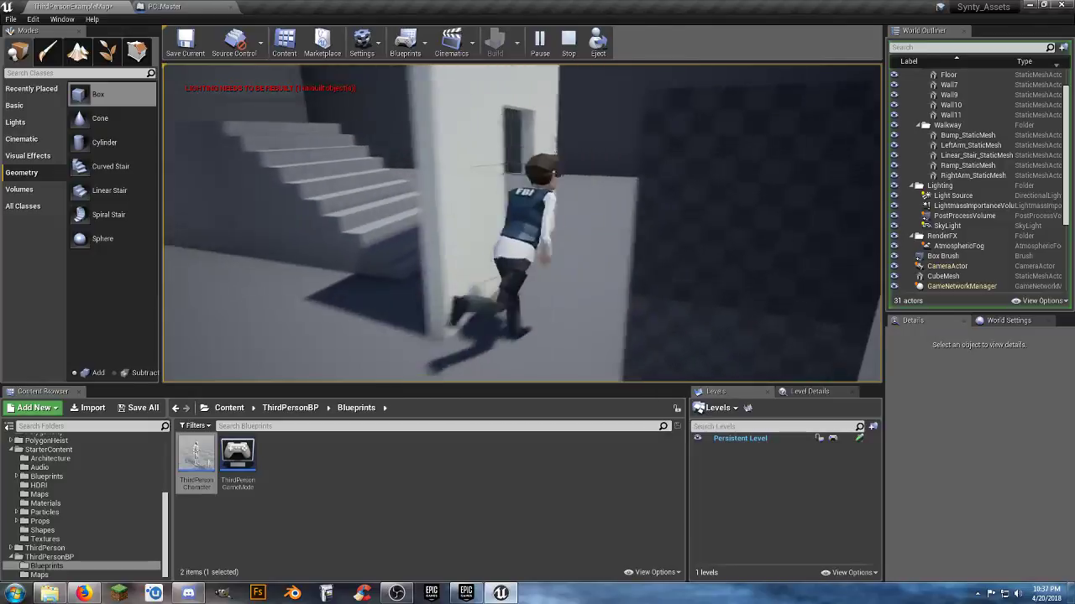
key(w)
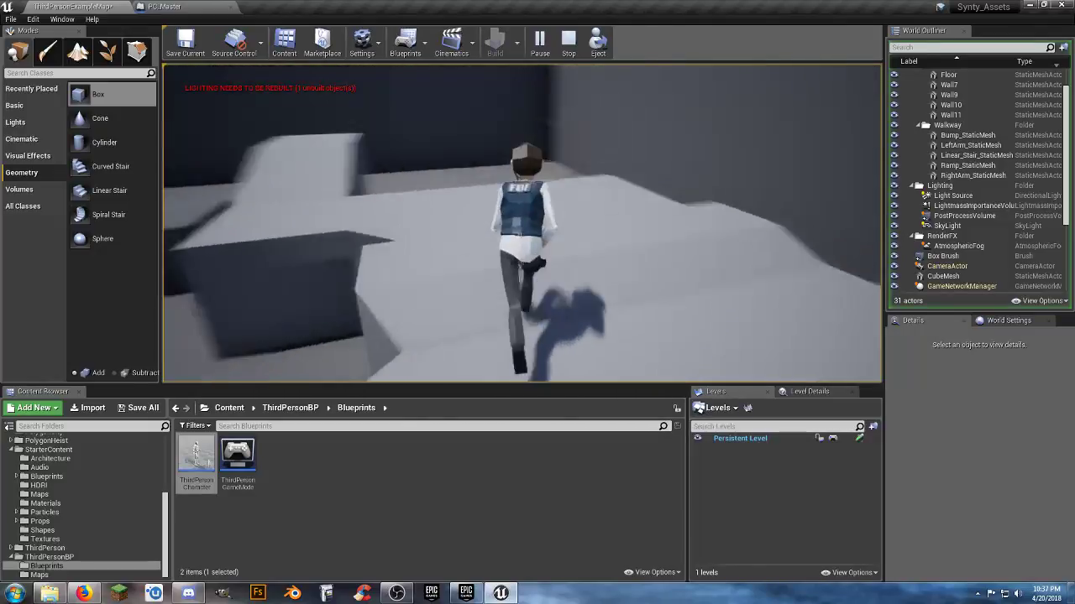
key(w)
key(d)
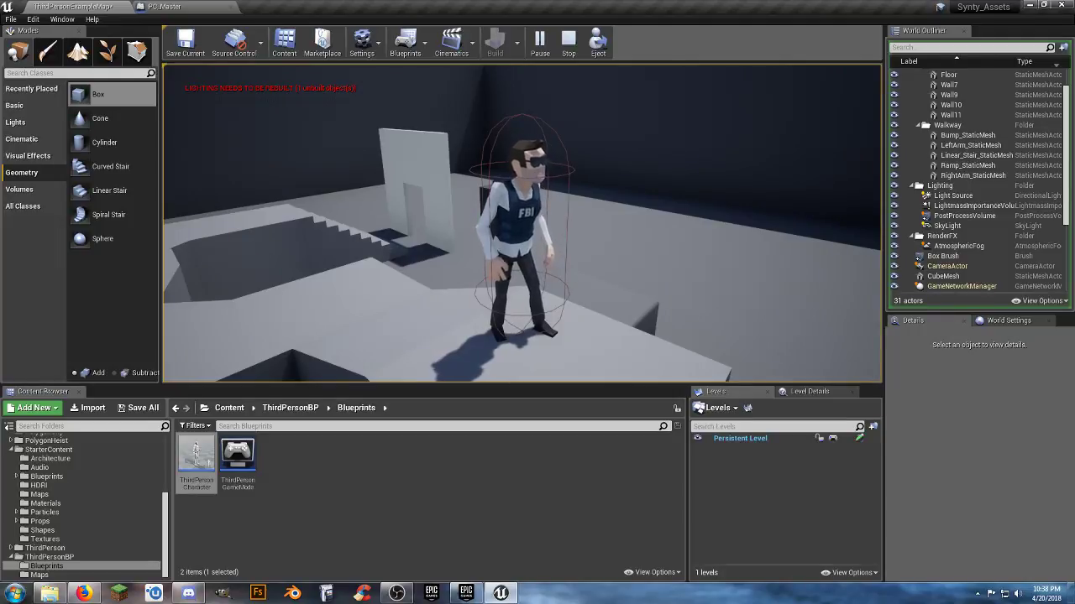
Run the character down to the floor, back through the doorway and up the stairs once more, and end the play session
key(w)
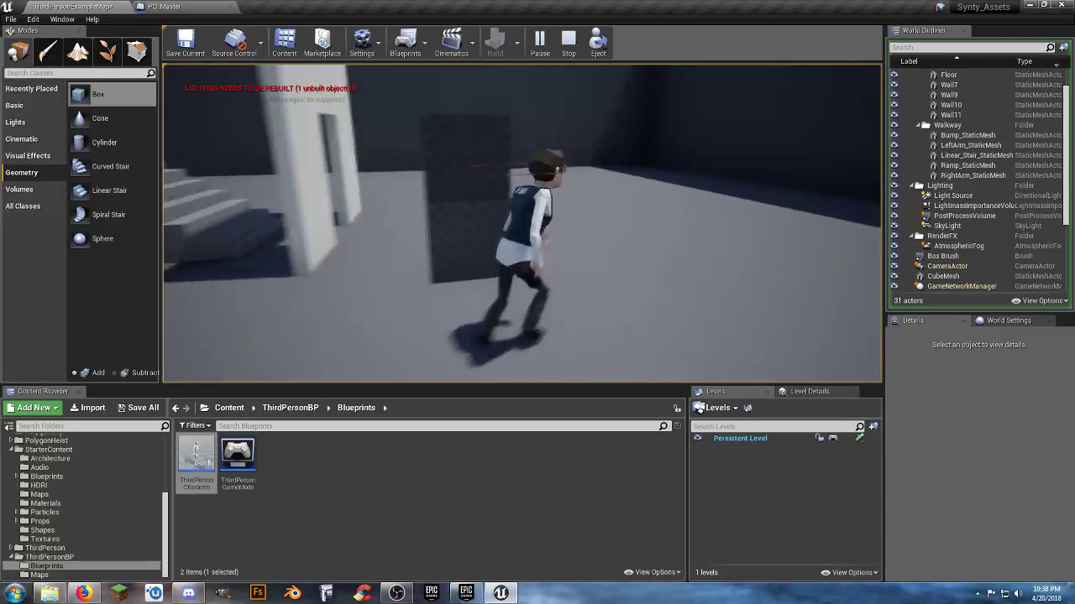
key(w)
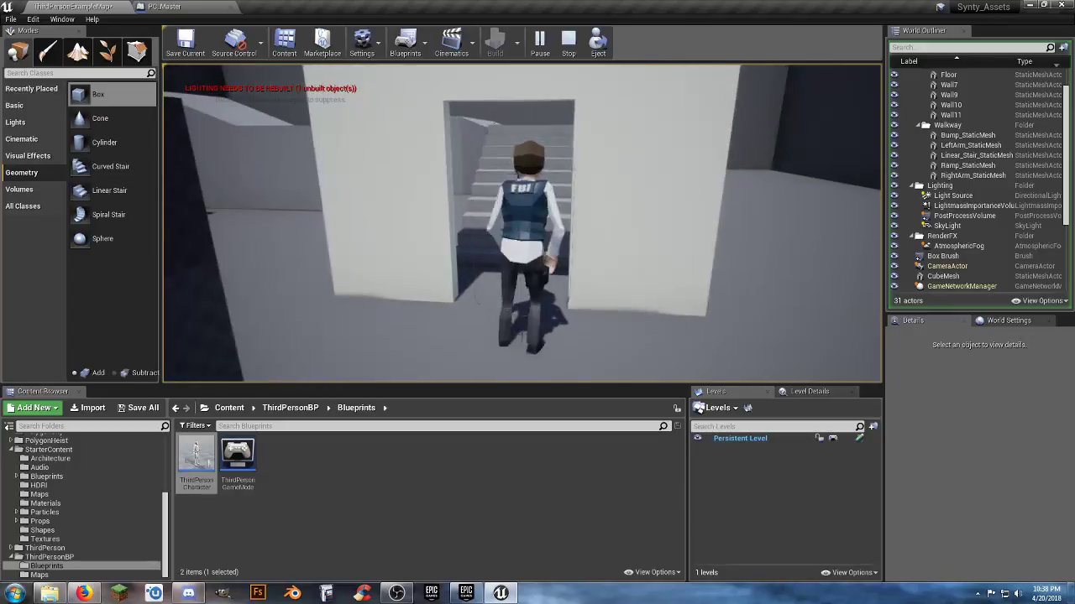
key(w)
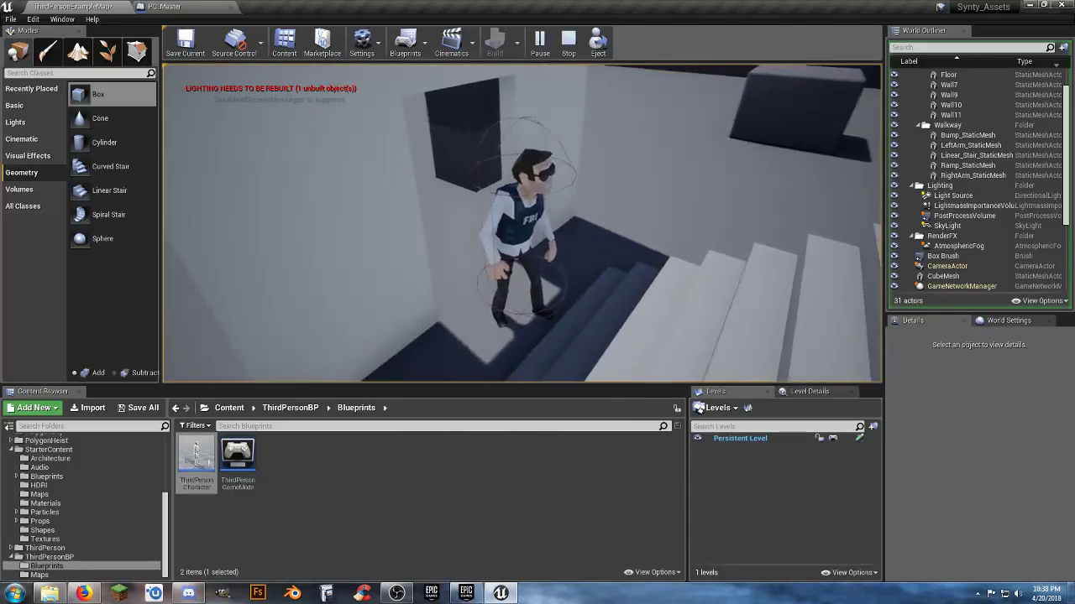
key(w)
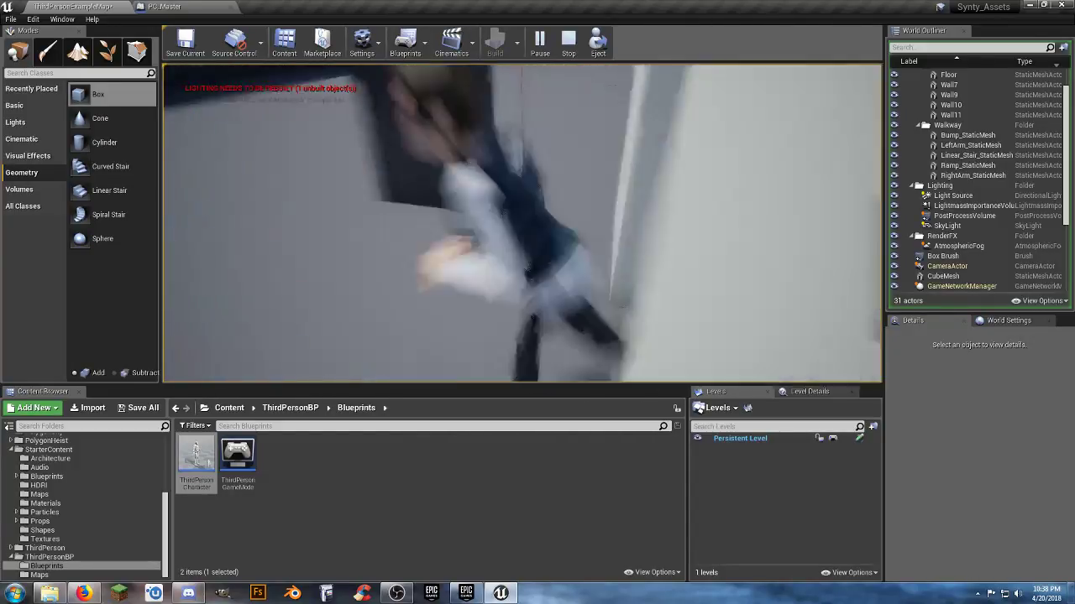
key(w)
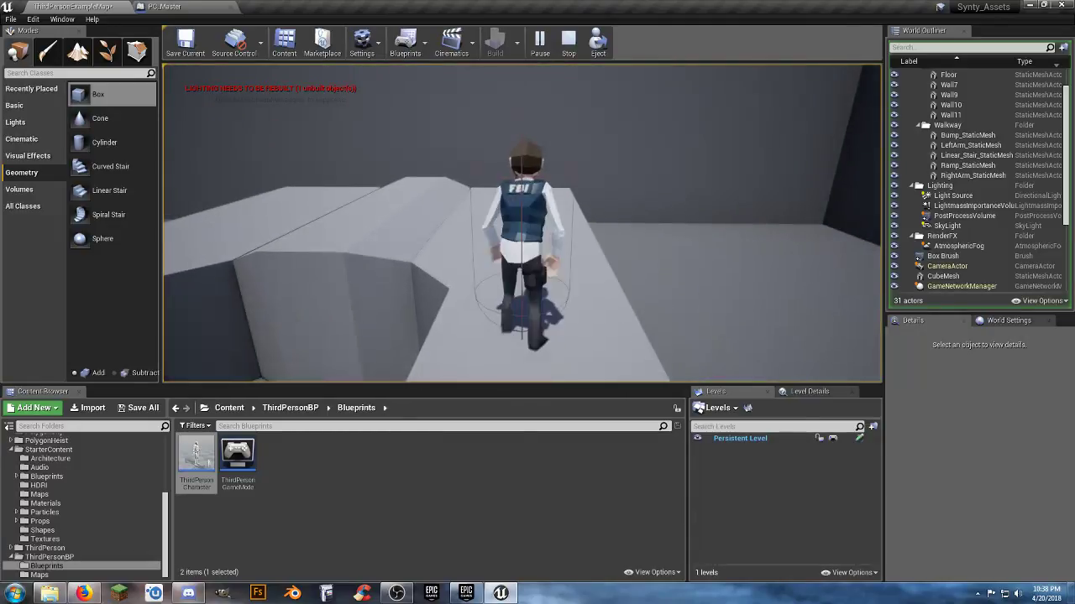
key(Escape)
In PC_Master's Event Graph, widen the Crouching comment box to enclose the InputAction Crouch event and the Unarmed? getter
click(158, 6)
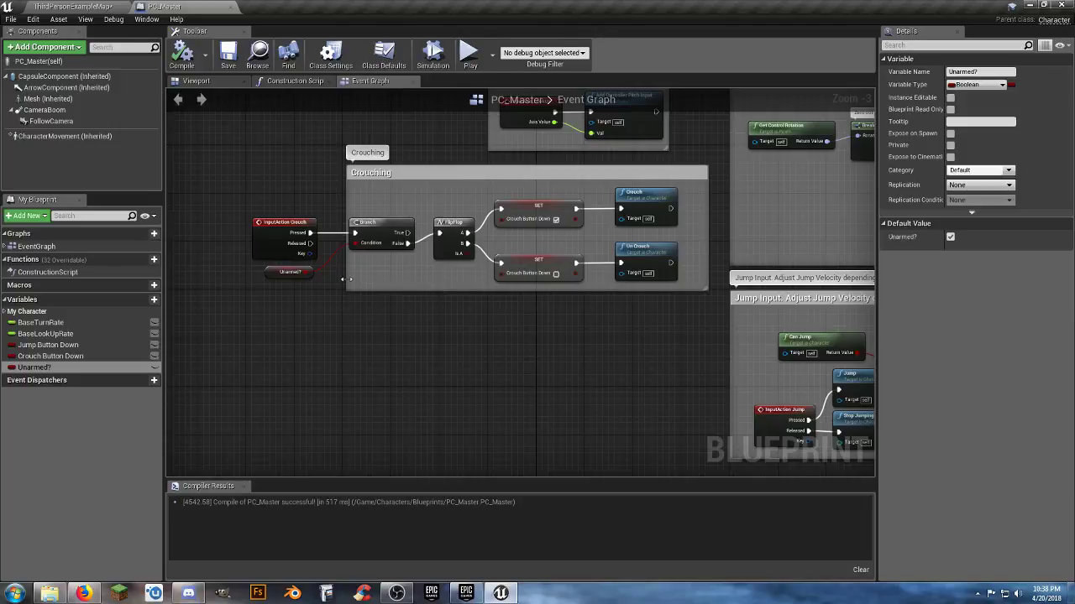
drag(344, 279, 241, 278)
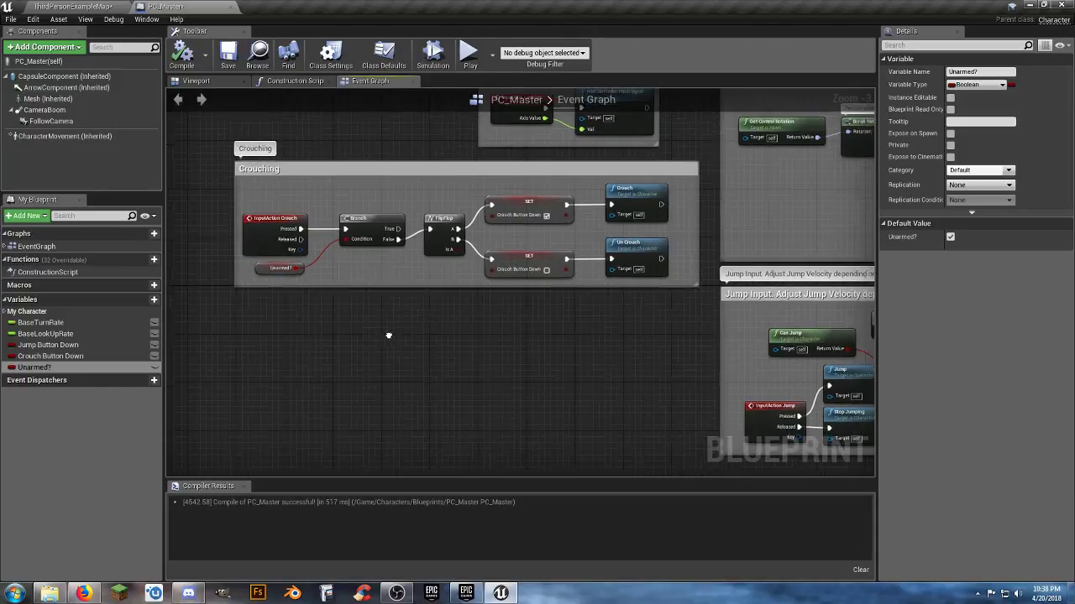
Enclose all nodes of the InputAction Combat Mode chain in a comment box titled "Combat Mode"
right_drag(389, 333, 188, 199)
right_drag(599, 335, 362, 174)
drag(208, 169, 794, 354)
key(c)
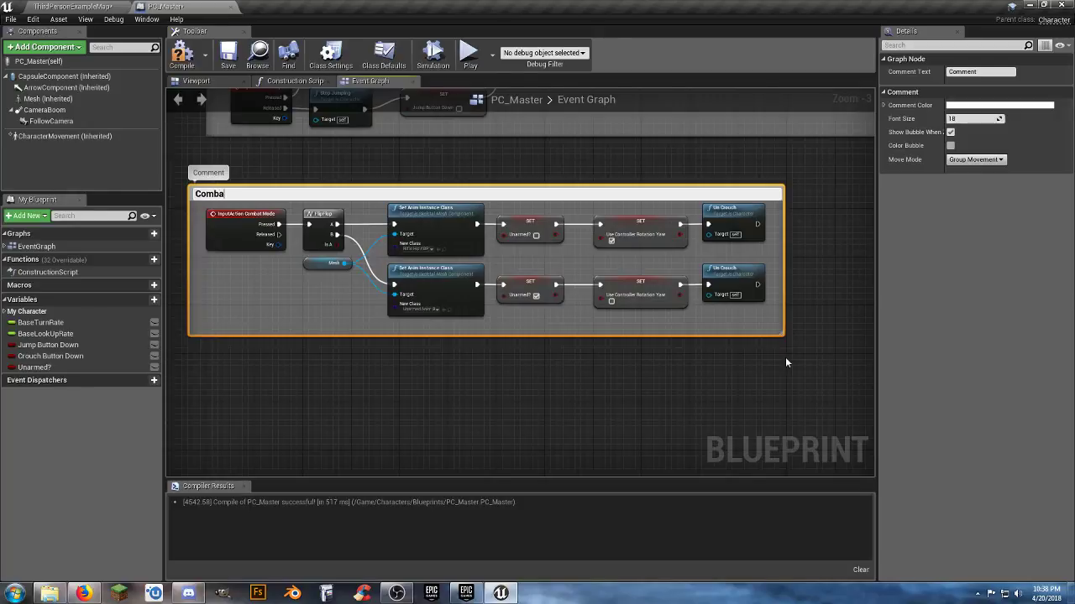
text(Combat Mode)
key(Return)
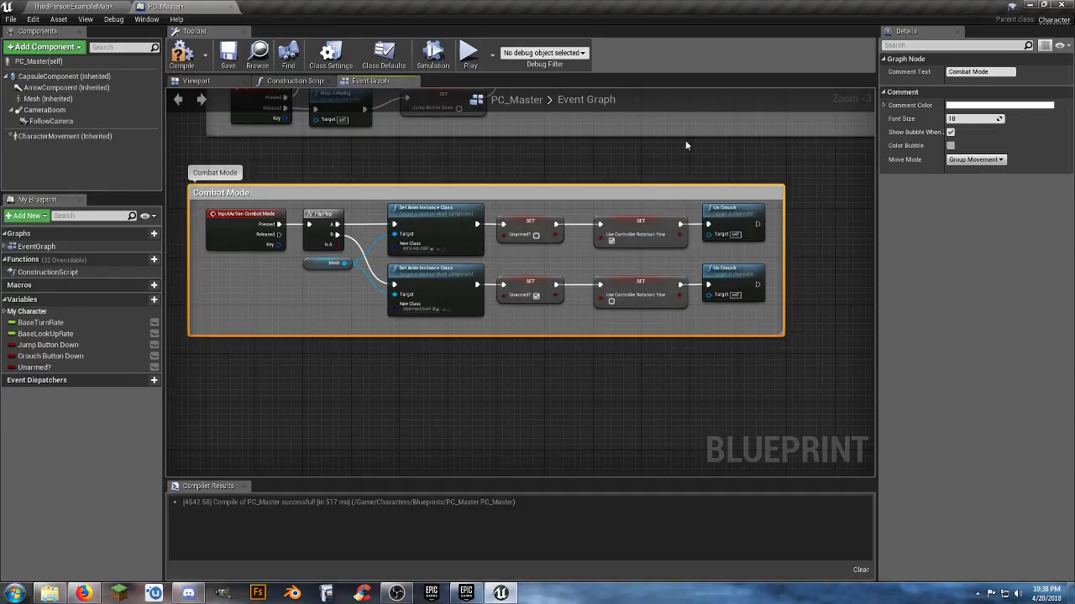
Set the Combat Mode comment box's color to pure red, hex FF0000FF
click(971, 107)
click(872, 152)
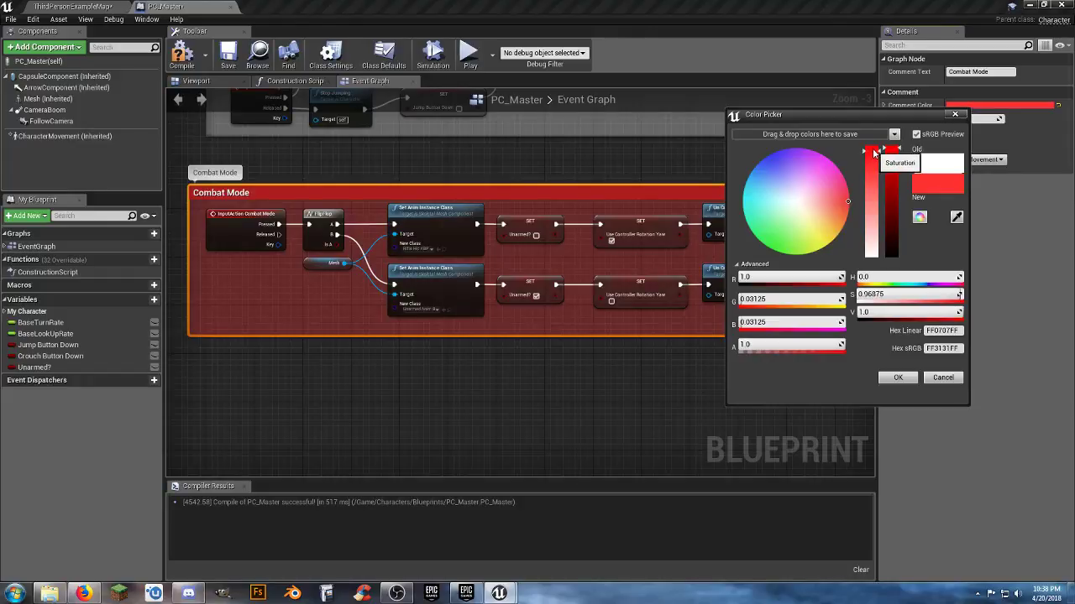
drag(880, 154, 880, 143)
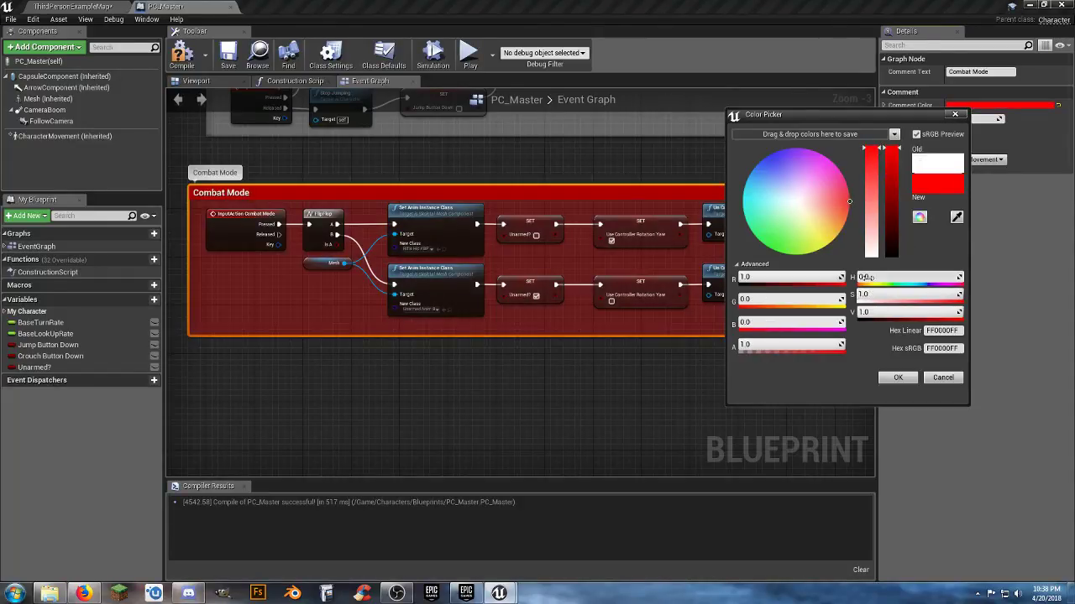
click(896, 379)
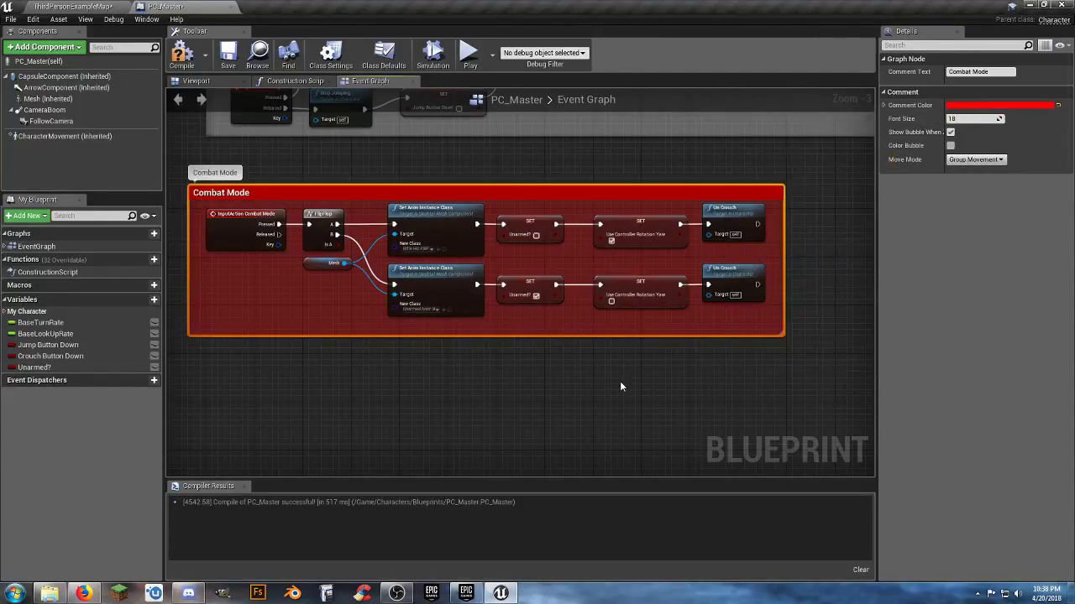
Move the Combat Mode comment box with its nodes directly beneath the Crouching box, beside the Jump Input comment box
click(565, 376)
scroll(334, 388, down, 4)
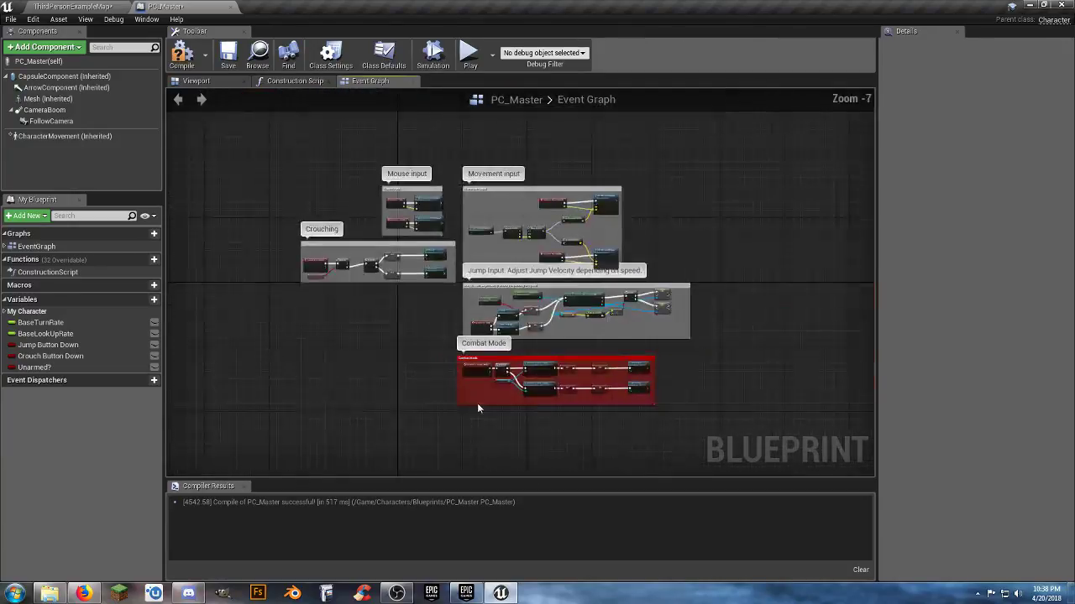
drag(543, 363, 346, 294)
click(426, 372)
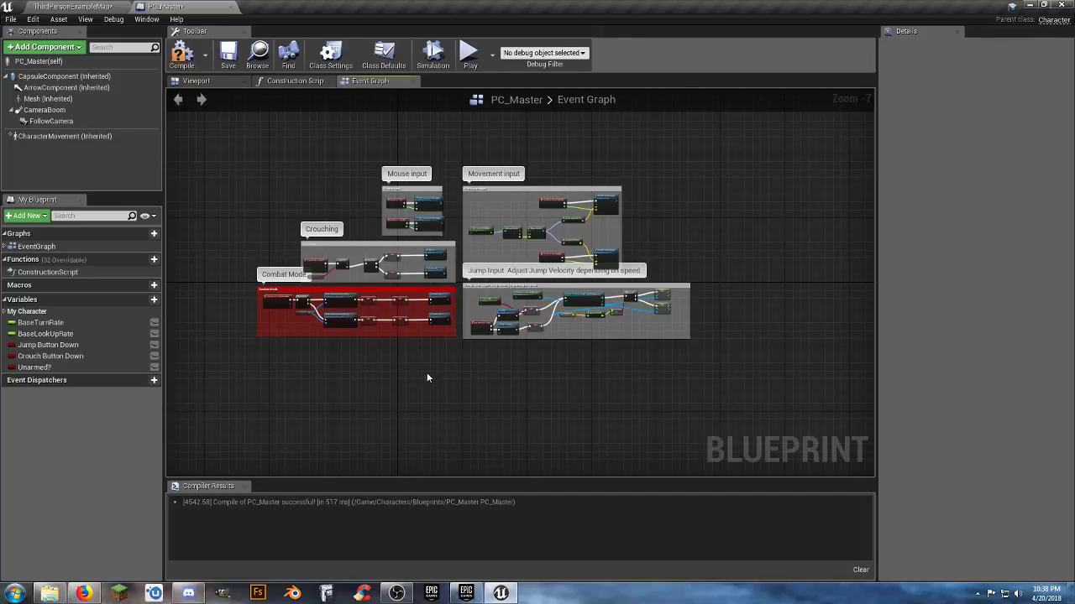
right_drag(426, 372, 455, 427)
right_drag(561, 440, 509, 426)
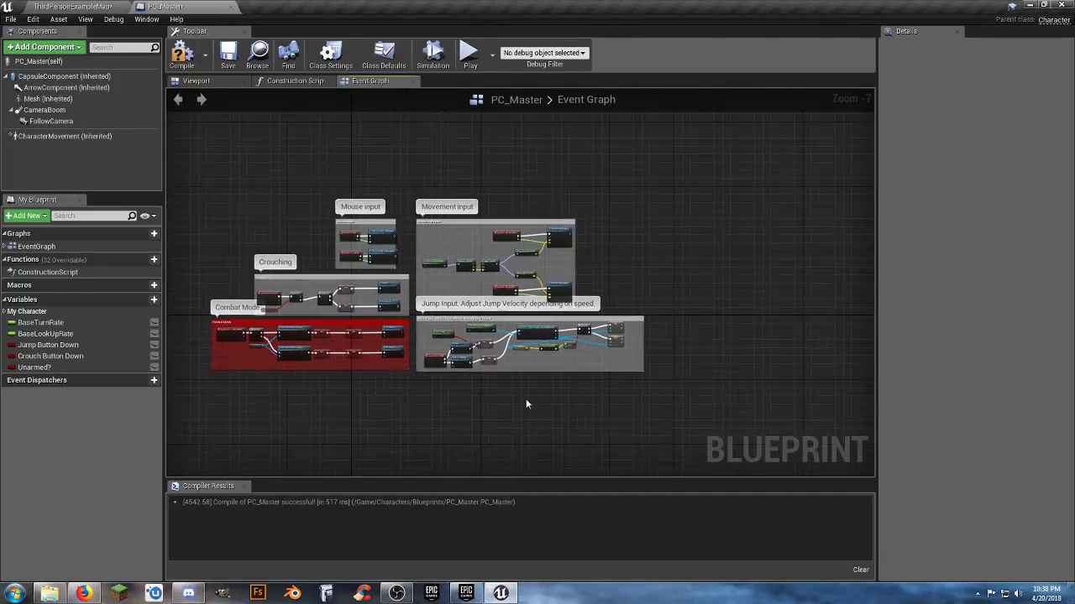
Set the Jump Input comment box's color to bright green, hex sRGB 58FF00FF
scroll(527, 400, up, 3)
right_drag(586, 370, 736, 470)
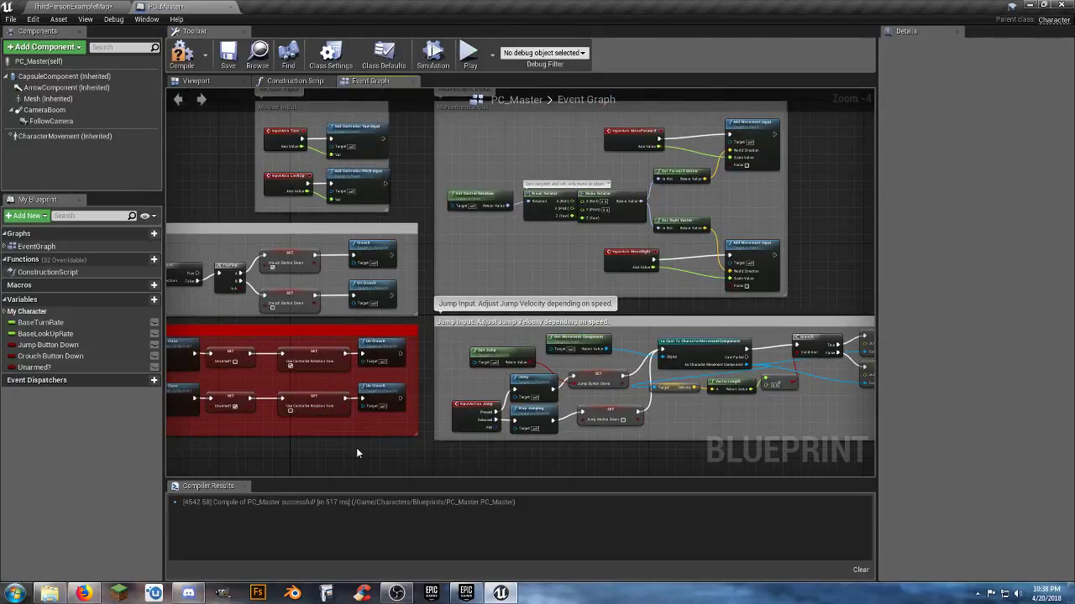
right_drag(357, 449, 540, 386)
right_drag(316, 383, 397, 393)
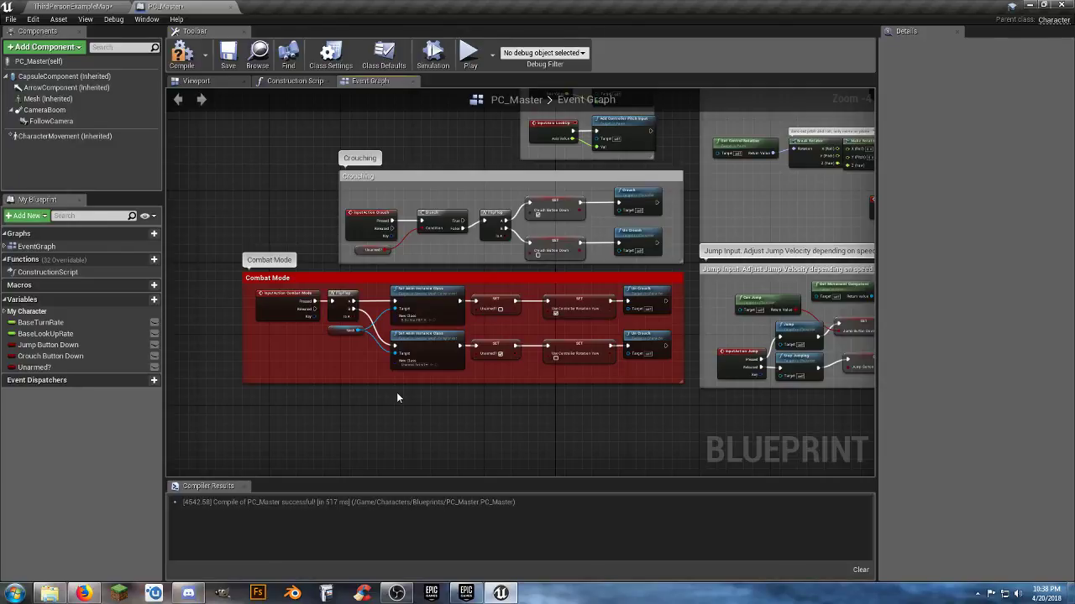
right_drag(490, 388, 366, 419)
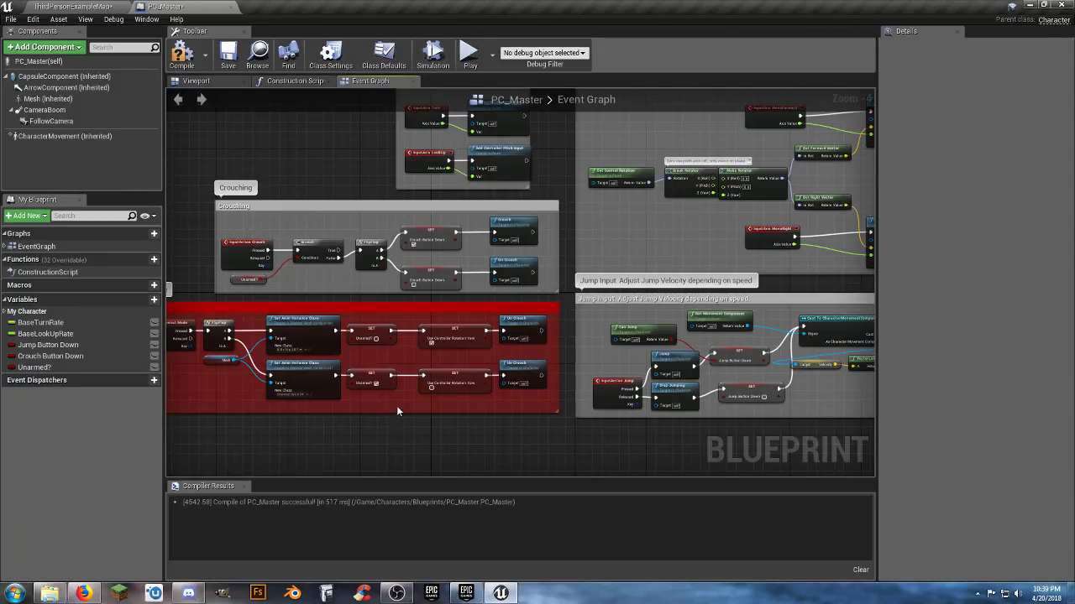
right_drag(531, 433, 254, 390)
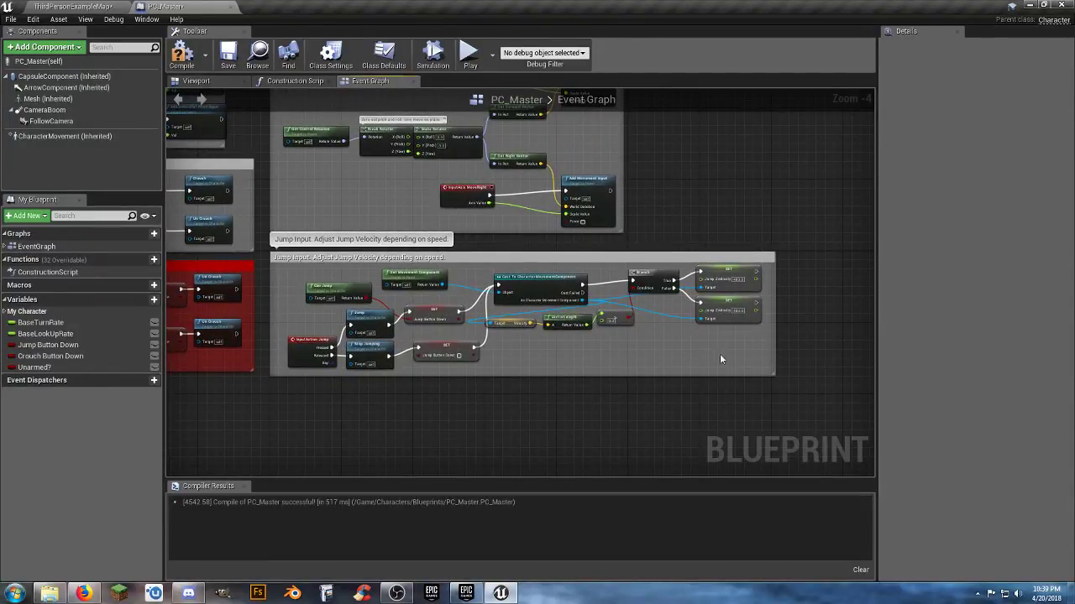
drag(791, 388, 261, 255)
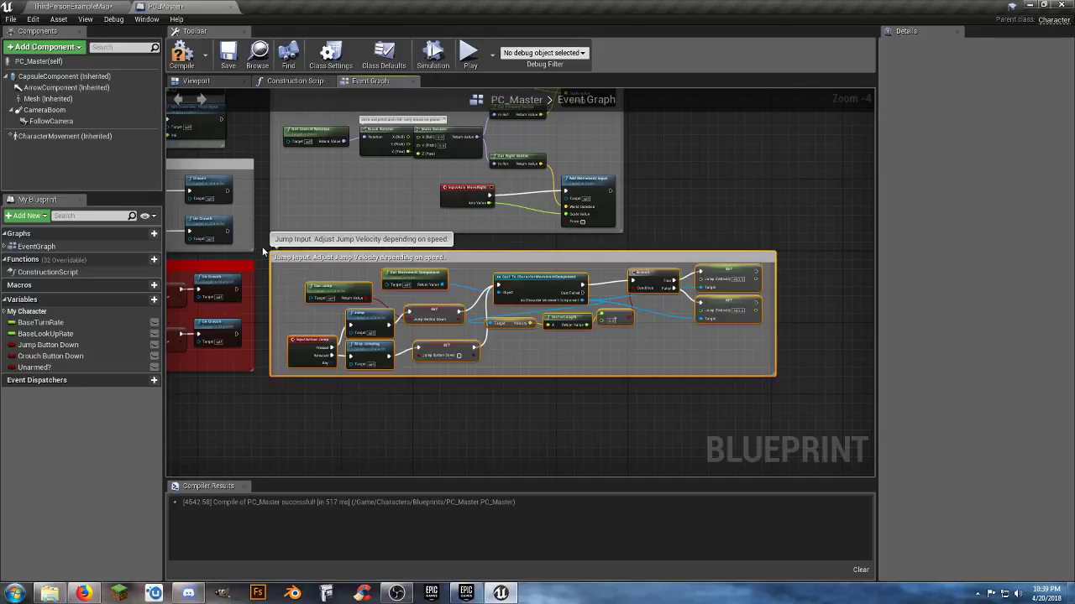
click(673, 254)
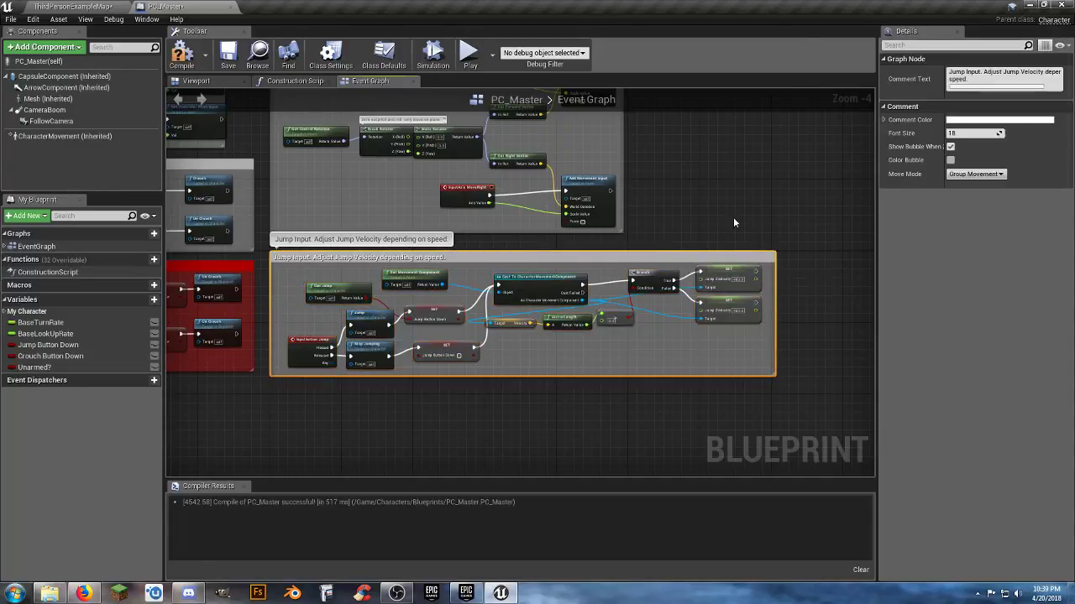
click(999, 119)
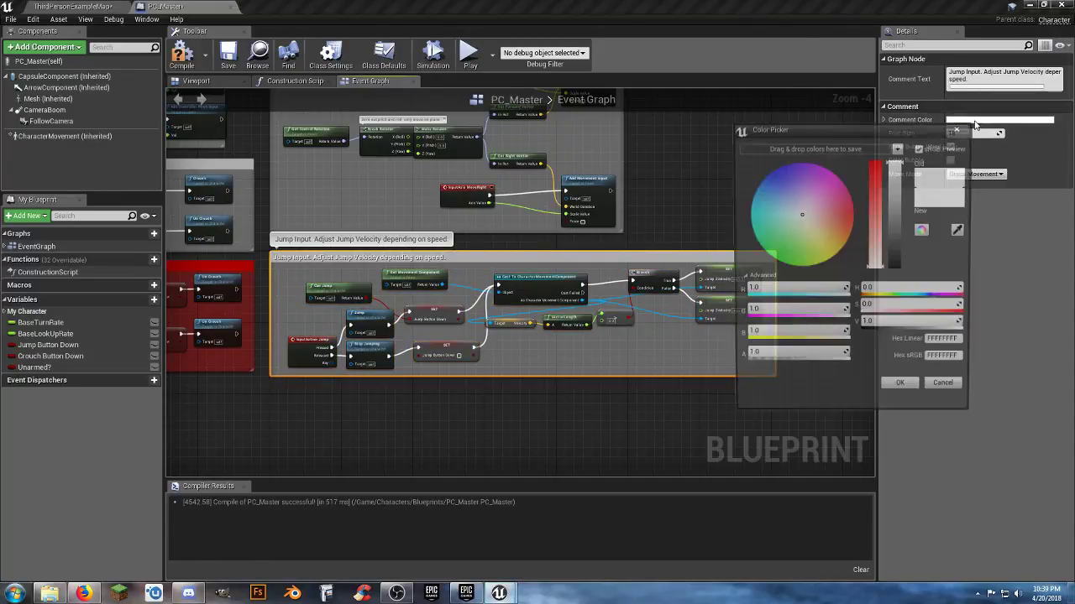
click(769, 262)
drag(769, 264, 772, 279)
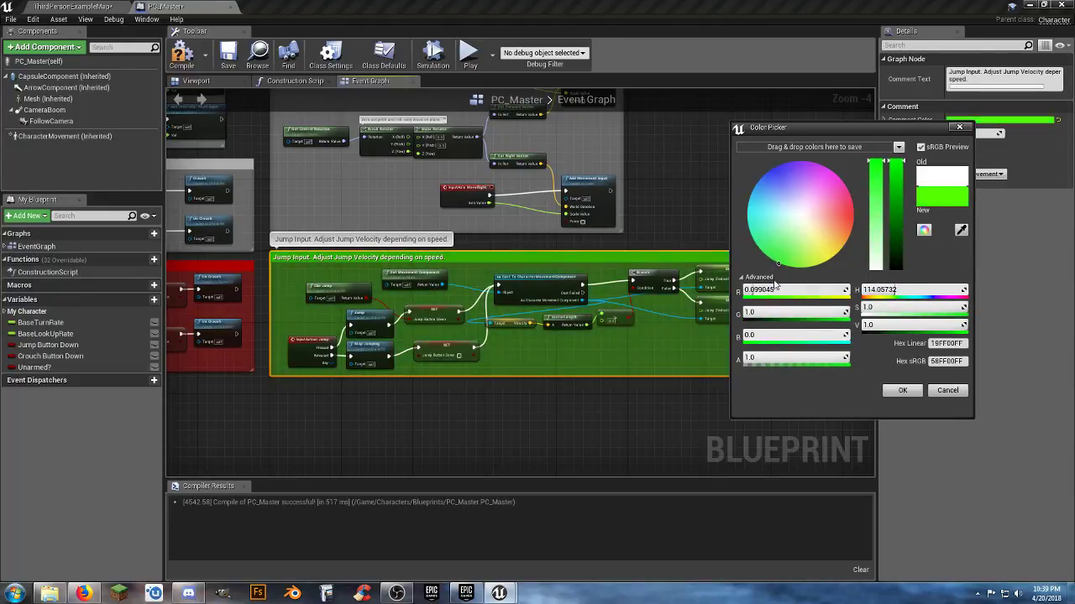
click(897, 392)
right_drag(743, 231, 793, 319)
click(435, 133)
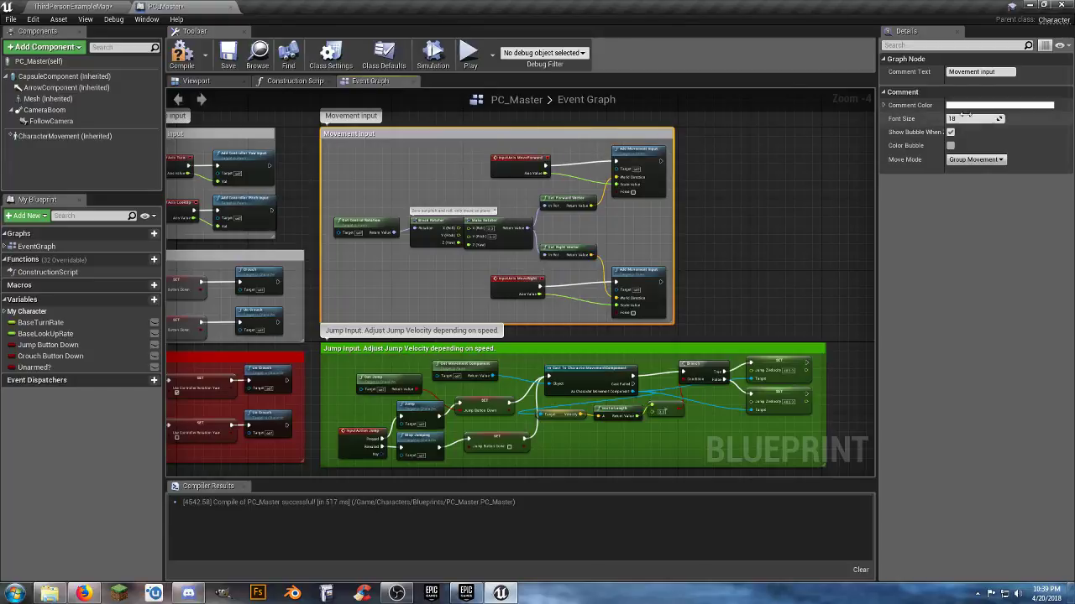
click(976, 106)
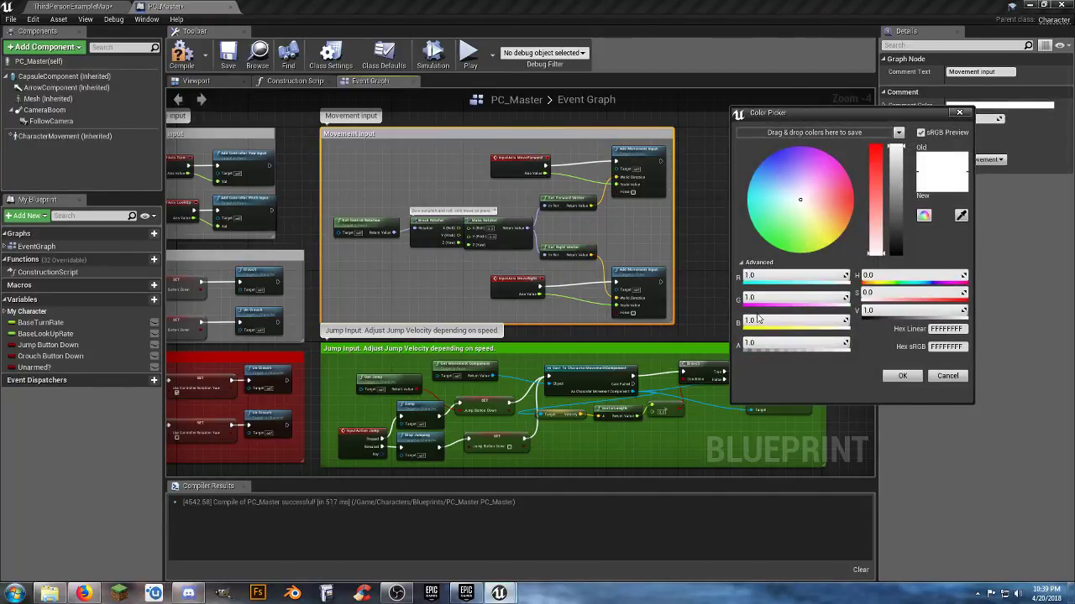
mouse_move(806, 229)
mouse_down()
mouse_move(770, 244)
mouse_move(795, 250)
mouse_move(750, 222)
mouse_move(800, 202)
mouse_move(816, 223)
mouse_up()
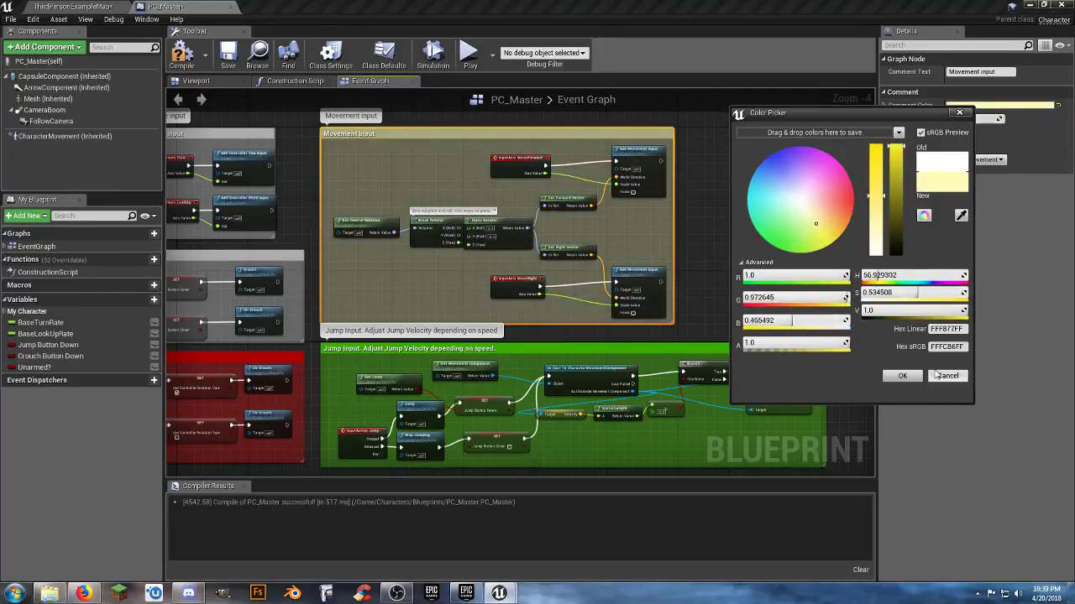
click(945, 375)
Save the Jump Input comment box's green, hex sRGB 58FF00FF, as a reusable swatch in the Color Picker
click(702, 348)
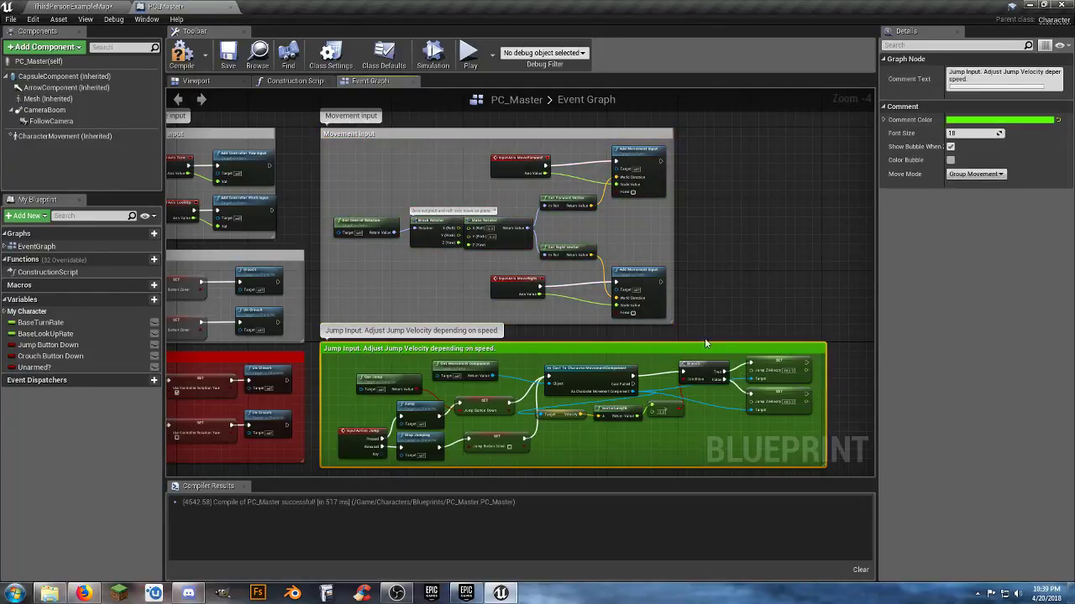
click(993, 123)
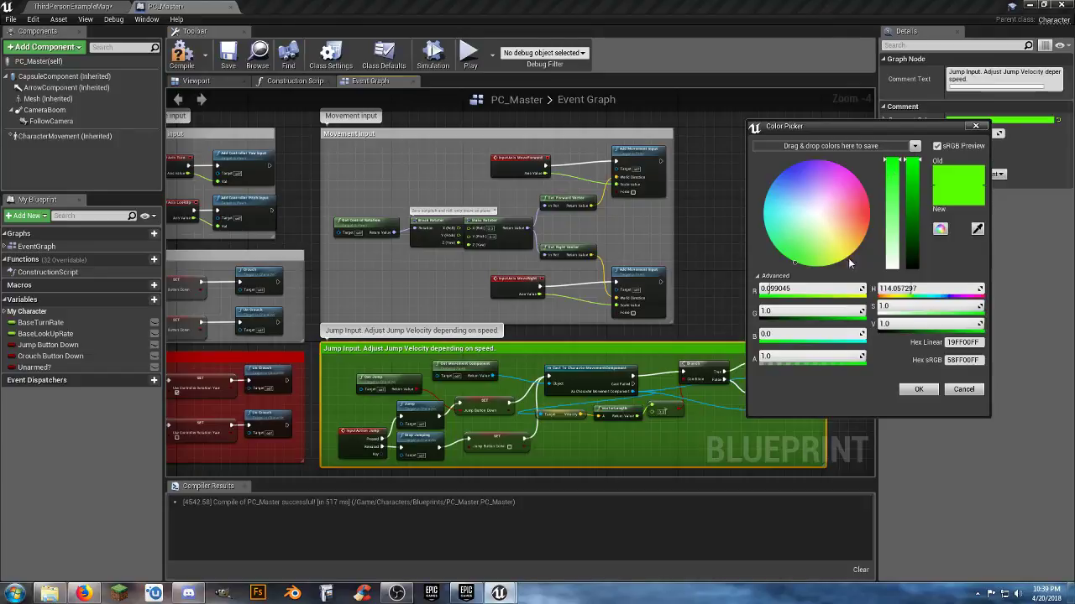
drag(957, 220, 839, 147)
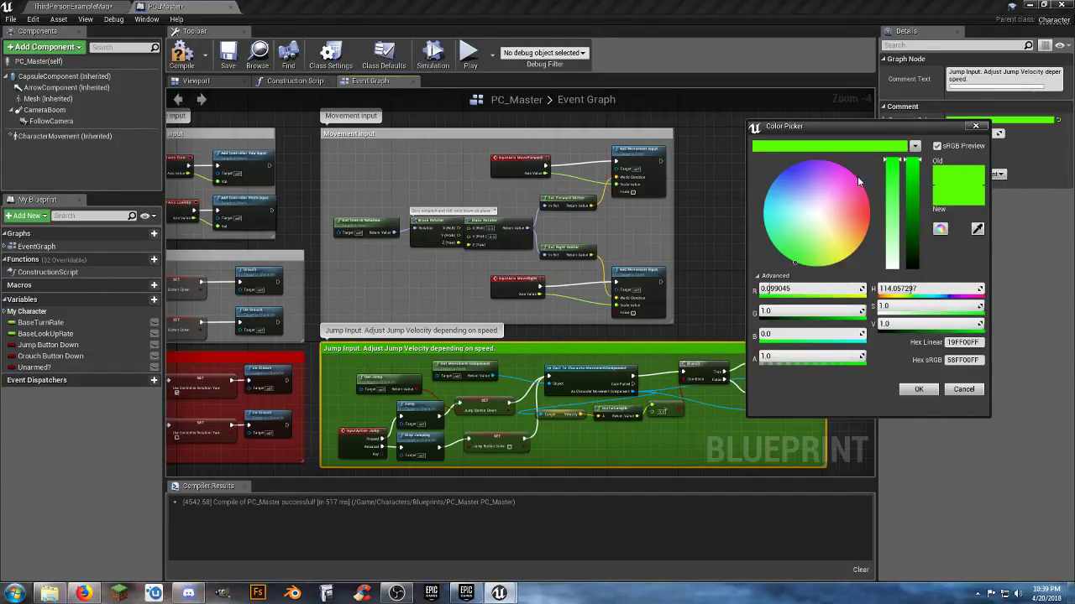
click(917, 390)
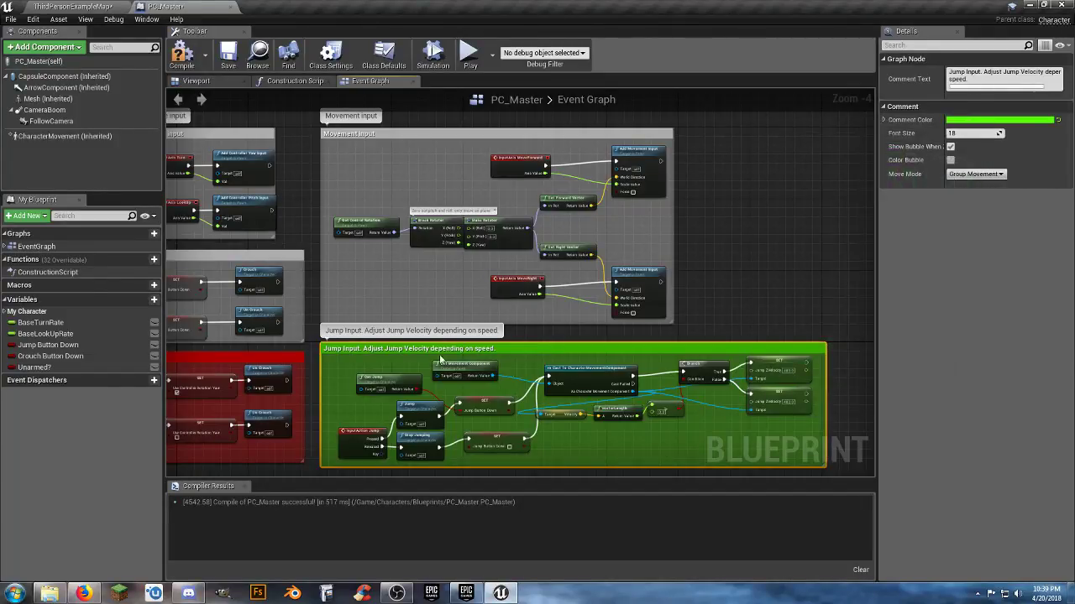
Save the Combat Mode comment box's red as a reusable Color Picker swatch and apply it to the box, hex FF0000FF
click(269, 356)
click(974, 106)
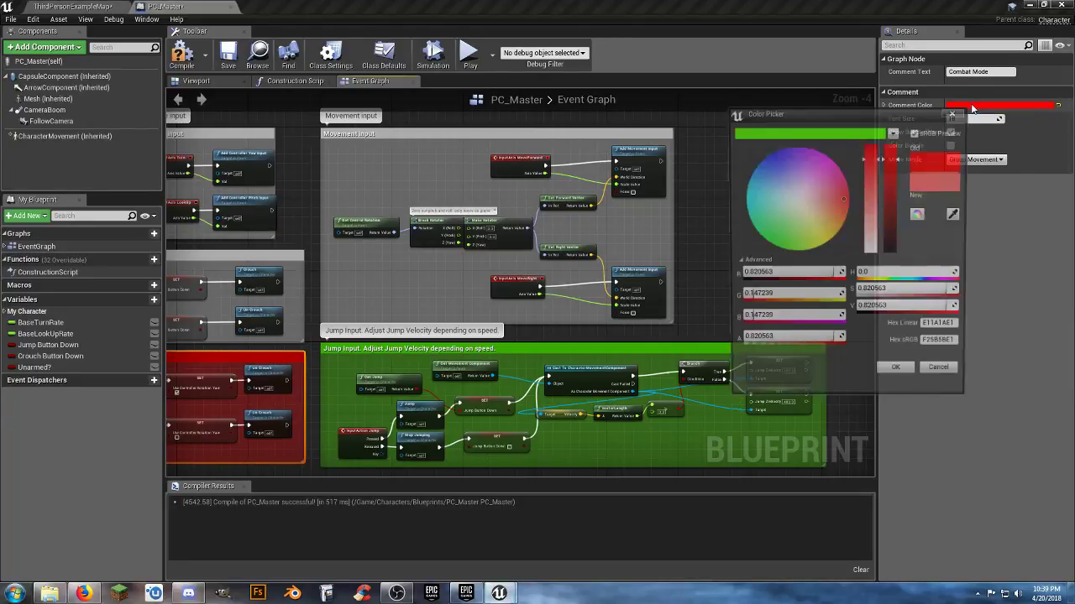
click(851, 134)
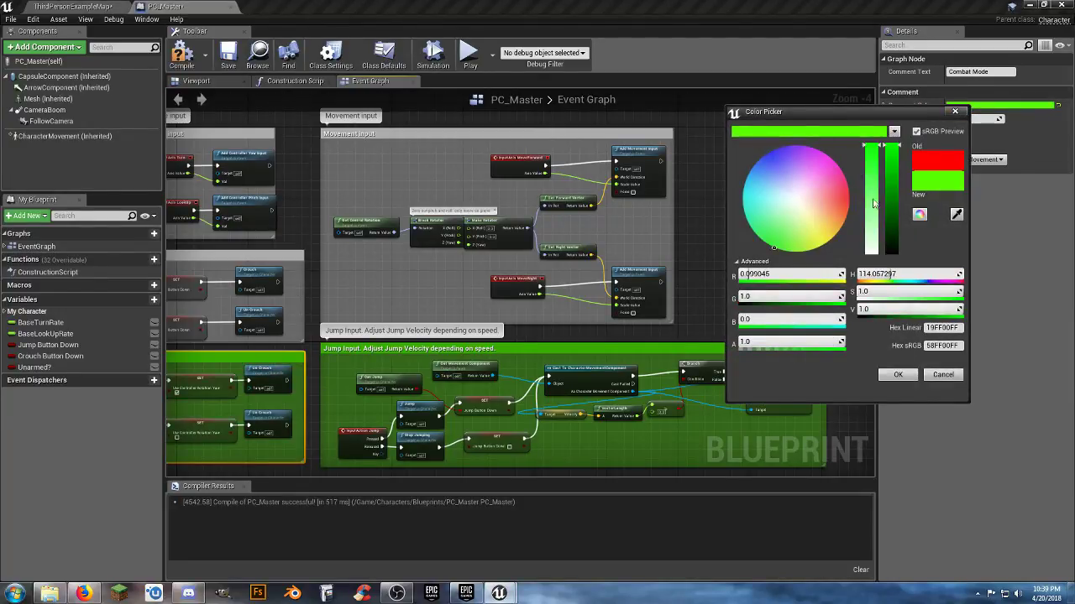
drag(937, 168, 850, 130)
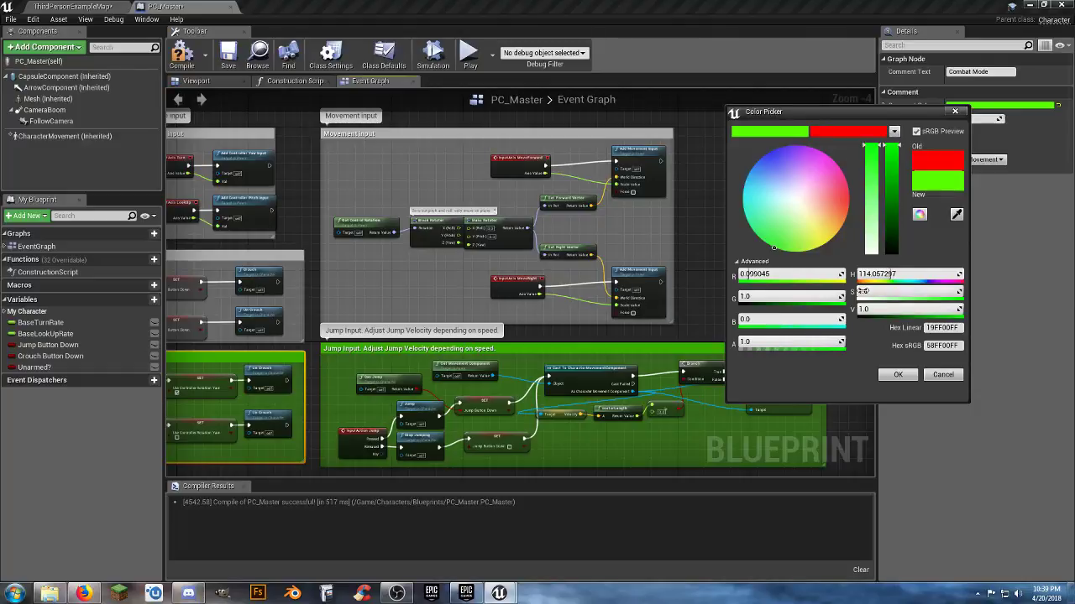
click(840, 130)
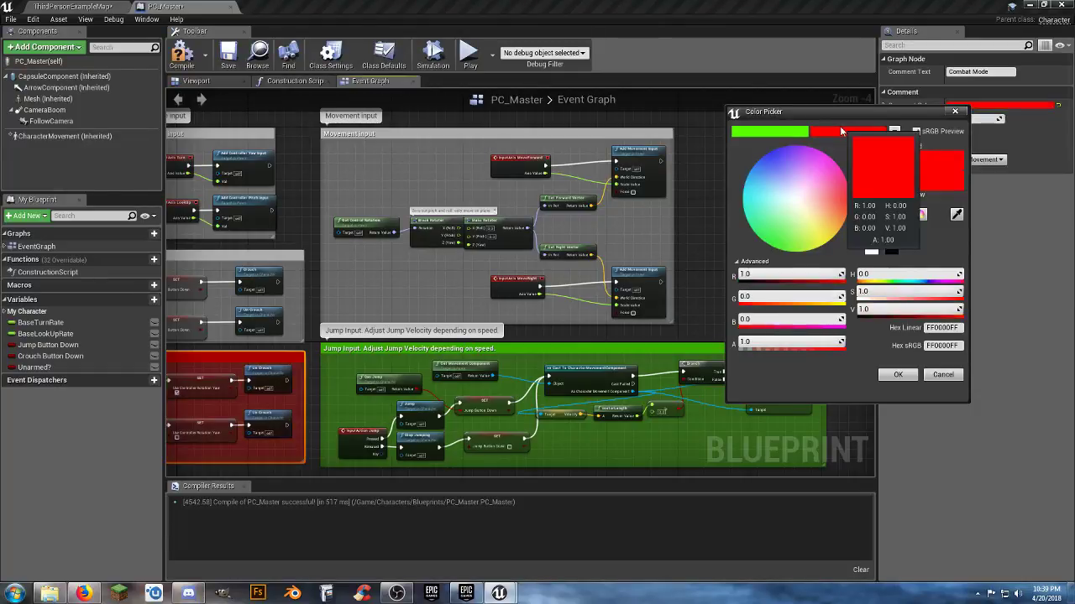
click(895, 376)
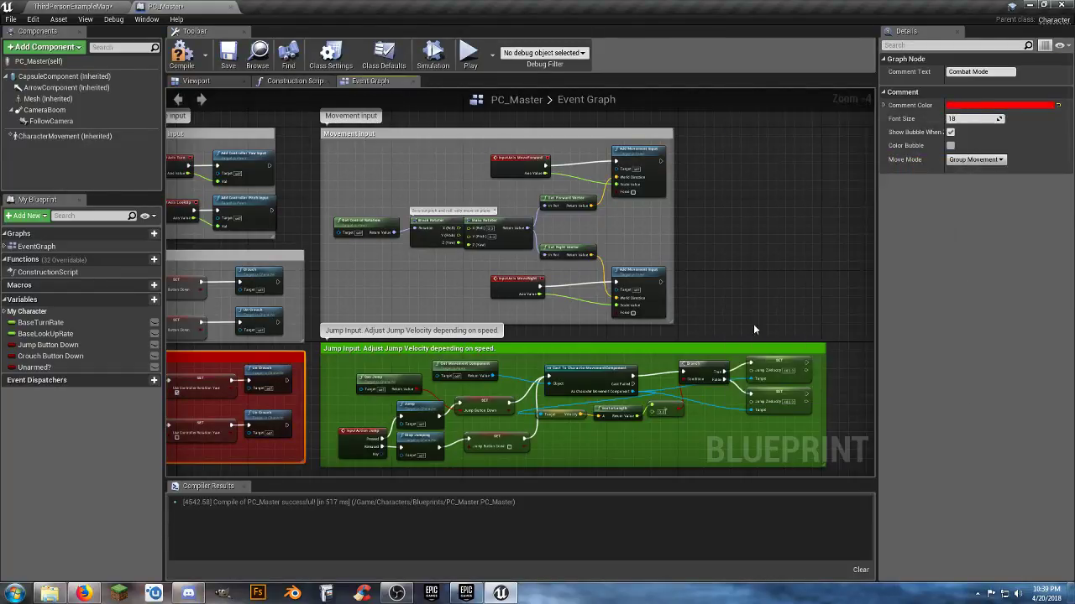
Set the Movement input comment box's color to the saved green swatch, hex sRGB 58FF00FF
click(521, 135)
click(981, 107)
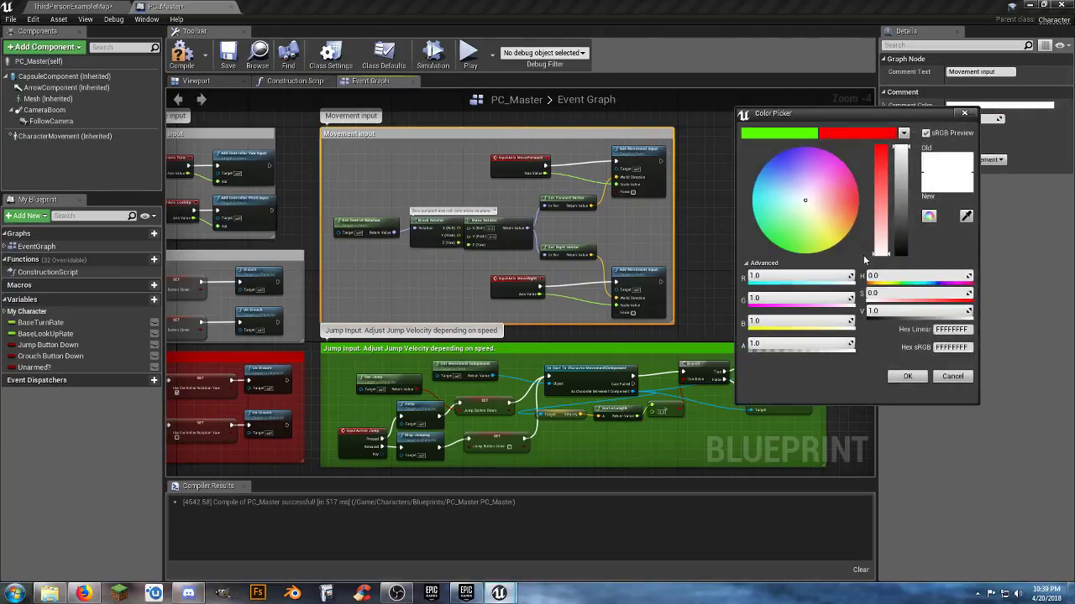
click(781, 133)
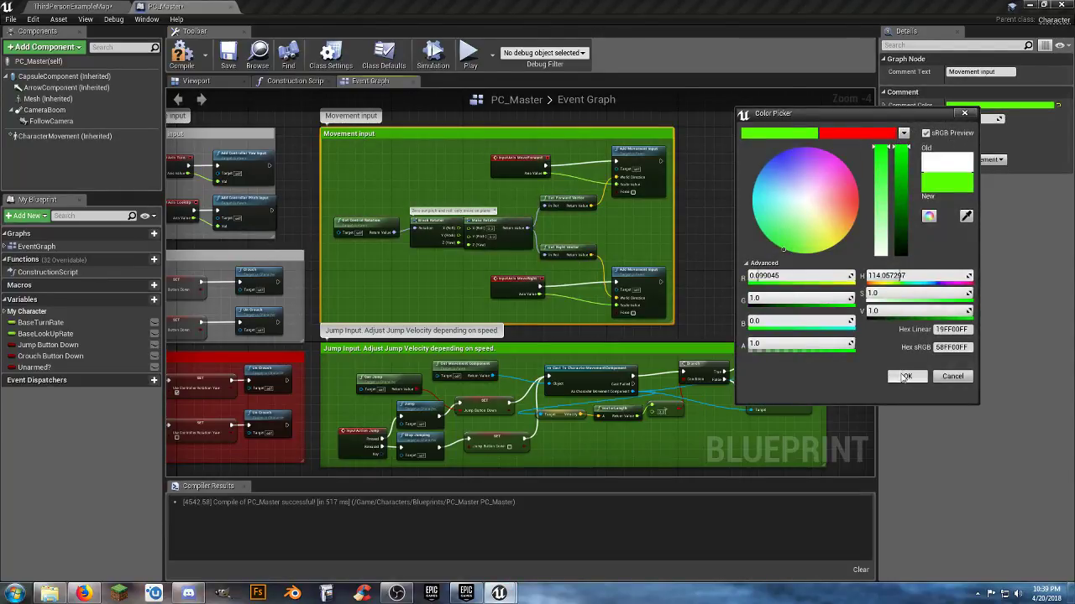
click(905, 376)
Apply the saved green swatch, hex sRGB 58FF00FF, as the Crouching comment box's color
right_drag(585, 212, 725, 180)
drag(248, 242, 563, 321)
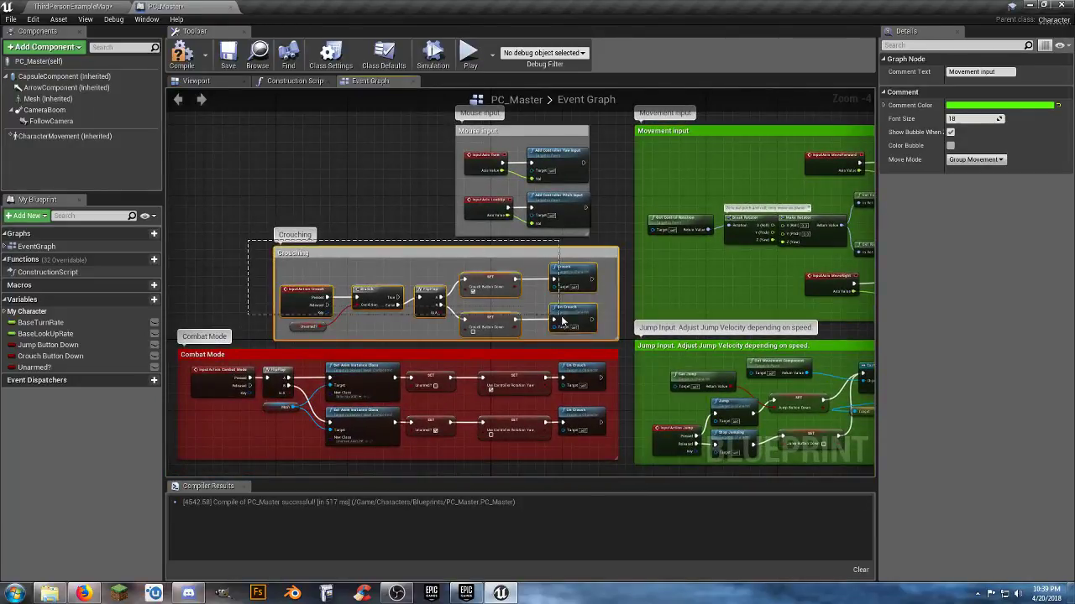
drag(625, 346, 625, 347)
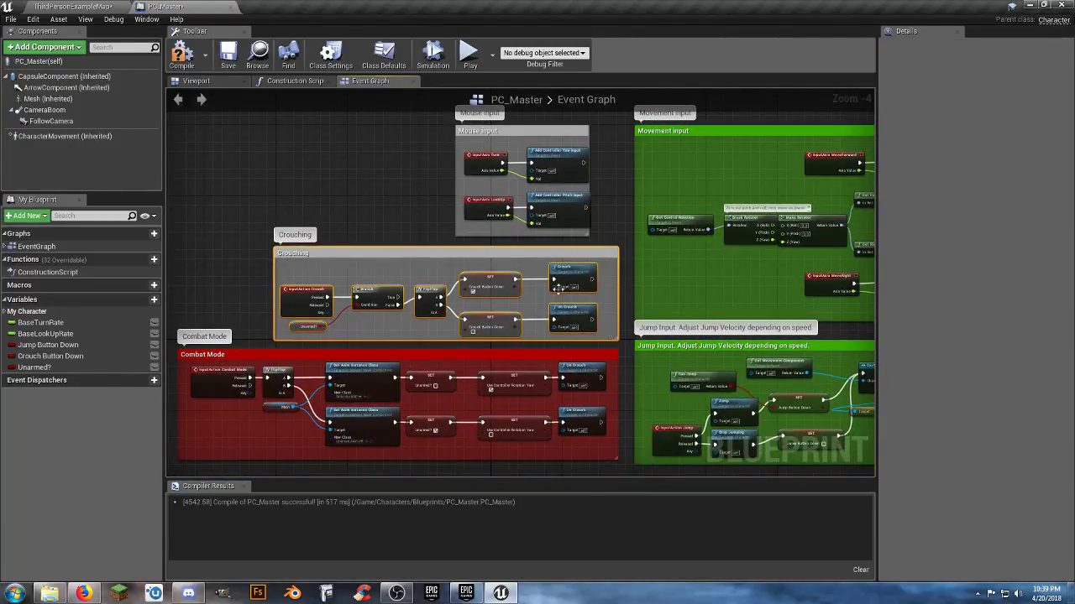
click(521, 251)
click(962, 105)
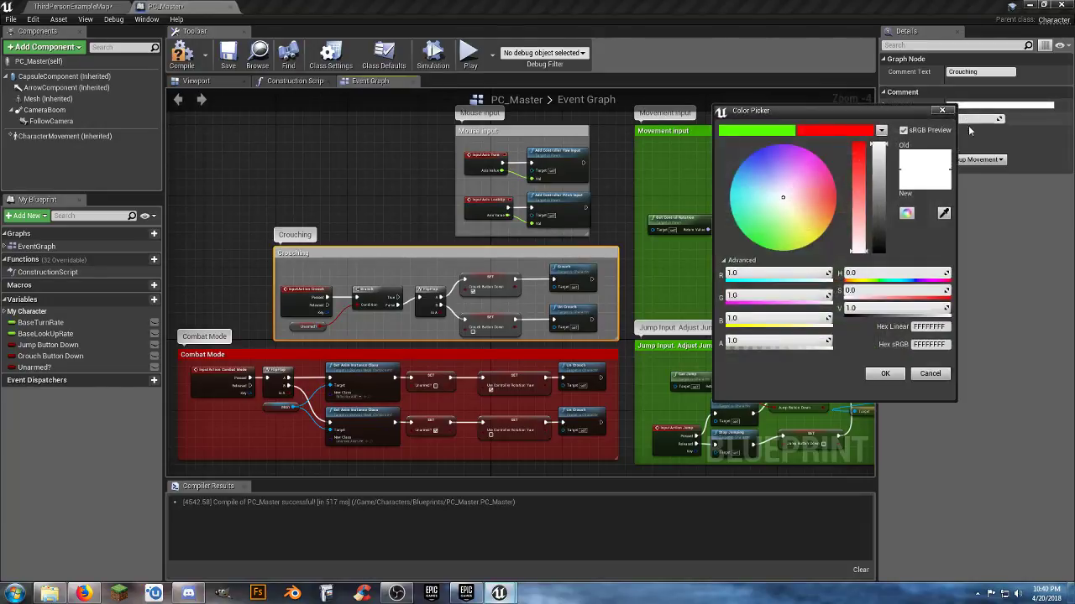
click(767, 130)
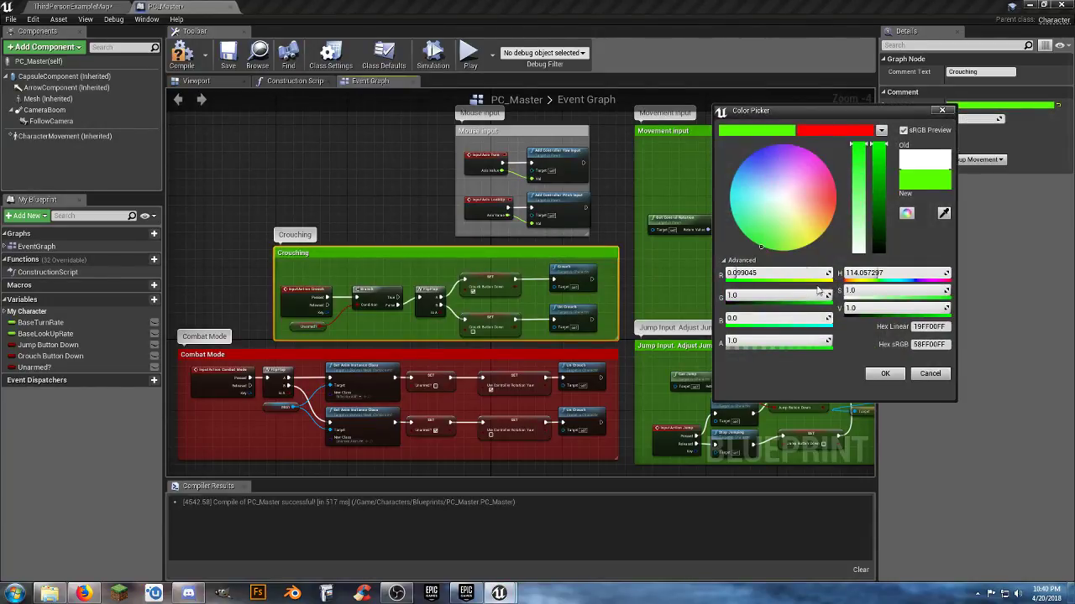
click(878, 373)
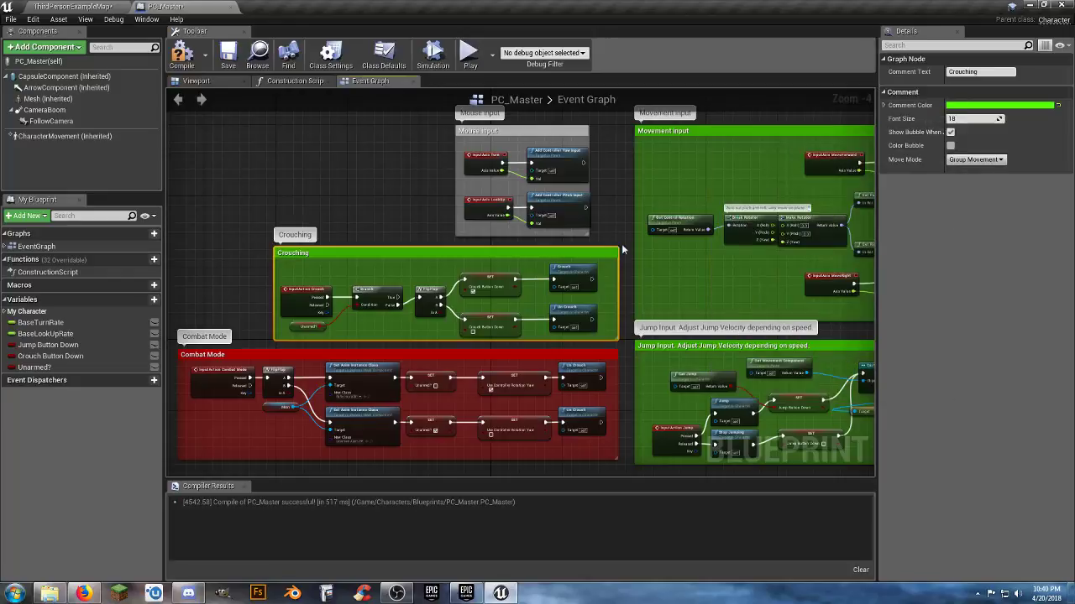
Recolor the Mouse input comment box with the same green, hex sRGB 58FF00FF, and deselect it
click(512, 133)
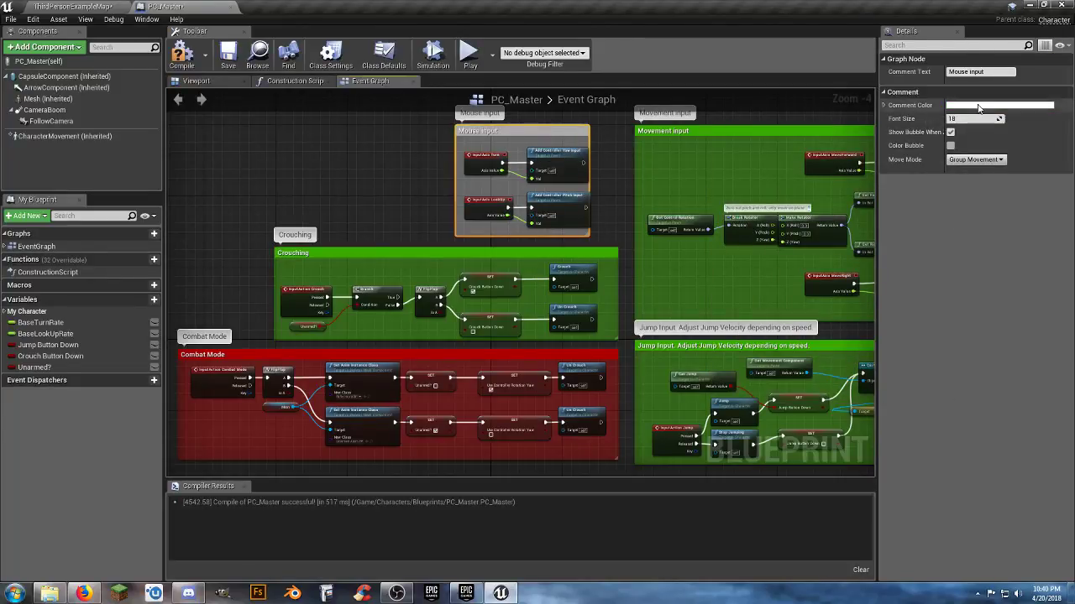
click(978, 108)
click(781, 248)
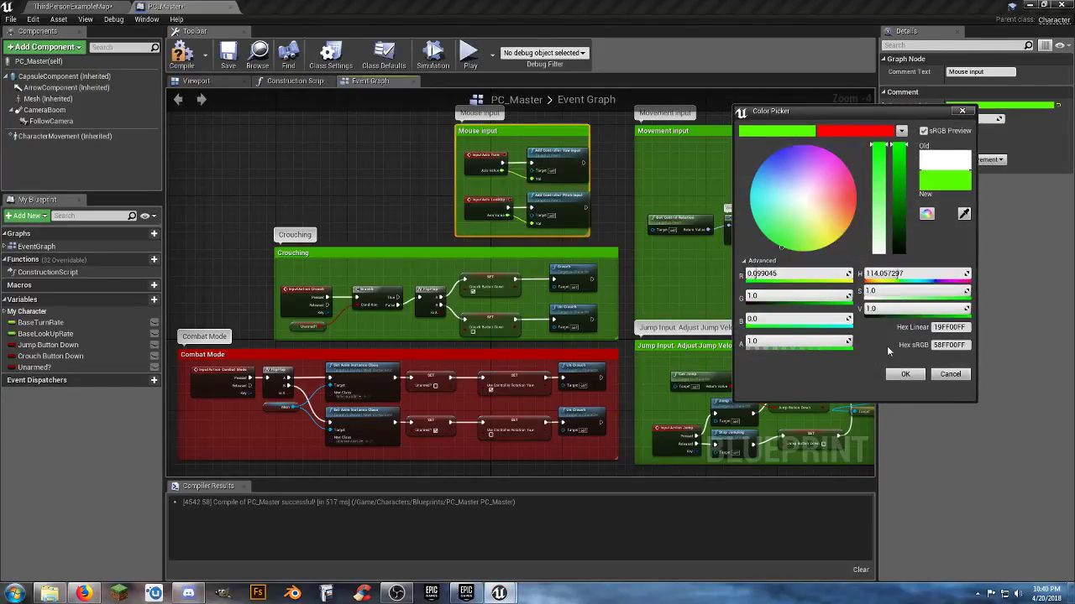
click(904, 374)
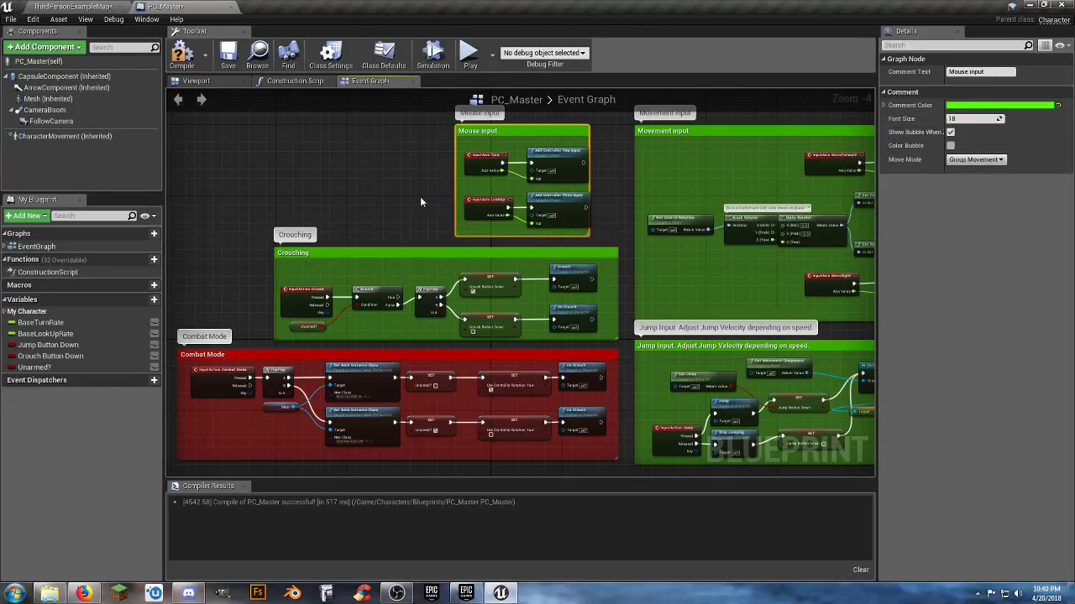
click(420, 199)
right_drag(410, 198, 400, 115)
right_drag(384, 378, 479, 345)
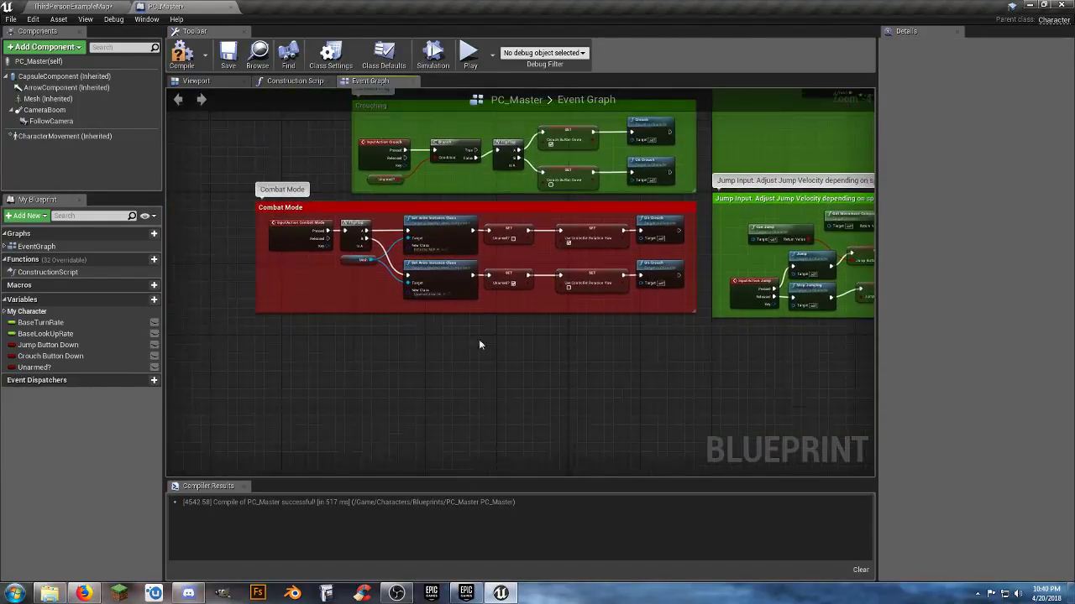
scroll(492, 328, down, 4)
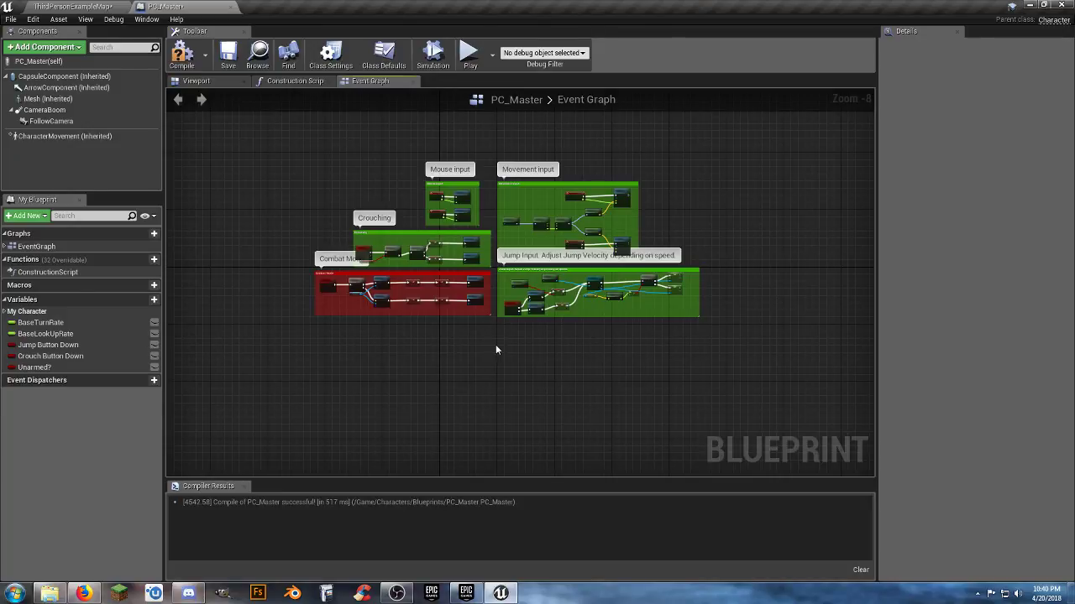
Move the Mouse input comment box so its right edge lines up with the Crouching and Combat Mode boxes, and deselect it
scroll(495, 350, up, 3)
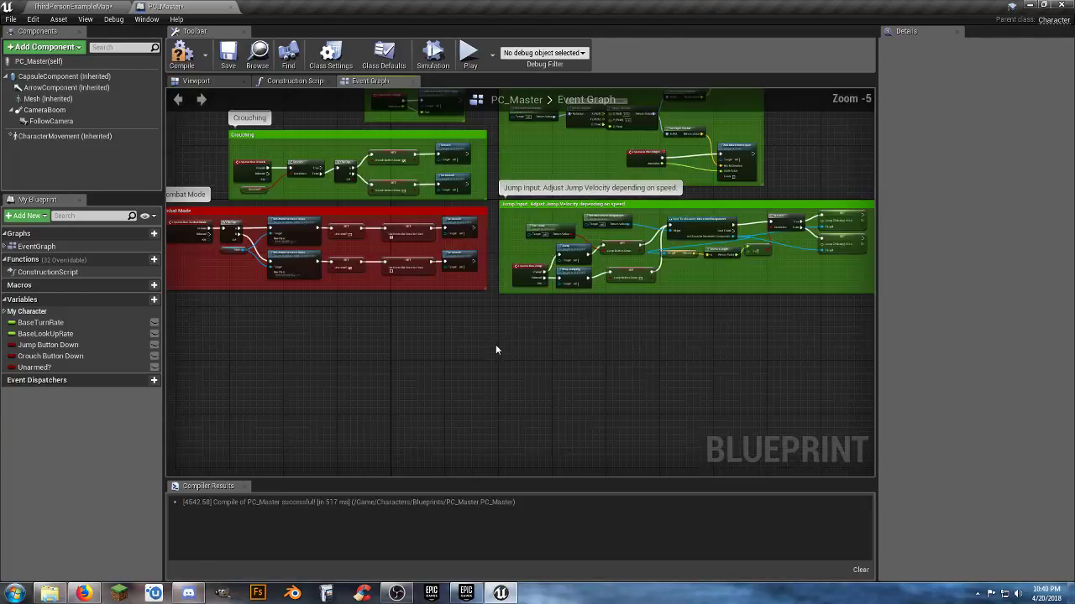
right_drag(496, 350, 512, 443)
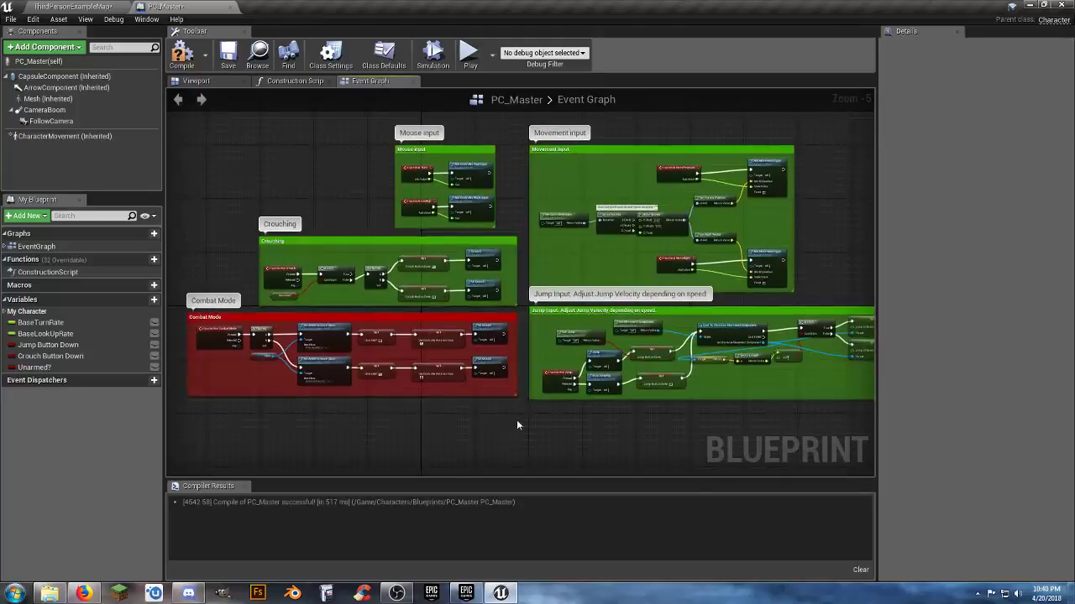
drag(459, 152, 480, 156)
click(518, 417)
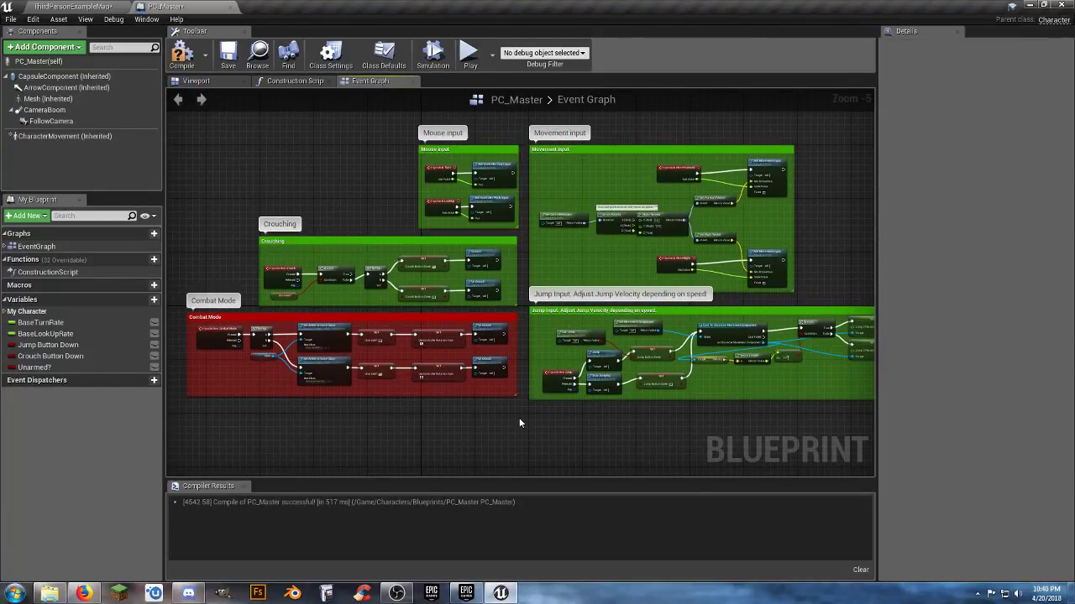
Compile and save the PC_Master blueprint, and close its editor
right_drag(519, 417, 499, 389)
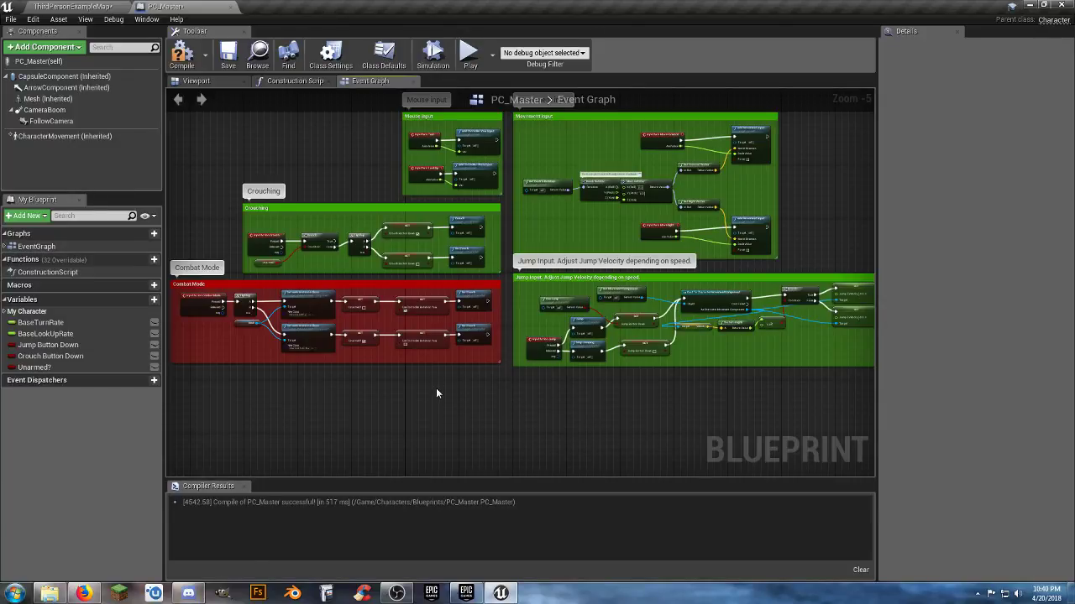
right_drag(436, 393, 483, 395)
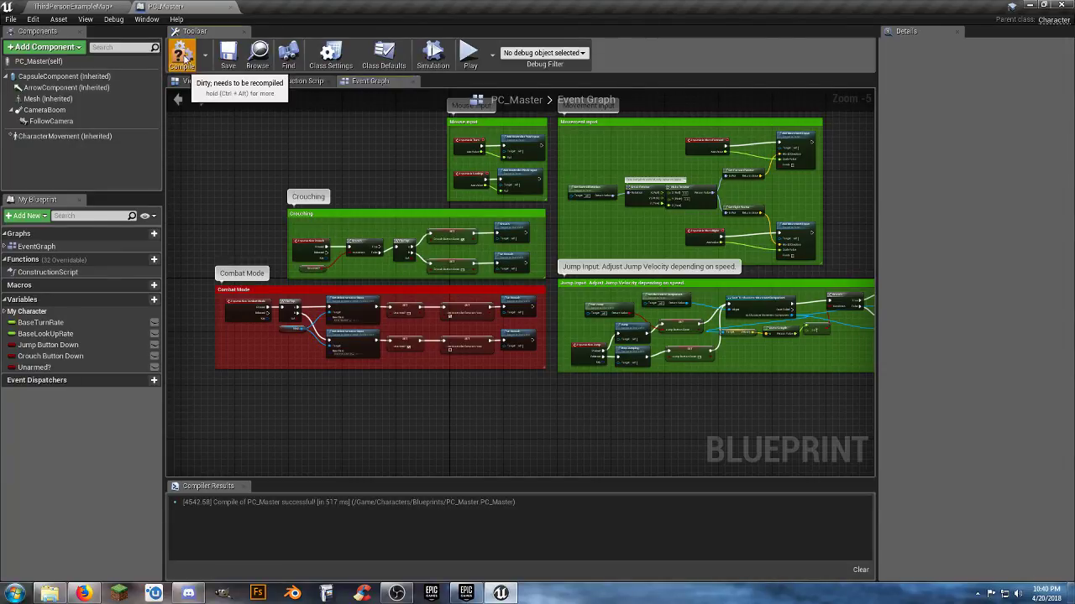
click(230, 58)
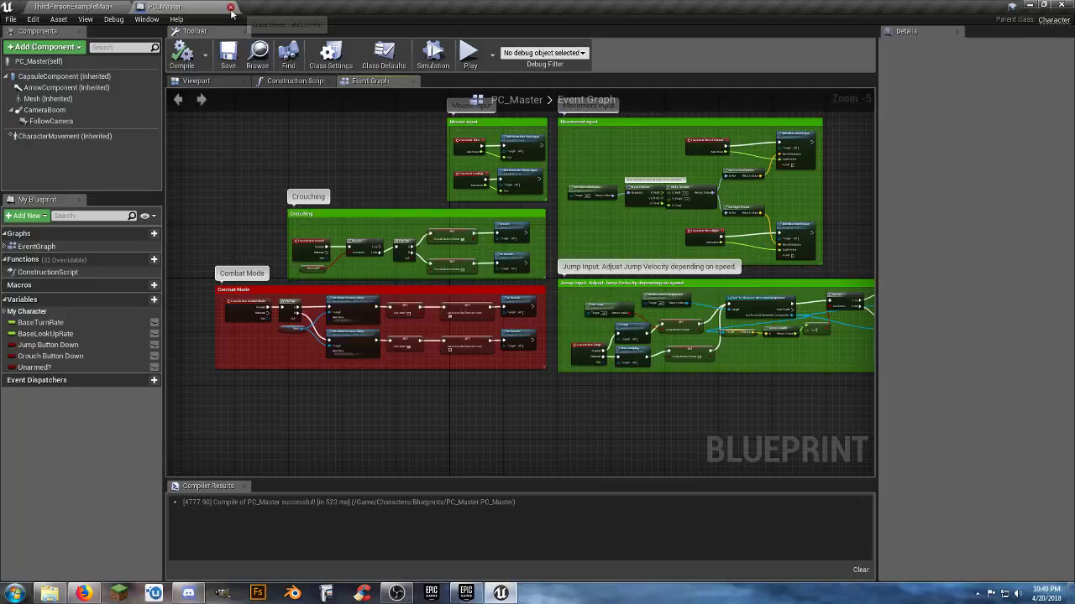
click(231, 8)
Collapse the Characters and ThirdPersonBP folders in the content folder tree
scroll(466, 293, down, 5)
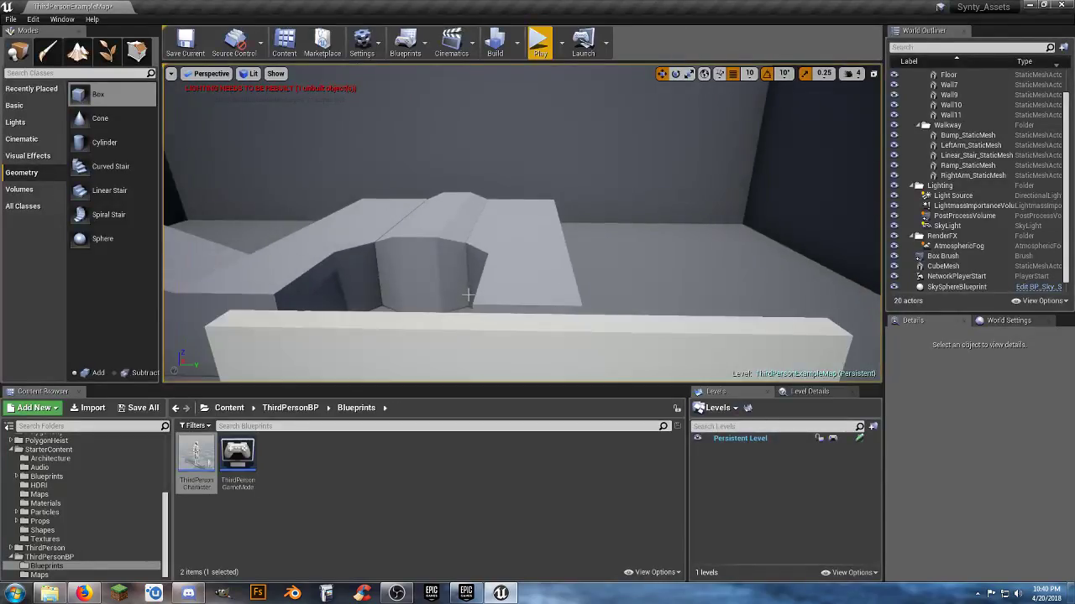
scroll(469, 296, down, 3)
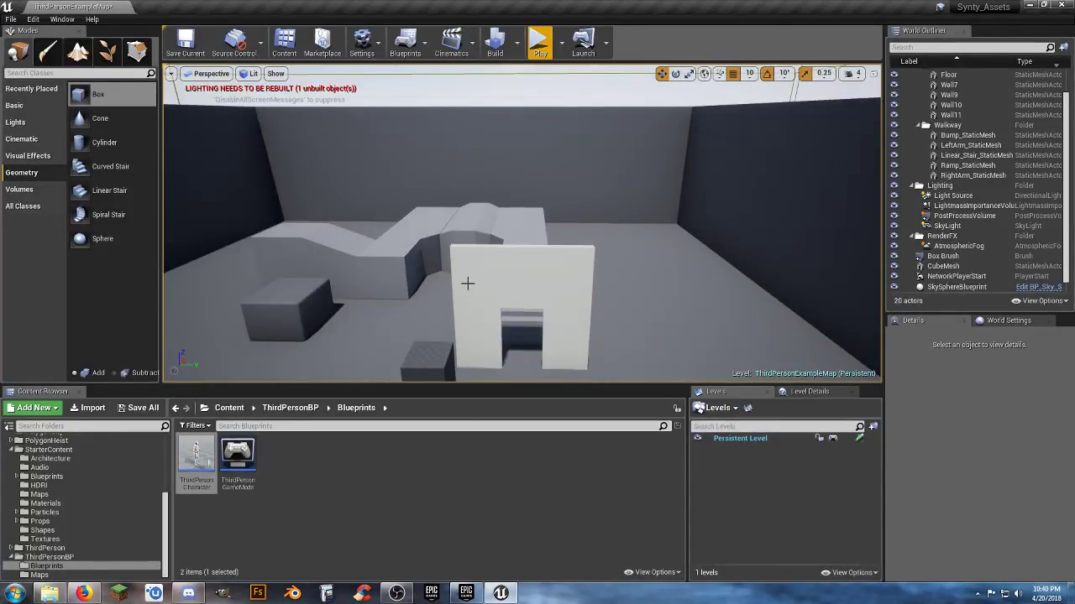
scroll(160, 486, up, 4)
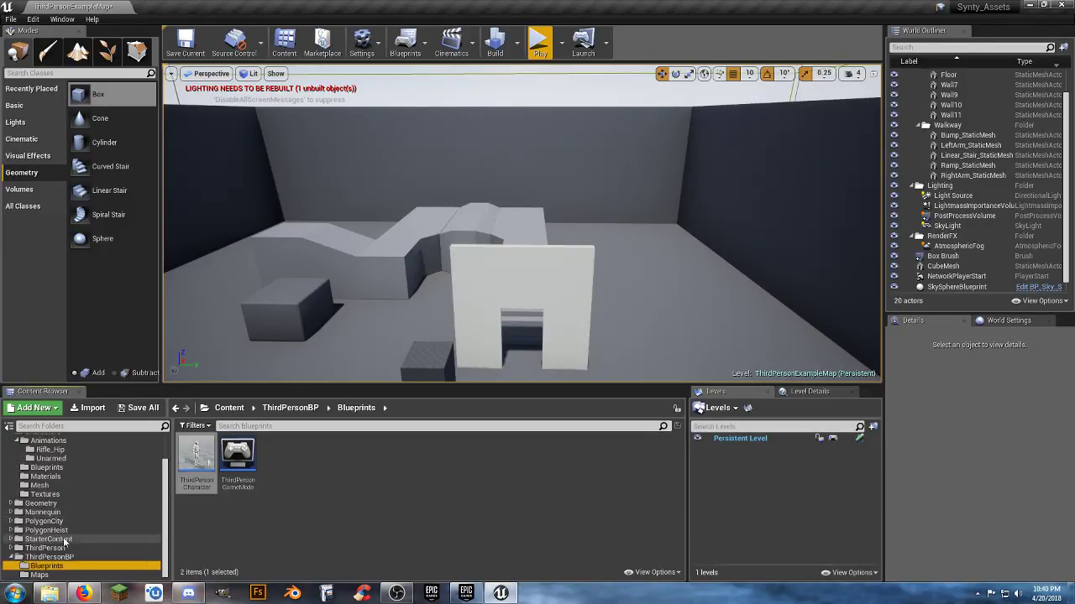
scroll(60, 547, up, 3)
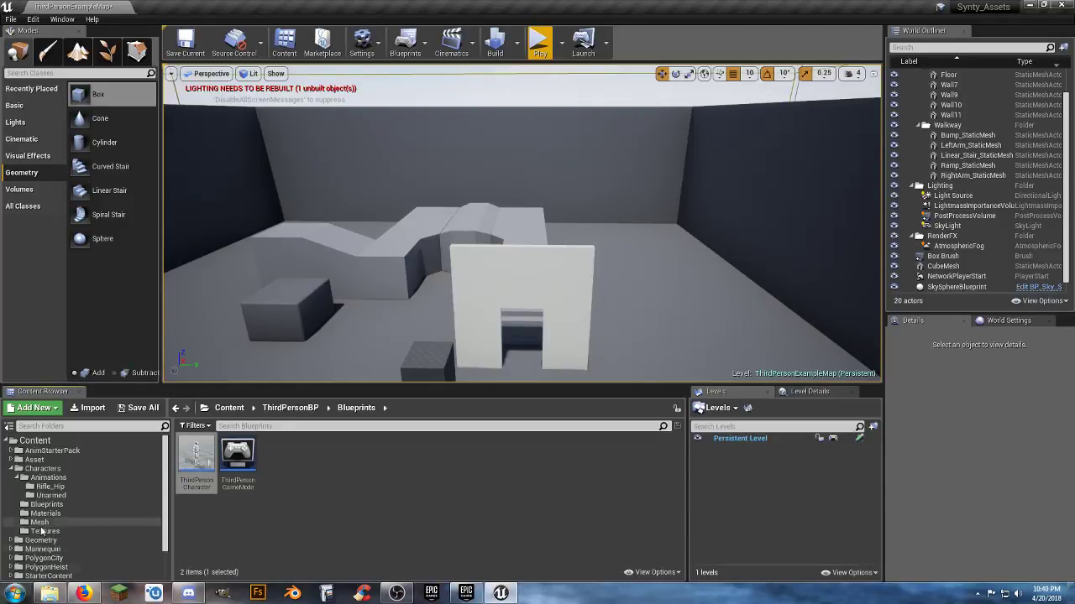
click(10, 469)
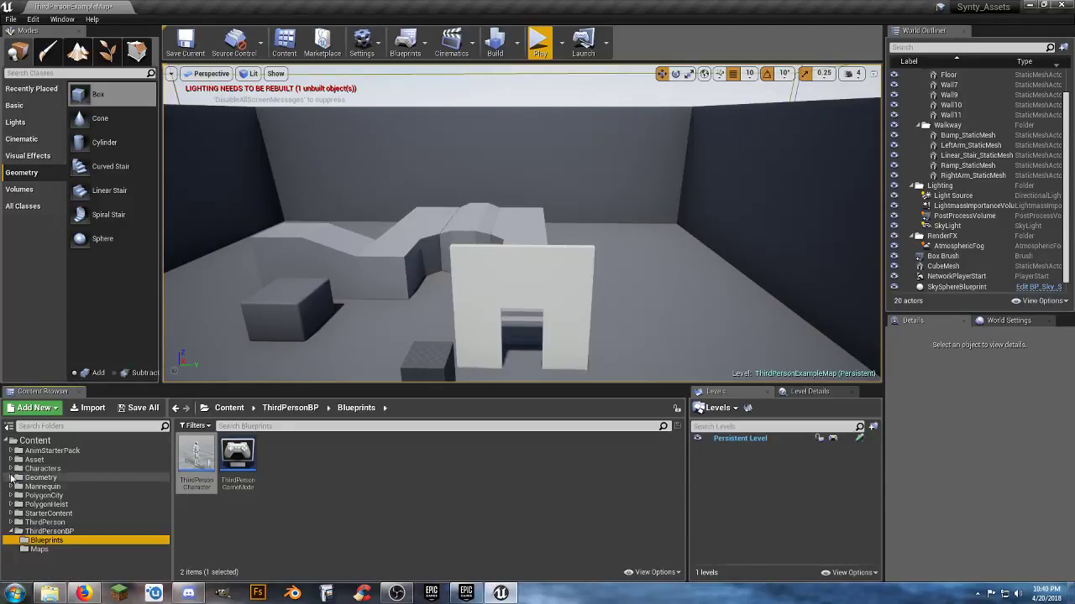
click(10, 533)
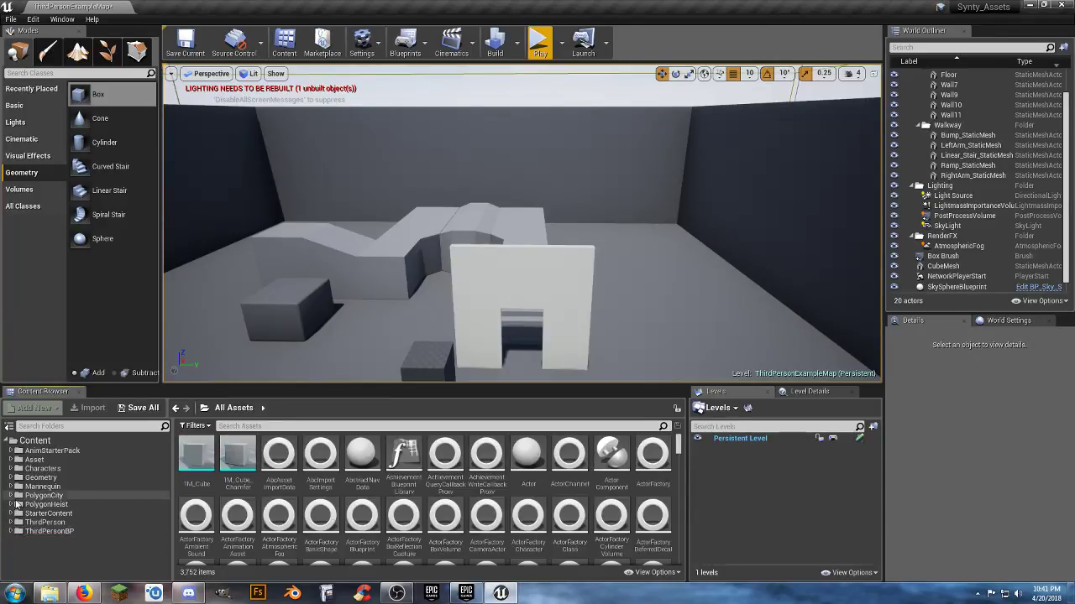
Open the Demonstration level from PolygonCity's Maps folder without saving the changes to ThirdPersonExampleMap
click(11, 496)
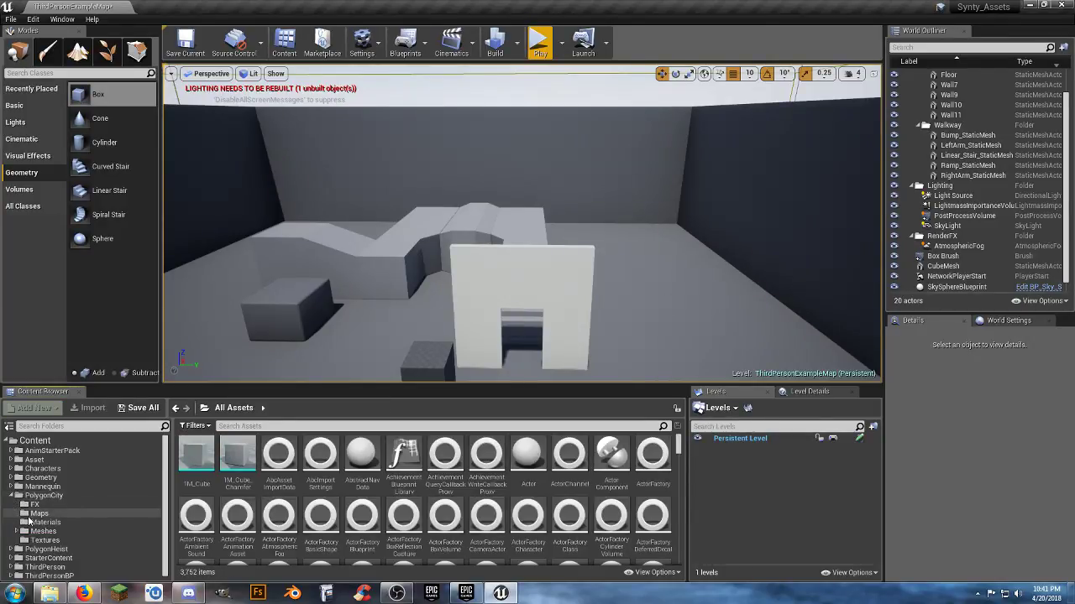
click(41, 514)
double_click(198, 471)
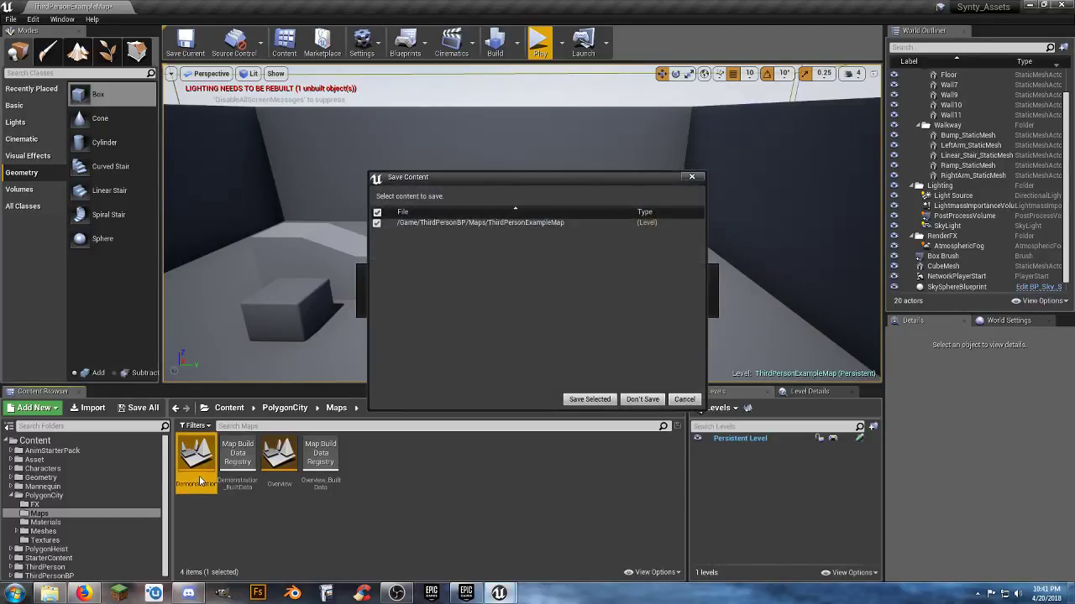
click(642, 399)
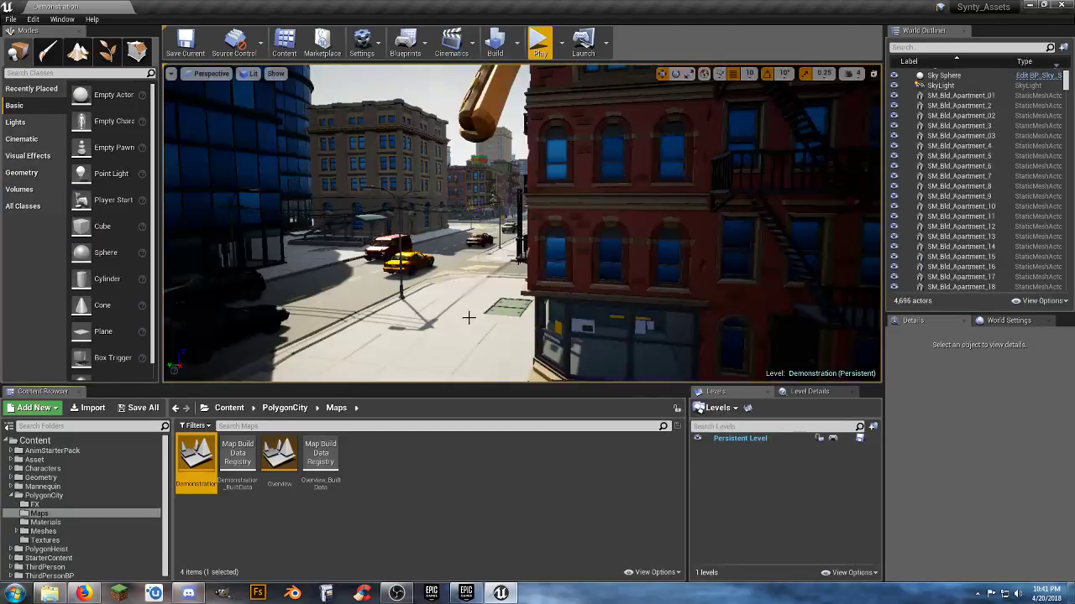
Place a Player Start on the street-corner sidewalk beside the striped-awning shop and rotate it 60° about the vertical axis
right_drag(470, 318, 487, 336)
key(w)
key(w)
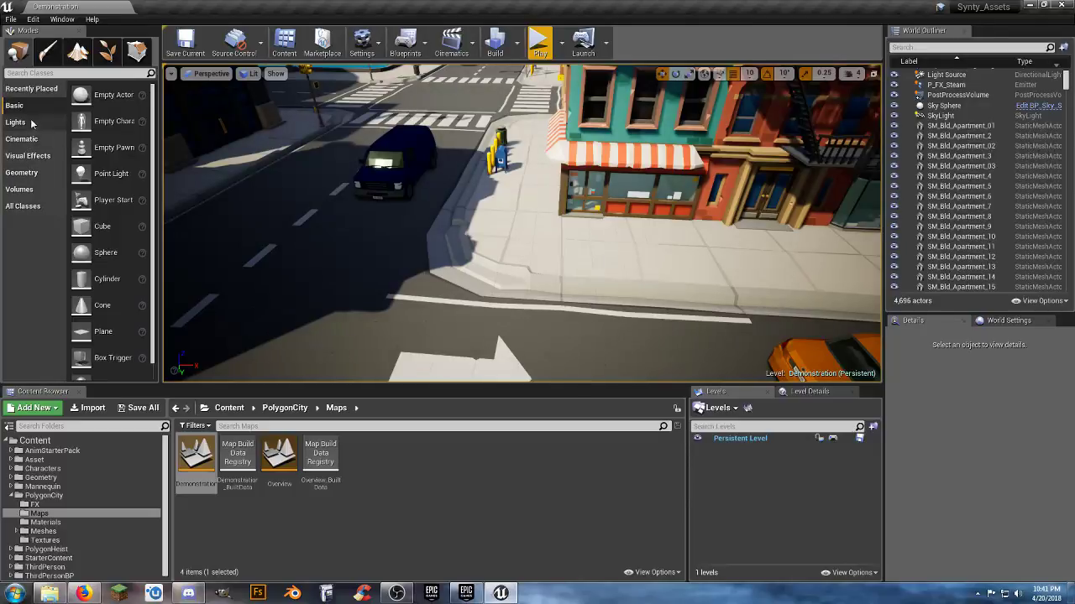
drag(81, 200, 376, 231)
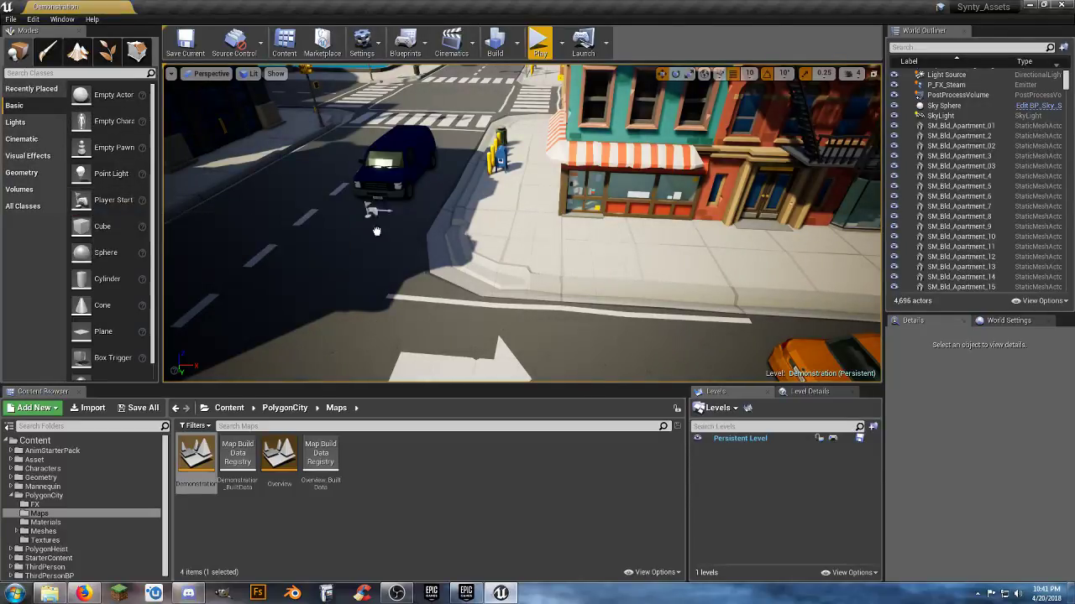
drag(543, 243, 543, 242)
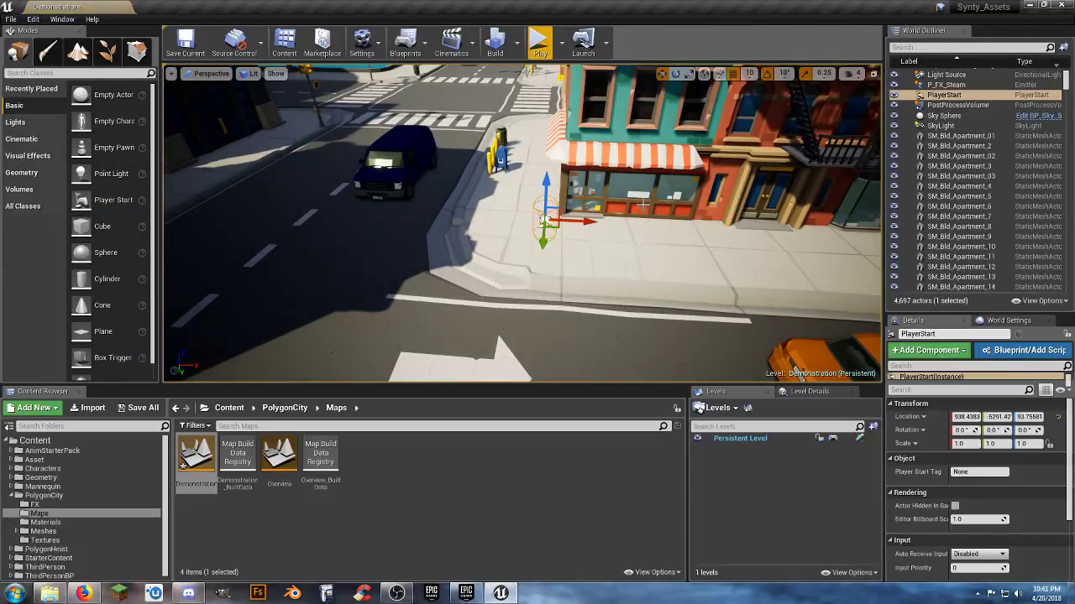
click(676, 74)
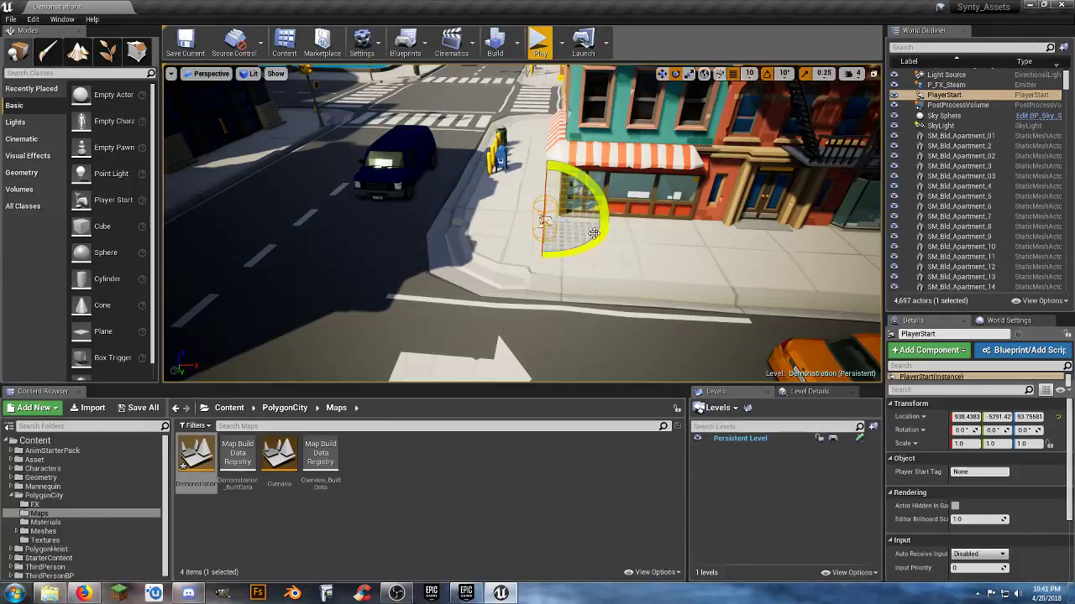
drag(594, 233, 603, 232)
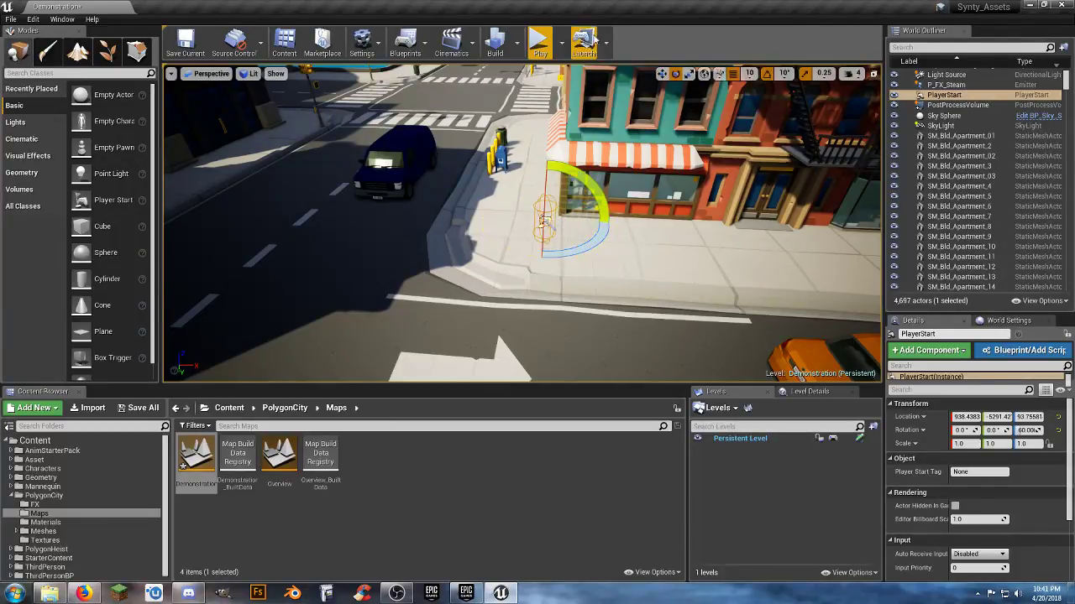
Play the Demonstration level, look around and move the character on the sidewalk, and stop the session
click(539, 48)
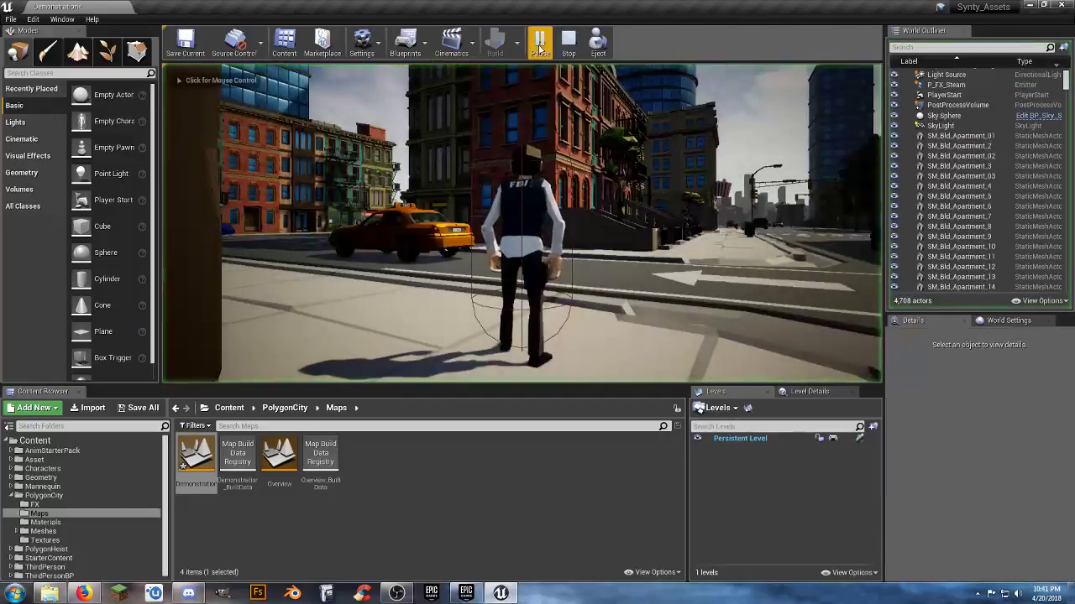
click(588, 227)
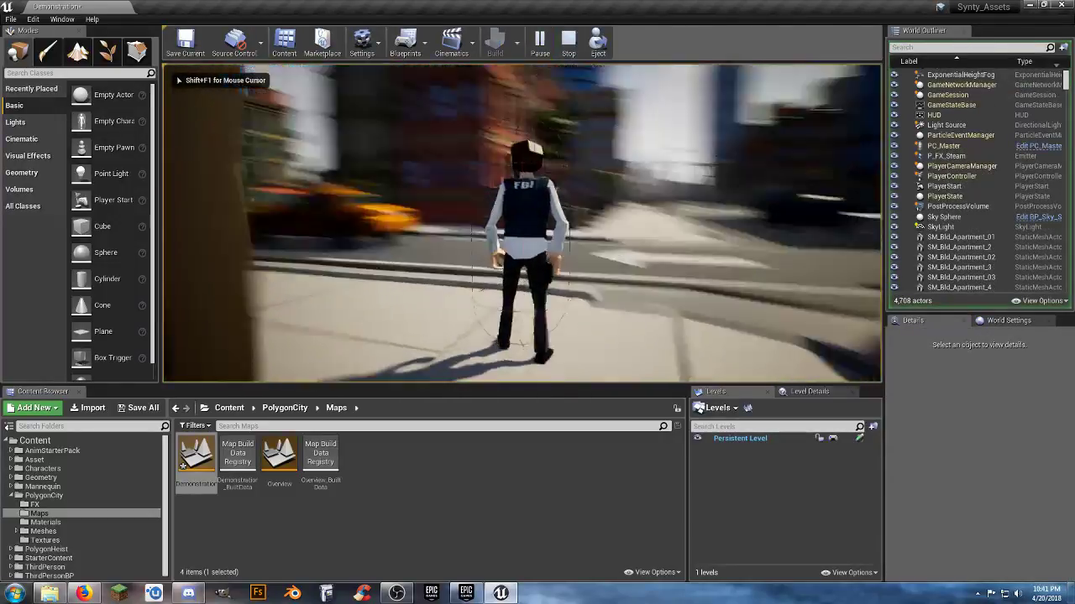
key(w)
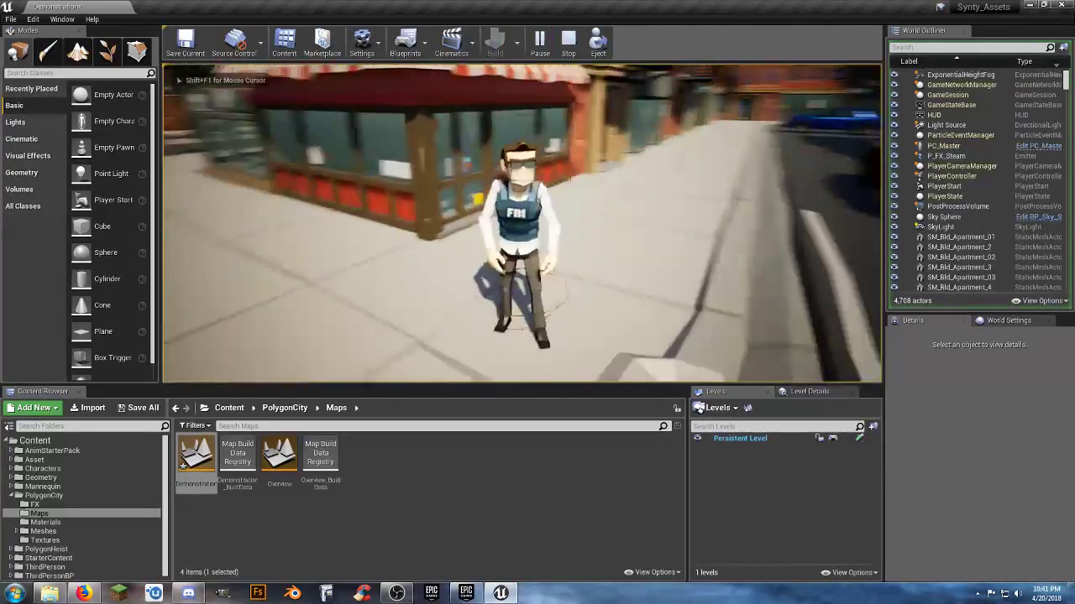
key(Escape)
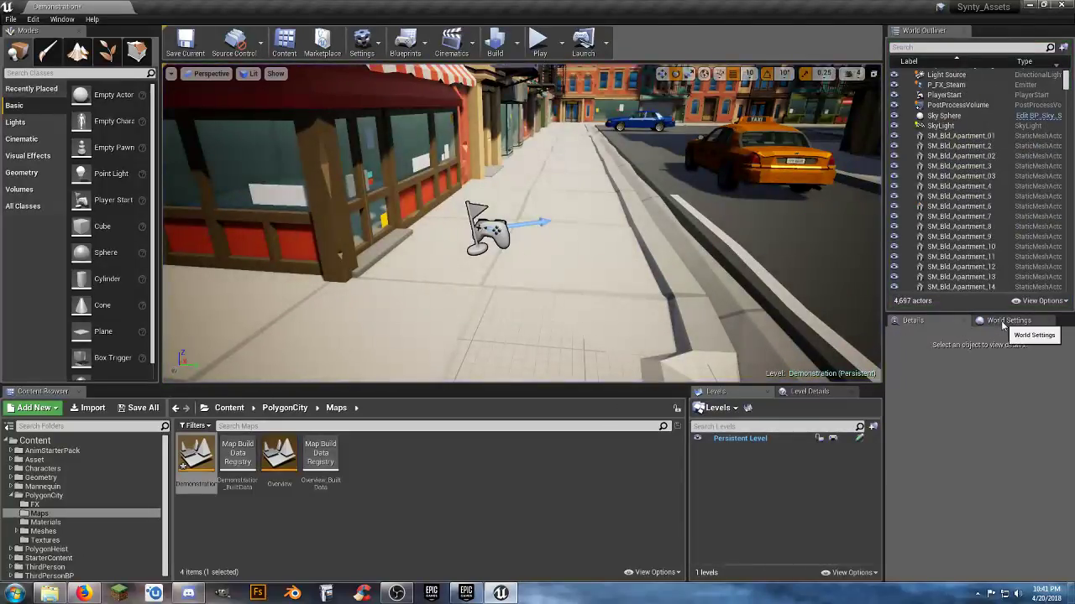
Override the level's game mode with ThirdPersonGameMode in the world settings, and briefly play-test the level
click(1002, 324)
click(983, 426)
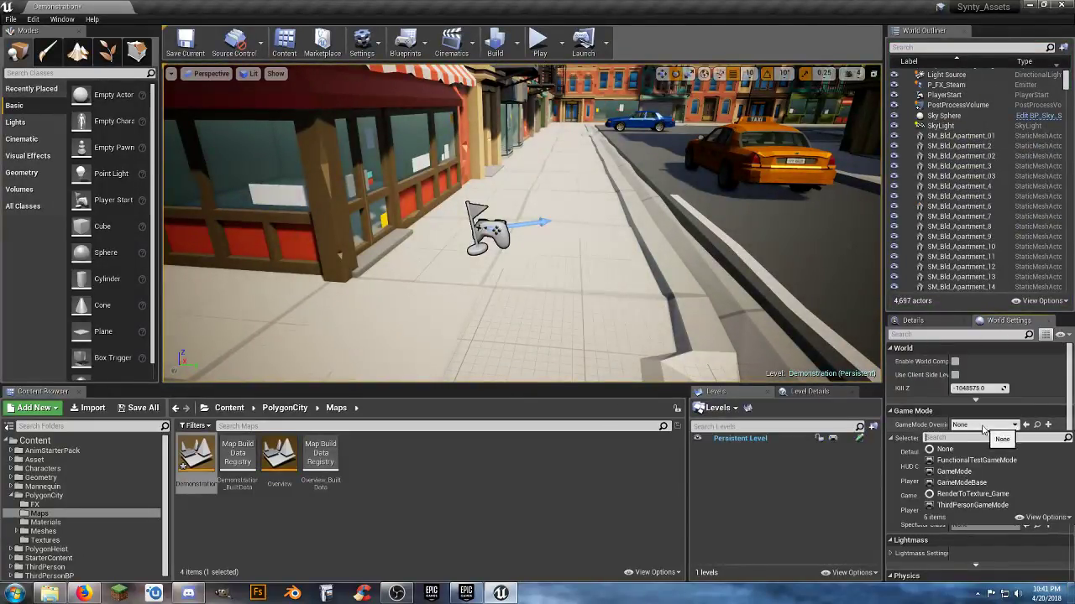
click(970, 506)
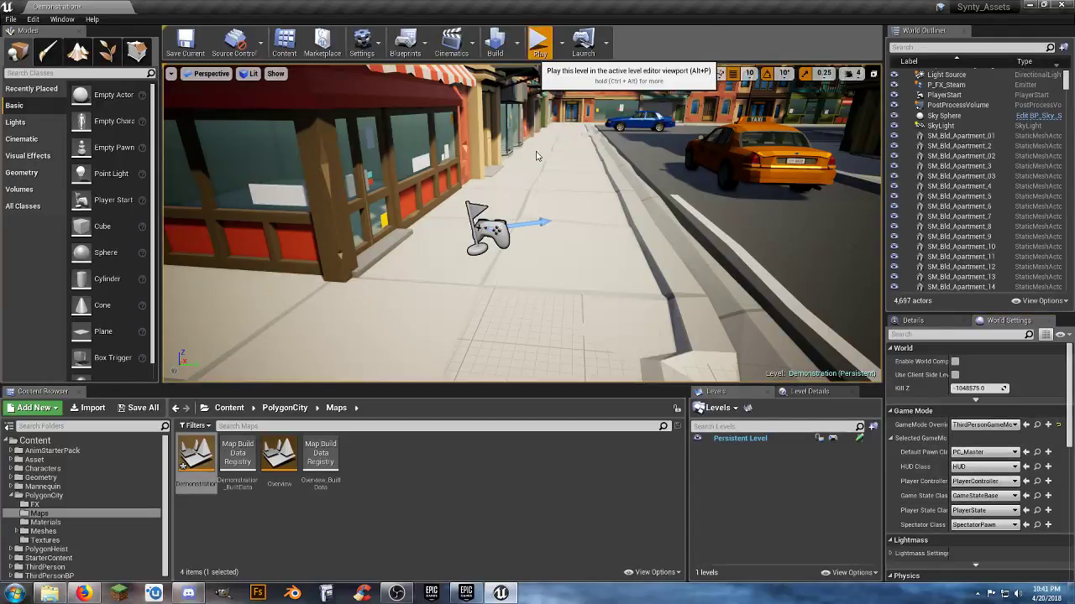
click(540, 42)
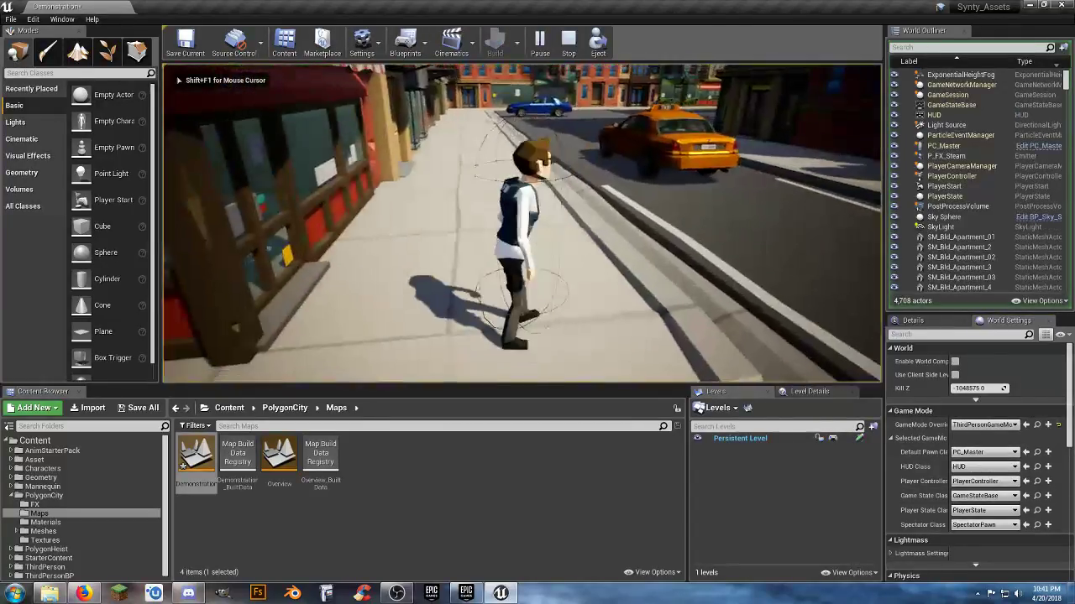
key(Escape)
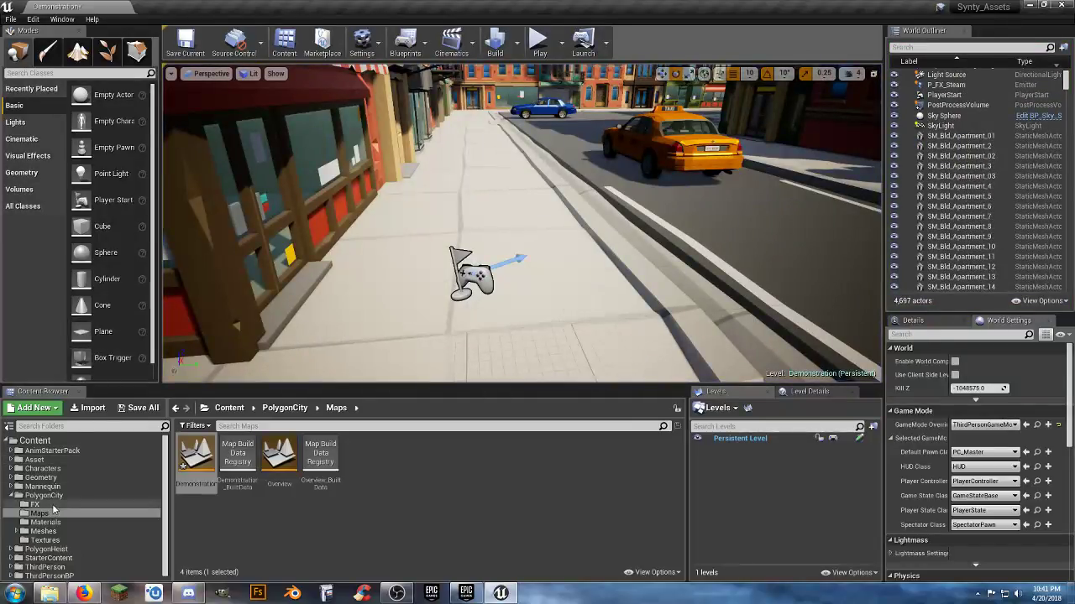
Reopen PC_Master from the Characters Blueprints folder and enable Hidden in Game for its CapsuleComponent
click(42, 468)
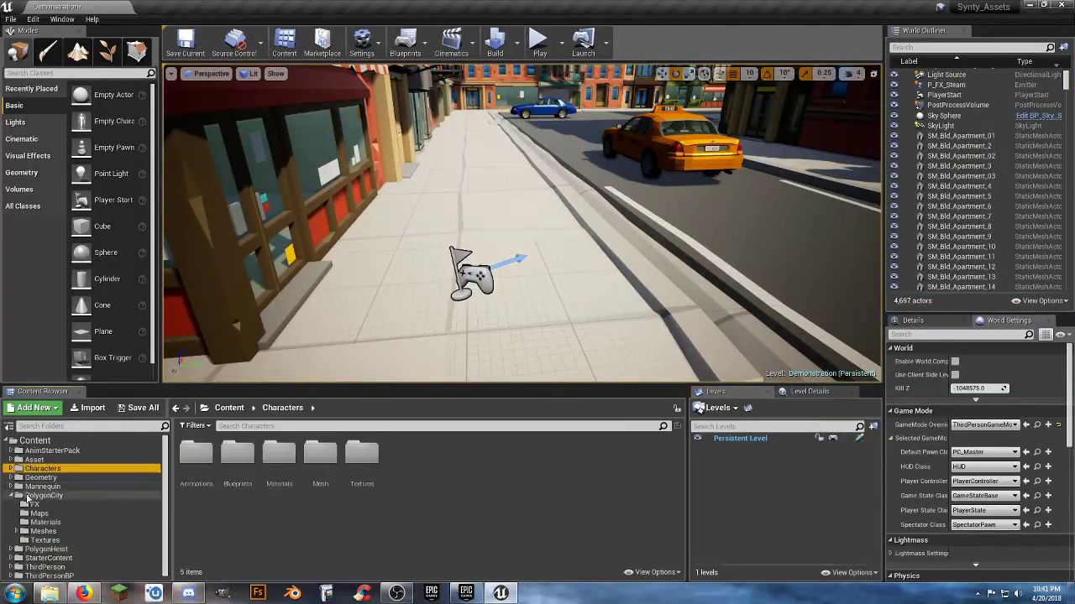
double_click(237, 483)
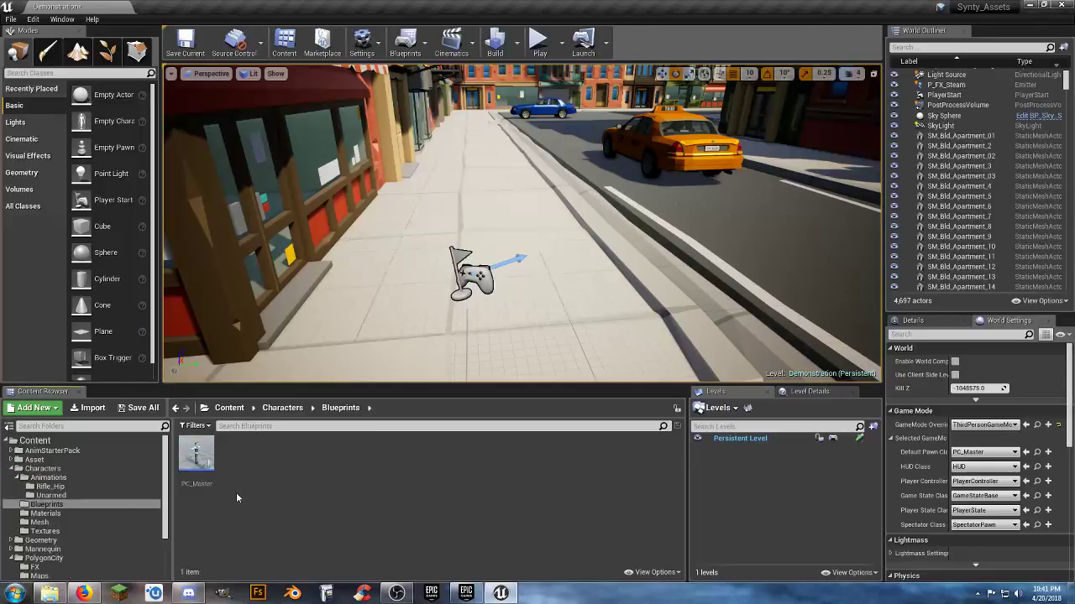
double_click(197, 455)
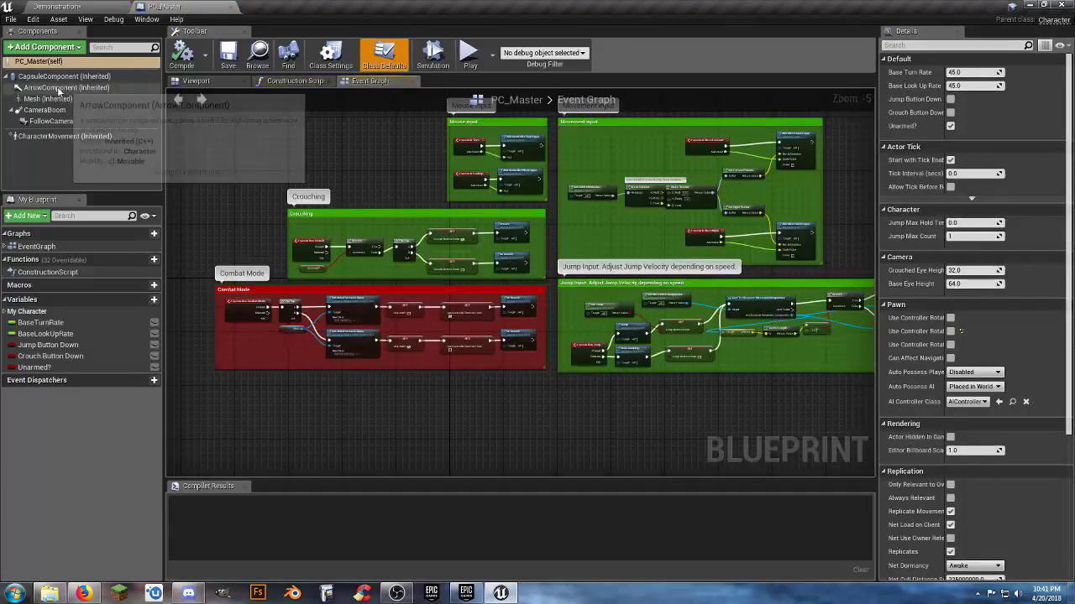
click(57, 76)
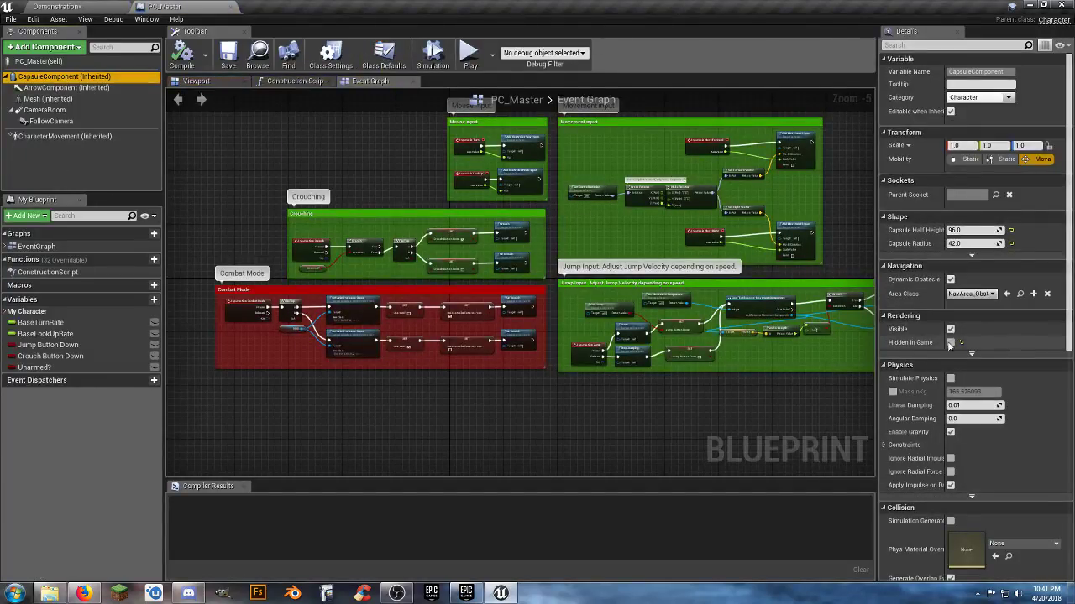
click(949, 343)
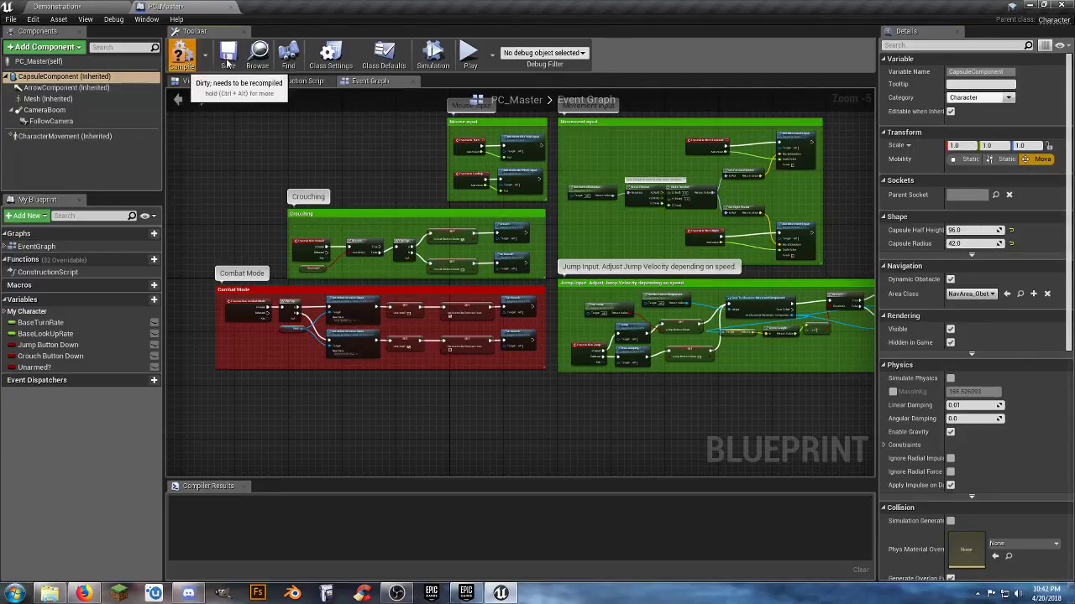
Compile the PC_Master blueprint, close its editor and play-test the level by running the character along the street
click(183, 55)
click(230, 8)
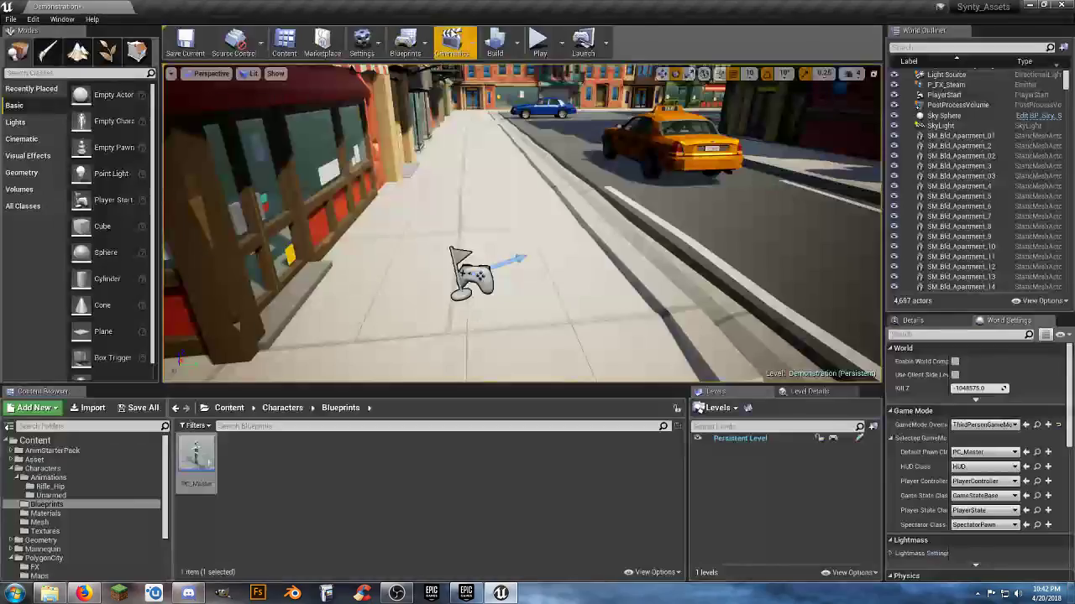
key(alt+p)
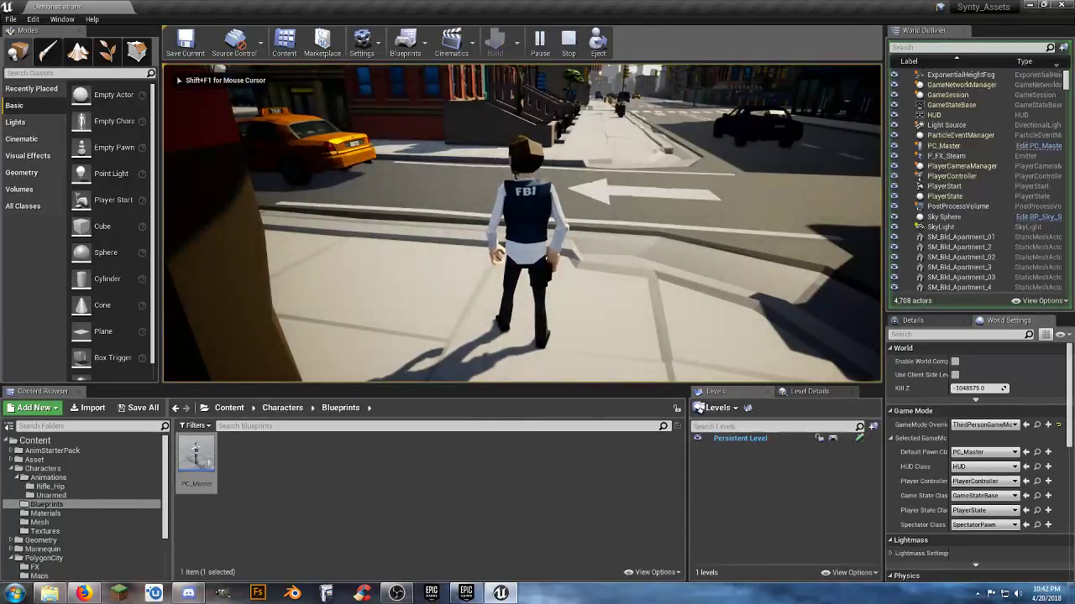
key(w)
key(w)
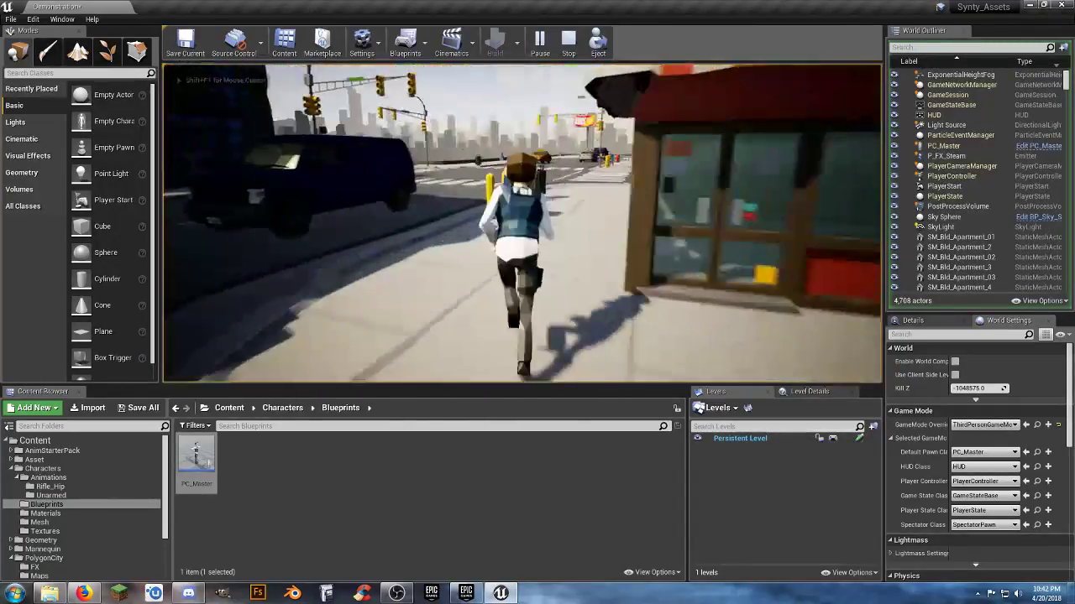
key(w)
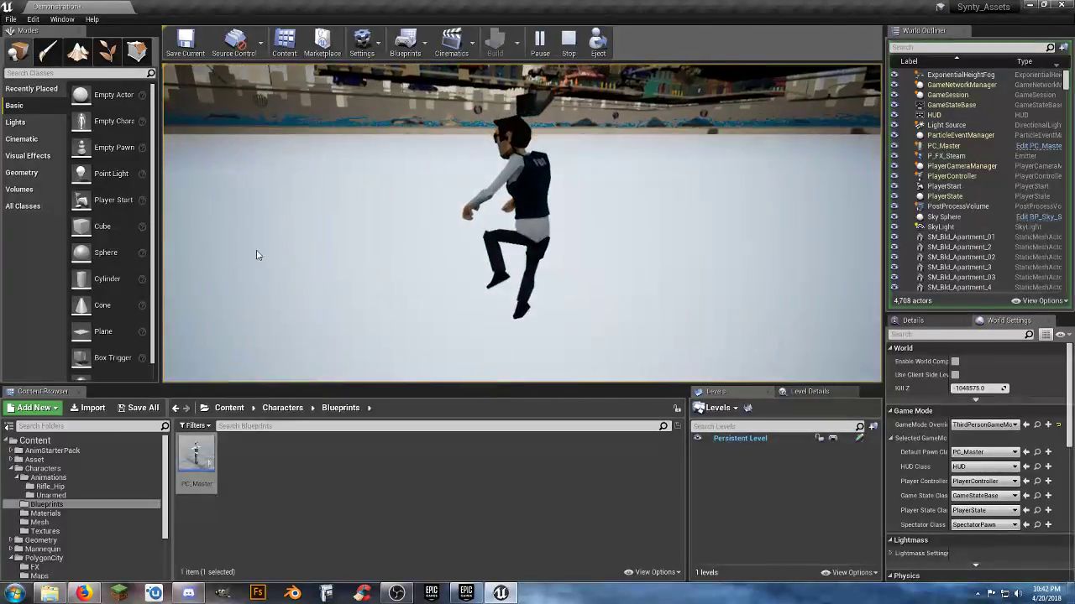
key(Escape)
Examine the road surface at the intersection by selecting its individual road and crossing tiles
key(w)
right_drag(521, 223, 613, 260)
key(w)
mouse_move(408, 243)
right_down()
mouse_move(512, 201)
mouse_move(503, 220)
mouse_move(408, 242)
right_up()
click(436, 245)
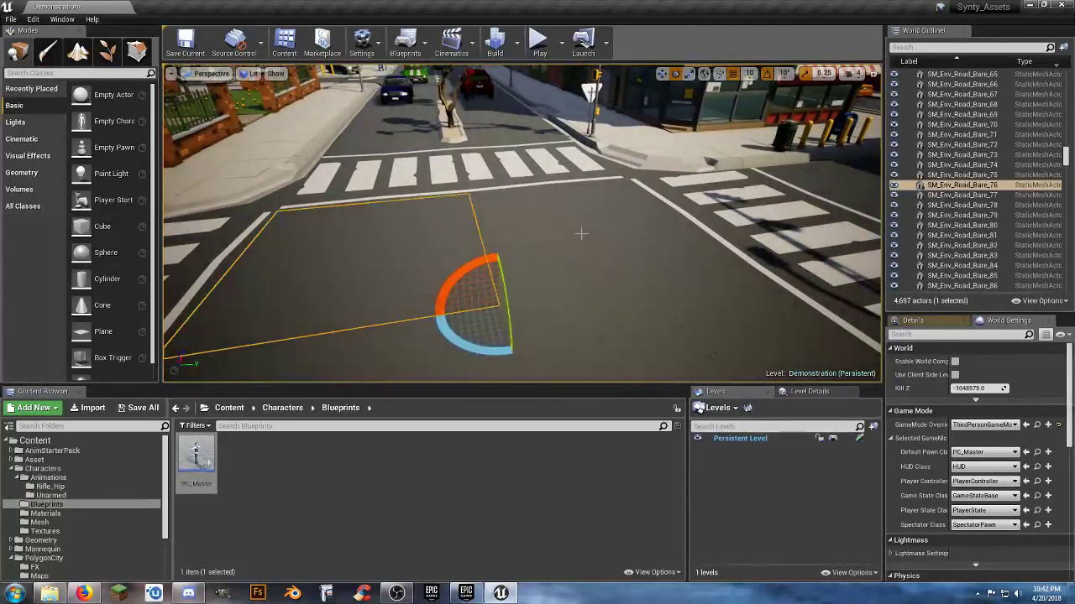
click(595, 256)
click(616, 298)
right_drag(597, 233, 587, 336)
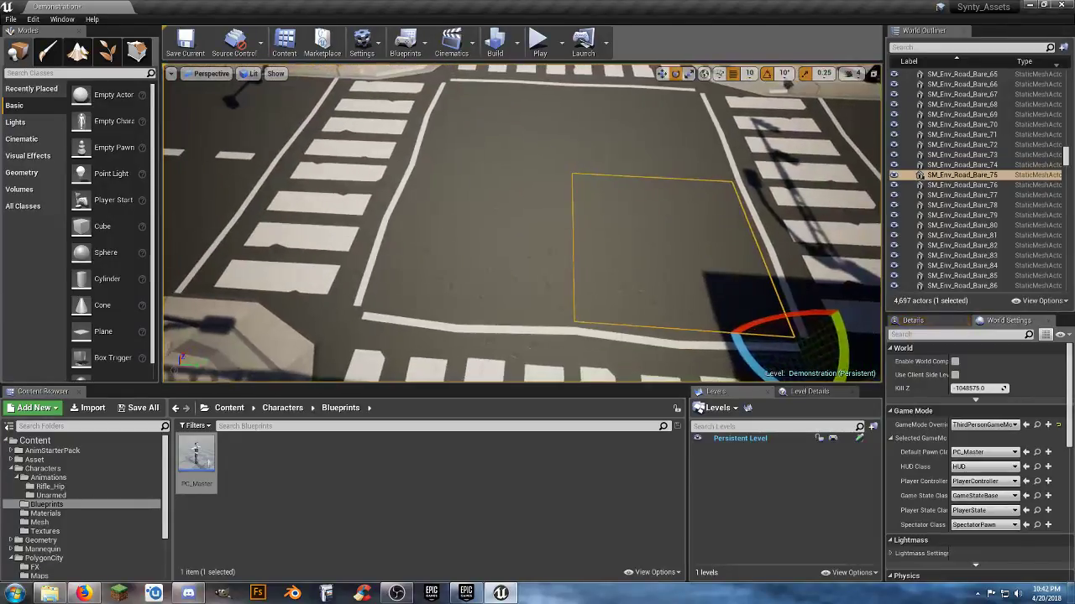
click(537, 220)
click(517, 150)
click(615, 150)
click(613, 214)
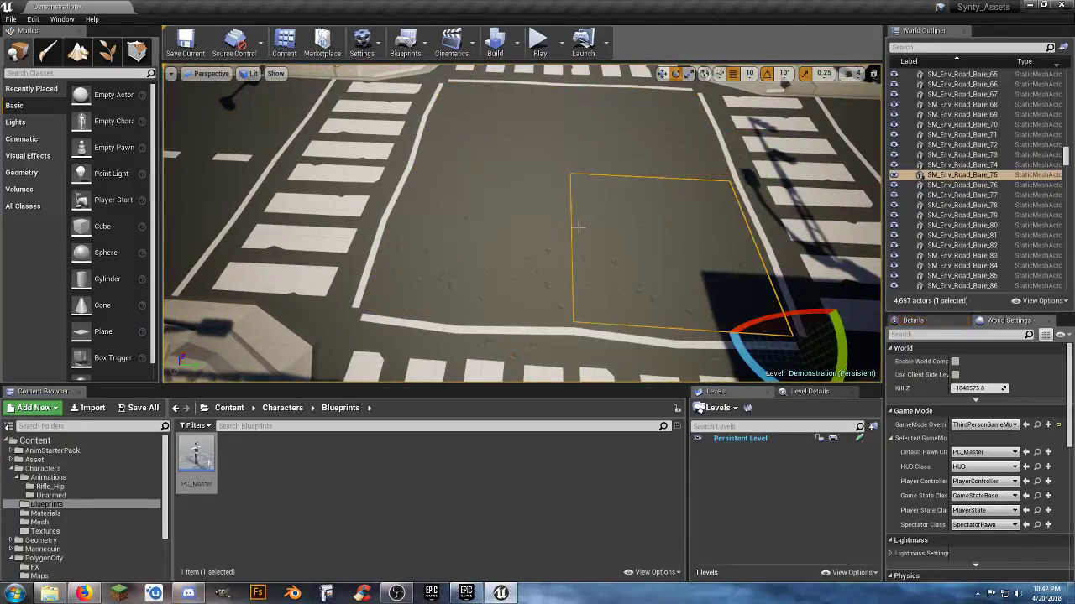
click(504, 292)
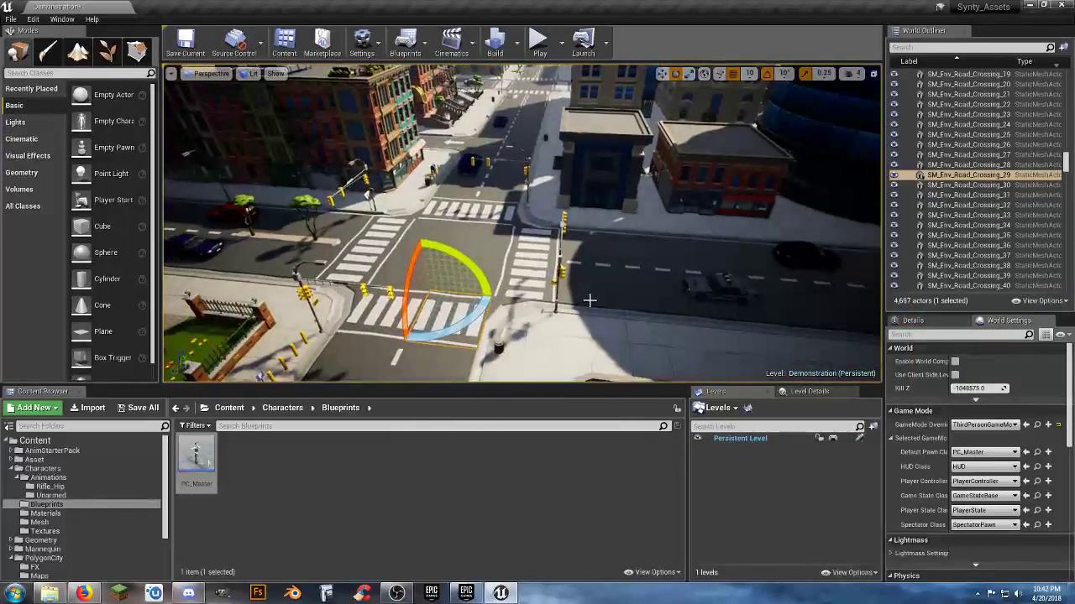
Play-test the level again by running the character forward, and stop the session
click(540, 44)
click(541, 168)
key(w)
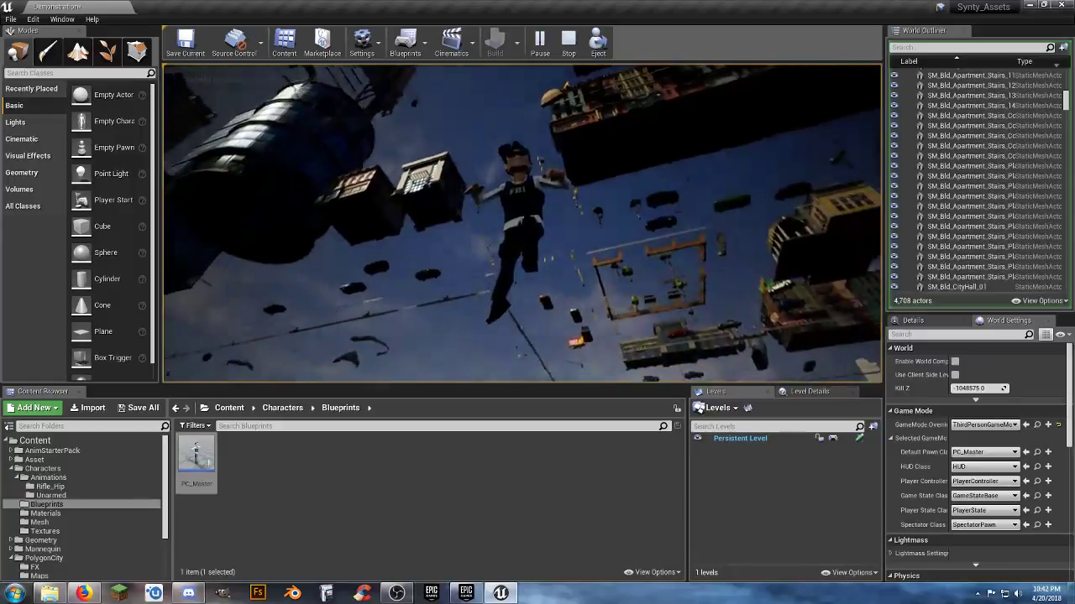
key(Escape)
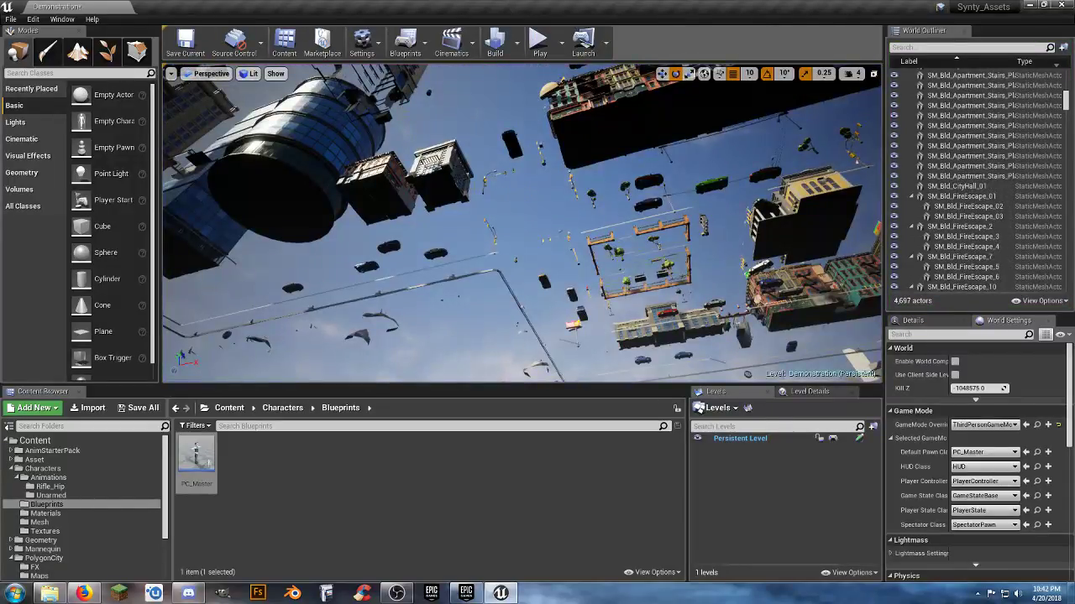
Focus the view on a van and bring the camera back above street level at the intersection
click(510, 134)
key(f)
scroll(541, 168, down, 10)
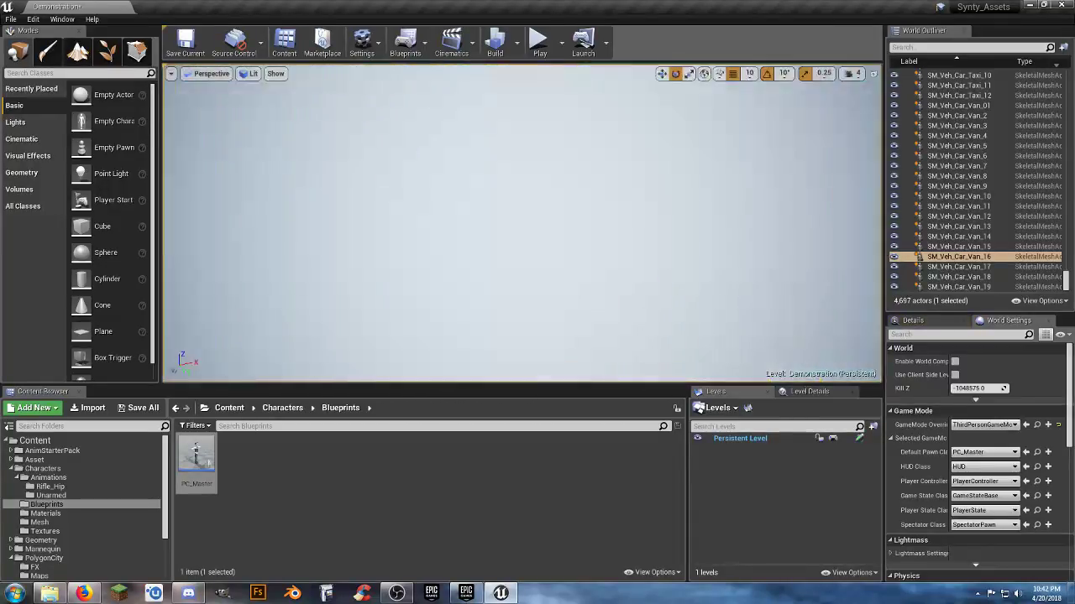
right_drag(541, 168, 561, 145)
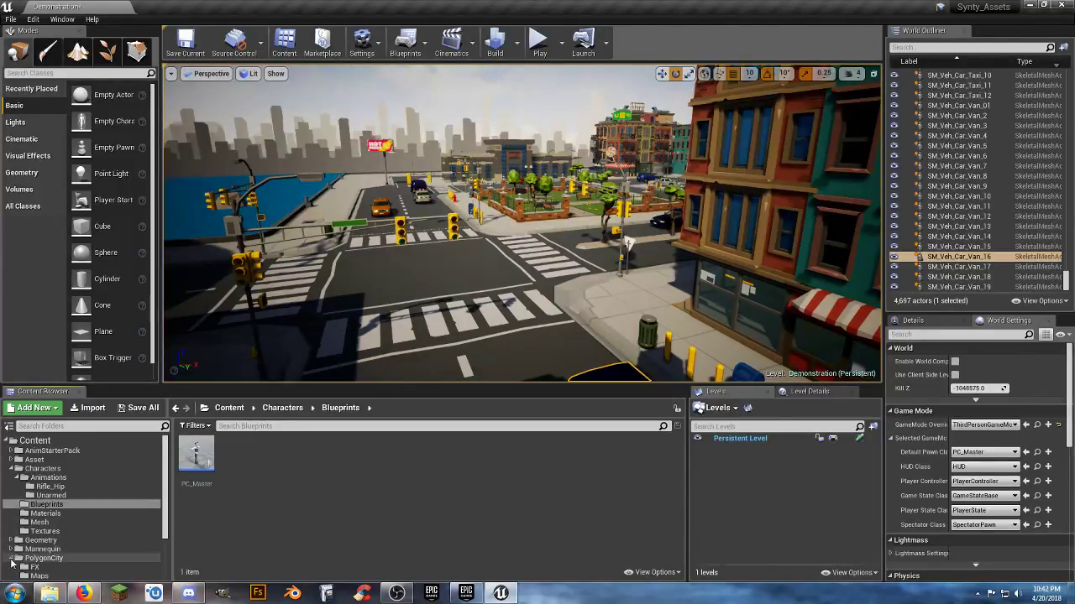
Open the SM_Env_Road_01 static mesh from the PolygonCity Meshes Environments folder for editing
scroll(12, 565, down, 3)
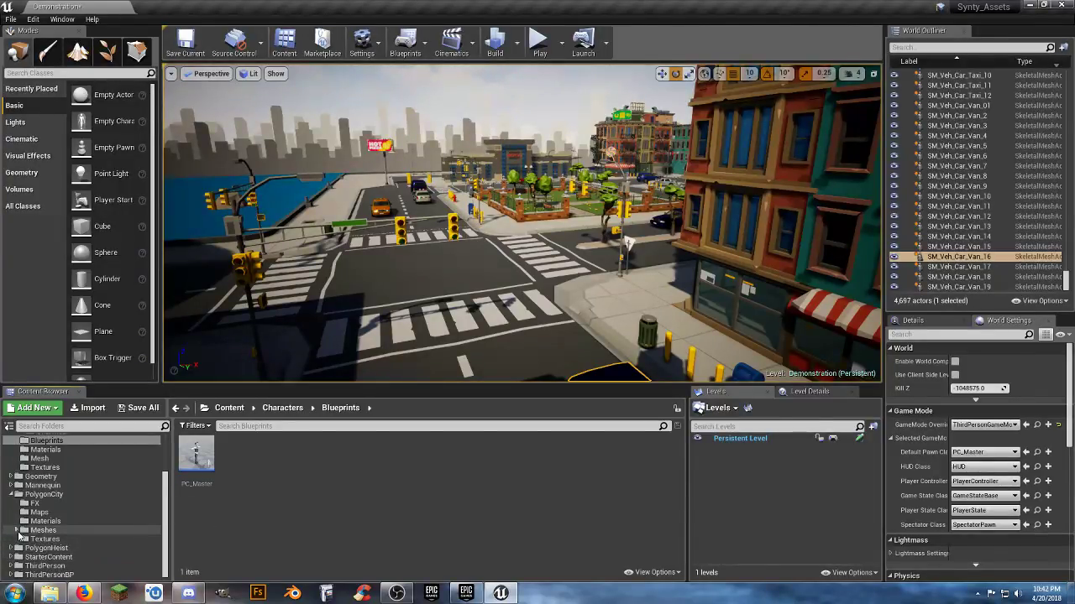
click(18, 531)
scroll(65, 537, down, 2)
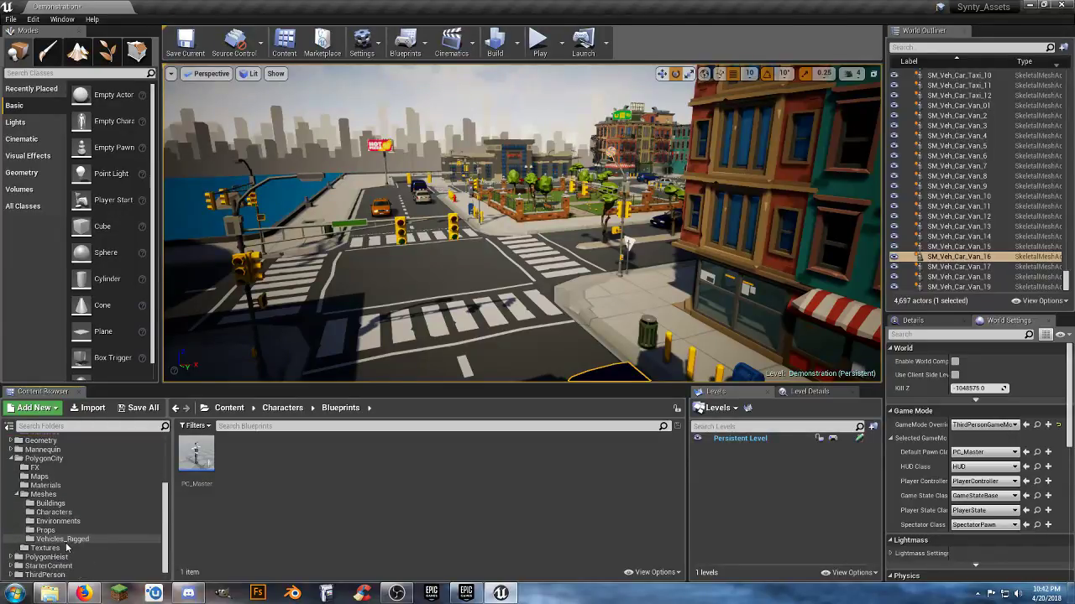
click(58, 521)
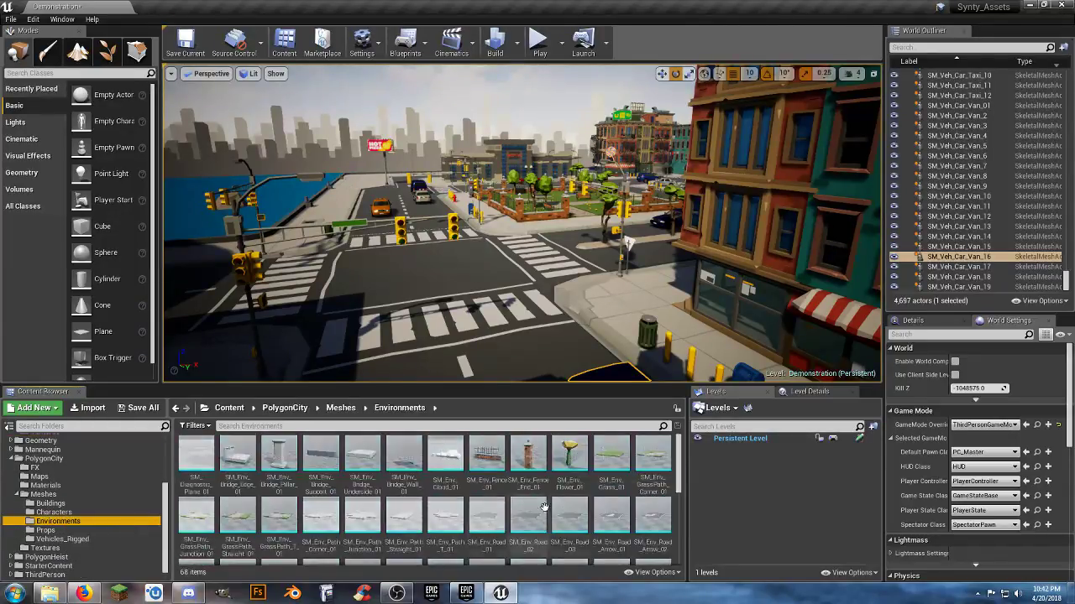
click(485, 521)
double_click(484, 520)
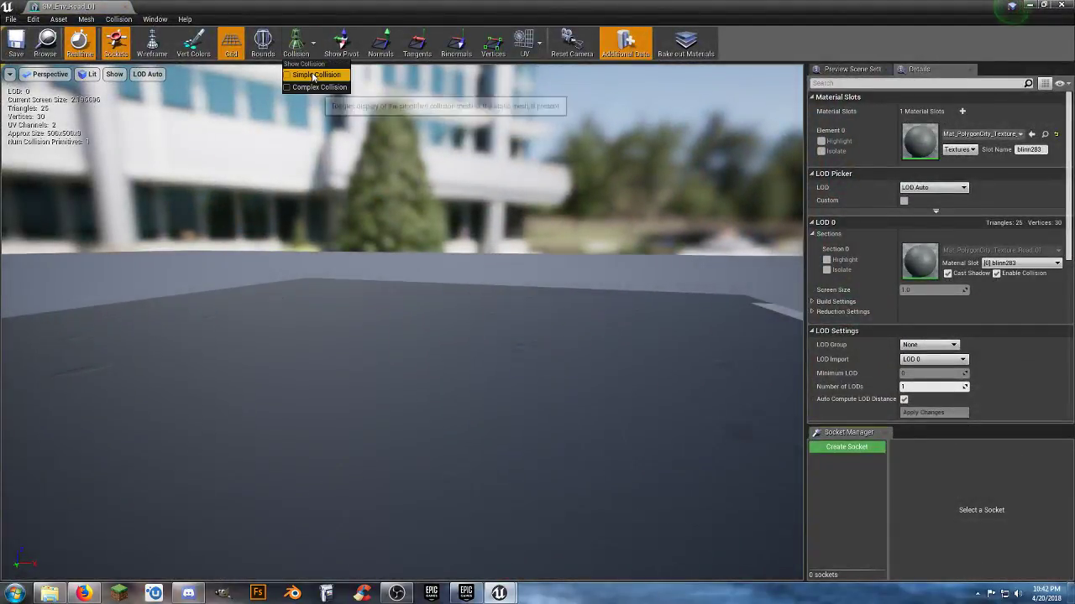
Inspect the road mesh's collision by toggling the simple and complex collision displays and viewing it from different angles
drag(314, 79, 313, 193)
scroll(348, 130, down, 6)
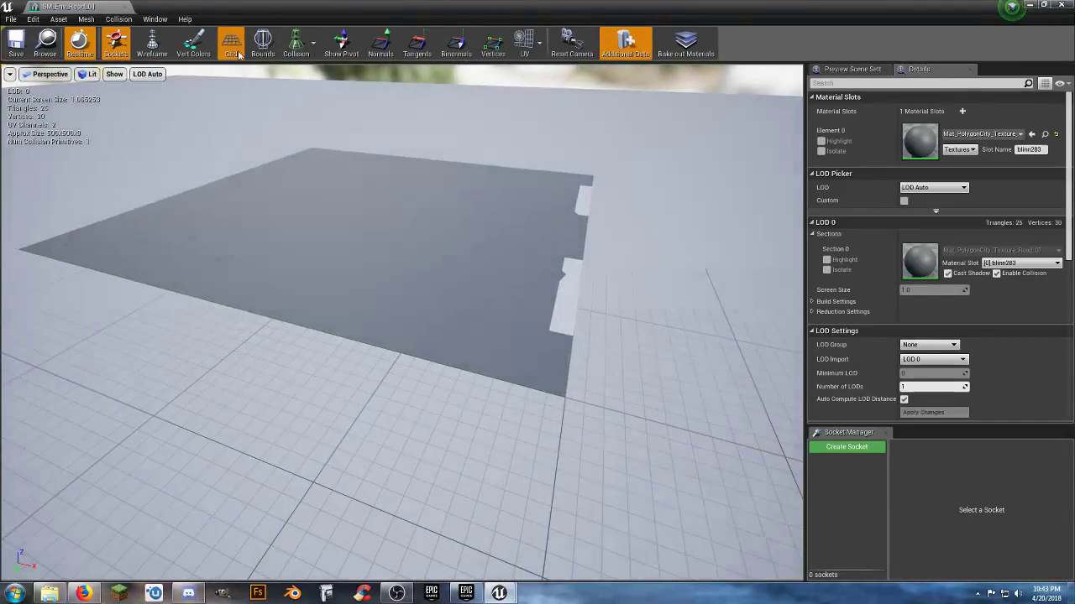
click(296, 46)
click(318, 88)
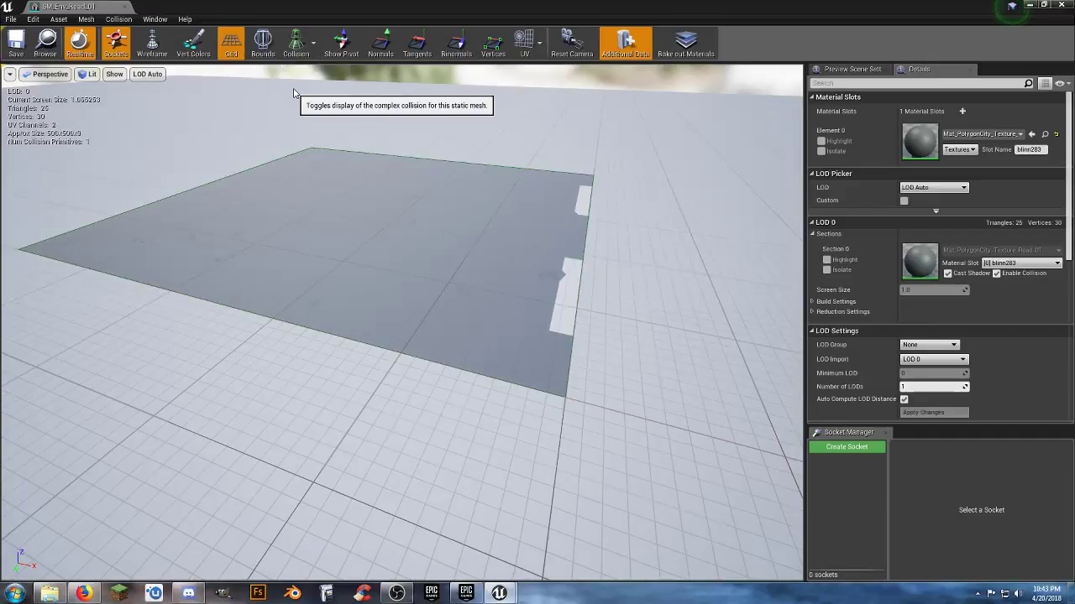
click(310, 55)
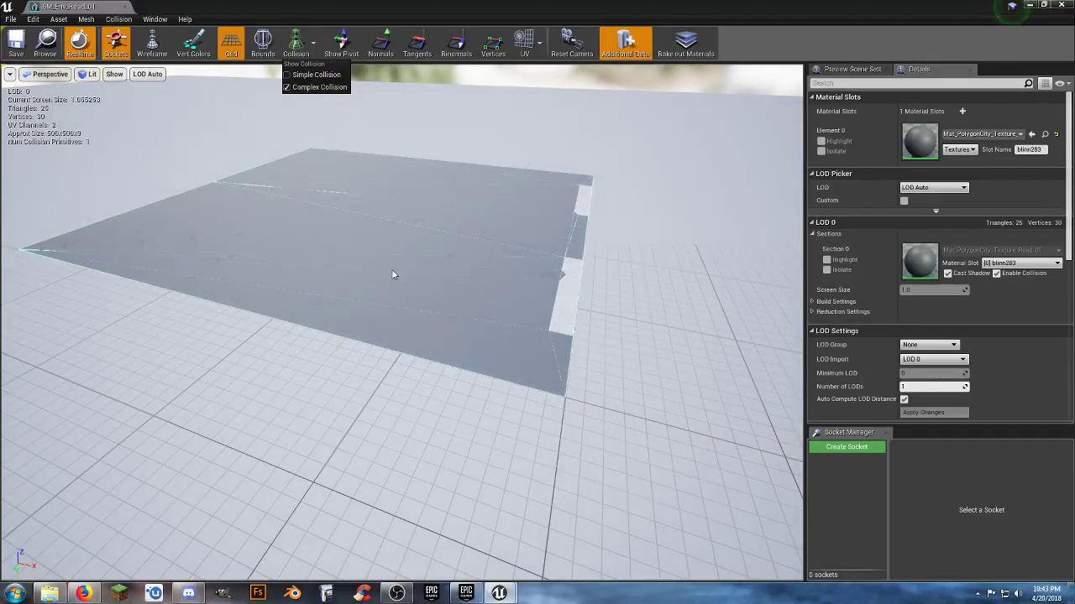
drag(393, 274, 487, 264)
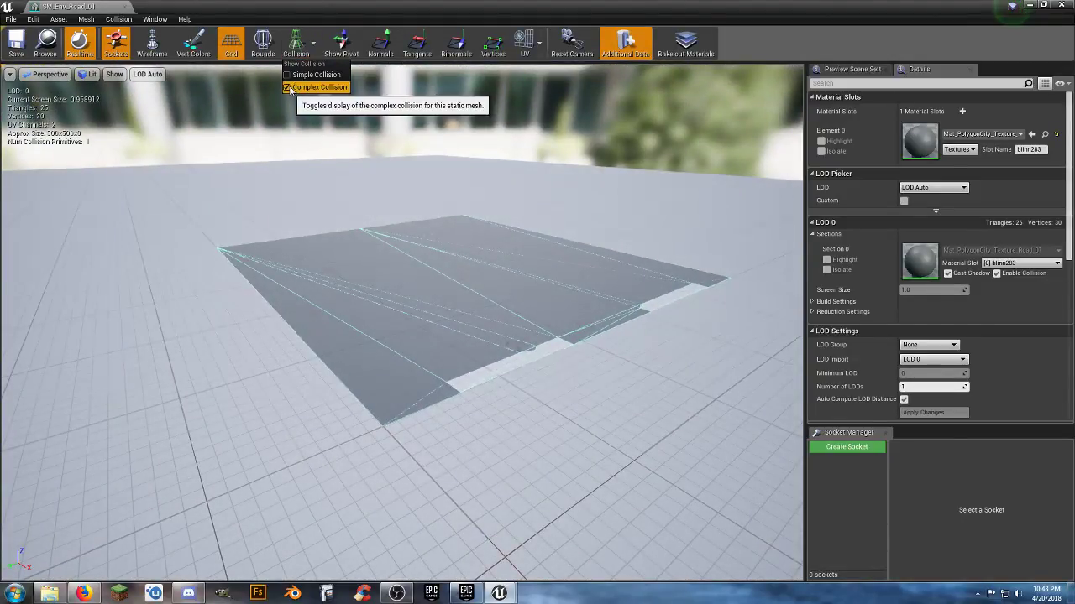
click(289, 87)
right_drag(296, 160, 302, 252)
Add a box simplified collision to the road mesh and check its fit around the tile
click(119, 19)
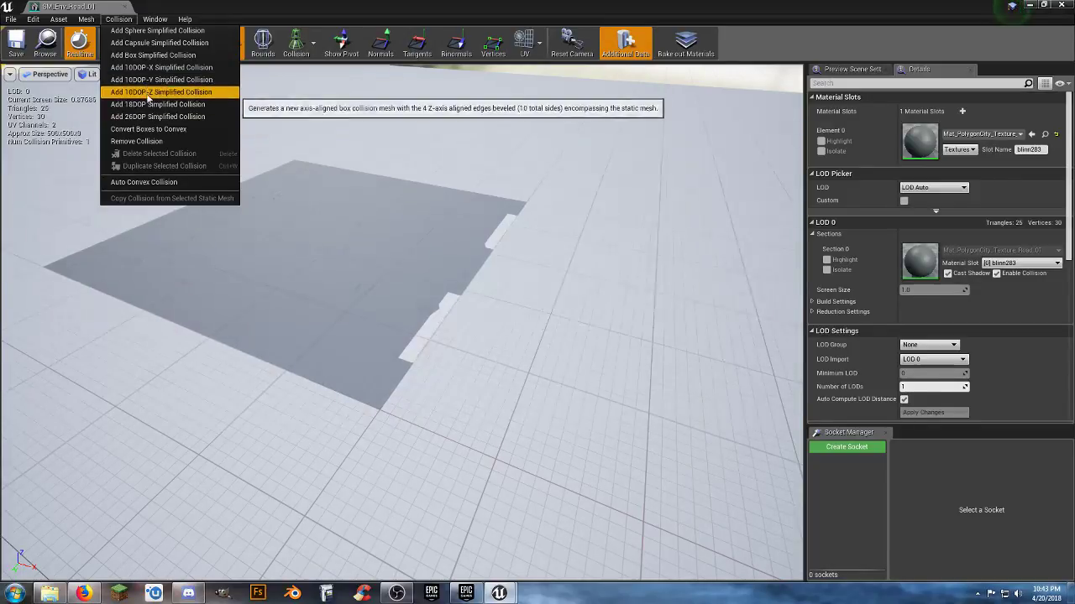
click(153, 55)
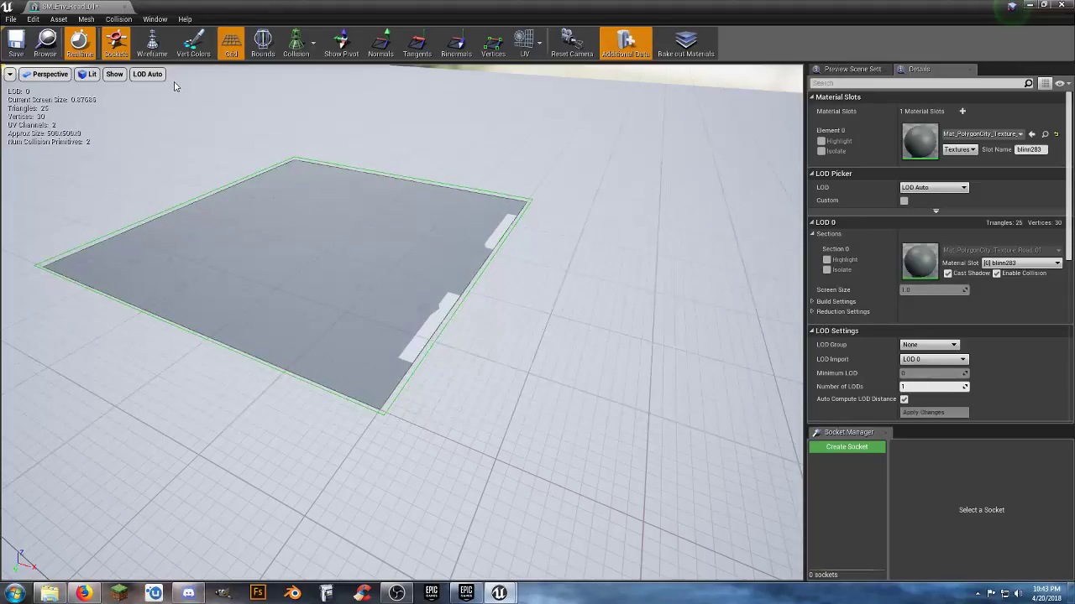
right_drag(385, 251, 470, 264)
mouse_move(277, 199)
right_down()
mouse_move(271, 248)
mouse_move(278, 199)
right_up()
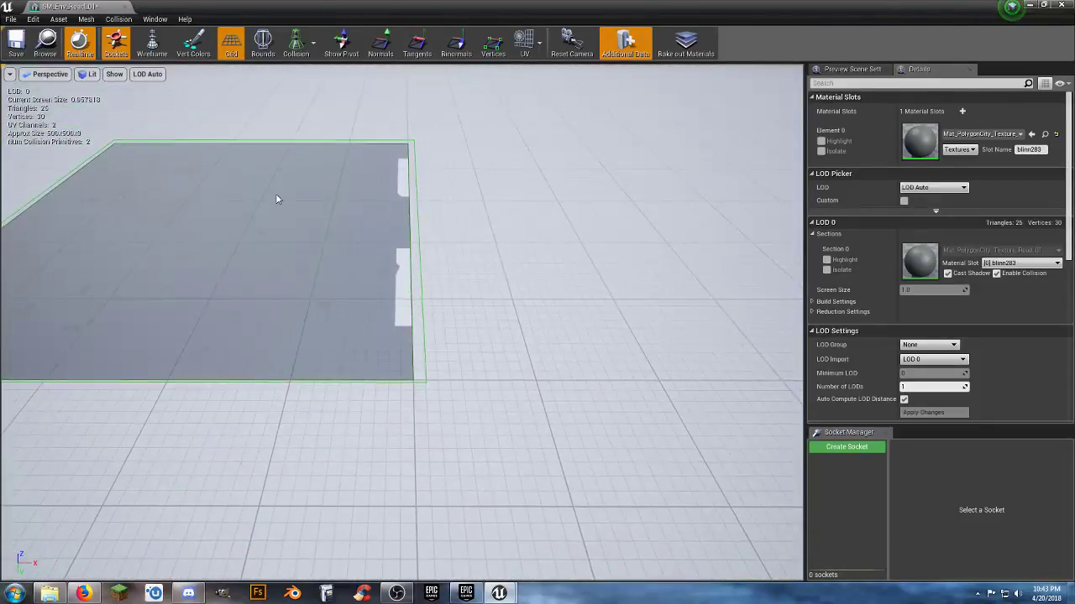
Remove all simplified collision from the road mesh
click(118, 18)
click(163, 141)
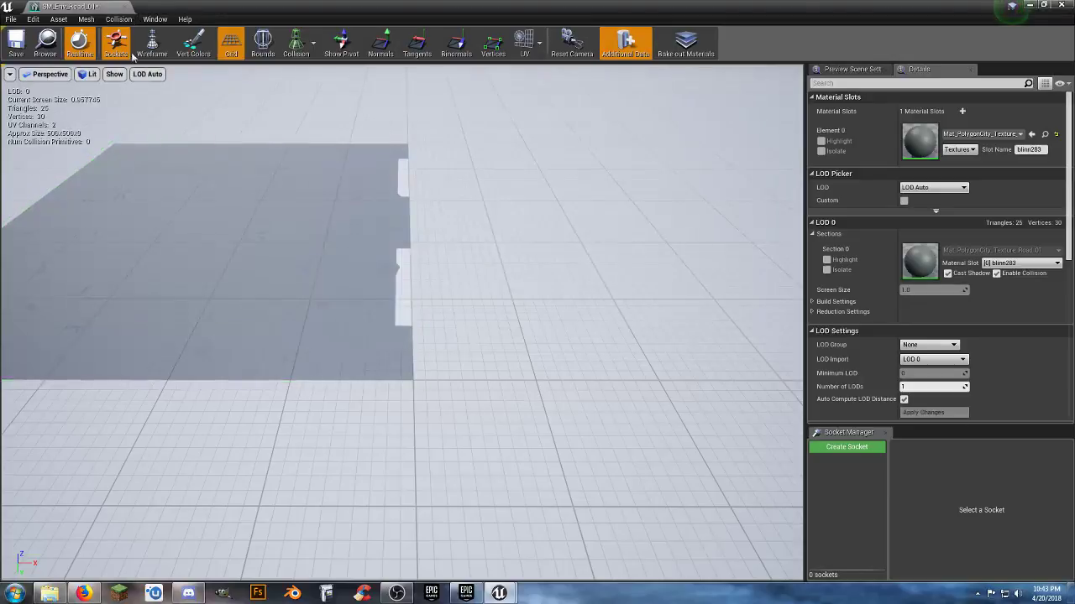
click(120, 18)
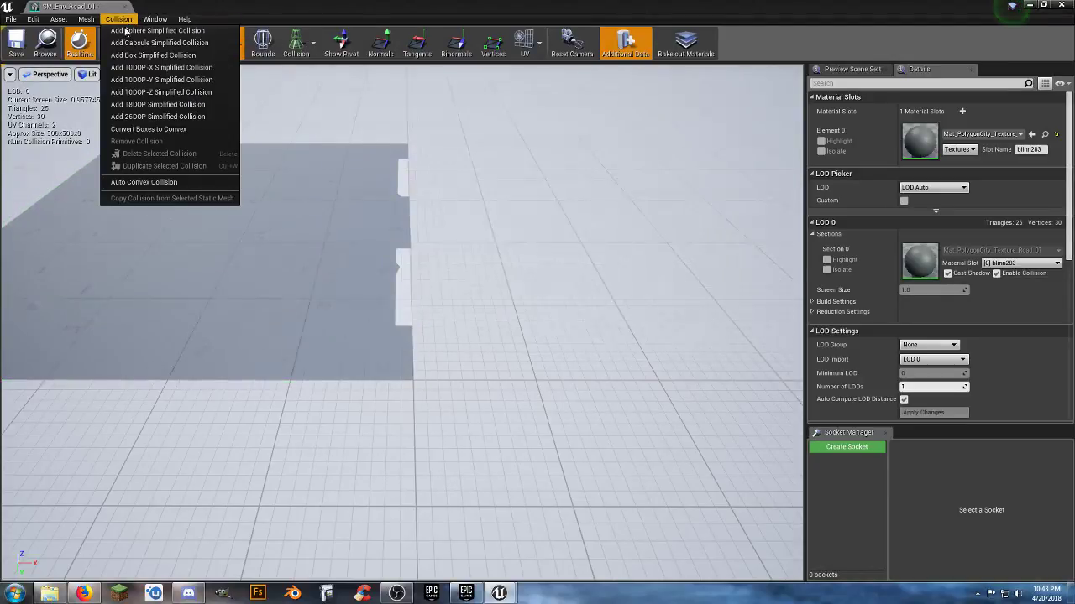
click(136, 107)
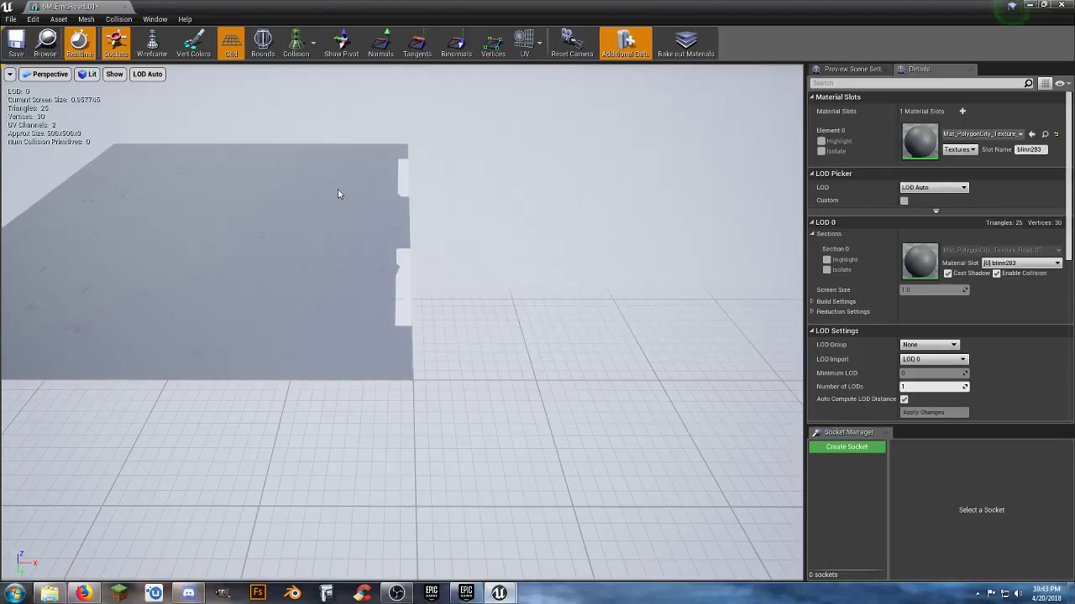
right_drag(338, 193, 158, 245)
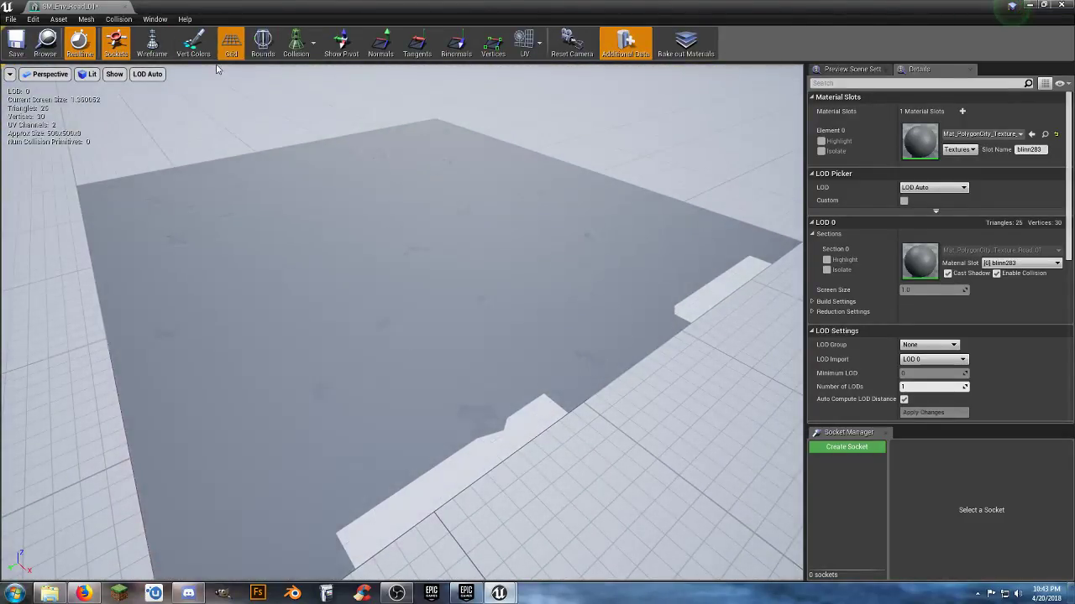
click(121, 20)
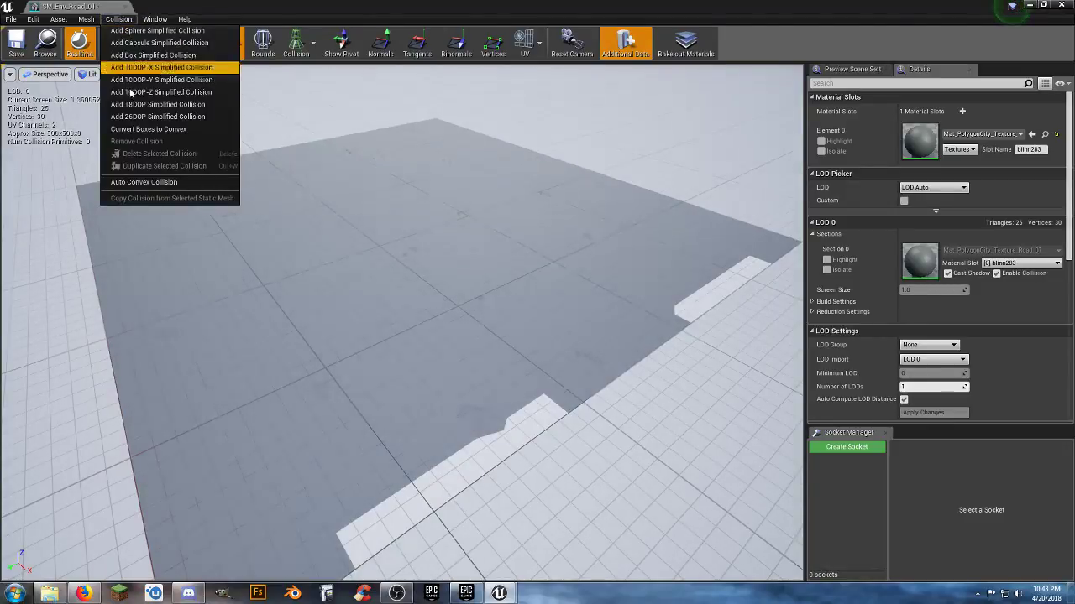
click(325, 10)
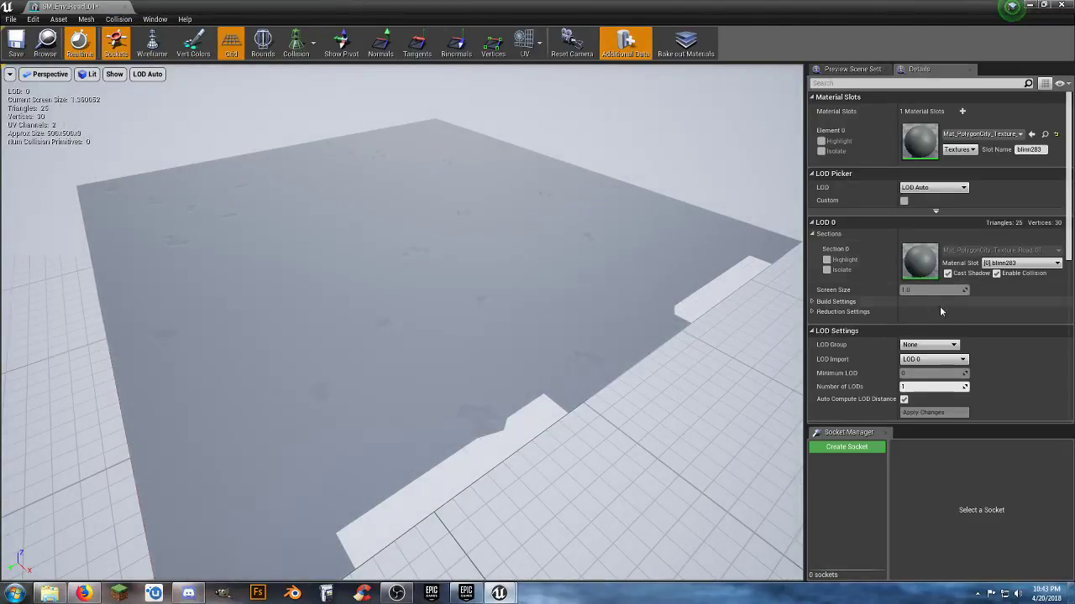
Set the road mesh's Collision Complexity to Use Complex Collision As Simple and close the mesh editor
click(811, 176)
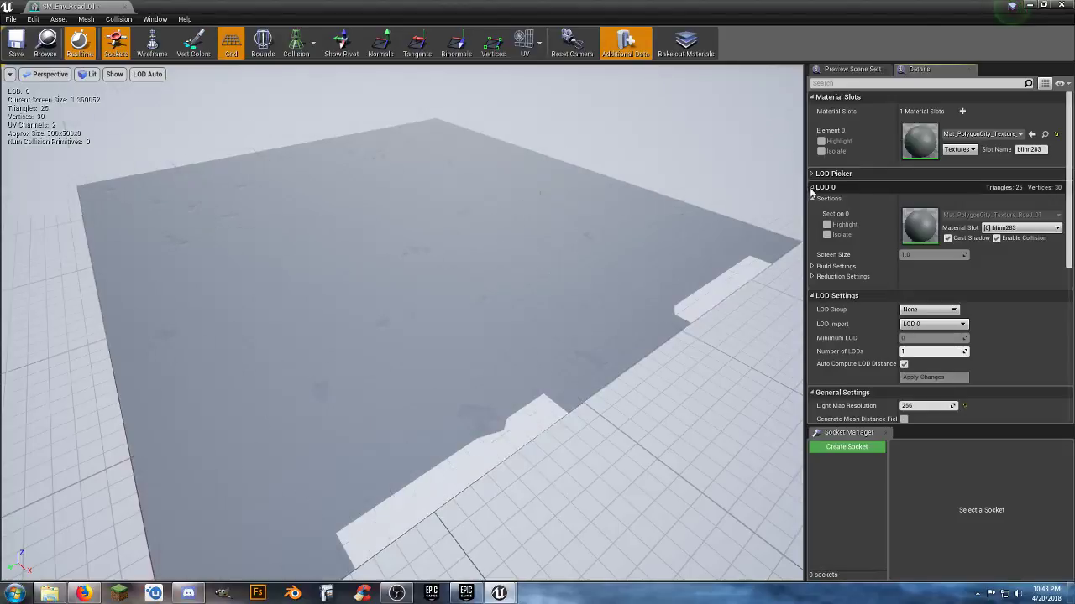
click(813, 188)
click(812, 201)
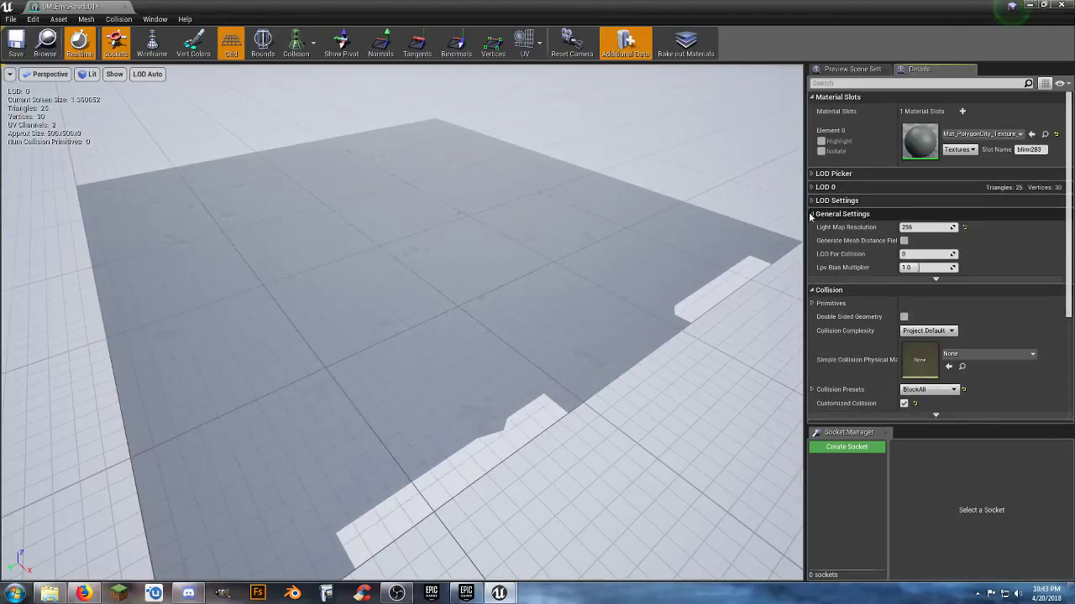
click(812, 213)
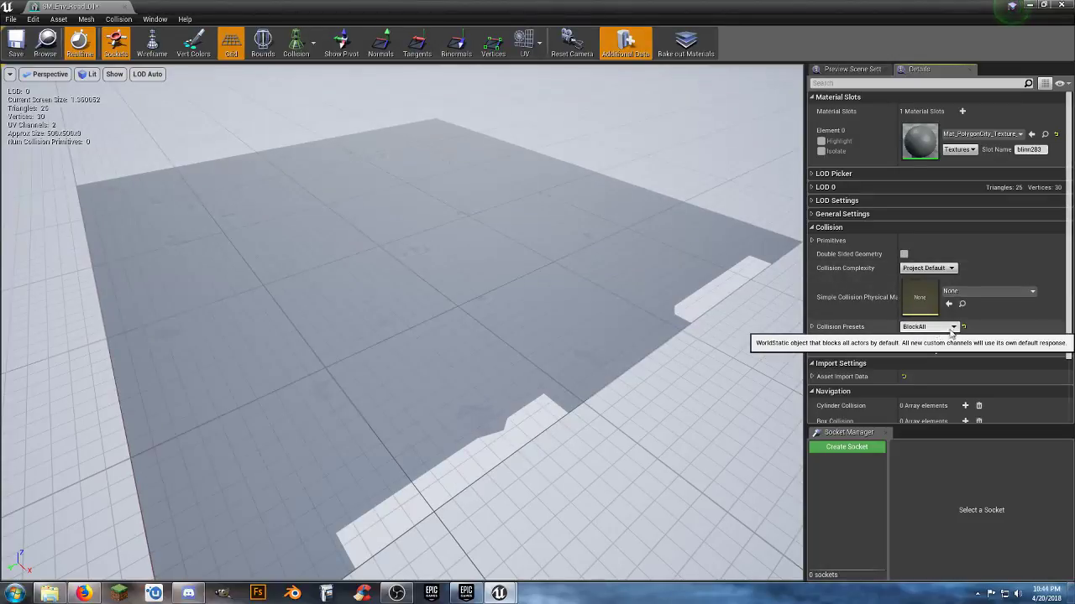
click(950, 268)
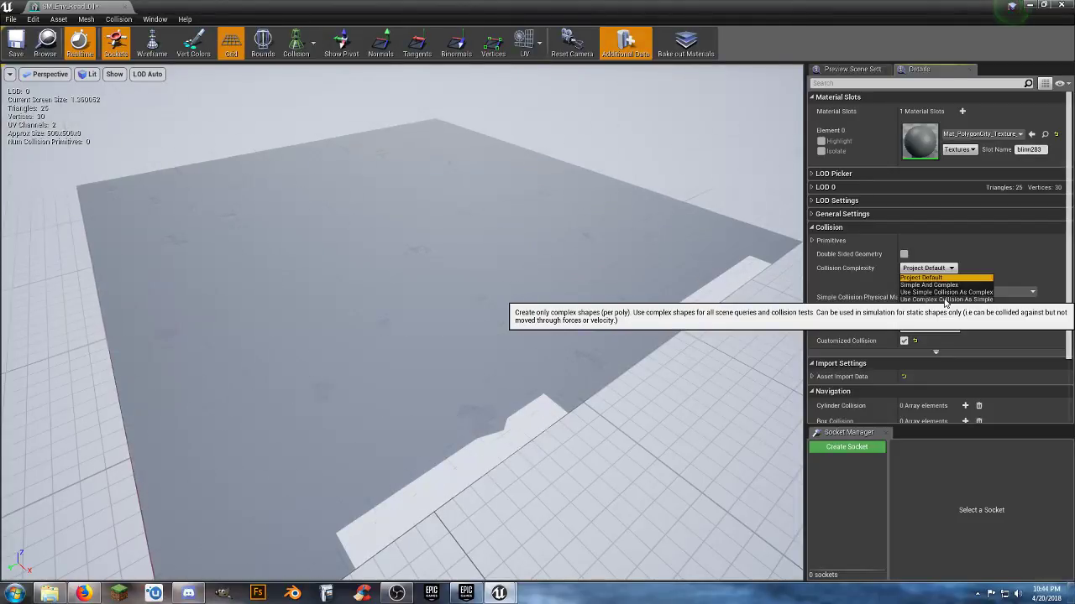
click(945, 300)
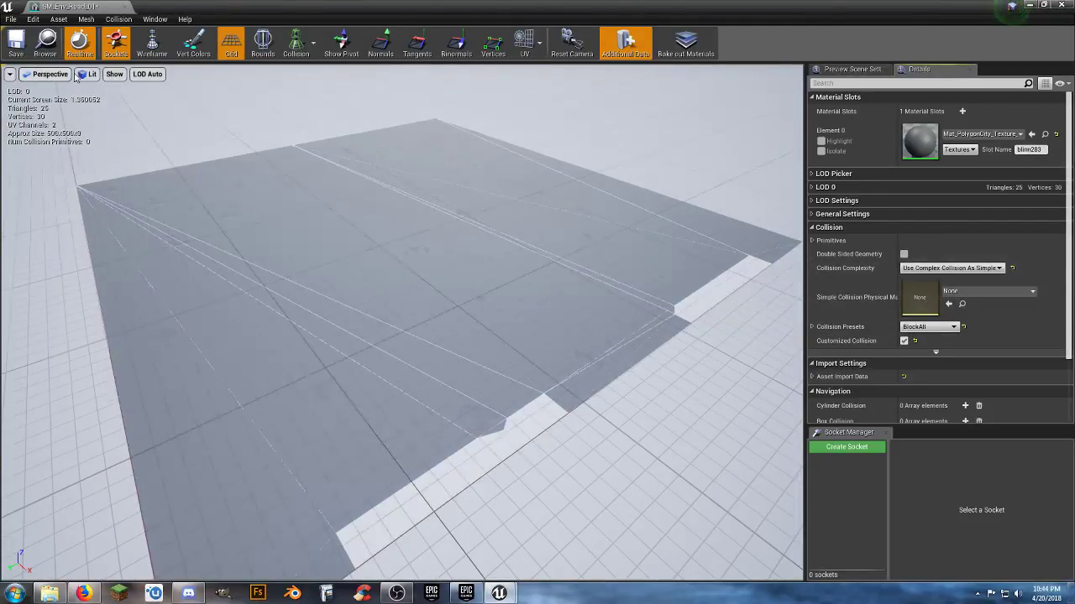
click(122, 8)
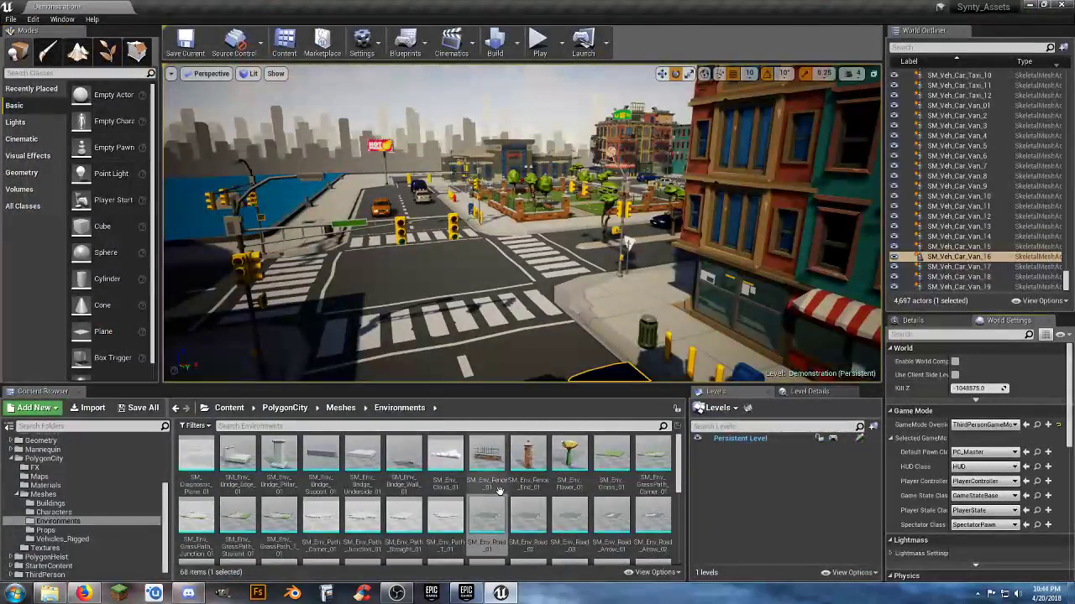
Set the Collision Complexity of SM_Env_Road_02 to Use Complex Collision As Simple, then save and close the mesh
double_click(528, 520)
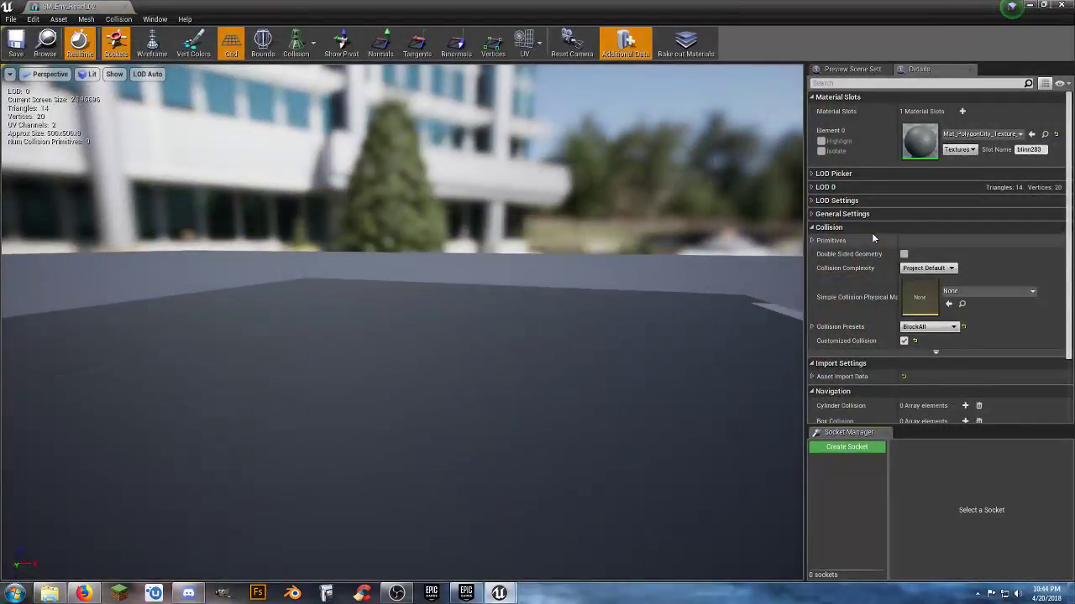
click(951, 268)
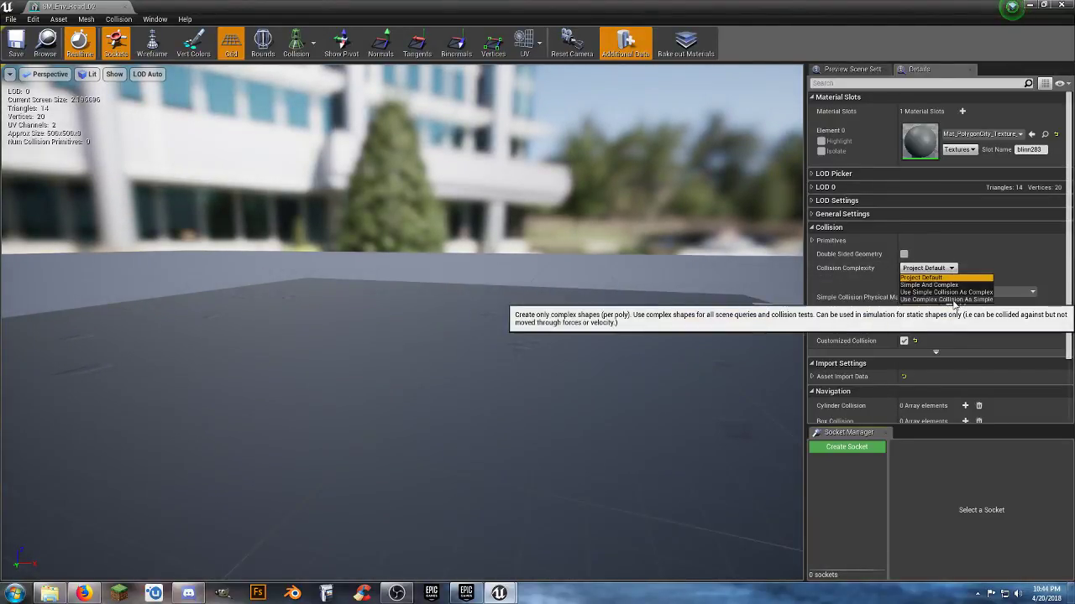
click(949, 300)
click(17, 49)
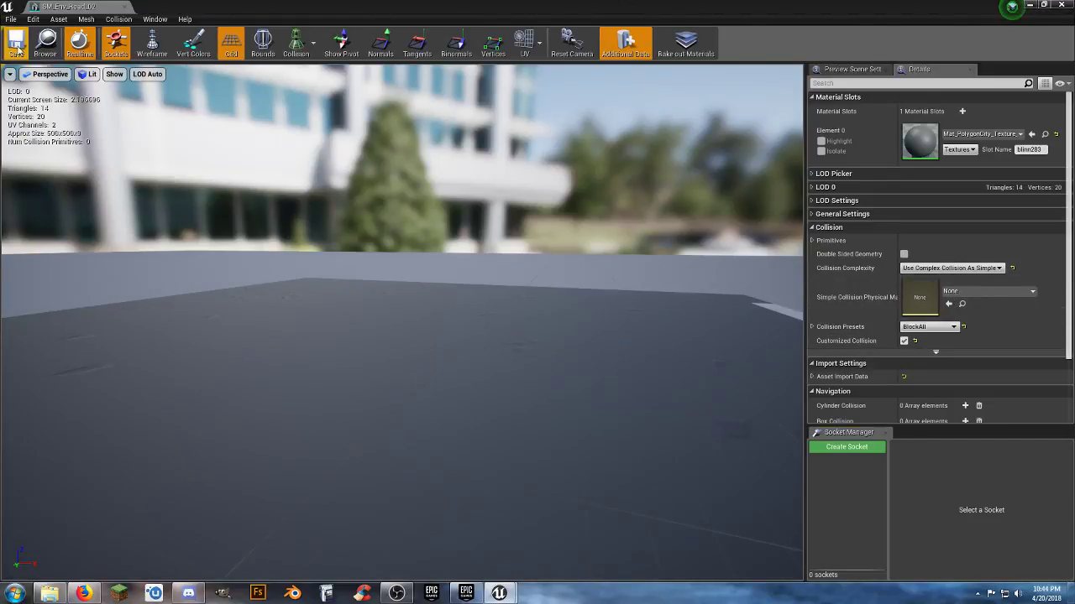
click(125, 8)
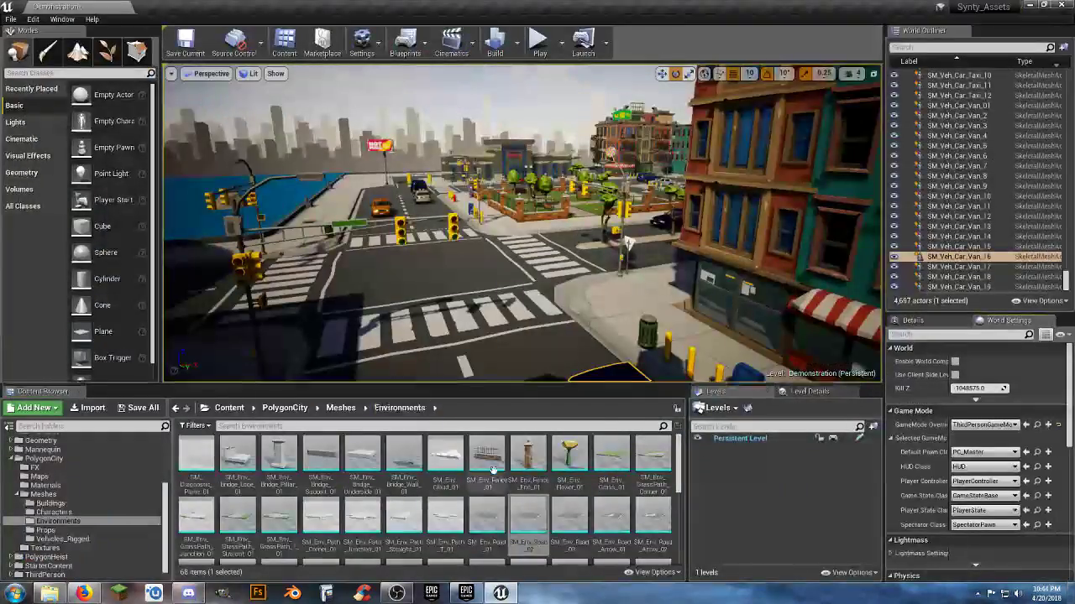
Set the Collision Complexity of SM_Env_Road_03 to Use Complex Collision As Simple, then save and close the mesh
double_click(579, 526)
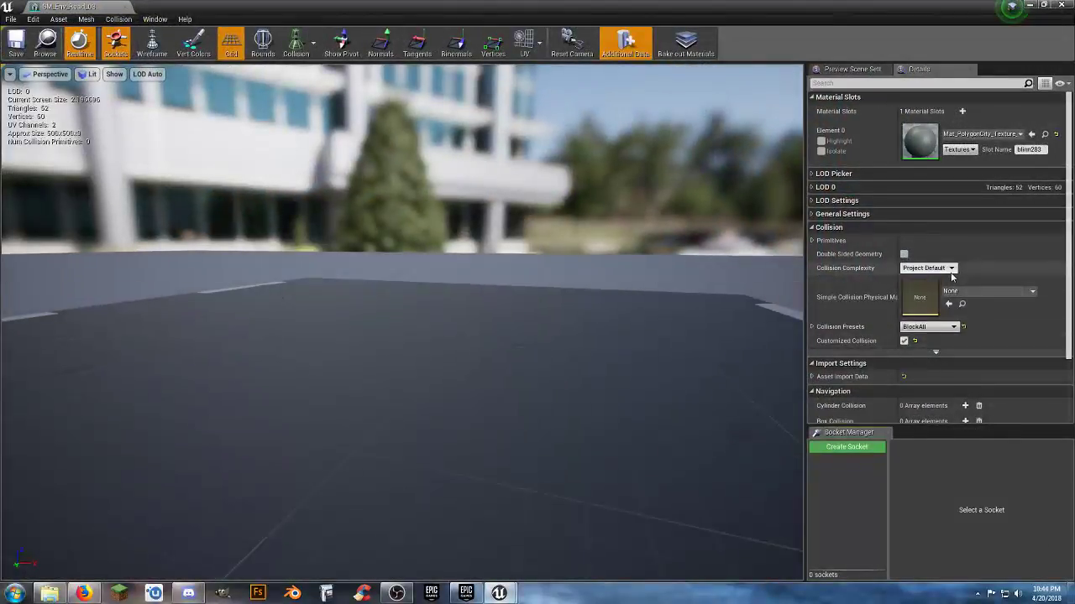
click(951, 267)
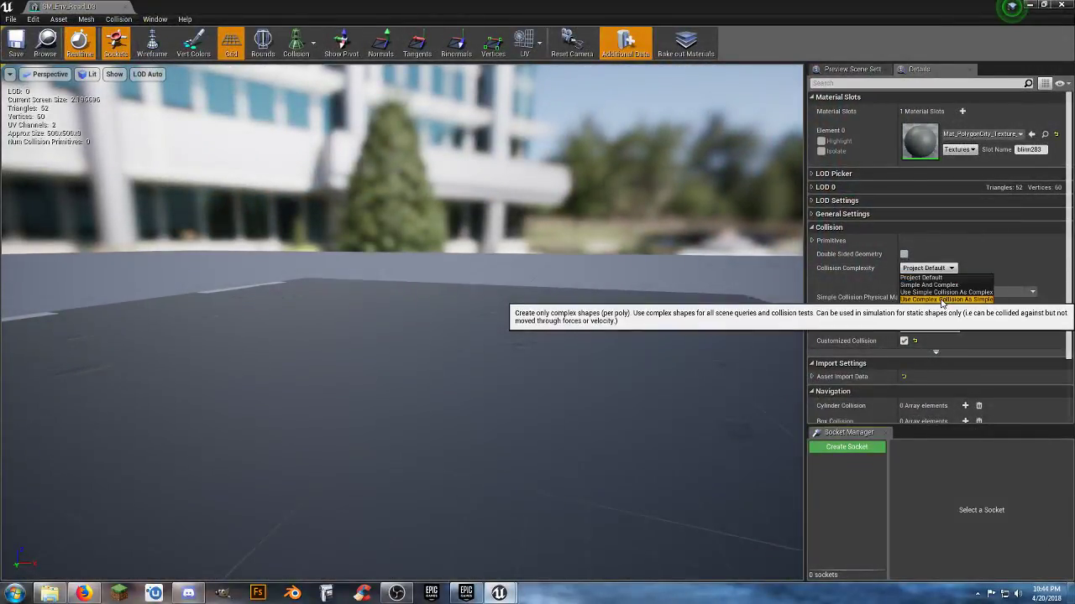
click(942, 299)
click(16, 42)
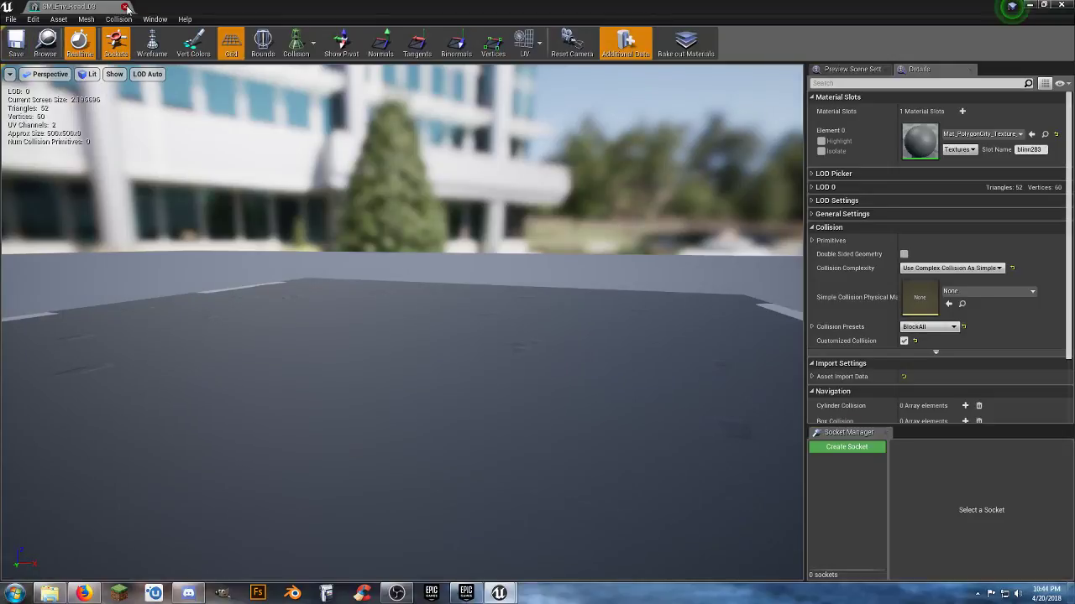
click(126, 7)
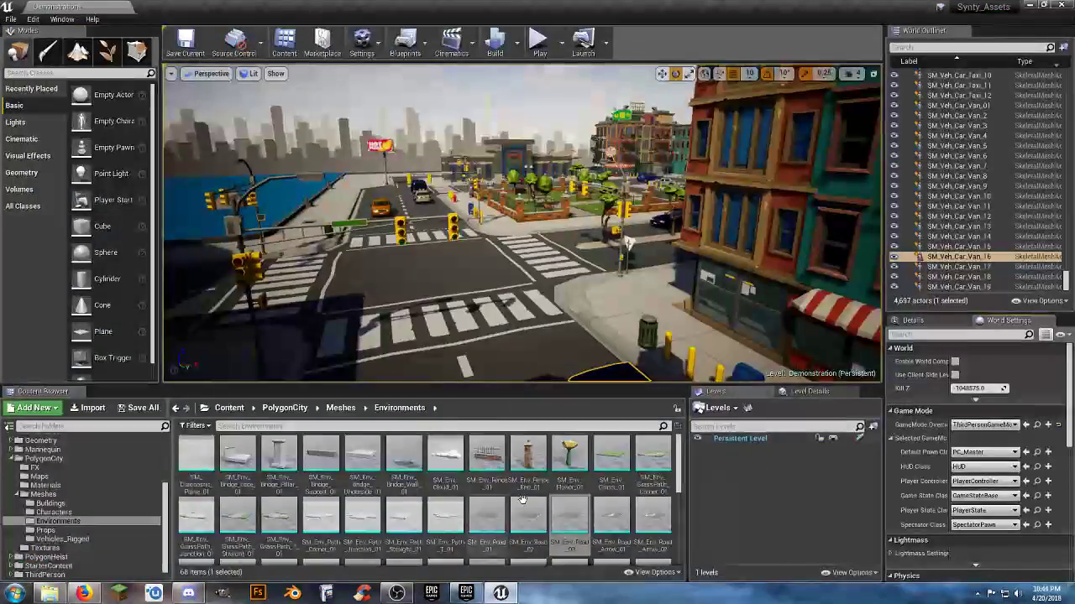
Set the Collision Complexity of SM_Env_Road_Arrow_01 to Use Complex Collision As Simple, then save and close the mesh
double_click(614, 515)
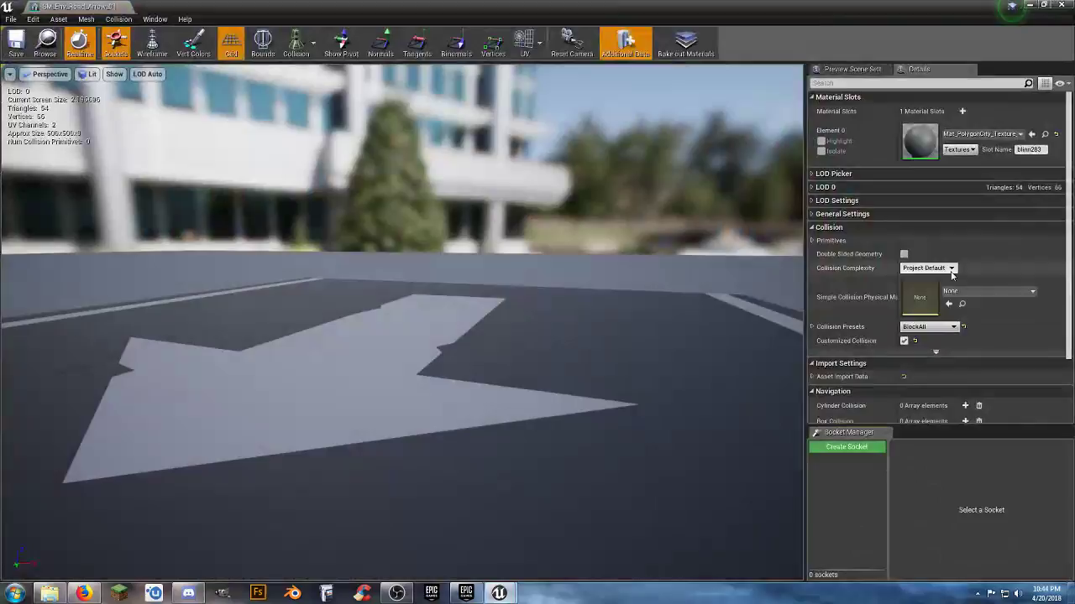
click(950, 267)
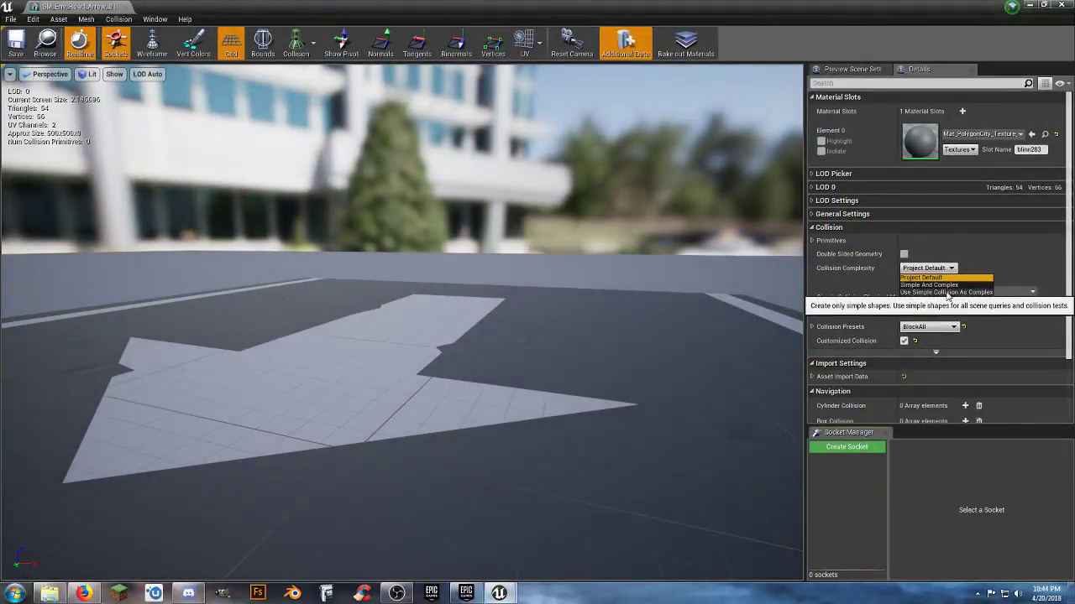
click(944, 300)
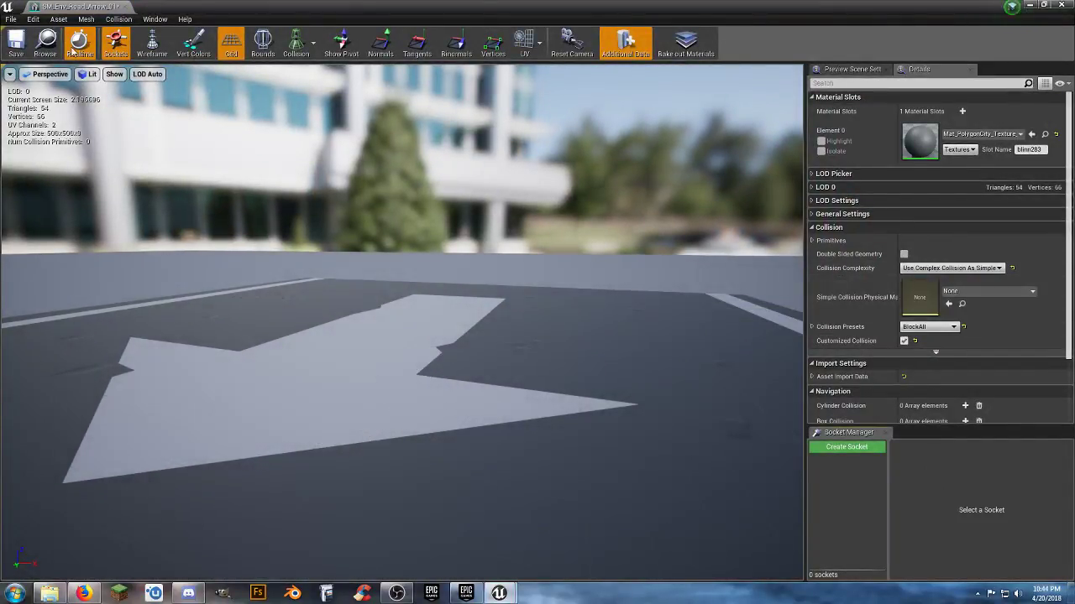
click(20, 44)
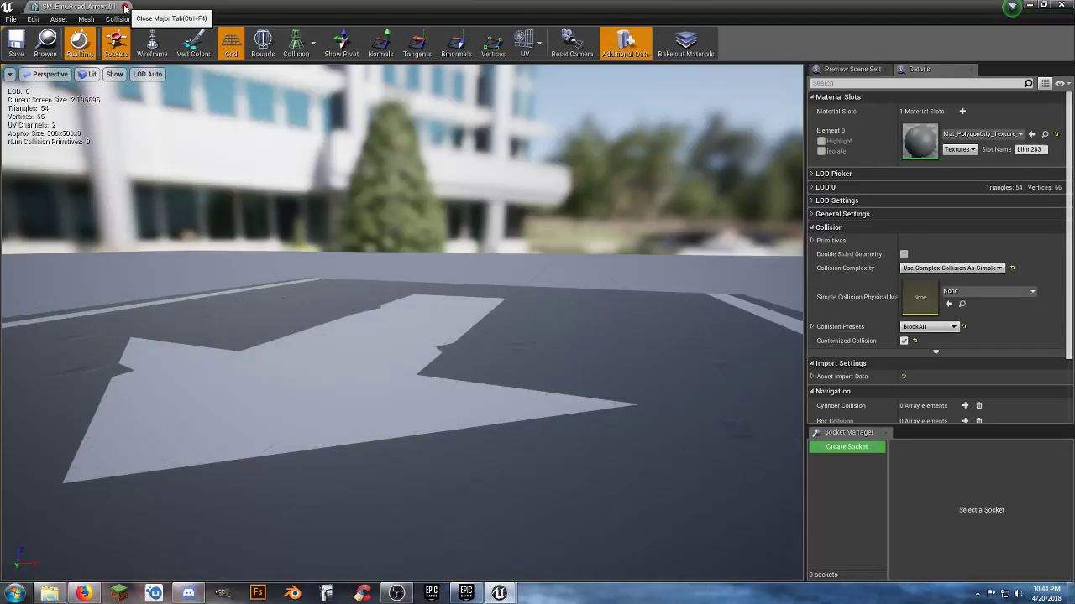
click(125, 8)
Set the Collision Complexity of SM_Env_Road_Arrow_02 to Use Complex Collision As Simple, then save and close the mesh
double_click(648, 517)
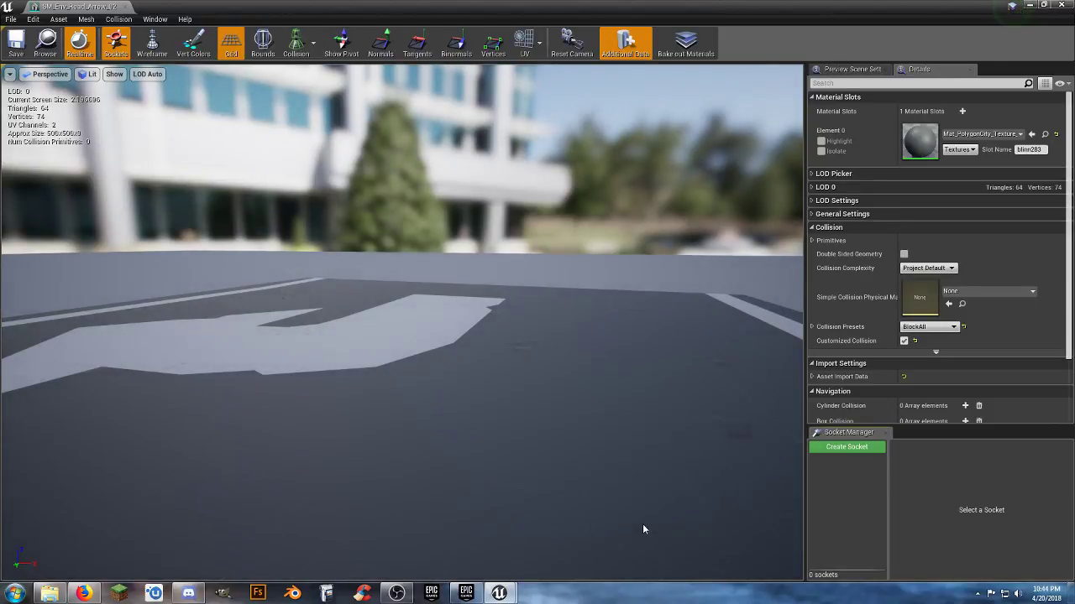
click(934, 268)
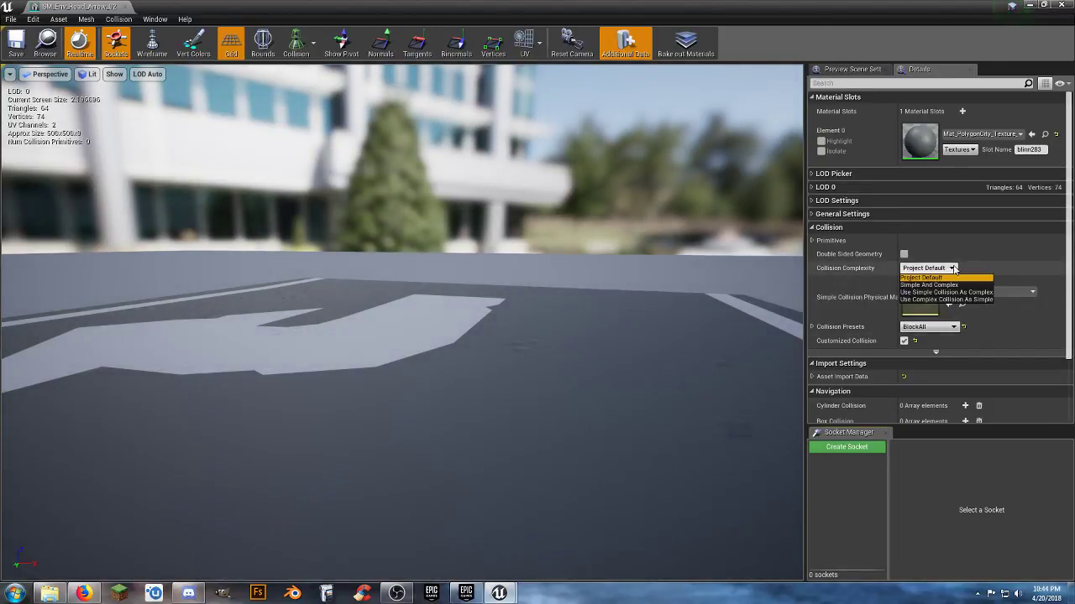
click(923, 298)
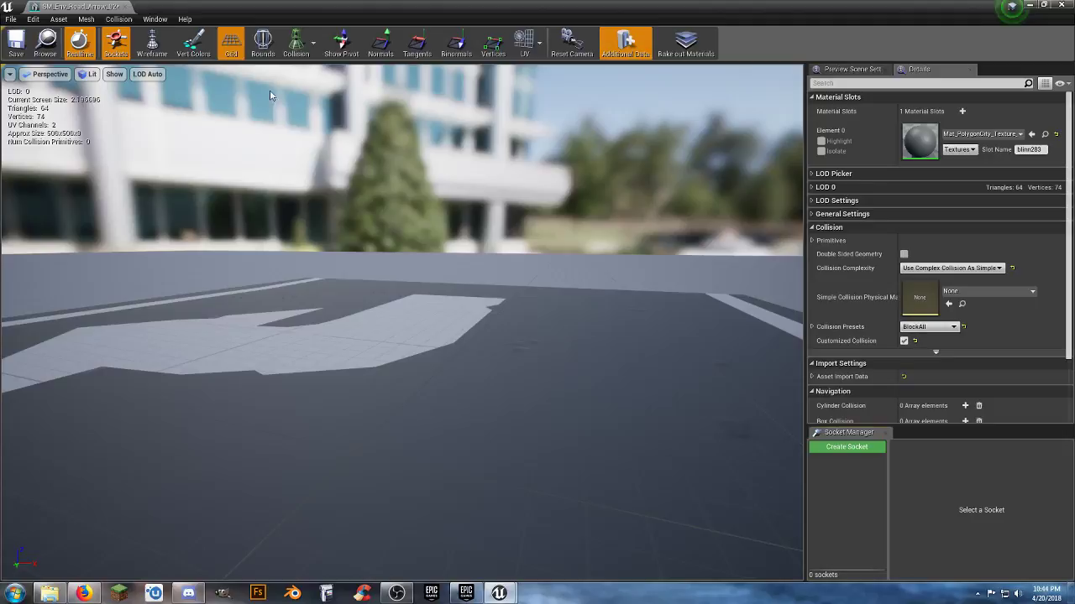
click(17, 43)
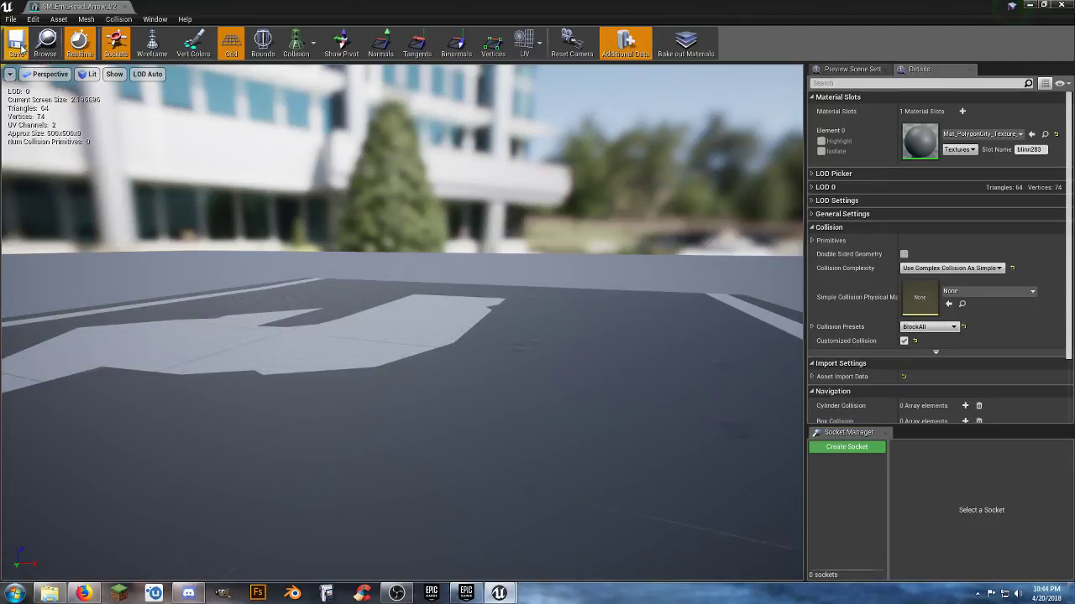
click(127, 7)
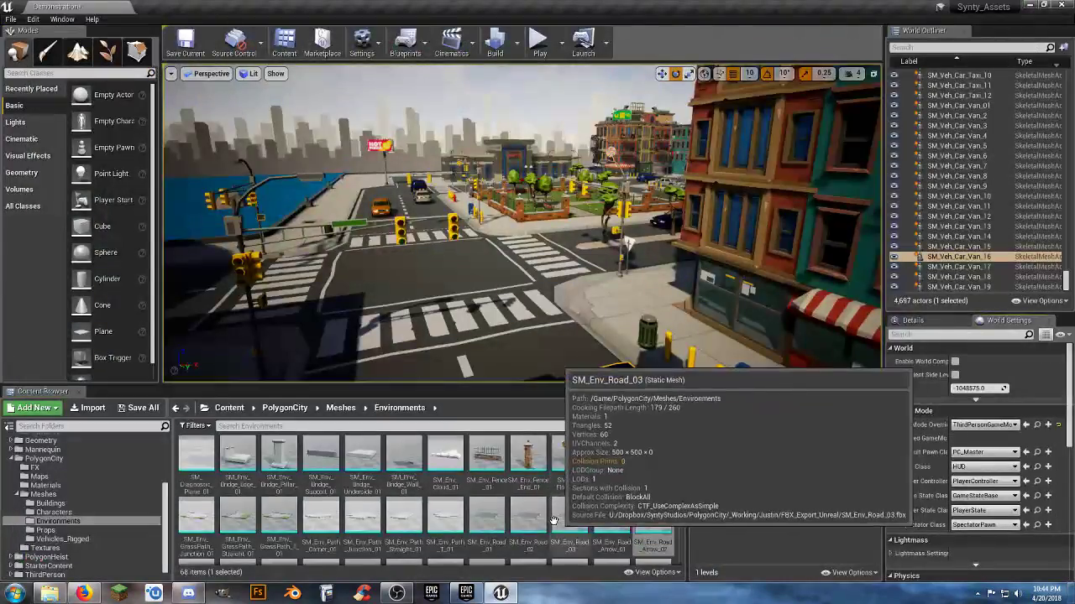
Set the Collision Complexity of SM_Env_Road_Bare_01 to Use Complex Collision As Simple, then save and close the mesh
scroll(553, 521, down, 1)
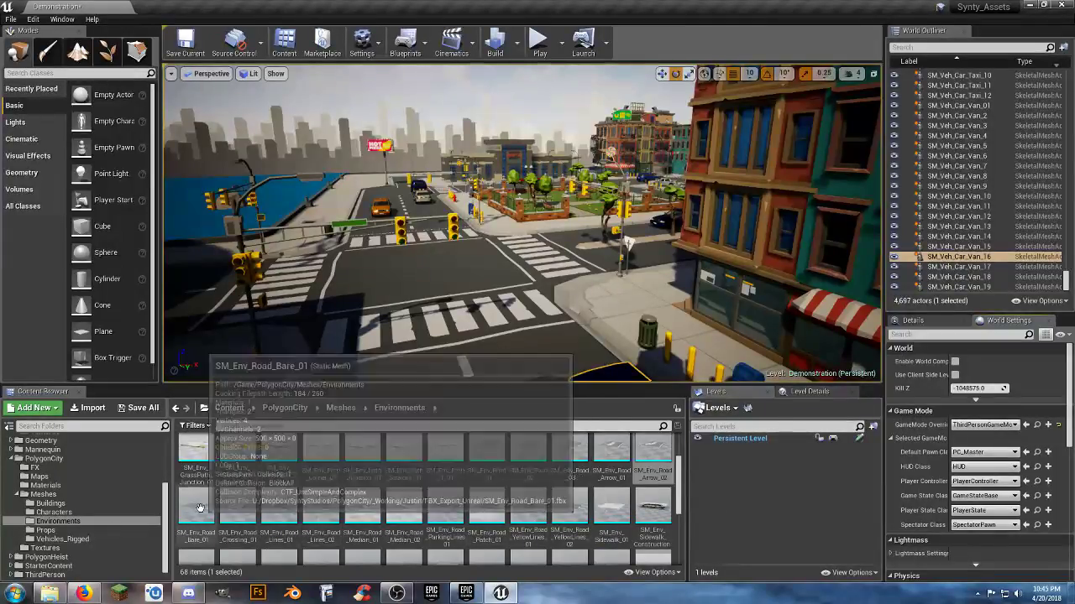
double_click(200, 508)
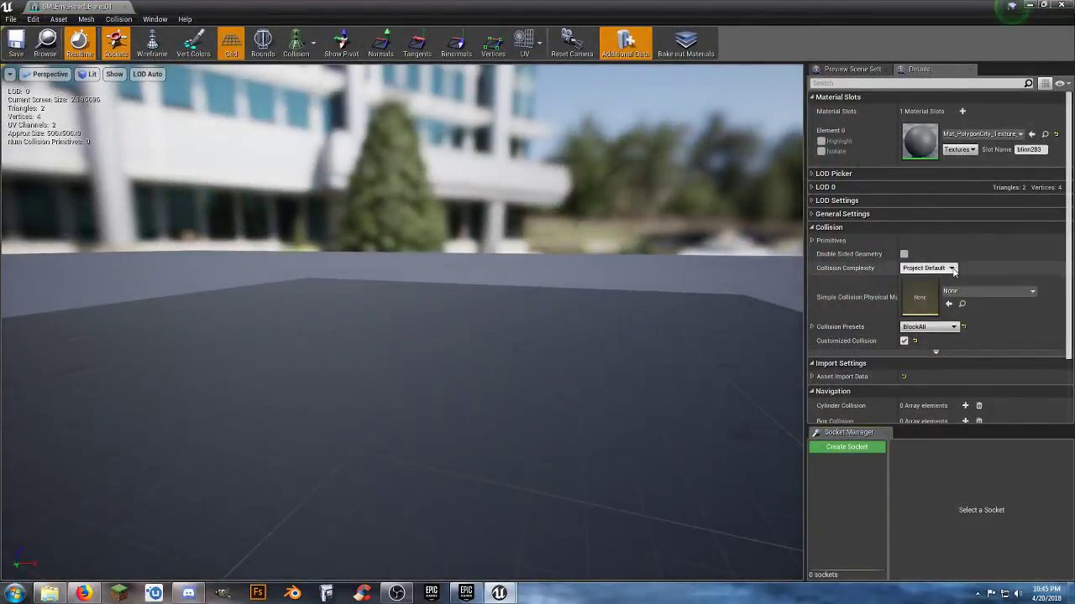
click(953, 268)
click(927, 303)
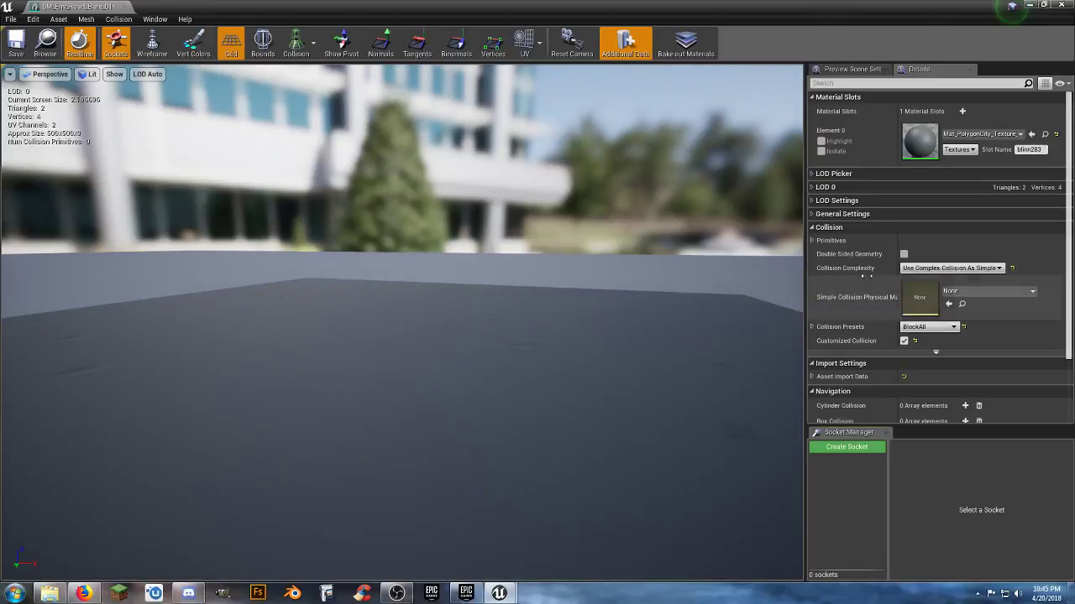
click(9, 49)
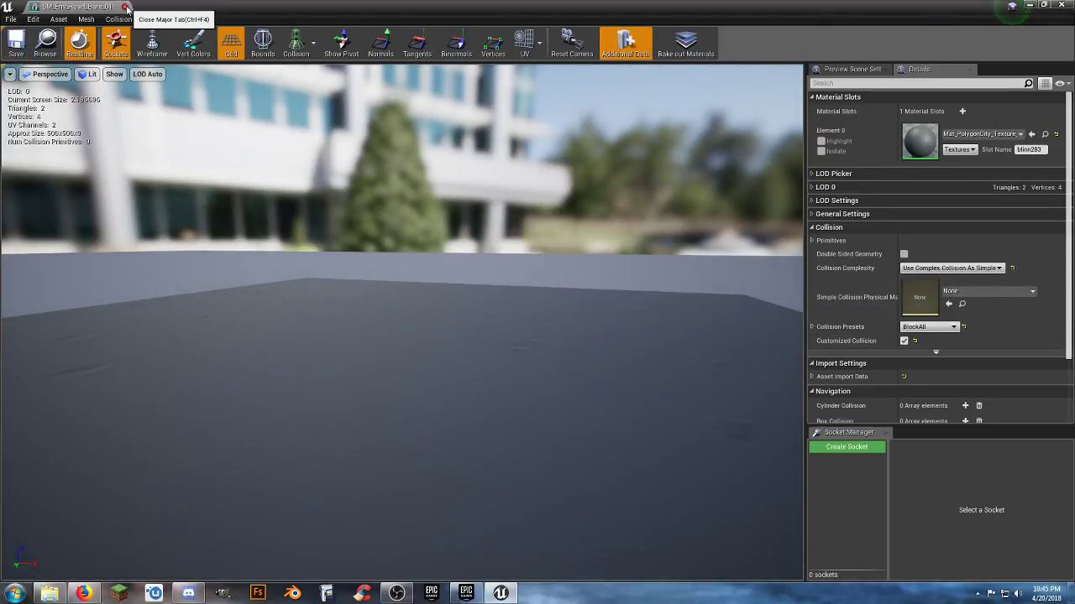
click(126, 7)
Set the Collision Complexity of SM_Env_Road_Crossing_01 to Use Complex Collision As Simple, then save and close the mesh
double_click(270, 505)
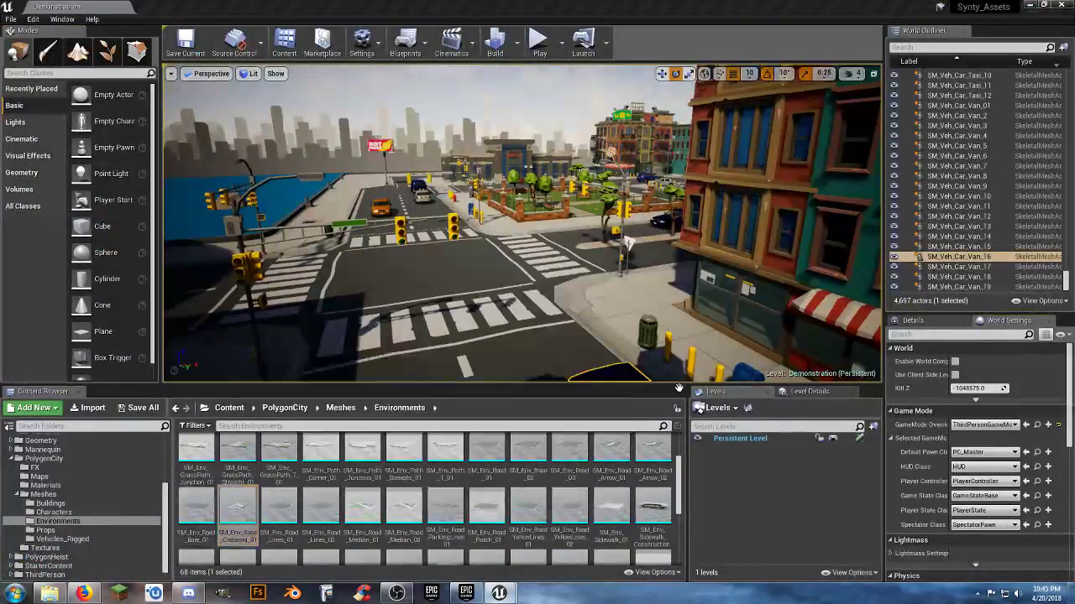
click(927, 267)
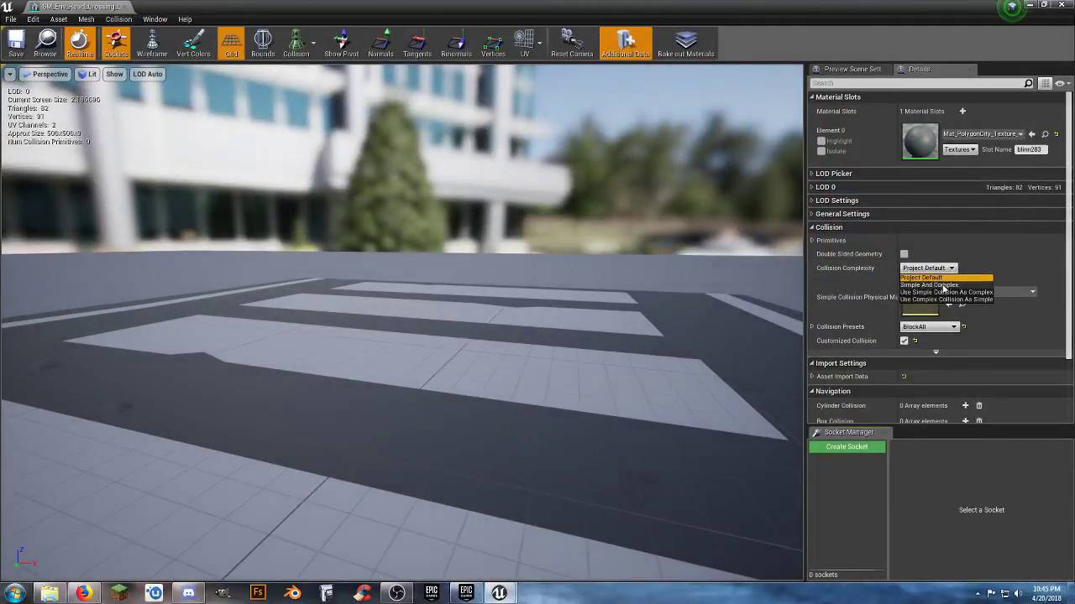
click(936, 295)
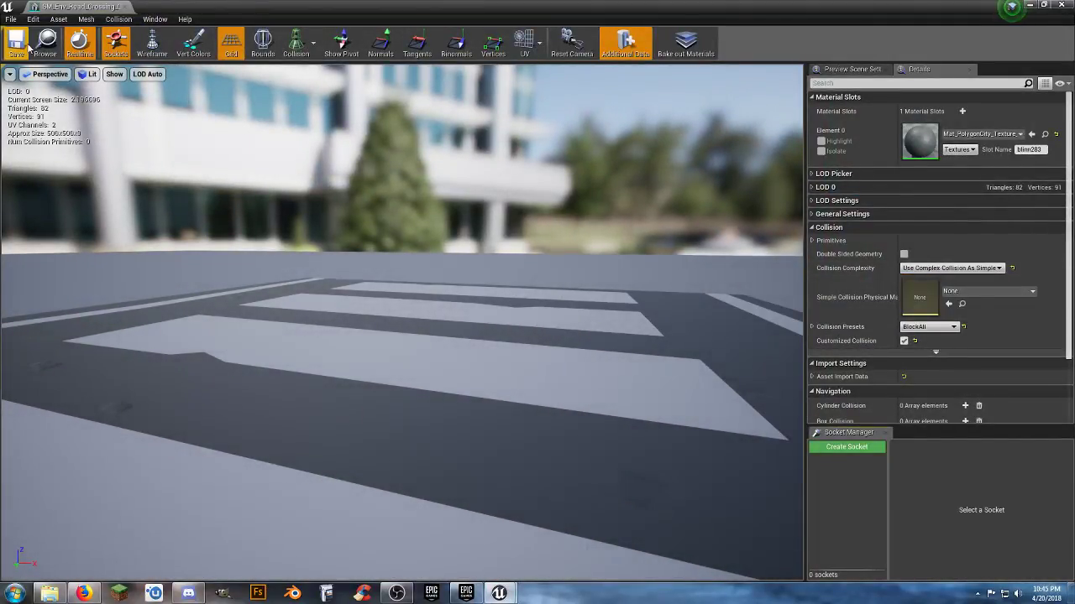
click(124, 8)
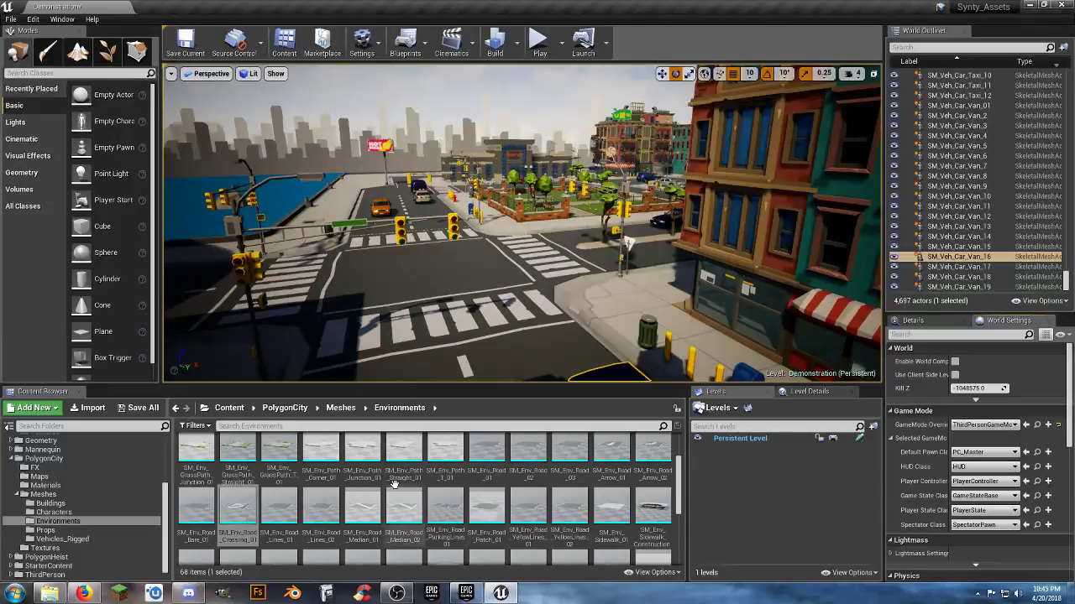
Set the Collision Complexity of SM_Env_Road_Lines_01 to Use Complex Collision As Simple and close the mesh editor
double_click(278, 509)
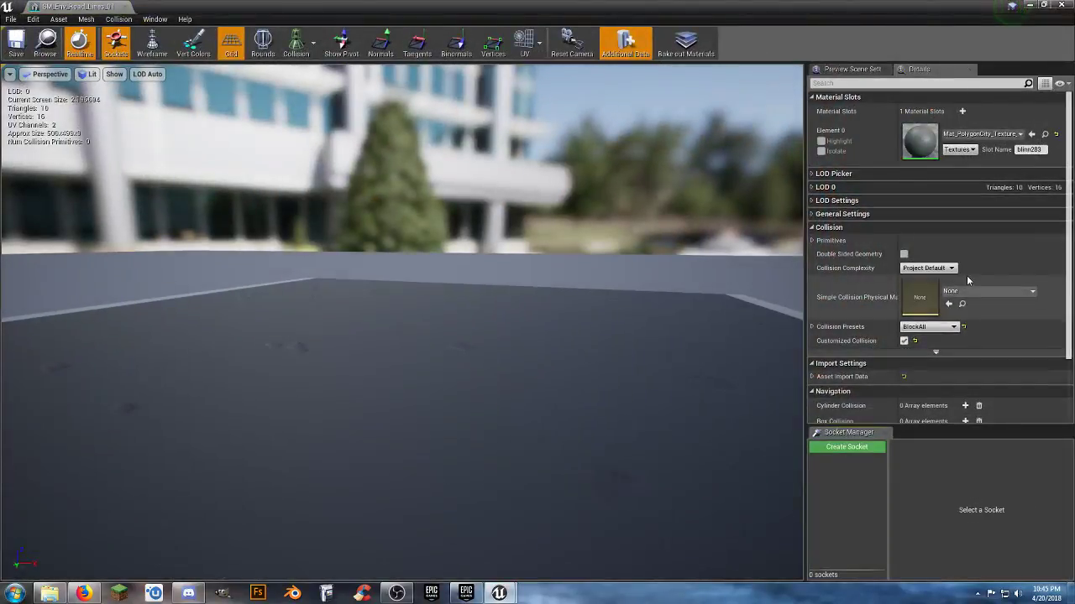
click(944, 267)
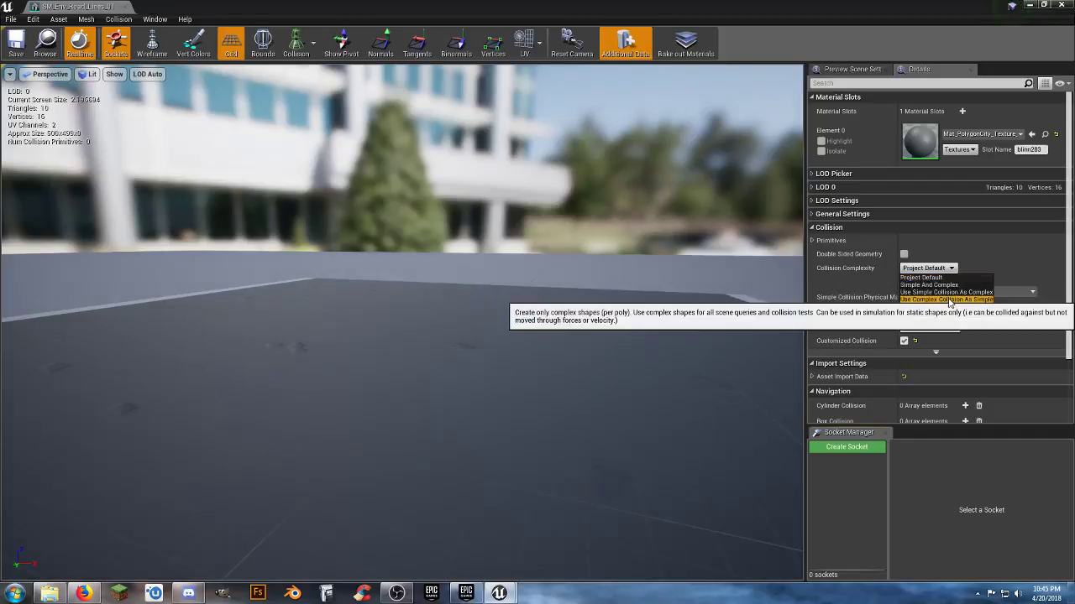
click(947, 299)
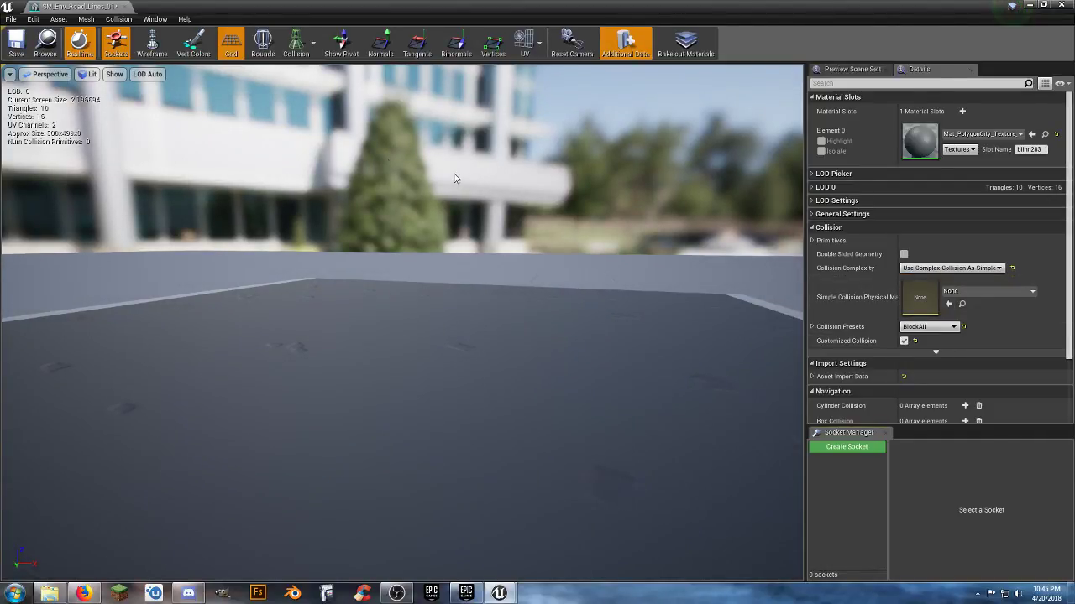
click(124, 7)
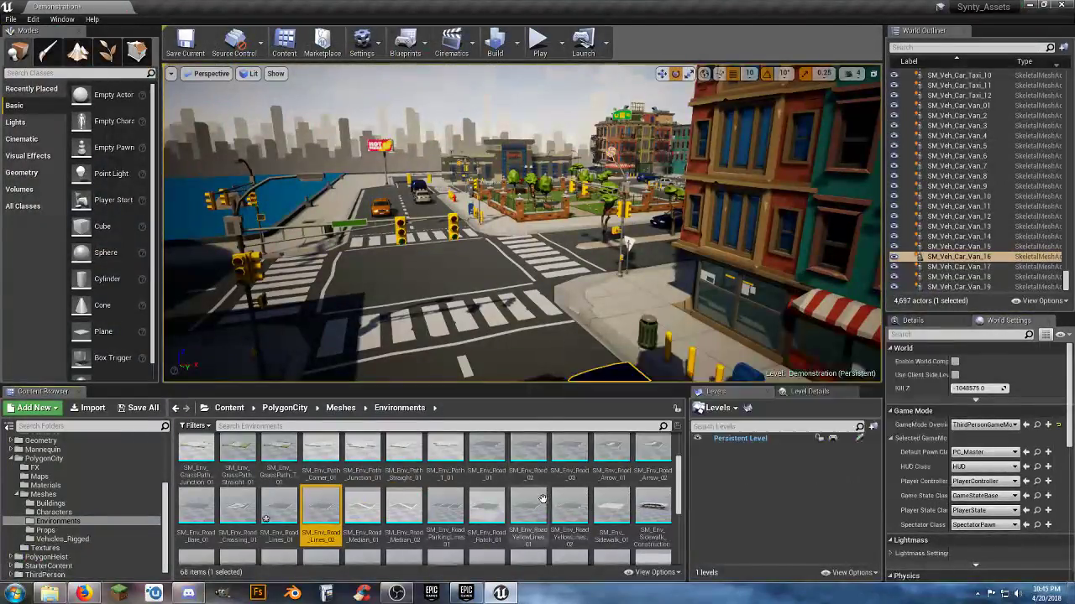
Open the meshes from SM_Env_Road_Lines_02 through SM_Env_Road_YellowLines_02 for bulk editing in the Property Matrix and expand their Collision properties
shift+click(569, 508)
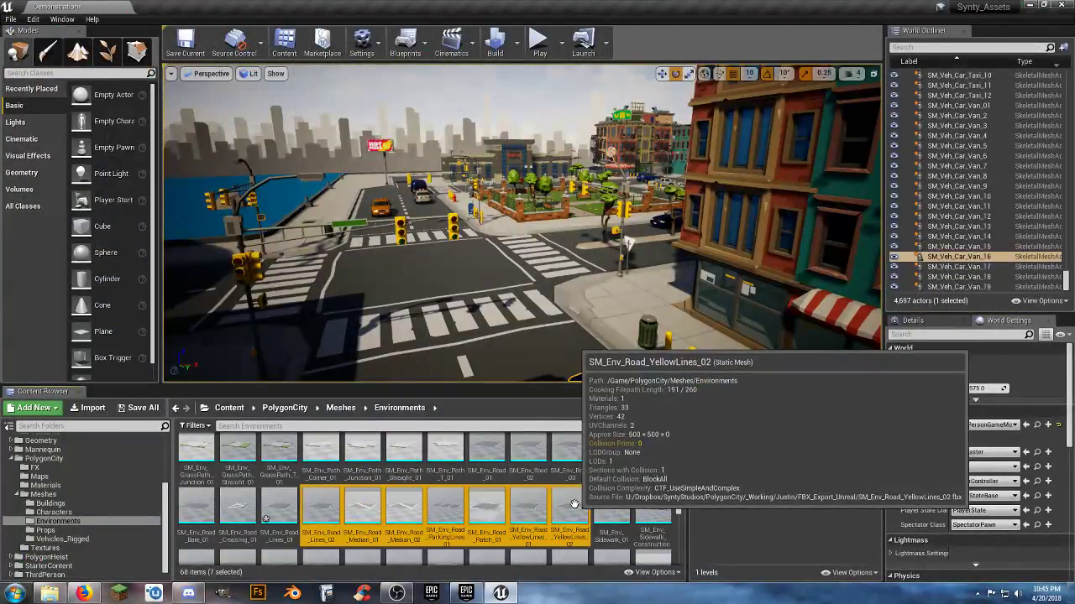
right_click(476, 525)
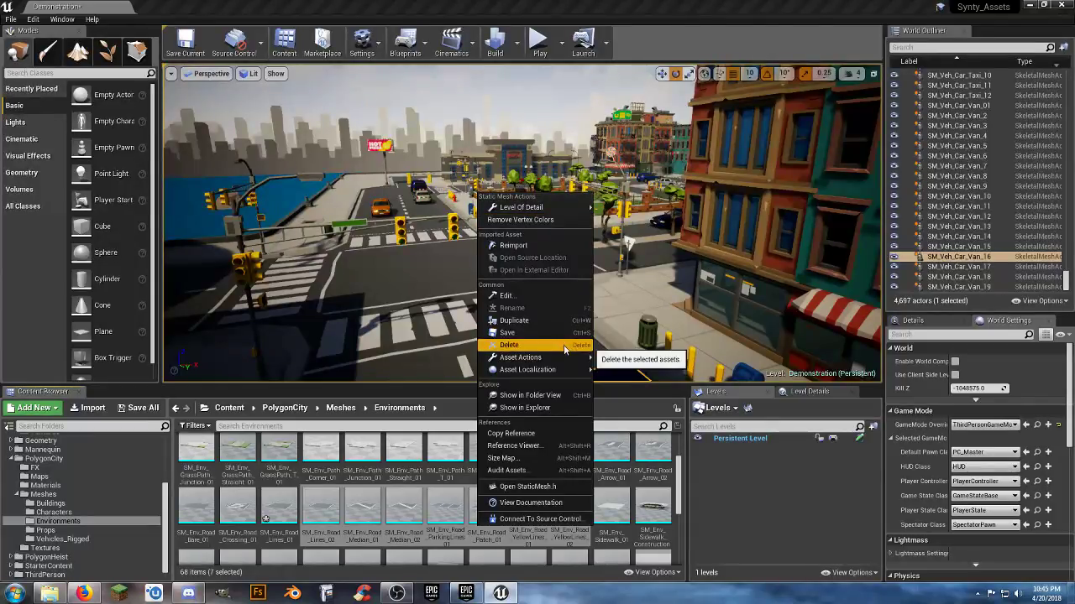
mouse_move(565, 214)
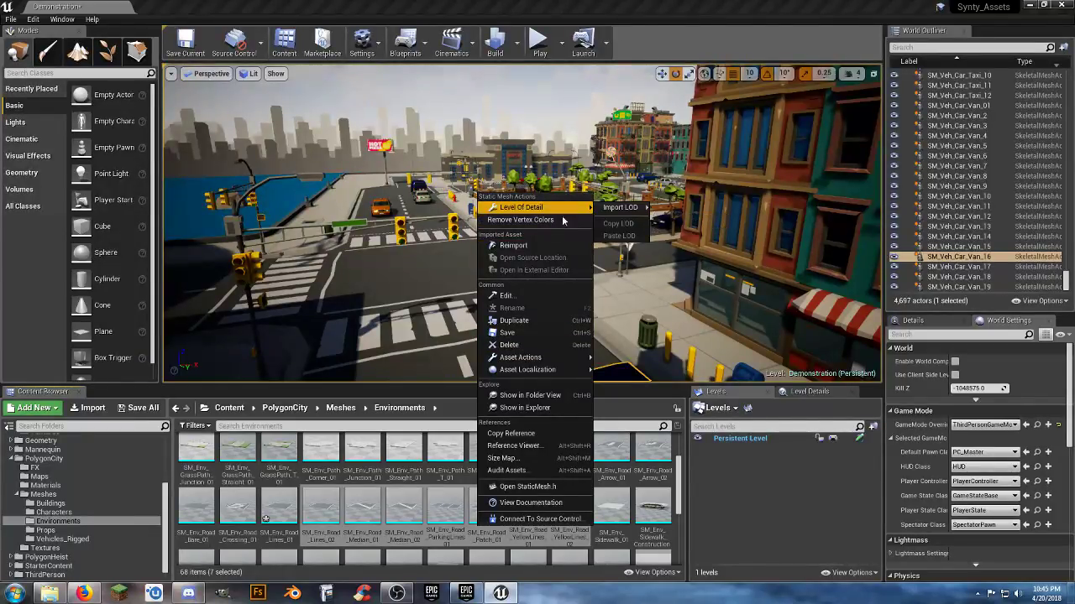
mouse_move(543, 359)
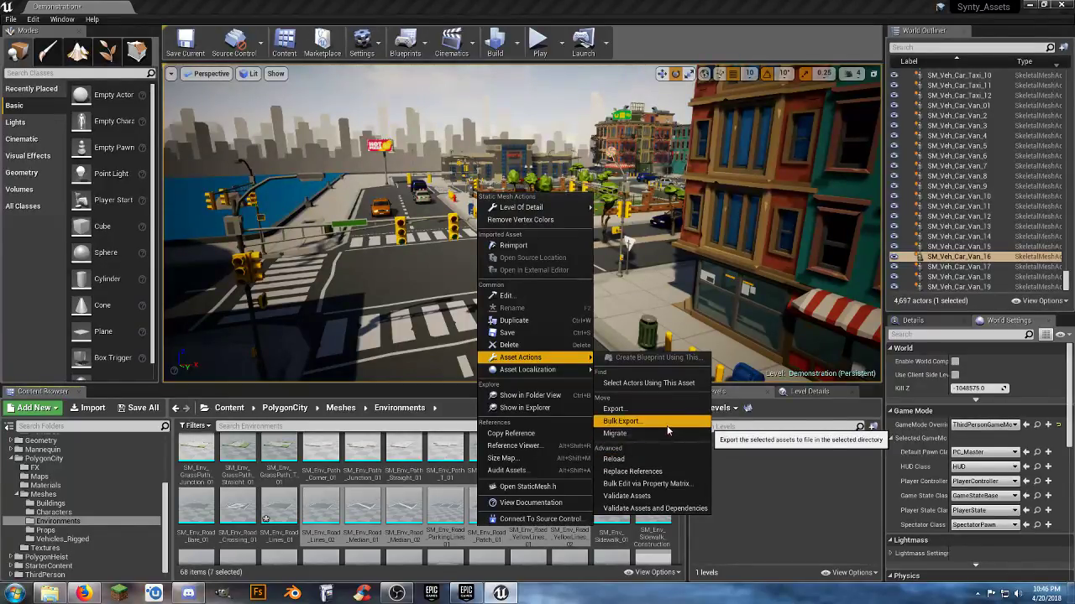
click(676, 485)
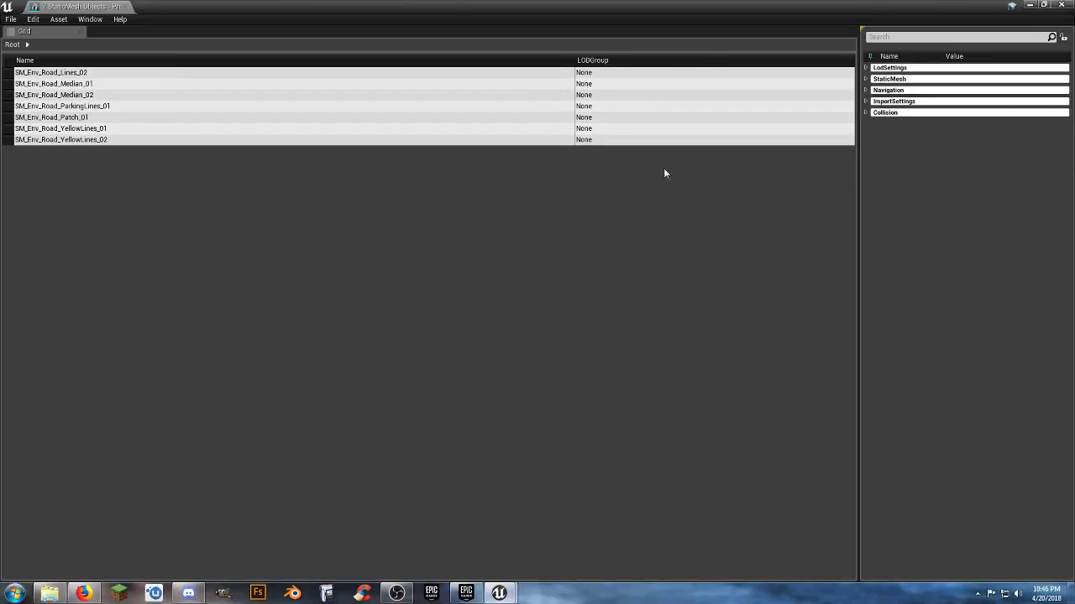
click(866, 112)
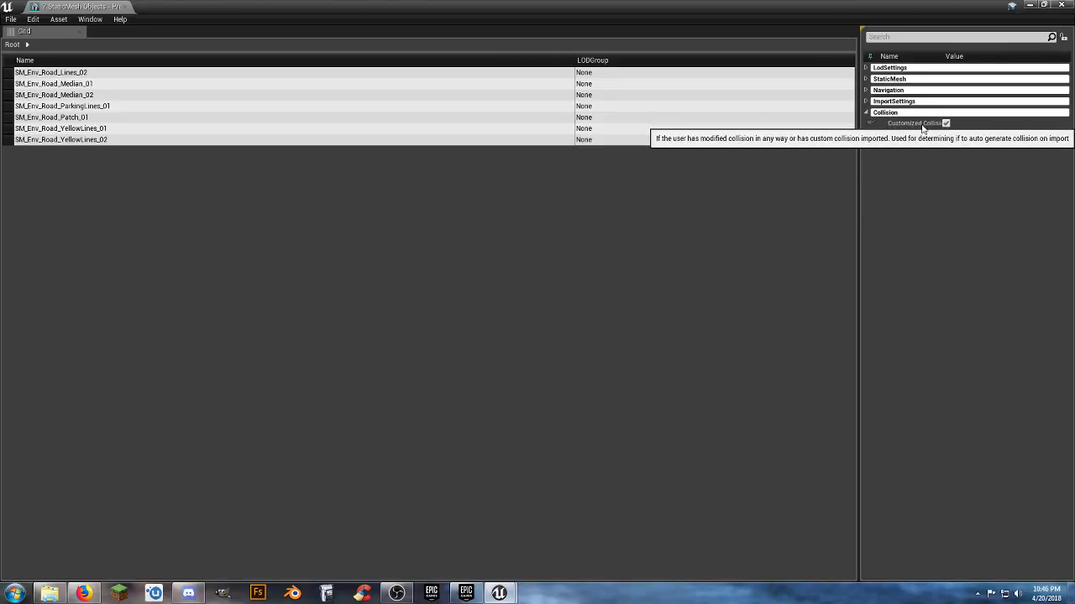
Add a Customized Collision column to the Property Matrix grid and look through the meshes' import and navigation settings
click(870, 125)
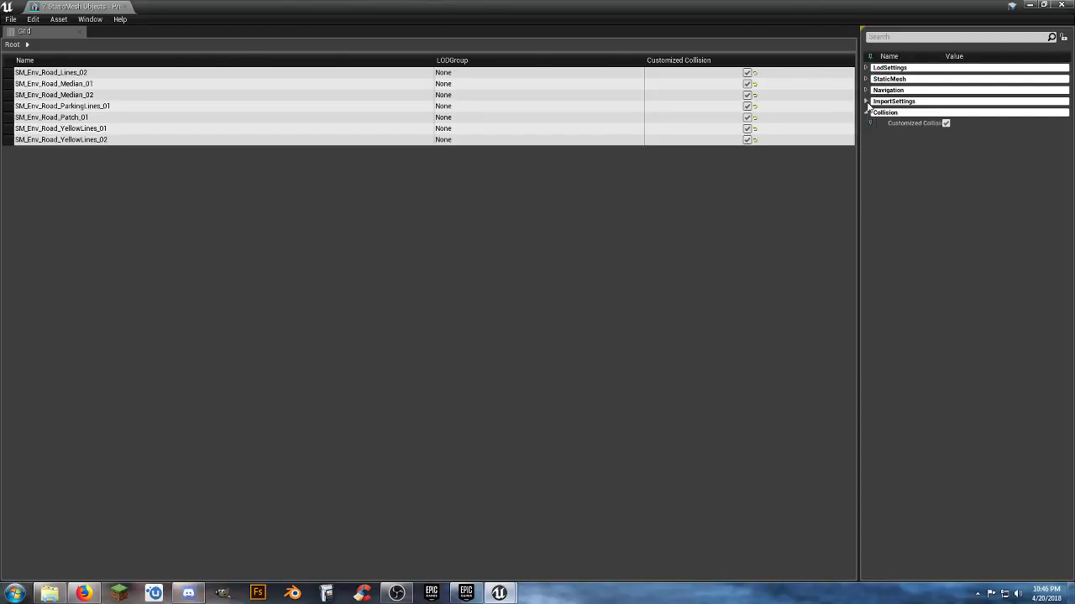
click(867, 101)
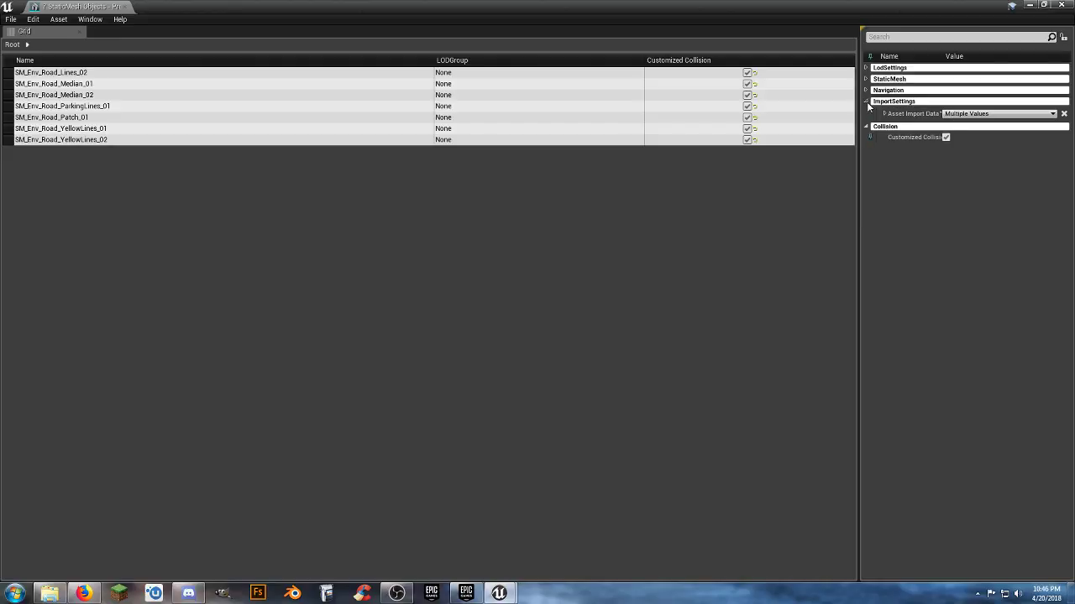
click(866, 101)
click(866, 90)
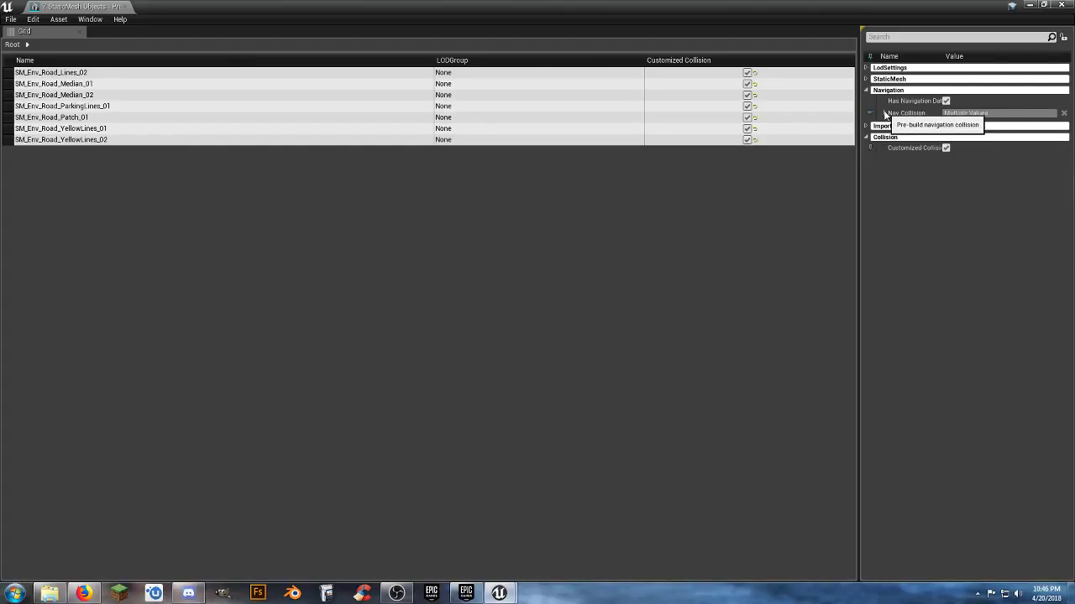
click(885, 114)
click(878, 126)
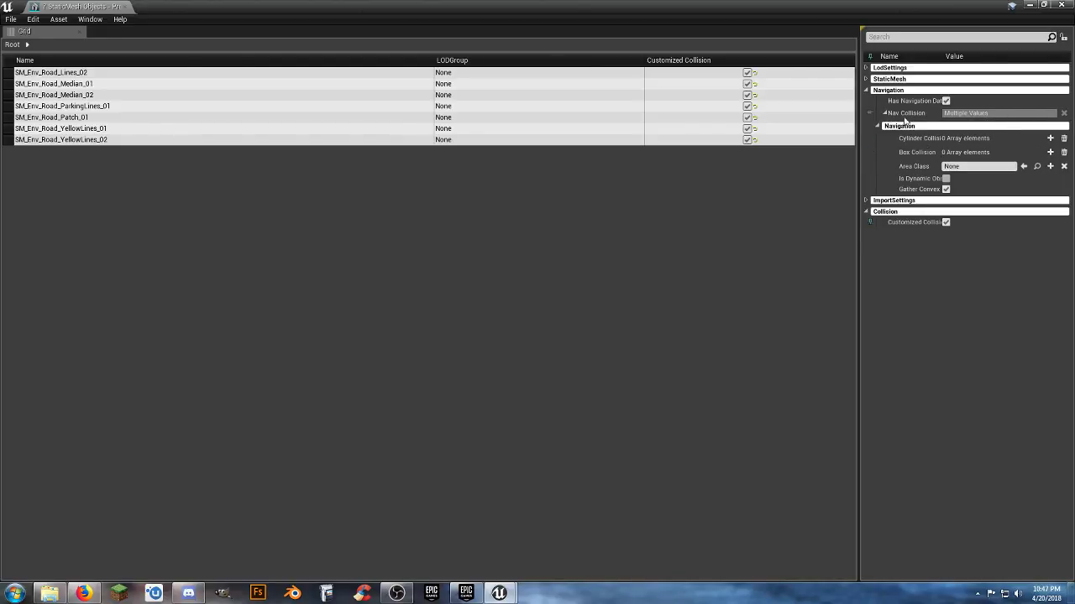
Set Collision Complexity in the Body Setup of all seven road meshes to Use Complex Collision As Simple, then save them
click(866, 79)
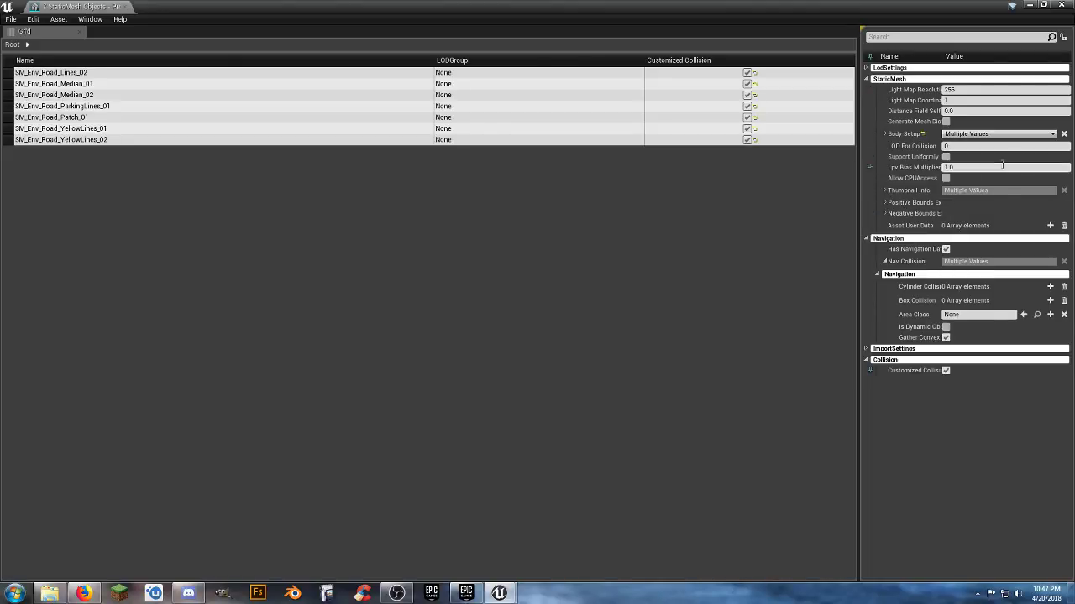
click(1053, 135)
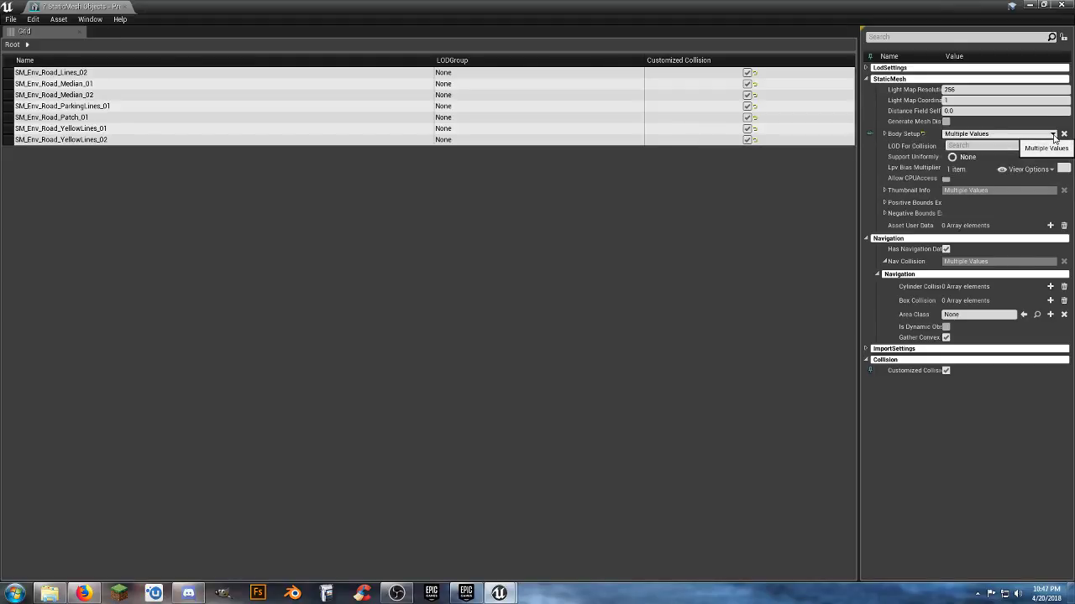
click(1054, 136)
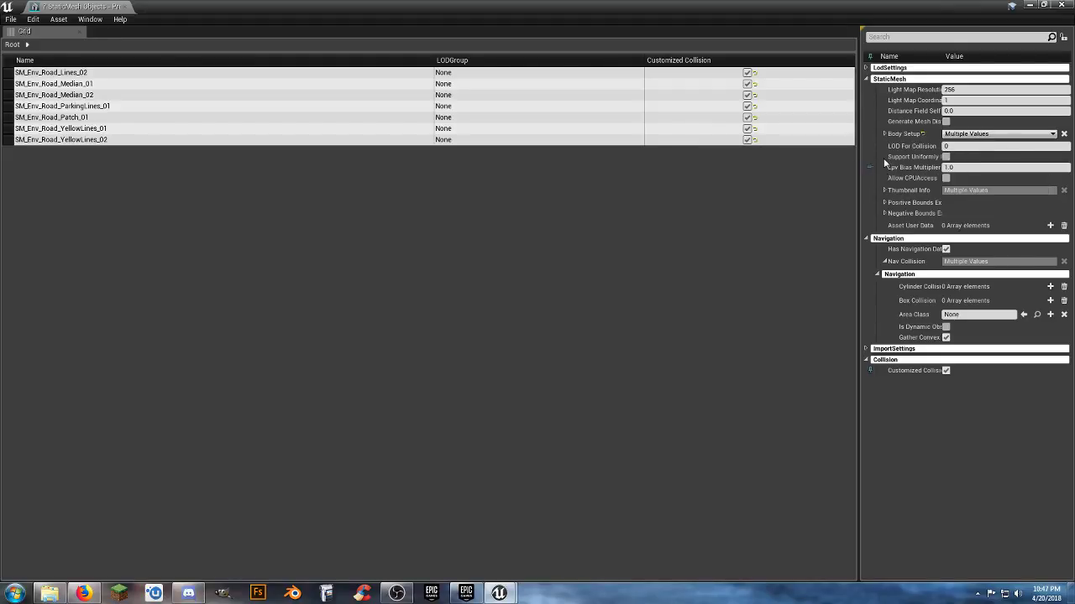
click(884, 134)
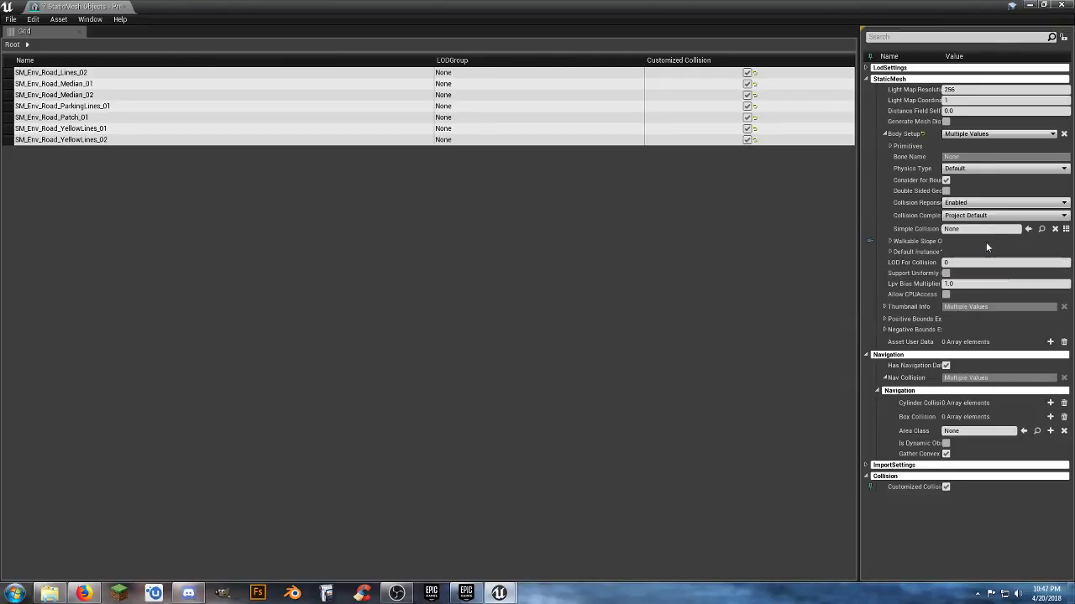
click(1025, 216)
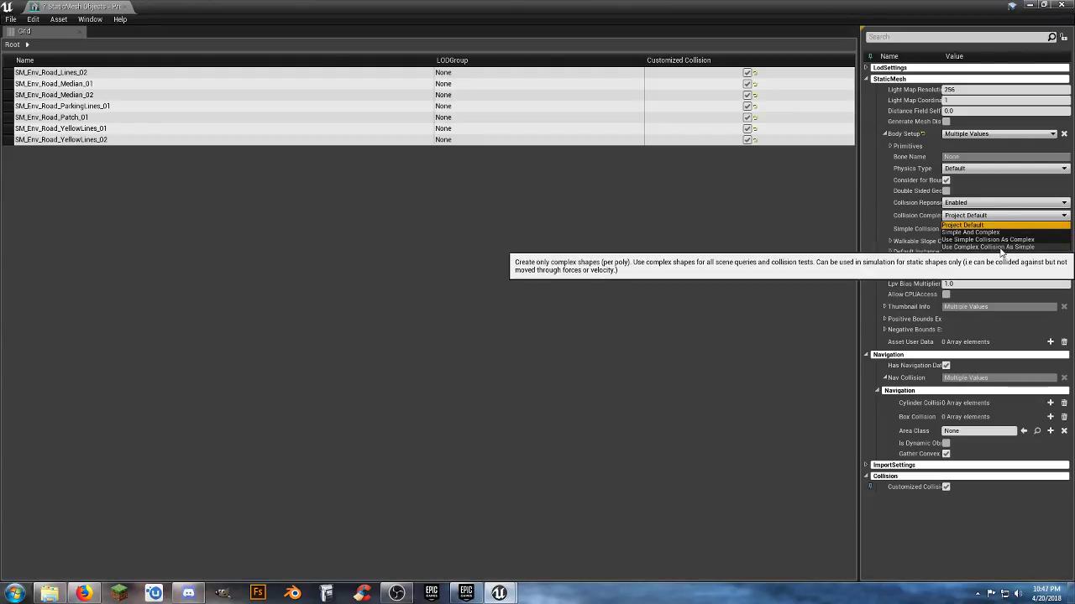
click(999, 247)
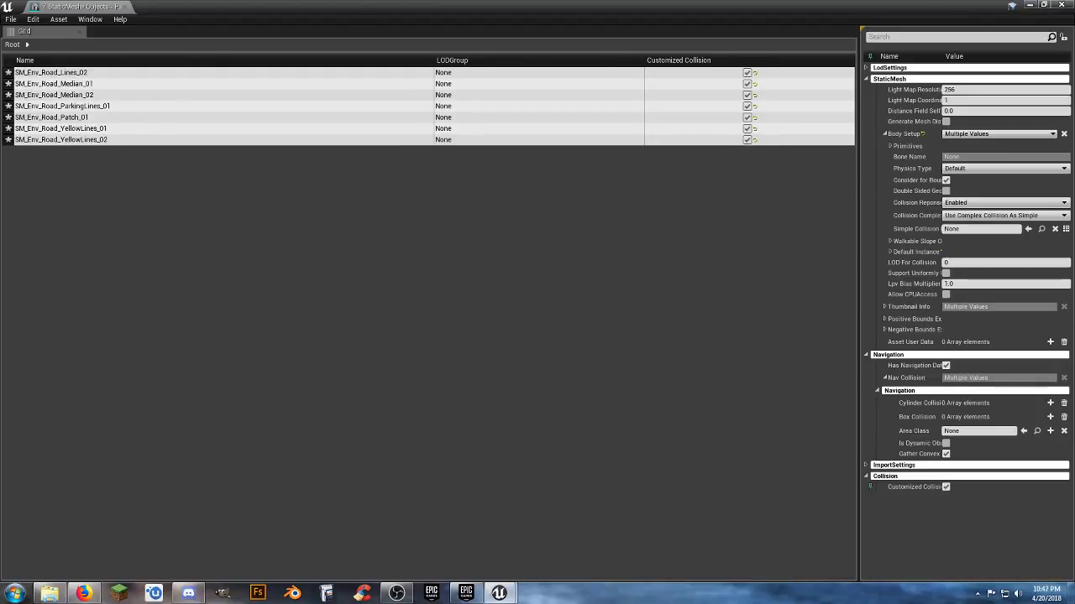
click(11, 19)
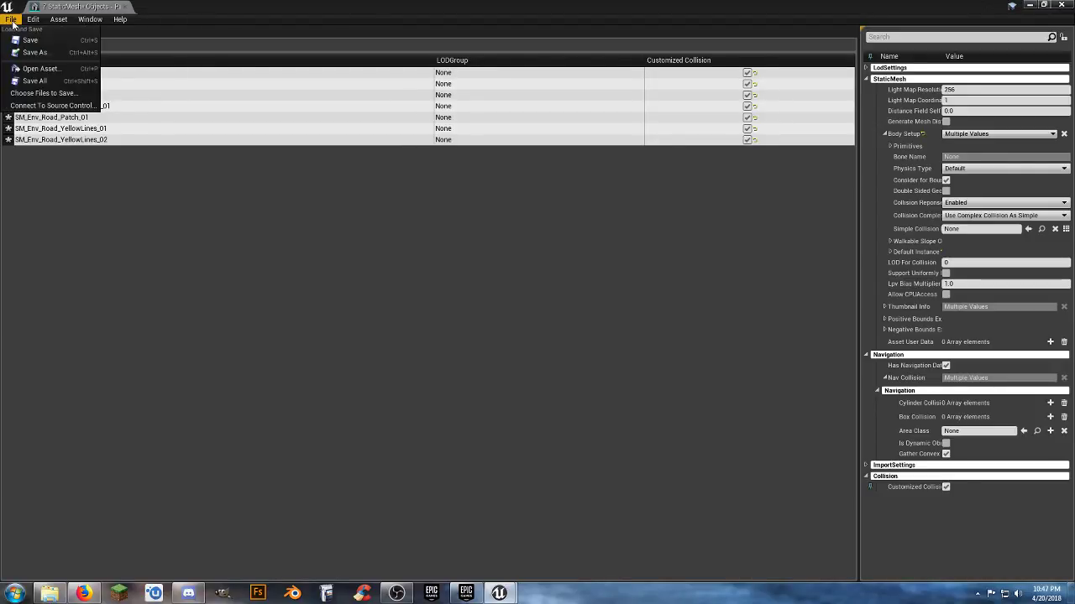
click(30, 40)
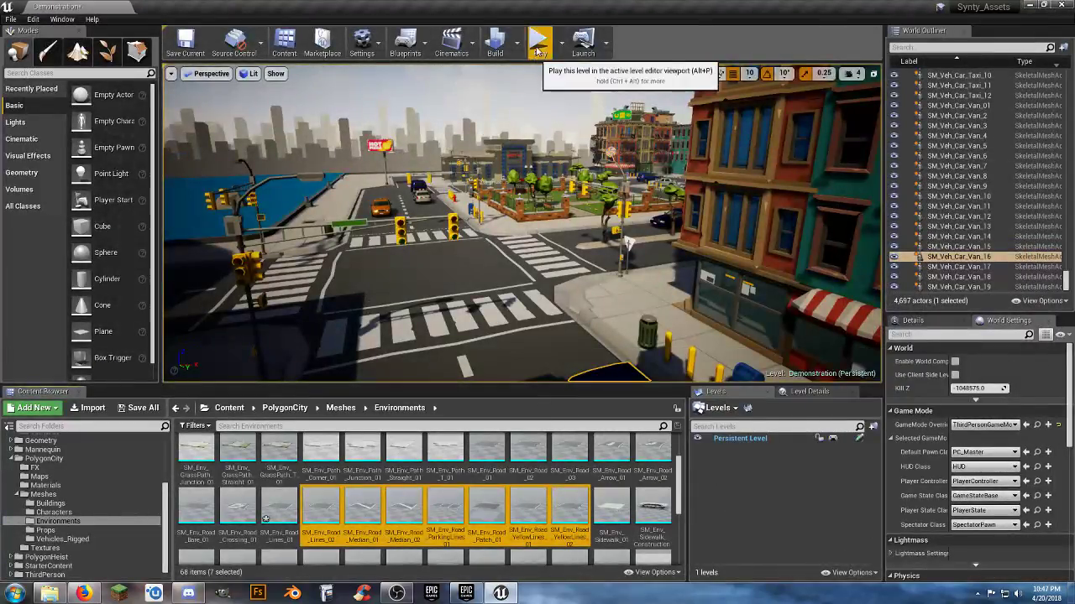
Play the level and run the character through the streets to check the road collision, then end the session
click(538, 48)
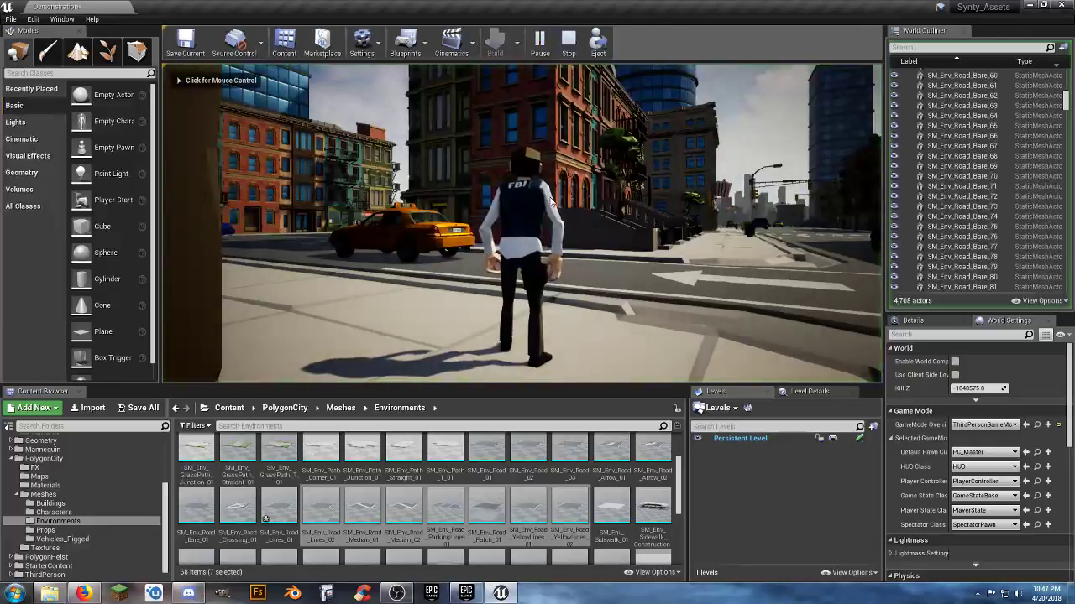
click(544, 192)
key(w)
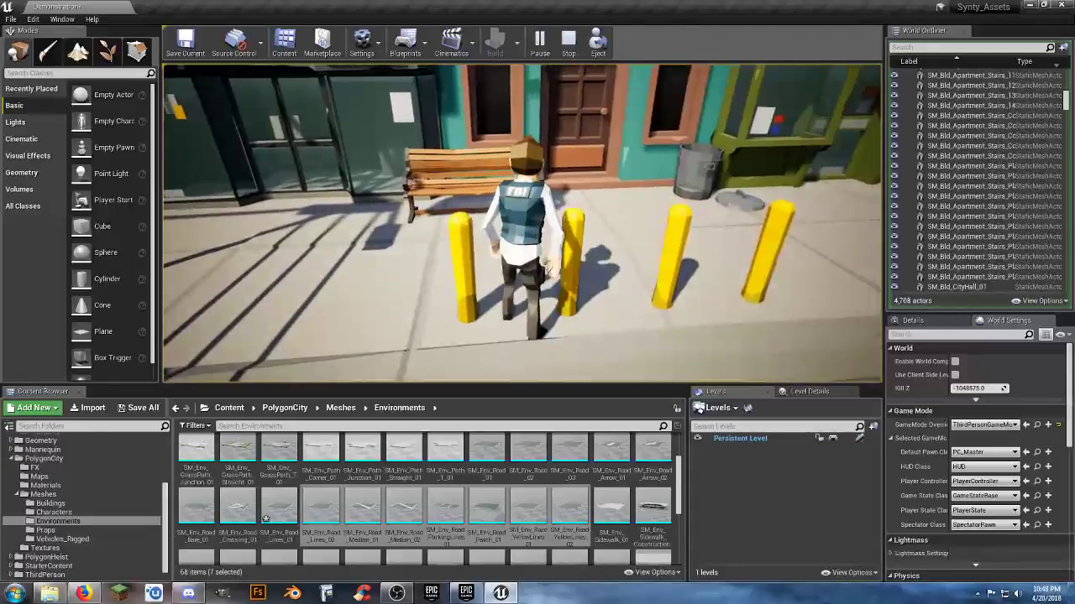
key(Escape)
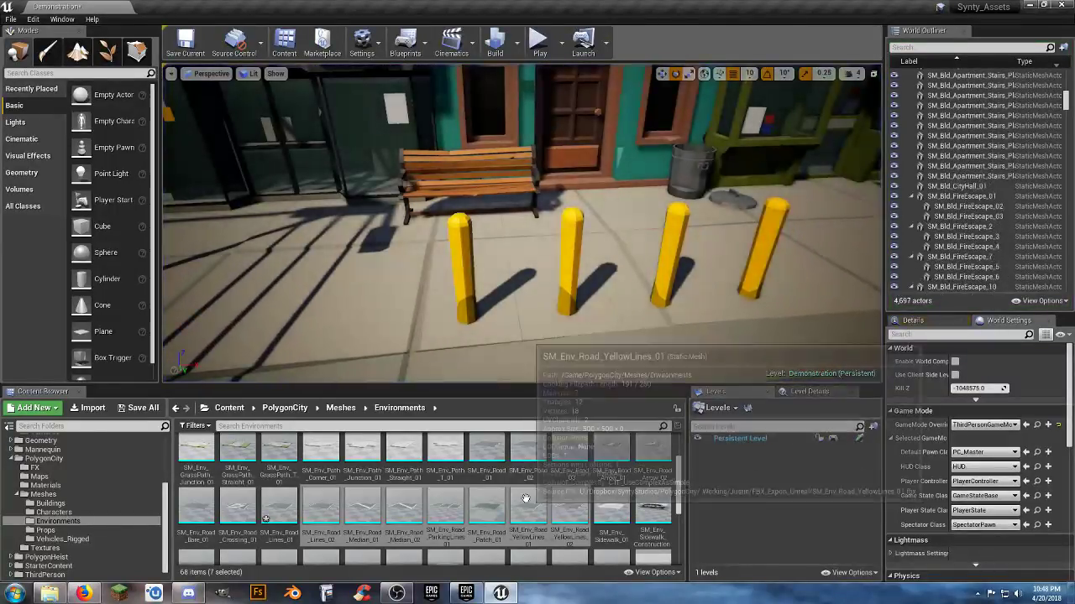
Open SM_Env_Sidewalk_Construction_01, view its hole, dock its editor alongside the Demonstration level, and return to the level
click(528, 508)
double_click(653, 508)
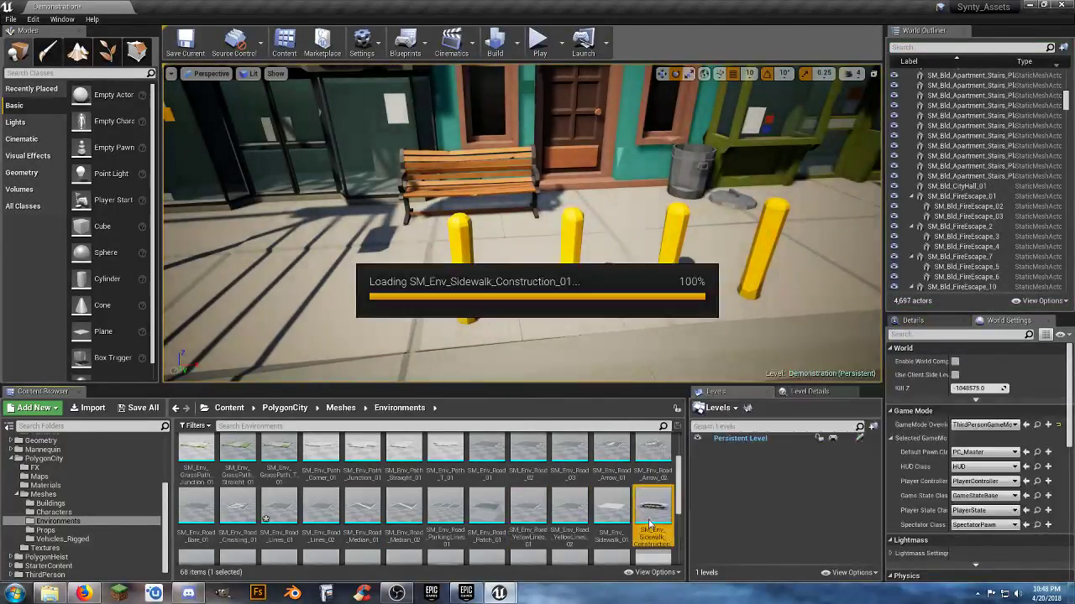
right_drag(472, 326, 288, 181)
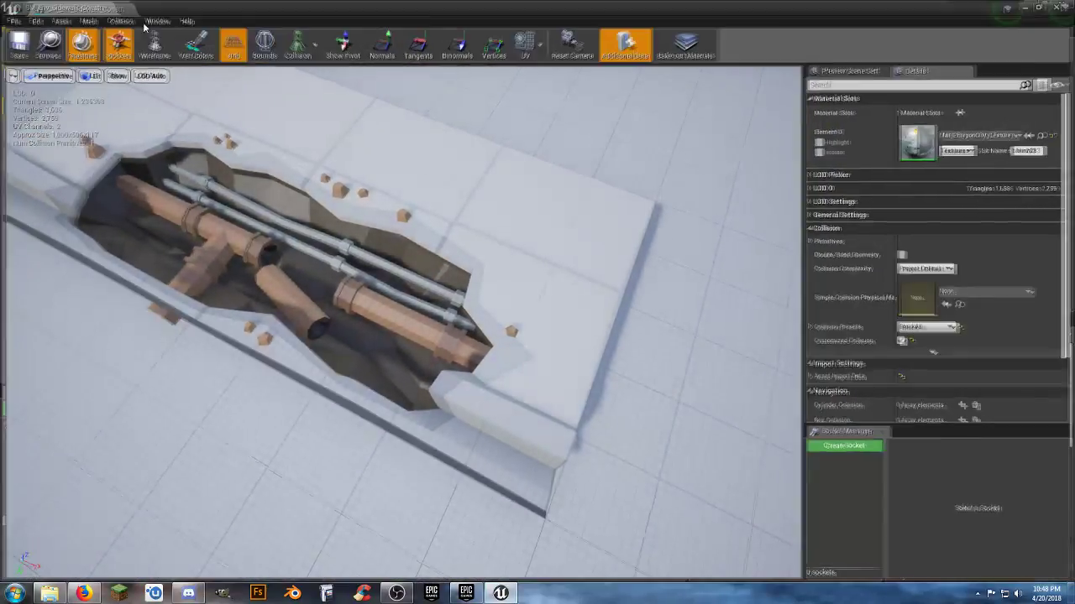
drag(144, 28, 204, 10)
click(89, 6)
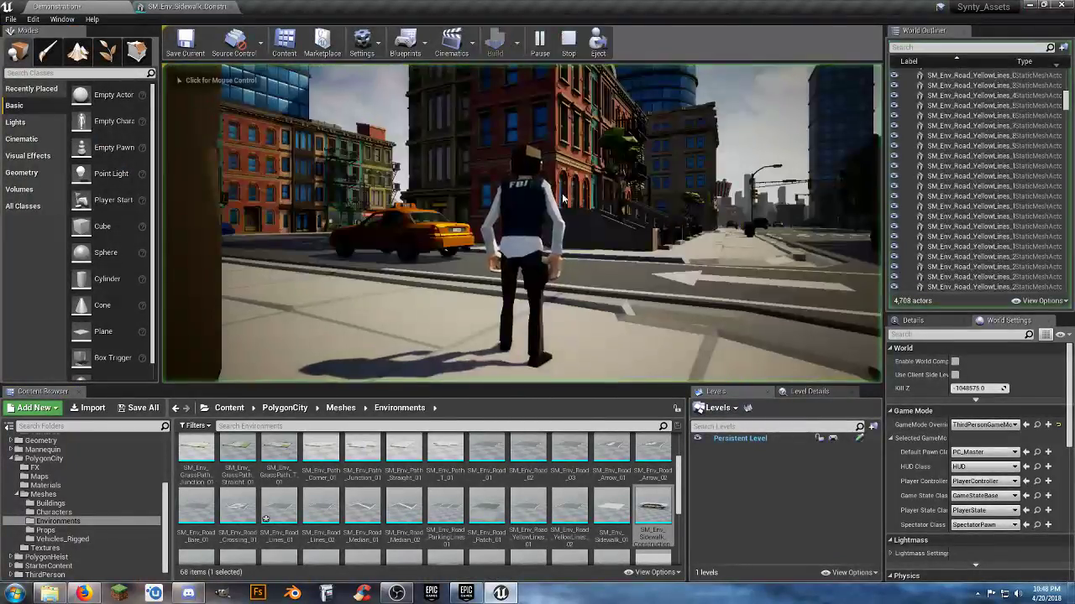
Play-test the streets, the park entrance and the construction hole in the sidewalk with the character, then end the session
click(577, 168)
key(w)
key(w)
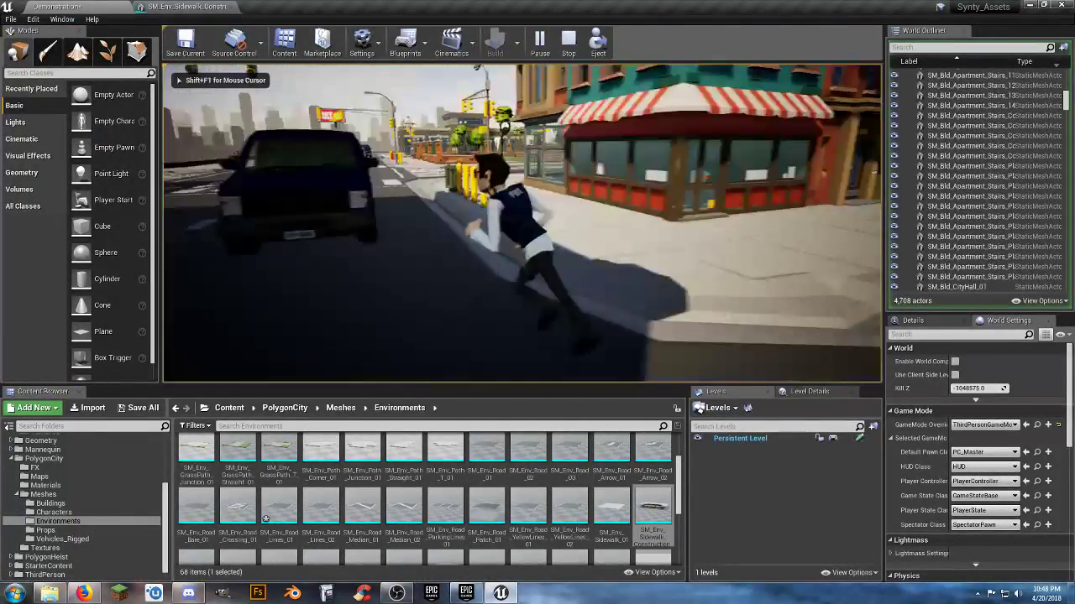
key(w)
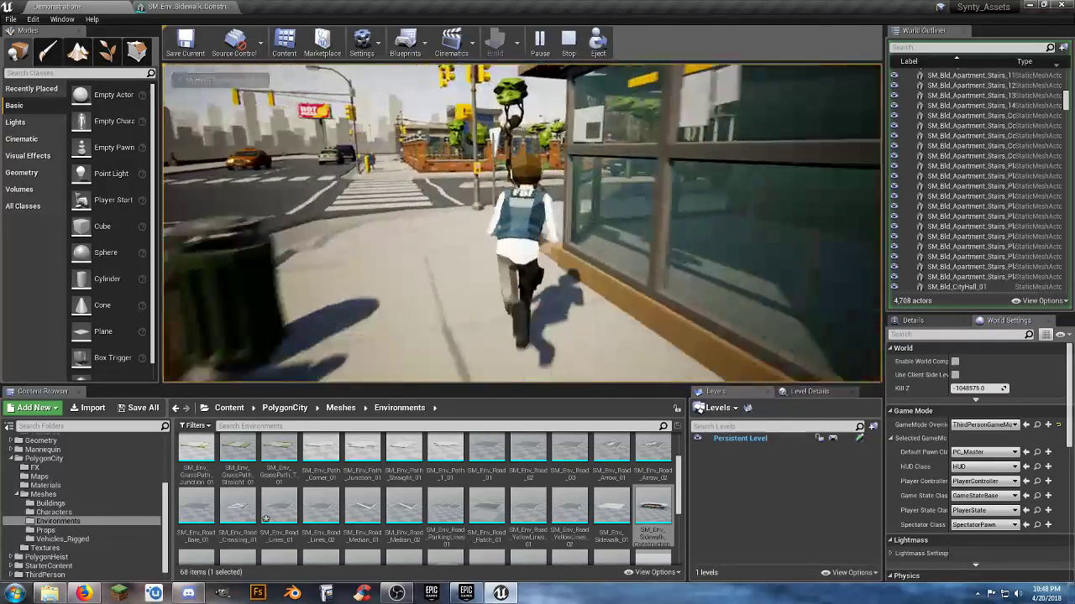
key(w)
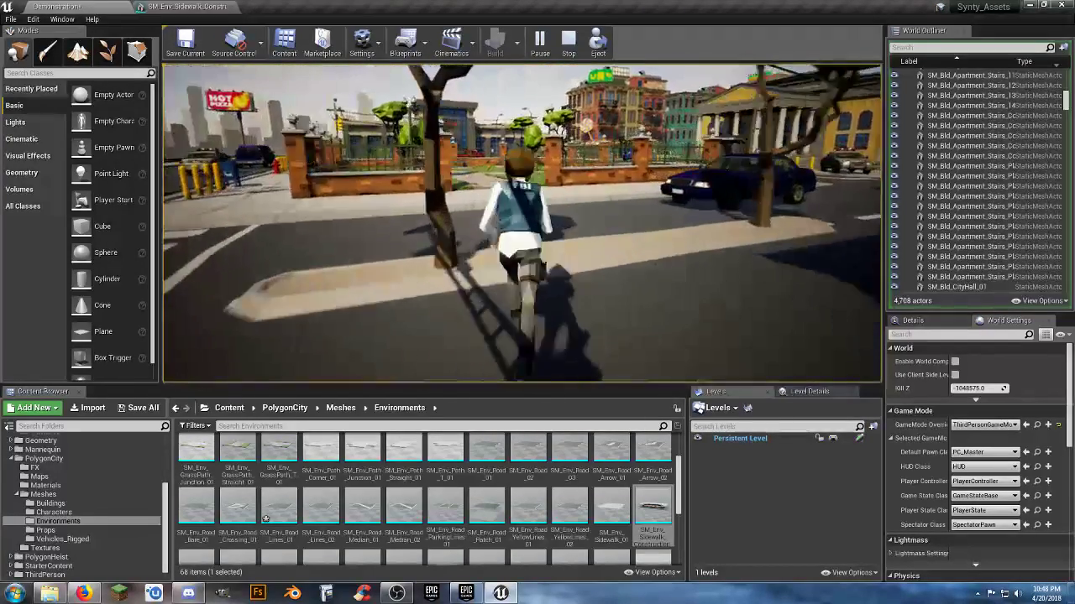
key(w)
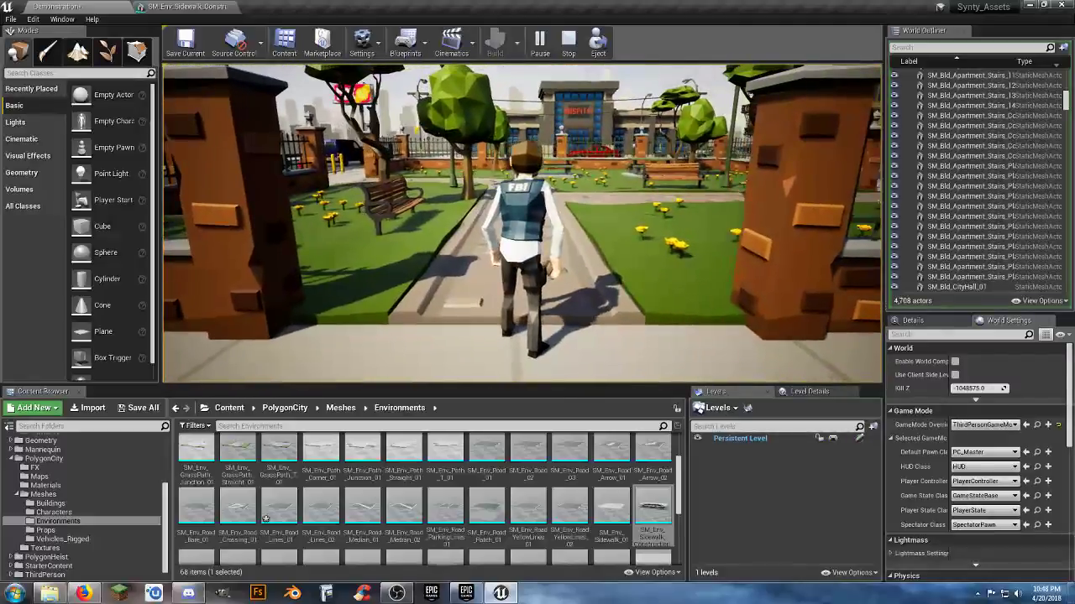
key(w)
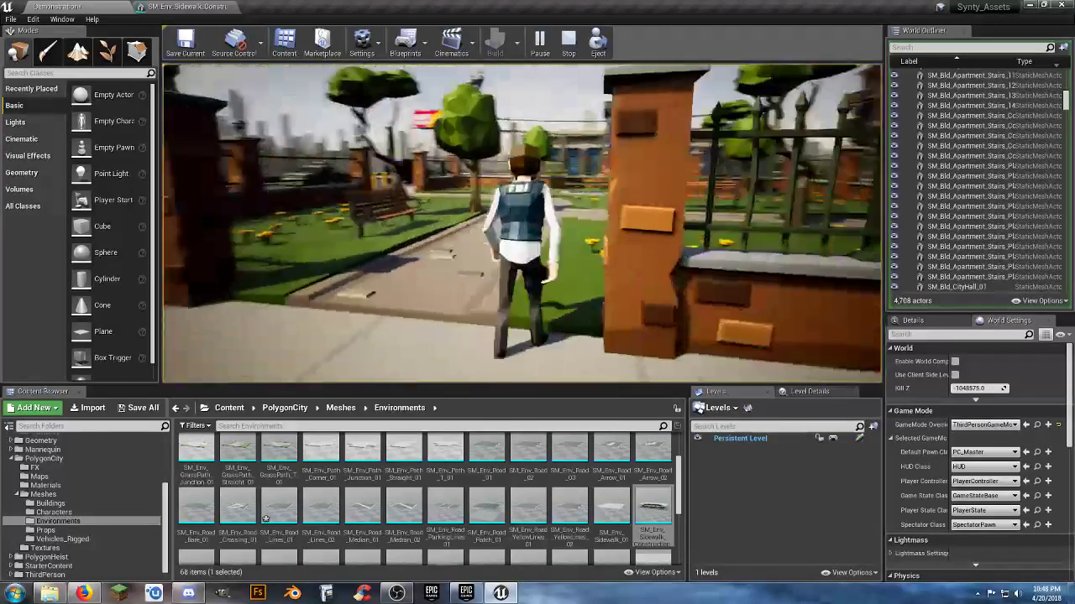
key(a)
key(d)
key(w)
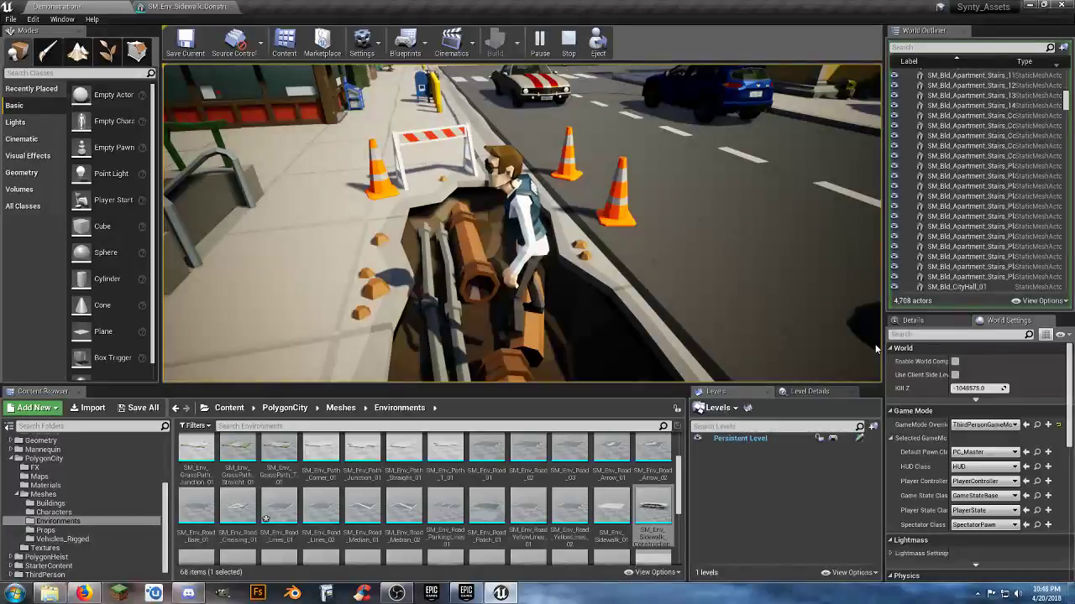
key(Escape)
Set the Collision Complexity of SM_Env_Sidewalk_Construction_01 to Use Complex Collision As Simple, then save and close the mesh
click(187, 7)
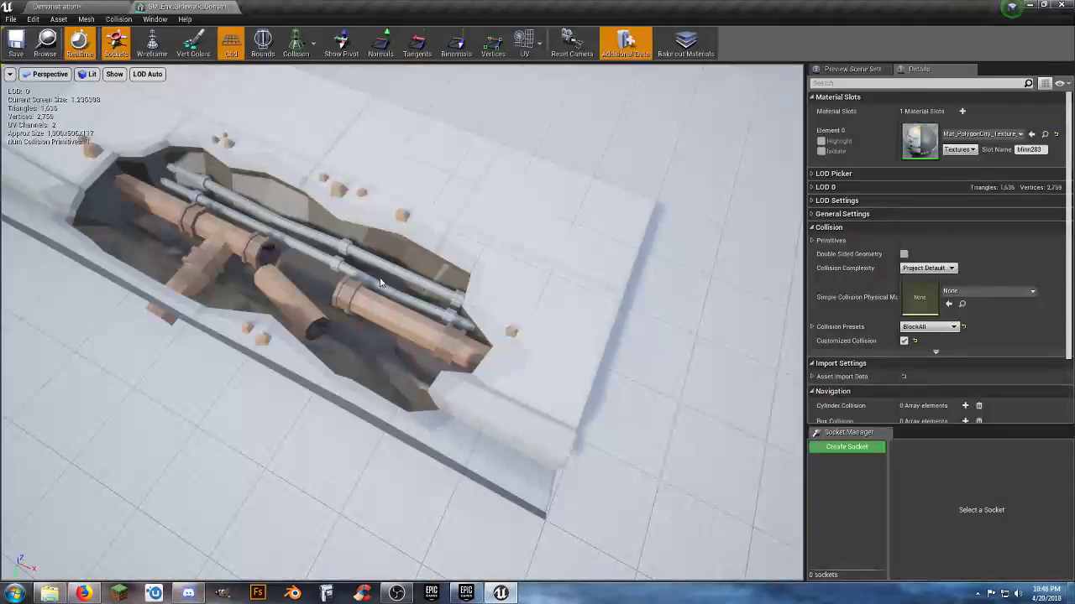
click(949, 269)
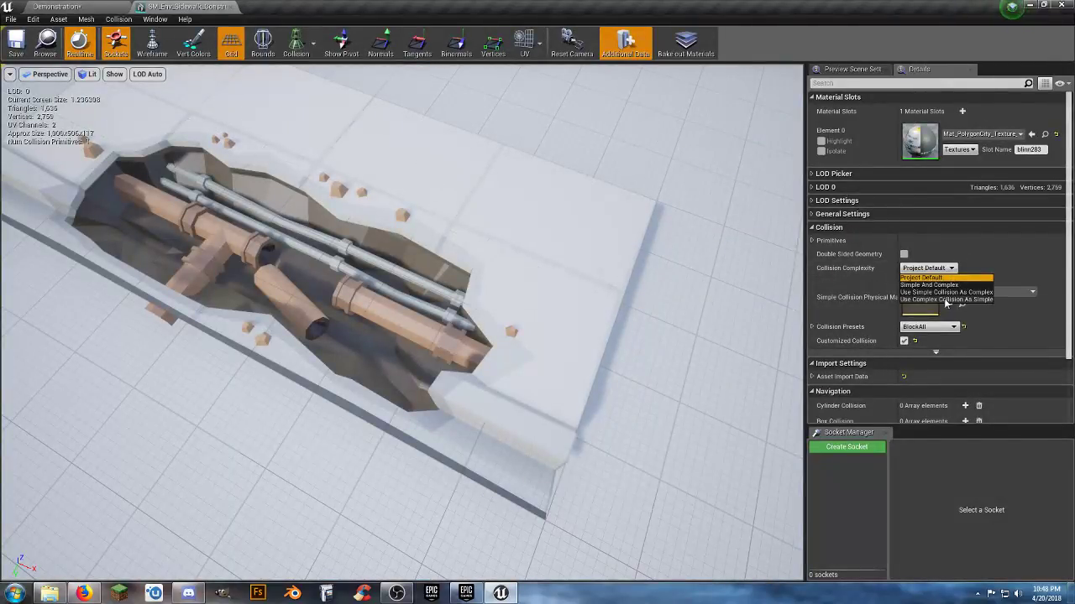
click(932, 301)
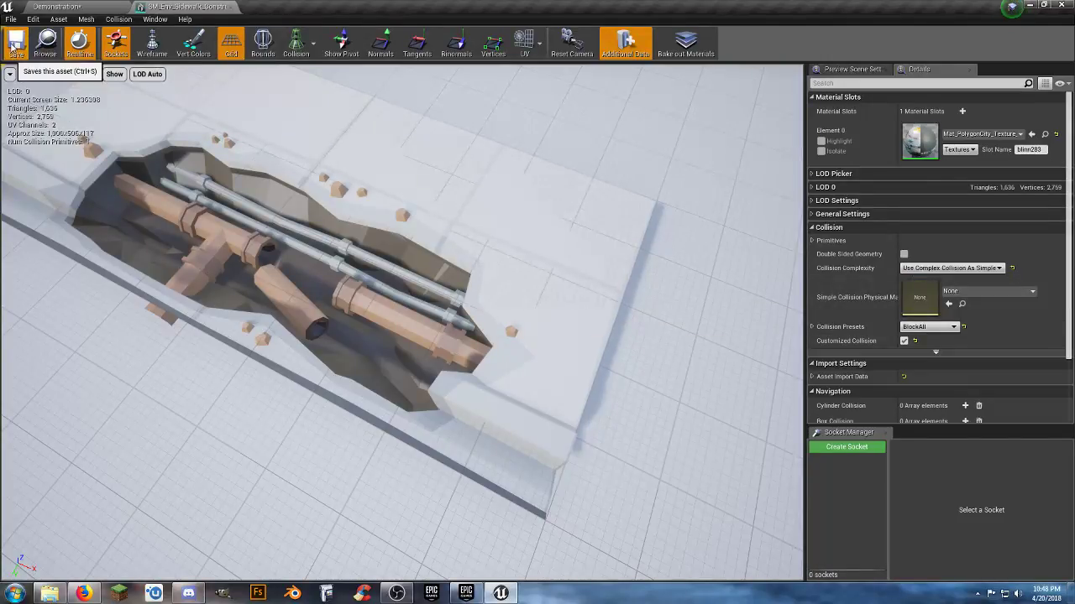
click(230, 8)
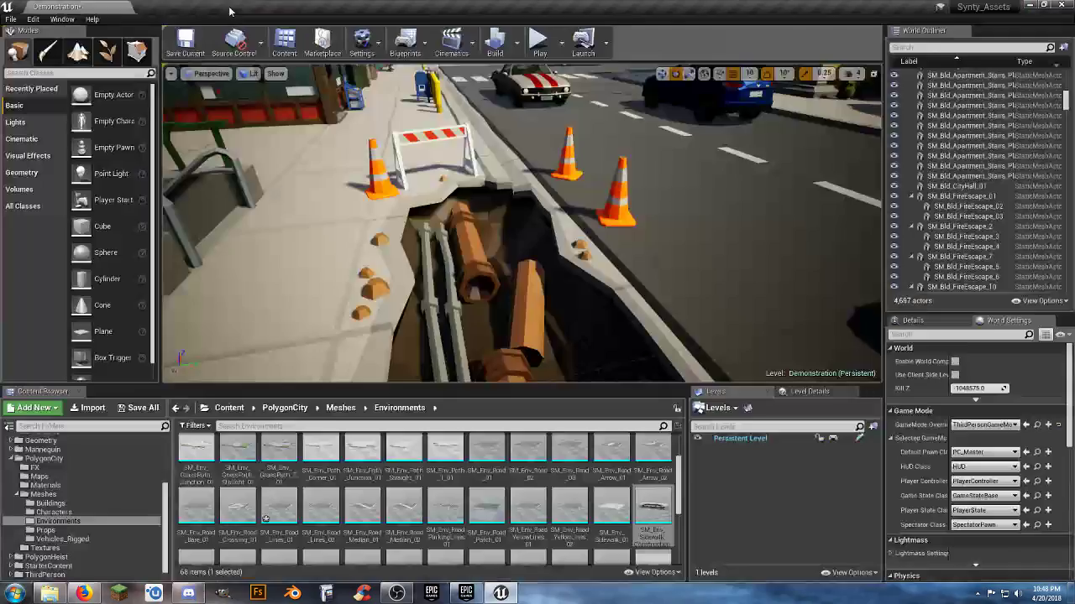
Open SM_Env_GrassPath_Straight_01, add a 26DOP simplified collision to it, then save and close the mesh
scroll(563, 504, up, 2)
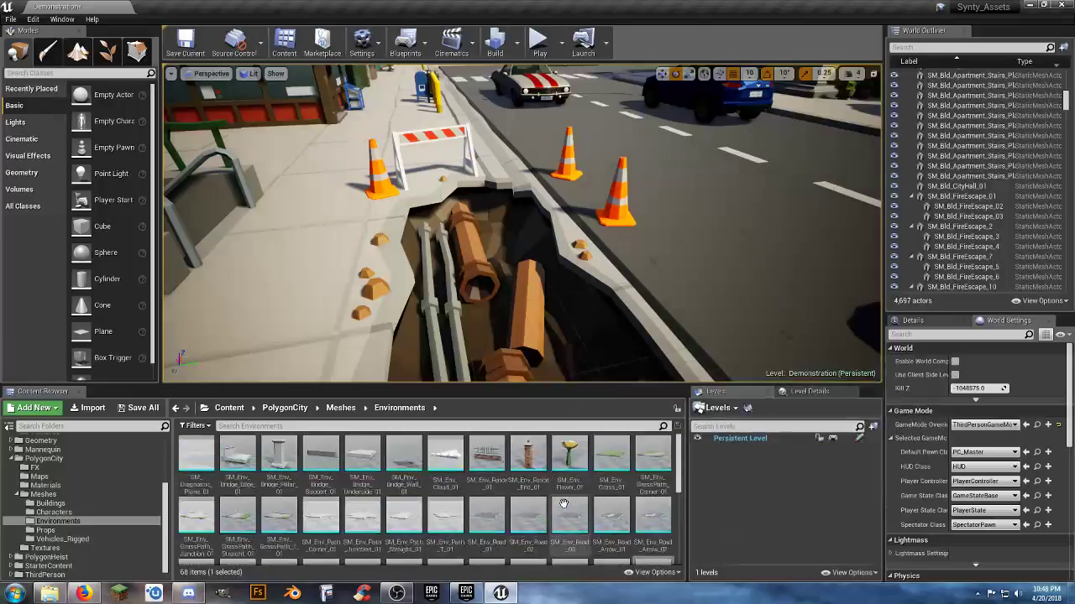
double_click(237, 516)
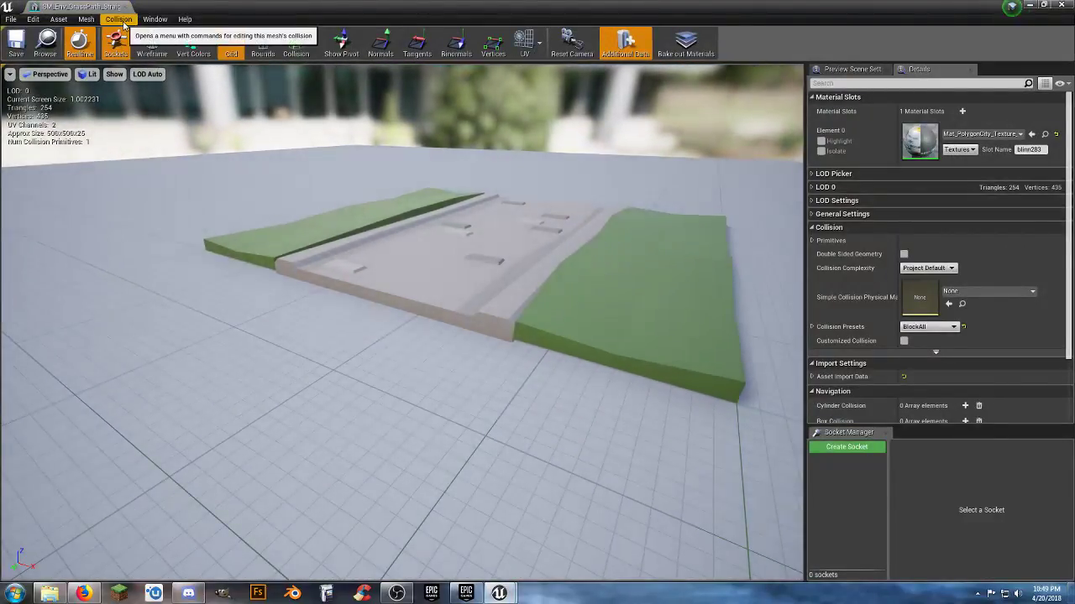
click(119, 19)
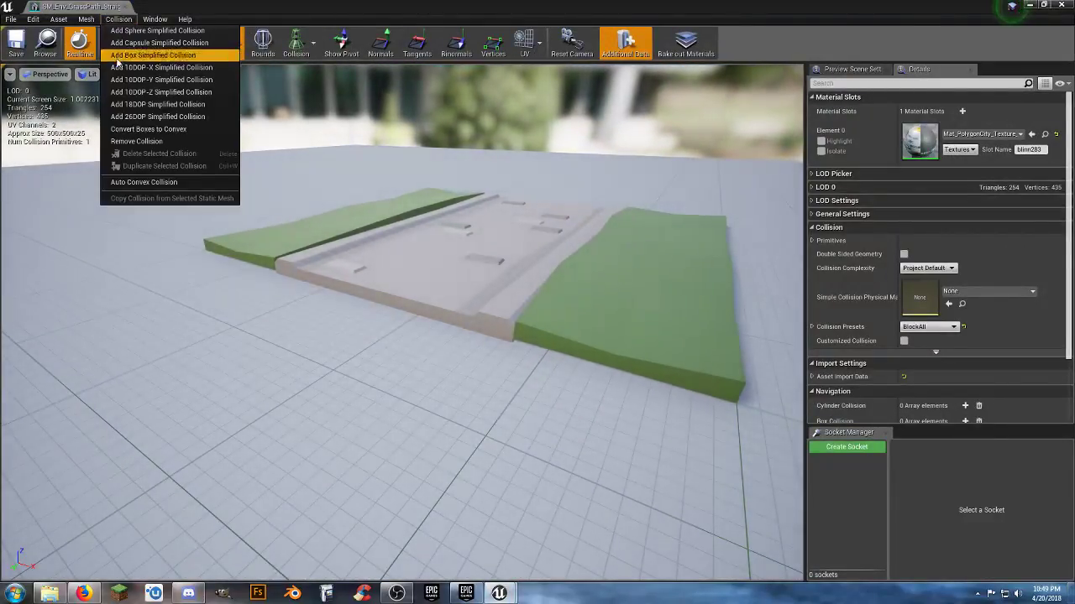
click(120, 117)
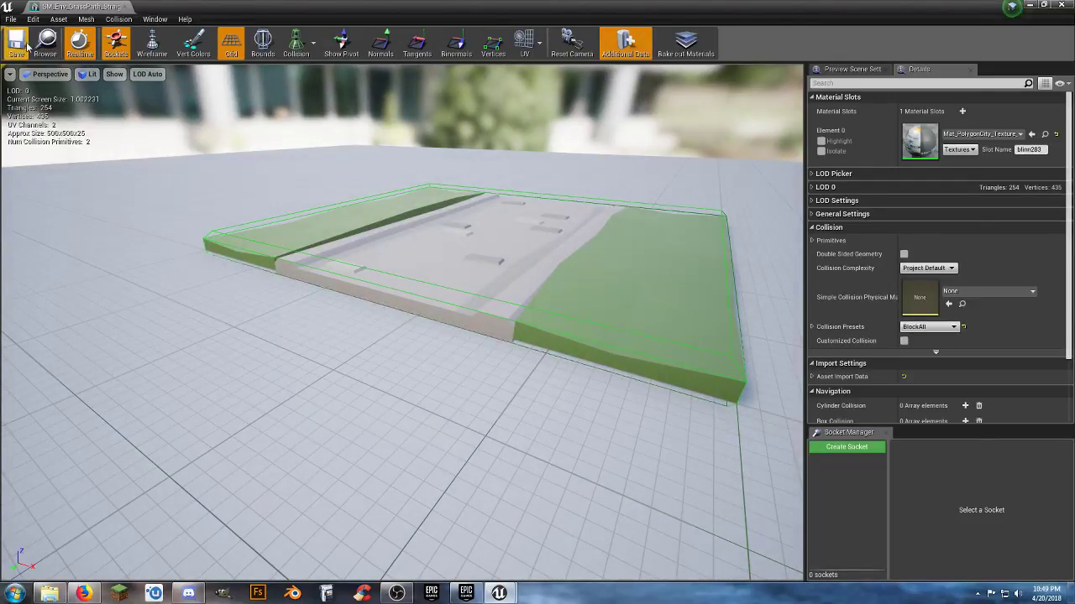
click(126, 5)
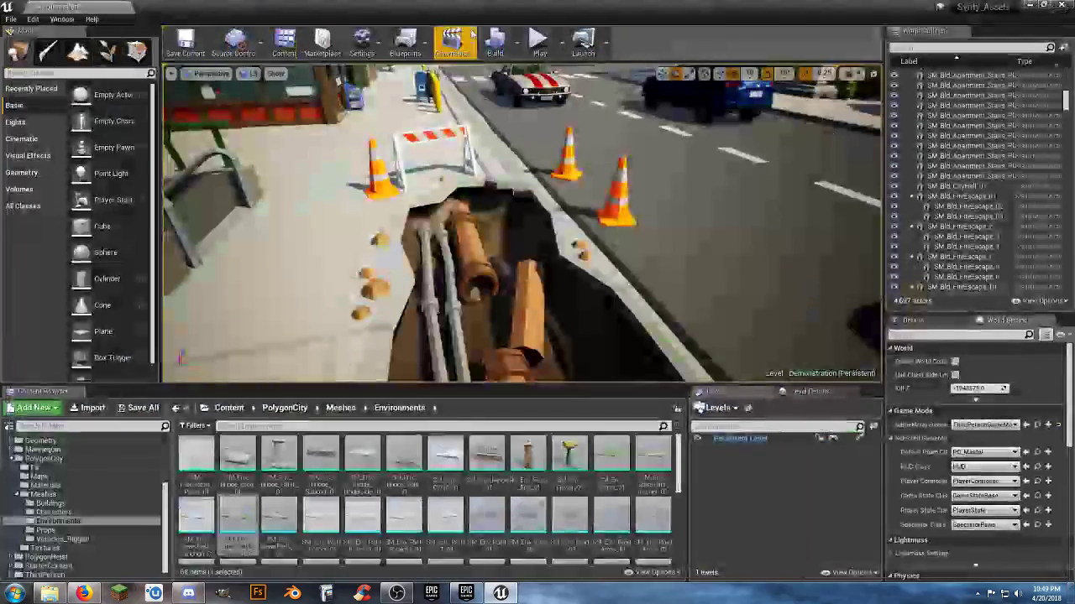
Play-test the level by running the character along the sidewalk, across the street and over the park's paths
click(539, 39)
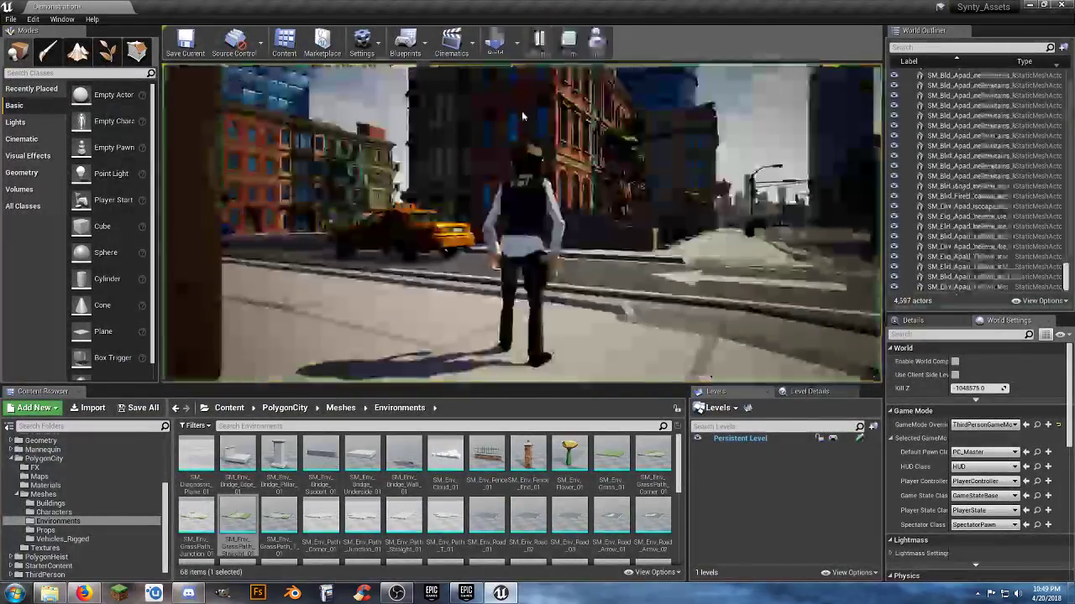
click(561, 199)
key(w)
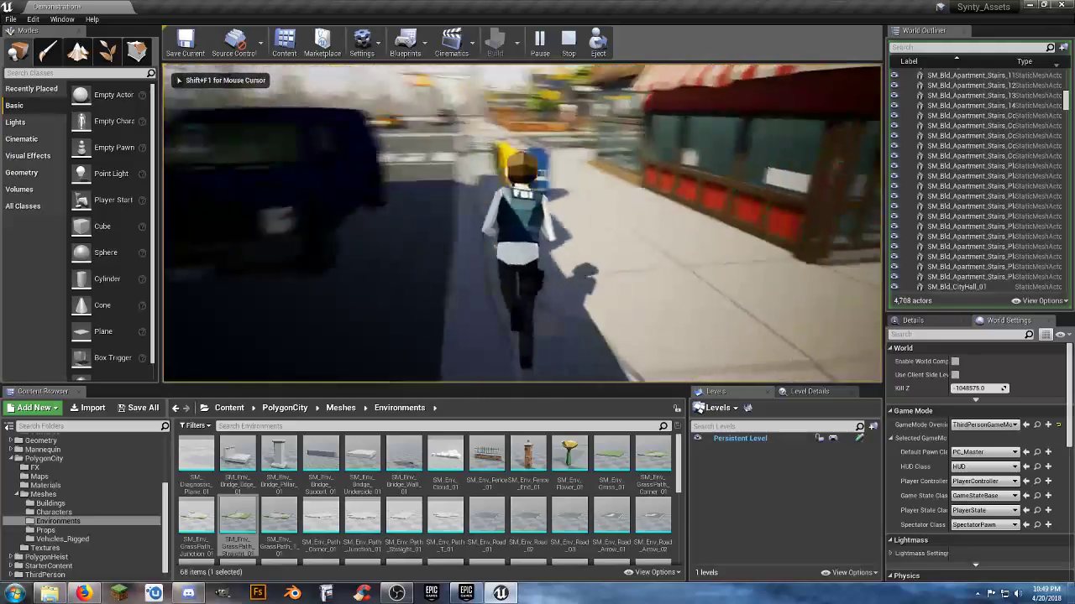
key(w)
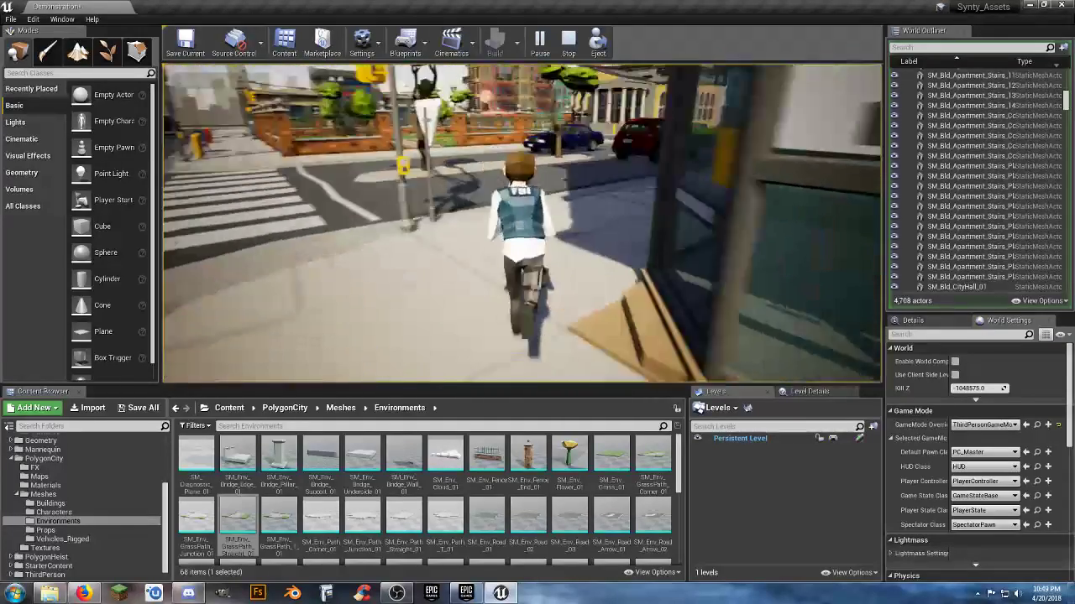
key(w)
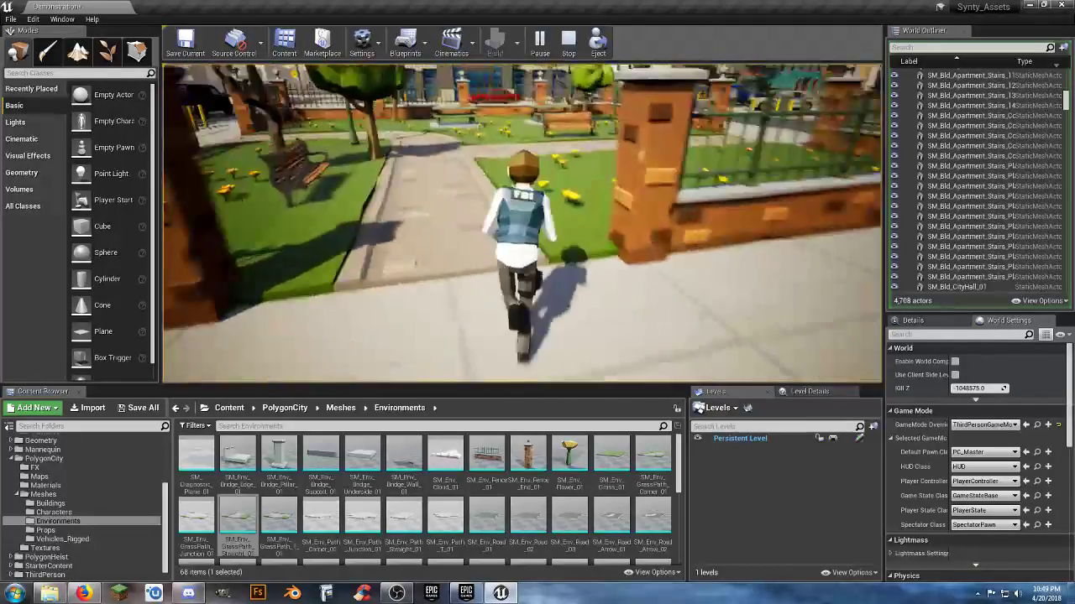
key(w)
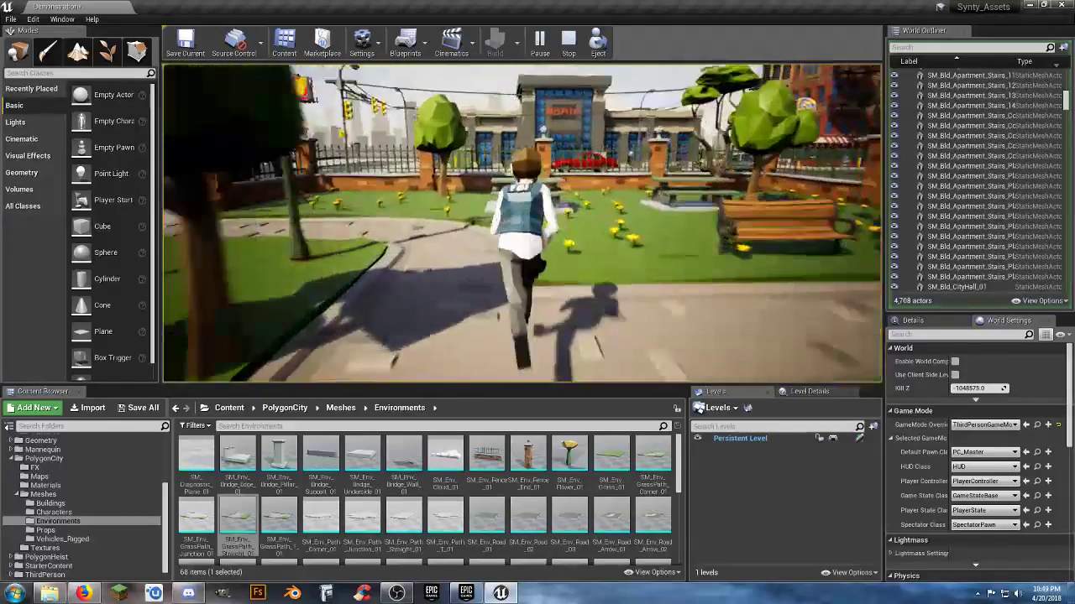
key(w)
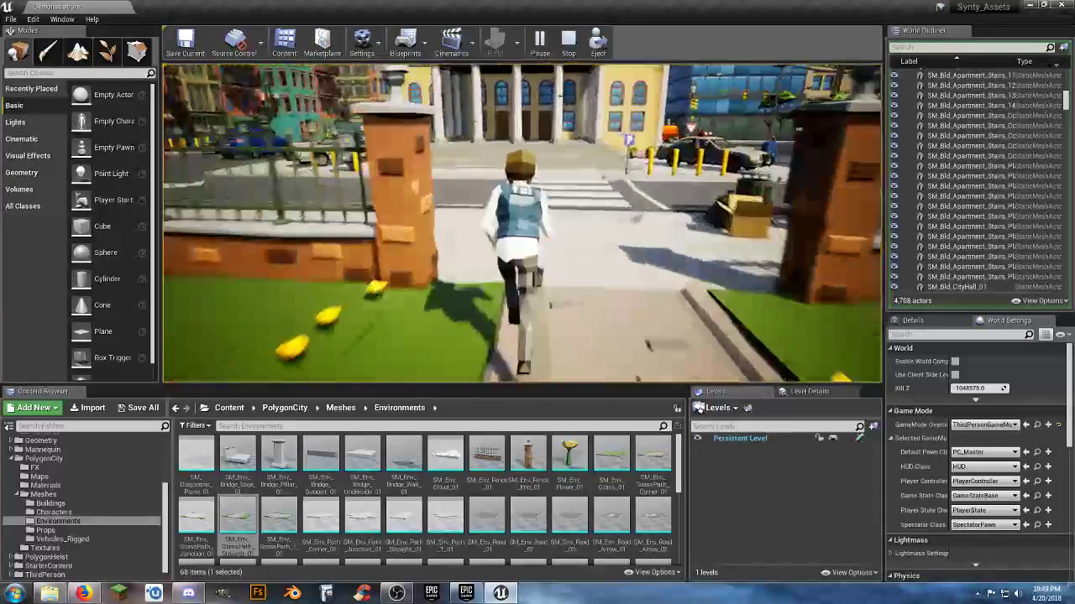
Run the character along the roads and past the parked police cars, then end the play session
key(w)
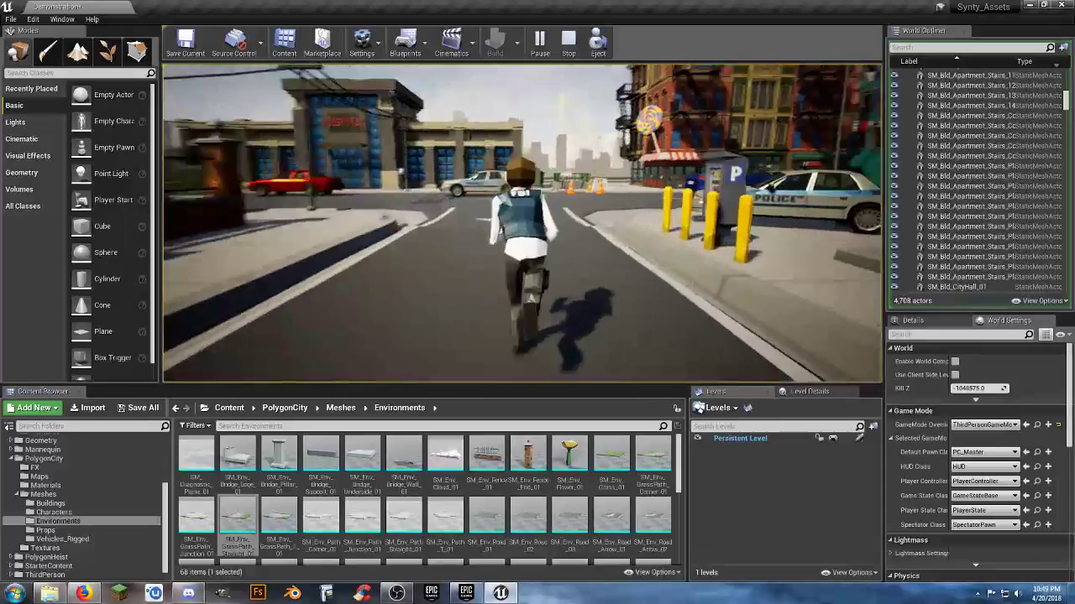
key(w)
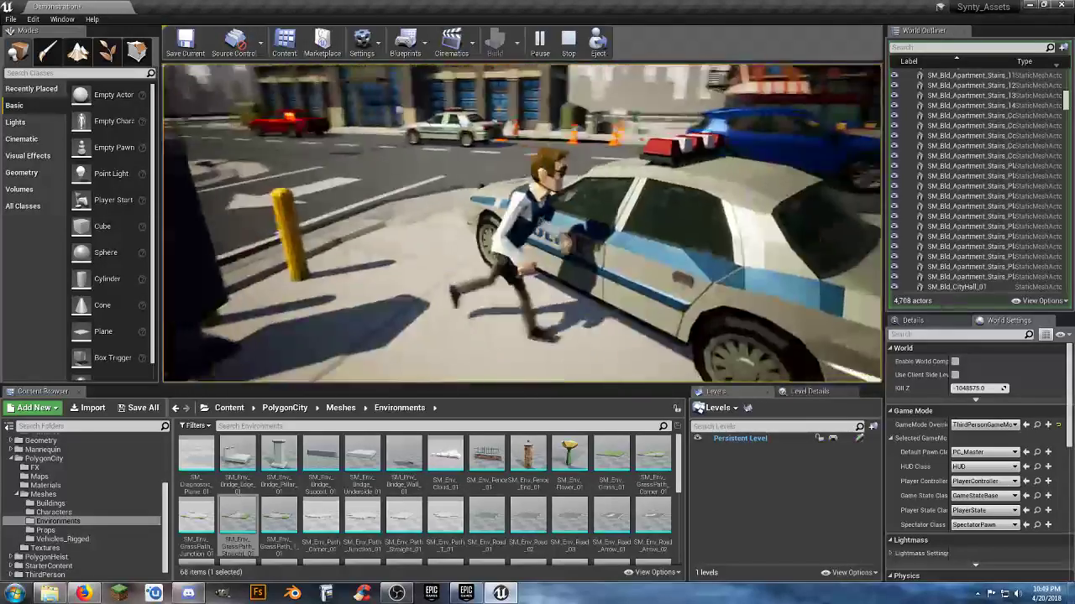
key(w)
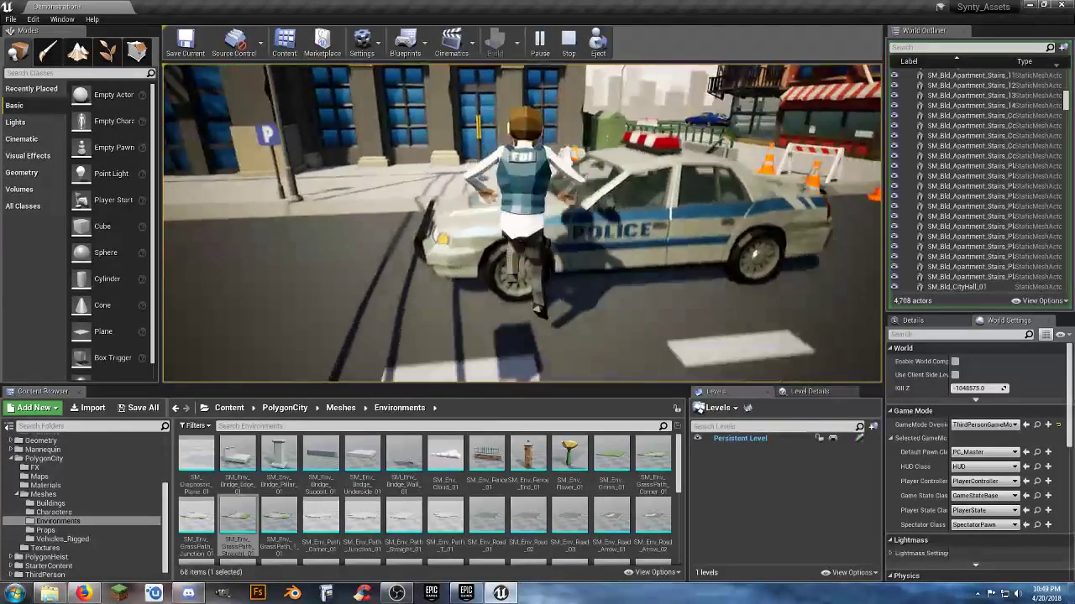
key(w)
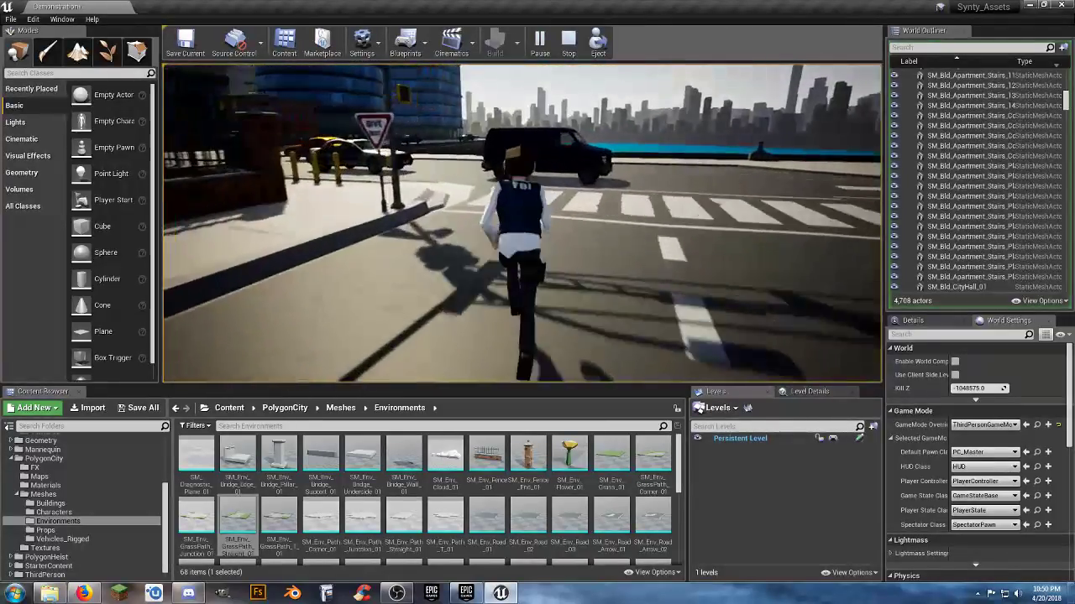
key(w)
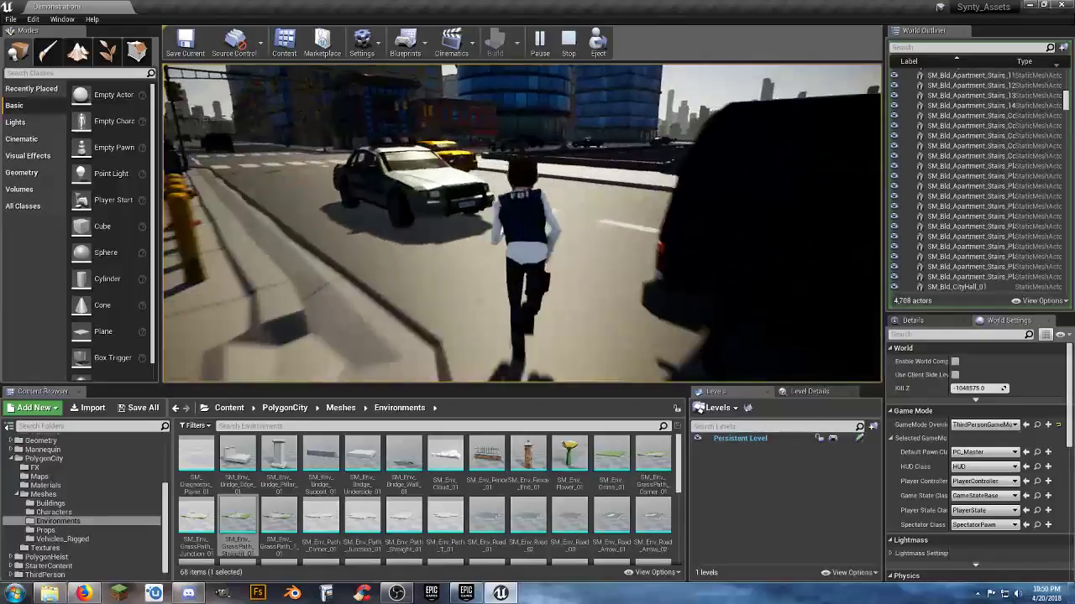
key(w)
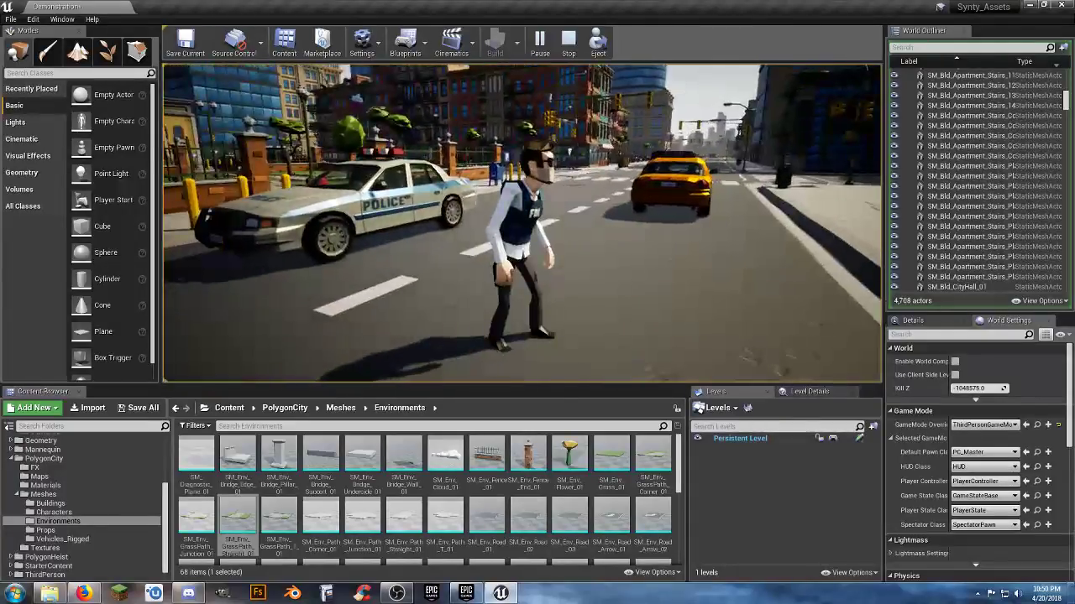
key(Escape)
Set the Element 0 material of the red-striped muscle car SM_Veh_Car_Muscle_11 to Mat_PolygonCity_Texture_02_A
right_drag(449, 300, 579, 336)
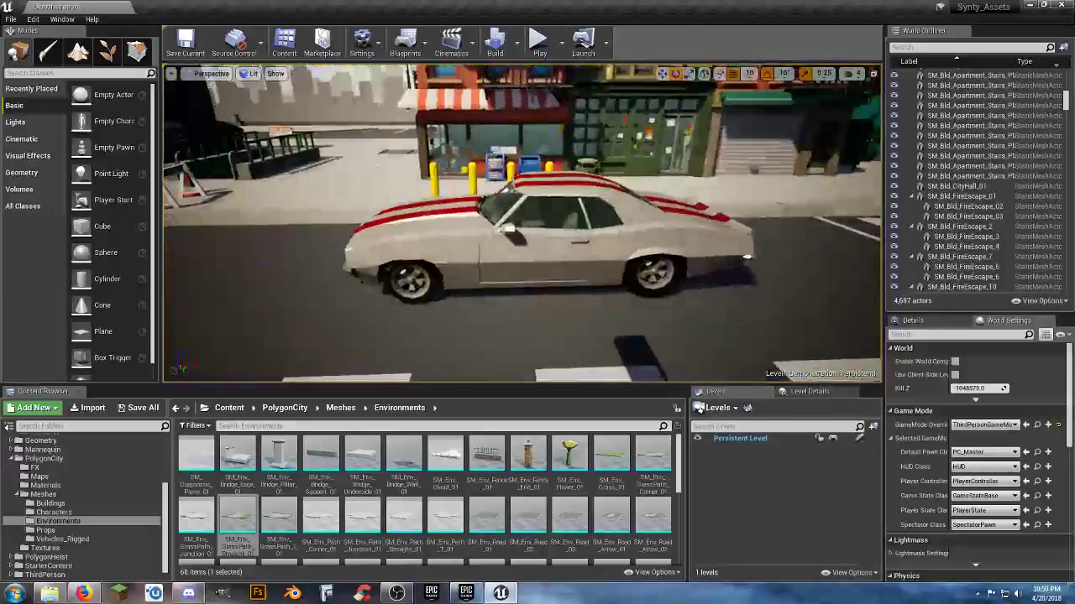
click(471, 249)
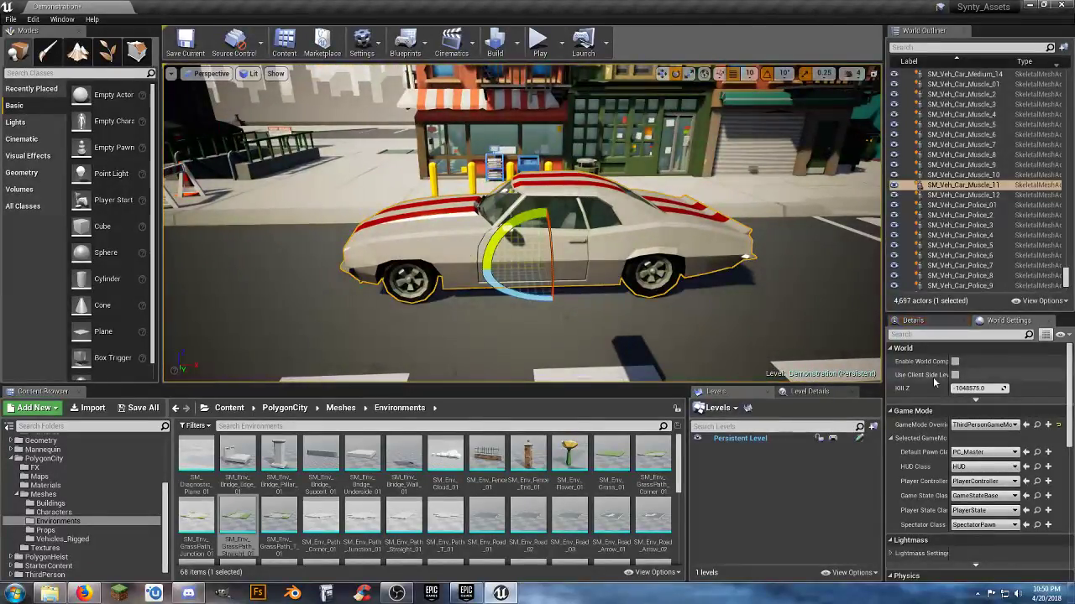
click(915, 321)
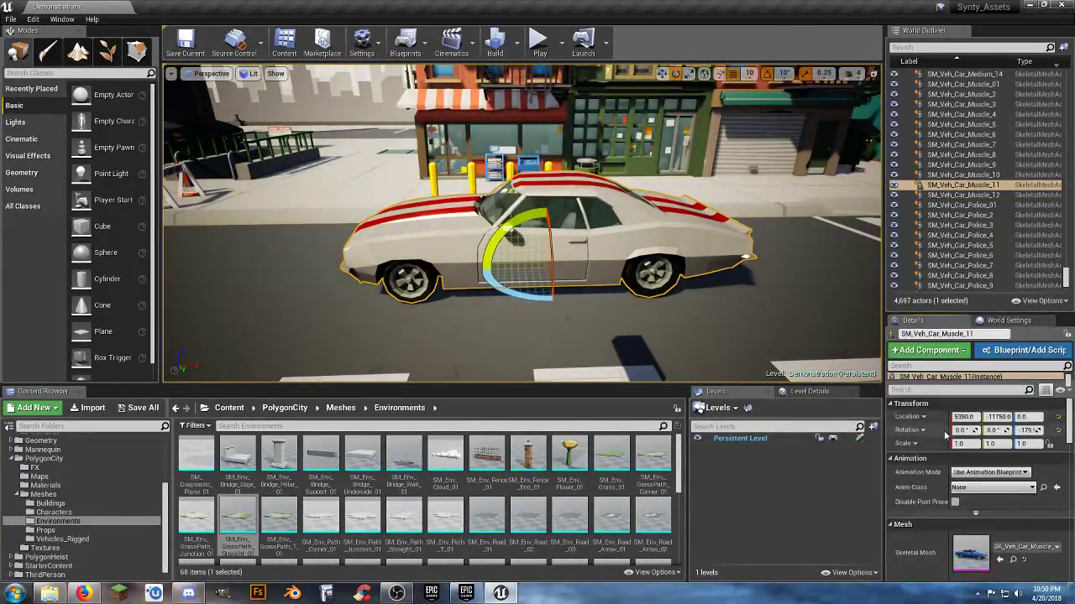
scroll(932, 437, down, 2)
scroll(931, 437, down, 2)
scroll(929, 440, down, 1)
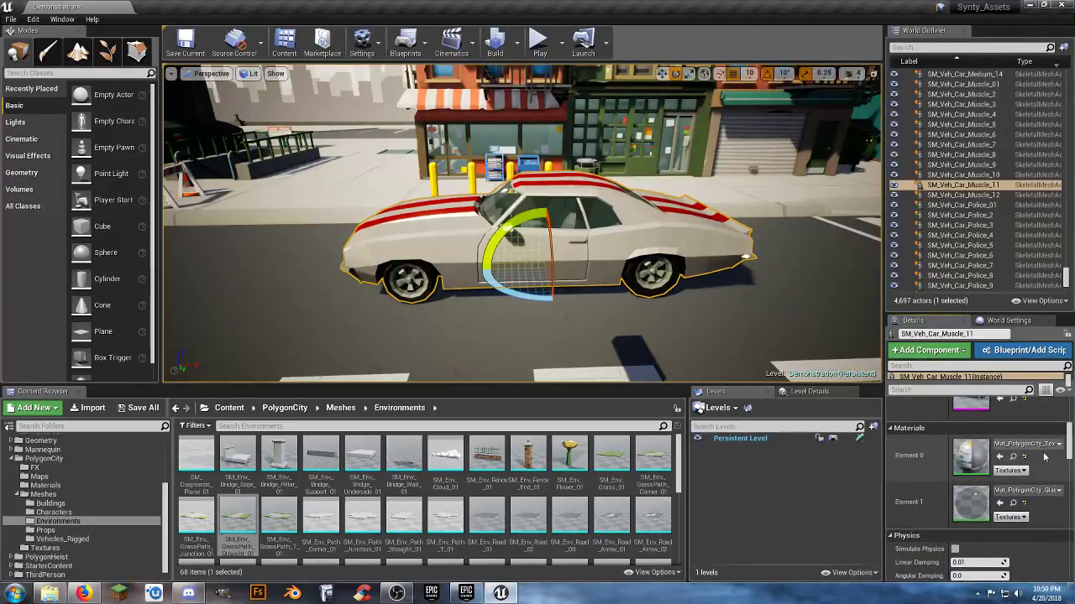
click(1057, 445)
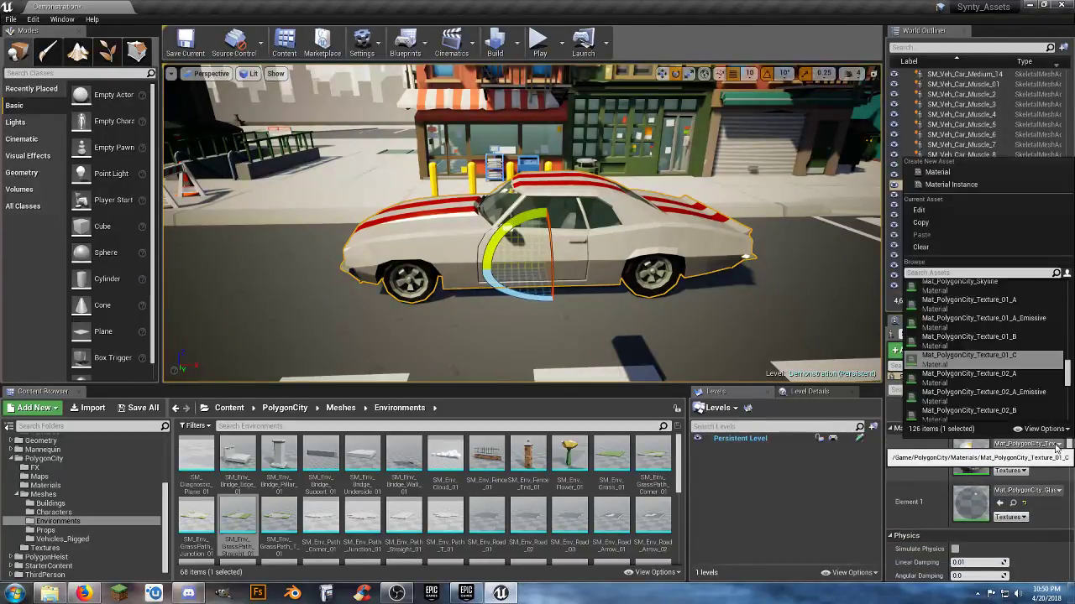
click(1001, 379)
Try Mat_PolygonCity_Texture_01_B as the Element 0 material of the blue sedan SM_Veh_Car_Sedan_29, then set it to Mat_PolygonCity_Texture_01_C
right_drag(587, 292, 697, 301)
key(s)
right_drag(496, 351, 671, 297)
key(w)
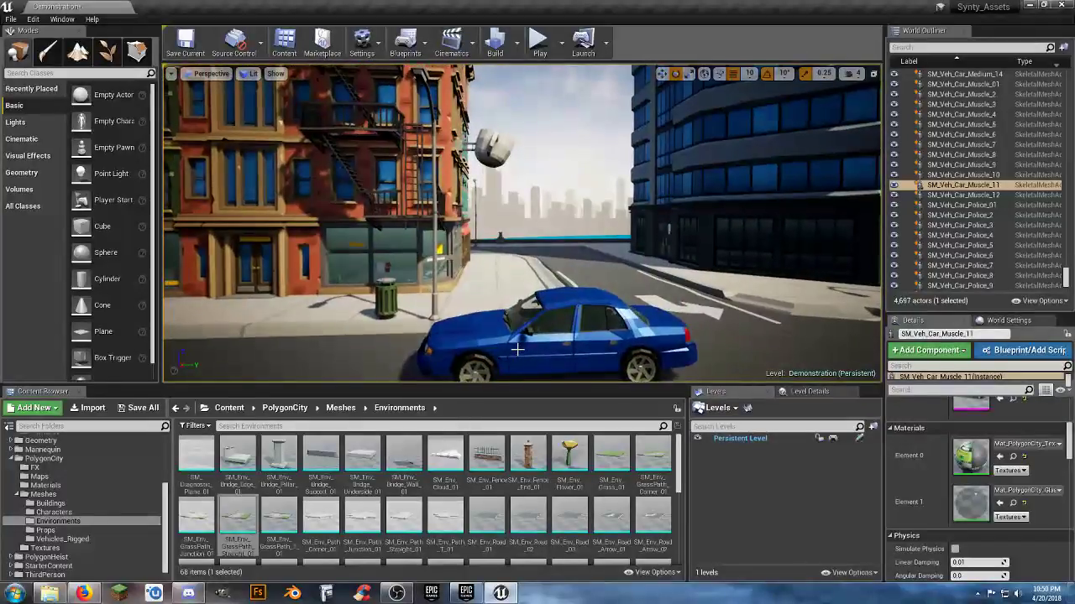
click(518, 349)
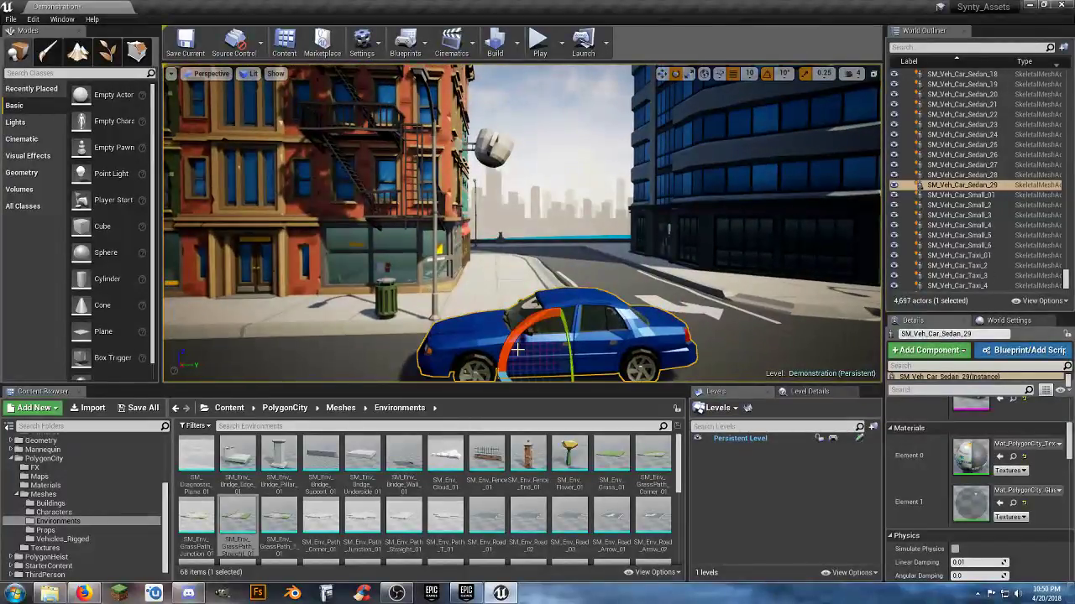
click(1026, 443)
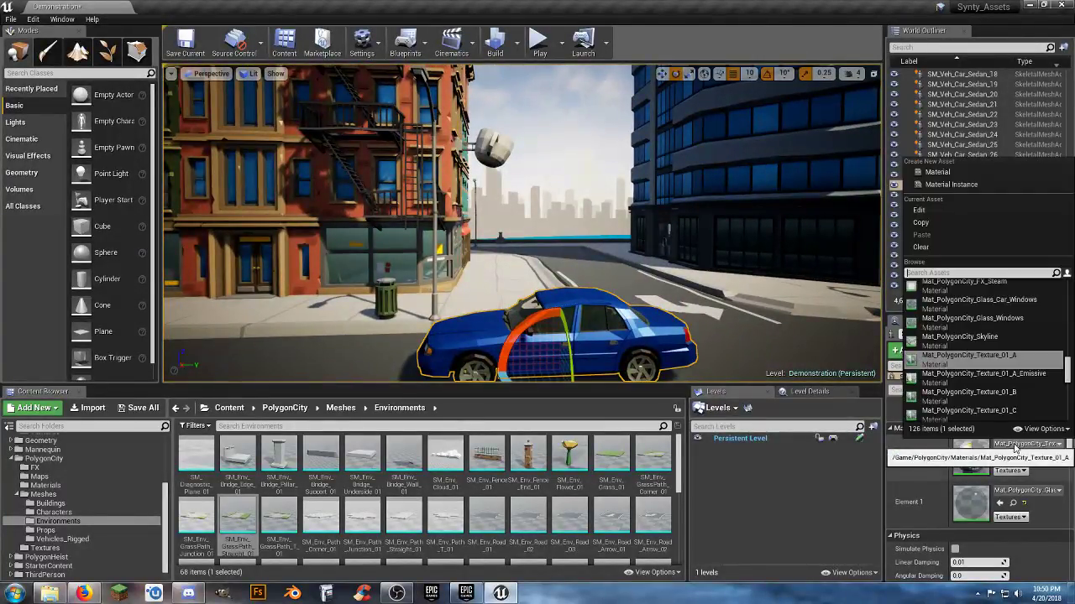
click(1013, 392)
right_drag(521, 252, 504, 252)
right_drag(827, 344, 832, 350)
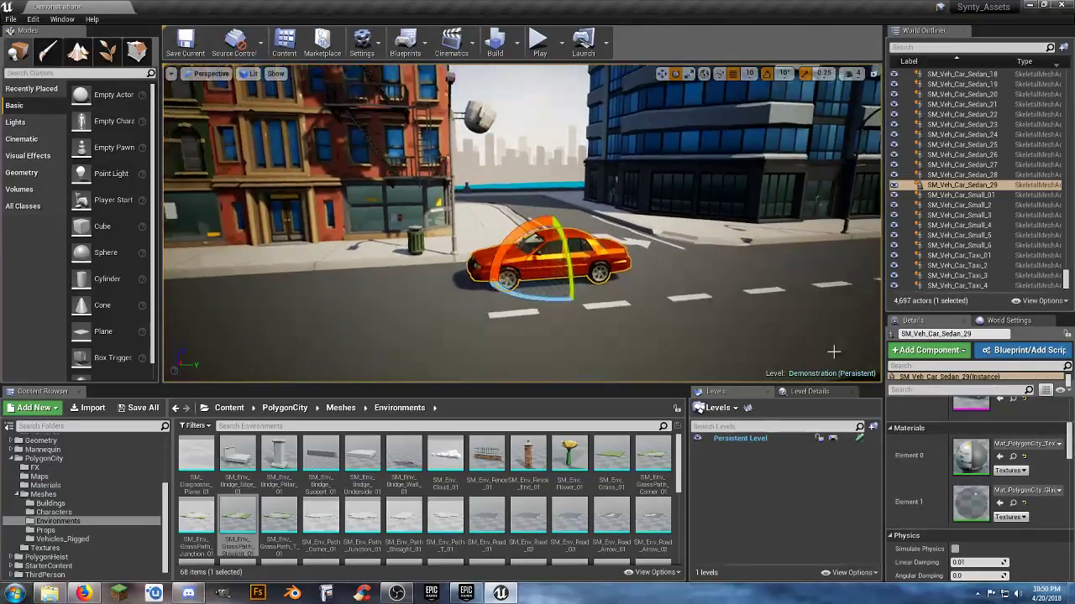
click(1028, 447)
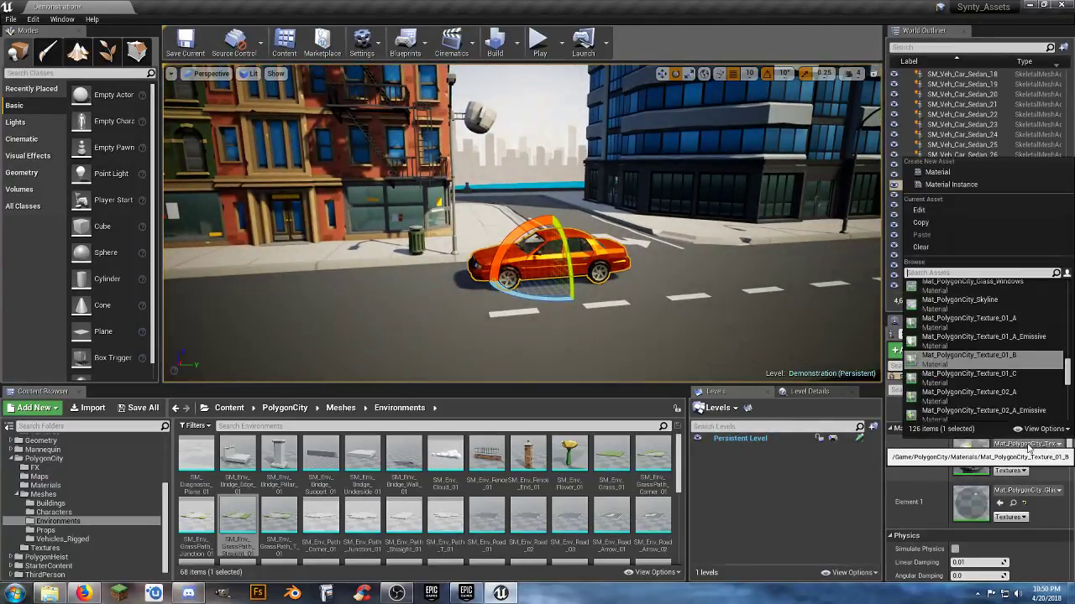
click(993, 383)
Try Mat_PolygonCity_Texture_01_B and 01_C as Element 0 on police car SM_Veh_Car_Police_9, then set it to Mat_PolygonCity_Texture_02_A
right_drag(520, 251, 704, 316)
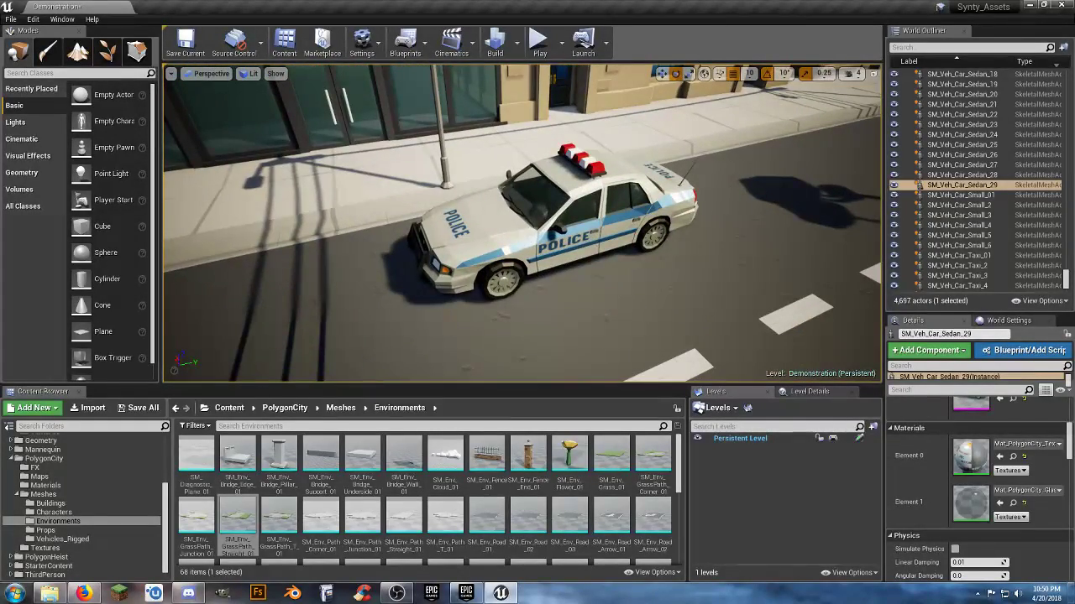
click(554, 244)
click(1024, 444)
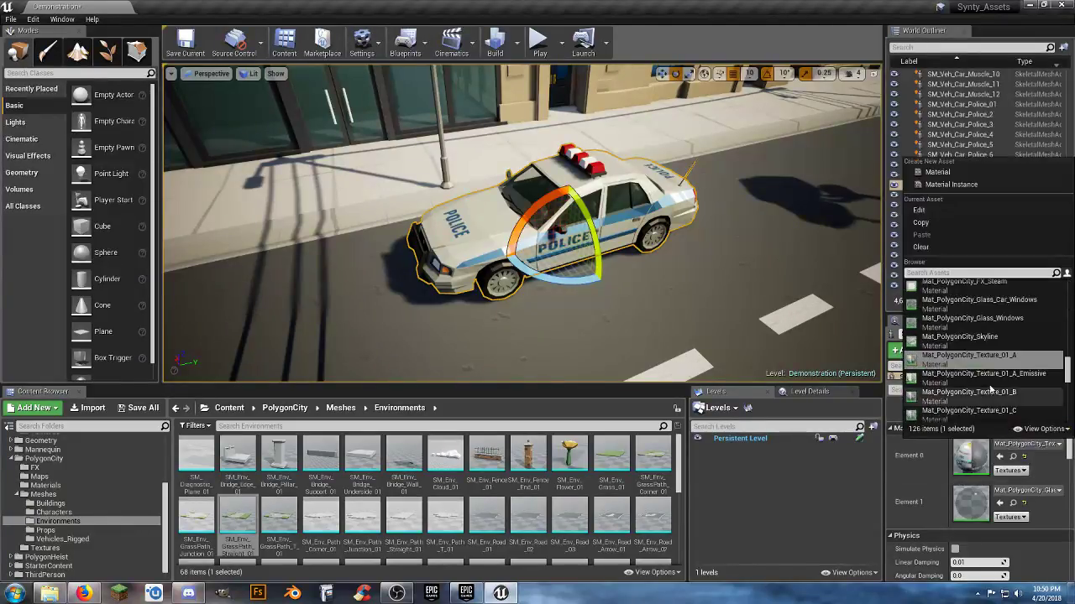
click(987, 395)
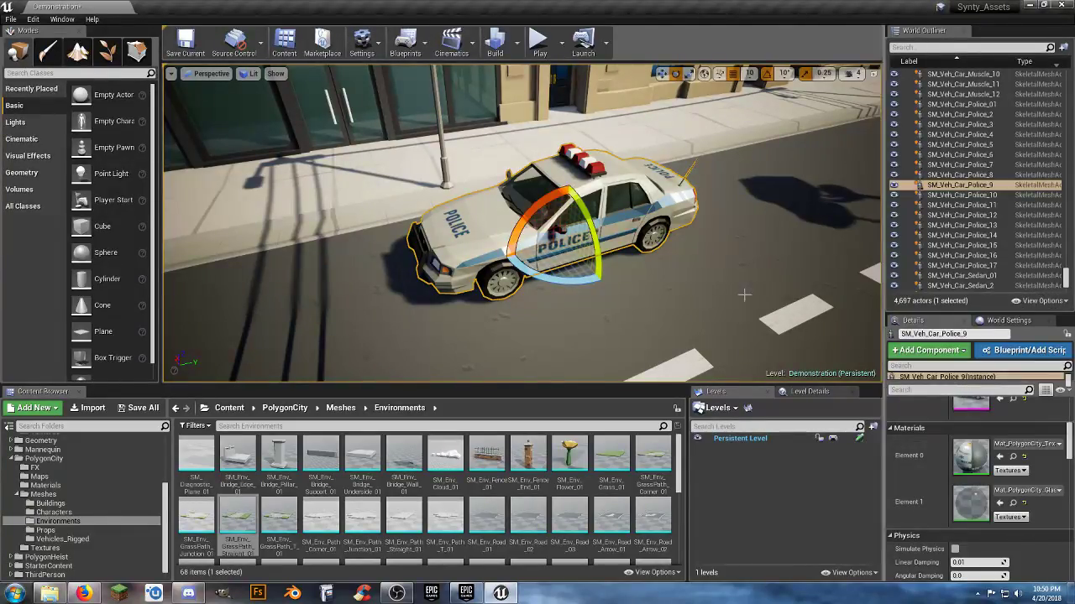
click(1026, 443)
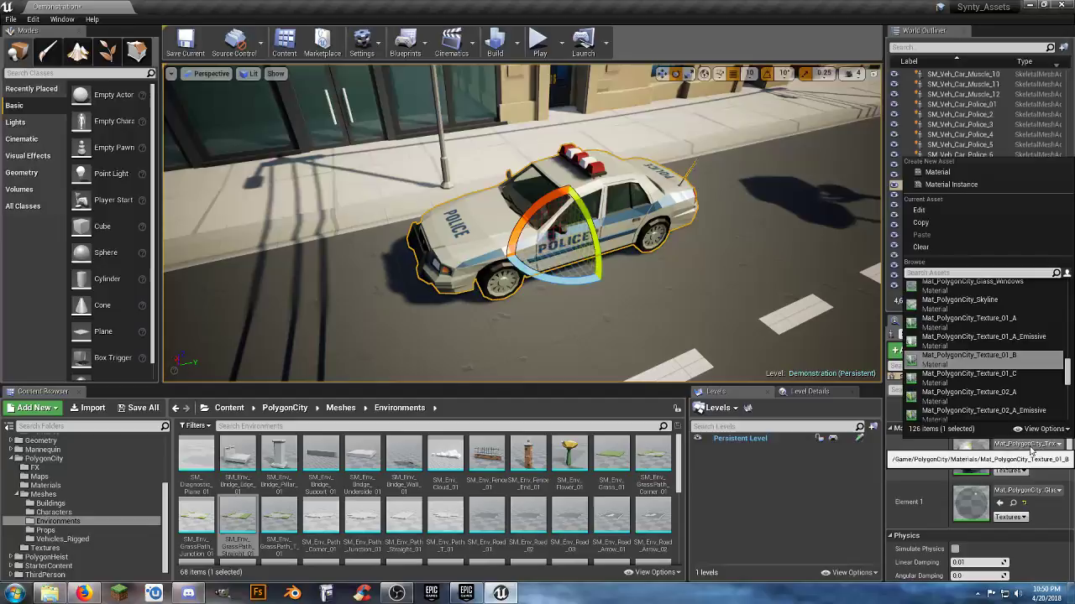
click(1000, 394)
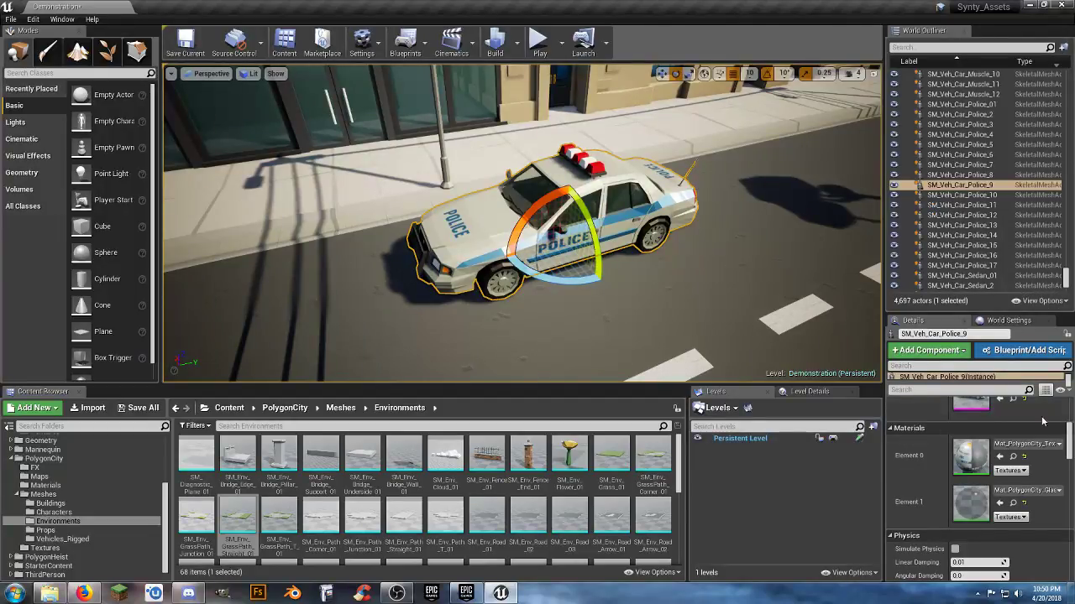
click(1026, 443)
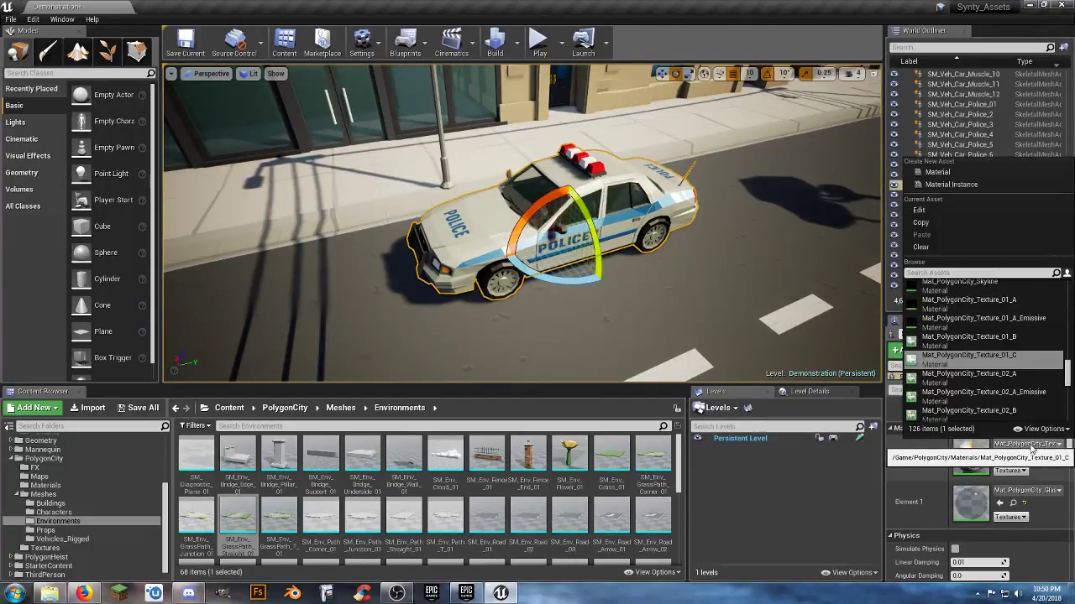
click(993, 378)
Select the red van SM_Veh_Car_Van_01 in the street and open the PolygonHeist/Meshes/Vehicles folder
right_drag(751, 290, 663, 277)
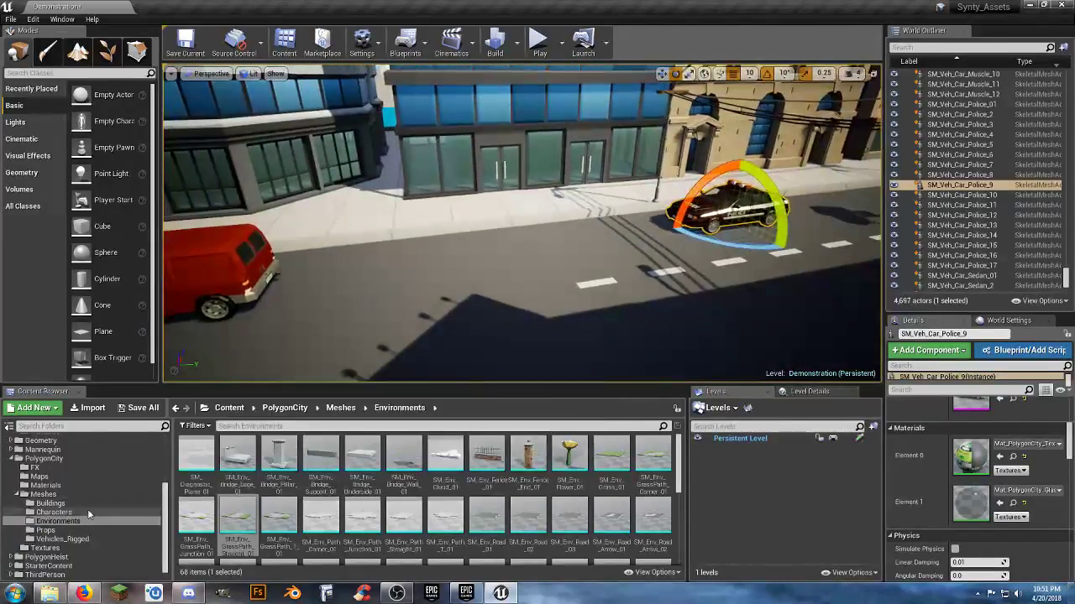
scroll(64, 548, up, 1)
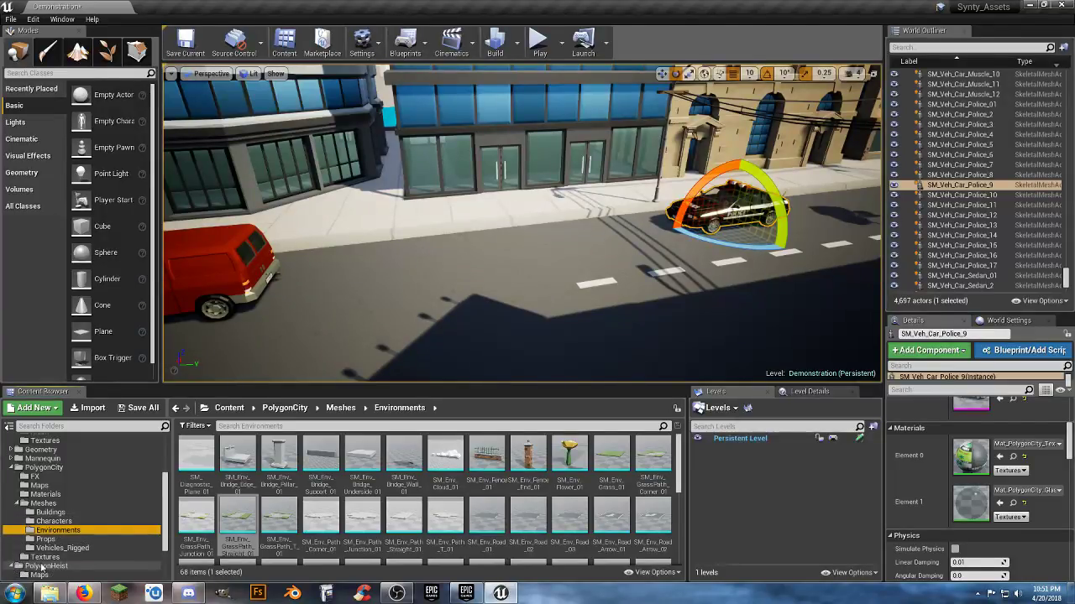
scroll(41, 569, down, 3)
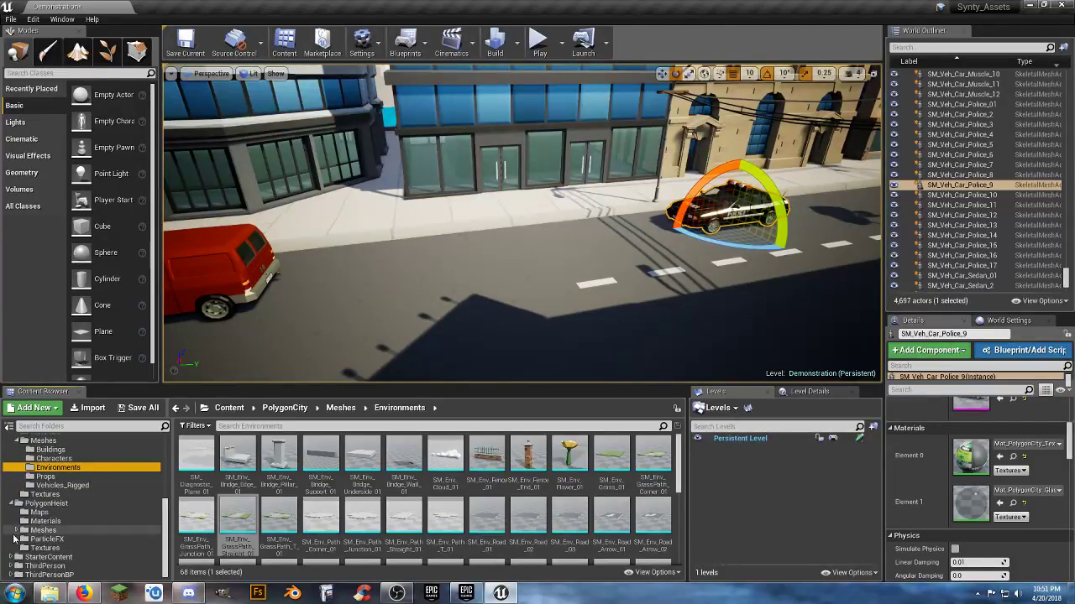
scroll(58, 546, down, 3)
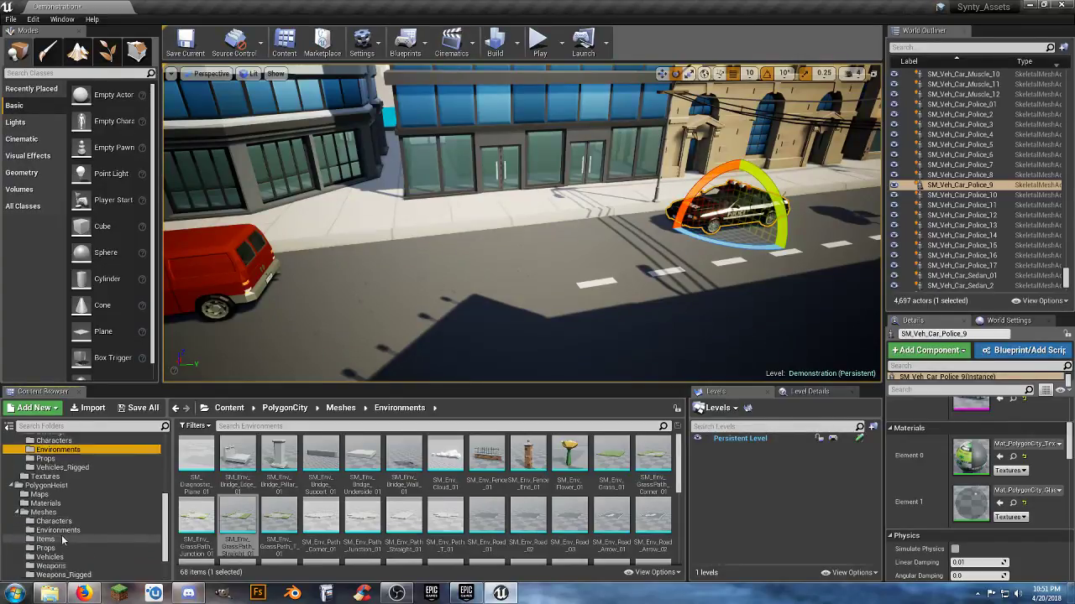
right_drag(475, 229, 379, 223)
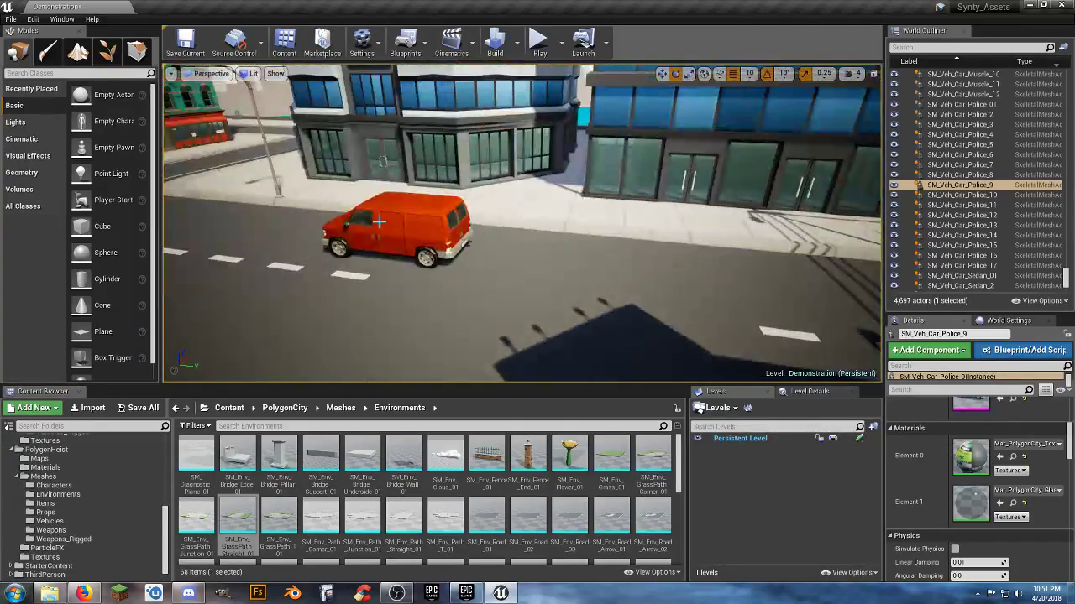
click(343, 259)
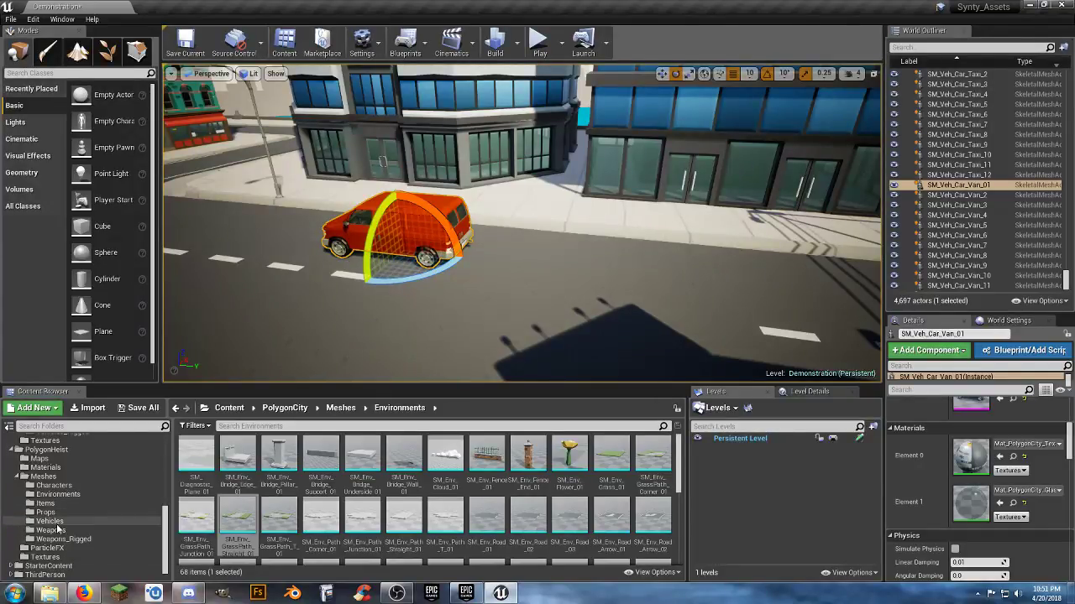
click(50, 520)
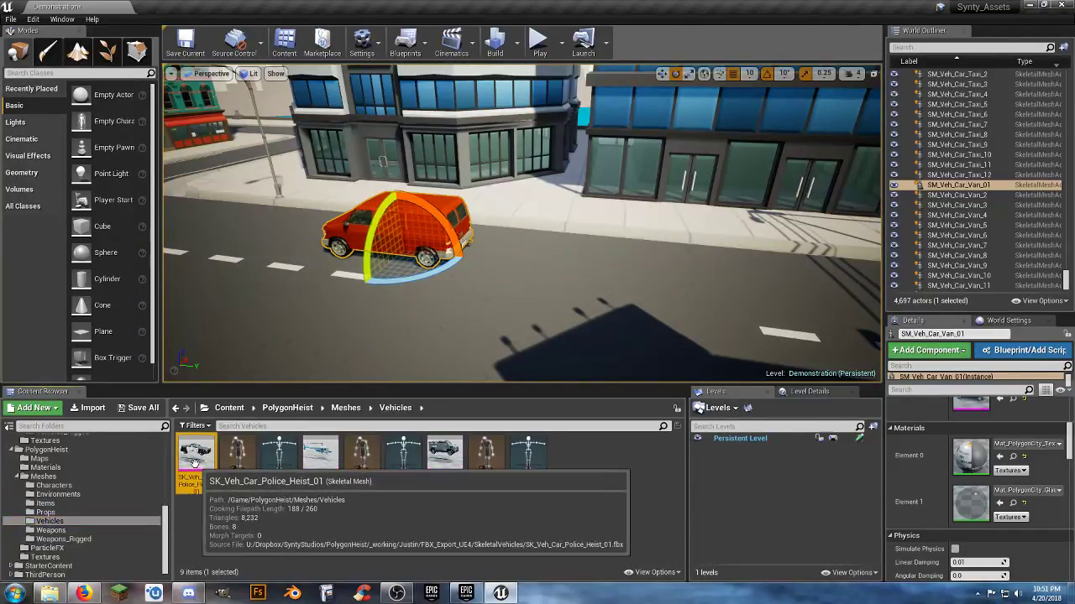
Place SK_Veh_Car_Police_Heist_01 beside the red van and SK_Veh_SwatVan_01 farther along the street, rotating both in line with the road
drag(206, 485, 529, 279)
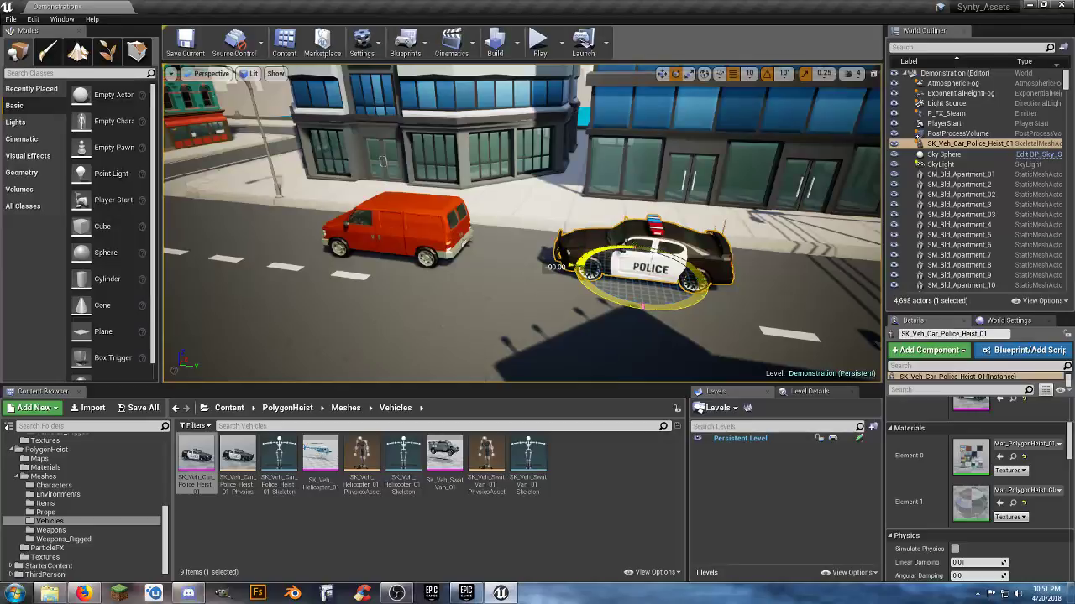
mouse_move(559, 303)
right_down()
mouse_move(490, 304)
mouse_move(638, 294)
mouse_move(541, 307)
right_up()
drag(444, 455, 616, 249)
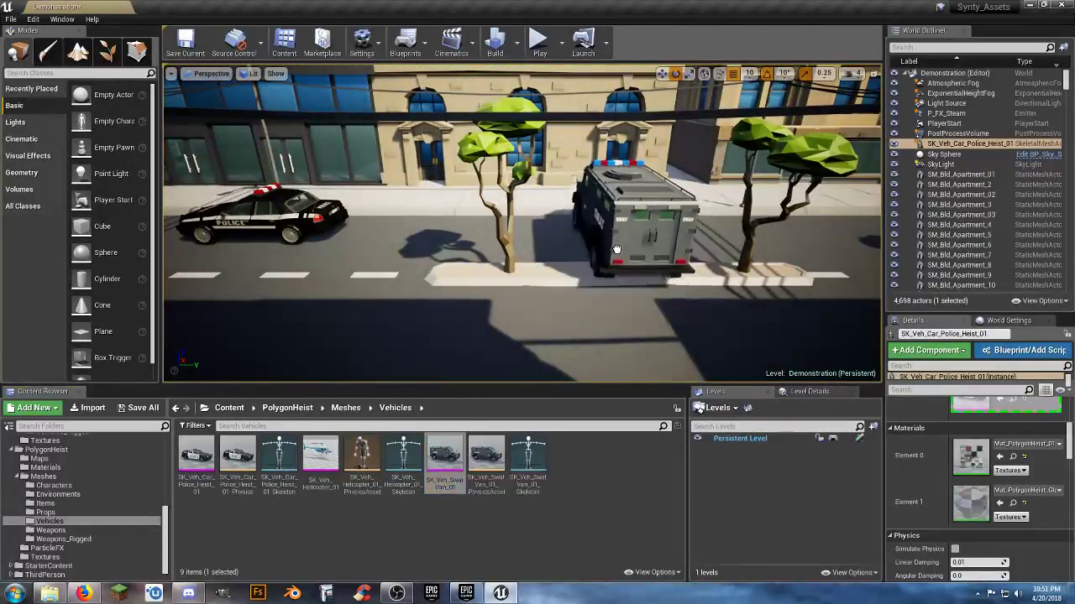
key(e)
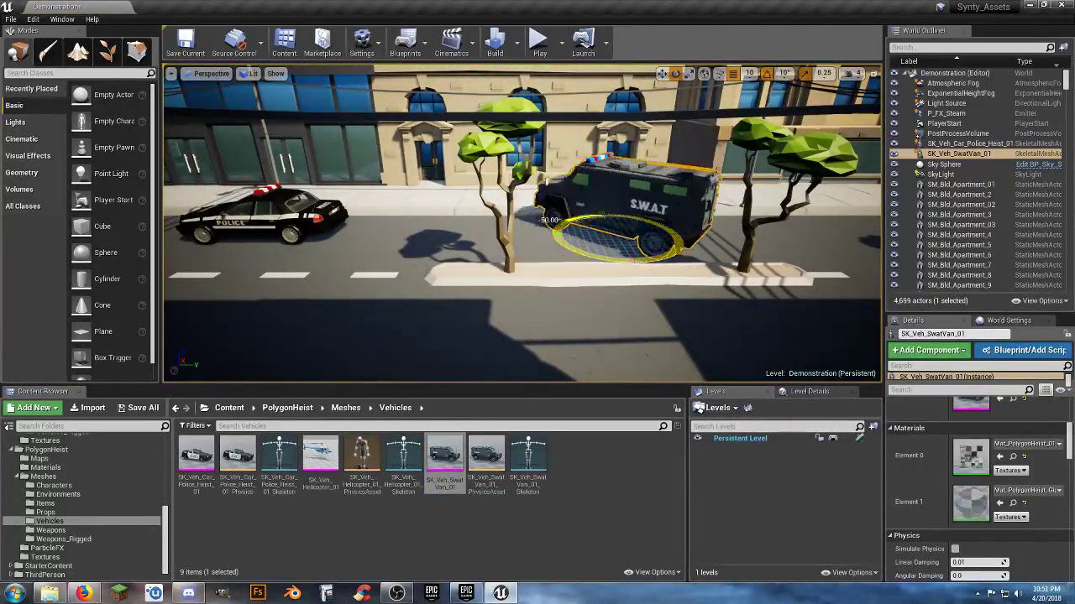
Place the SK_Veh_Helicopter_01 police helicopter on the roof of the hospital
right_drag(570, 252, 606, 272)
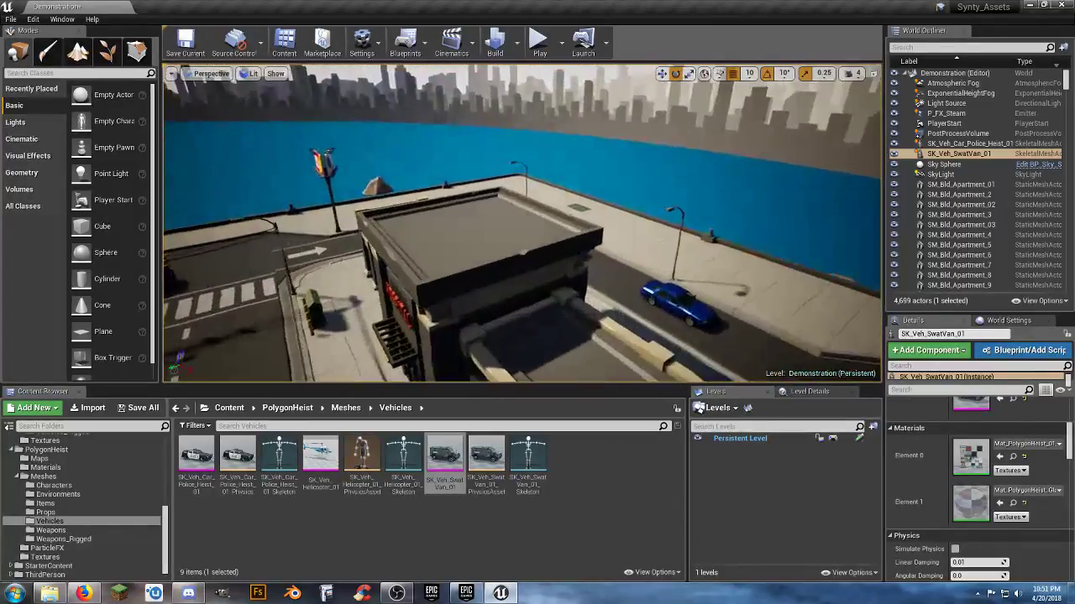
drag(320, 458, 453, 223)
right_drag(453, 223, 441, 233)
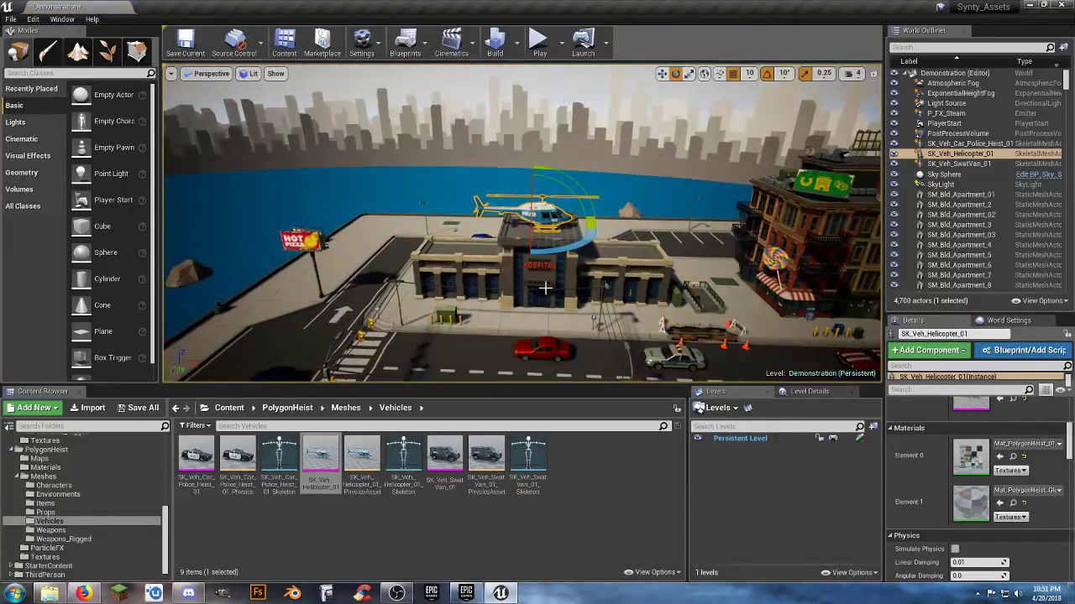
Play-test the level by walking the character over to view the helicopter on the hospital, and end the play session
click(541, 40)
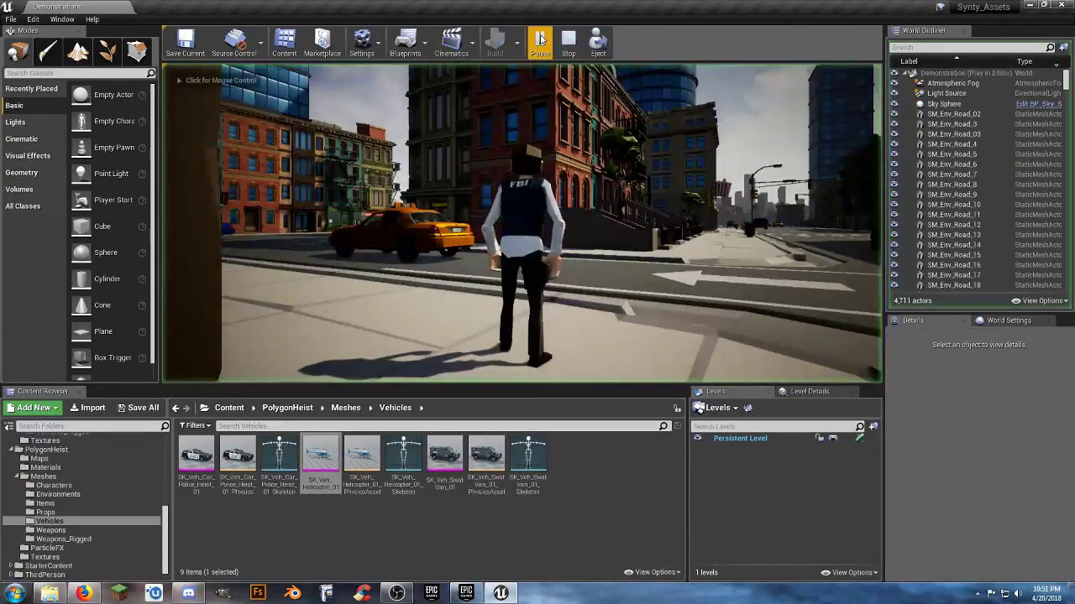
click(530, 146)
key(w)
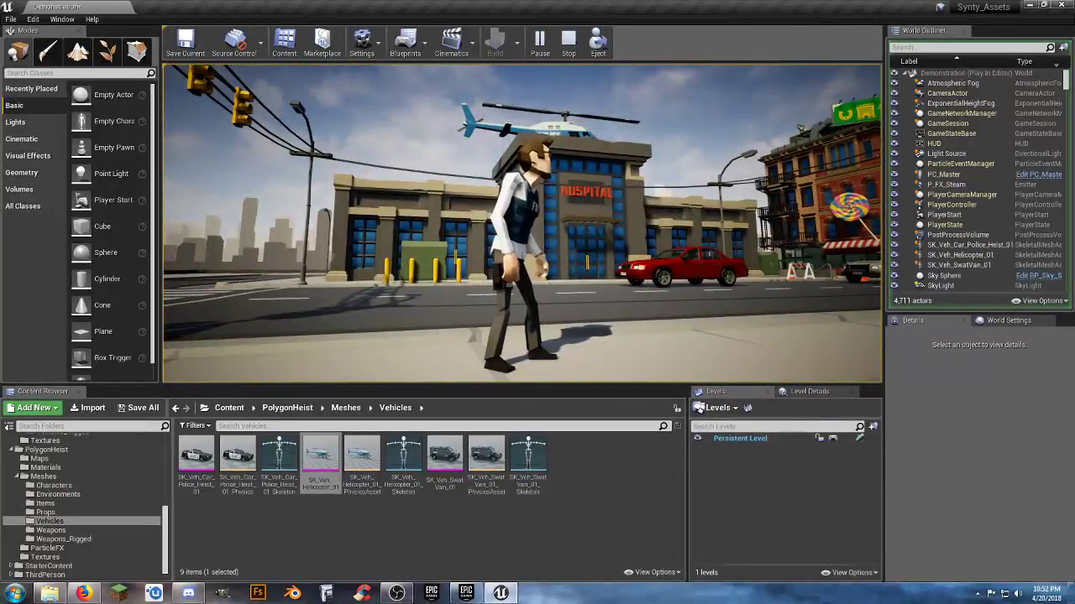
key(Escape)
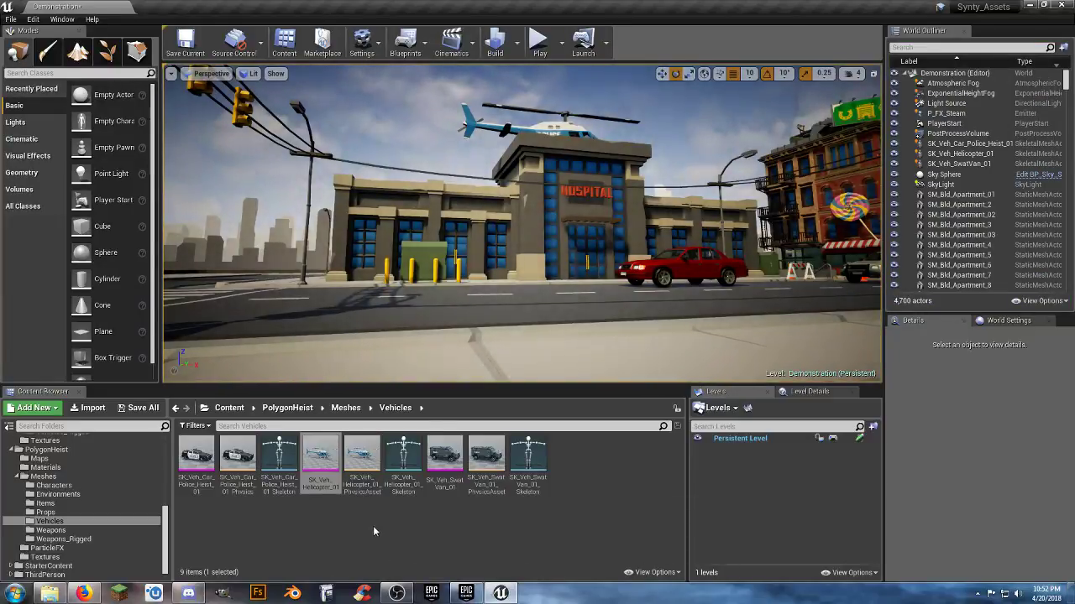
Open the SK_Veh_Helicopter_01_Skeleton asset and examine the helicopter body and main rotor up close
double_click(403, 462)
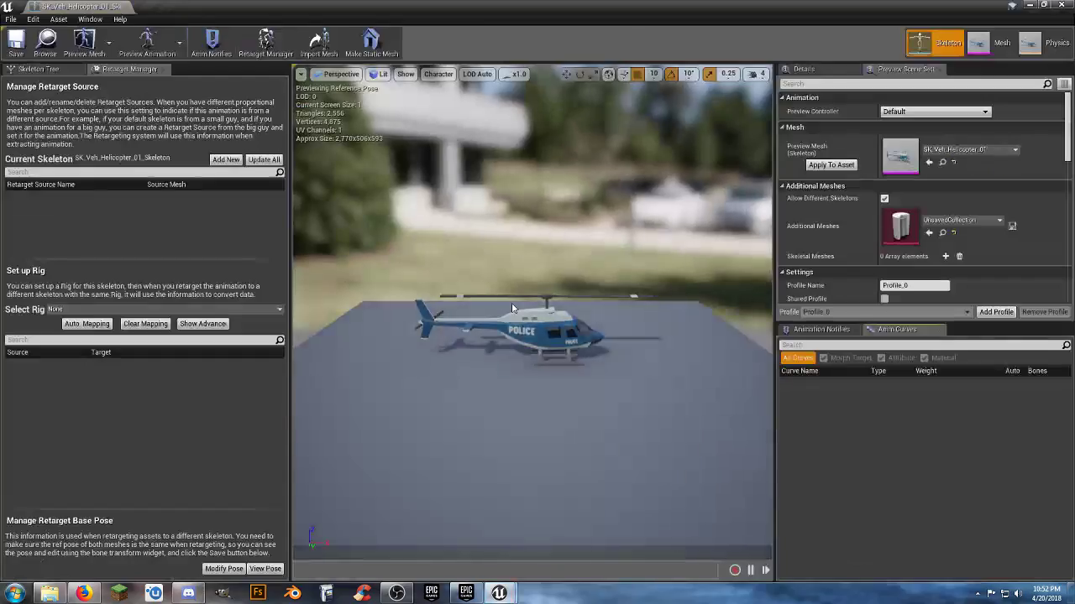
right_drag(406, 466, 418, 445)
key(w)
click(522, 483)
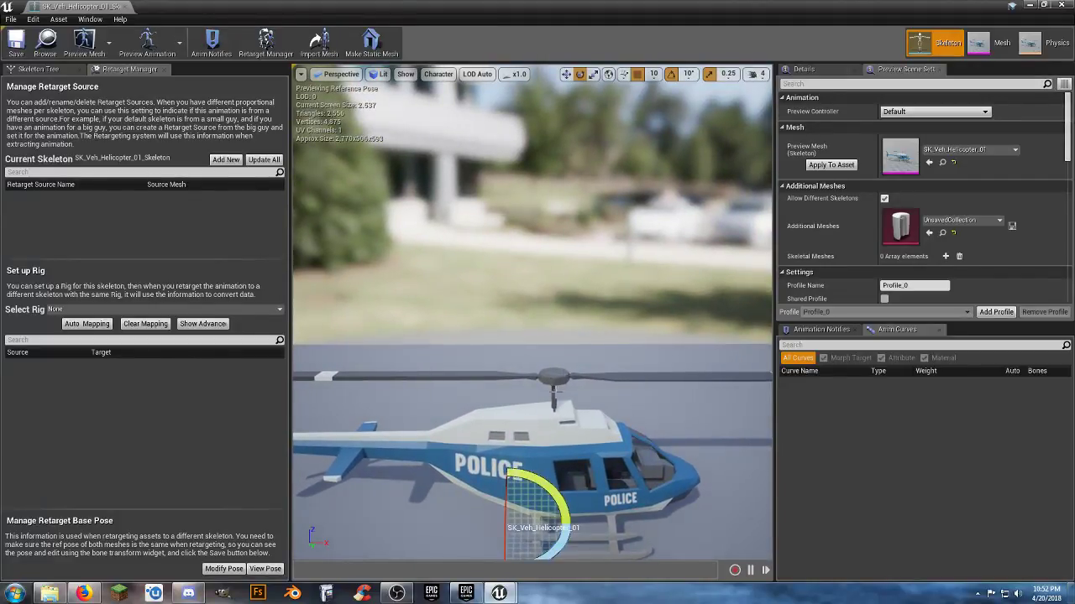
key(s)
right_drag(555, 391, 556, 410)
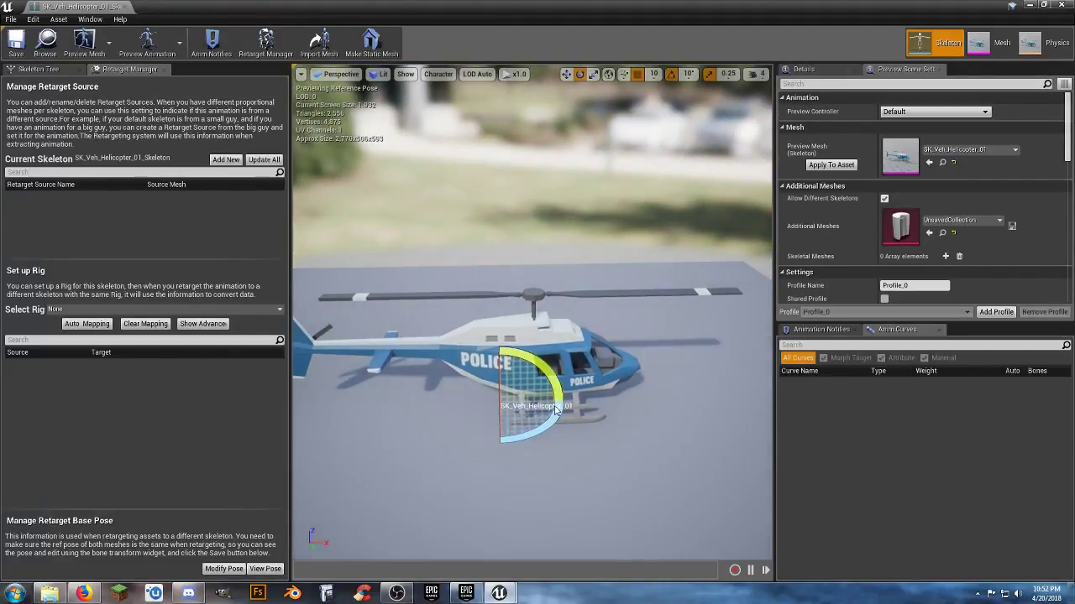
Show the skeleton tree and check the pivots of the helicopter's back blades, glass, Stick_01 and Stick_02 bones
click(53, 69)
click(101, 109)
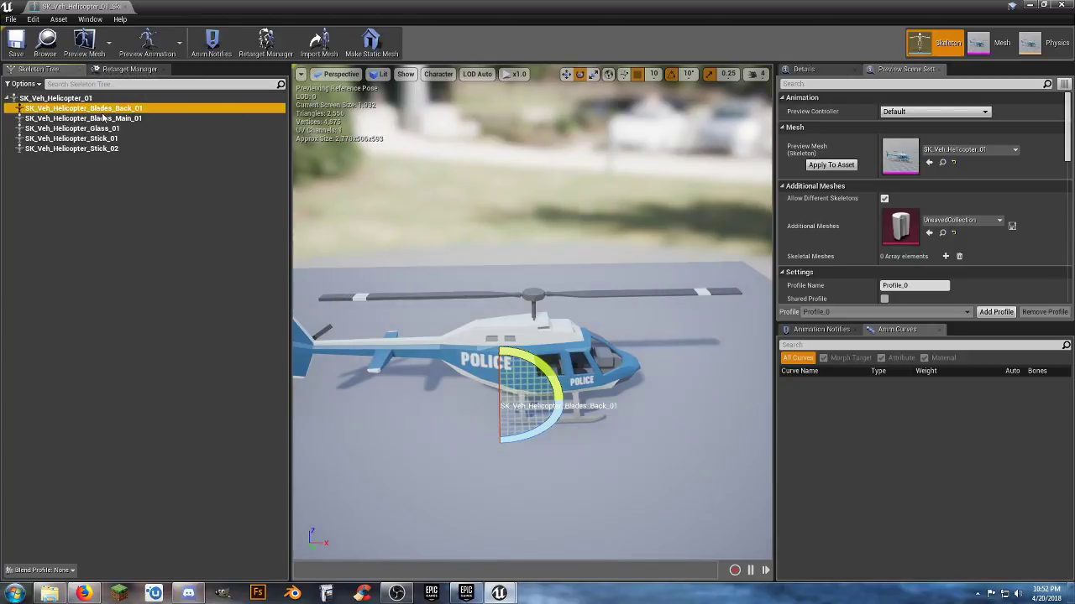
click(98, 129)
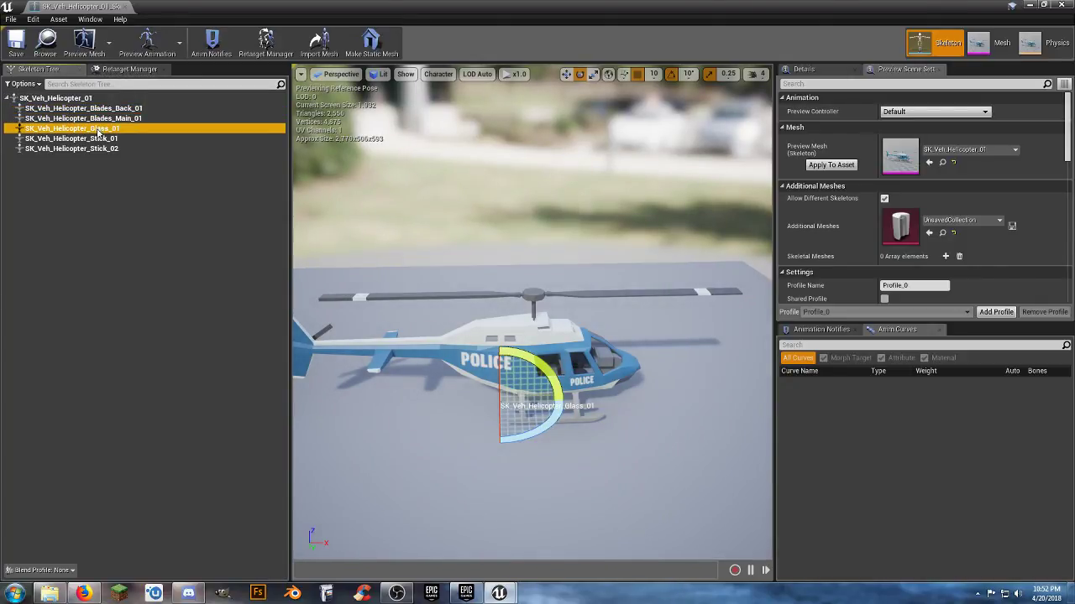
click(94, 139)
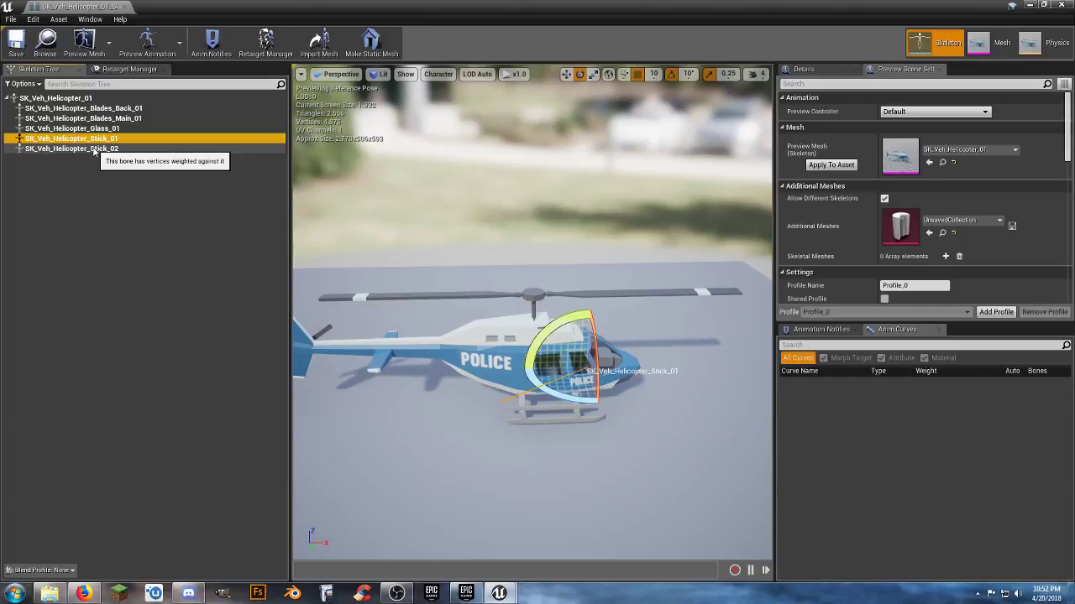
click(94, 150)
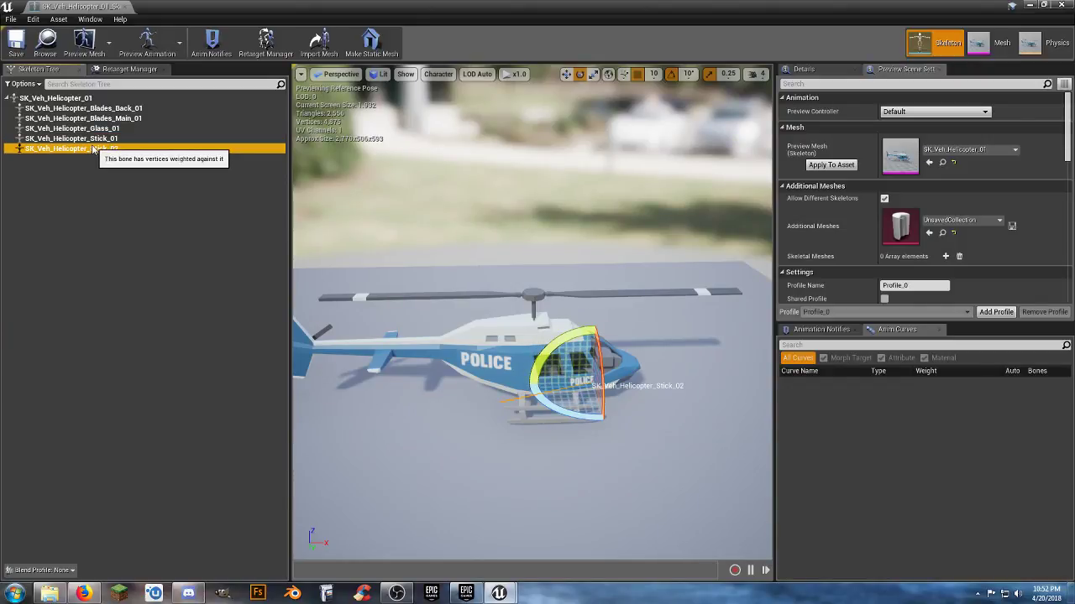
Examine the control sticks inside the helicopter's cockpit, and check the Stick_01 and Glass_01 bones against the model
right_drag(532, 424, 474, 424)
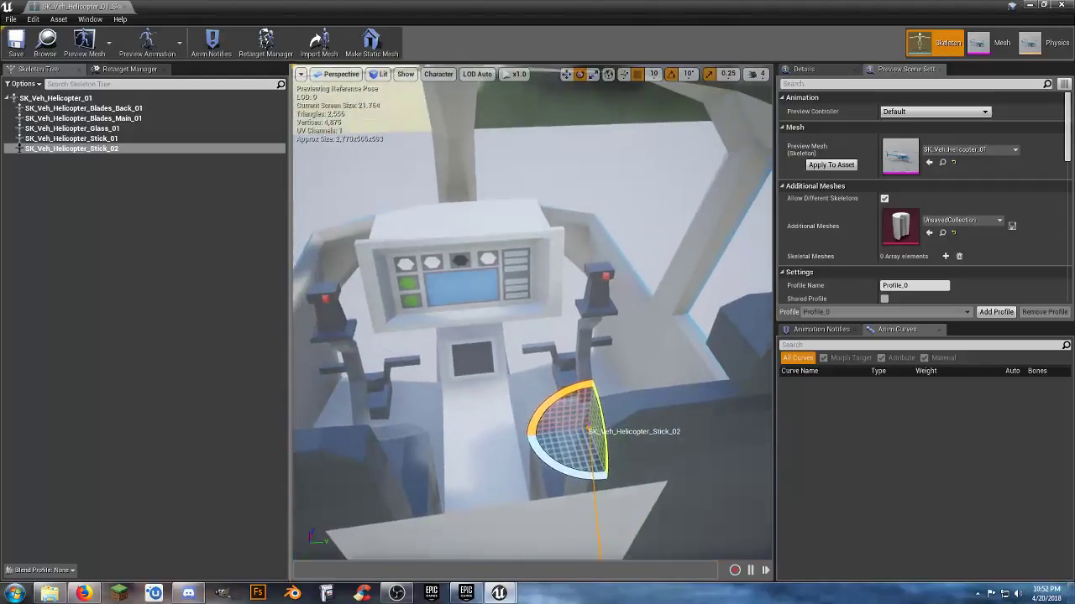
click(115, 139)
click(114, 131)
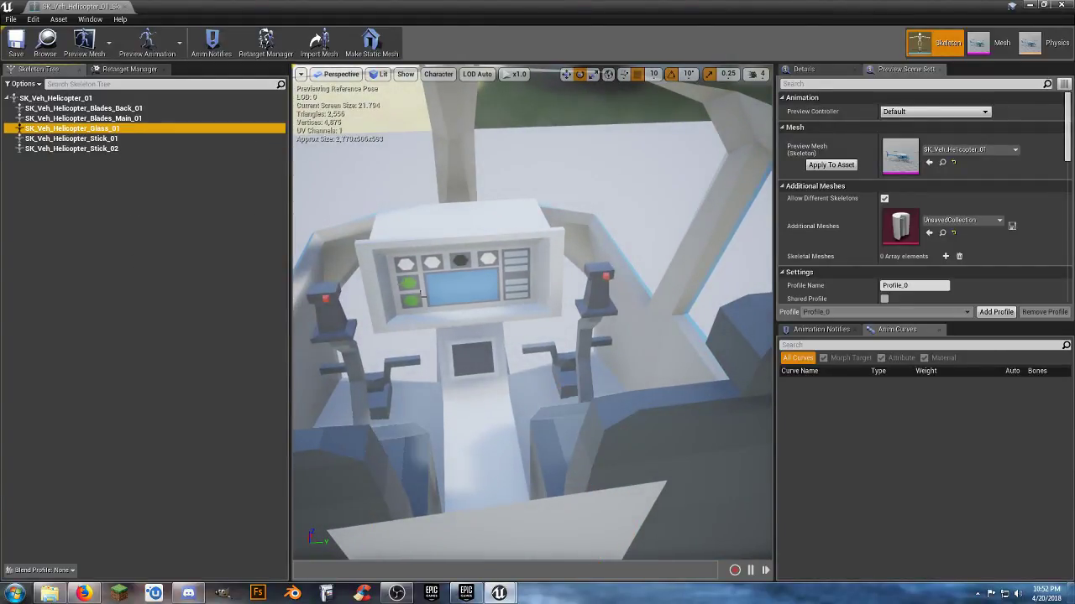
mouse_move(420, 292)
right_down()
mouse_move(395, 290)
mouse_move(403, 294)
right_up()
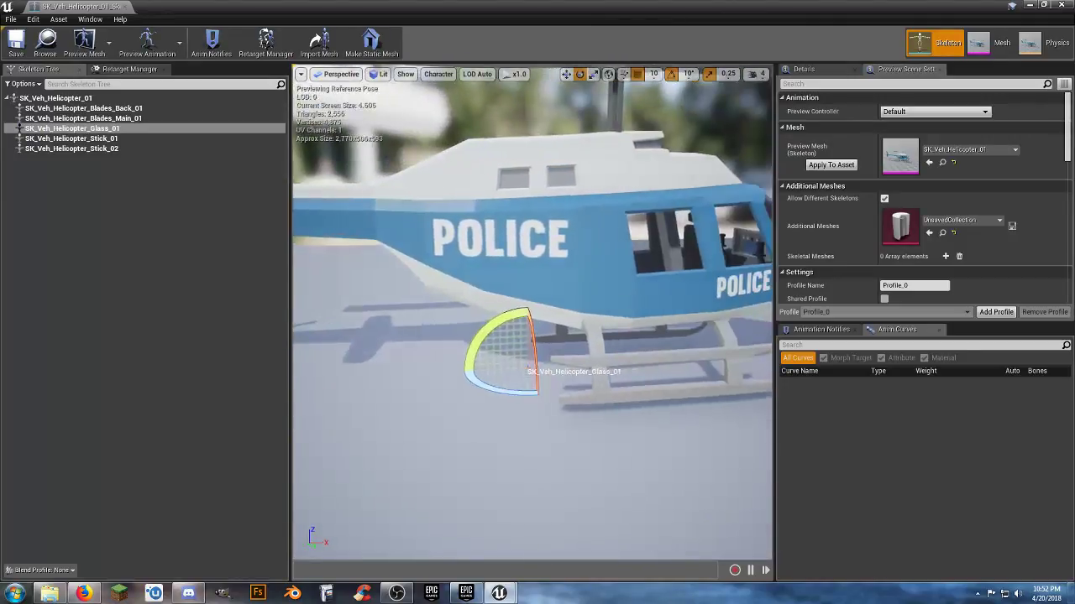
right_drag(595, 392, 595, 393)
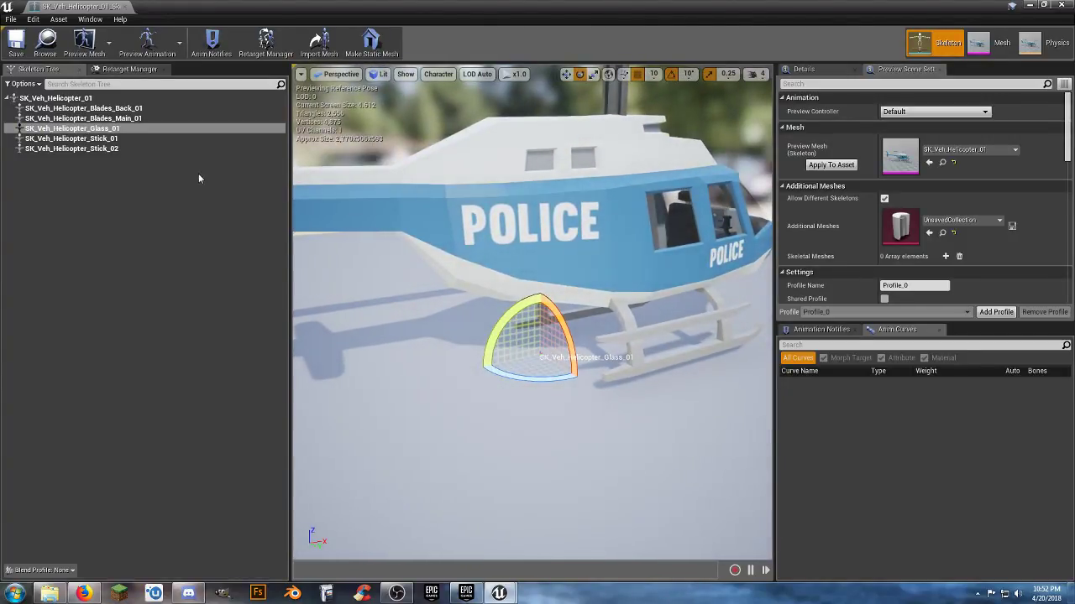
Check the Blades_Back_01 bone and the main rotor against the root bone, and close the skeleton editor
click(103, 109)
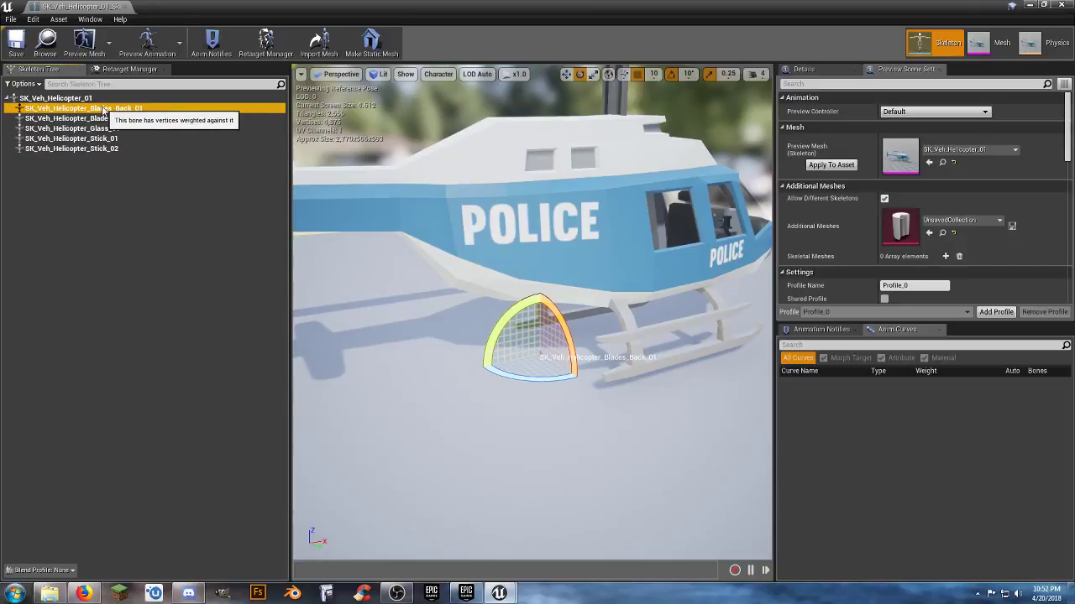
mouse_move(640, 372)
right_down()
mouse_move(636, 335)
mouse_move(638, 370)
mouse_move(628, 354)
right_up()
click(517, 322)
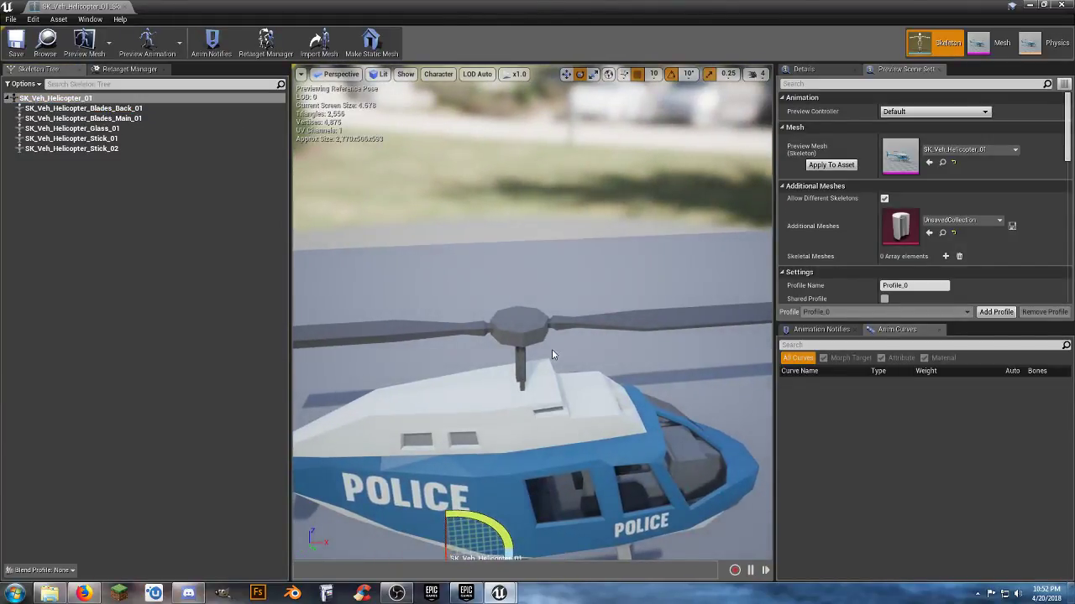
scroll(552, 349, down, 5)
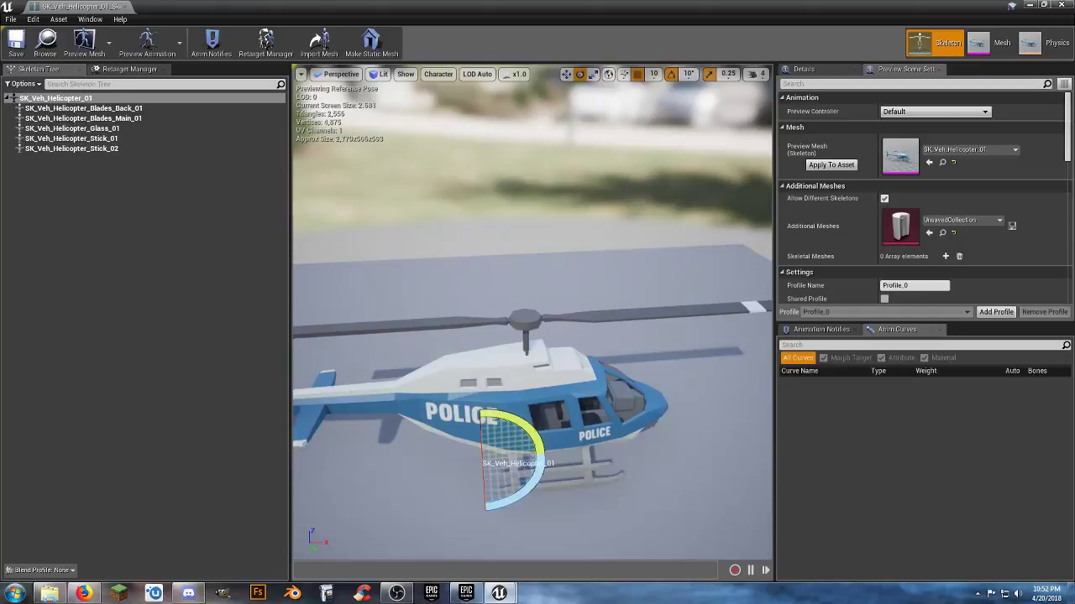
click(124, 72)
click(69, 72)
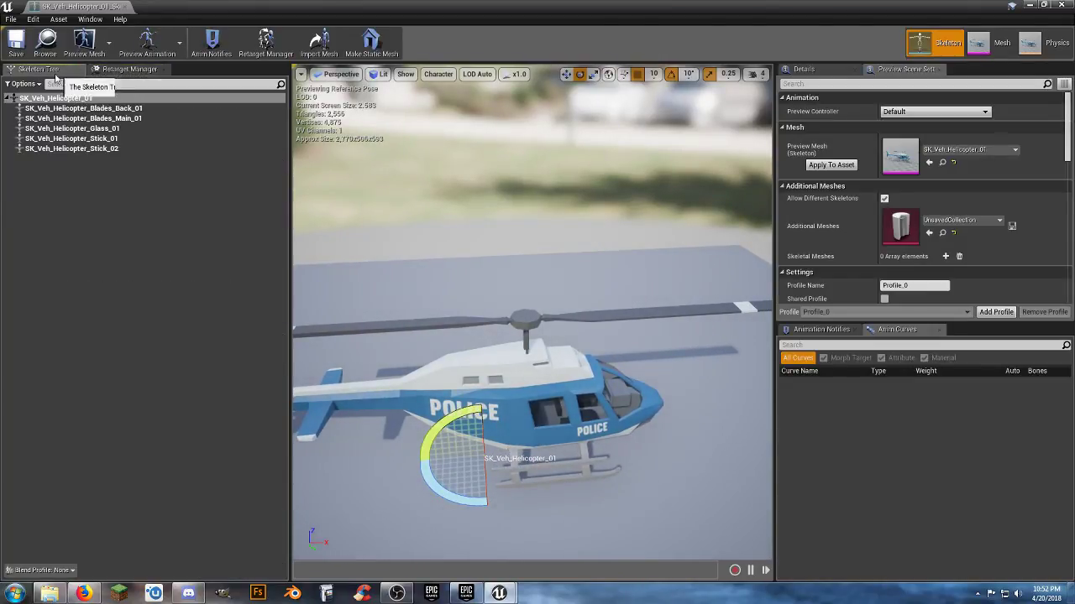
click(124, 6)
click(379, 543)
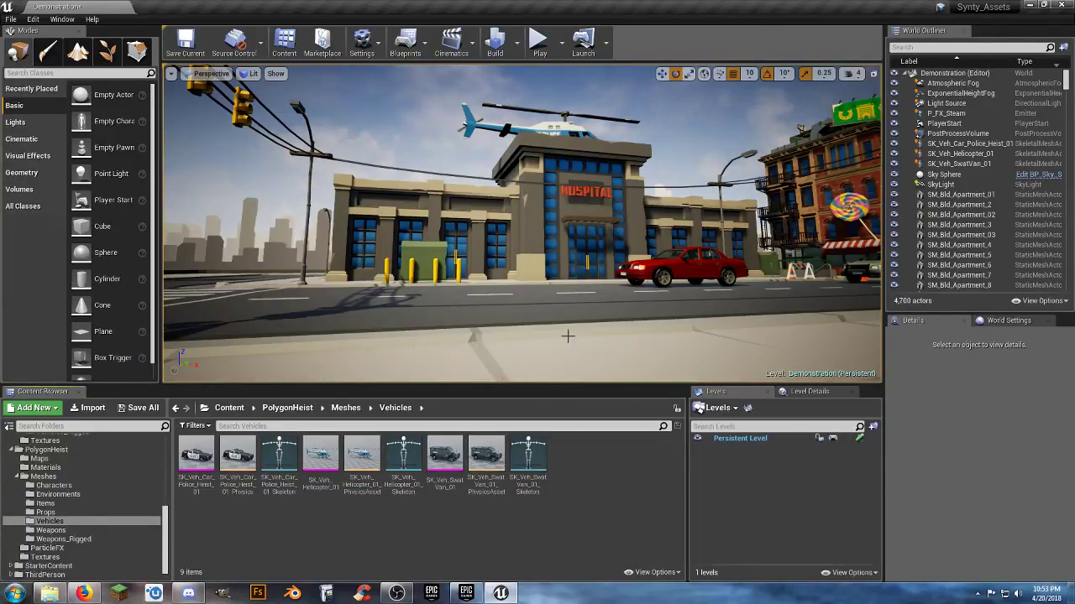
Reopen the SK_Veh_Helicopter_01_Skeleton asset and compare the pivots of the Blades_Back_01 and Blades_Main_01 bones
right_drag(568, 336, 587, 262)
right_drag(515, 271, 786, 250)
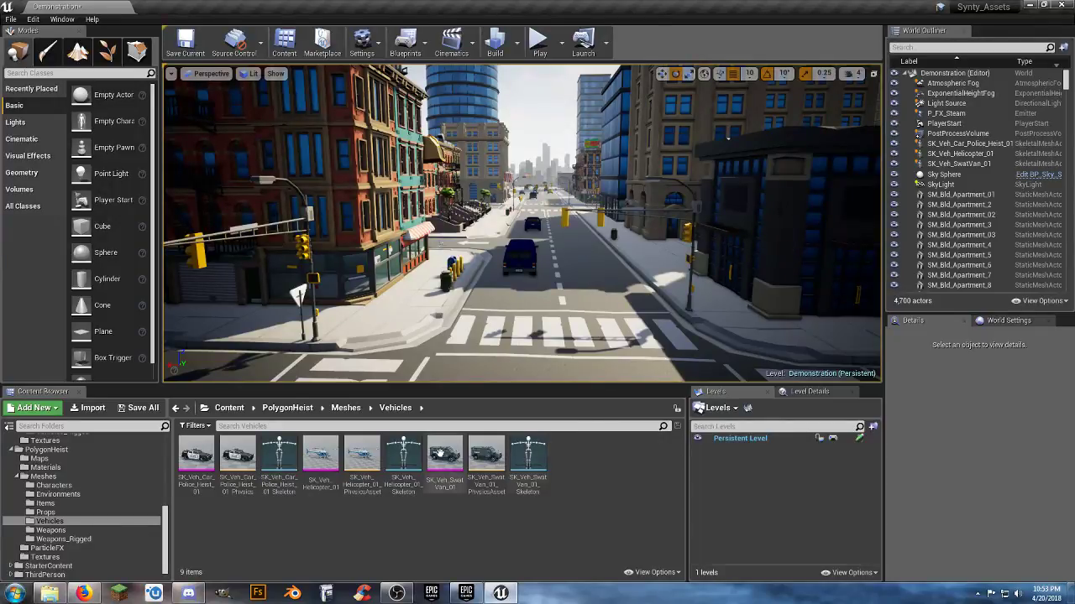
double_click(406, 466)
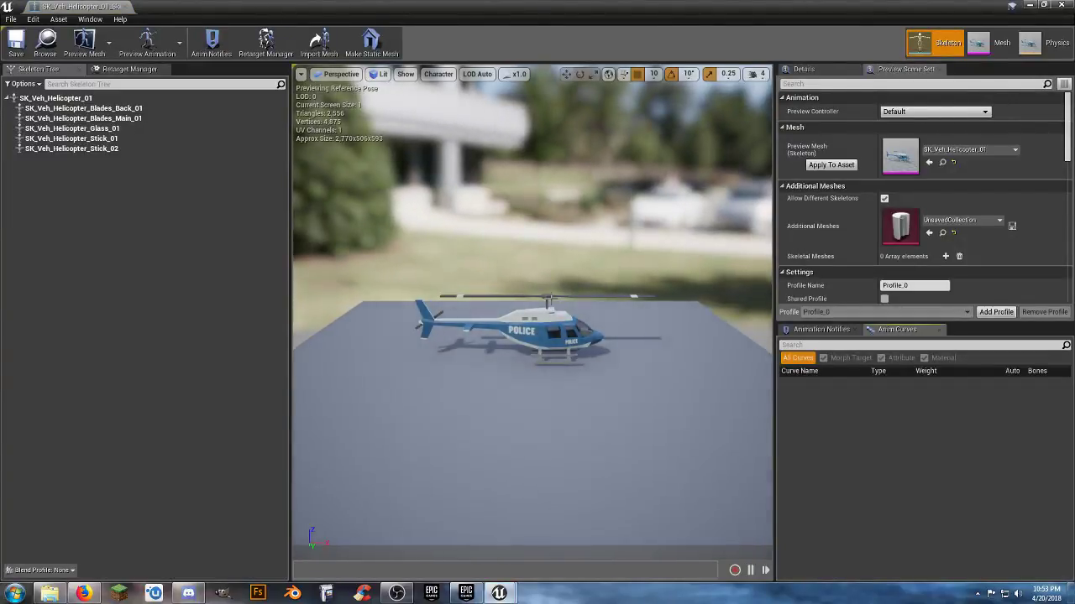
click(558, 330)
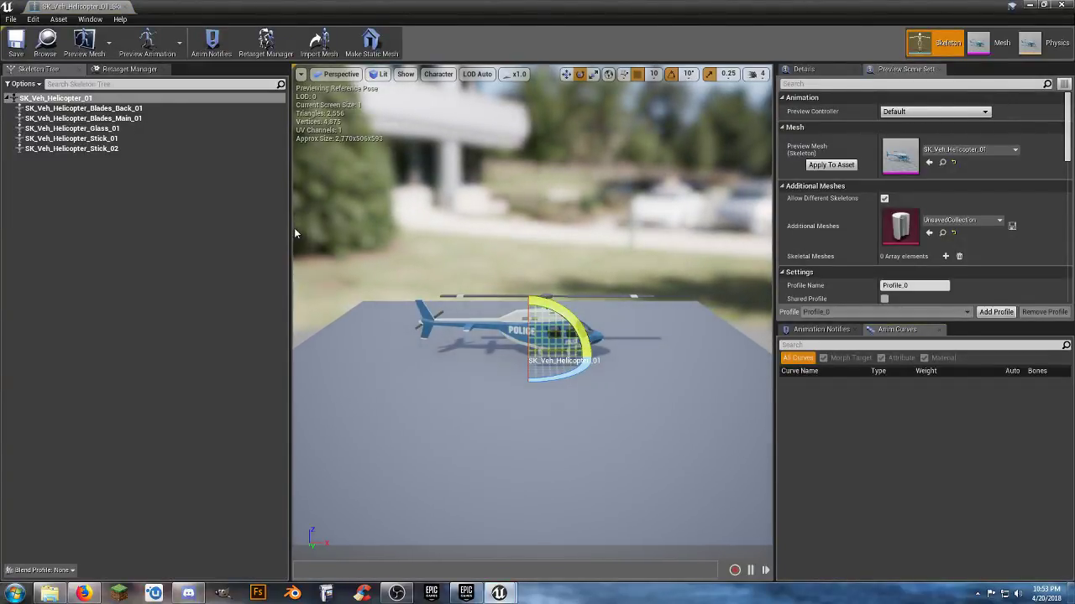
click(84, 109)
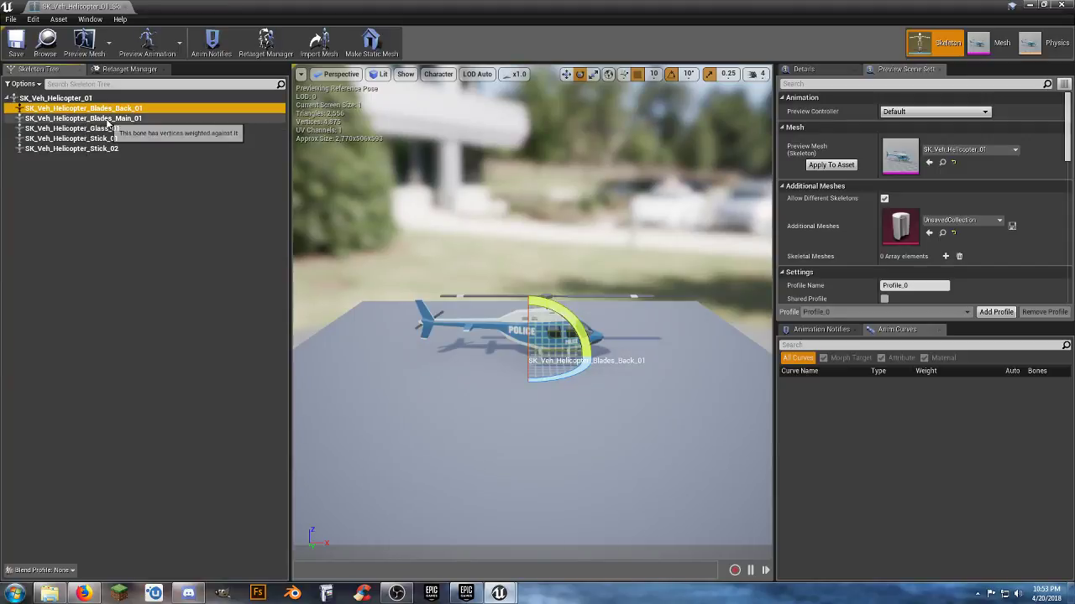
click(106, 120)
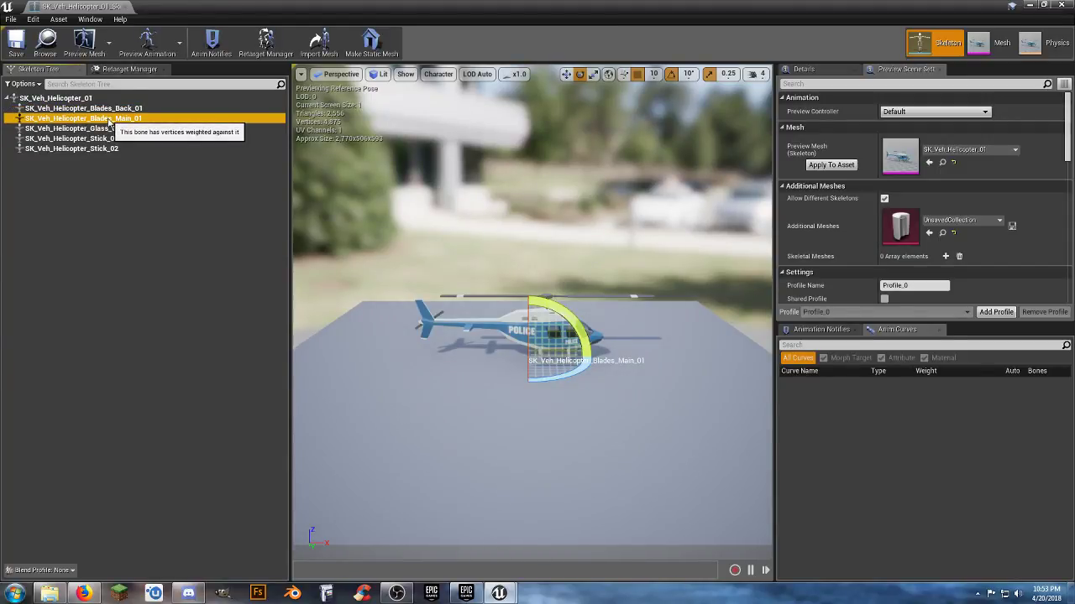
key(w)
mouse_move(530, 318)
right_down()
mouse_move(536, 294)
mouse_move(542, 321)
right_up()
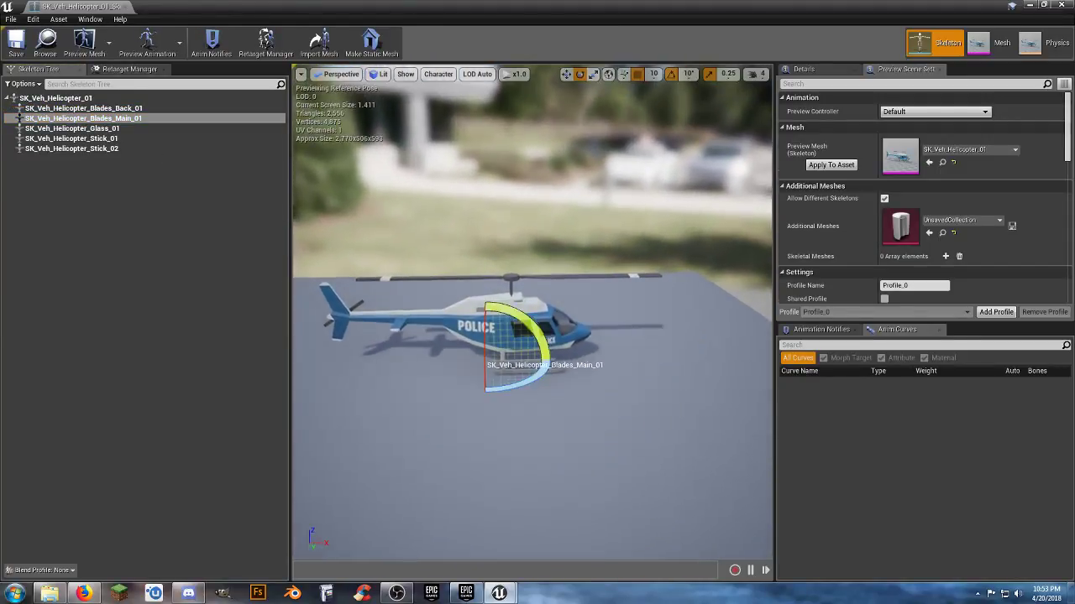
Try spinning the Blades_Main_01 bone around its vertical axis, and undo the rotations
mouse_move(516, 382)
mouse_down()
mouse_move(415, 395)
mouse_move(395, 365)
mouse_move(470, 378)
mouse_move(550, 366)
mouse_move(503, 329)
mouse_move(521, 386)
mouse_up()
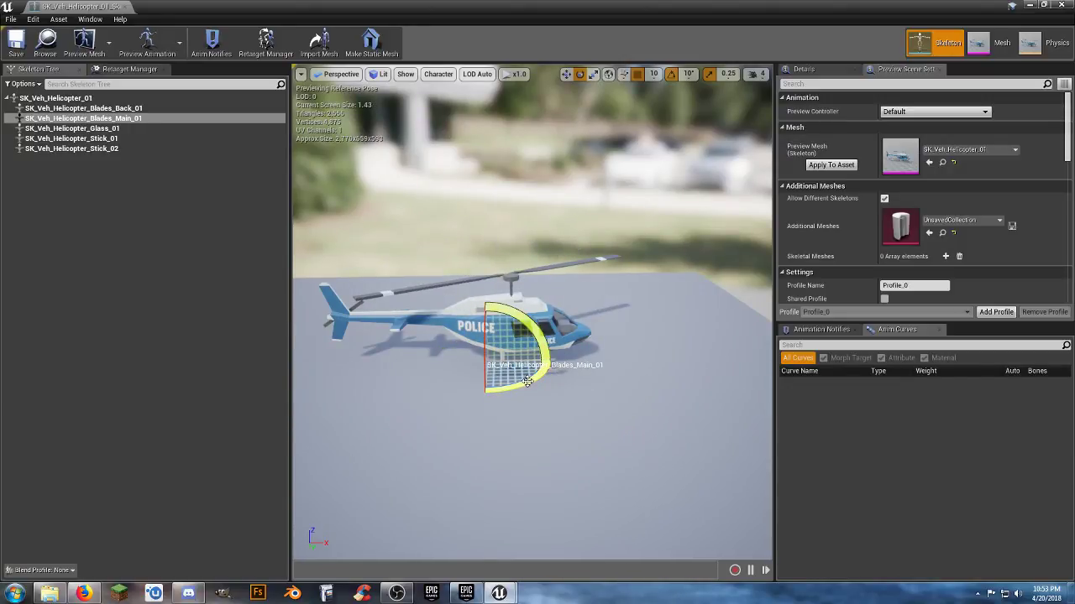
key(ctrl+z)
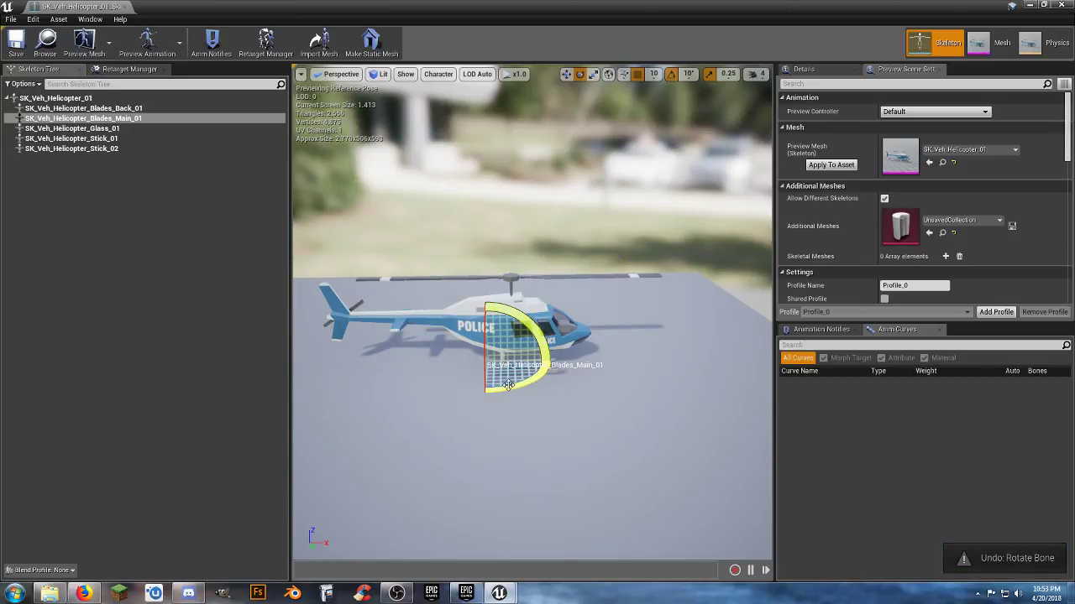
drag(507, 390, 770, 389)
drag(546, 357, 510, 390)
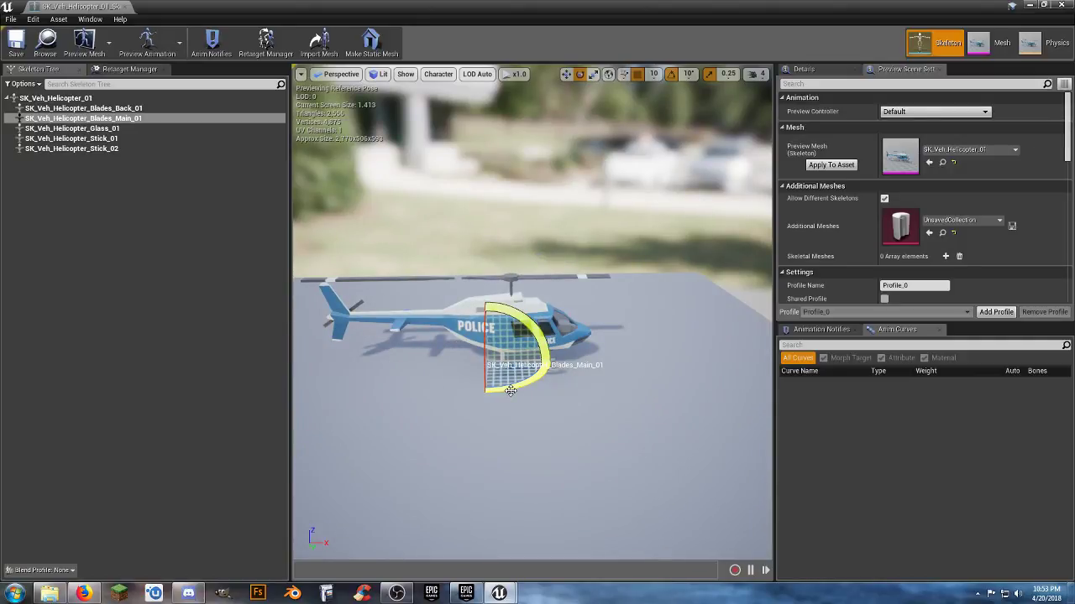
key(ctrl+z)
right_drag(511, 390, 499, 340)
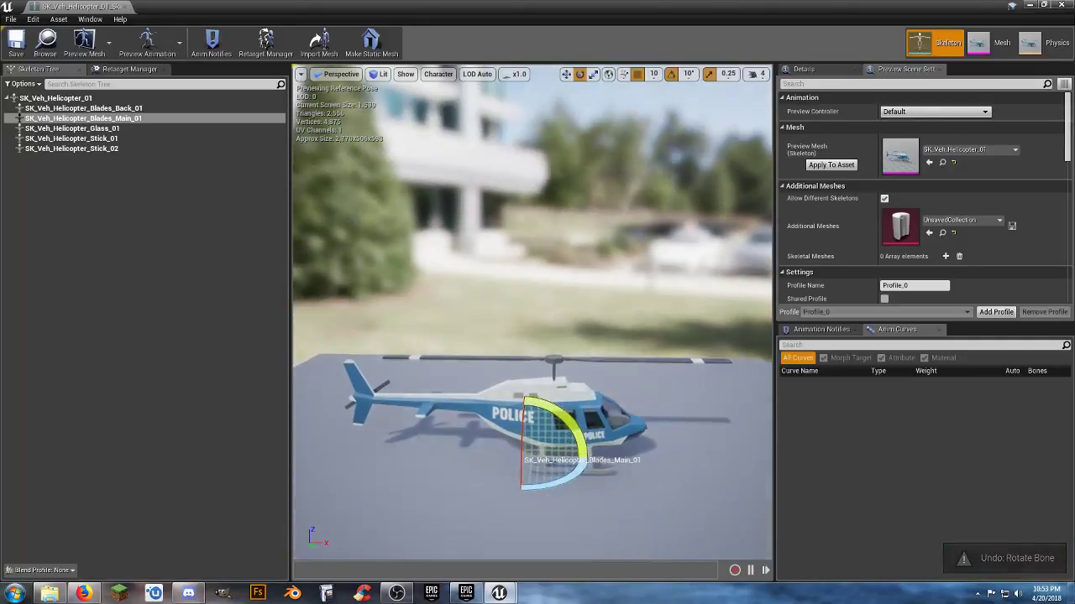
key(w)
right_drag(408, 159, 407, 208)
key(s)
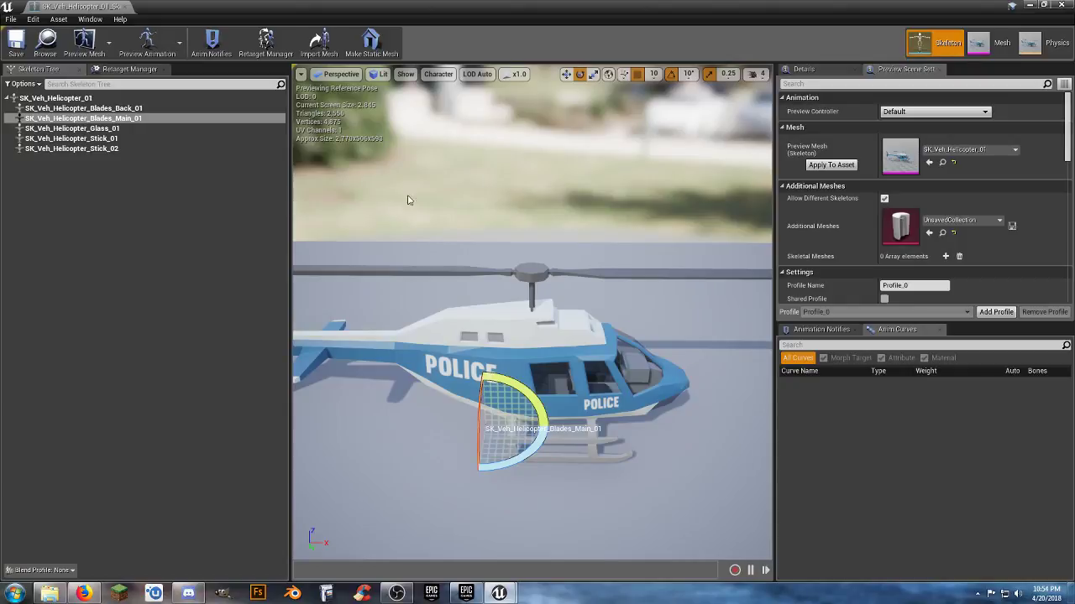
Try moving the Blades_Main_01 bone along its vertical axis, and undo the move
click(566, 75)
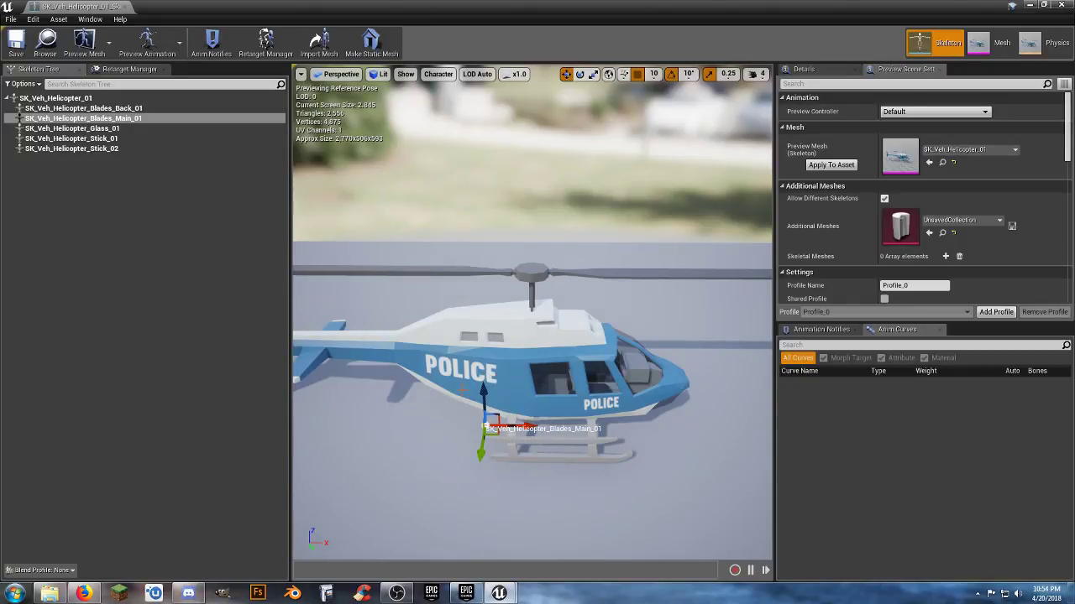
mouse_move(481, 393)
mouse_down()
mouse_move(502, 260)
mouse_move(479, 400)
mouse_move(479, 329)
mouse_move(480, 403)
mouse_move(476, 392)
mouse_up()
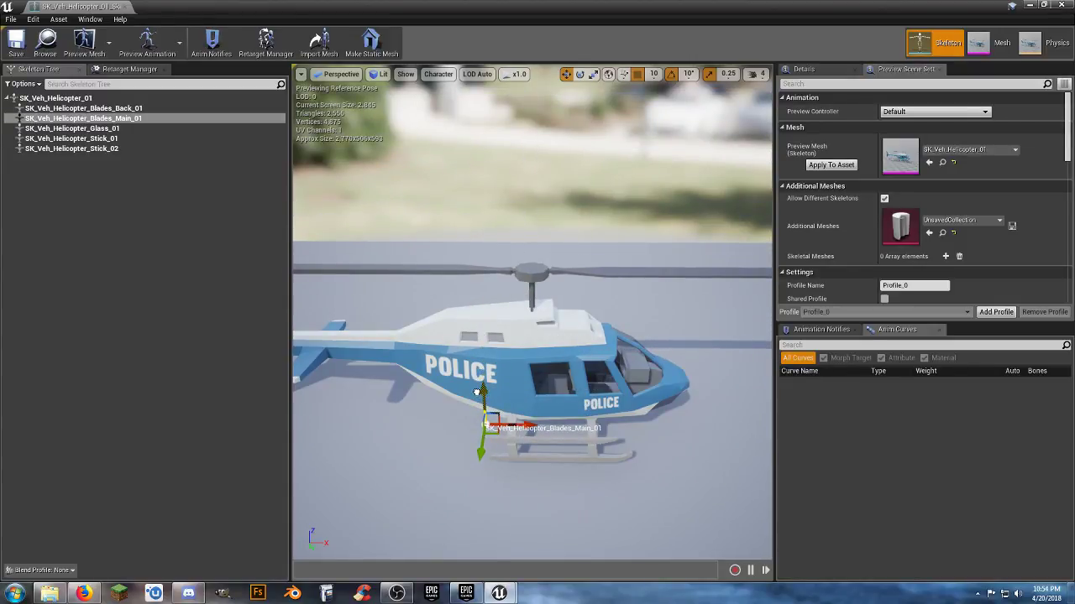
key(ctrl+z)
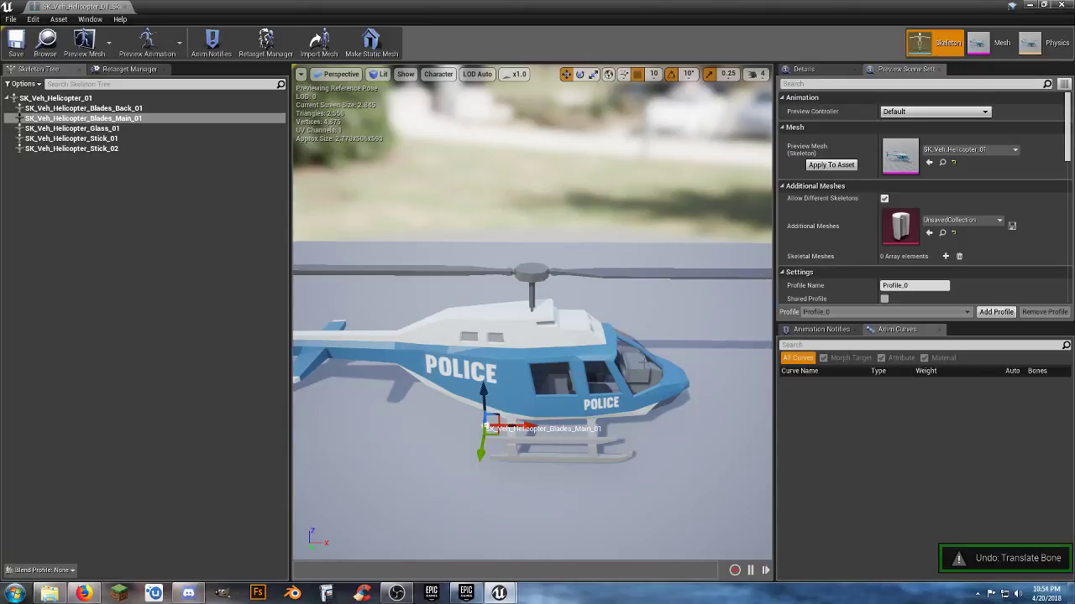
Select the Blades_Back_01 bone and compare its pivot with the tail rotor's position
right_drag(638, 361, 646, 407)
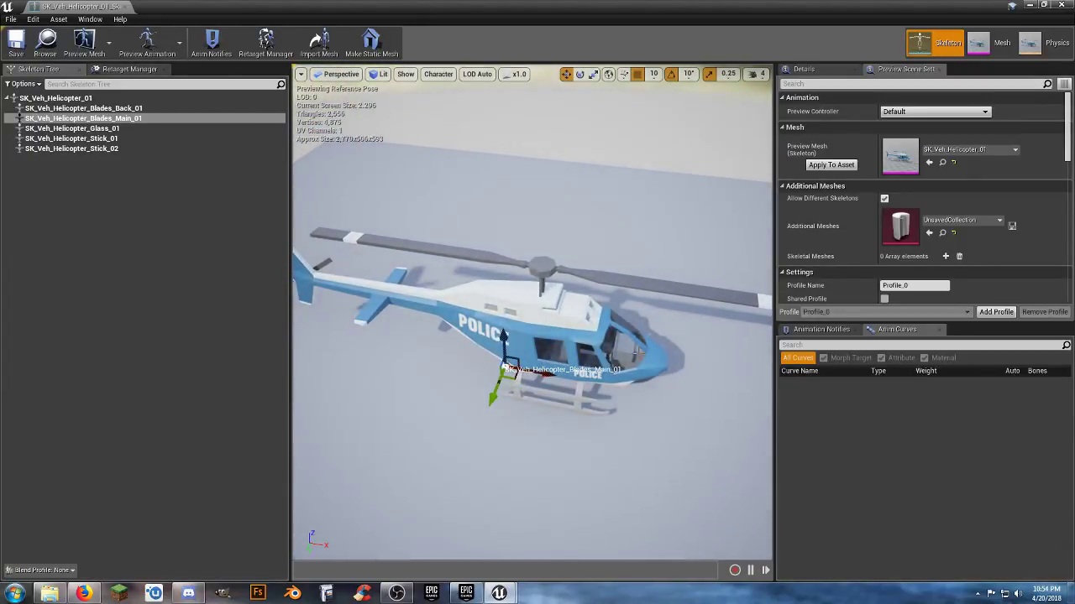
click(117, 108)
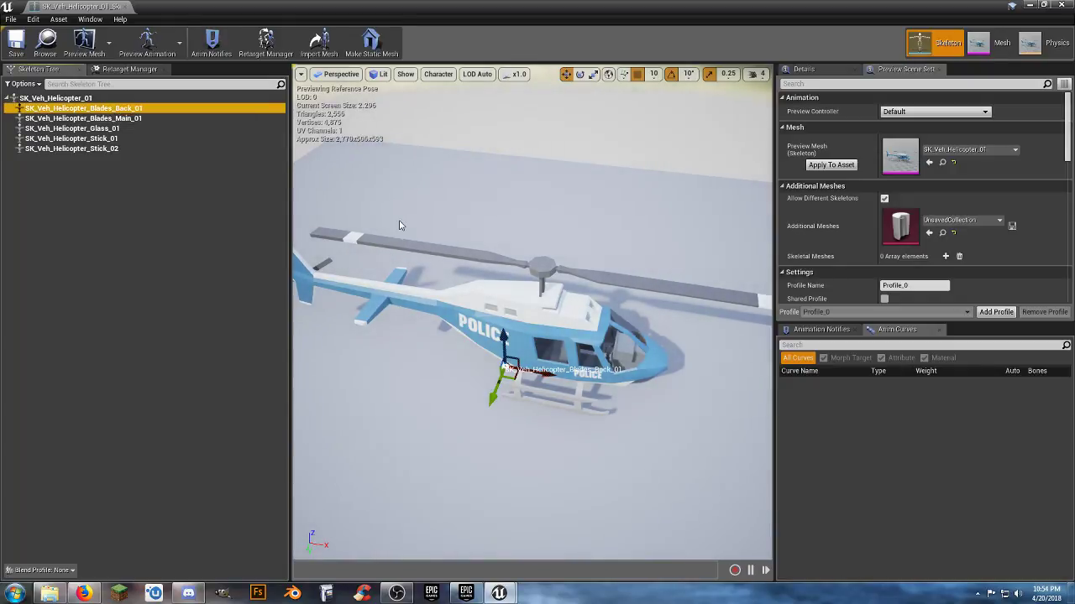
right_drag(402, 226, 370, 229)
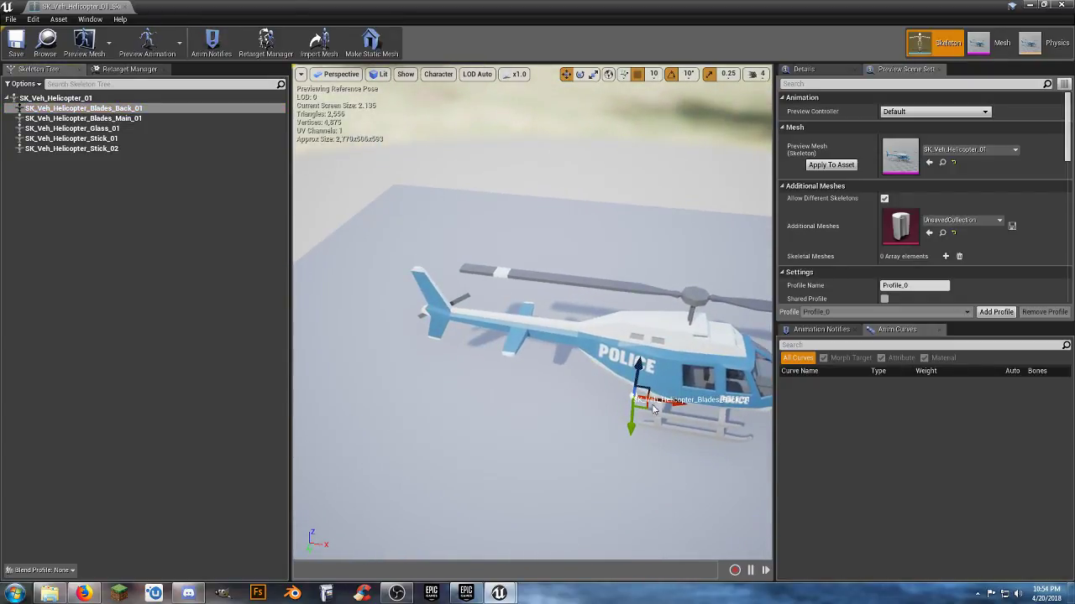
right_drag(584, 404, 636, 413)
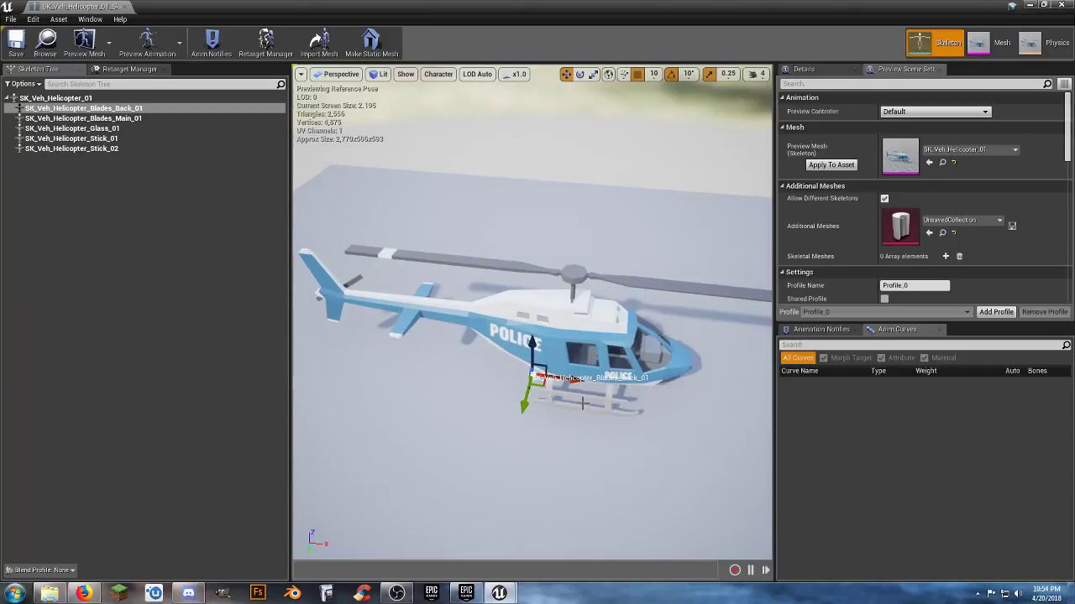
Try rotating the SK_Veh_Helicopter_01 root bone -120 degrees around its vertical axis, and restore its orientation
click(575, 273)
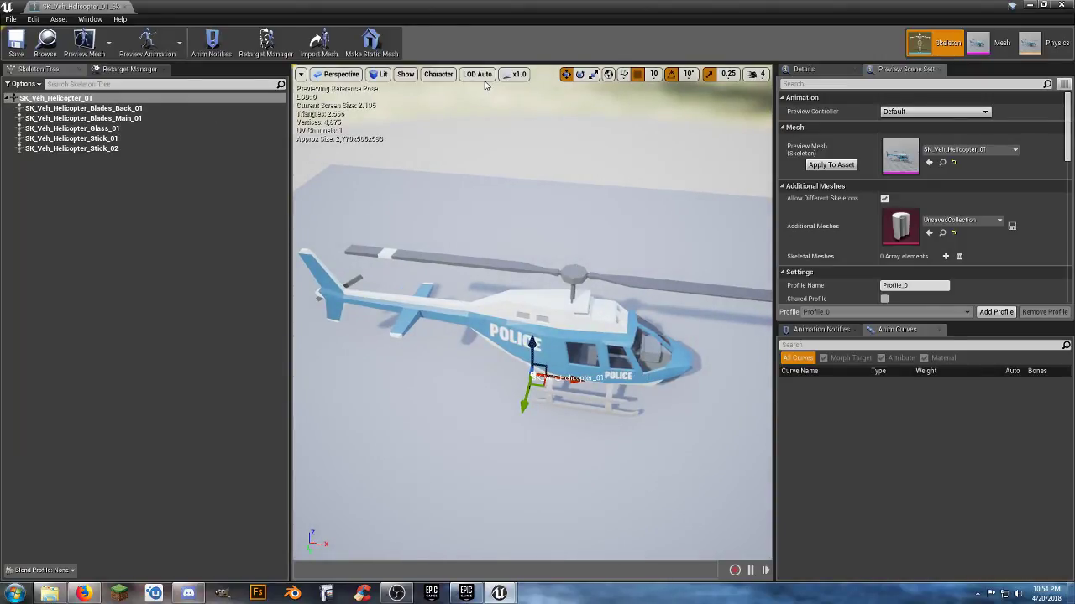
click(579, 74)
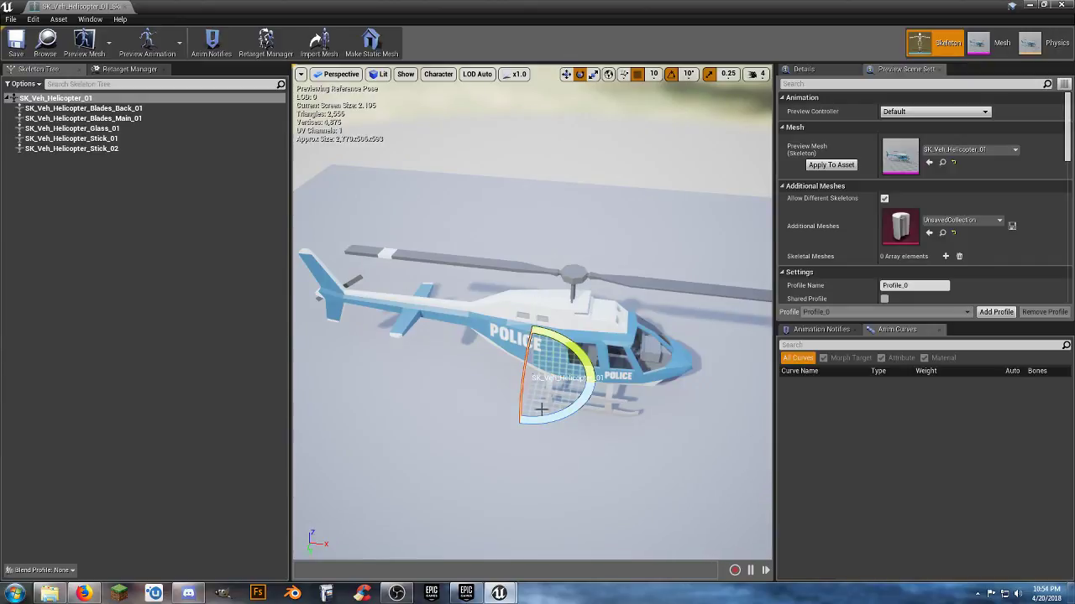
drag(542, 410, 597, 384)
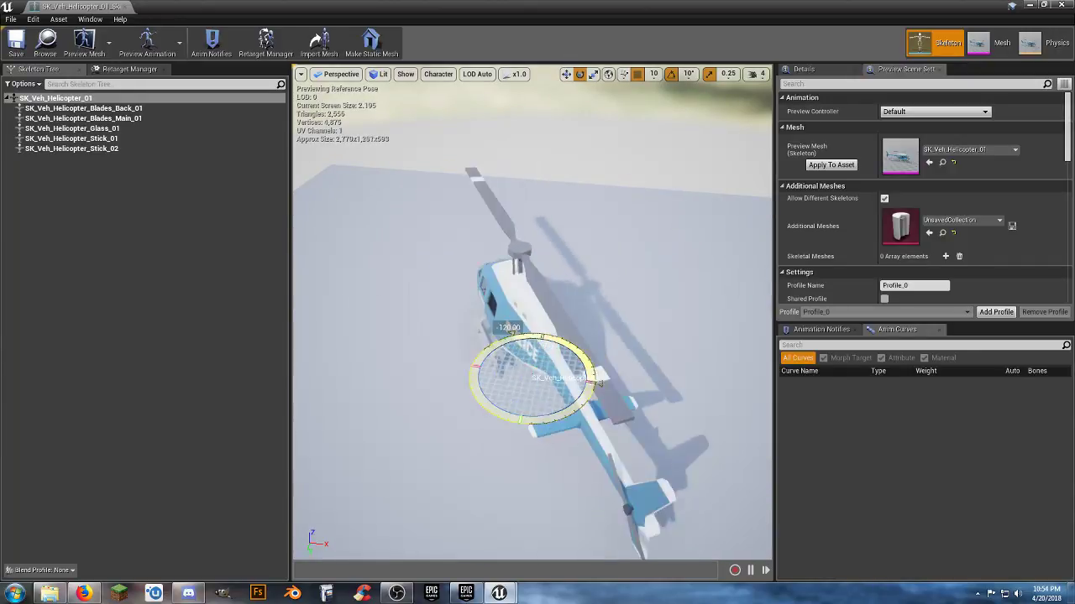
drag(512, 333, 598, 384)
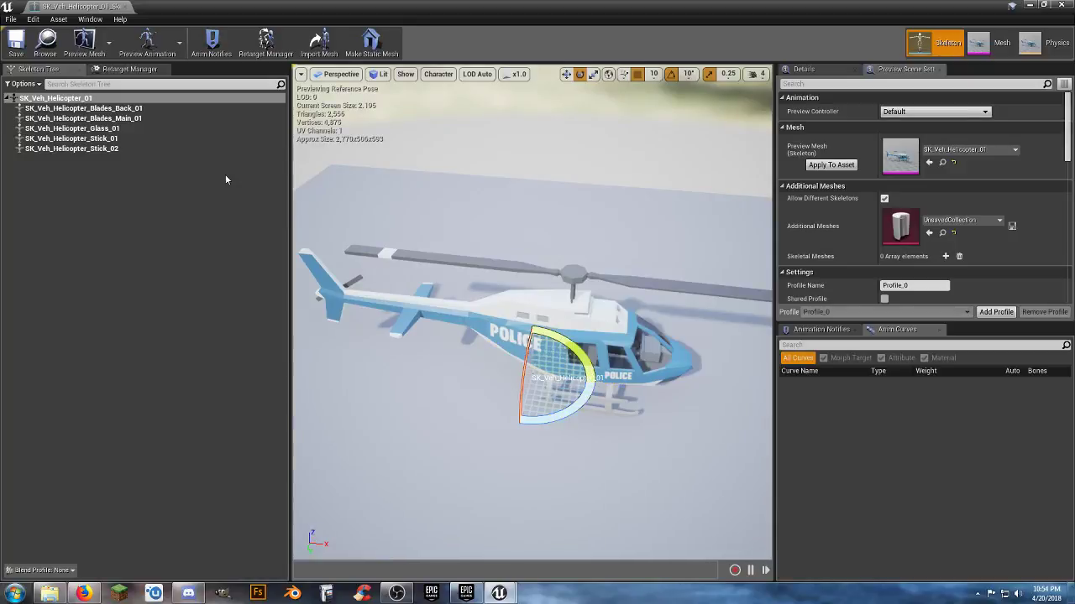
Try rotating the Blades_Back_01 and Blades_Main_01 bones about their pivots, and undo the rotation
click(121, 121)
click(117, 108)
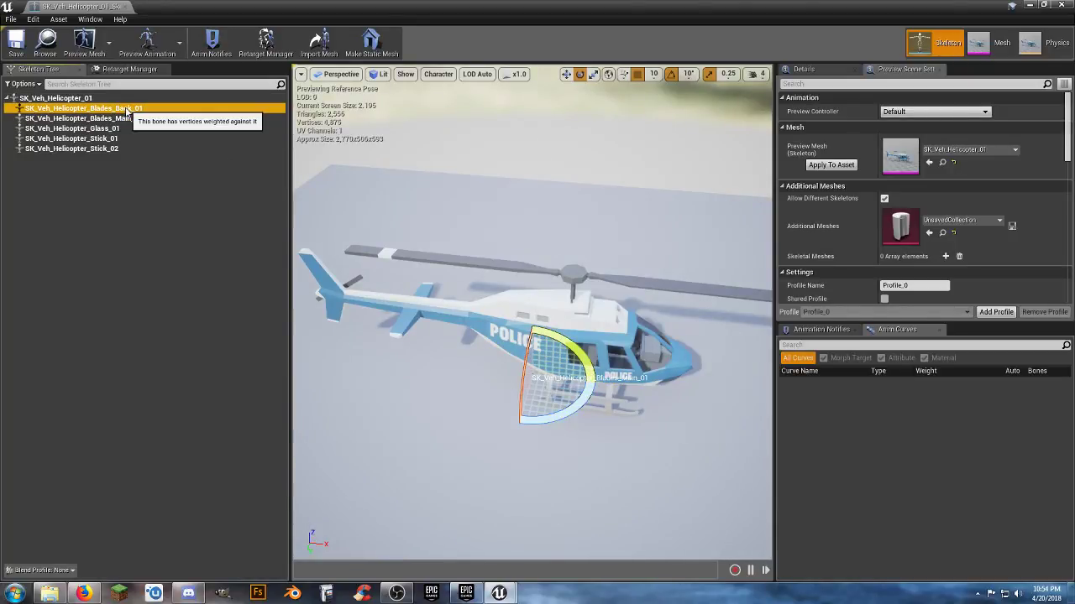
drag(554, 338, 588, 406)
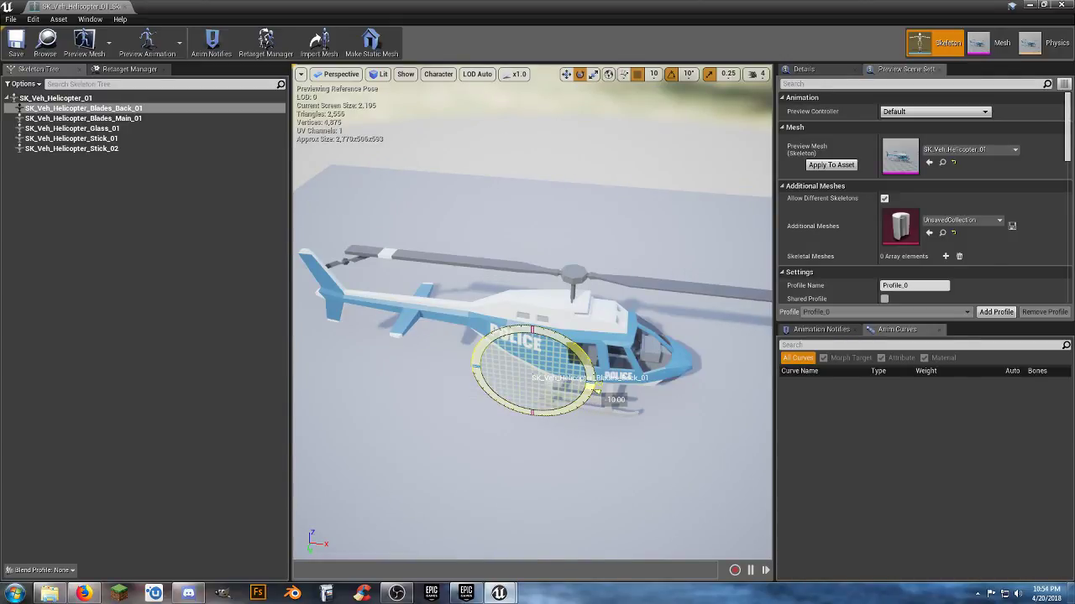
drag(588, 405, 586, 403)
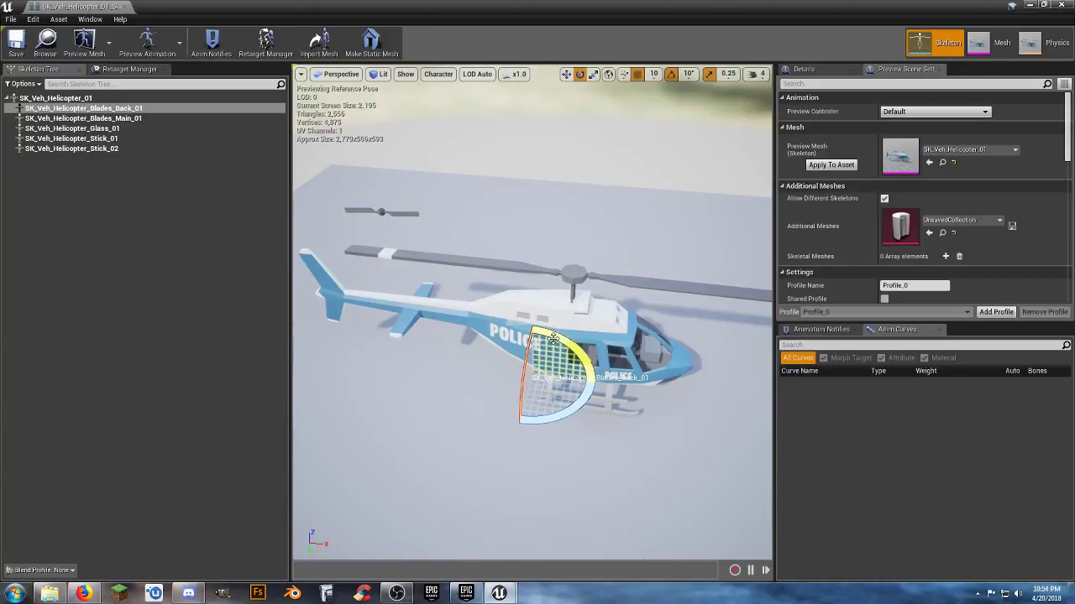
key(ctrl+z)
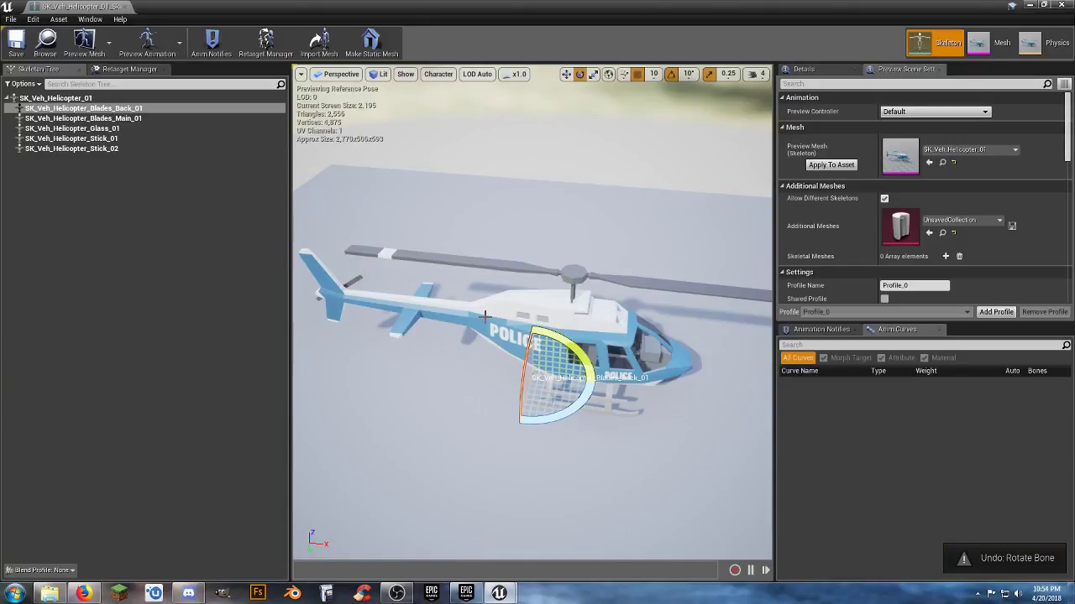
click(94, 119)
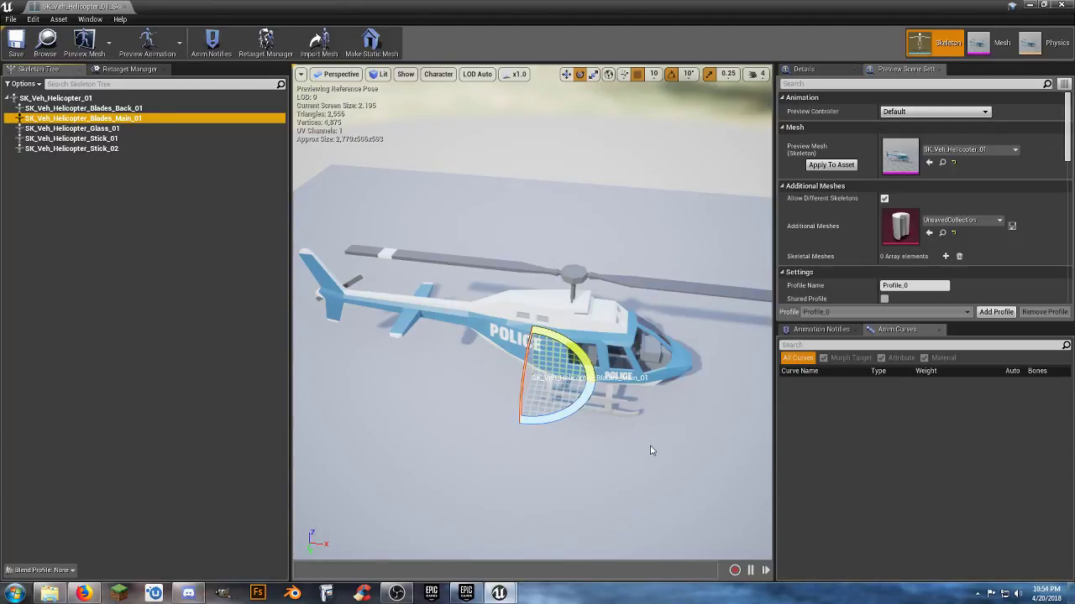
mouse_move(582, 403)
mouse_down()
mouse_move(568, 418)
mouse_move(504, 423)
mouse_move(466, 370)
mouse_move(483, 395)
mouse_move(466, 370)
mouse_move(593, 360)
mouse_move(596, 391)
mouse_move(584, 410)
mouse_up()
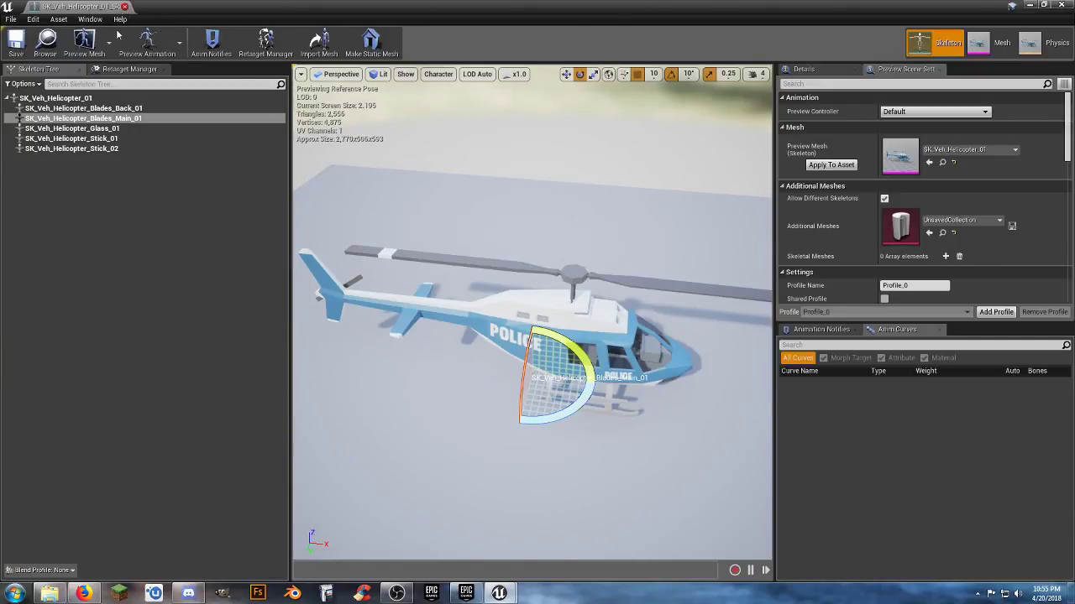
Check the rig selection in the Retarget Manager, and return to the skeleton's bone list
click(114, 71)
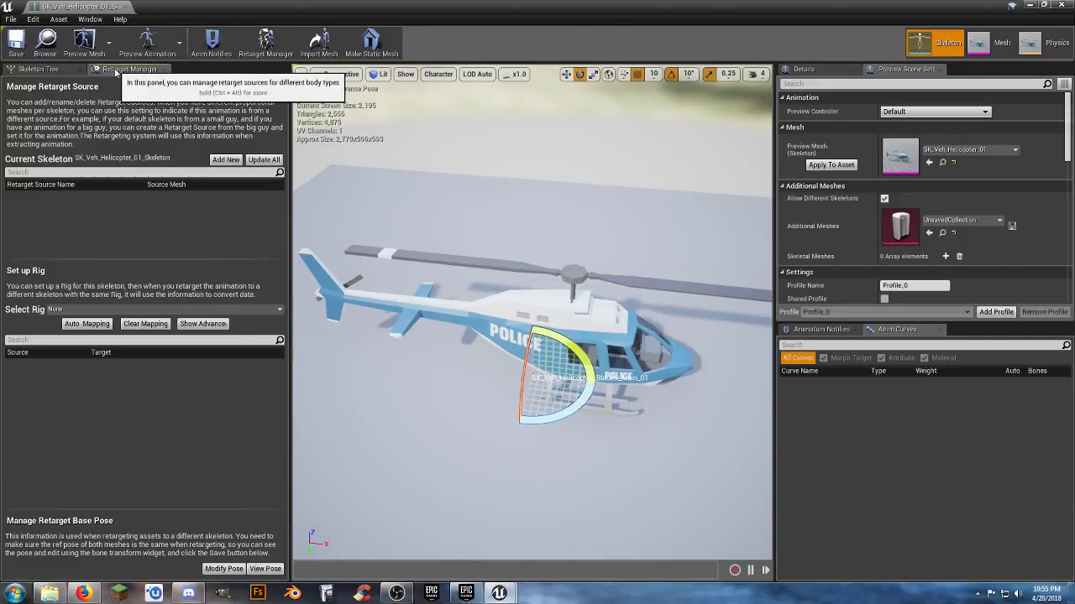
click(281, 311)
click(280, 310)
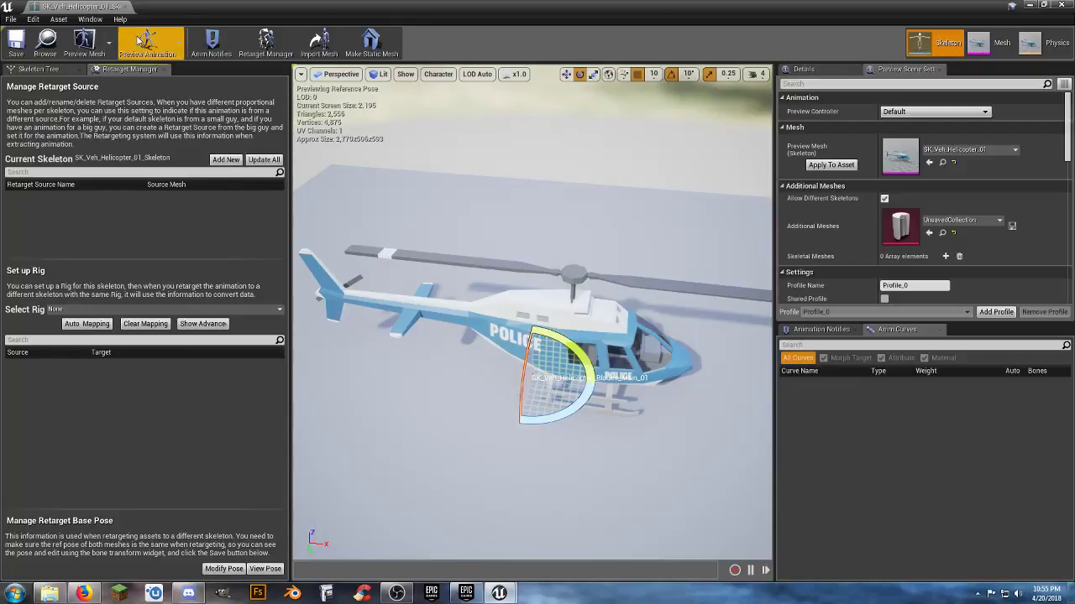
click(34, 69)
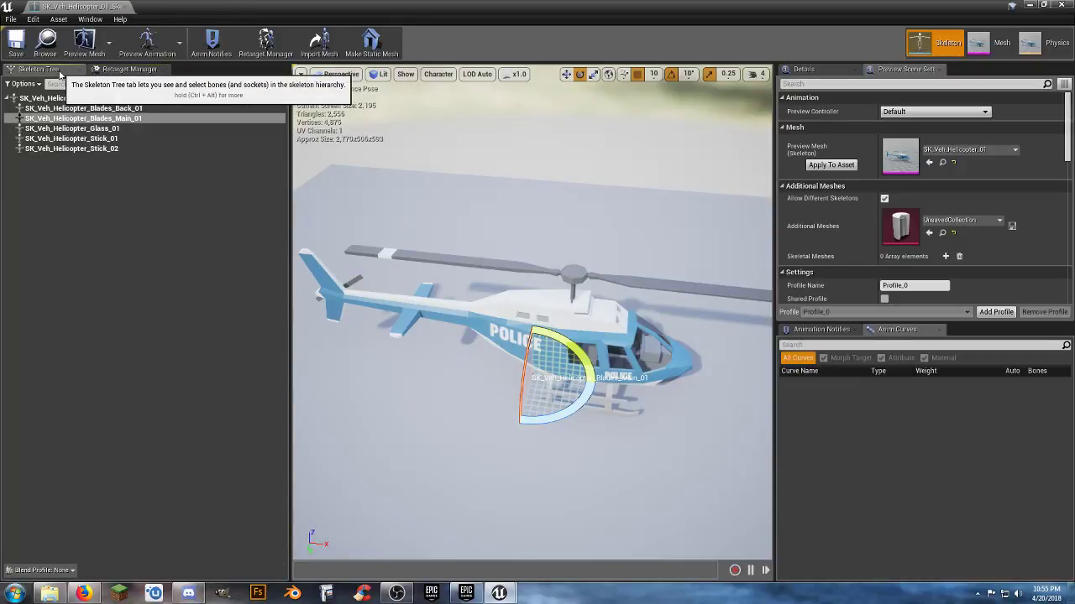
Compare the pivots of the Blades_Back_01, Blades_Main_01, Glass_01, Stick_01 and Stick_02 bones
click(93, 109)
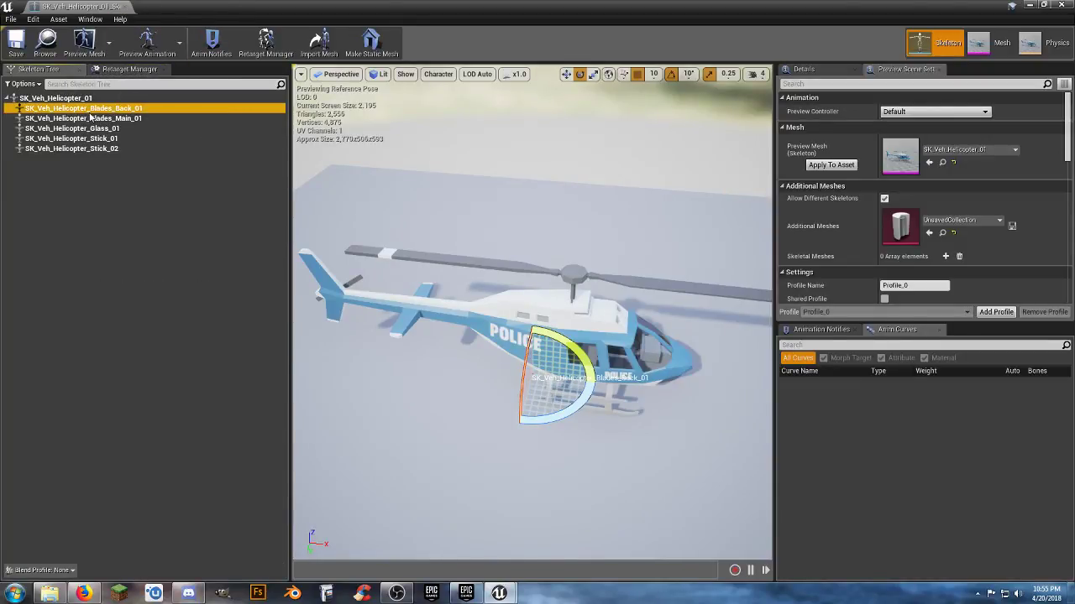
click(93, 119)
click(88, 128)
click(88, 138)
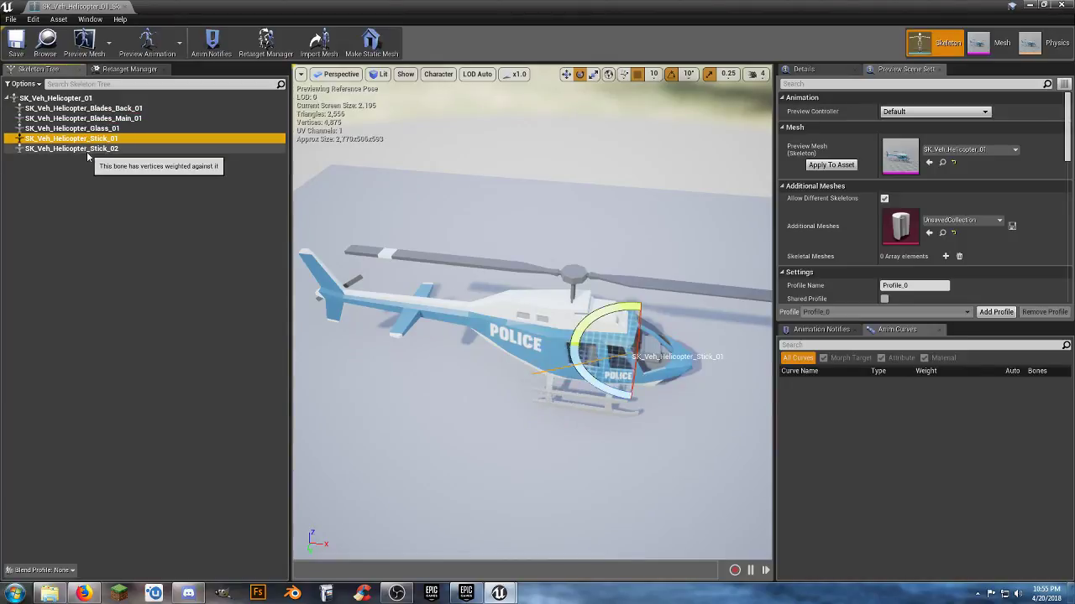
click(89, 149)
click(92, 108)
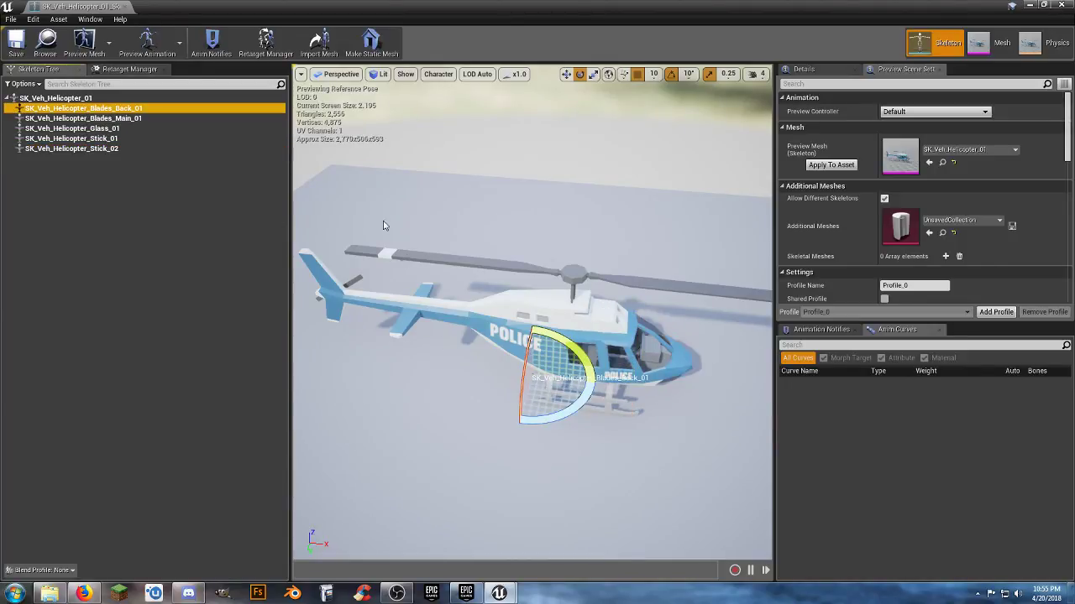
Try raising the Blades_Back_01 bone above its original position, and undo the move
click(566, 73)
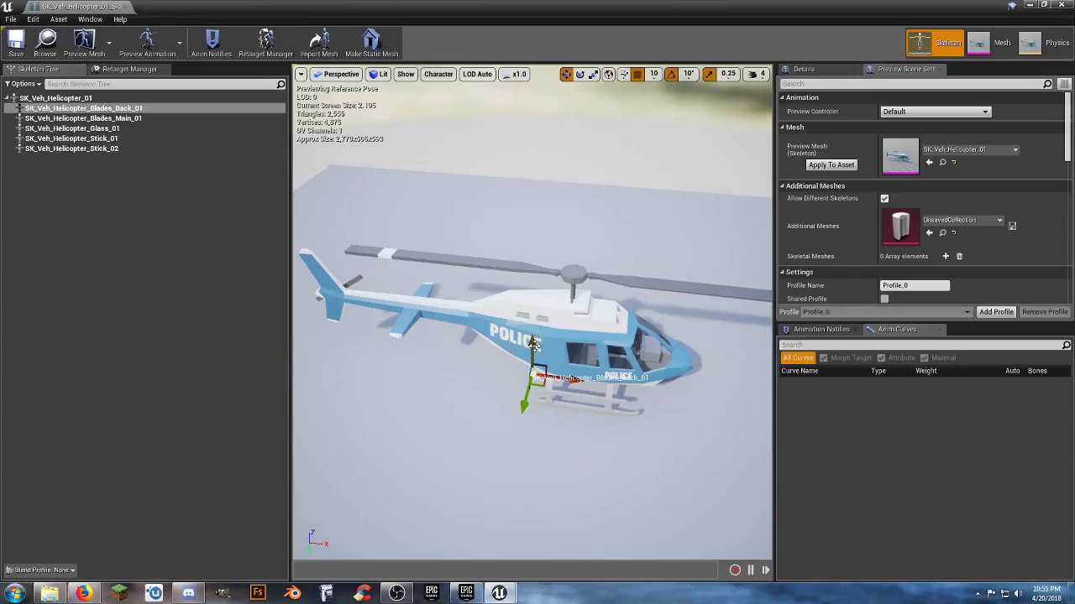
mouse_move(532, 344)
mouse_down()
mouse_move(526, 239)
mouse_move(536, 323)
mouse_up()
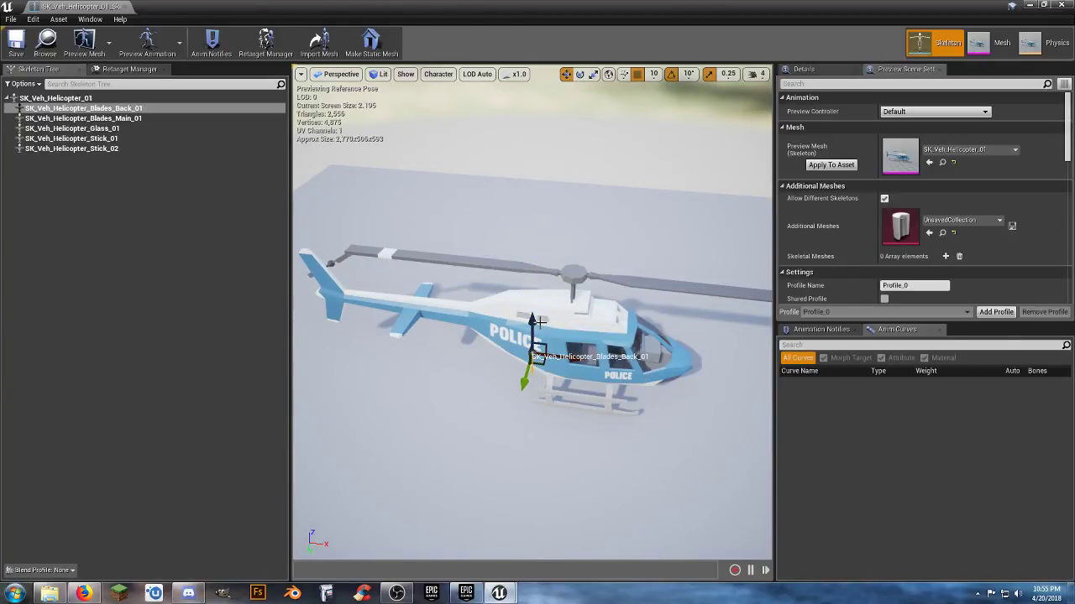
key(ctrl+z)
Test the rotation of the Blades_Main_01 bone while viewing the helicopter from its opposite side
right_drag(481, 358, 647, 382)
right_drag(336, 361, 505, 292)
click(119, 118)
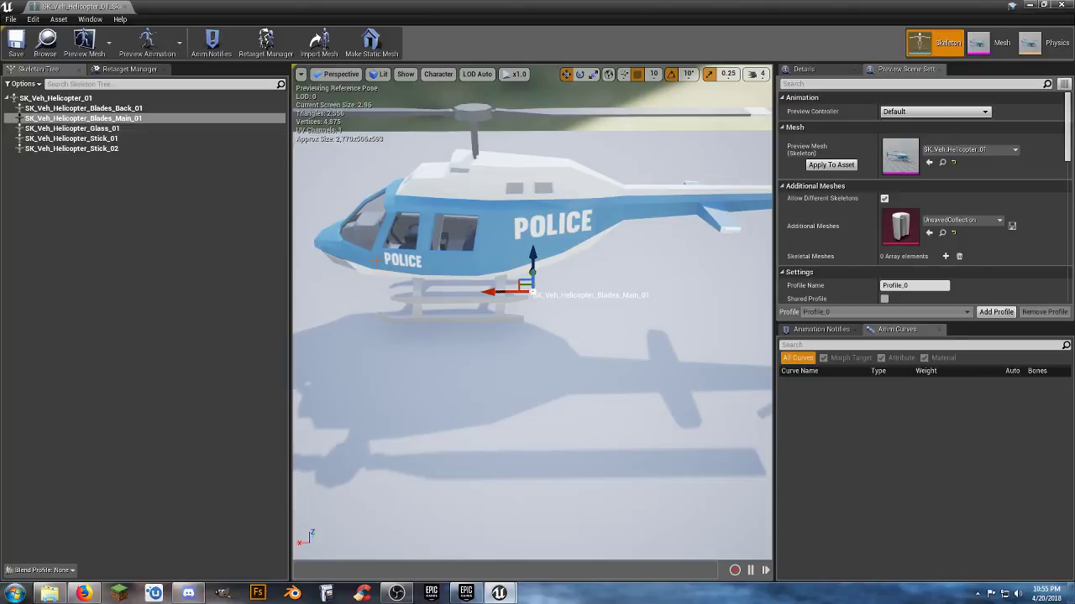
click(579, 74)
drag(485, 311, 467, 295)
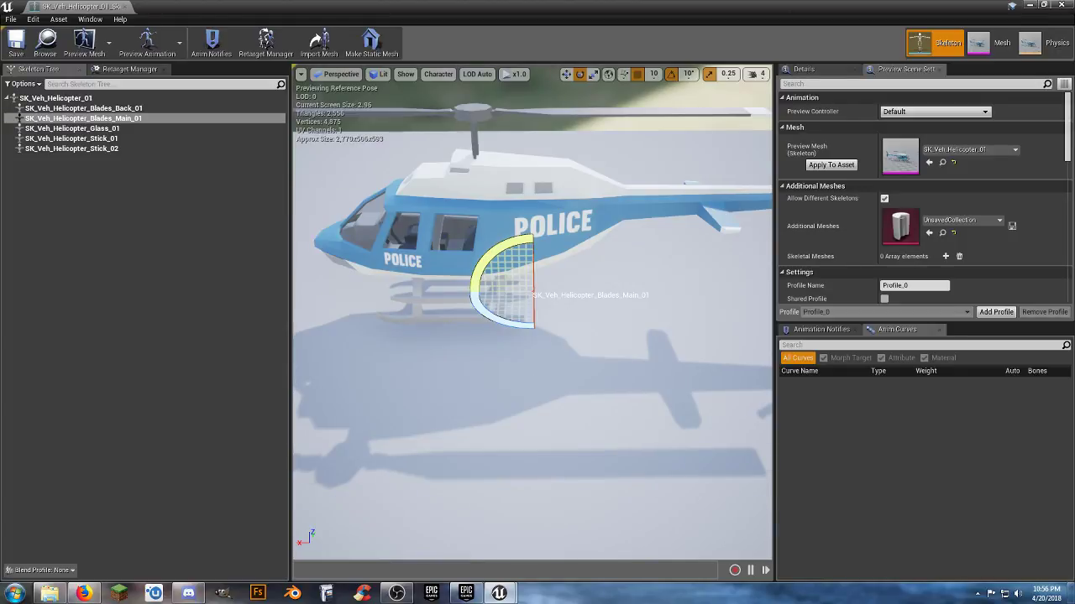
Examine the Stick_01 bone's pivot against the control stick inside the cockpit, and check it from outside
right_drag(537, 319, 525, 348)
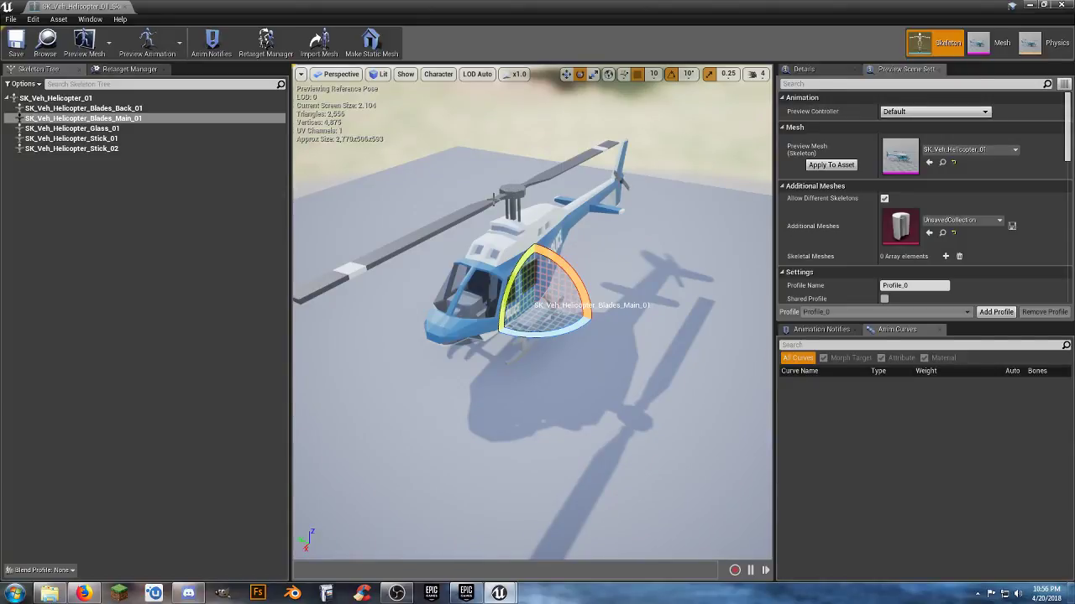
click(73, 138)
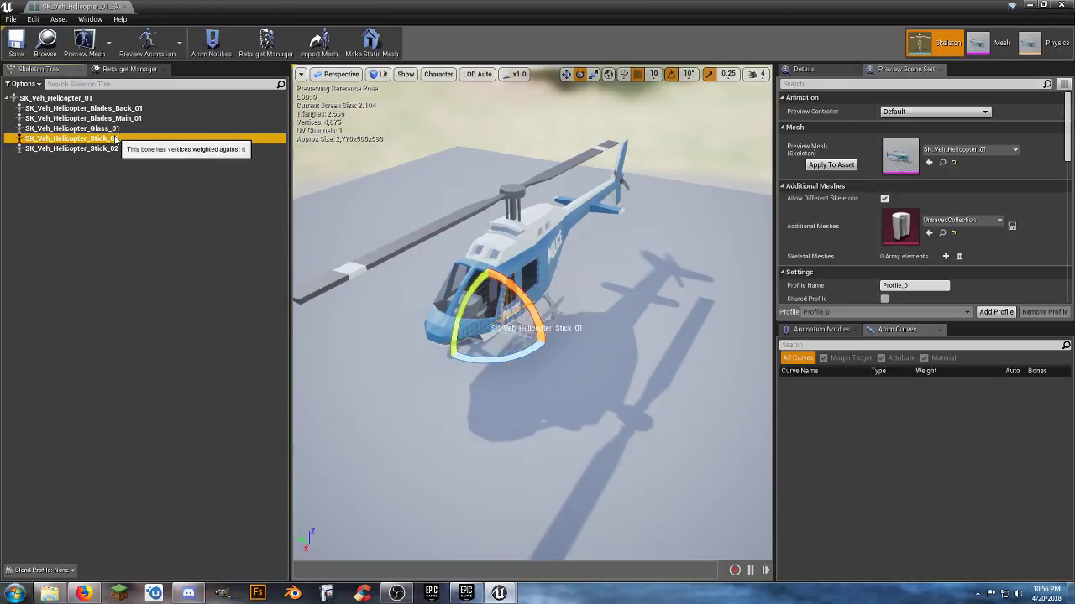
key(f)
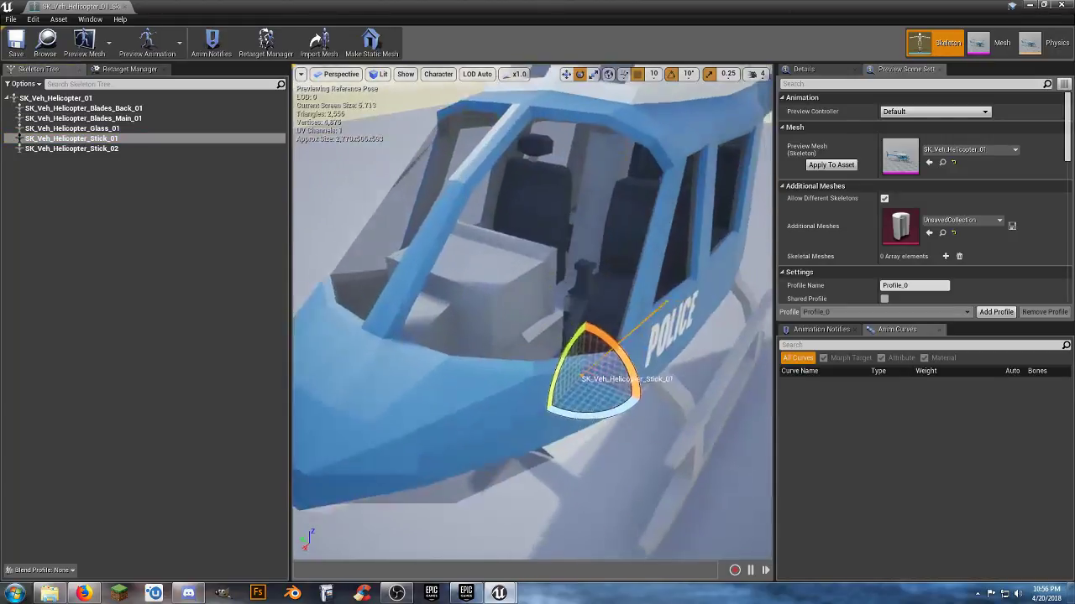
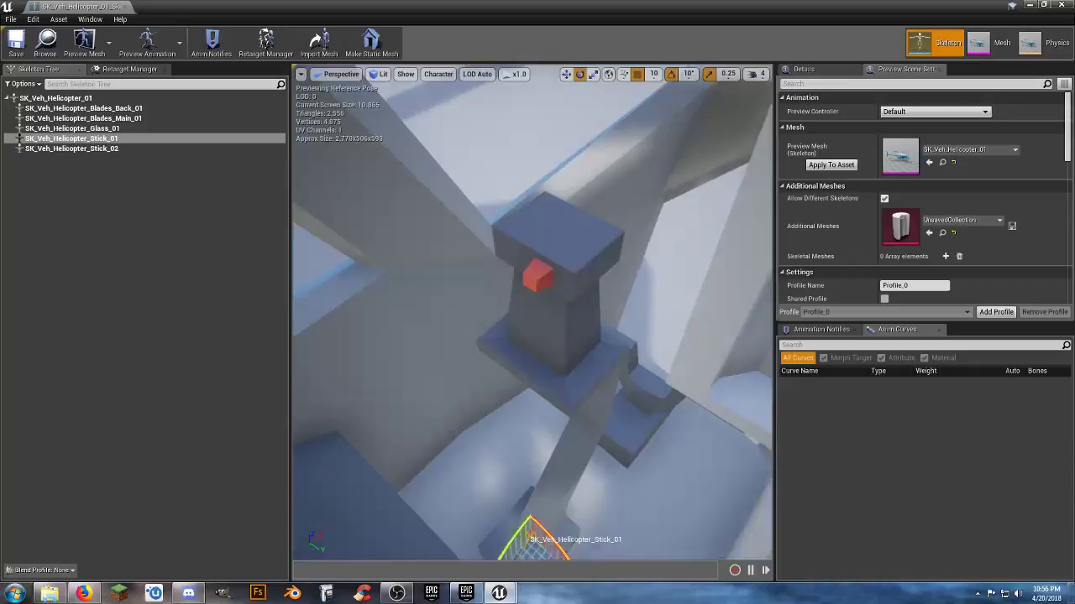
right_drag(533, 313, 604, 332)
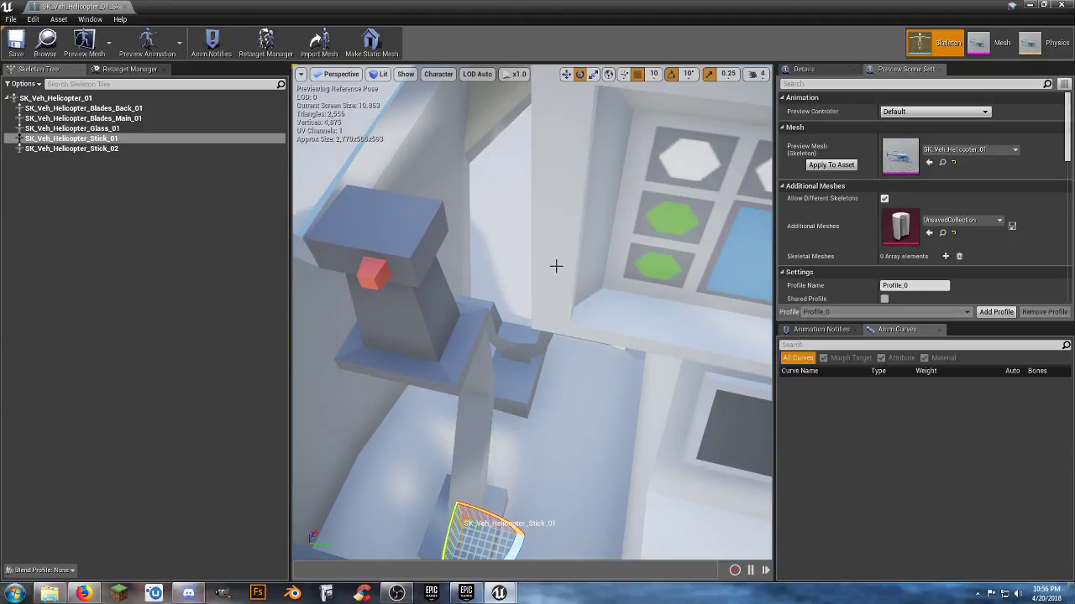
right_drag(553, 266, 757, 252)
key(s)
right_drag(532, 313, 470, 298)
right_drag(553, 272, 659, 256)
right_drag(510, 367, 537, 378)
key(w)
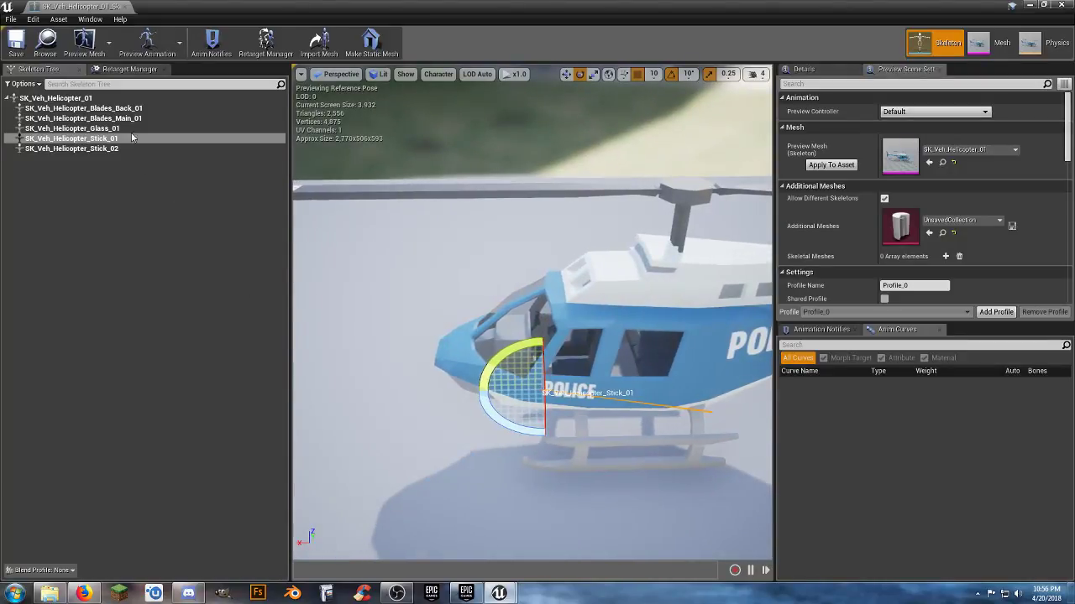
Select the Blades_Main_01 bone and inspect its pivot close up beneath the fuselage
click(112, 118)
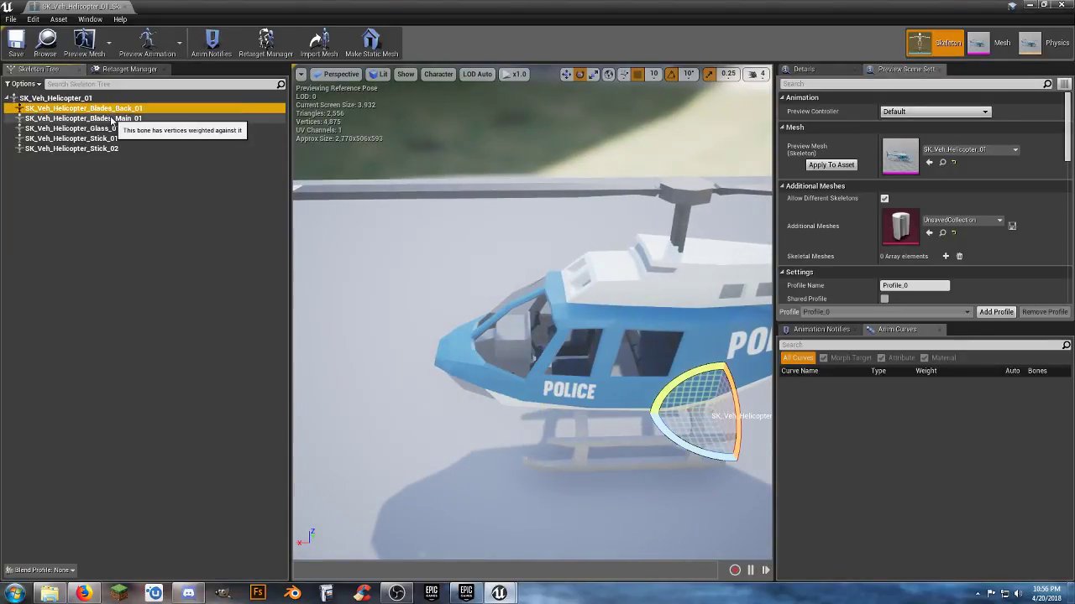
key(w)
right_drag(533, 353, 566, 371)
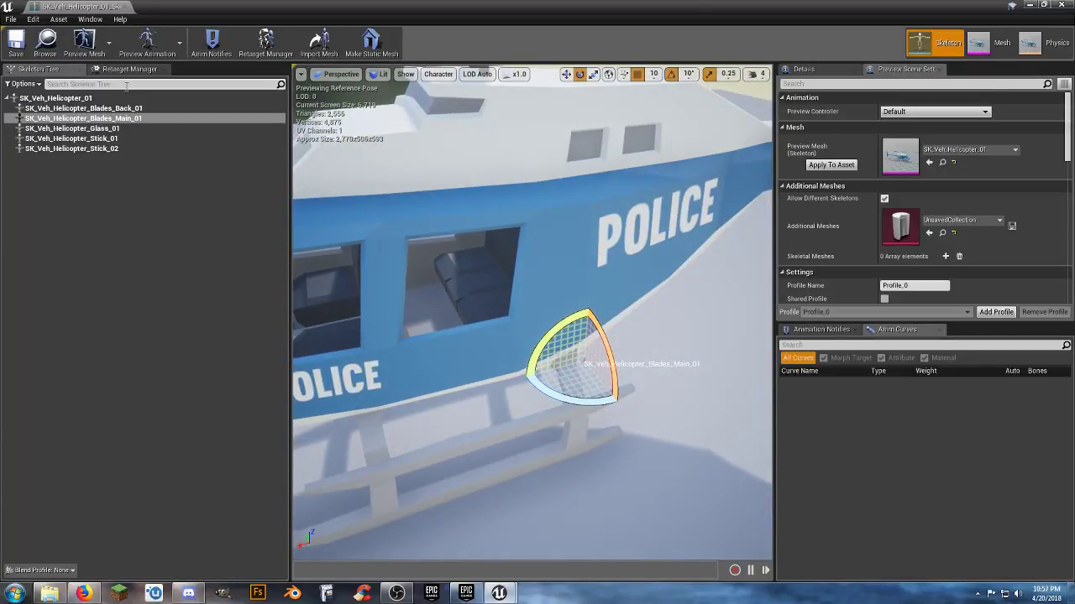
Switch the skeleton tree's socket filter to Show Mesh Sockets, and restore it to Show Active Sockets
right_click(60, 120)
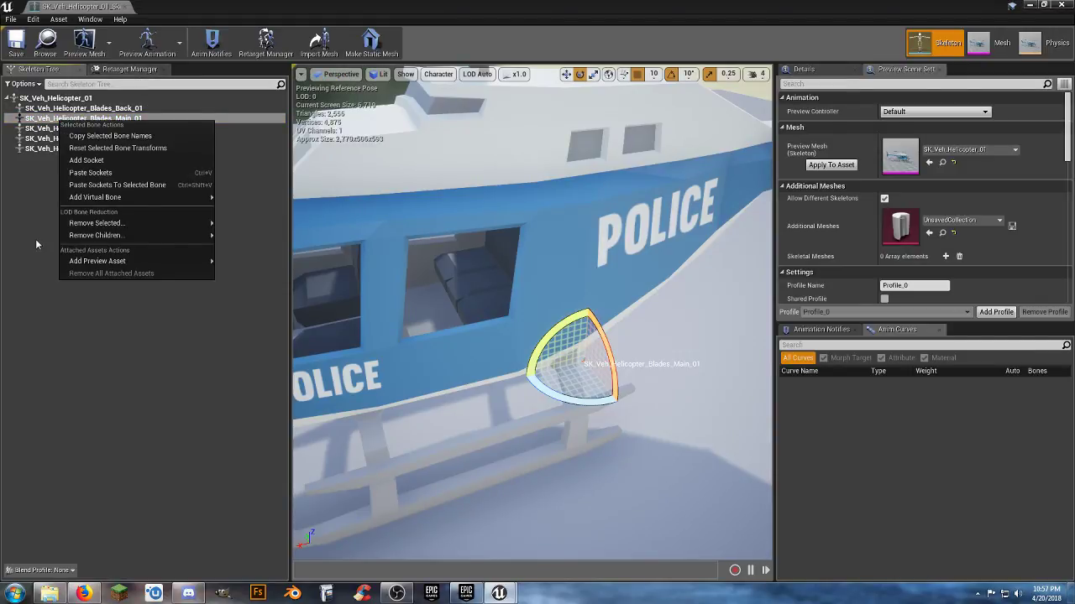
click(23, 84)
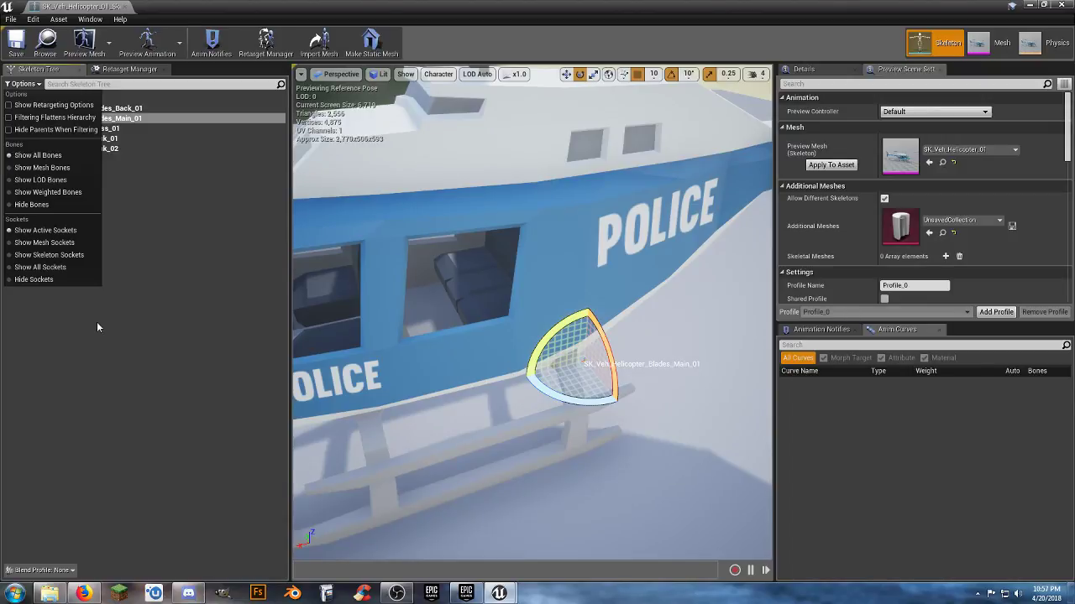
click(26, 245)
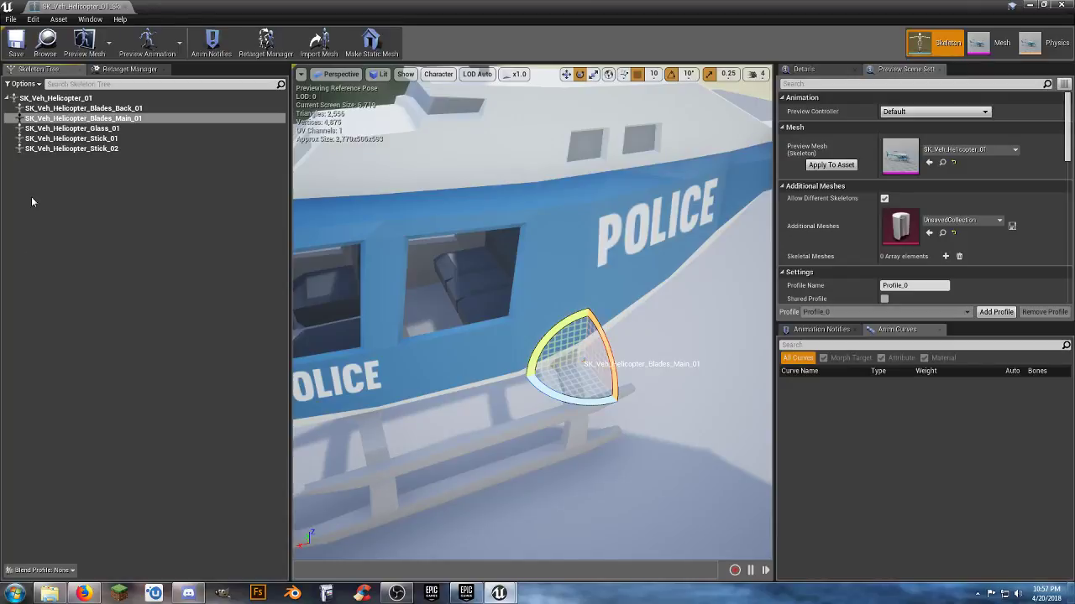
click(29, 85)
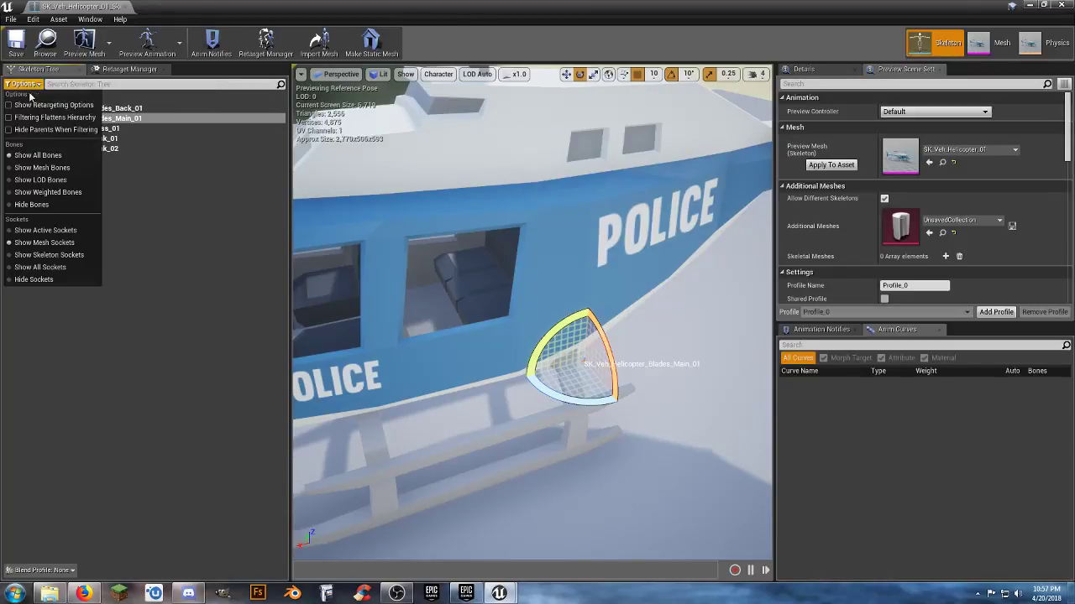
click(47, 238)
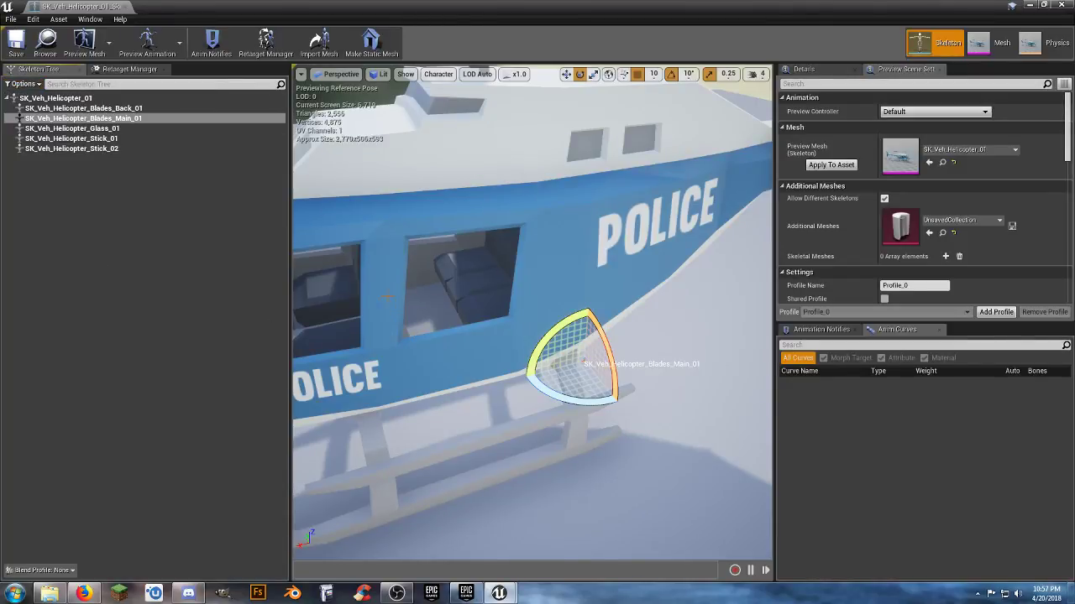
View the whole helicopter and look over the skeleton's retarget manager settings before returning to the bone hierarchy
key(s)
right_drag(433, 296, 404, 274)
key(w)
key(s)
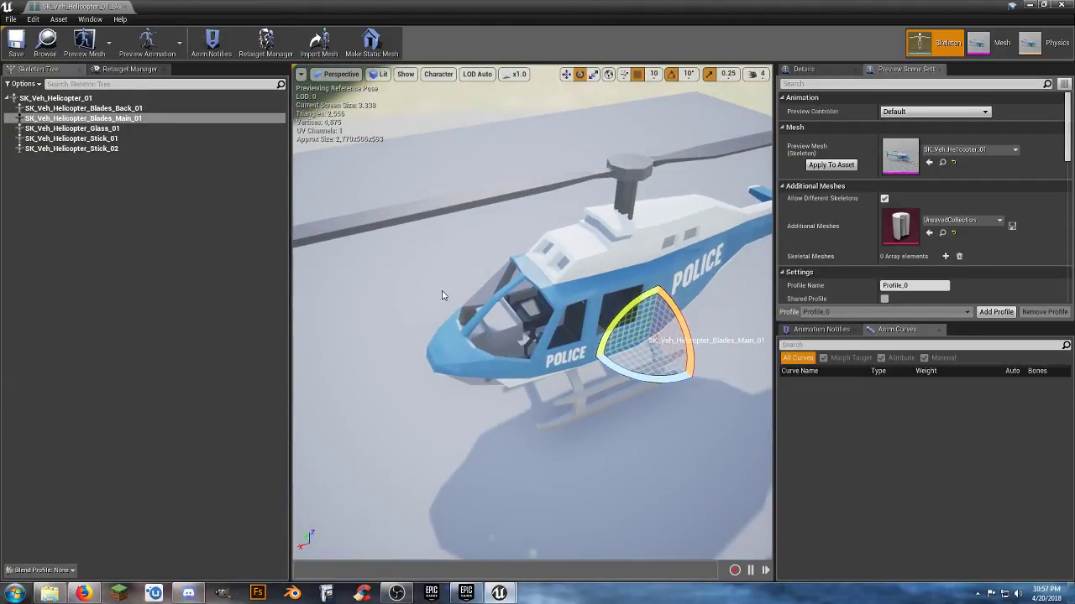
click(128, 68)
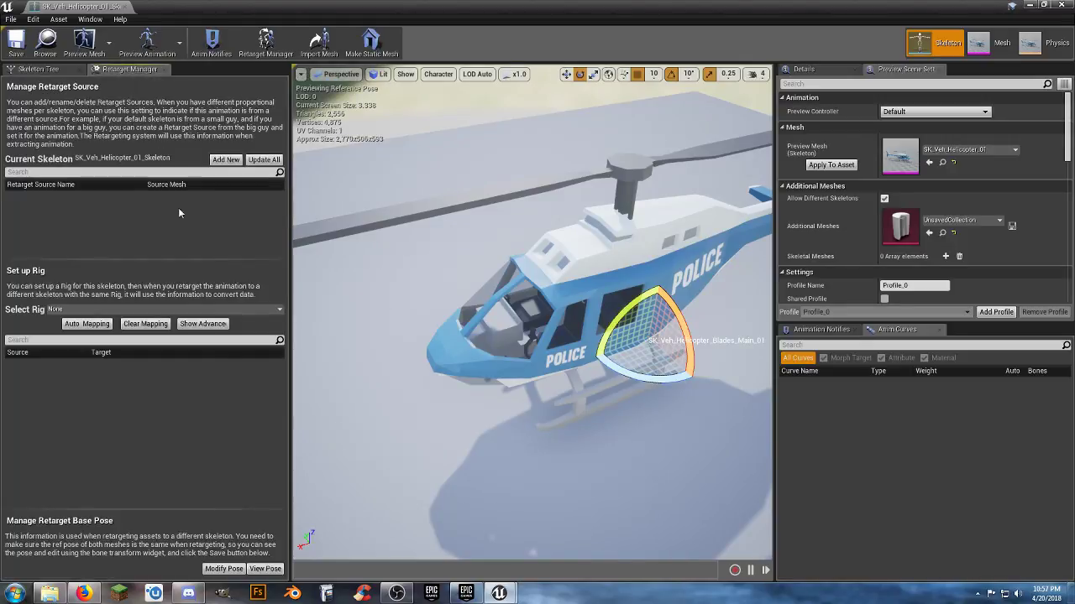
click(59, 69)
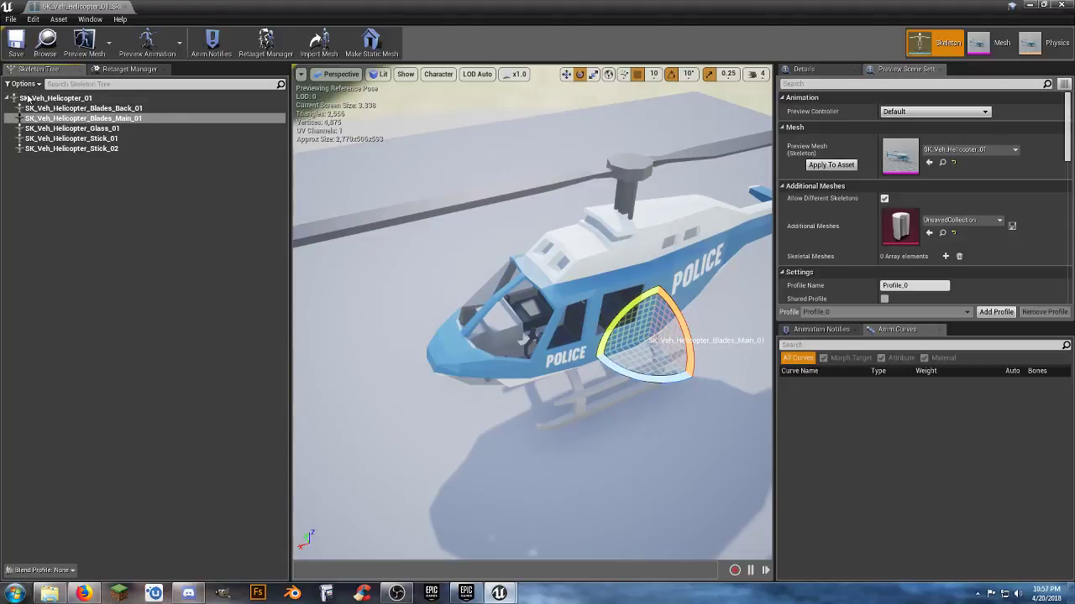
Look through the root bone's available actions and the skeleton tree's display options for a way to adjust bone pivots
right_click(30, 100)
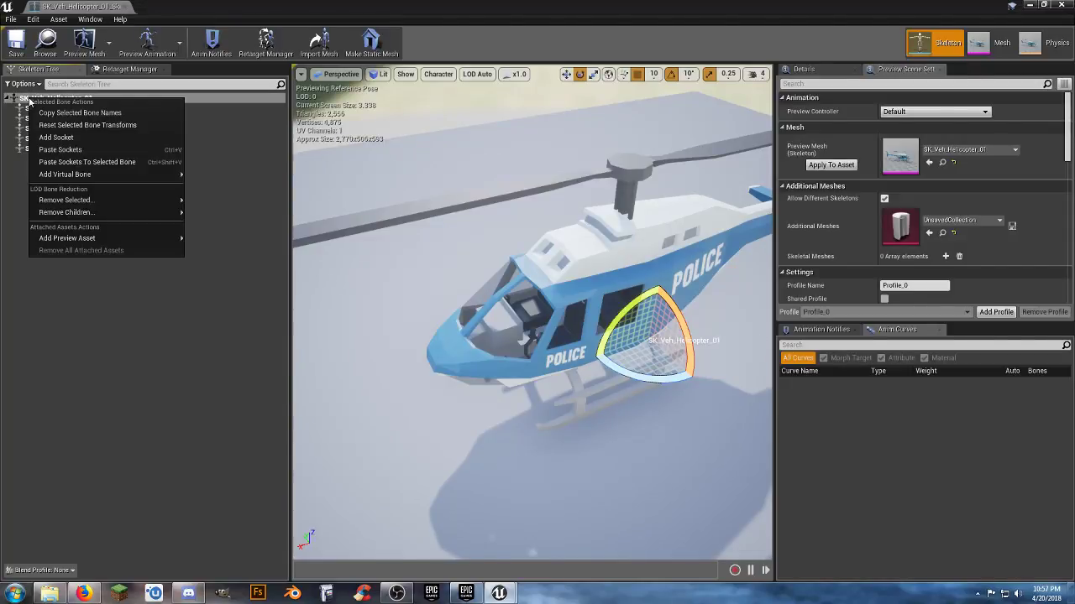
key(Escape)
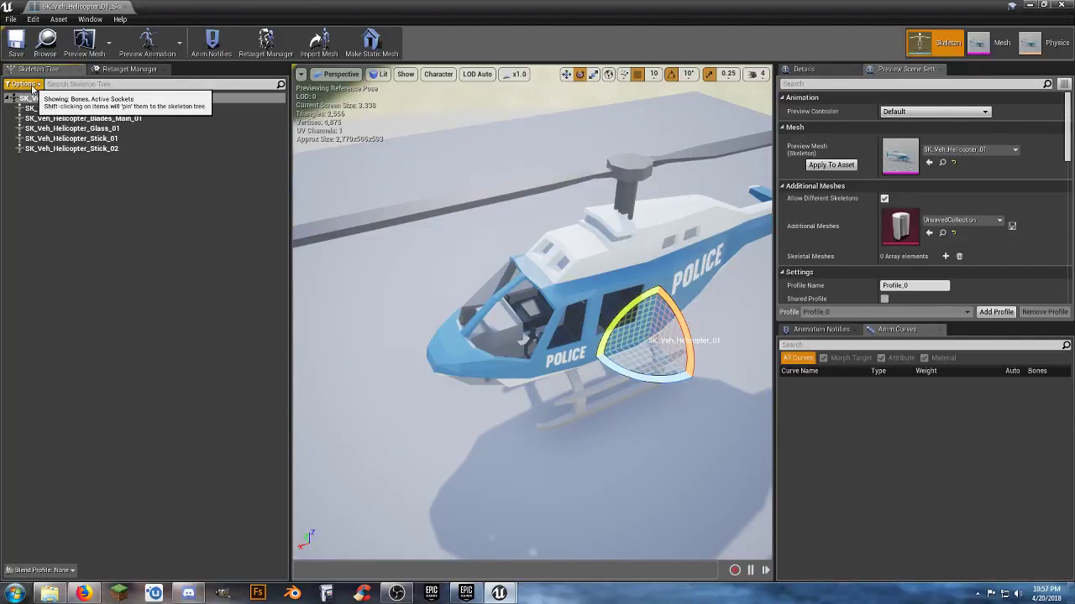
click(23, 84)
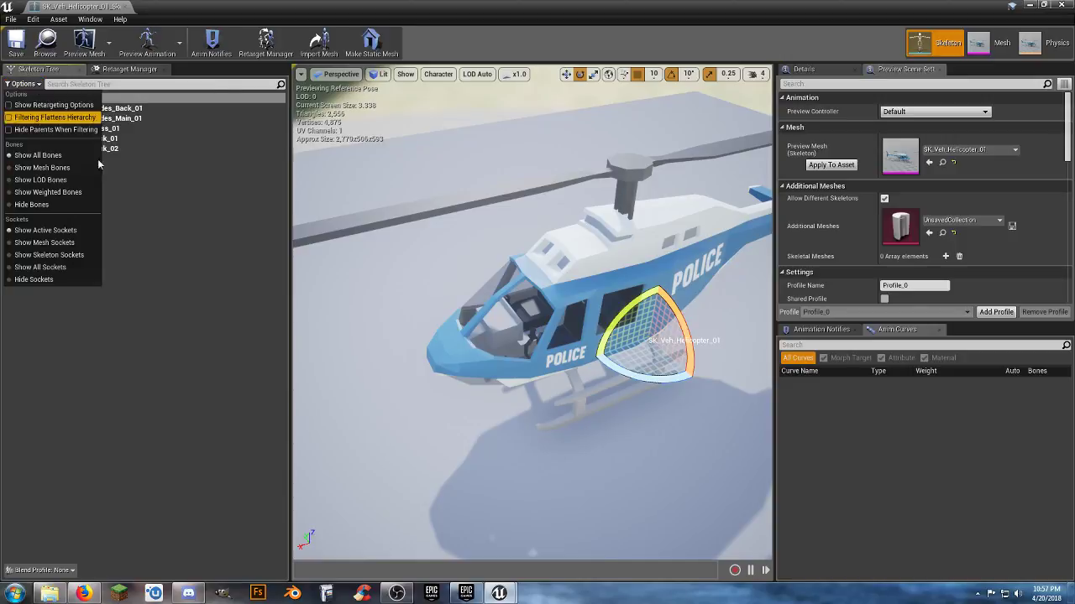
click(154, 194)
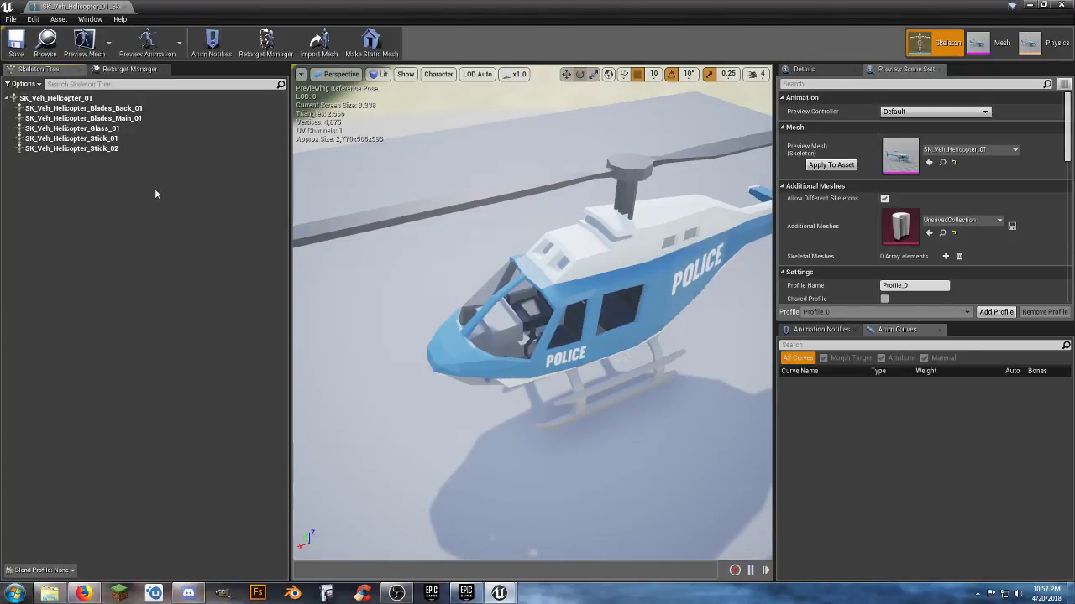
right_click(109, 101)
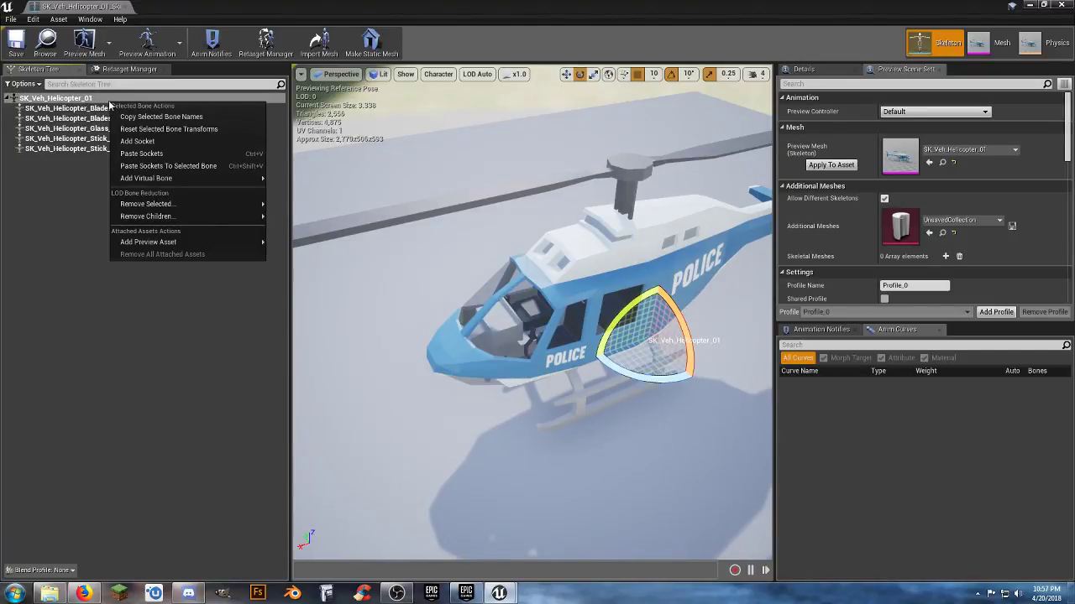
click(70, 195)
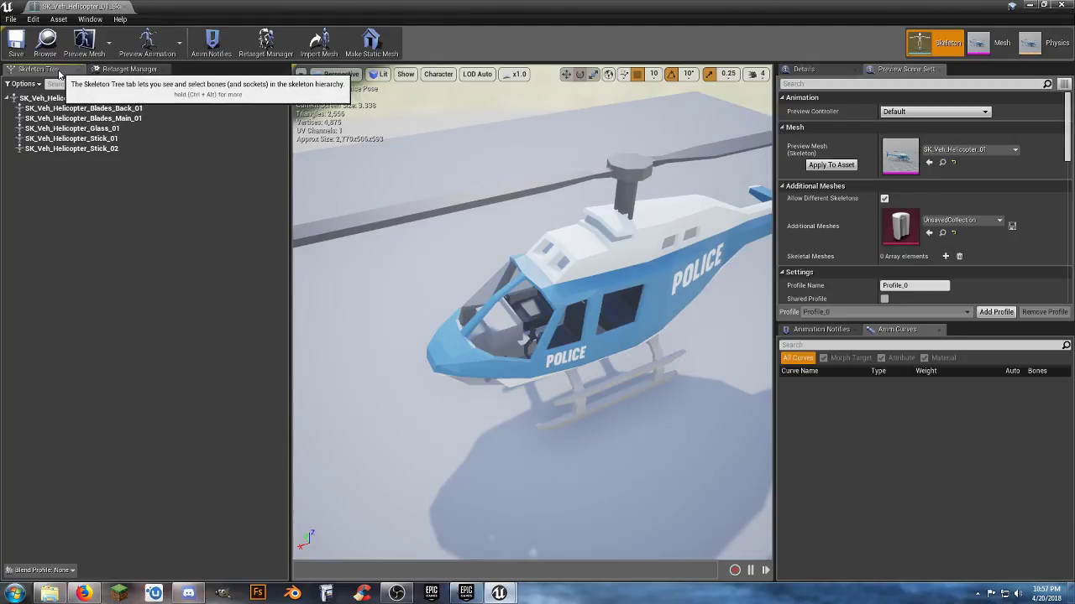
right_click(59, 71)
click(53, 73)
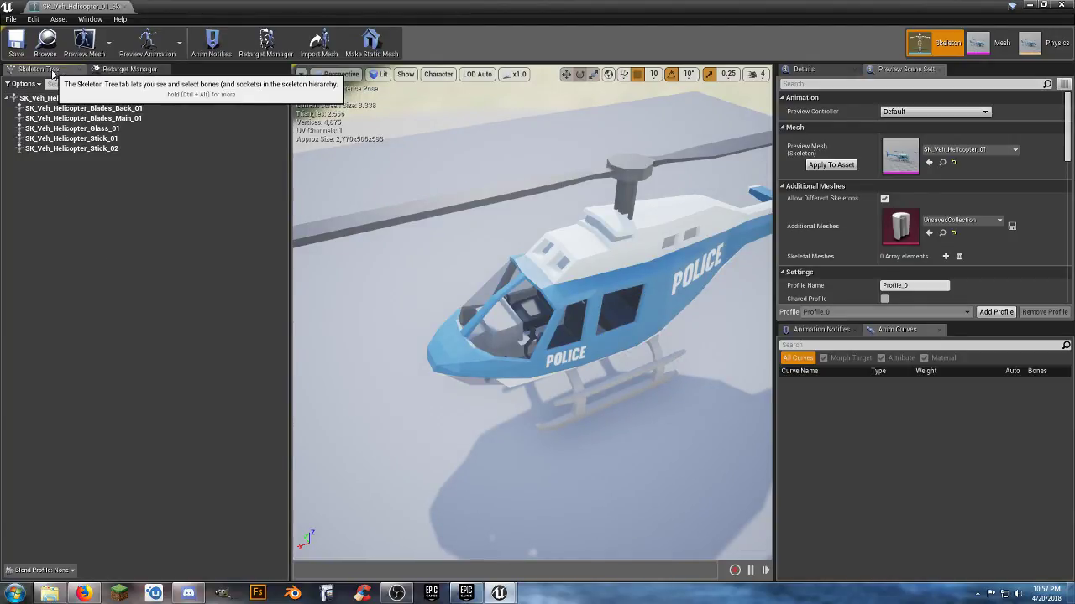
click(25, 85)
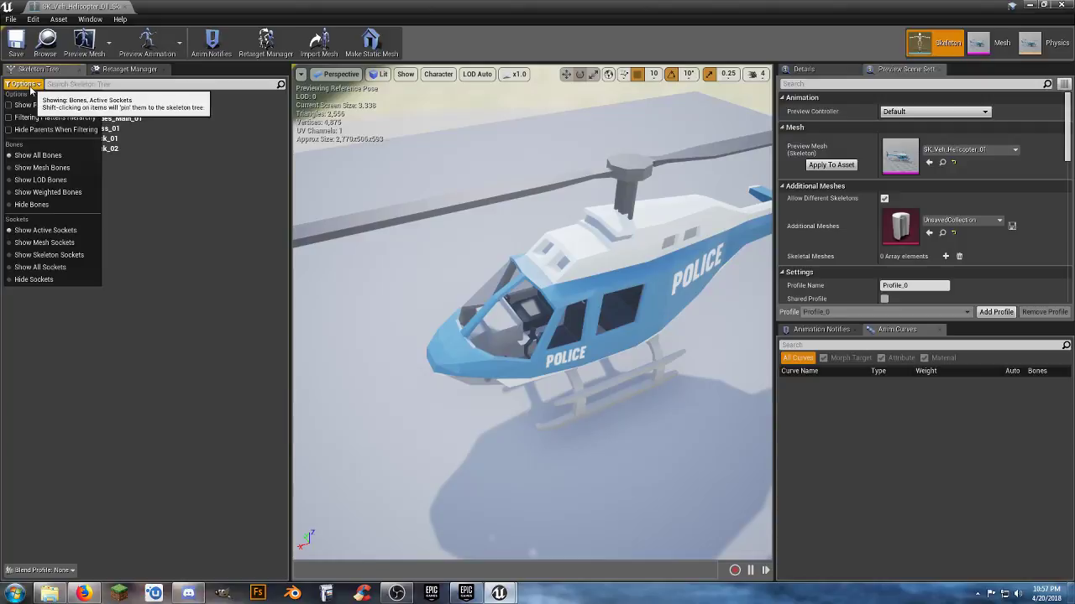
click(25, 85)
click(32, 98)
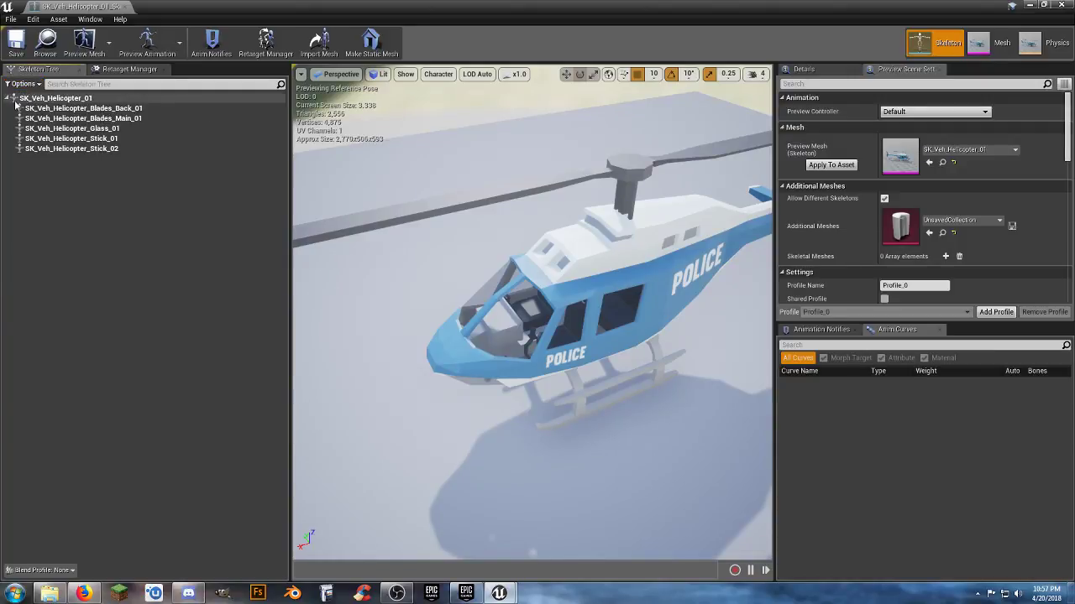
right_click(35, 99)
click(101, 377)
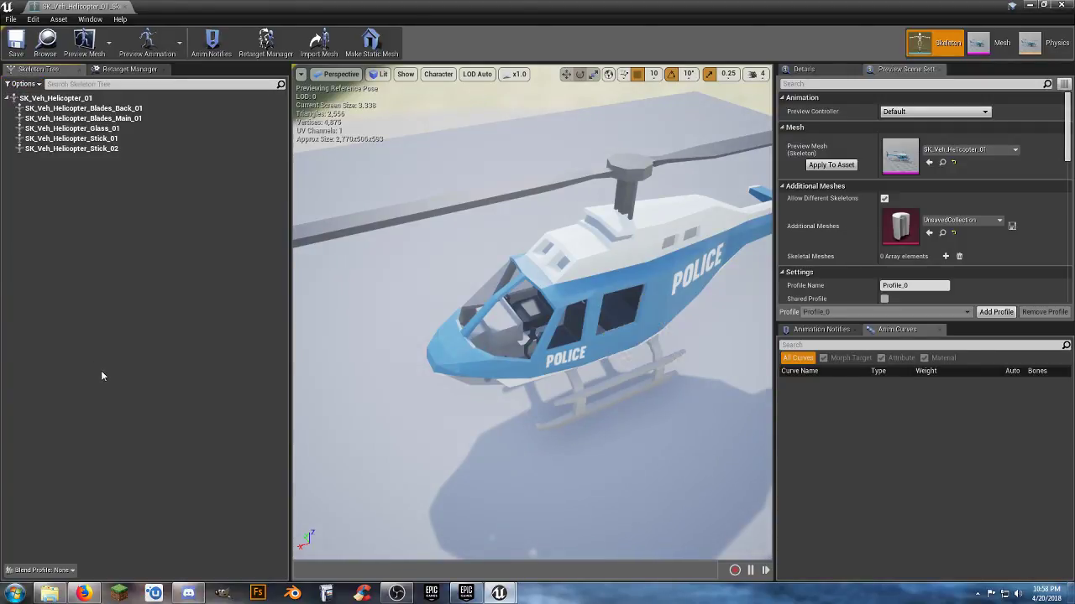
right_click(191, 258)
click(150, 245)
right_click(34, 99)
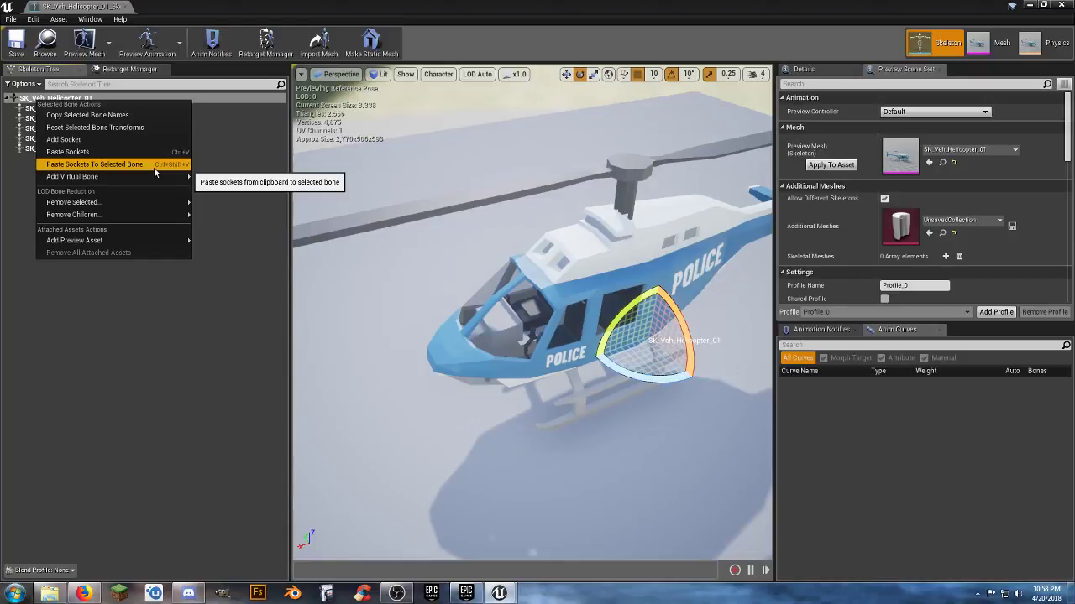
click(72, 307)
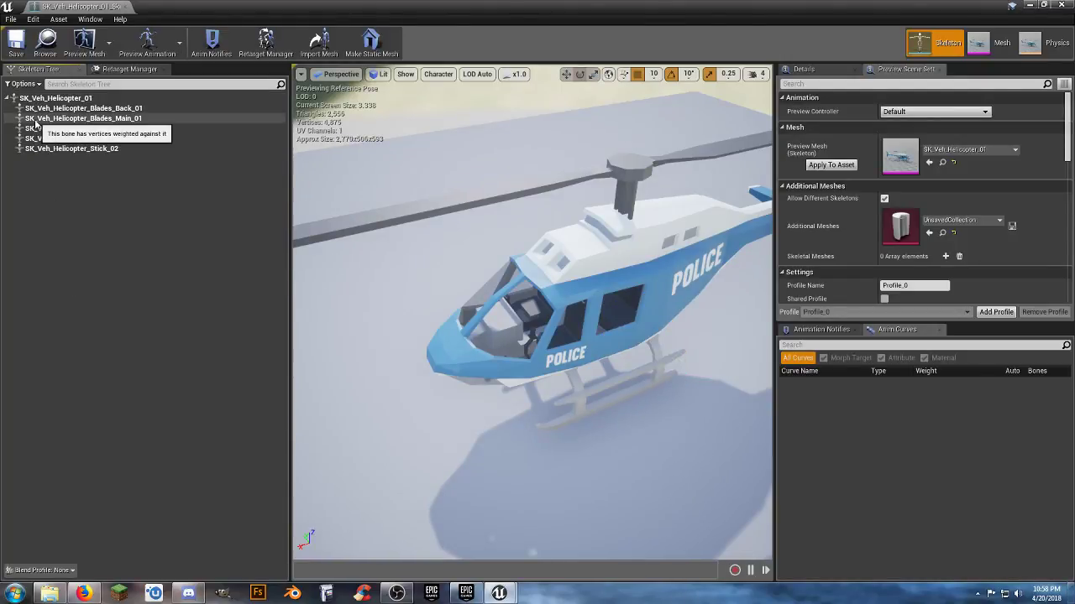
Show the retargeting options in the skeleton tree, and set the Blades_Main_01 bone's translation retargeting to Animation Scaled
click(22, 84)
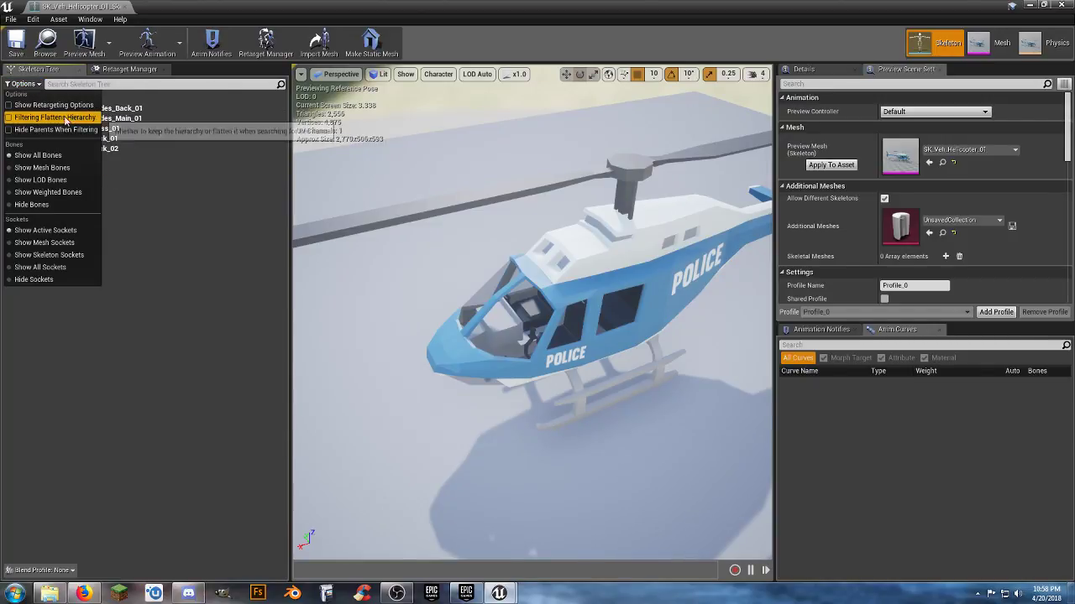
click(38, 106)
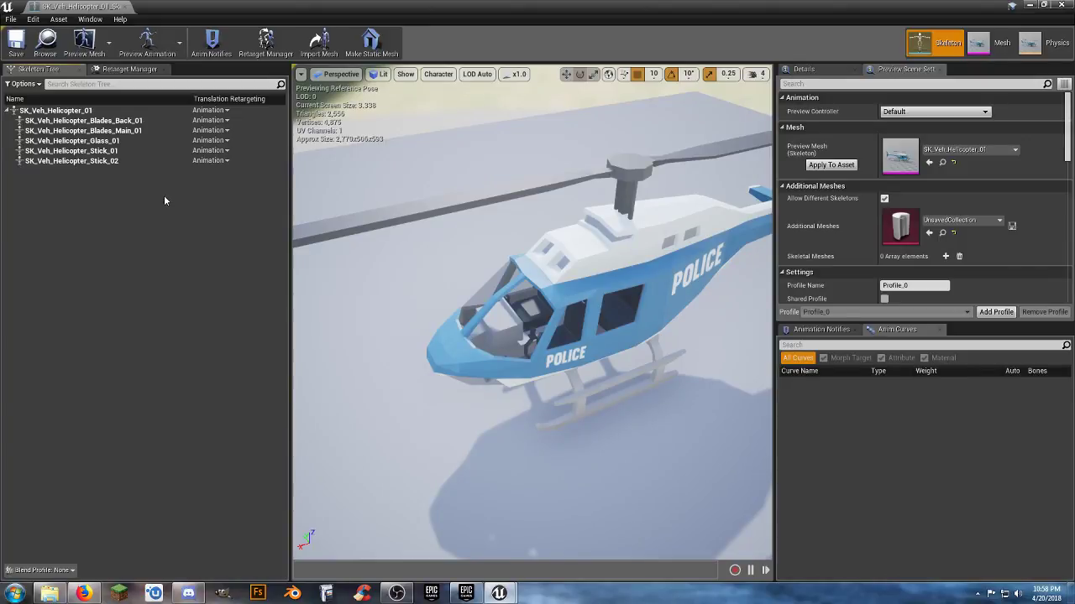
click(227, 131)
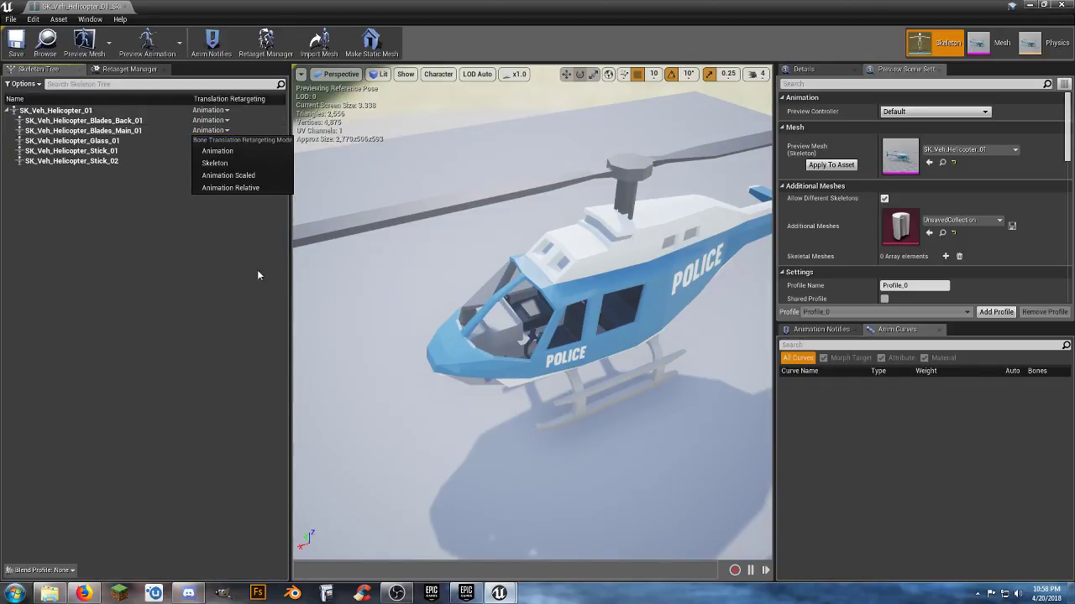
click(257, 178)
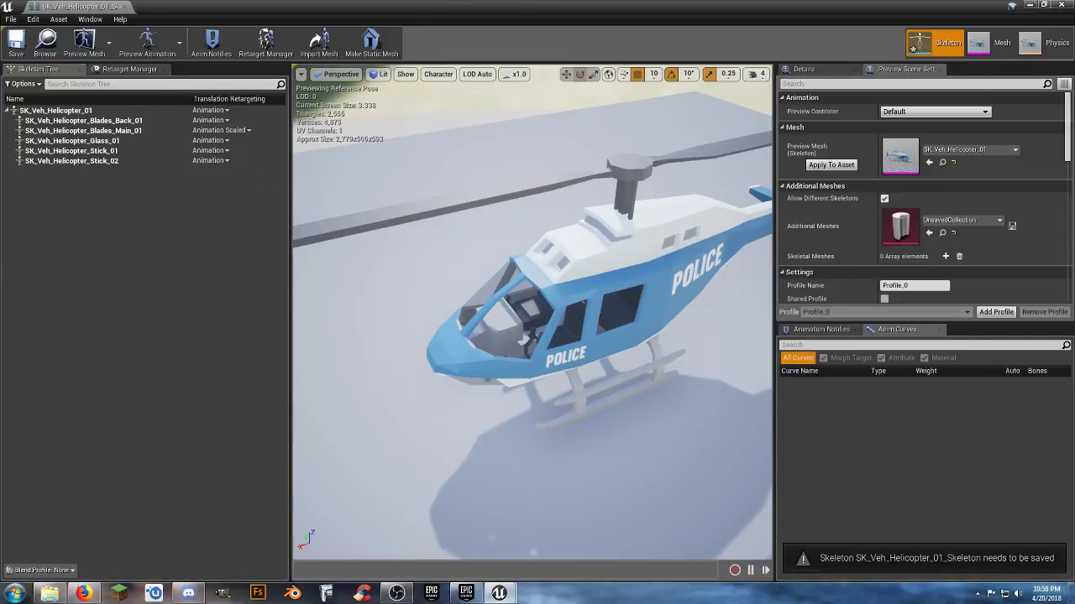
Select the Blades_Main_01 bone and check its pivot from the side of the helicopter
right_drag(522, 285, 527, 243)
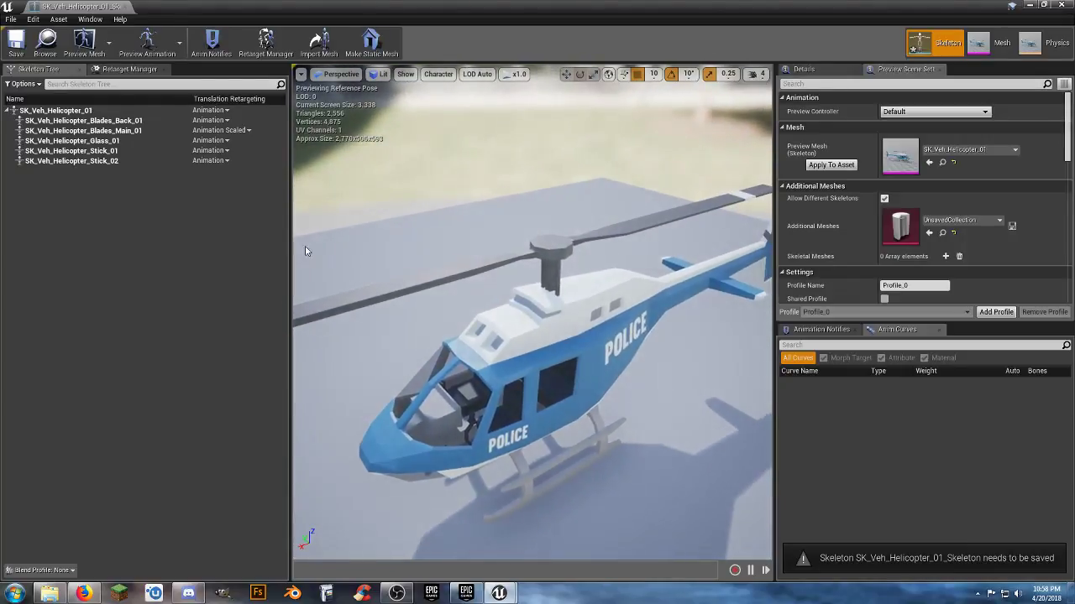
click(105, 131)
right_drag(424, 298, 344, 293)
key(d)
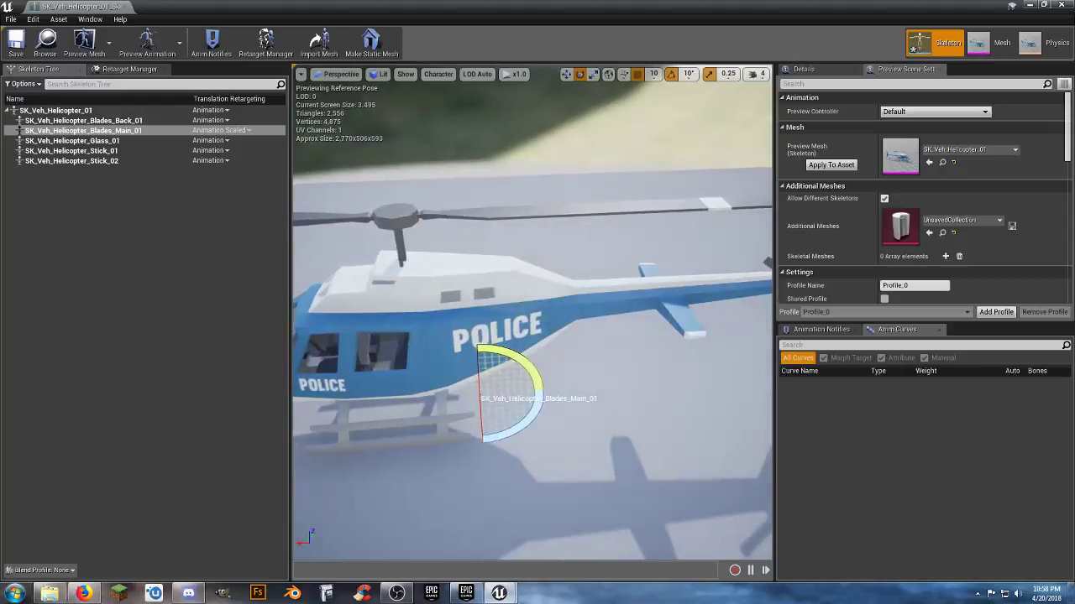
Try the Animation Relative and Skeleton translation retargeting modes on the Blades_Main_01 bone
click(248, 131)
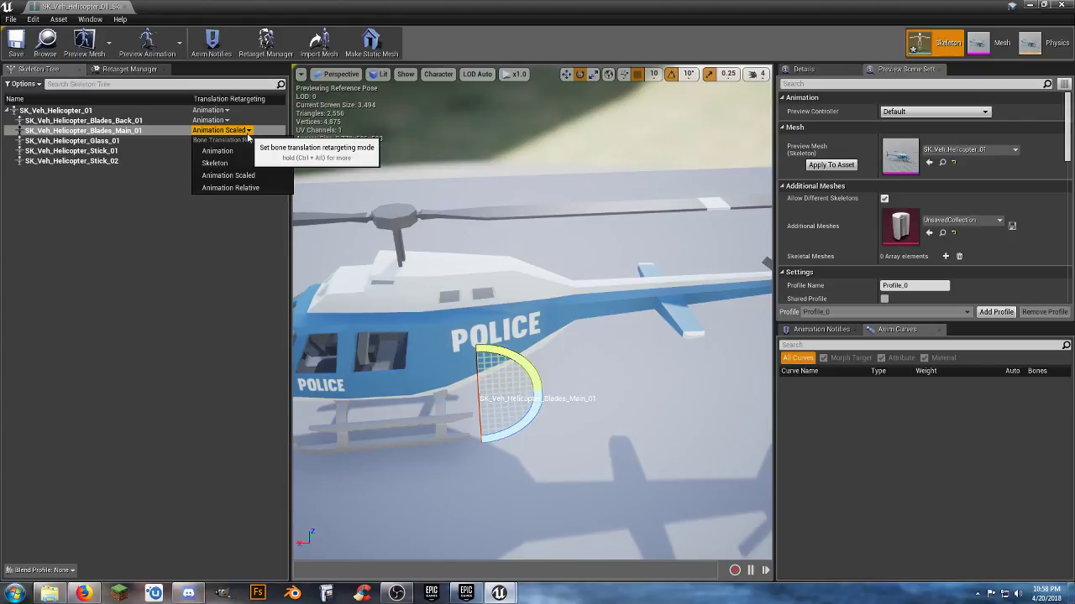
click(245, 190)
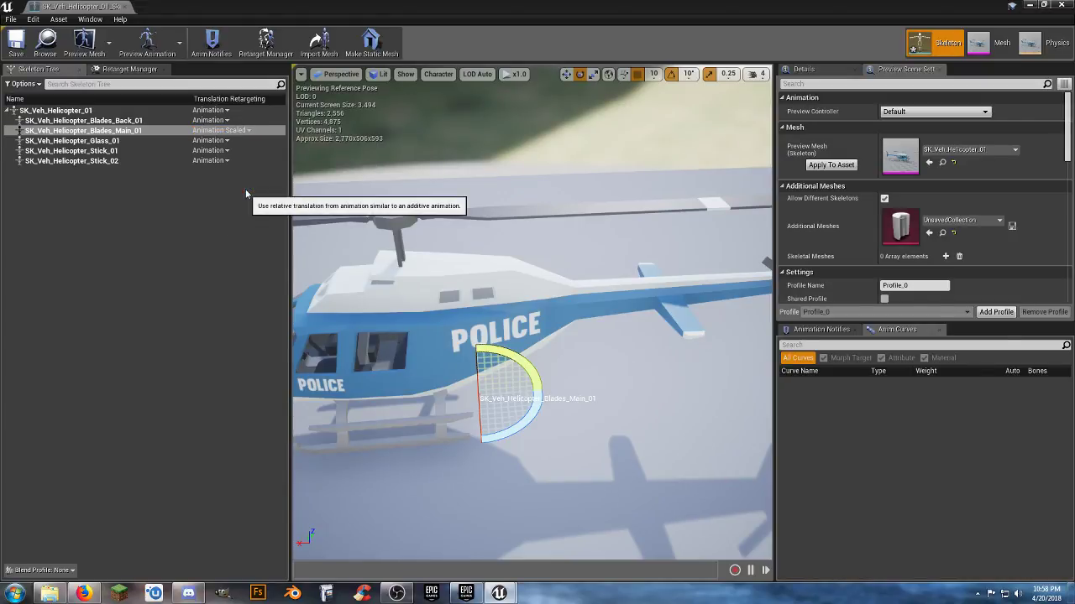
click(252, 131)
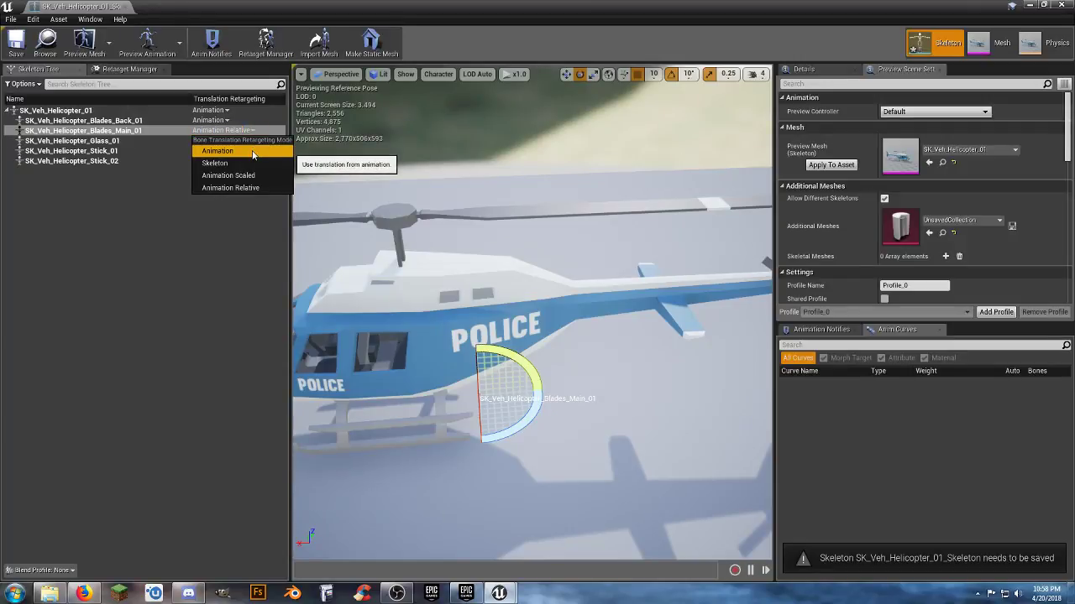
click(243, 162)
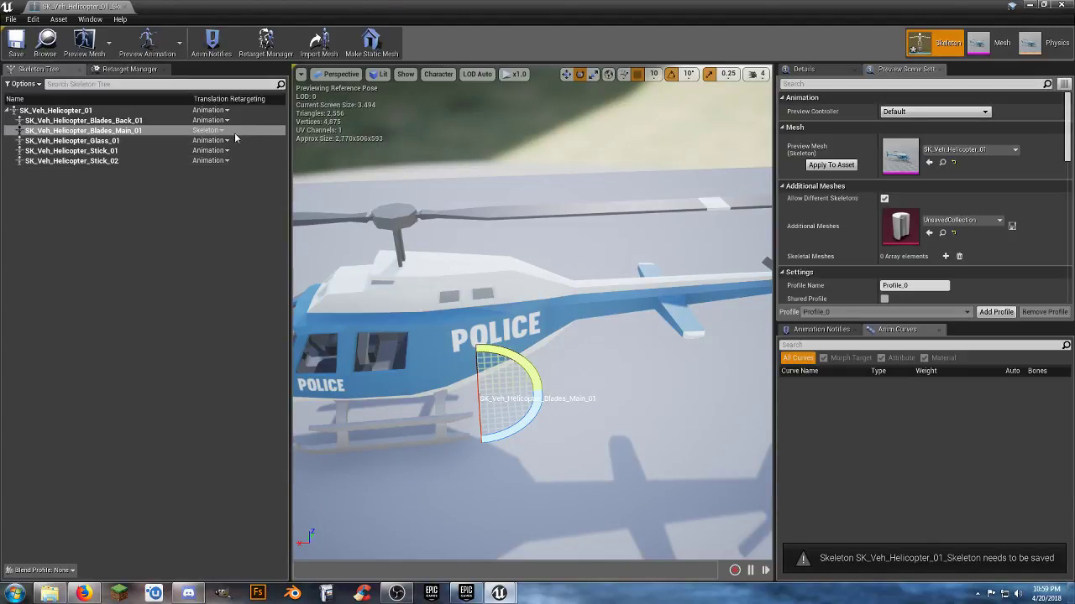
Set the Blades_Main_01 bone's translation retargeting to Animation Scaled and save the skeleton
click(222, 131)
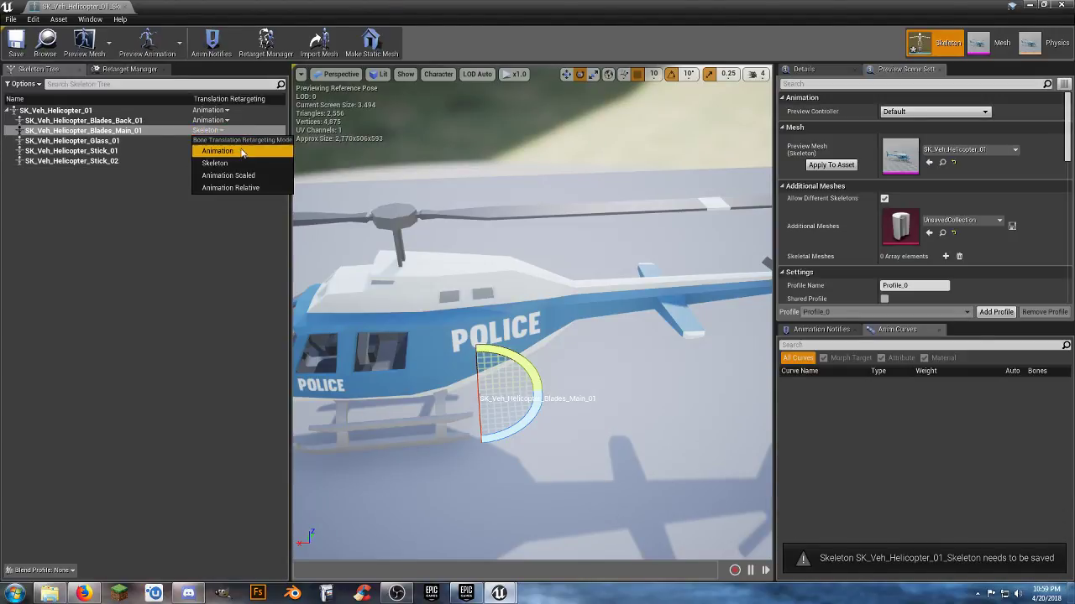
click(247, 174)
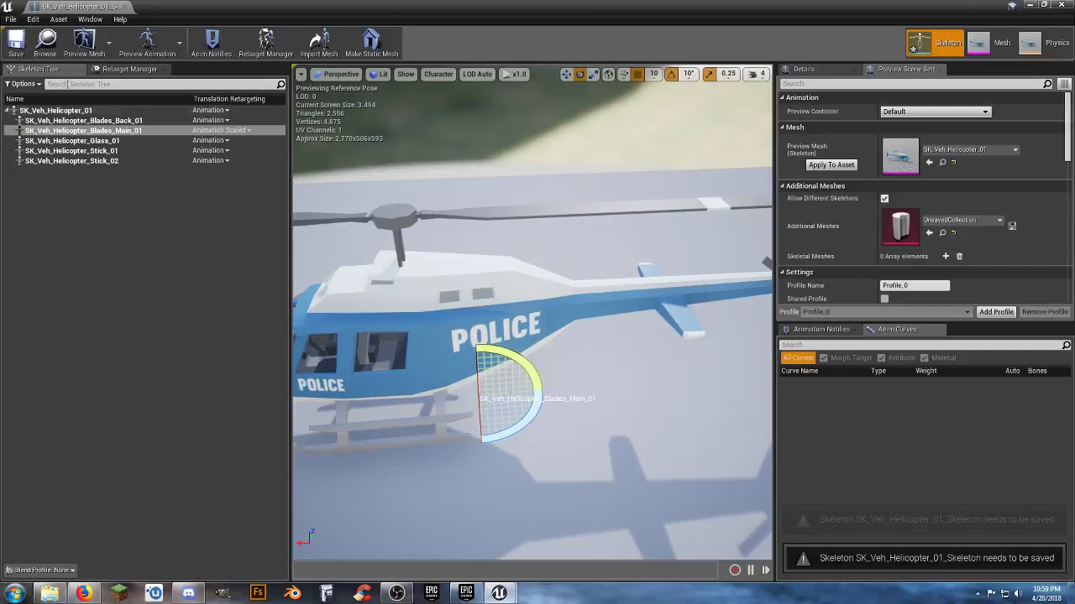
click(17, 44)
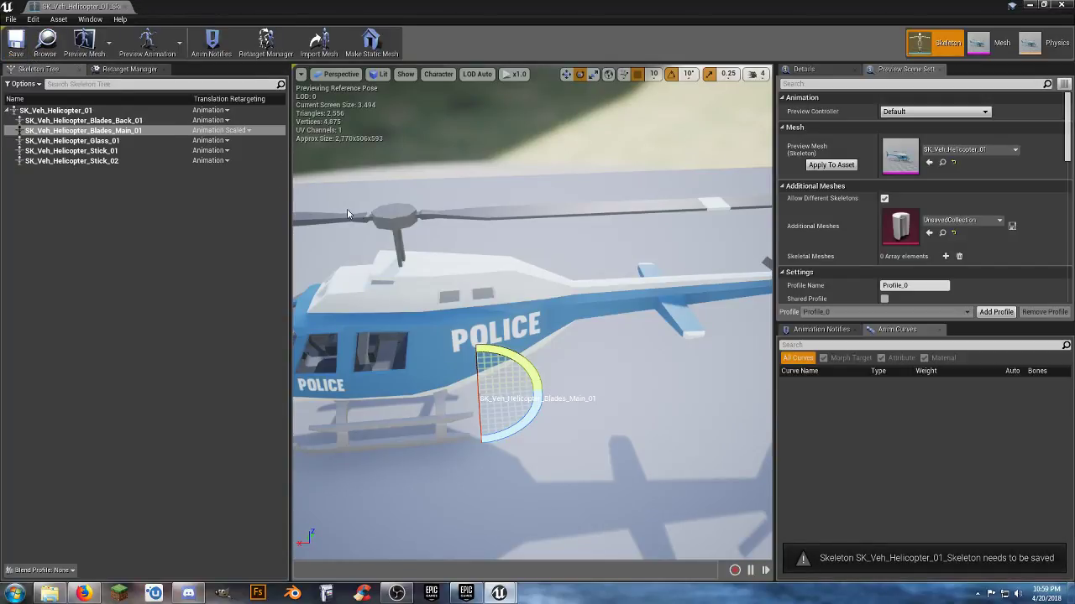
Try the Skeleton translation retargeting mode on the Blades_Main_01 bone and test rotating the bone
mouse_move(529, 440)
mouse_down()
mouse_move(500, 449)
mouse_move(528, 442)
mouse_up()
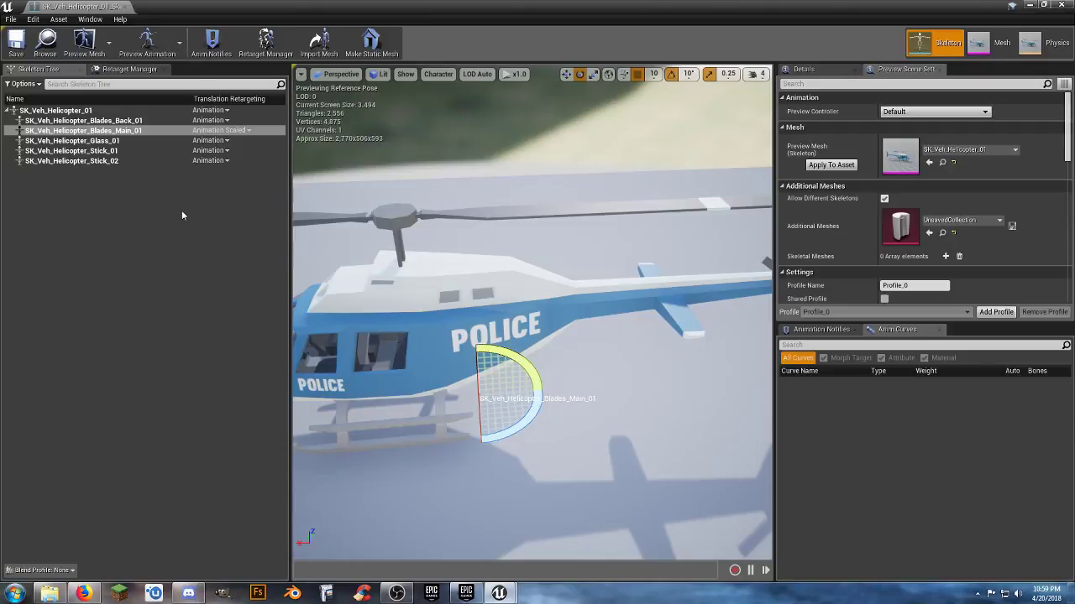
click(247, 131)
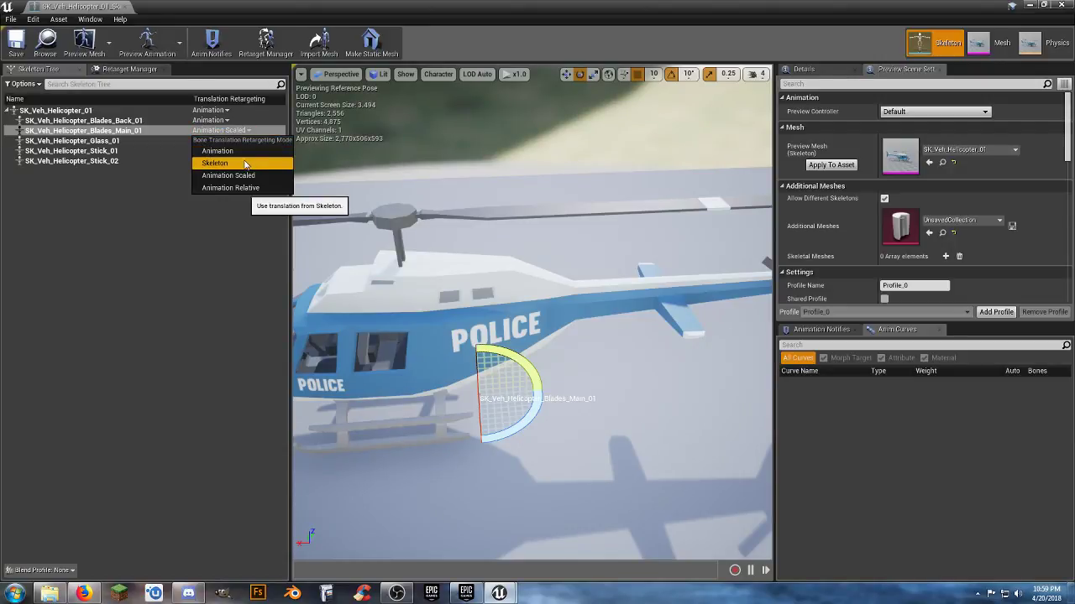
click(246, 163)
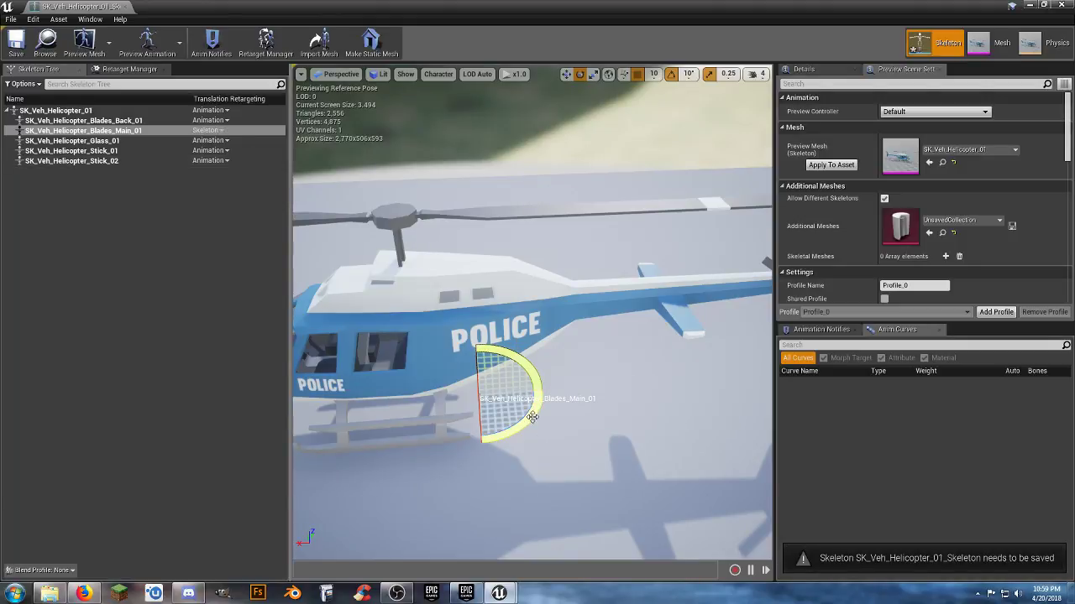
drag(533, 417, 412, 401)
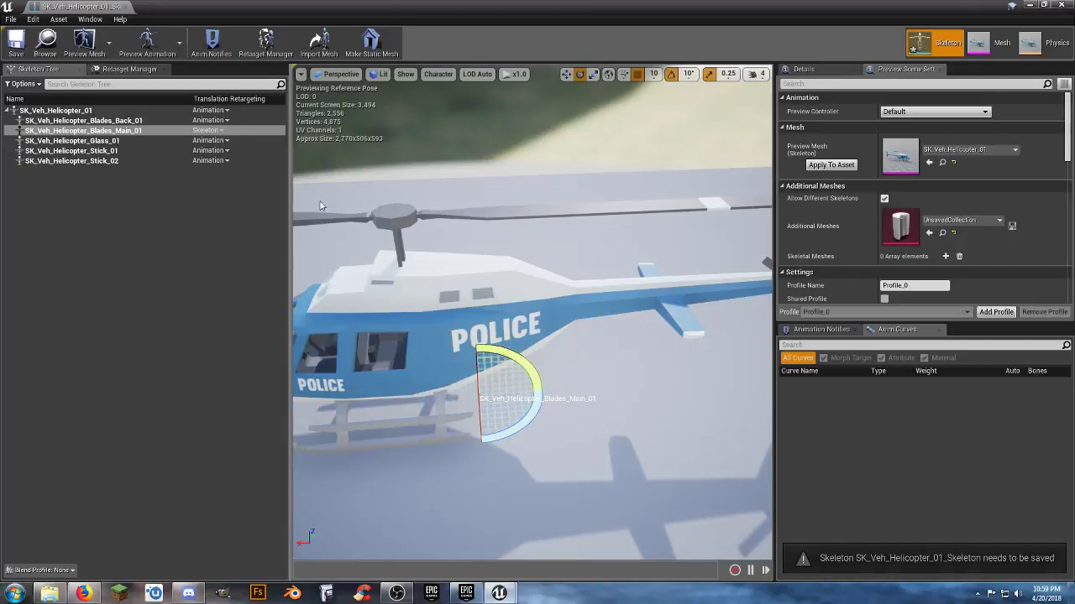
Try Animation Relative and again Skeleton translation retargeting on the Blades_Main_01 bone, testing its rotation with each mode
click(222, 131)
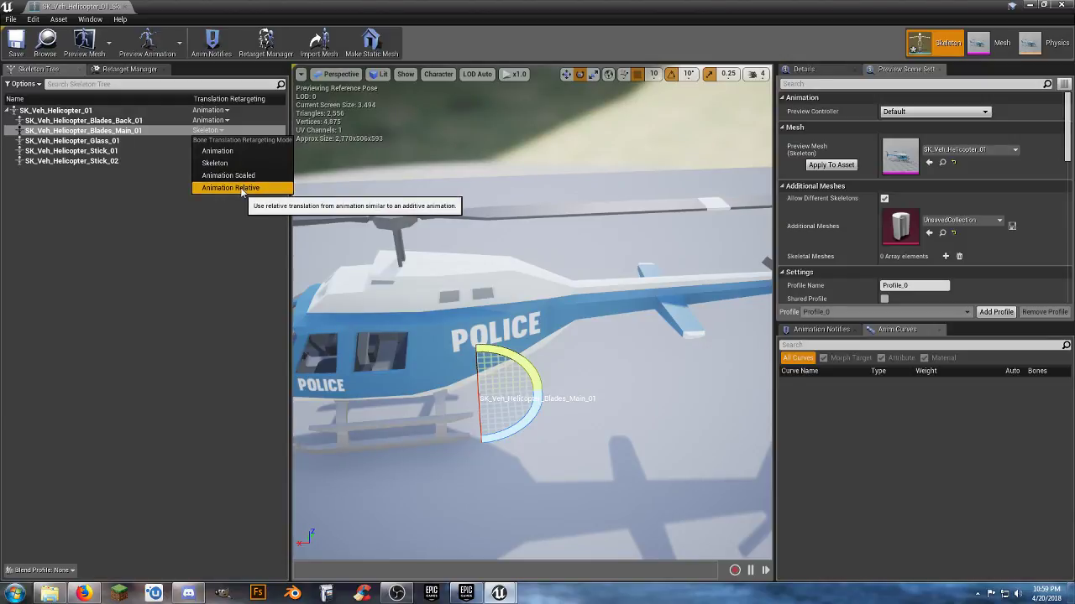
click(242, 188)
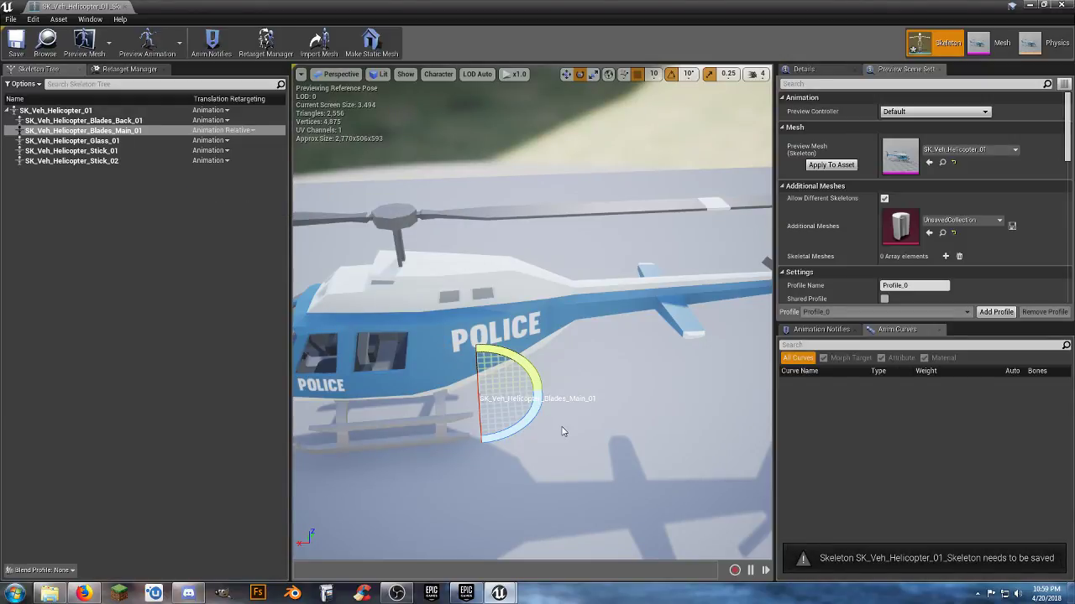
drag(537, 404, 416, 402)
drag(429, 362, 393, 405)
click(246, 131)
click(231, 162)
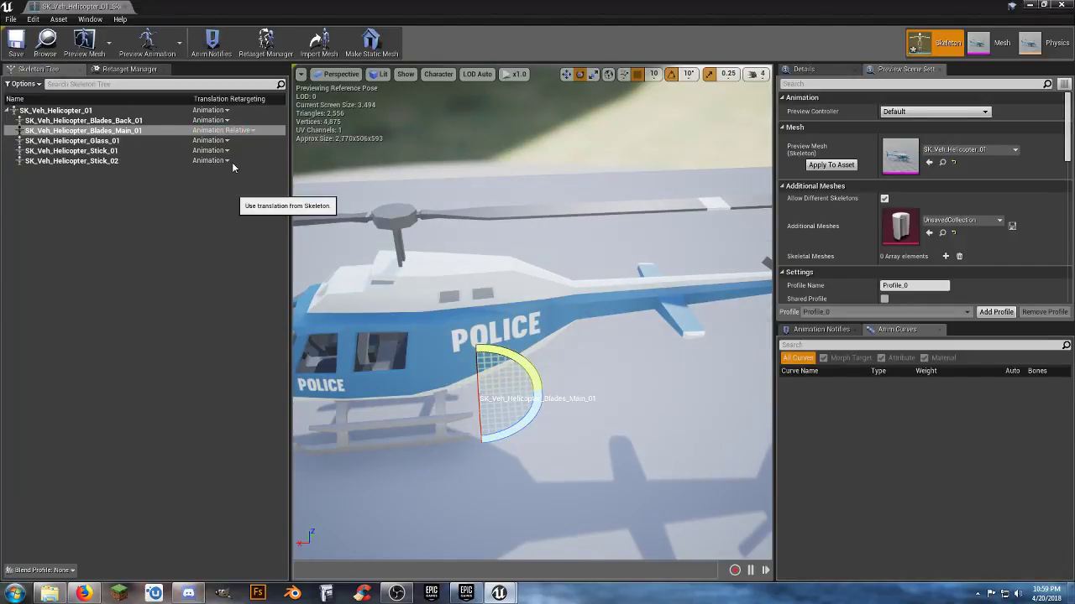
drag(508, 394, 413, 403)
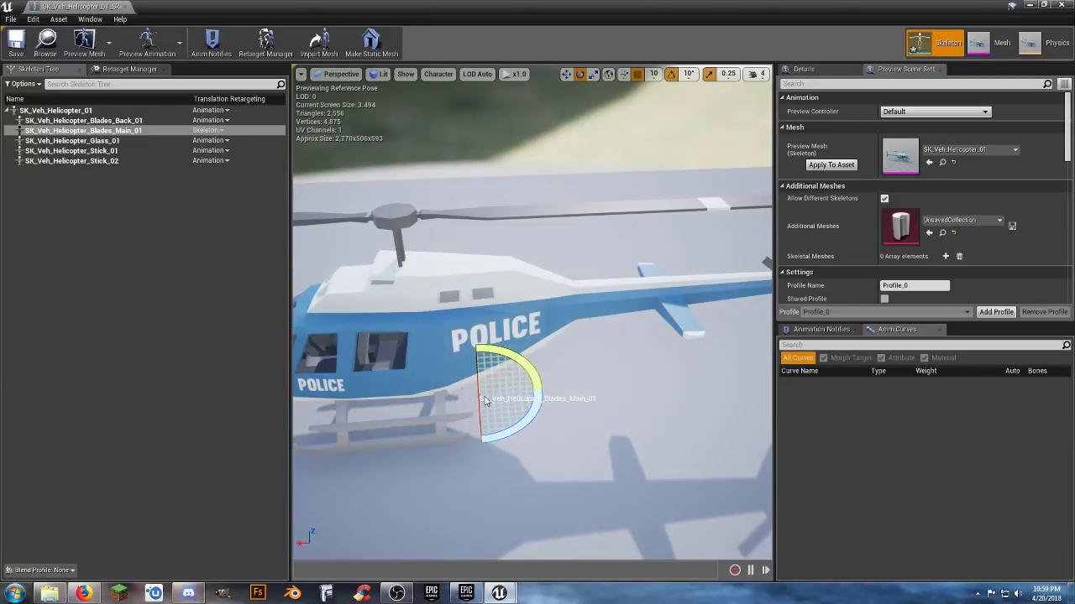
Set the Blades_Main_01 bone's translation retargeting to Animation and save the skeleton
click(206, 130)
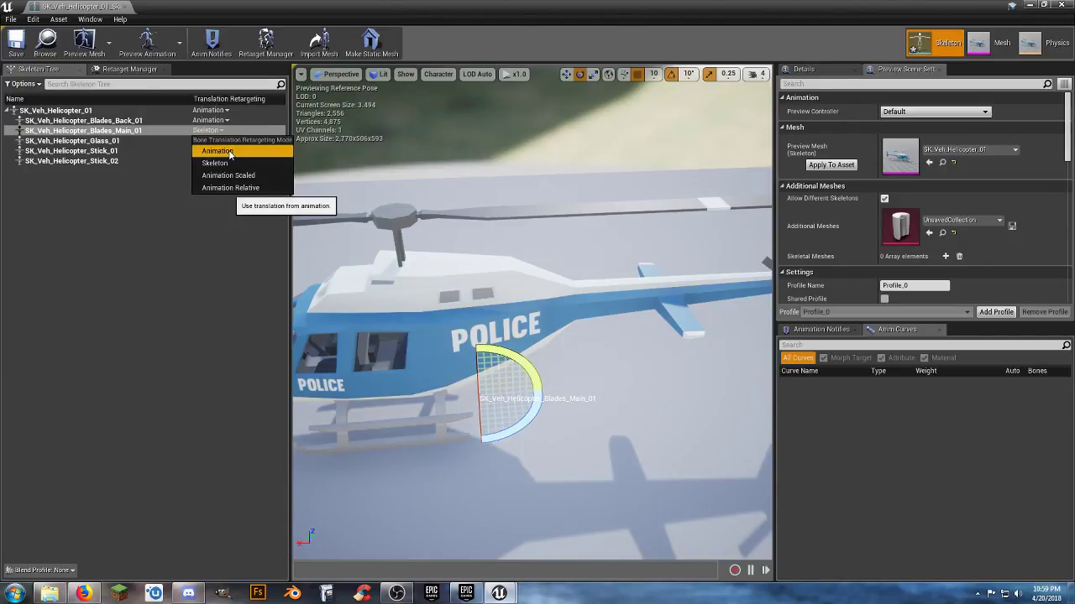
click(230, 152)
right_drag(456, 255, 508, 255)
key(a)
key(s)
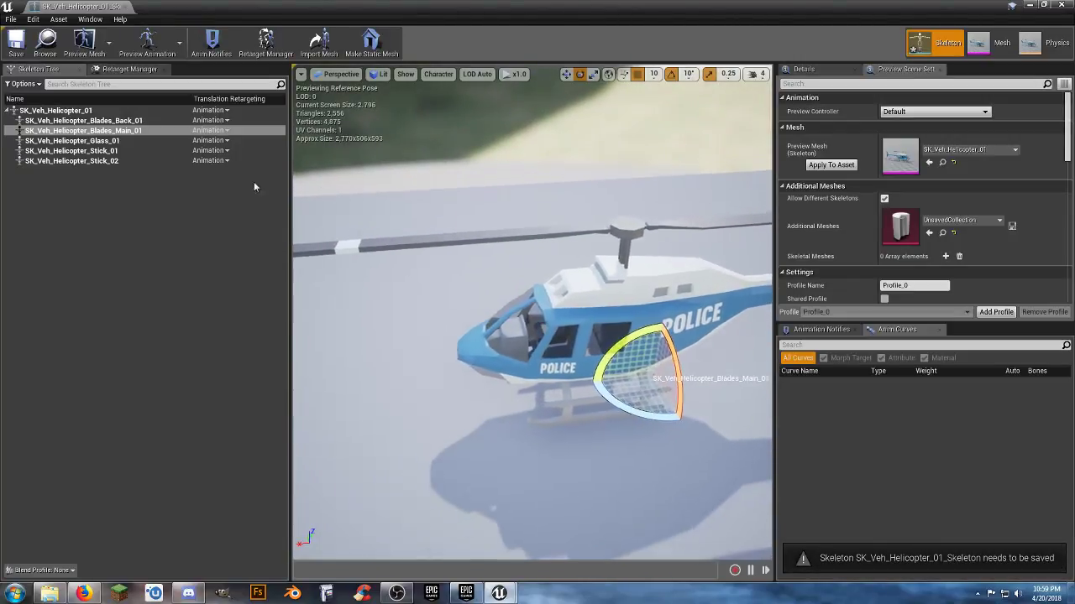
click(16, 42)
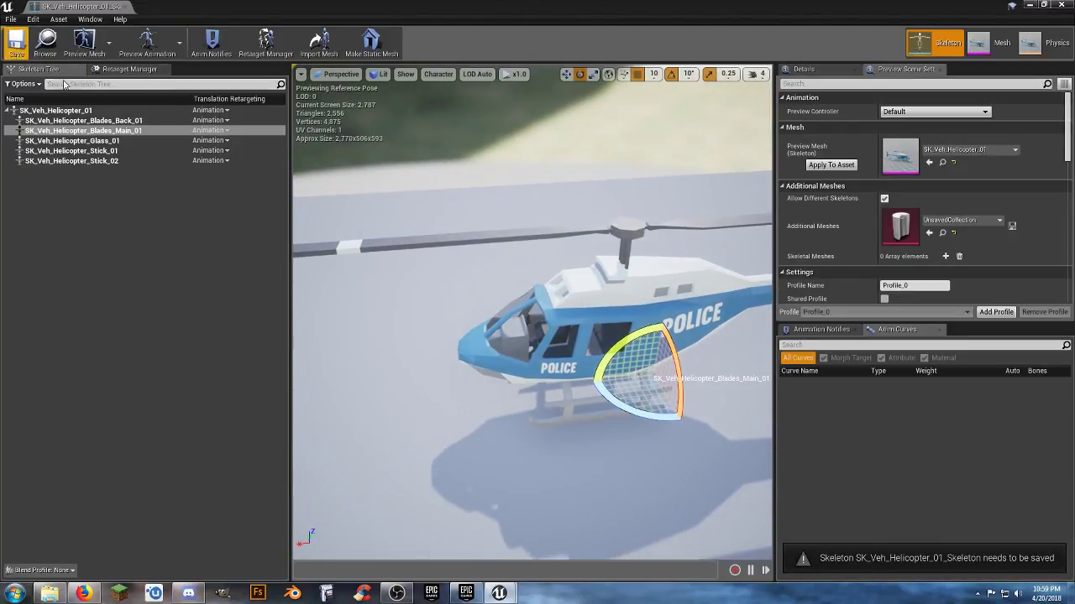
Open the Retarget Manager and look through the options for modifying the retarget base pose
click(147, 209)
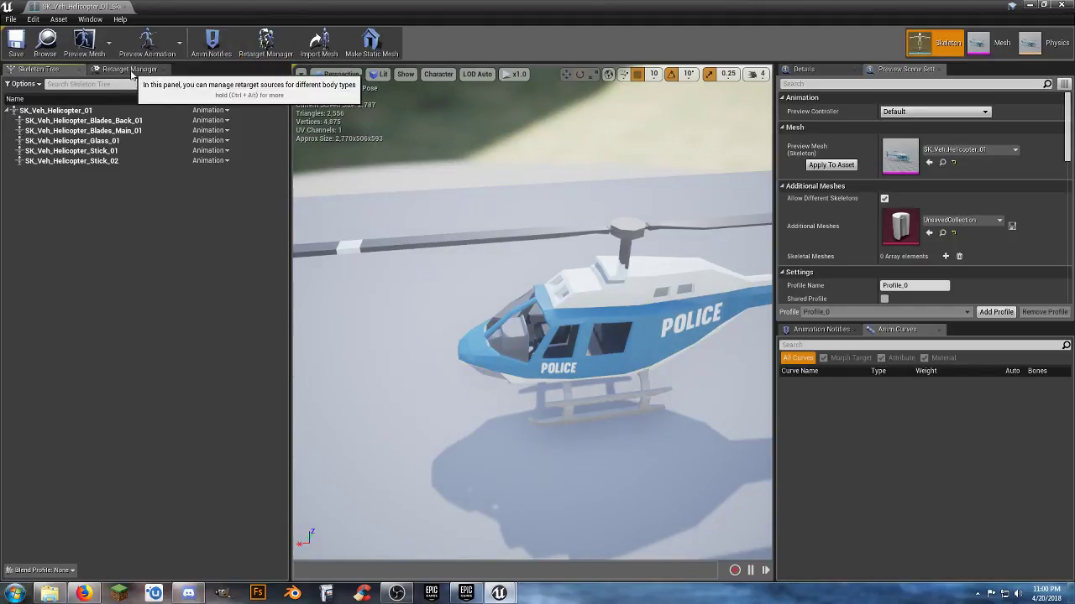
click(175, 47)
click(50, 230)
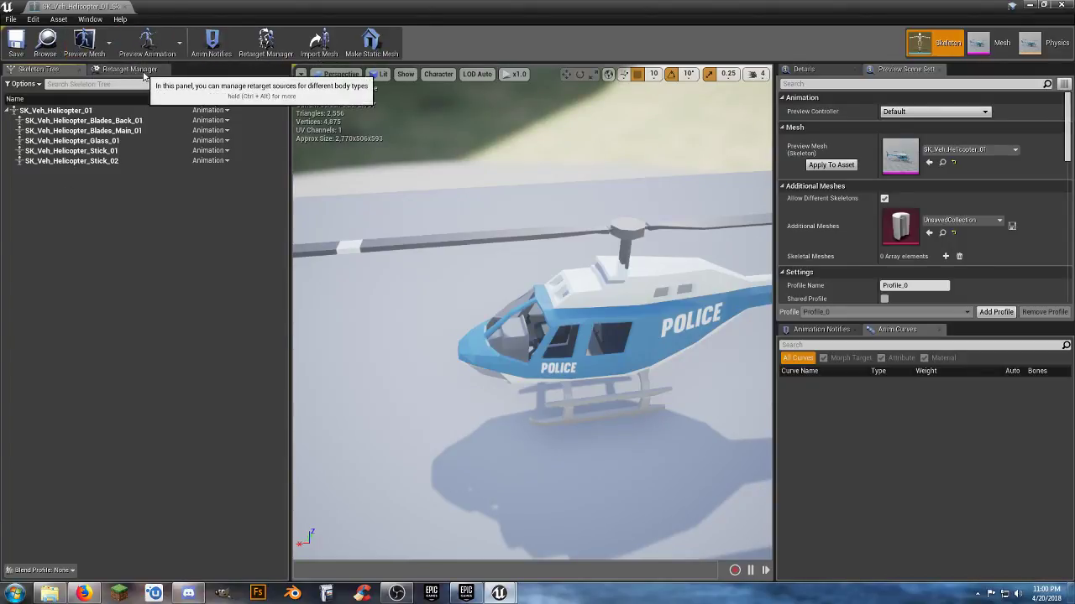
click(149, 73)
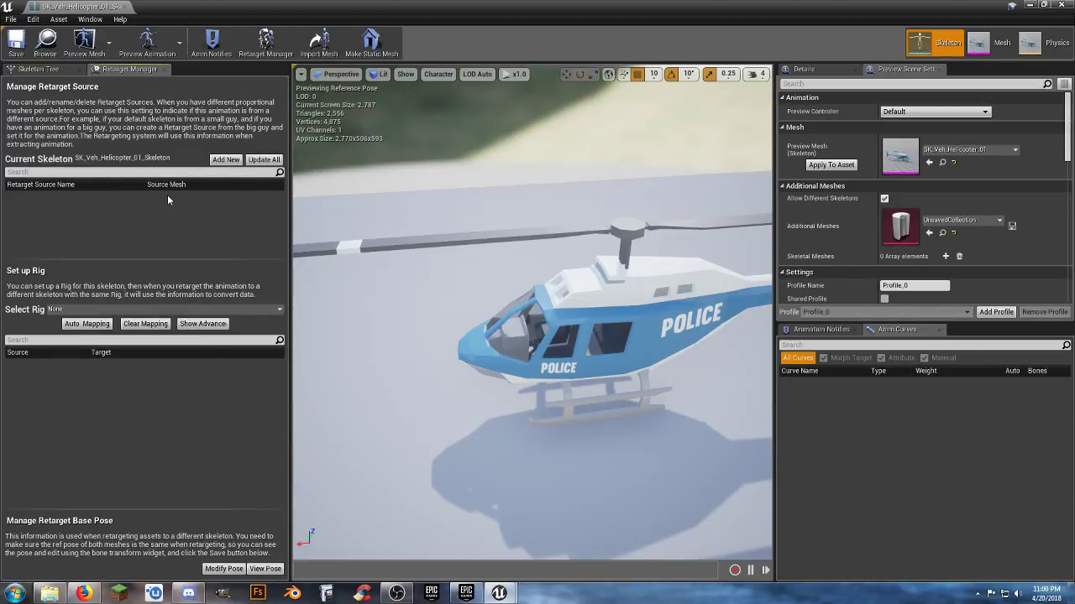
click(220, 569)
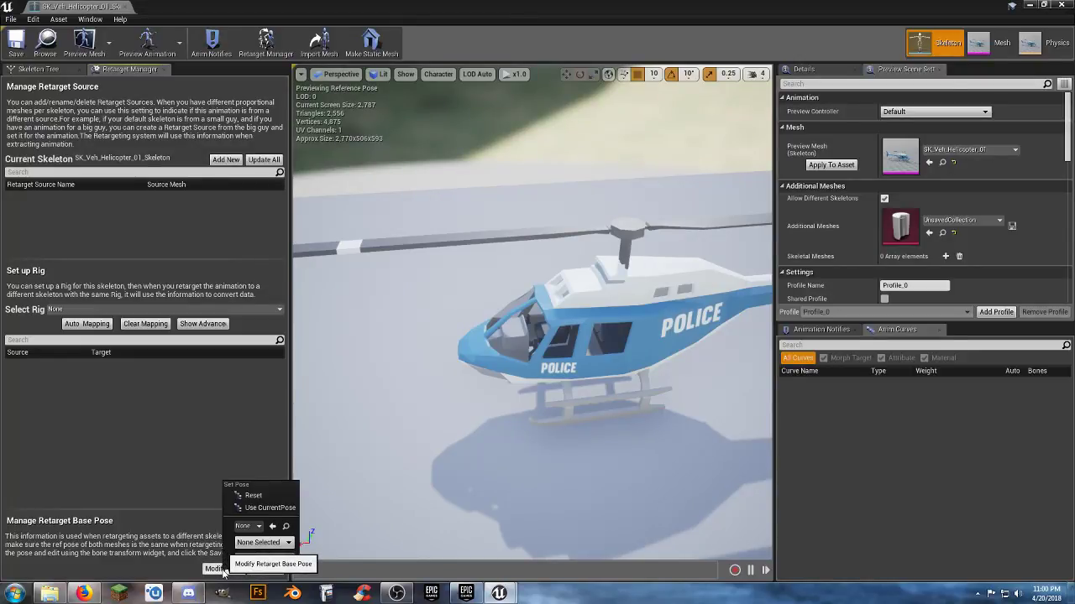
click(256, 434)
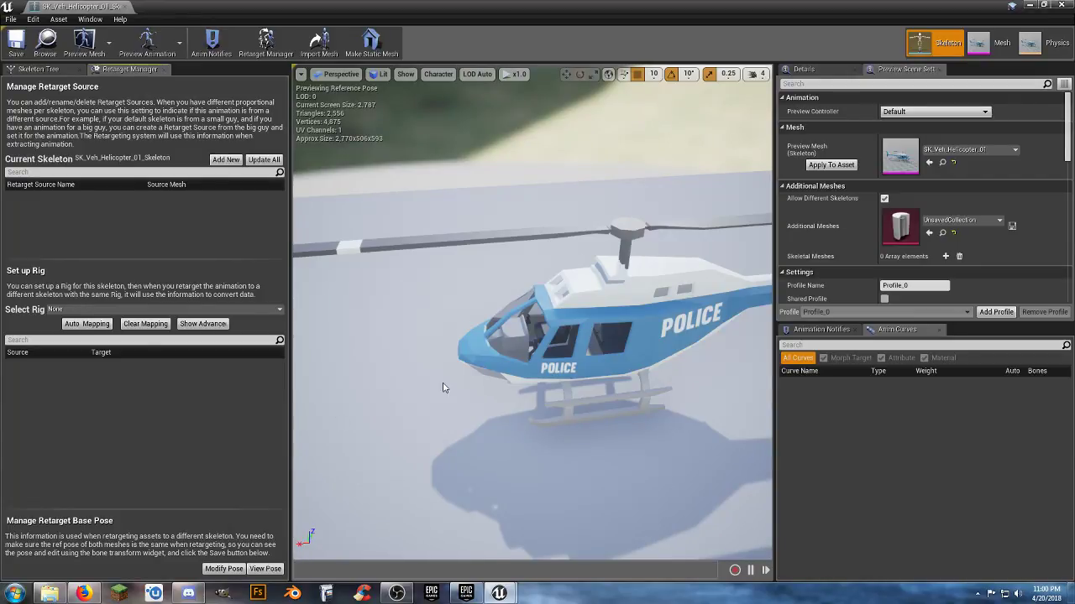
Select the rotor hub in the preview and the Blades_Back_01 and Blades_Main_01 bones in the skeleton tree to compare their pivots
click(623, 226)
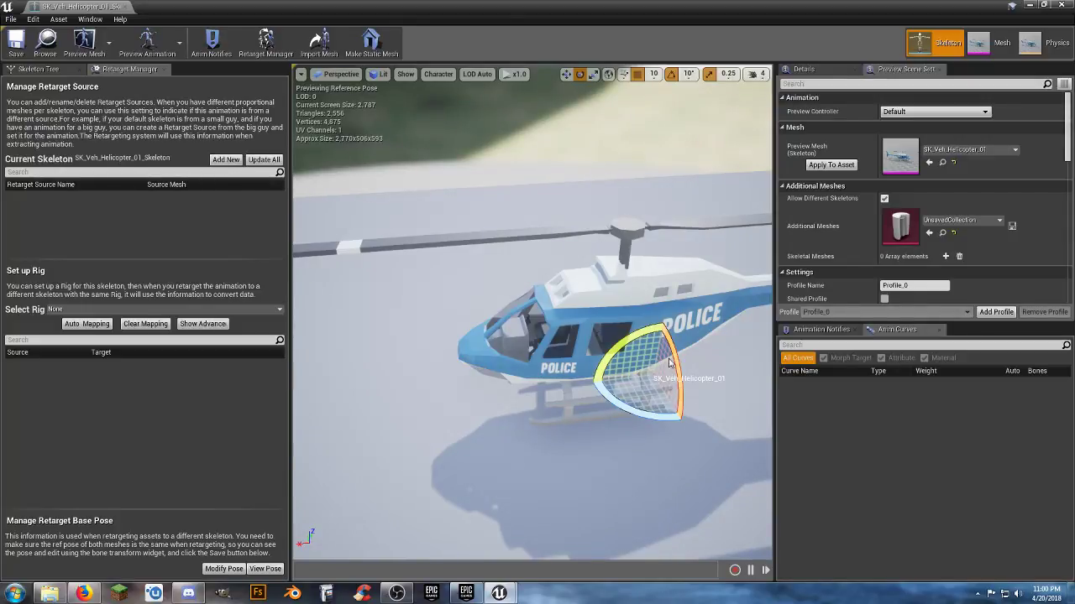
click(36, 69)
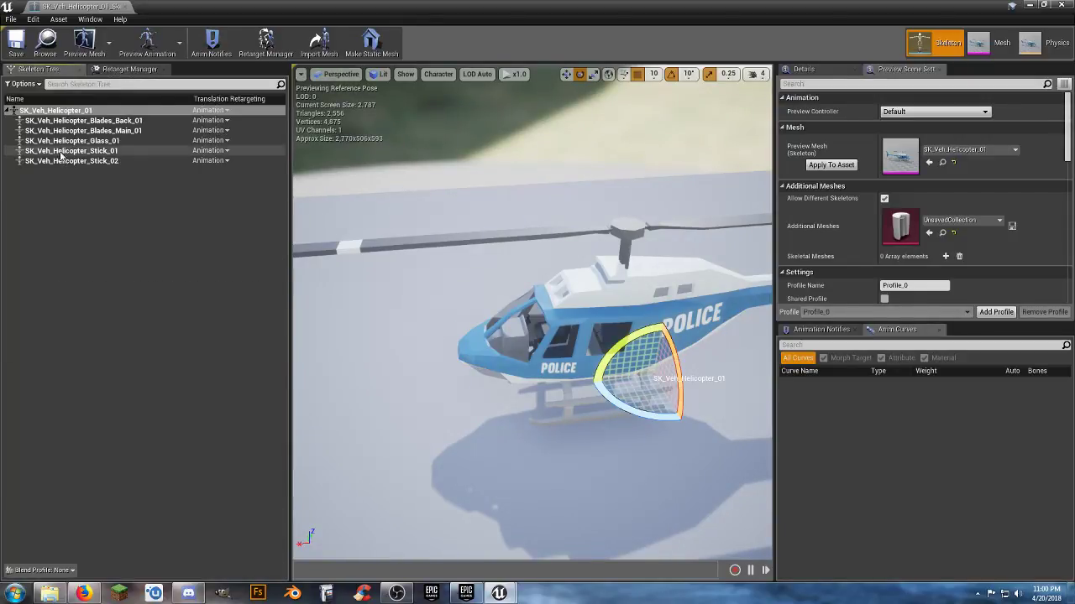
click(88, 123)
click(84, 132)
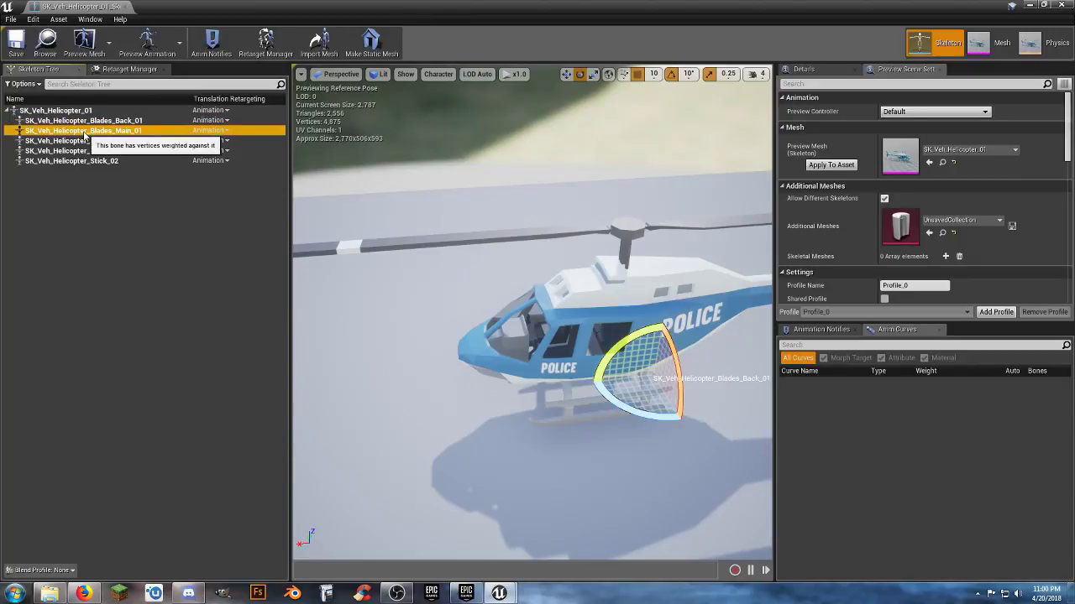
mouse_move(562, 419)
mouse_down()
mouse_move(512, 410)
mouse_move(566, 406)
mouse_up()
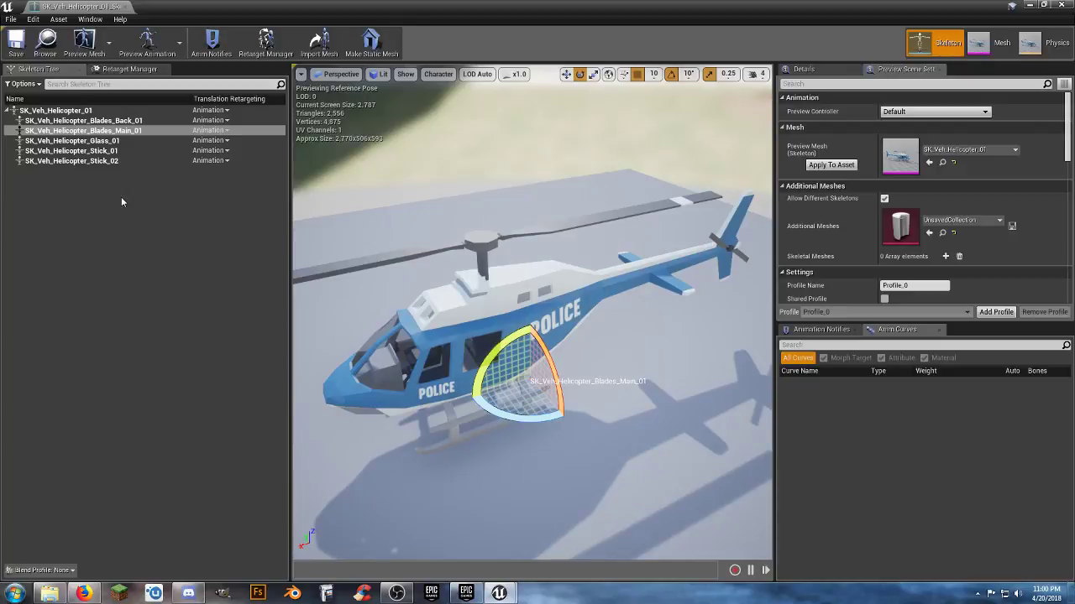
click(485, 234)
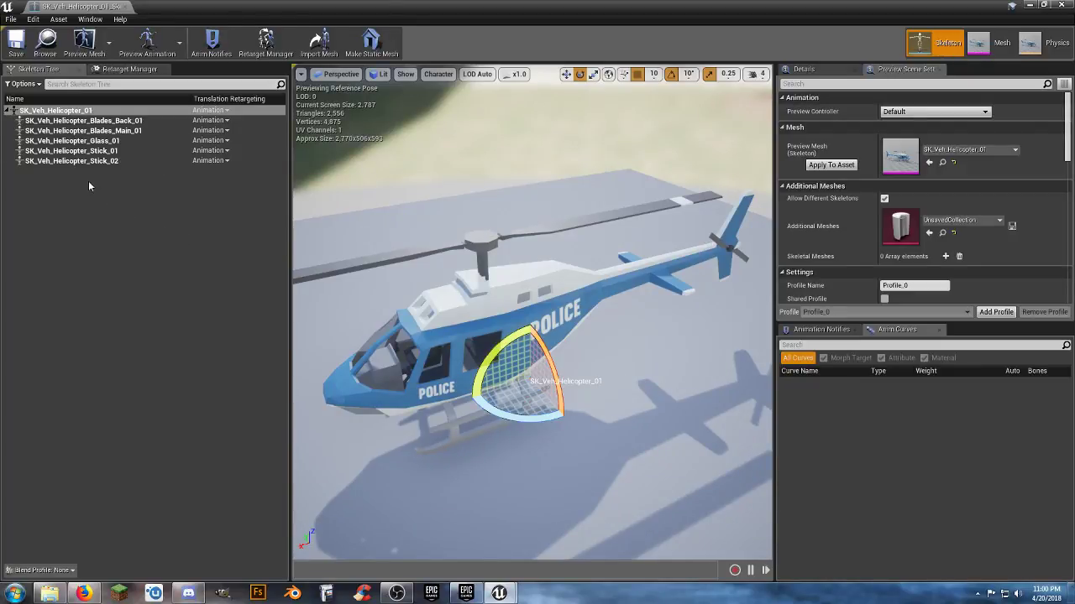
Add a socket to the Blades_Main_01 bone and name it "work damn you"
click(95, 131)
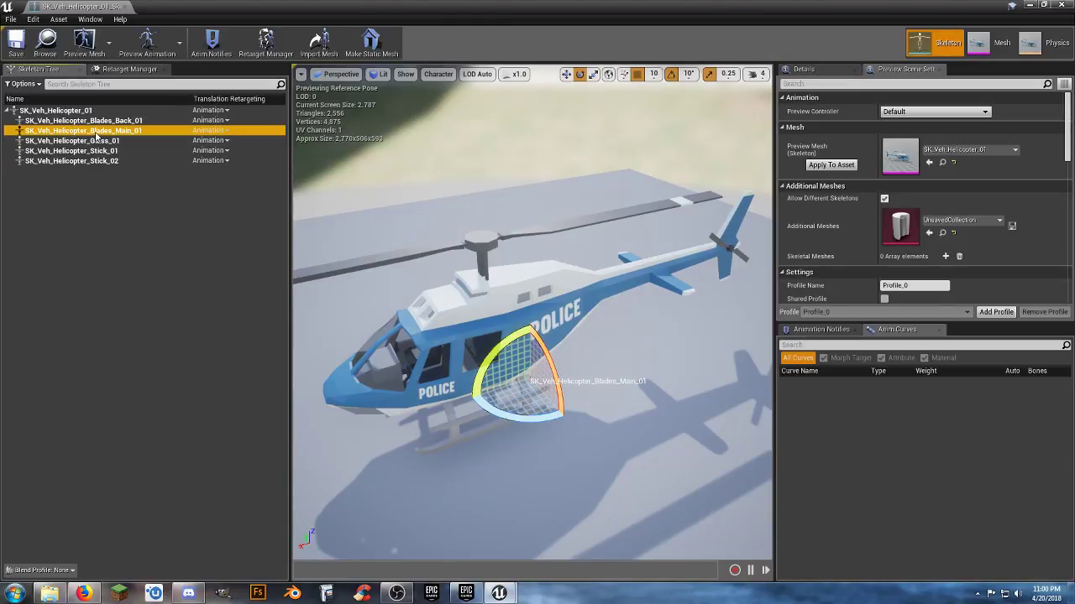
right_click(95, 134)
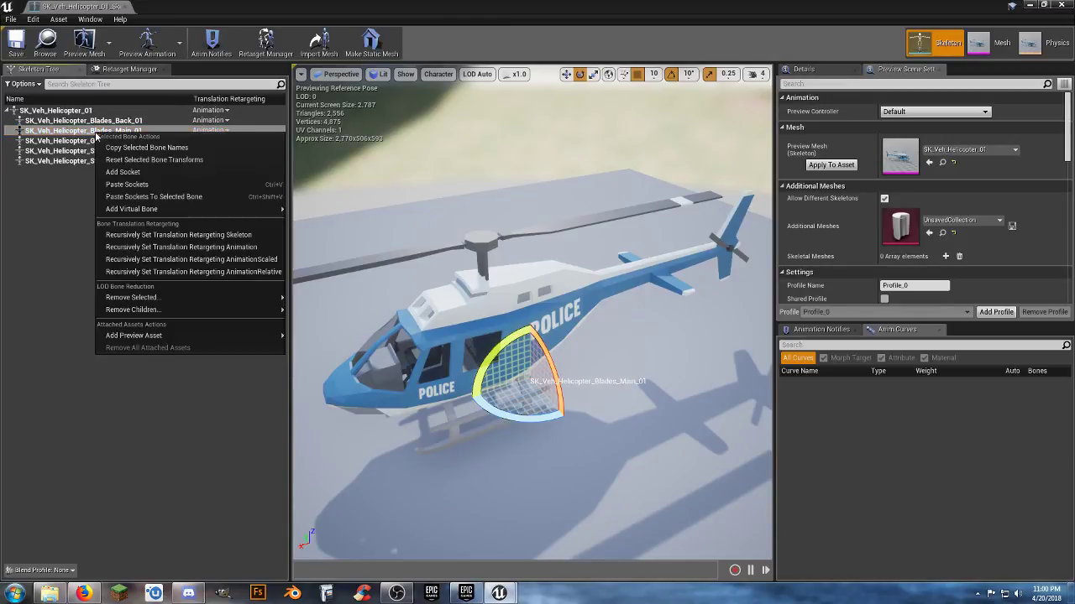
click(165, 174)
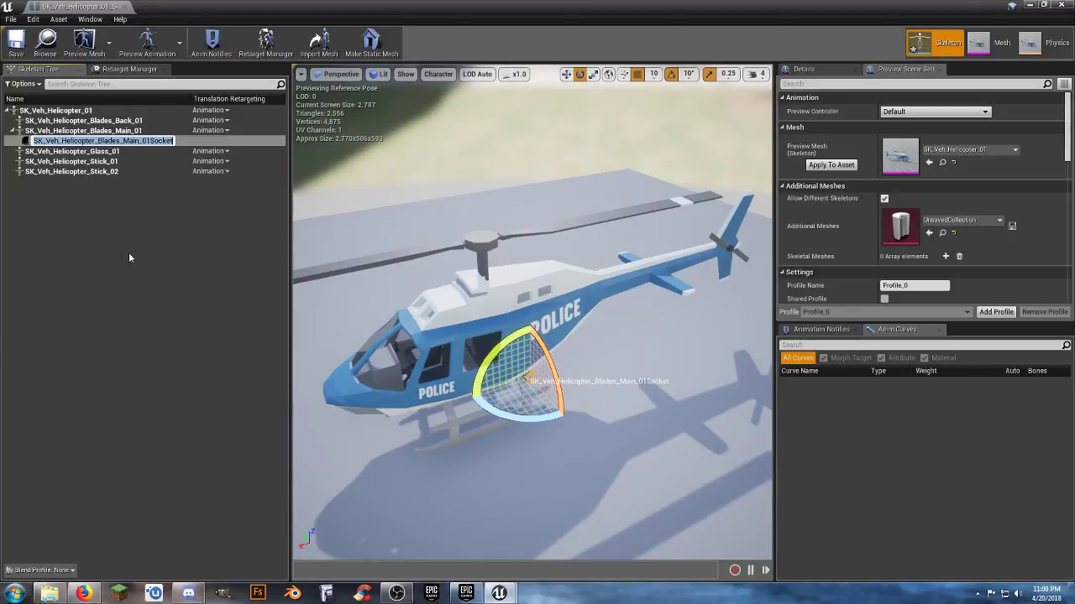
text(workd)
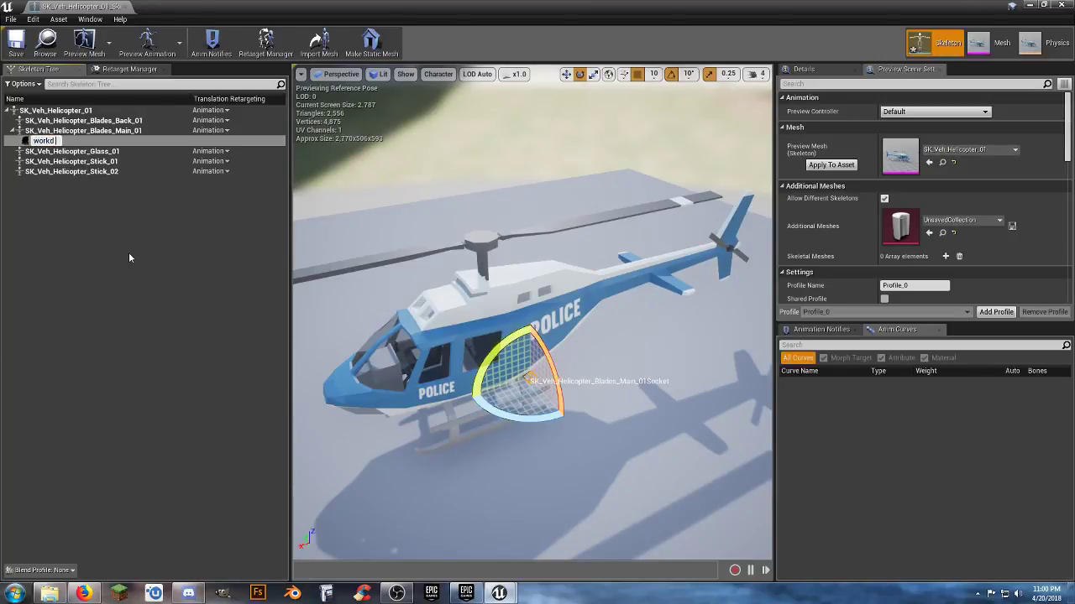
key(BackSpace)
text(damn you)
key(Return)
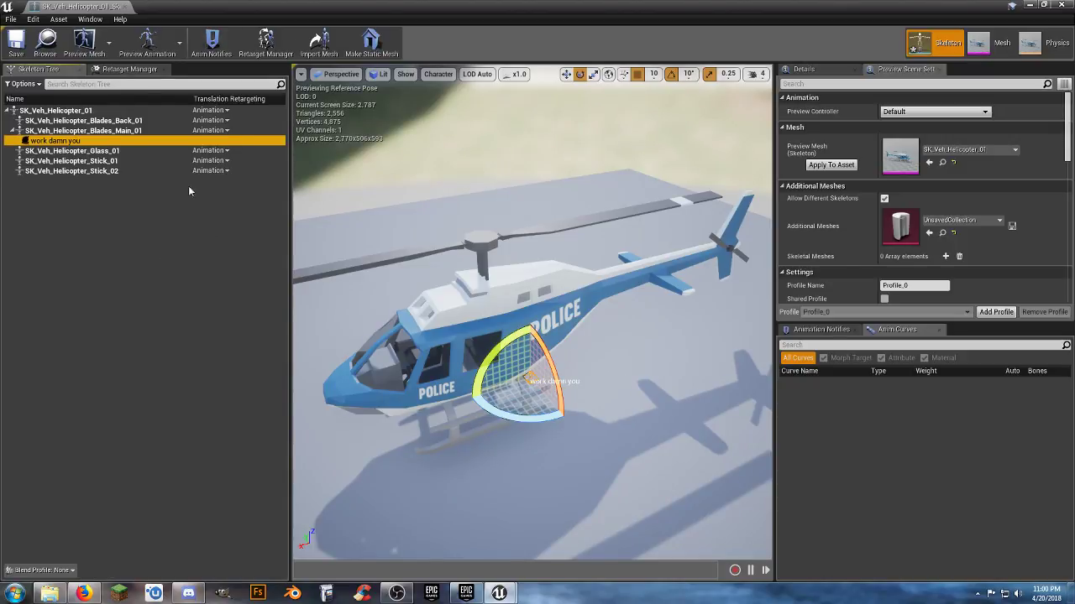
Browse the preview assets that can be attached to the "work damn you" socket, without adding one
right_click(73, 142)
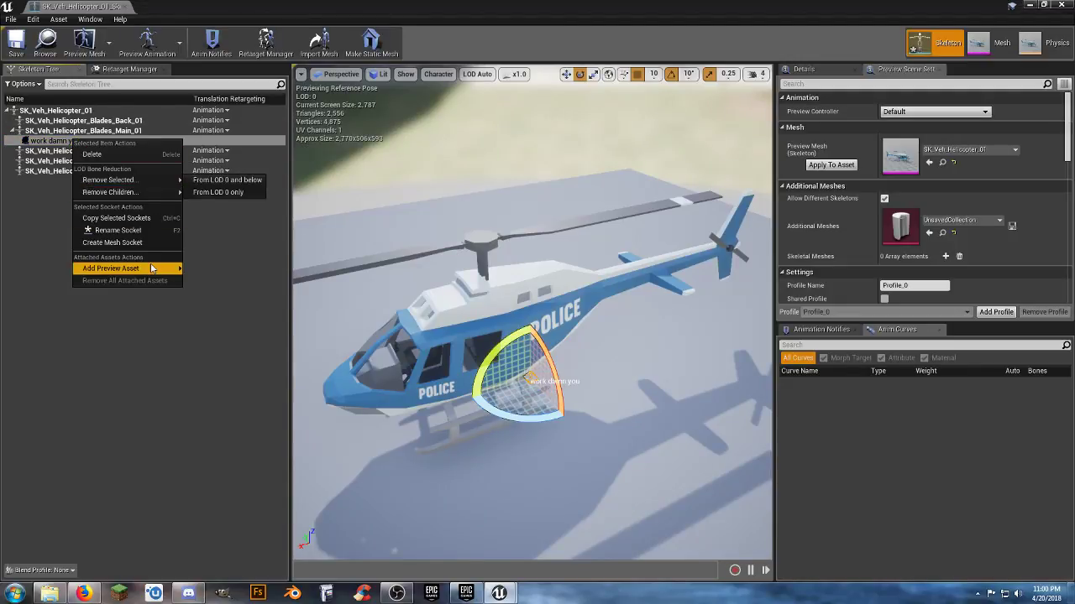
mouse_move(151, 268)
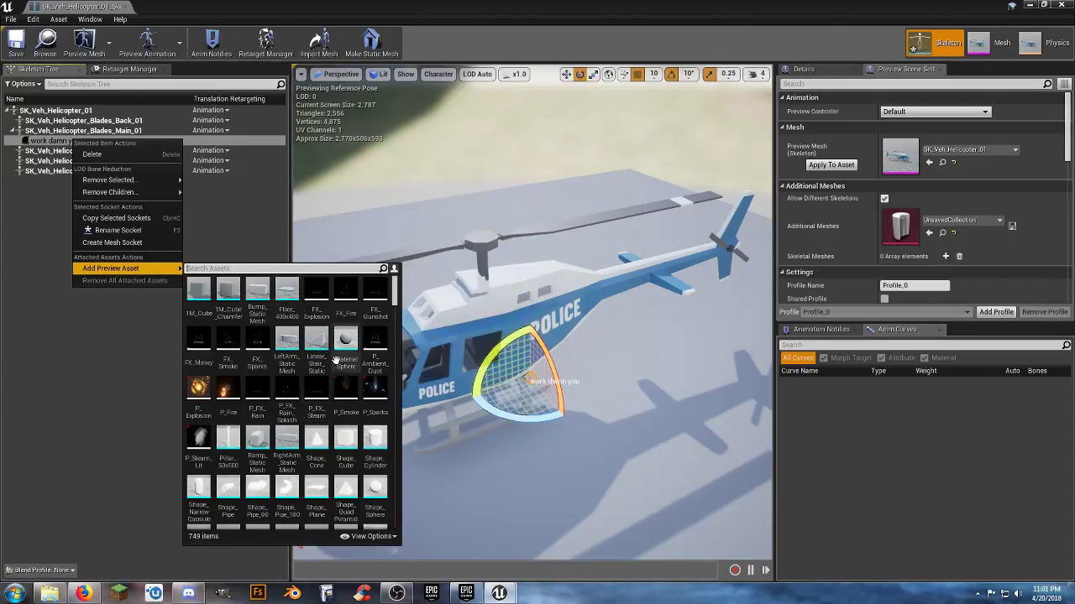
scroll(339, 366, down, 3)
scroll(341, 363, down, 10)
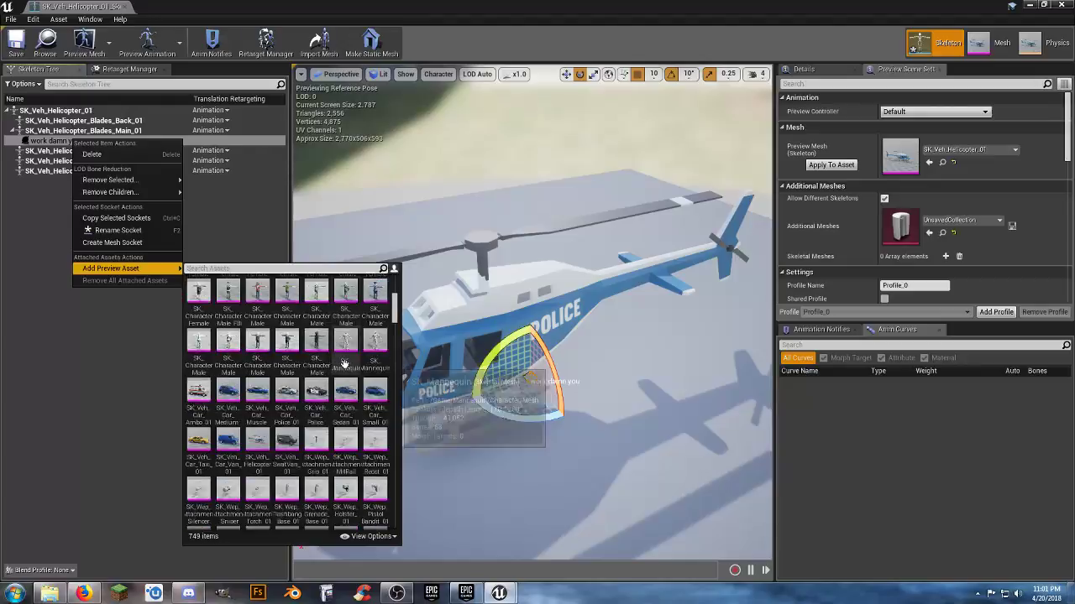
scroll(373, 356, up, 5)
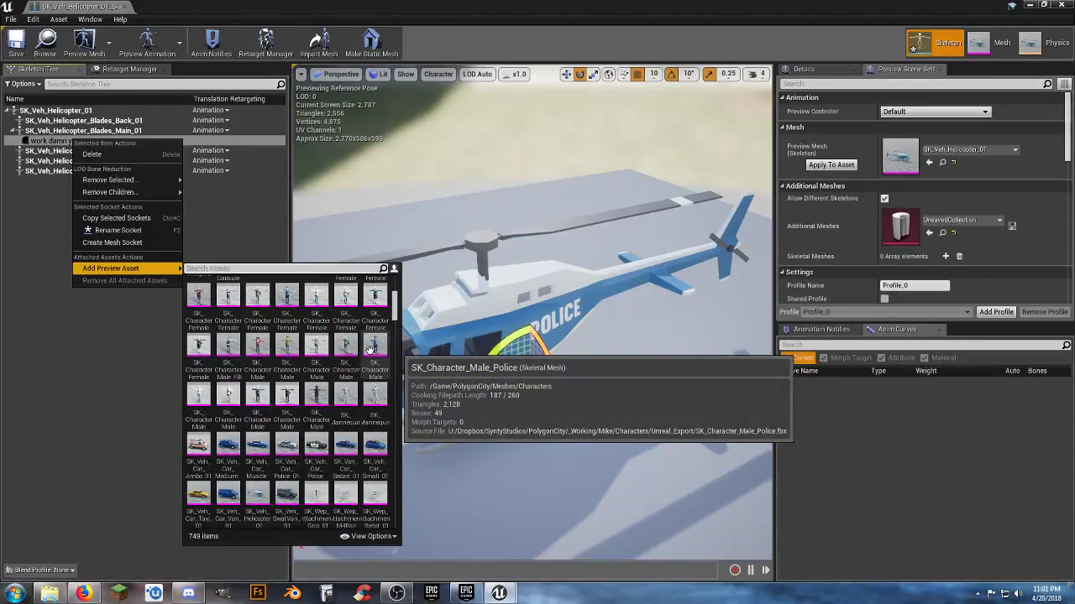
scroll(369, 349, down, 5)
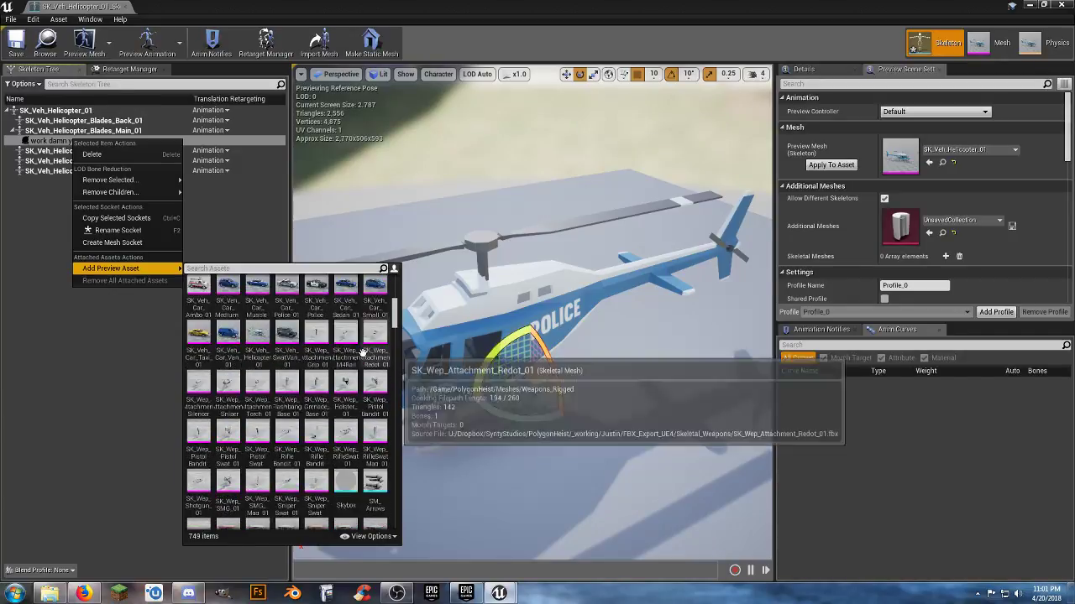
scroll(363, 351, down, 10)
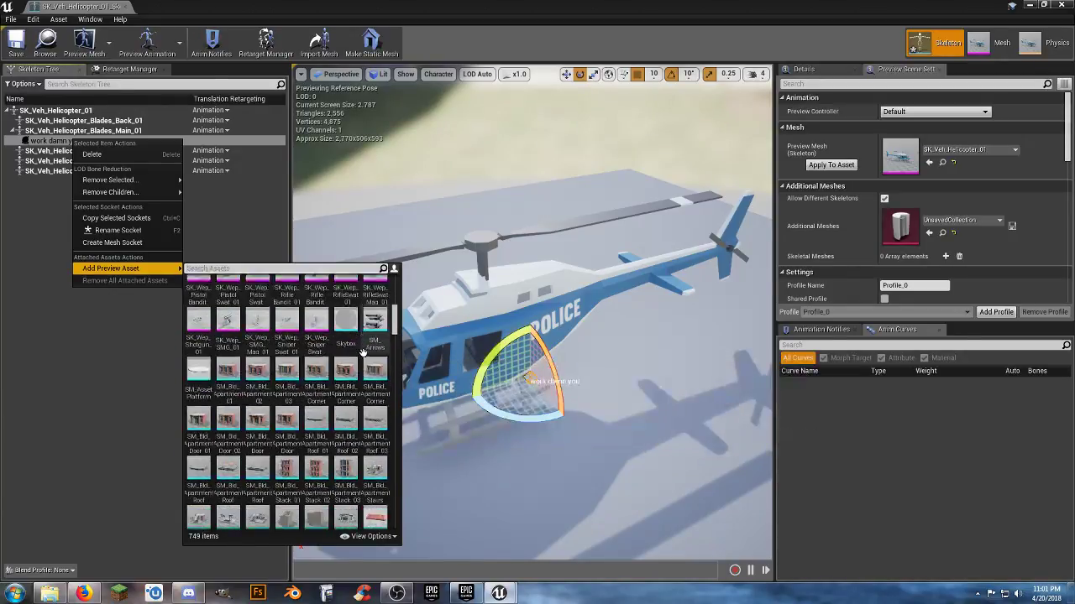
scroll(362, 352, down, 10)
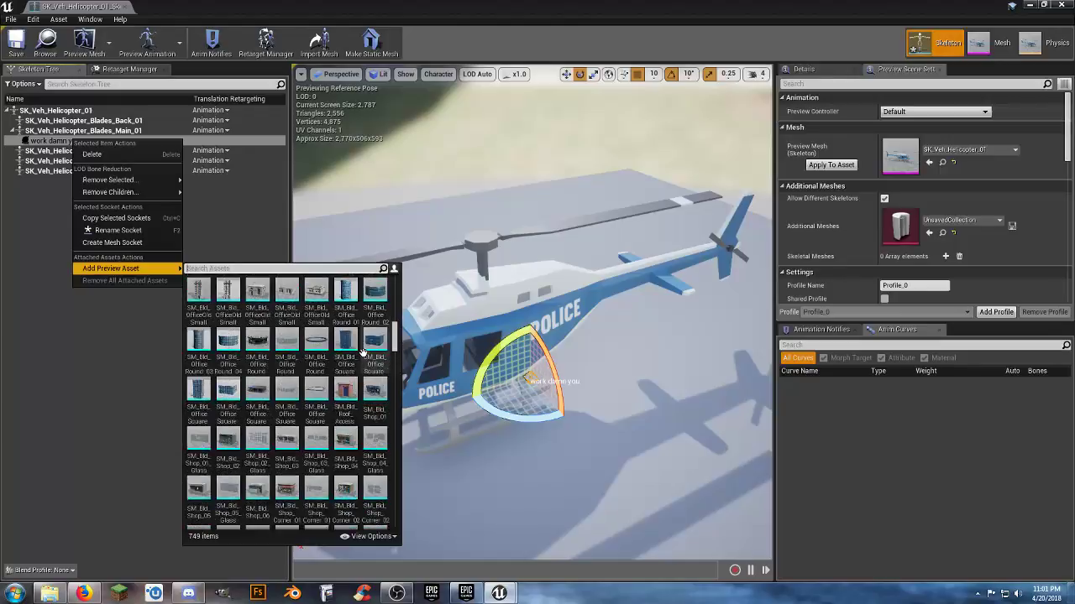
scroll(359, 351, down, 10)
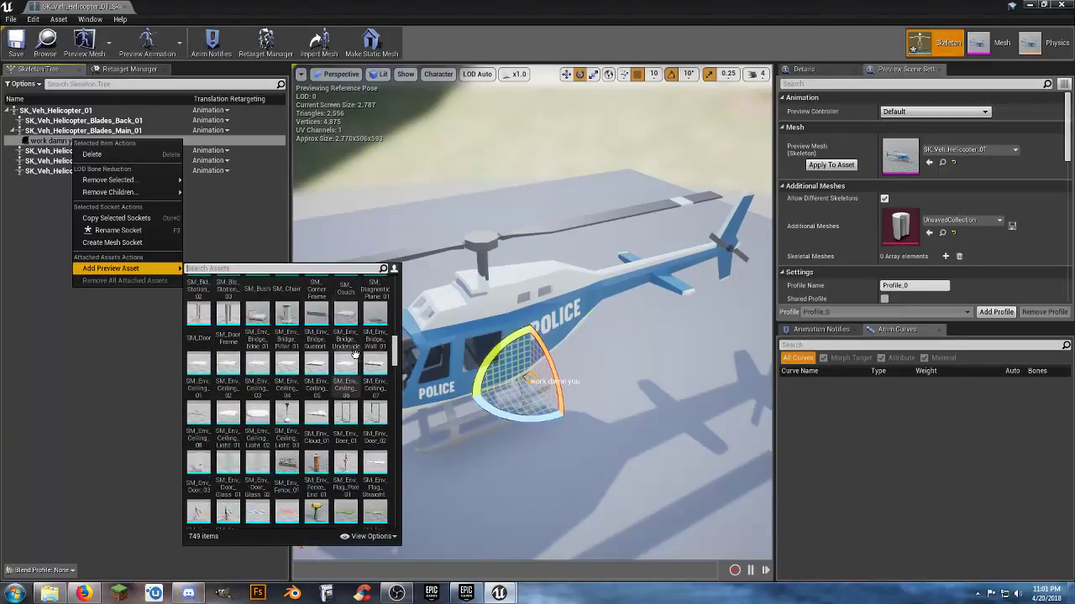
click(121, 393)
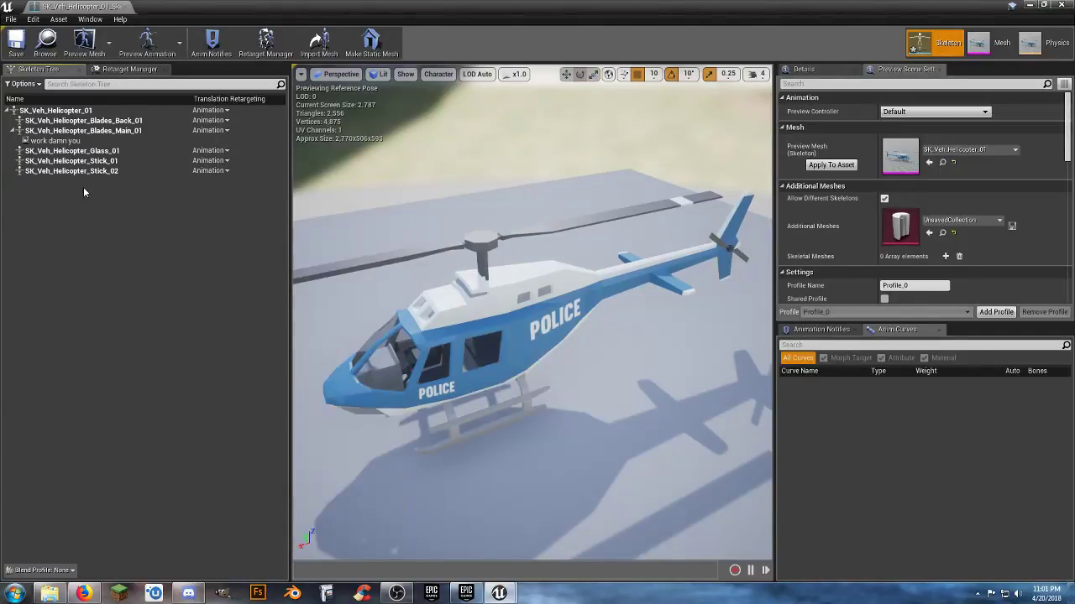
Delete the "work damn you" socket from the helicopter skeleton and close the skeleton editor
click(54, 140)
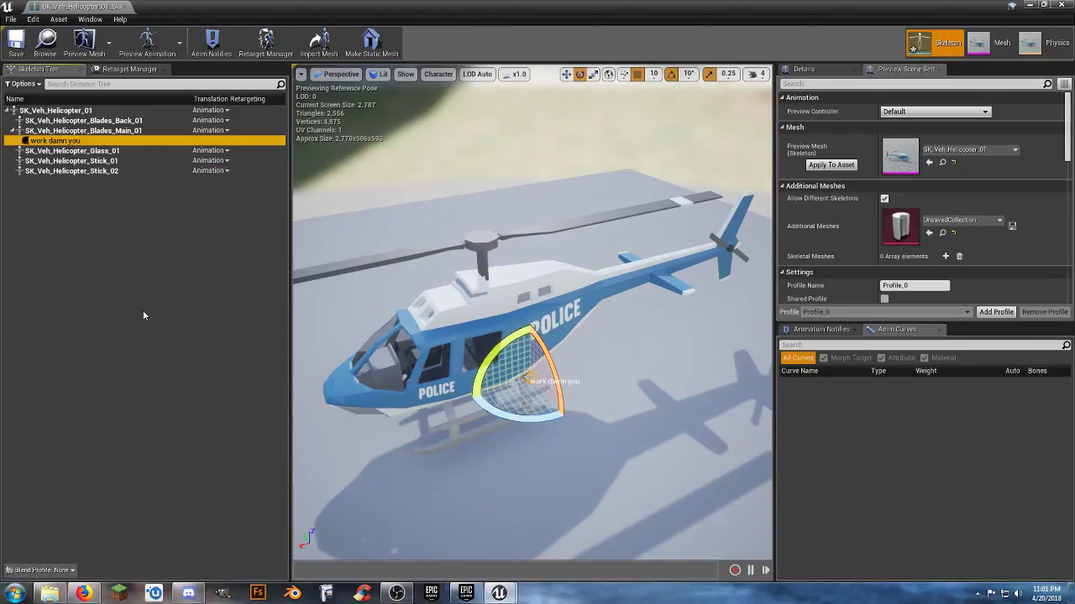
key(Delete)
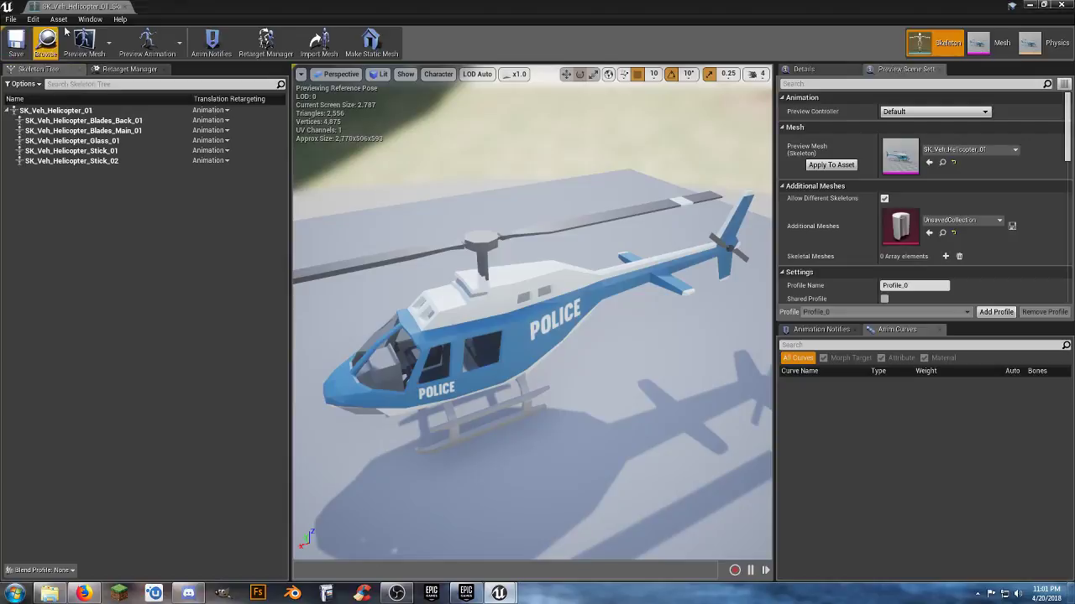
click(125, 7)
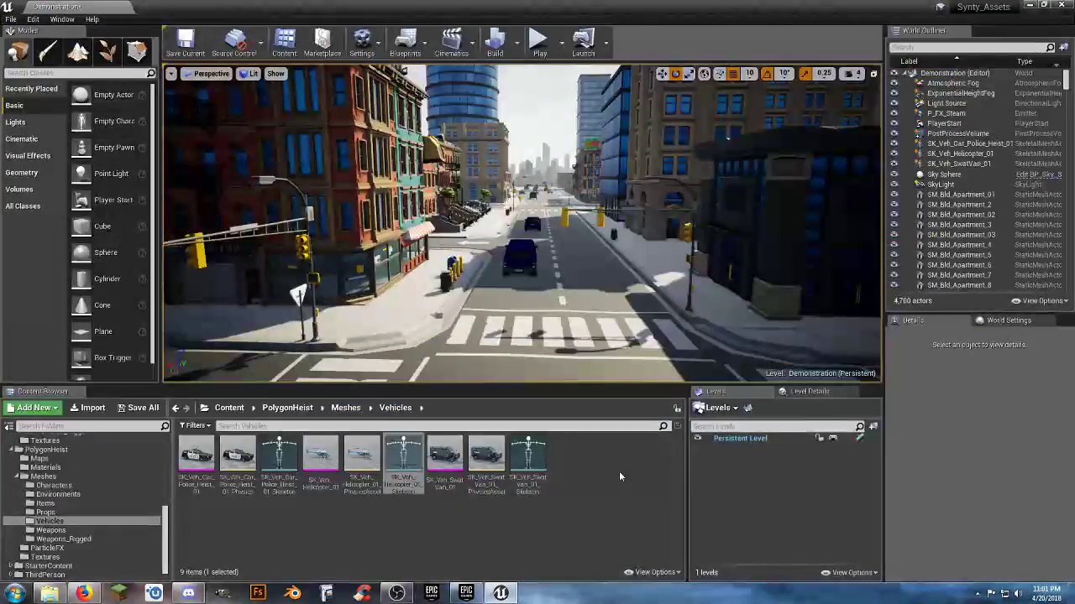
Try Mat_PolygonCity_Texture_03_B on the green muscle car's Element 0 material and settle on Mat_PolygonCity_Texture_03_A
right_drag(568, 313, 168, 278)
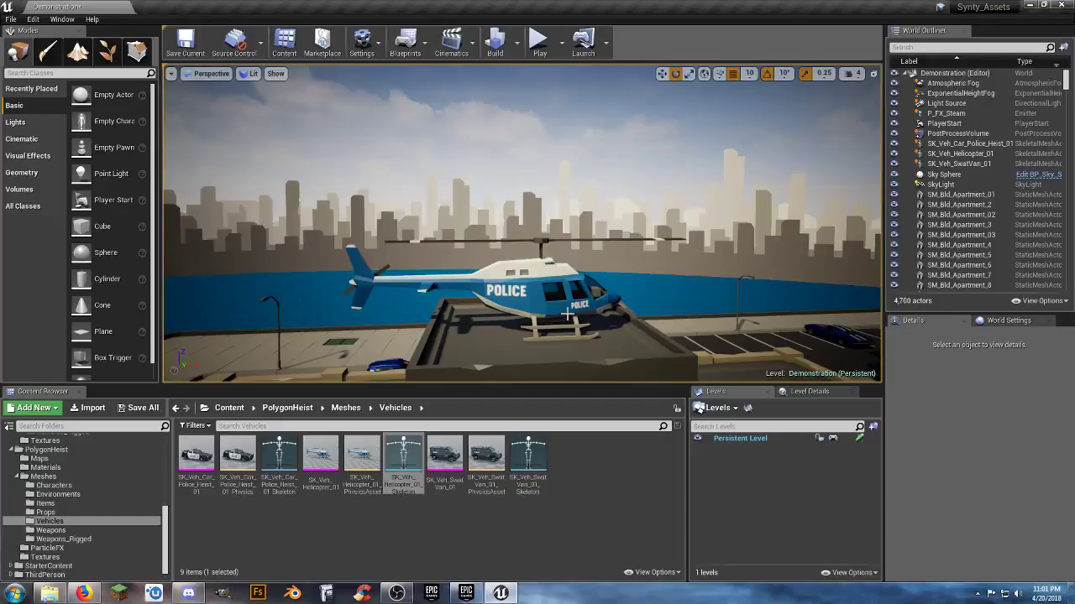
right_drag(522, 243, 650, 319)
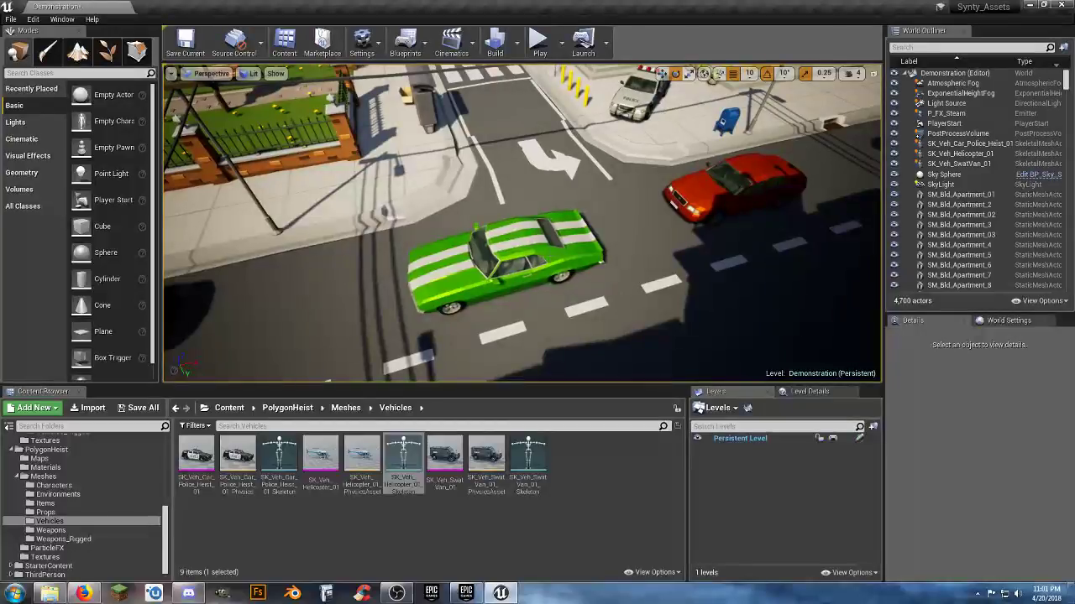
click(522, 262)
click(1024, 443)
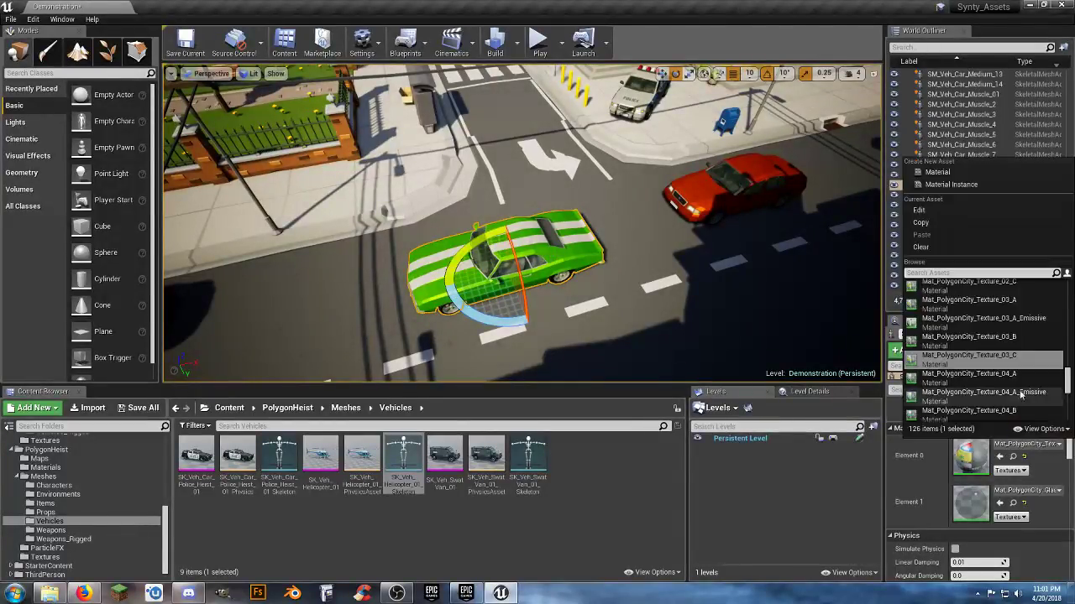
click(1004, 346)
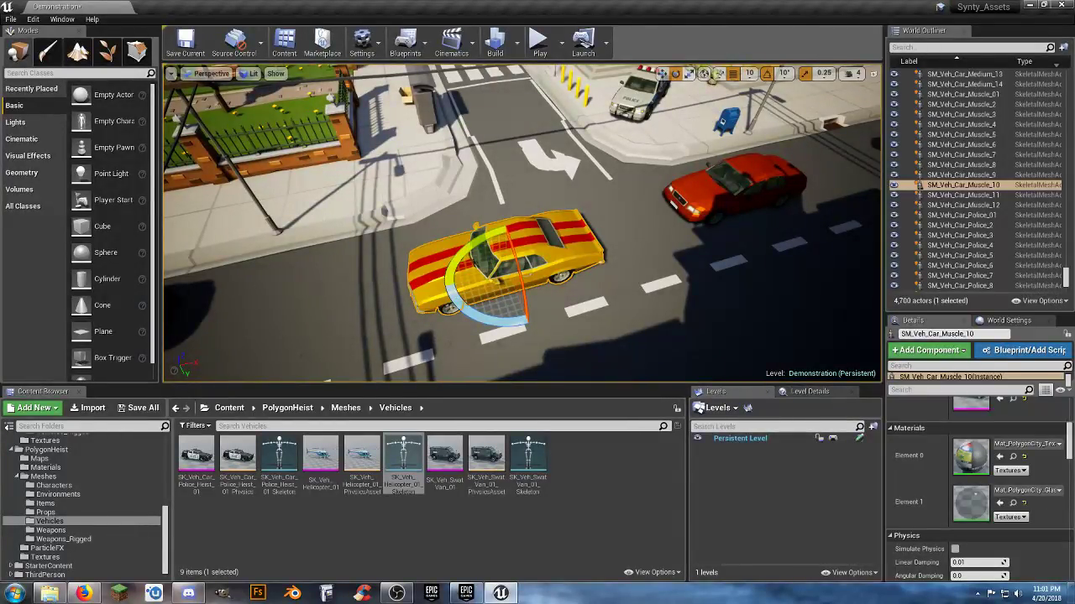
click(1039, 444)
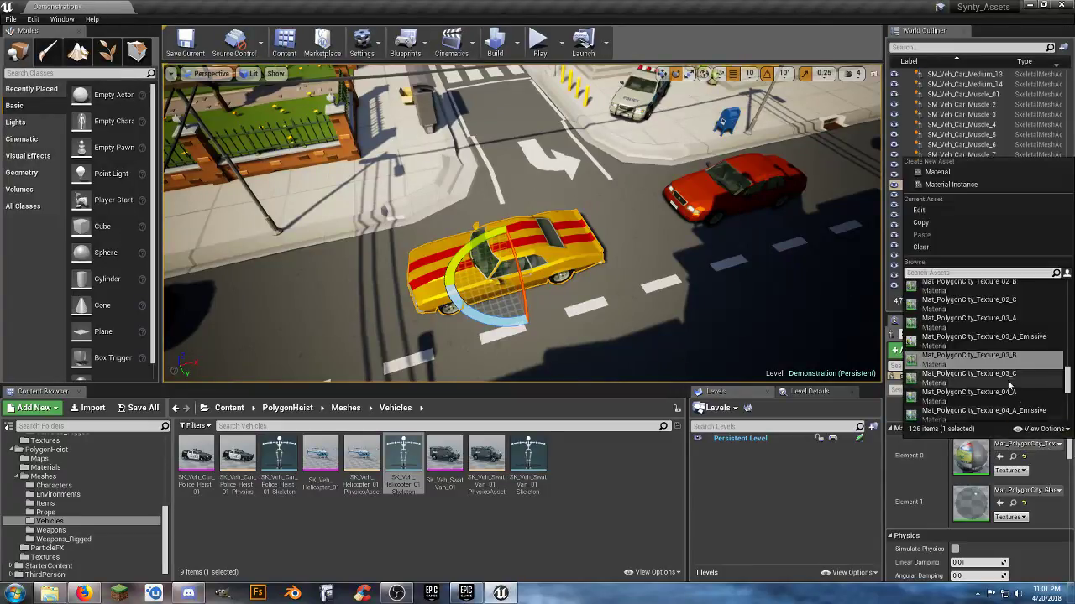
click(1005, 327)
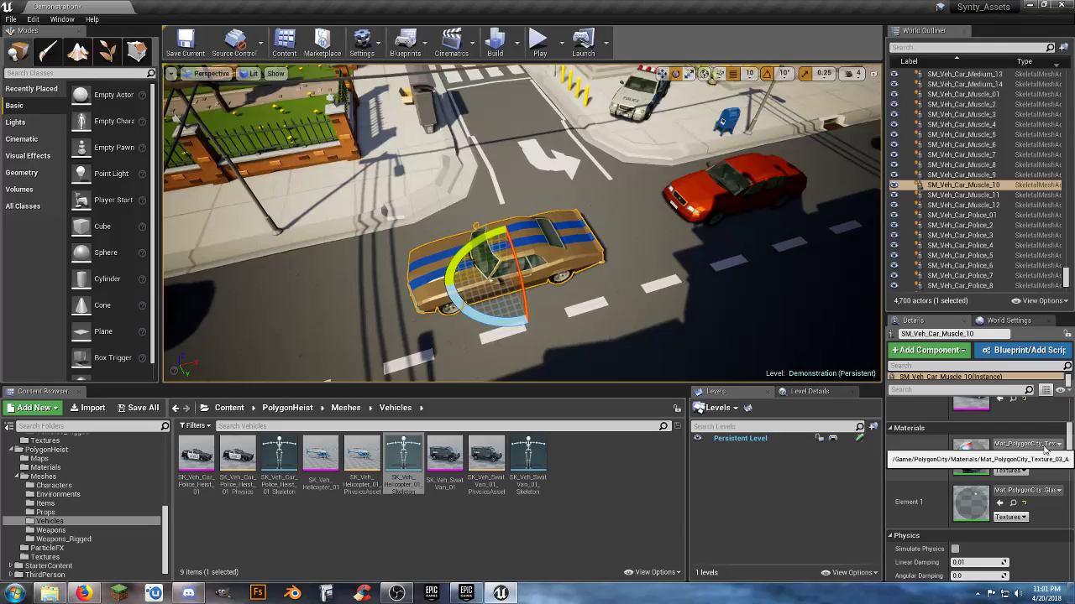
Look over the city's streets, vehicles and rooftops in the level viewport
right_drag(522, 223, 477, 243)
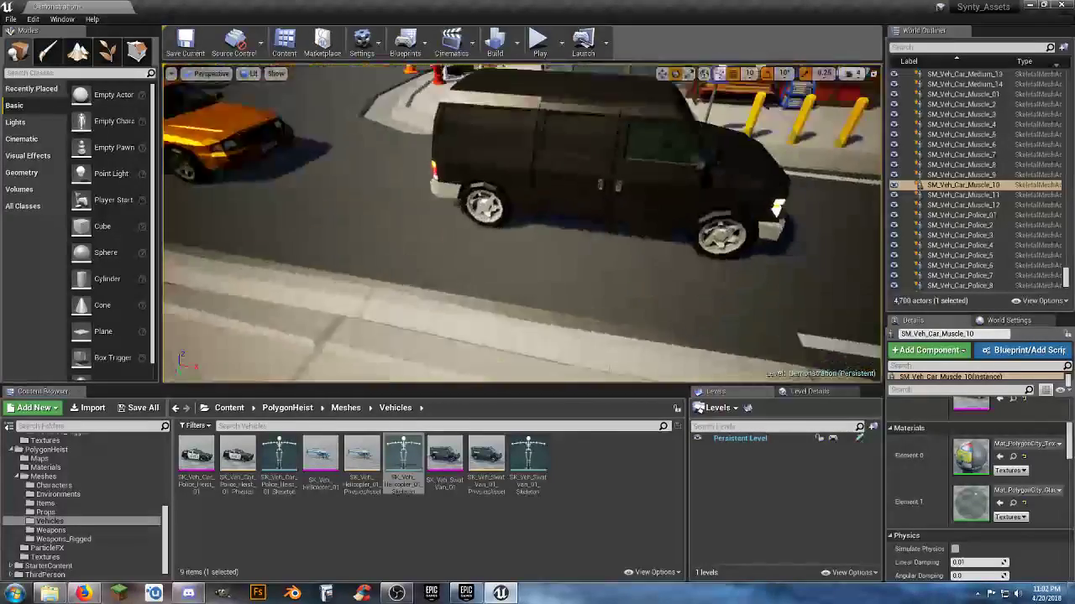
right_drag(541, 283, 549, 263)
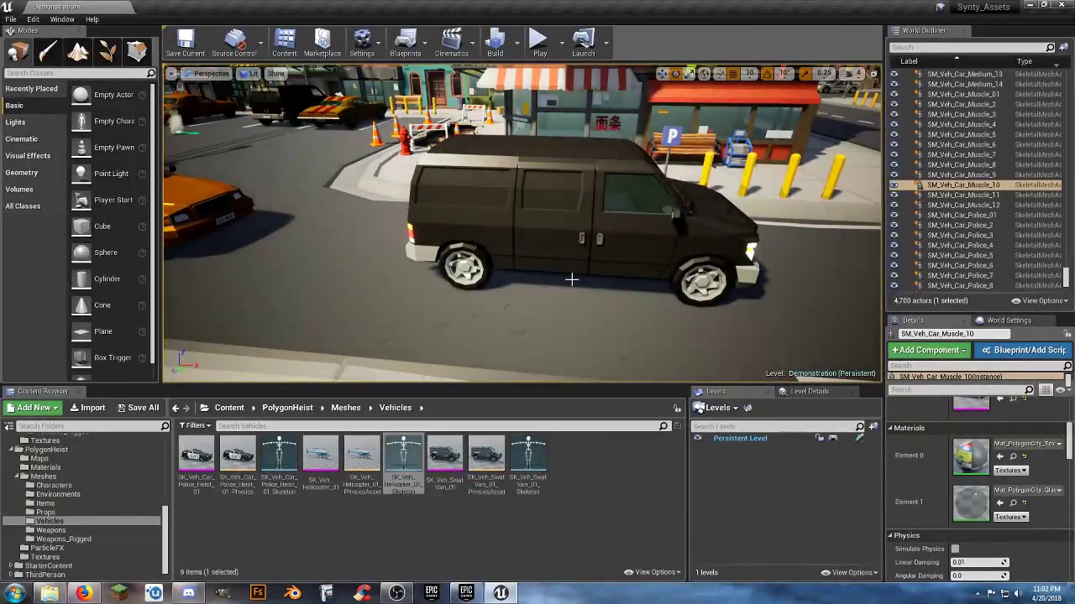
right_drag(542, 260, 508, 230)
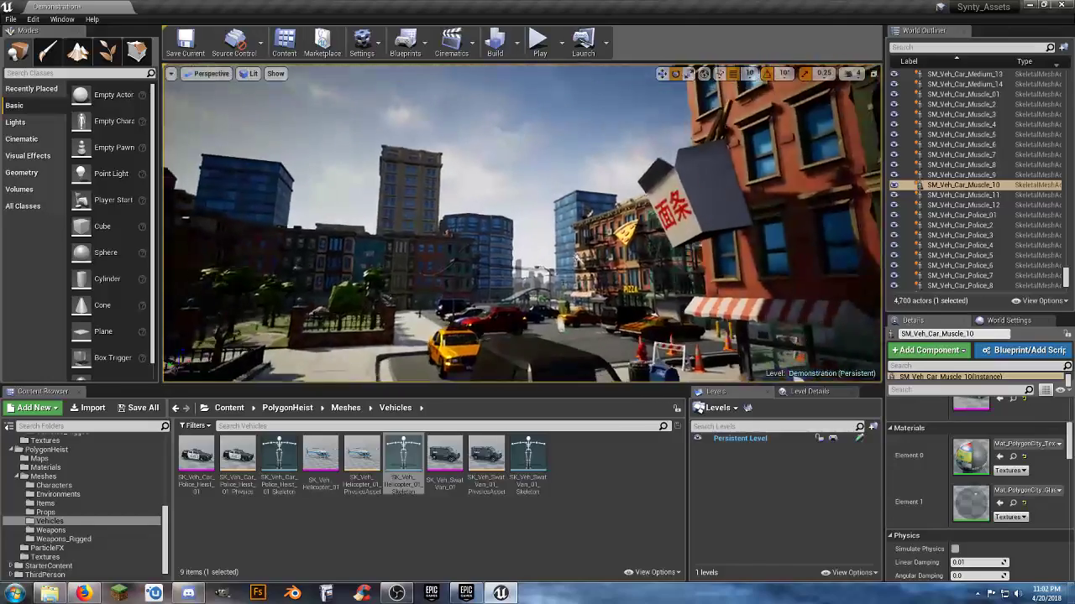
right_drag(522, 226, 411, 227)
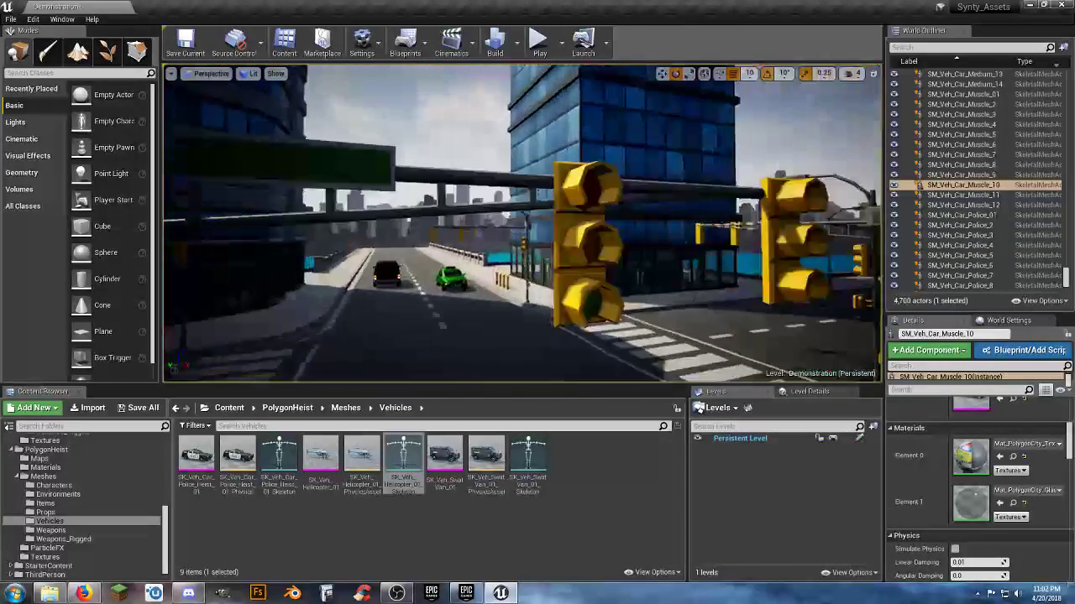
right_drag(523, 227, 437, 245)
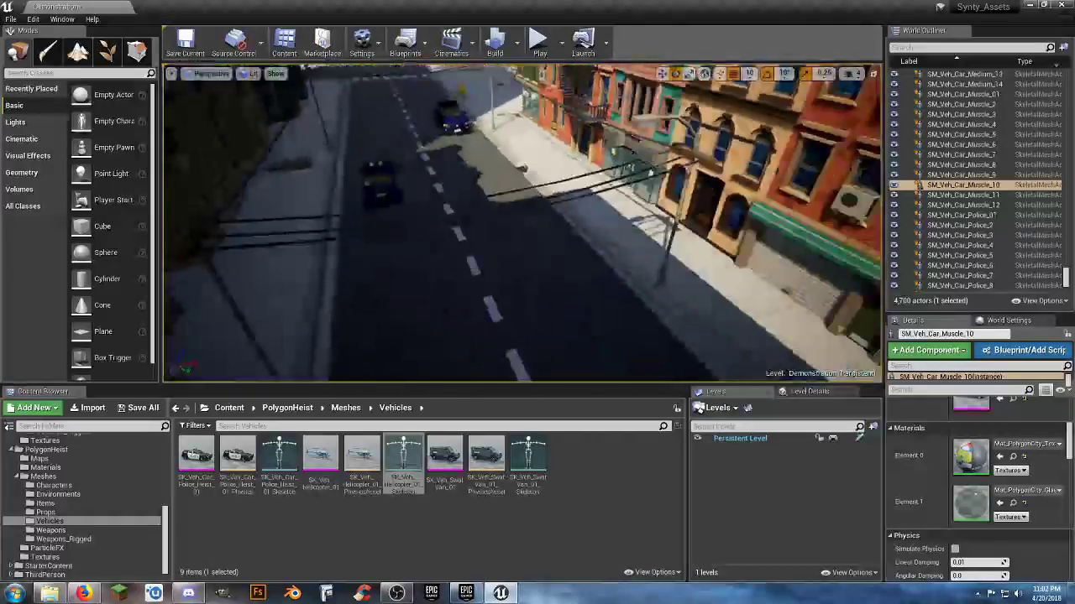
right_drag(523, 227, 529, 199)
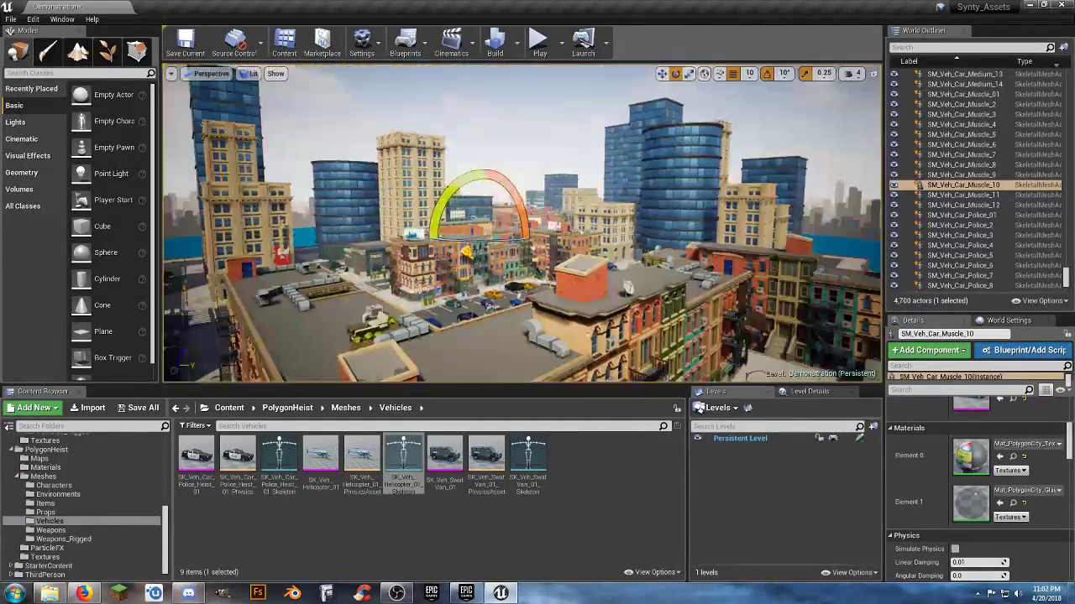
right_drag(522, 227, 513, 226)
key(w)
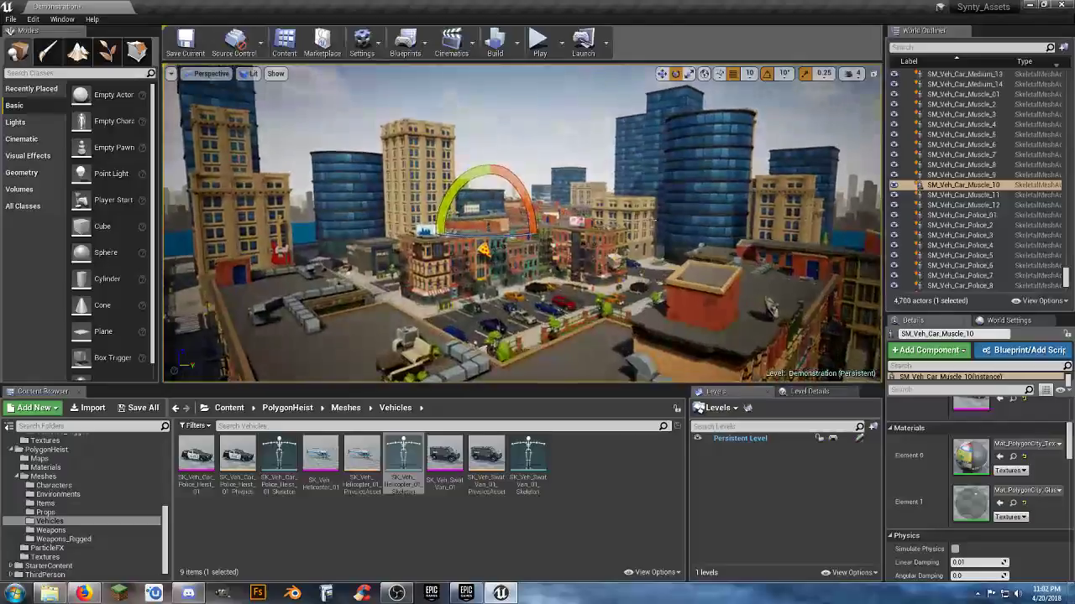
Collapse the Demonstration world's actor list in the World Outliner
click(1066, 277)
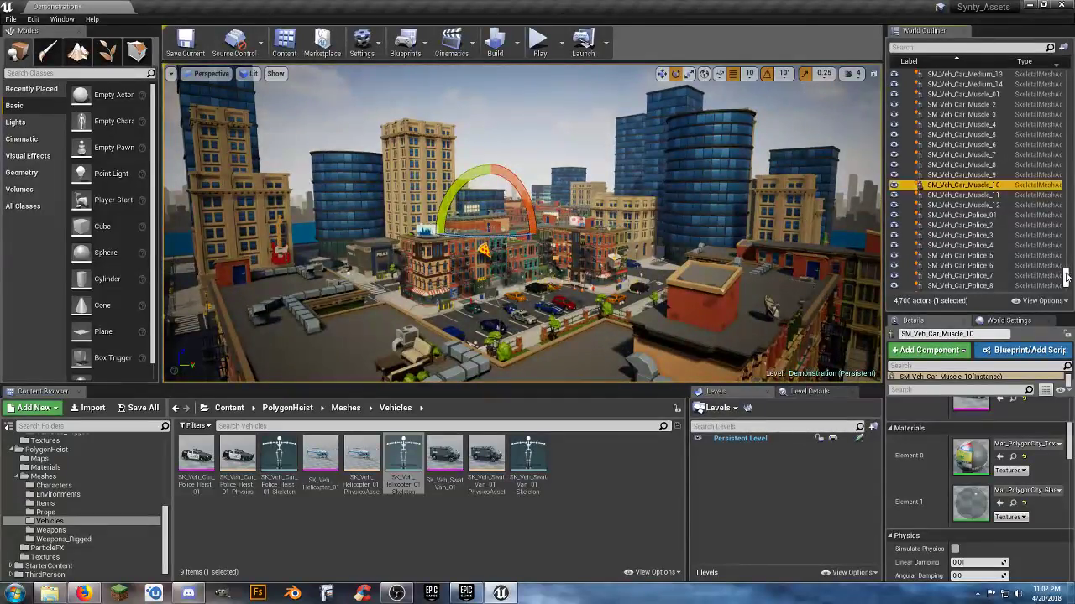
drag(1067, 277, 1066, 71)
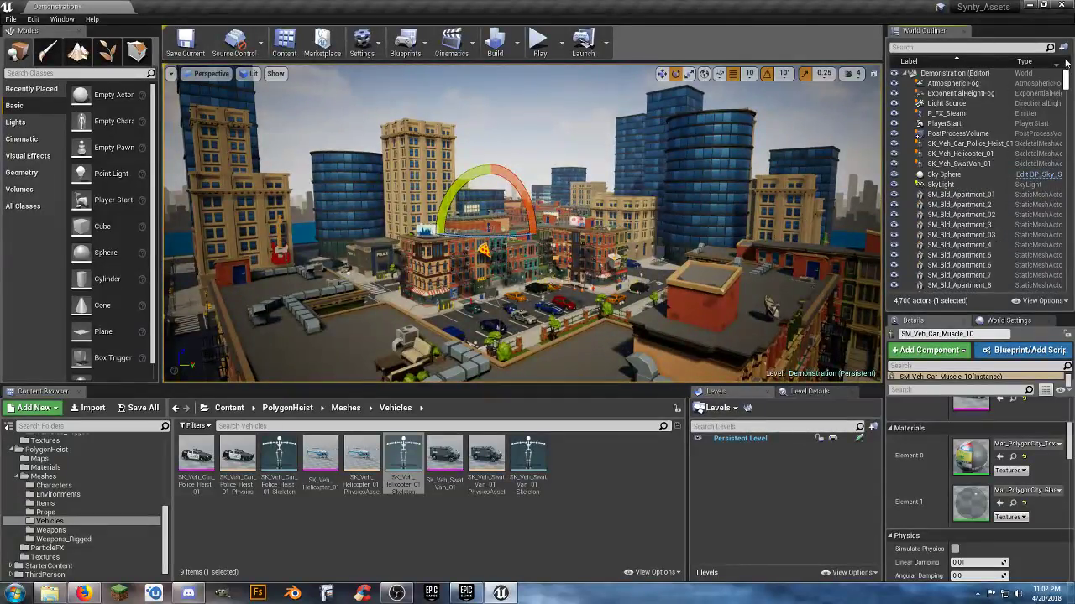
click(951, 74)
click(904, 73)
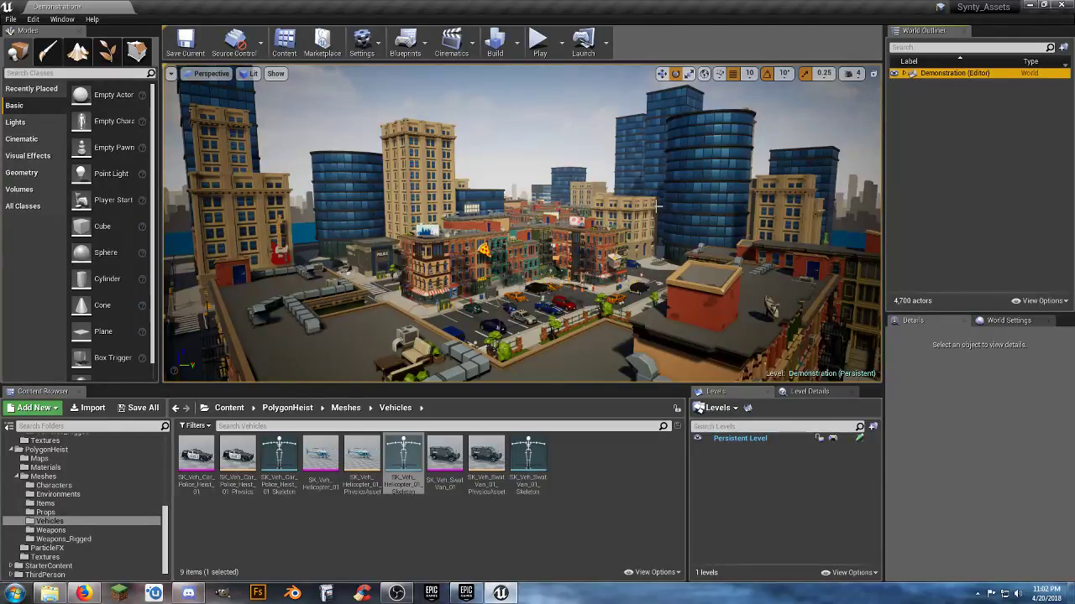
Play the level in the editor, run the character along the sidewalk, and end the play session
right_drag(659, 206, 568, 56)
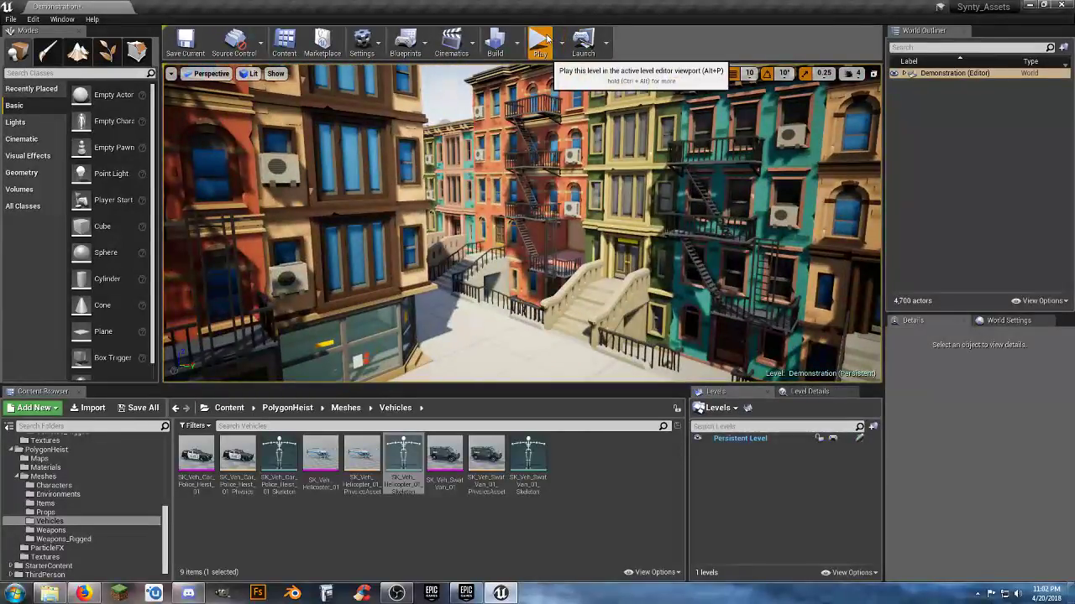
click(540, 42)
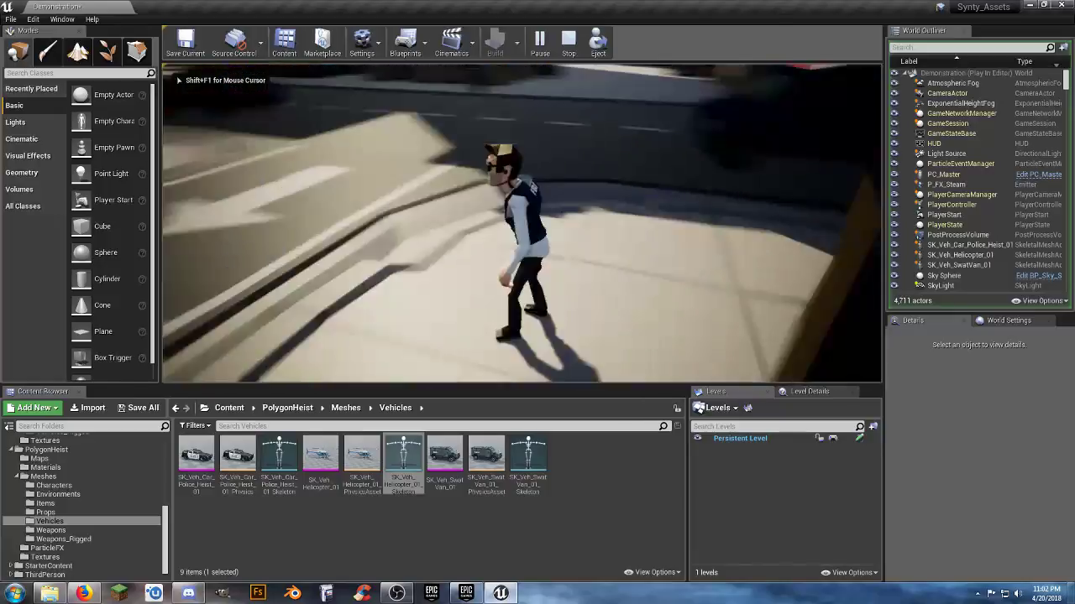
key(w)
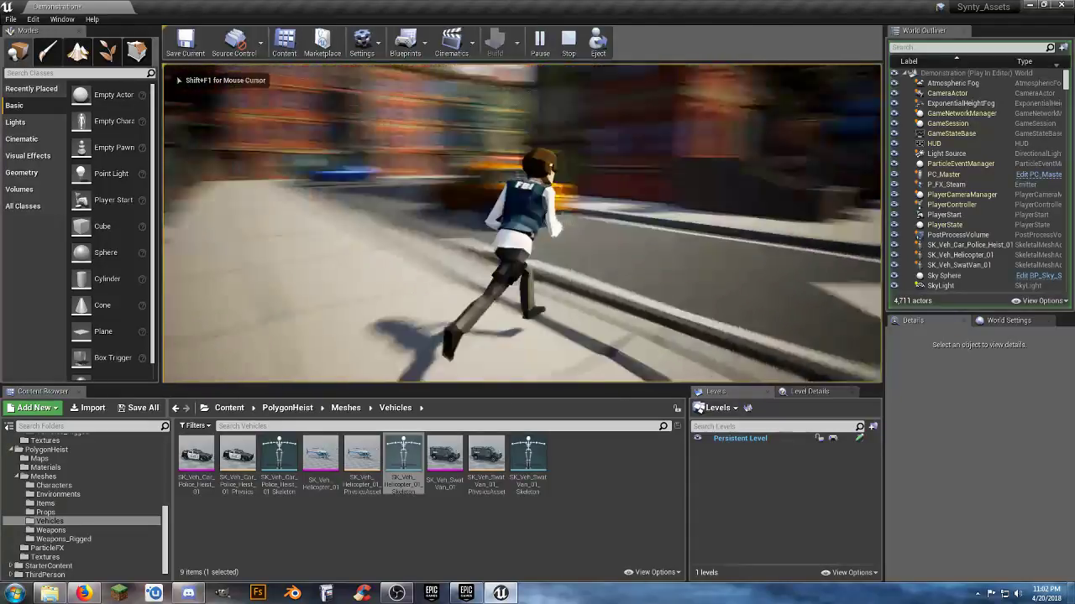
key(w)
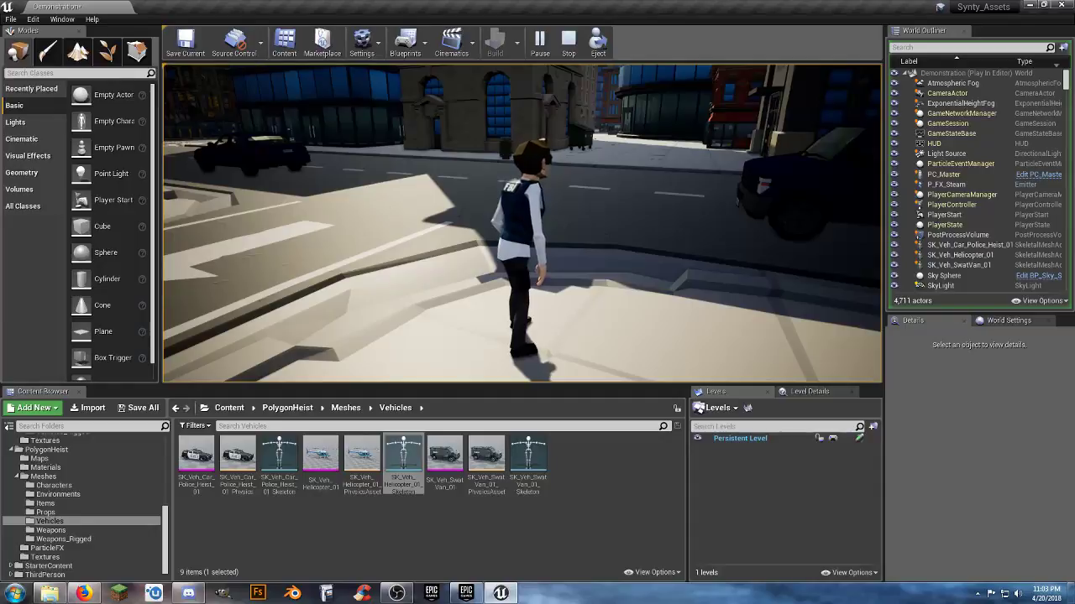
key(w)
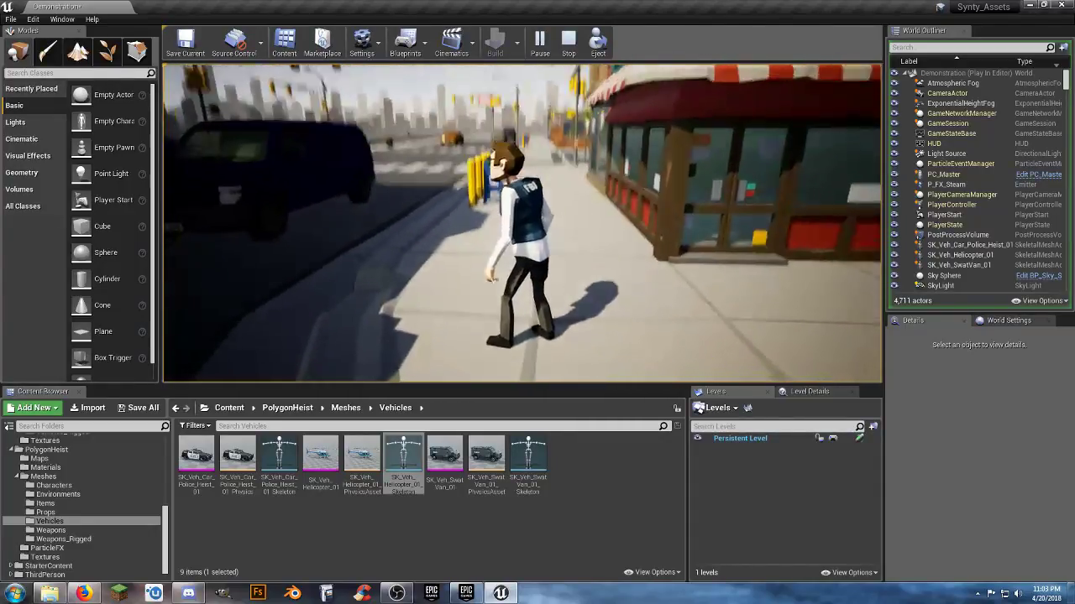
key(Escape)
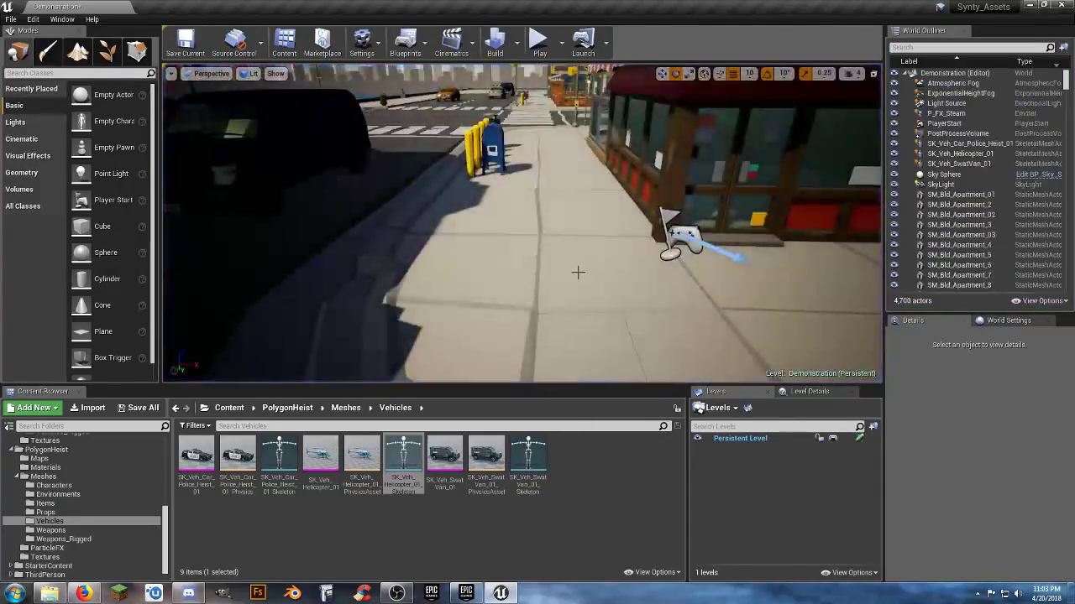
Collapse the Characters, PolygonCity and PolygonHeist folders in the Content Browser's folder tree
scroll(81, 453, up, 5)
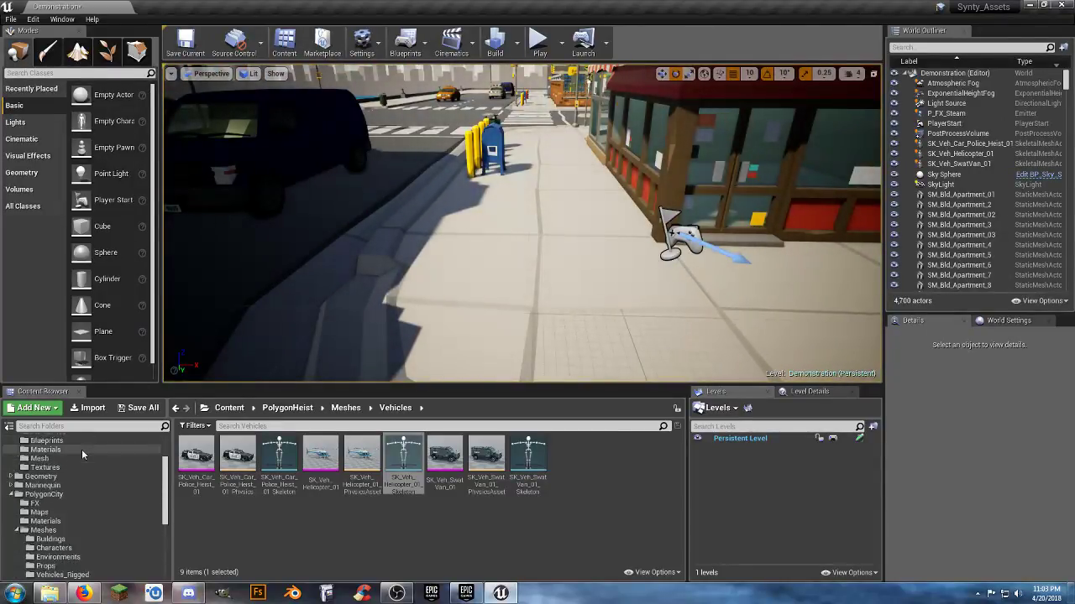
scroll(81, 449, up, 2)
click(16, 477)
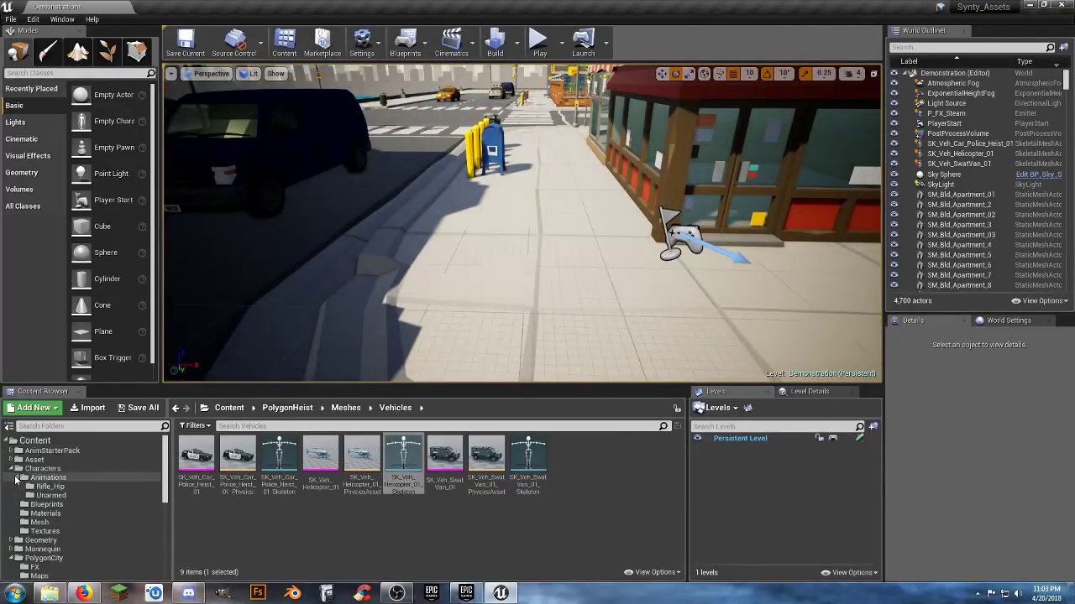
click(11, 469)
click(10, 496)
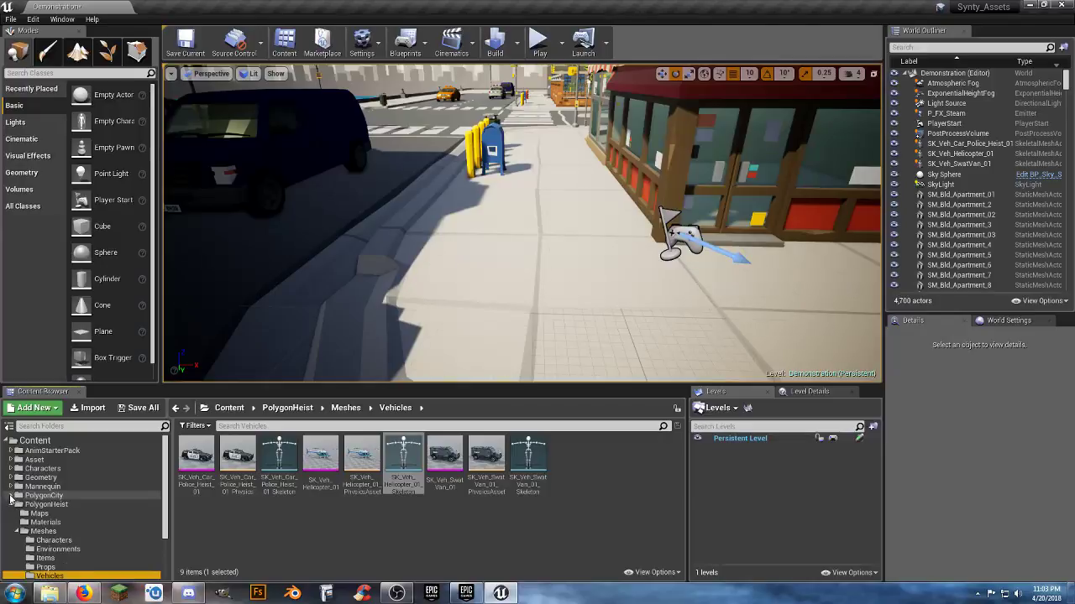
click(10, 505)
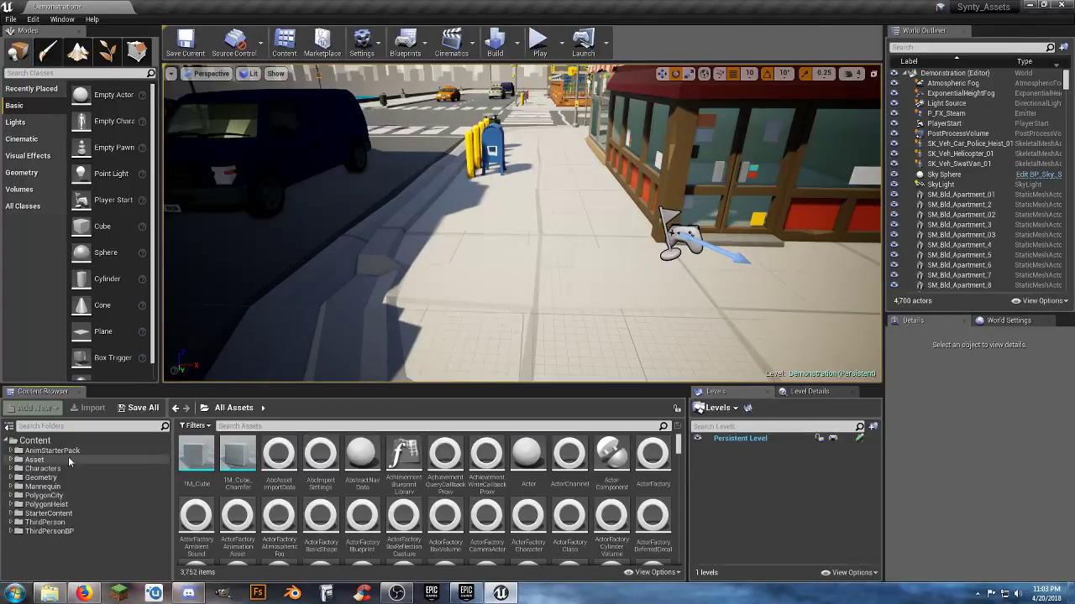
Create an Actor blueprint named "launcher" in the Asset/Blueprints folder and open it for editing
click(33, 460)
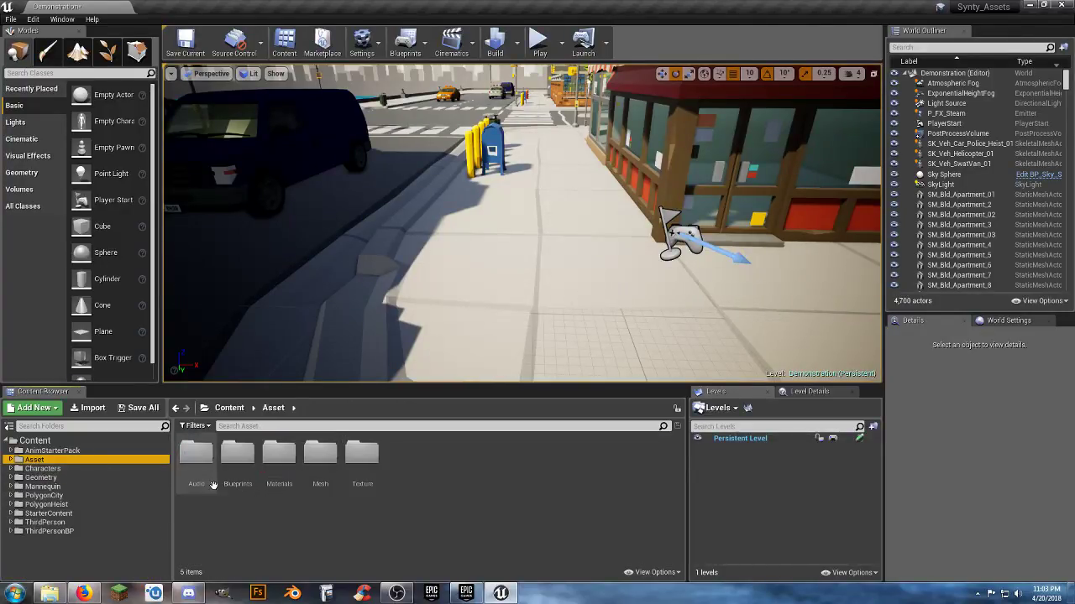
double_click(237, 454)
right_click(263, 466)
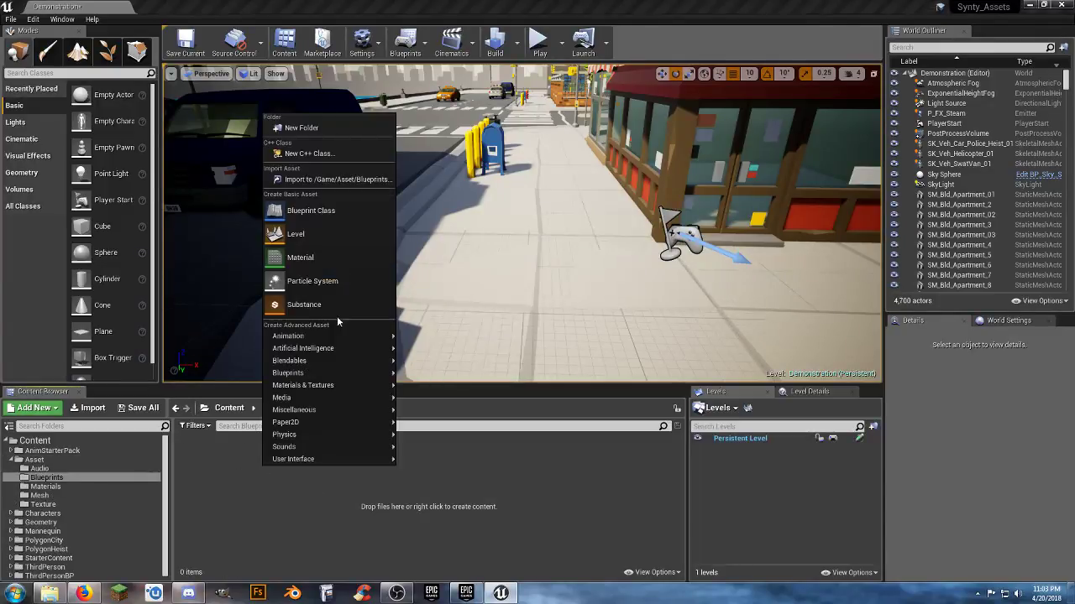
click(310, 210)
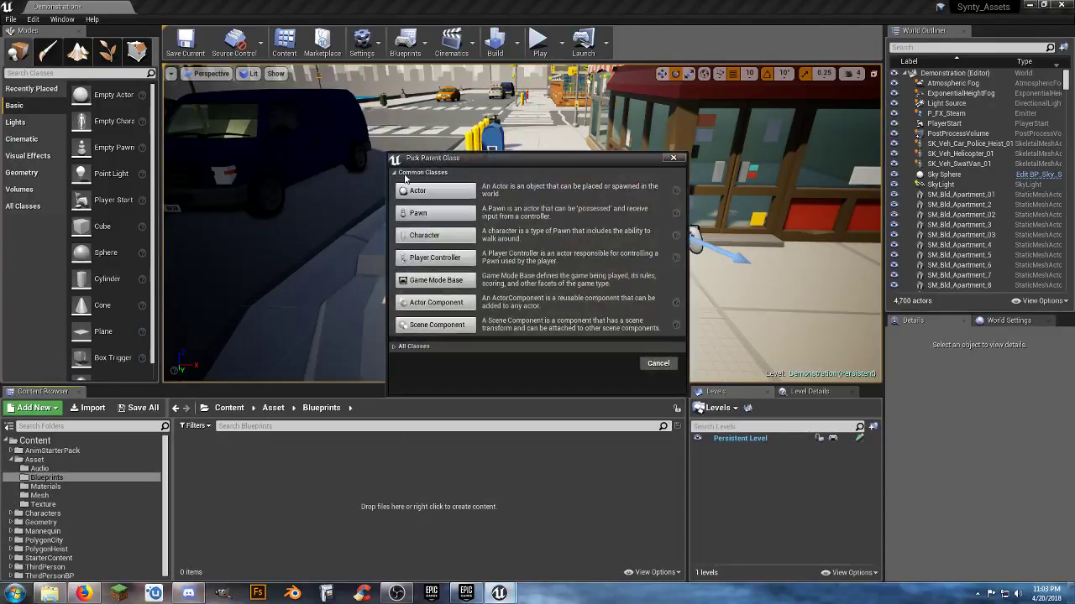
click(427, 192)
text(tax)
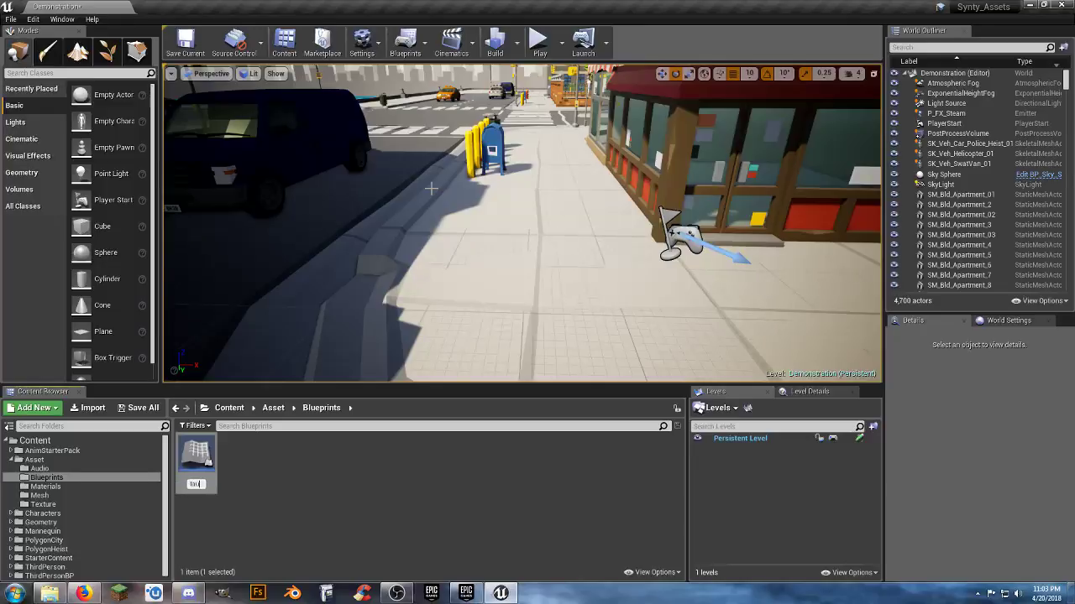
text(er)
key(Return)
key(Return)
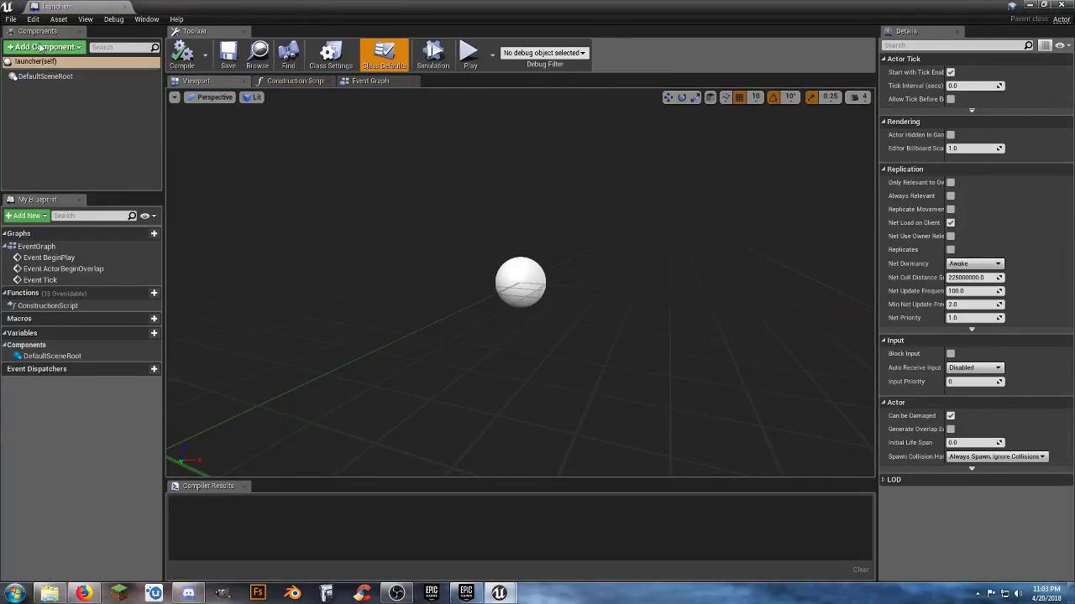
Add a Cube component to the launcher and set its scale to X 2, Y 2 and Z 0.1
click(42, 47)
click(28, 192)
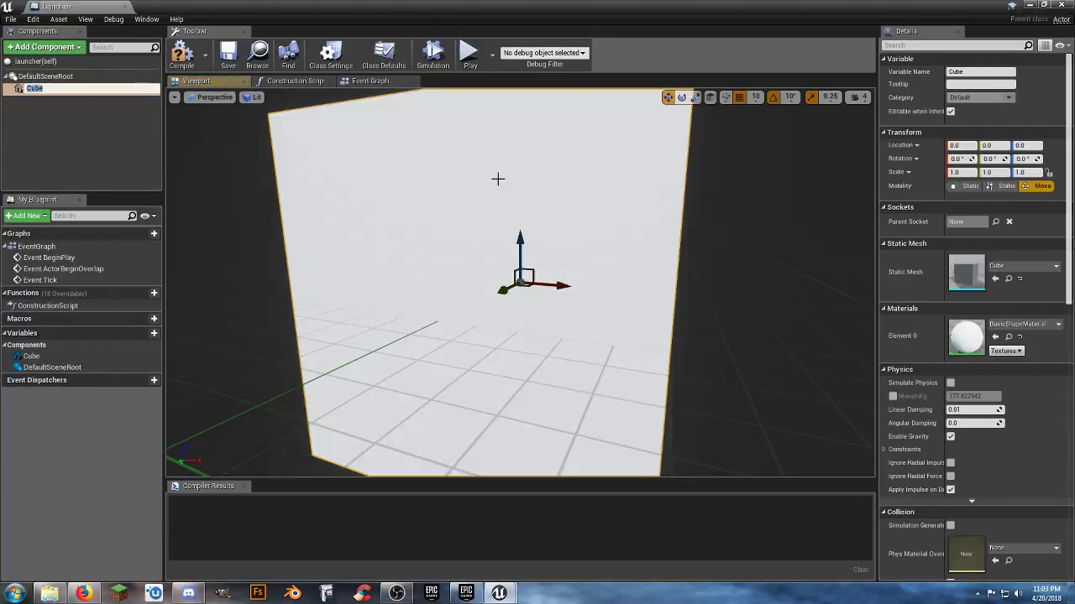
click(964, 173)
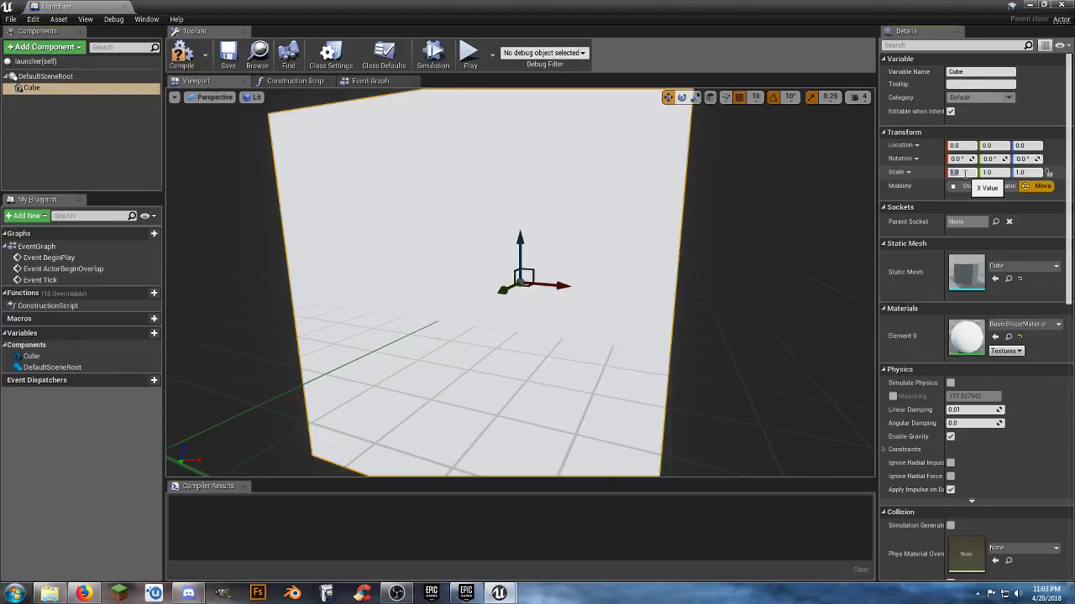
text(2)
key(Tab)
text(2)
key(Tab)
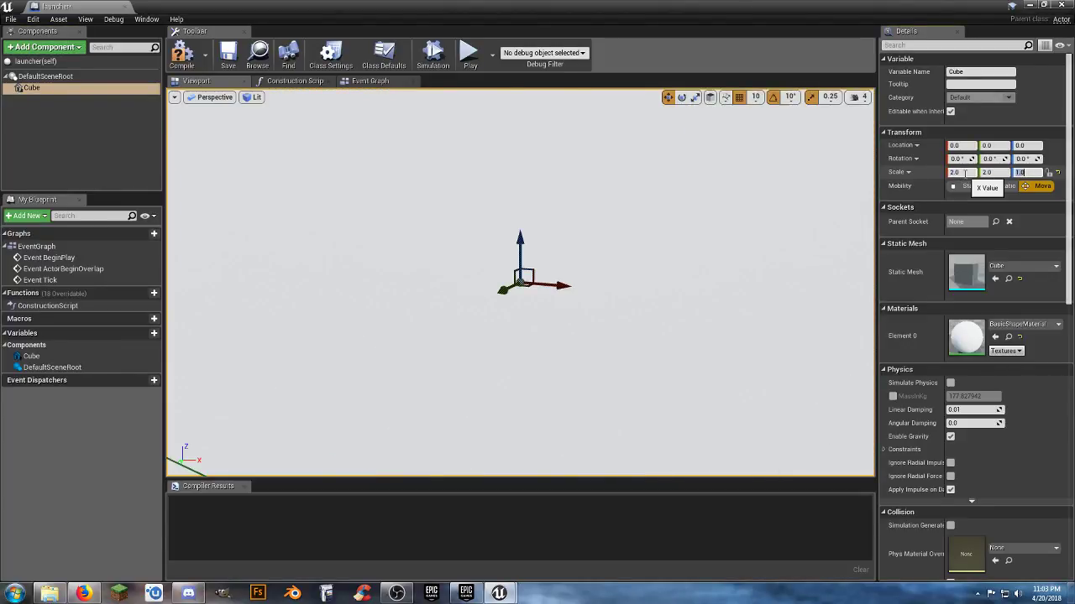
key(Return)
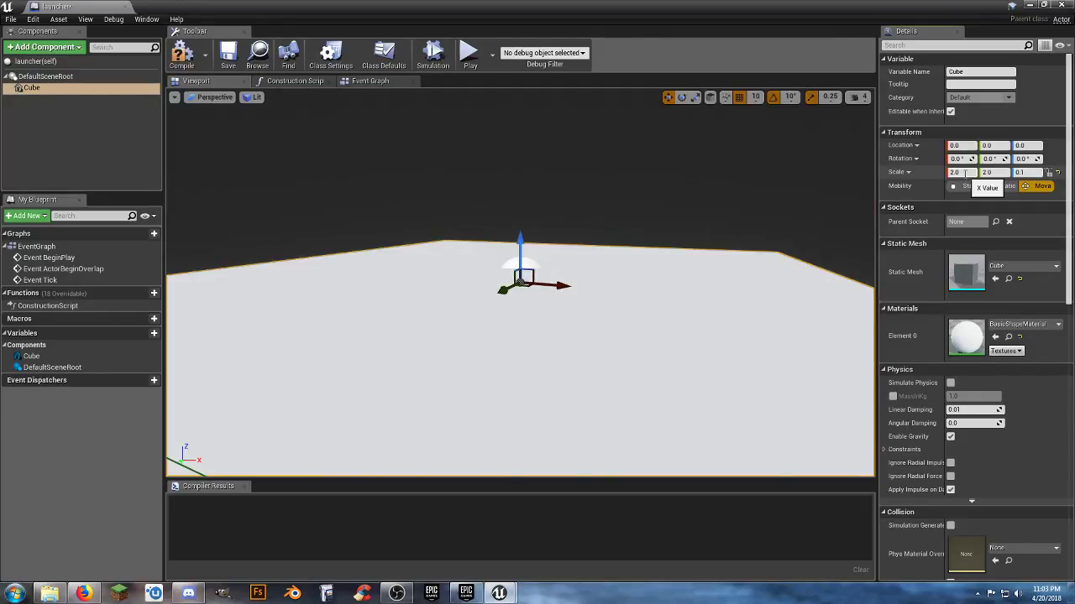
Set the flattened cube's Z location to 5
right_drag(593, 237, 642, 234)
scroll(641, 234, up, 1)
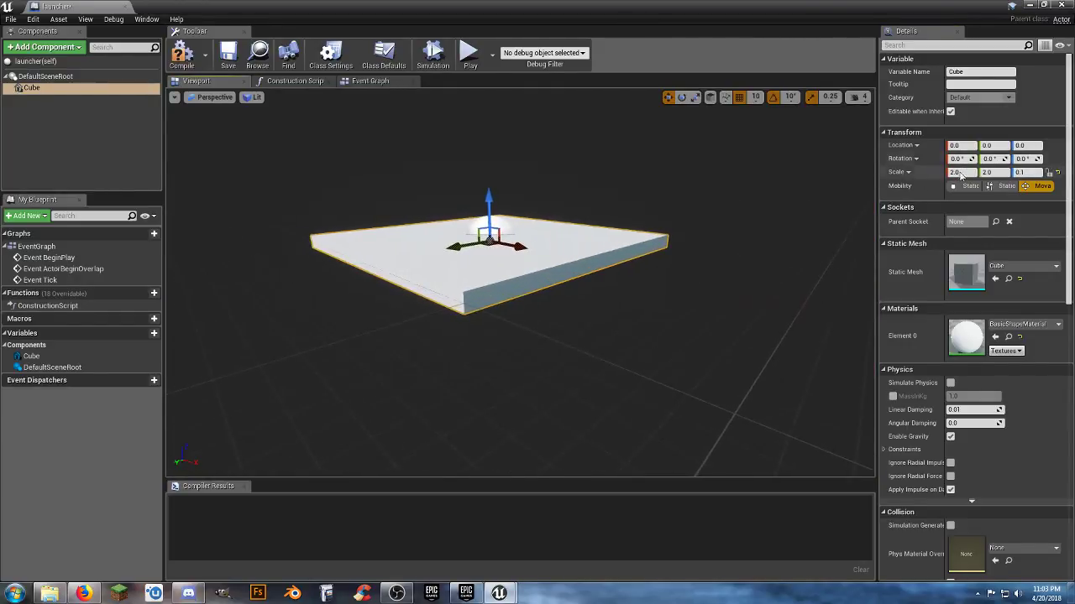
click(1024, 147)
text(5)
key(Return)
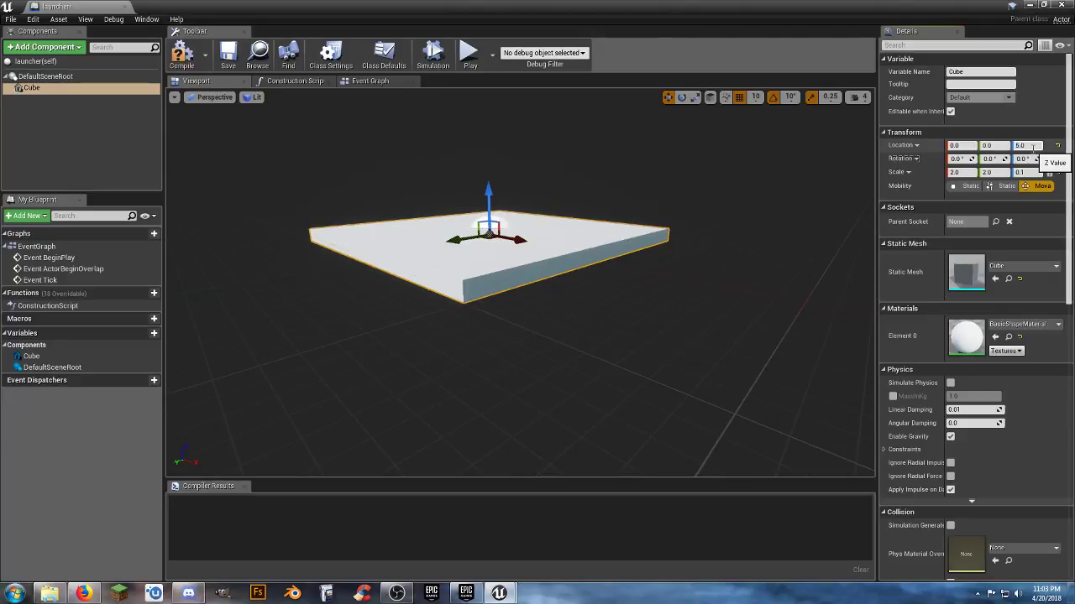
Add a Box Collision component as a child of the cube
click(44, 47)
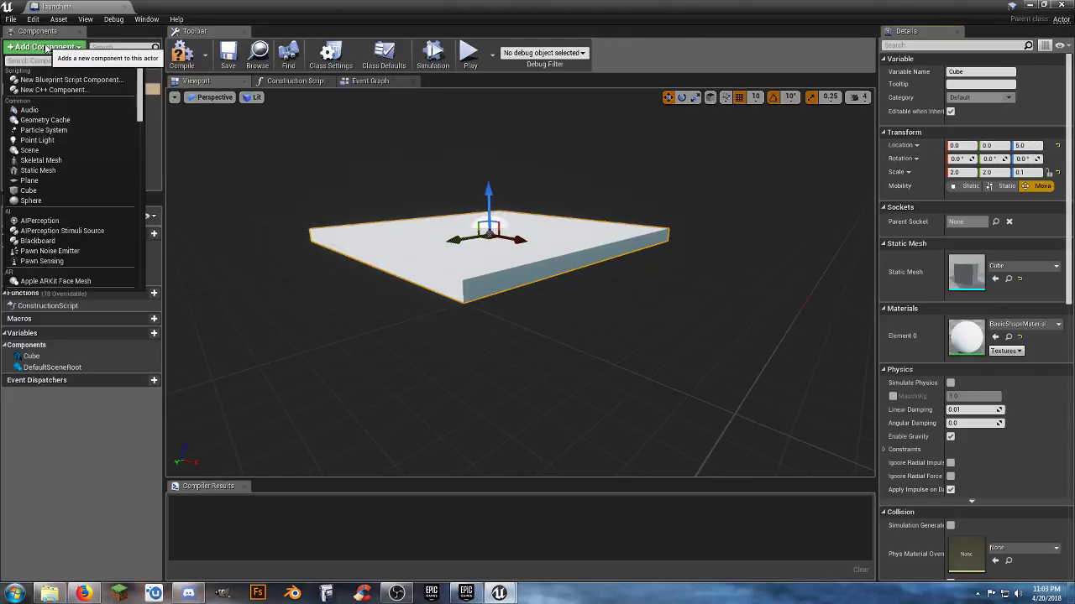
text(box)
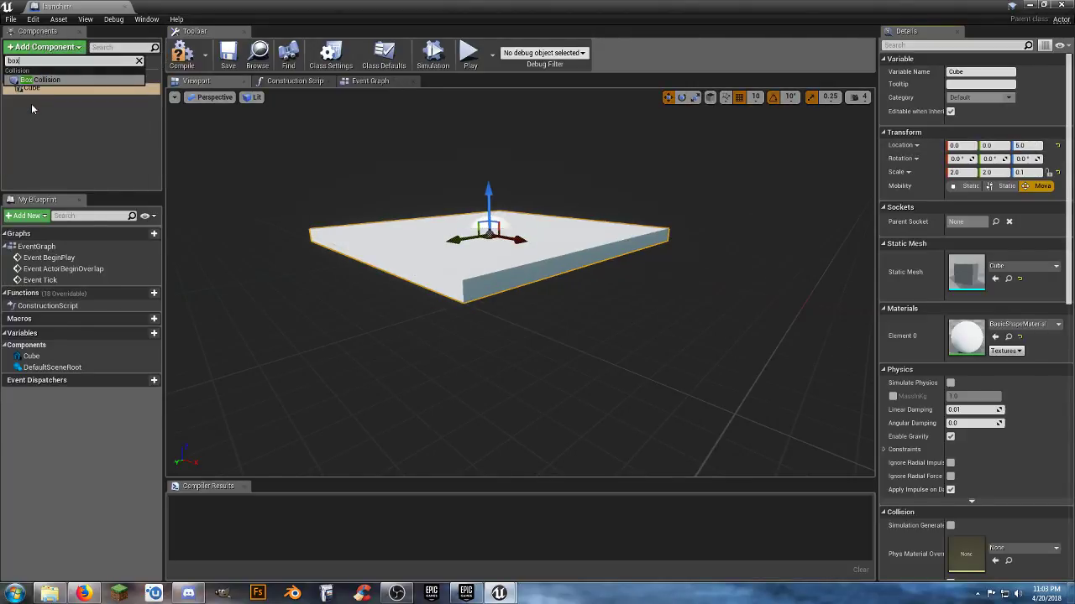
key(Return)
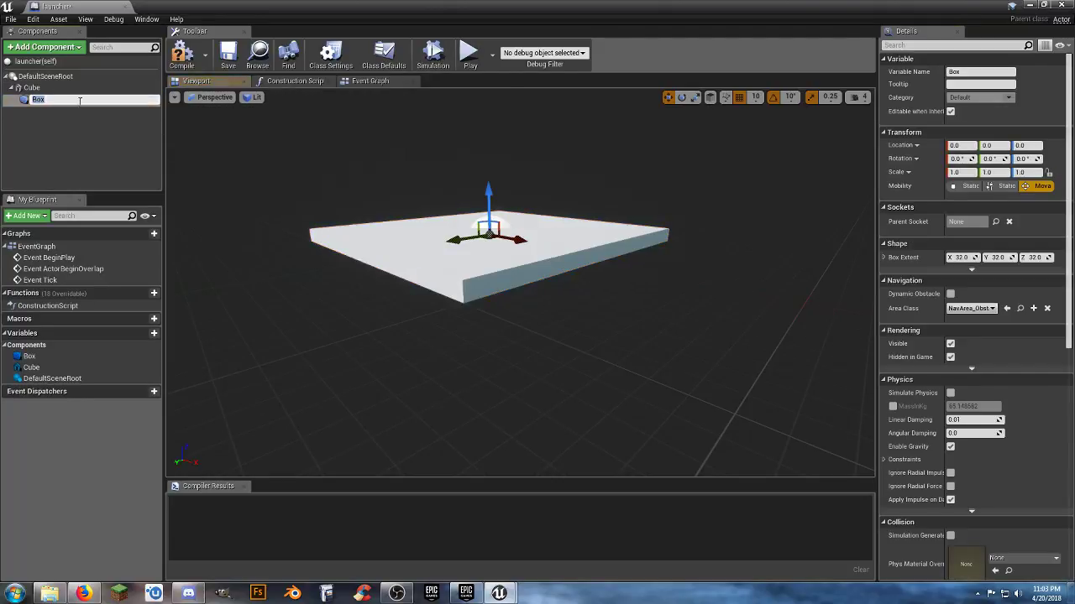
Scale the collision box to X 1.5, Y 1.5 and Z 5, and raise it to a Z location of 100
click(972, 172)
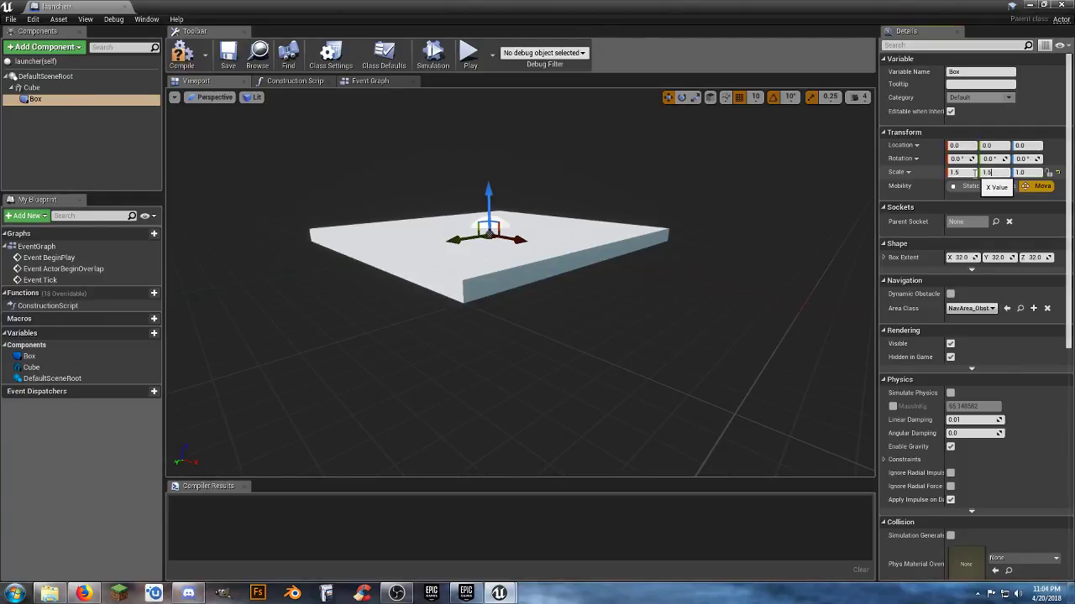
text(10)
key(Return)
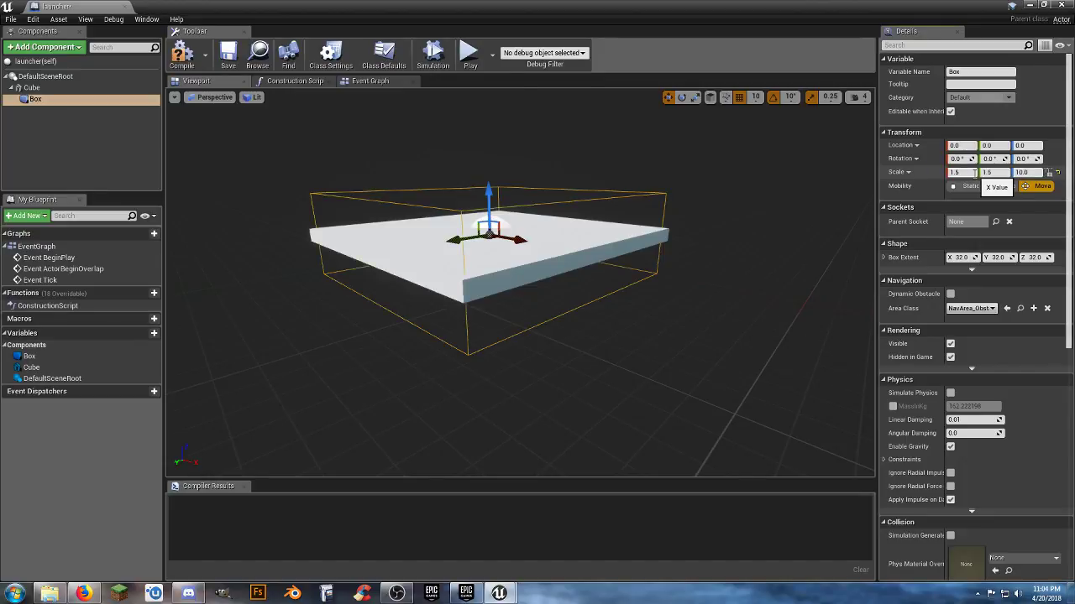
click(1038, 172)
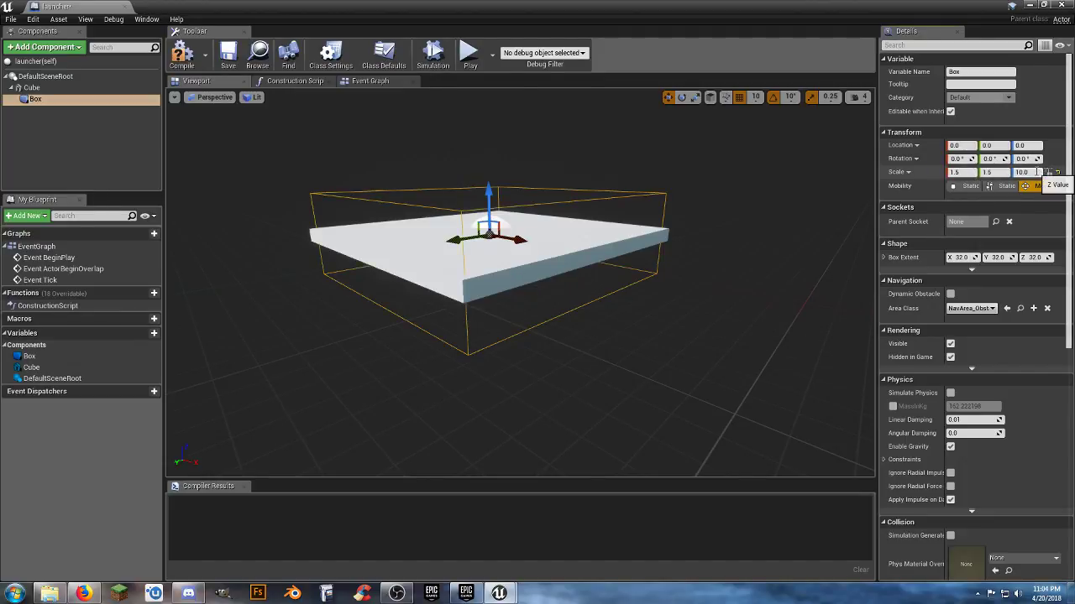
text(5)
key(Return)
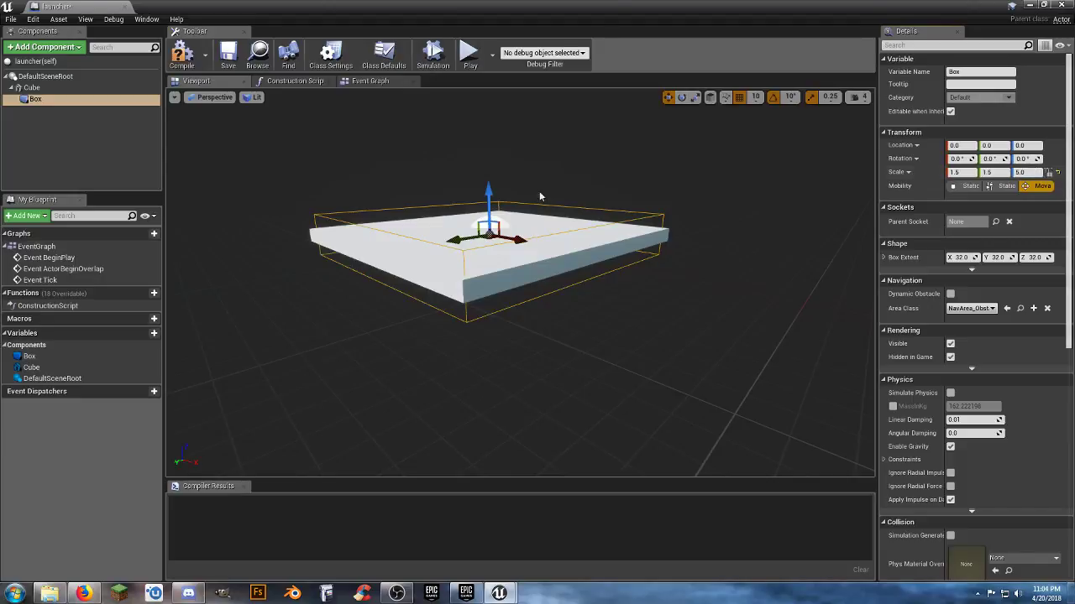
drag(490, 196, 489, 187)
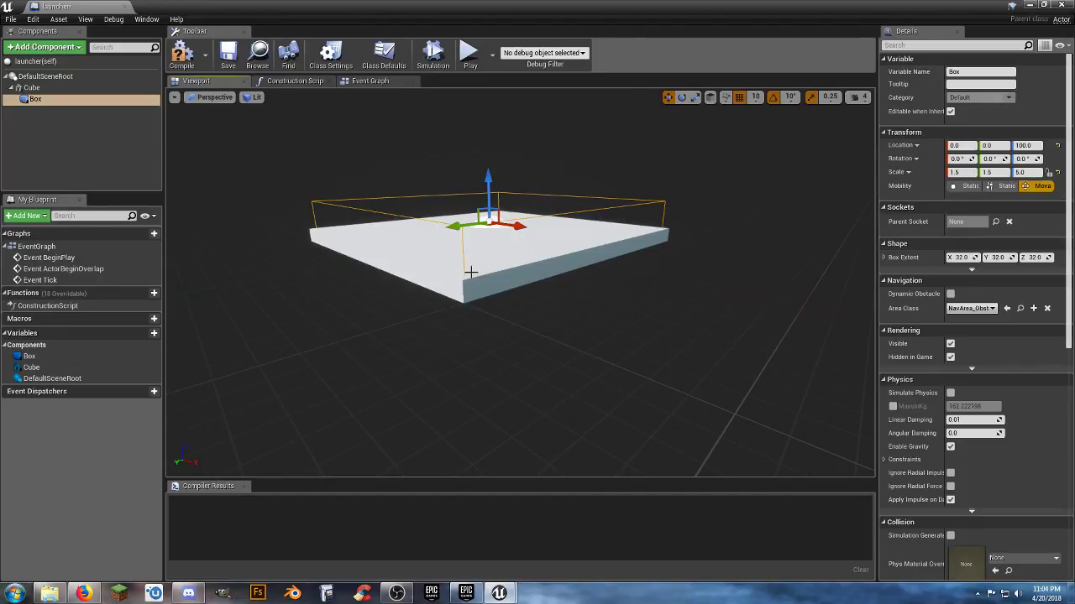
Delete the BeginPlay, ActorBeginOverlap and Tick event nodes from the launcher's Event Graph
click(370, 81)
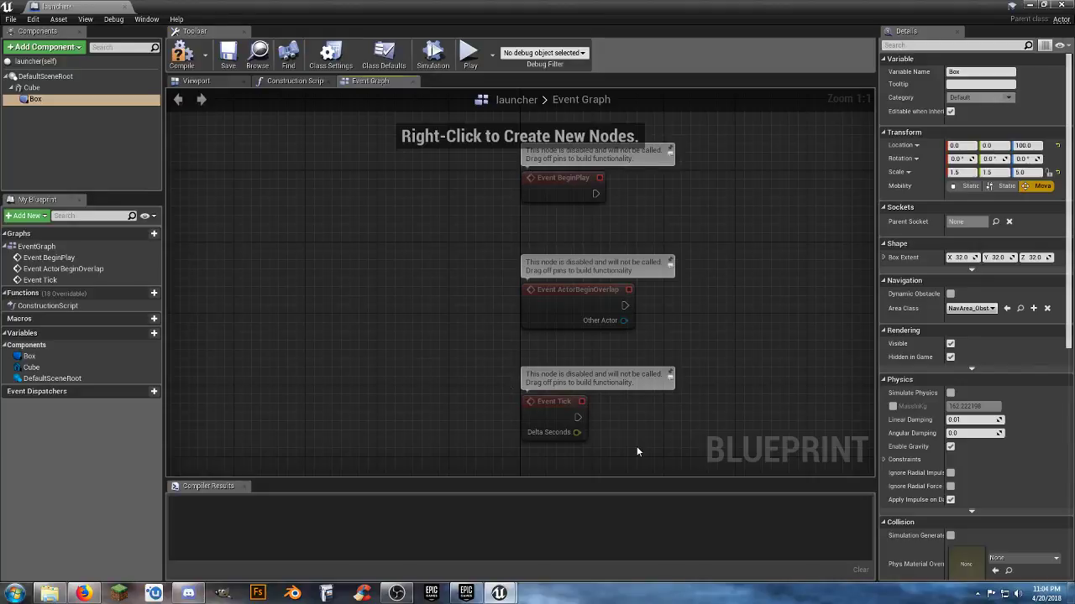
drag(636, 452, 508, 163)
key(Delete)
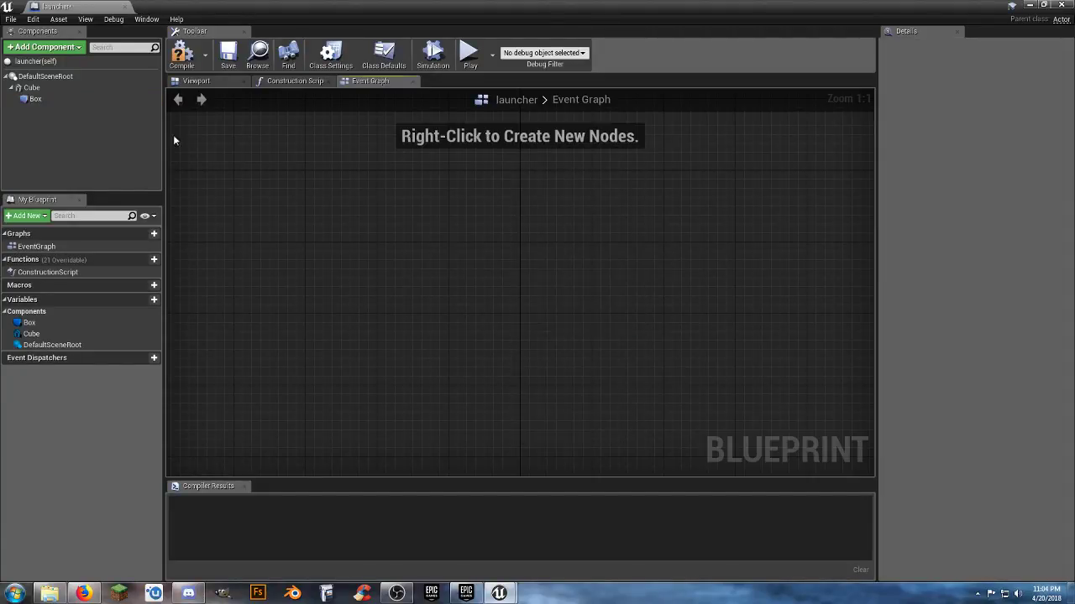
Add an On Component Begin Overlap event for the collision box
click(49, 101)
right_click(48, 101)
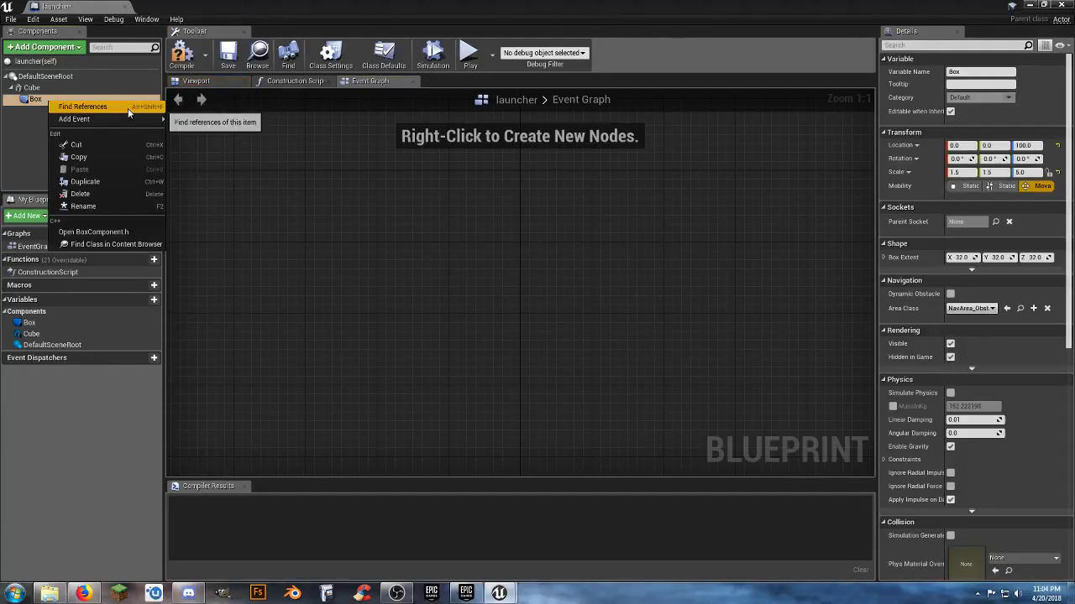
mouse_move(126, 119)
click(244, 139)
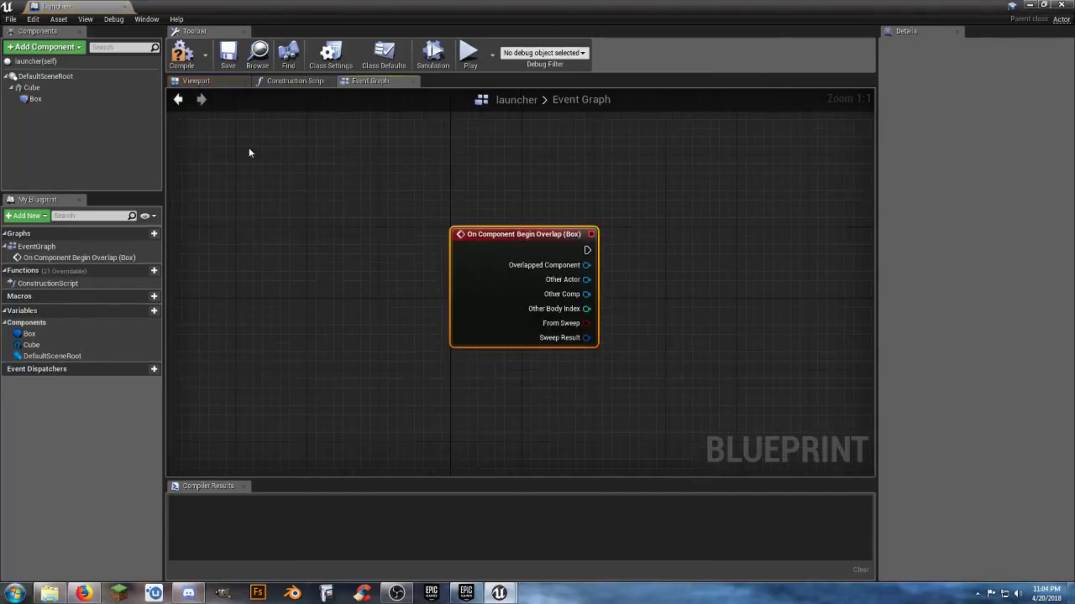
Cast the overlap event's Other Actor to PC_Master and align the cast node beside the event
right_drag(635, 290, 480, 234)
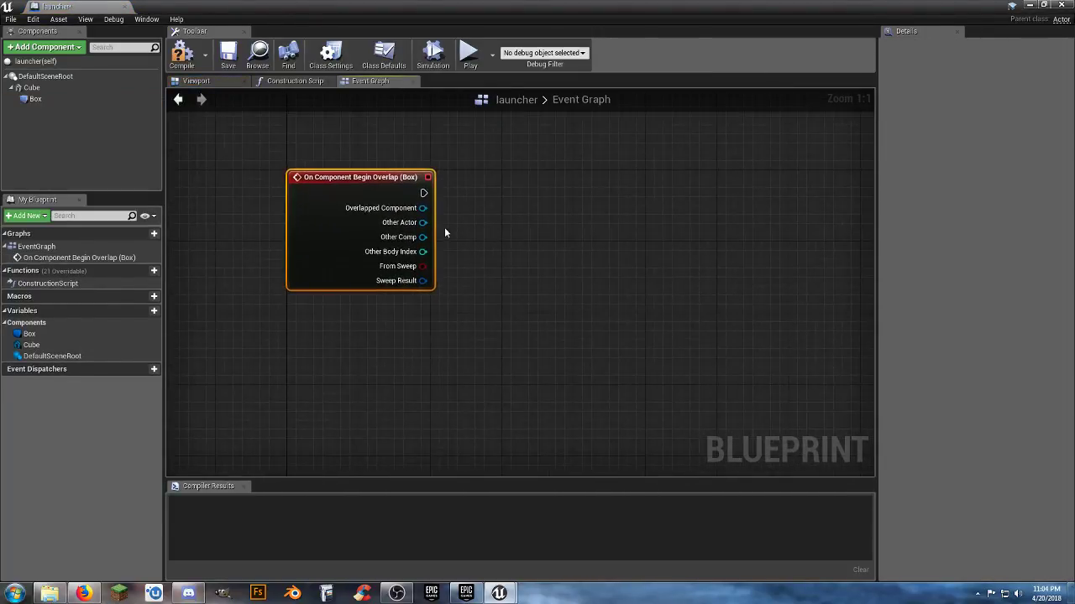
drag(423, 222, 528, 208)
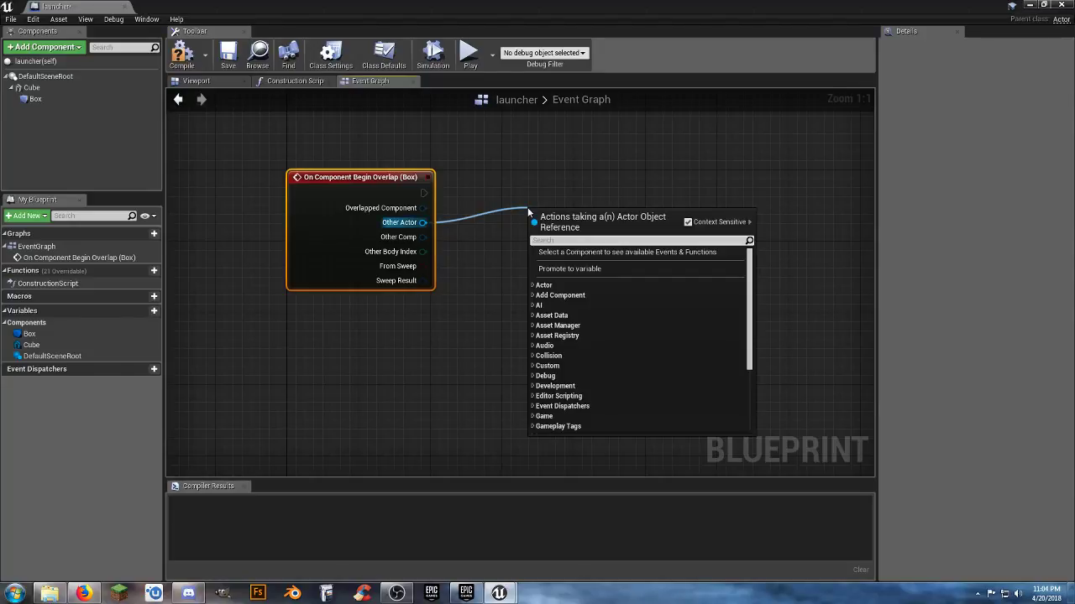
text(pc)
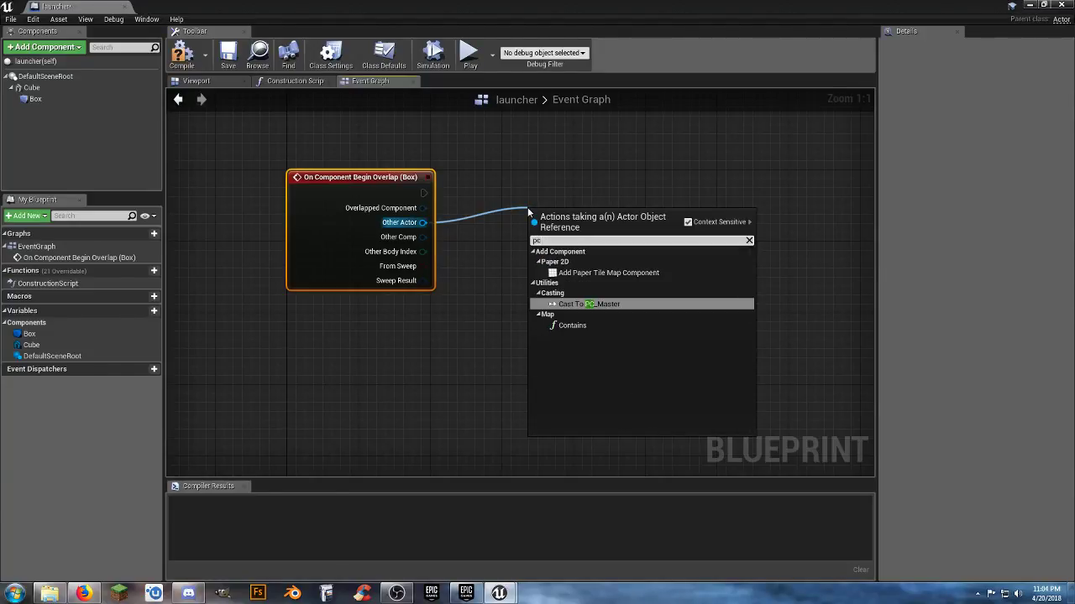
key(Return)
drag(577, 215, 514, 178)
right_drag(554, 272, 472, 291)
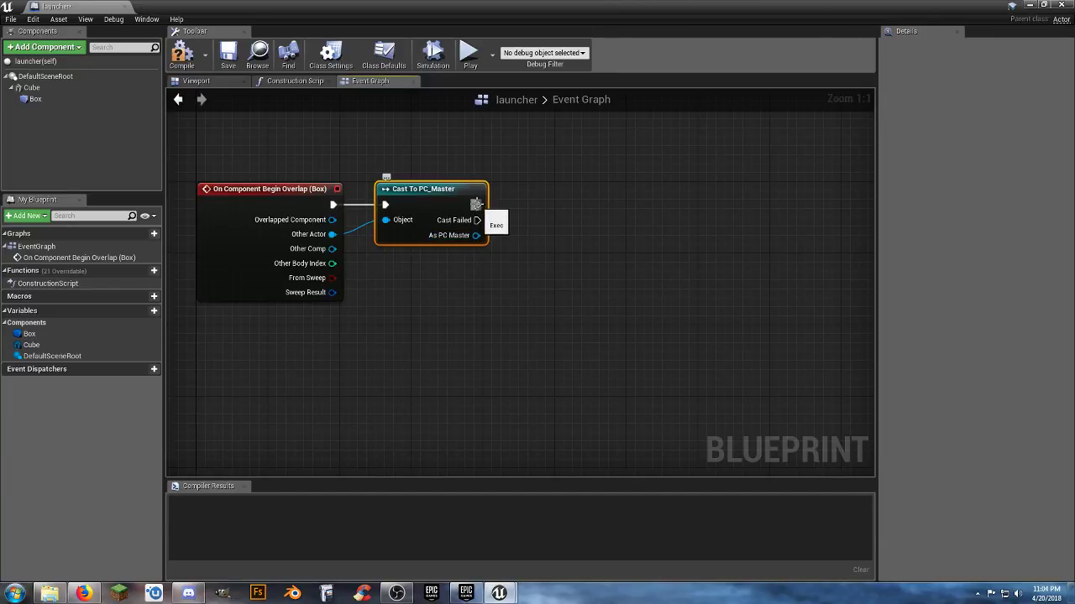
Add a Launch Character node executed after the PC_Master cast succeeds, and line it up with the cast node
drag(477, 205, 554, 209)
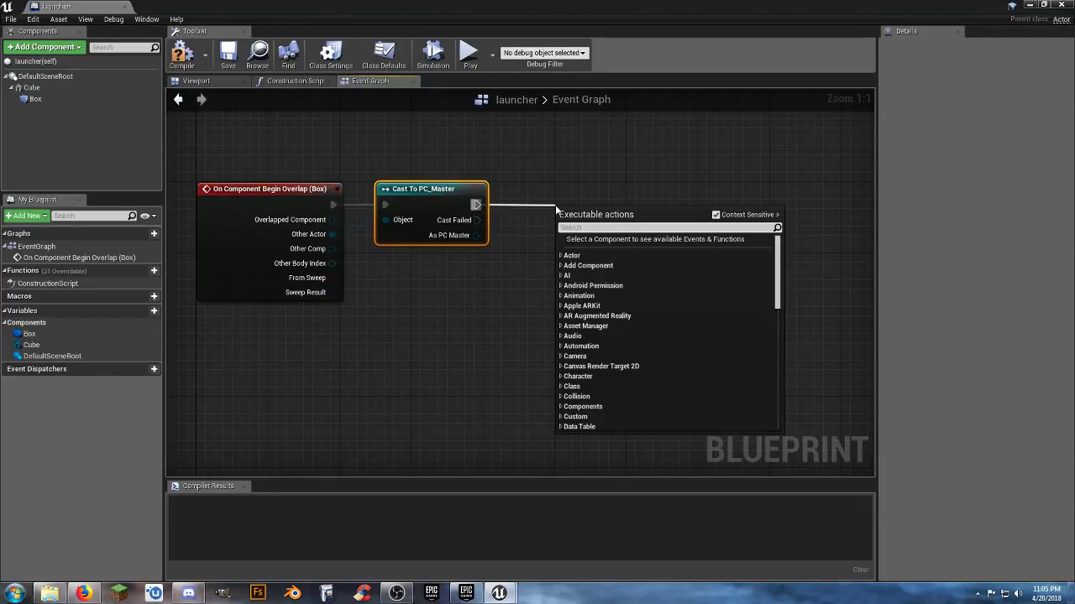
text(launch)
key(Return)
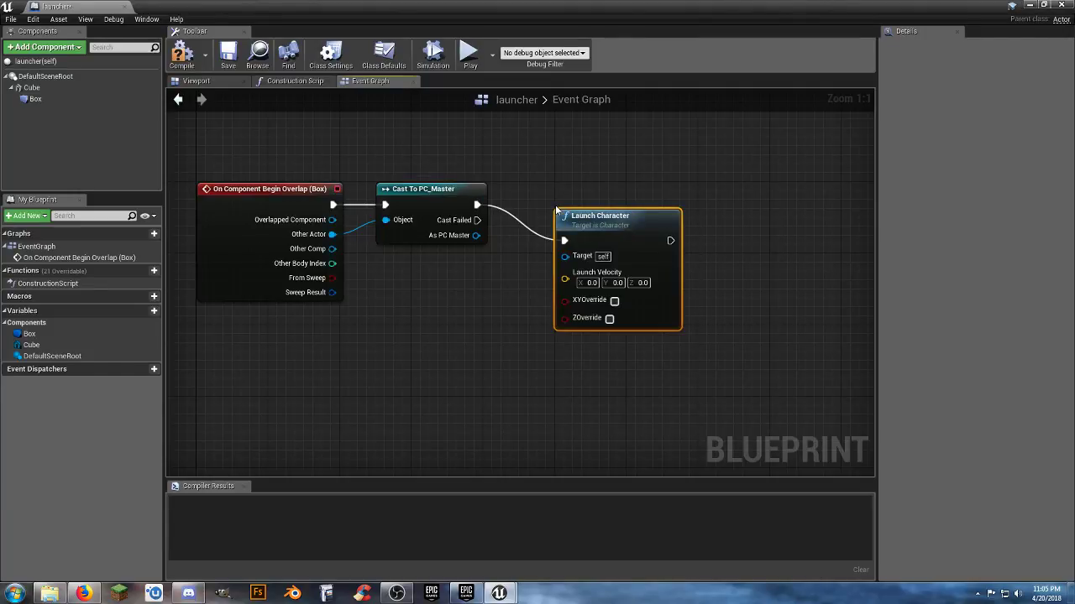
drag(566, 230, 550, 181)
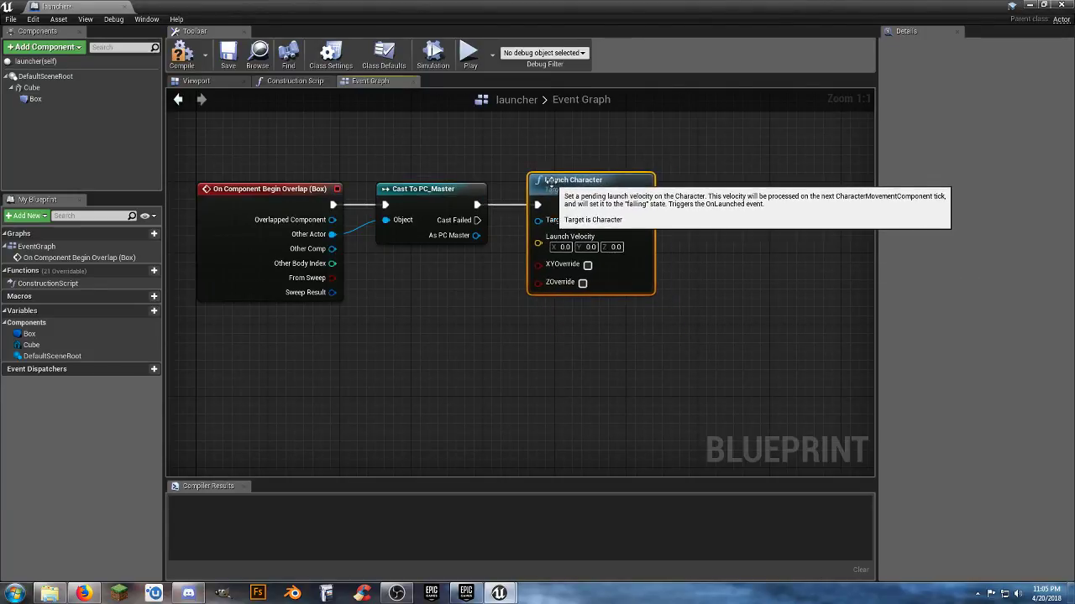
Set the Launch Character node's Z launch velocity to 3000 and compile the blueprint
click(617, 247)
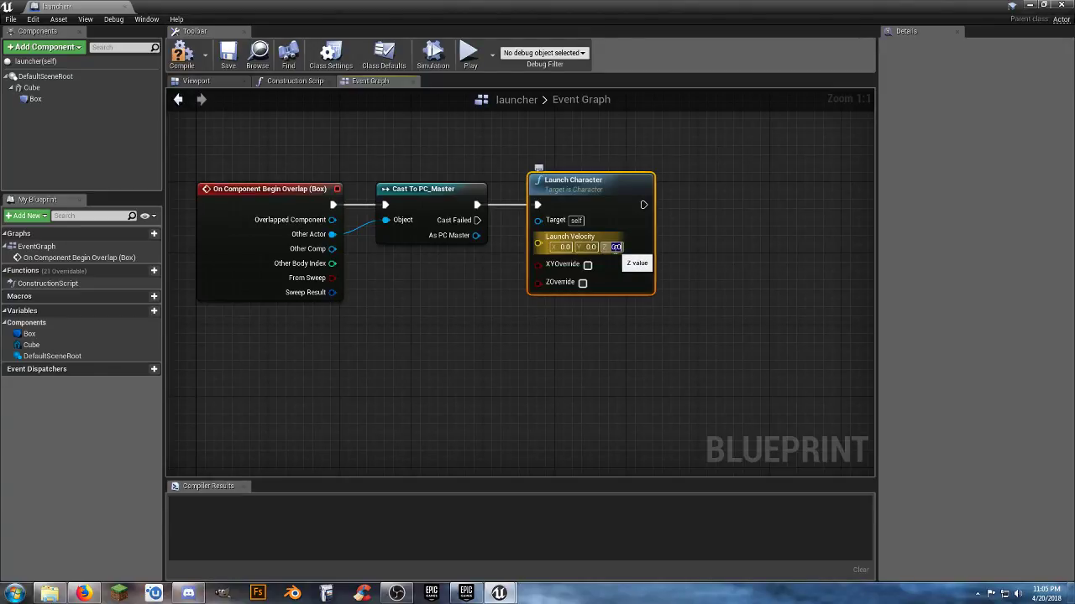
text(3000)
key(Return)
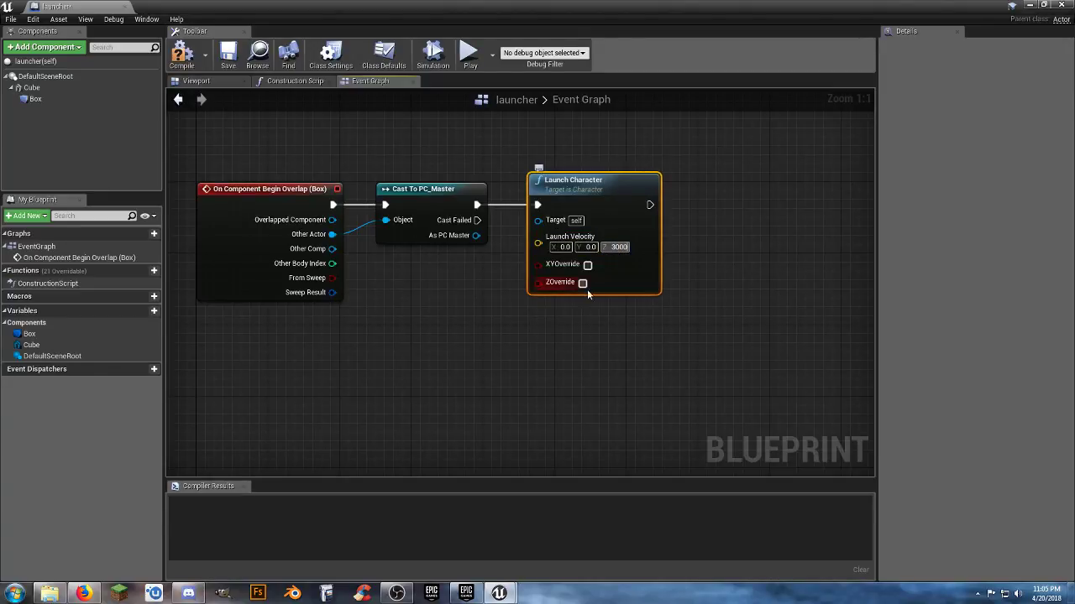
click(553, 371)
click(182, 55)
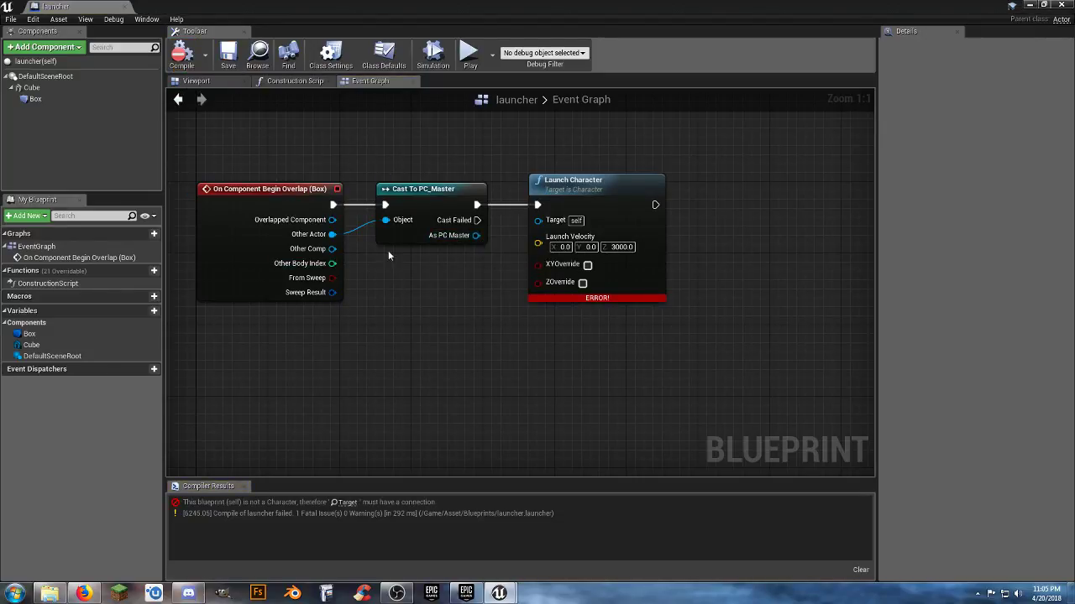
Connect the cast's As PC Master output to Launch Character's Target, and compile and save the blueprint
drag(475, 235, 538, 220)
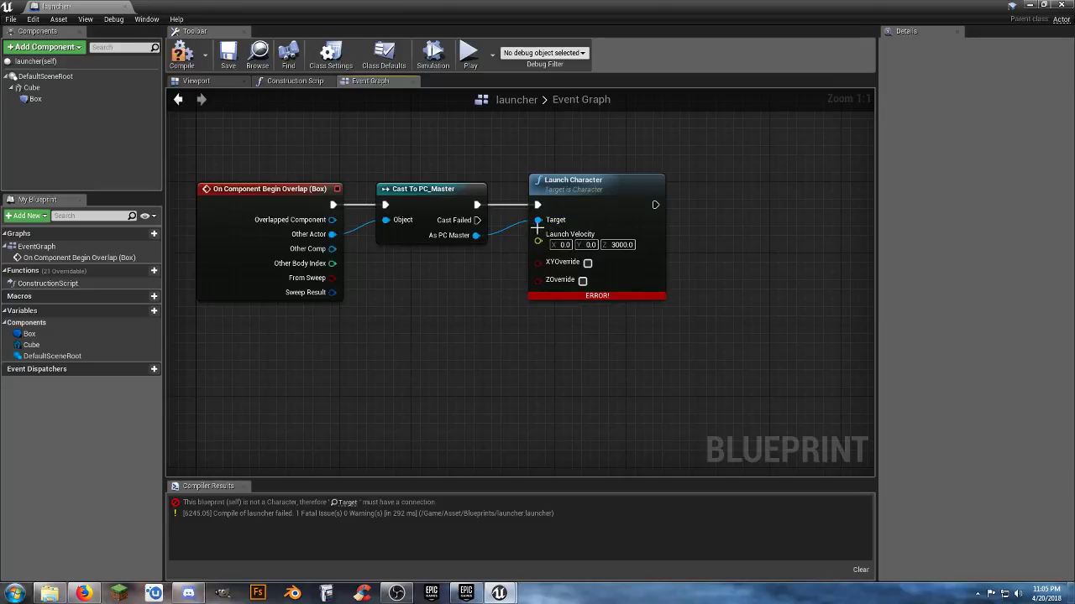
click(181, 55)
click(229, 57)
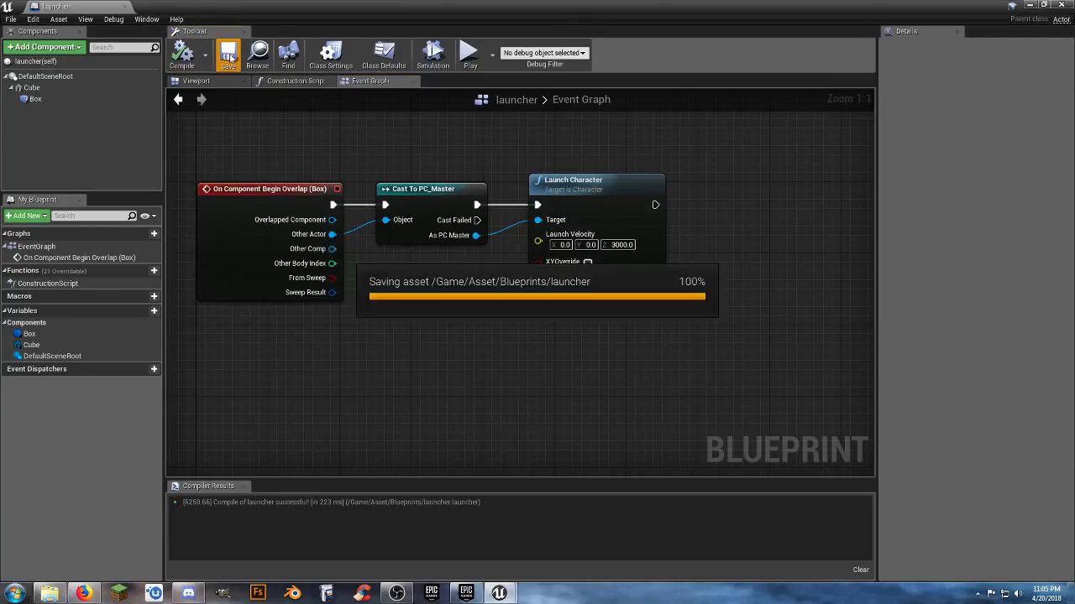
Close the launcher blueprint and place a launcher from the Blueprints folder on the sidewalk in the Demonstration level
click(127, 7)
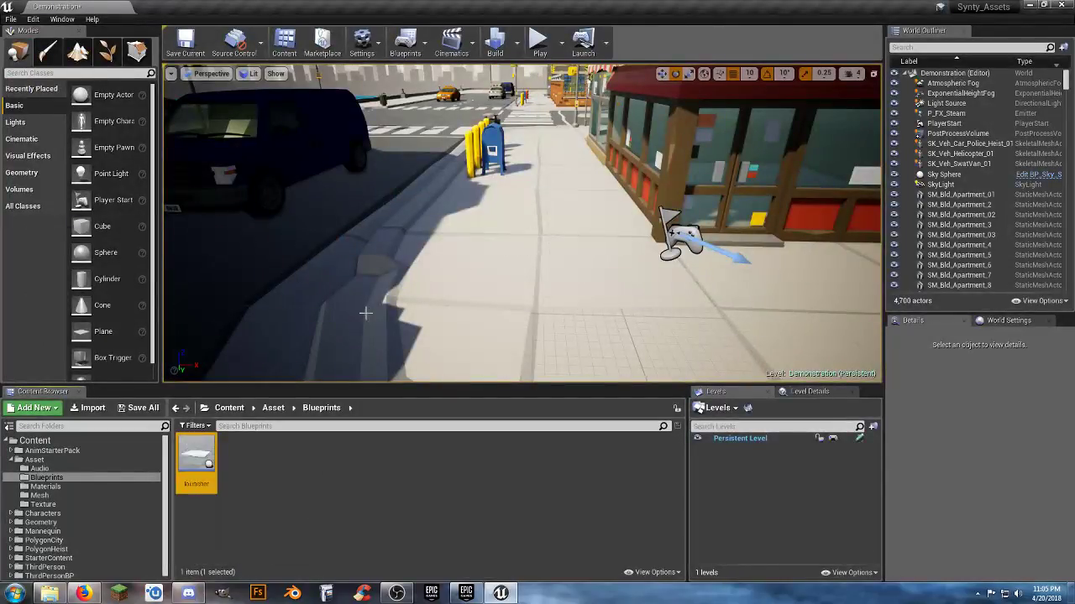
right_drag(367, 312, 747, 256)
key(s)
key(w)
right_drag(537, 220, 496, 288)
drag(198, 458, 508, 240)
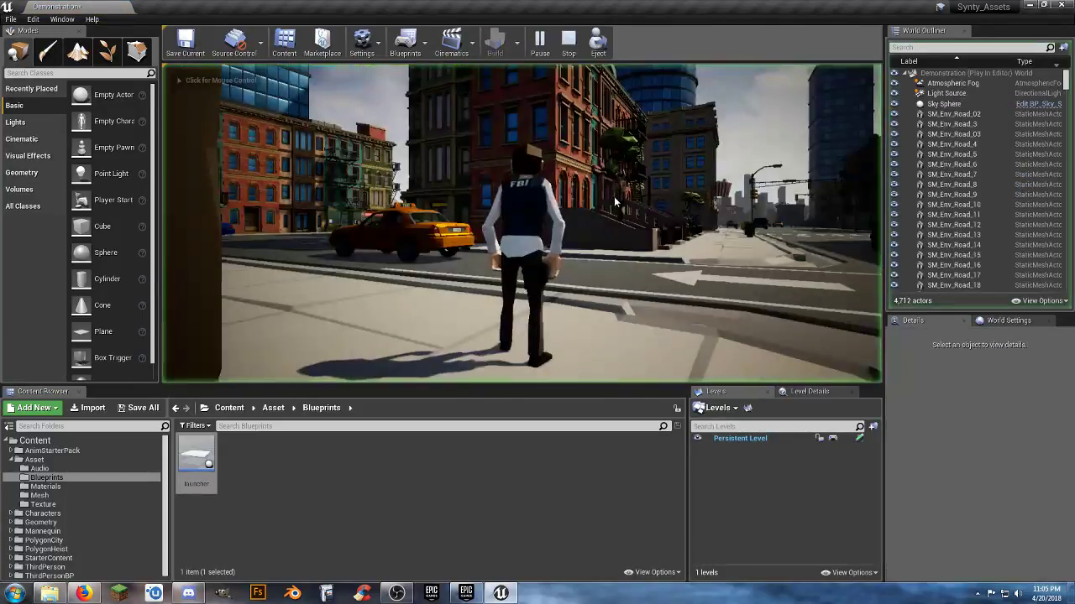
Test the launcher in a play session by running the character along the sidewalk onto it
click(617, 200)
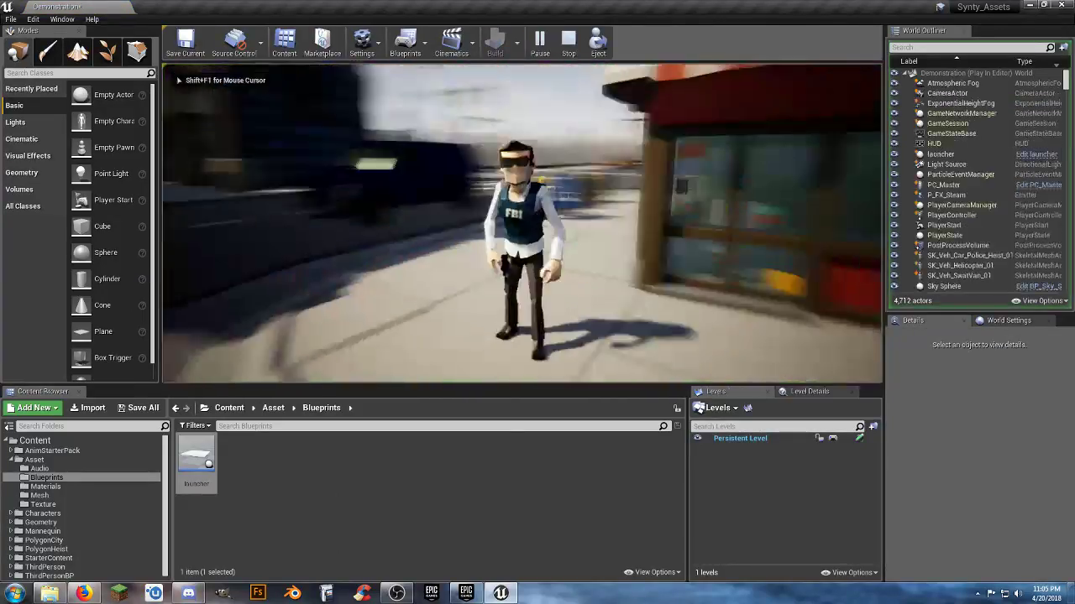
key(w)
key(w)
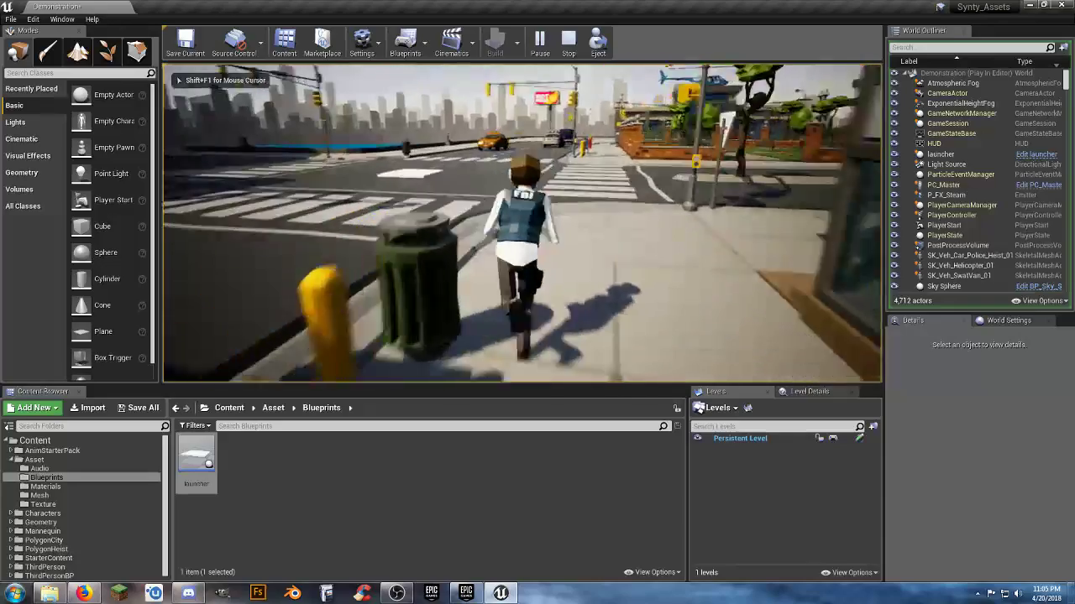
key(w)
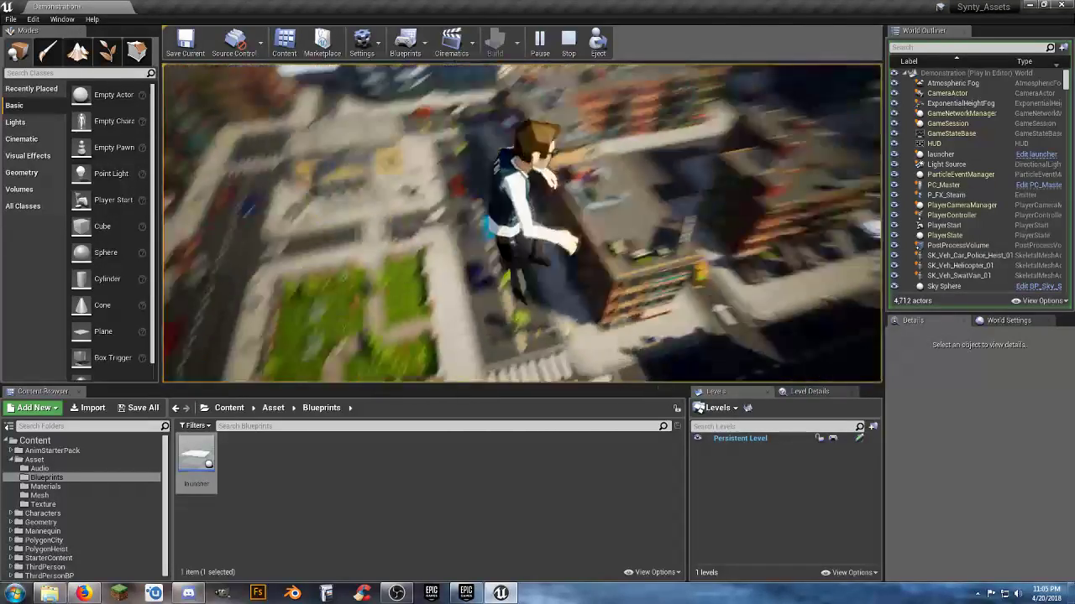
Stop the play session and insert a Delay node between Cast To PC_Master and Launch Character in the launcher blueprint
key(Escape)
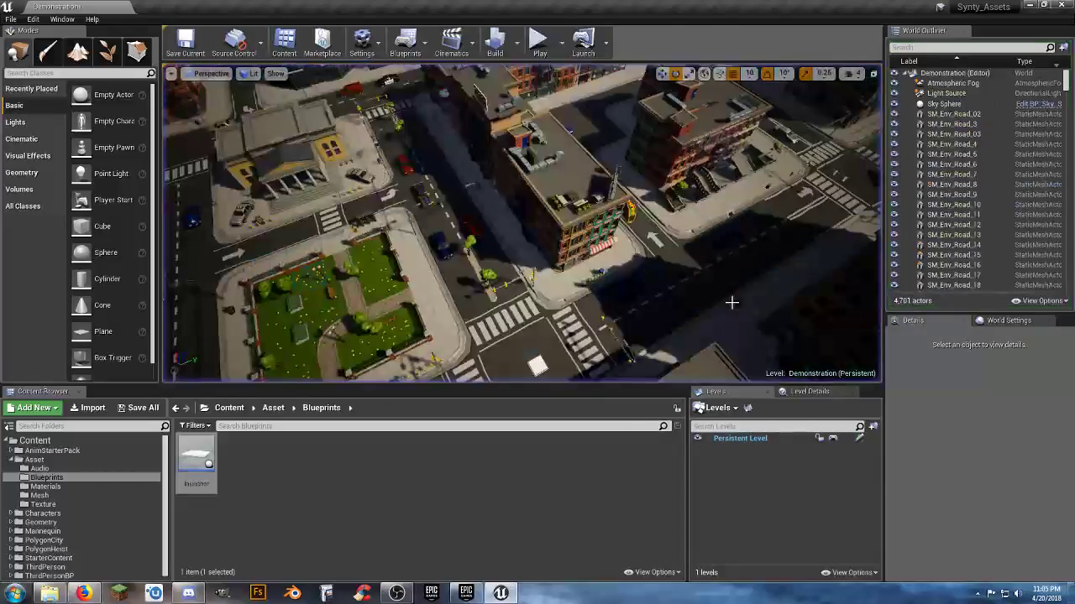
double_click(198, 460)
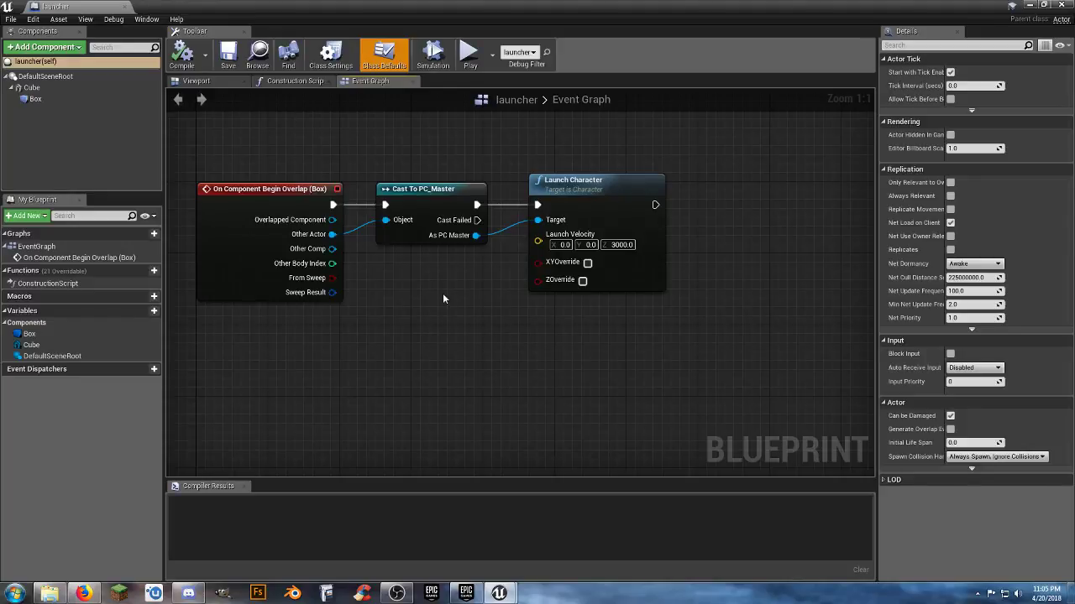
drag(582, 190, 726, 200)
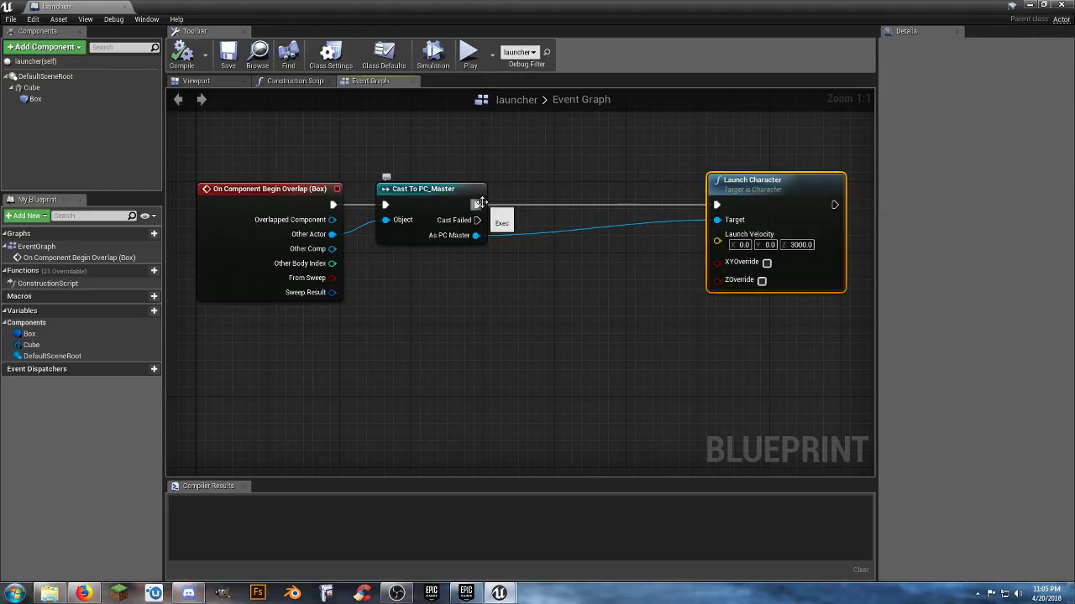
drag(481, 203, 526, 202)
text(del)
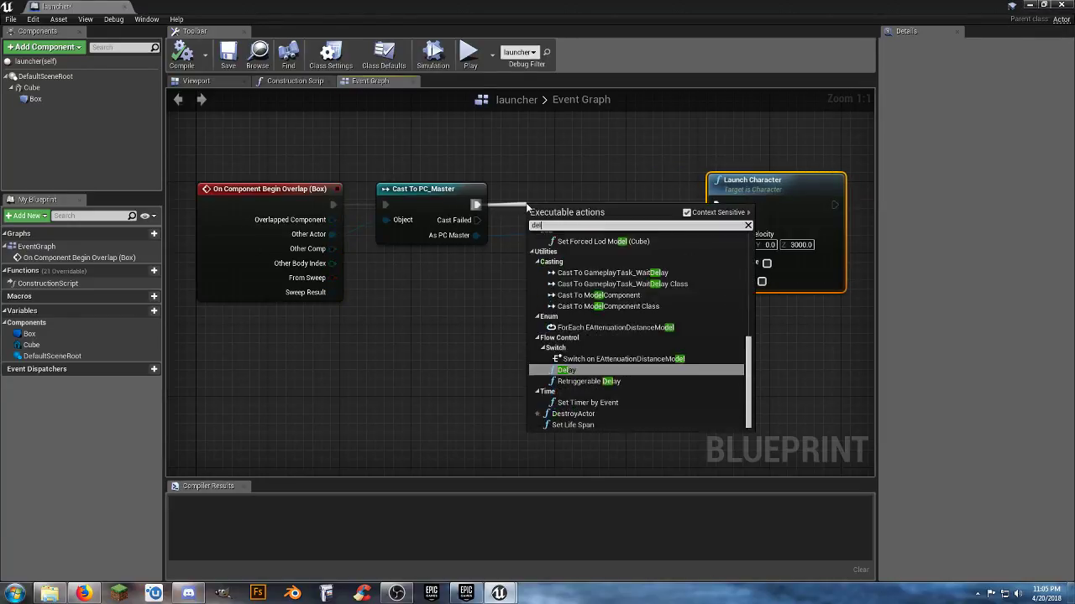
text(ay)
key(Return)
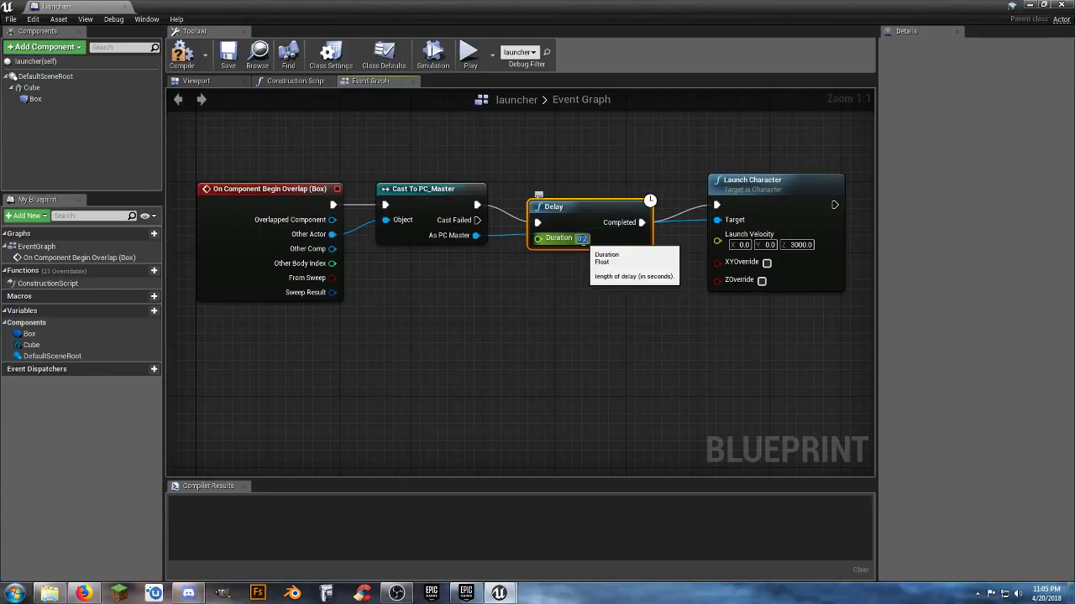
Set the Delay's duration to 1.0 second, align the node with its neighbours, and compile, save and close the launcher blueprint
text(1)
key(Return)
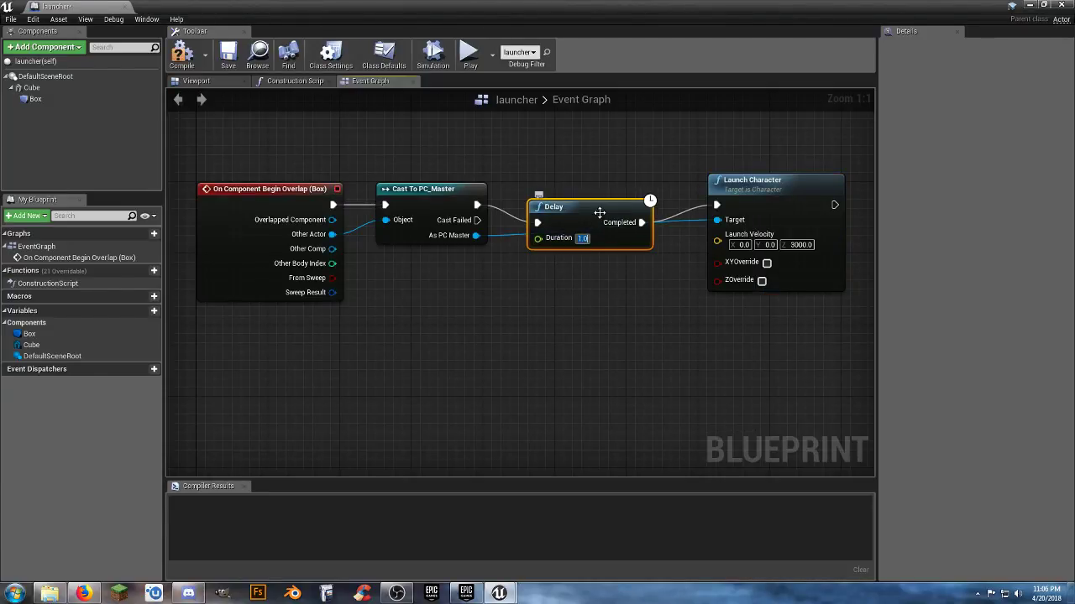
drag(599, 212, 598, 195)
click(586, 246)
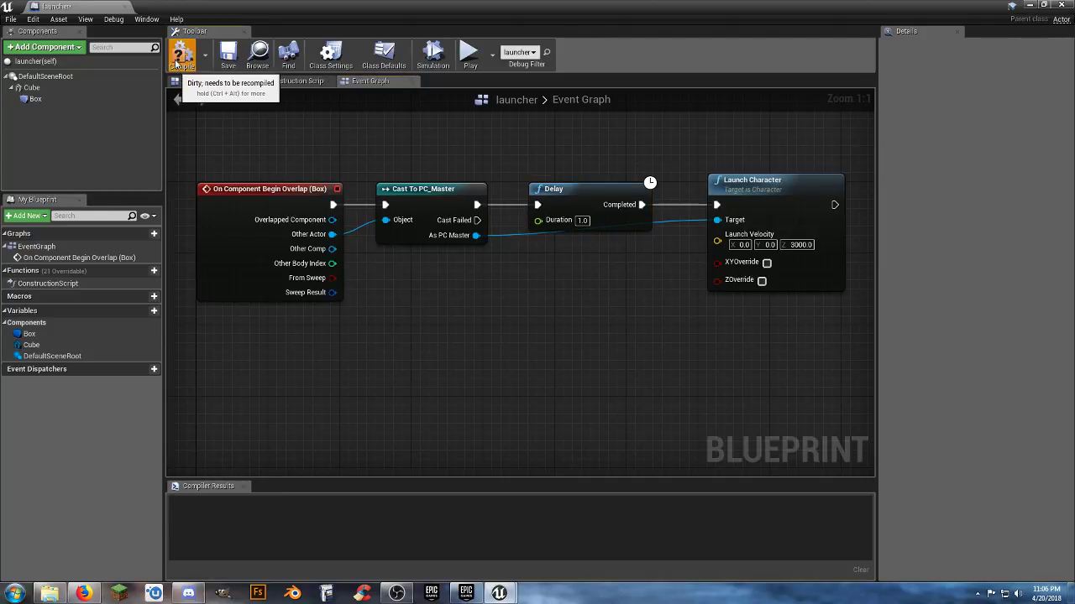
click(225, 56)
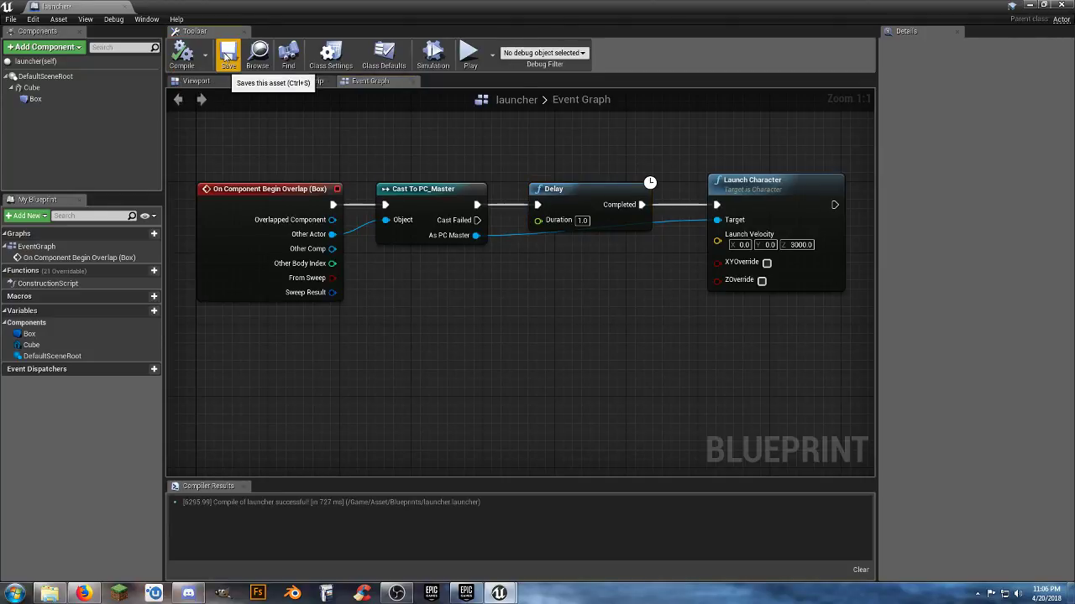
click(127, 10)
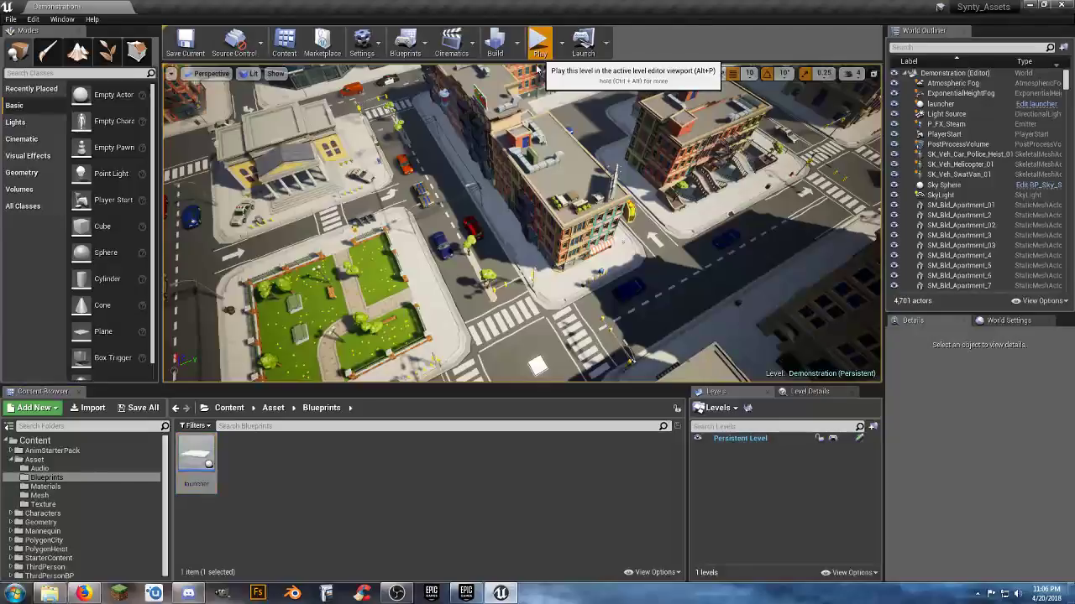
Test the delayed launch in a play session by running the character around the intersection and over the white launcher platform
click(540, 40)
click(540, 202)
key(w)
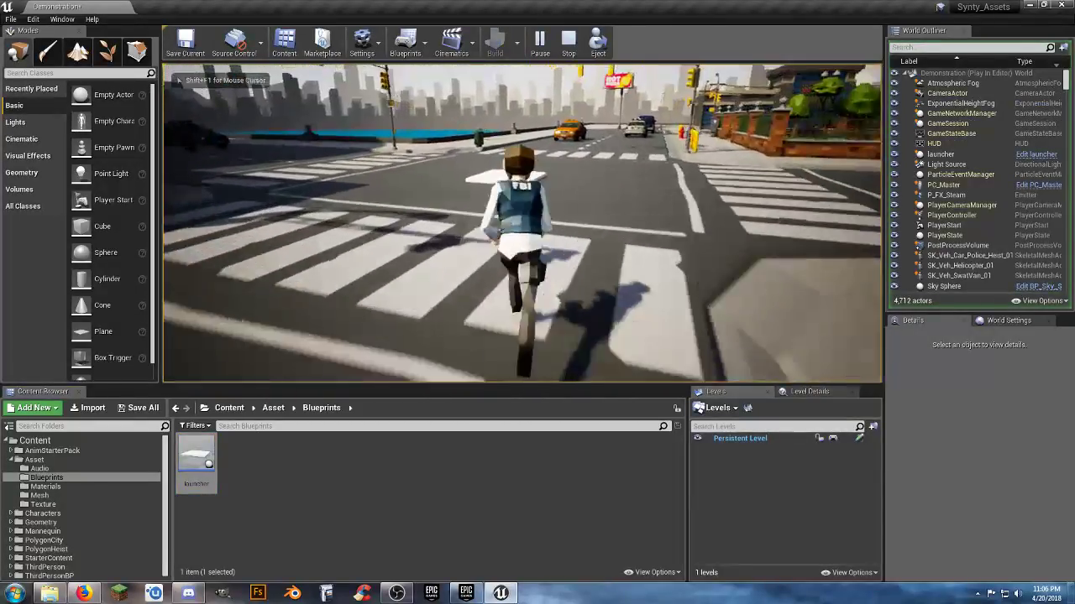
key(s)
key(w)
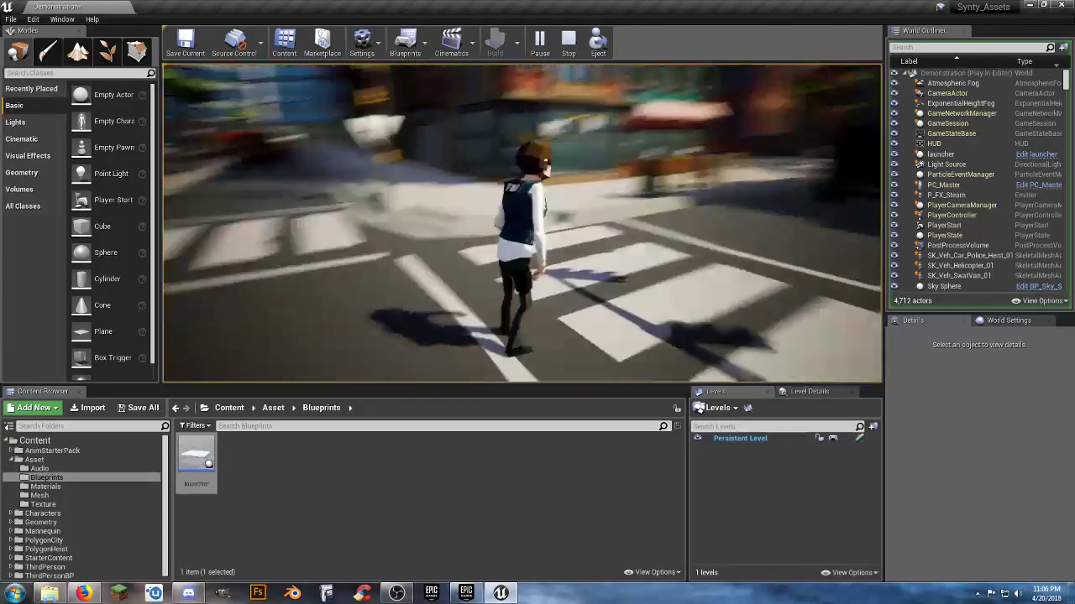
key(s)
key(d)
key(s)
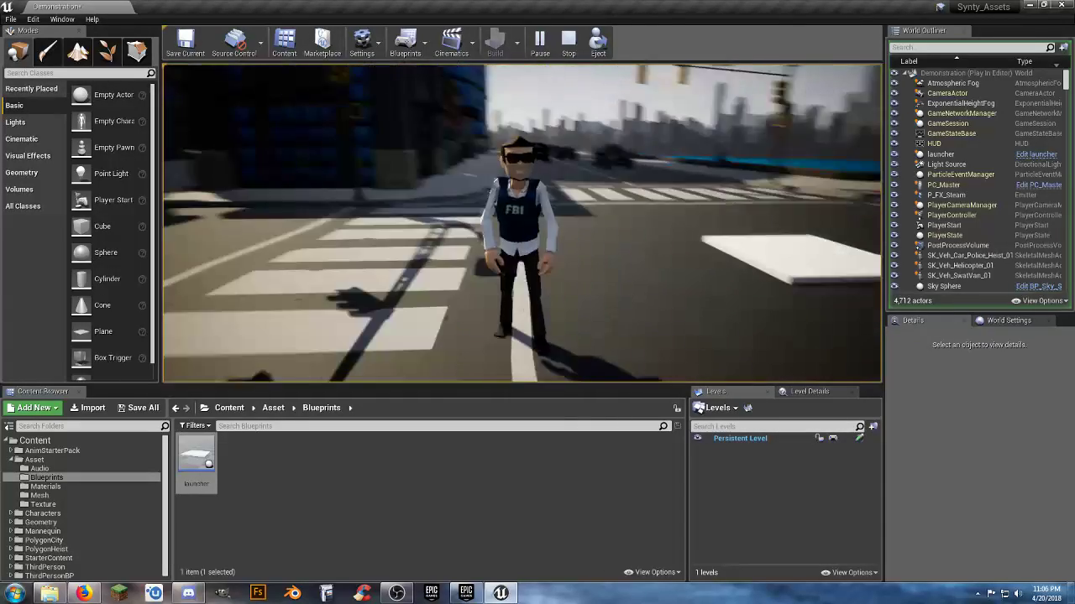
key(w)
key(s)
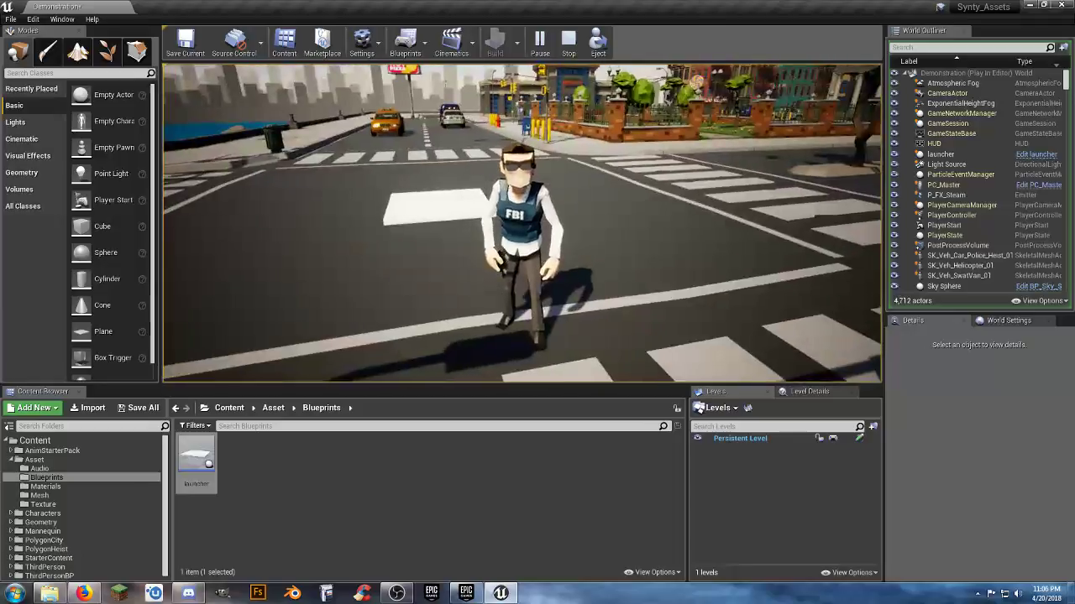
key(d)
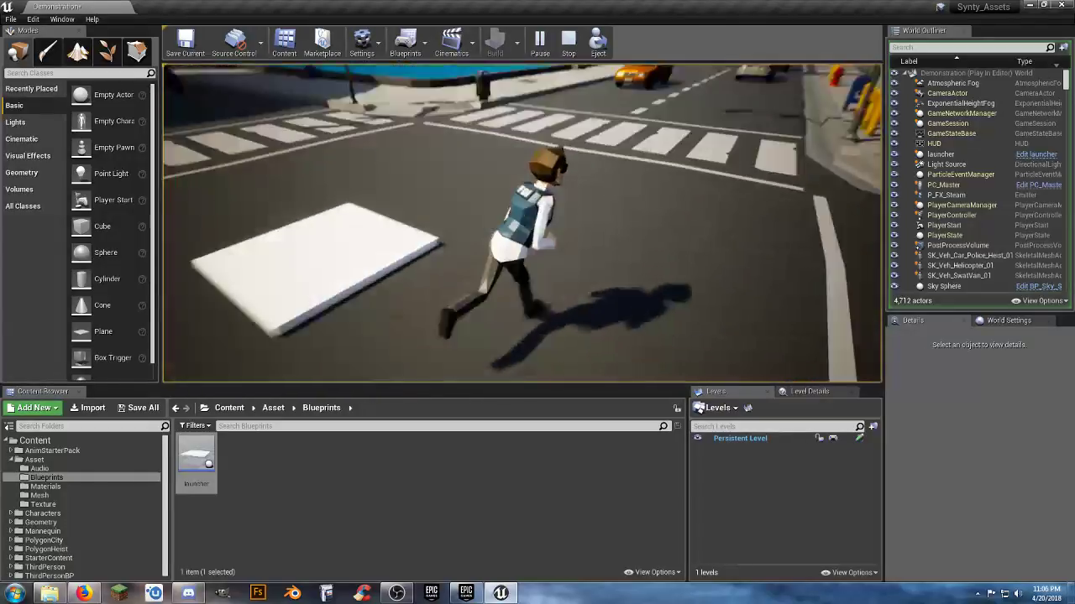
key(w)
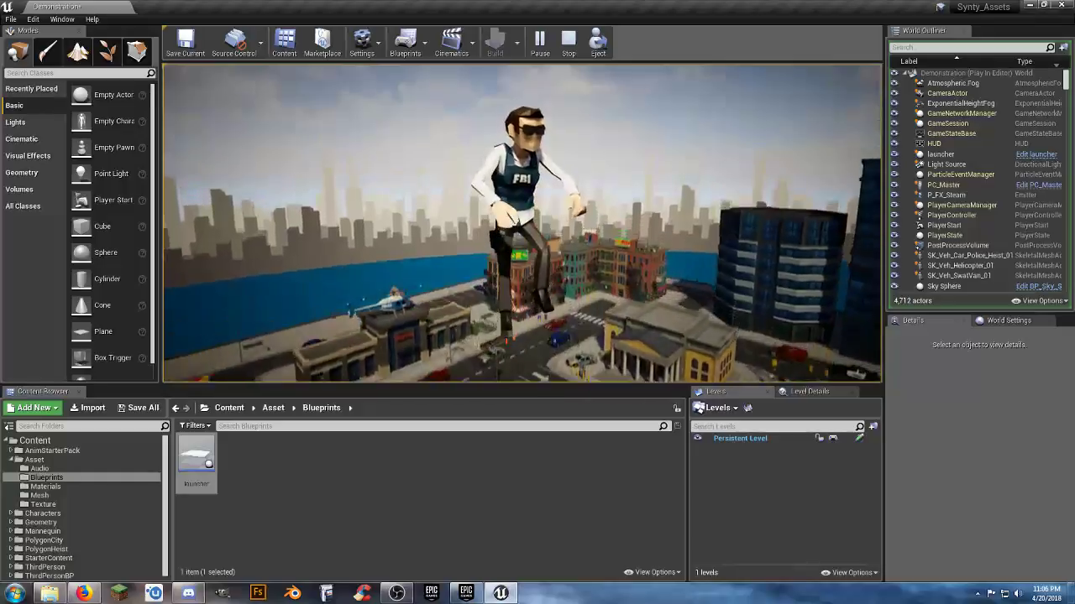
key(alt+Tab)
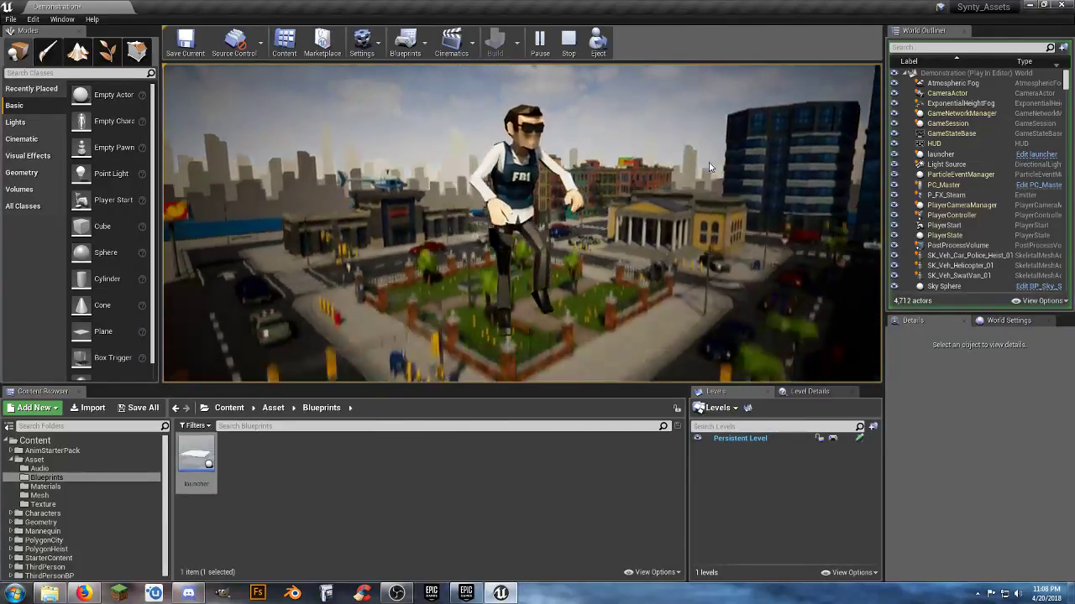
click(513, 445)
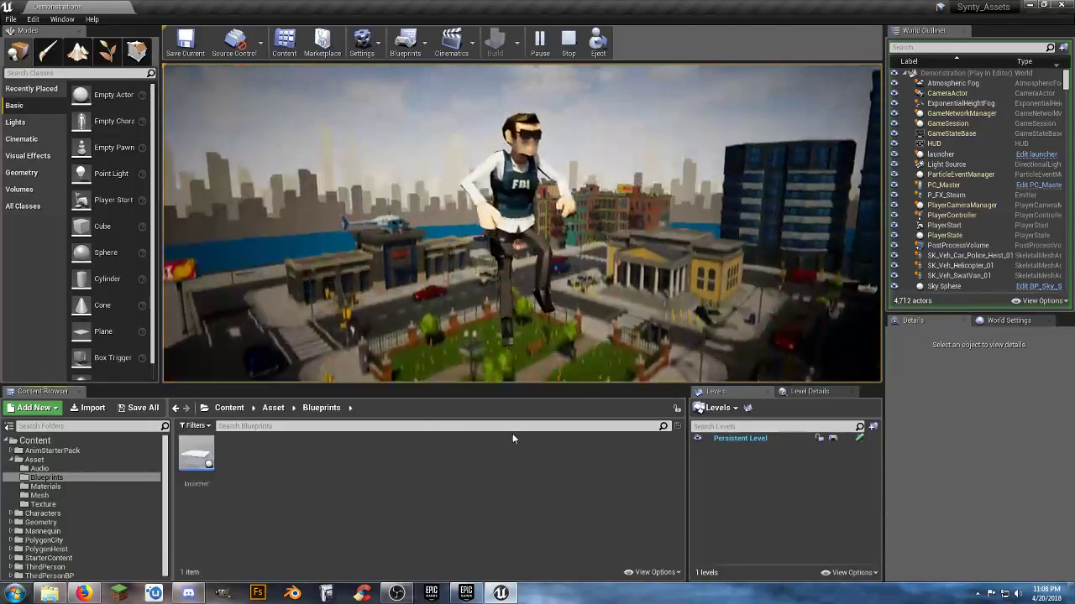